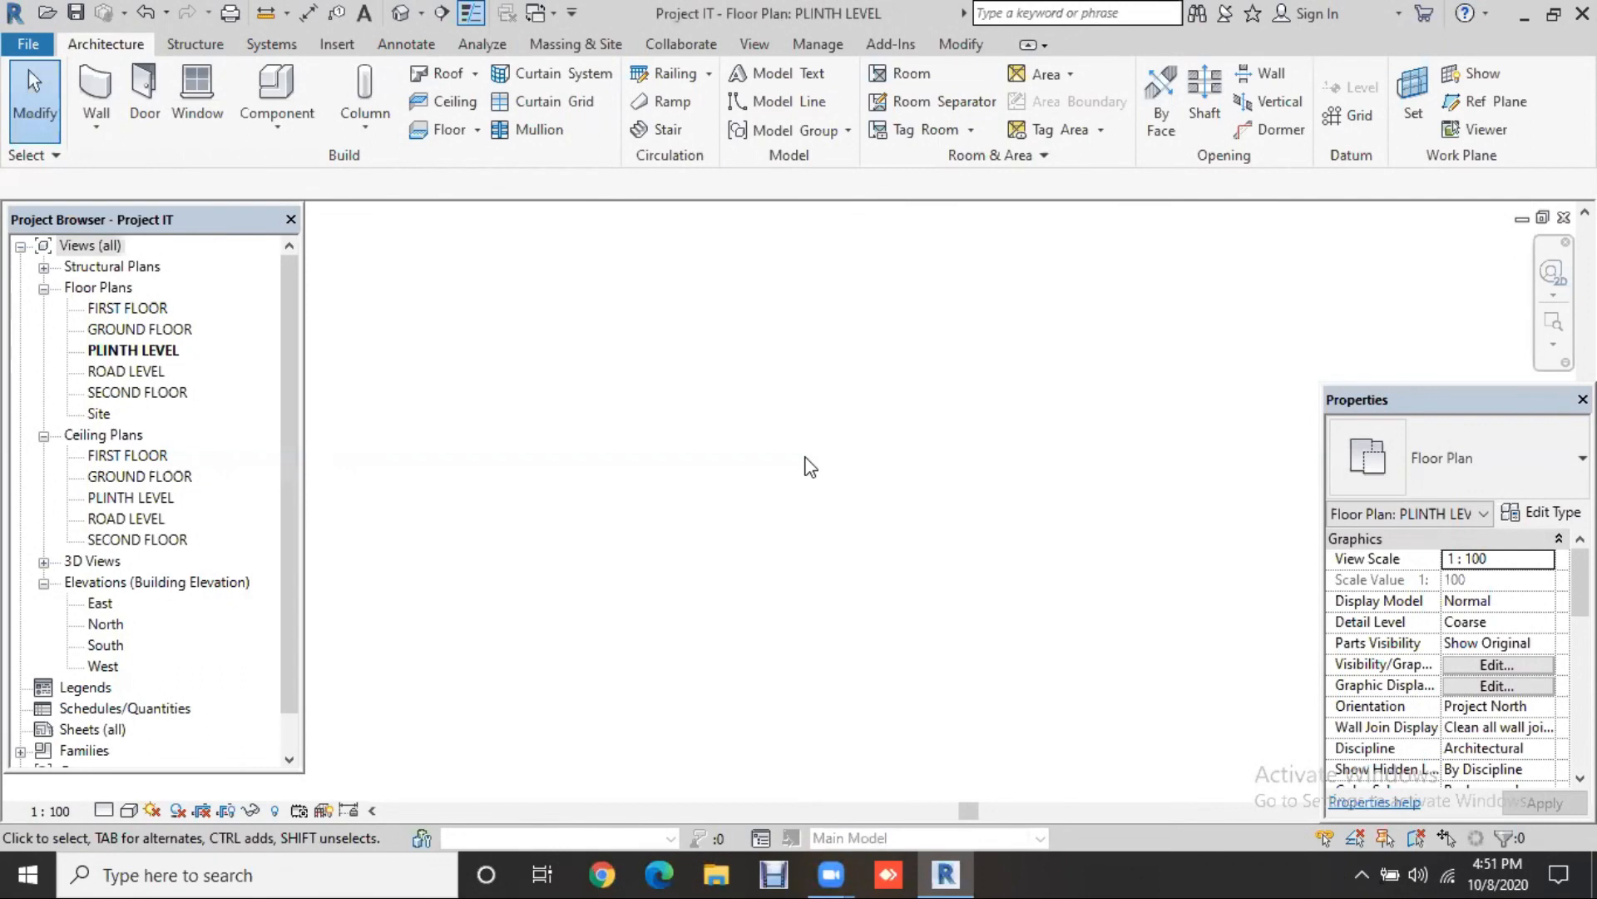
# Step: Open the Project Units dialog with UN and close it without changes
pyautogui.press('u')
pyautogui.press('n')
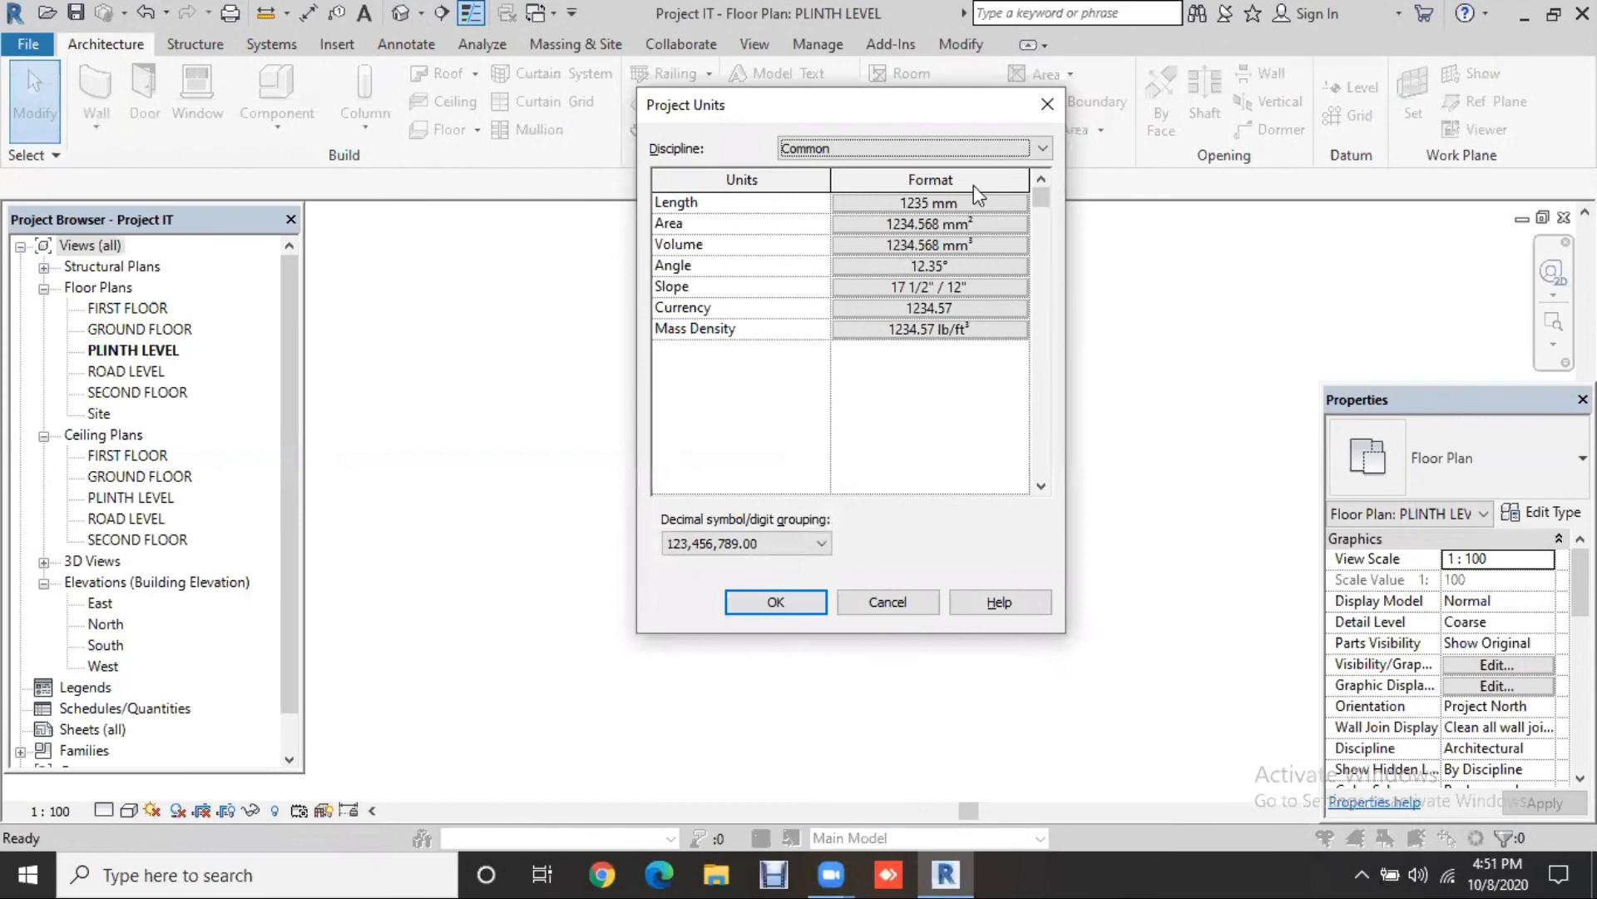
pyautogui.click(776, 603)
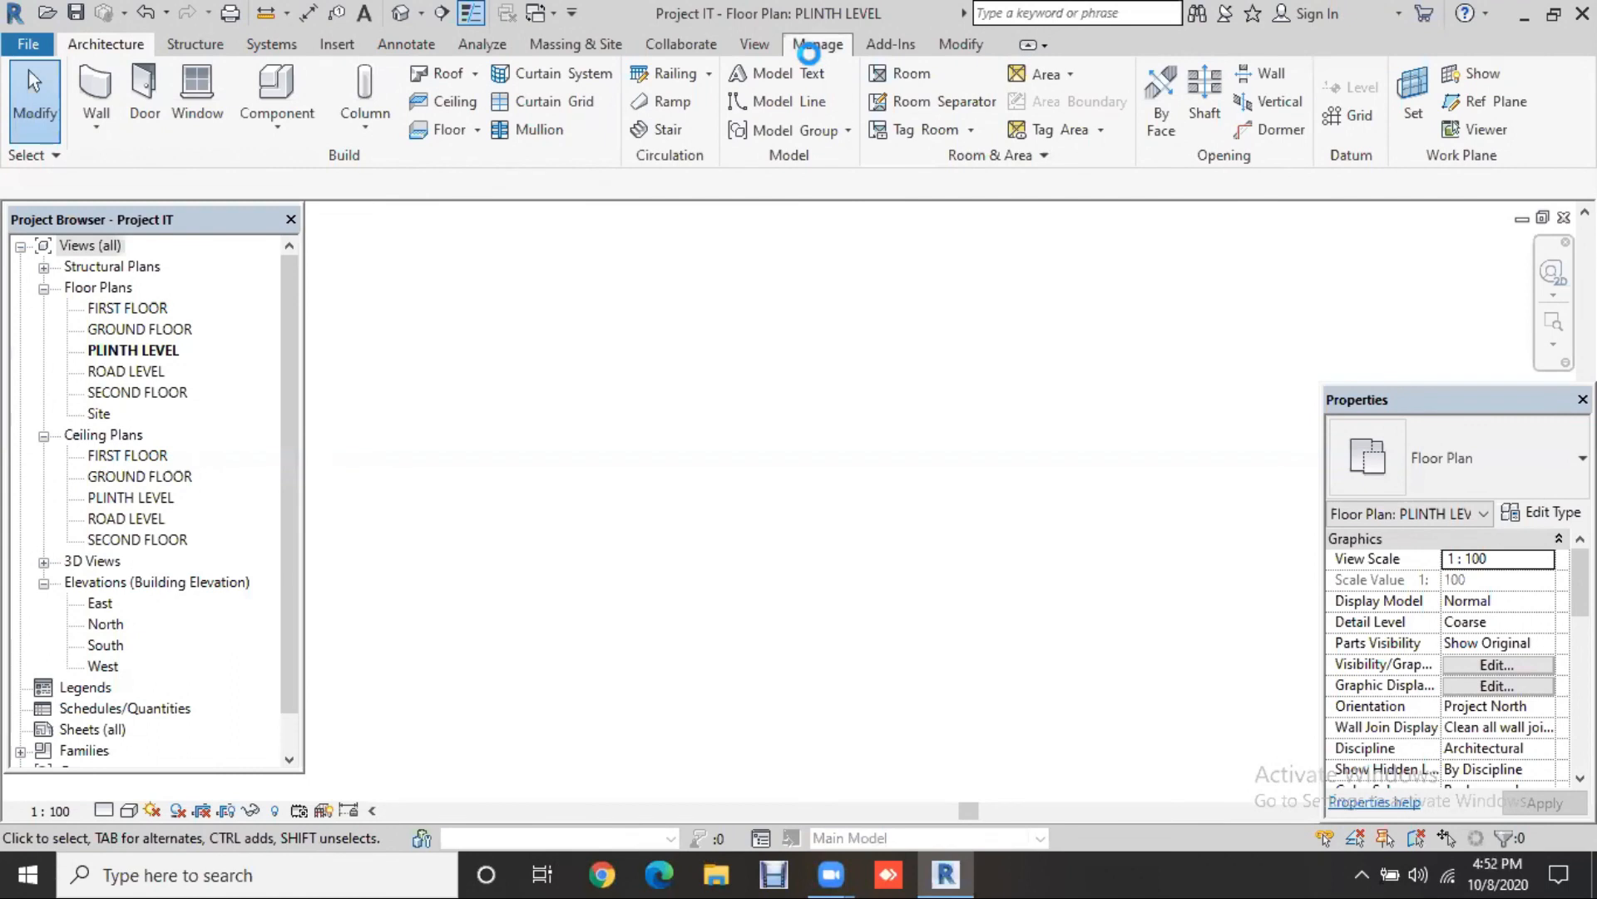
# Step: Set temporary dimensions to measure walls from Faces and doors/windows from Openings
pyautogui.click(810, 53)
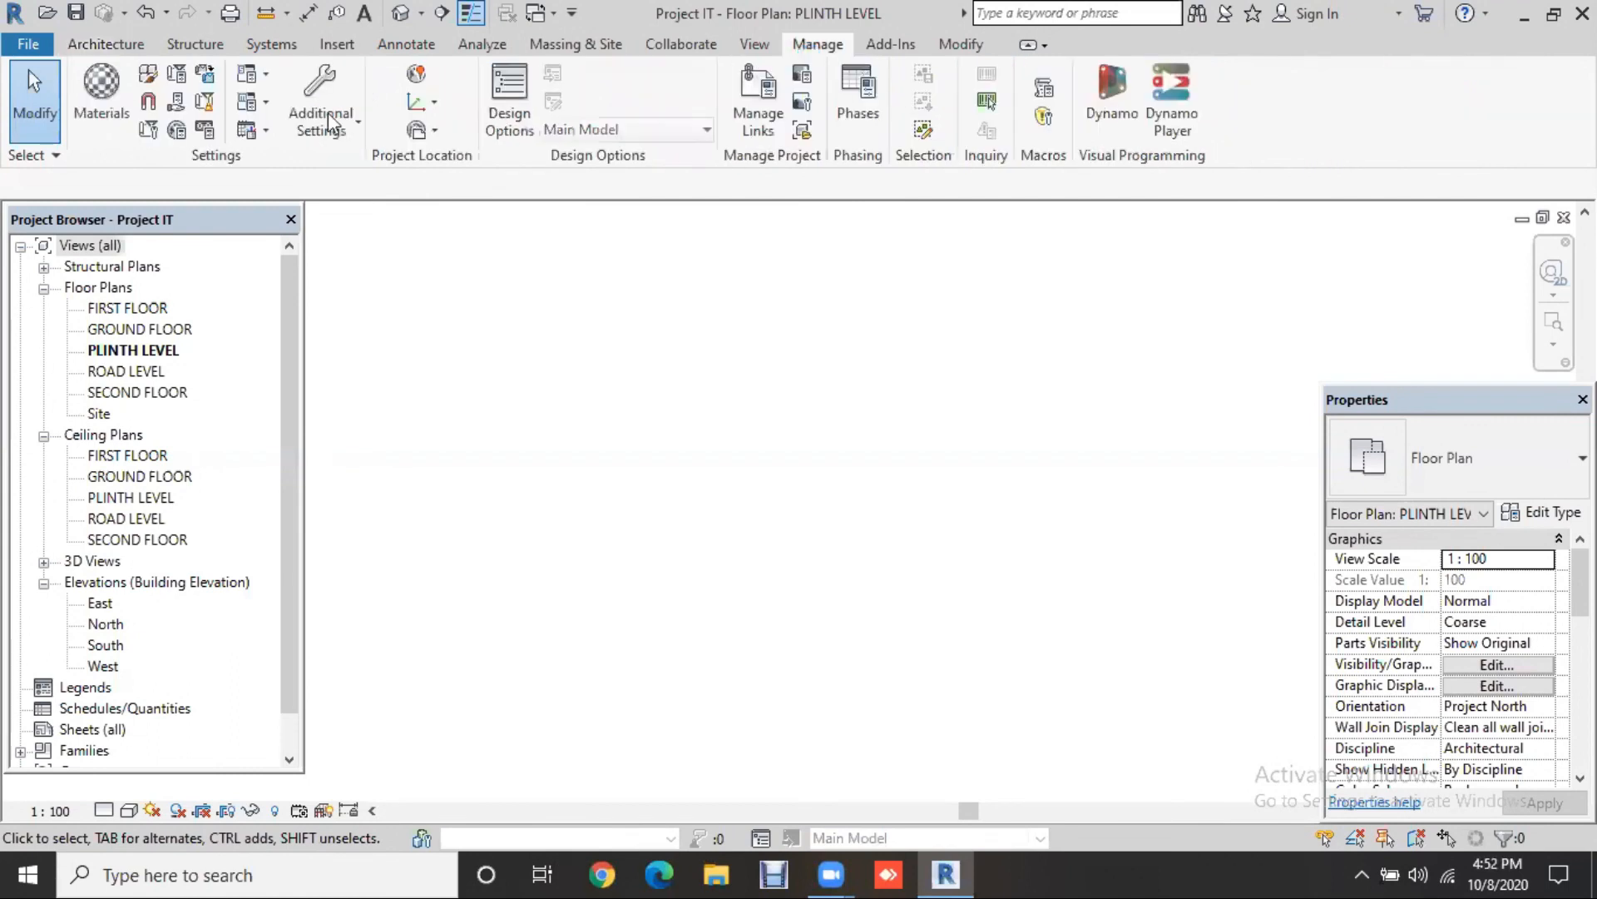
pyautogui.click(337, 136)
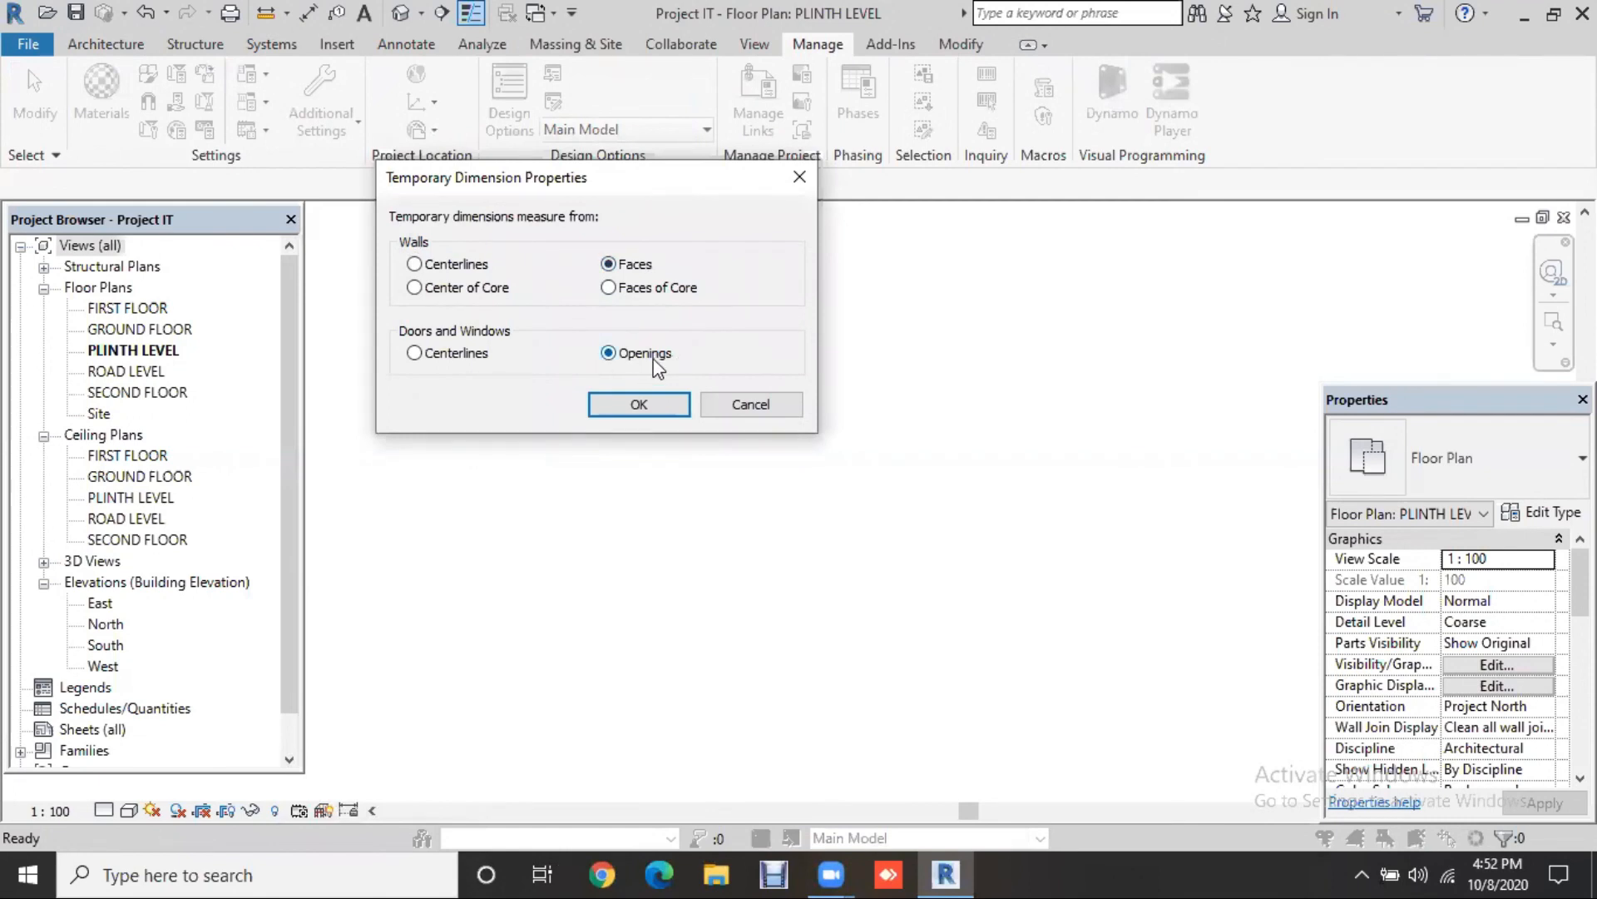
pyautogui.click(642, 404)
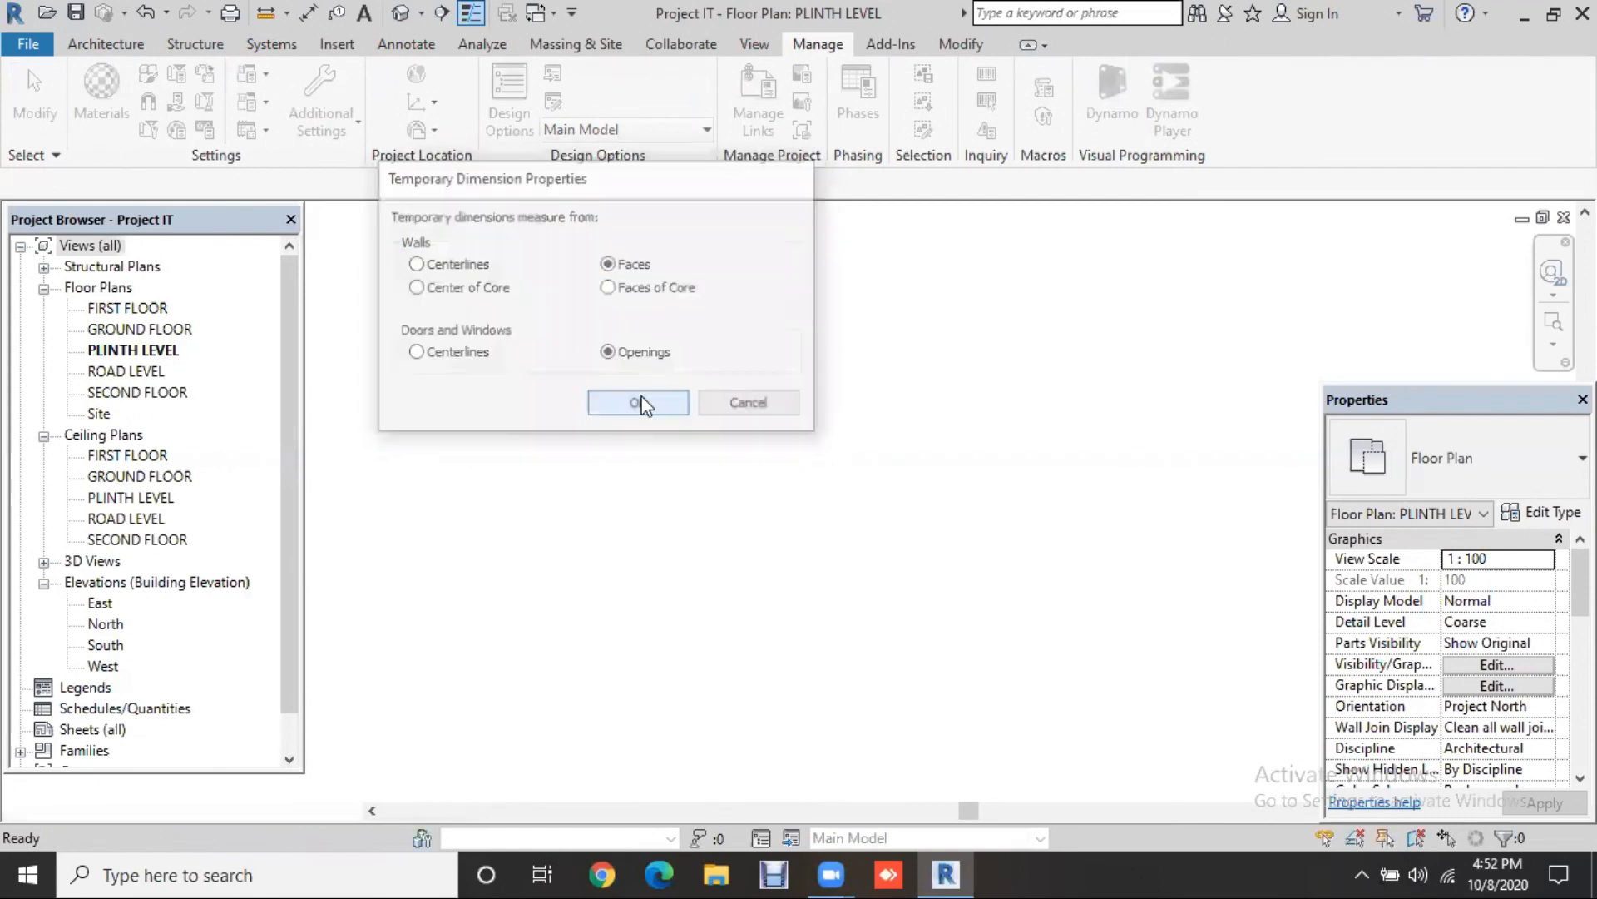
pyautogui.click(112, 38)
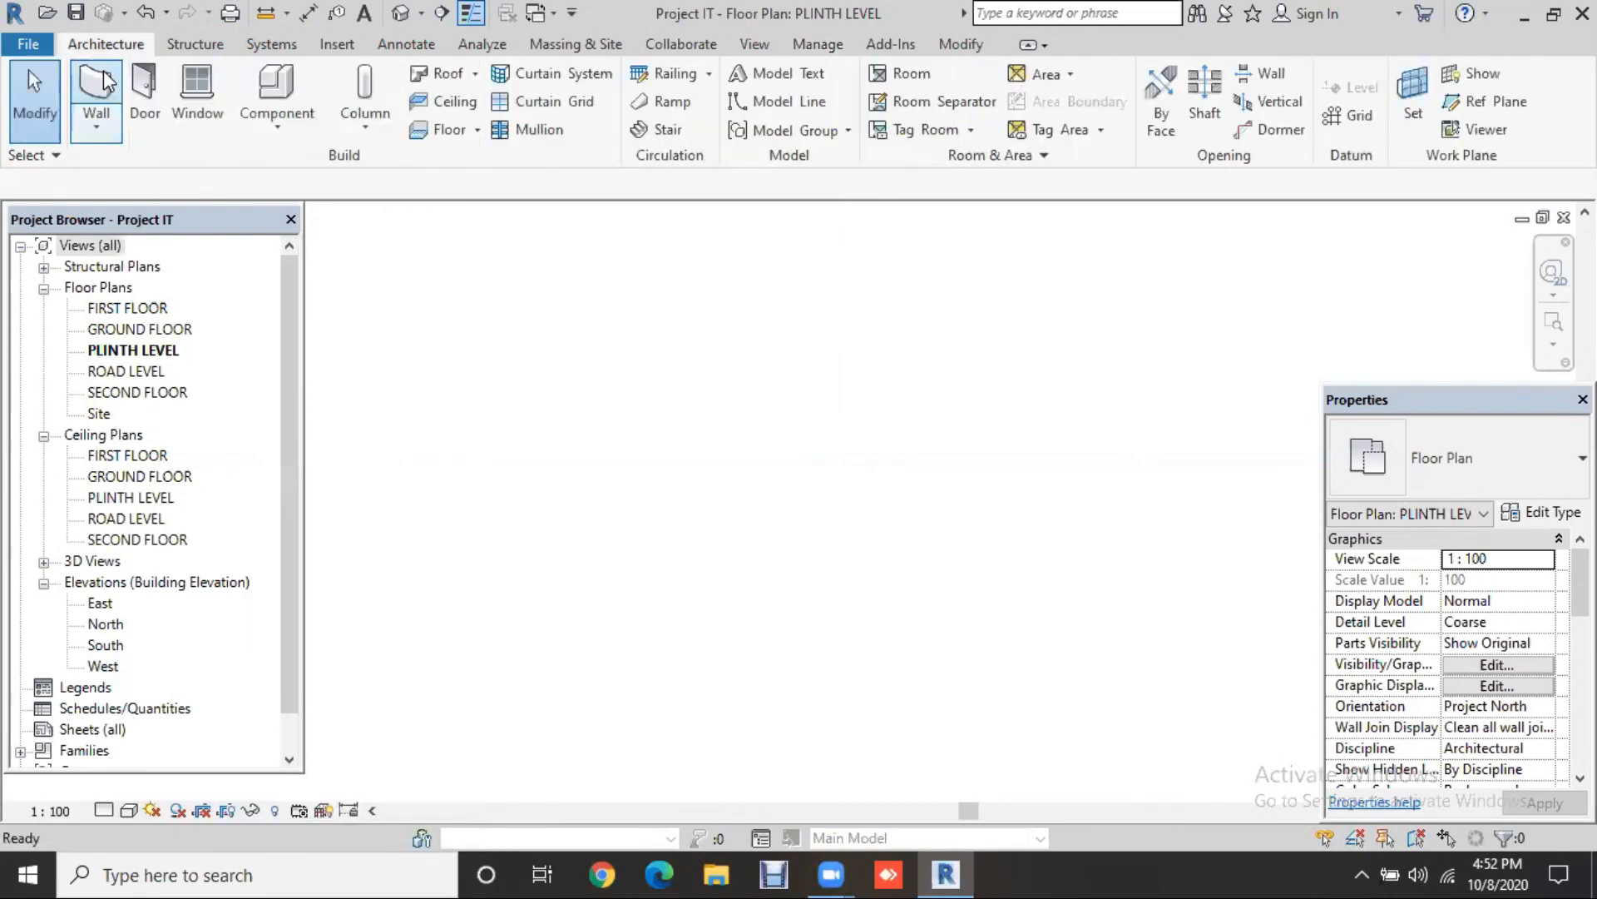
# Step: Start the Wall tool with type 9" WALL, Finish Face: Interior location line, and Rectangle shape
pyautogui.click(106, 80)
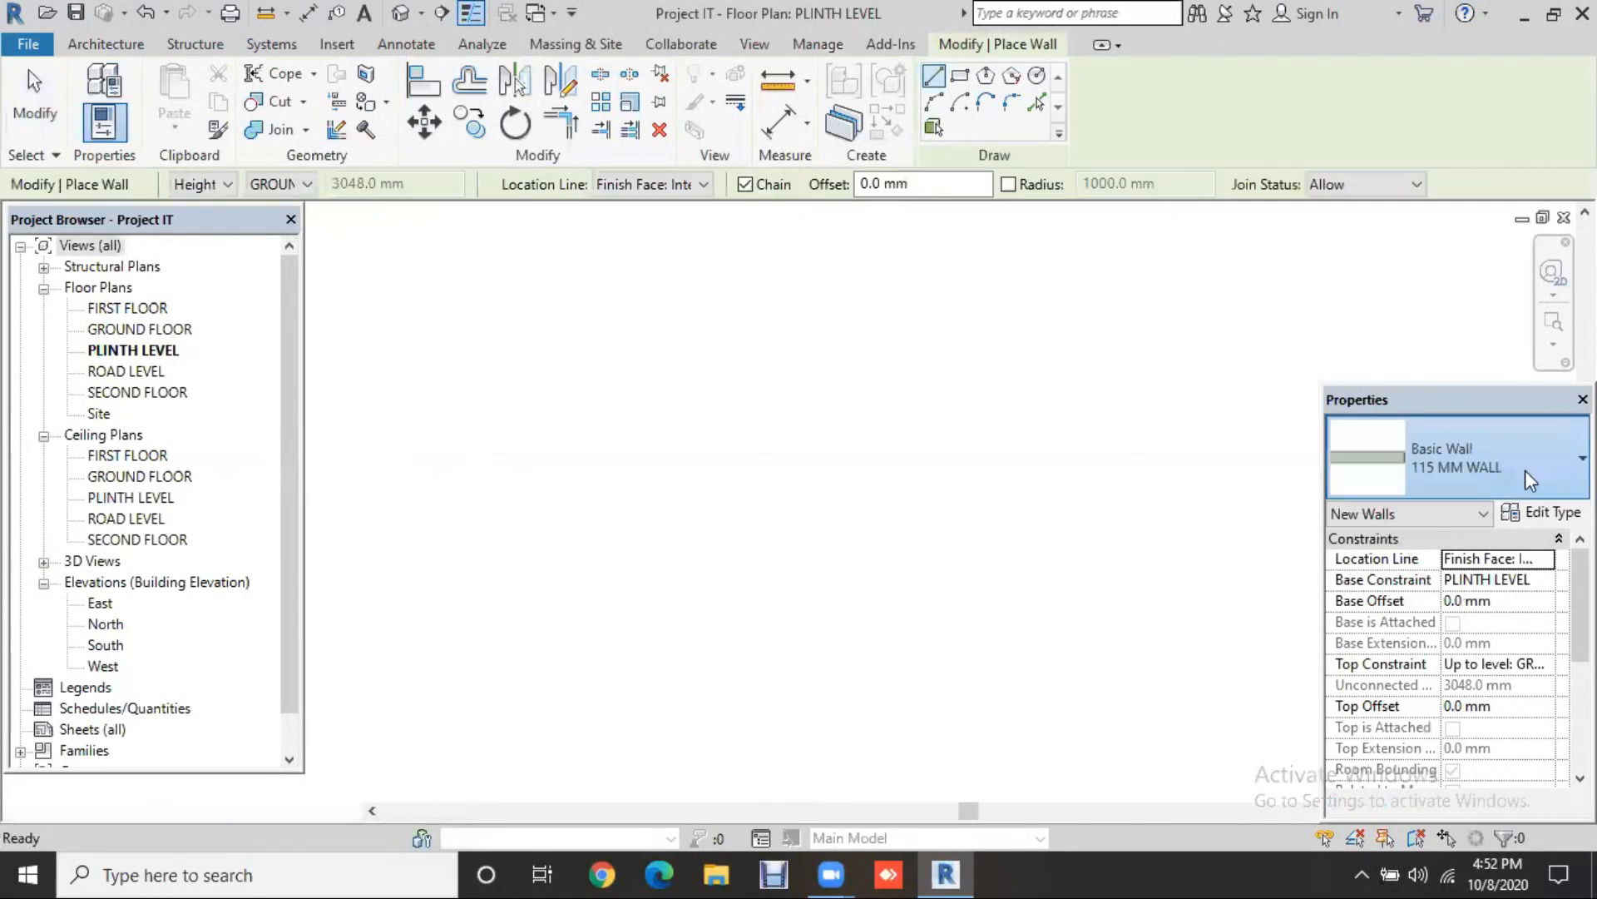
pyautogui.click(1525, 471)
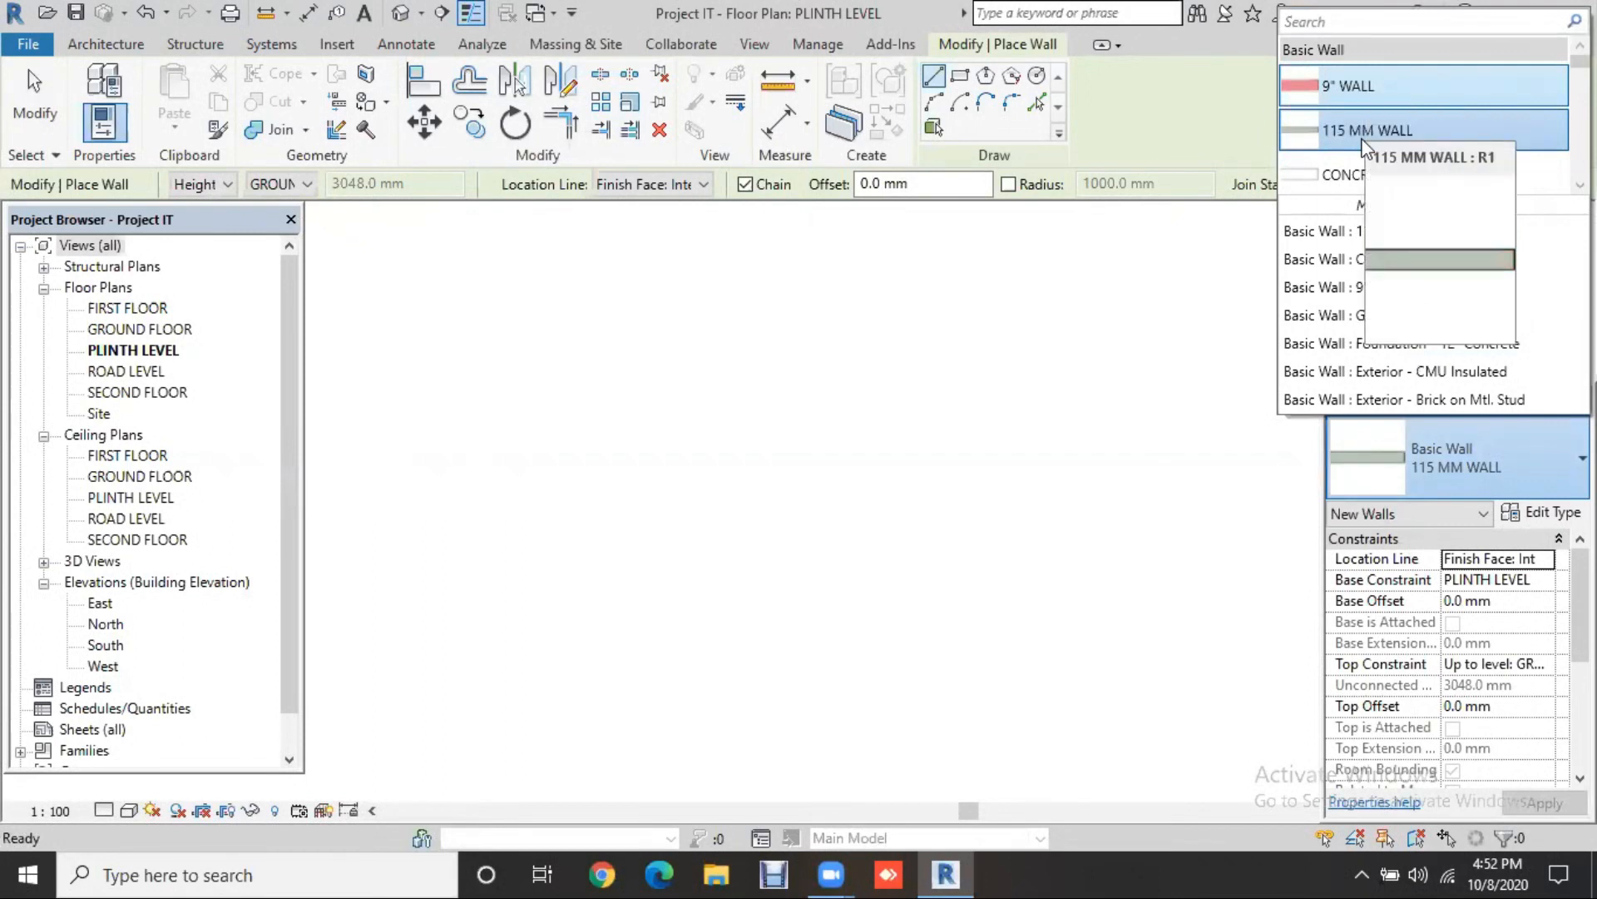
pyautogui.click(1357, 84)
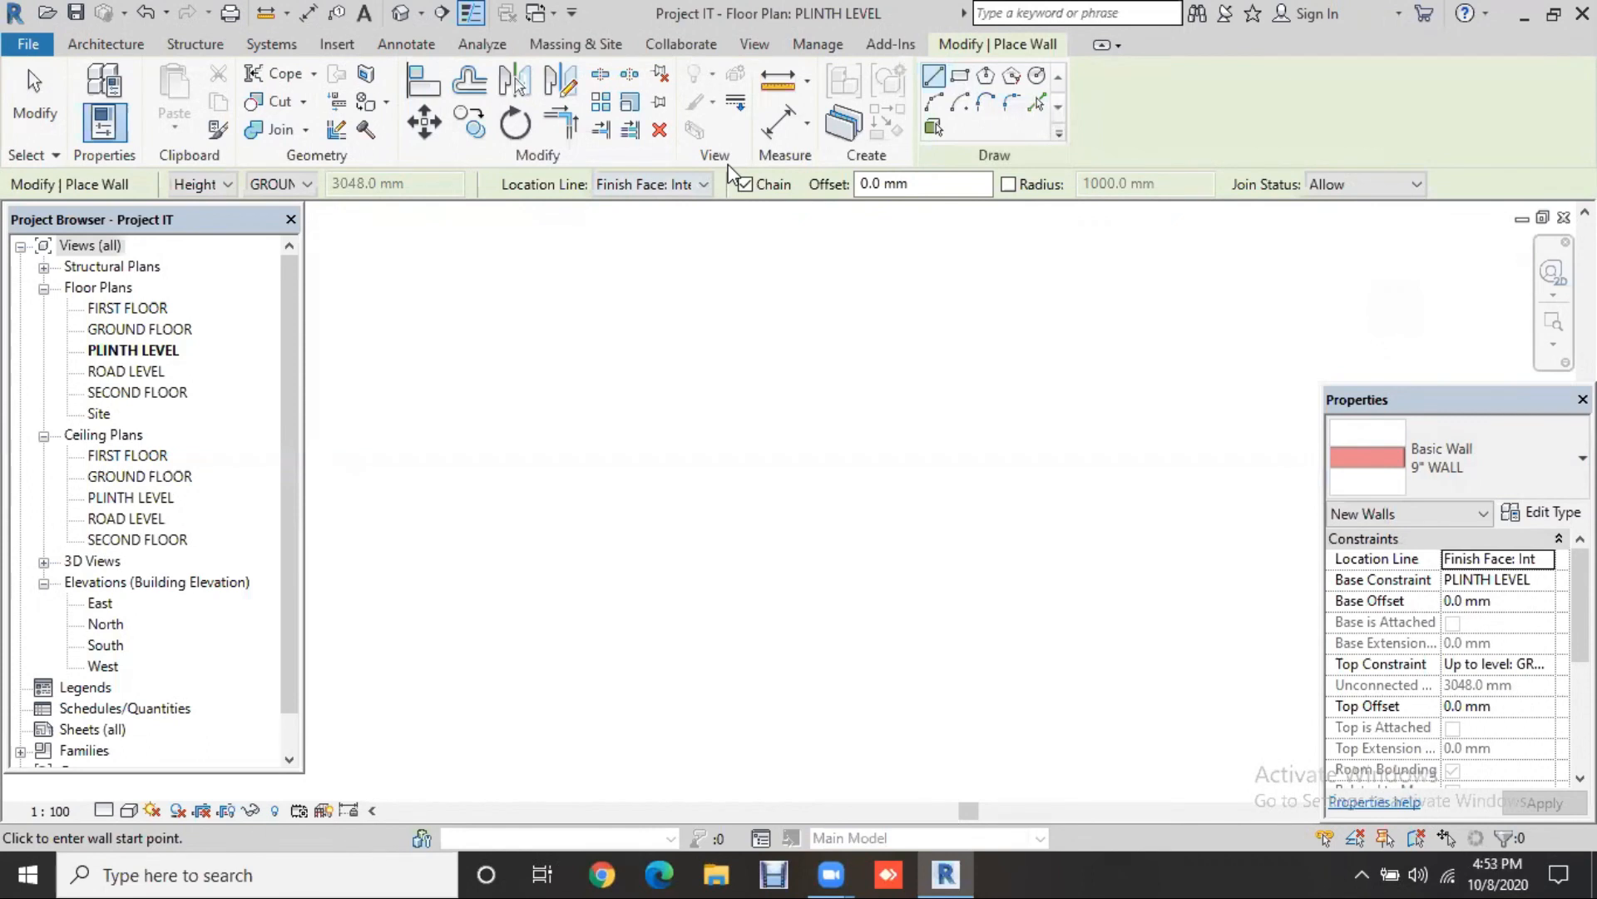
pyautogui.click(704, 184)
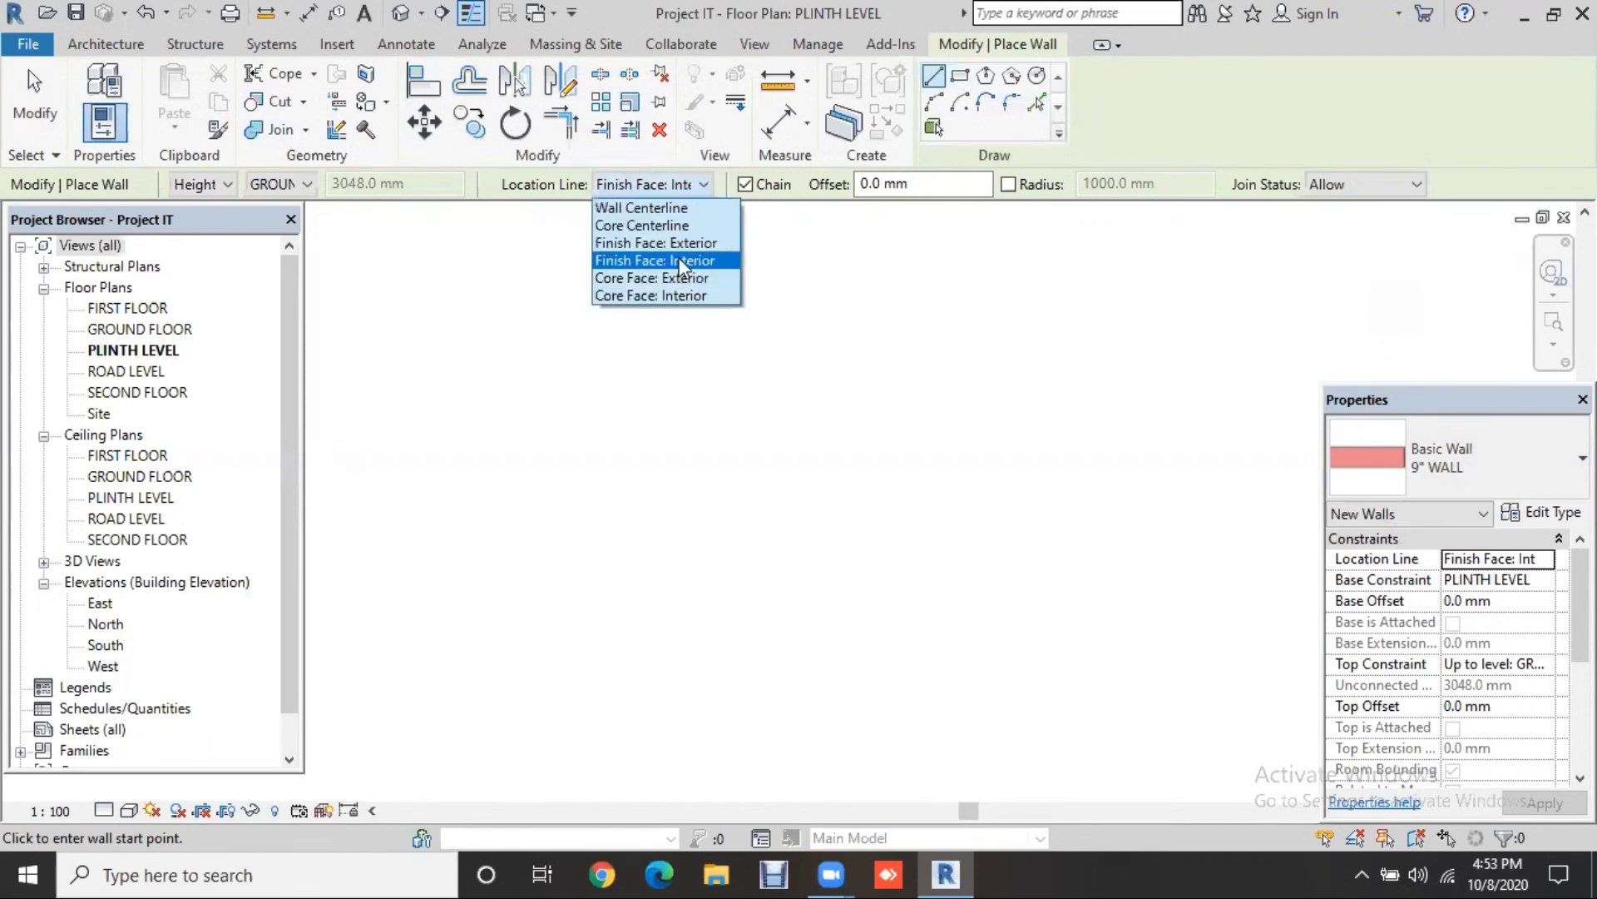
pyautogui.click(680, 261)
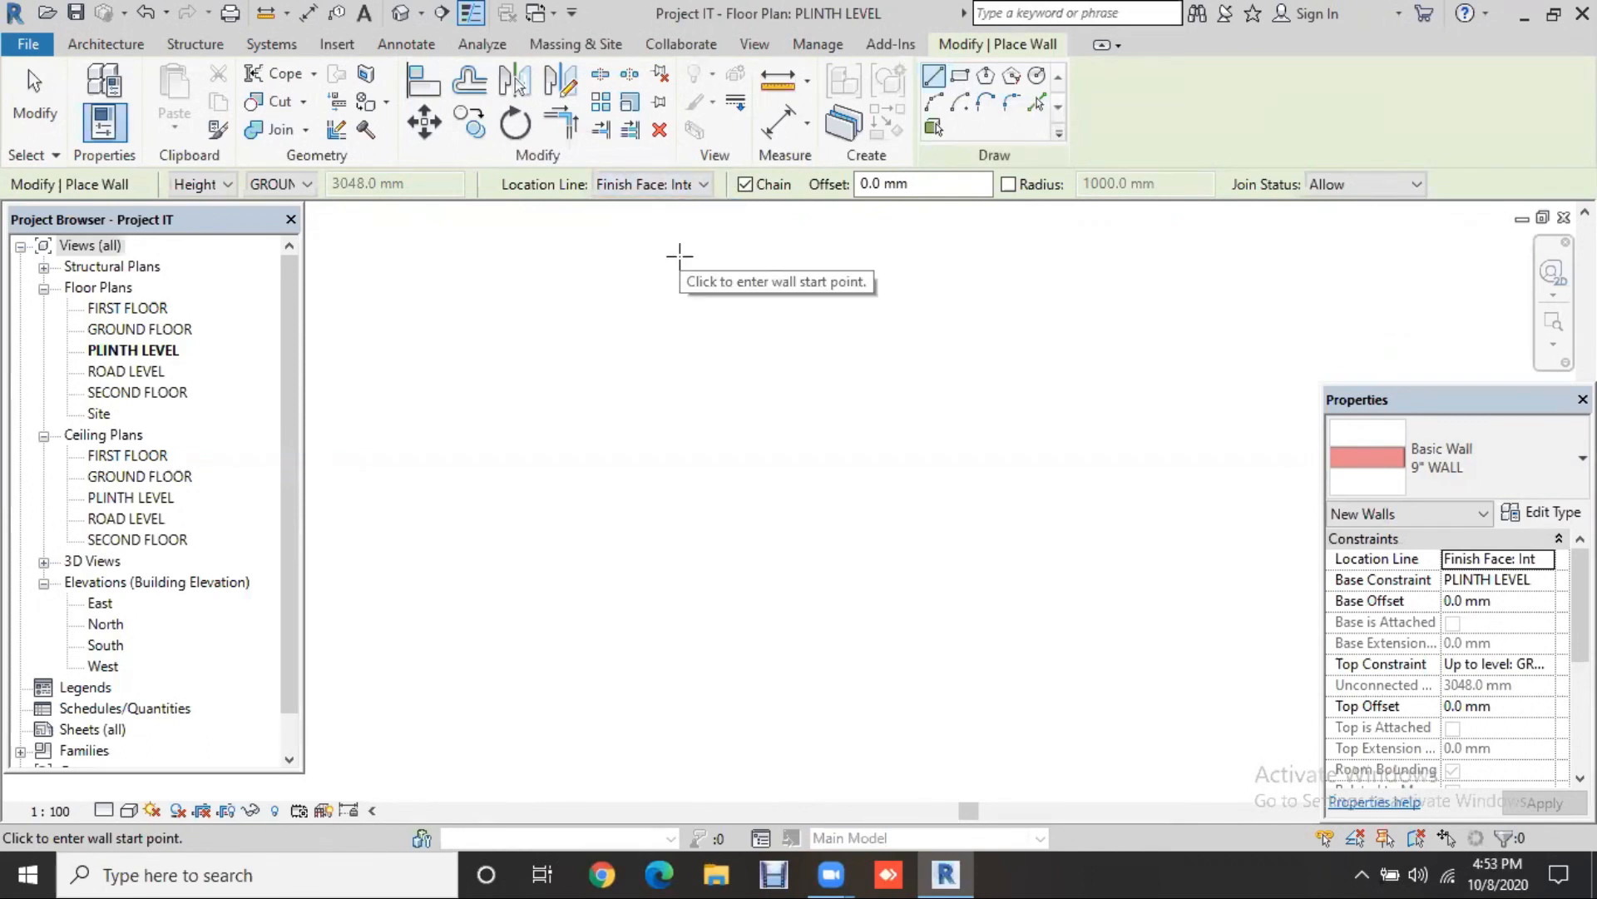
pyautogui.click(961, 81)
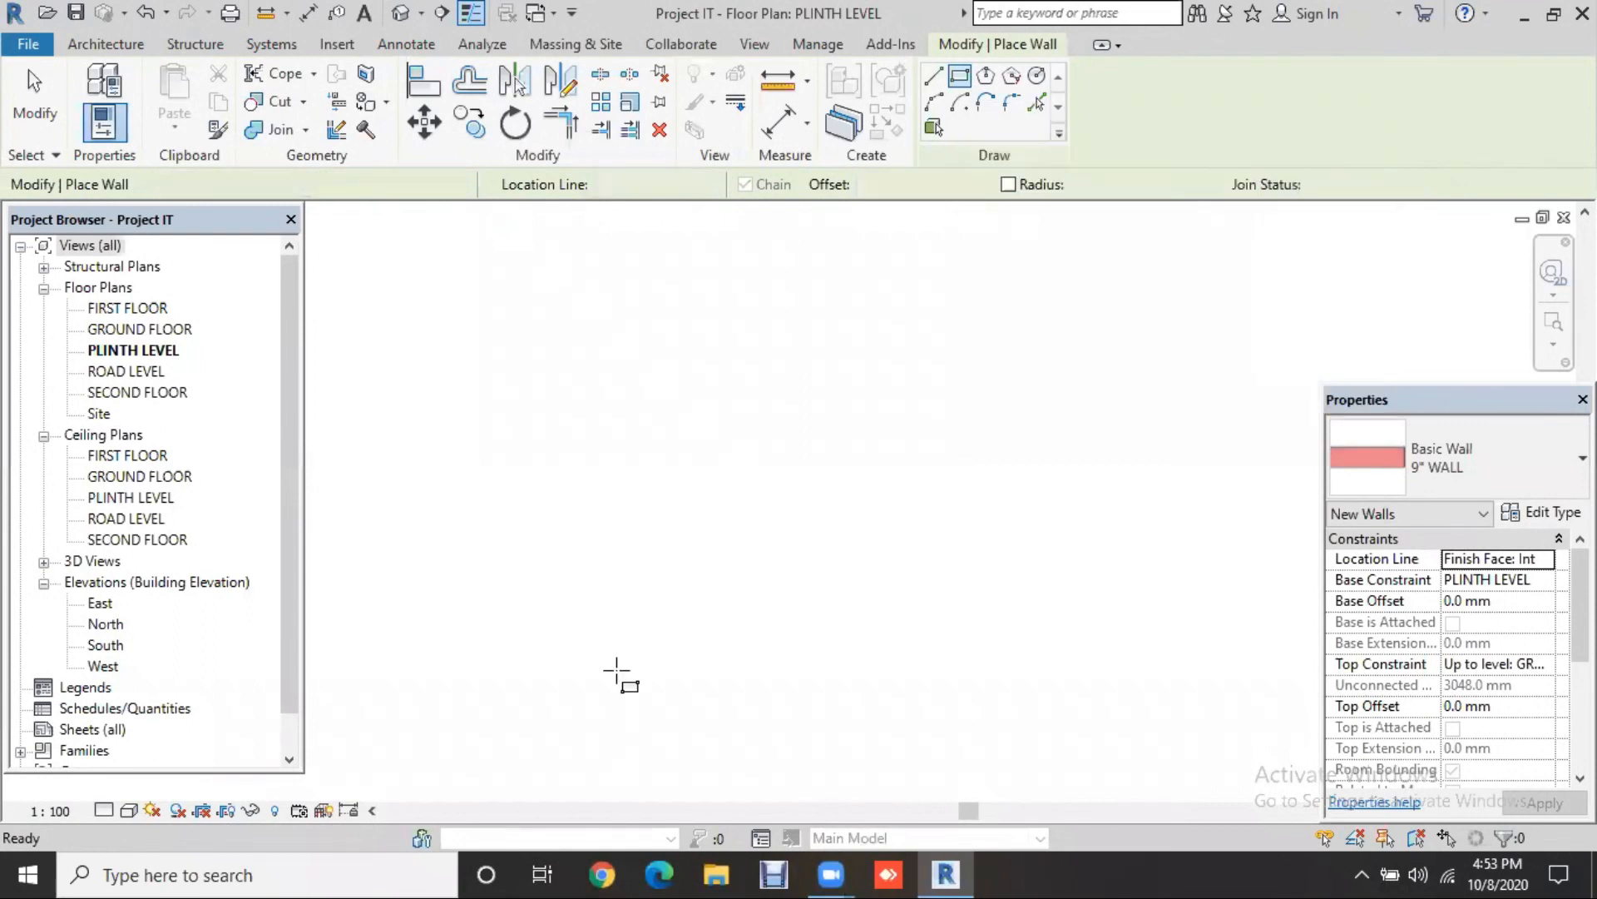
# Step: Draw a roughly 5800 by 9500 mm rectangle of 9" walls by its two diagonal corners
pyautogui.click(706, 288)
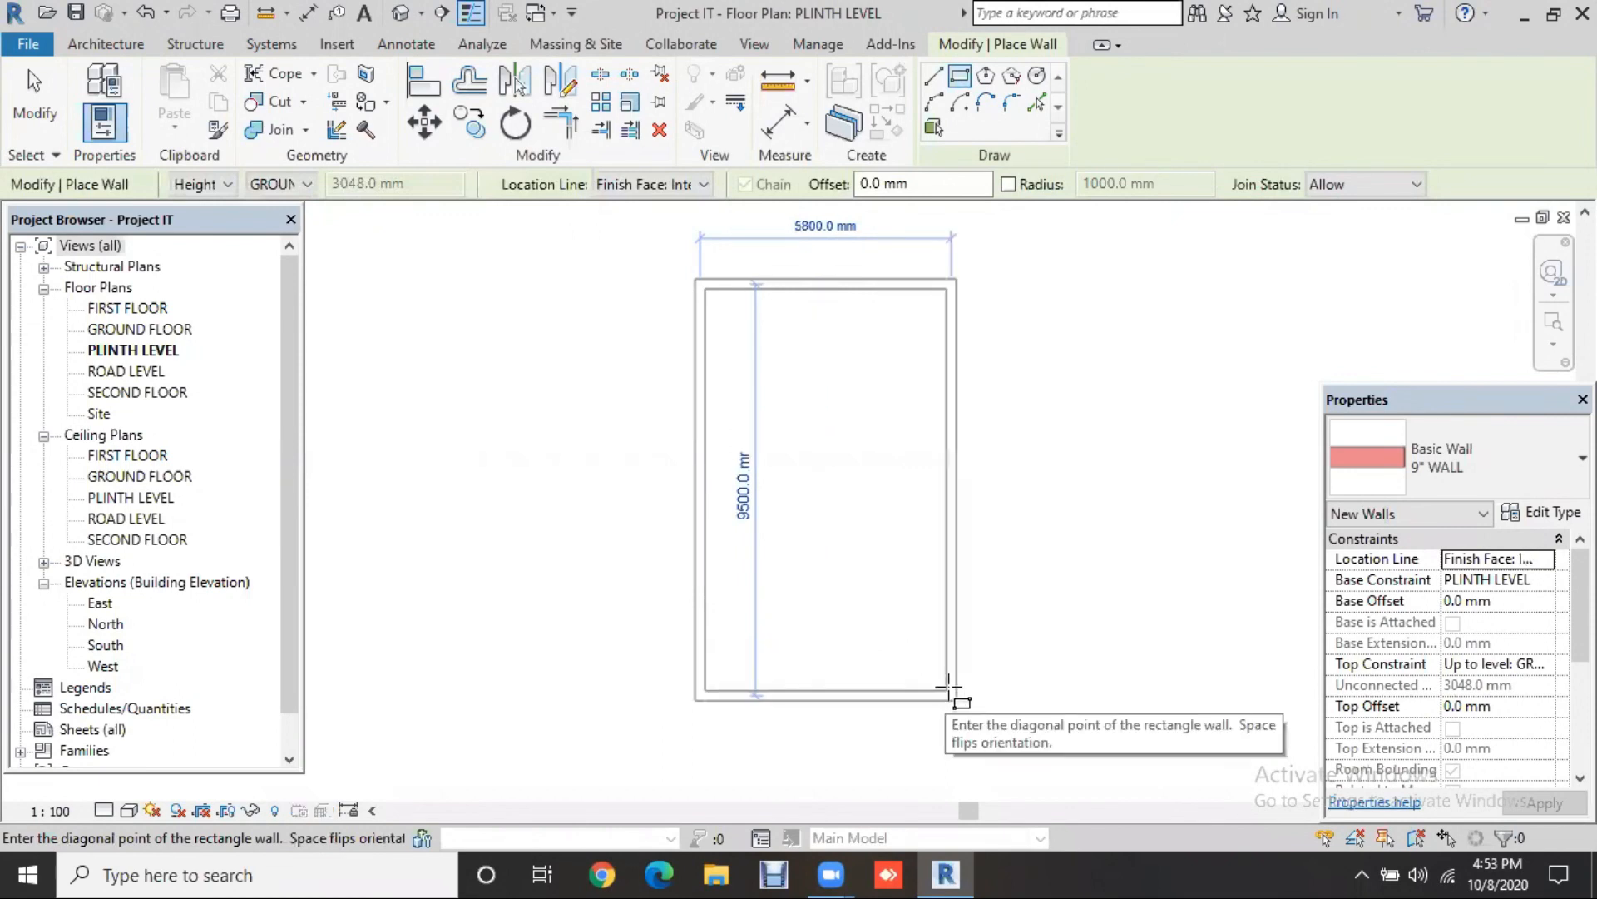
pyautogui.click(949, 688)
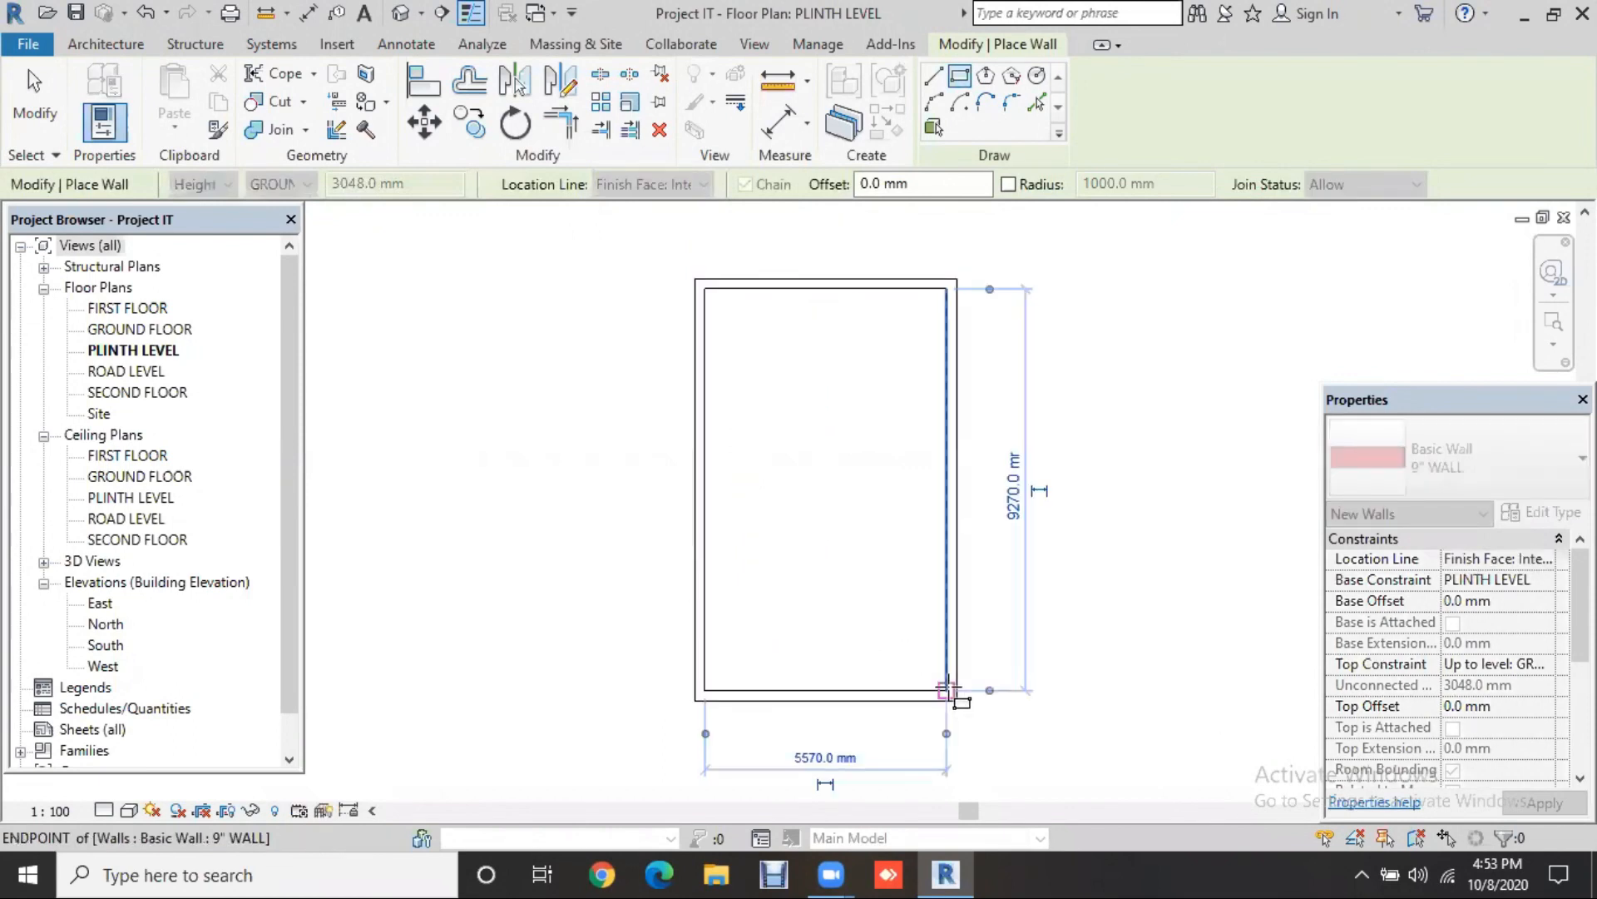
pyautogui.press('Escape')
pyautogui.press('Escape')
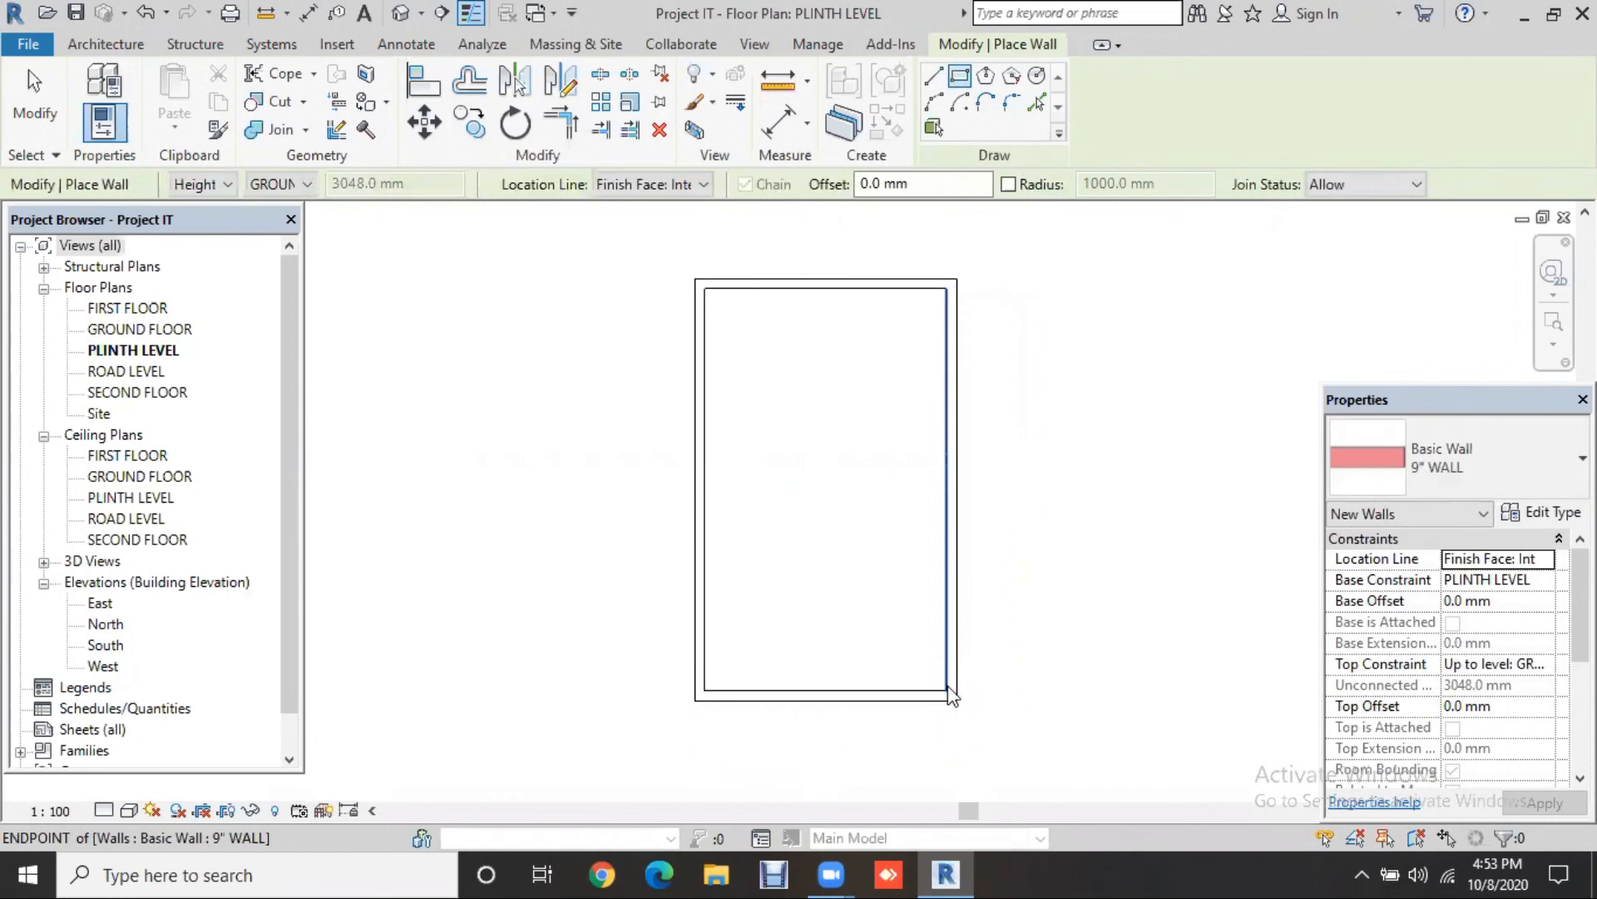
pyautogui.press('Escape')
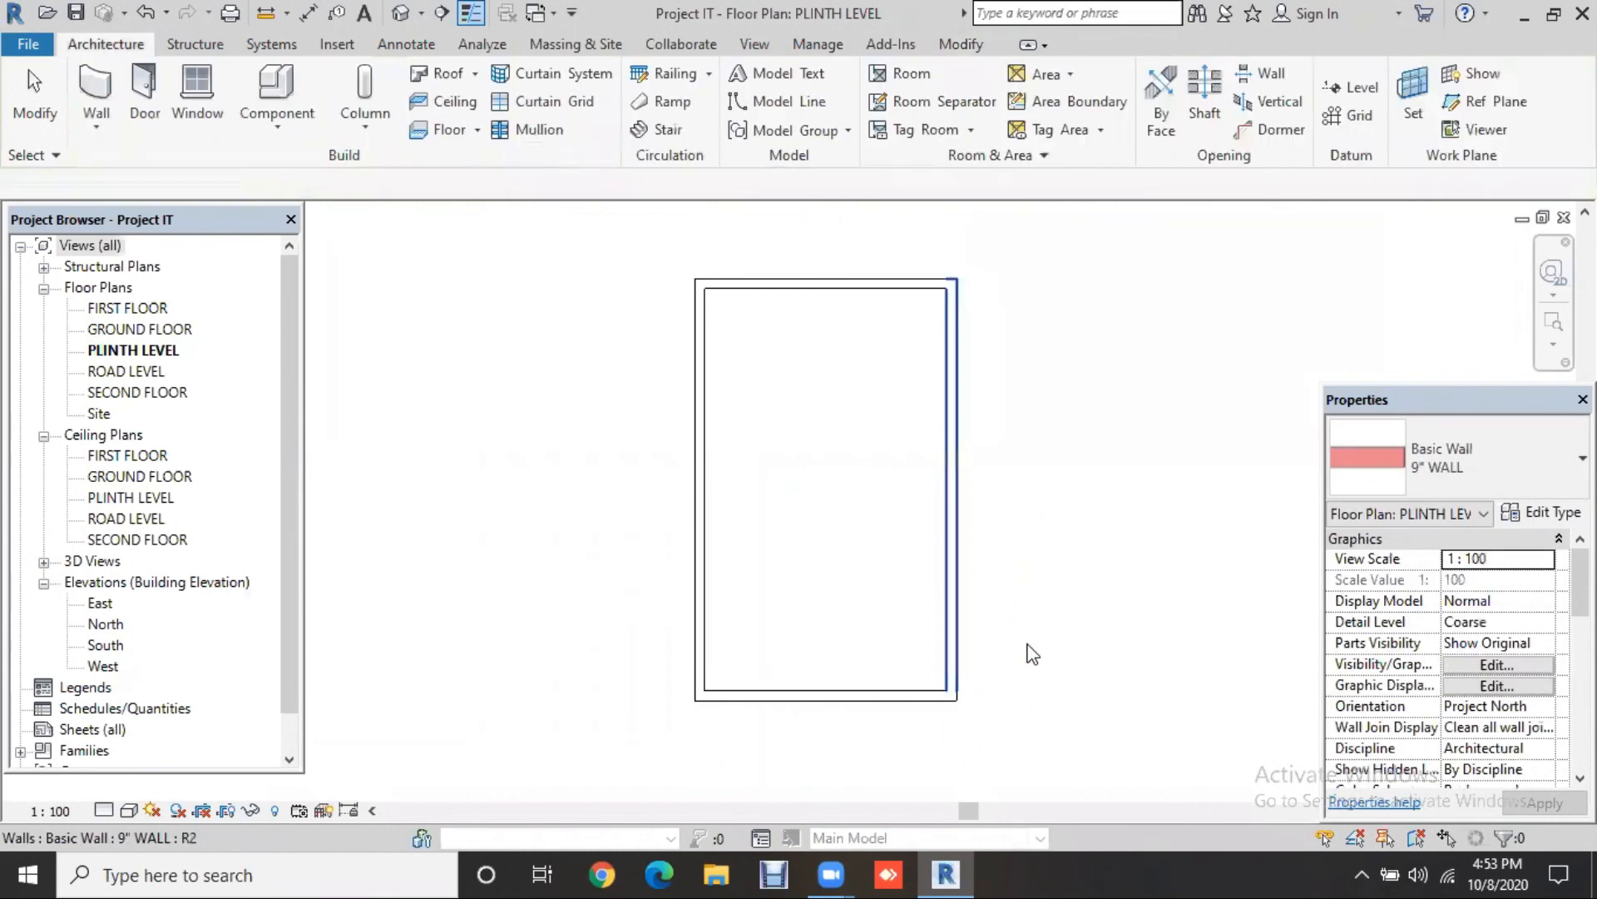
pyautogui.click(982, 436)
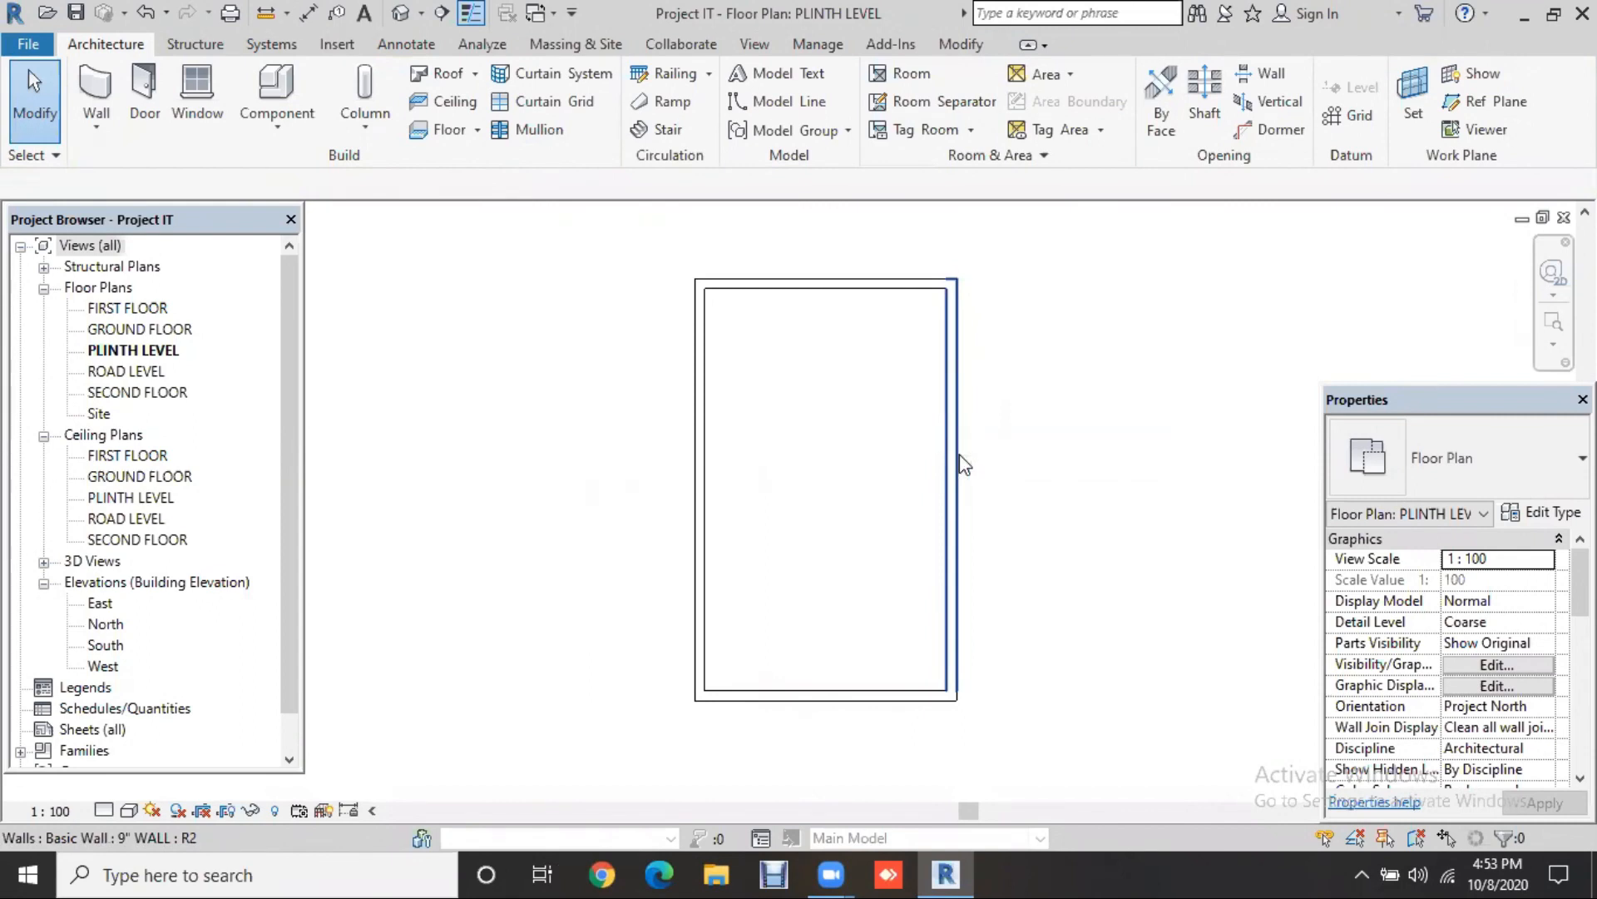
# Step: Select the right wall and move the width dimension's witness lines to both outer wall faces
pyautogui.click(962, 464)
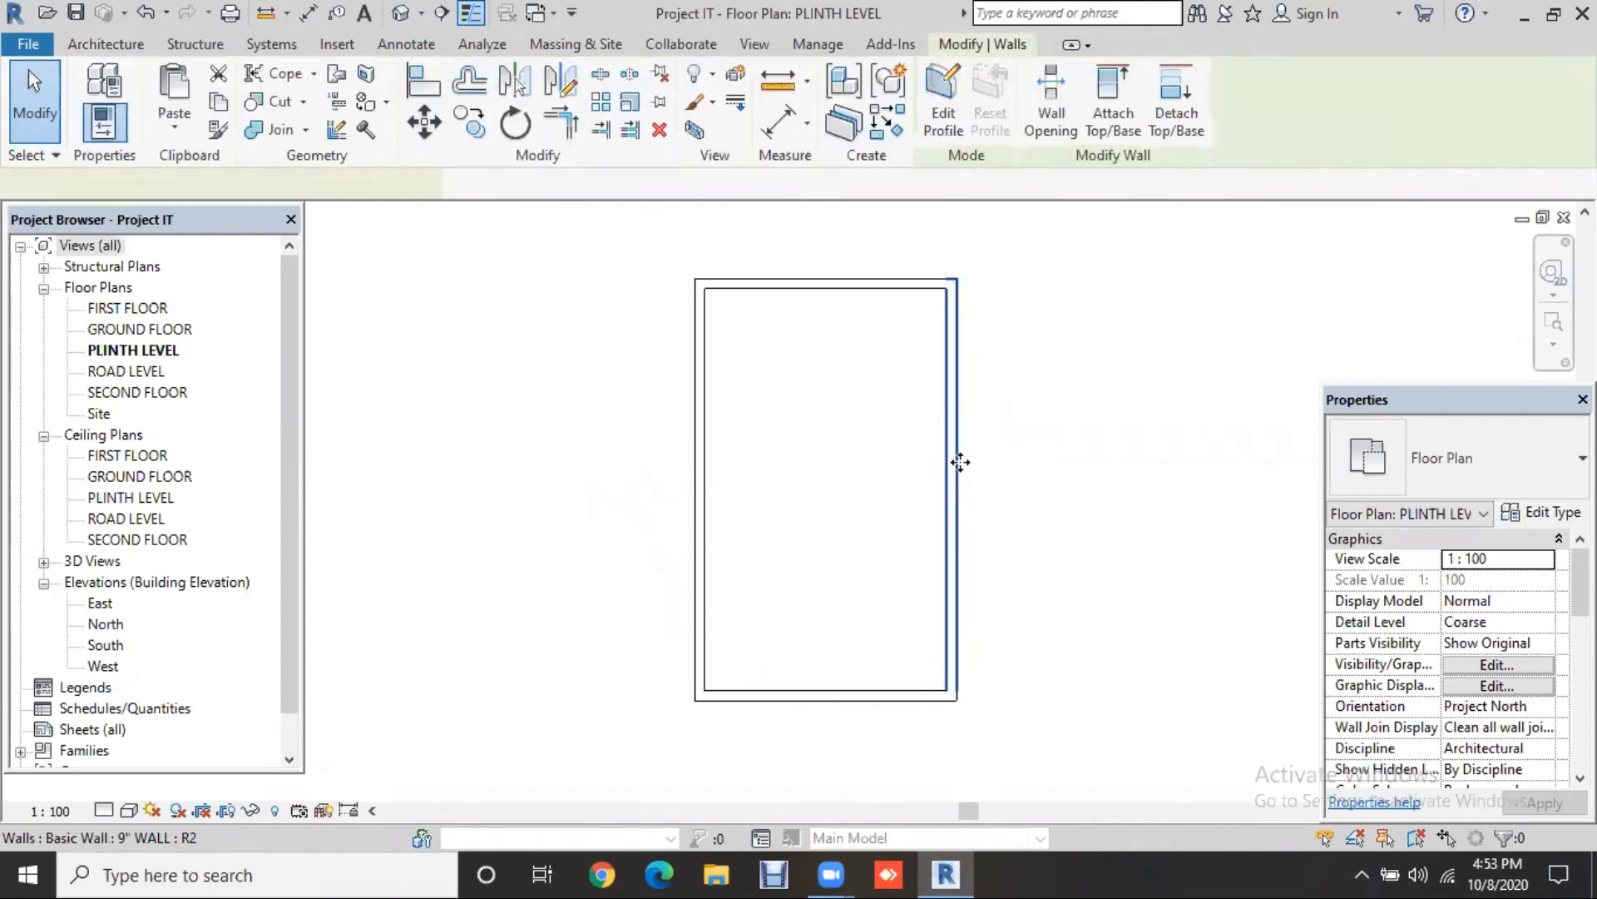
pyautogui.click(705, 510)
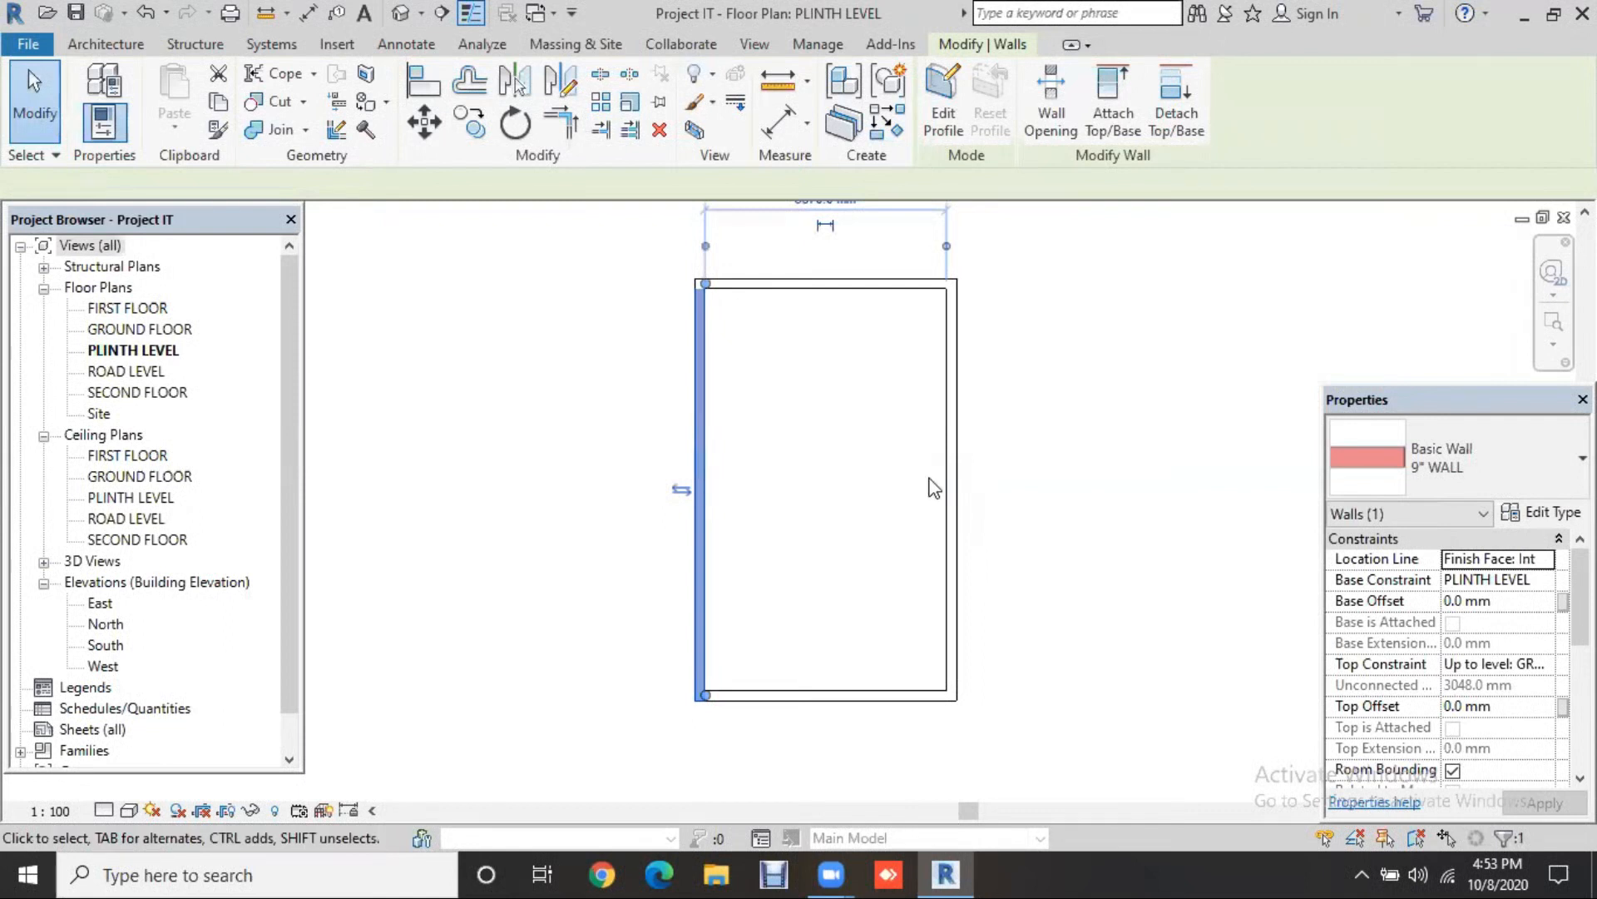
pyautogui.click(949, 497)
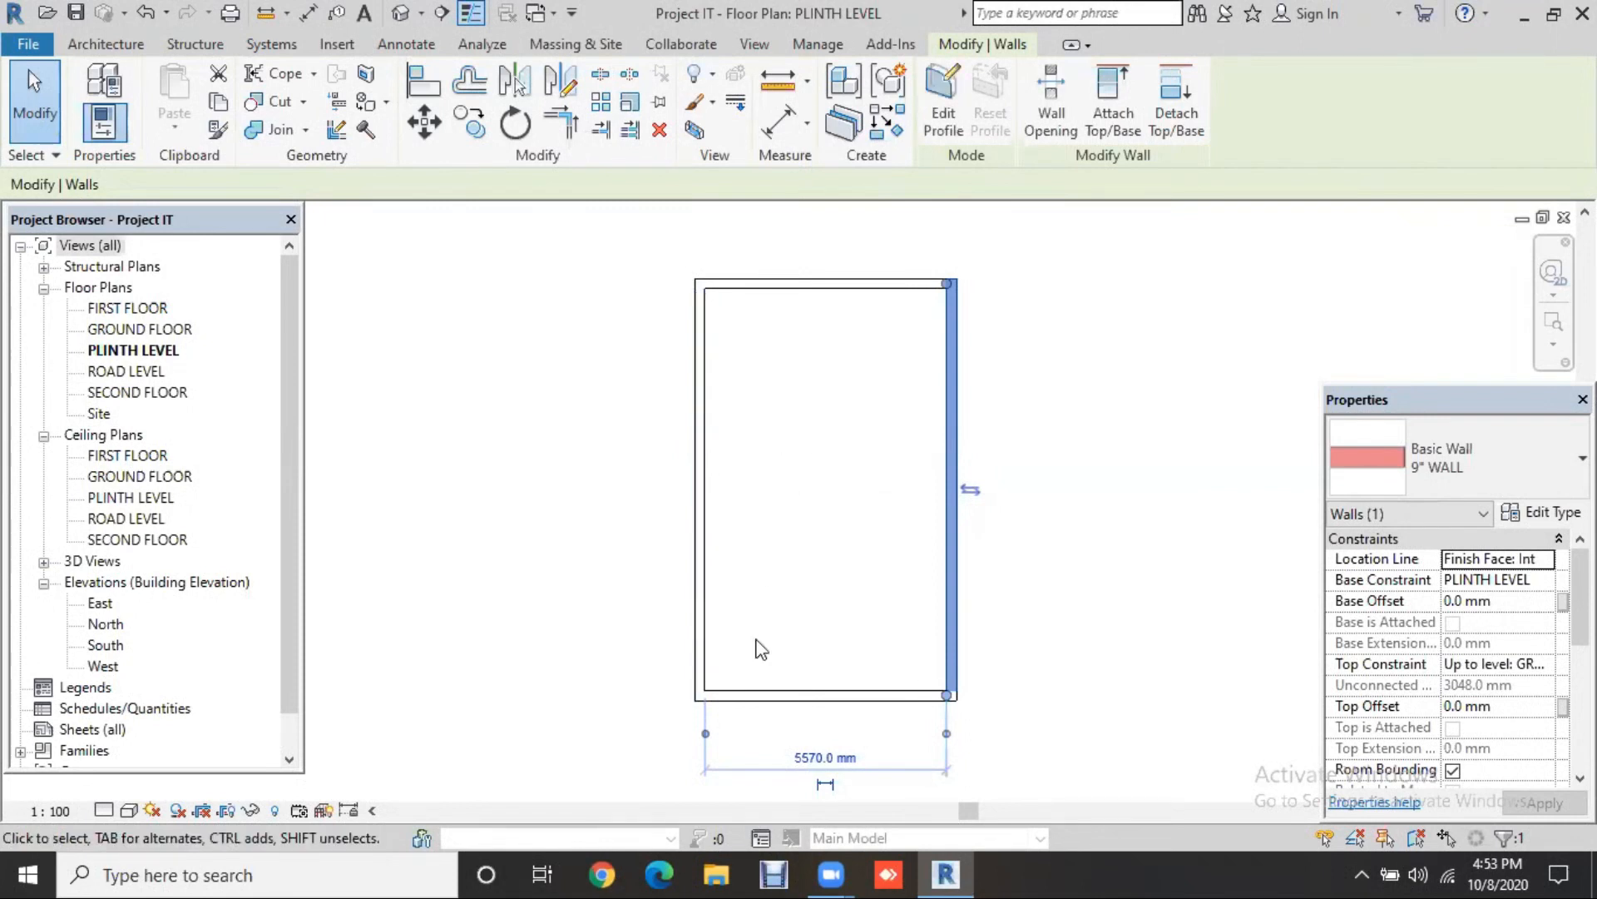
pyautogui.scroll(1, 754, 638)
pyautogui.moveTo(755, 638); pyautogui.dragTo(759, 526, button='middle')
pyautogui.scroll(1, 882, 689)
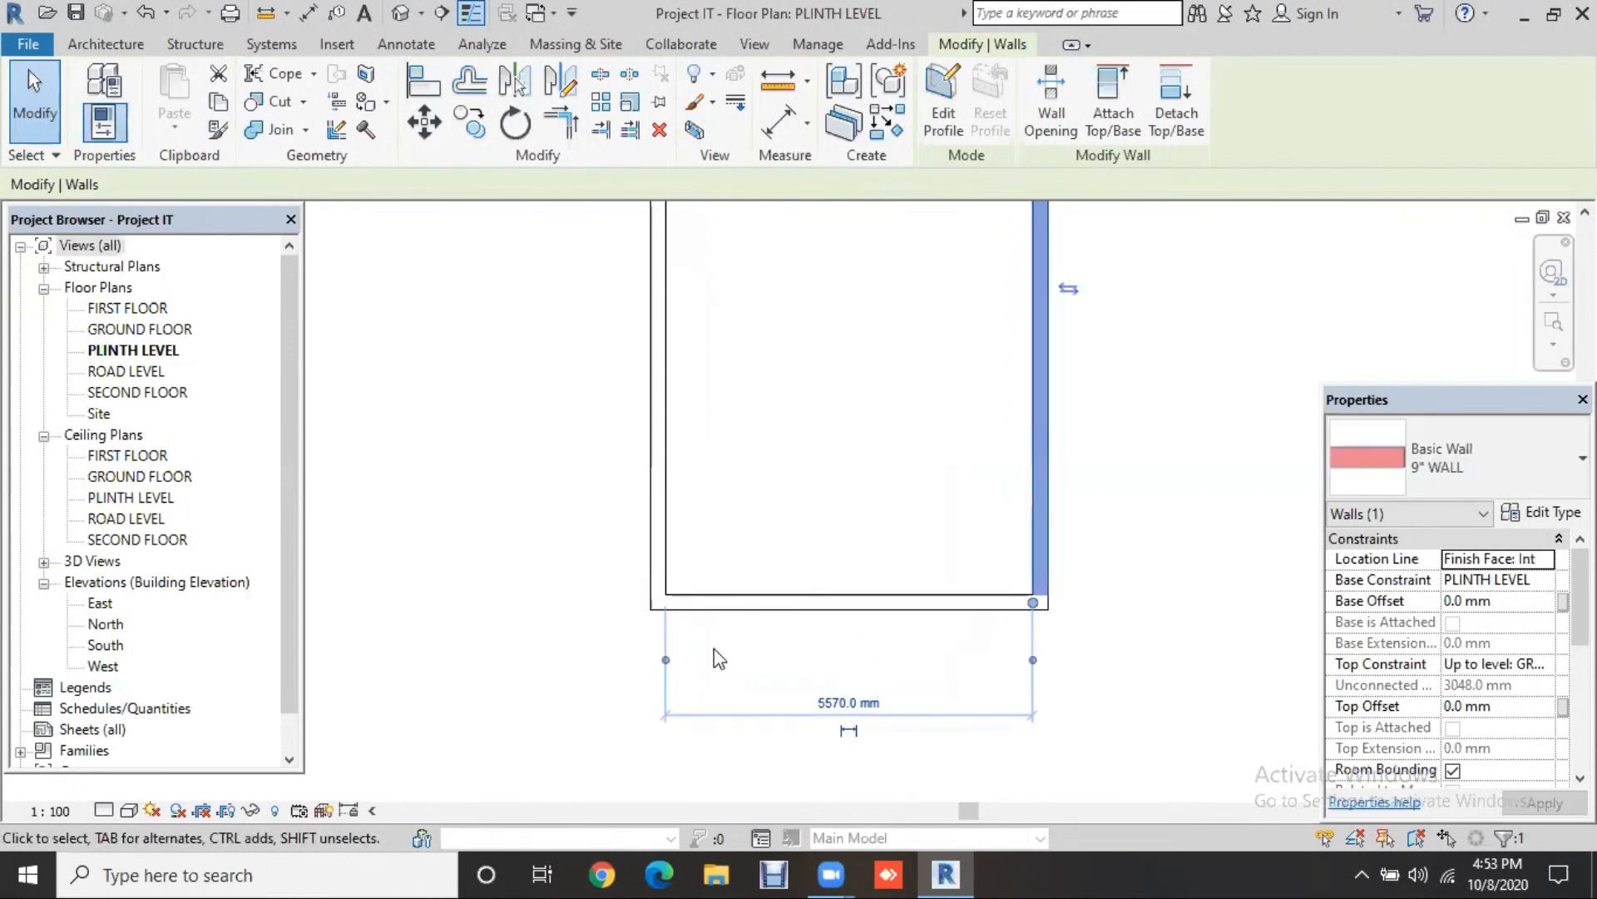
pyautogui.moveTo(664, 661)
pyautogui.mouseDown()
pyautogui.moveTo(656, 617)
pyautogui.moveTo(644, 678)
pyautogui.mouseUp()
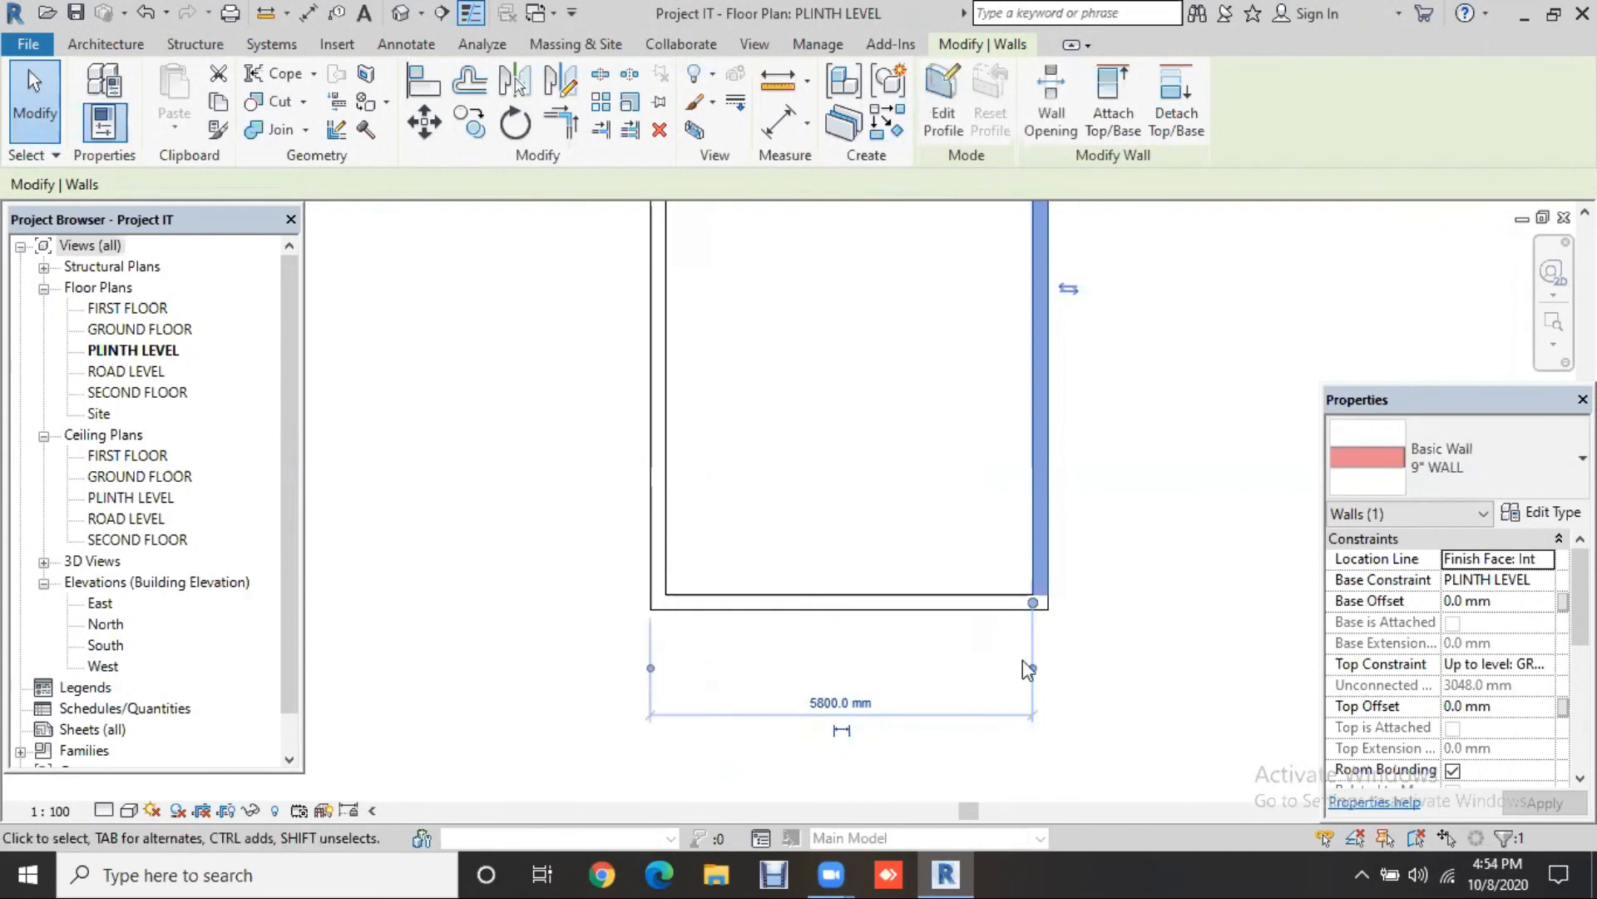
pyautogui.moveTo(1032, 670); pyautogui.dragTo(1047, 666)
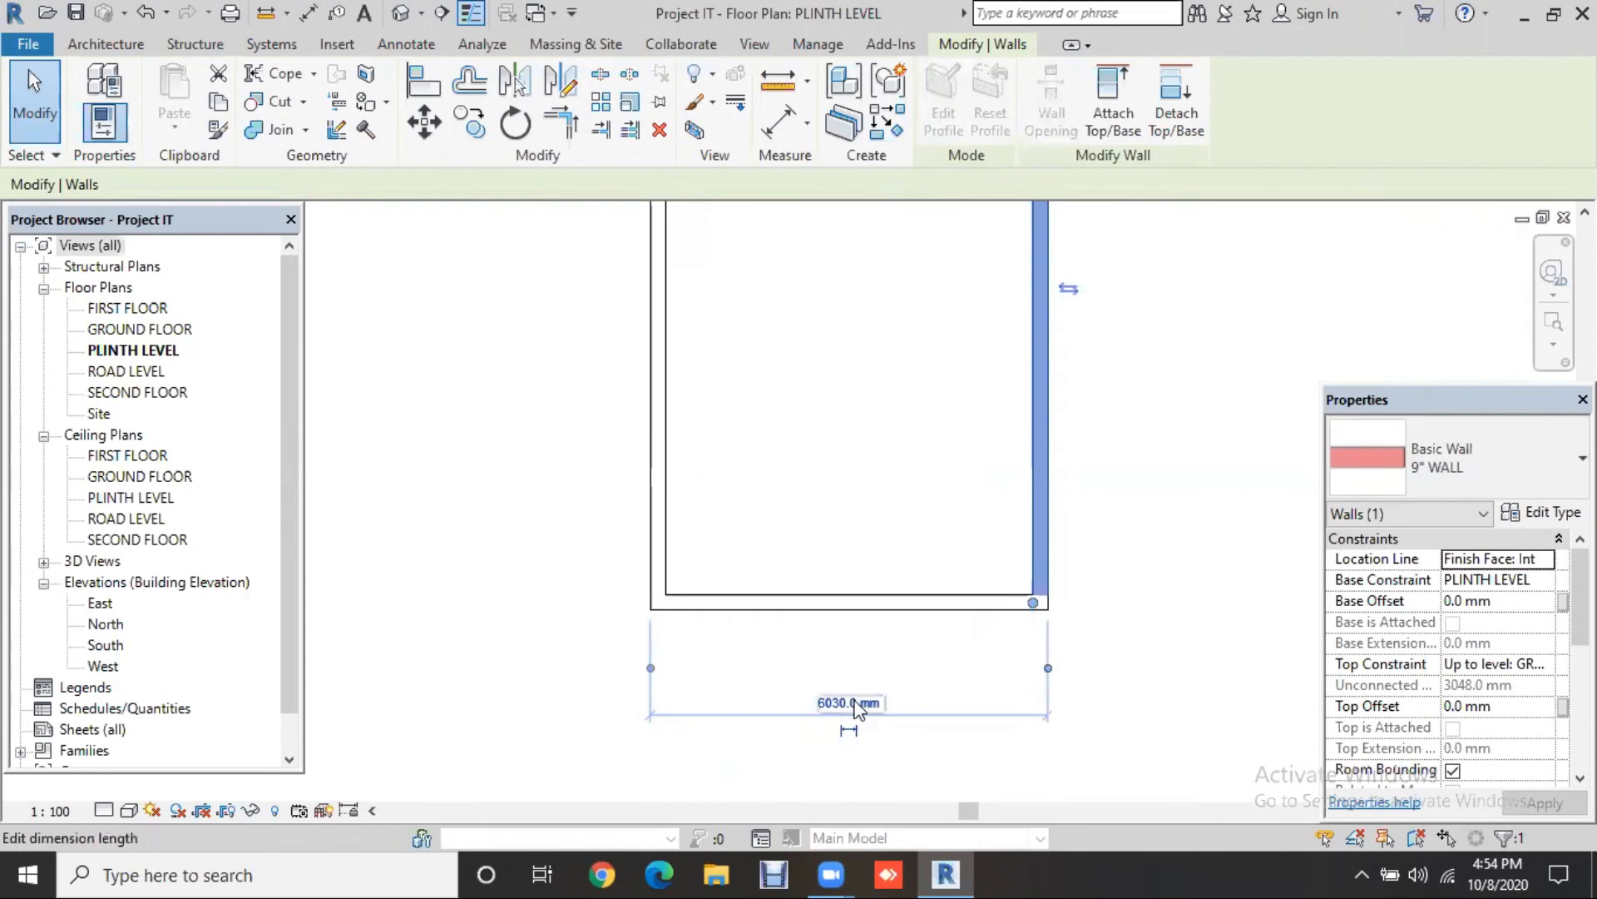
# Step: Change the 6030 mm width dimension to 30 feet, making the enclosure 9144 mm wide
pyautogui.click(857, 703)
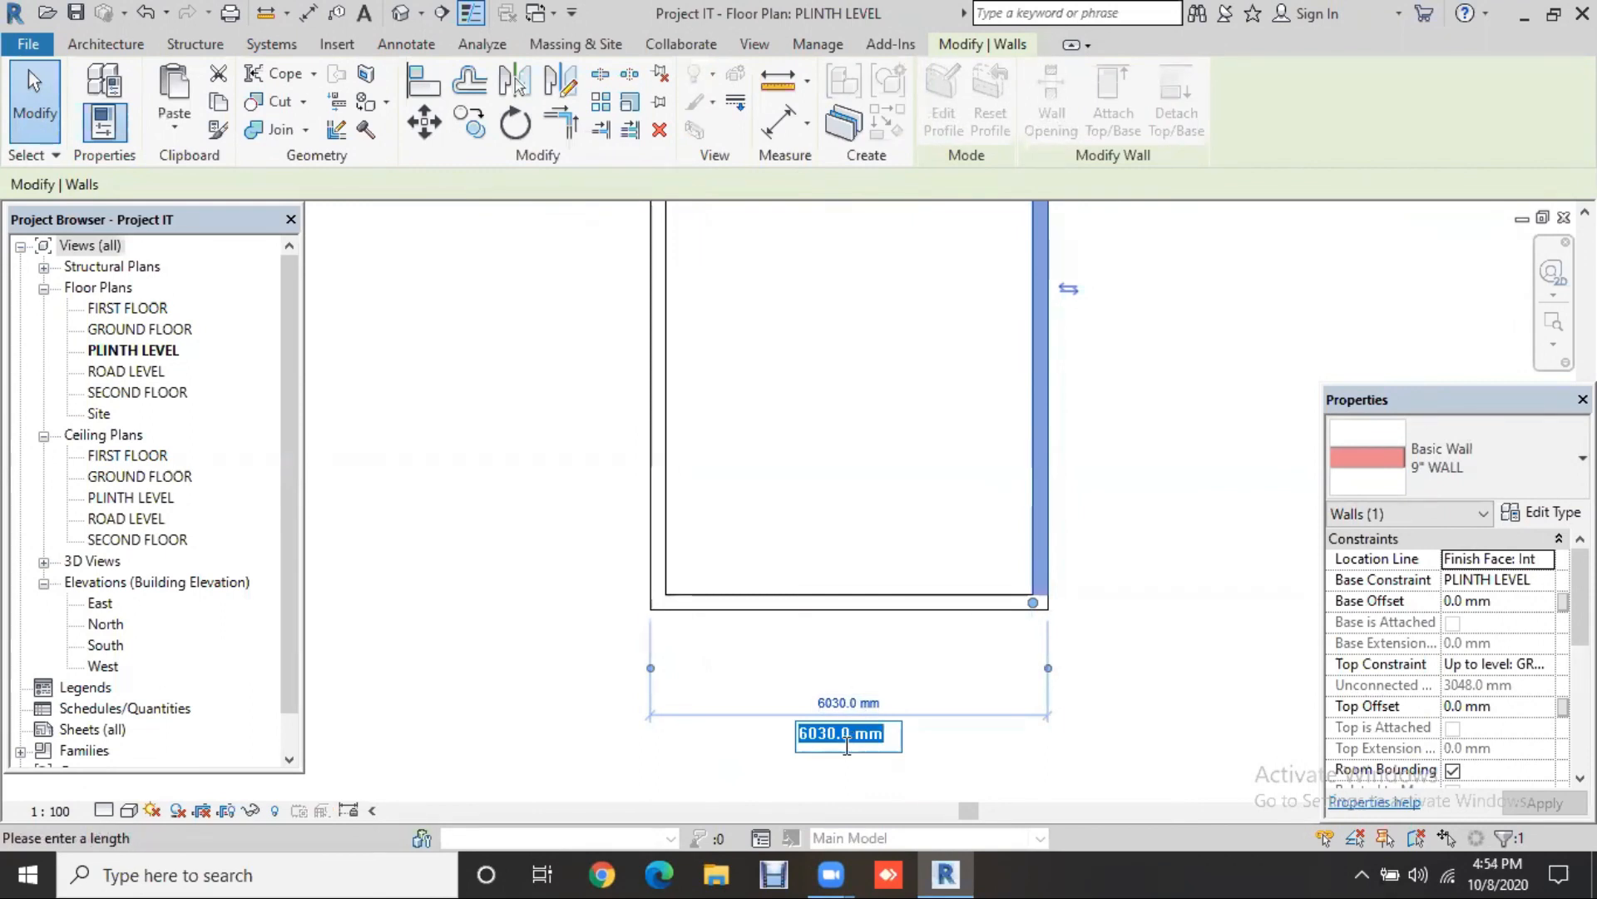
pyautogui.write('30')
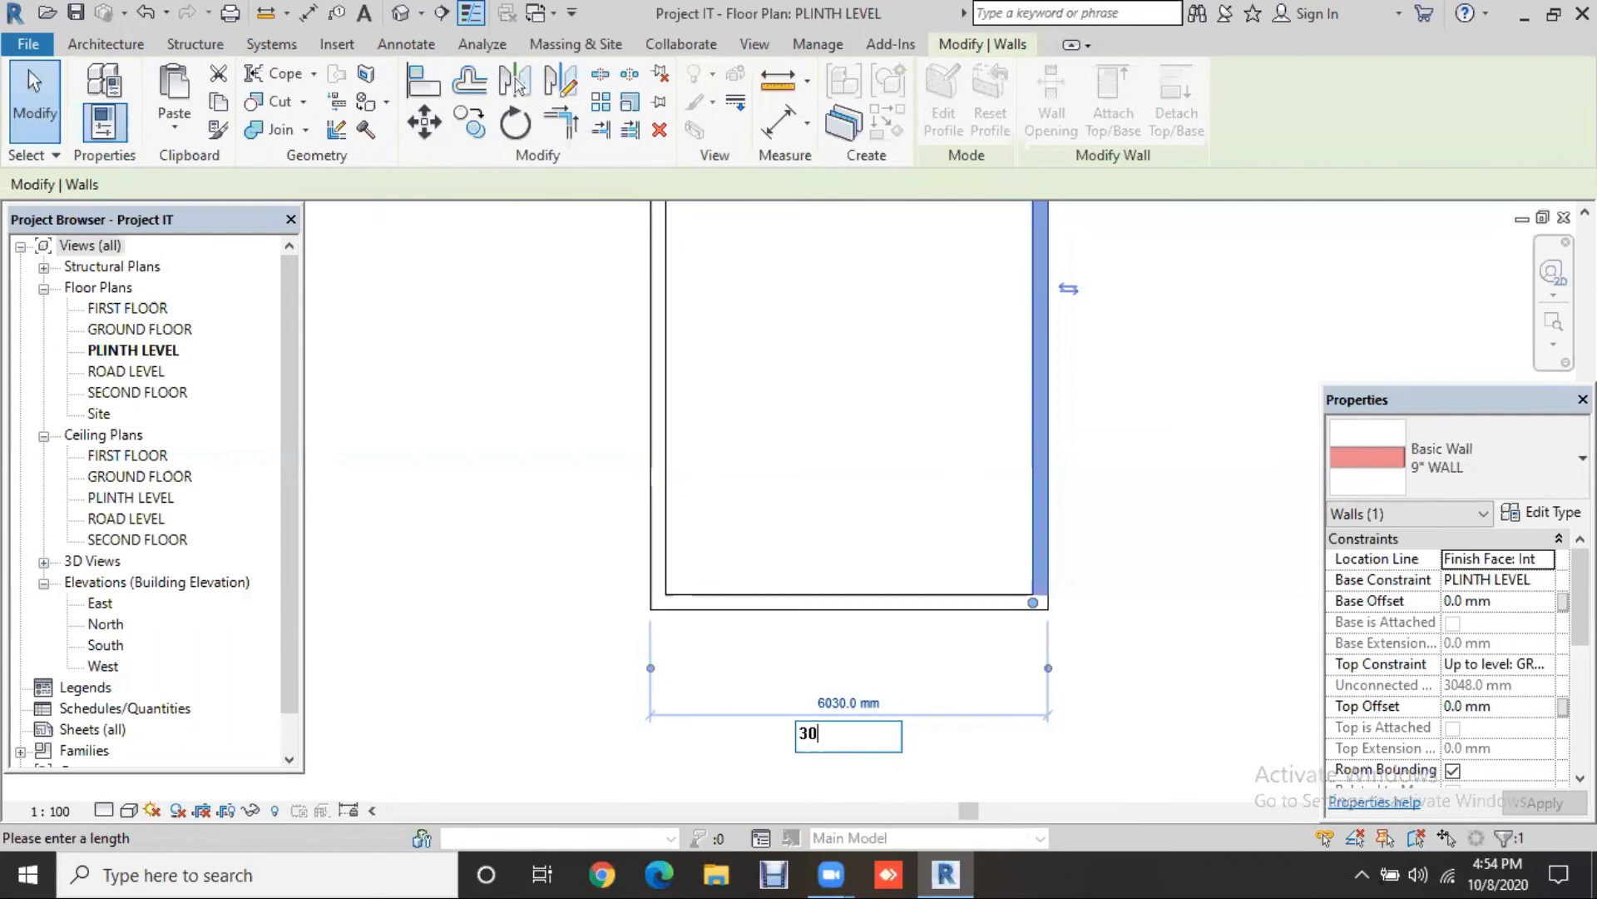
pyautogui.press('Return')
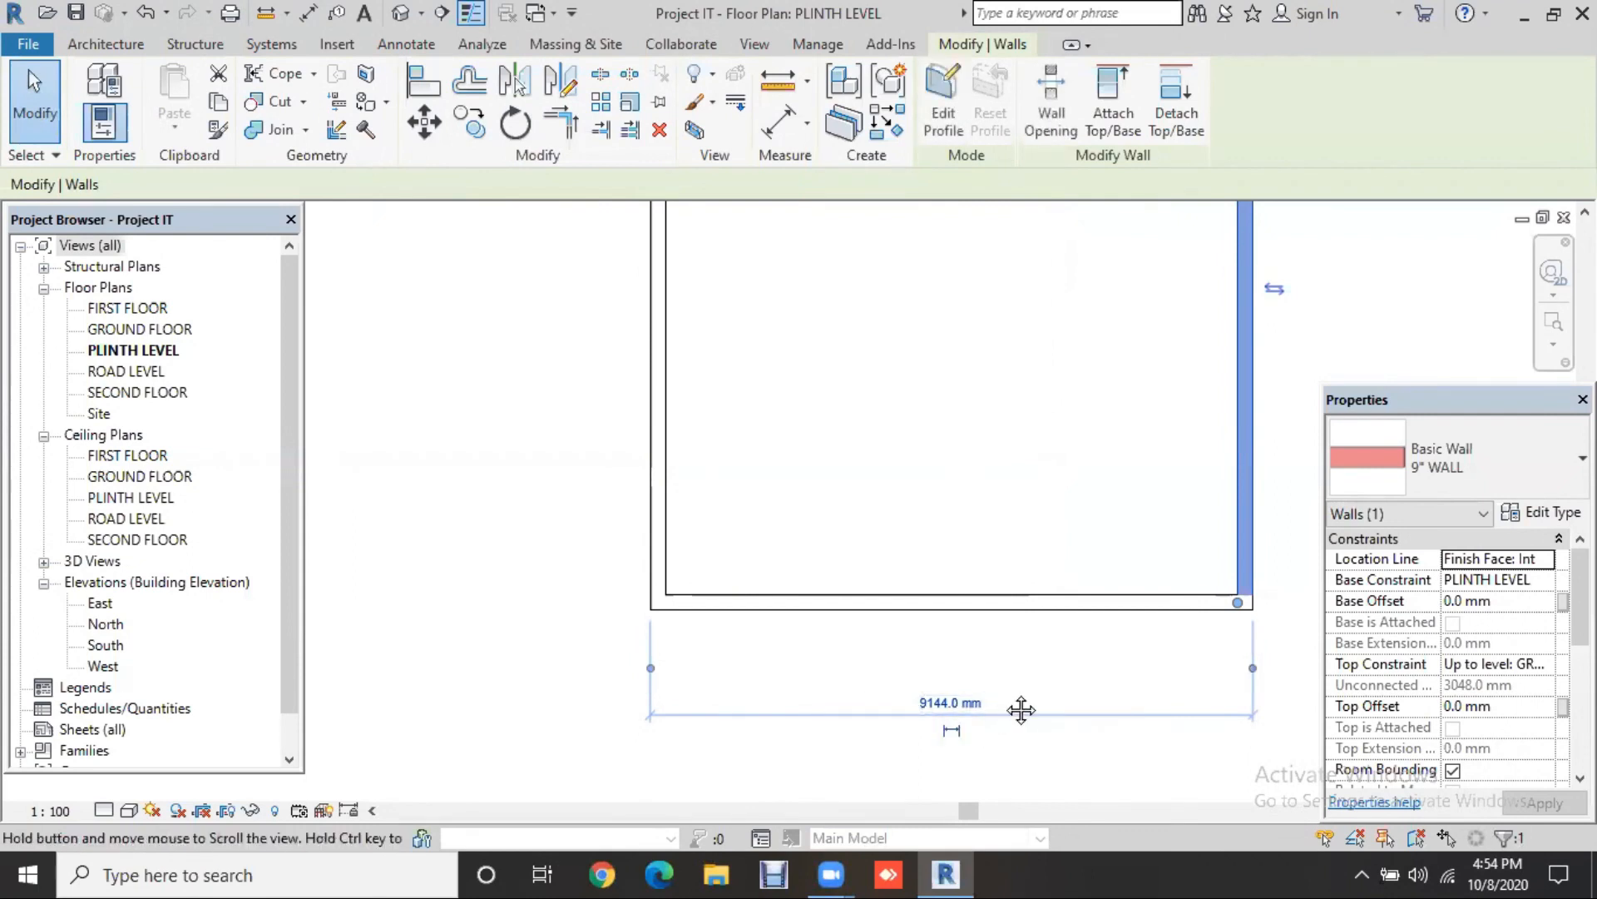
pyautogui.moveTo(947, 733); pyautogui.dragTo(818, 774, button='middle')
pyautogui.scroll(-2, 927, 722)
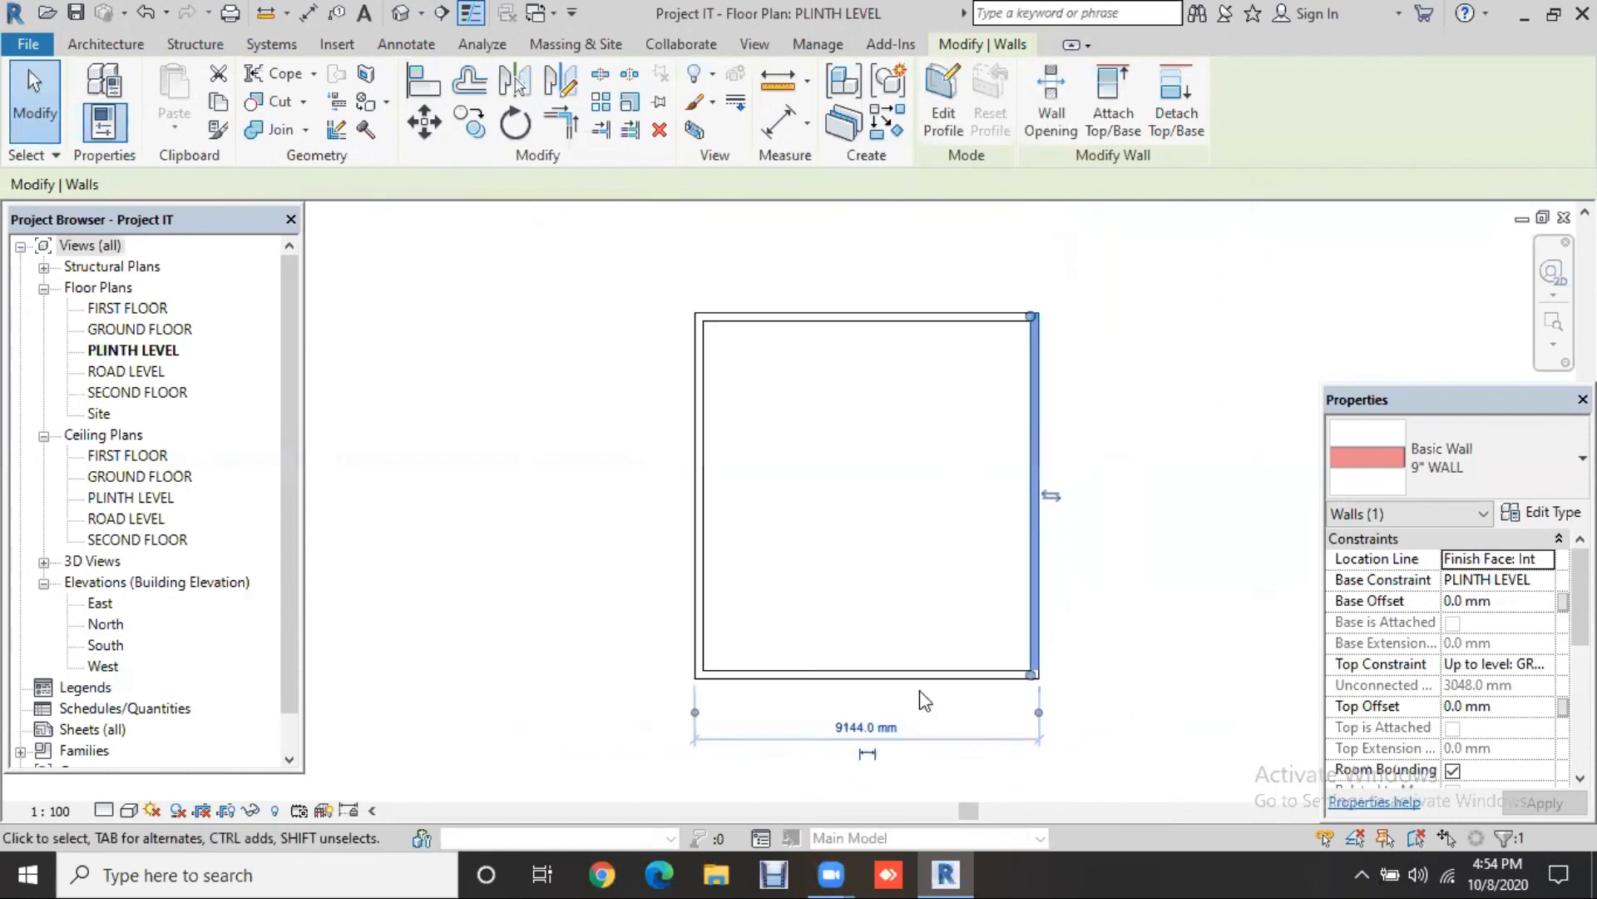
# Step: Set the bottom wall's distance from the top wall's outer face to 40' (12192 mm)
pyautogui.click(967, 675)
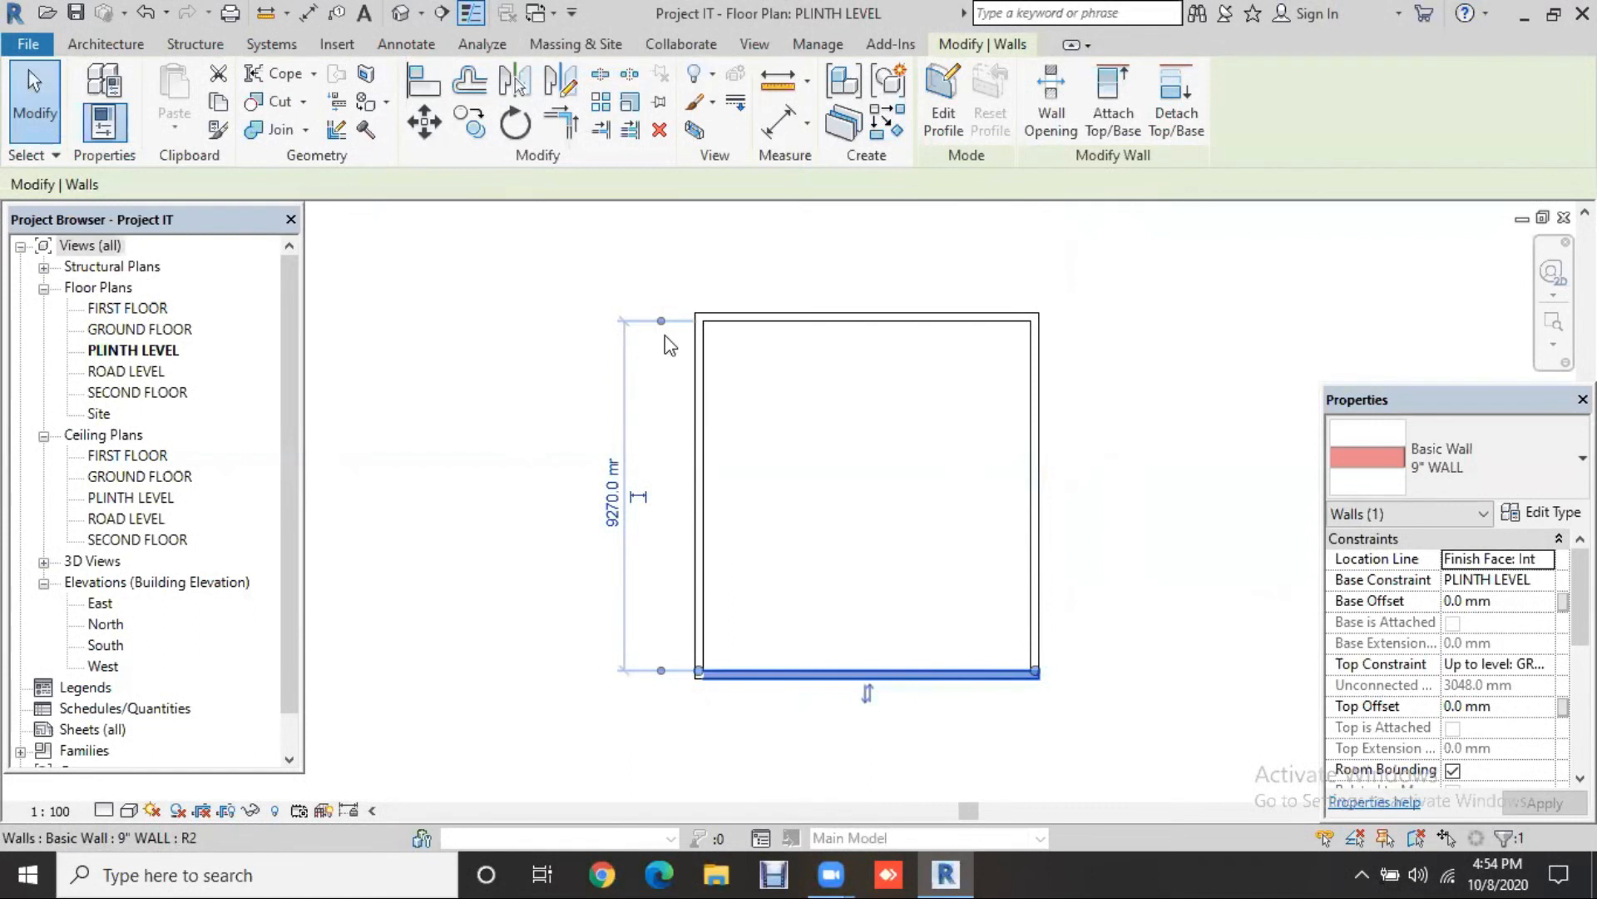
pyautogui.scroll(1, 666, 336)
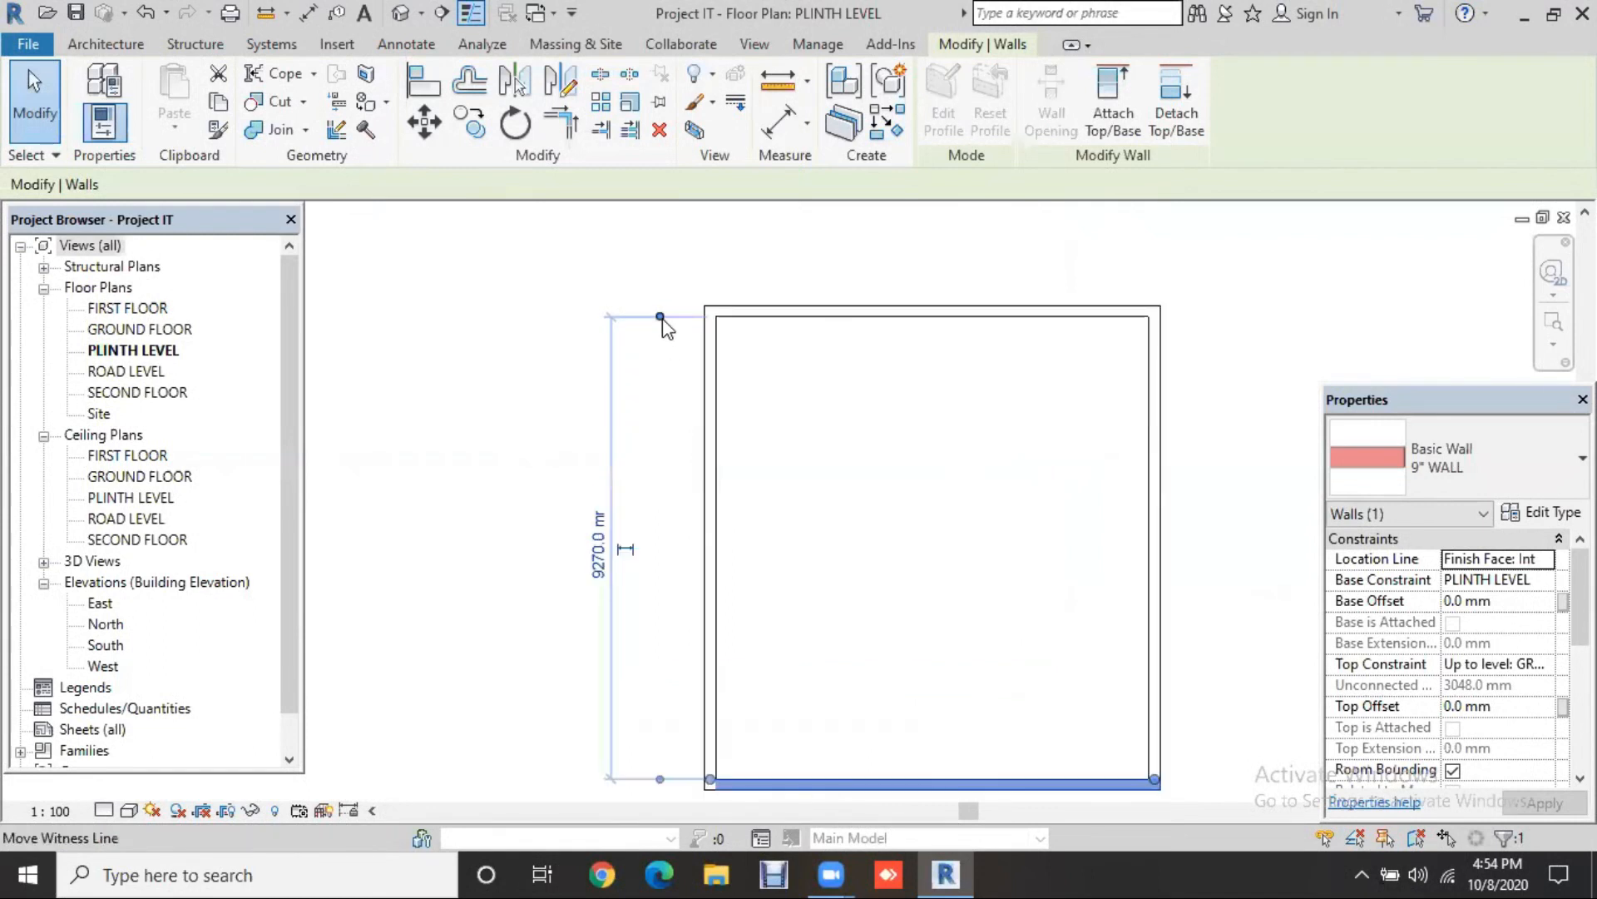
pyautogui.moveTo(660, 316); pyautogui.dragTo(655, 306)
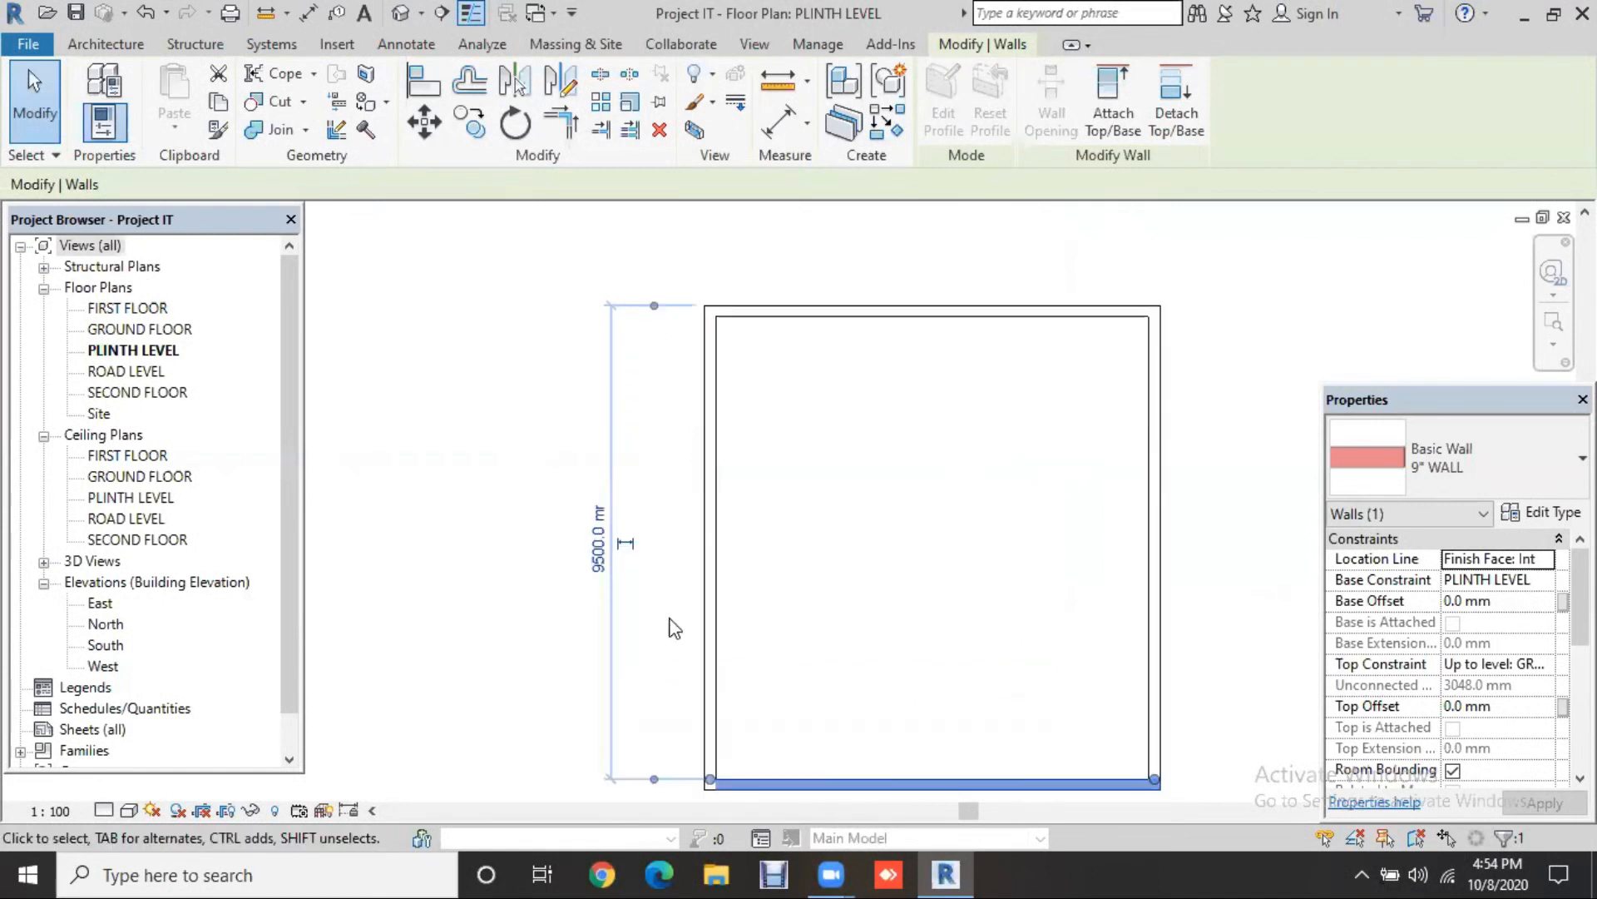
pyautogui.scroll(-1, 659, 751)
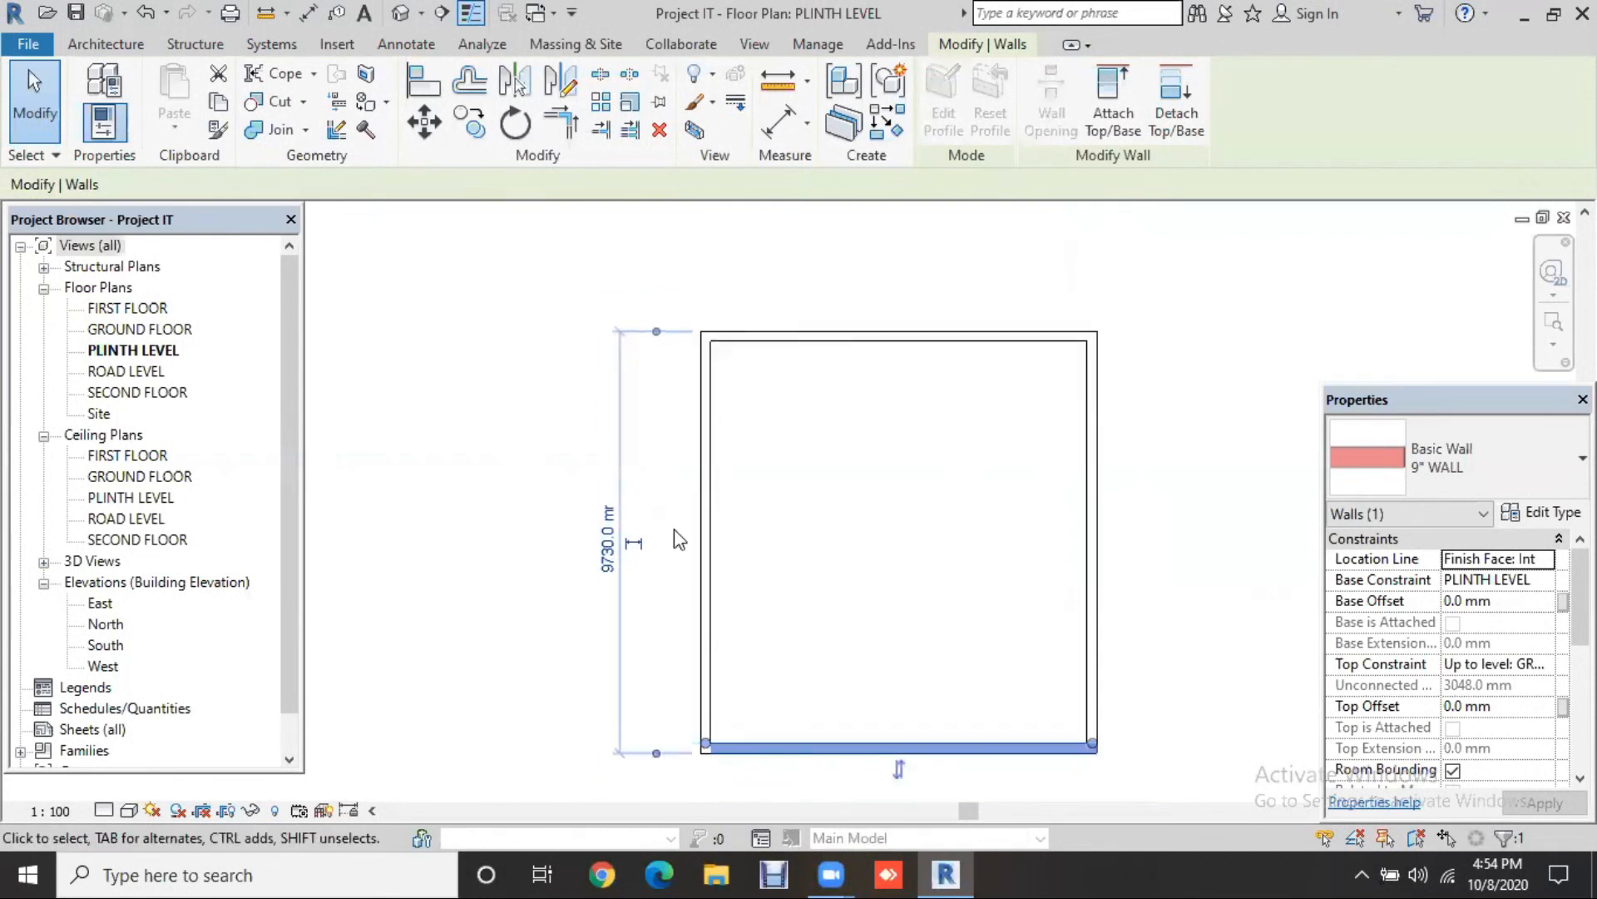
pyautogui.click(608, 566)
pyautogui.write("40'")
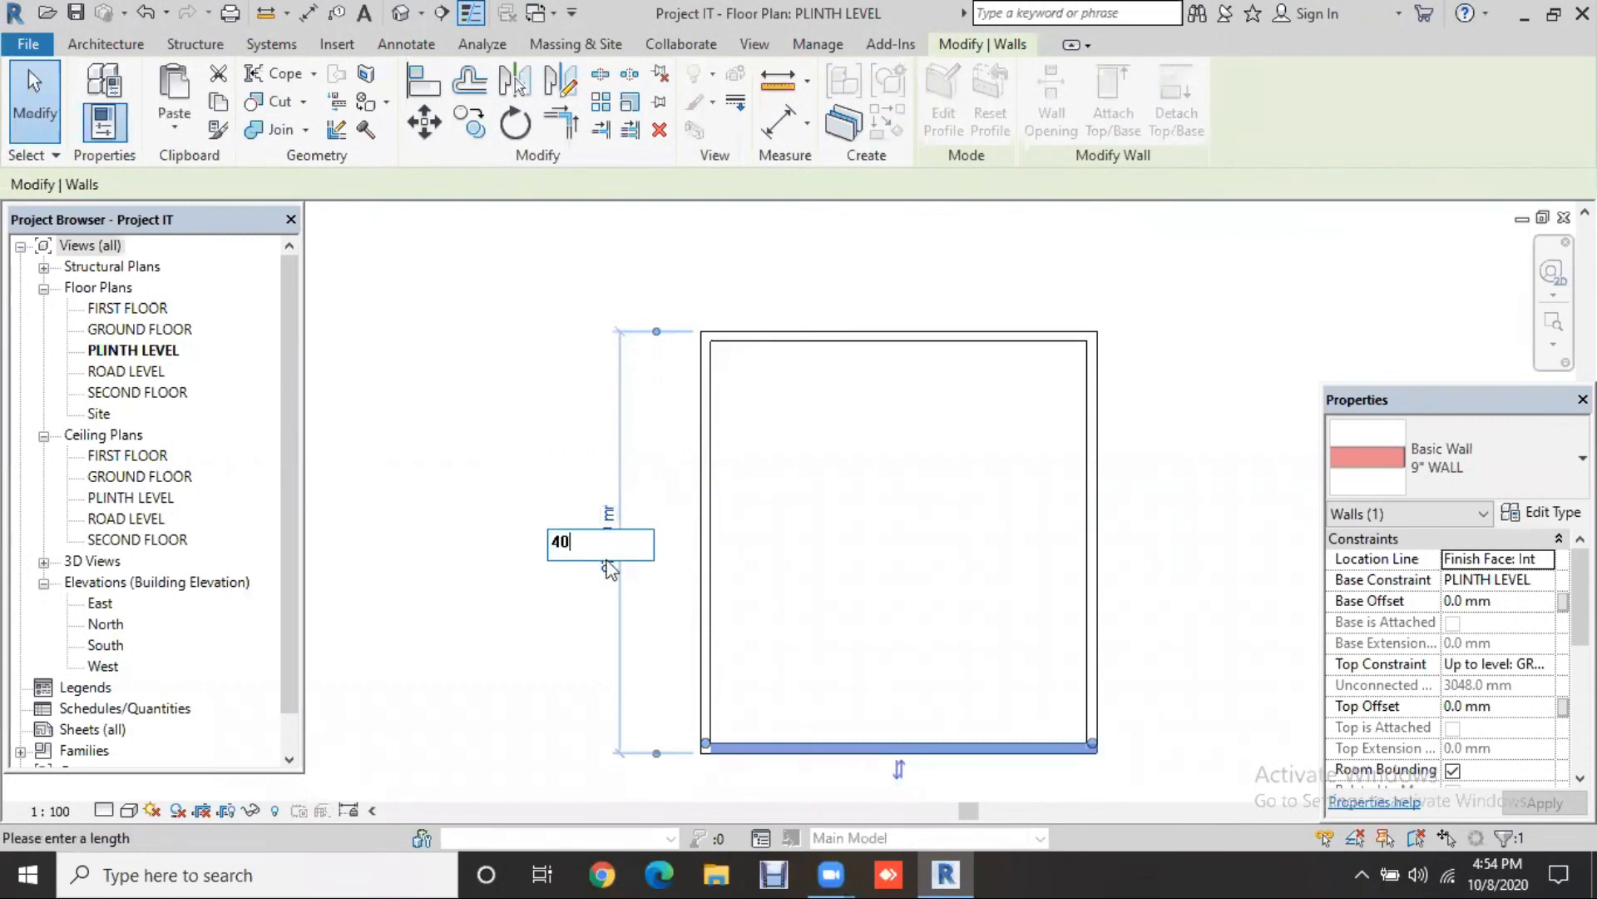
pyautogui.press('Return')
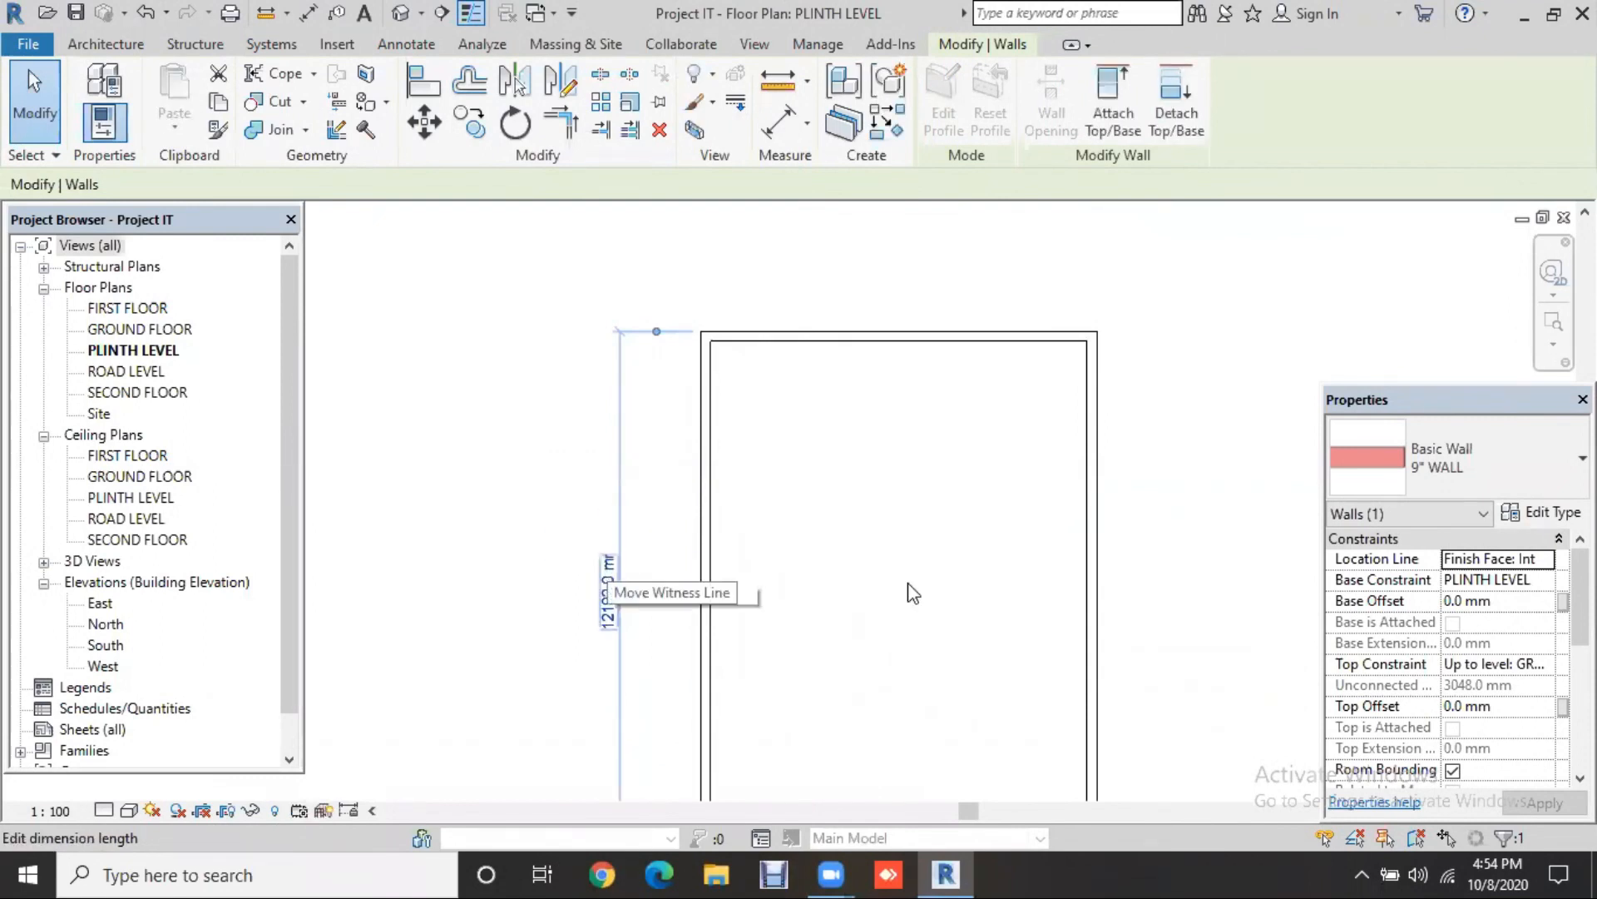
pyautogui.moveTo(922, 593); pyautogui.dragTo(899, 494, button='middle')
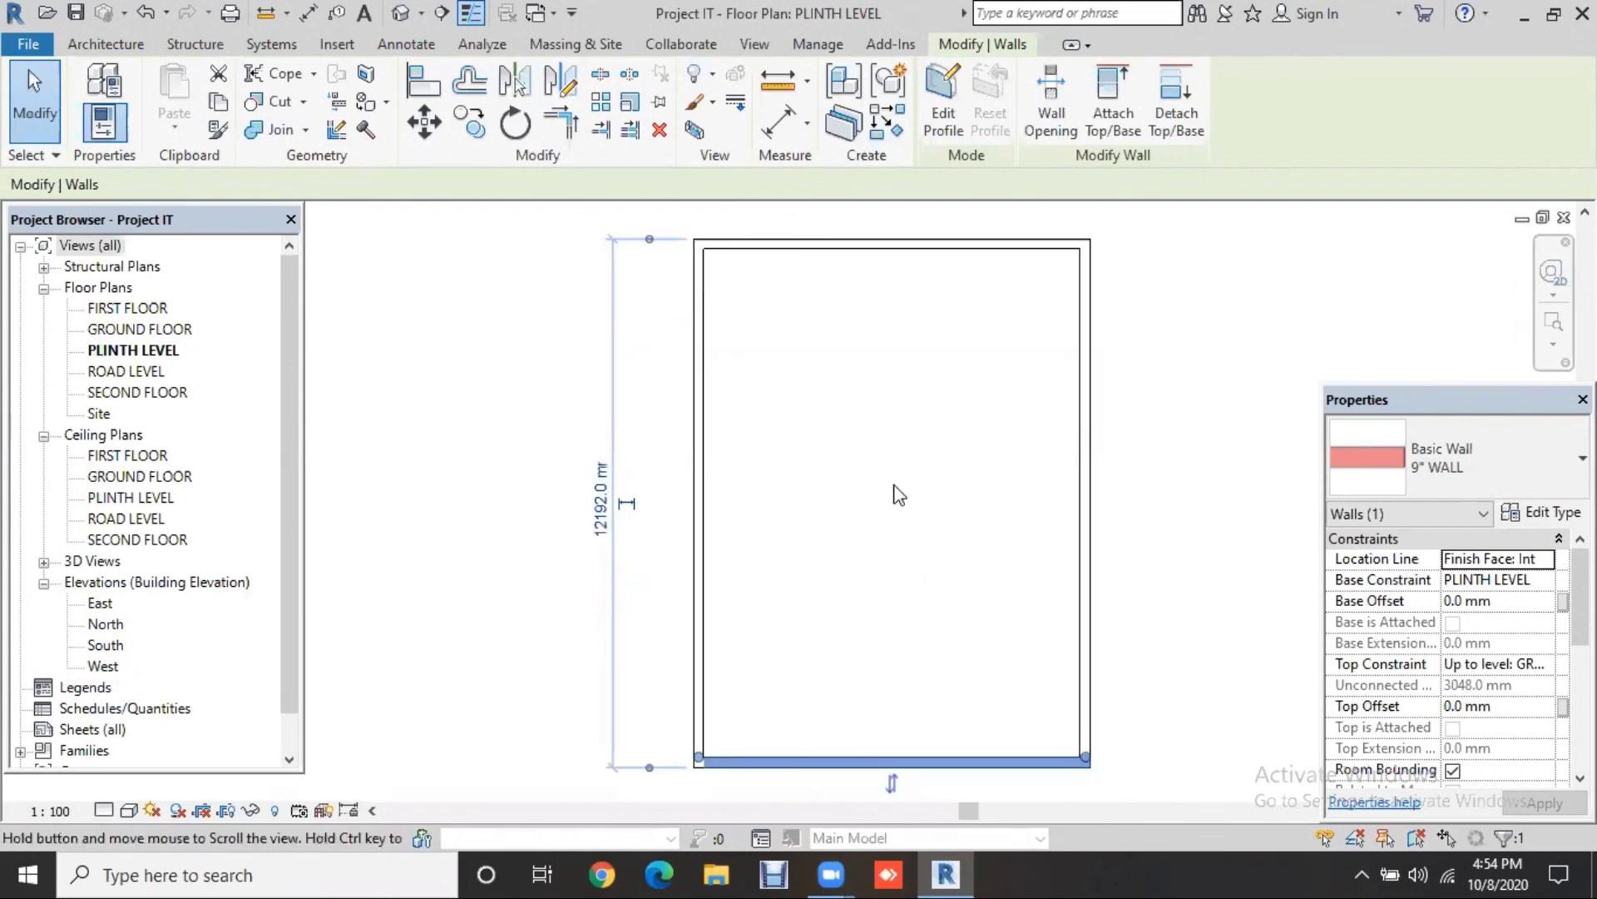
pyautogui.press('Escape')
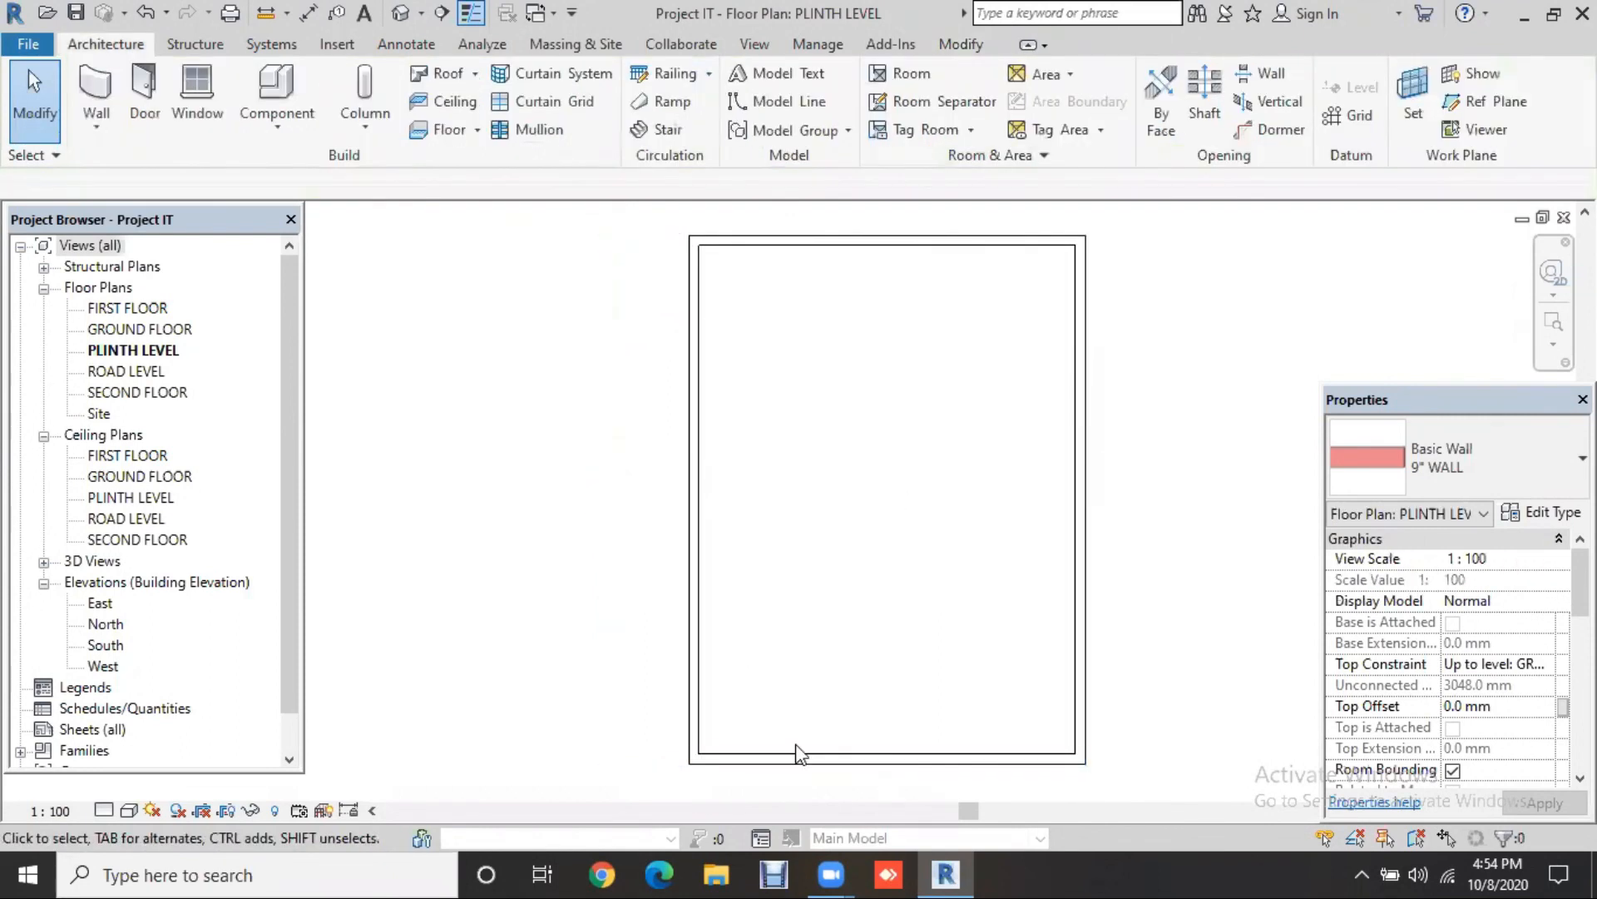
pyautogui.click(694, 564)
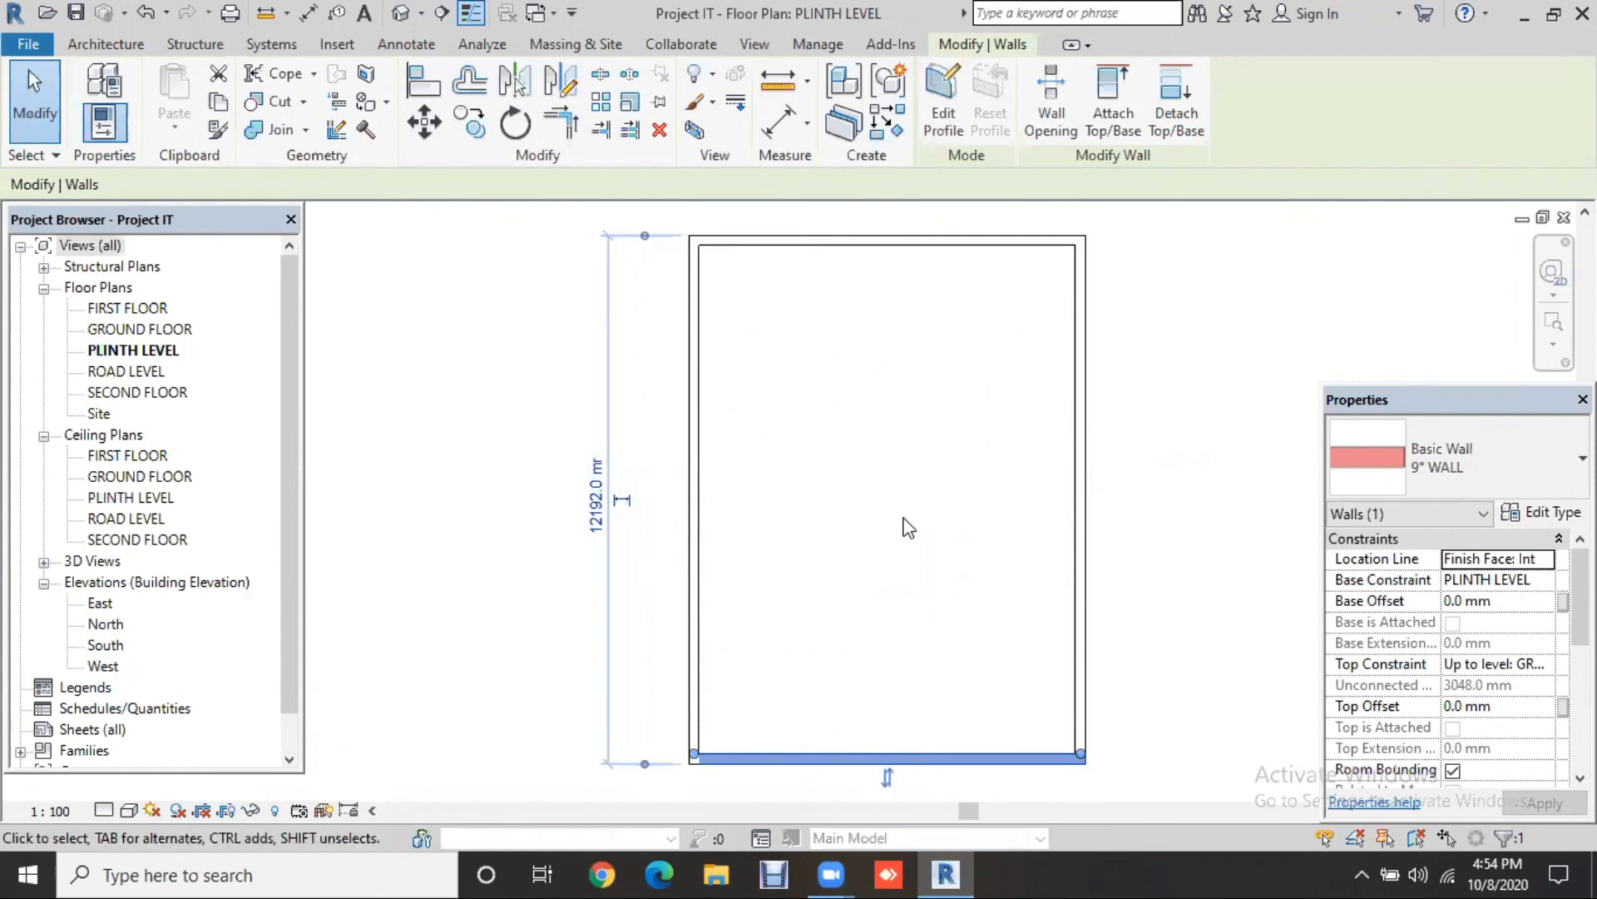
pyautogui.press('Escape')
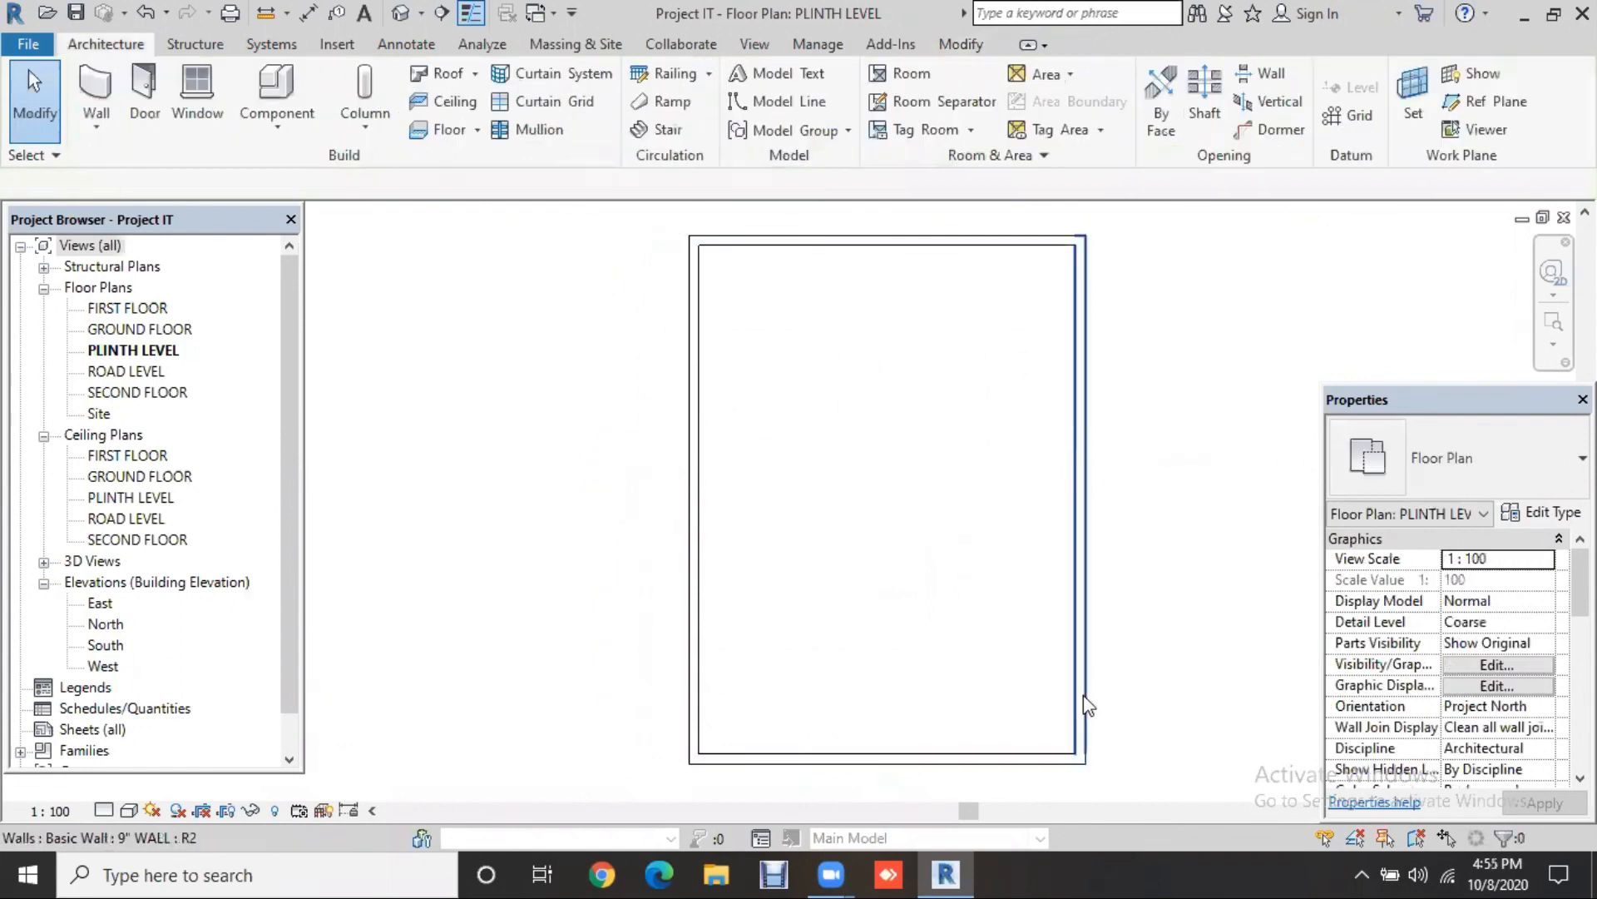
pyautogui.click(1141, 739)
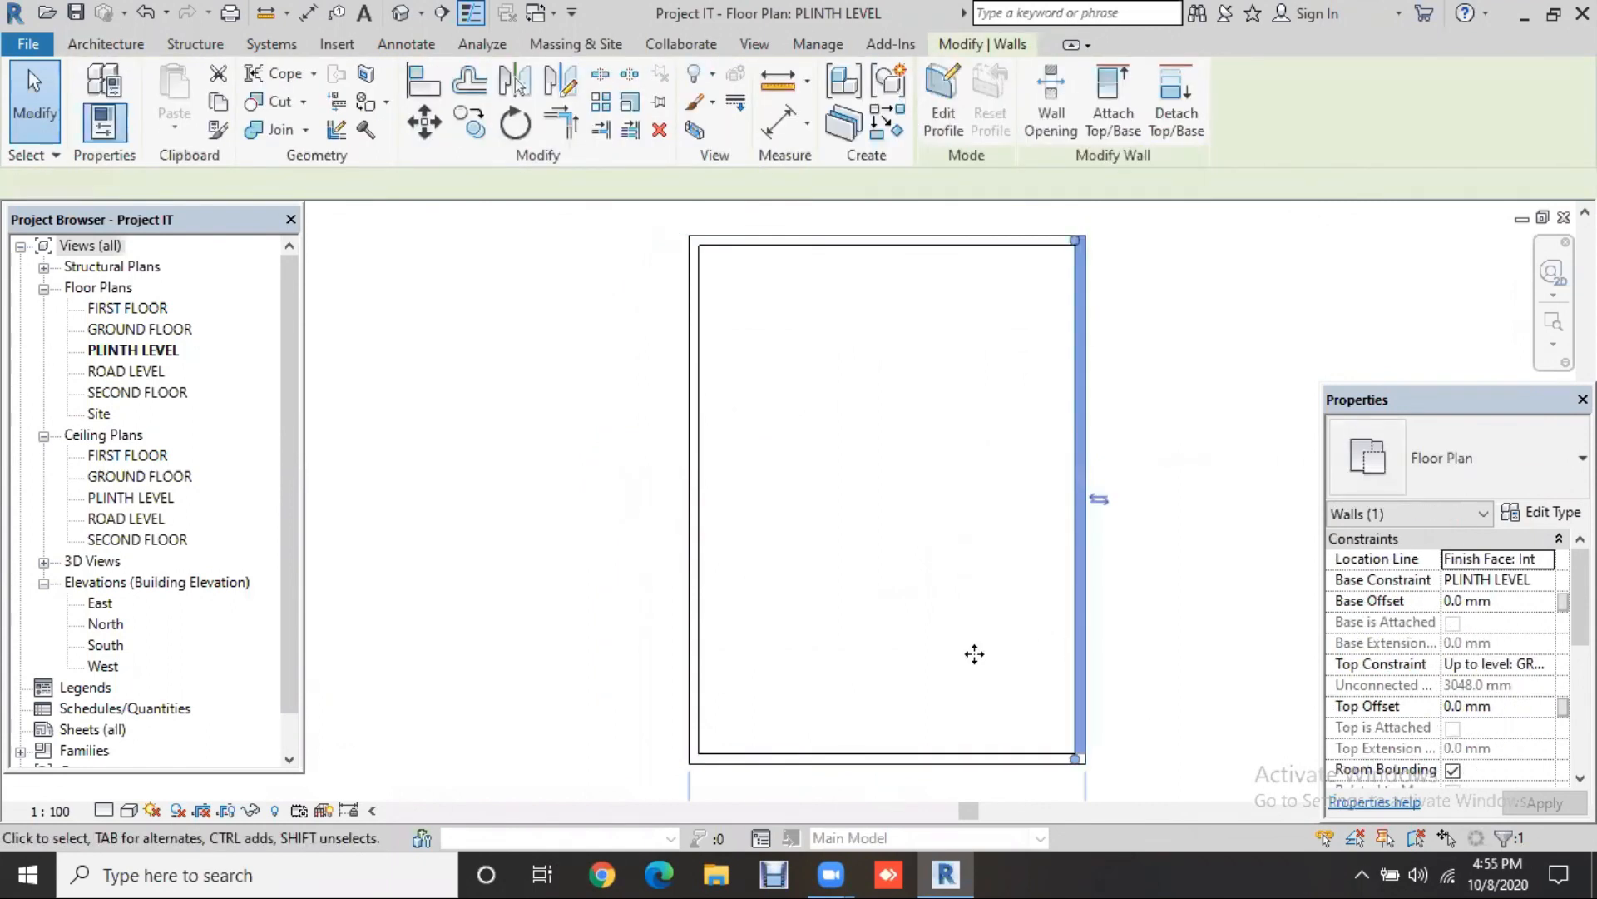
pyautogui.moveTo(974, 654); pyautogui.dragTo(872, 553, button='middle')
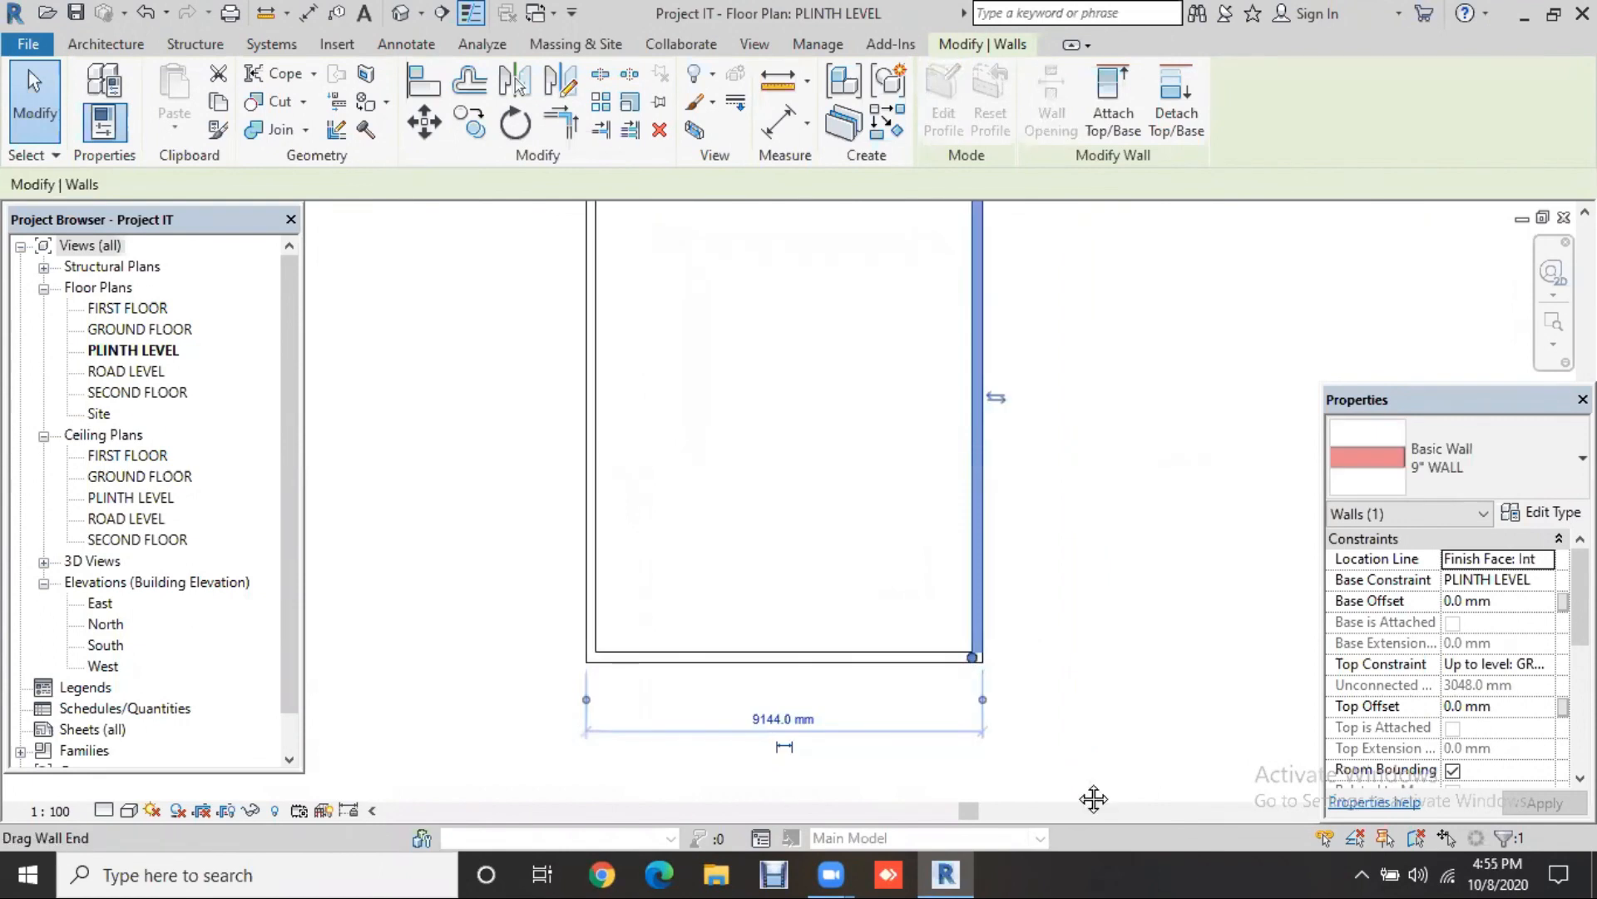
pyautogui.moveTo(1090, 553); pyautogui.dragTo(1095, 799, button='middle')
pyautogui.moveTo(977, 385); pyautogui.dragTo(983, 315)
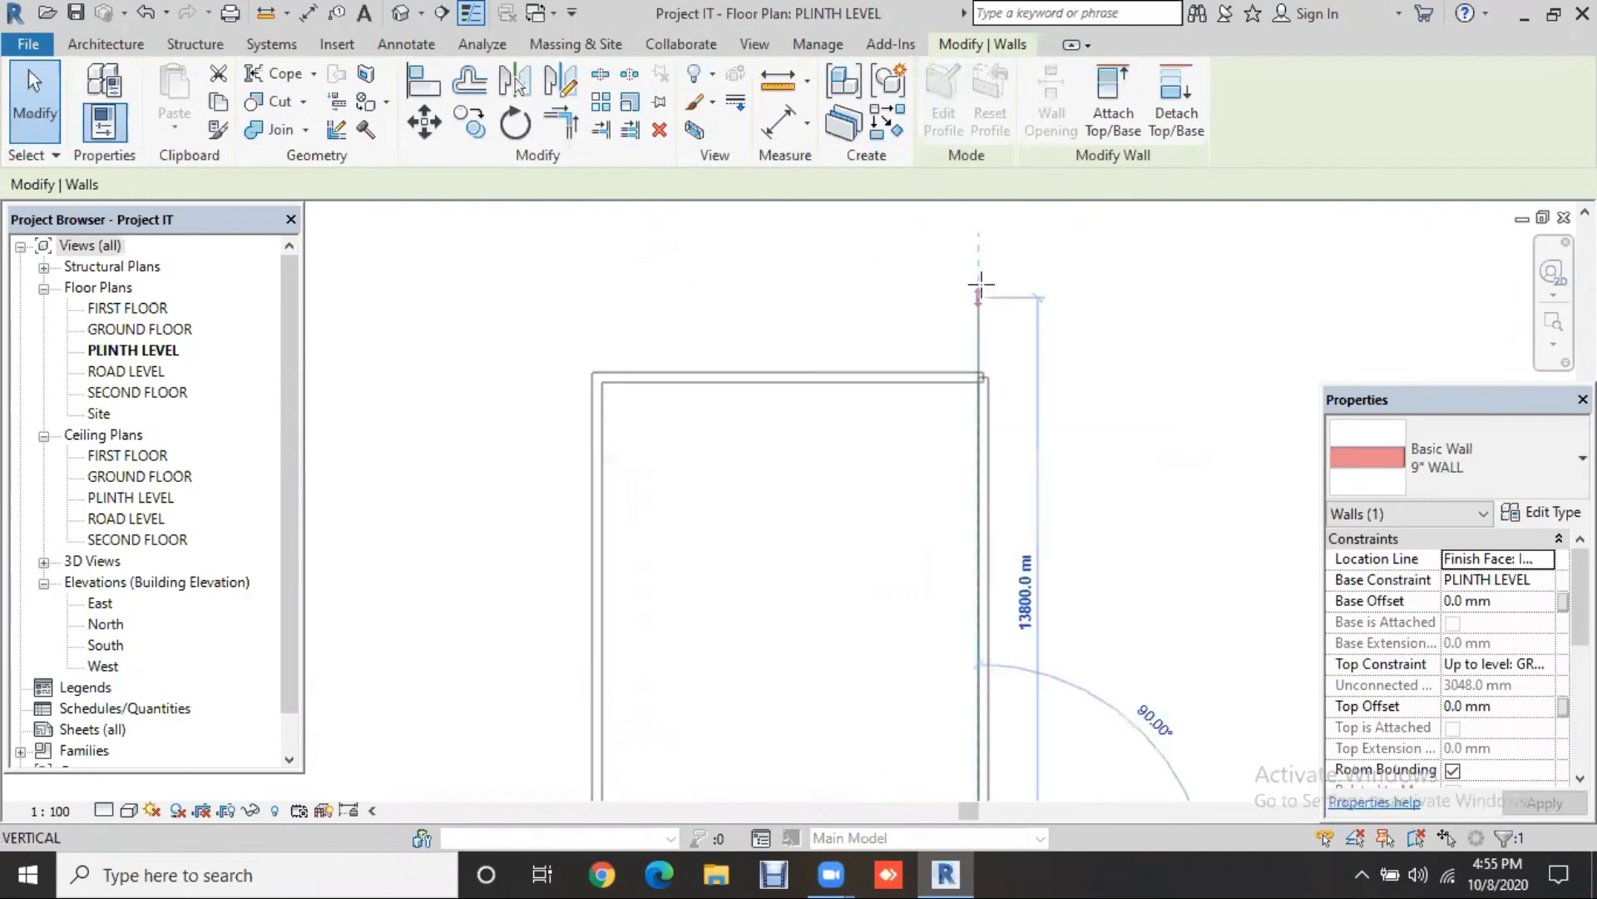
pyautogui.moveTo(981, 285); pyautogui.dragTo(980, 285)
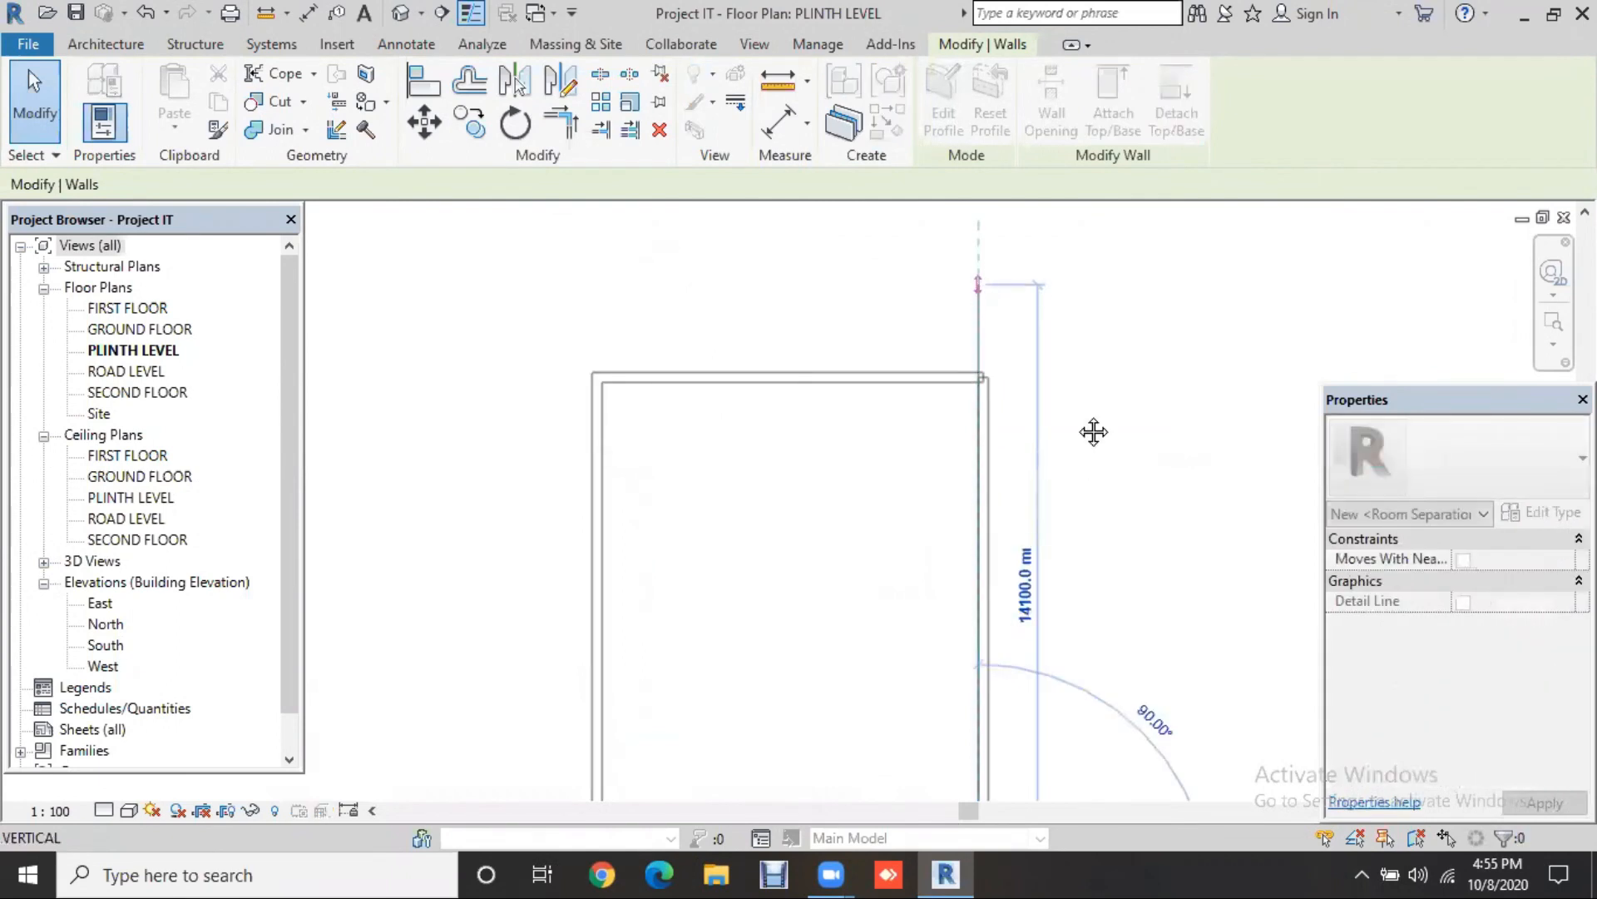
pyautogui.moveTo(1094, 432); pyautogui.dragTo(1057, 364, button='middle')
pyautogui.moveTo(954, 666); pyautogui.dragTo(992, 760)
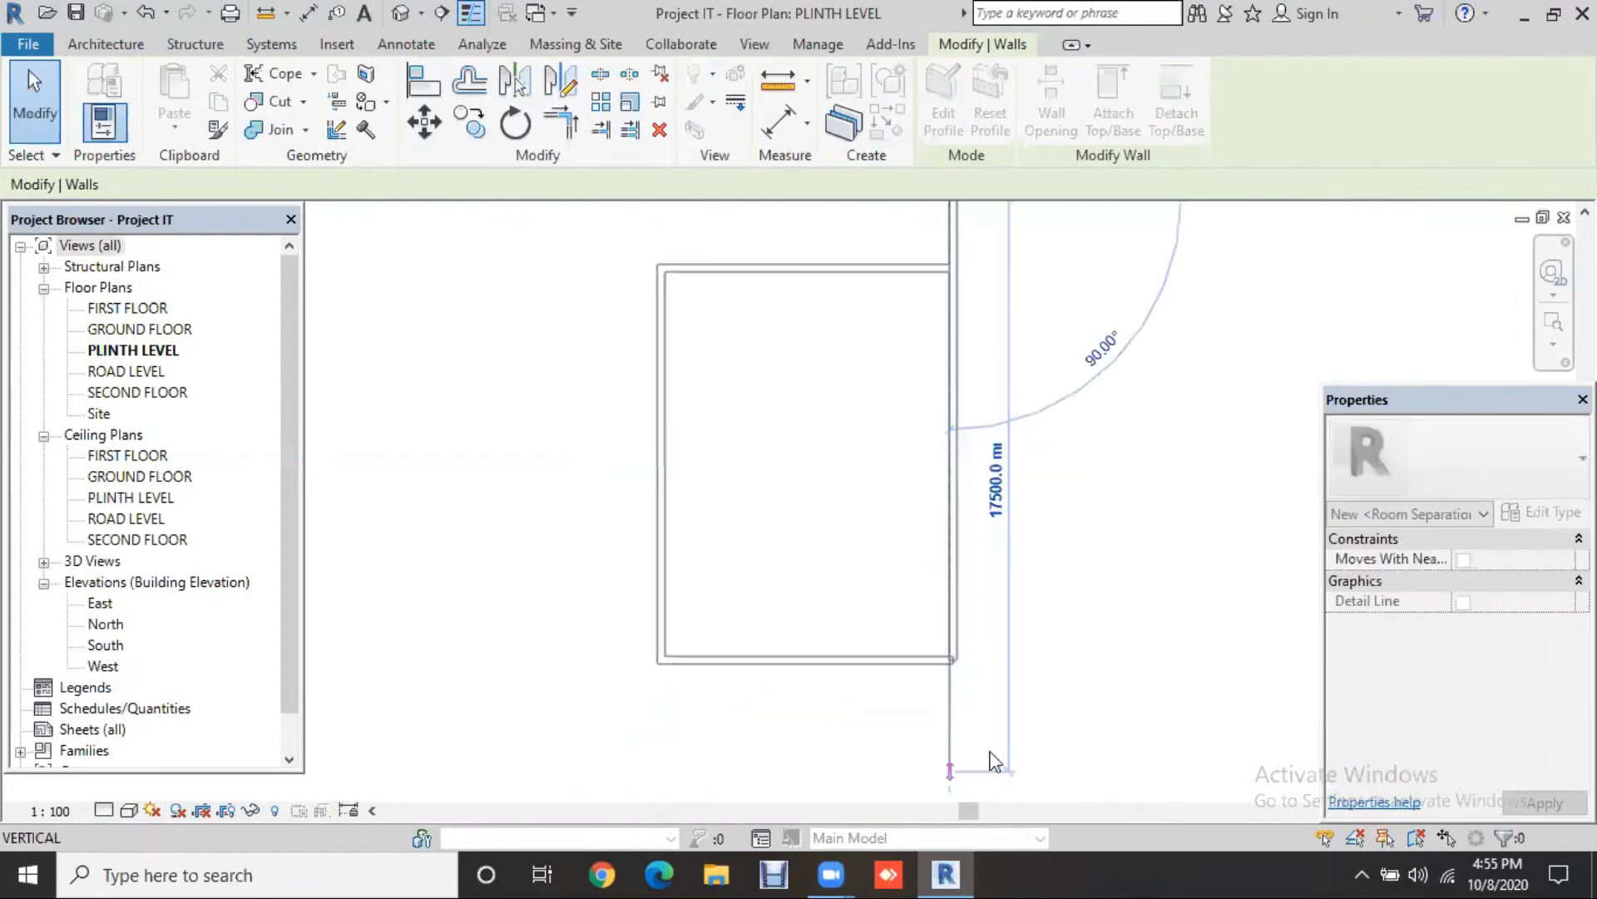
pyautogui.click(1119, 713)
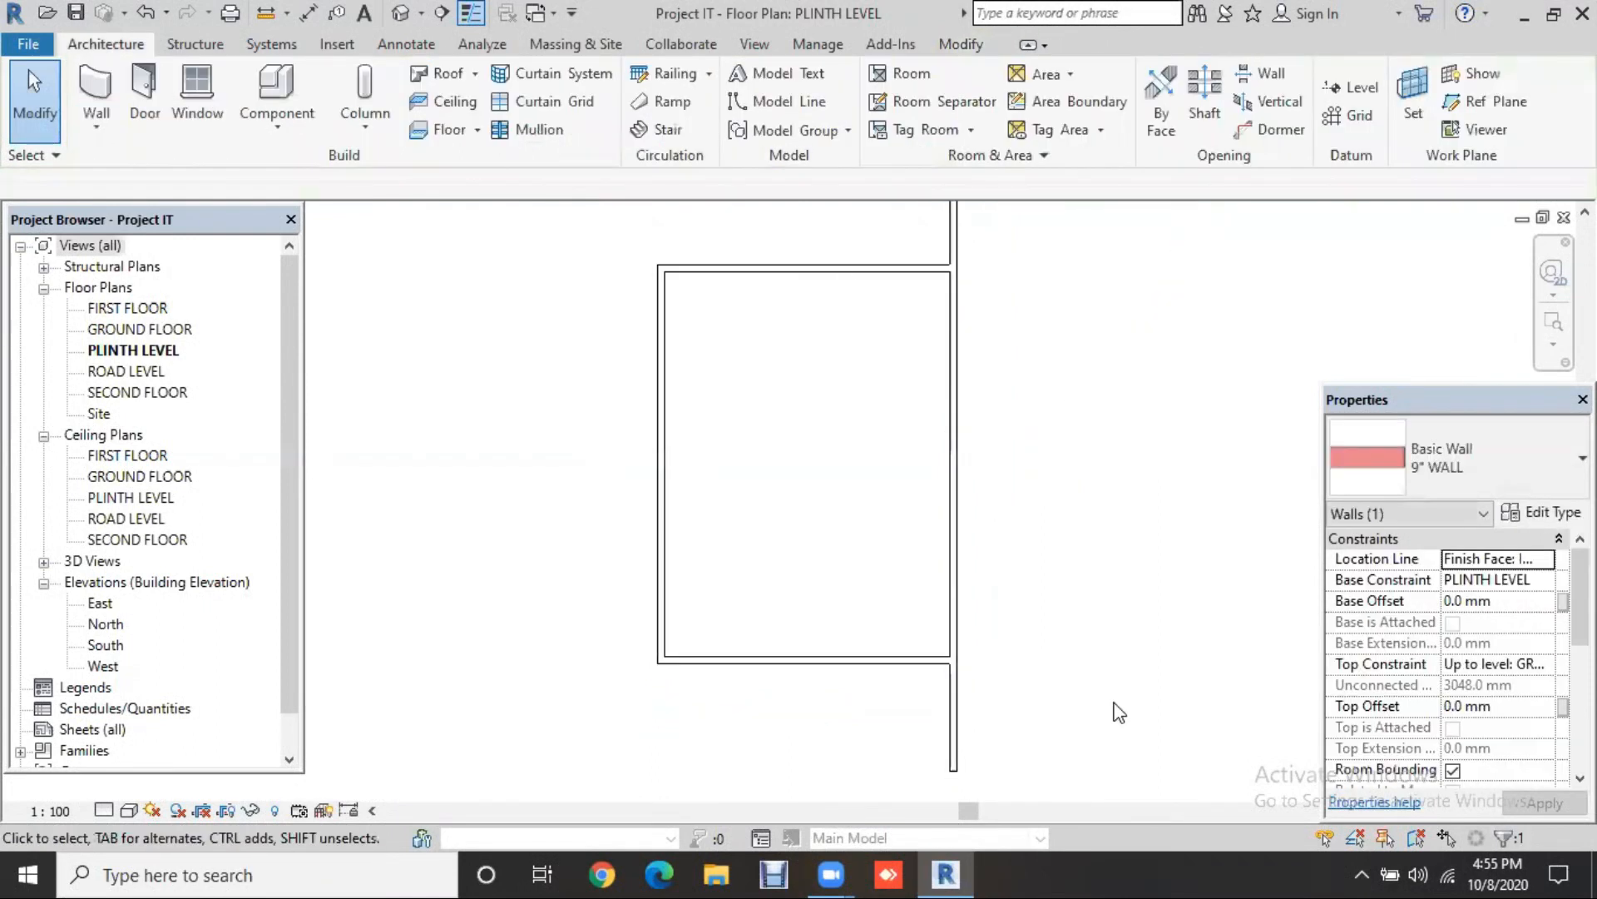
pyautogui.click(849, 272)
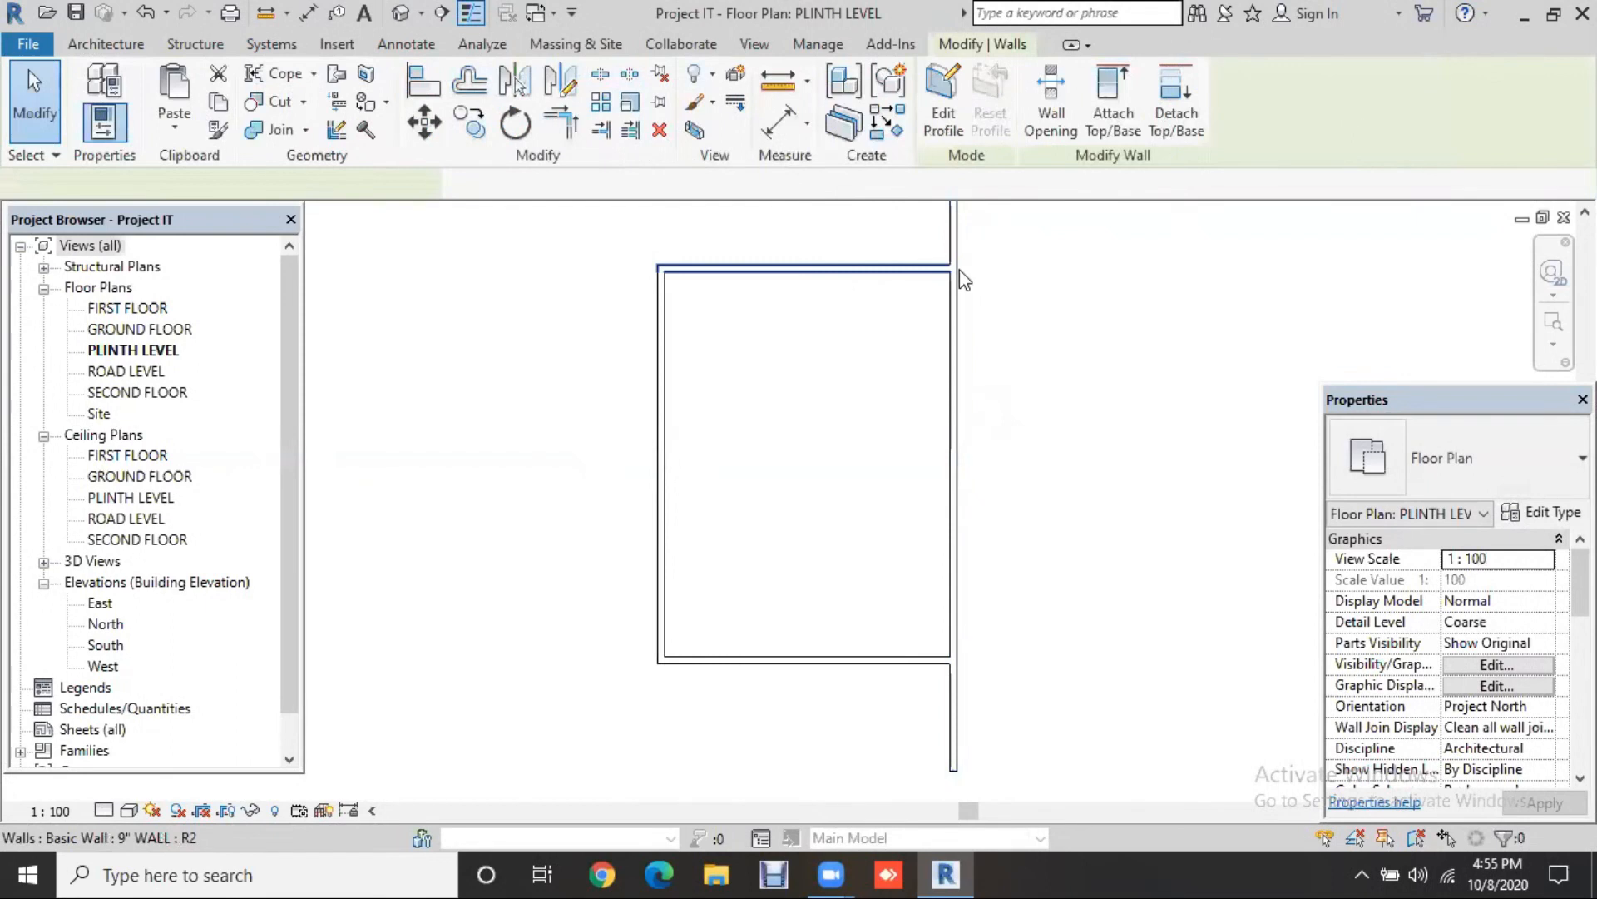
pyautogui.moveTo(959, 274); pyautogui.dragTo(1045, 314)
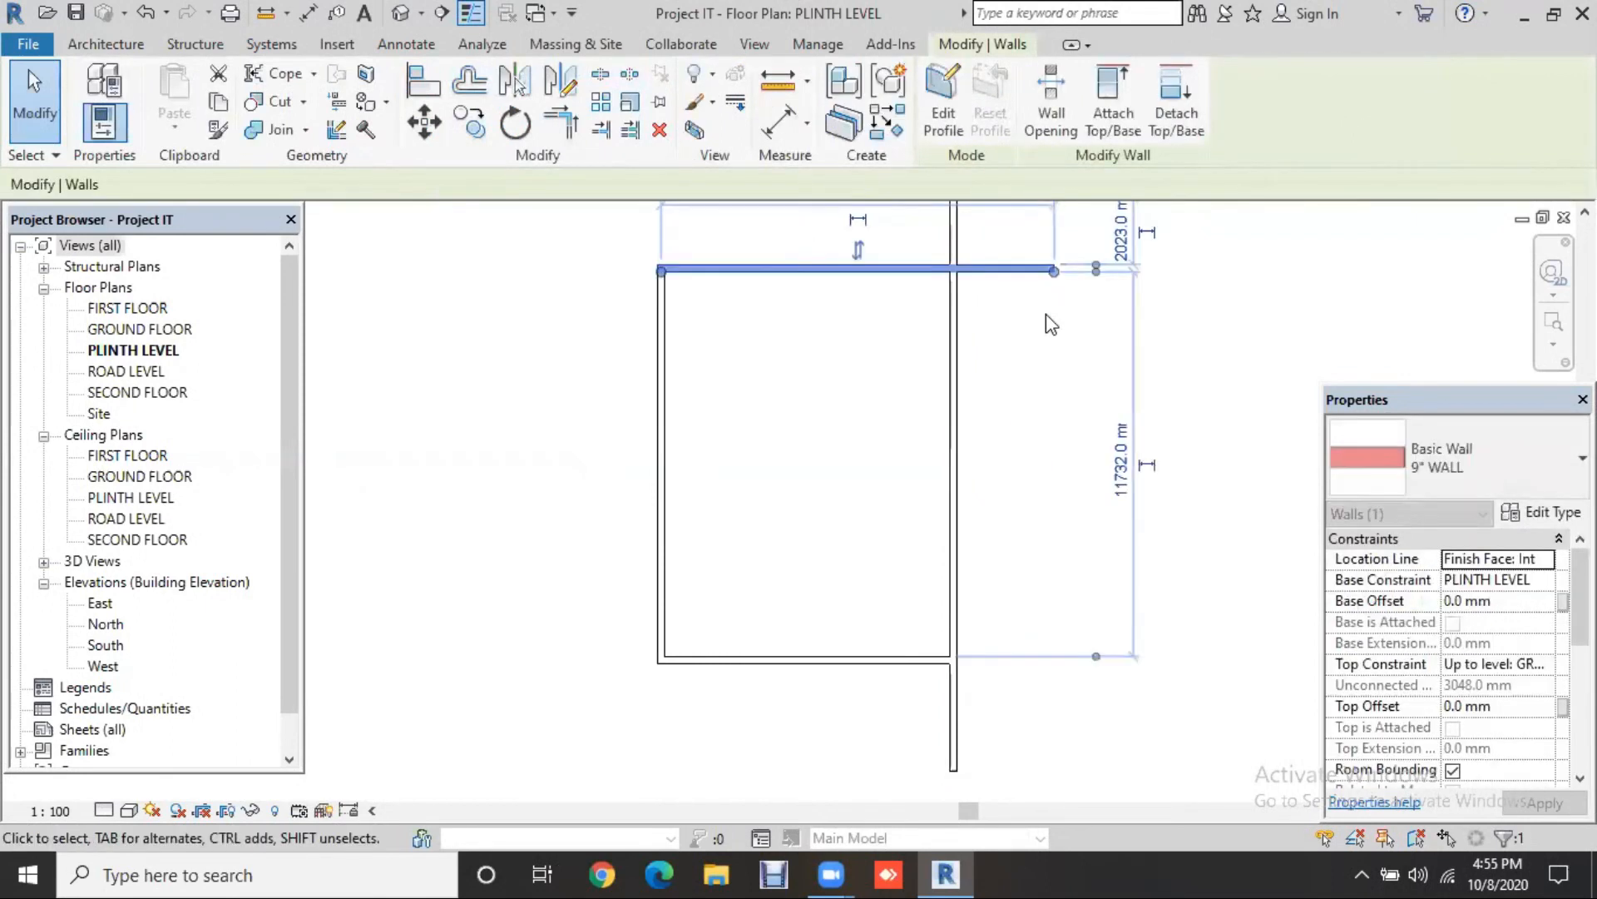
pyautogui.press('Escape')
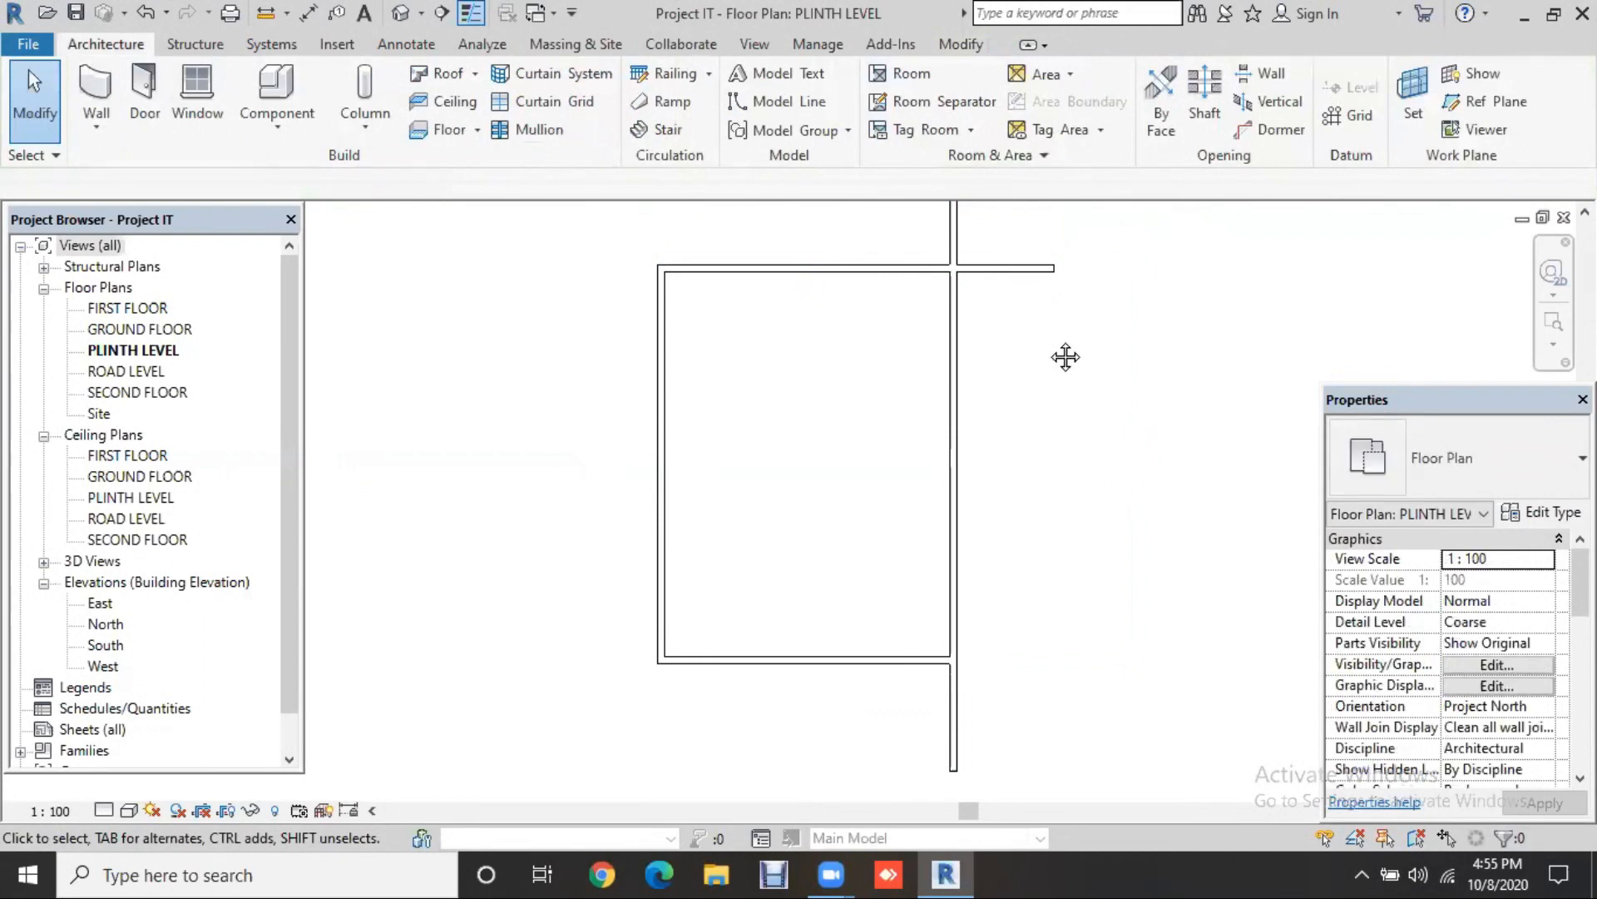
pyautogui.scroll(-2, 1063, 356)
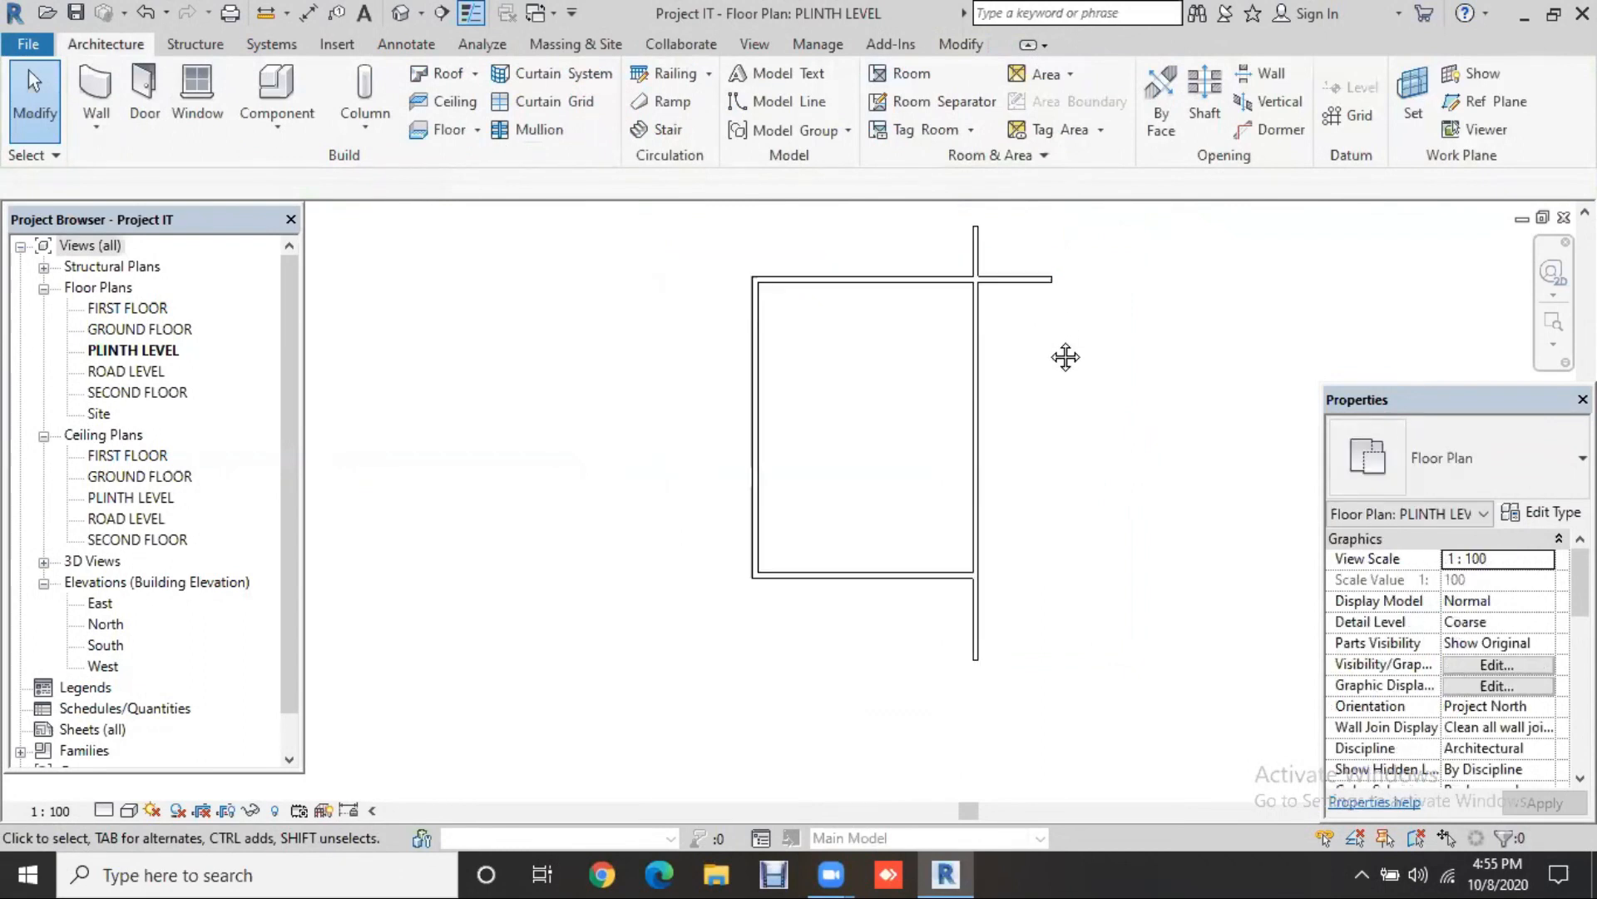
pyautogui.click(1027, 314)
pyautogui.moveTo(976, 316); pyautogui.dragTo(974, 316)
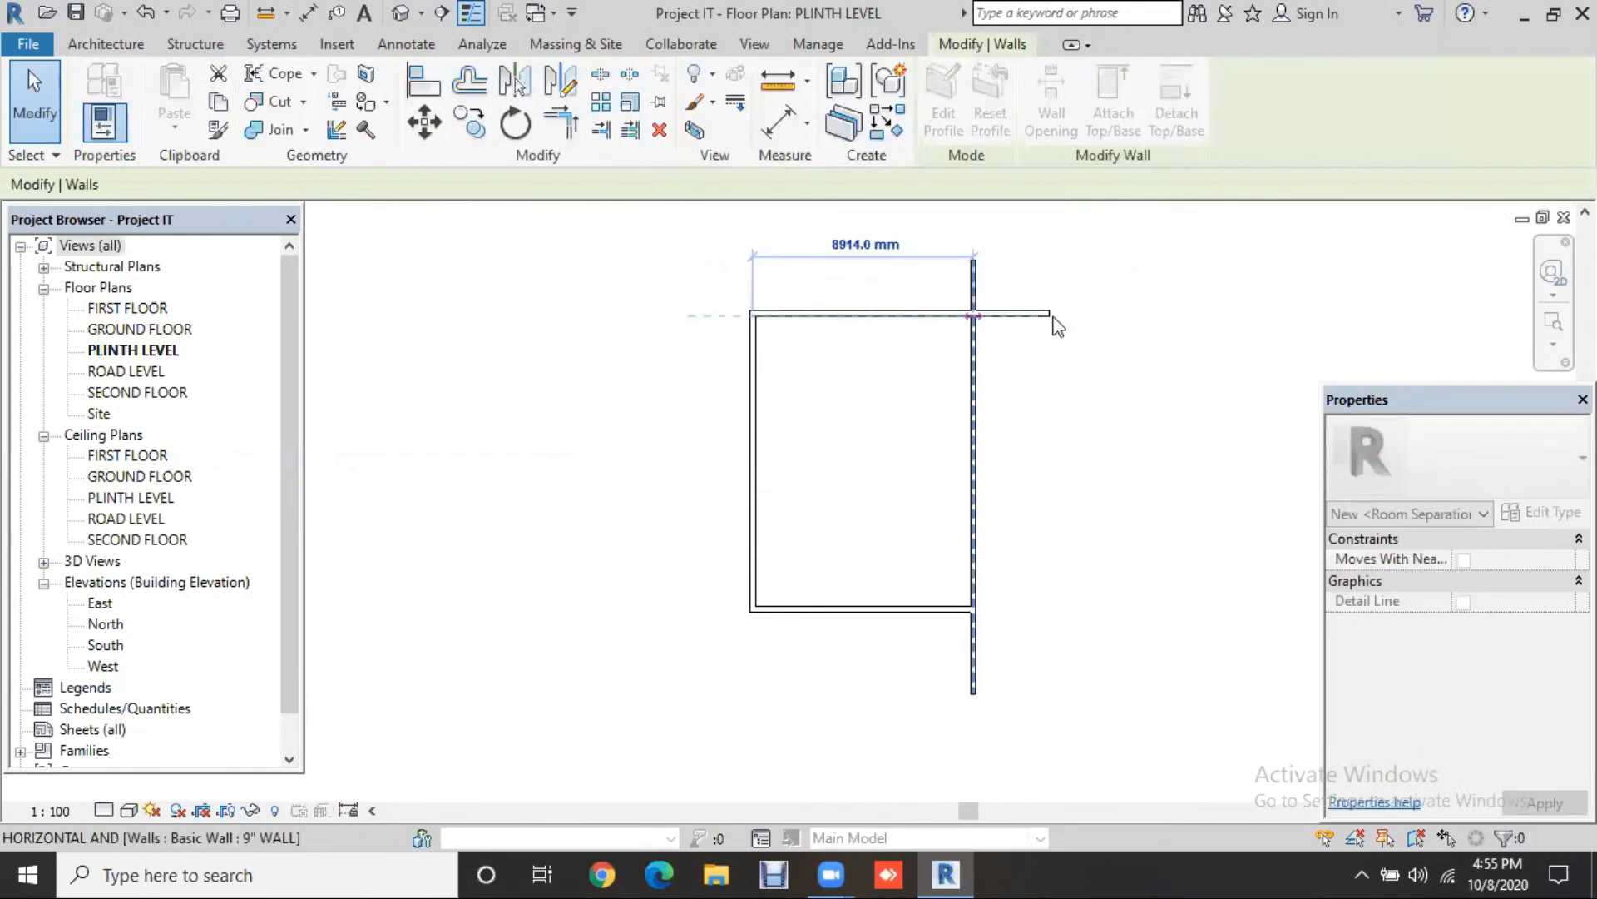
pyautogui.click(971, 261)
pyautogui.moveTo(971, 261); pyautogui.dragTo(1019, 322)
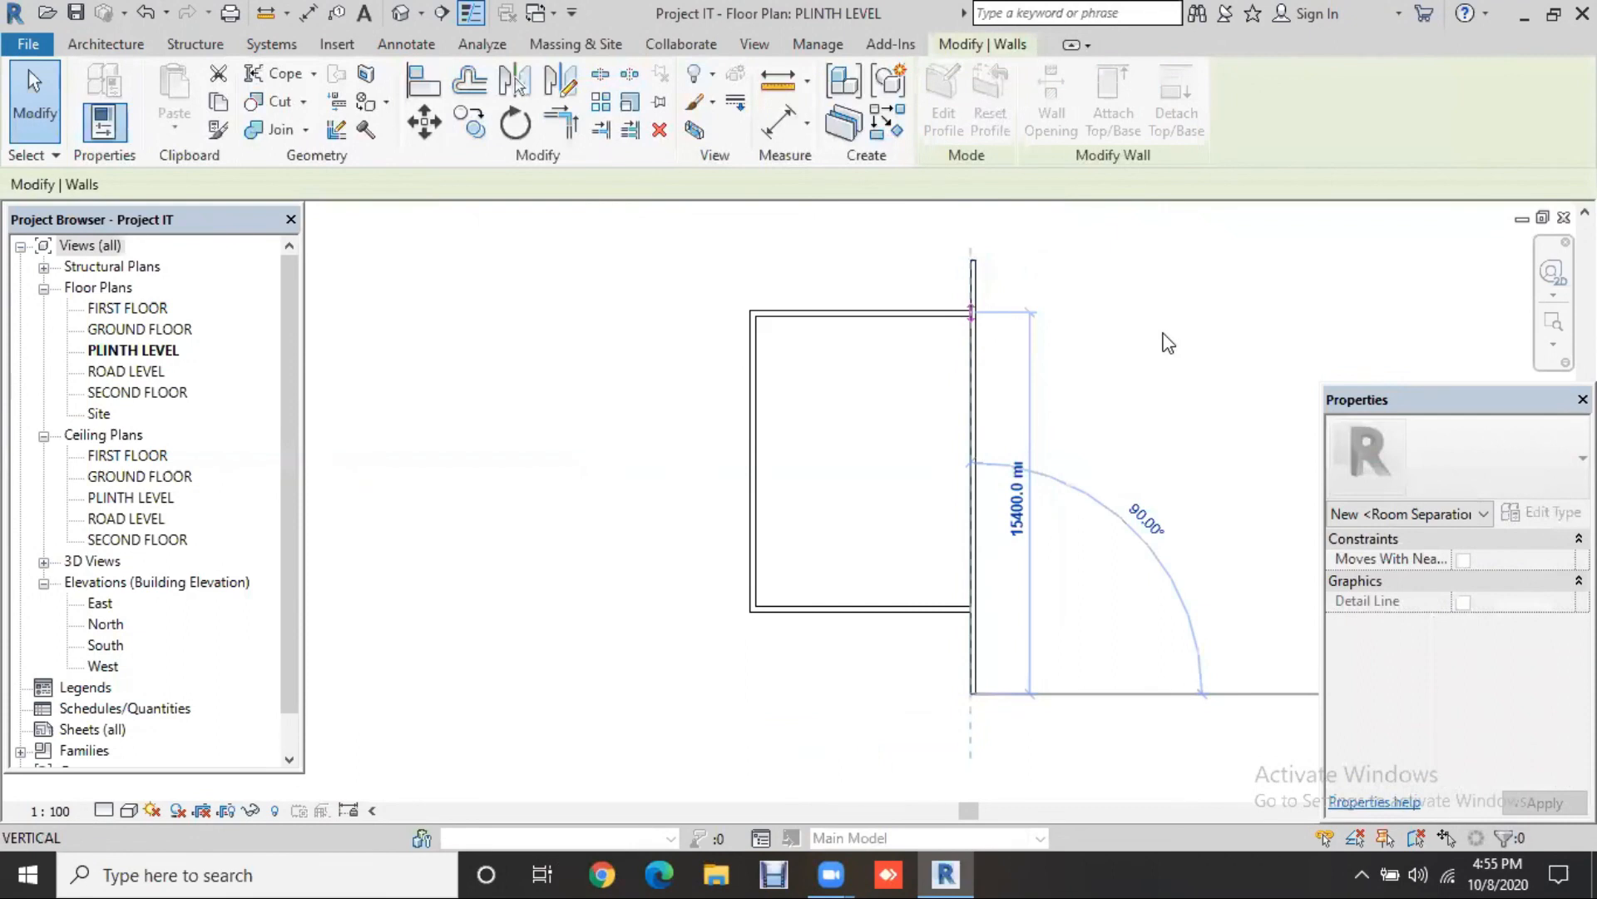
pyautogui.click(1140, 444)
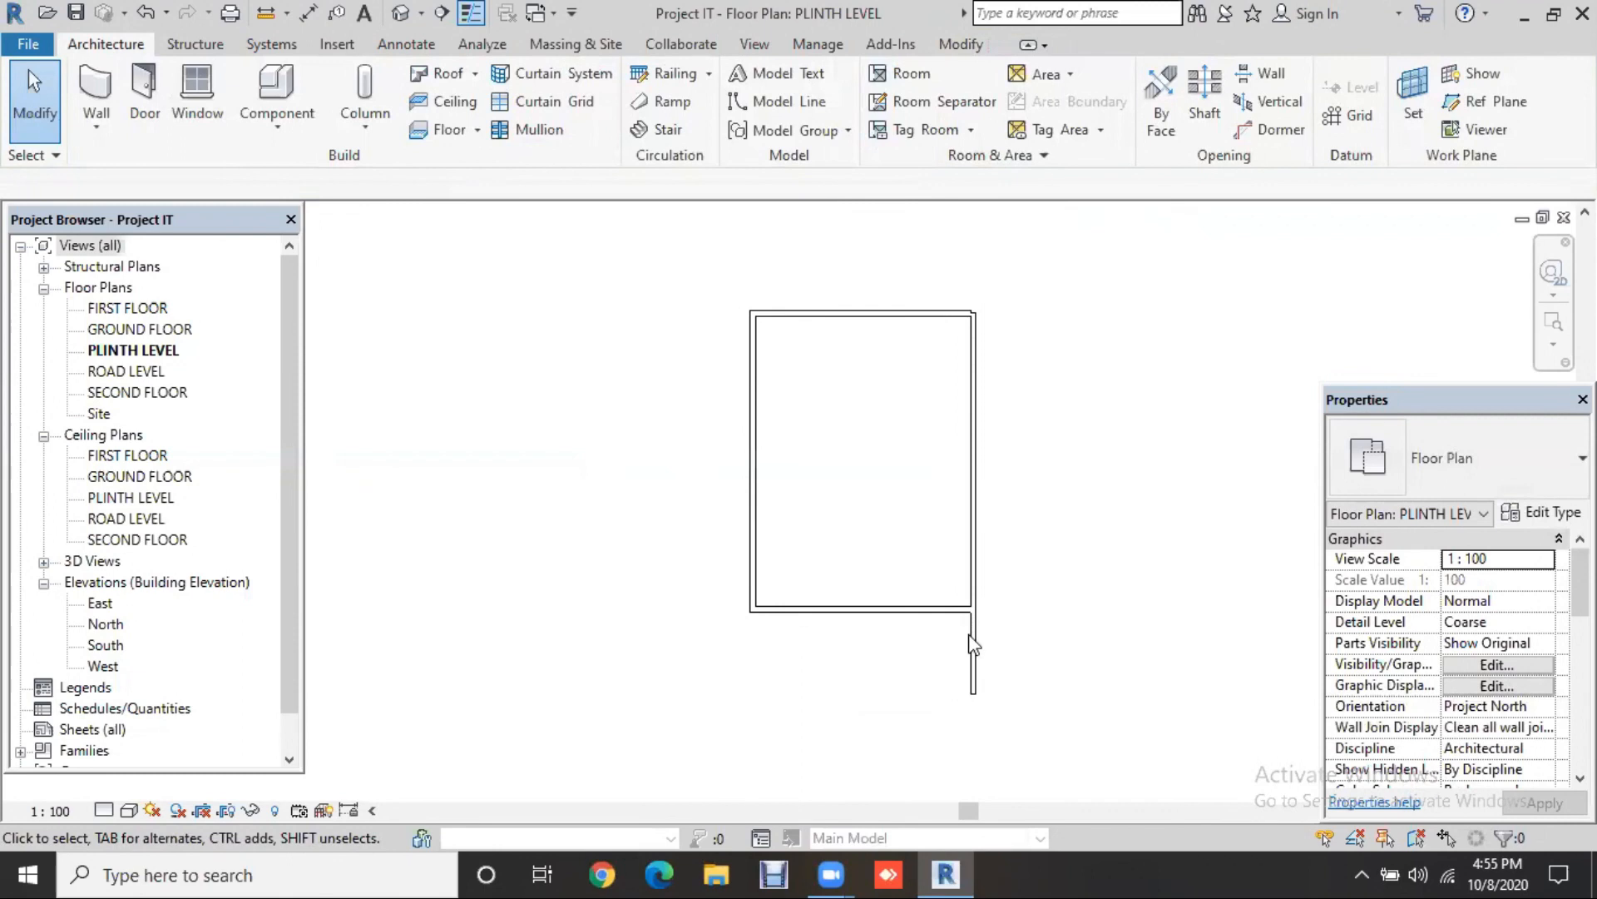
pyautogui.click(979, 693)
pyautogui.moveTo(976, 645)
pyautogui.mouseDown()
pyautogui.moveTo(977, 613)
pyautogui.moveTo(966, 625)
pyautogui.mouseUp()
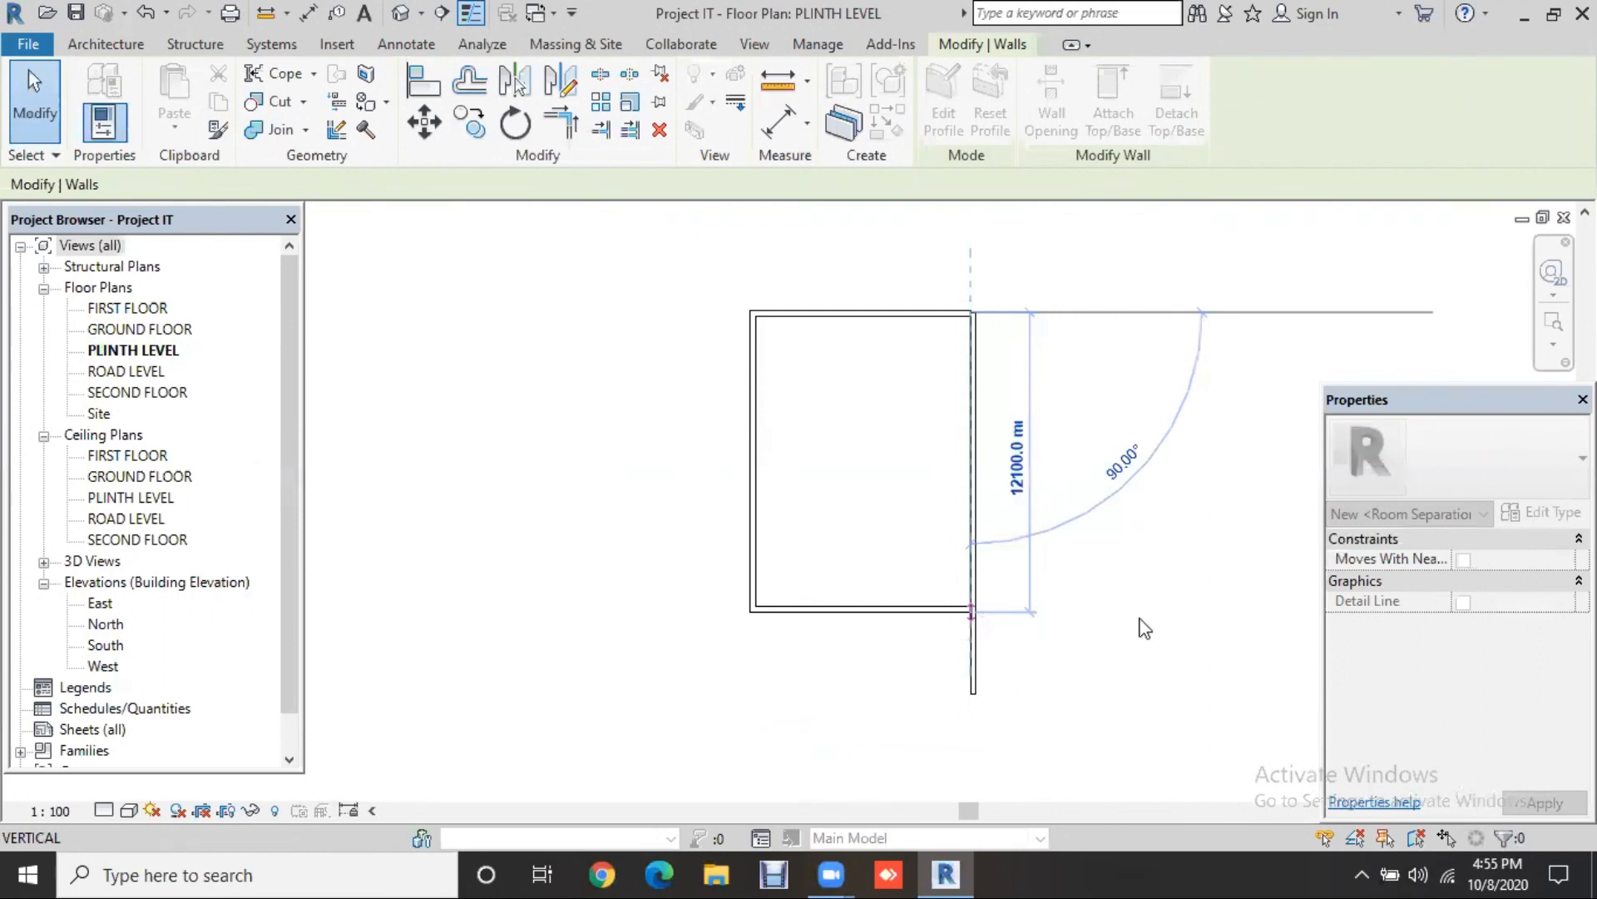
pyautogui.scroll(1, 977, 622)
pyautogui.scroll(1, 1149, 628)
pyautogui.moveTo(1150, 630); pyautogui.dragTo(1116, 679, button='middle')
pyautogui.click(1122, 628)
pyautogui.scroll(-2, 1117, 702)
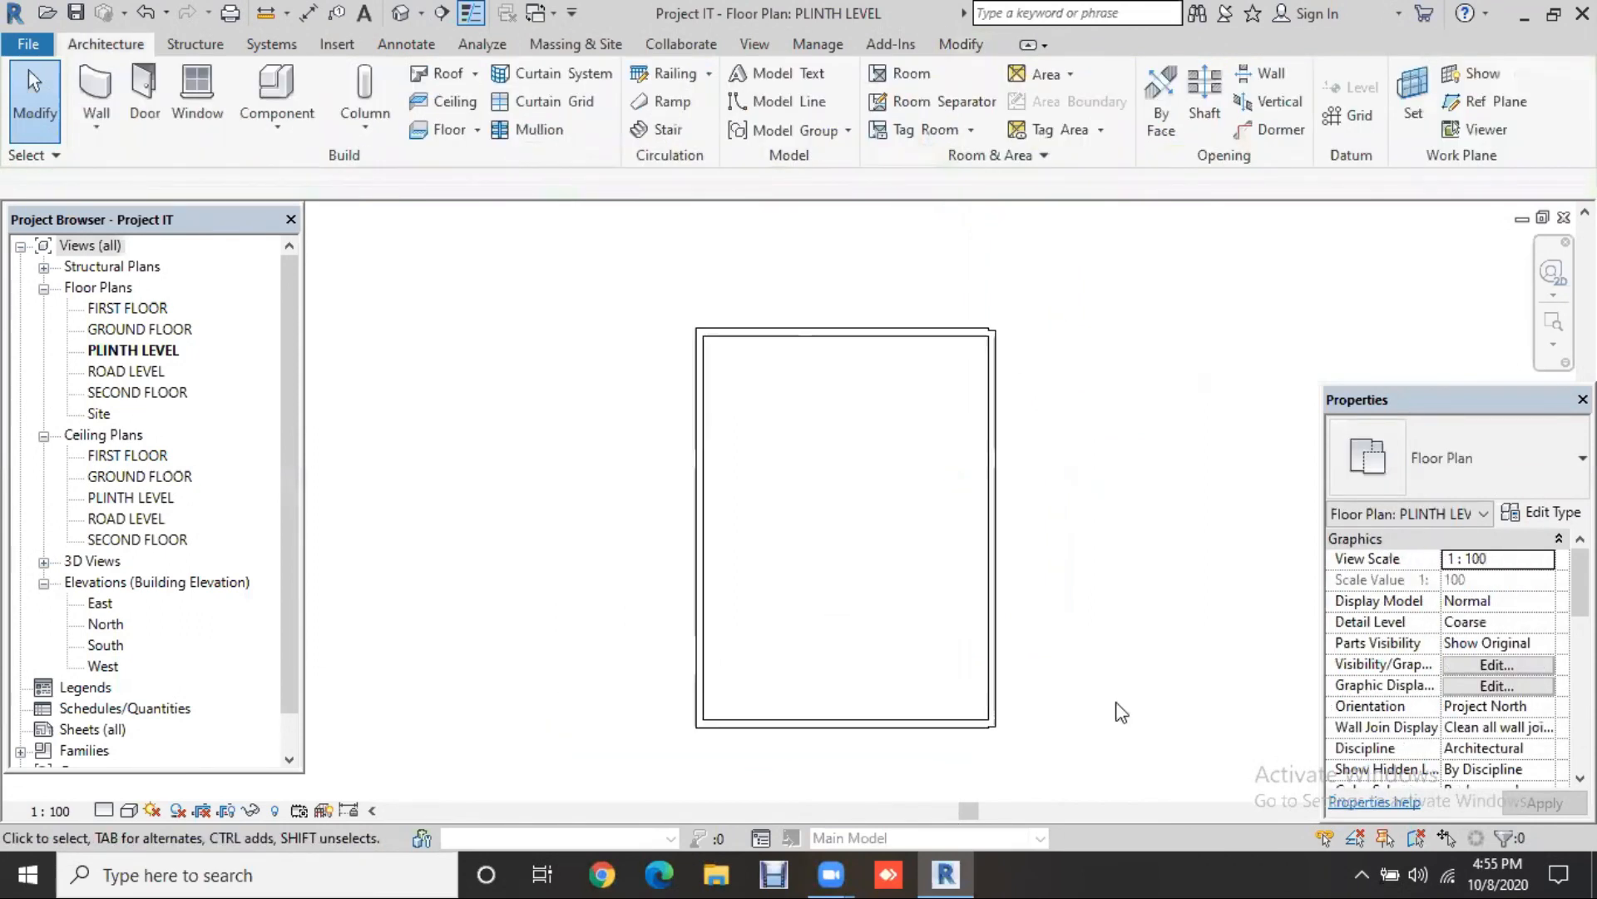
pyautogui.click(990, 331)
pyautogui.scroll(2, 995, 331)
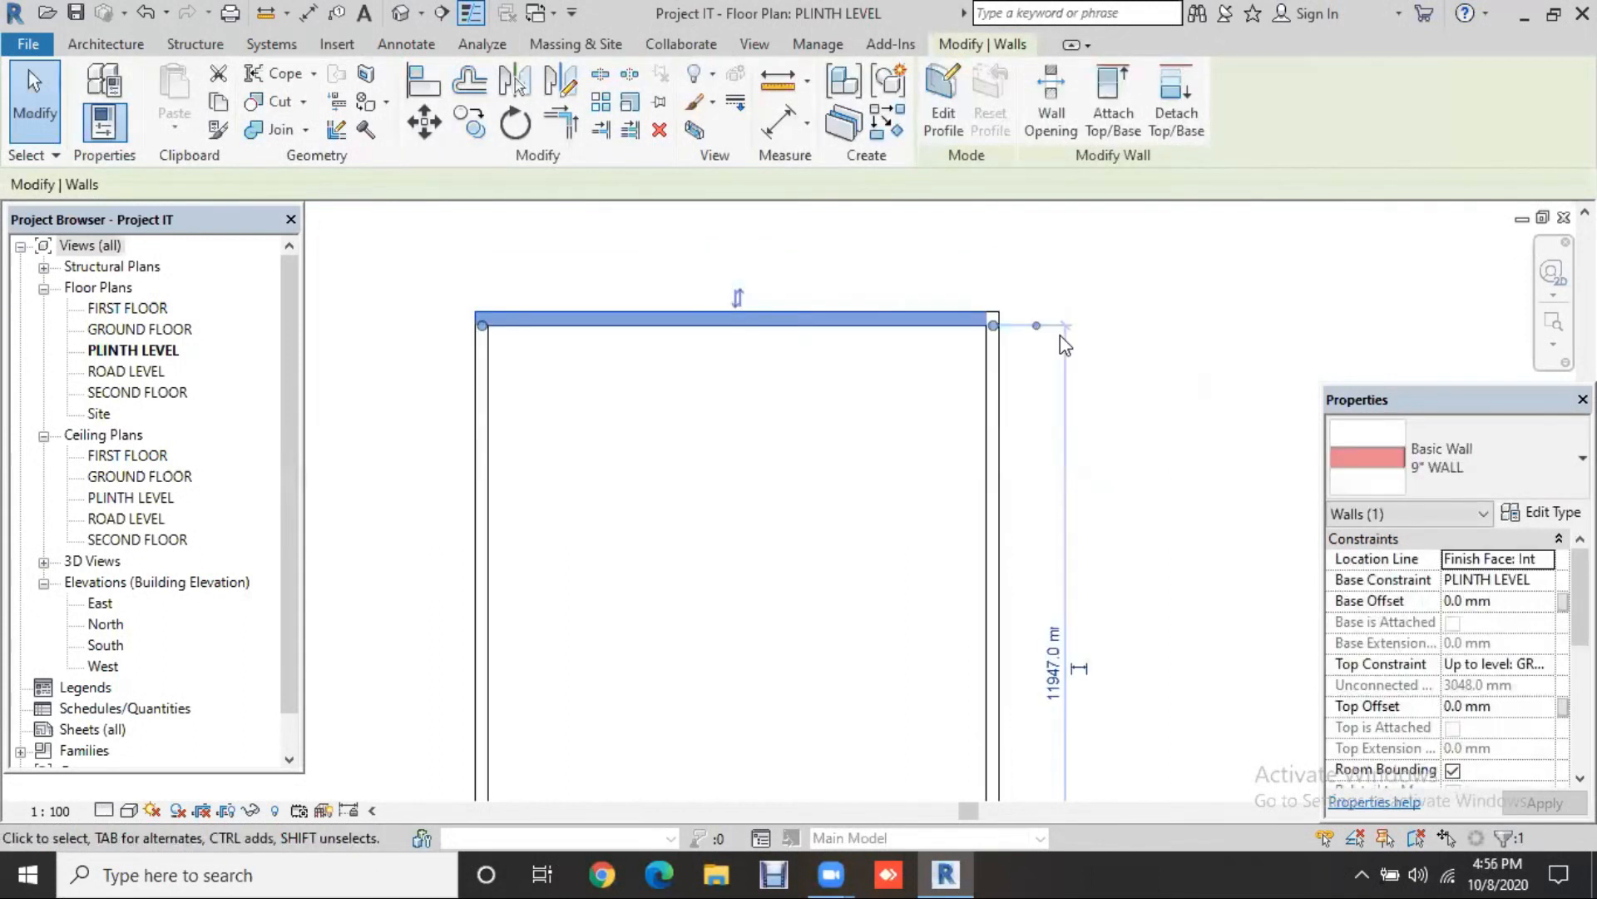
# Step: Make the right wall's 12062 mm length dimension permanent
pyautogui.click(1159, 383)
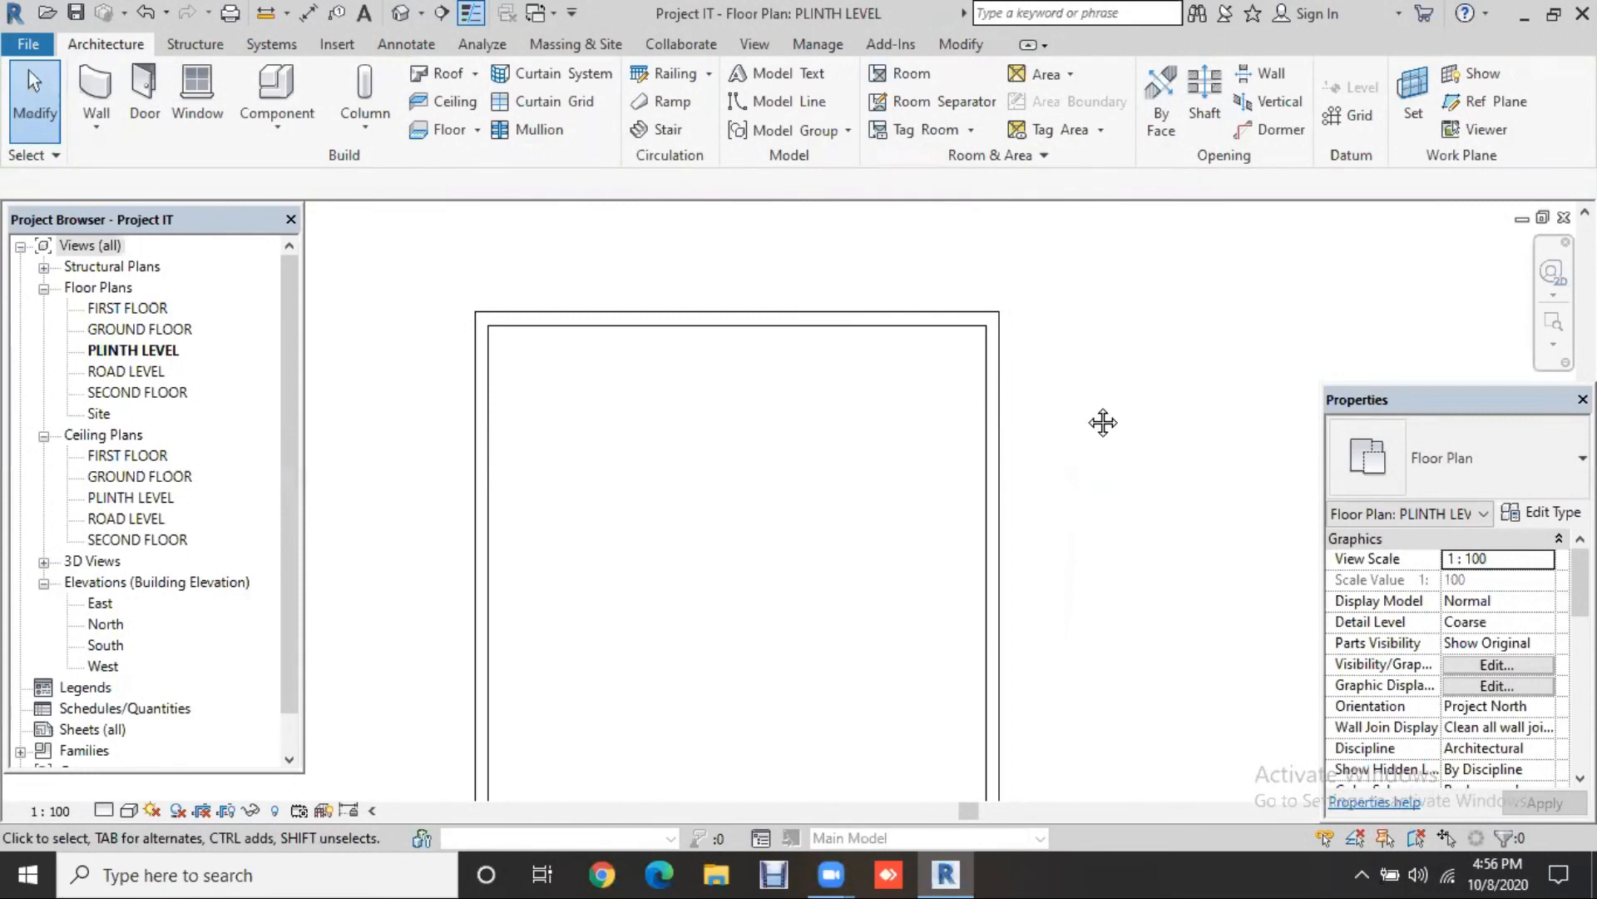
pyautogui.scroll(-1, 1102, 424)
pyautogui.moveTo(1052, 473); pyautogui.dragTo(990, 378, button='middle')
pyautogui.scroll(-1, 990, 377)
pyautogui.click(951, 491)
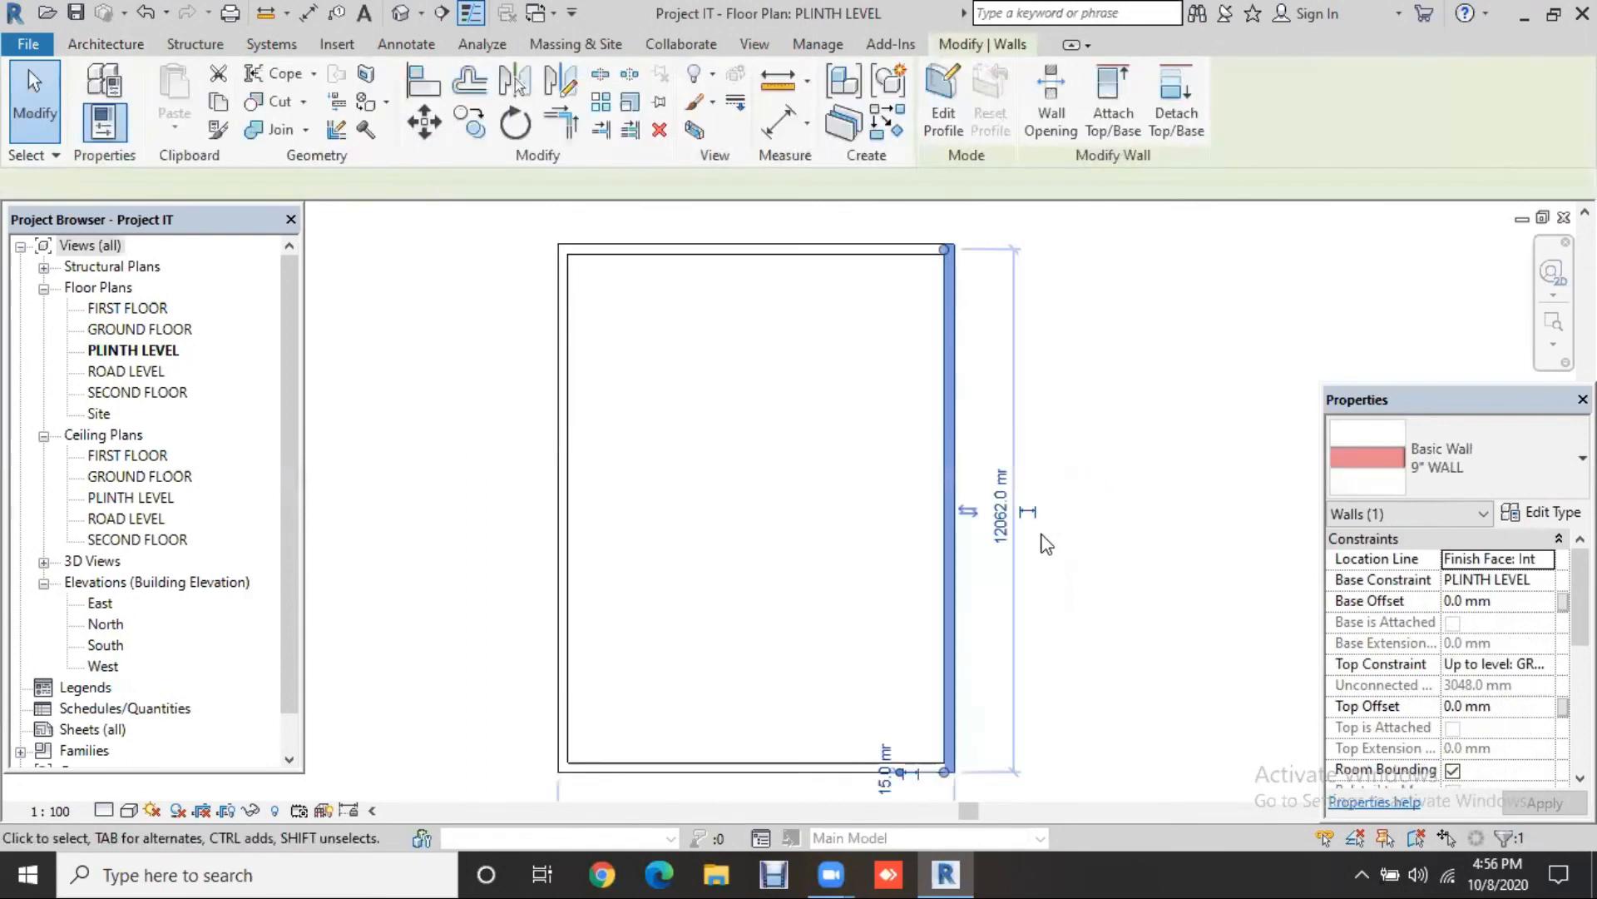
pyautogui.scroll(1, 1046, 543)
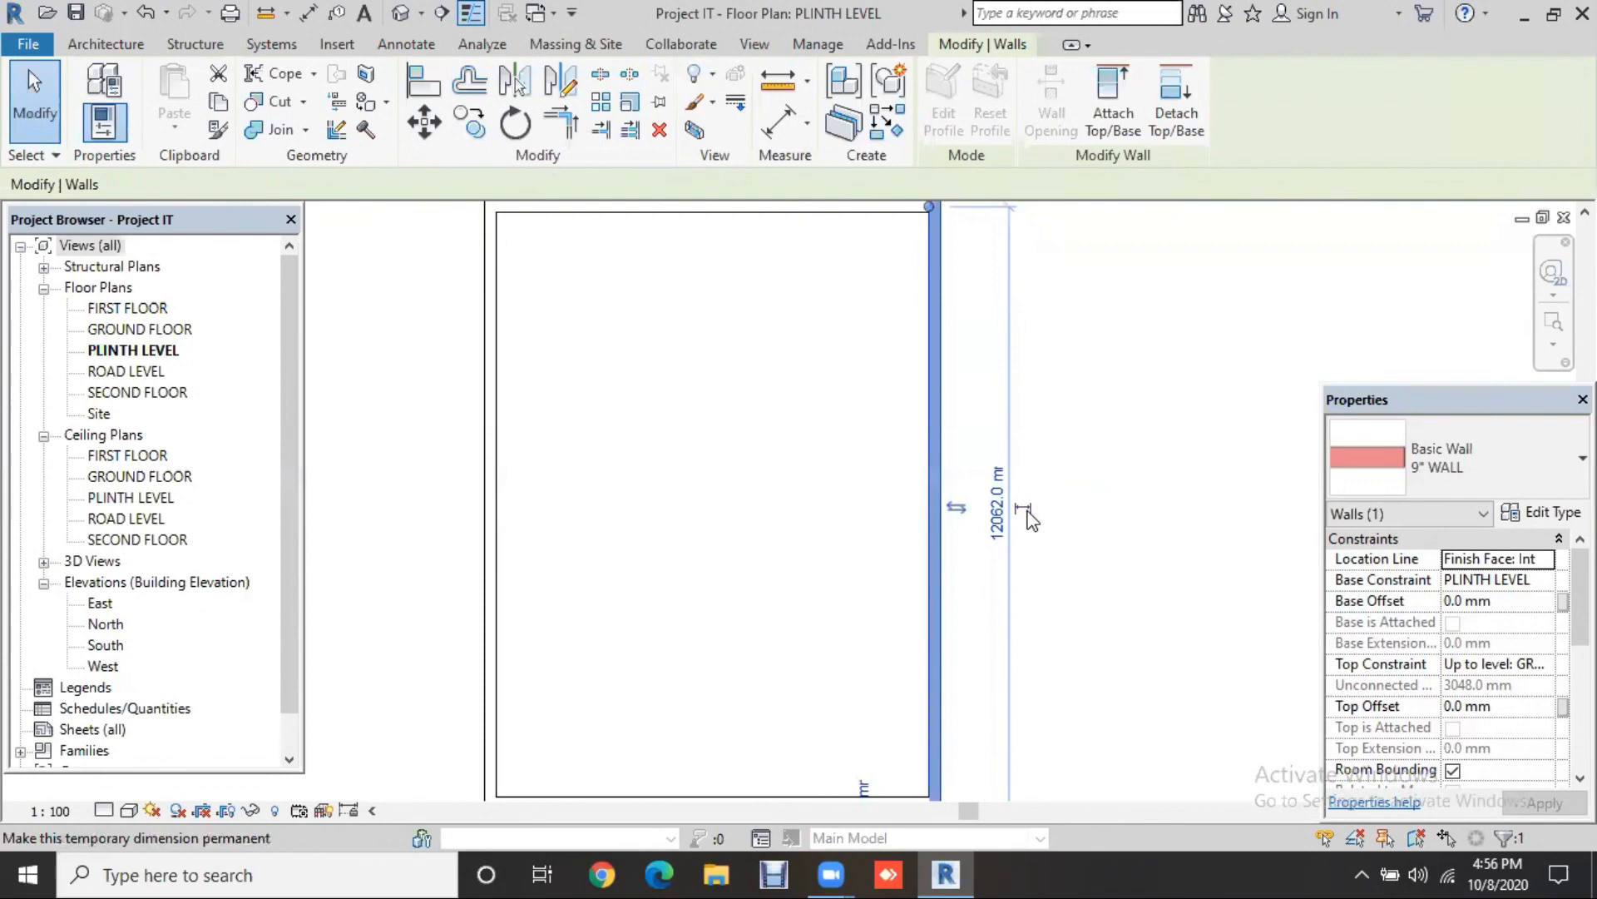
pyautogui.click(1024, 509)
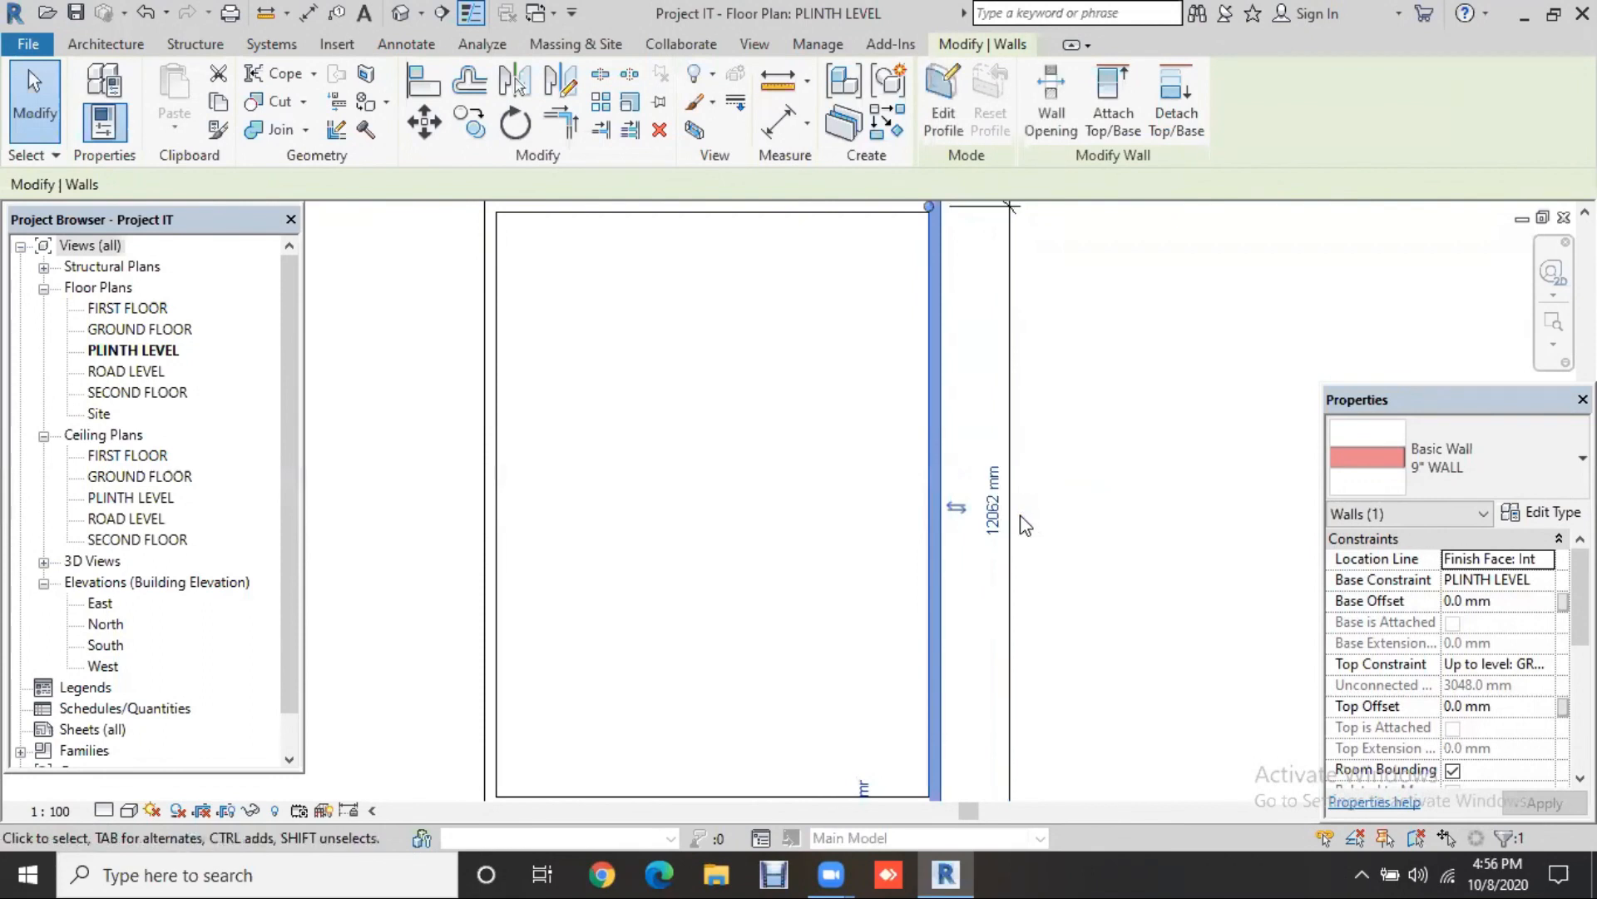
pyautogui.scroll(1, 1070, 535)
pyautogui.click(1070, 535)
pyautogui.scroll(-1, 1070, 535)
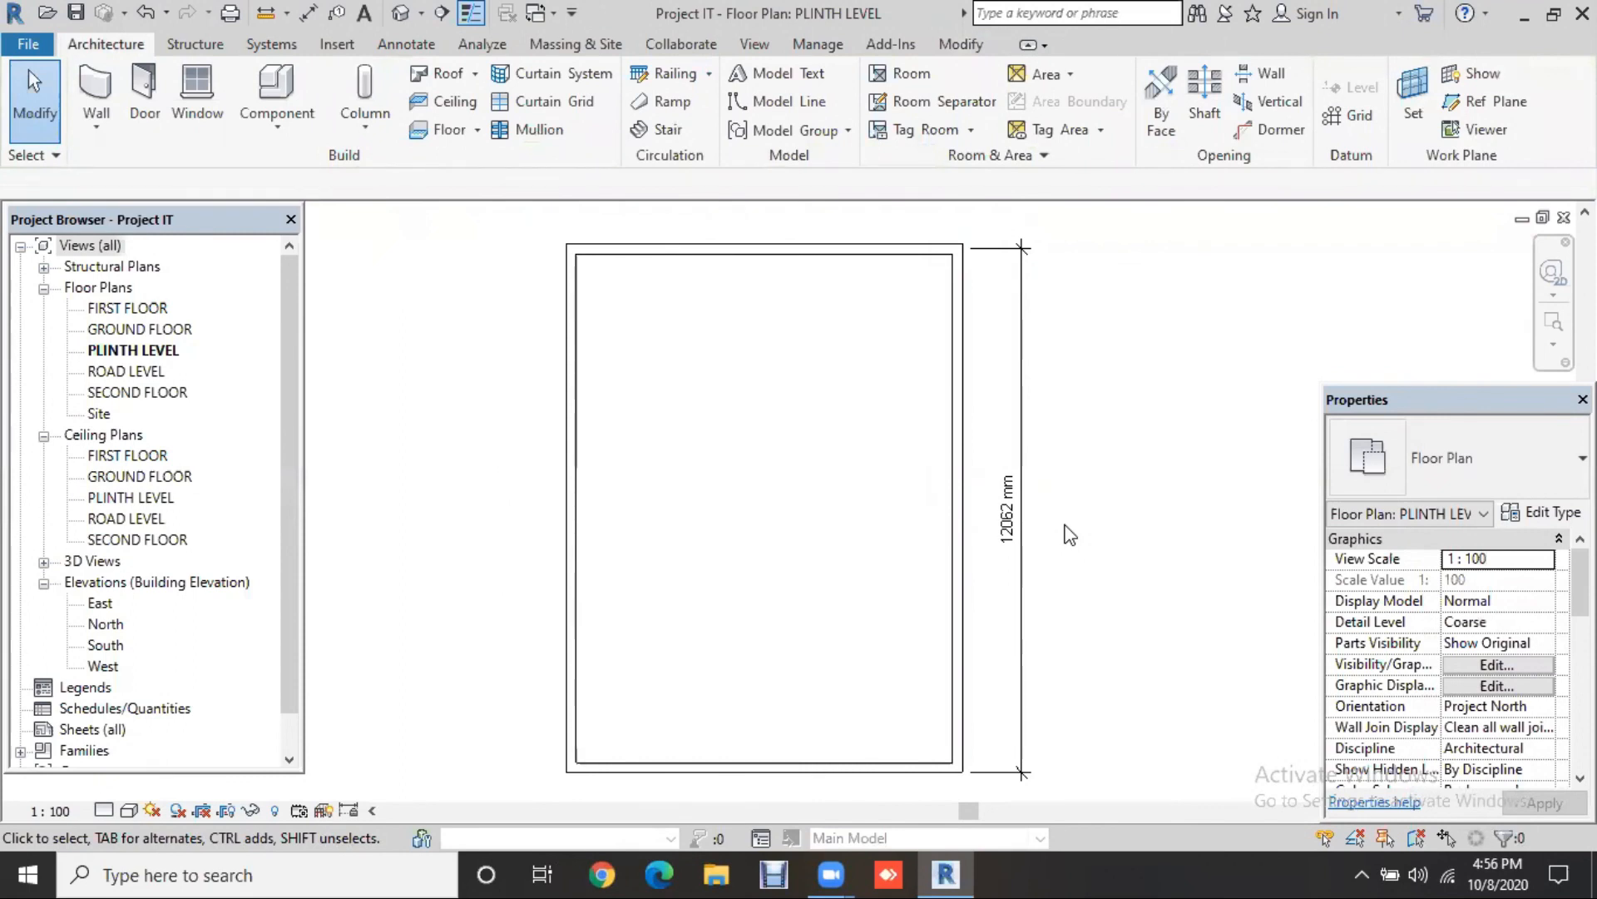
# Step: Switch project length units to feet and fractional inches, so the dimension reads 39' - 7"
pyautogui.press('u')
pyautogui.press('n')
pyautogui.click(942, 201)
pyautogui.click(925, 210)
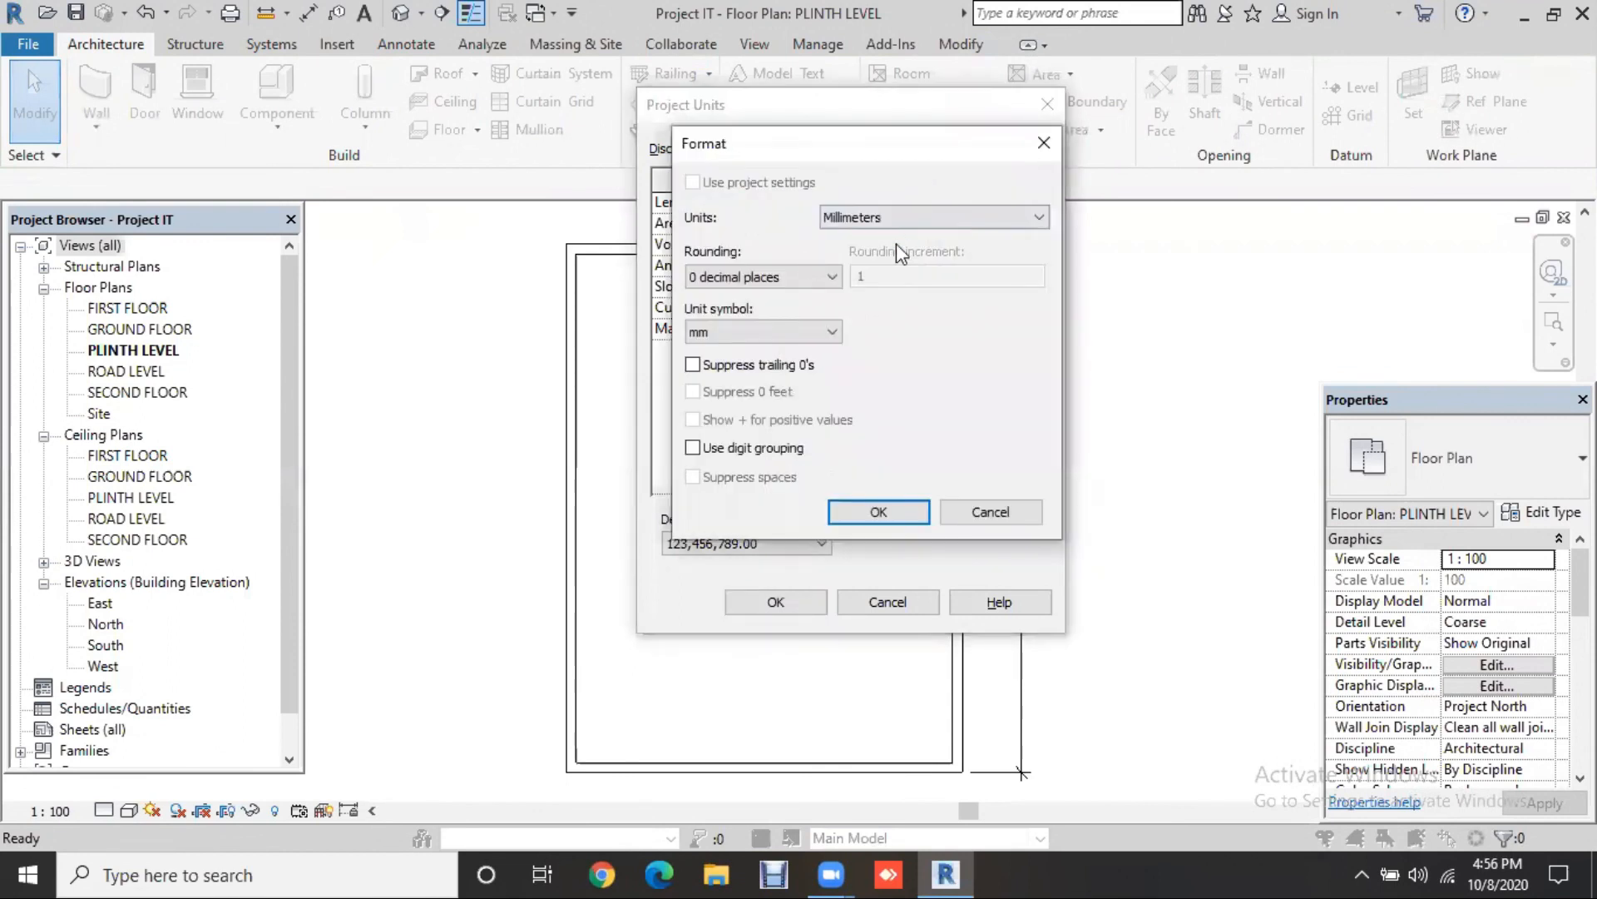
pyautogui.click(896, 227)
pyautogui.click(896, 248)
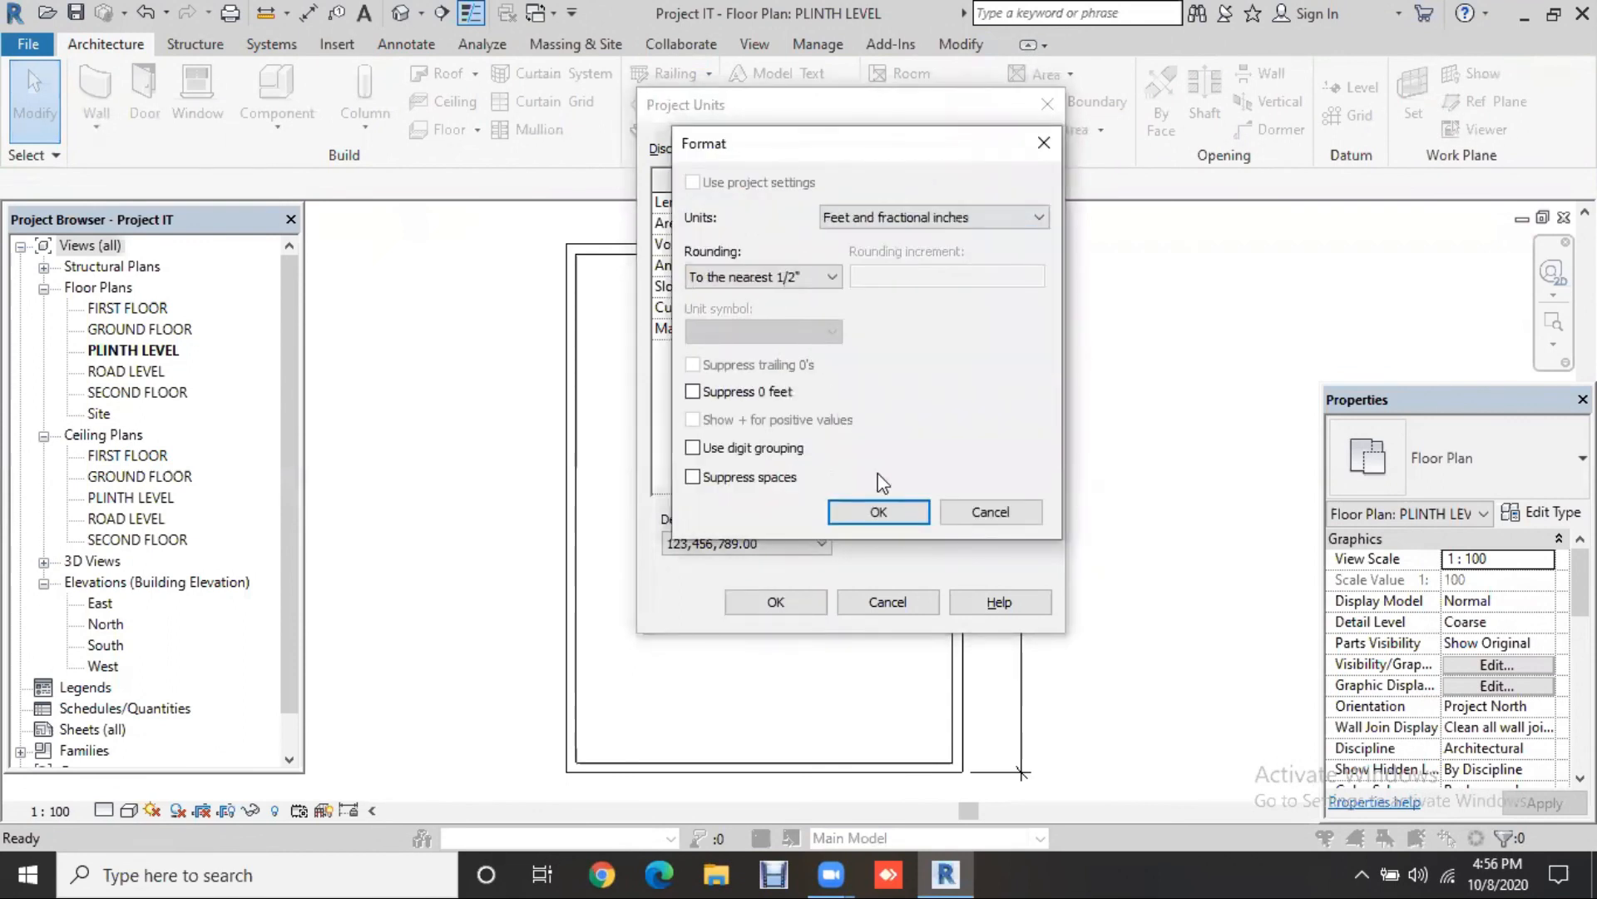
pyautogui.click(894, 516)
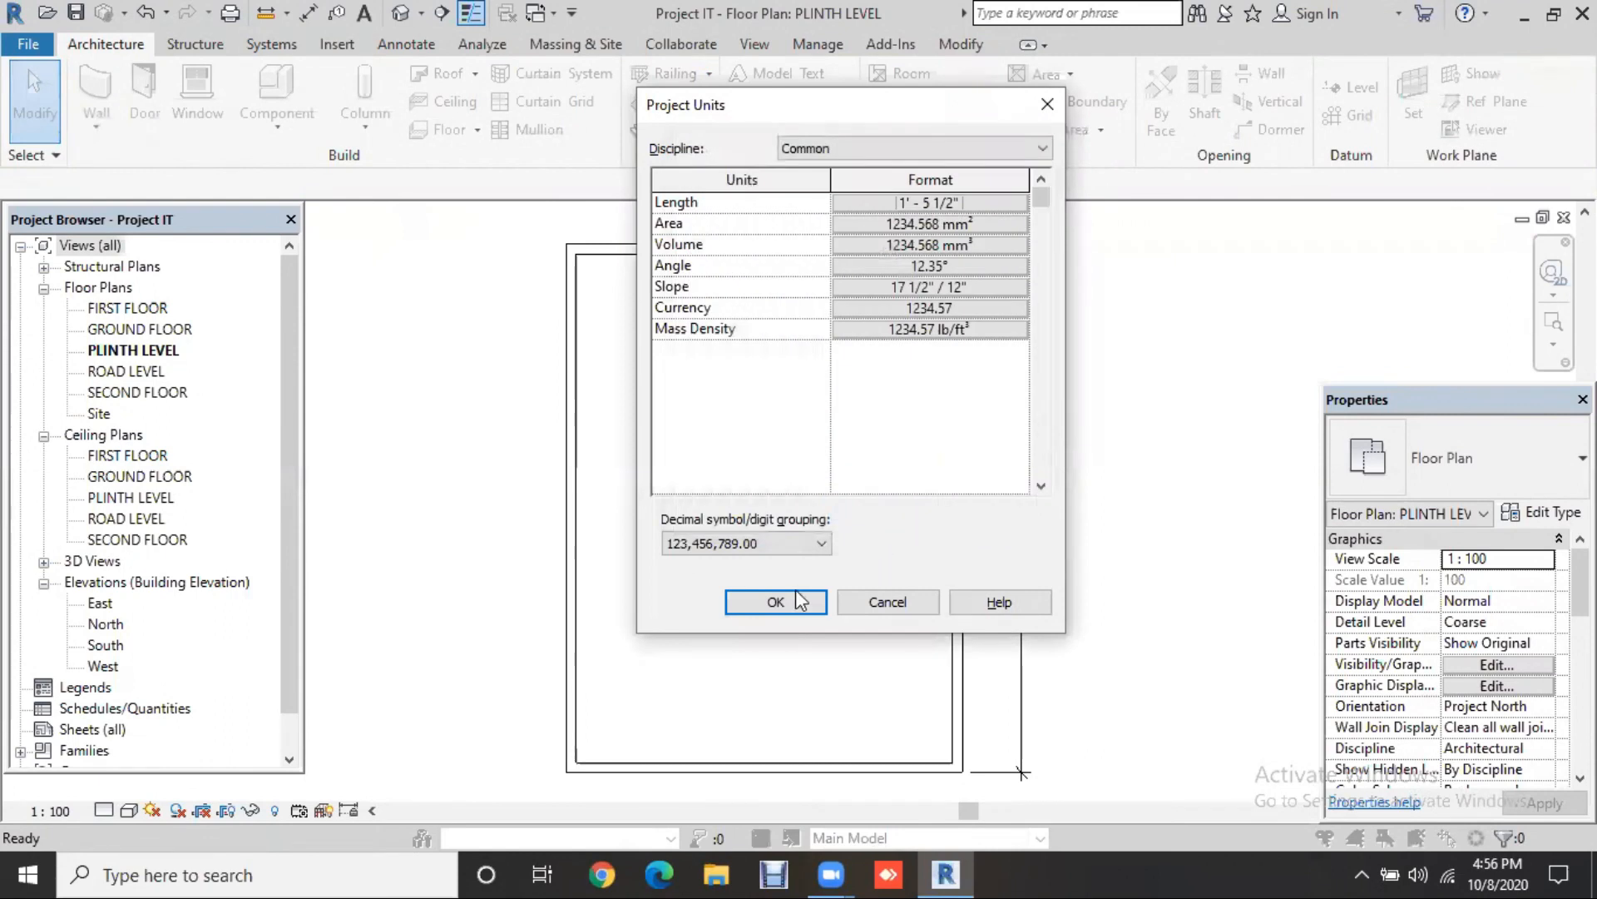
pyautogui.click(776, 602)
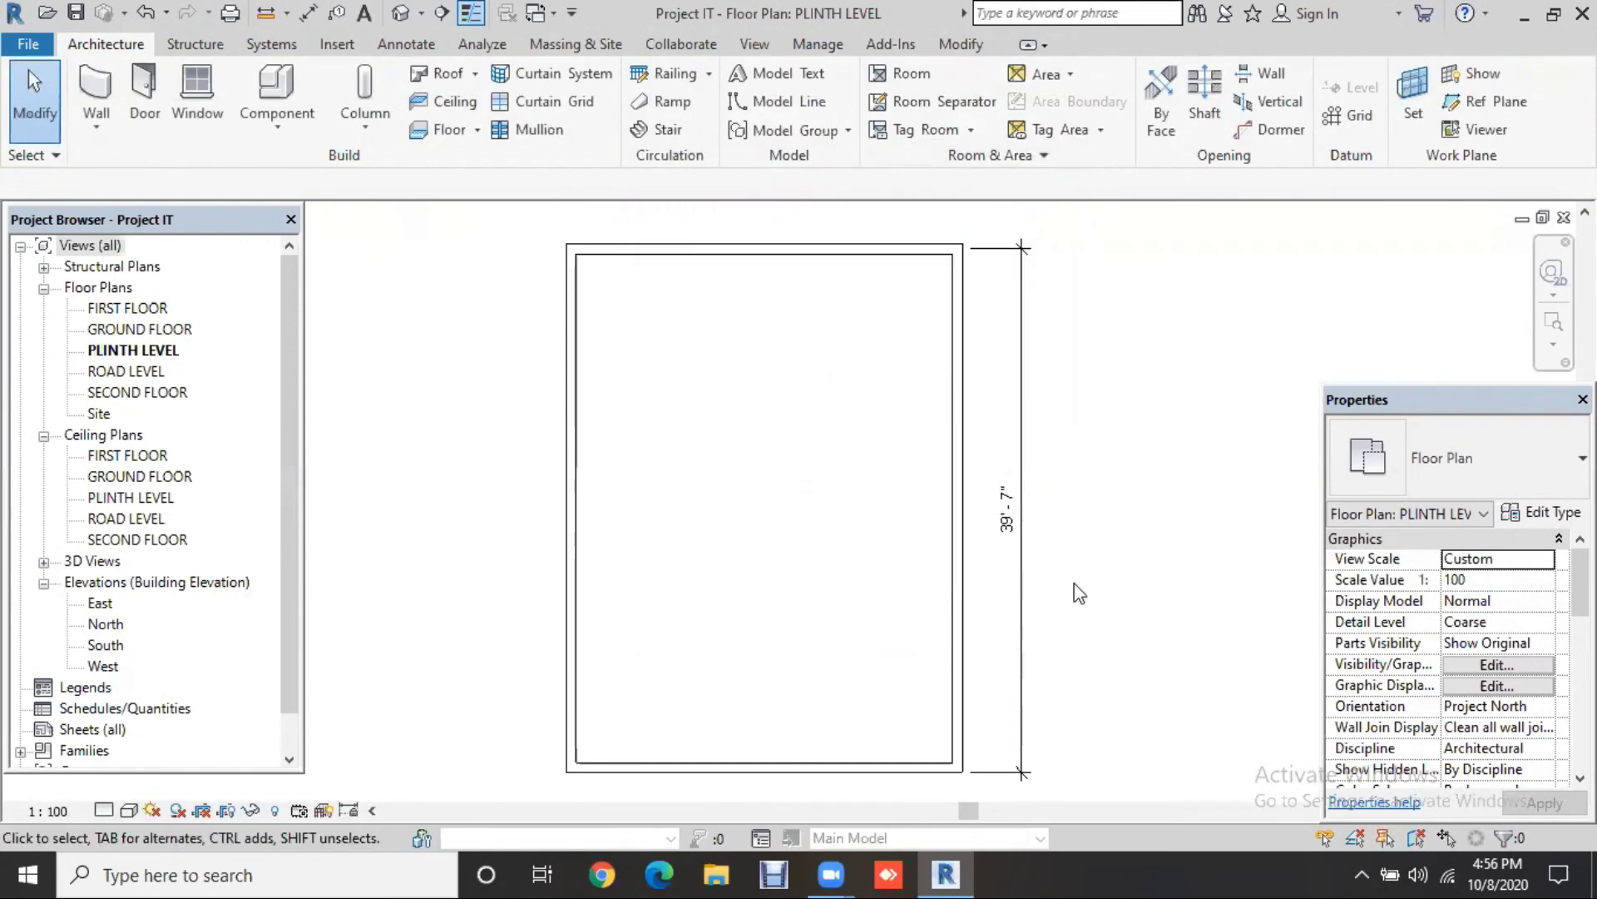
pyautogui.moveTo(1170, 635); pyautogui.dragTo(1072, 559, button='middle')
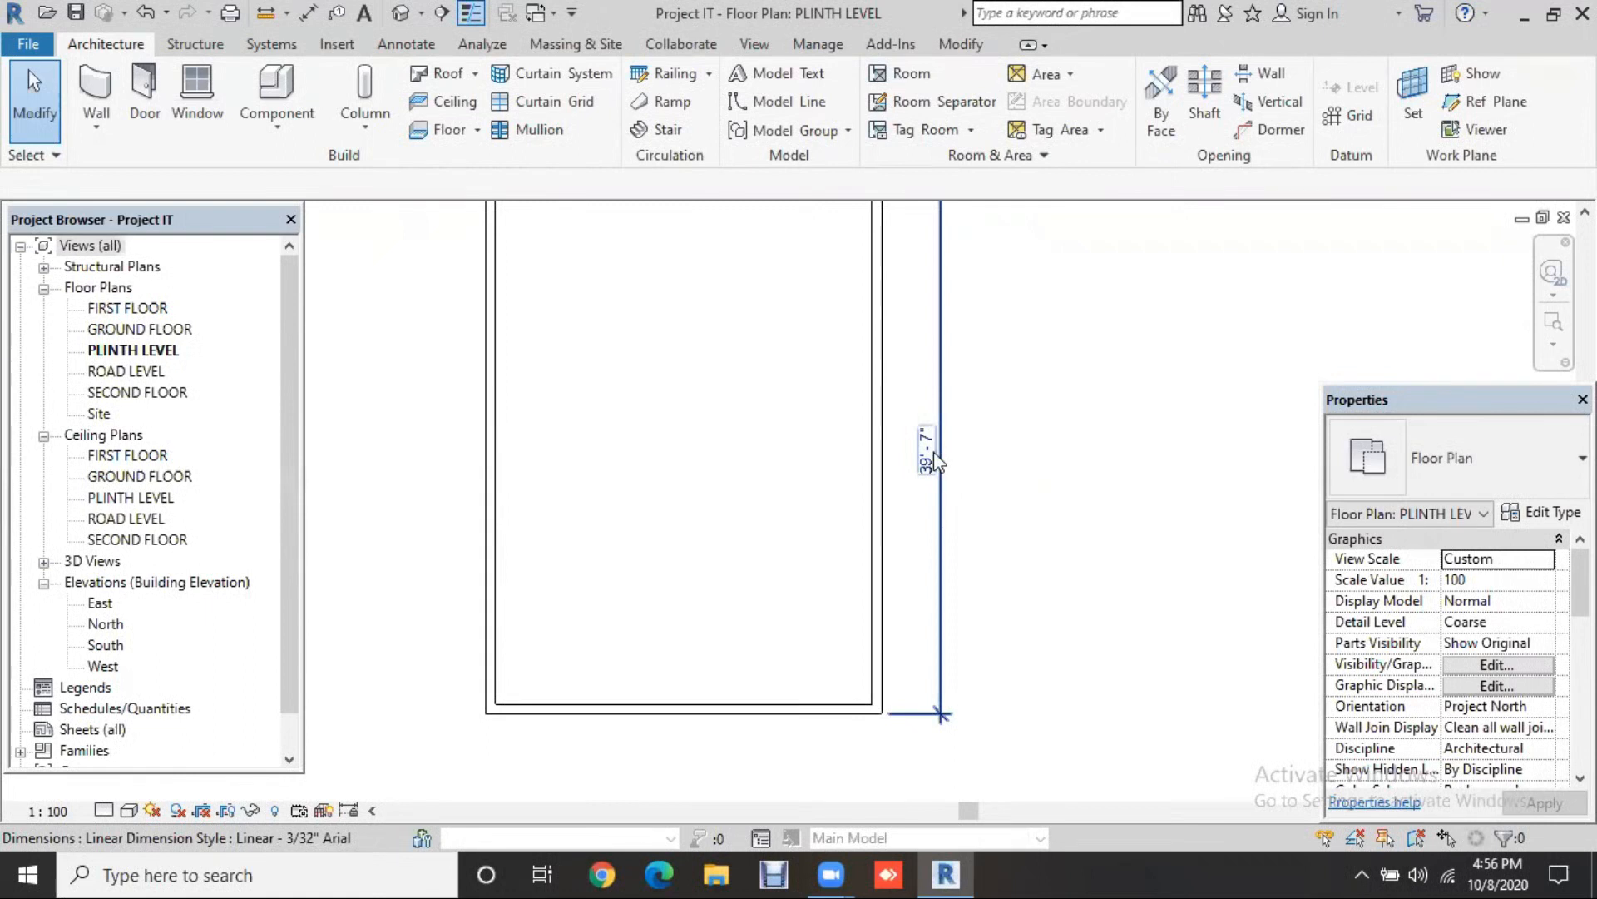
pyautogui.click(1034, 510)
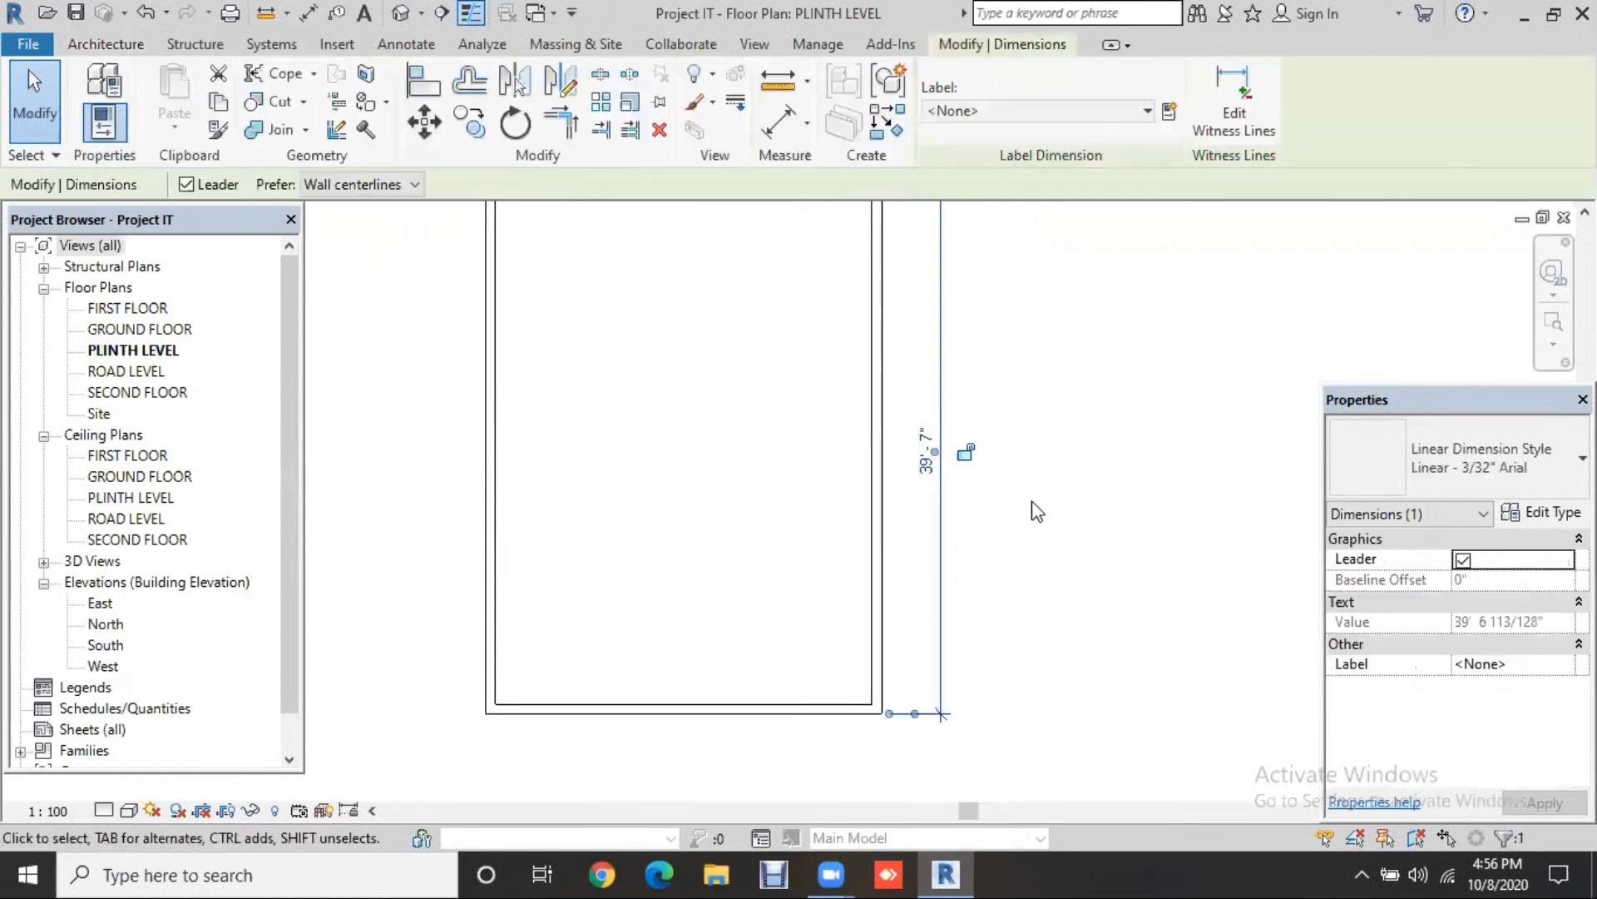
pyautogui.click(1072, 528)
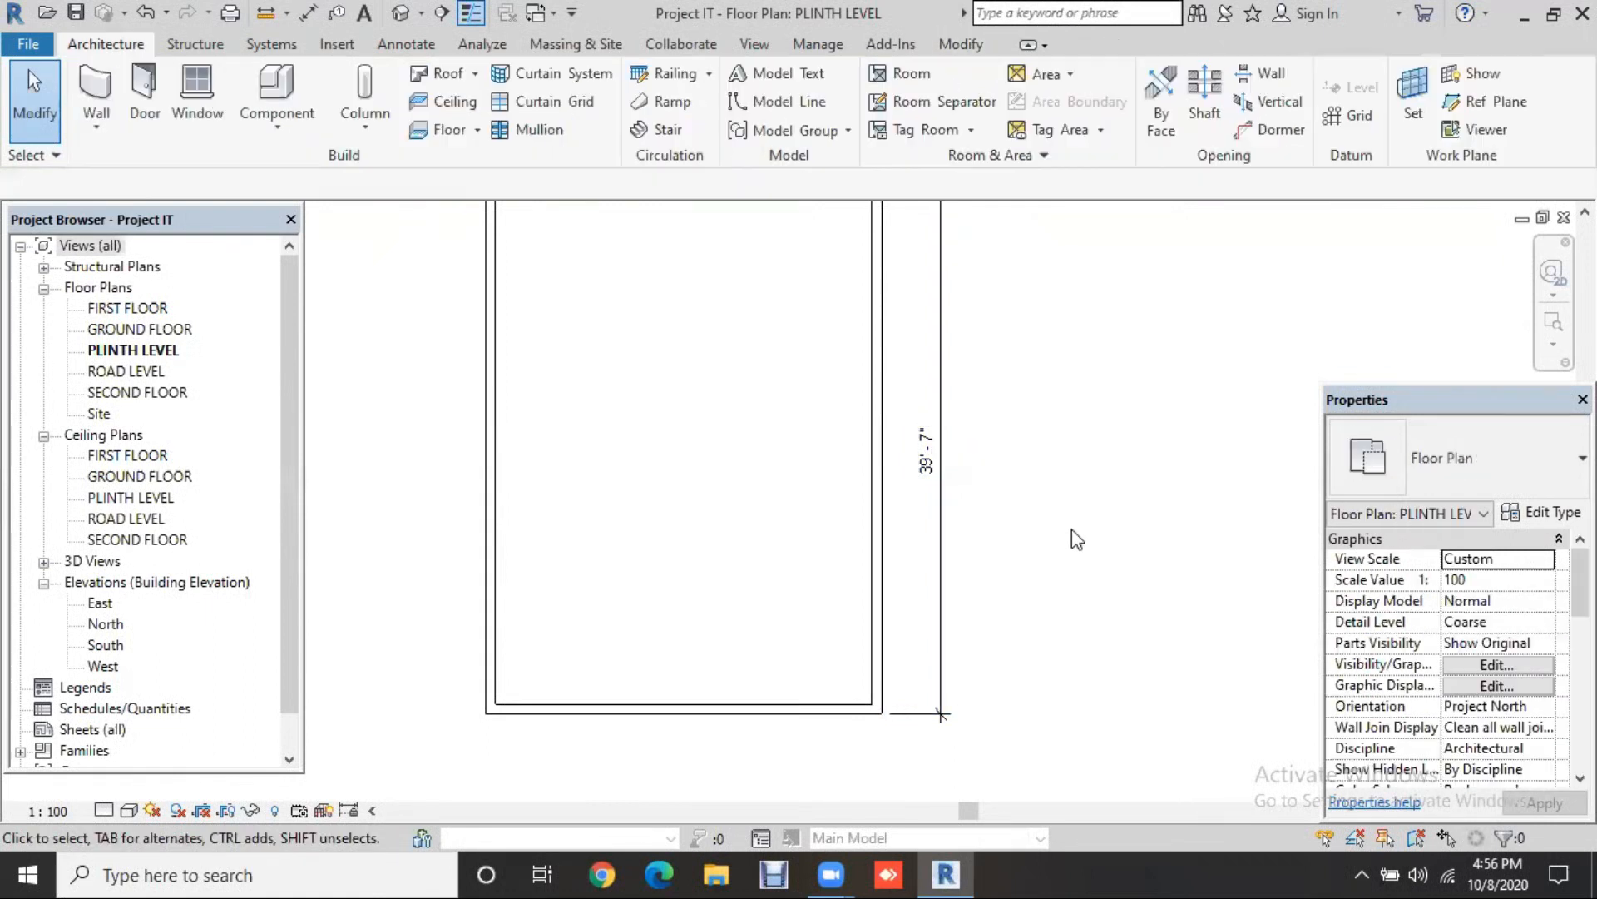
pyautogui.moveTo(1095, 540); pyautogui.dragTo(1067, 573, button='middle')
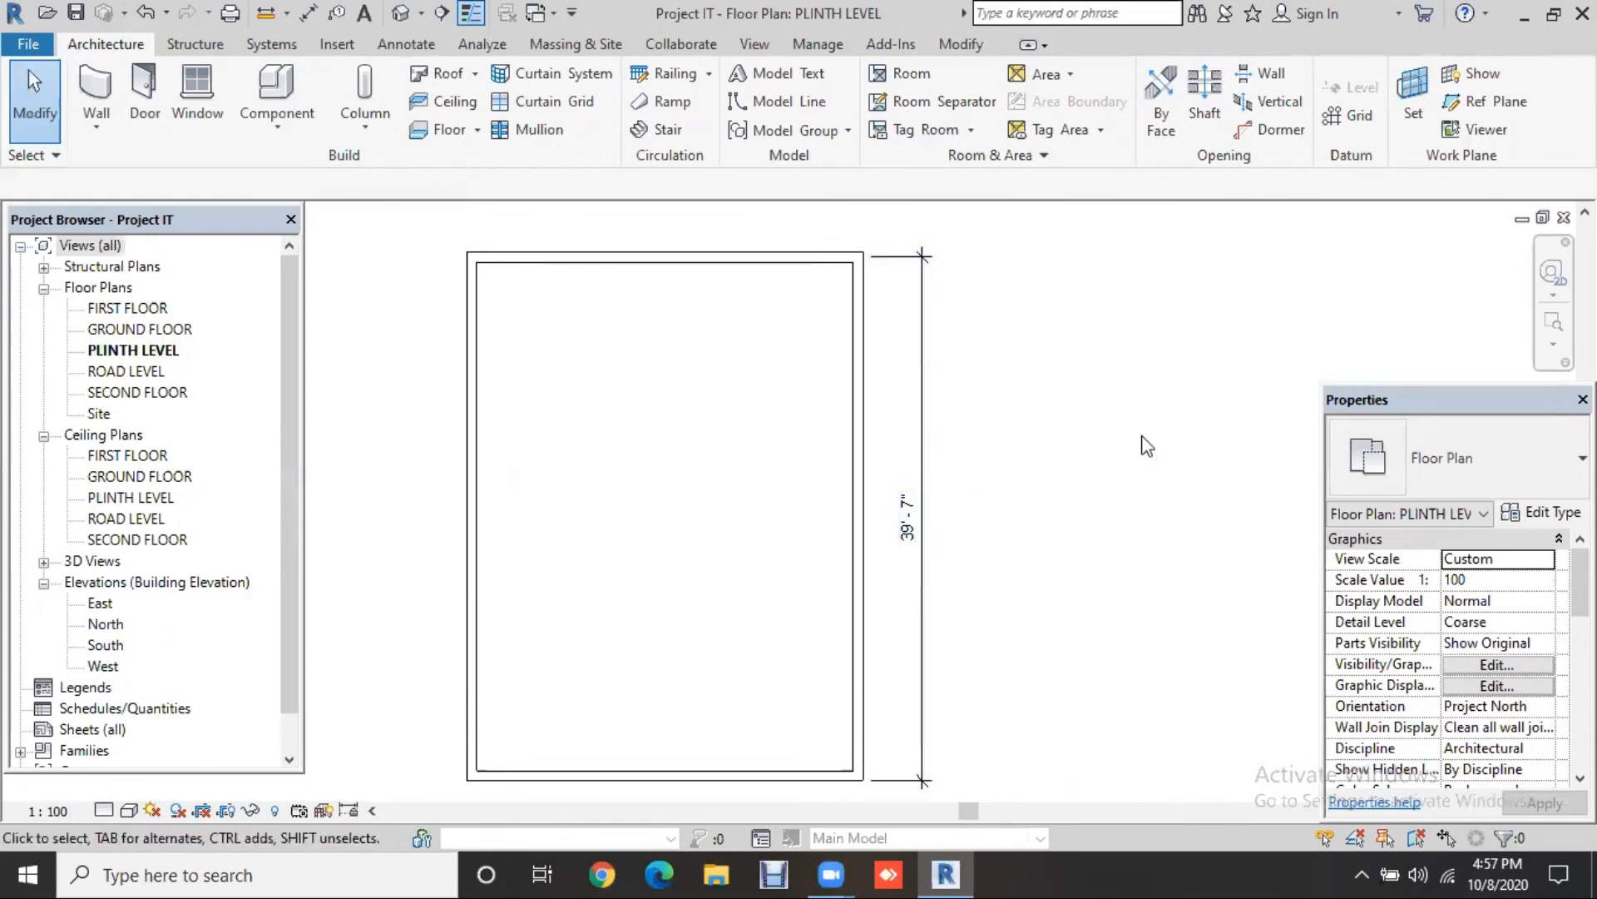
# Step: Set project length units back to Millimeters with 0 decimal places and the mm symbol
pyautogui.press('u')
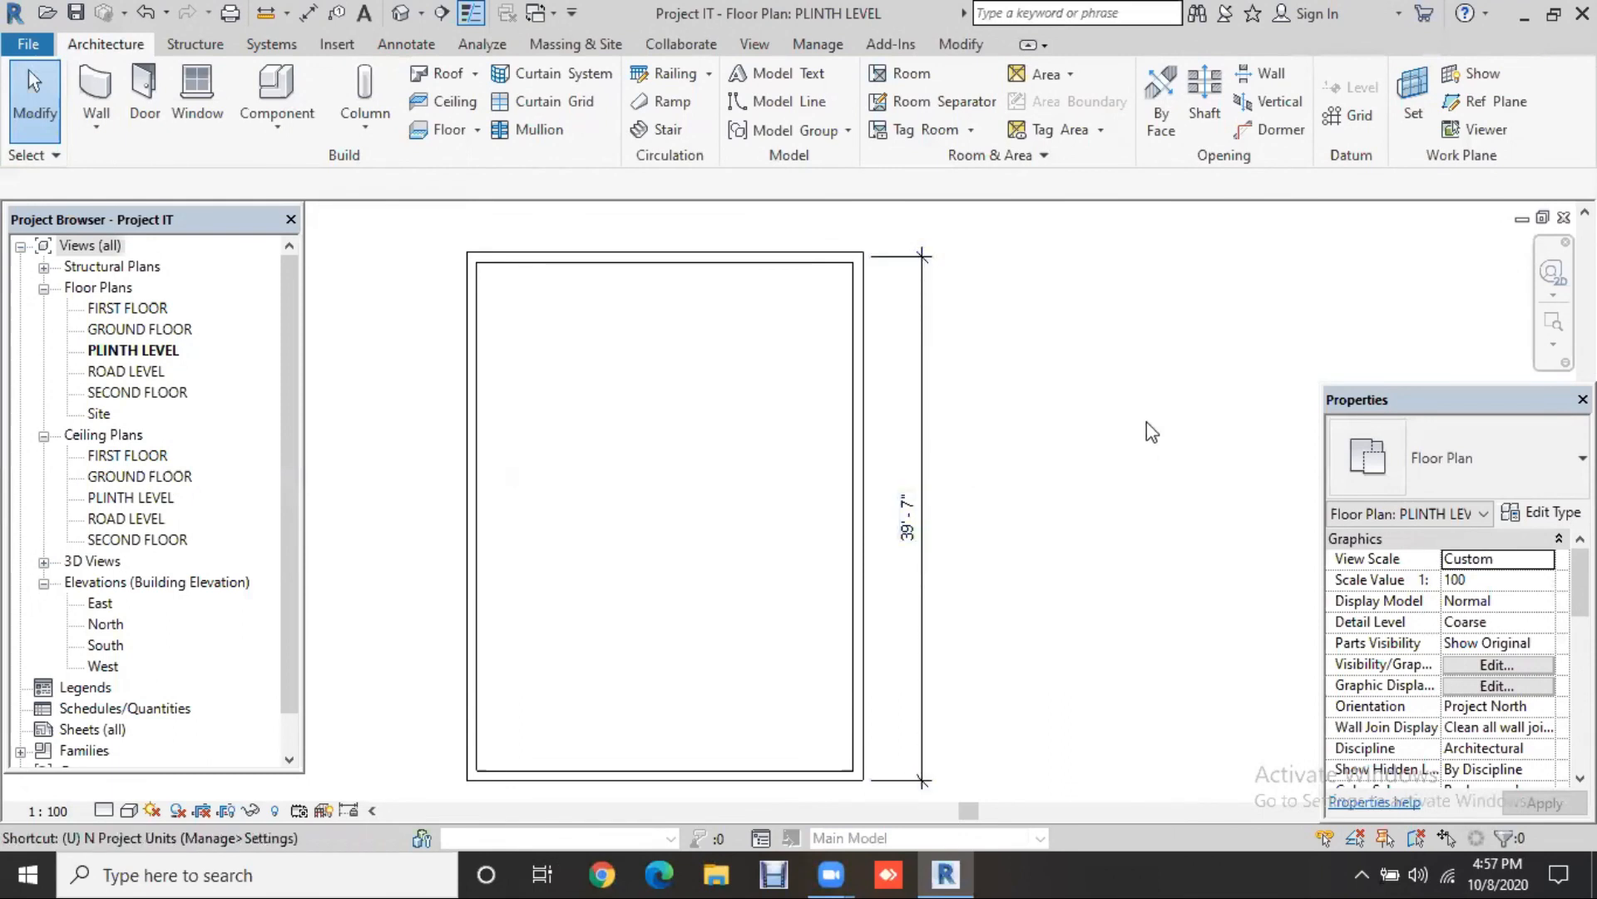
pyautogui.press('n')
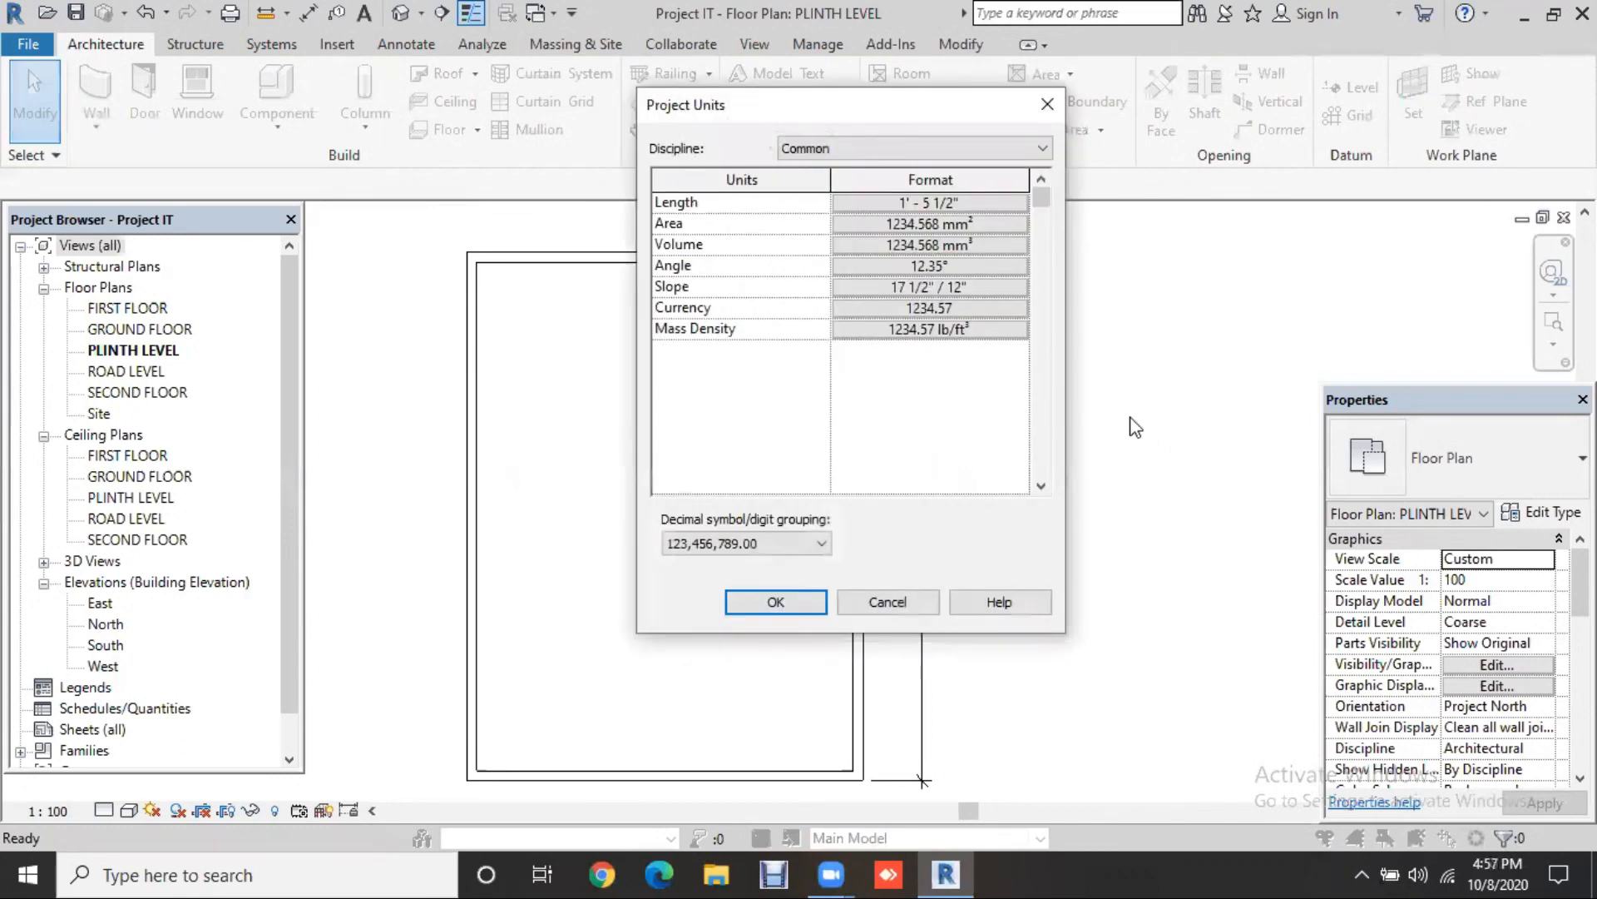
pyautogui.click(961, 203)
pyautogui.click(931, 217)
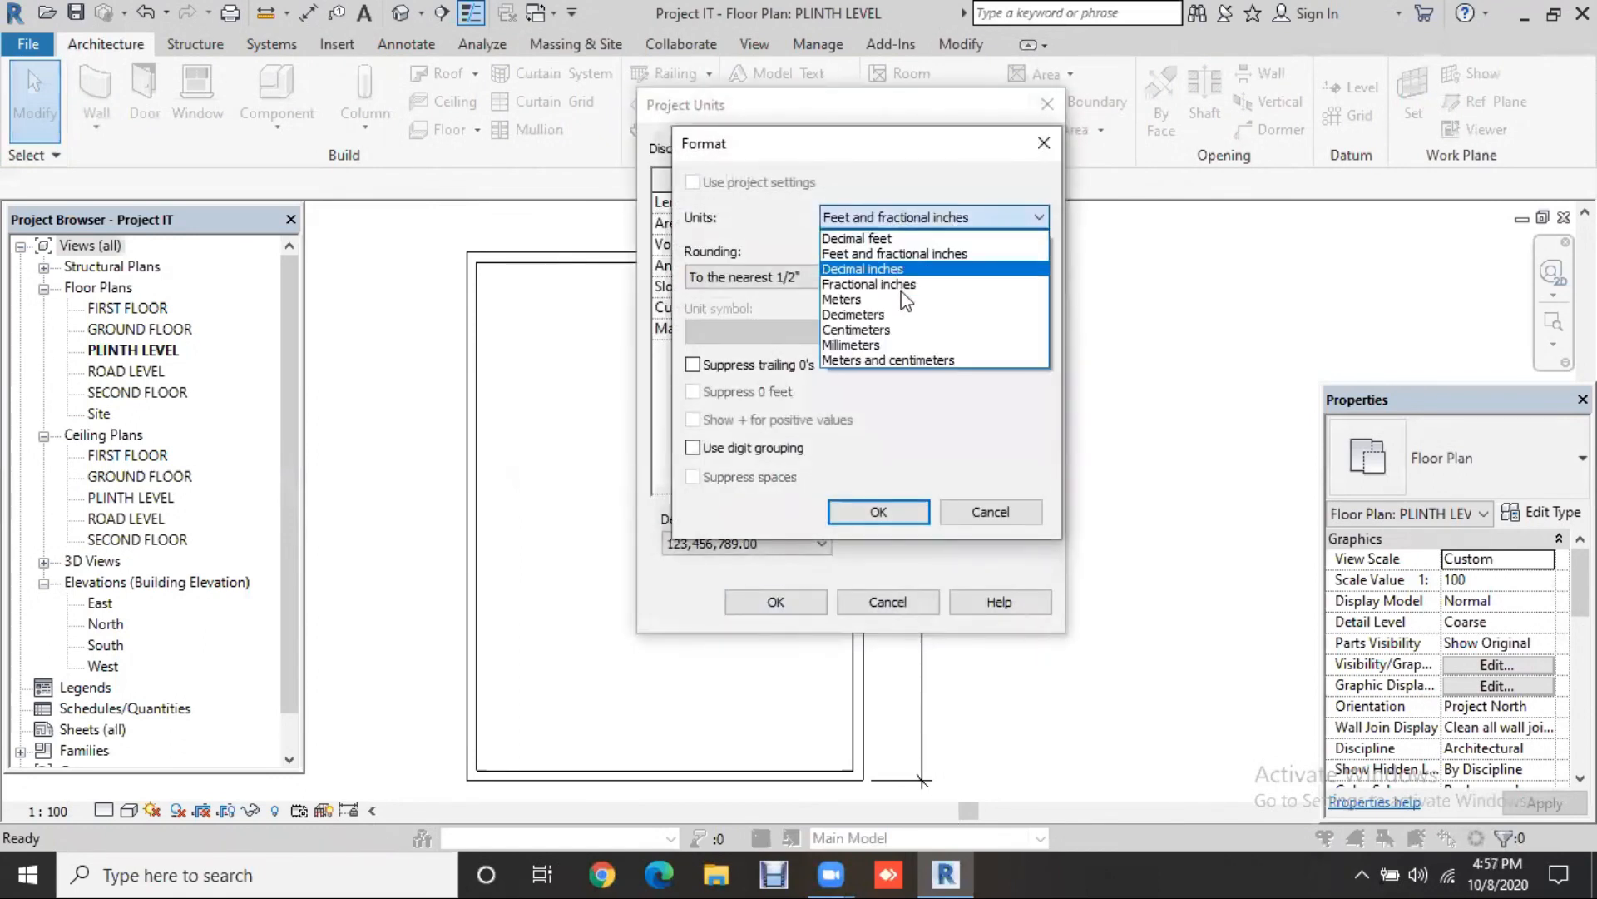
pyautogui.click(885, 344)
pyautogui.click(783, 276)
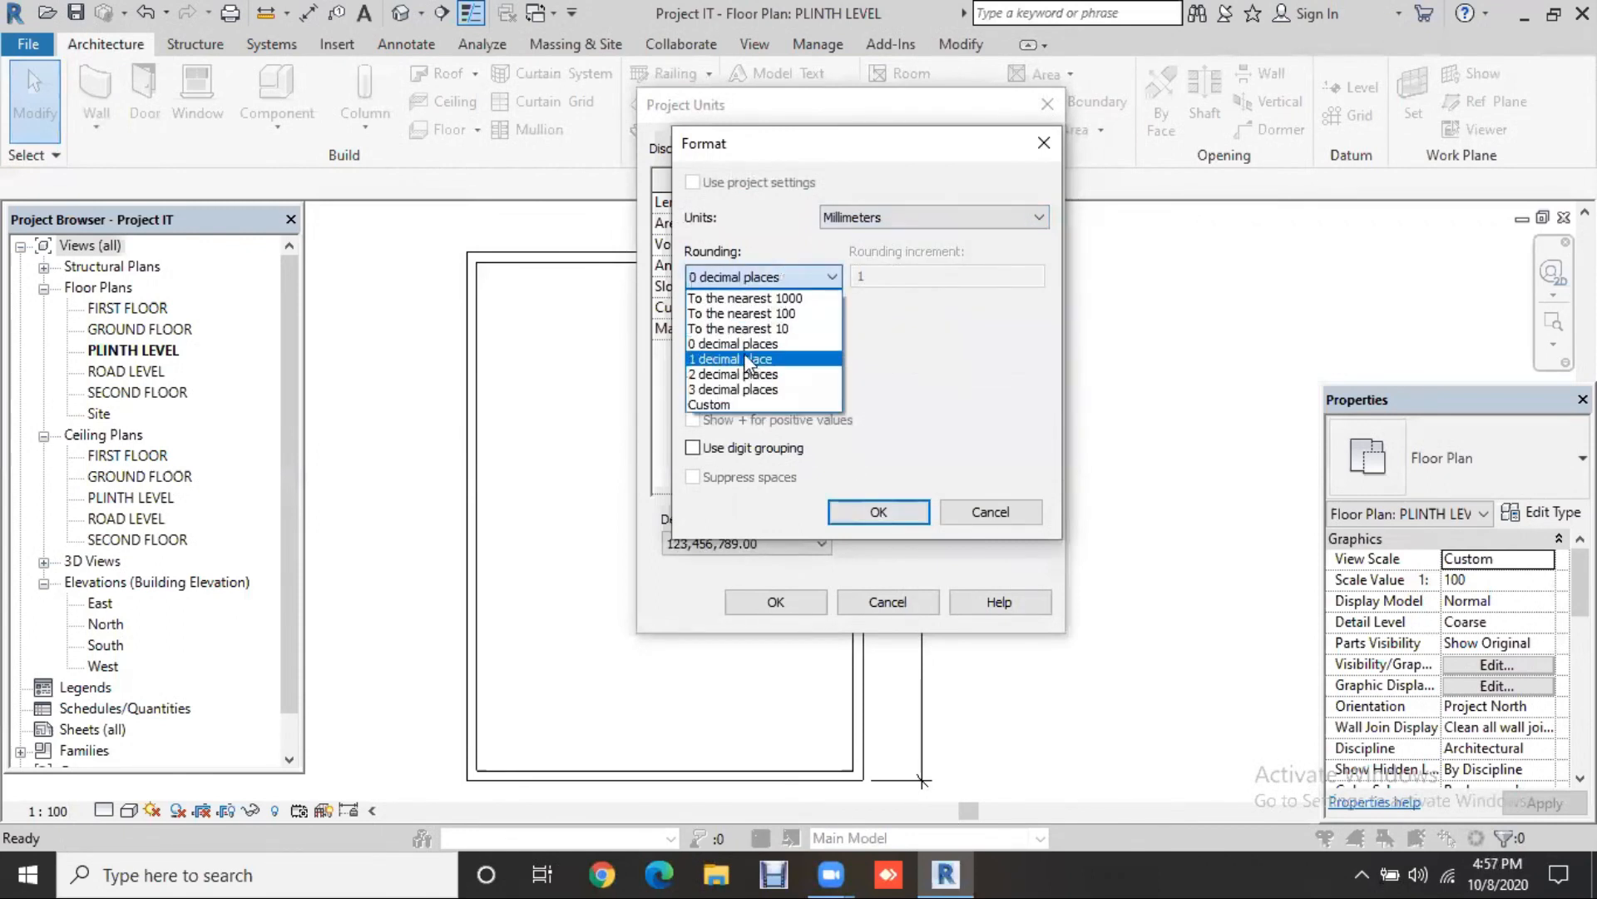
pyautogui.click(743, 344)
pyautogui.click(761, 329)
pyautogui.click(722, 367)
pyautogui.click(874, 510)
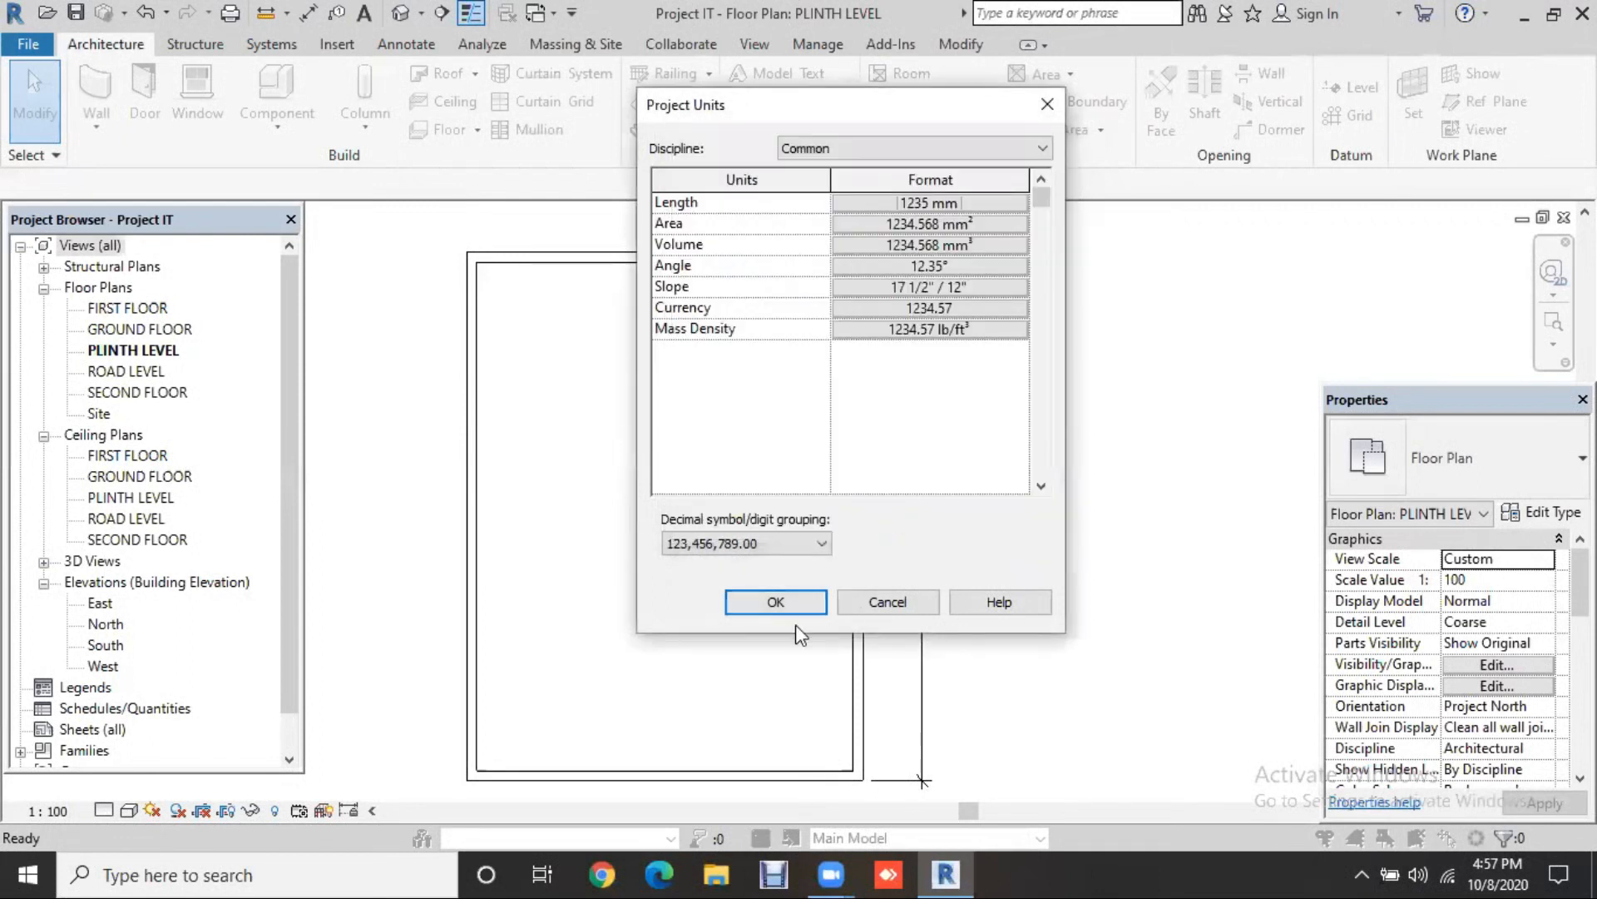
pyautogui.click(792, 609)
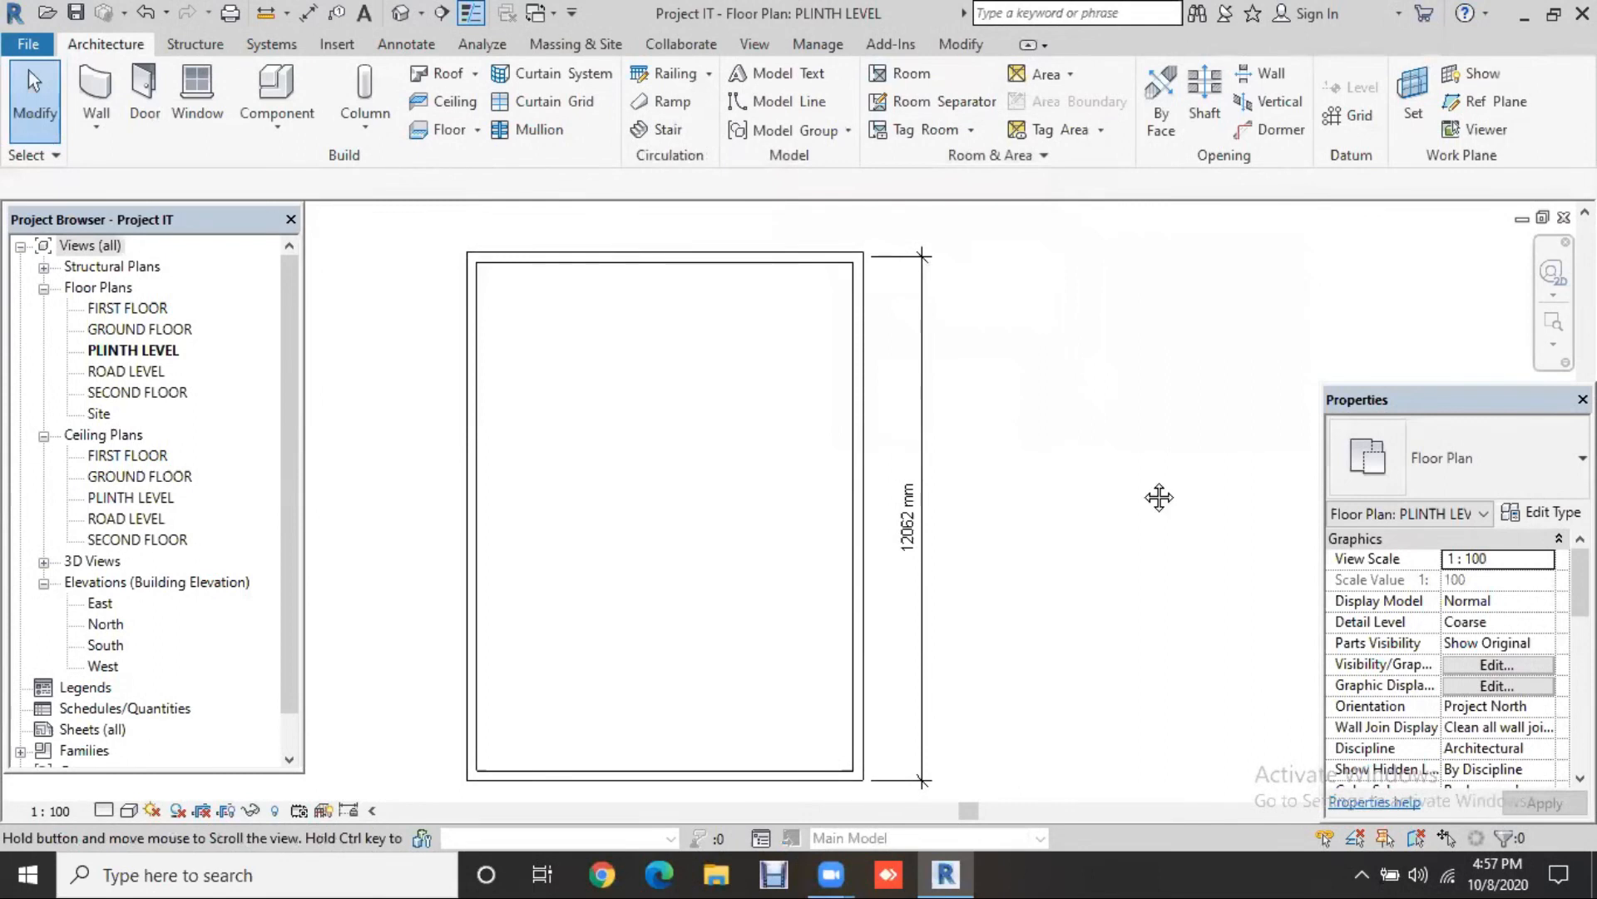
# Step: Extend the vertical 9" wall's end down onto the outer wall line to close the corner
pyautogui.scroll(-1, 872, 646)
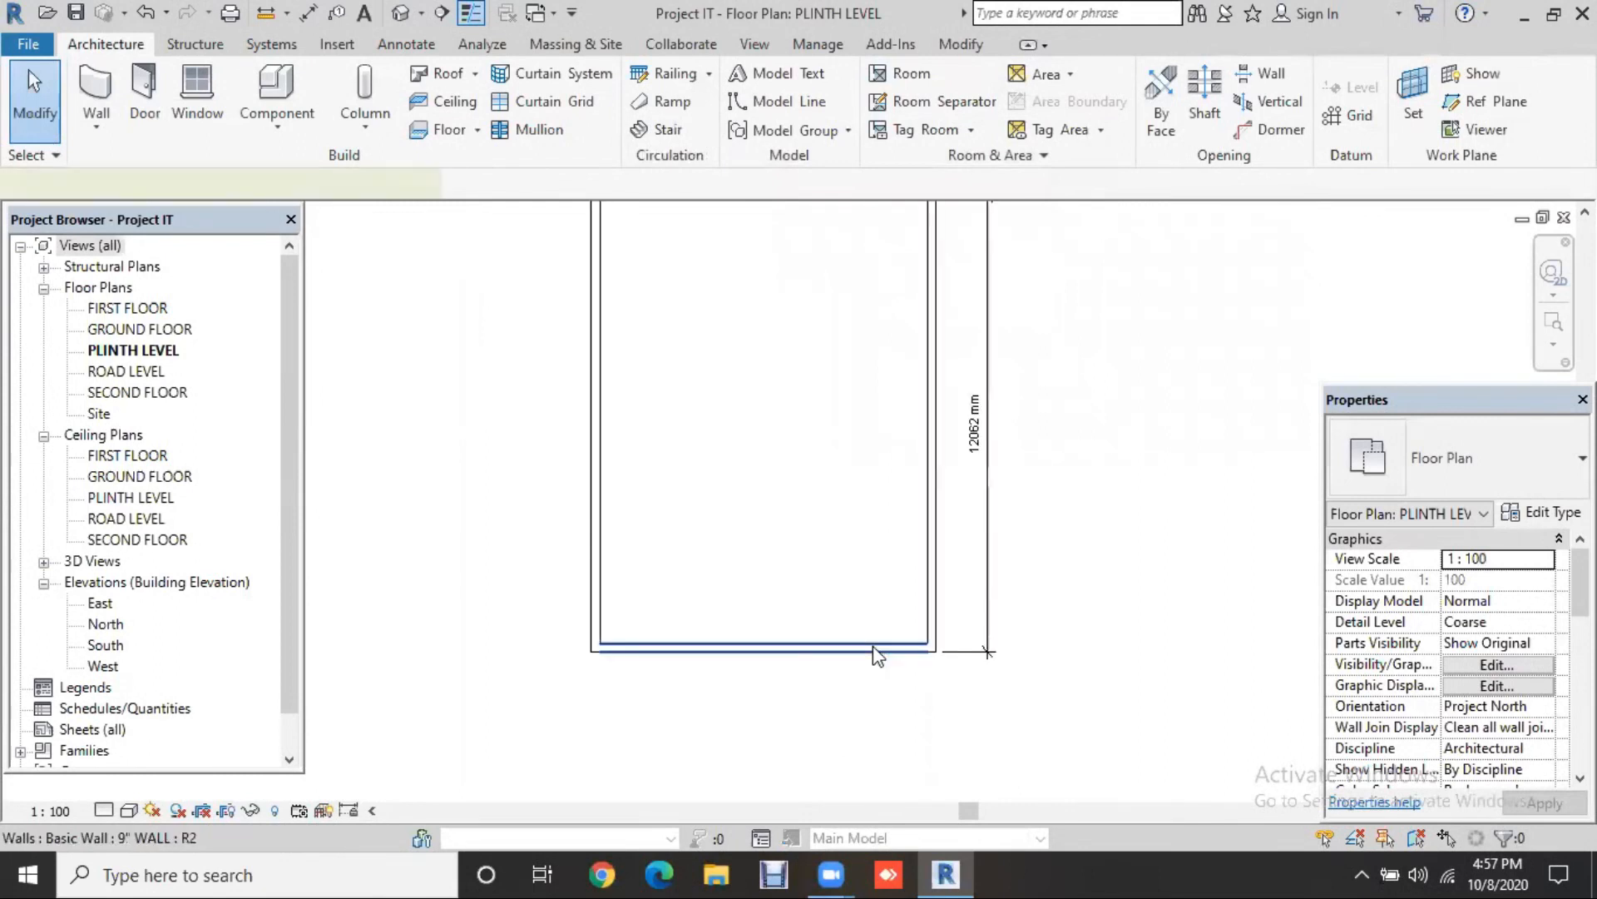
pyautogui.click(887, 649)
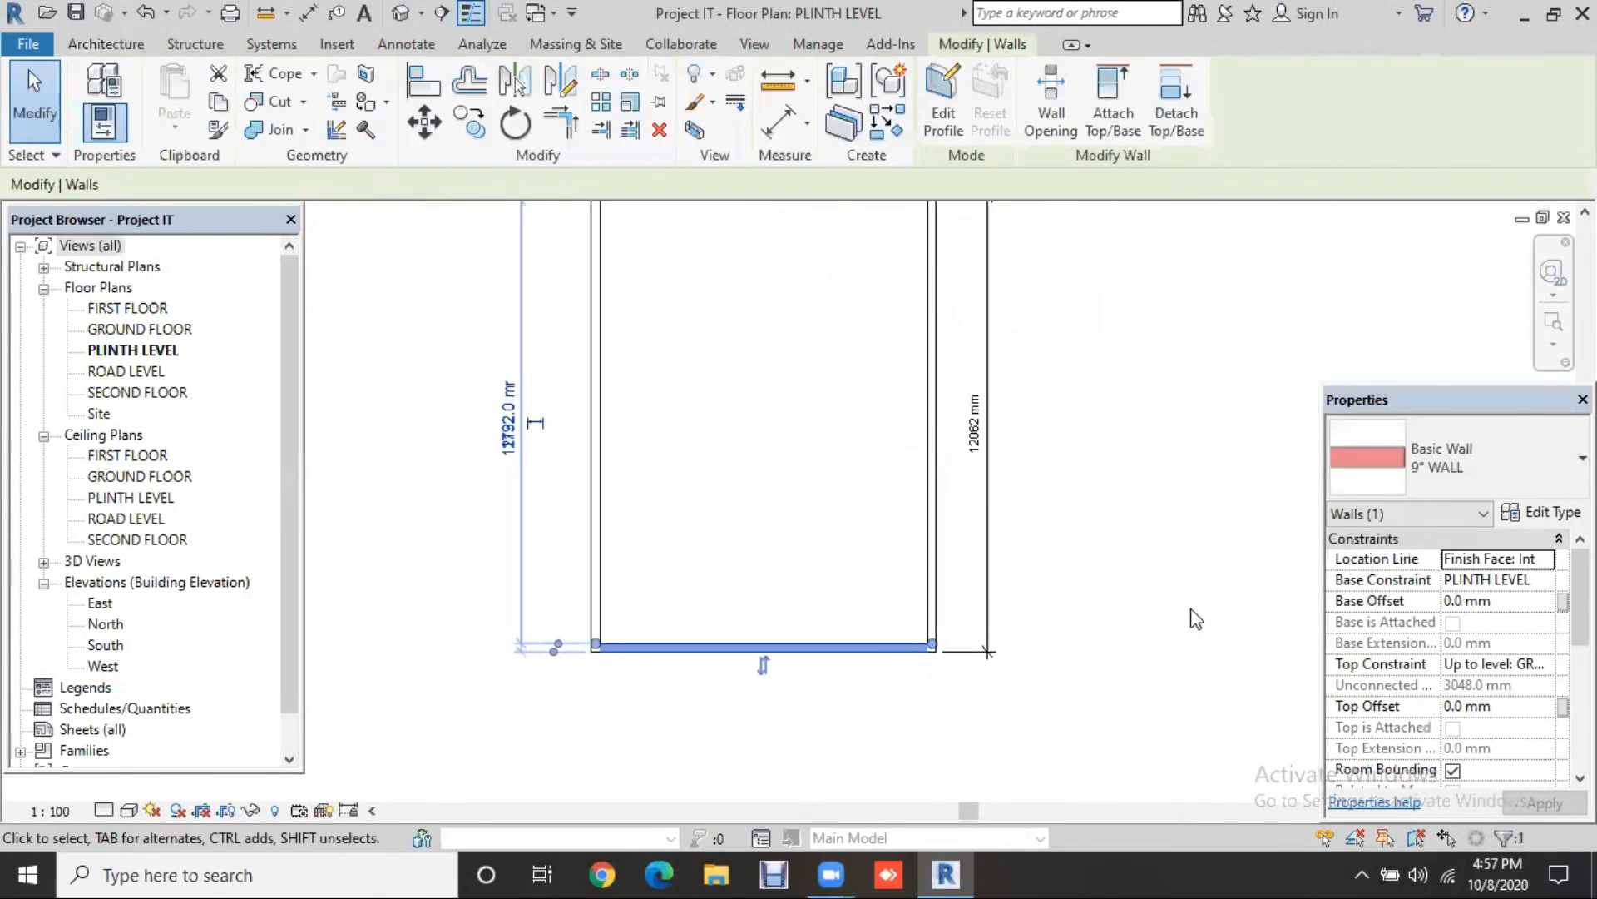
pyautogui.moveTo(1191, 555); pyautogui.dragTo(1196, 618, button='middle')
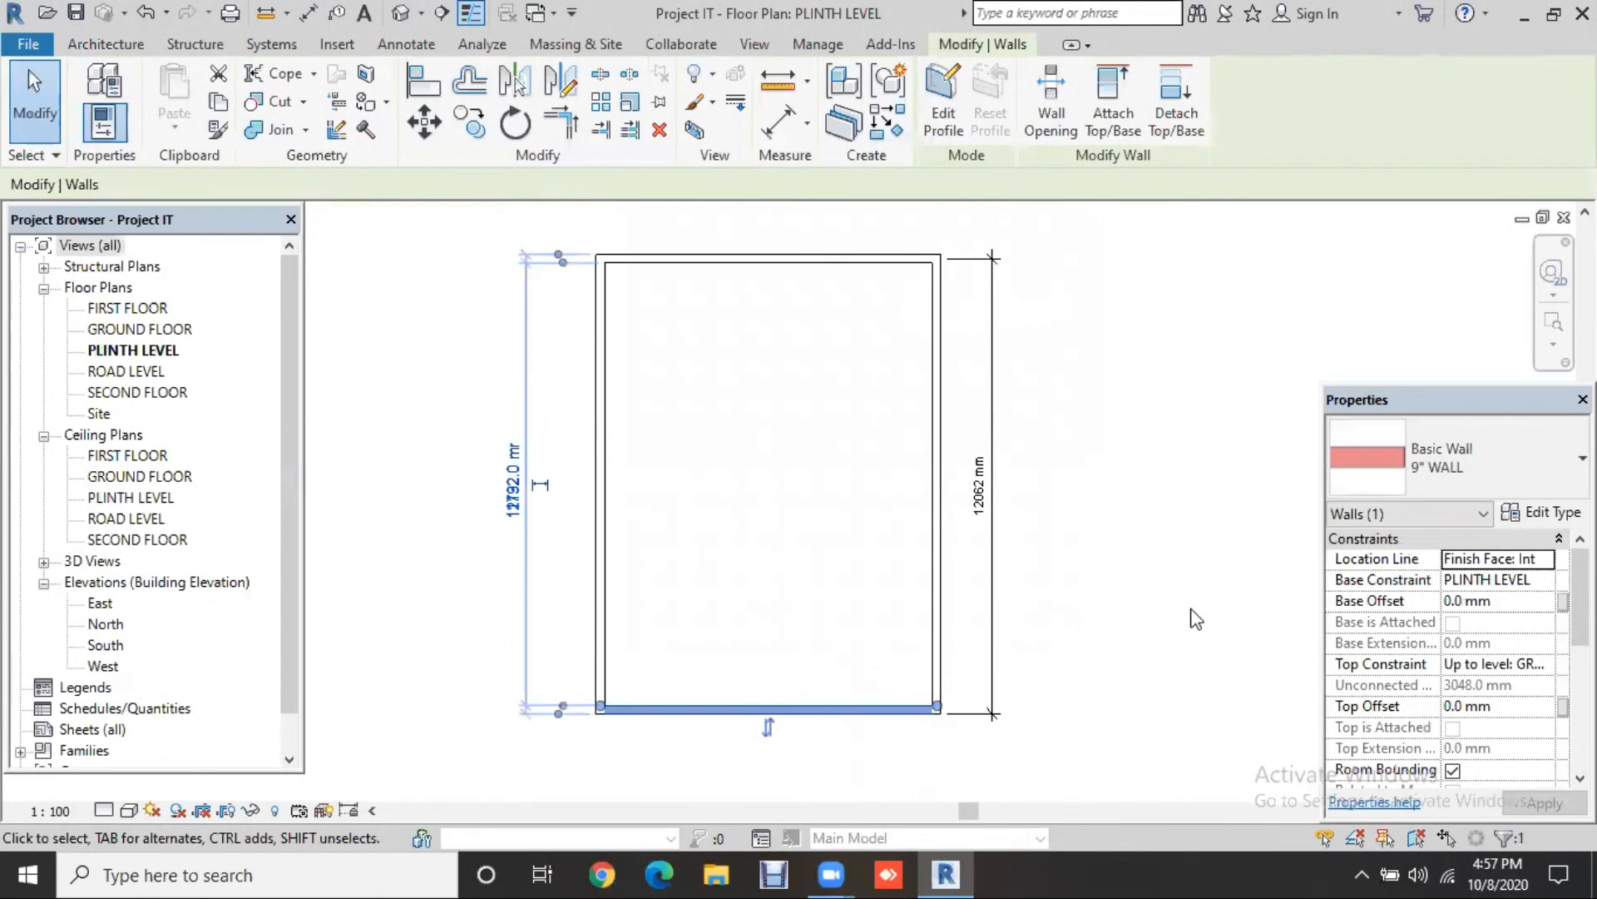
pyautogui.click(1196, 619)
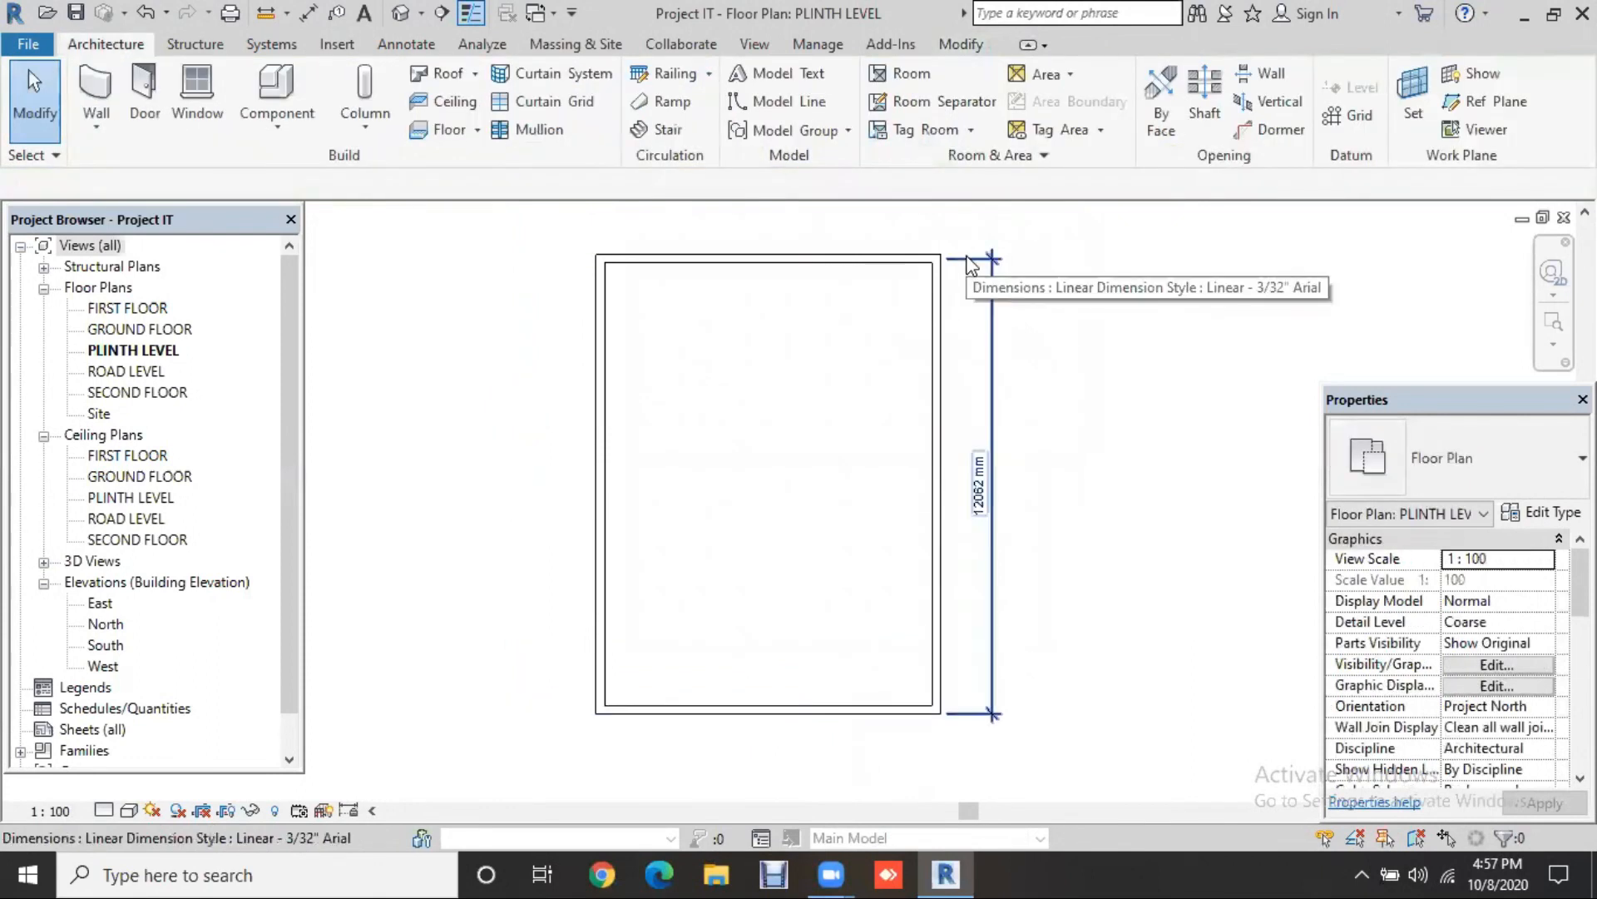
pyautogui.scroll(3, 968, 262)
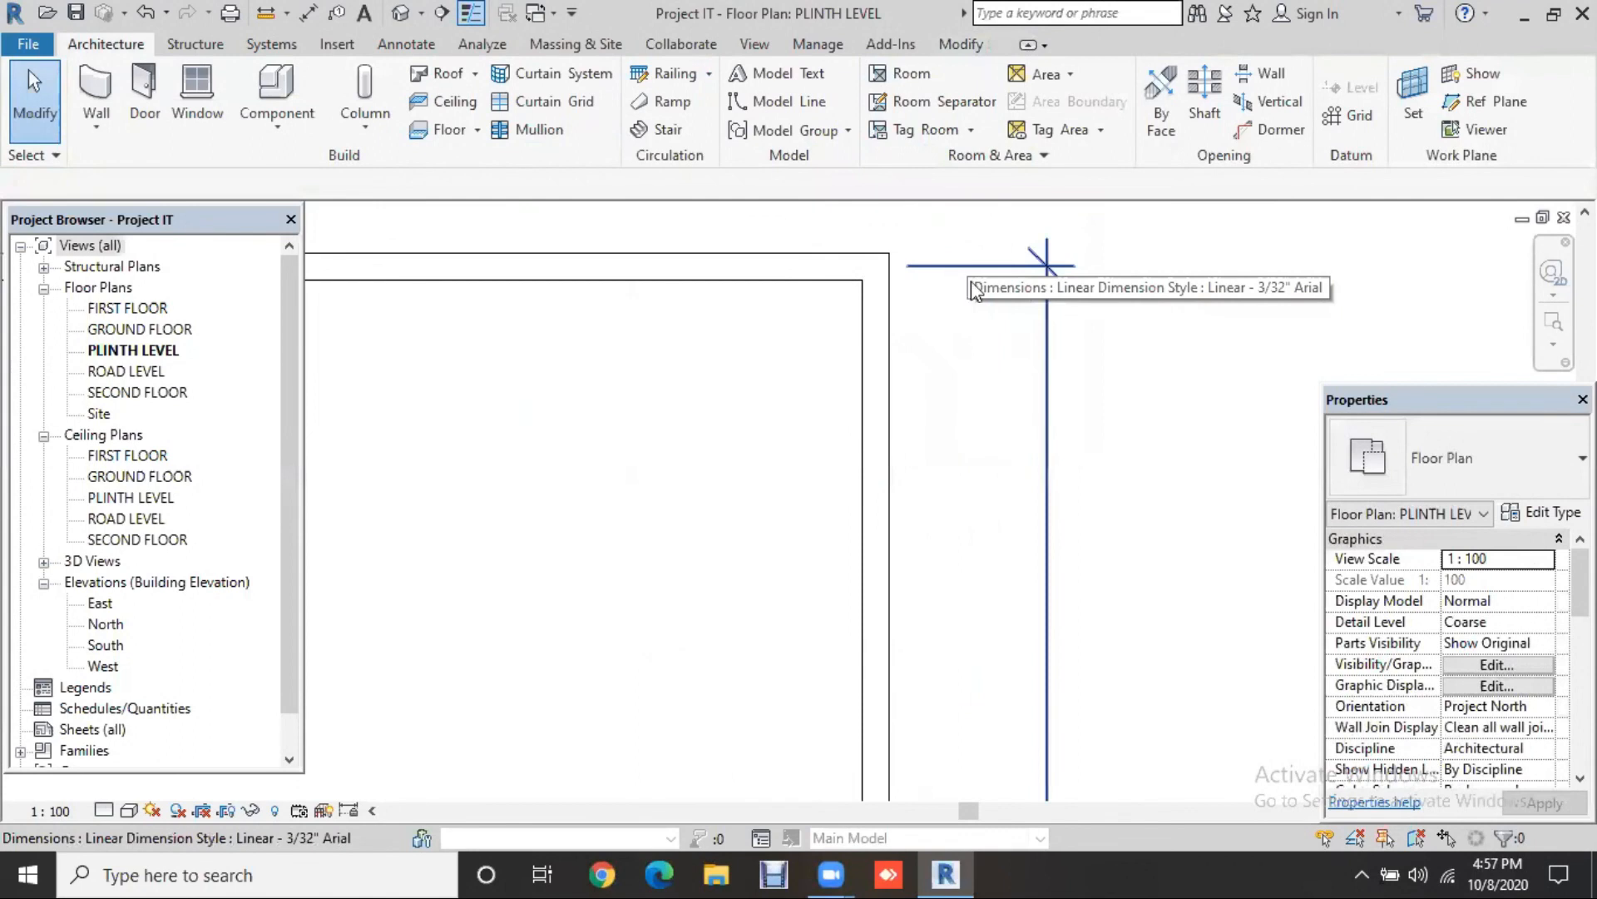
pyautogui.scroll(-5, 1125, 392)
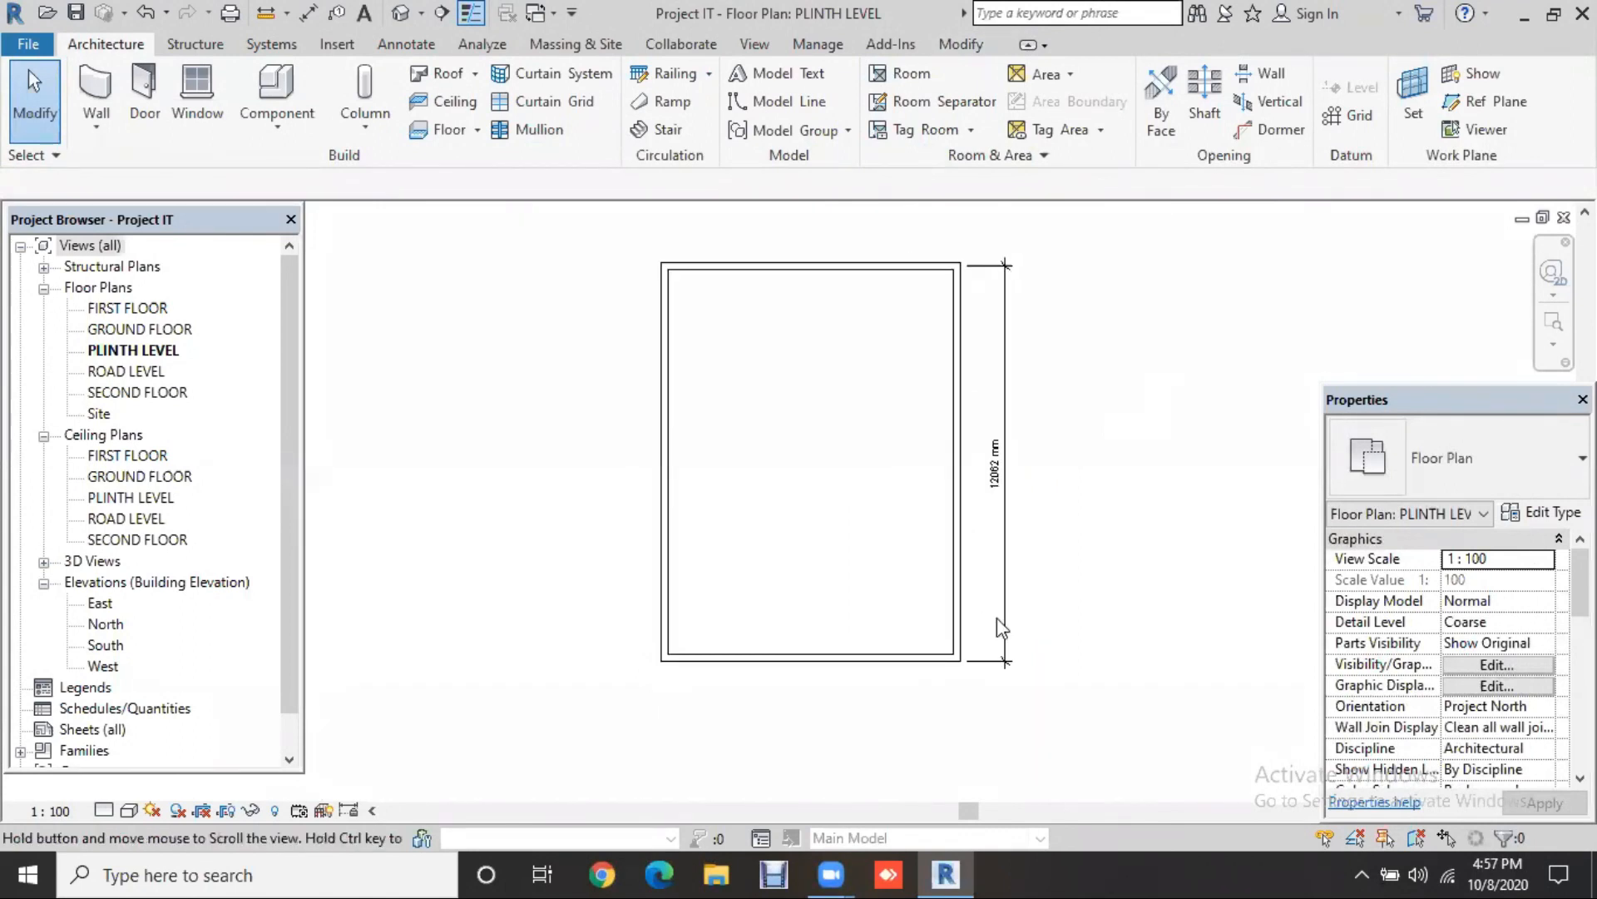
pyautogui.scroll(4, 966, 665)
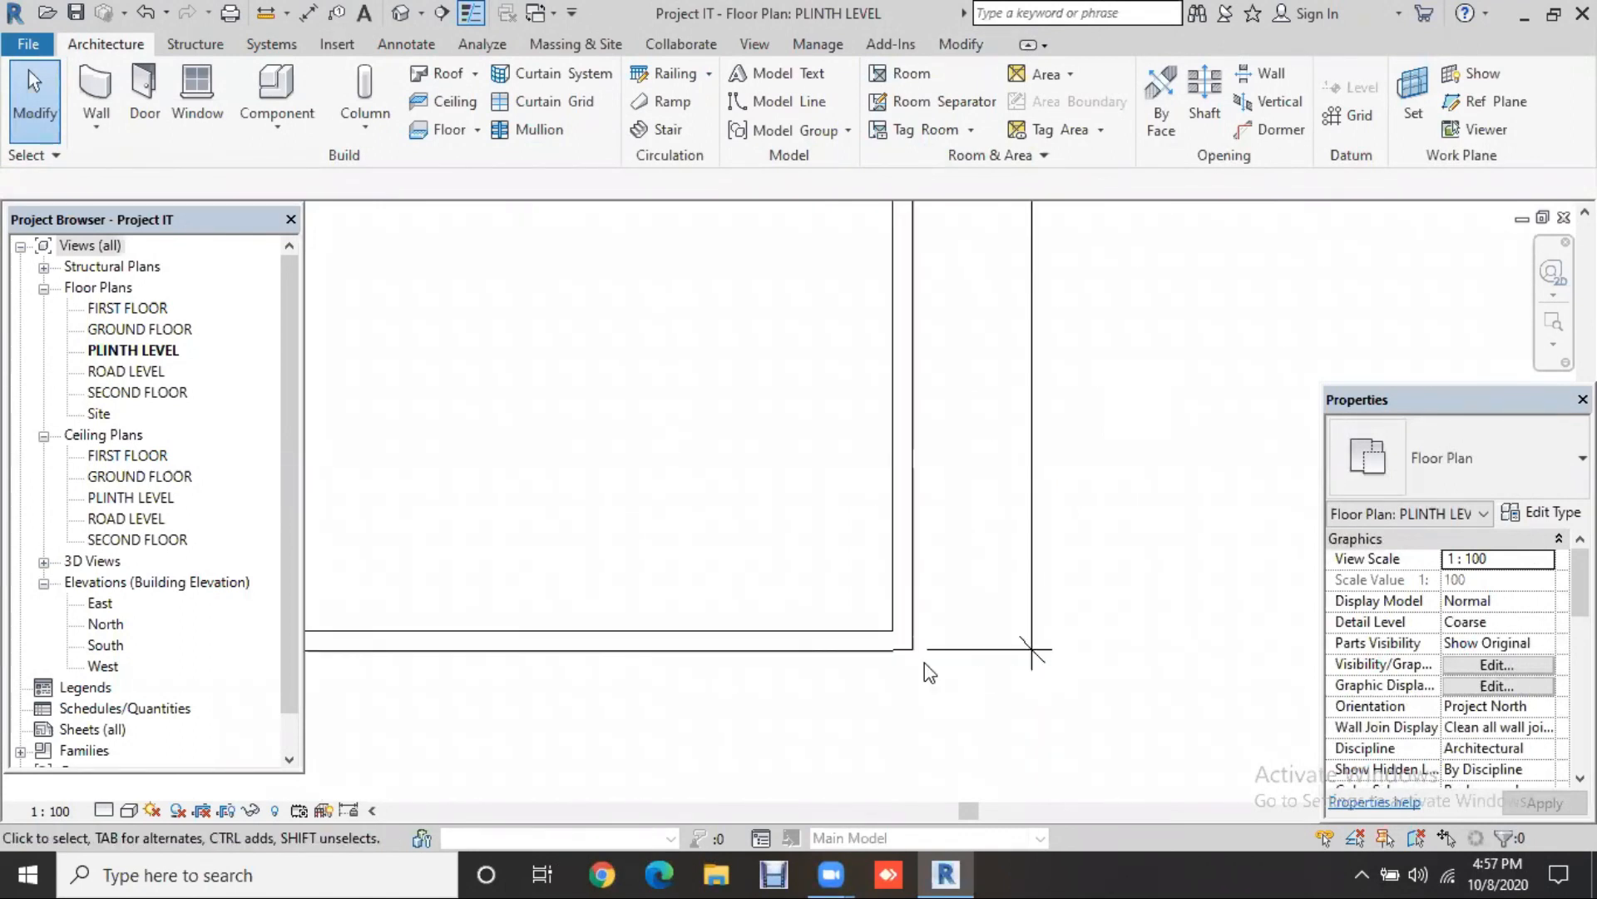
pyautogui.click(877, 632)
pyautogui.scroll(1, 853, 645)
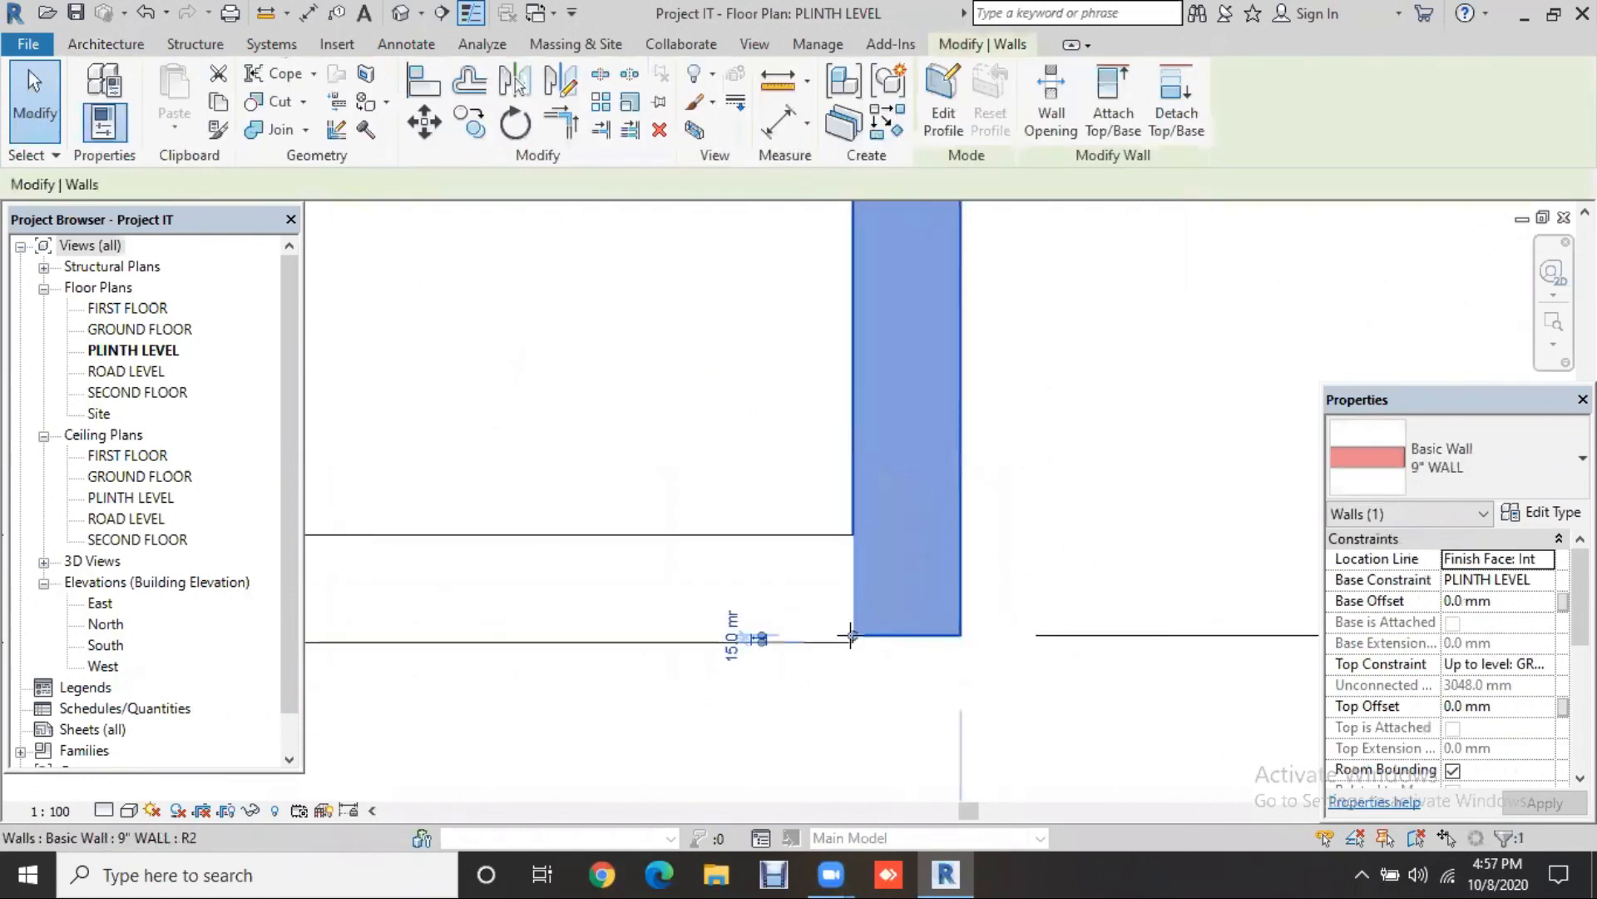
pyautogui.scroll(1, 848, 637)
pyautogui.moveTo(849, 634); pyautogui.dragTo(846, 640)
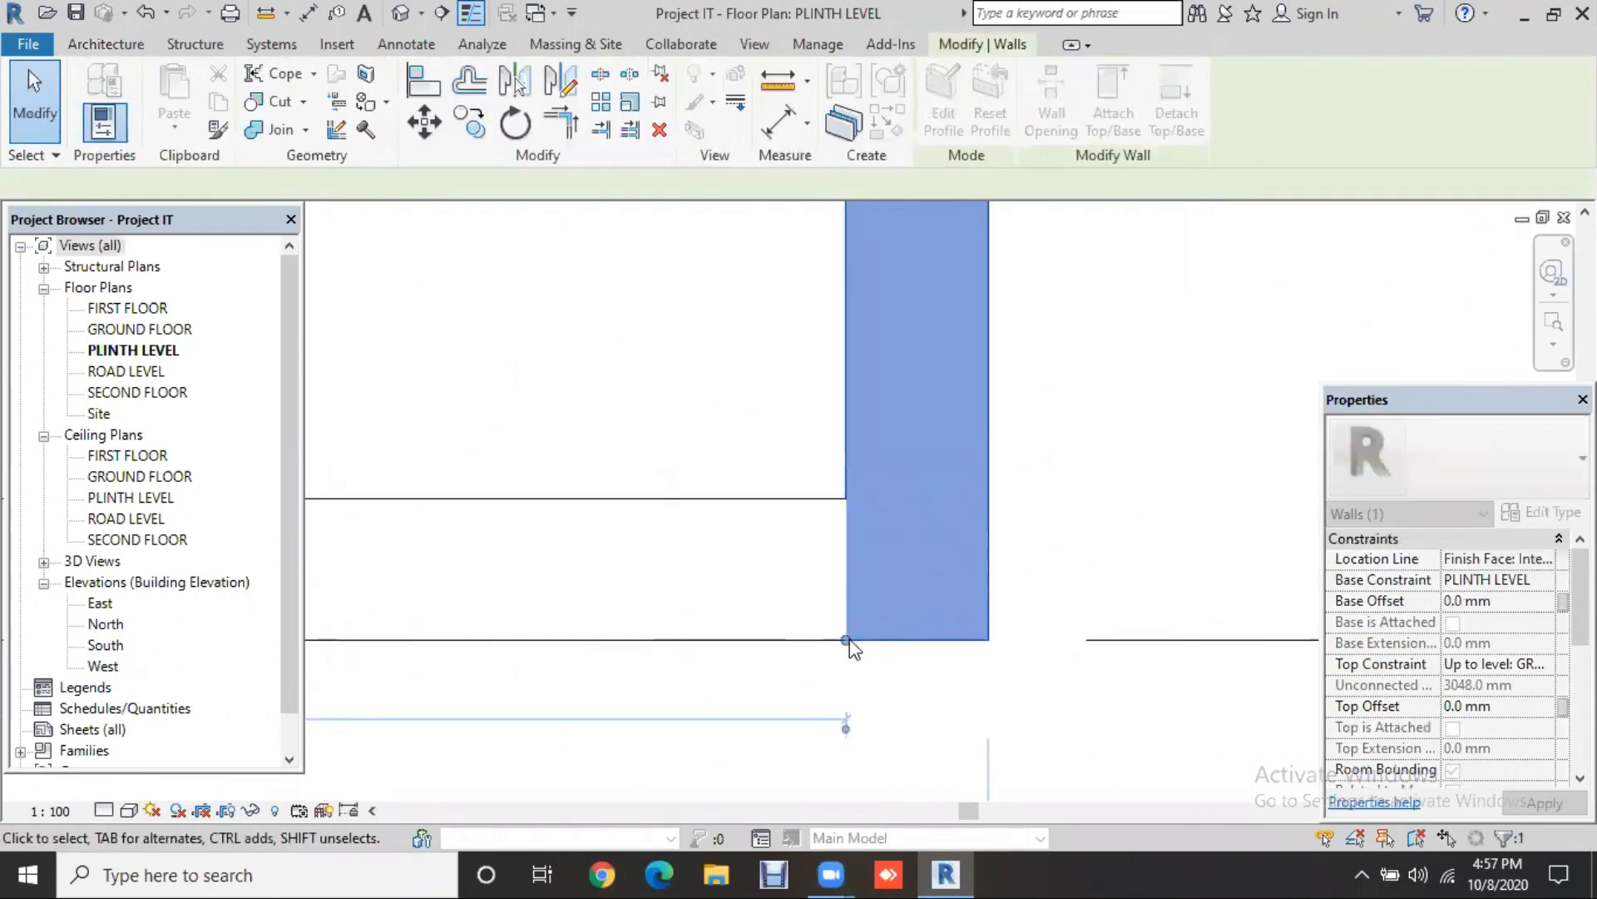
pyautogui.click(1016, 692)
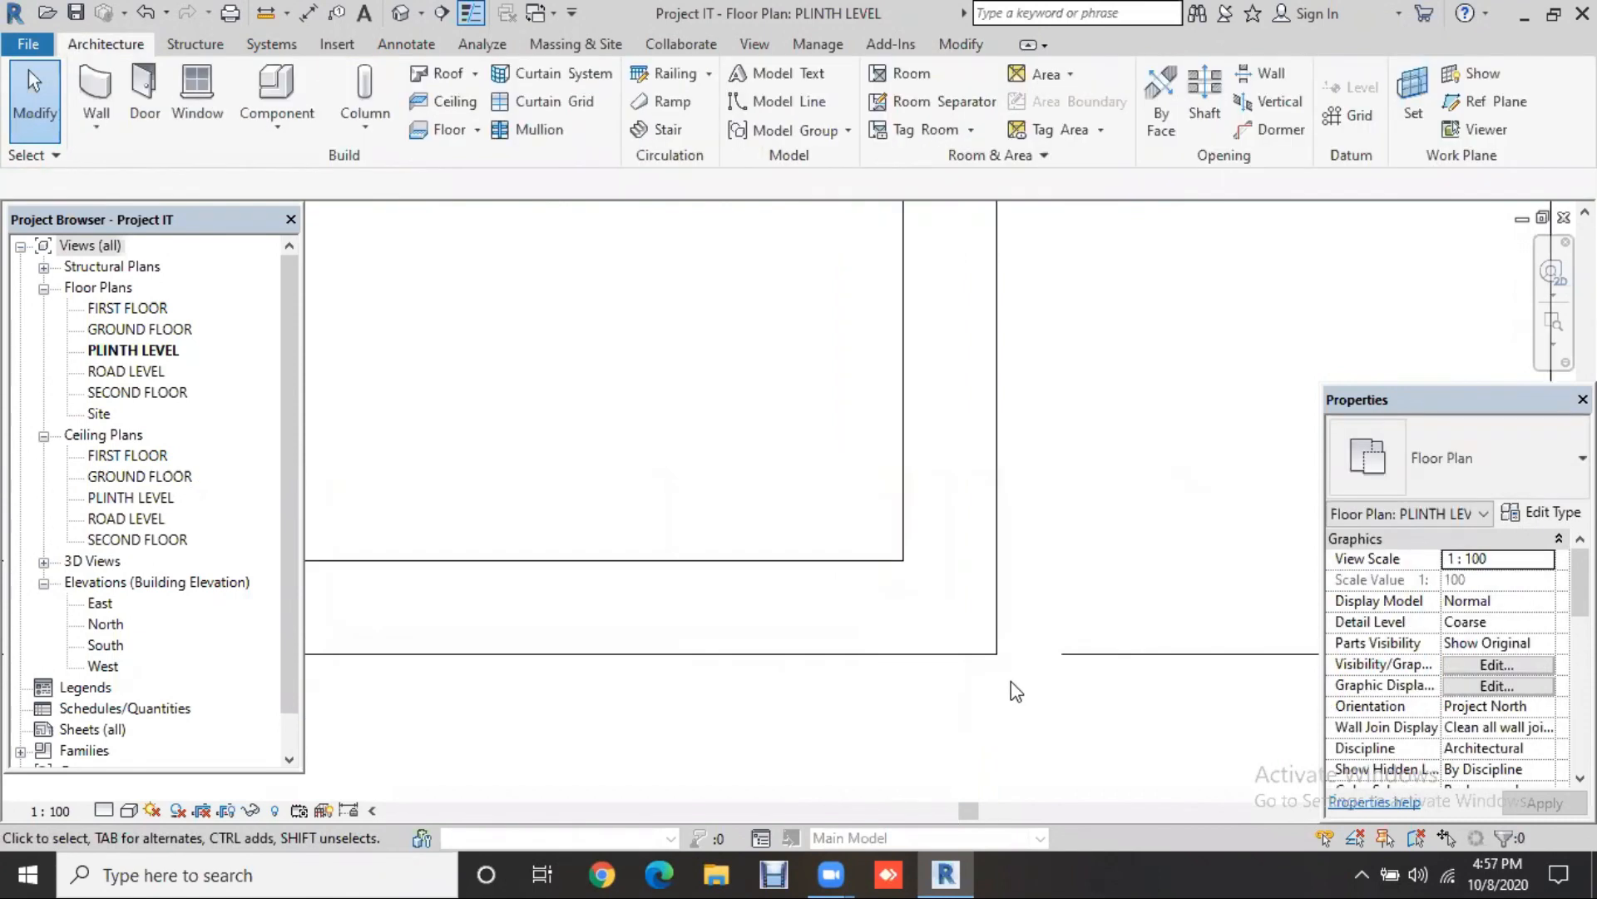
# Step: Delete the 12077 mm permanent dimension beside the right wall
pyautogui.scroll(-3, 1016, 688)
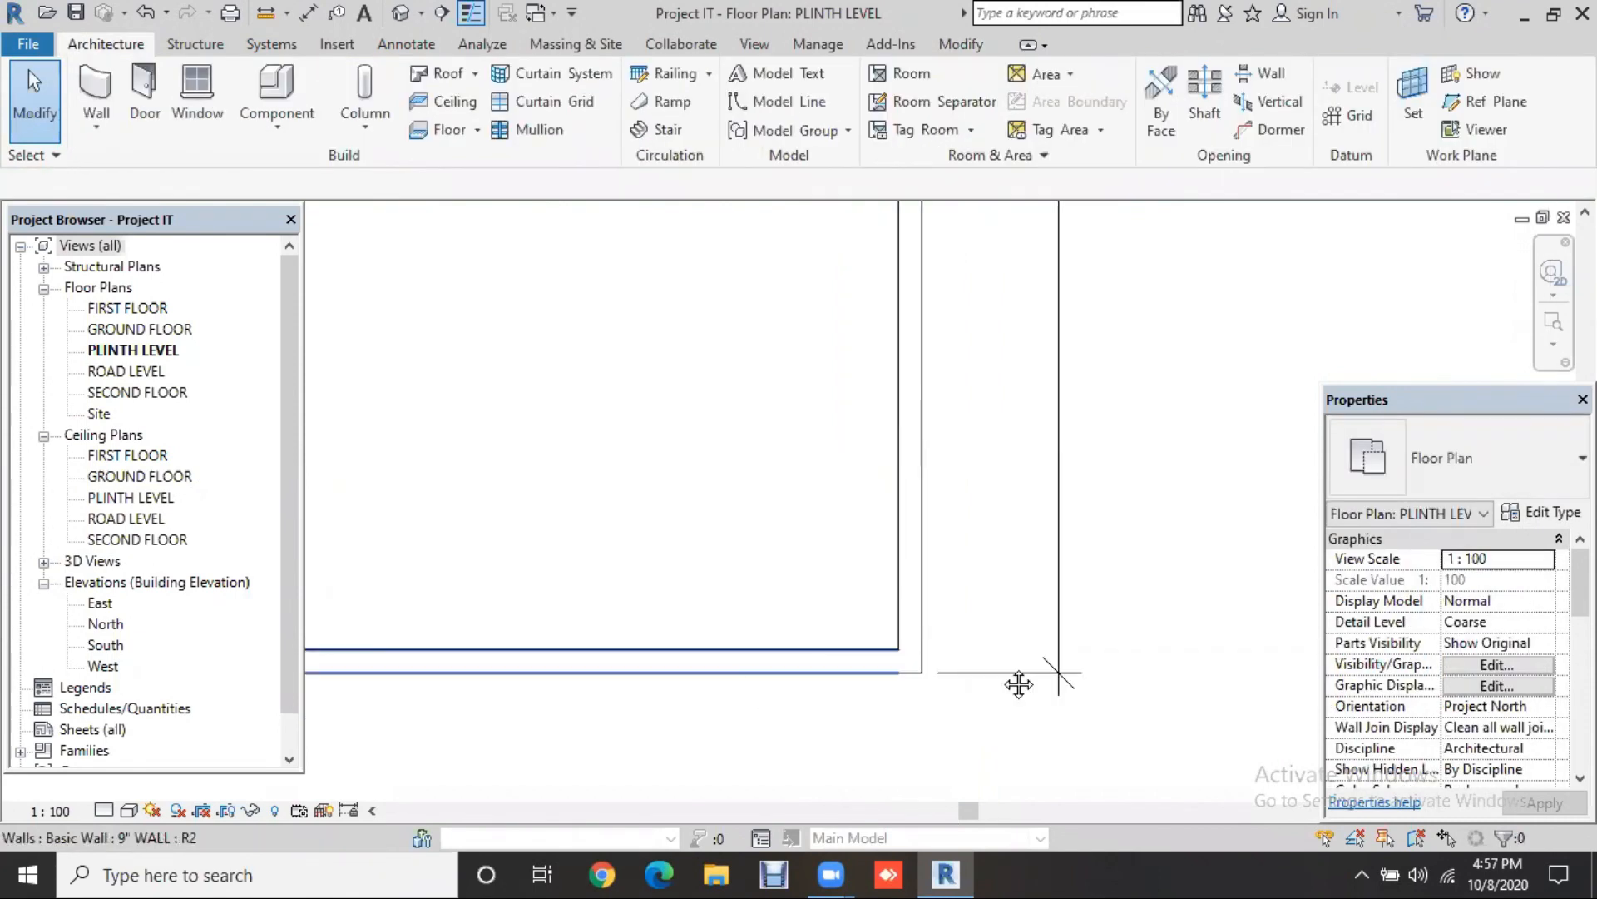
pyautogui.scroll(-3, 961, 566)
pyautogui.click(959, 562)
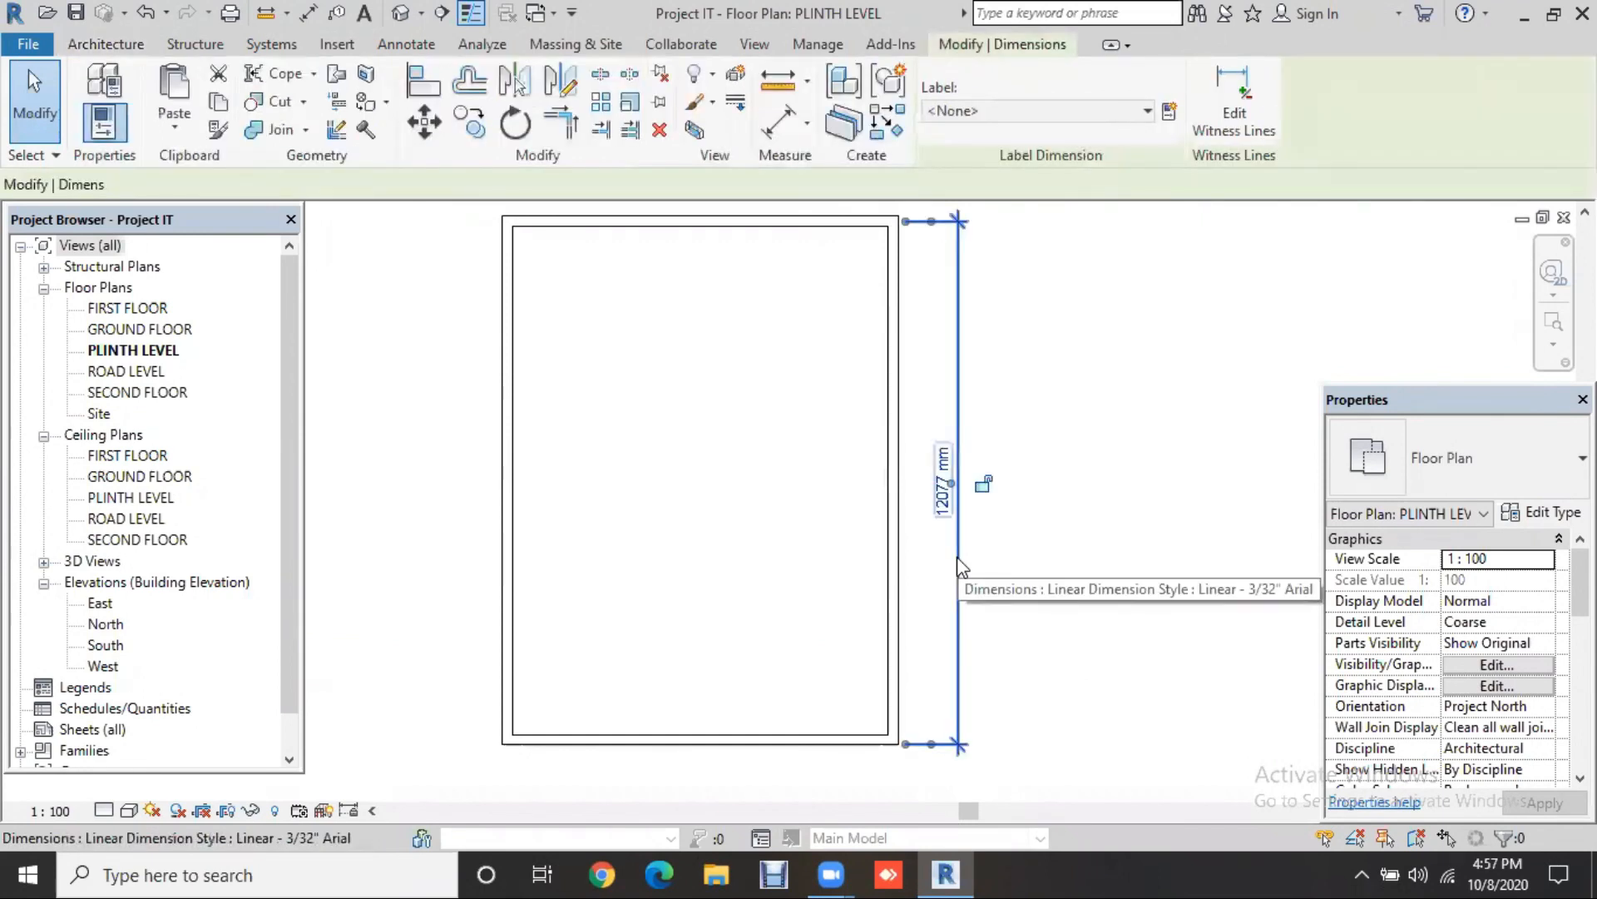
pyautogui.press('Delete')
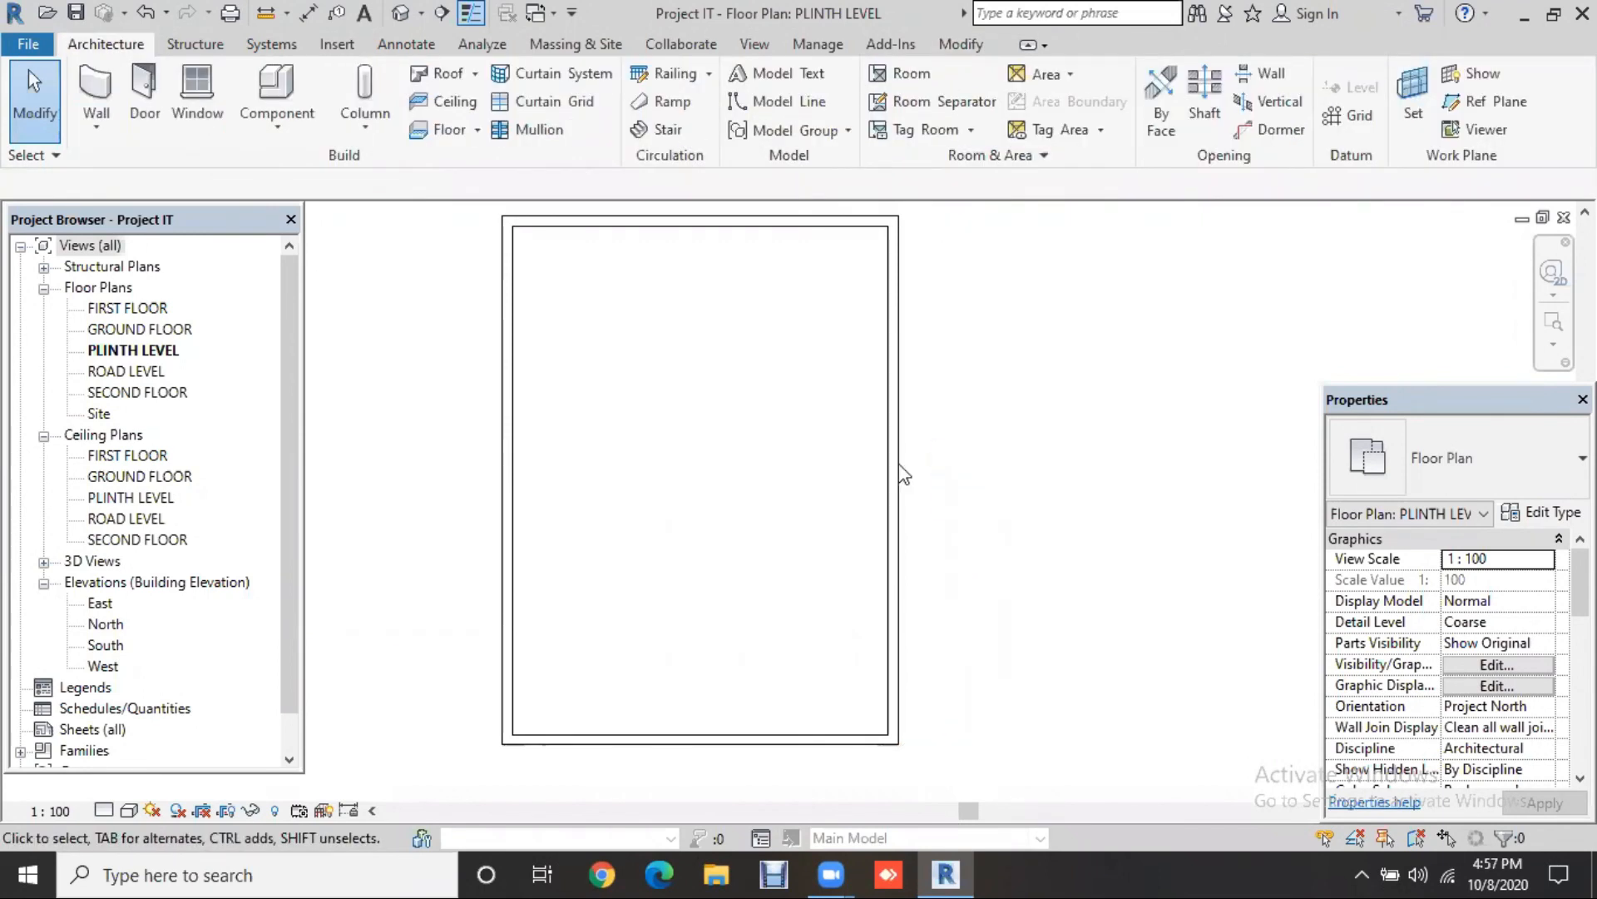
# Step: Select the right and bottom exterior walls to check their dimensions
pyautogui.moveTo(898, 462); pyautogui.dragTo(944, 494, button='middle')
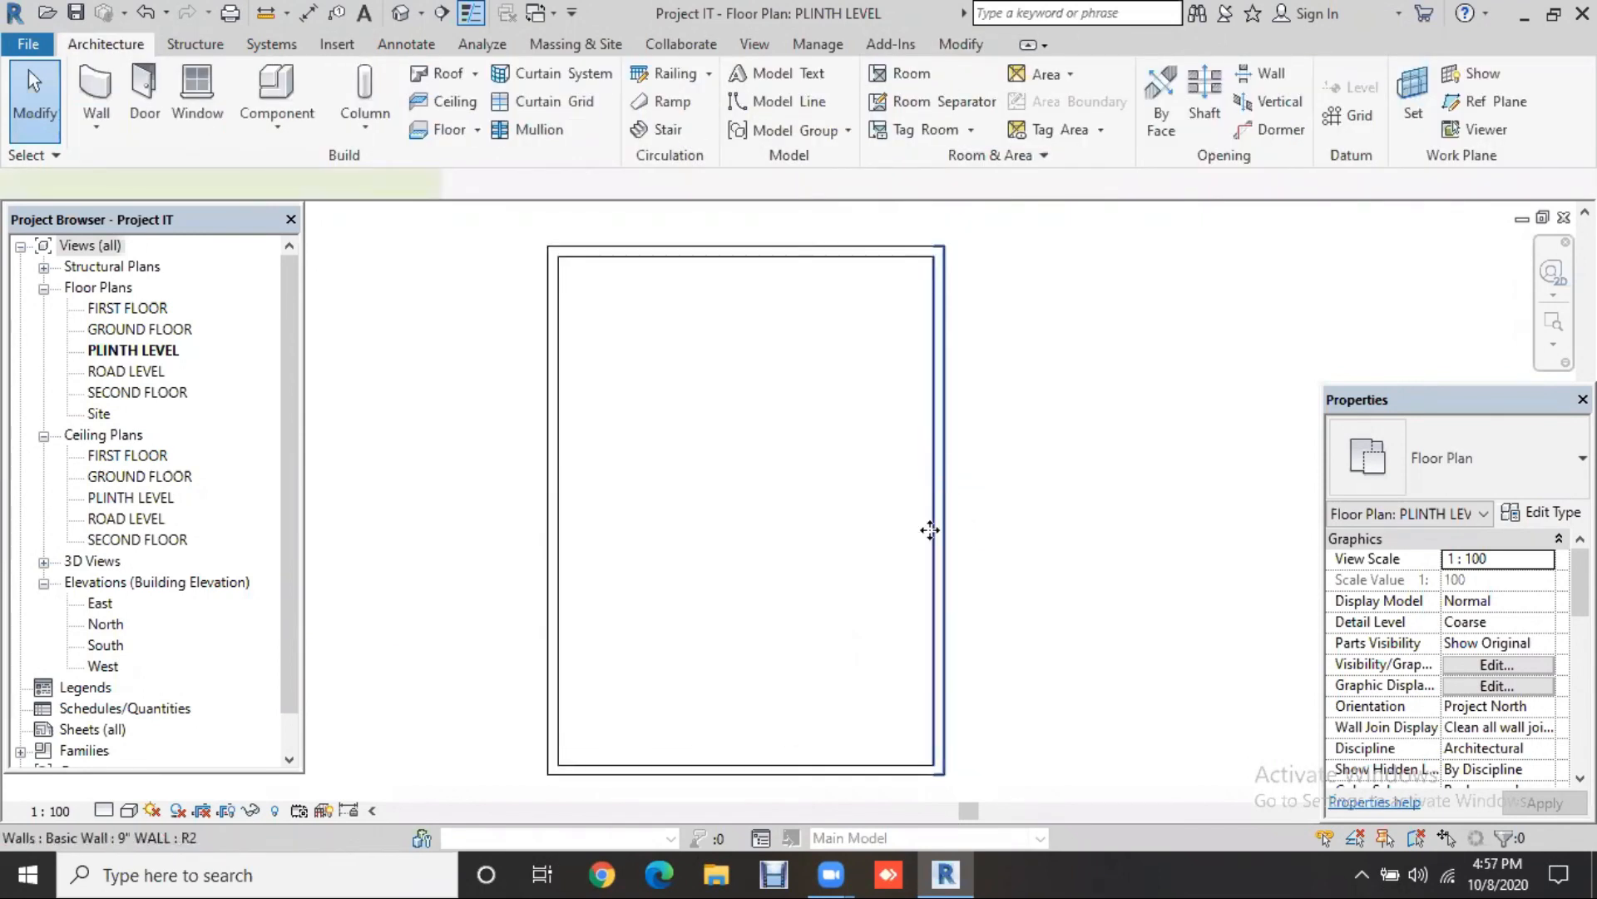
pyautogui.click(930, 530)
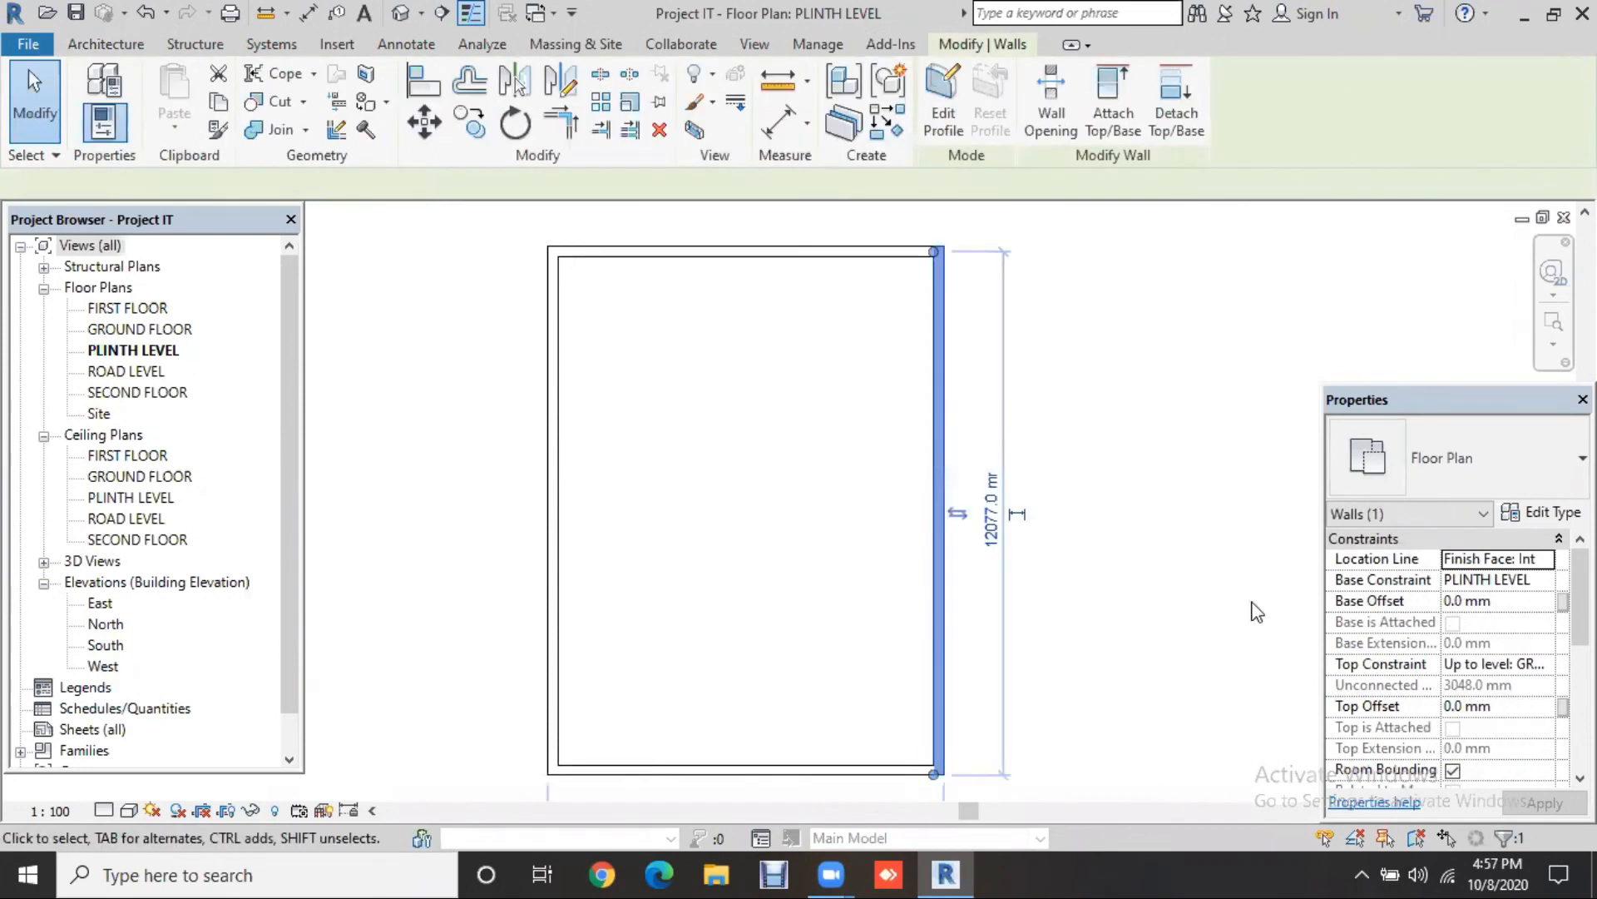
pyautogui.moveTo(823, 796); pyautogui.dragTo(964, 706, button='middle')
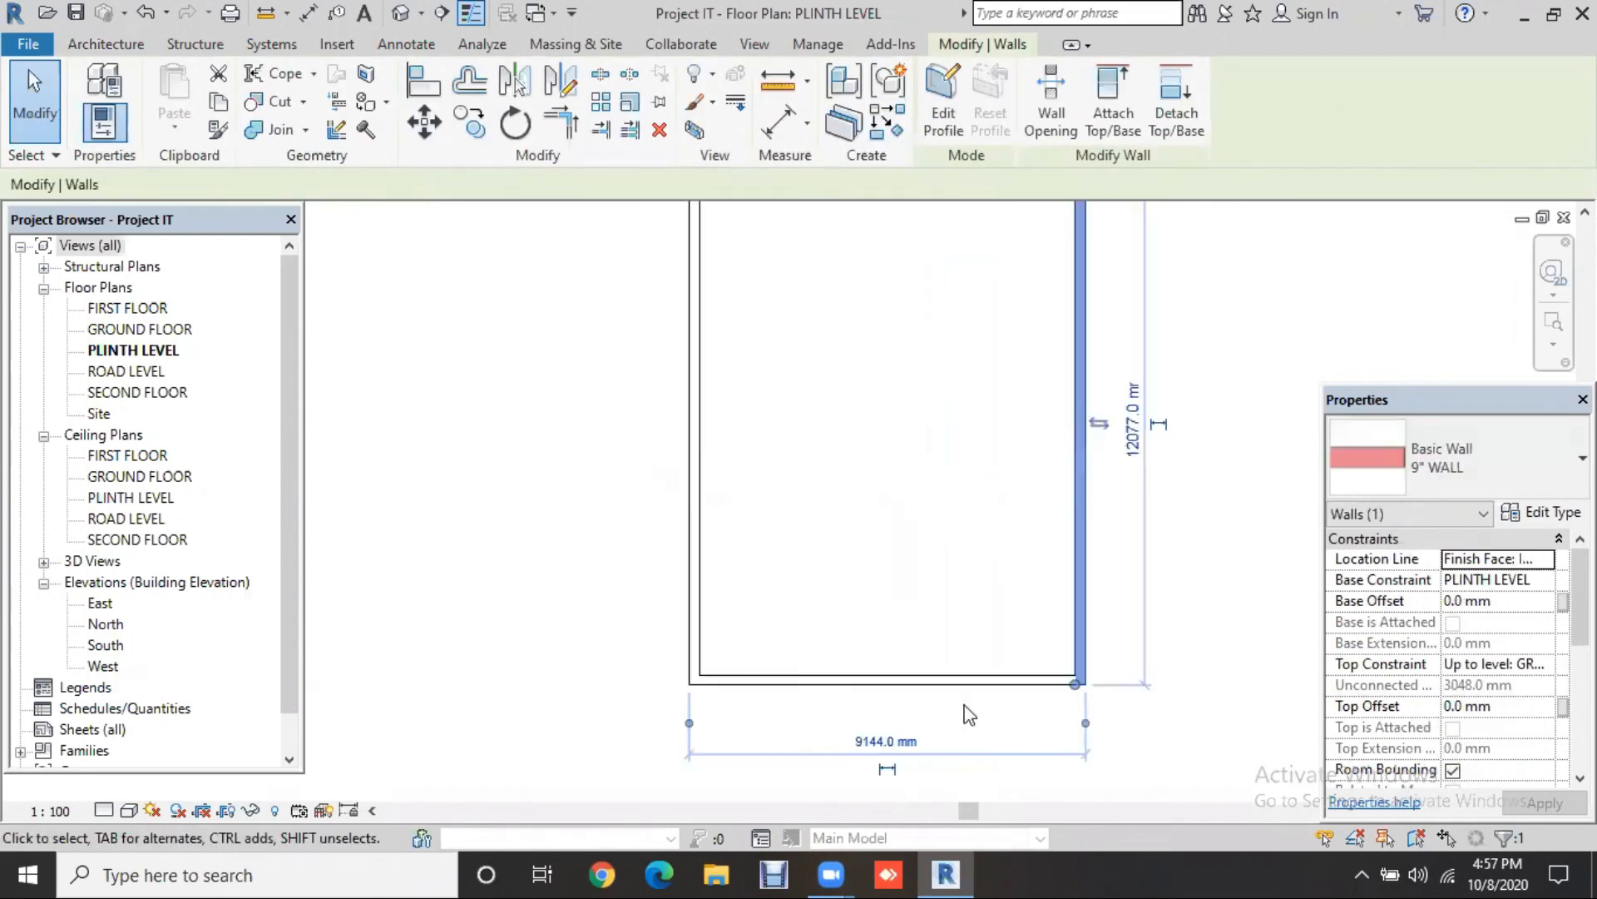
pyautogui.click(922, 681)
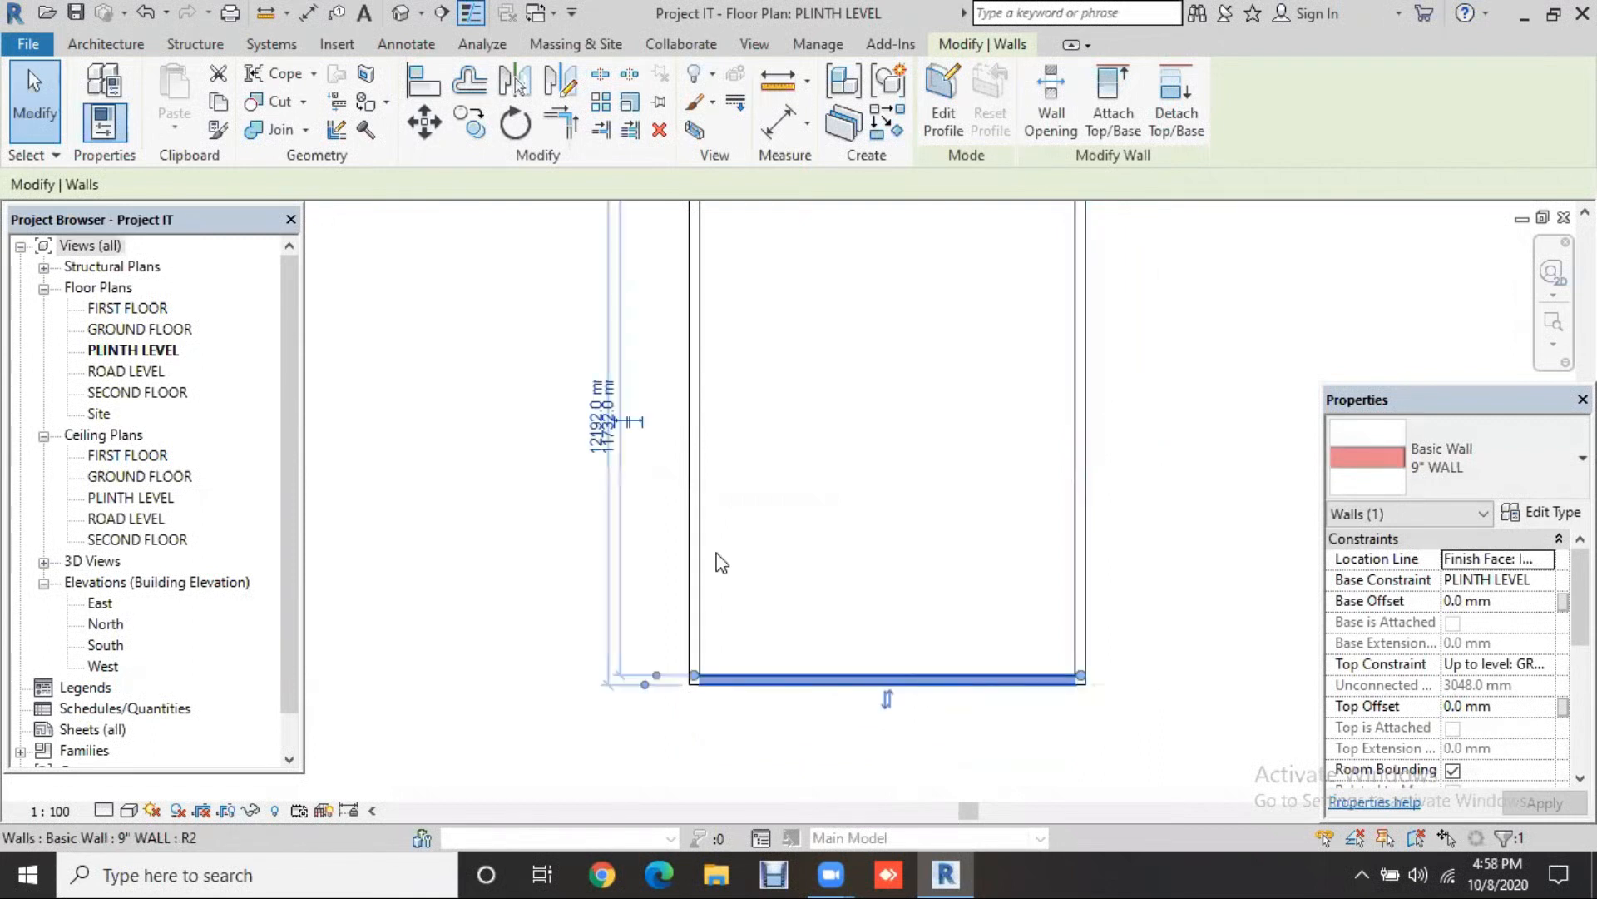
pyautogui.moveTo(891, 646); pyautogui.dragTo(898, 647, button='middle')
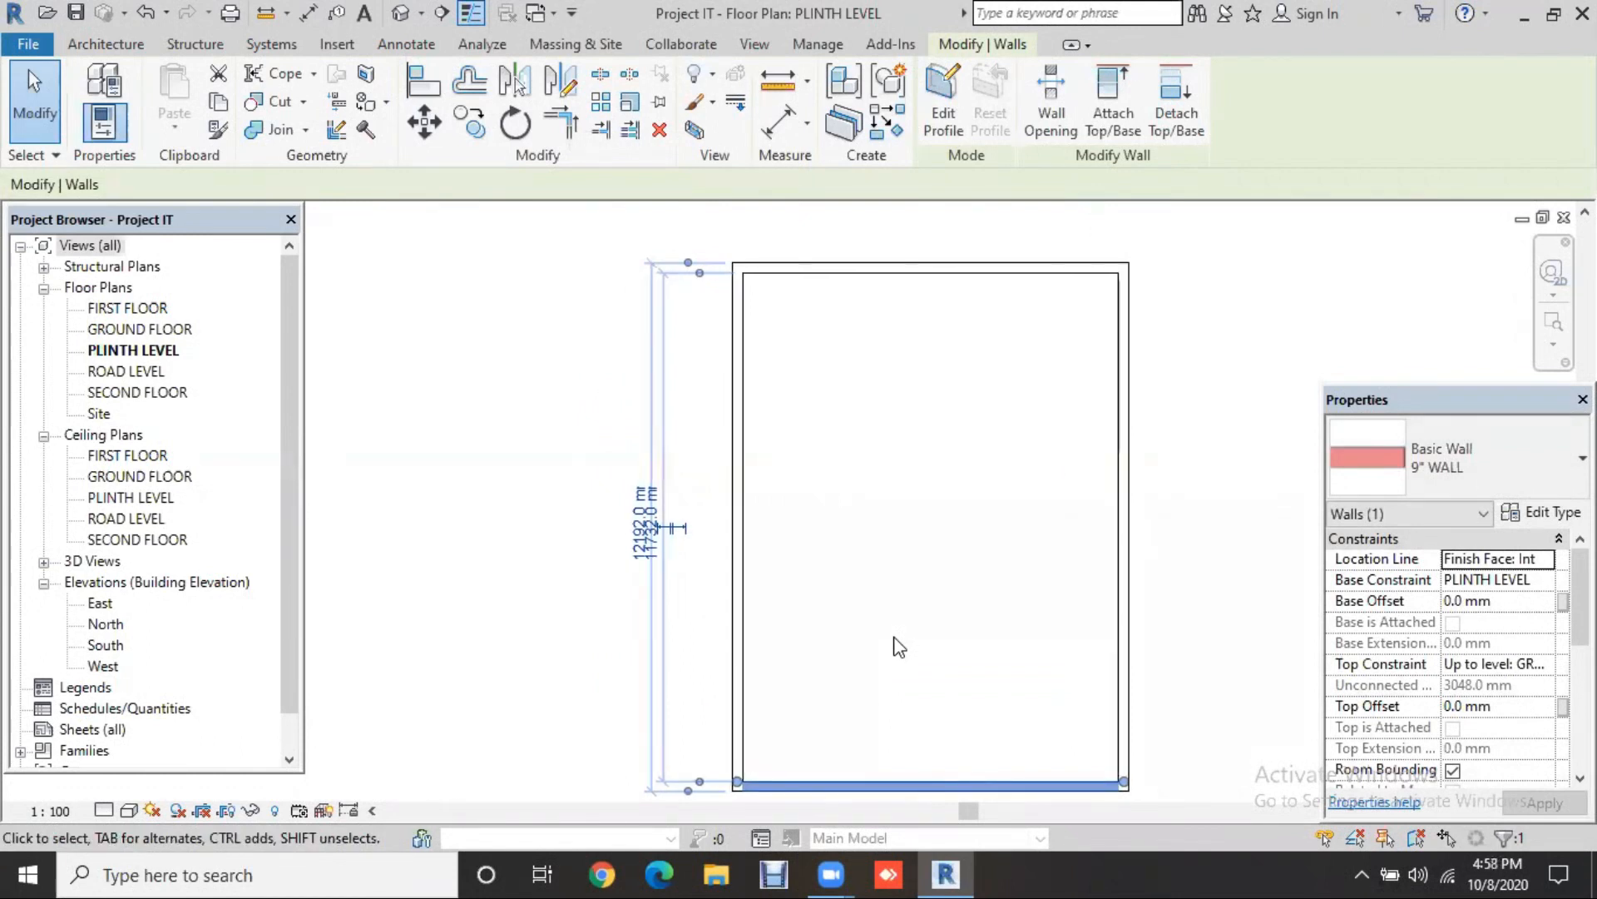
pyautogui.click(925, 633)
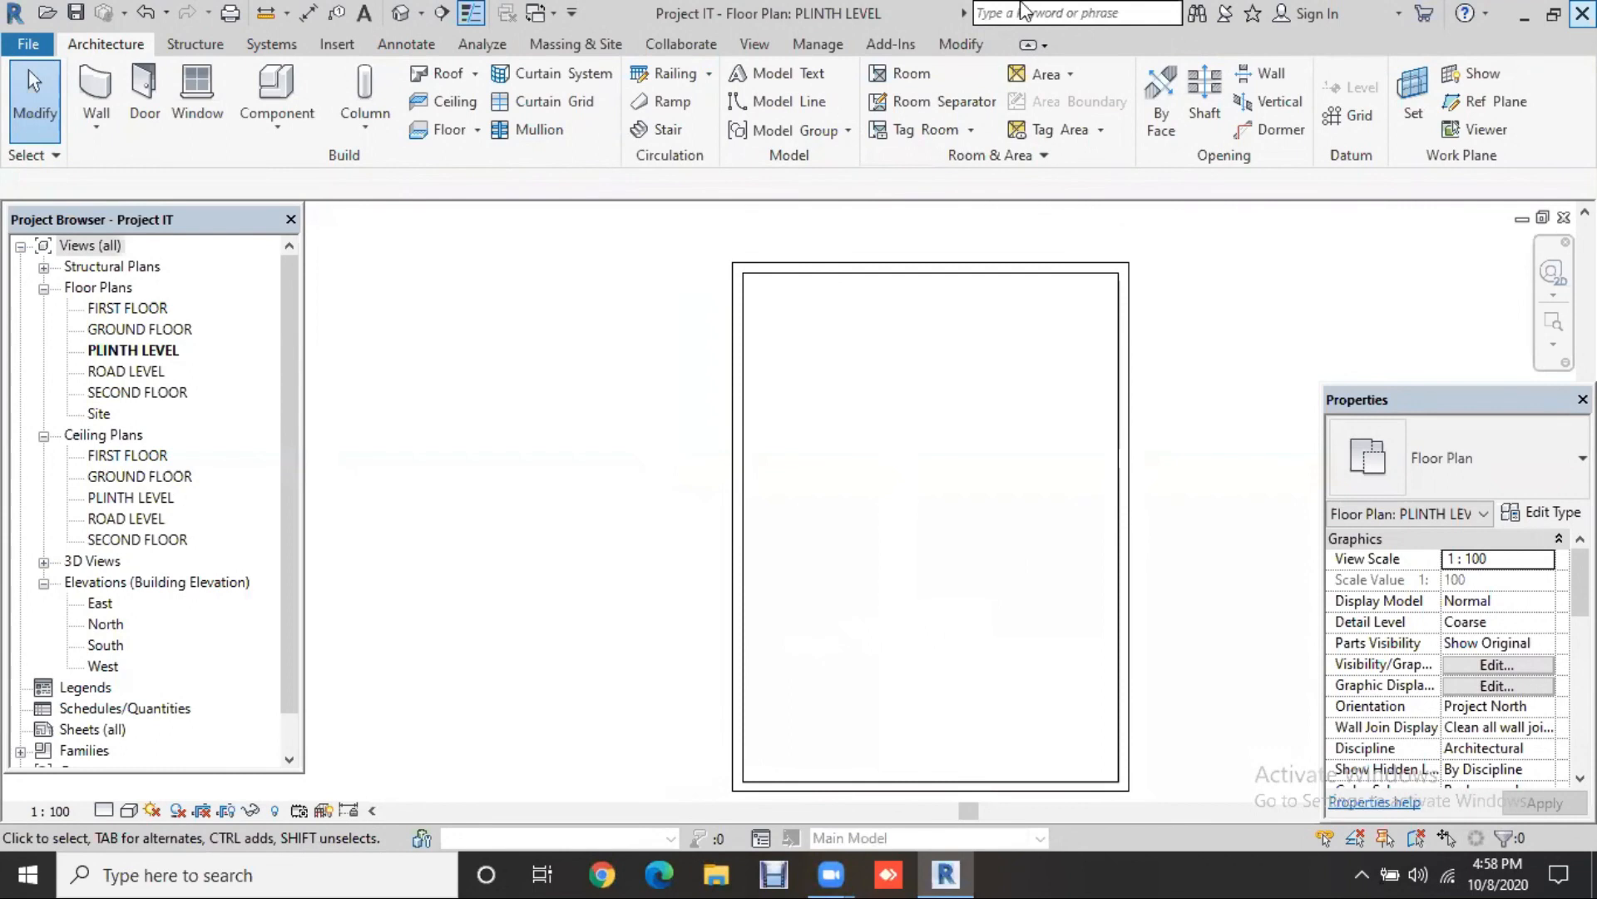
# Step: Draw a horizontal 115 MM WALL partition across the plan to the right exterior wall
pyautogui.click(91, 81)
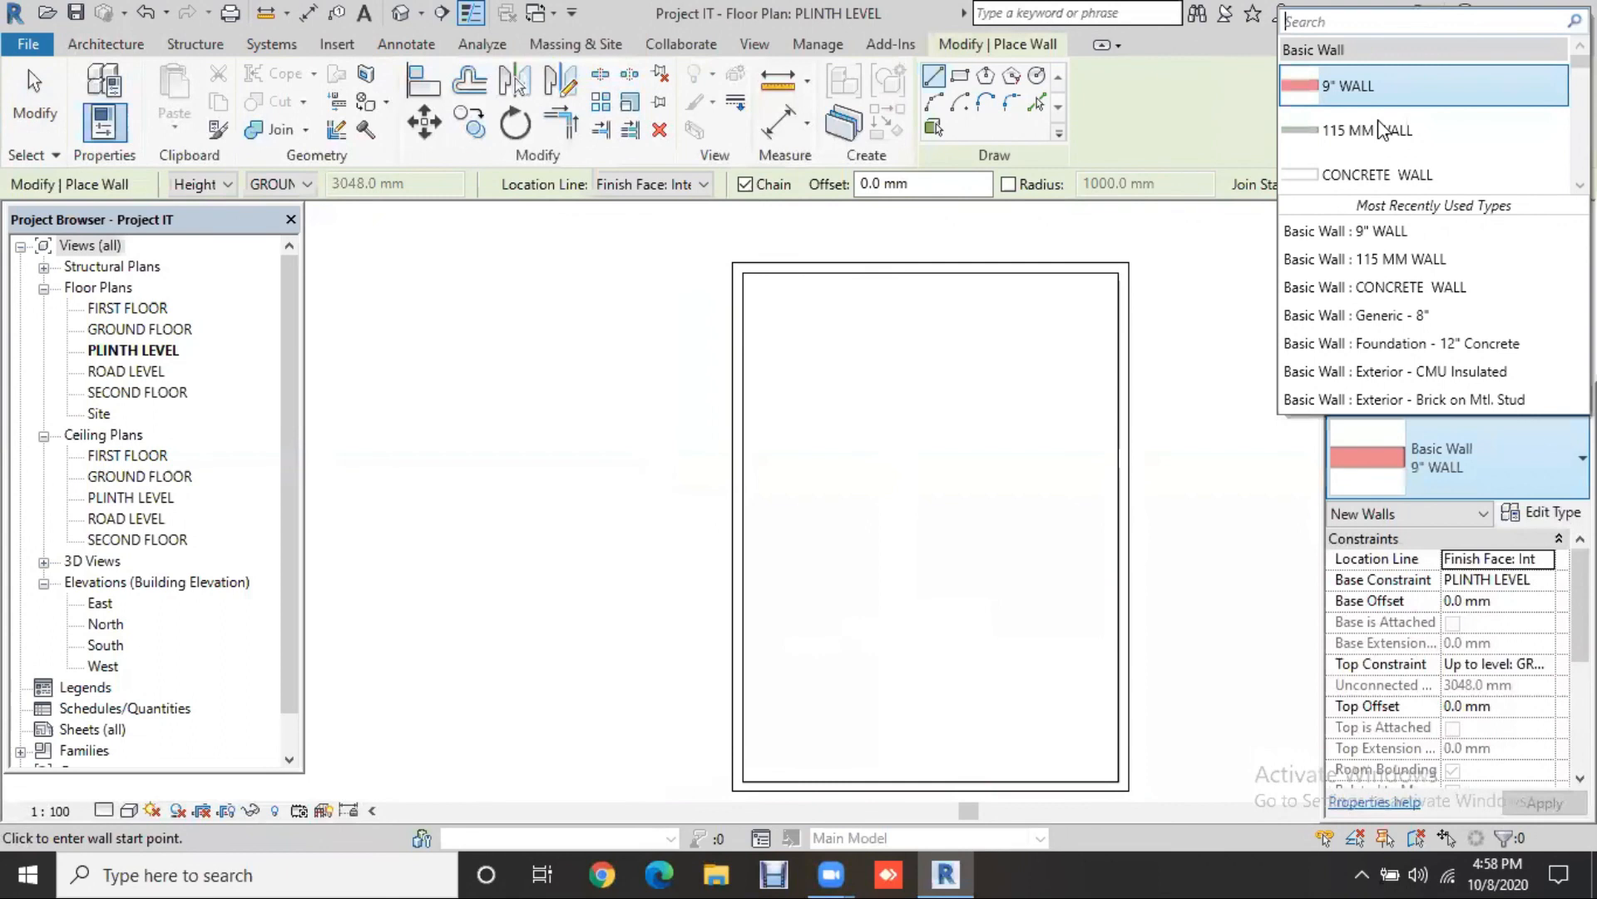
pyautogui.click(1378, 125)
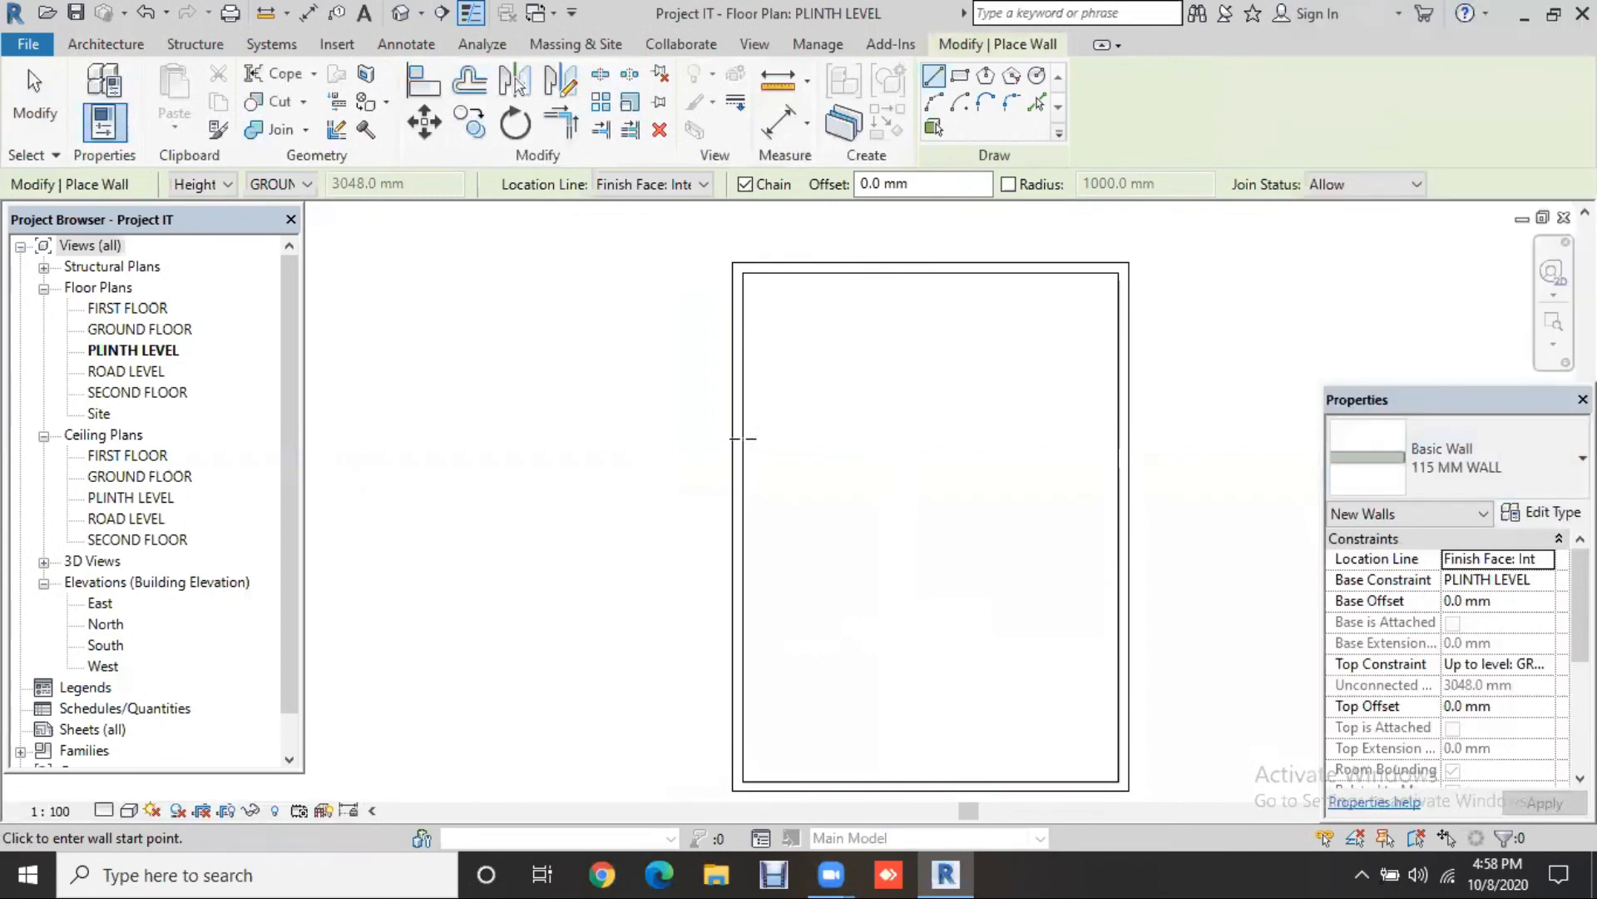
pyautogui.click(737, 435)
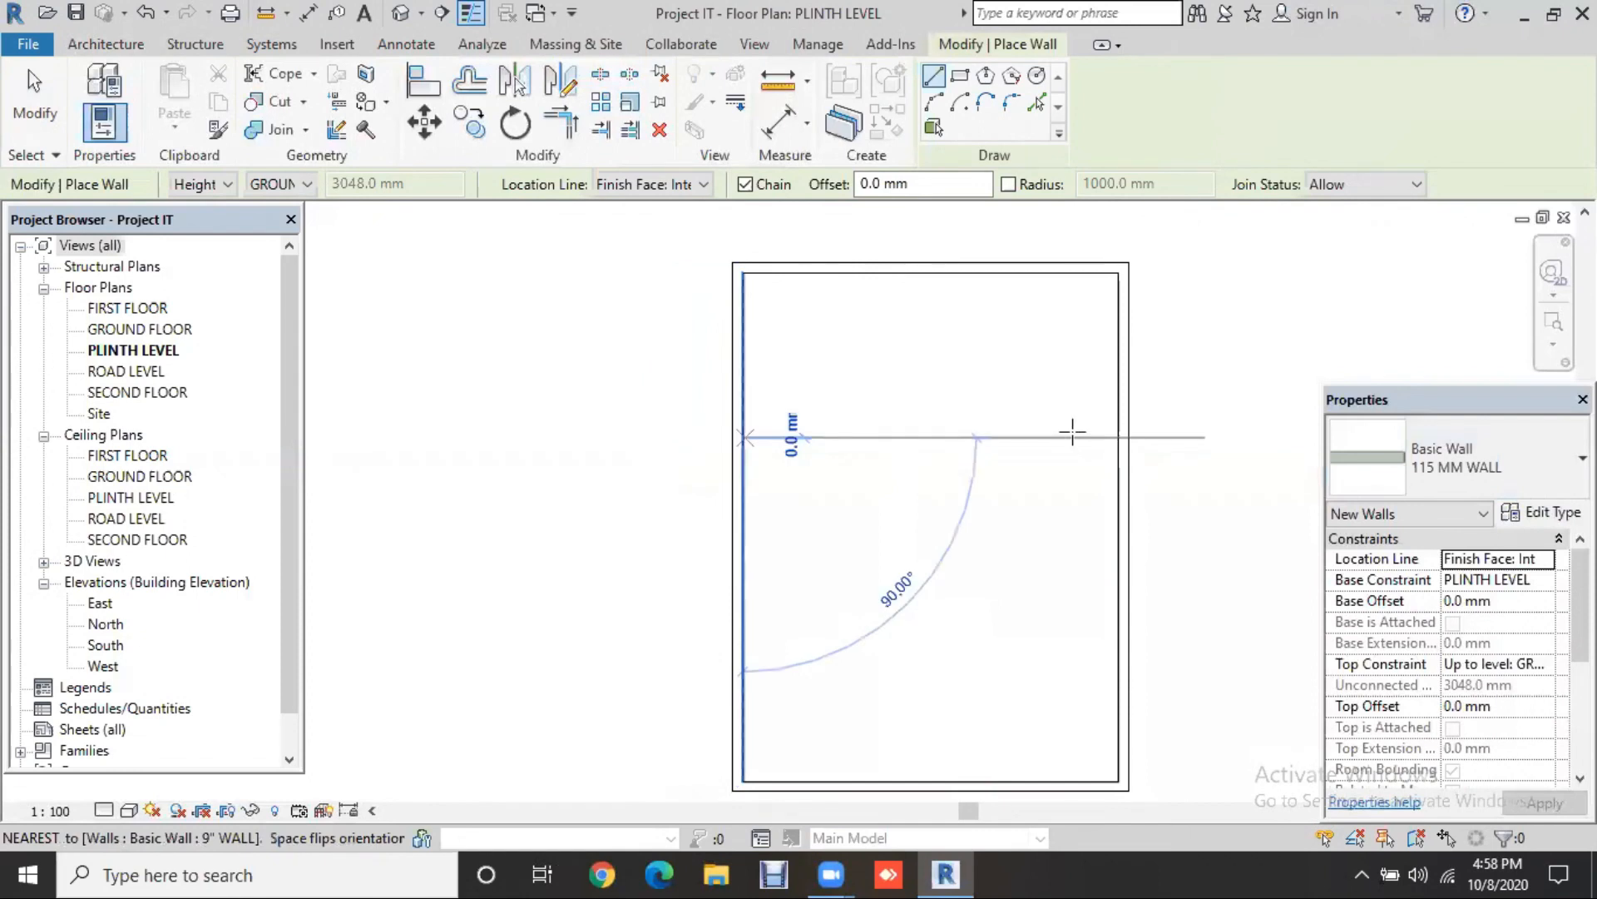
pyautogui.click(1117, 435)
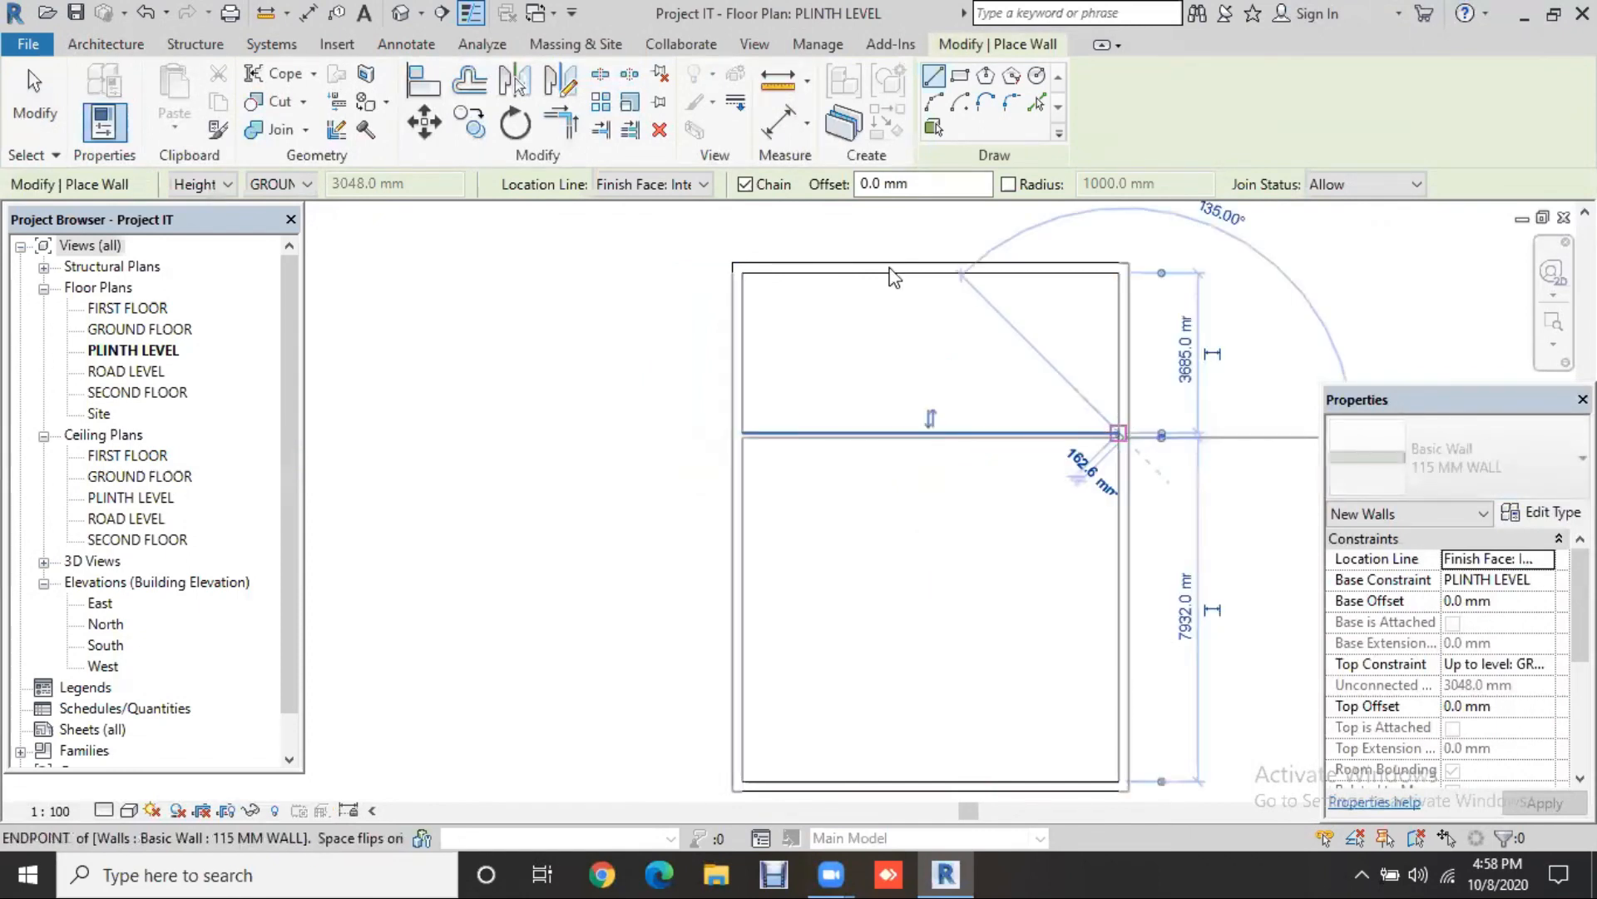
pyautogui.press('Escape')
pyautogui.press('Escape')
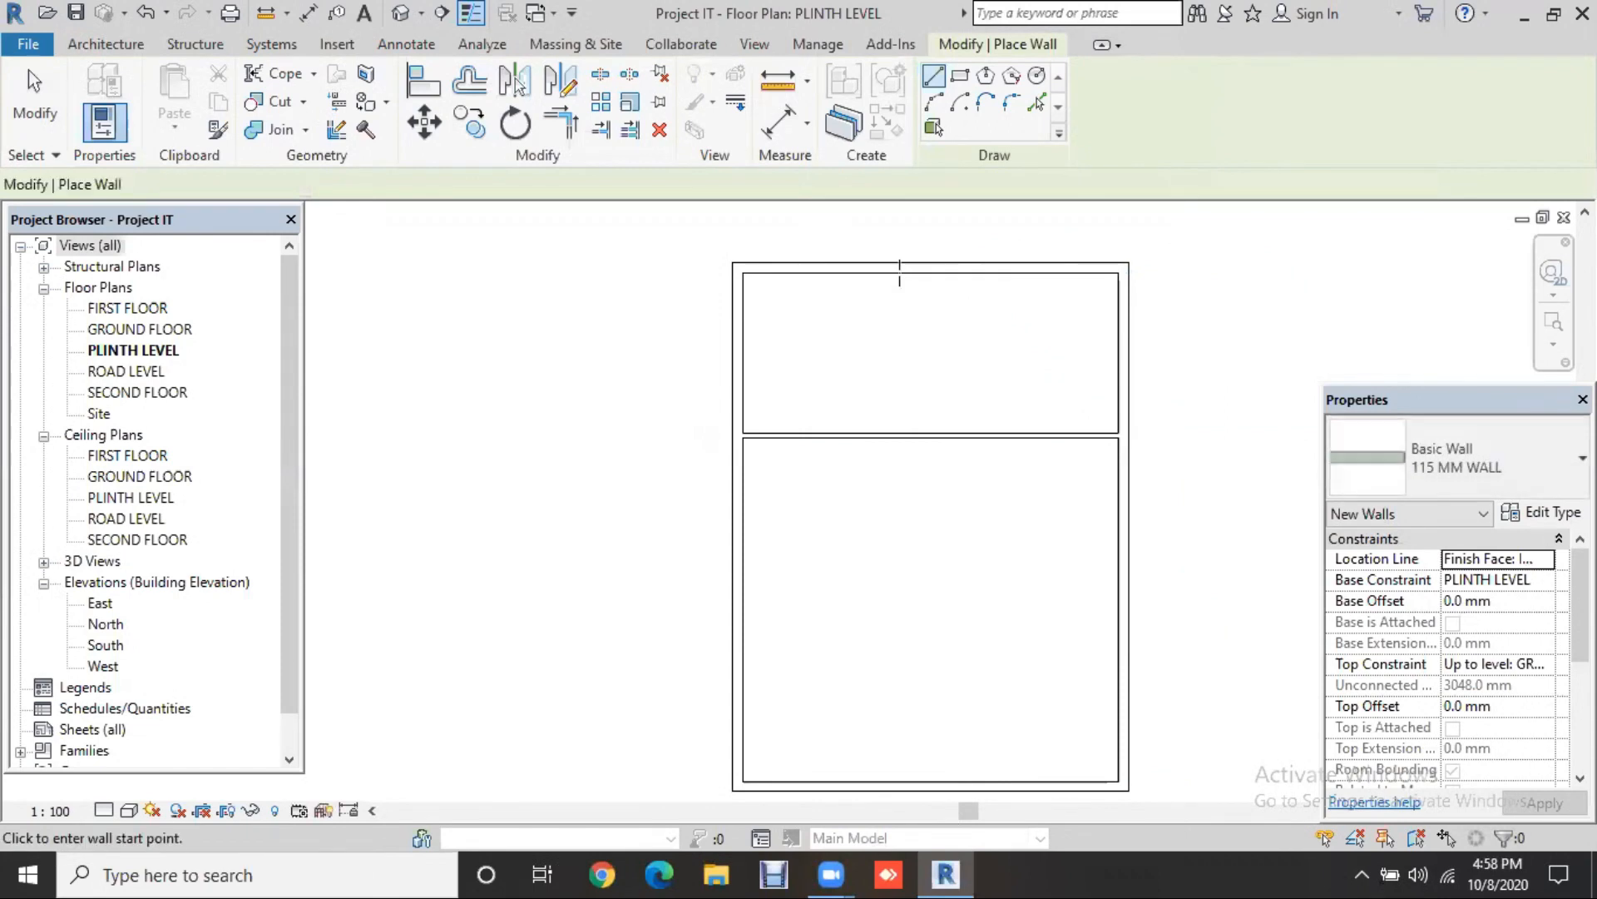
# Step: Draw two vertical 115 mm partitions from the top wall down to the horizontal one
pyautogui.click(899, 274)
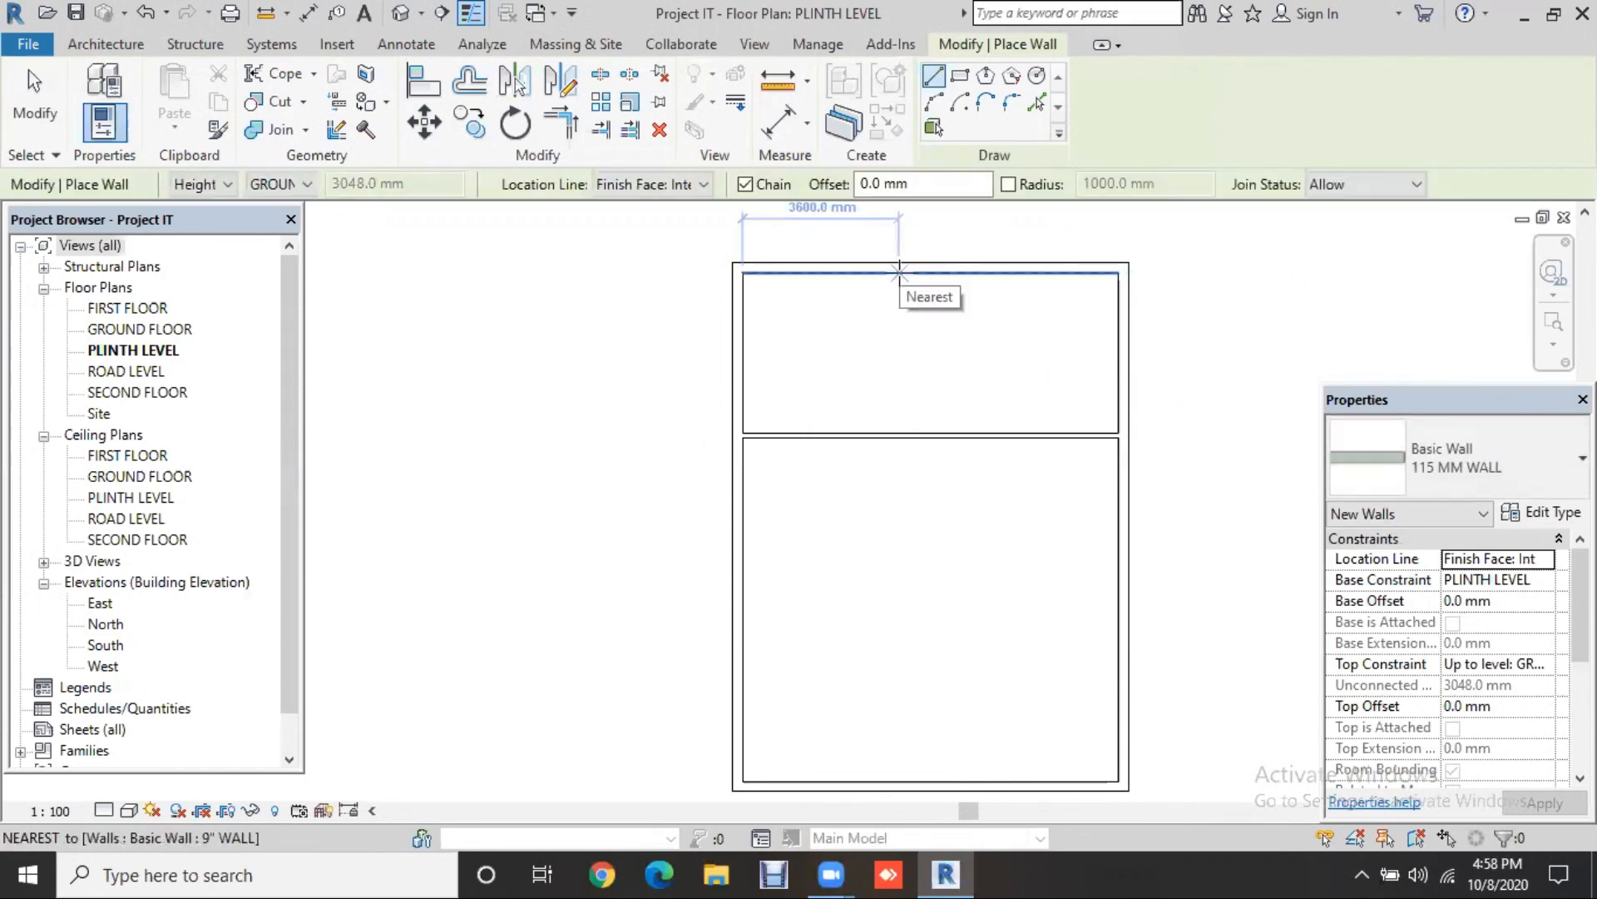
pyautogui.click(893, 429)
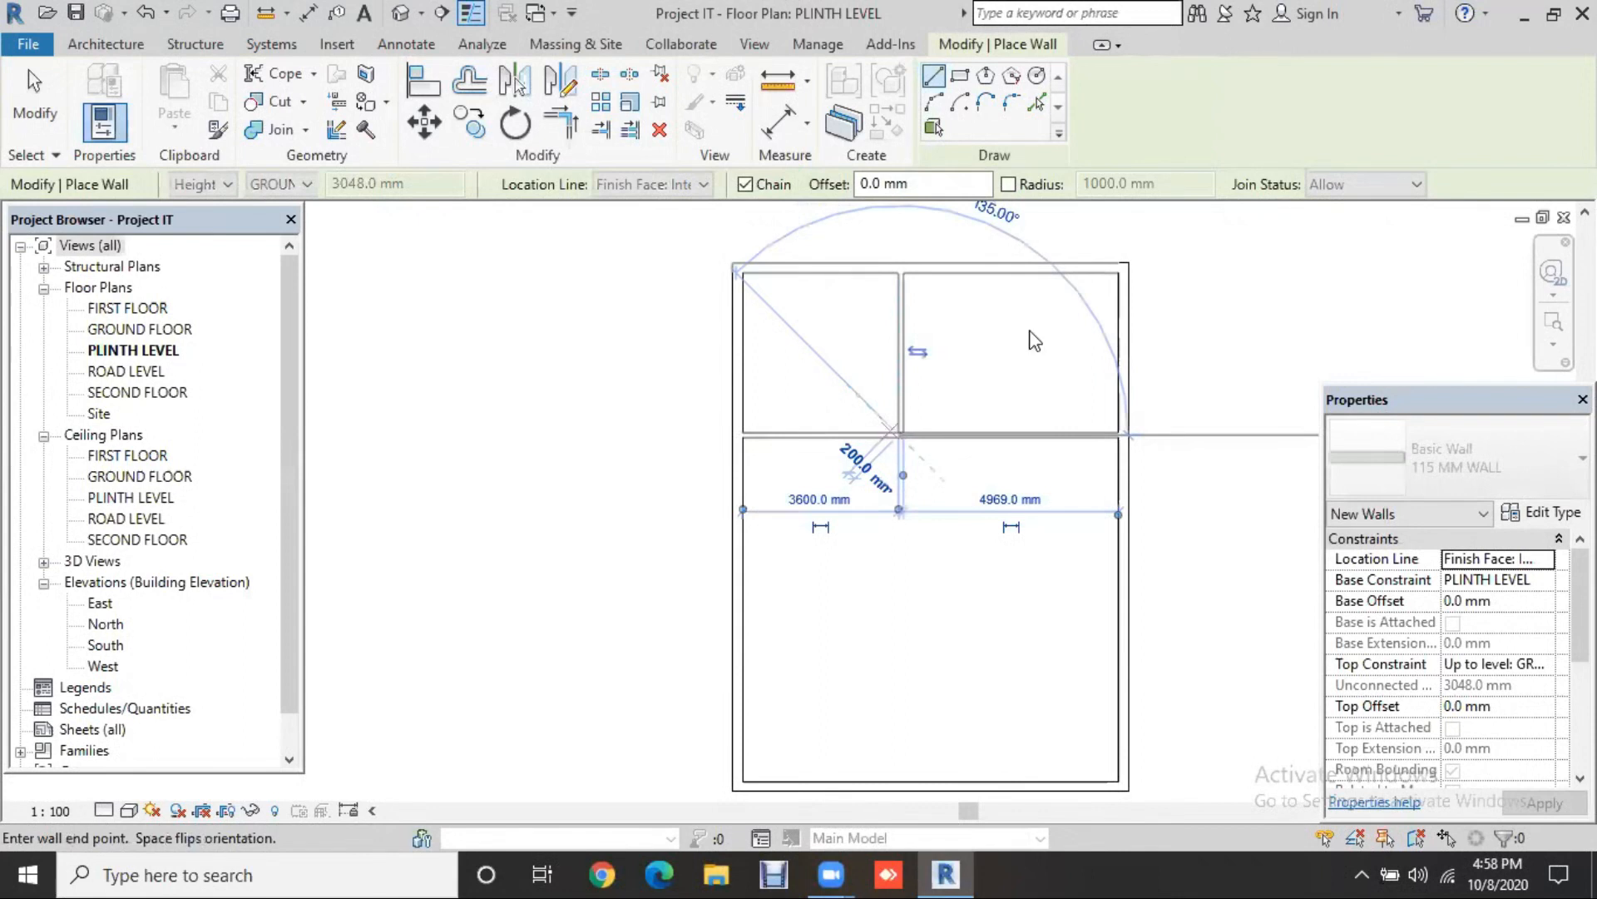
pyautogui.press('Escape')
pyautogui.press('Escape')
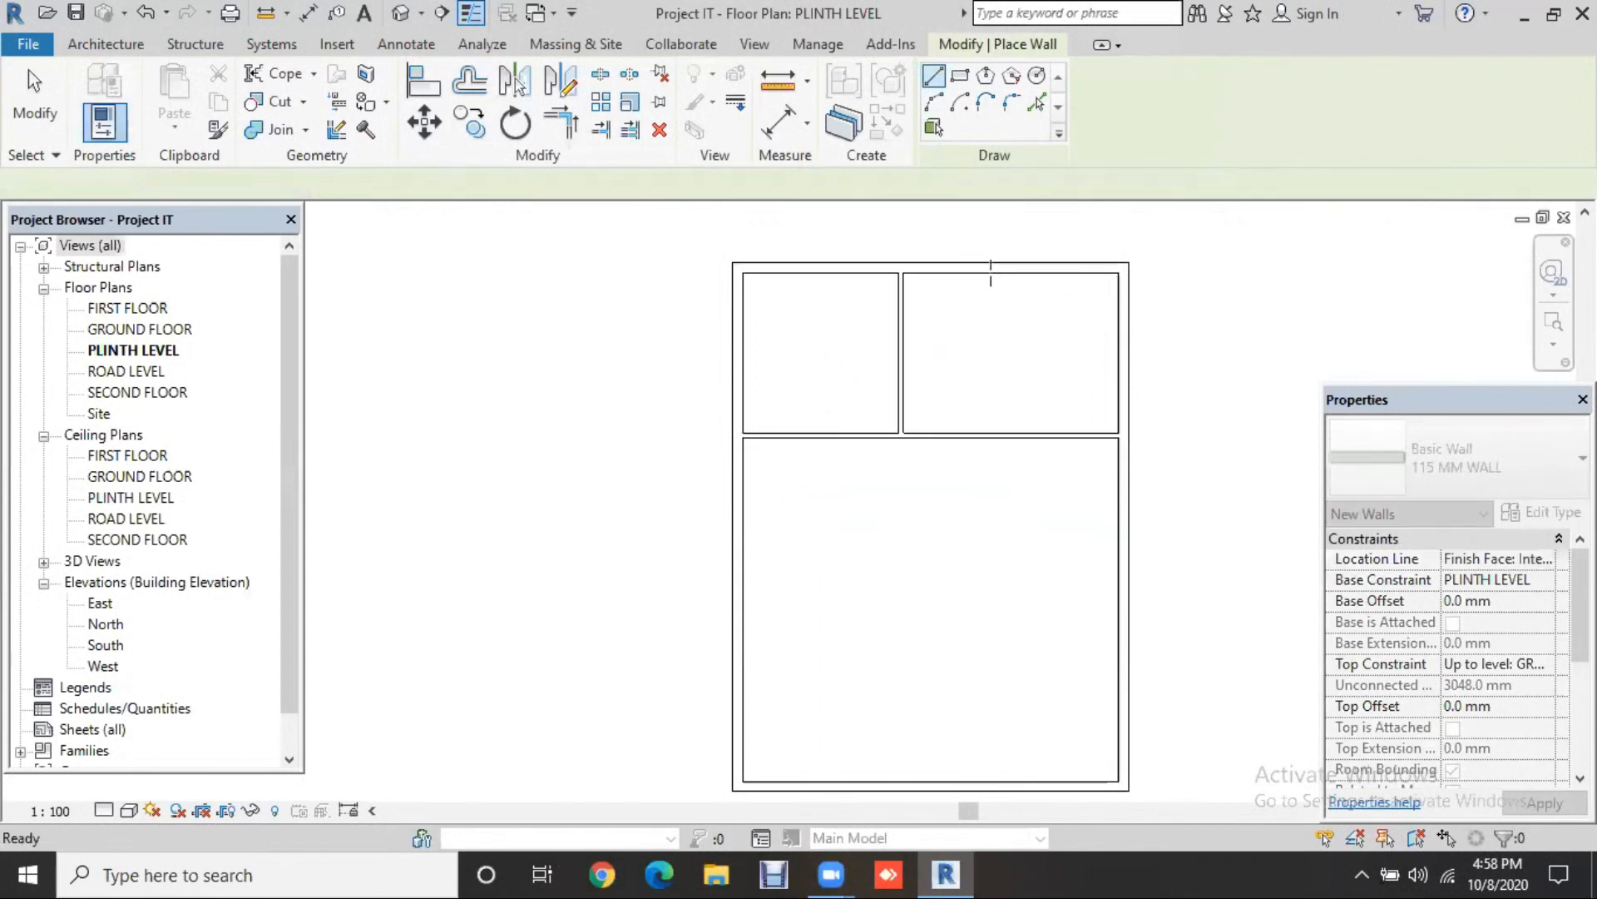
pyautogui.click(990, 272)
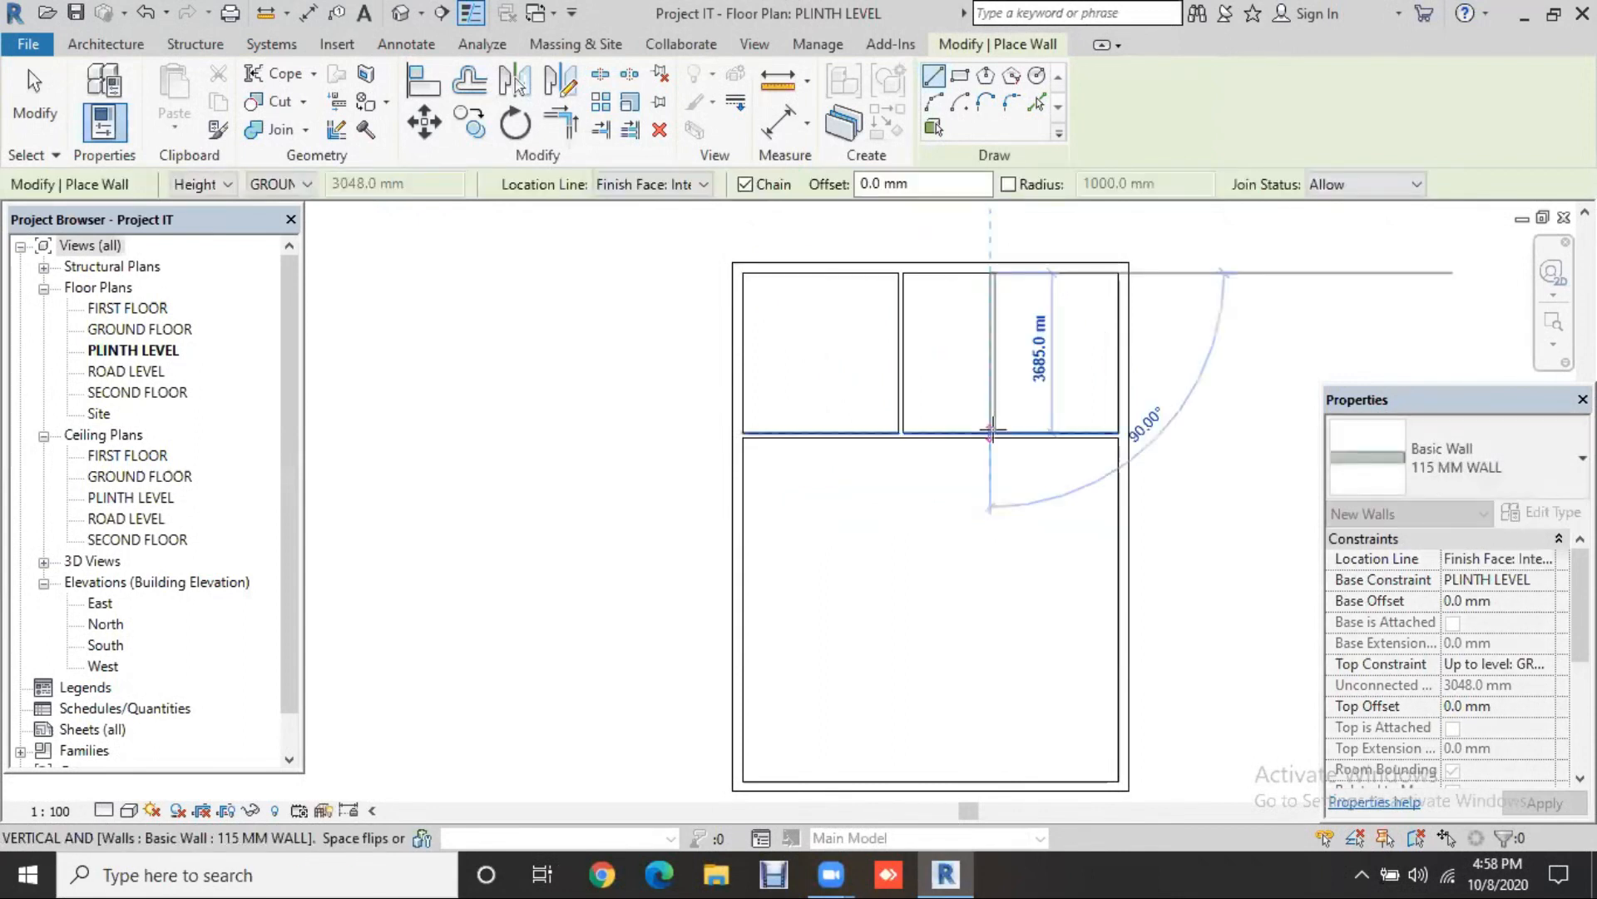
pyautogui.click(990, 433)
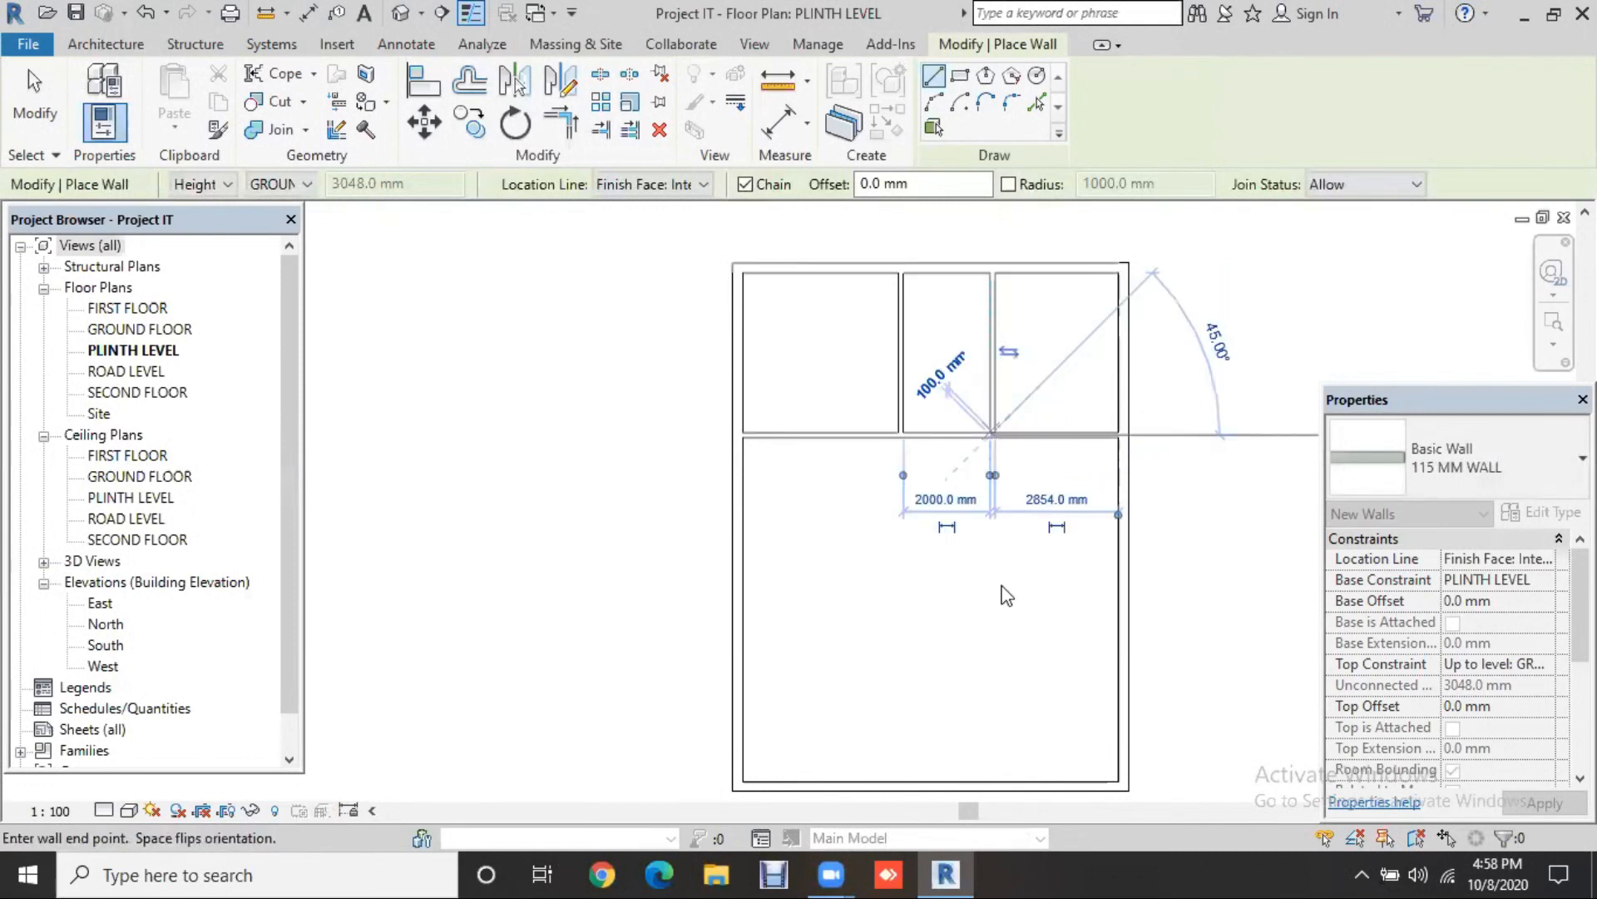
pyautogui.press('Escape')
pyautogui.press('Escape')
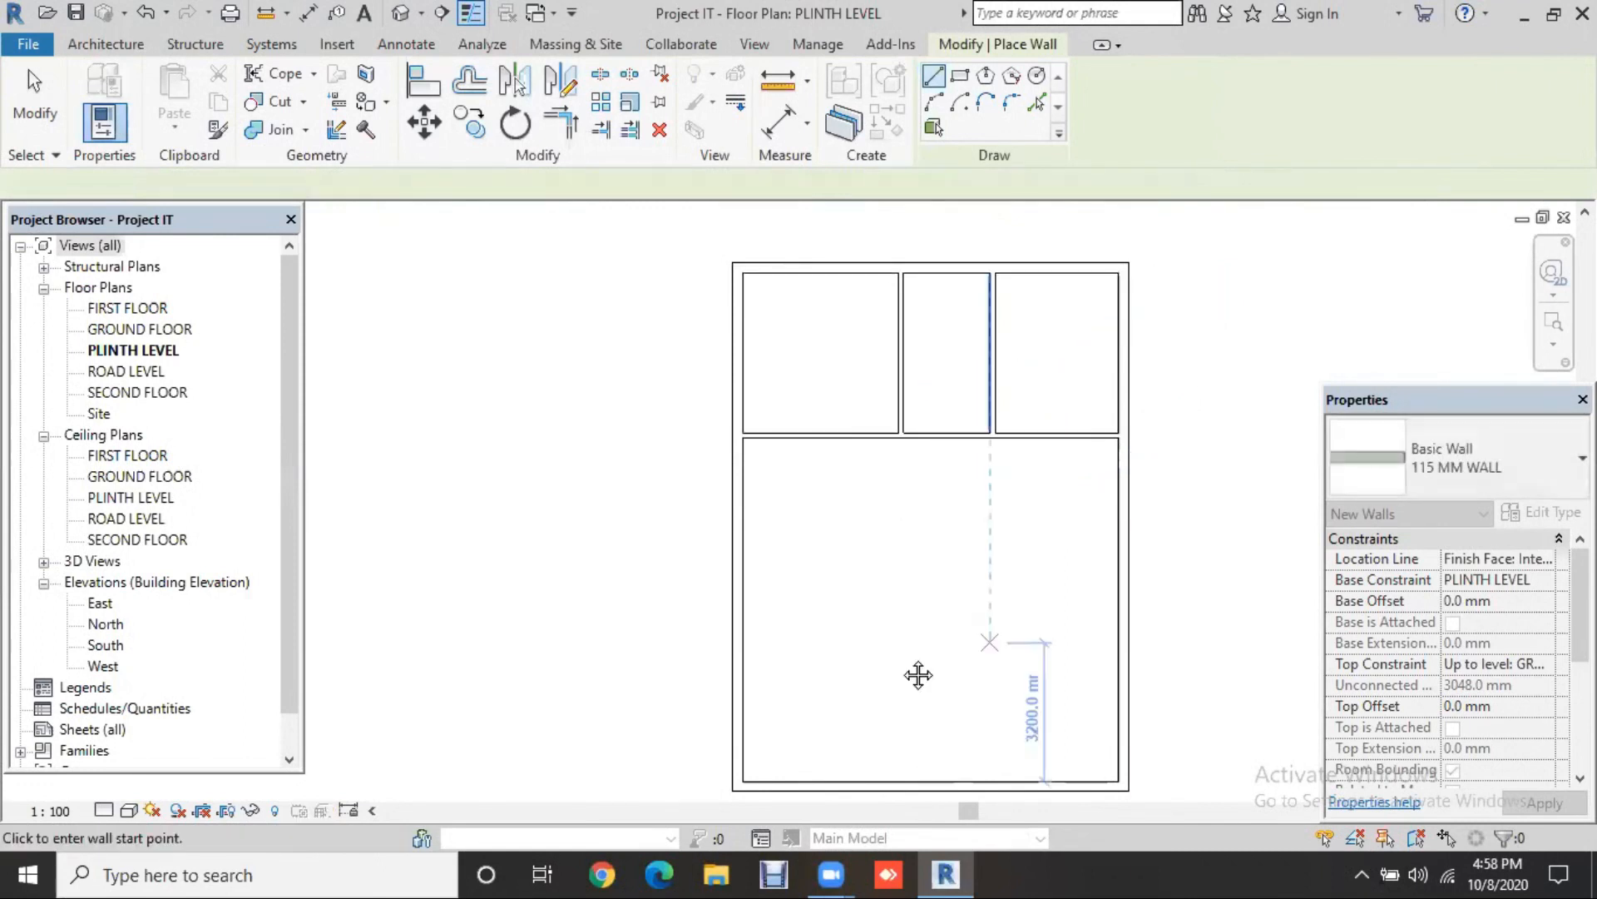
pyautogui.moveTo(918, 674); pyautogui.dragTo(894, 653, button='middle')
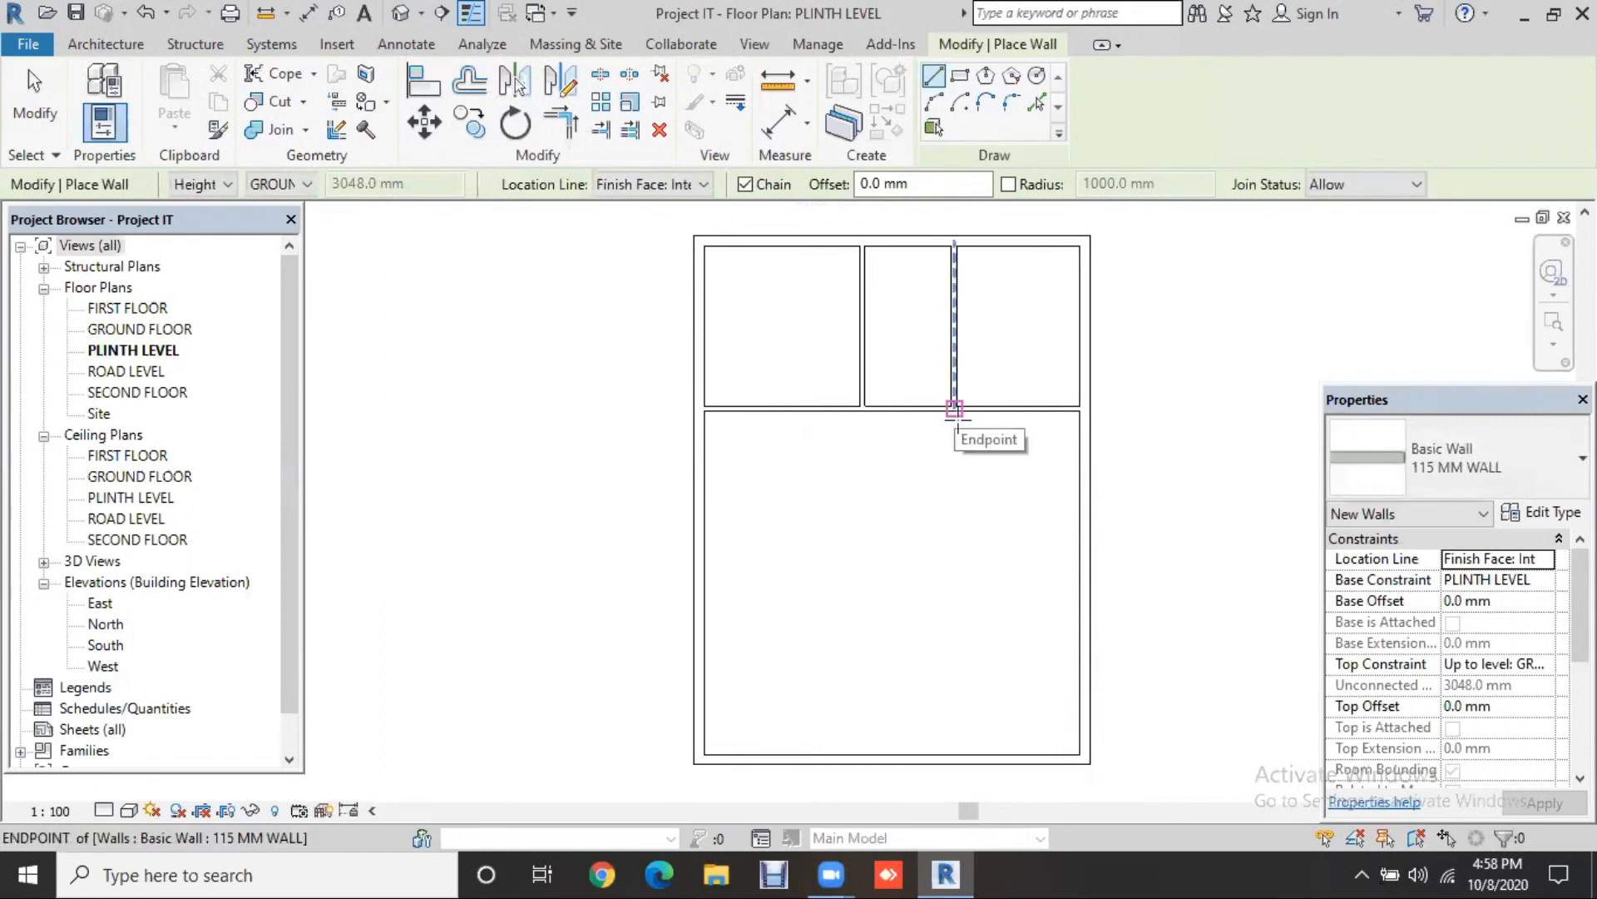
pyautogui.press('Escape')
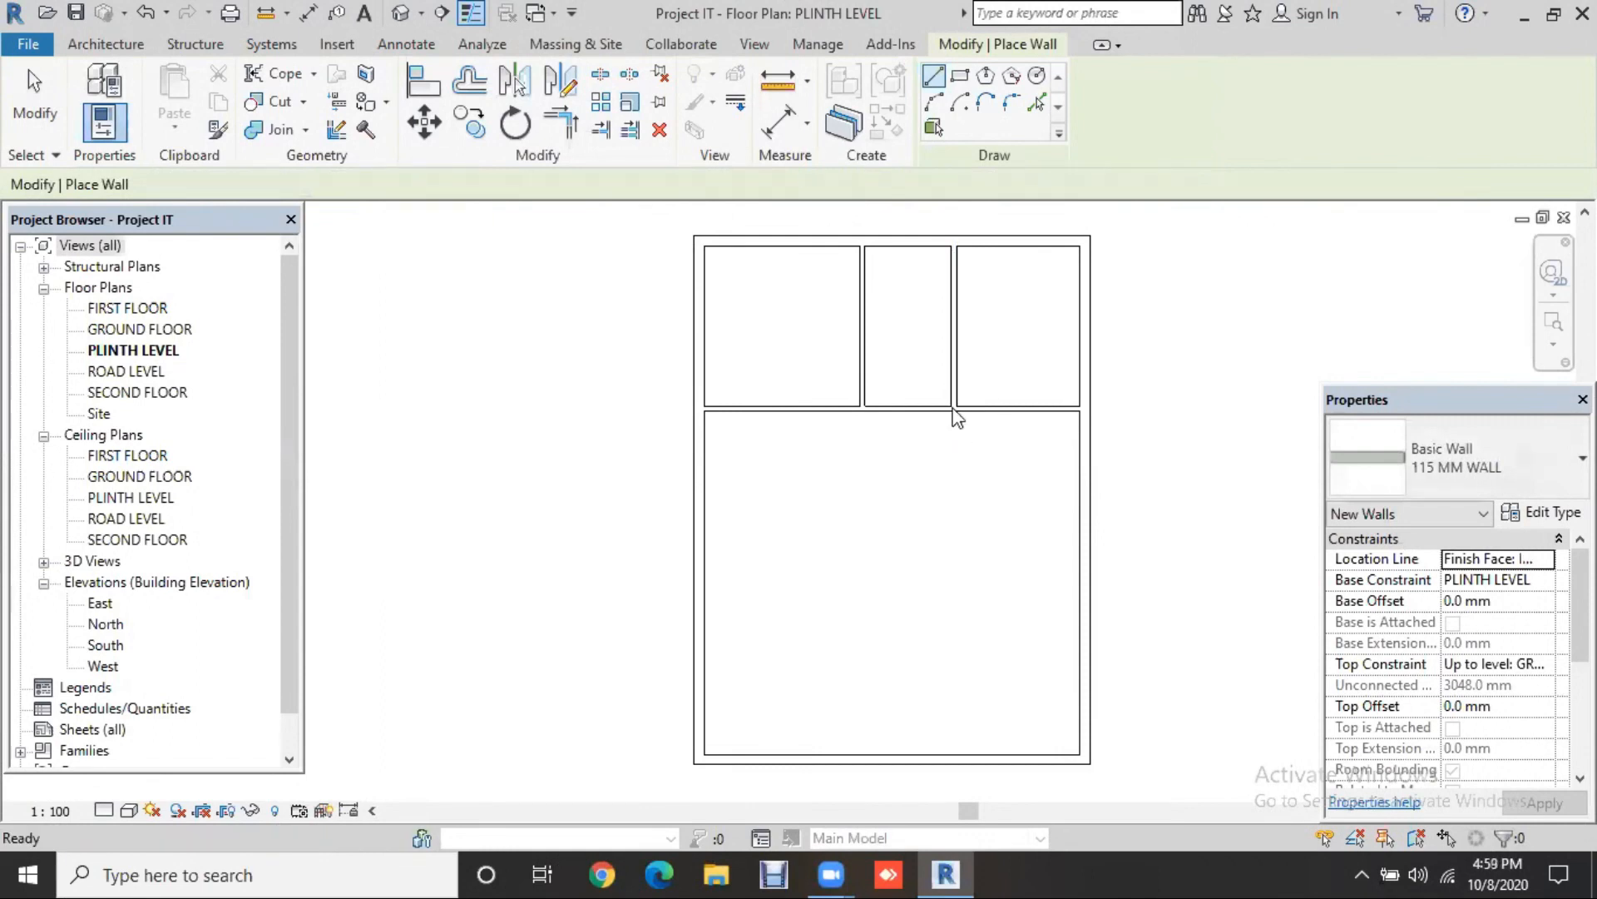
pyautogui.click(953, 408)
# Step: Extend the middle-right partition 7200 mm down from the top wall into the large lower room
pyautogui.moveTo(949, 553); pyautogui.dragTo(952, 551)
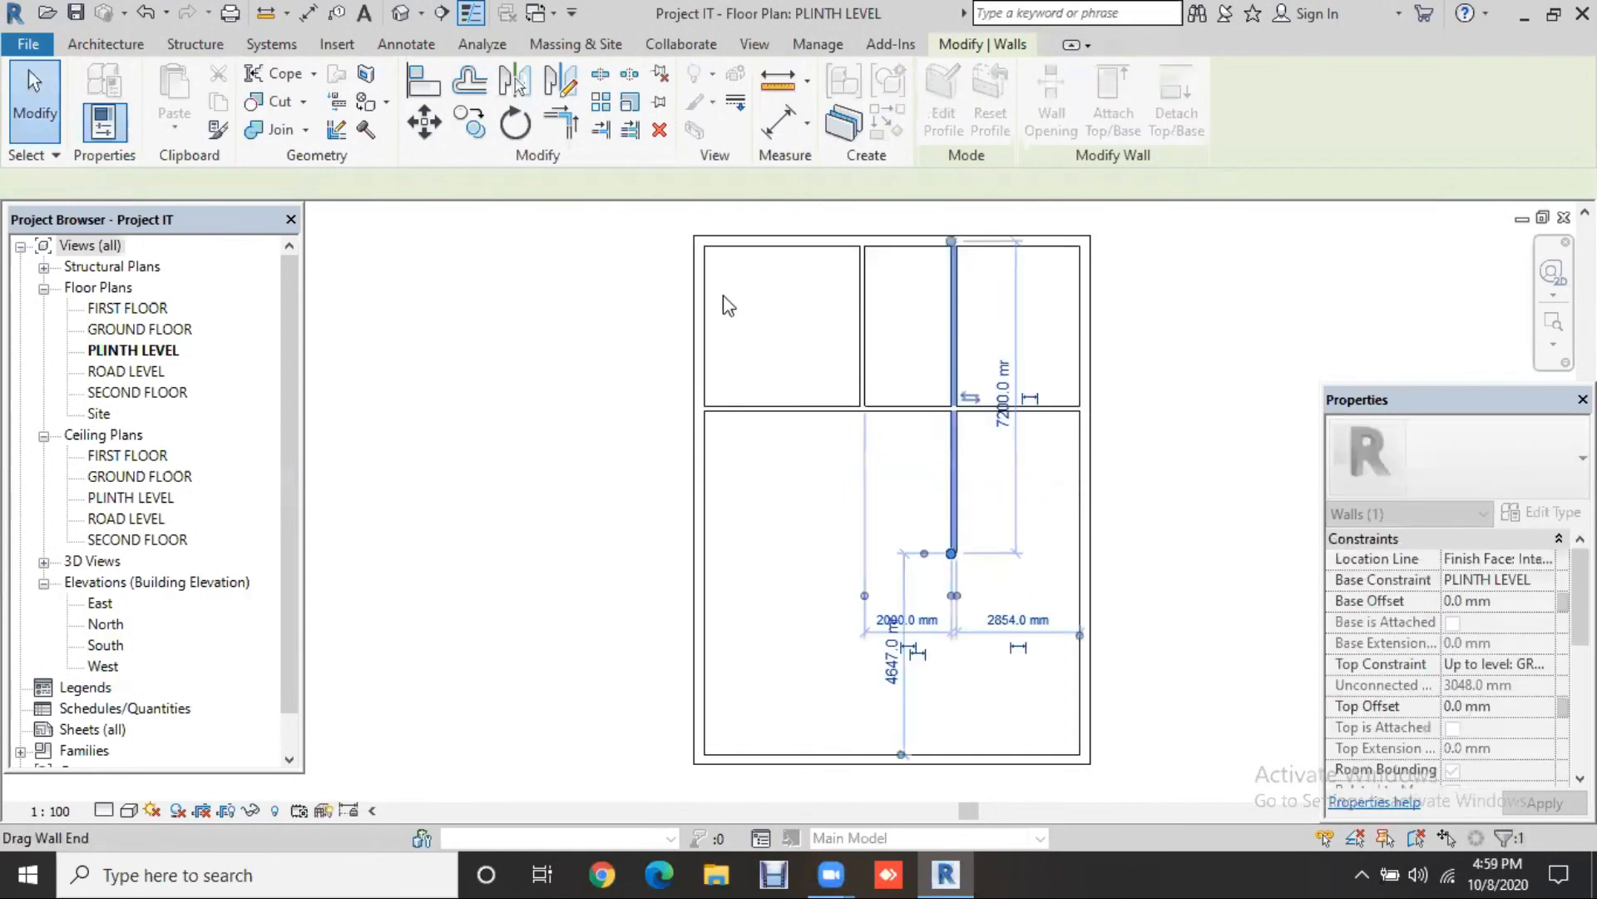
pyautogui.click(1182, 328)
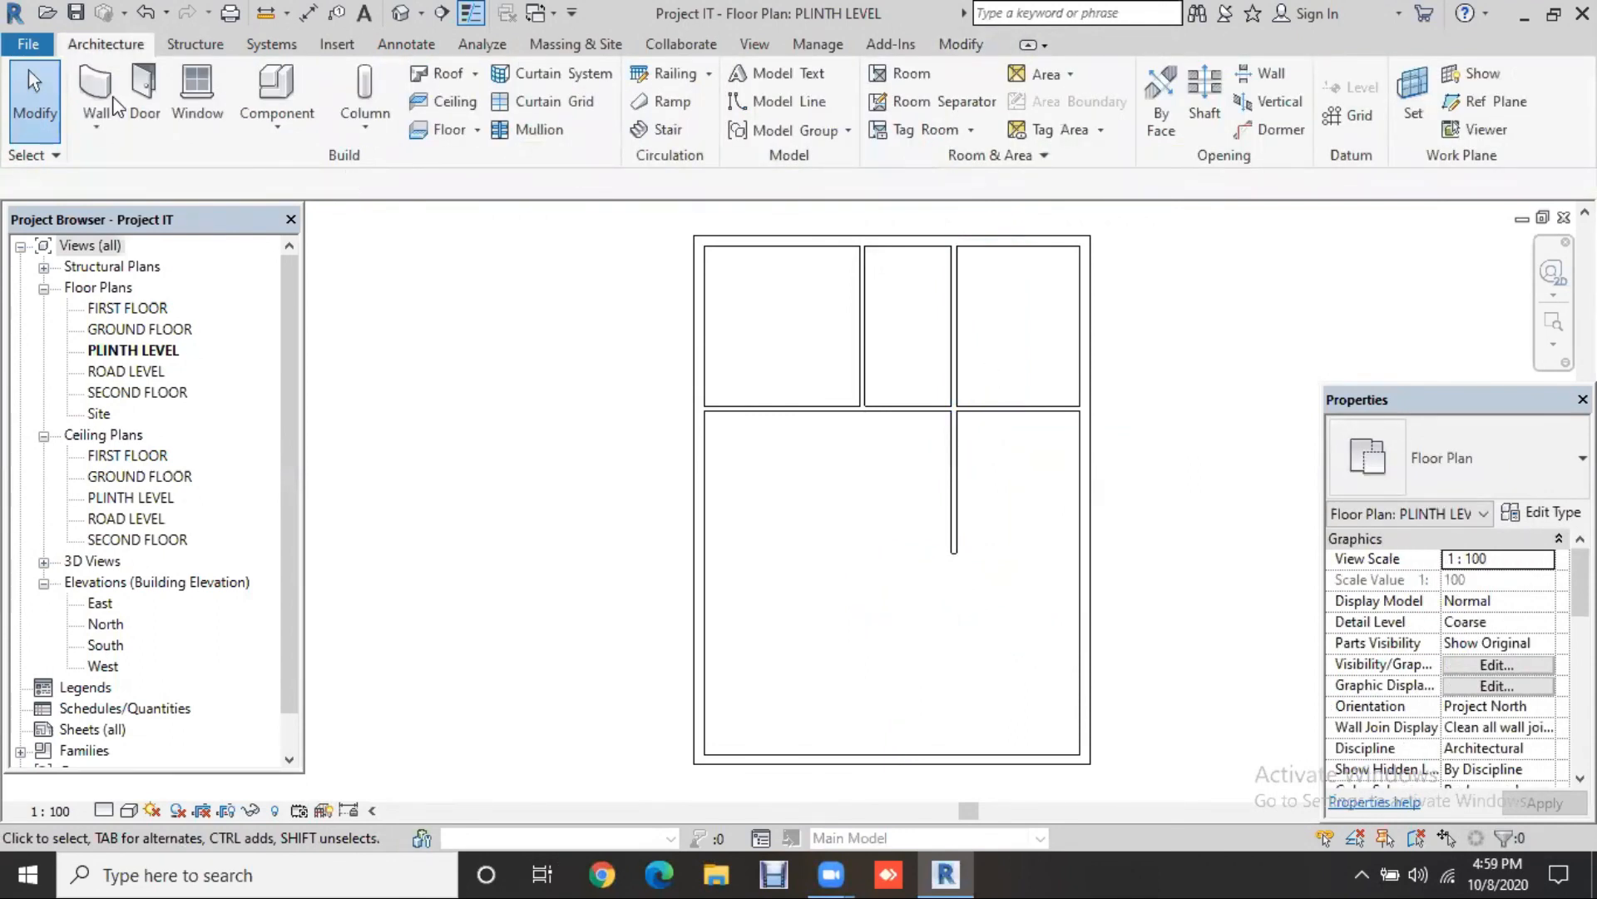
pyautogui.click(958, 472)
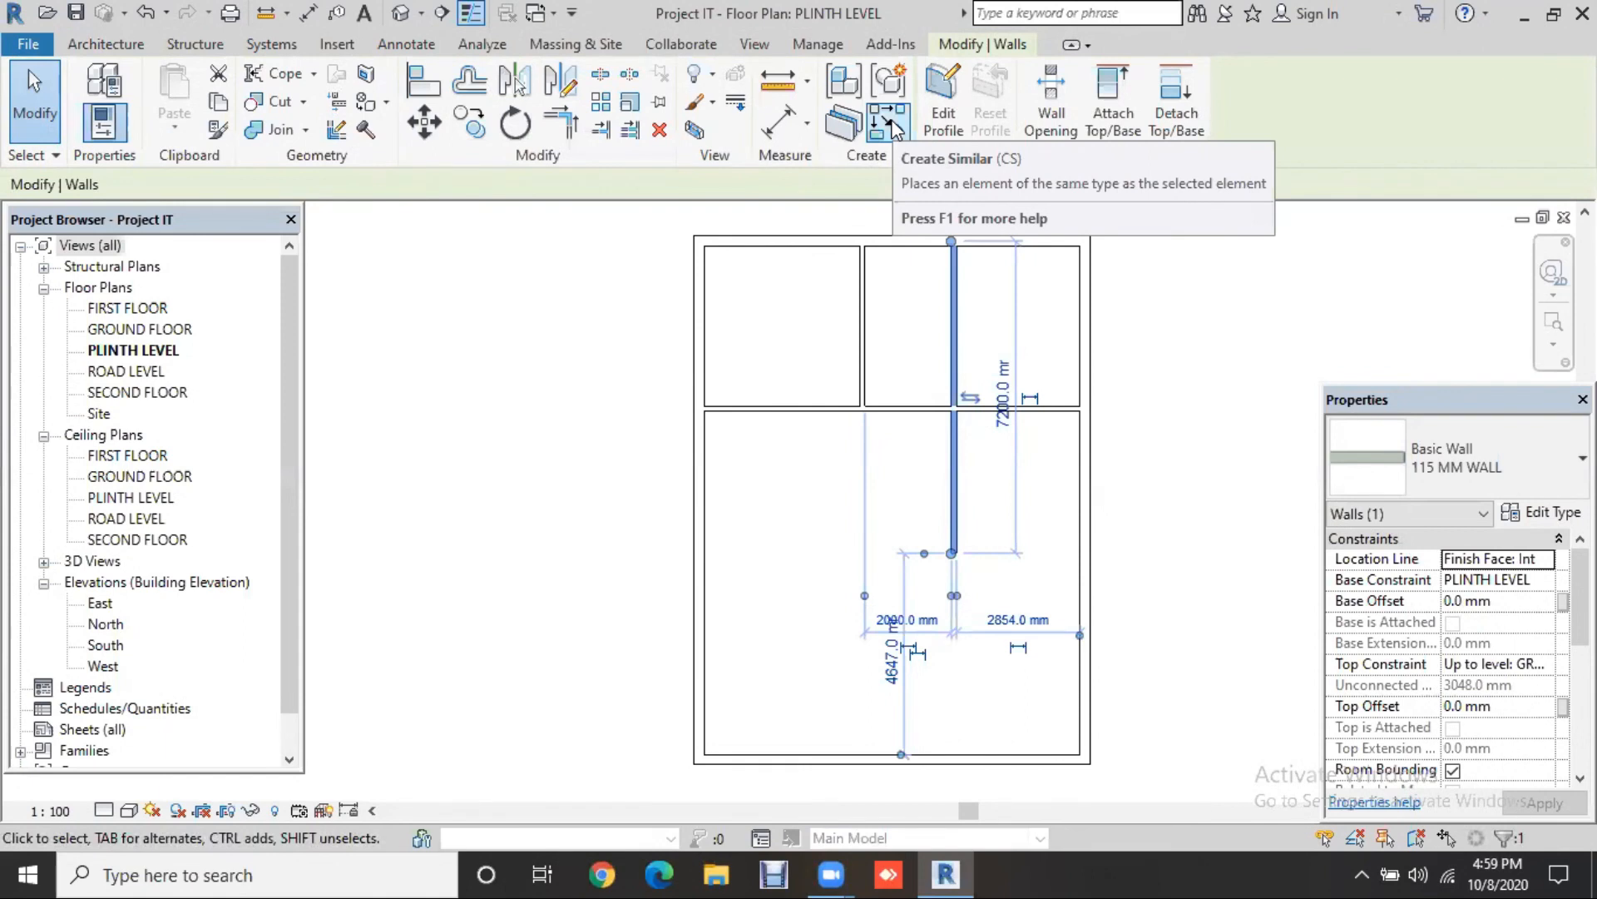
# Step: Draw a similar horizontal wall from the extended partition's lower end to the right exterior wall
pyautogui.click(895, 125)
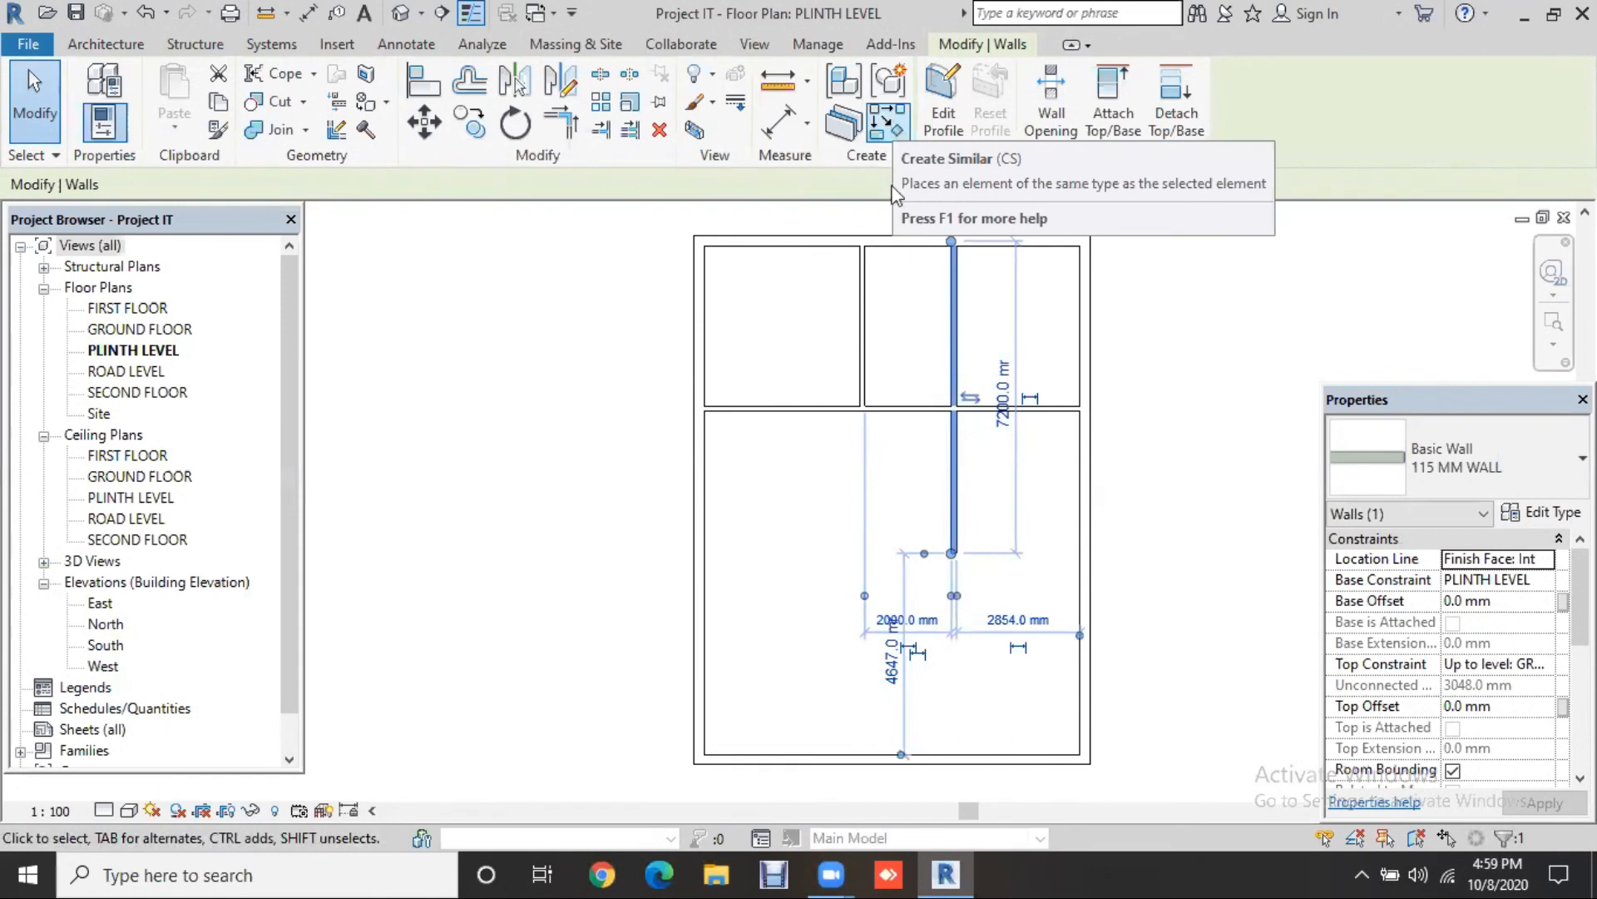
pyautogui.click(954, 551)
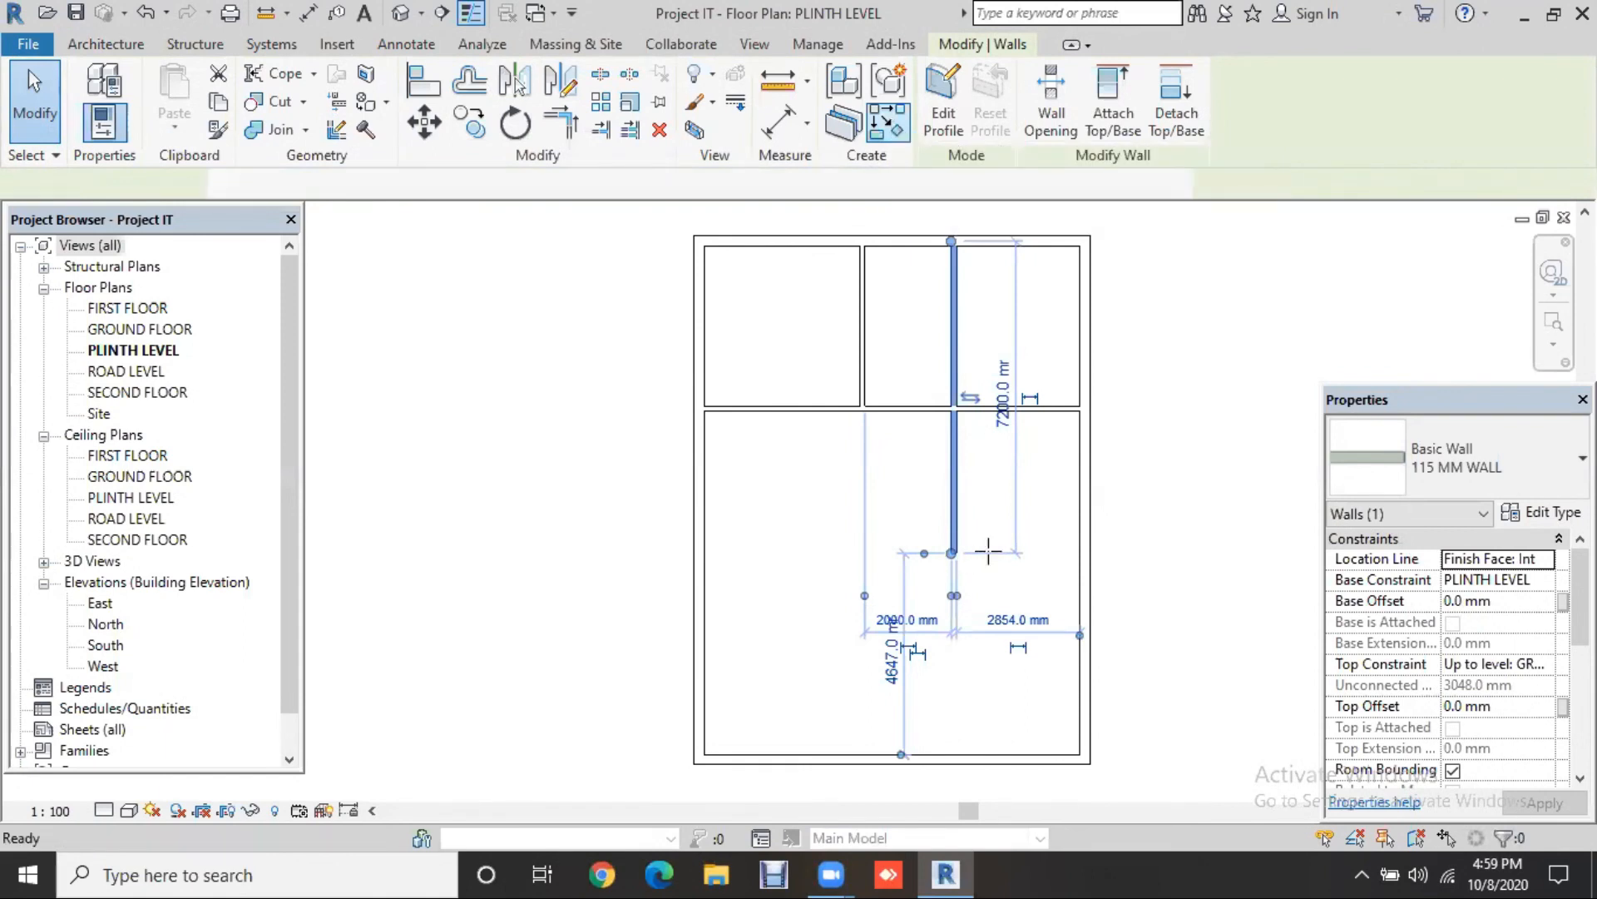
pyautogui.click(1080, 552)
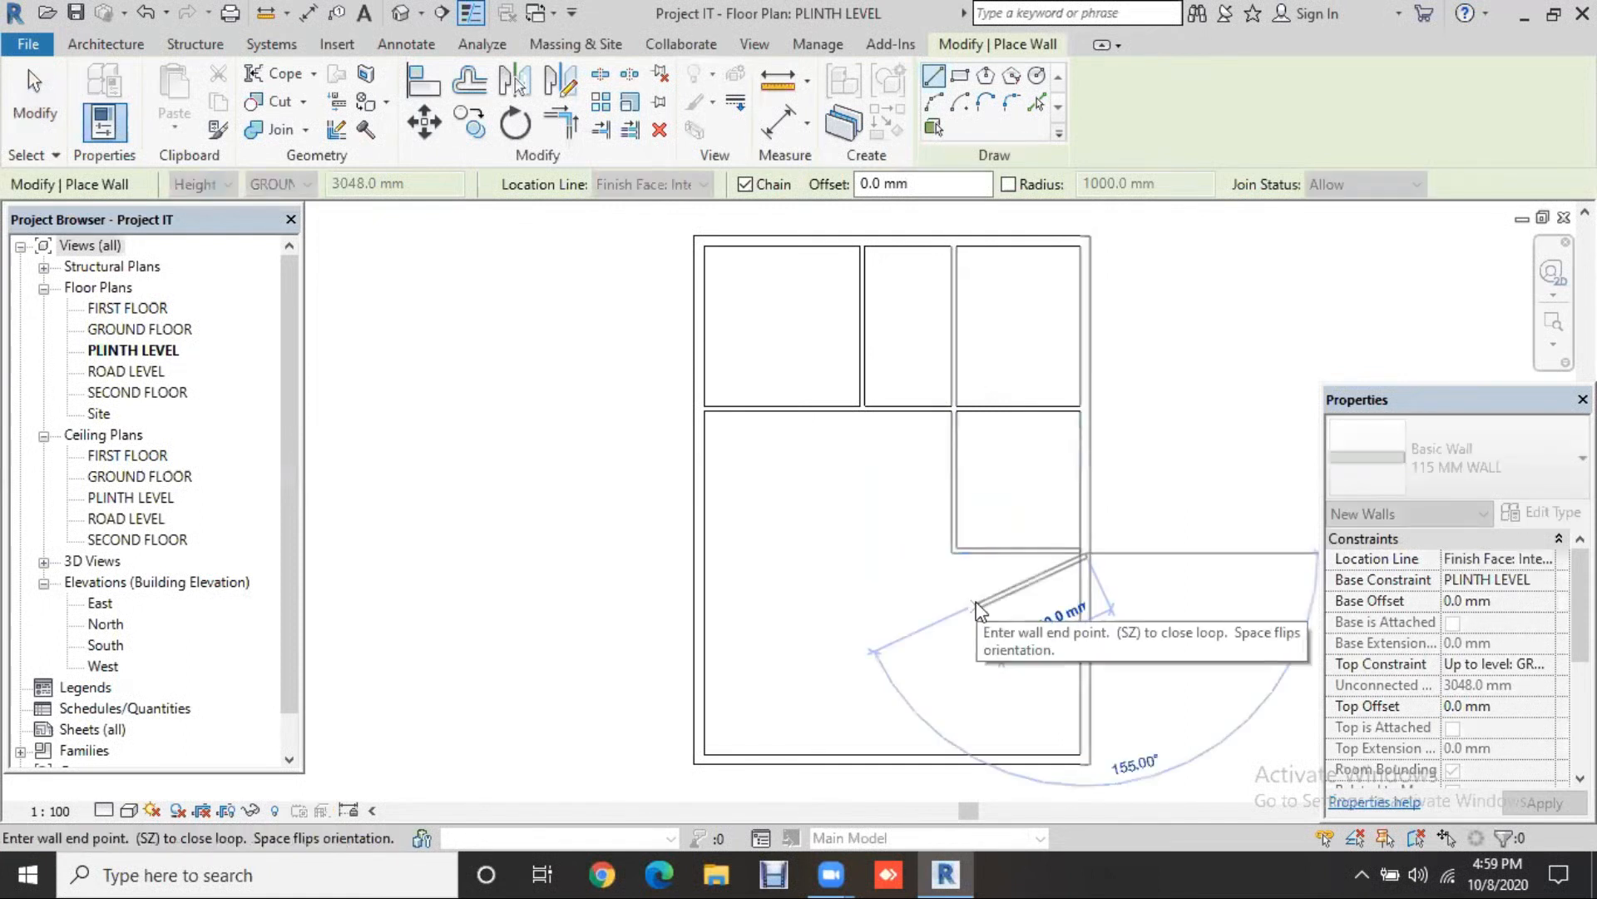
pyautogui.press('Escape')
pyautogui.press('Escape')
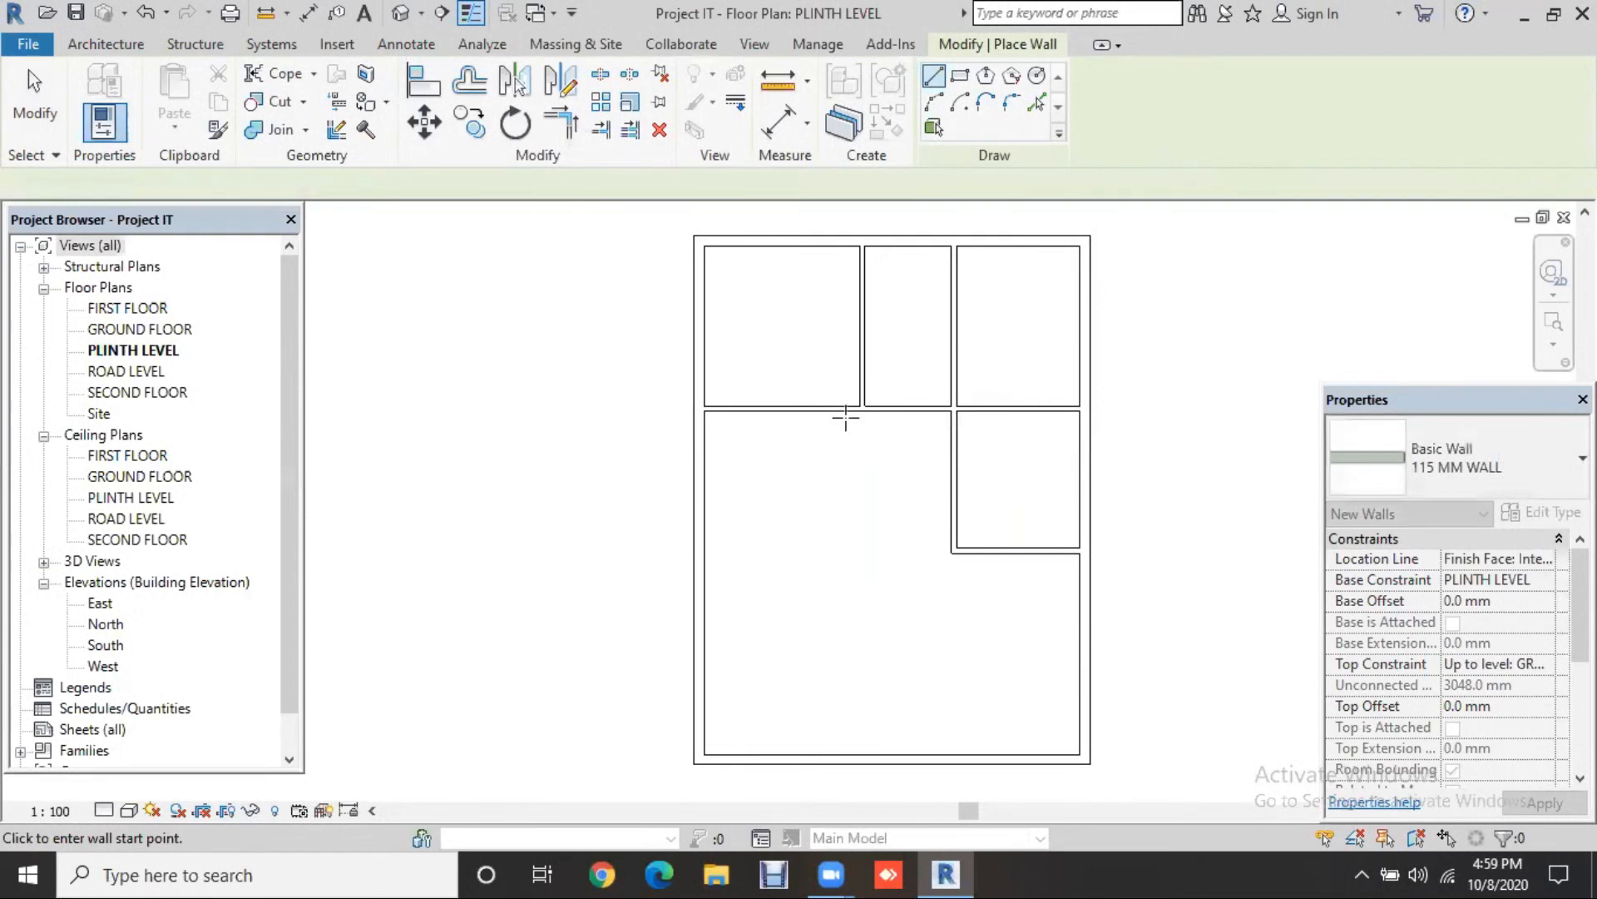
# Step: Extend the left upper partition down to 7200 mm, matching its neighbour
pyautogui.click(857, 546)
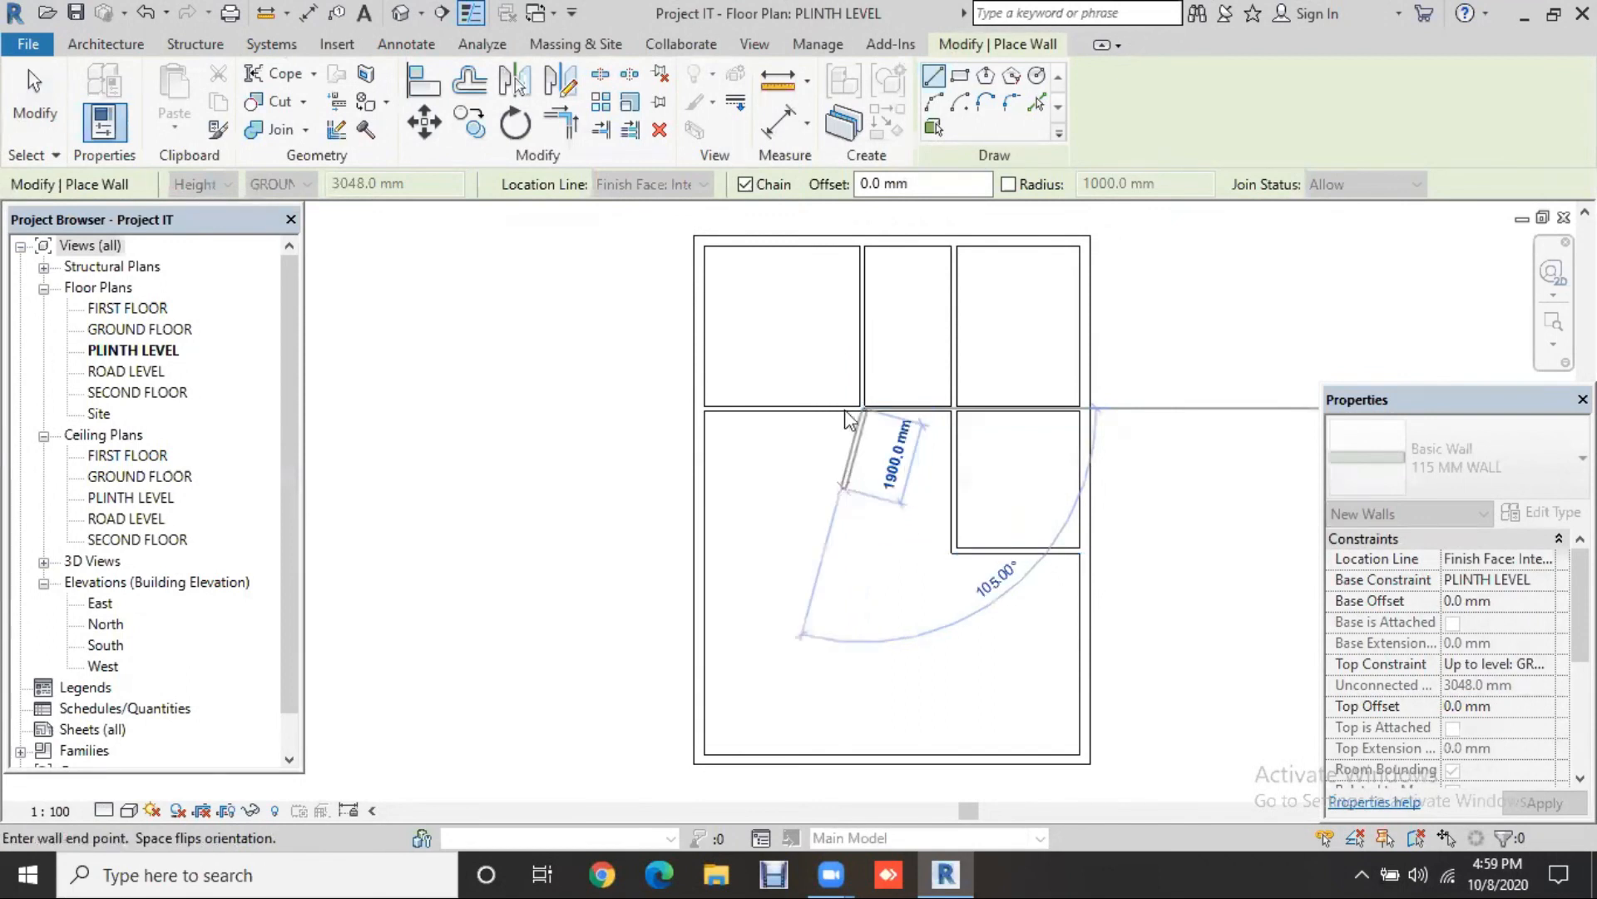
pyautogui.press('Escape')
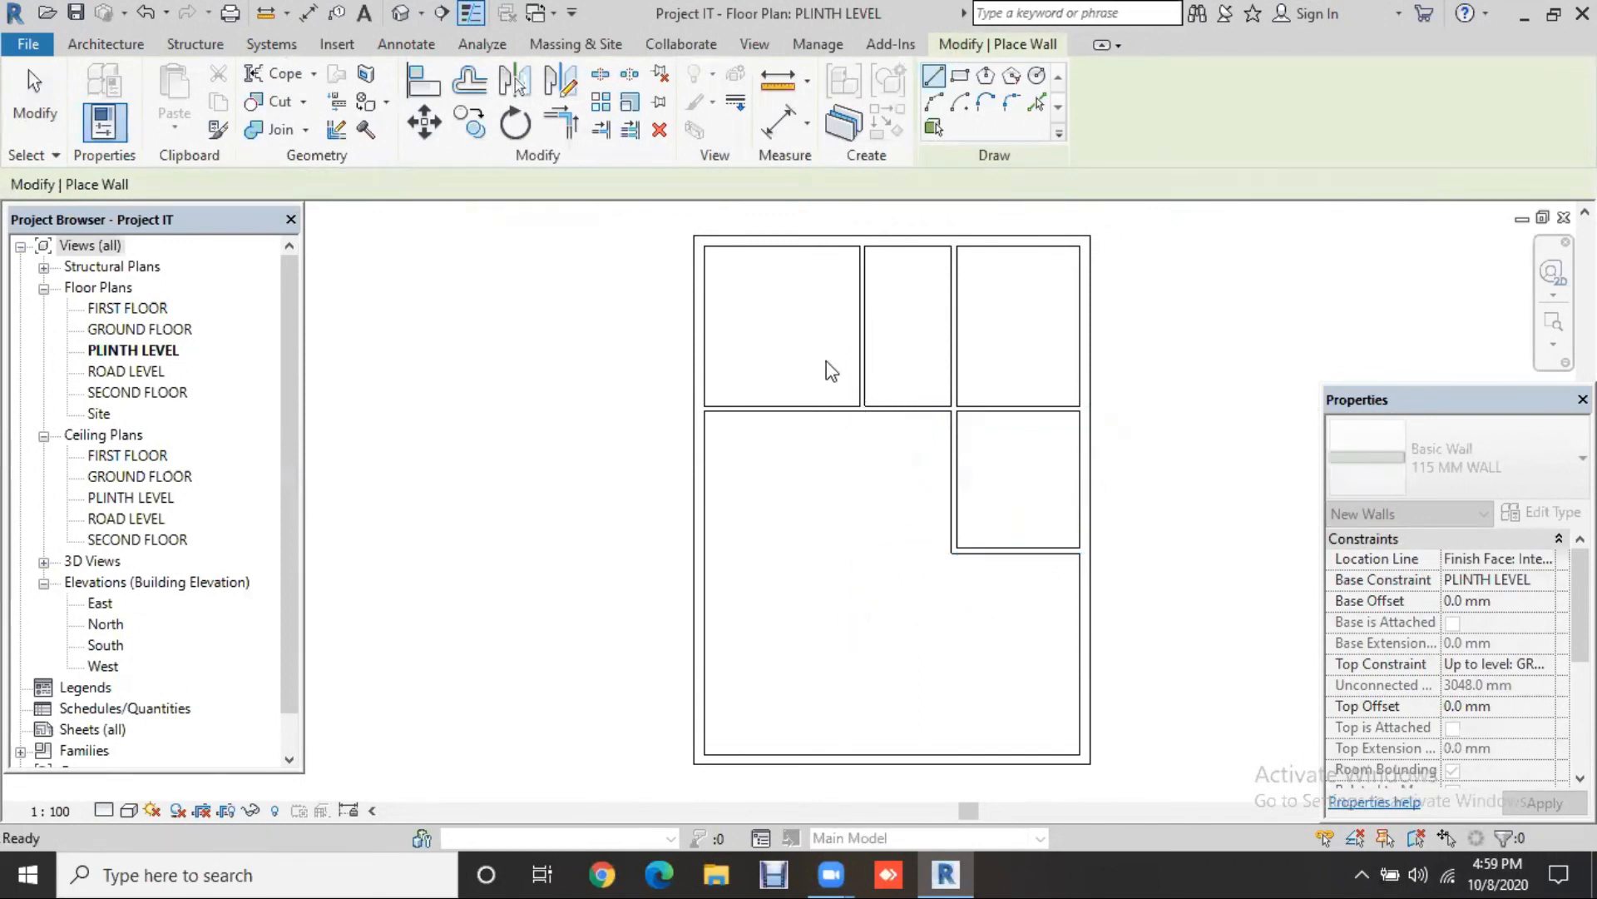
pyautogui.press('Escape')
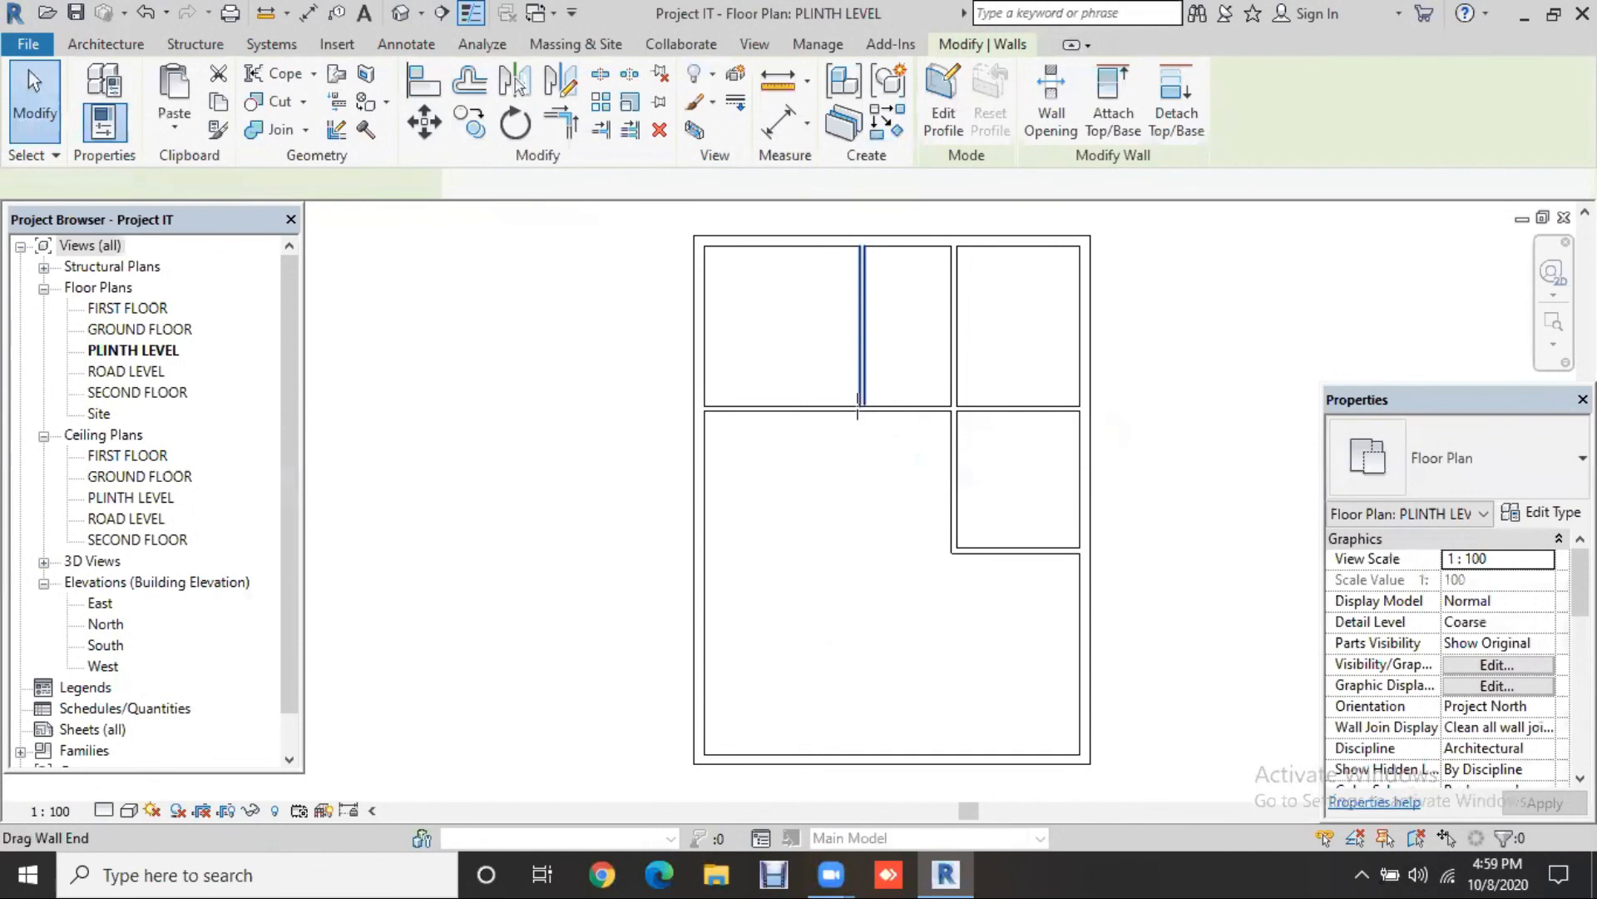
pyautogui.click(861, 412)
pyautogui.moveTo(853, 554); pyautogui.dragTo(856, 551)
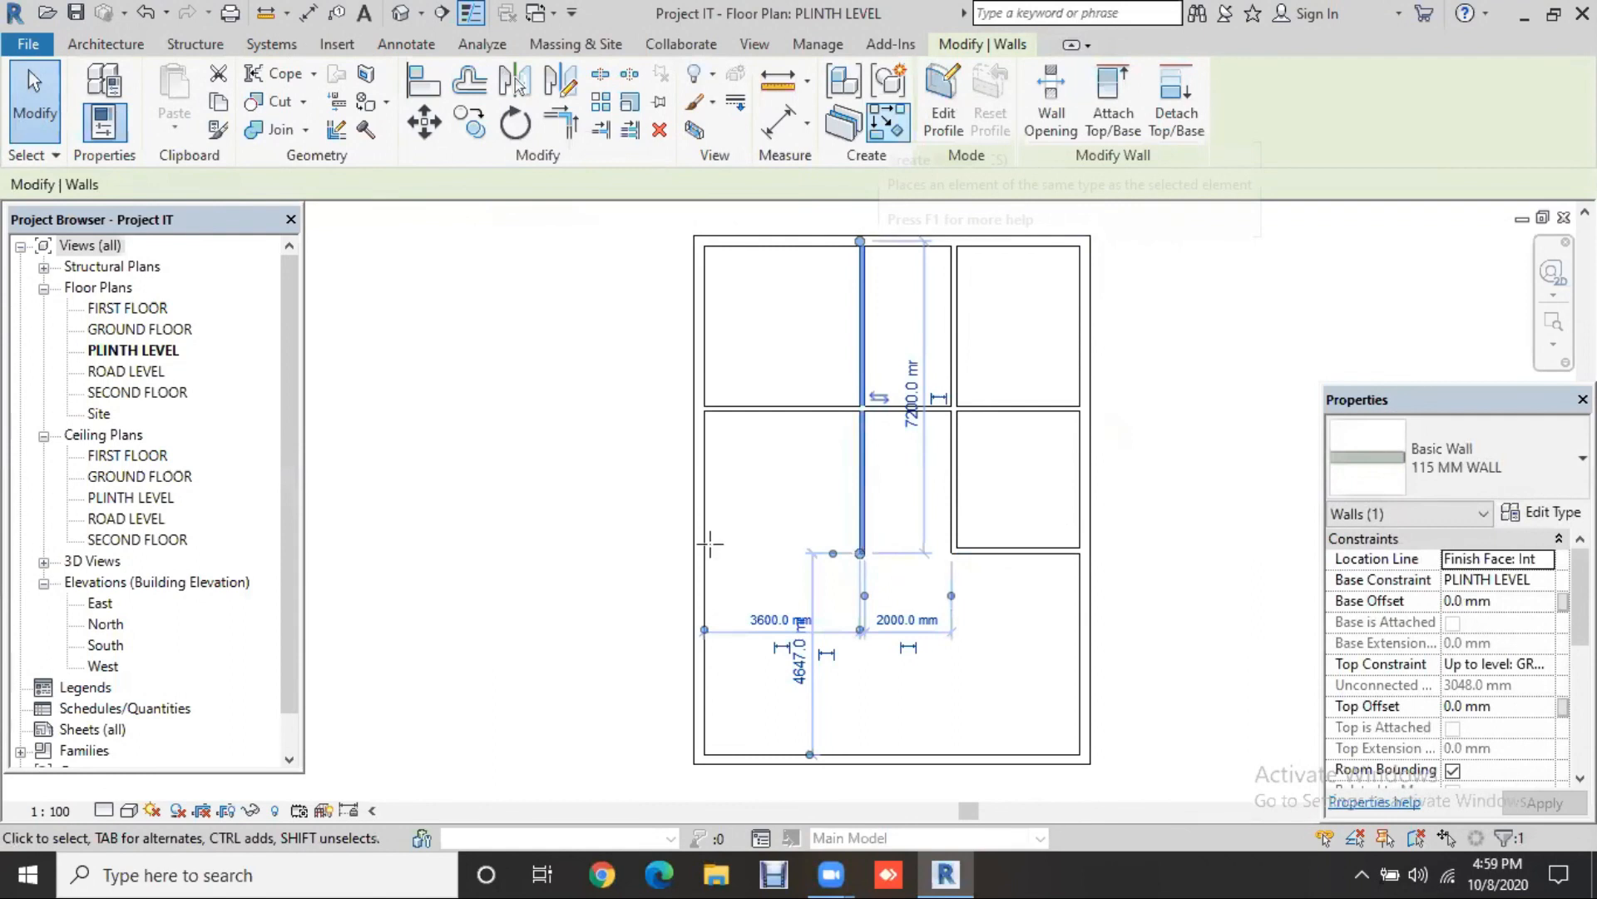
# Step: Draw a similar wall from the left partition's end to the left exterior wall
pyautogui.press('c')
pyautogui.press('s')
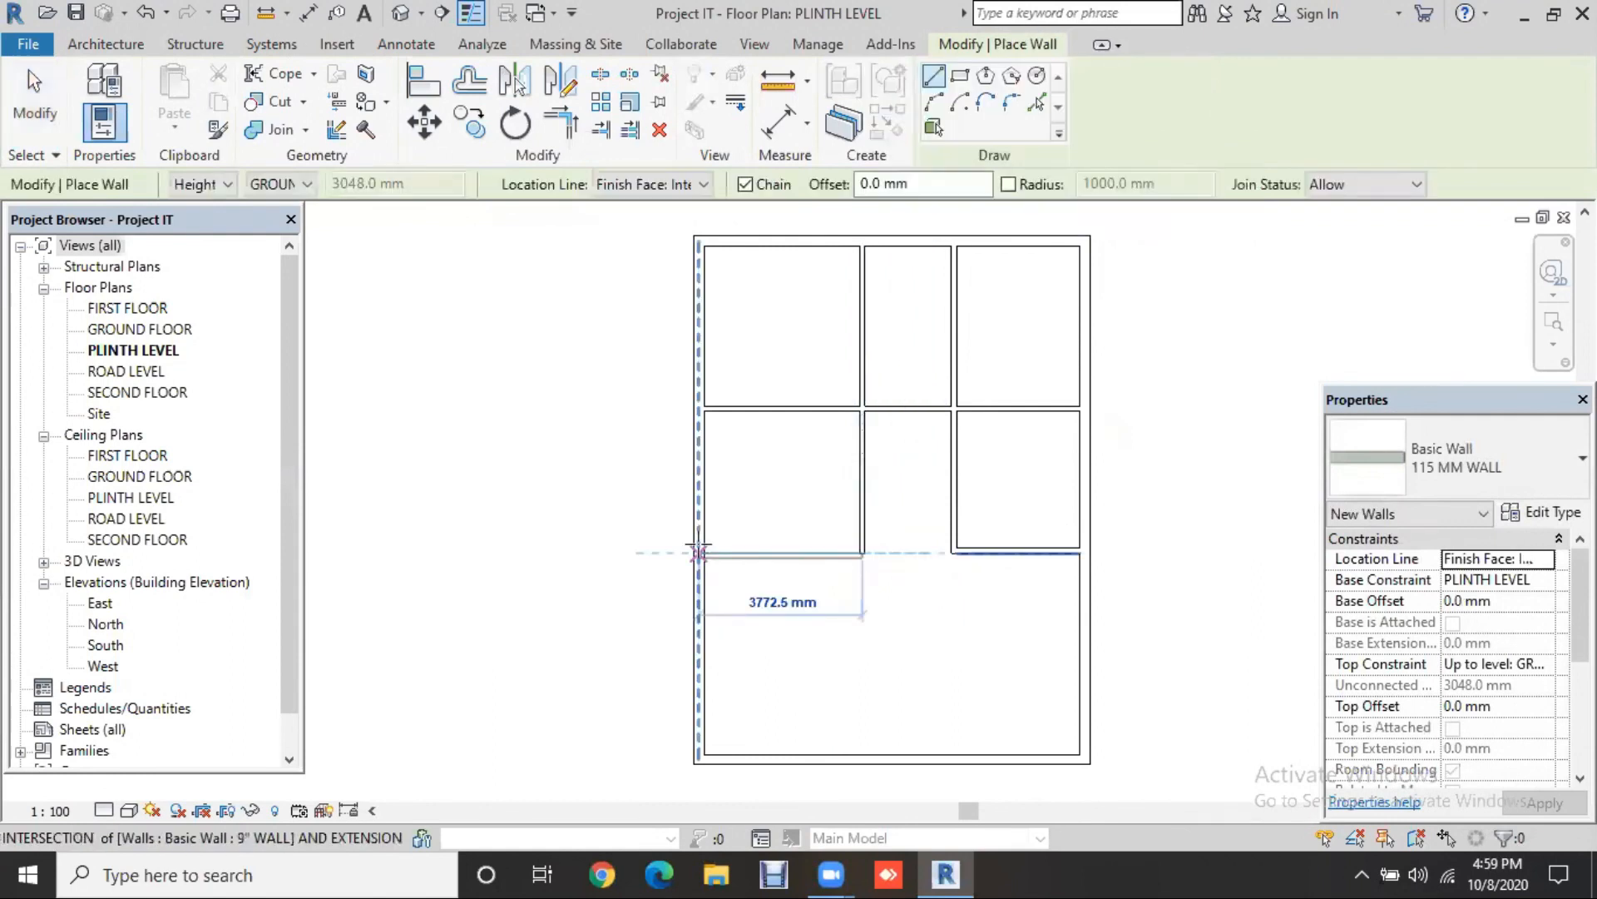
pyautogui.click(699, 552)
pyautogui.press('Escape')
pyautogui.press('Escape')
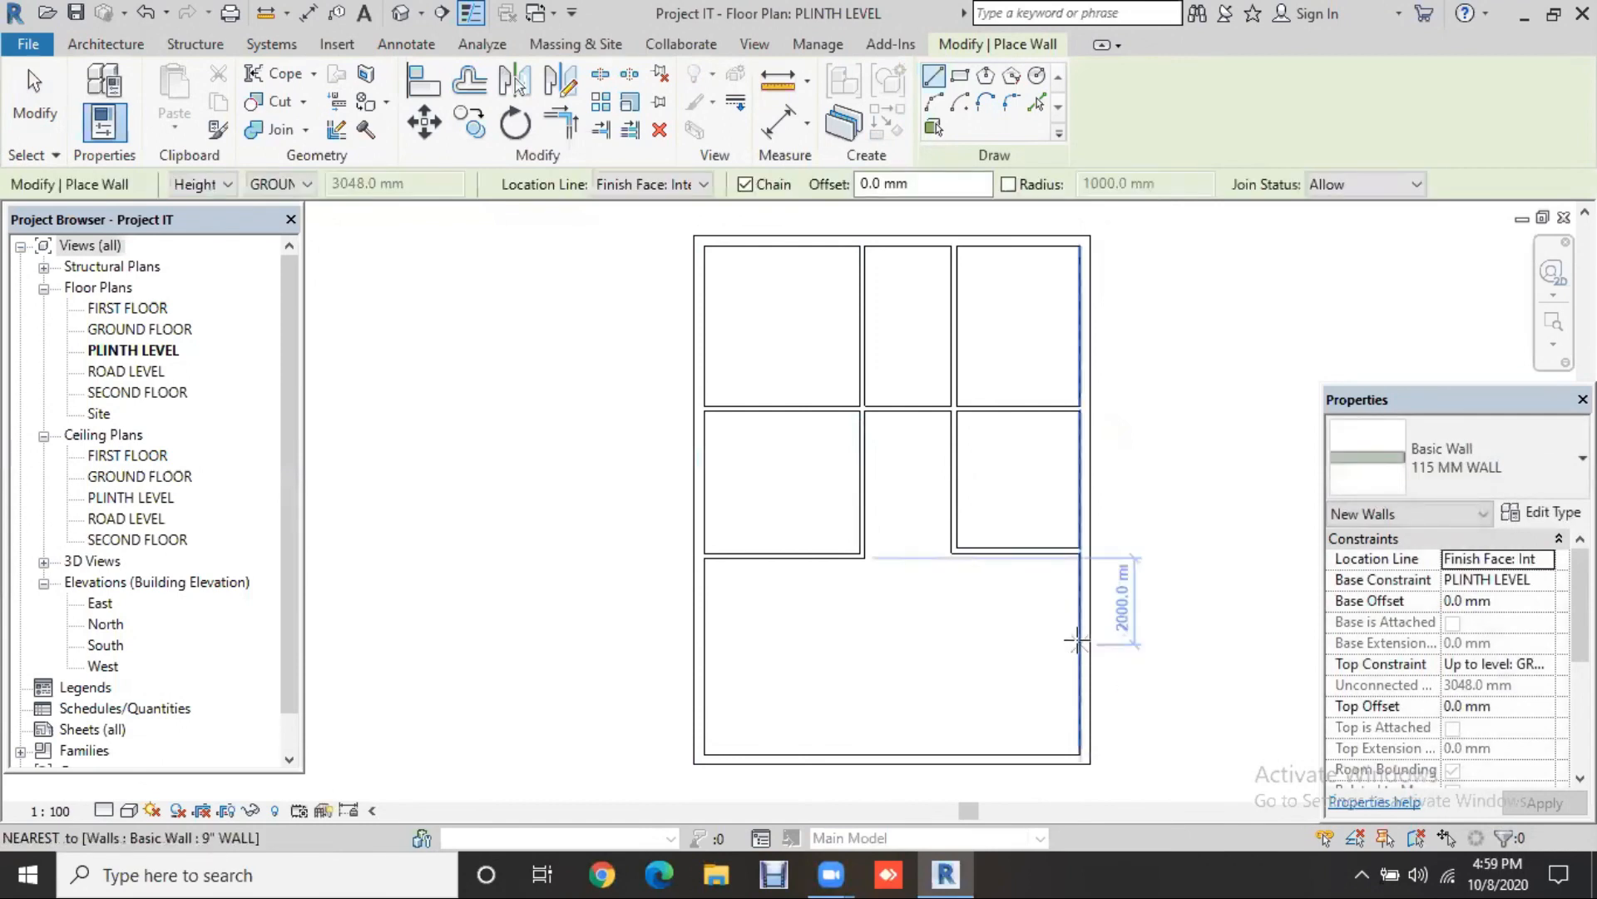
# Step: Draw a wall from the right exterior wall turning down to the bottom exterior wall
pyautogui.click(1078, 639)
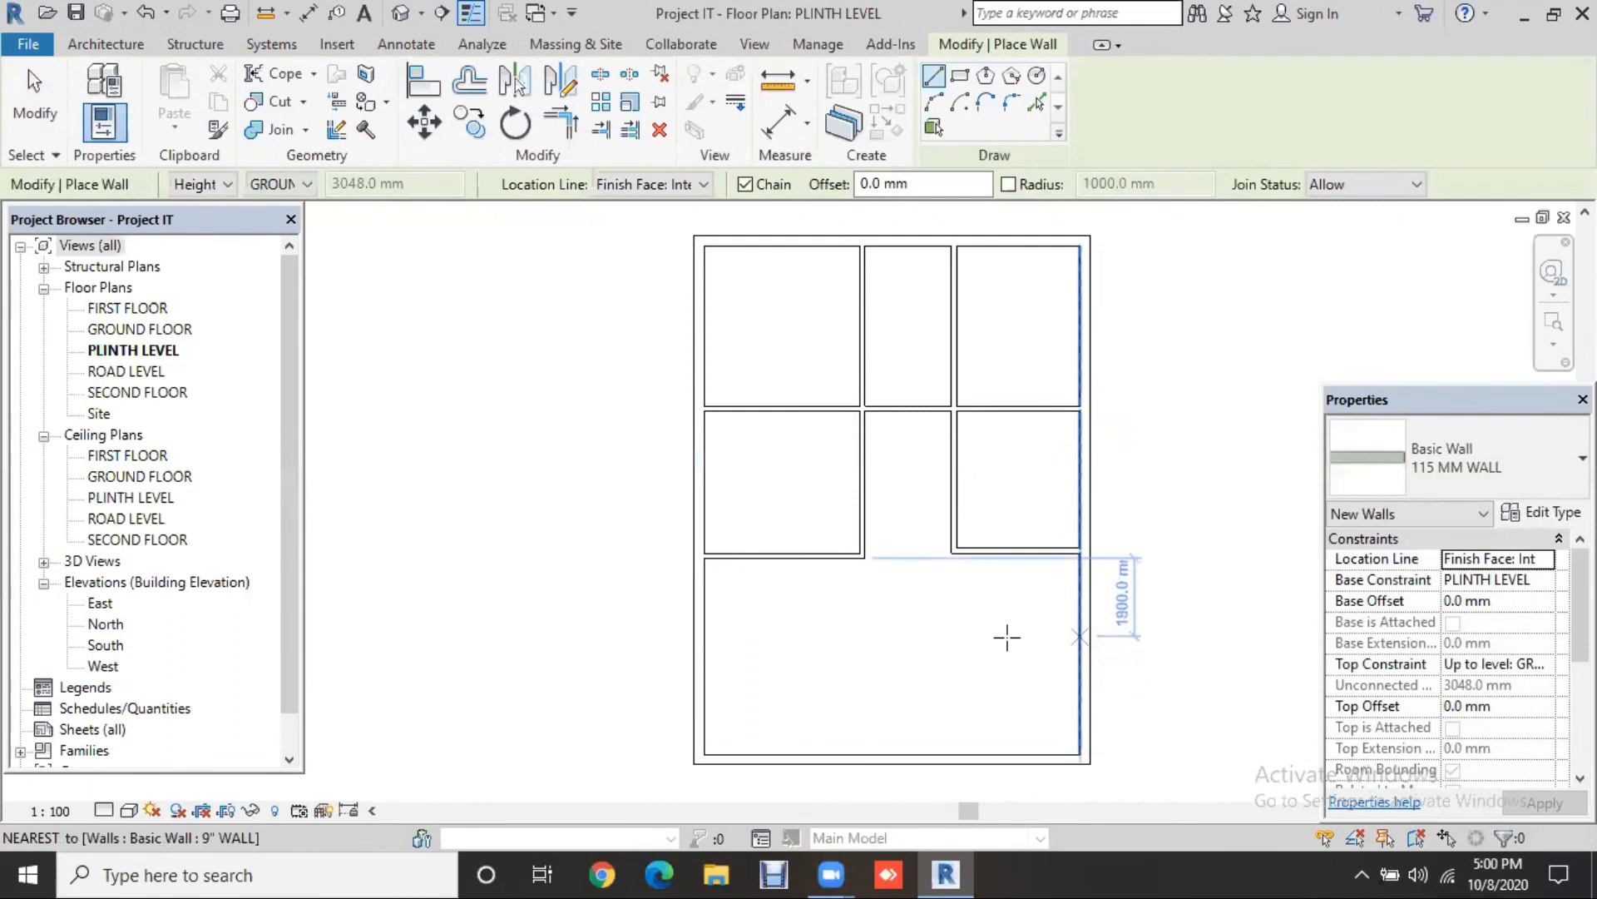
pyautogui.click(942, 752)
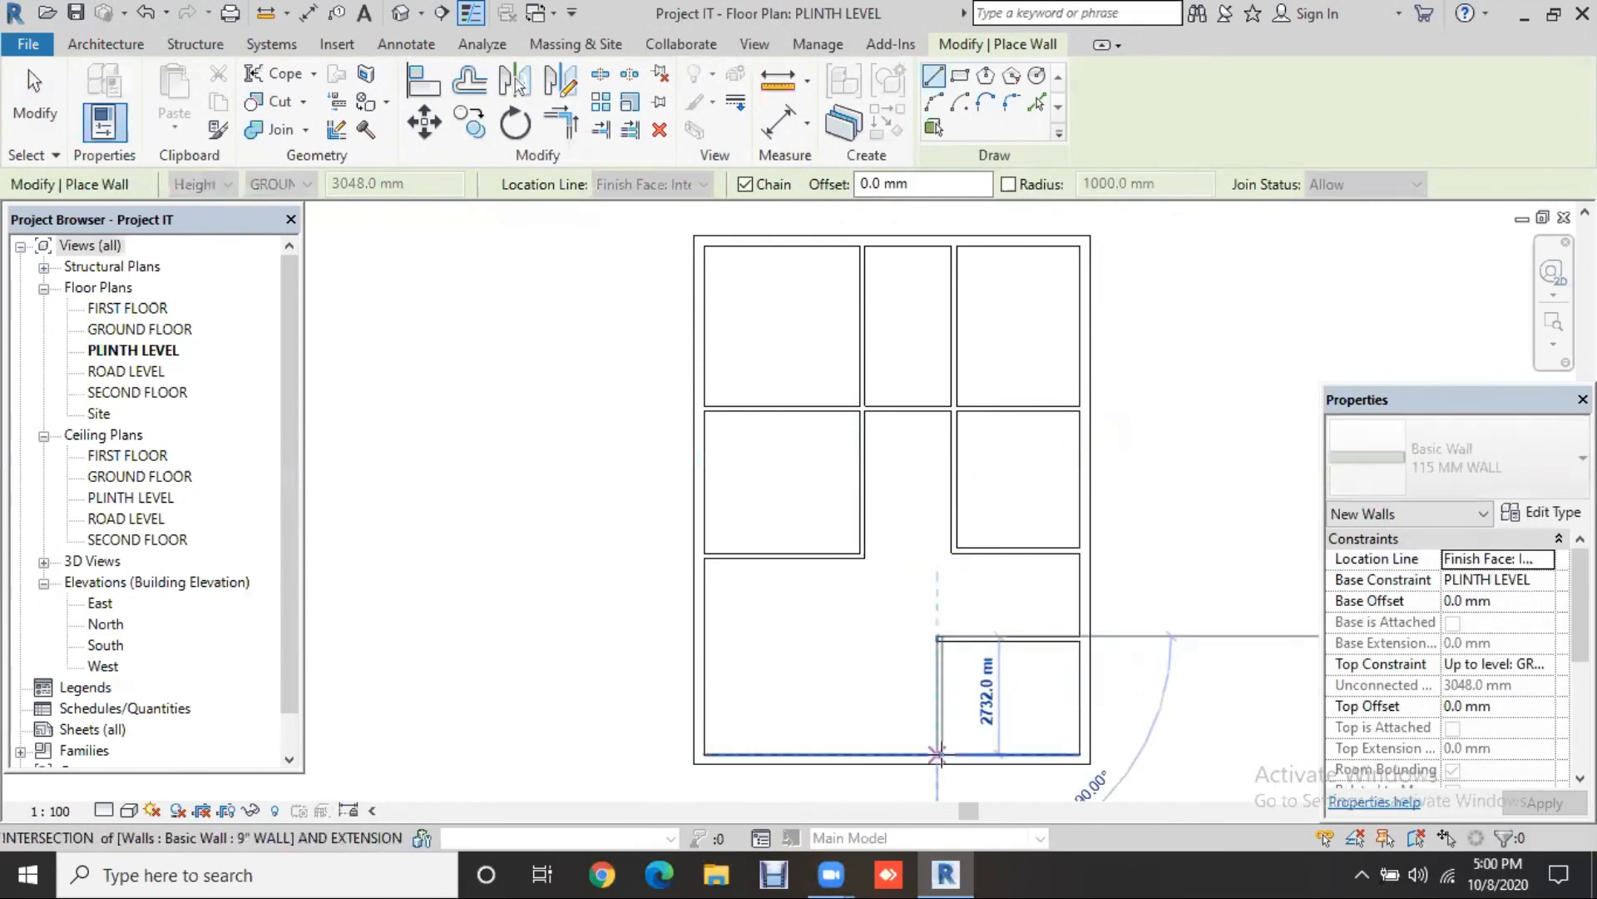
pyautogui.click(931, 699)
pyautogui.press('Escape')
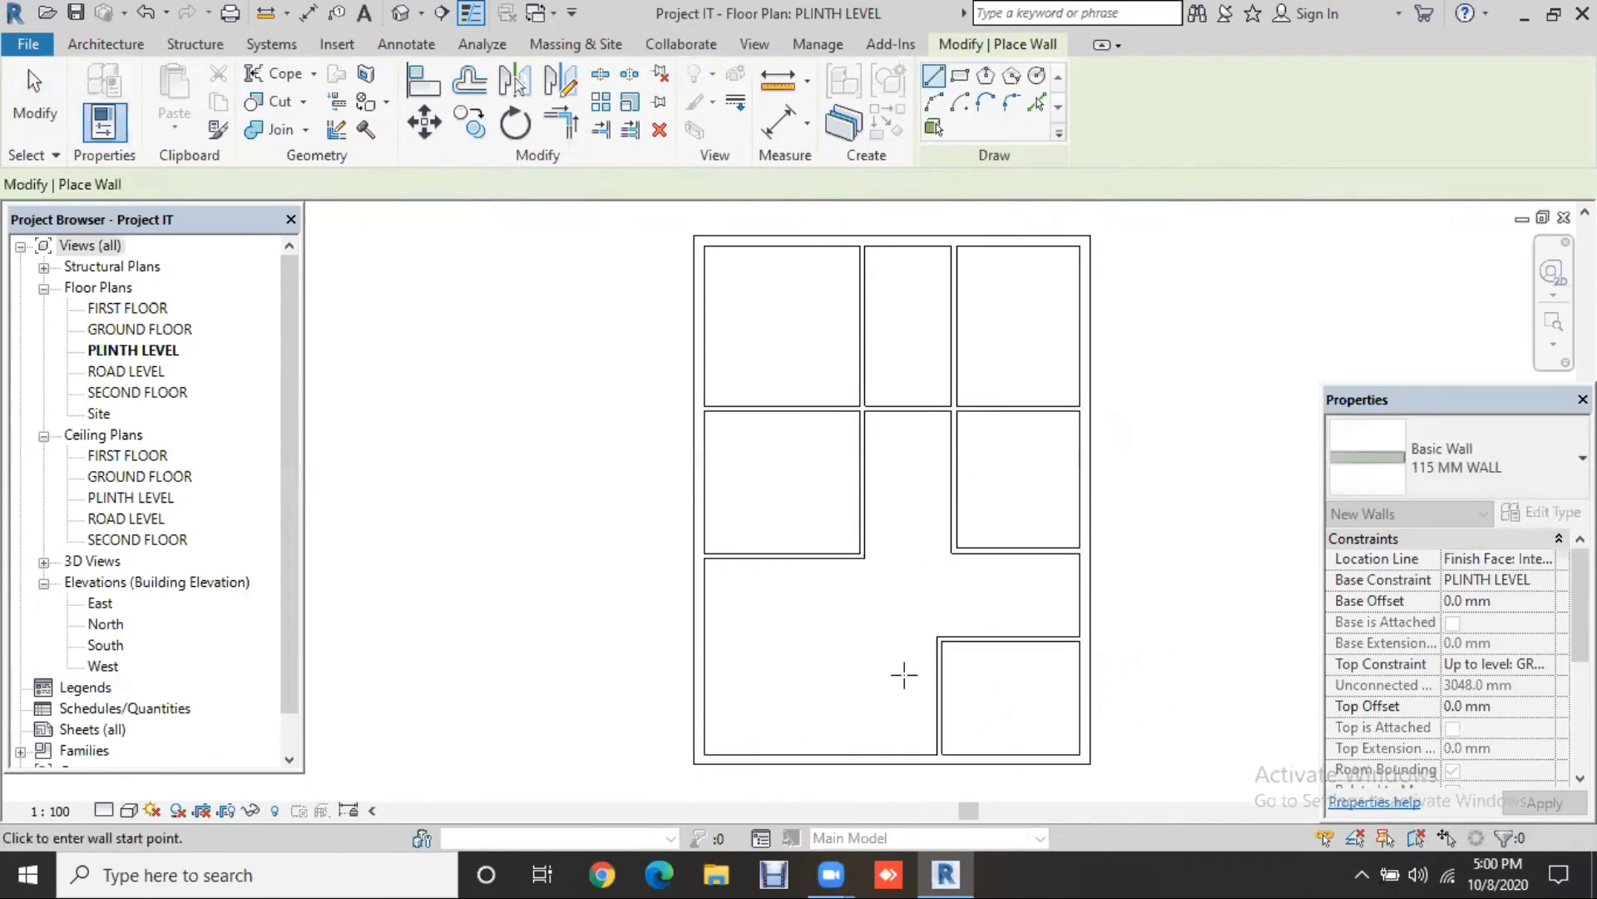
# Step: Add a short horizontal wall from the left exterior wall and stretch it into a full-width cross wall
pyautogui.click(801, 634)
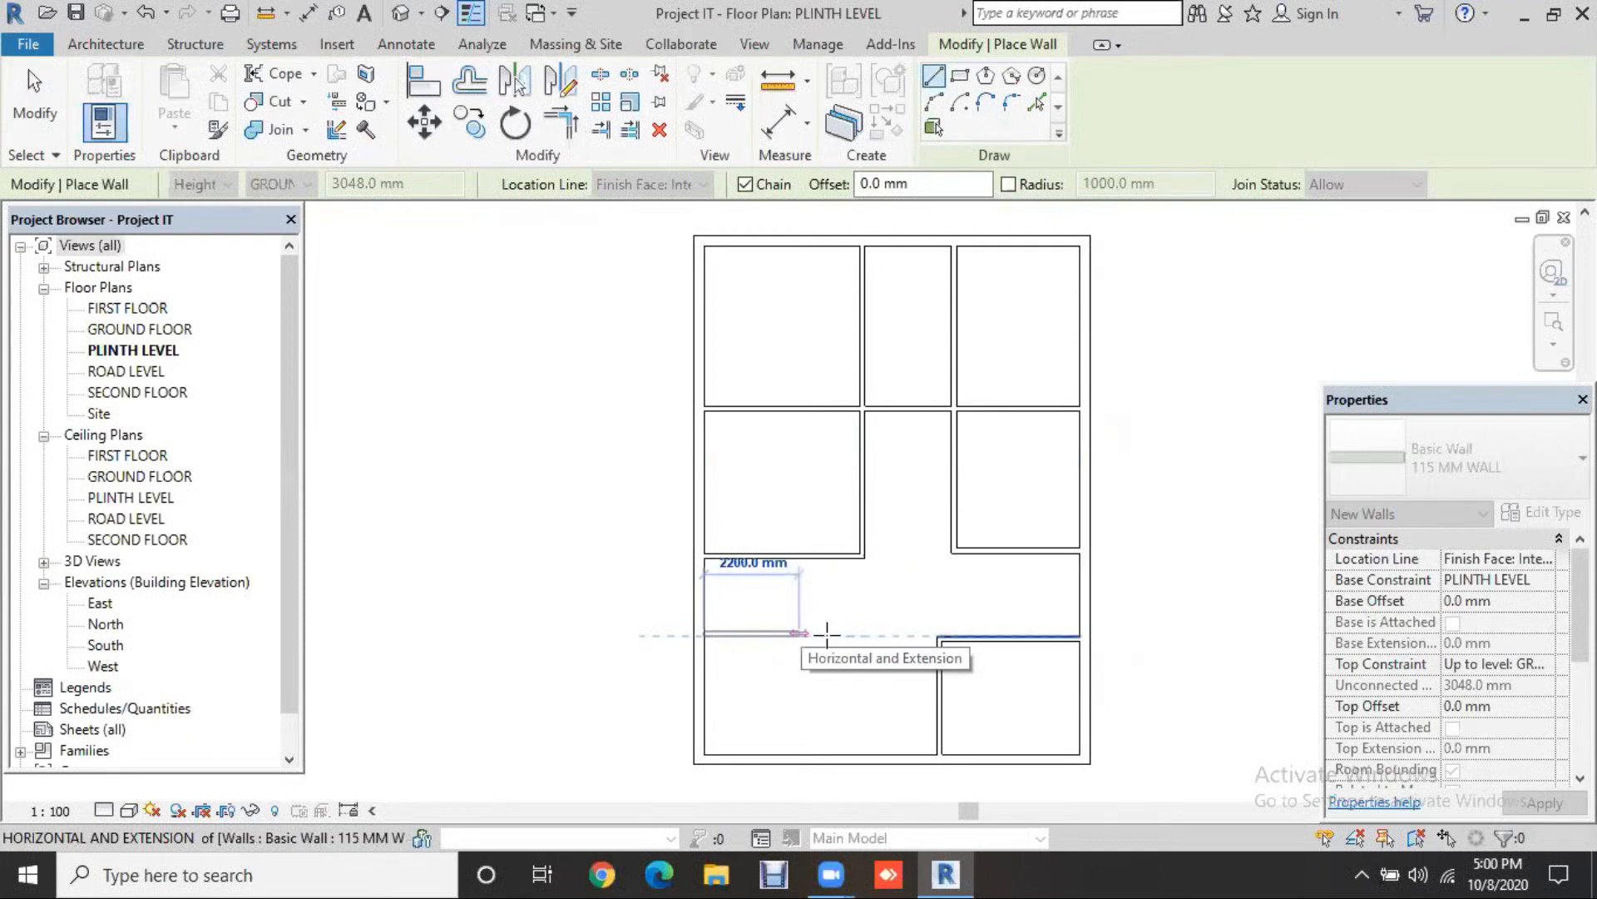
pyautogui.click(830, 768)
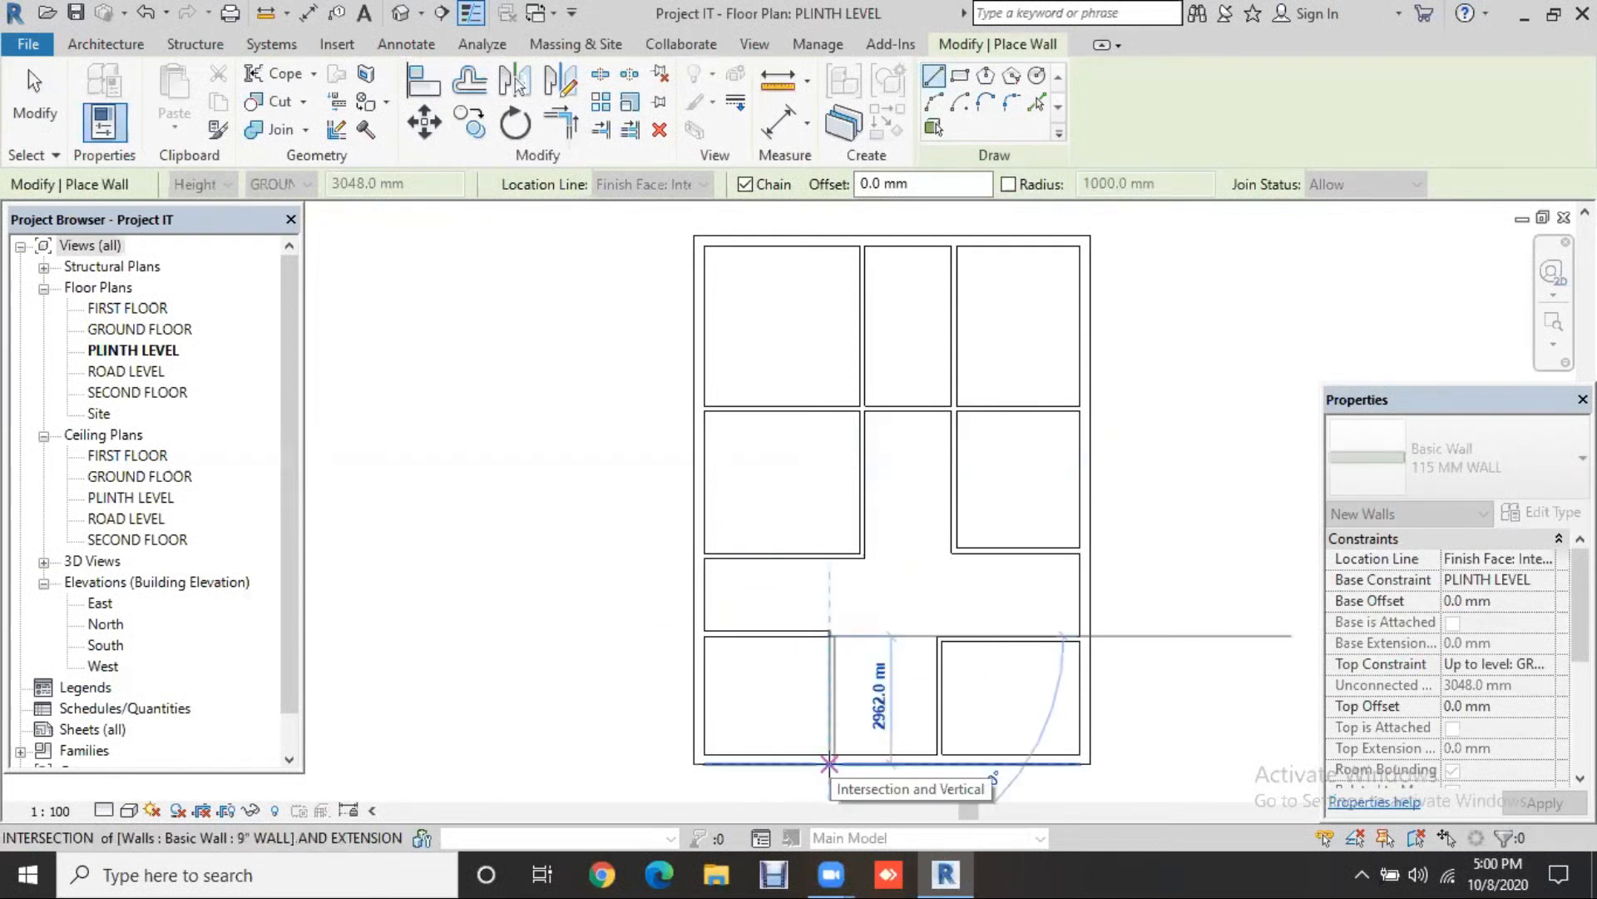
pyautogui.press('Escape')
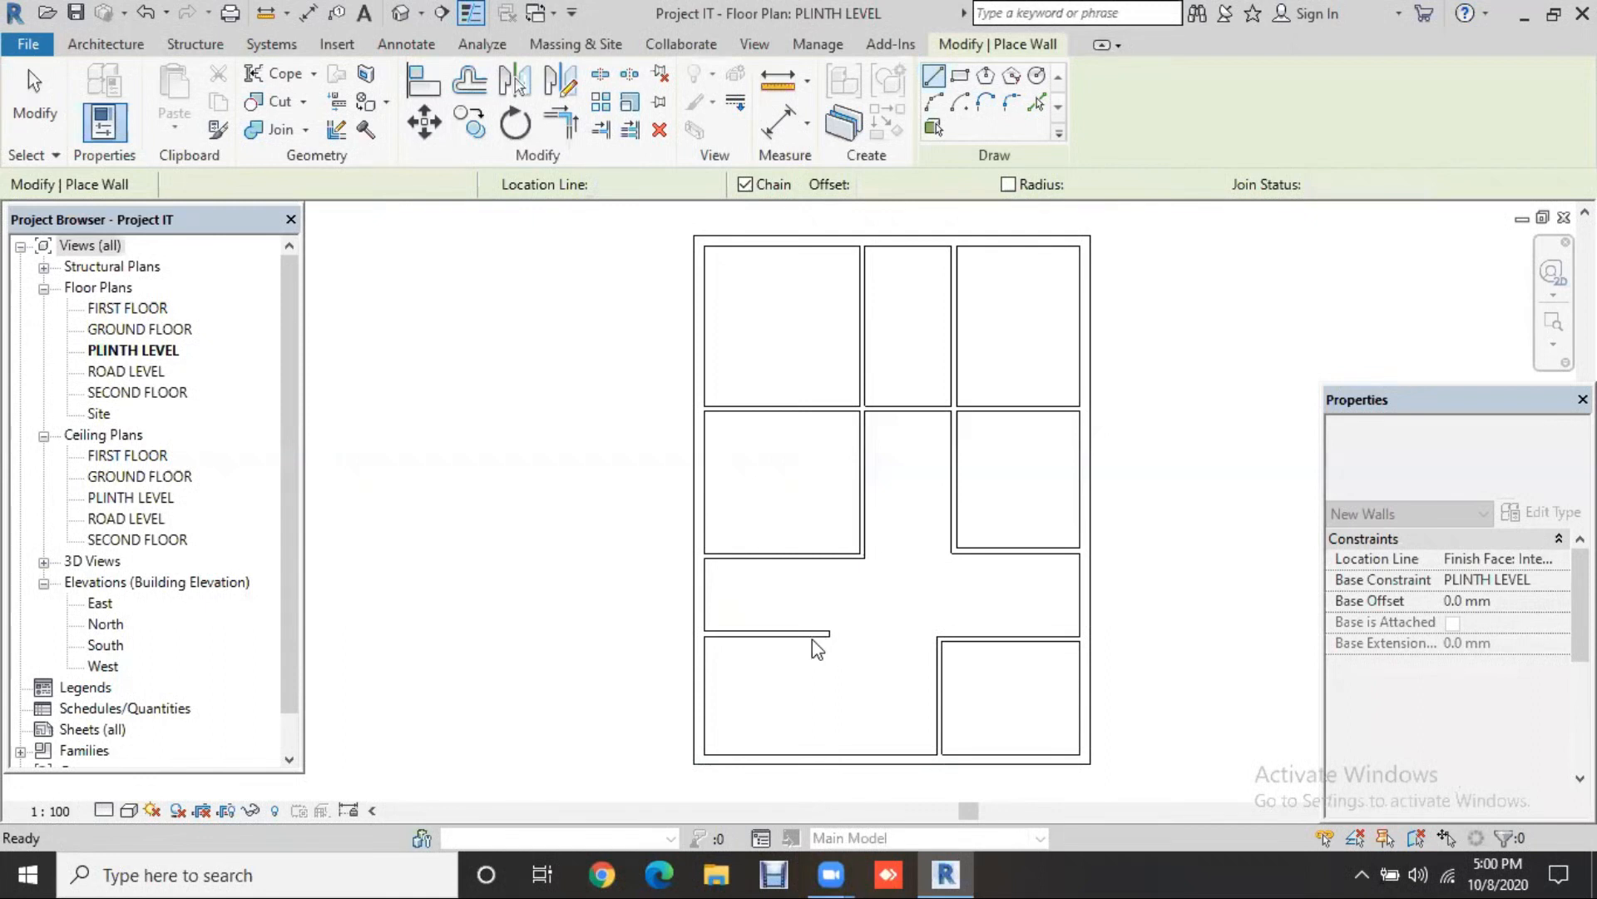
pyautogui.press('Escape')
pyautogui.click(822, 648)
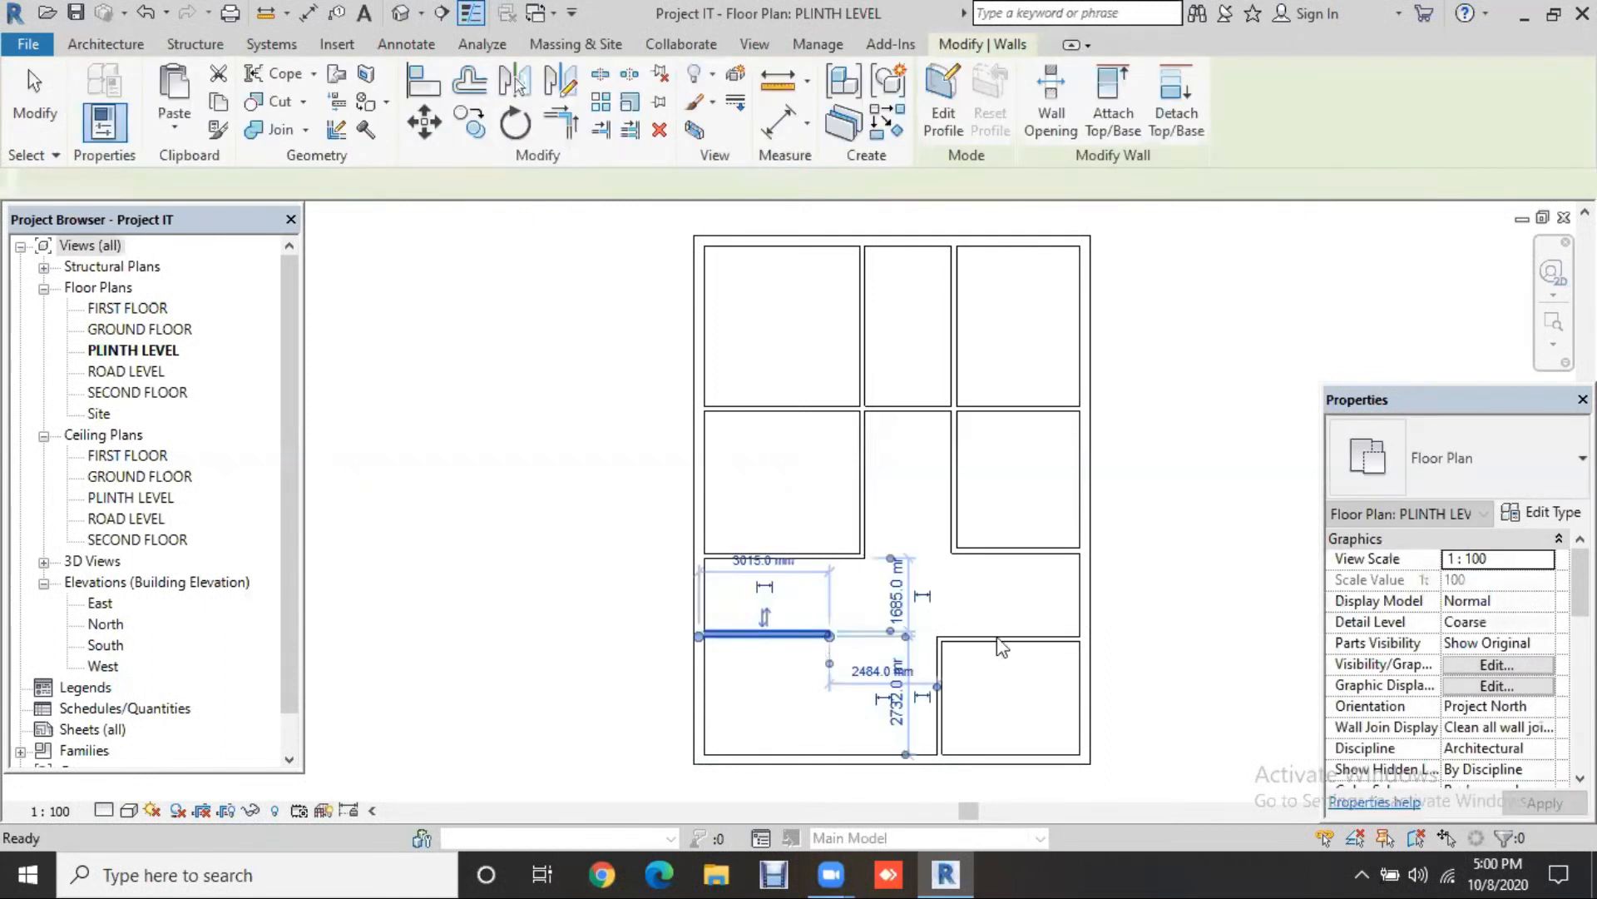
pyautogui.click(998, 639)
pyautogui.moveTo(715, 647); pyautogui.dragTo(730, 653)
pyautogui.press('Escape')
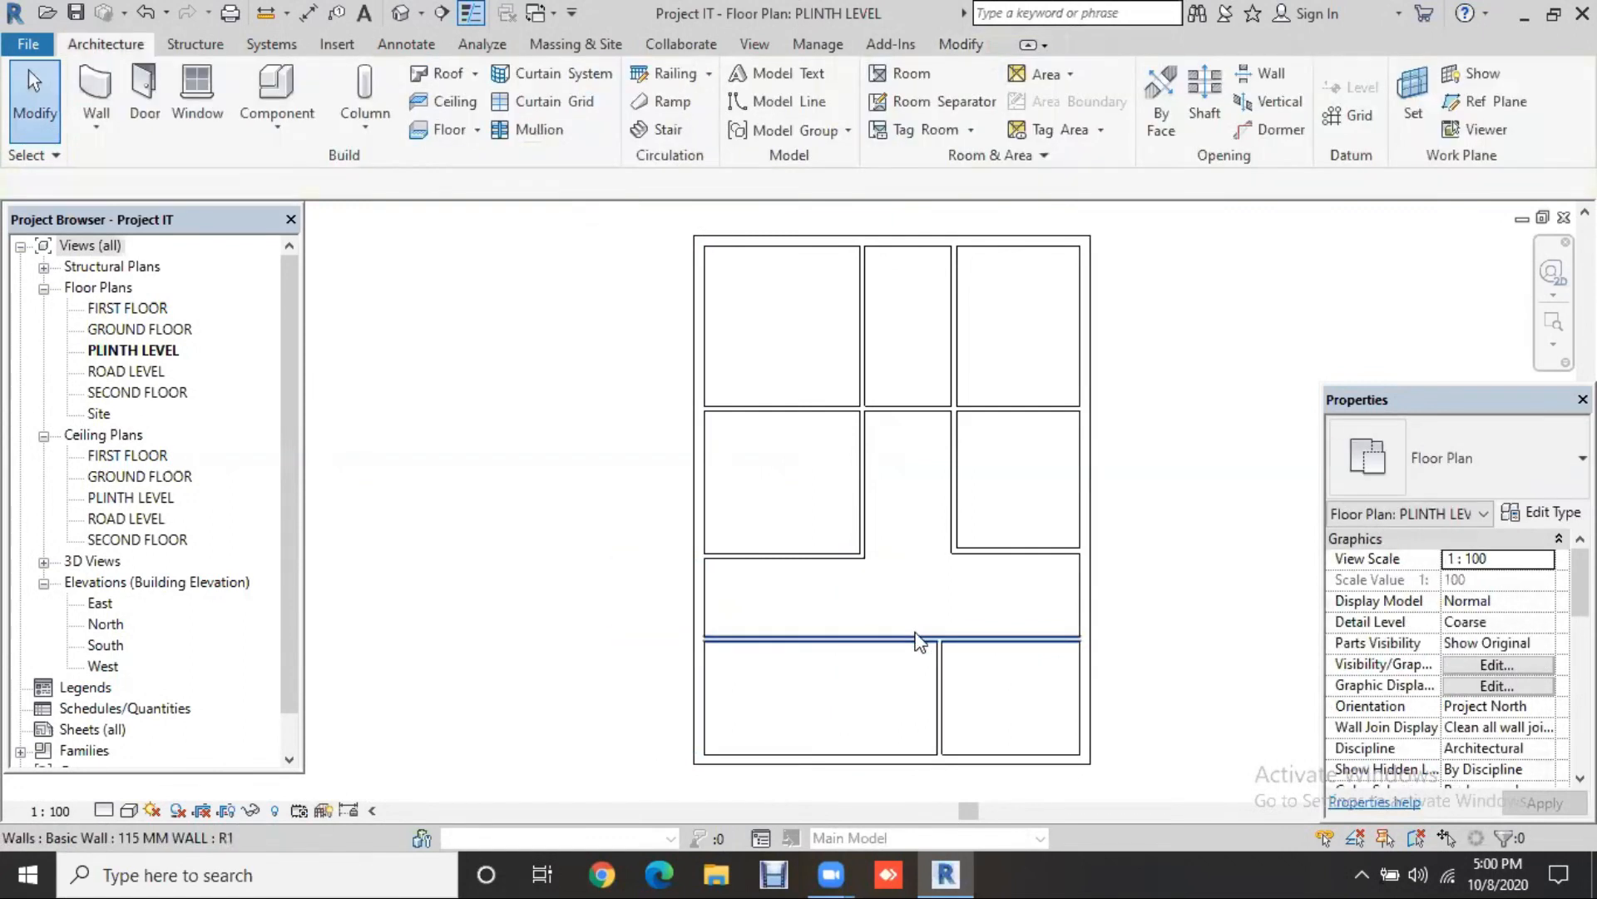
pyautogui.click(915, 641)
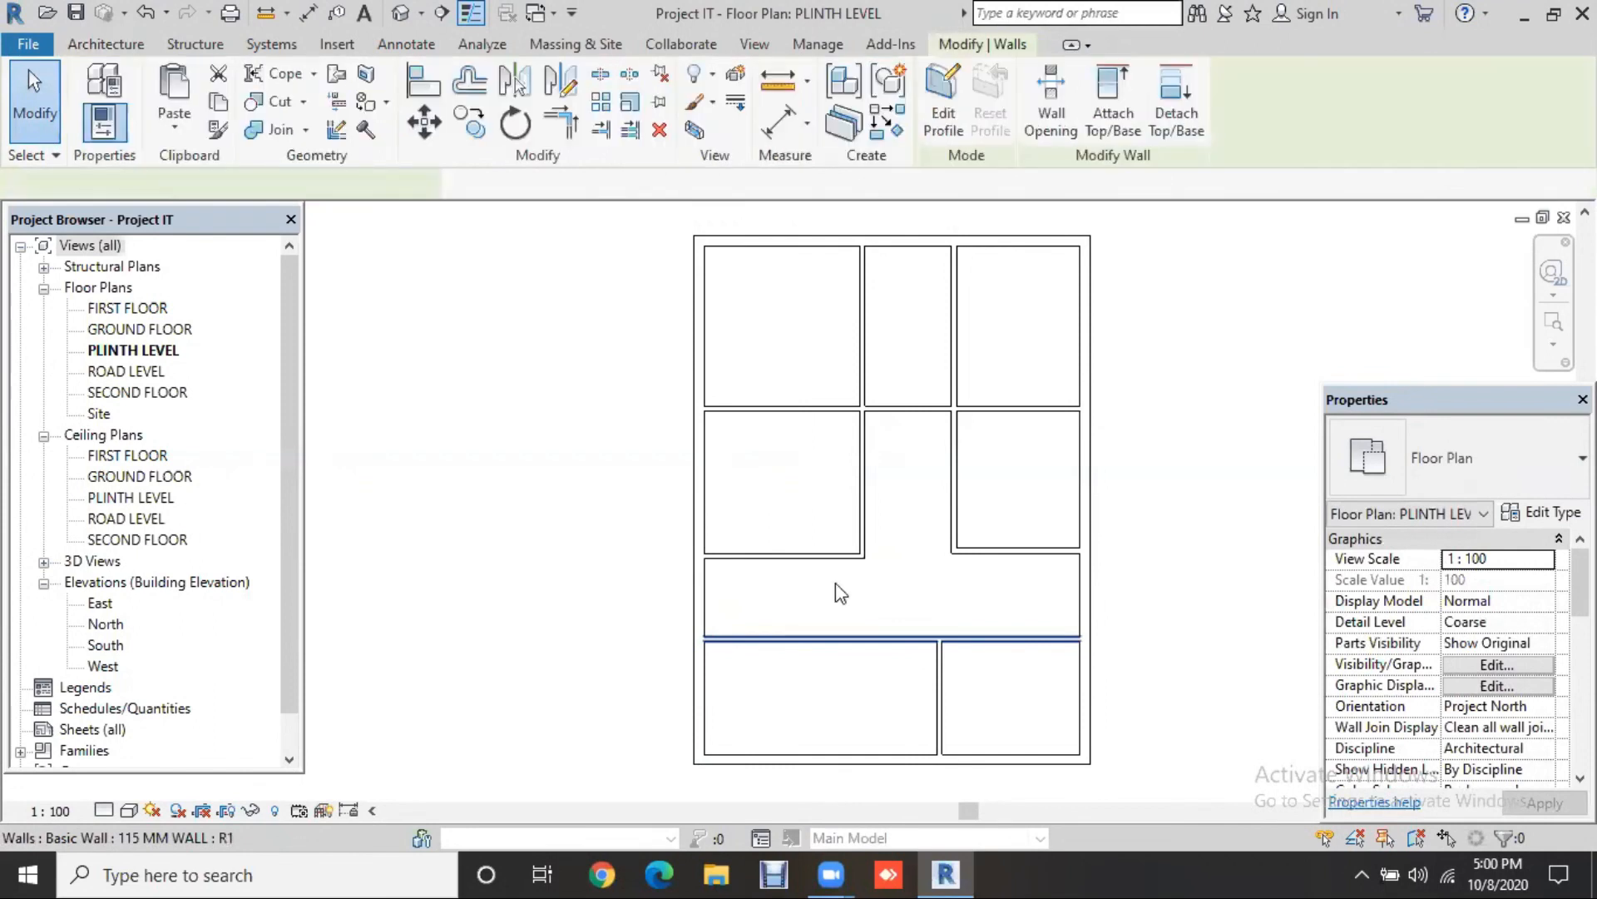
# Step: Start a 115 mm partition from the central vertical partition's end down toward the bottom wall
pyautogui.press('w')
pyautogui.press('a')
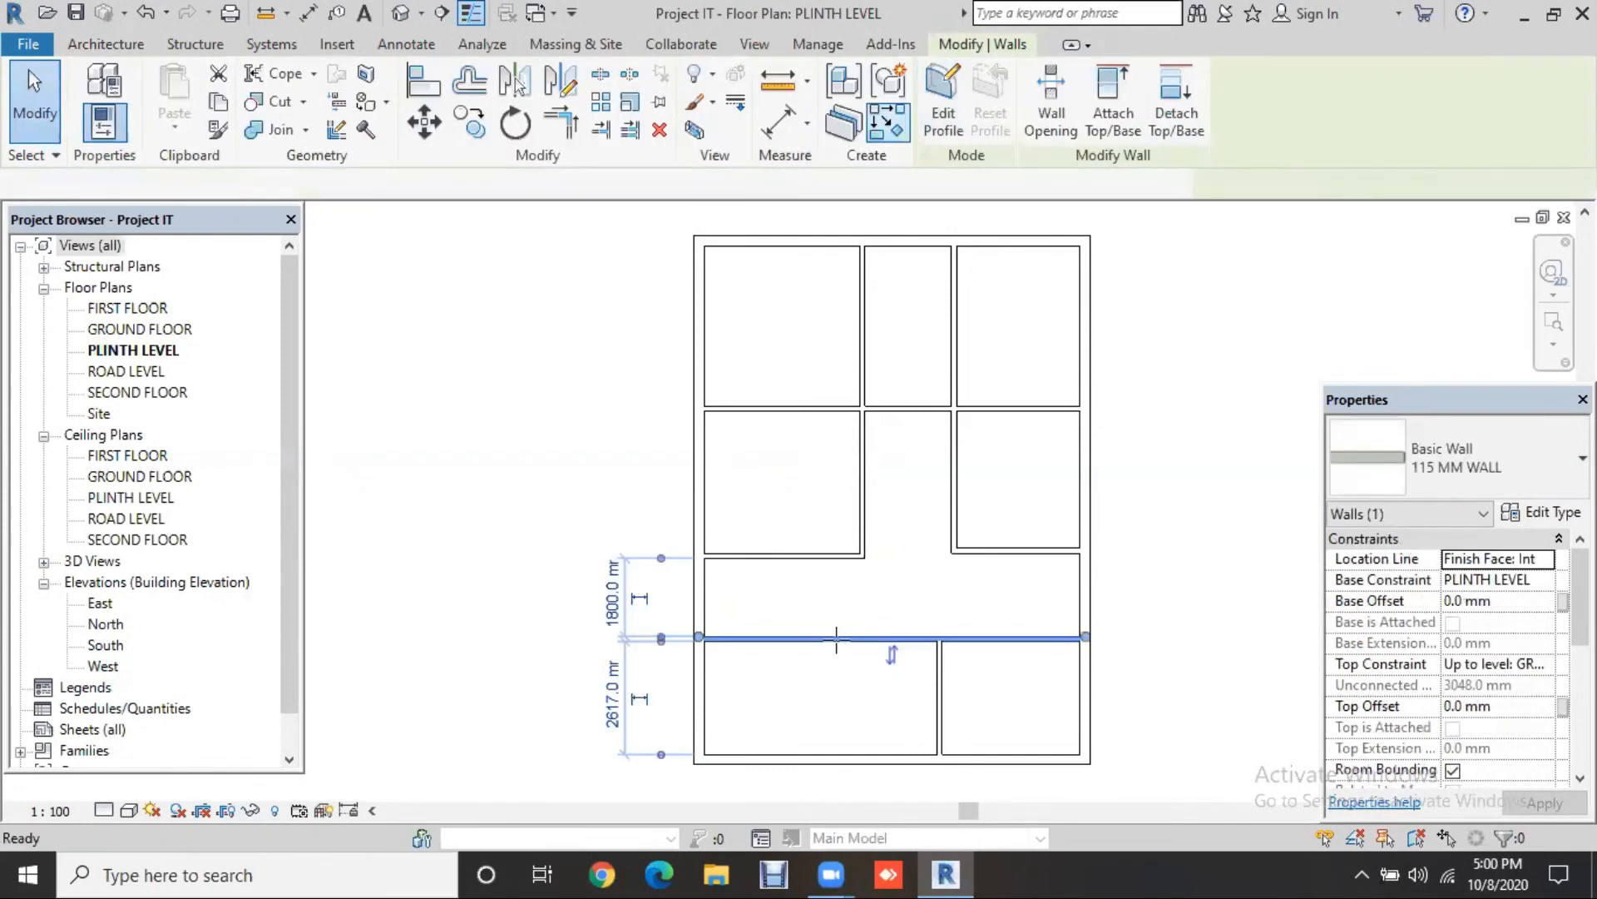
pyautogui.click(834, 639)
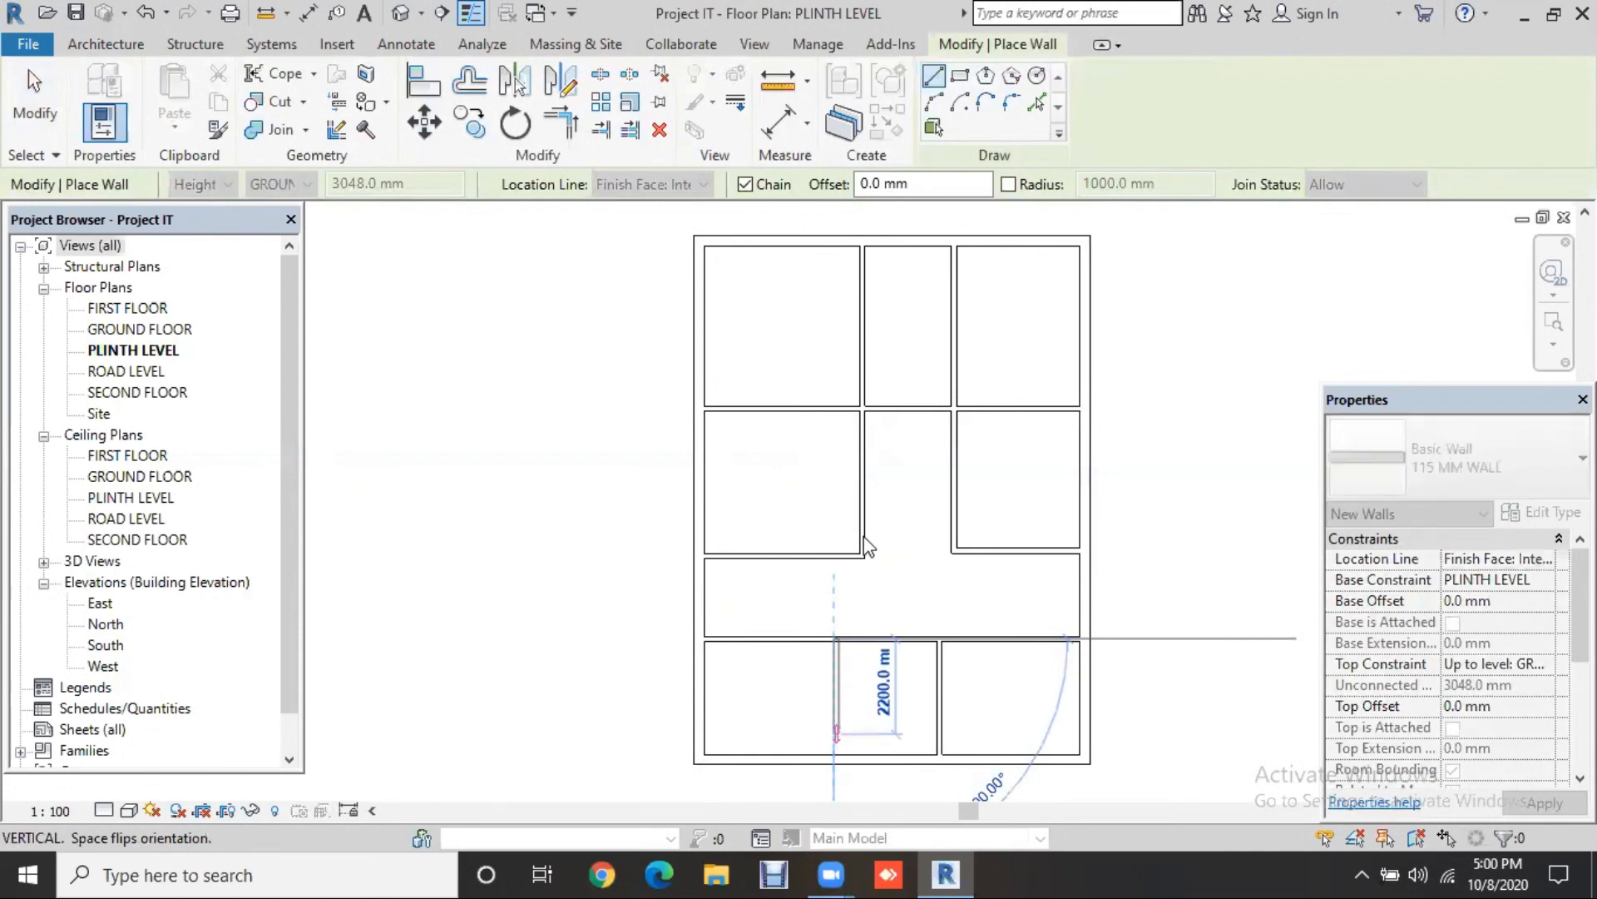
pyautogui.press('Escape')
pyautogui.press('Escape')
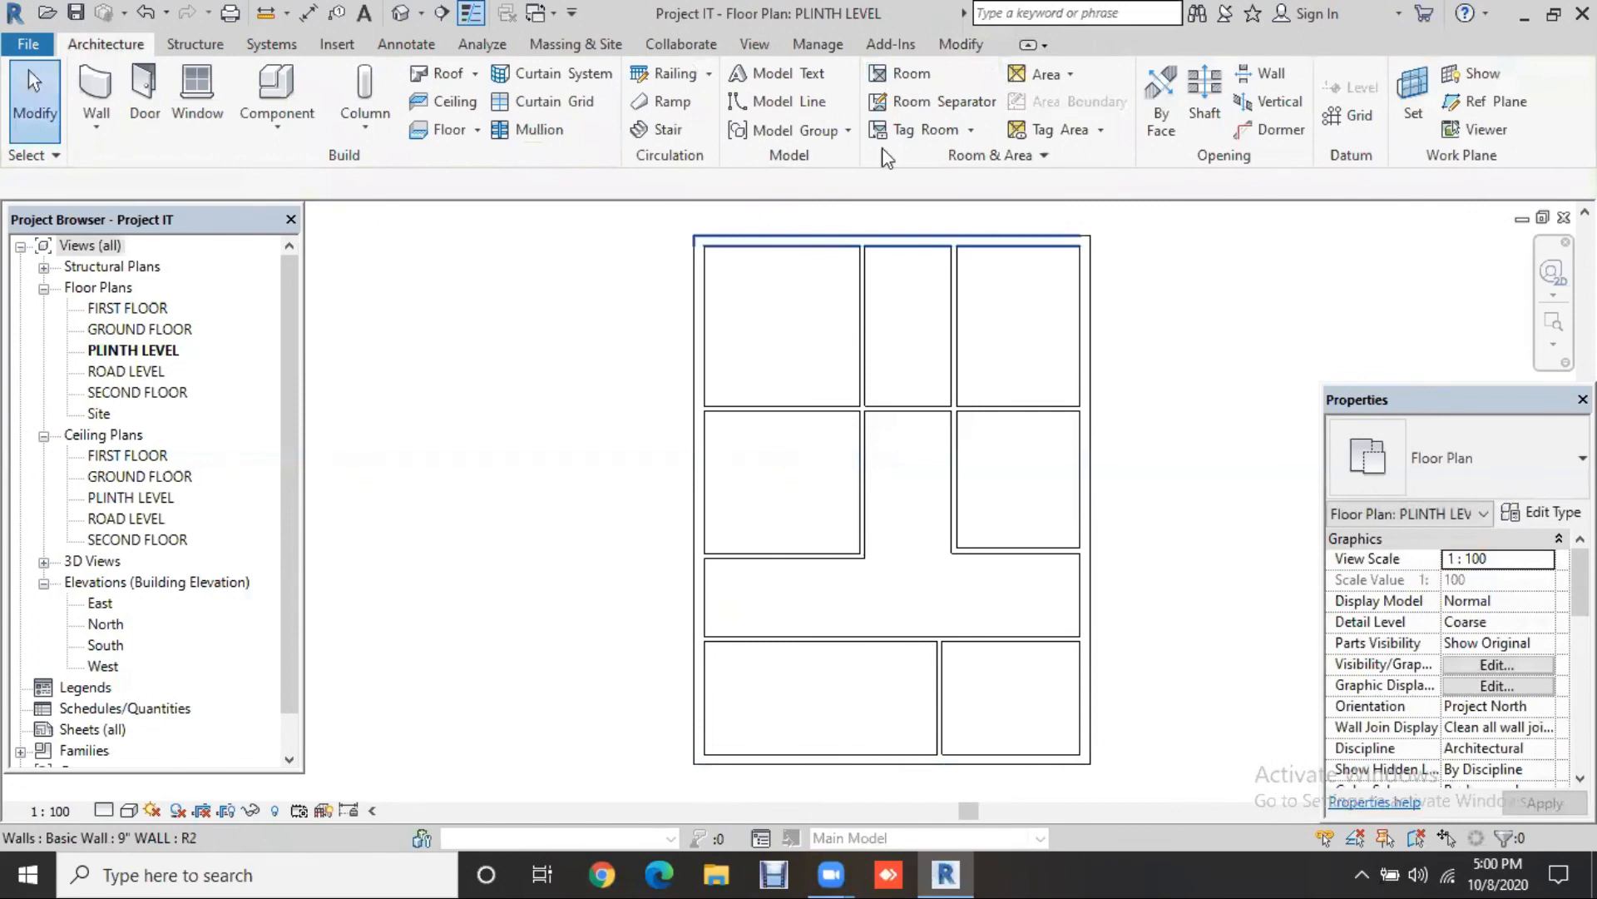
pyautogui.click(863, 566)
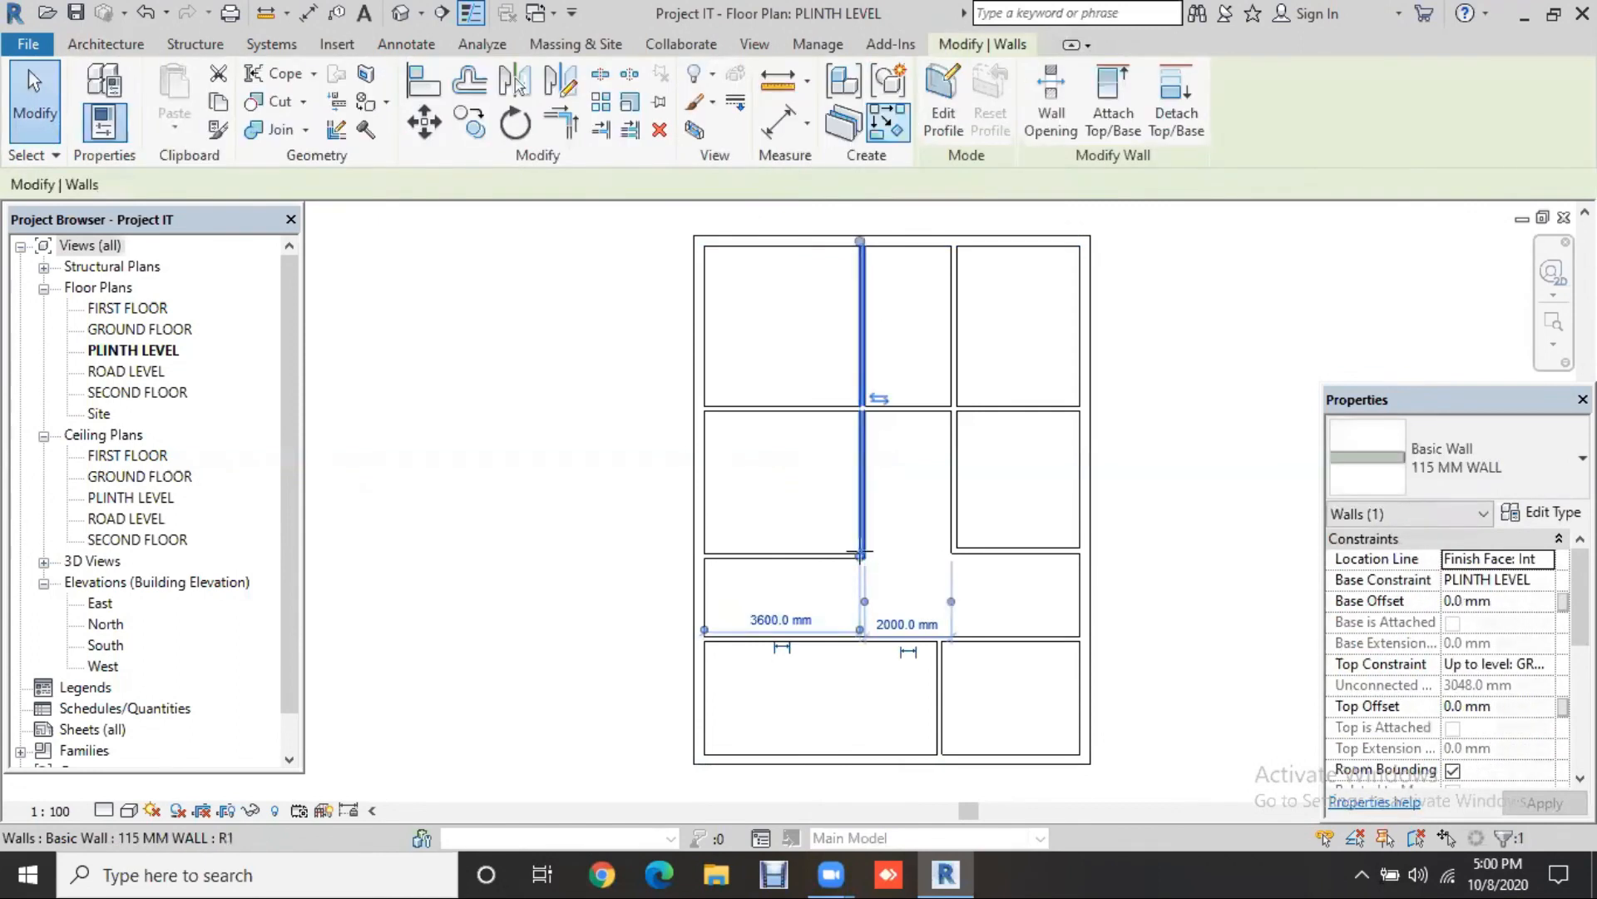
pyautogui.press('c')
pyautogui.press('s')
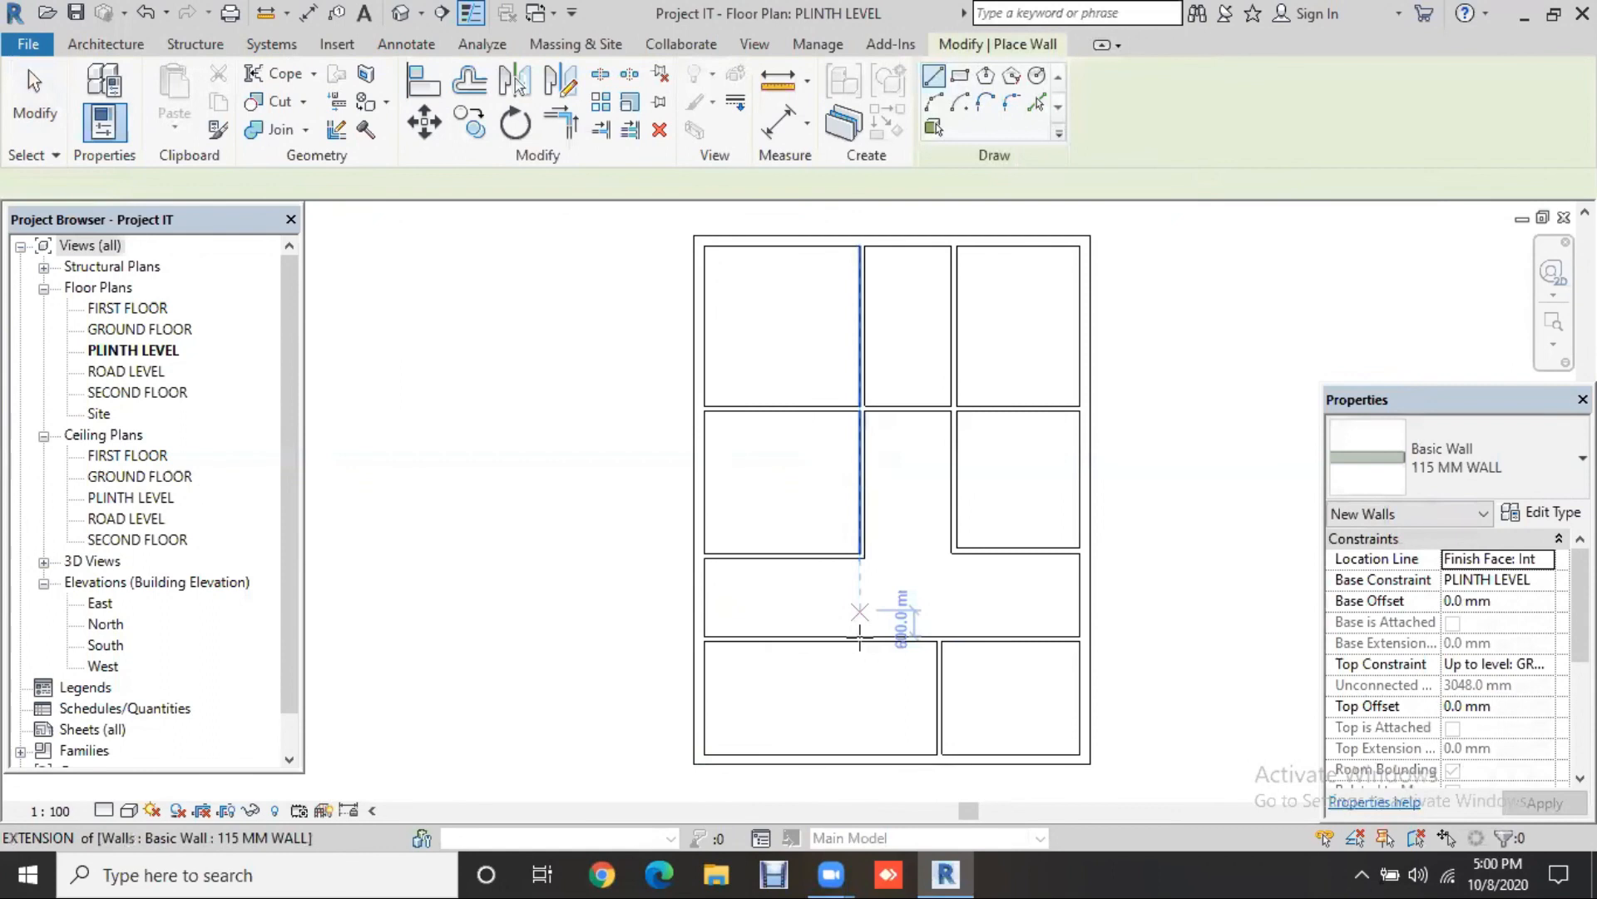
pyautogui.click(861, 639)
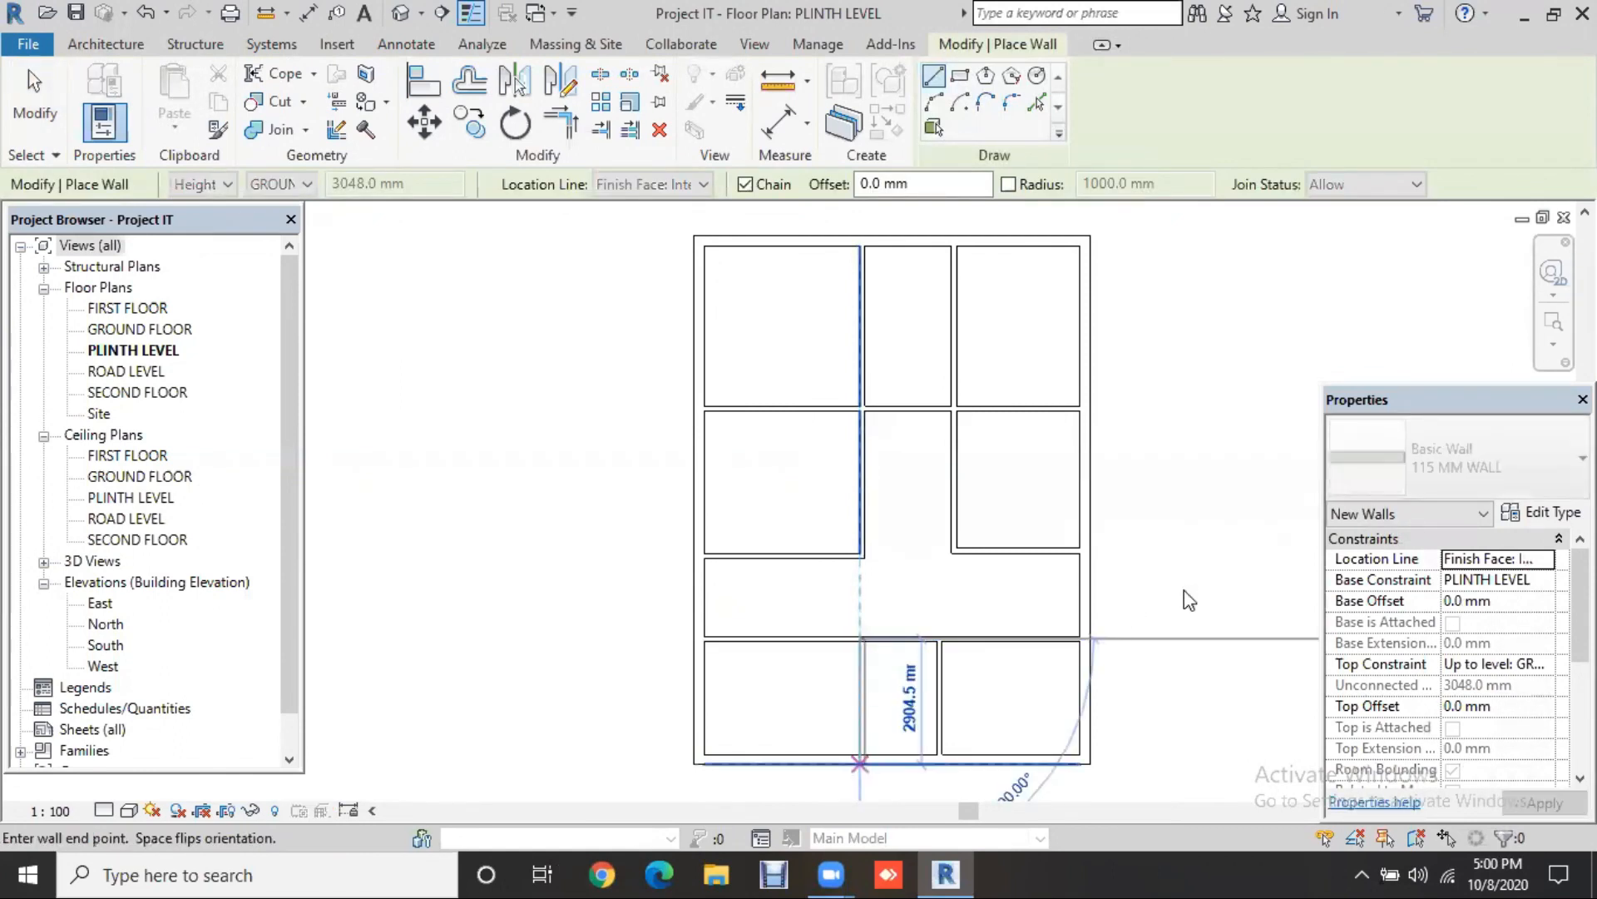
pyautogui.press('Escape')
pyautogui.press('Escape')
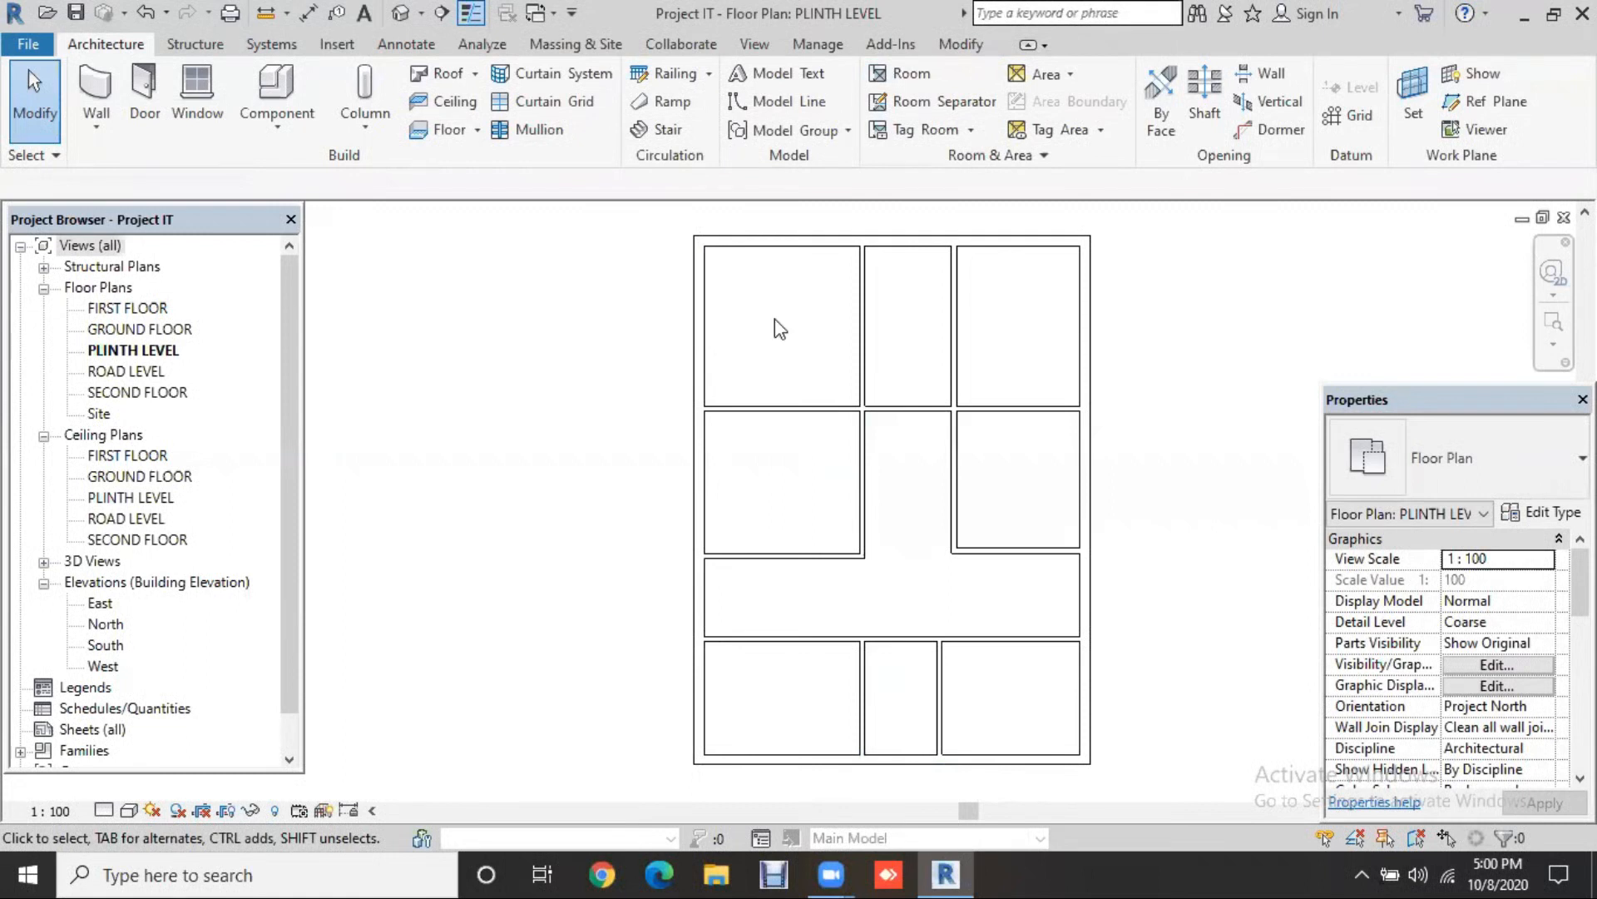
# Step: Place the left vertical partition 11 ft from the left exterior wall
pyautogui.click(862, 320)
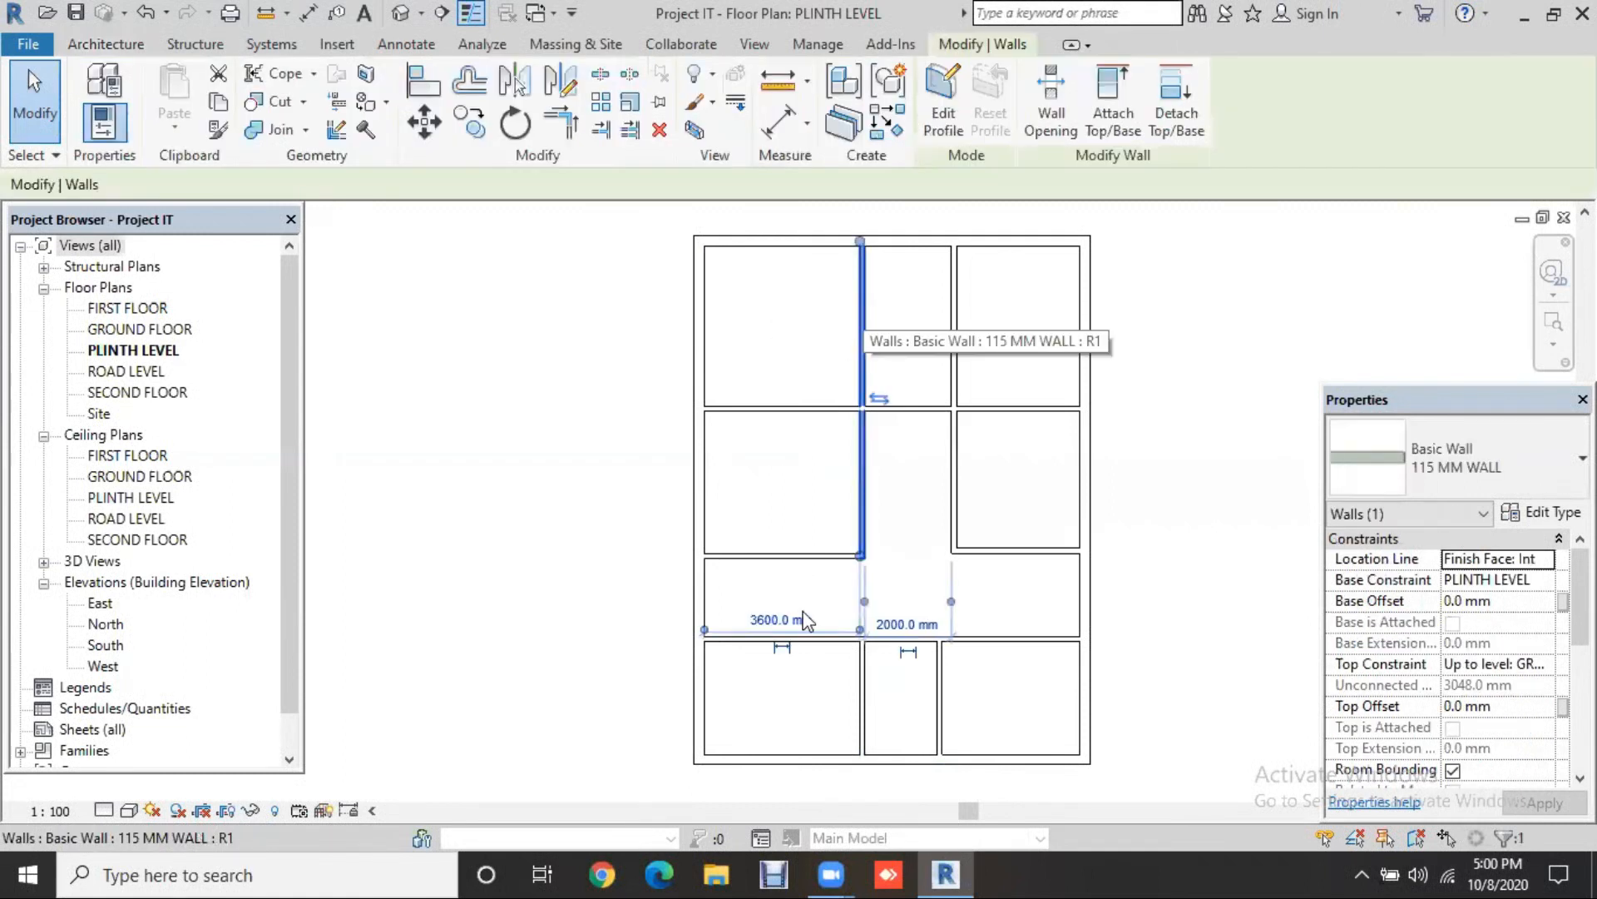
pyautogui.scroll(2, 807, 620)
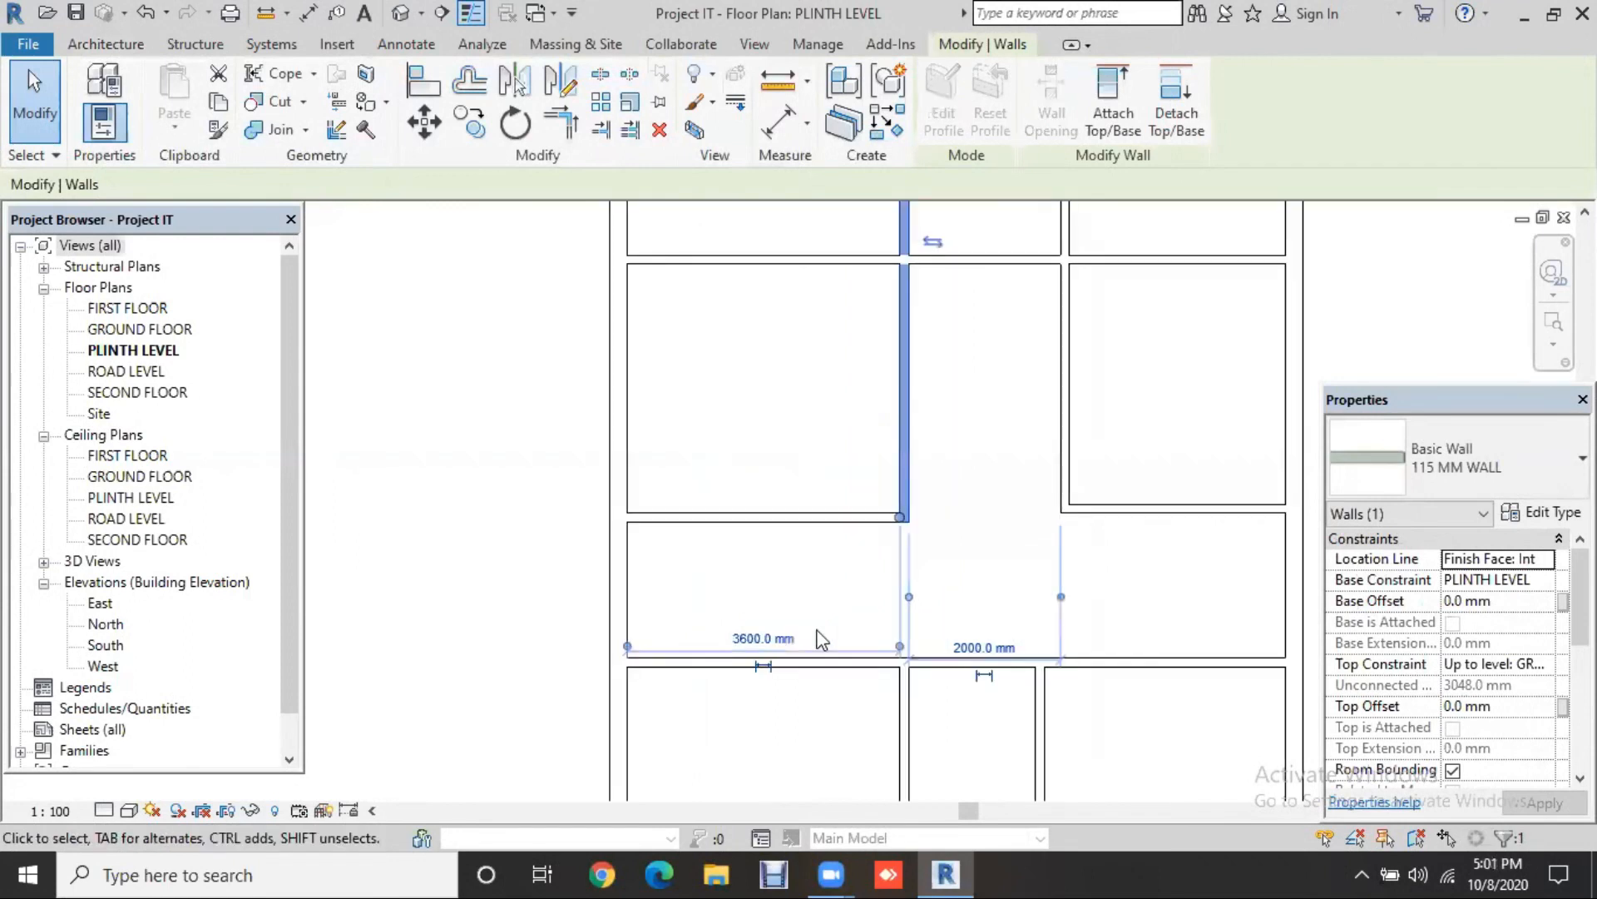
pyautogui.scroll(1, 822, 639)
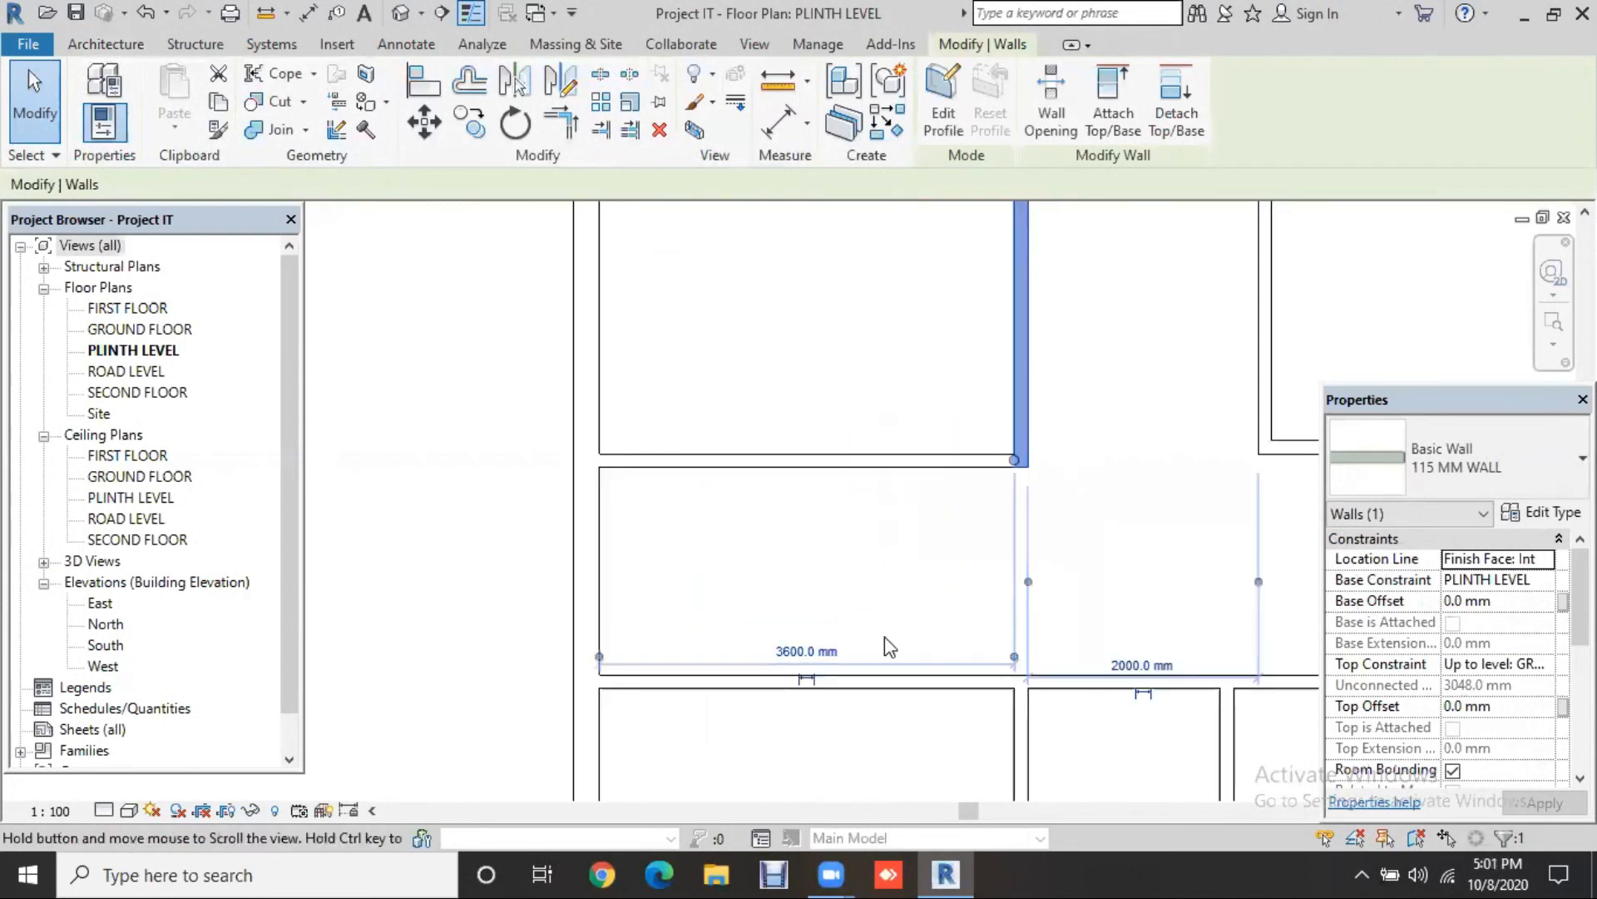
pyautogui.scroll(1, 885, 637)
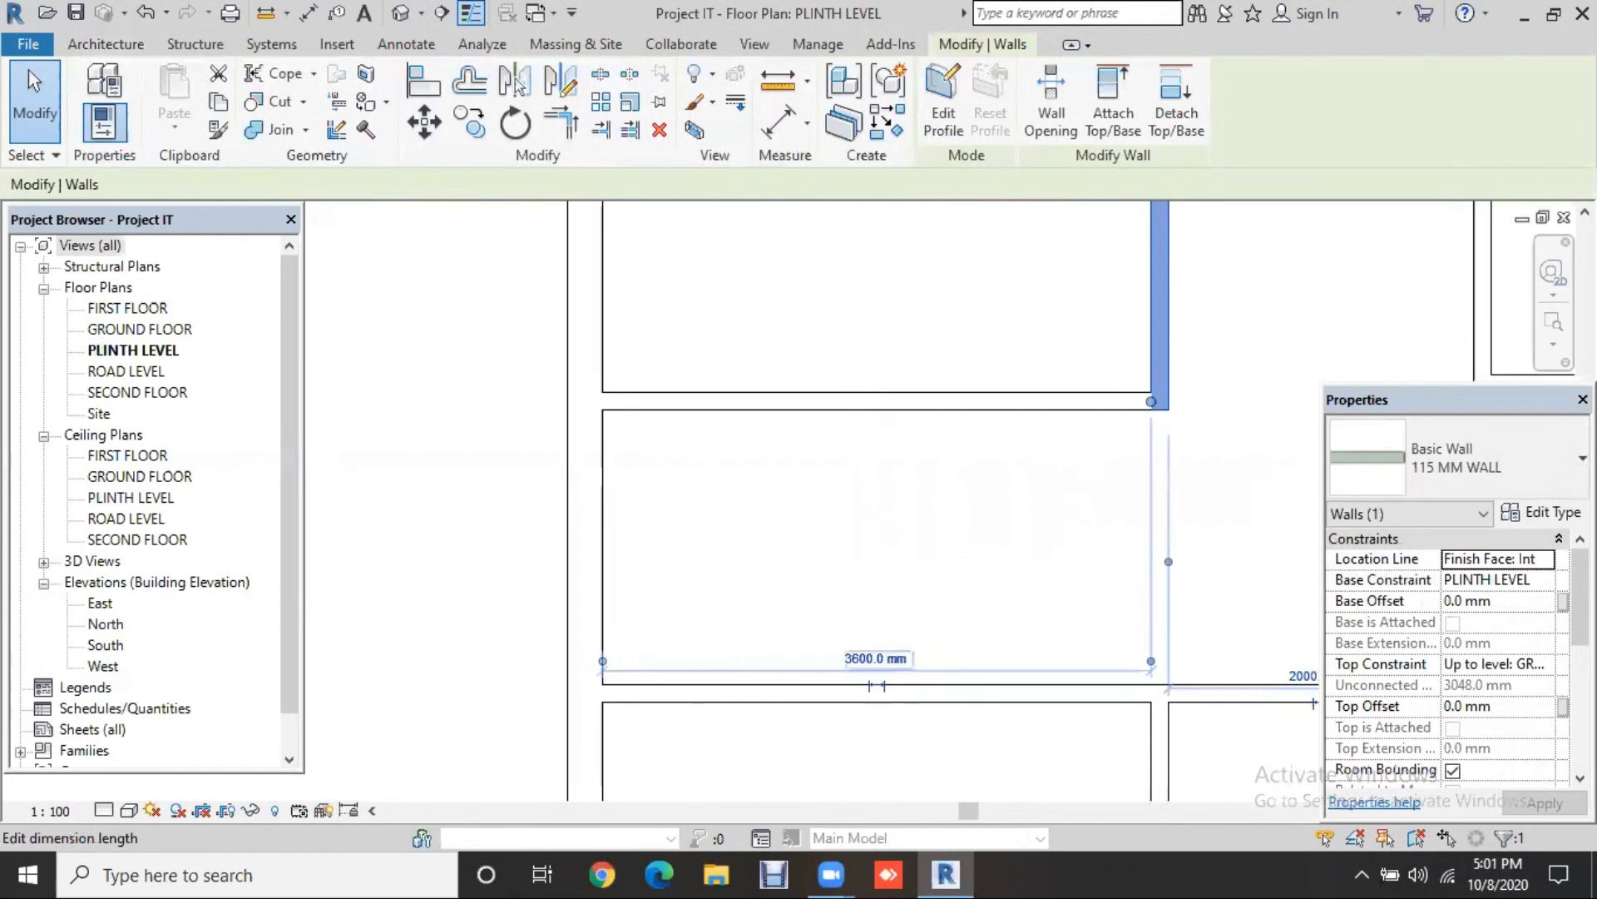
pyautogui.click(882, 654)
pyautogui.write('111')
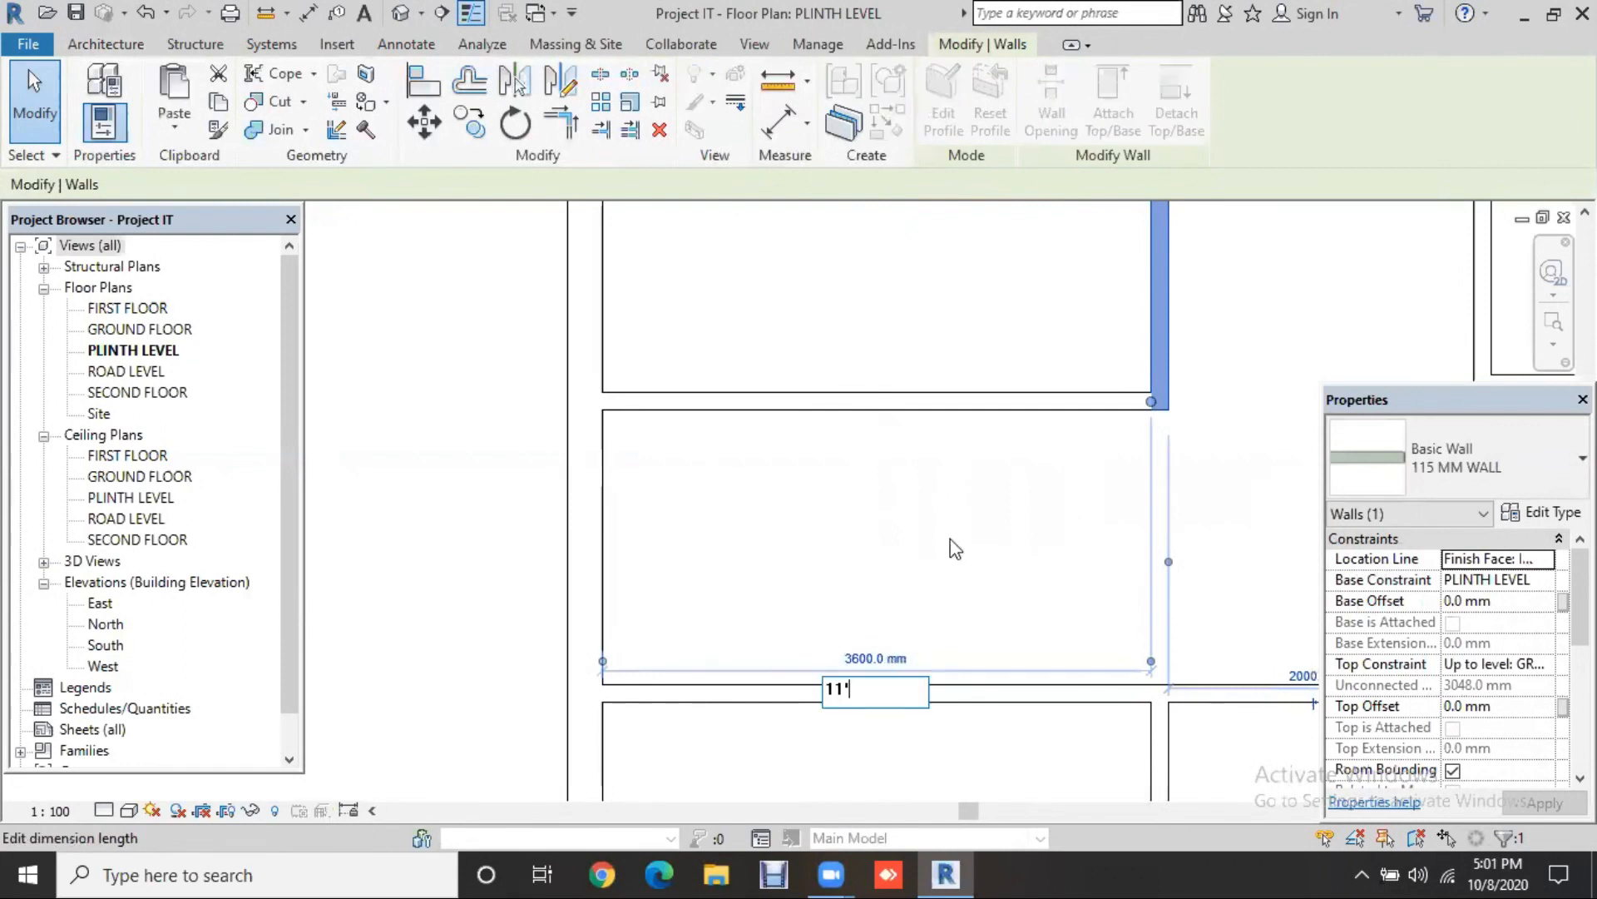
pyautogui.press('Return')
pyautogui.scroll(-1, 949, 557)
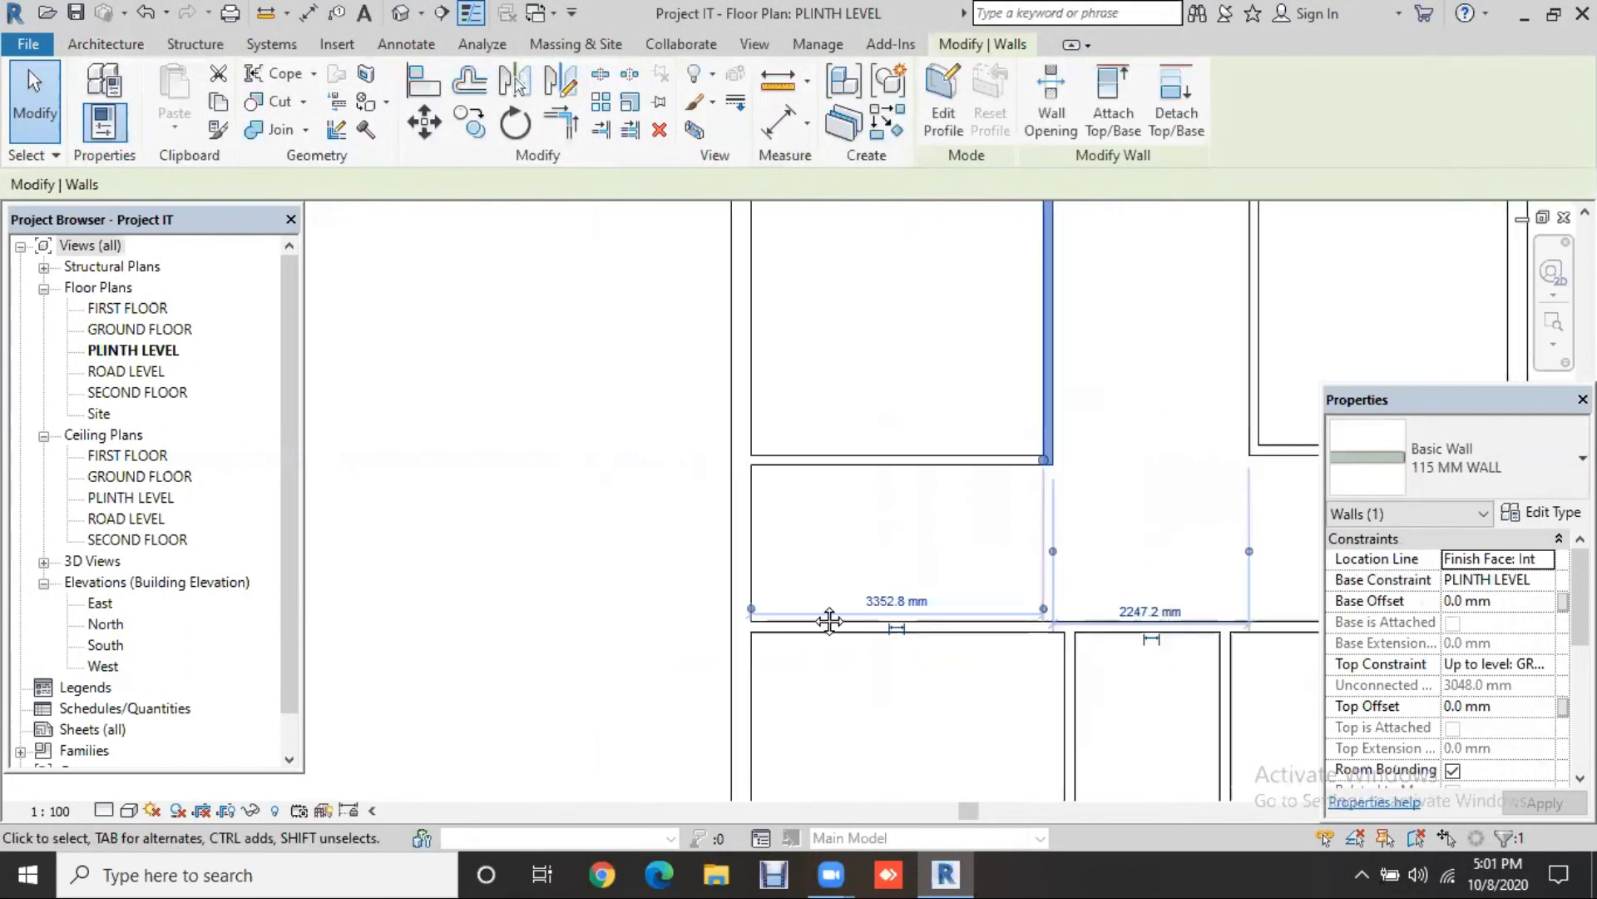
pyautogui.scroll(-1, 831, 613)
pyautogui.scroll(-1, 1172, 567)
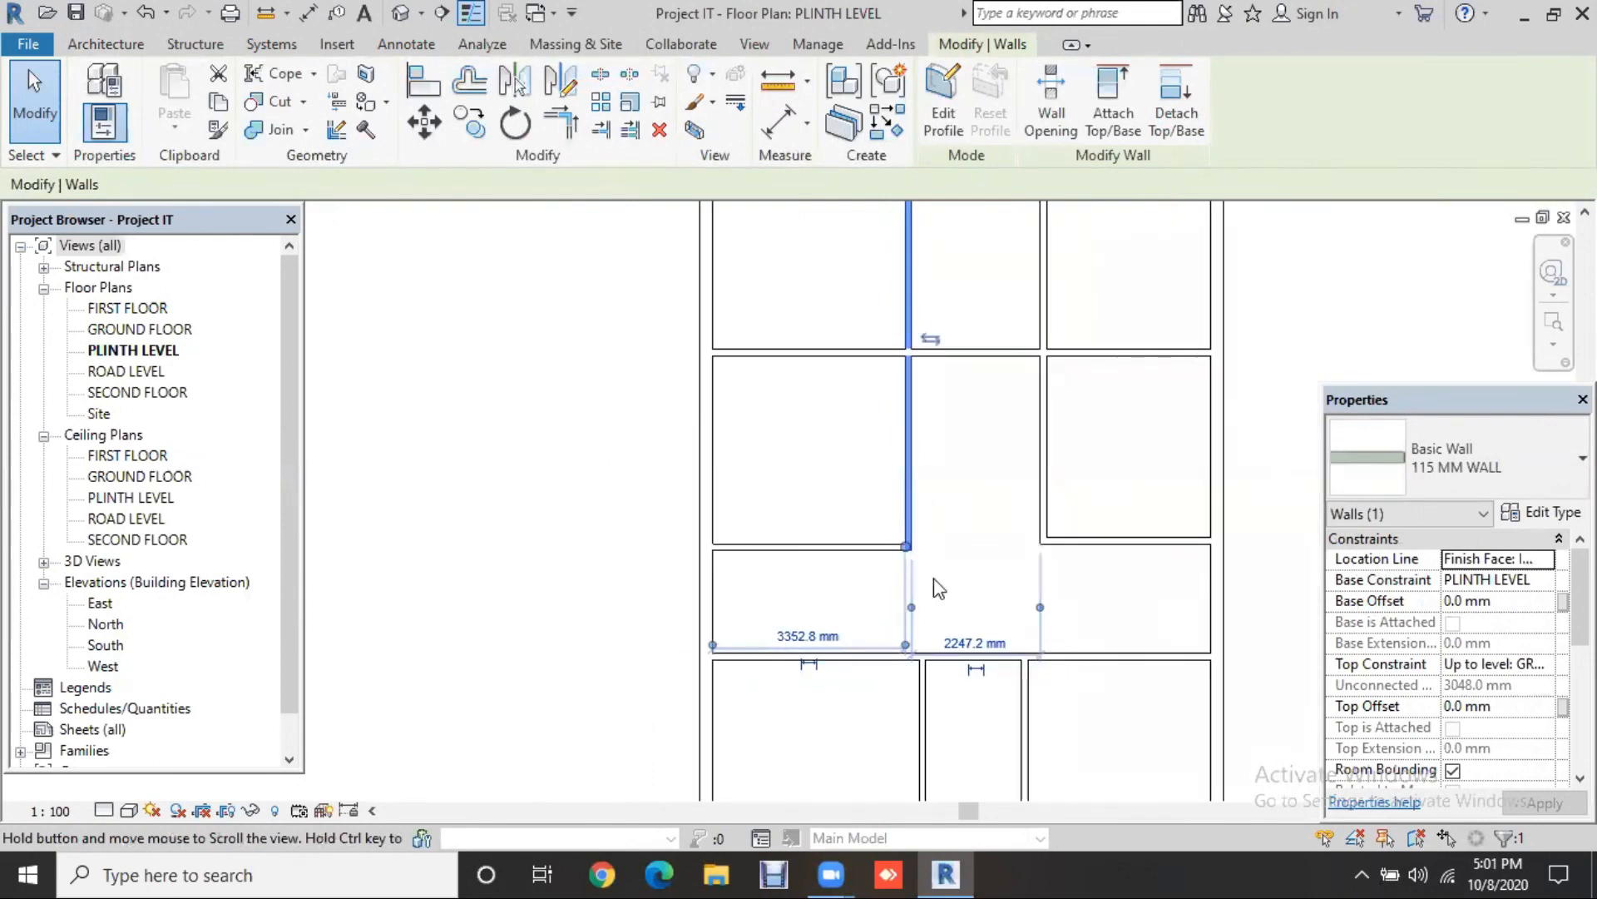
# Step: Make the right-hand room 11' wide by moving the right vertical partition
pyautogui.moveTo(1179, 360); pyautogui.dragTo(1059, 428, button='middle')
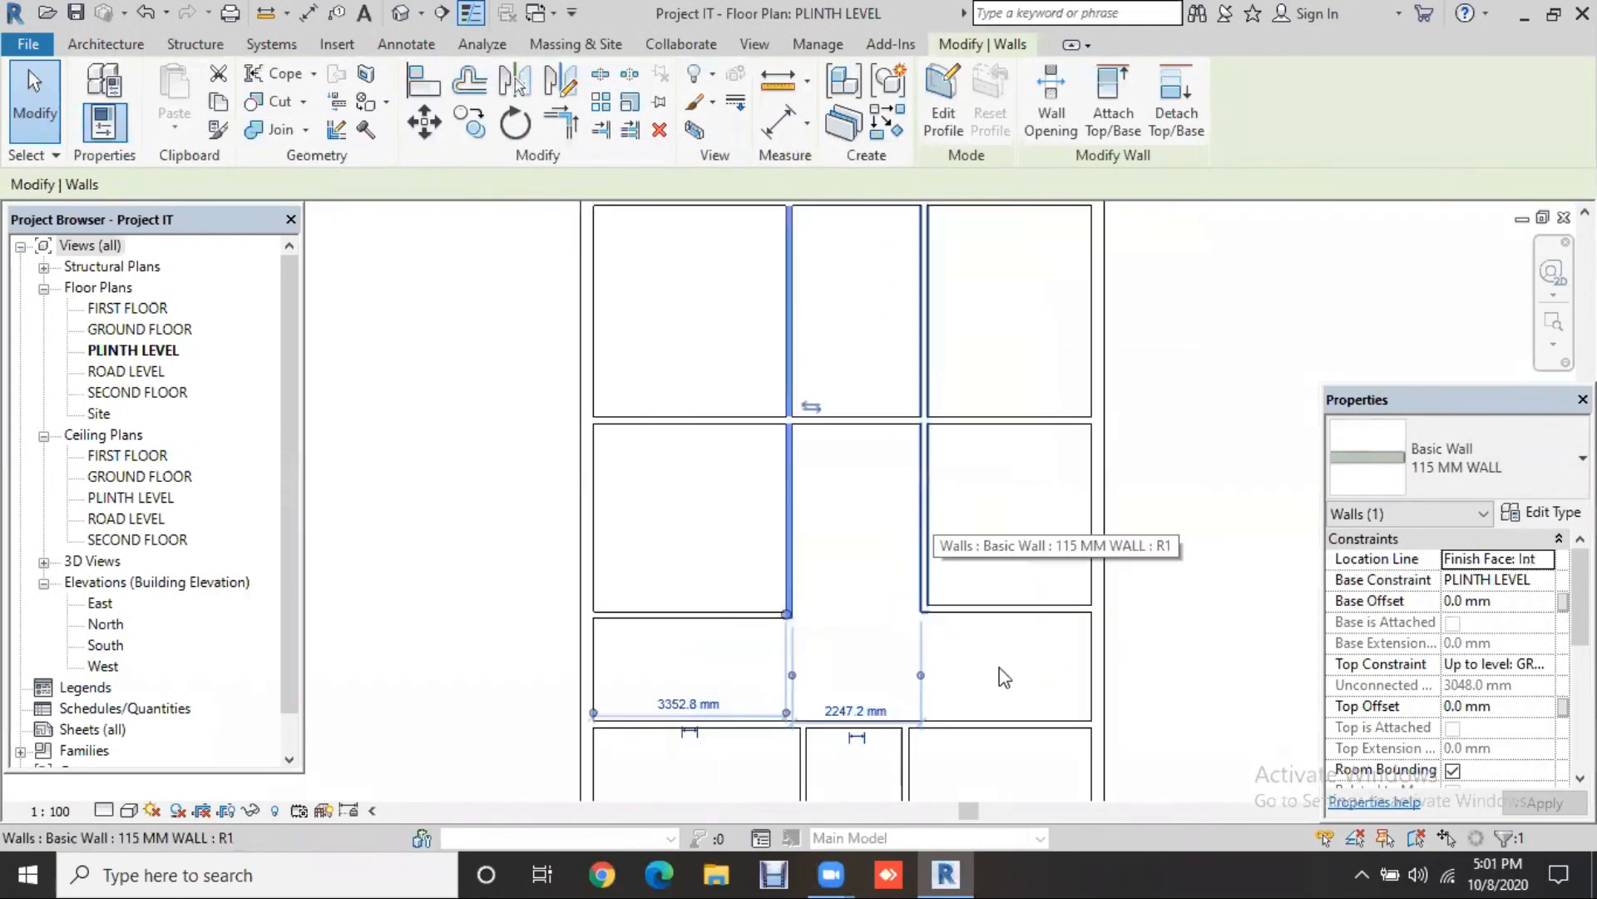
pyautogui.click(924, 523)
pyautogui.click(1004, 671)
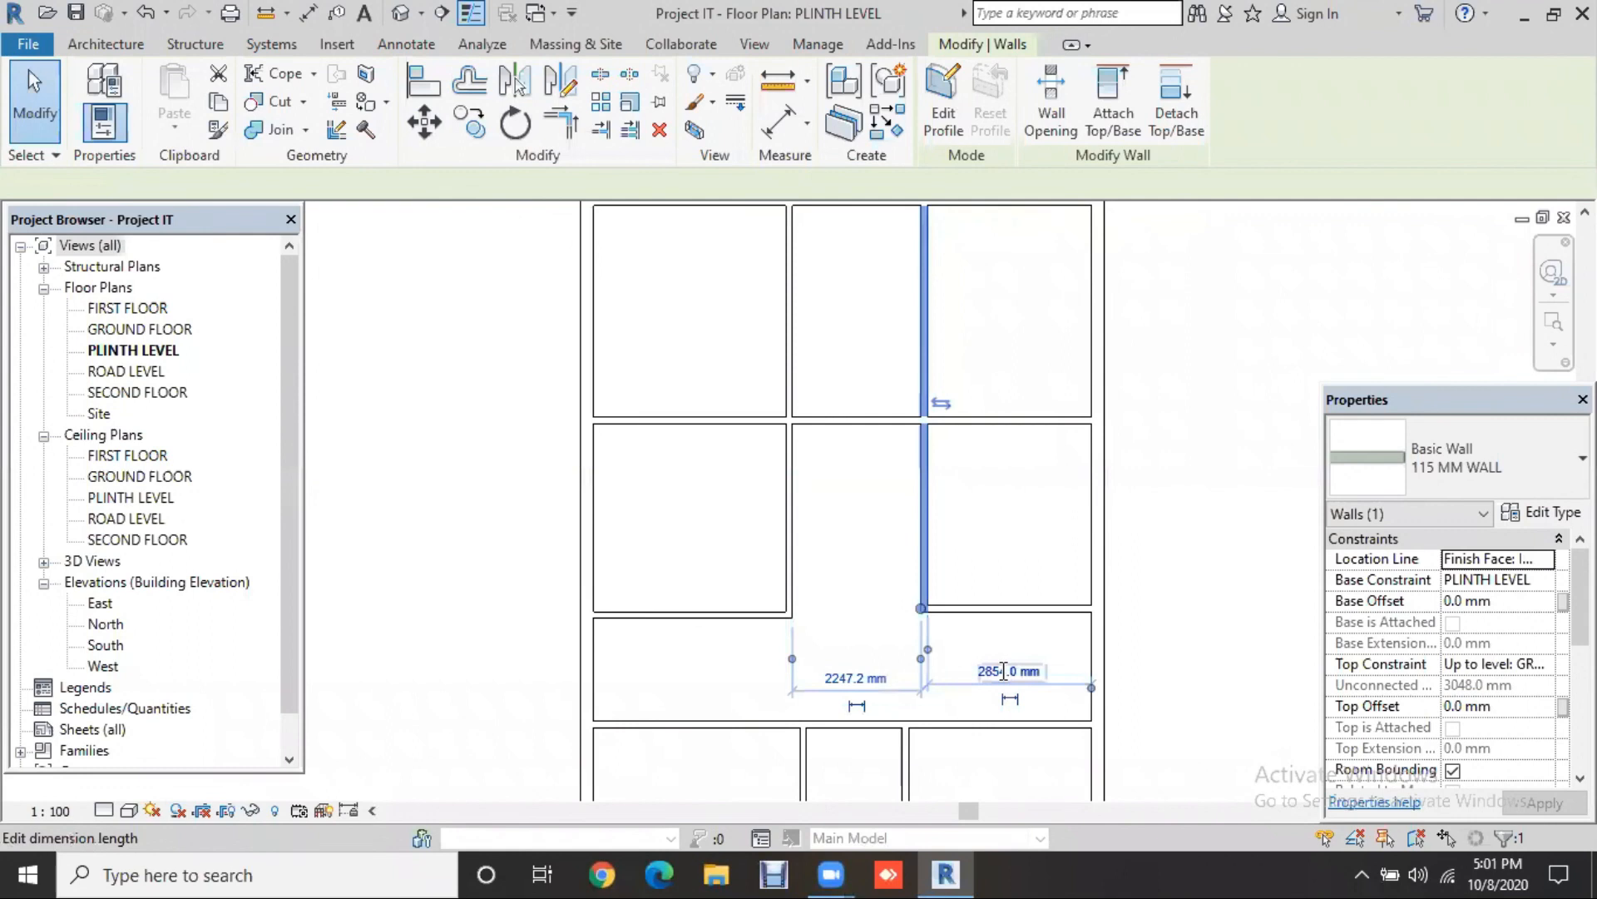
pyautogui.write("11'")
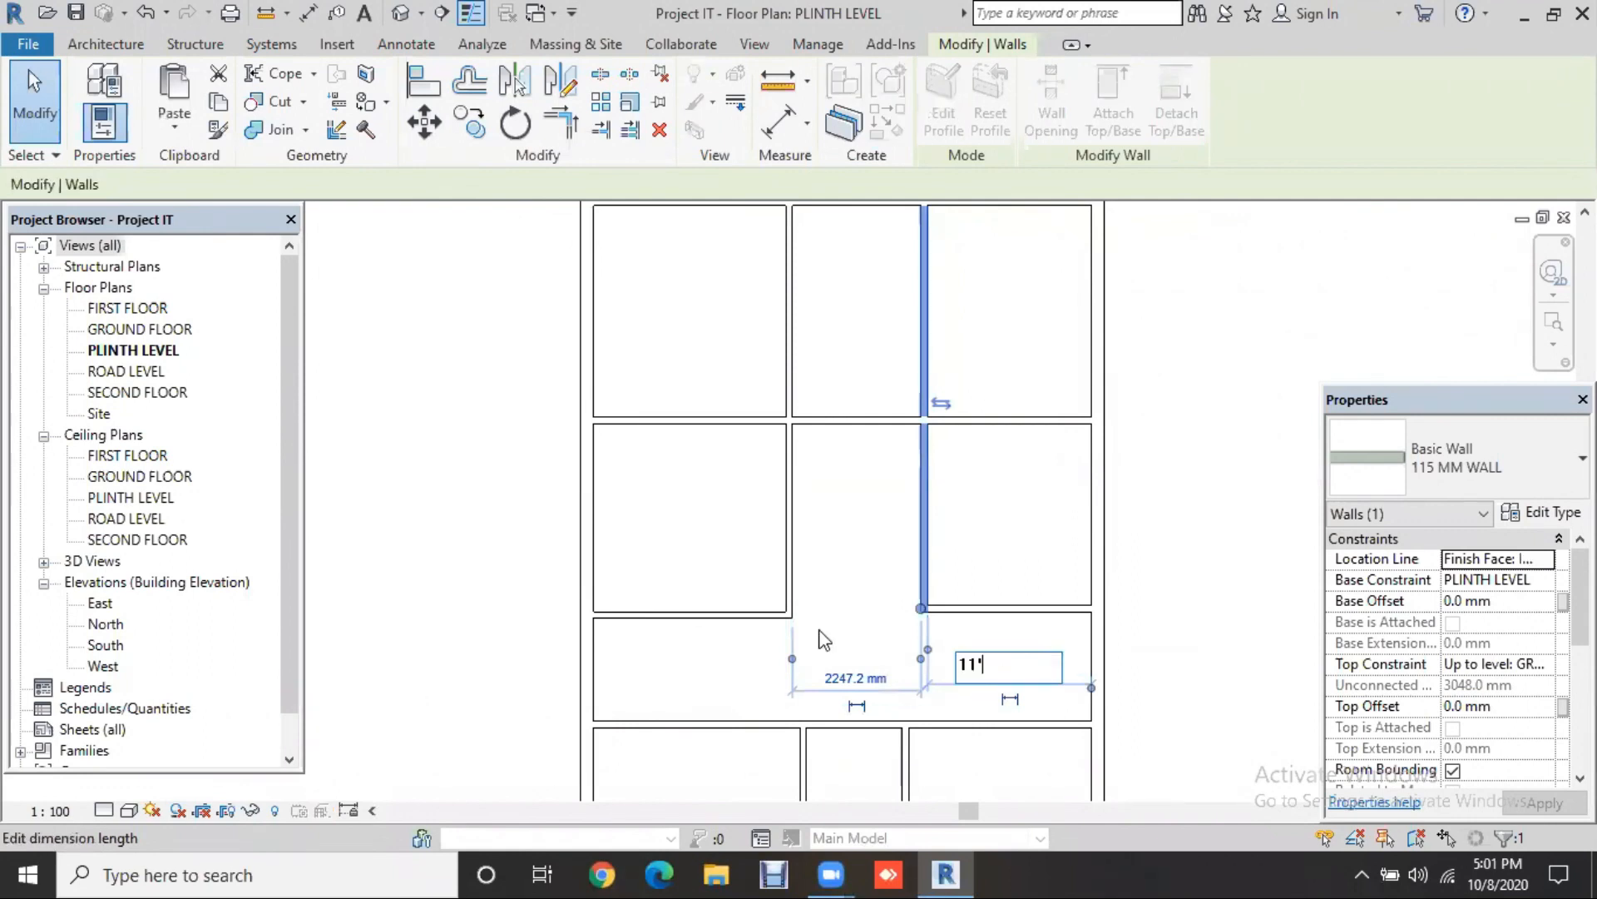
pyautogui.press('Return')
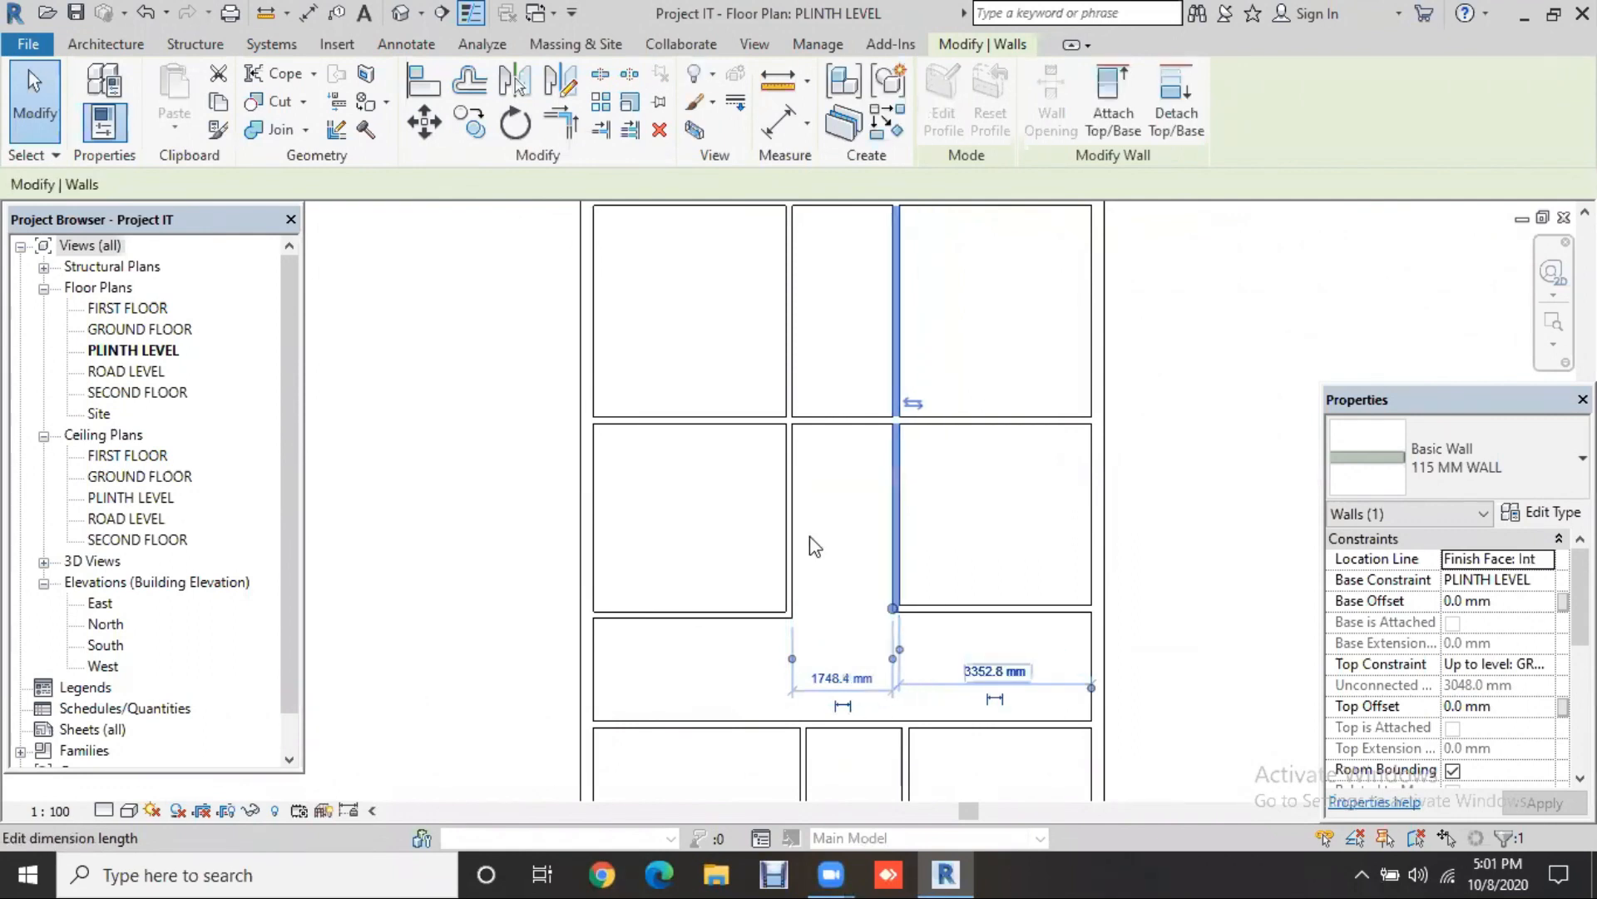
# Step: Set the upper horizontal cross wall 12' below the top wall
pyautogui.click(639, 420)
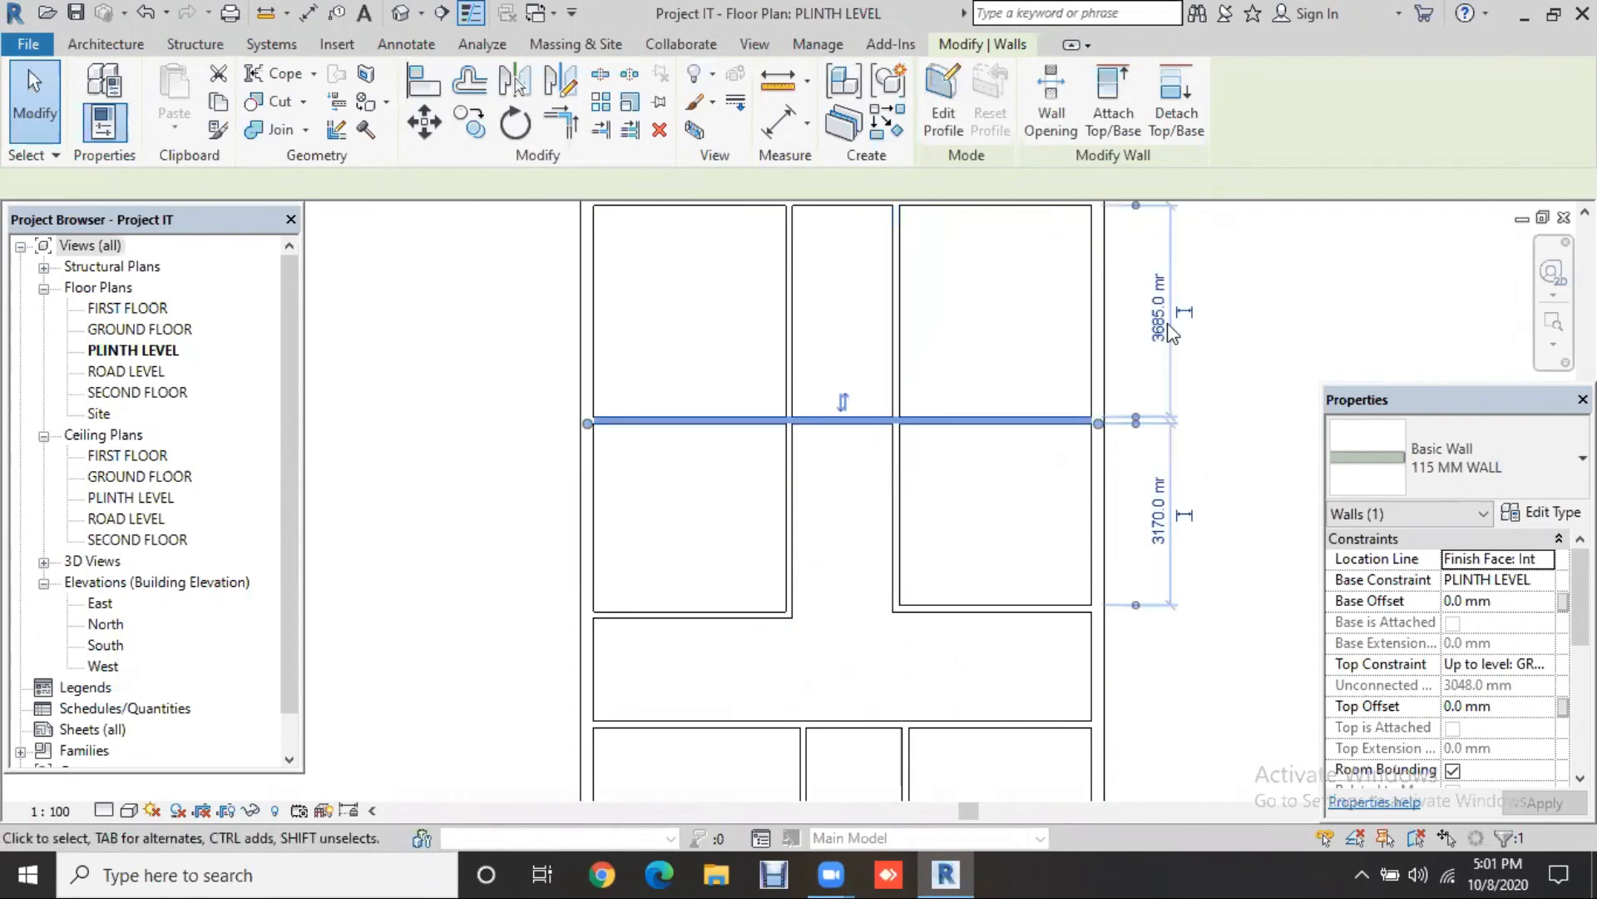
pyautogui.click(1159, 309)
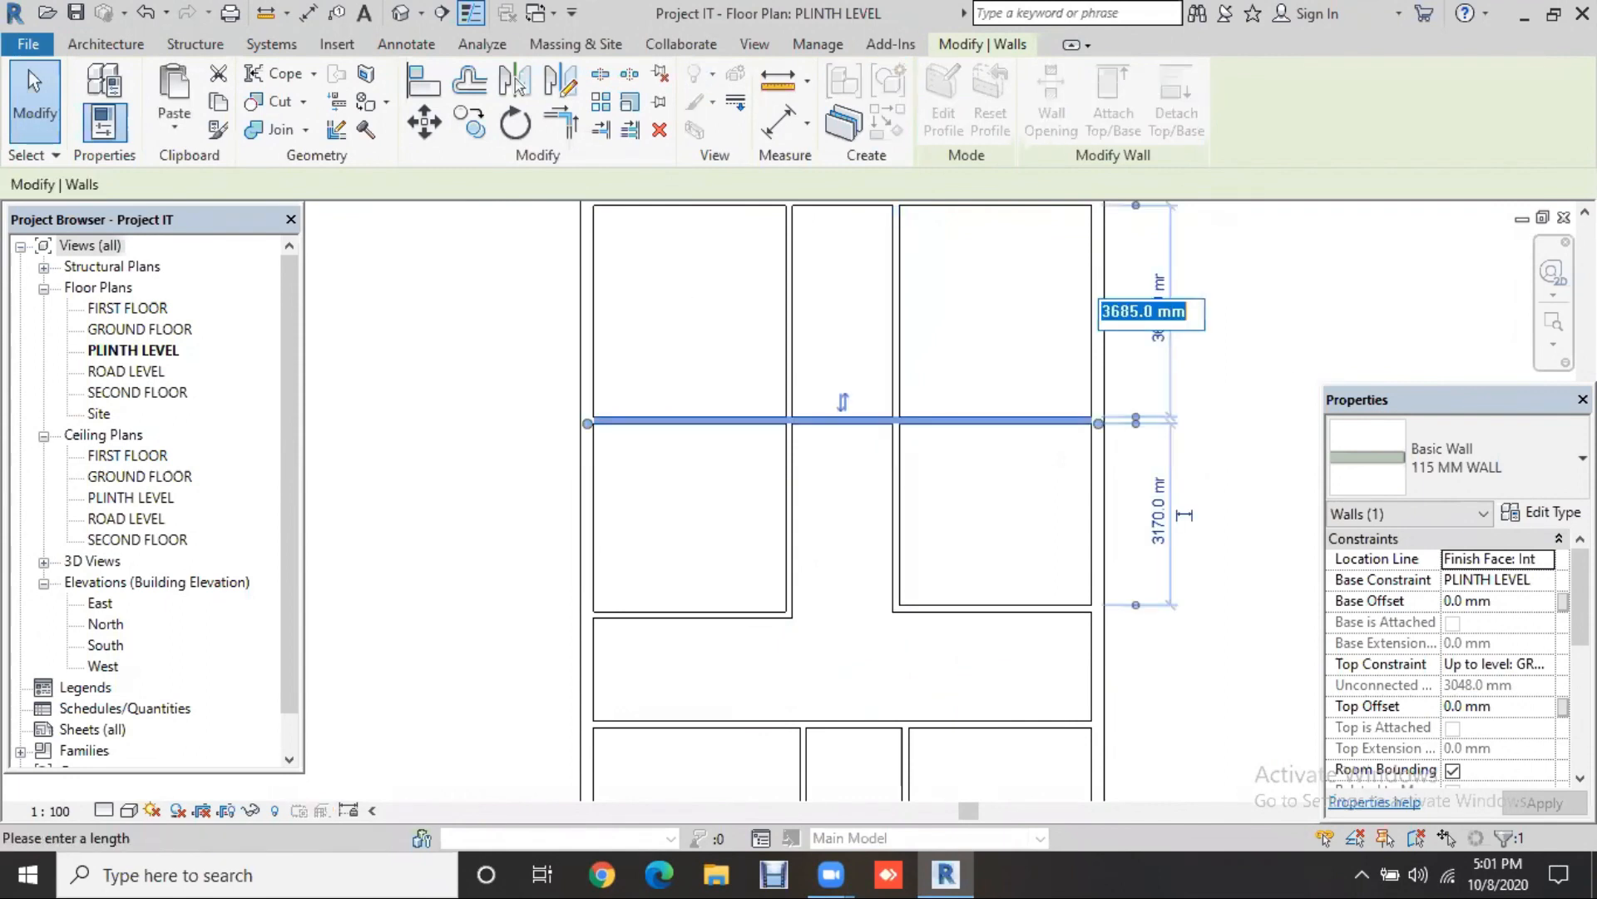
pyautogui.write("12'")
pyautogui.press('Return')
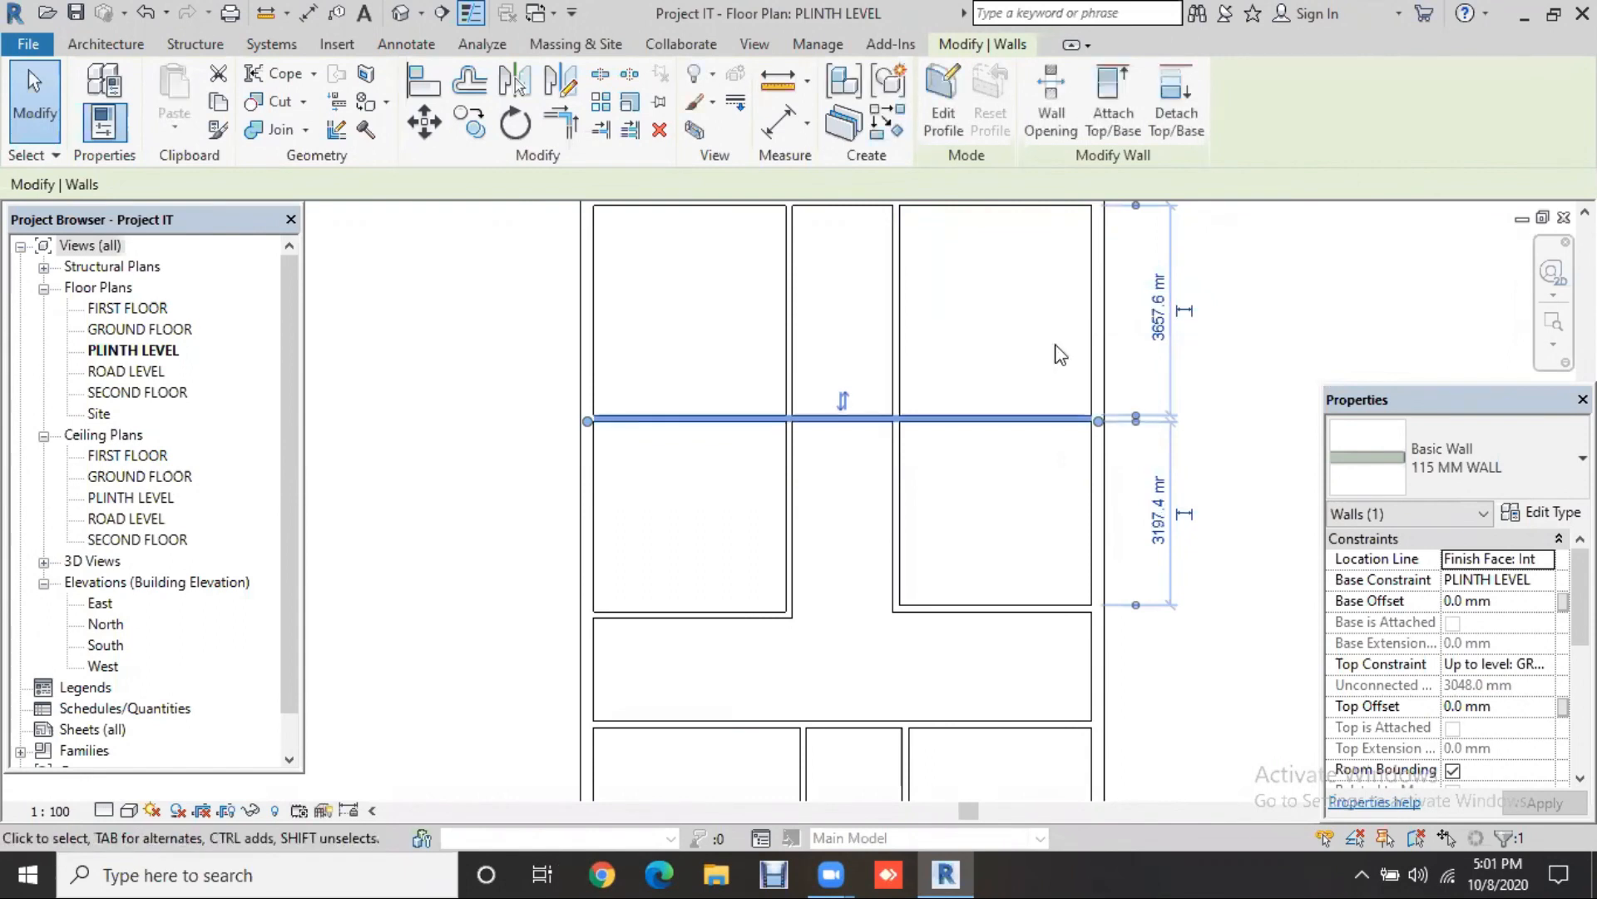
pyautogui.press('Escape')
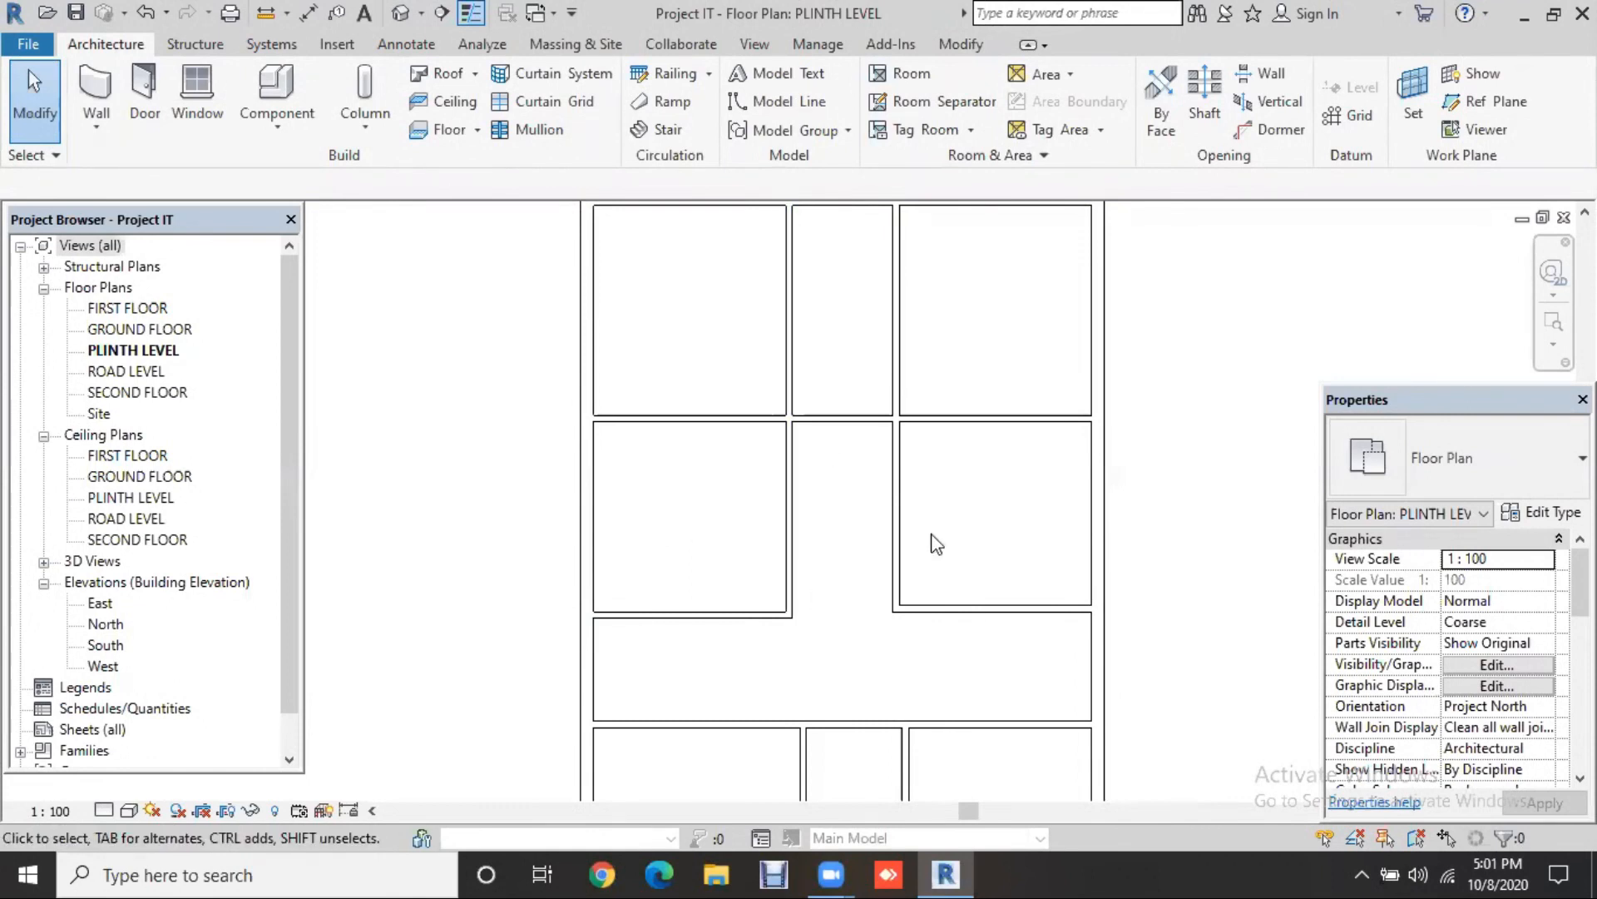
# Step: Set the short left-side cross wall 7' (2133.6 mm) below the wall above
pyautogui.scroll(-2, 936, 542)
pyautogui.scroll(-1, 813, 478)
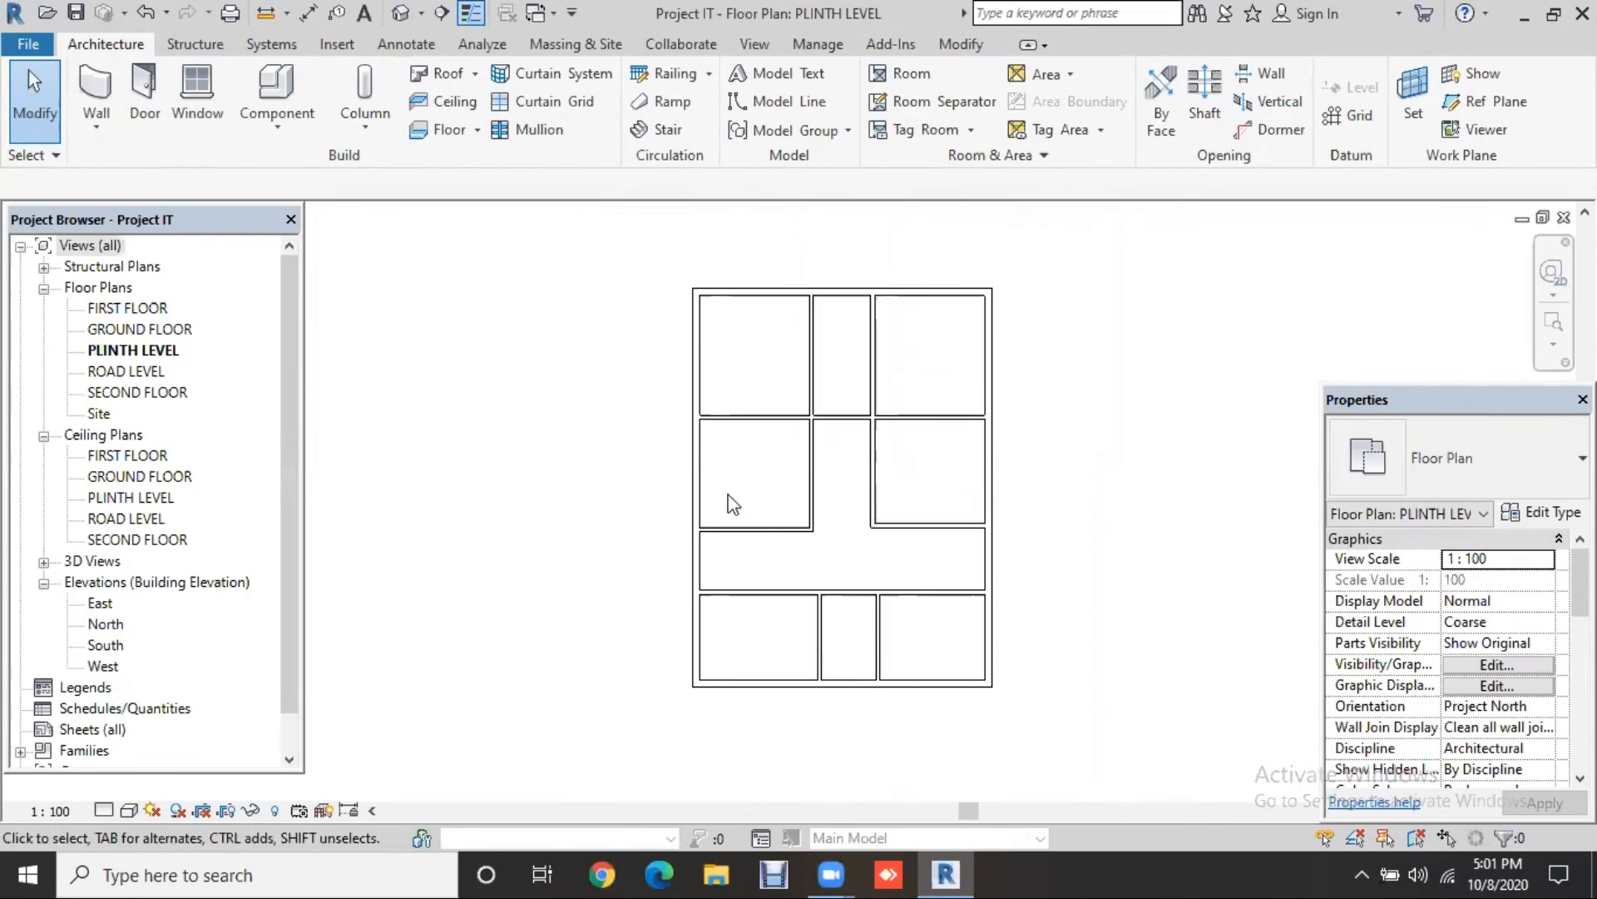
pyautogui.click(728, 529)
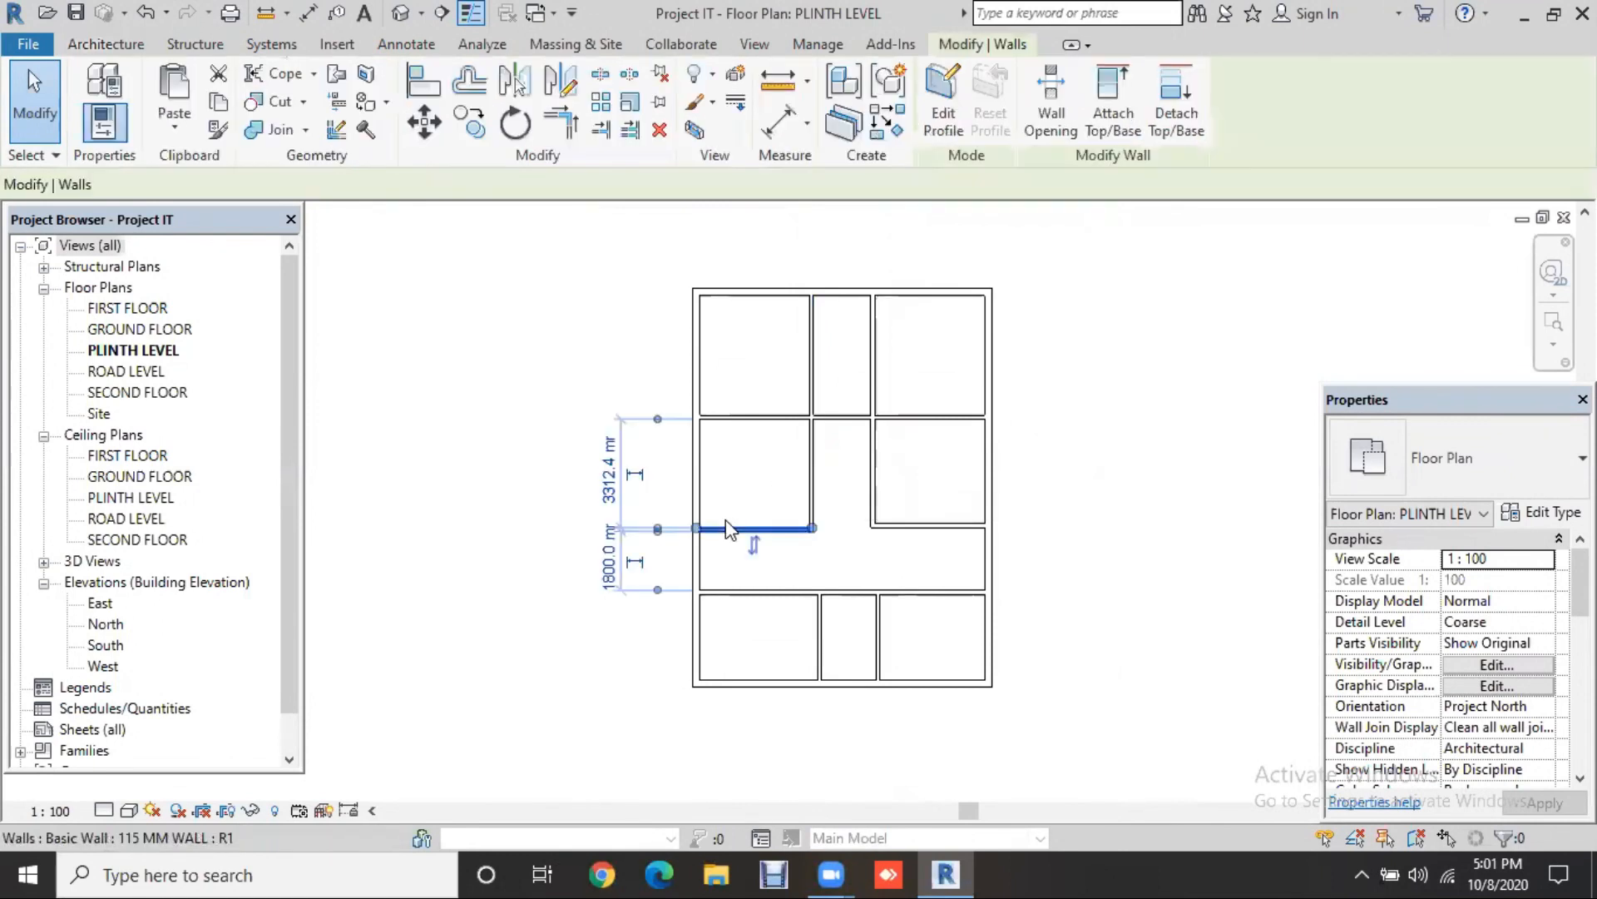
pyautogui.click(605, 480)
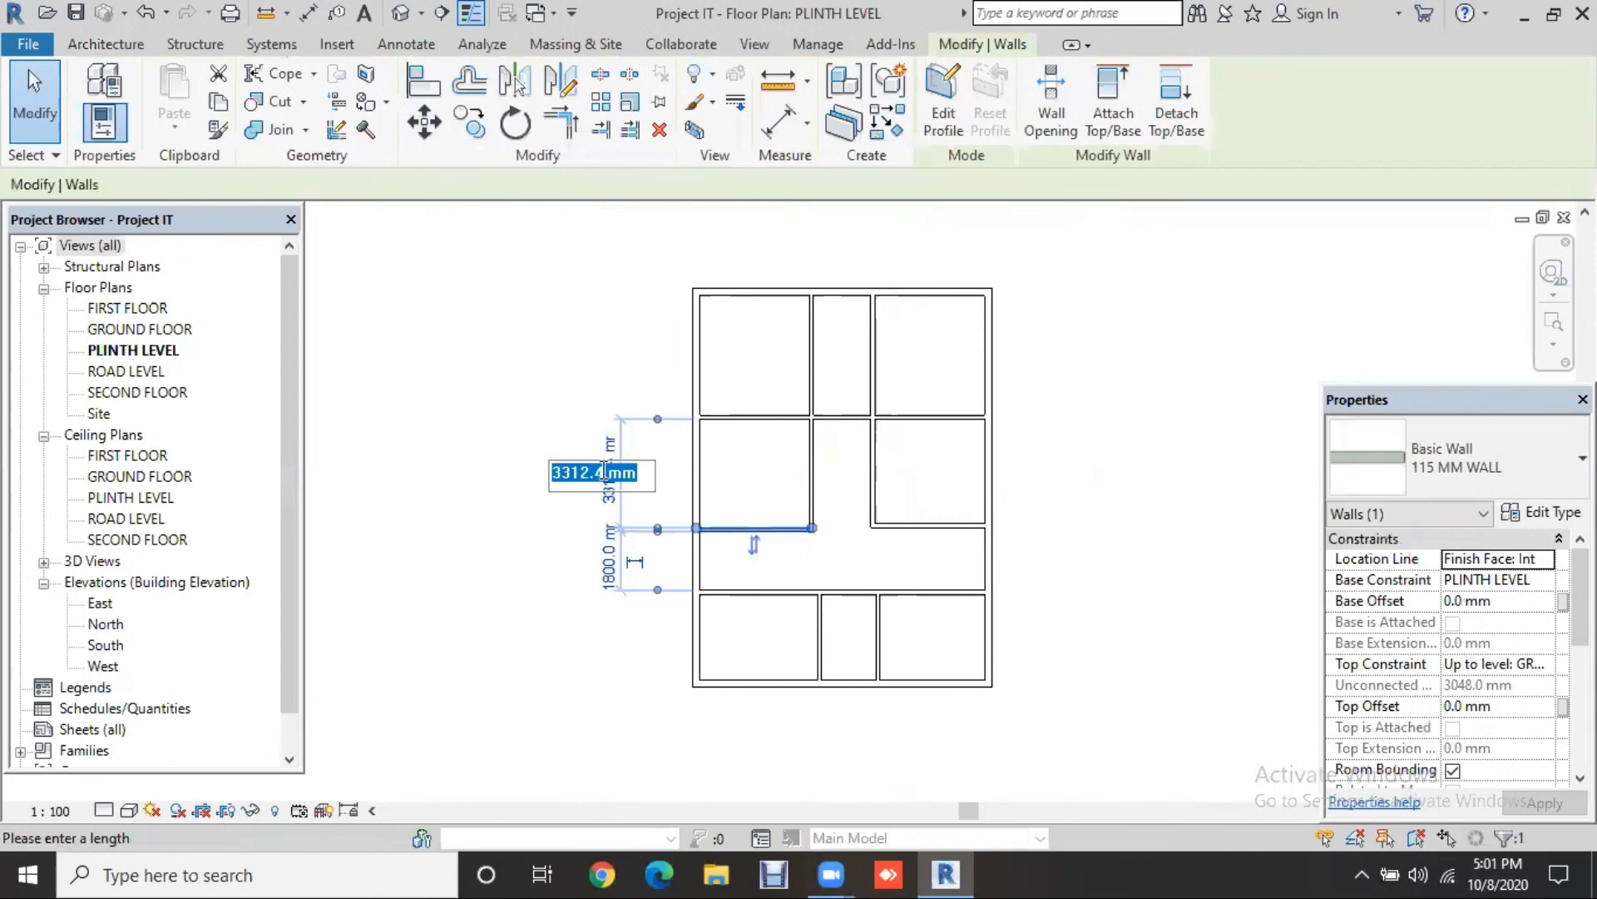
pyautogui.write("7'")
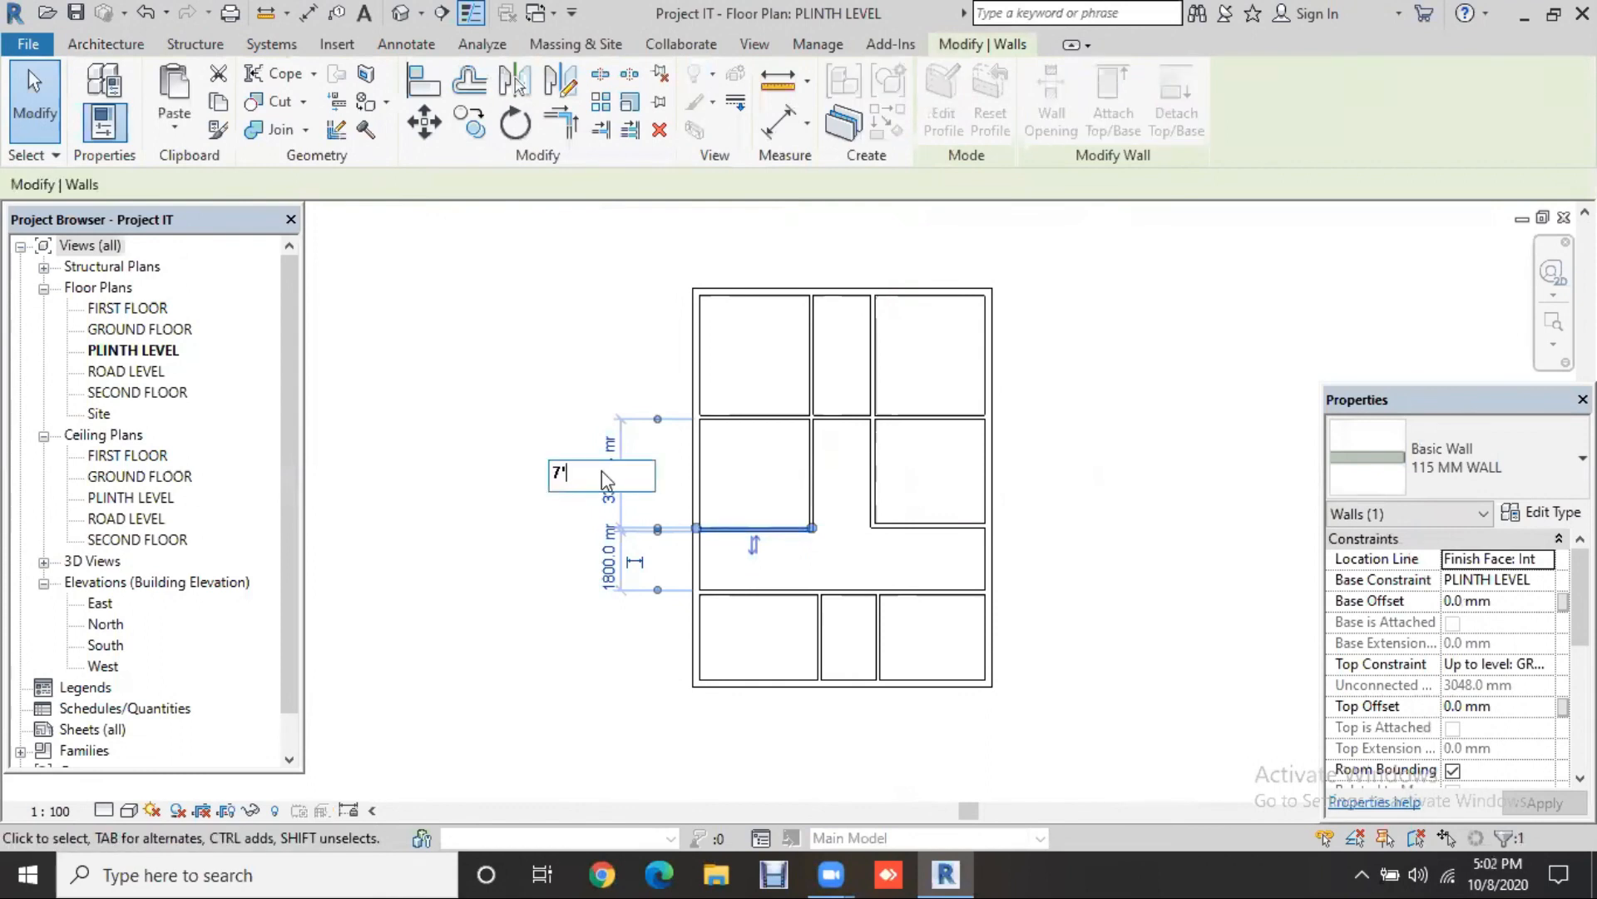
pyautogui.press('Return')
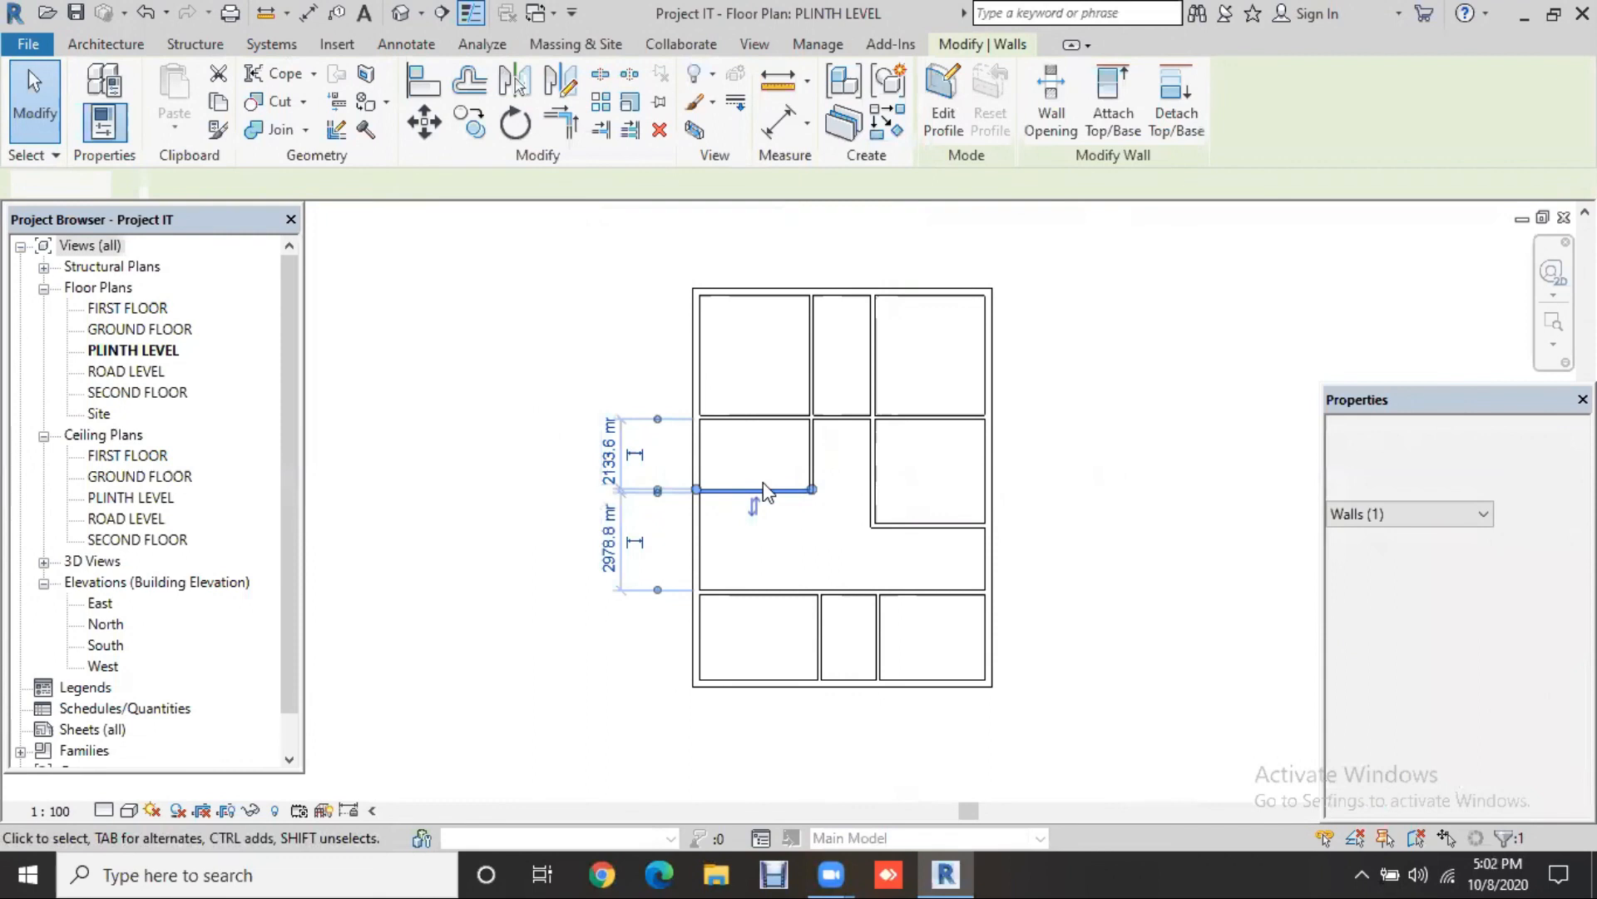
# Step: Reselect the edited 115 MM WALL and start Create Similar for another wall
pyautogui.click(716, 415)
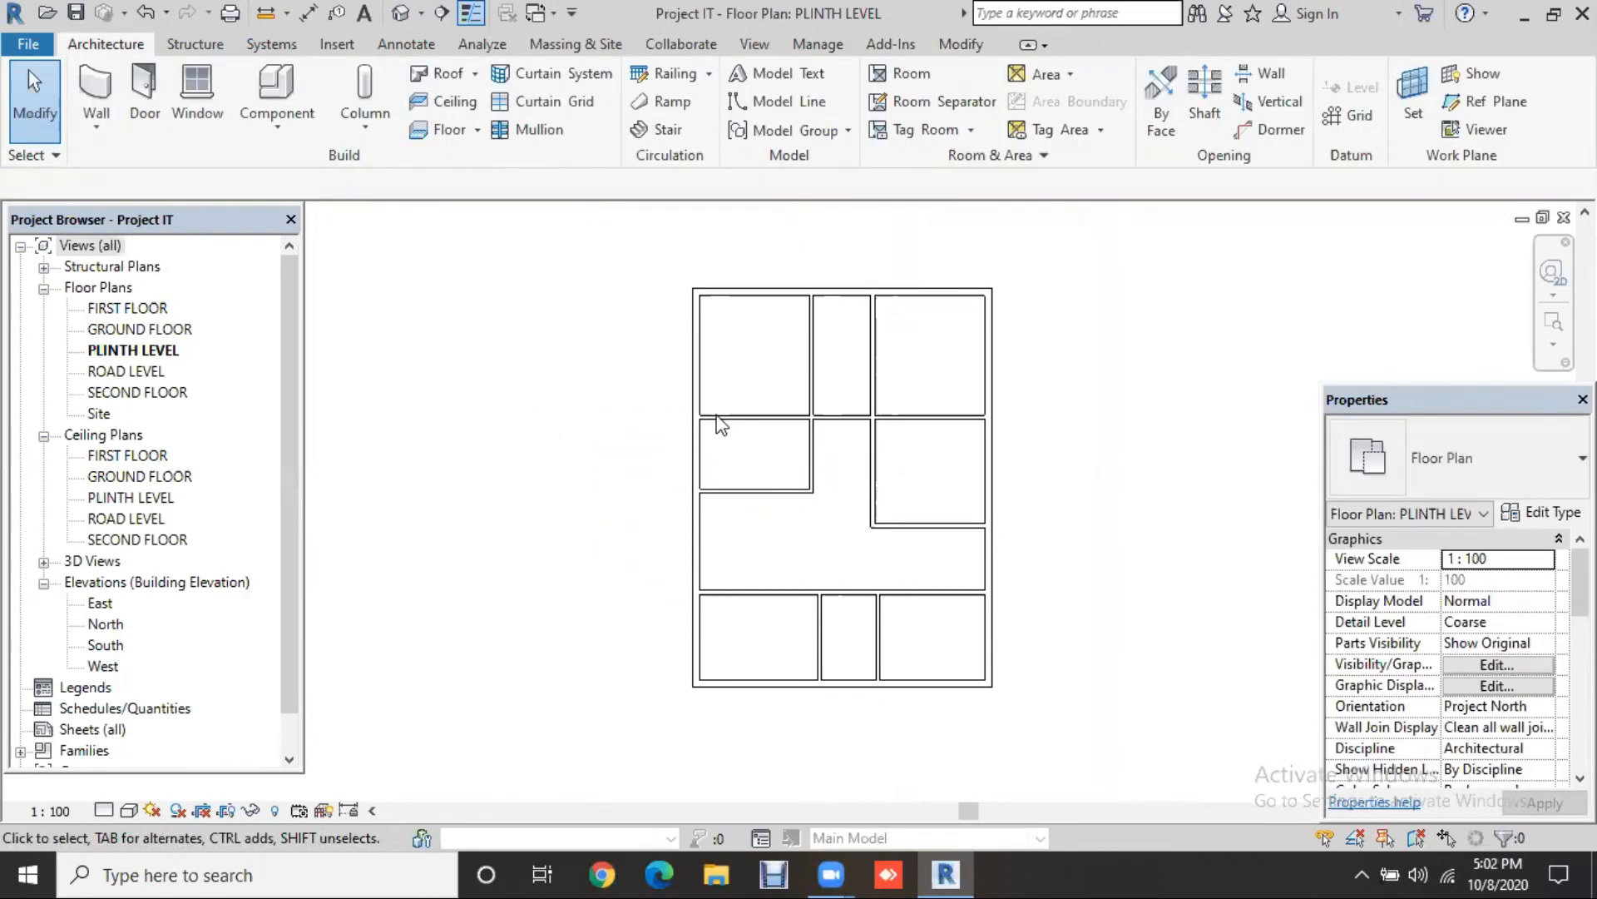
pyautogui.hotkey('ctrl', 'Left')
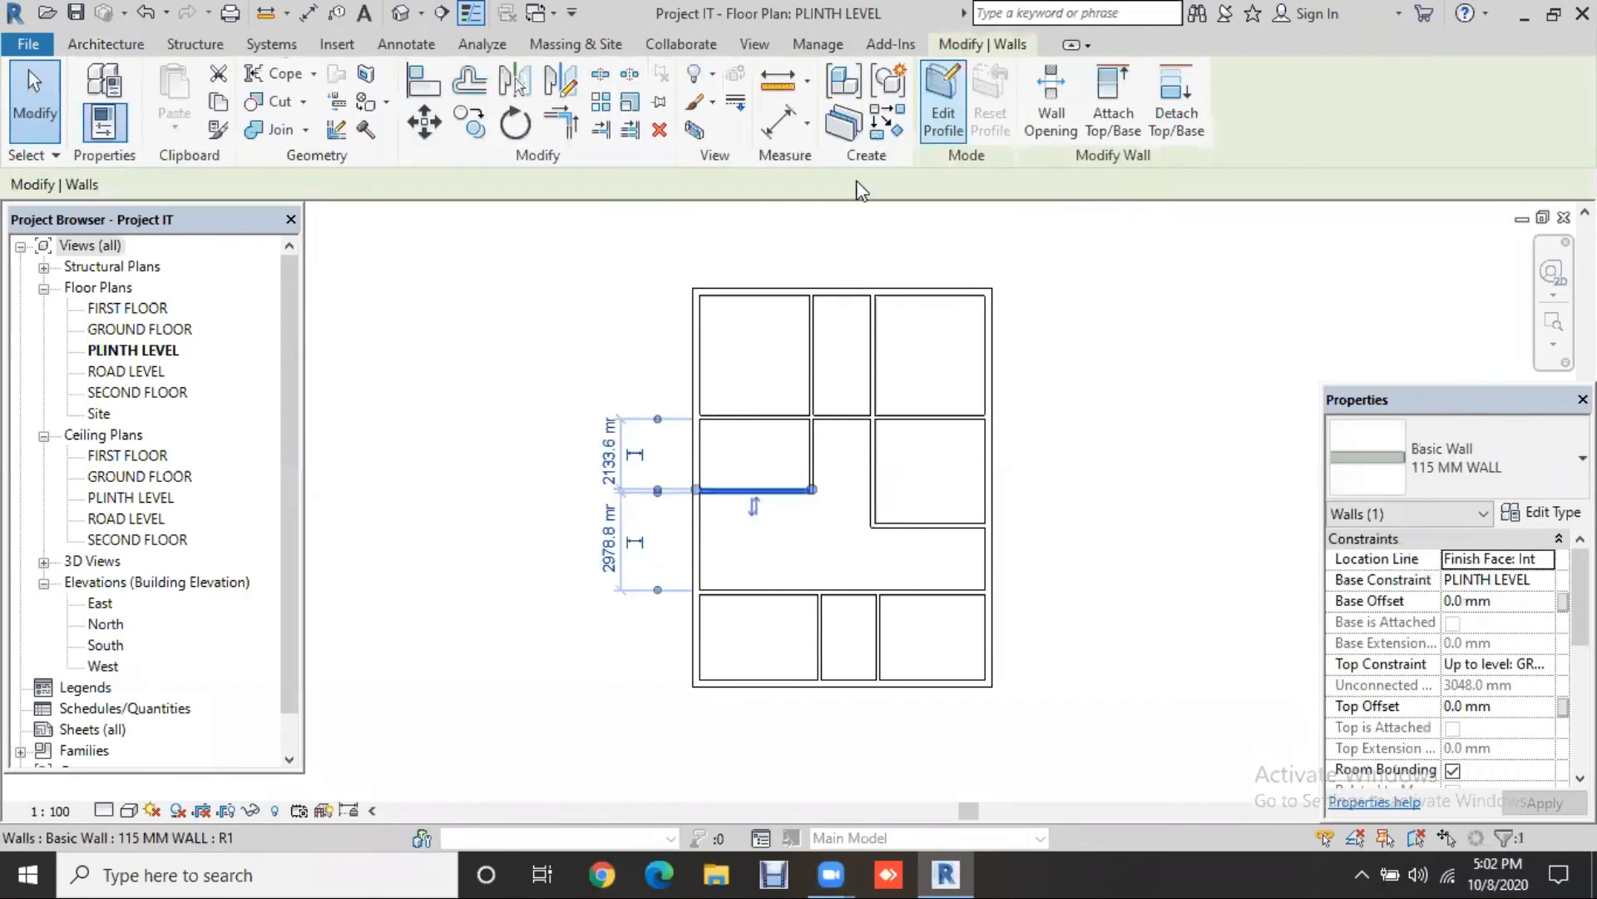
pyautogui.click(887, 124)
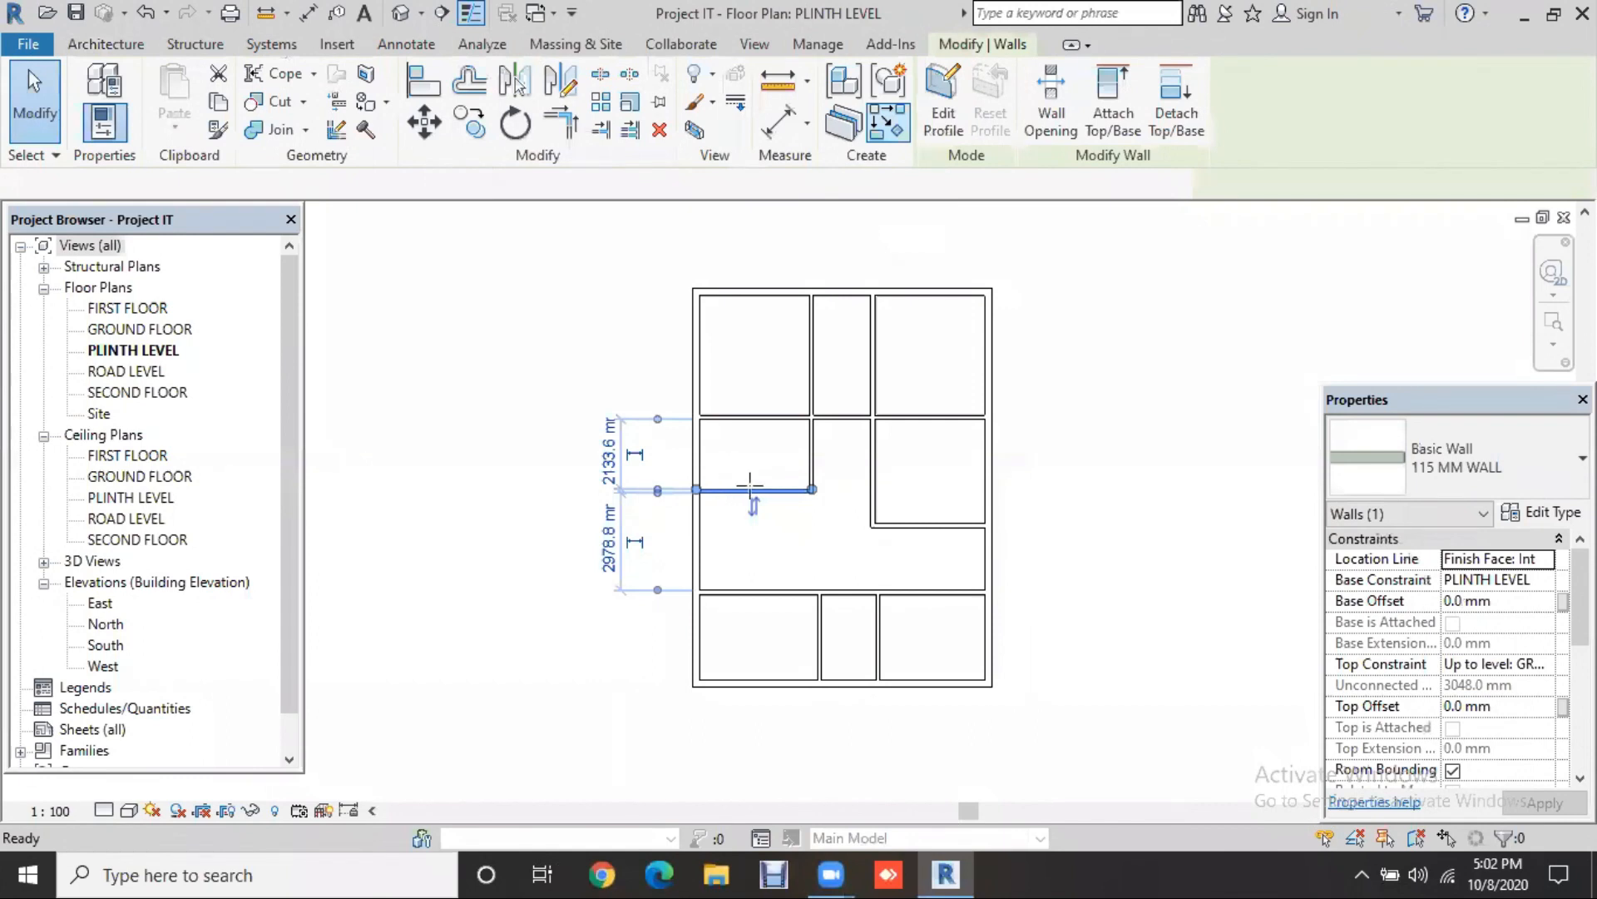
# Step: Add a vertical partition in the middle-left room, placed 4'4" from its left wall
pyautogui.click(760, 421)
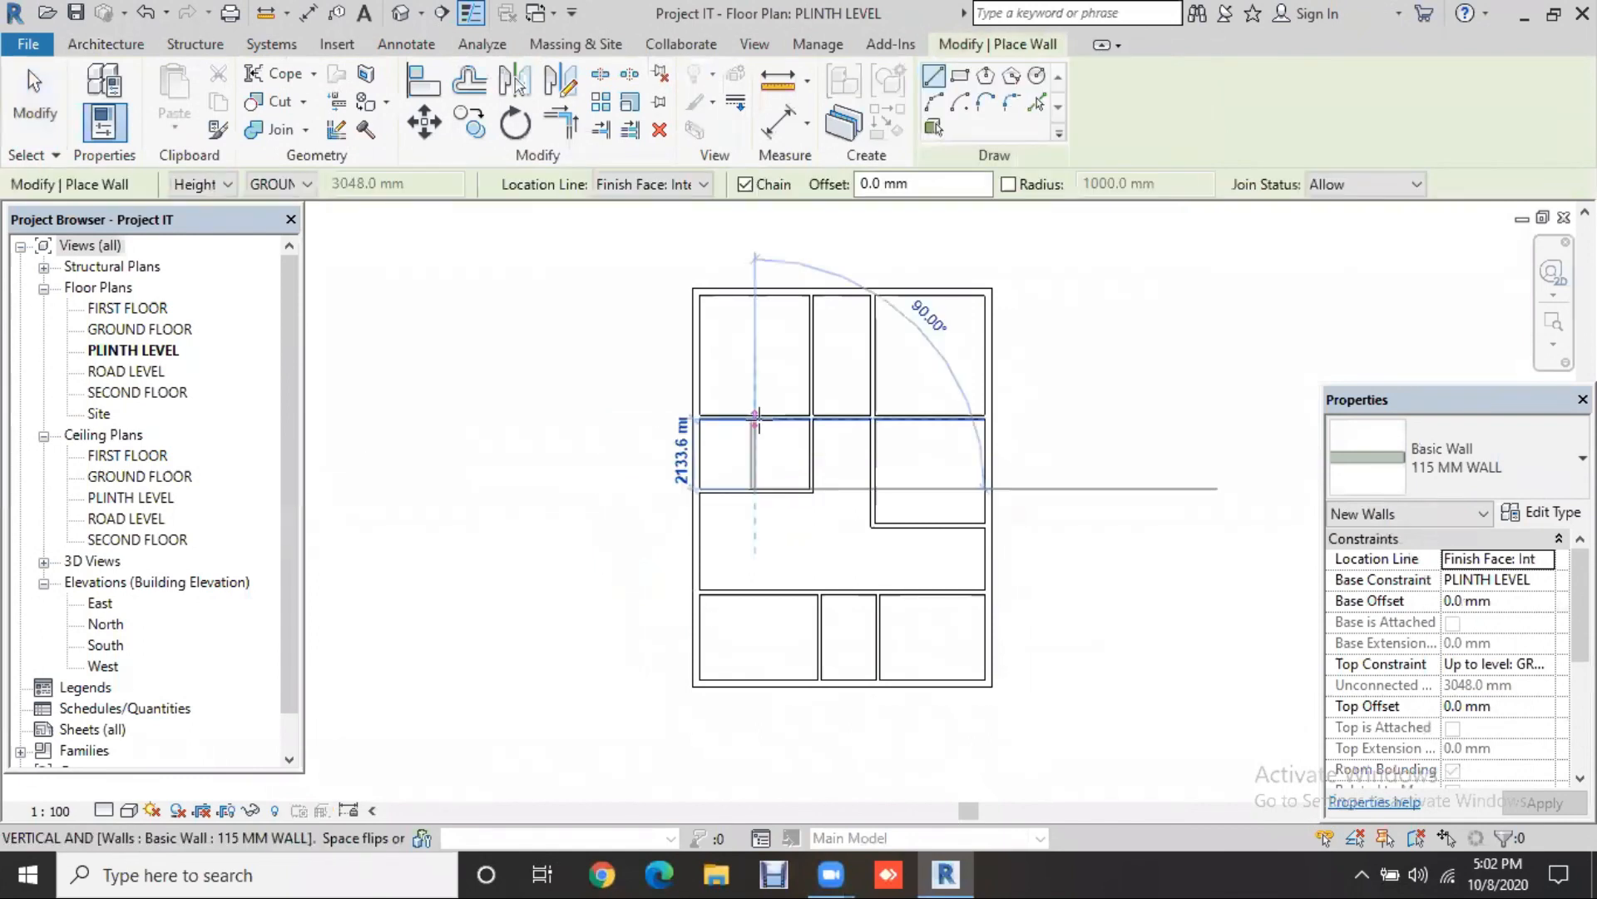
pyautogui.press('Escape')
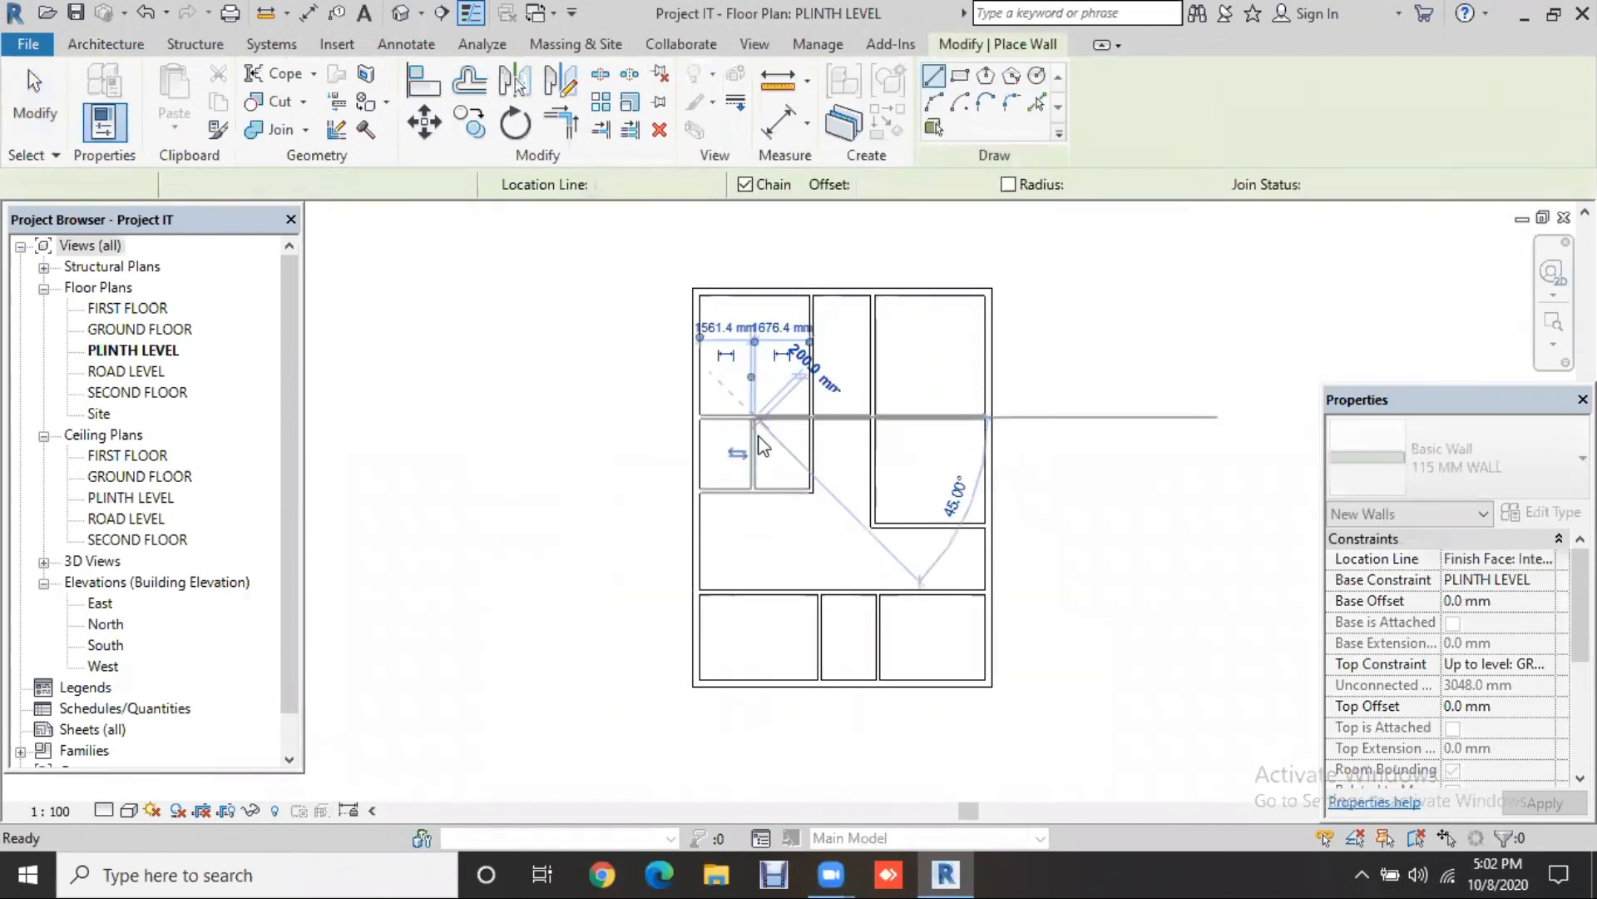
pyautogui.press('Escape')
pyautogui.click(751, 444)
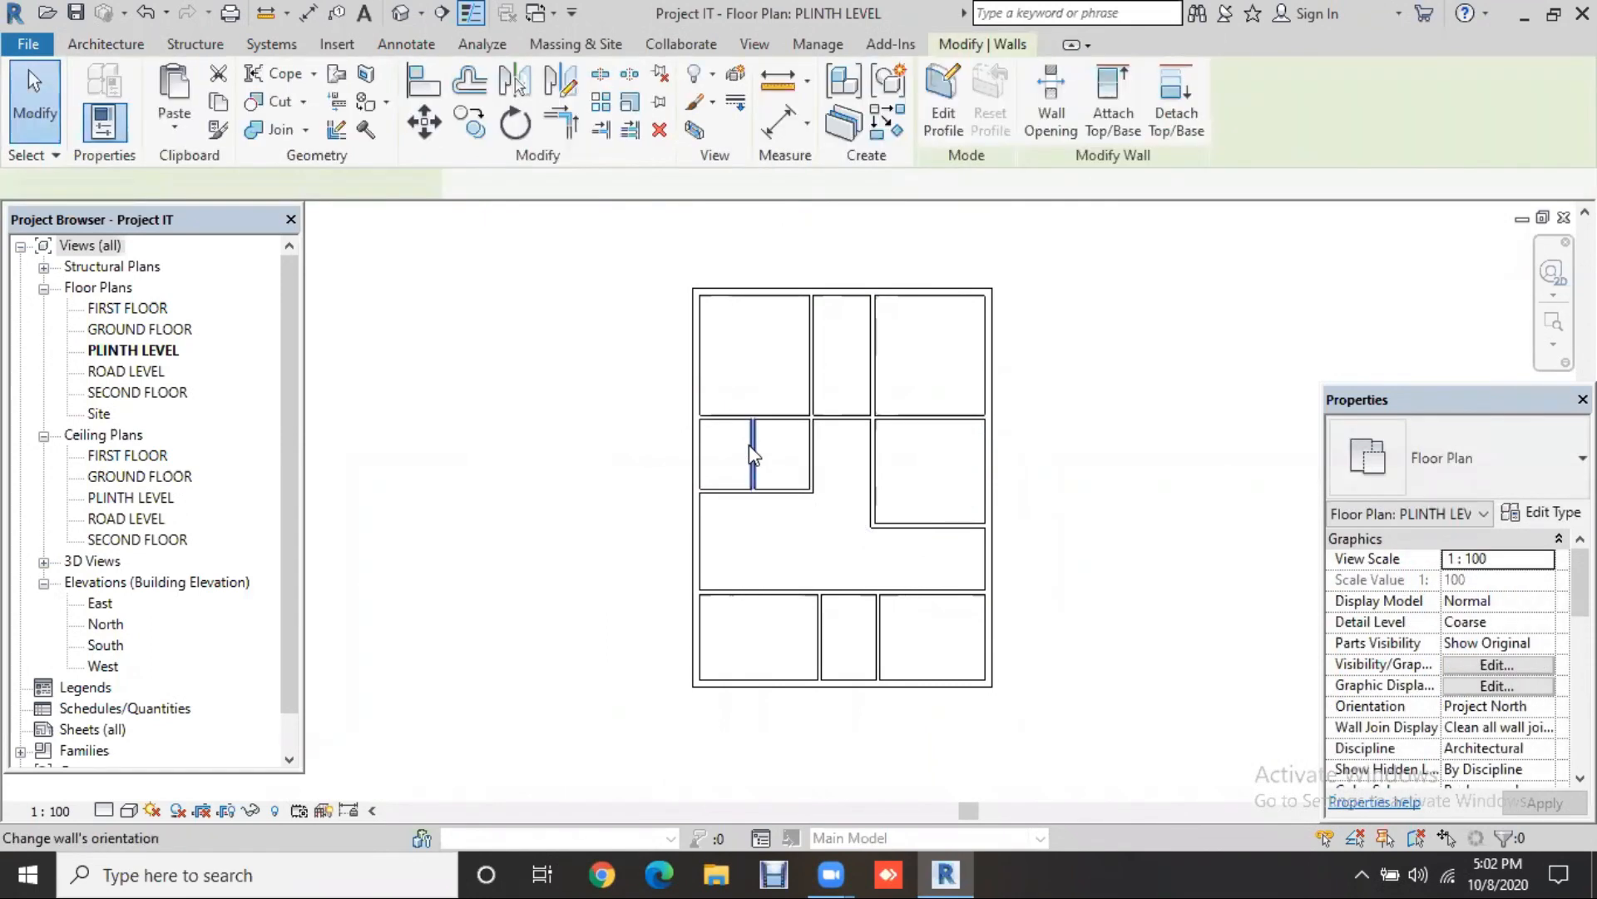
pyautogui.scroll(3, 738, 353)
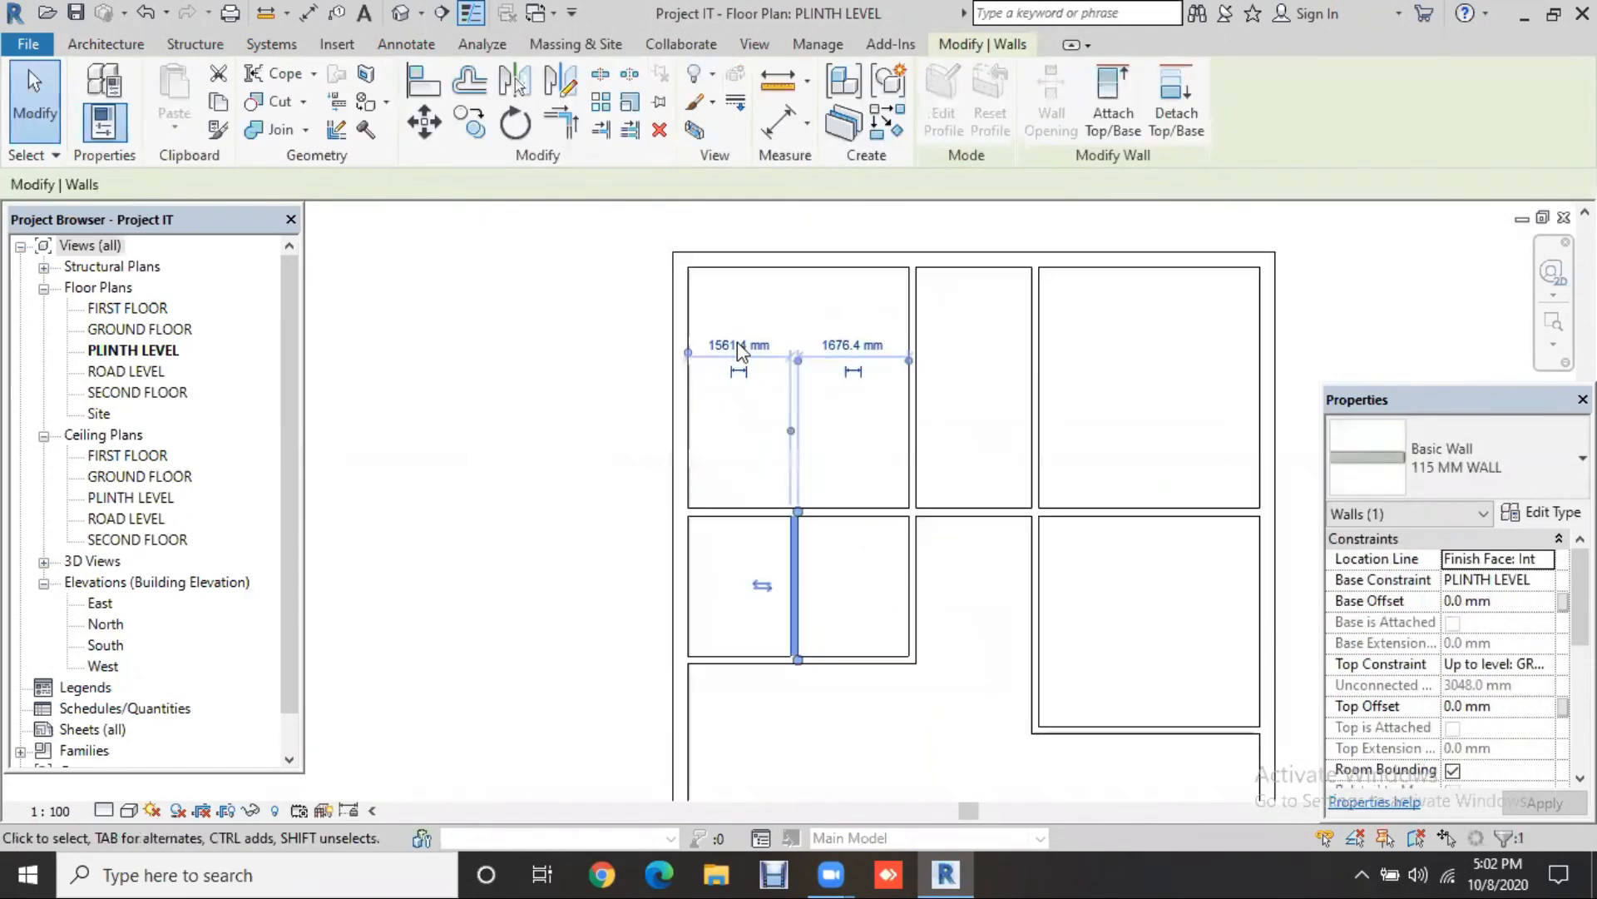
pyautogui.scroll(1, 738, 352)
pyautogui.click(738, 346)
pyautogui.write('1219.2')
pyautogui.press('Return')
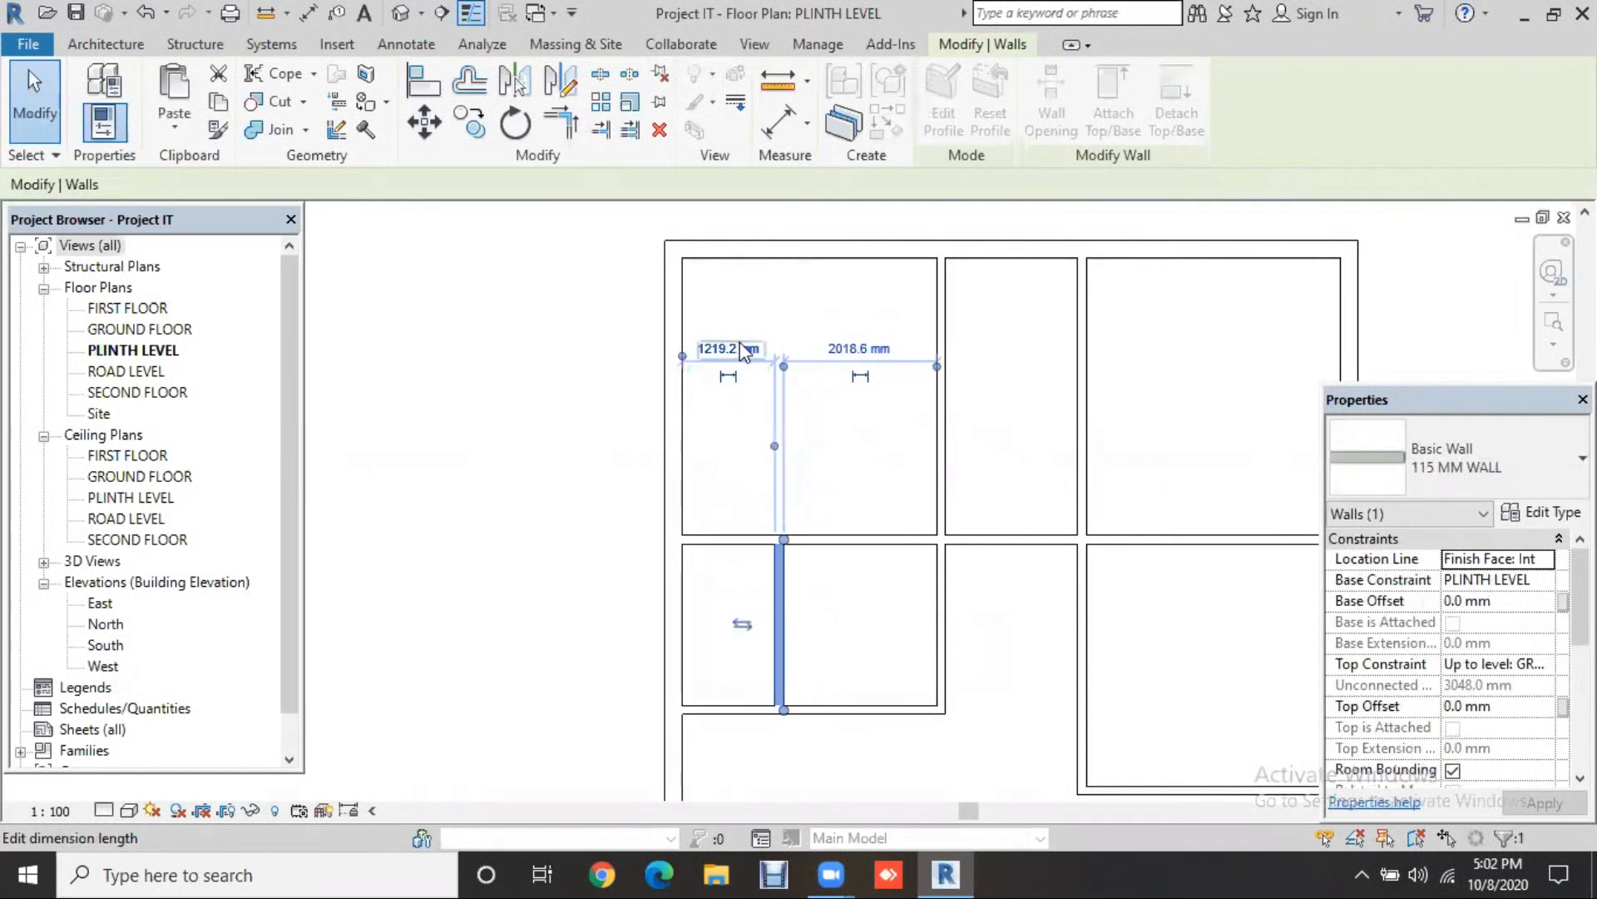
pyautogui.click(861, 349)
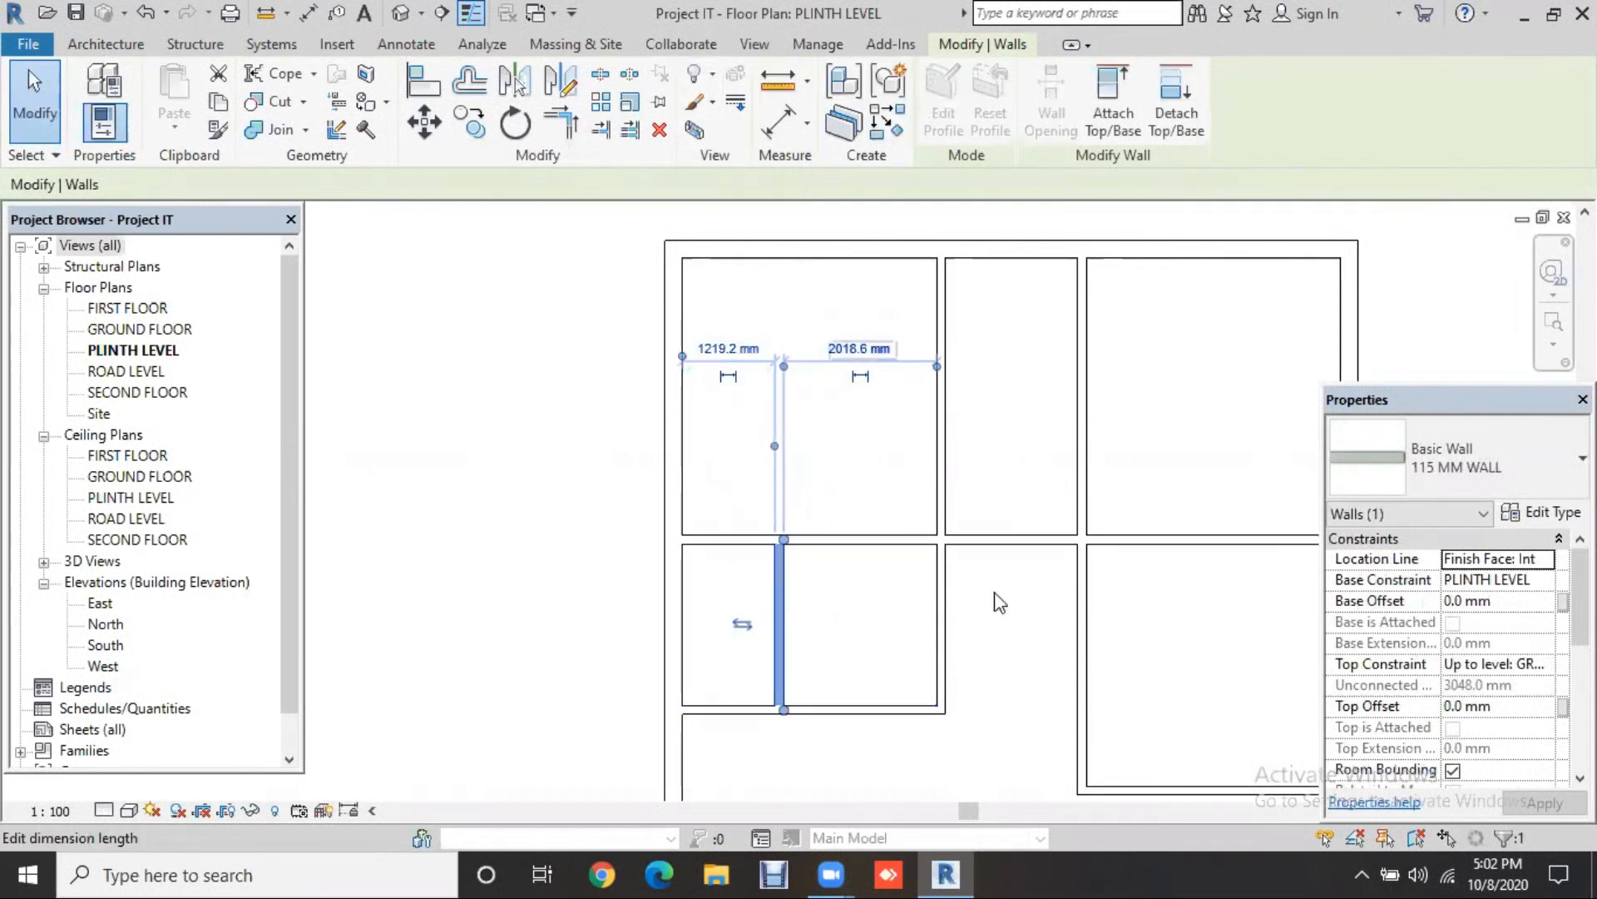
pyautogui.click(727, 350)
pyautogui.write('4')
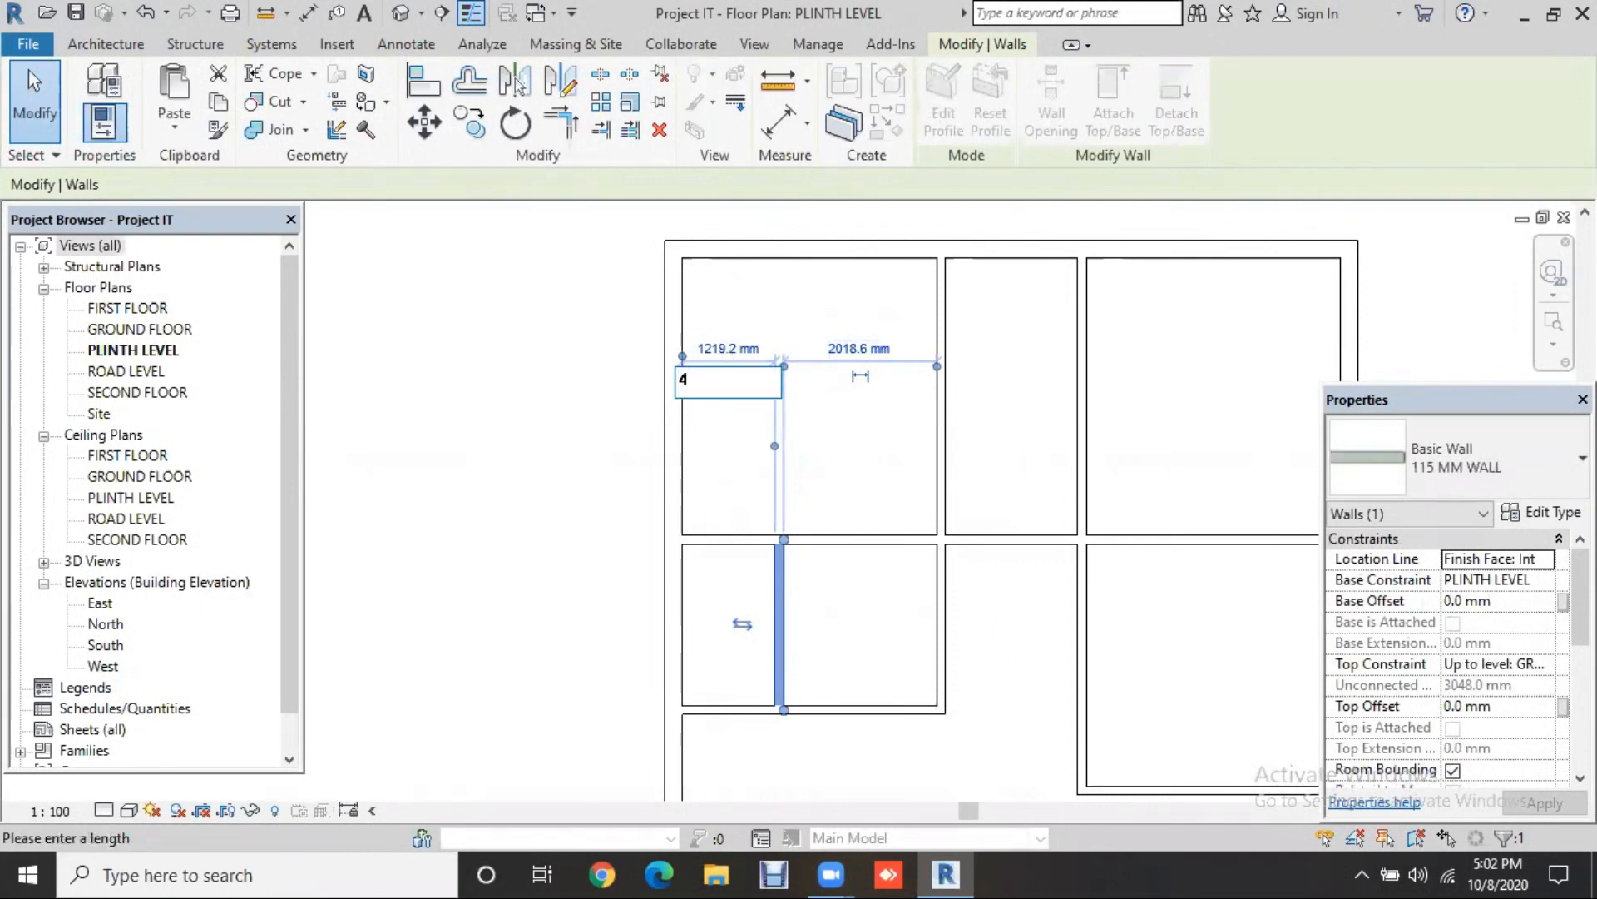
pyautogui.write('\'4"')
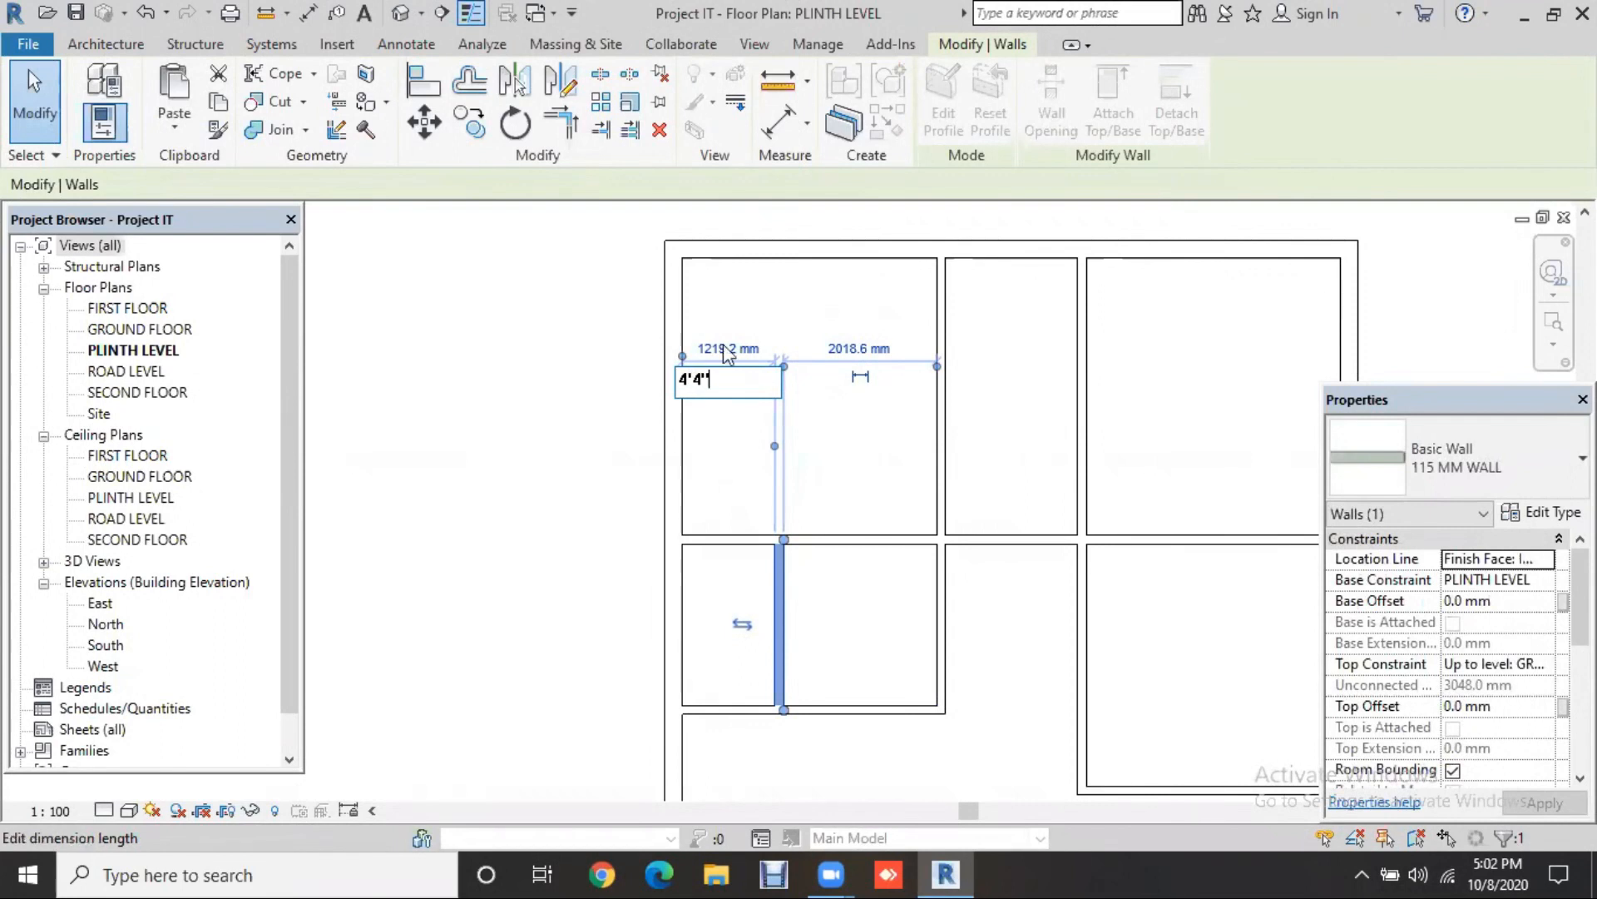
pyautogui.press('Return')
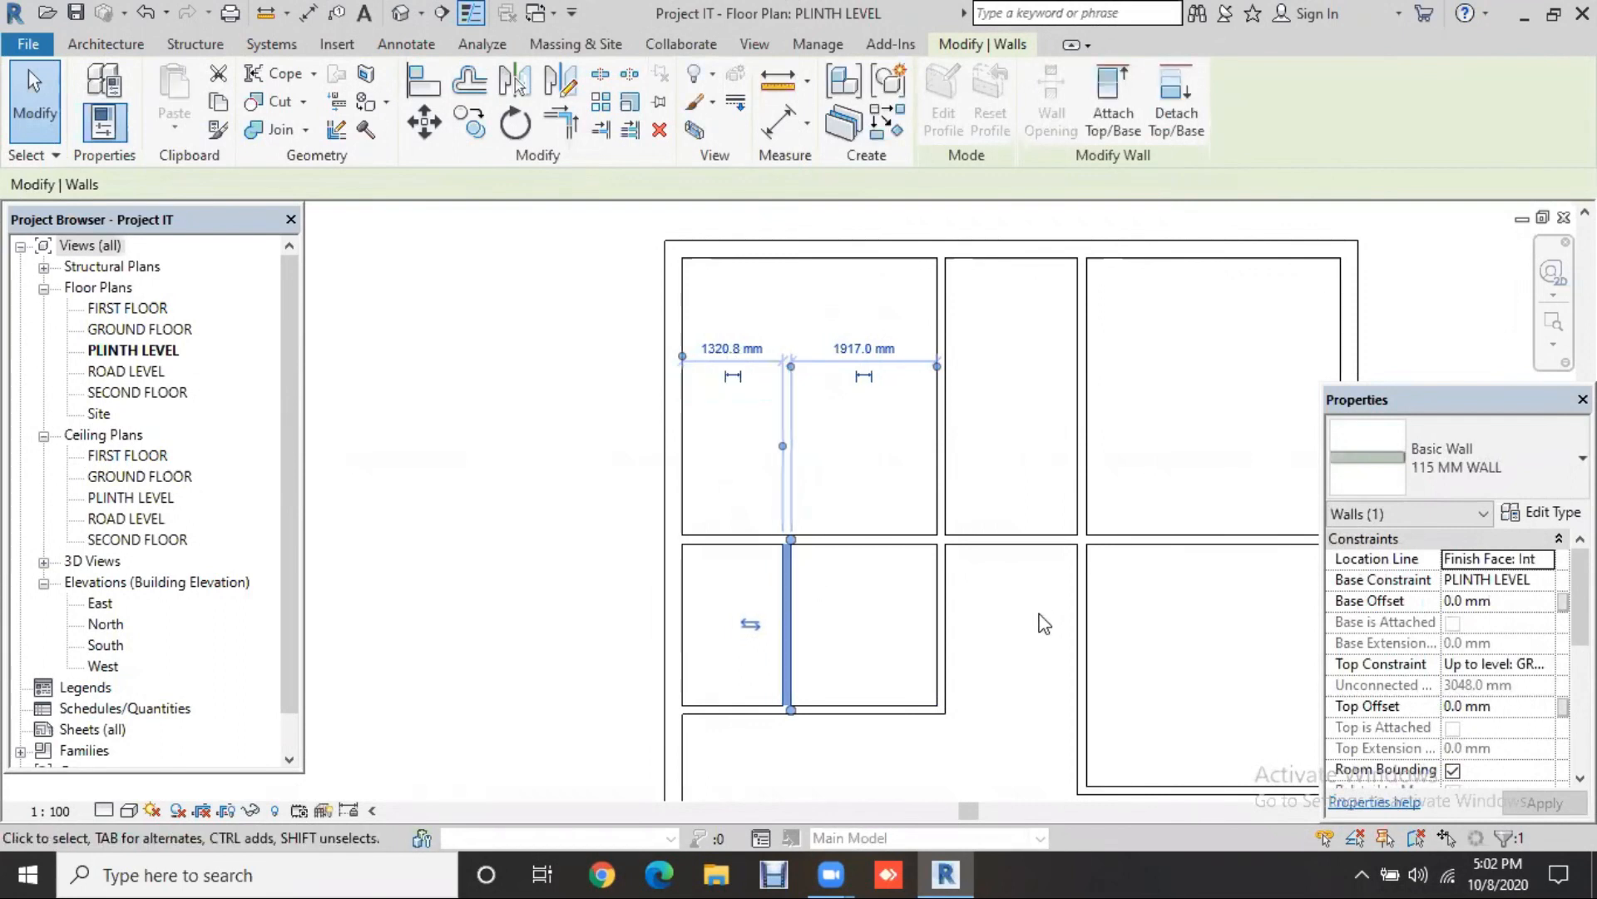
# Step: Make the bottom-left room 11' (3352.8 mm) wide
pyautogui.click(1039, 614)
pyautogui.scroll(-1, 975, 635)
pyautogui.moveTo(976, 635); pyautogui.dragTo(856, 462, button='middle')
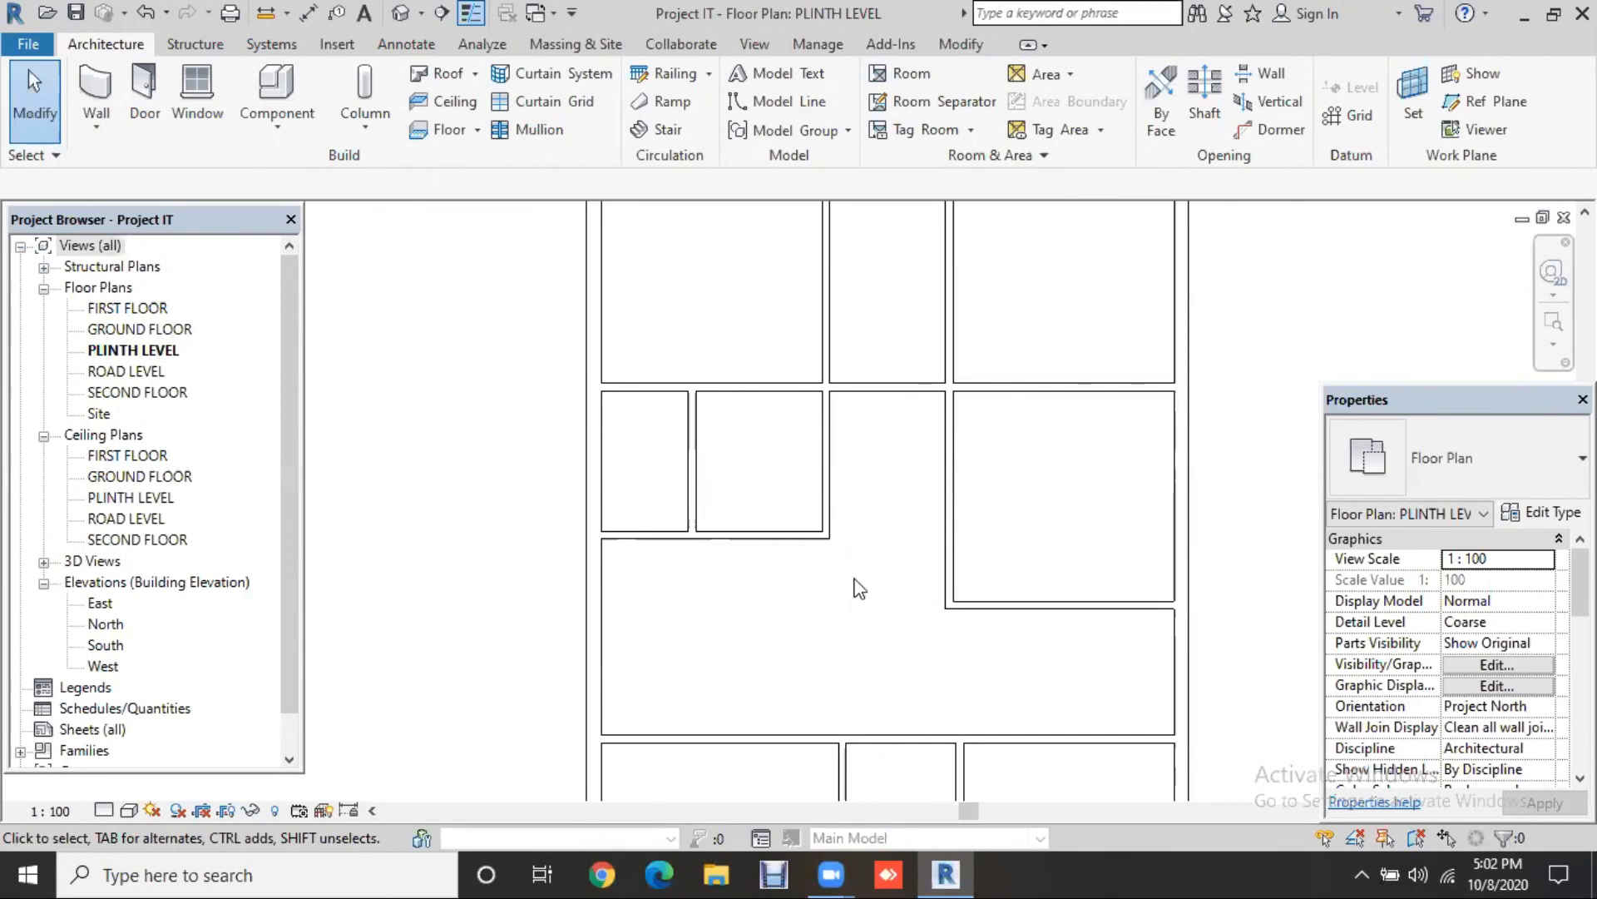
pyautogui.moveTo(854, 579); pyautogui.dragTo(869, 307, button='middle')
pyautogui.click(870, 490)
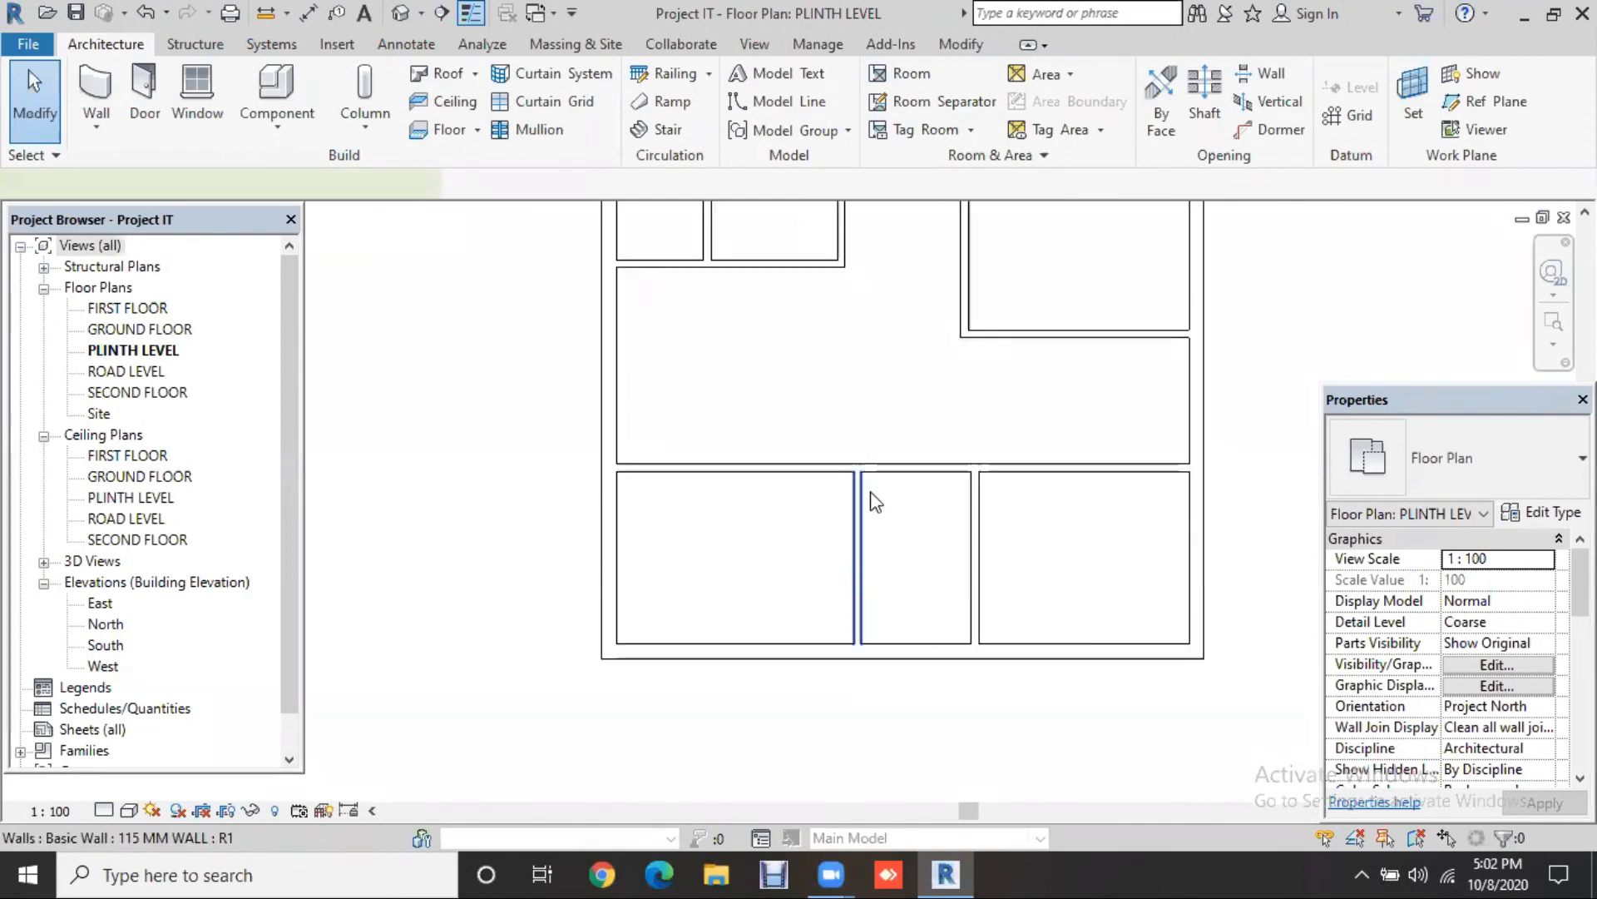
pyautogui.click(732, 710)
pyautogui.write("11'")
pyautogui.press('Return')
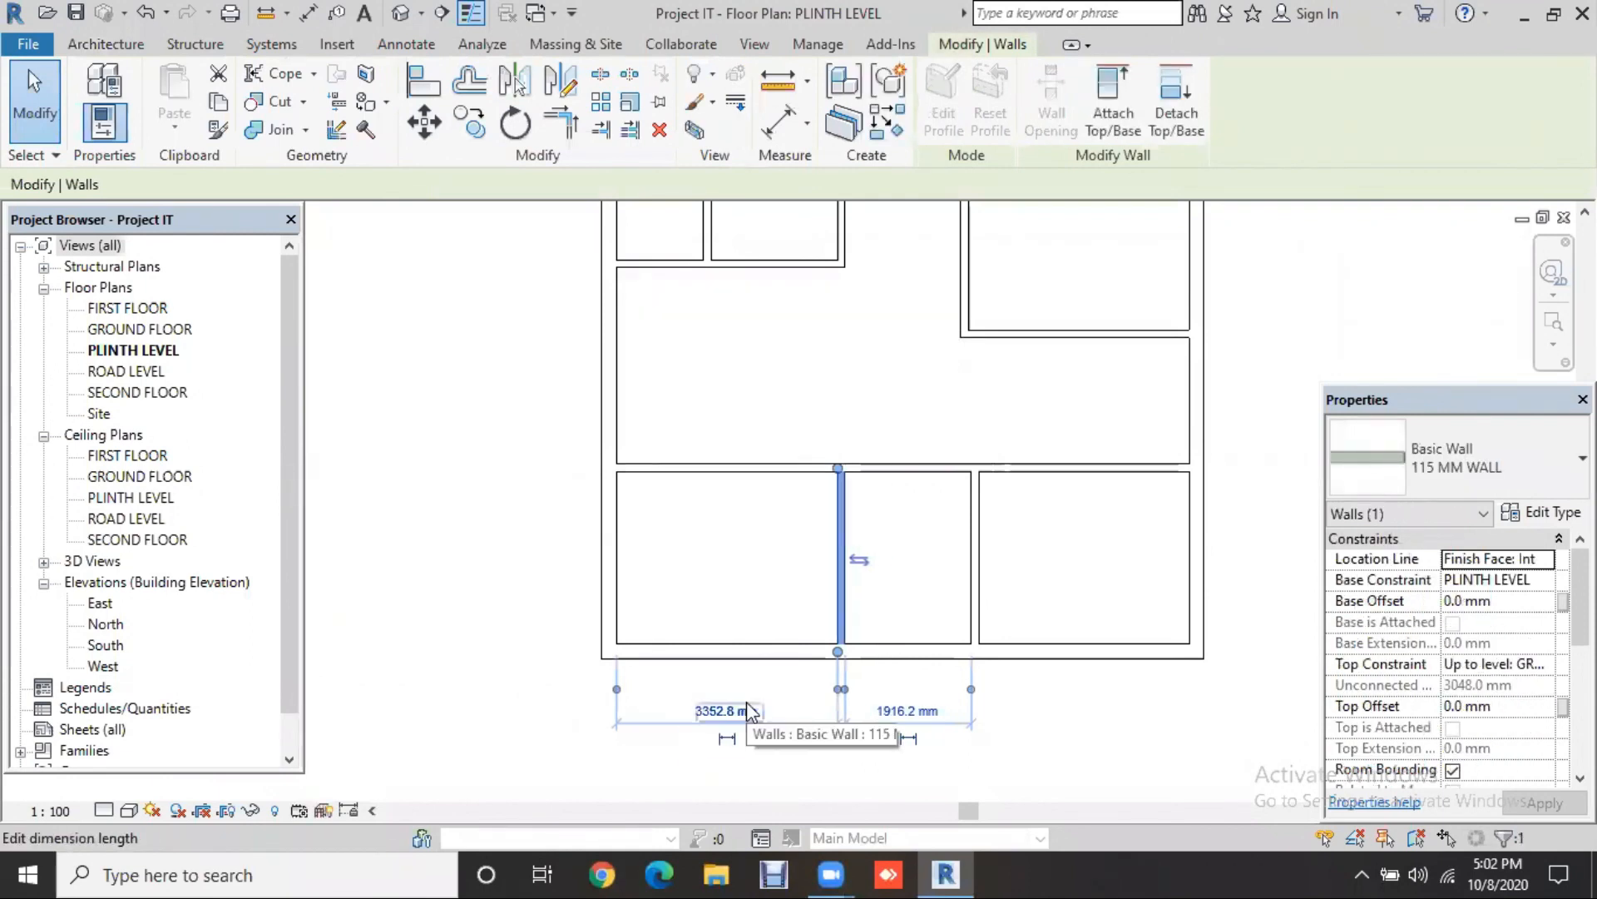
# Step: Set the bottom rooms to 12' (3657.6 mm) deep using the long partition above them
pyautogui.click(678, 469)
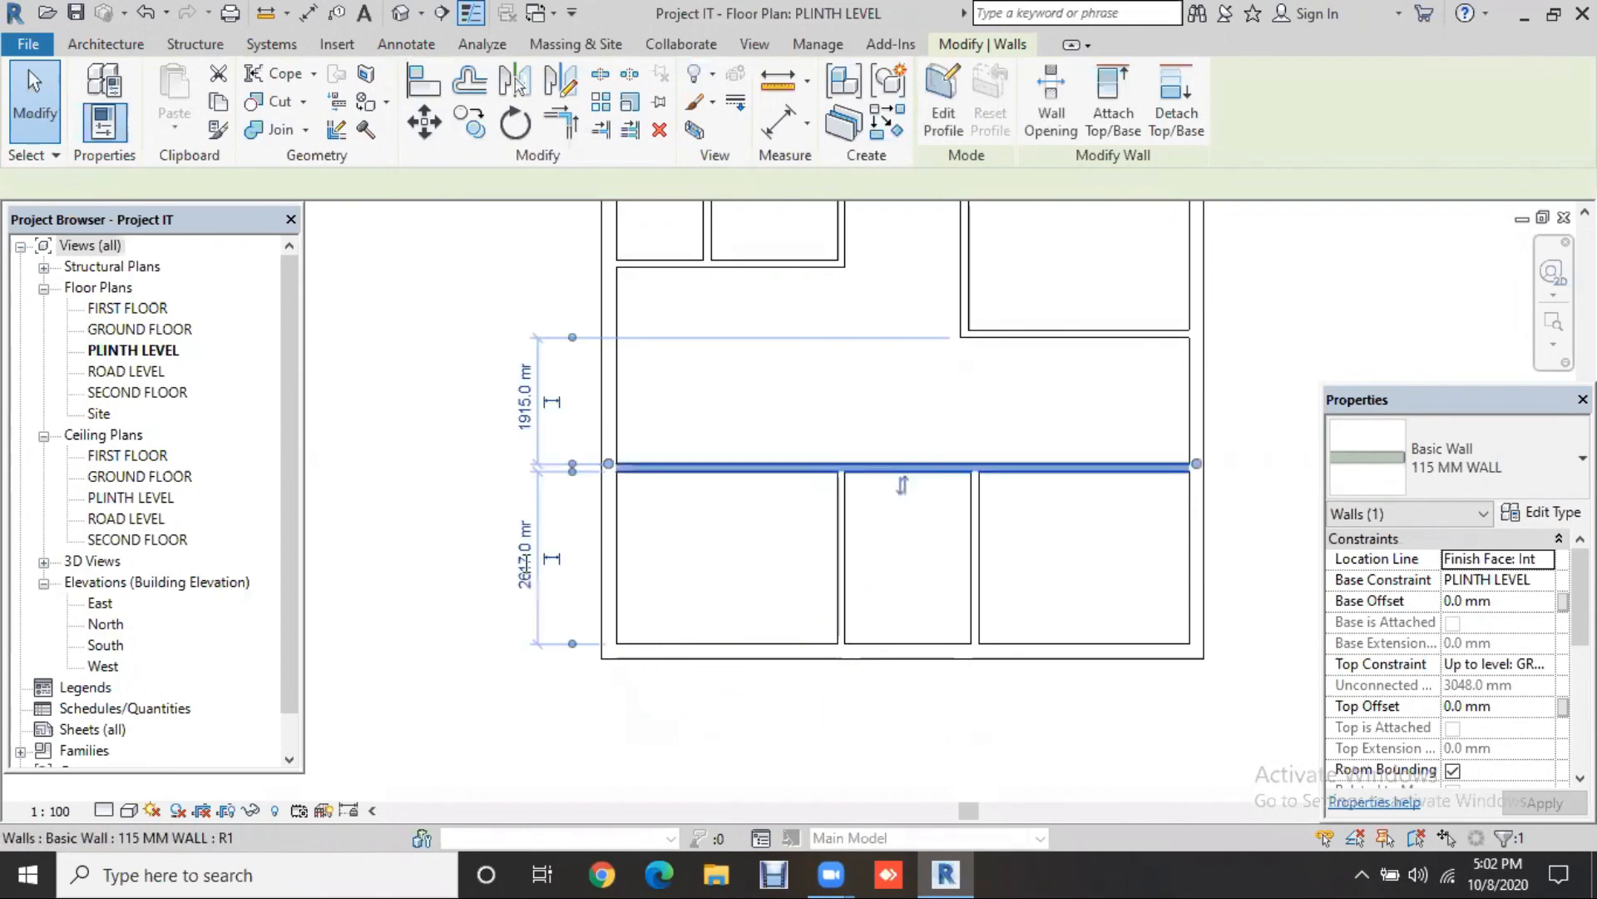
pyautogui.click(526, 555)
pyautogui.write('12')
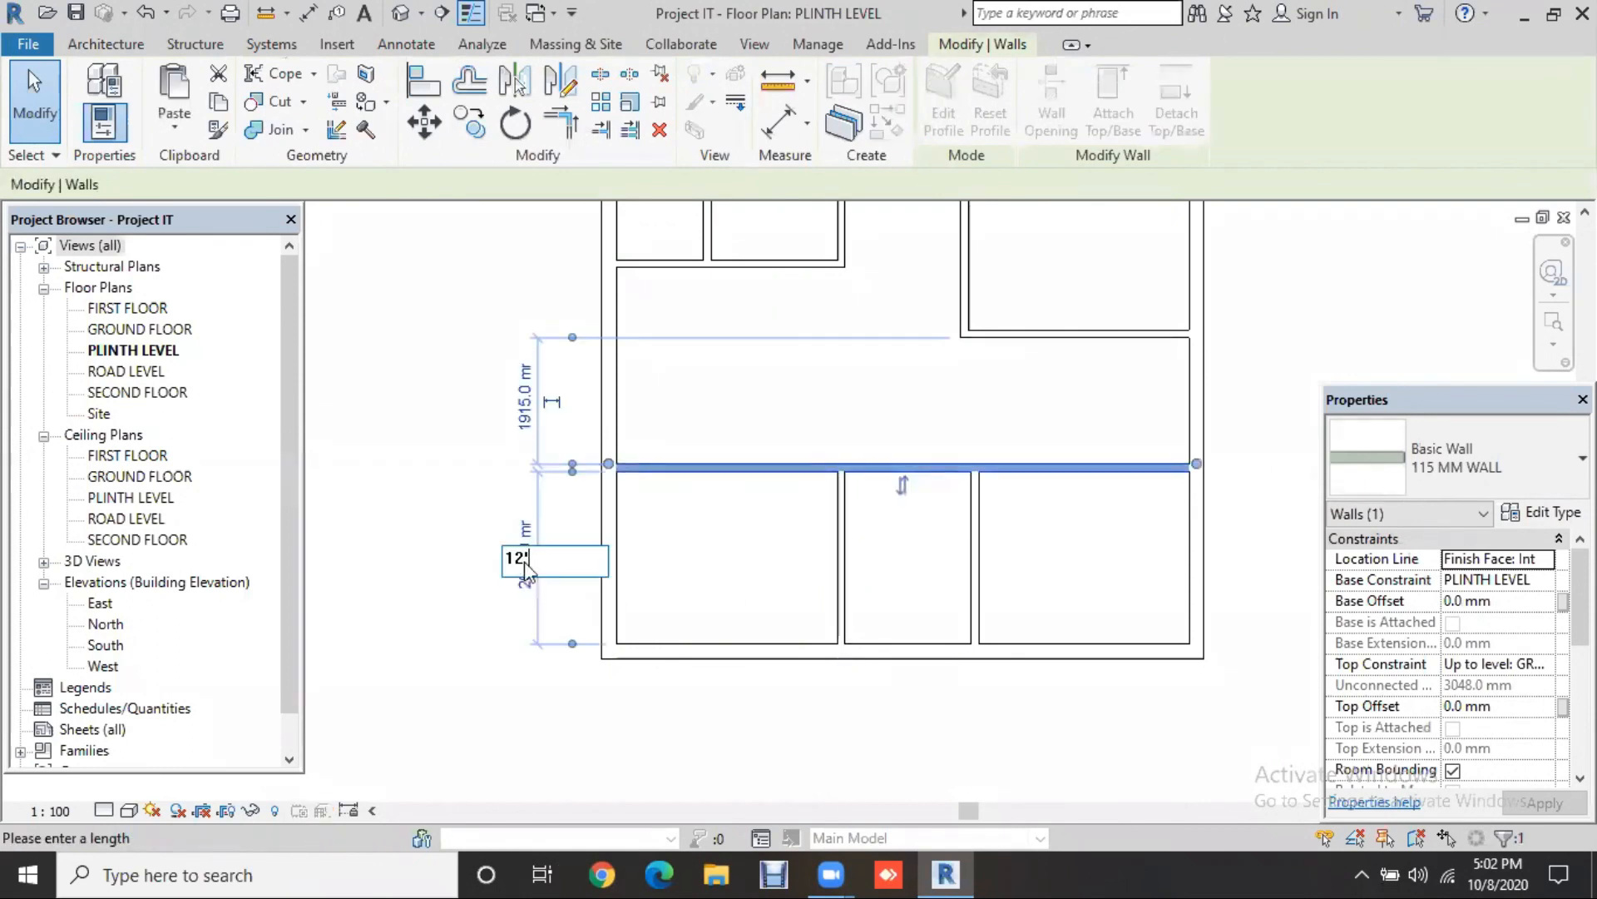
pyautogui.write("'")
pyautogui.press('Return')
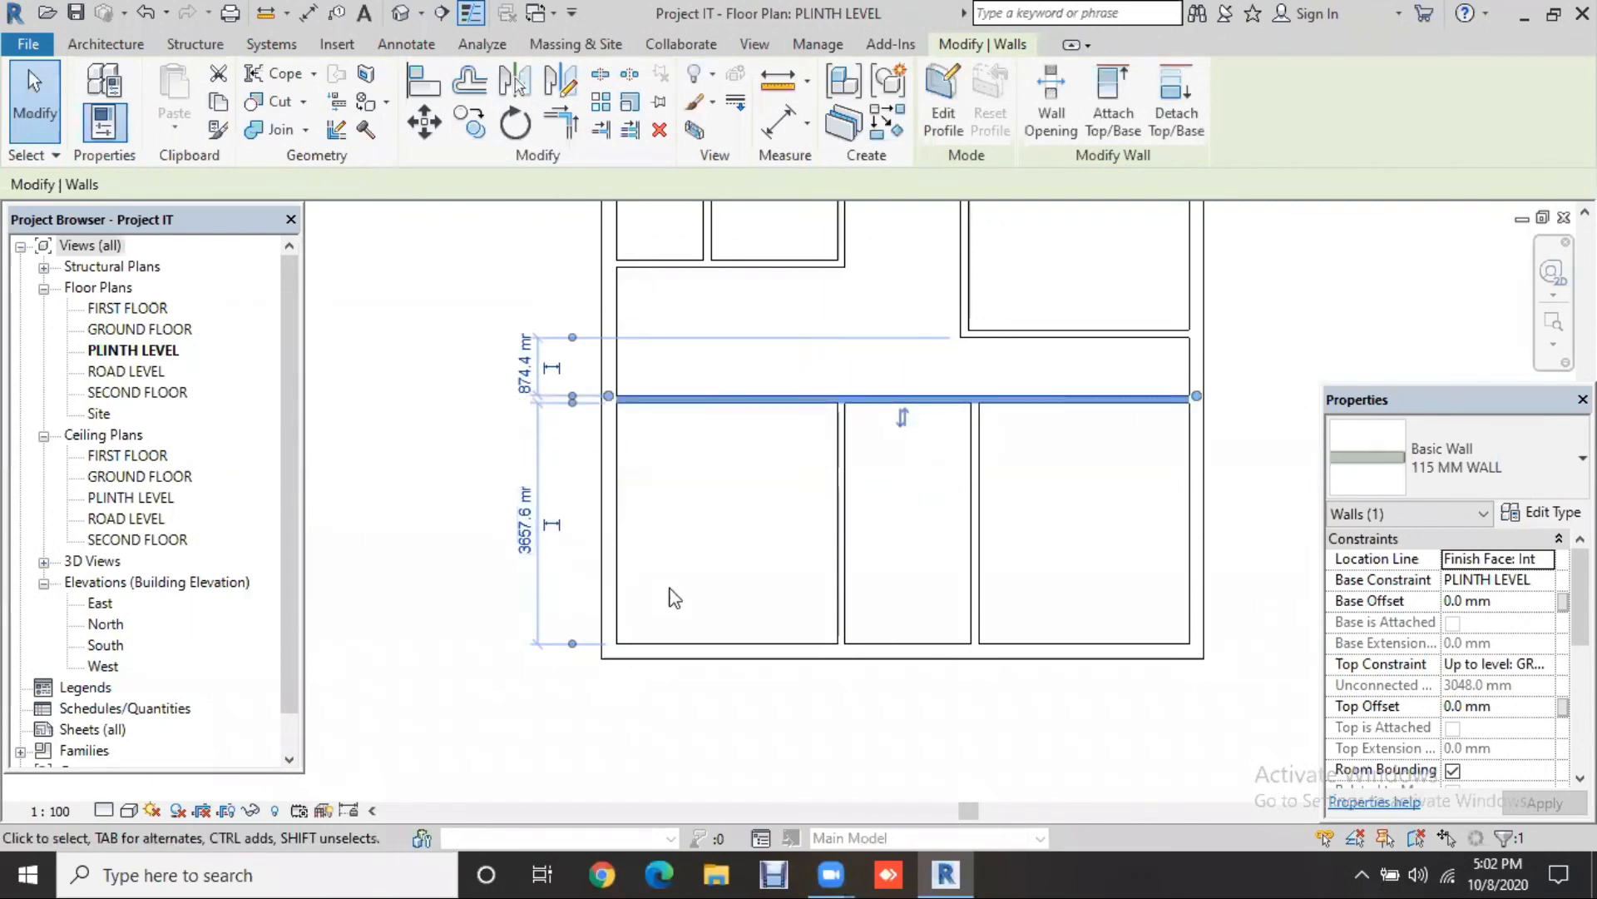
# Step: Make the right-hand room above the hall 7' (2133.6 mm) deep
pyautogui.scroll(-1, 676, 625)
pyautogui.moveTo(676, 624); pyautogui.dragTo(681, 659, button='middle')
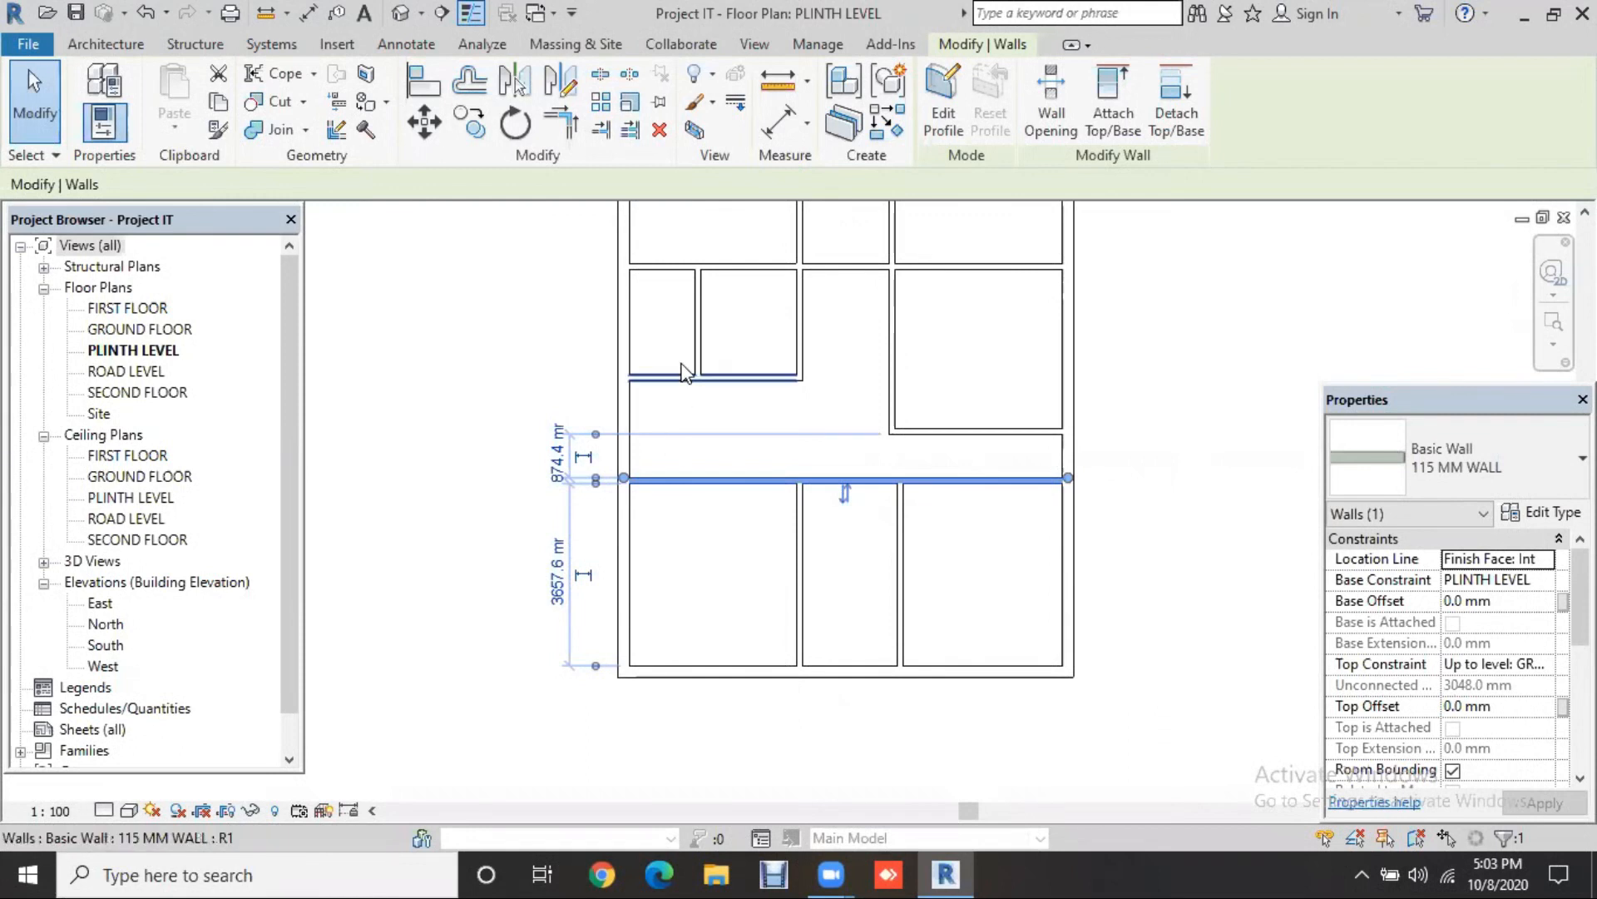
pyautogui.click(657, 377)
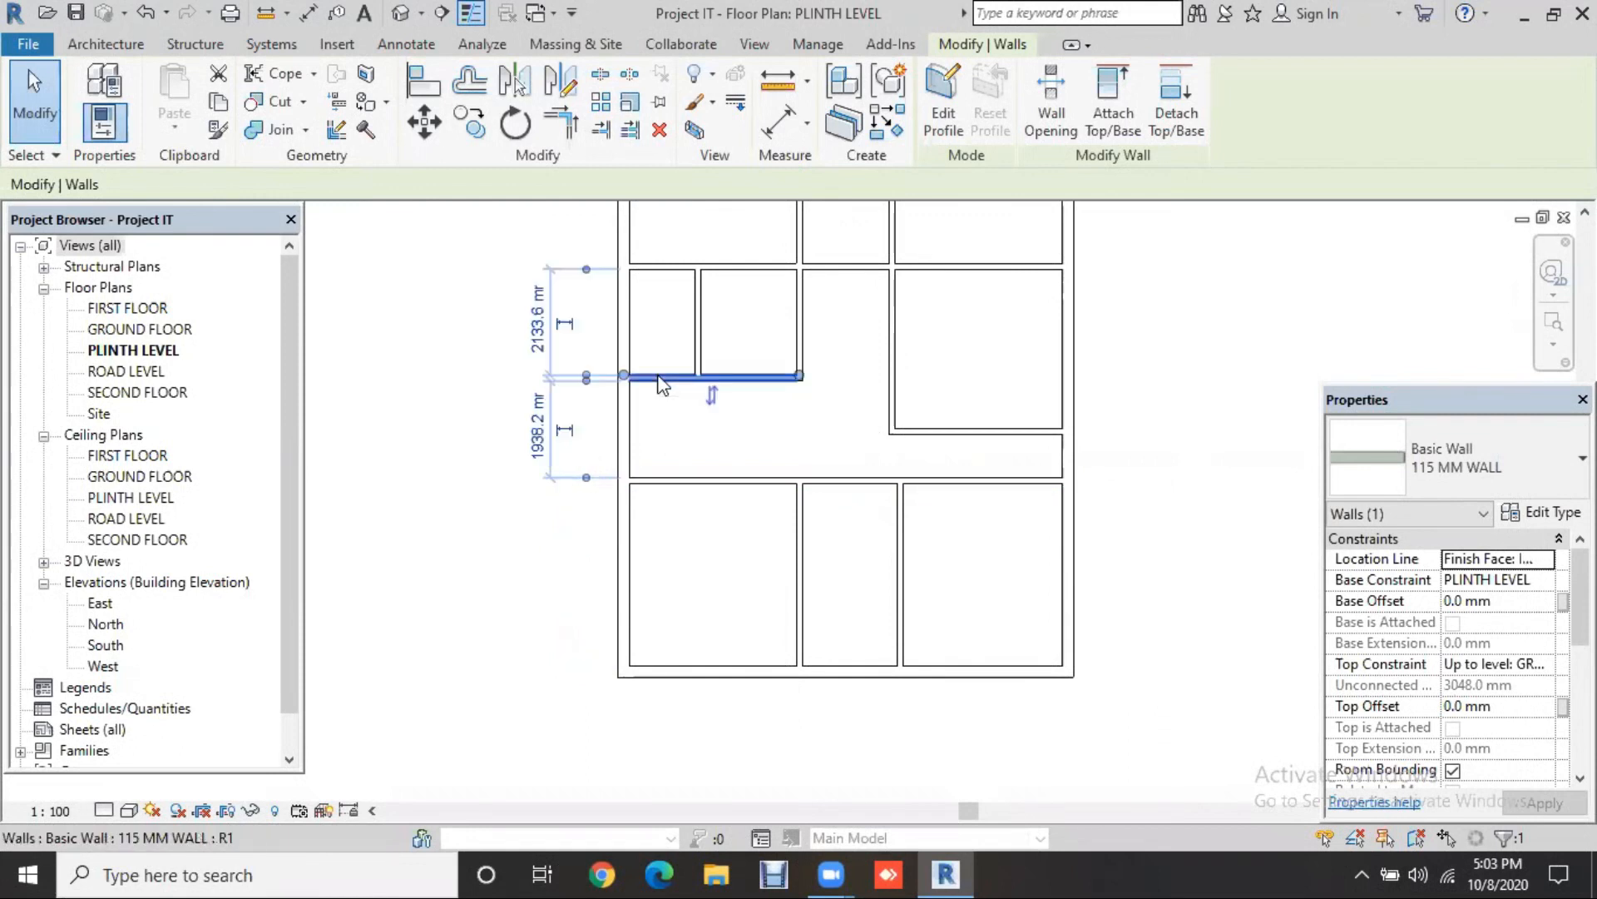
pyautogui.click(985, 431)
pyautogui.click(1134, 366)
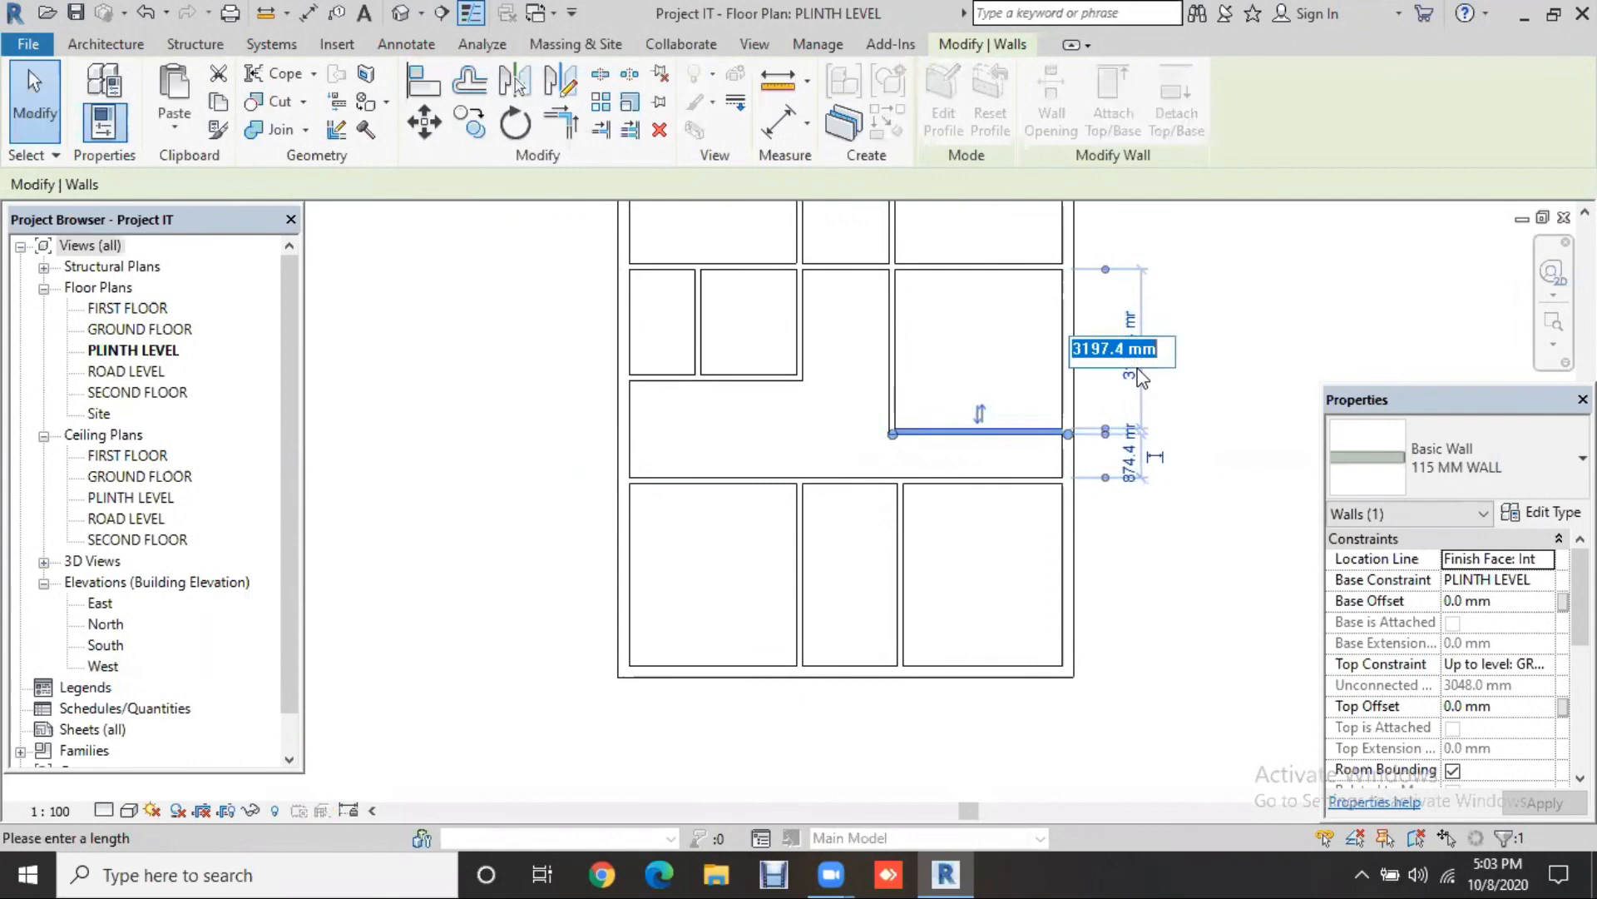
pyautogui.write("7'")
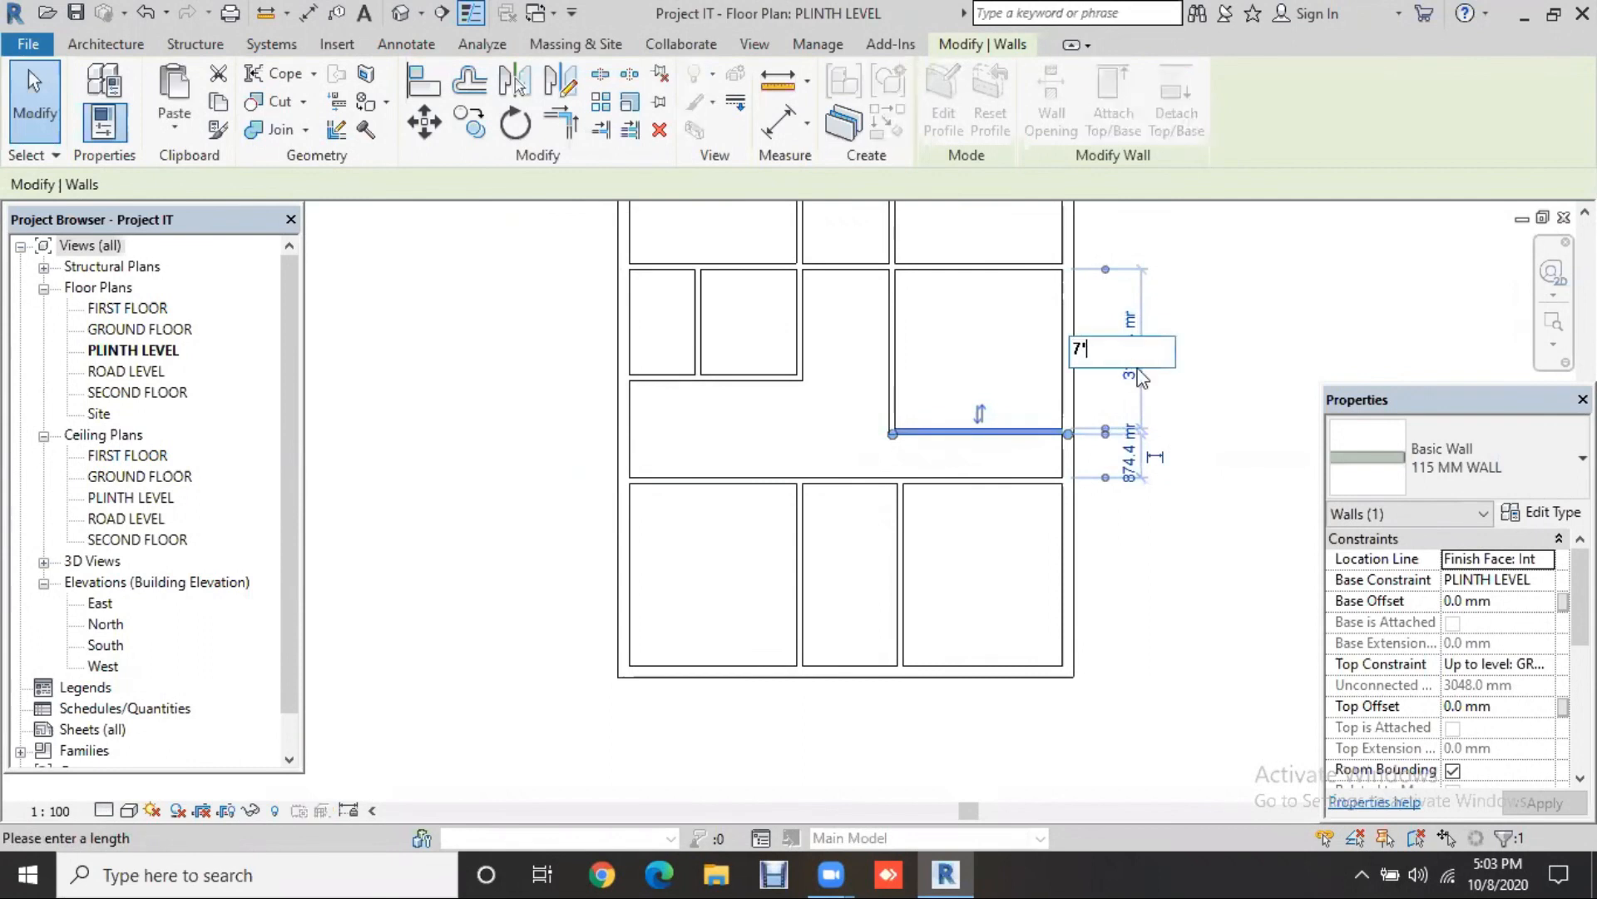
pyautogui.press('Return')
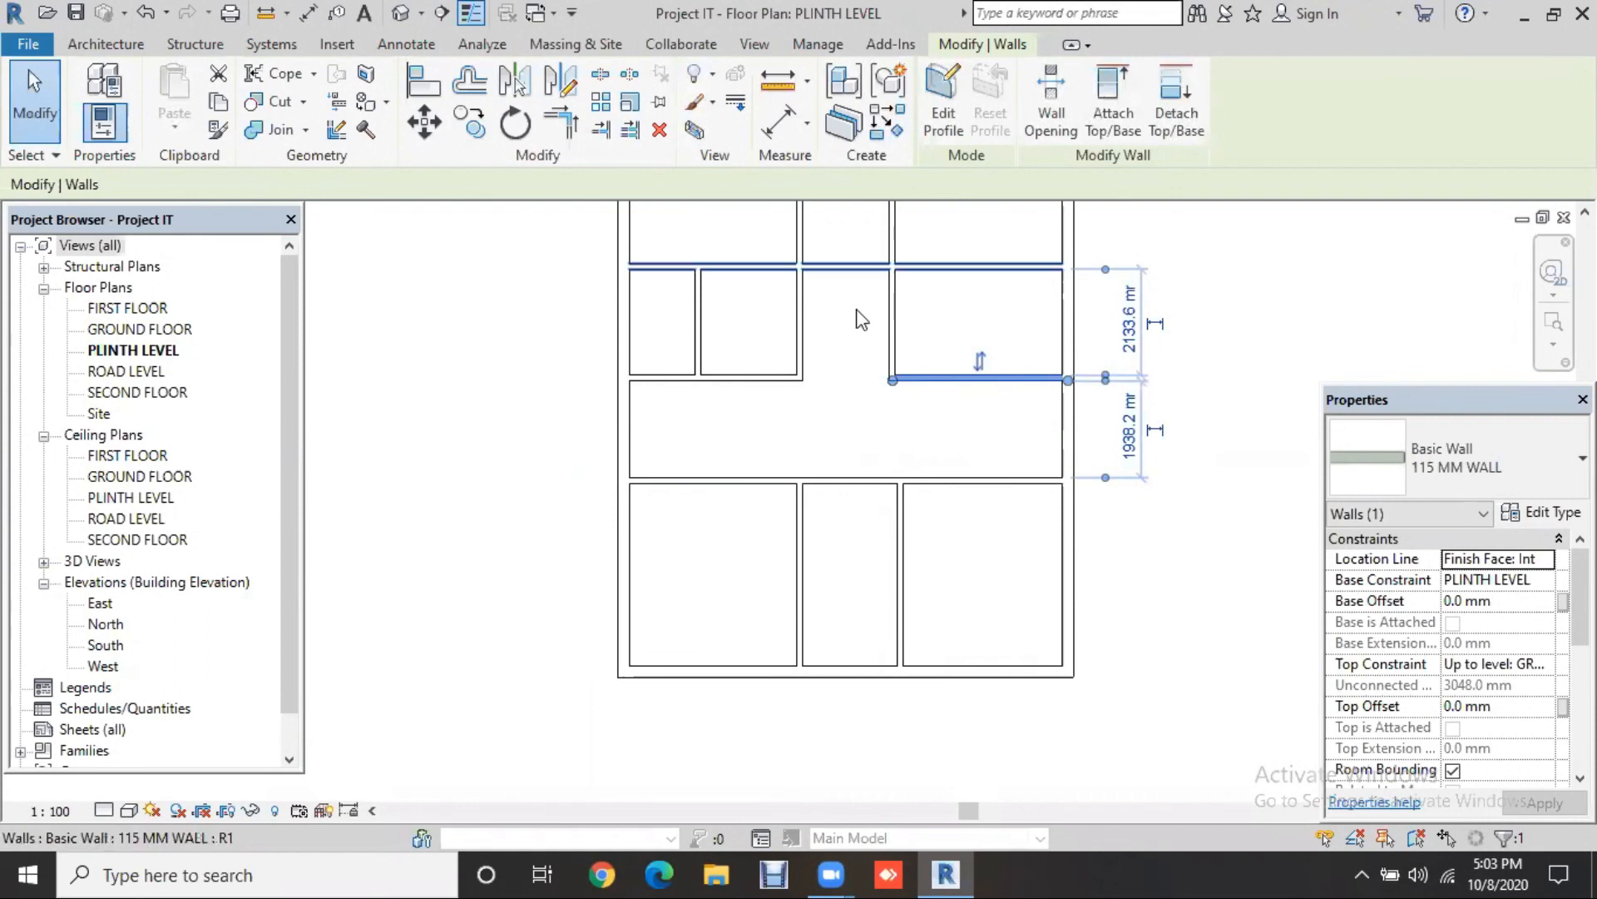
pyautogui.moveTo(850, 323); pyautogui.dragTo(841, 457, button='middle')
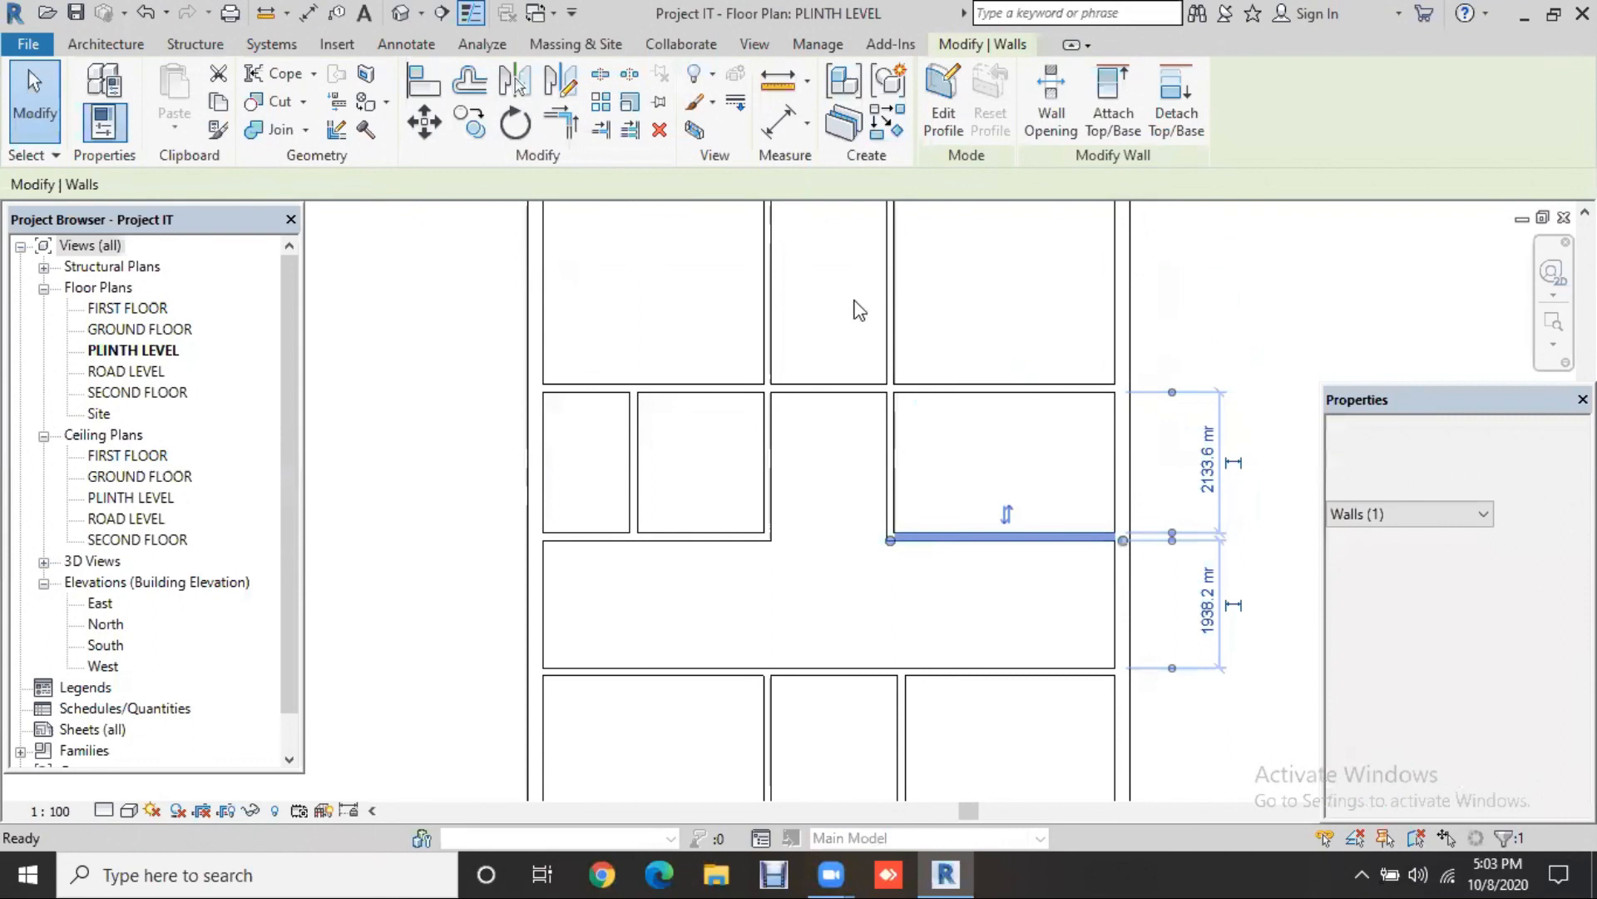
pyautogui.moveTo(841, 769); pyautogui.dragTo(785, 736, button='middle')
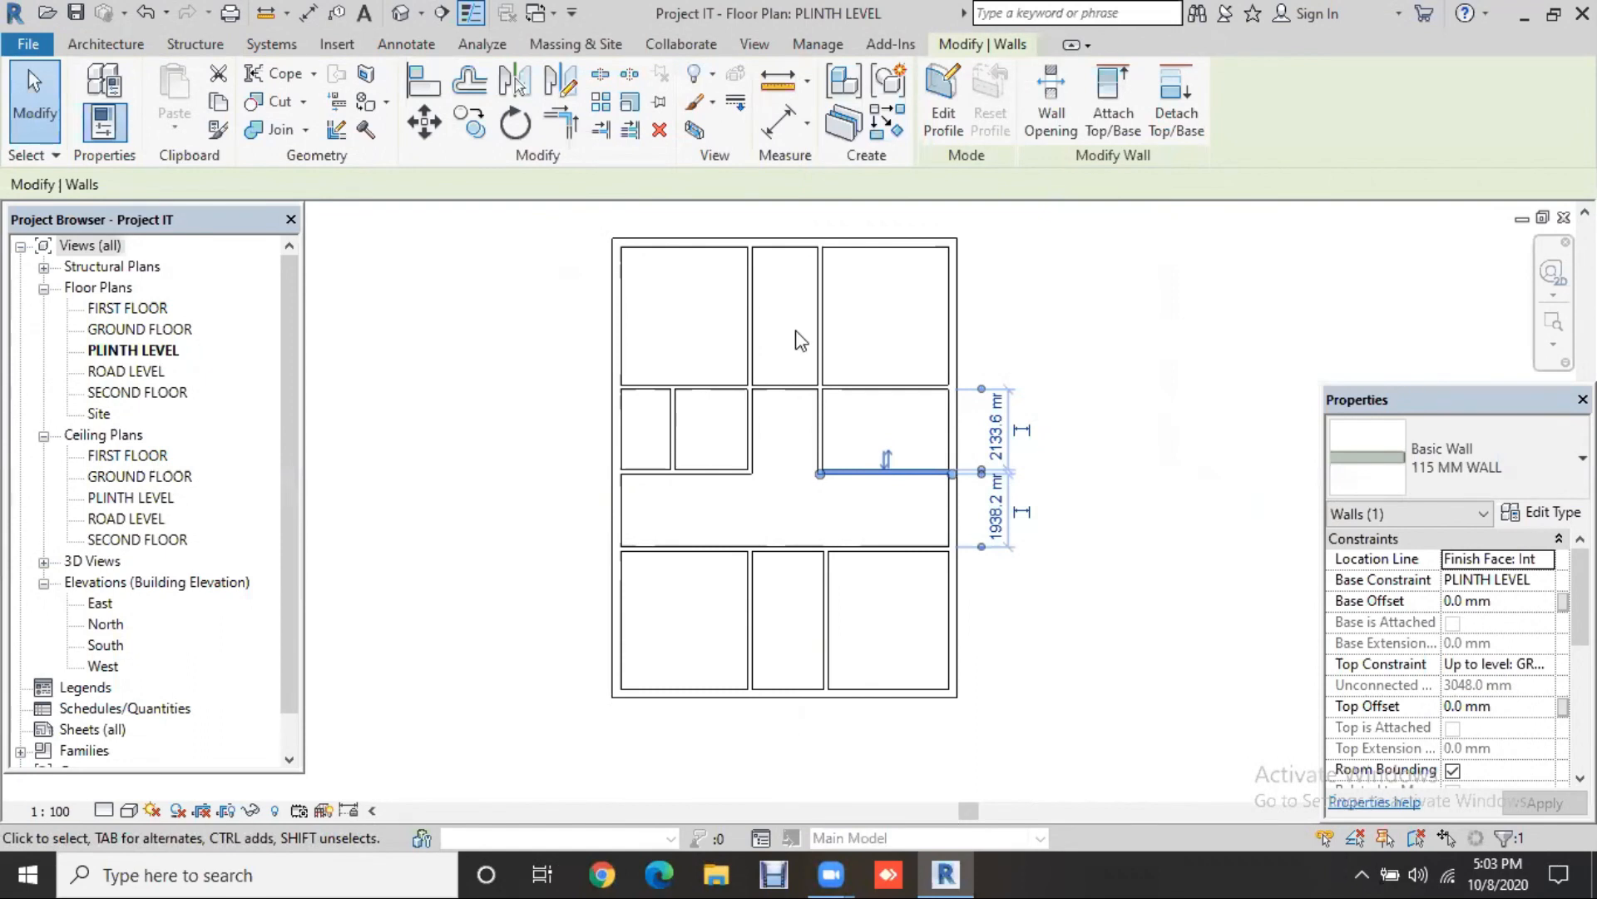
pyautogui.moveTo(1182, 574); pyautogui.dragTo(1164, 521, button='middle')
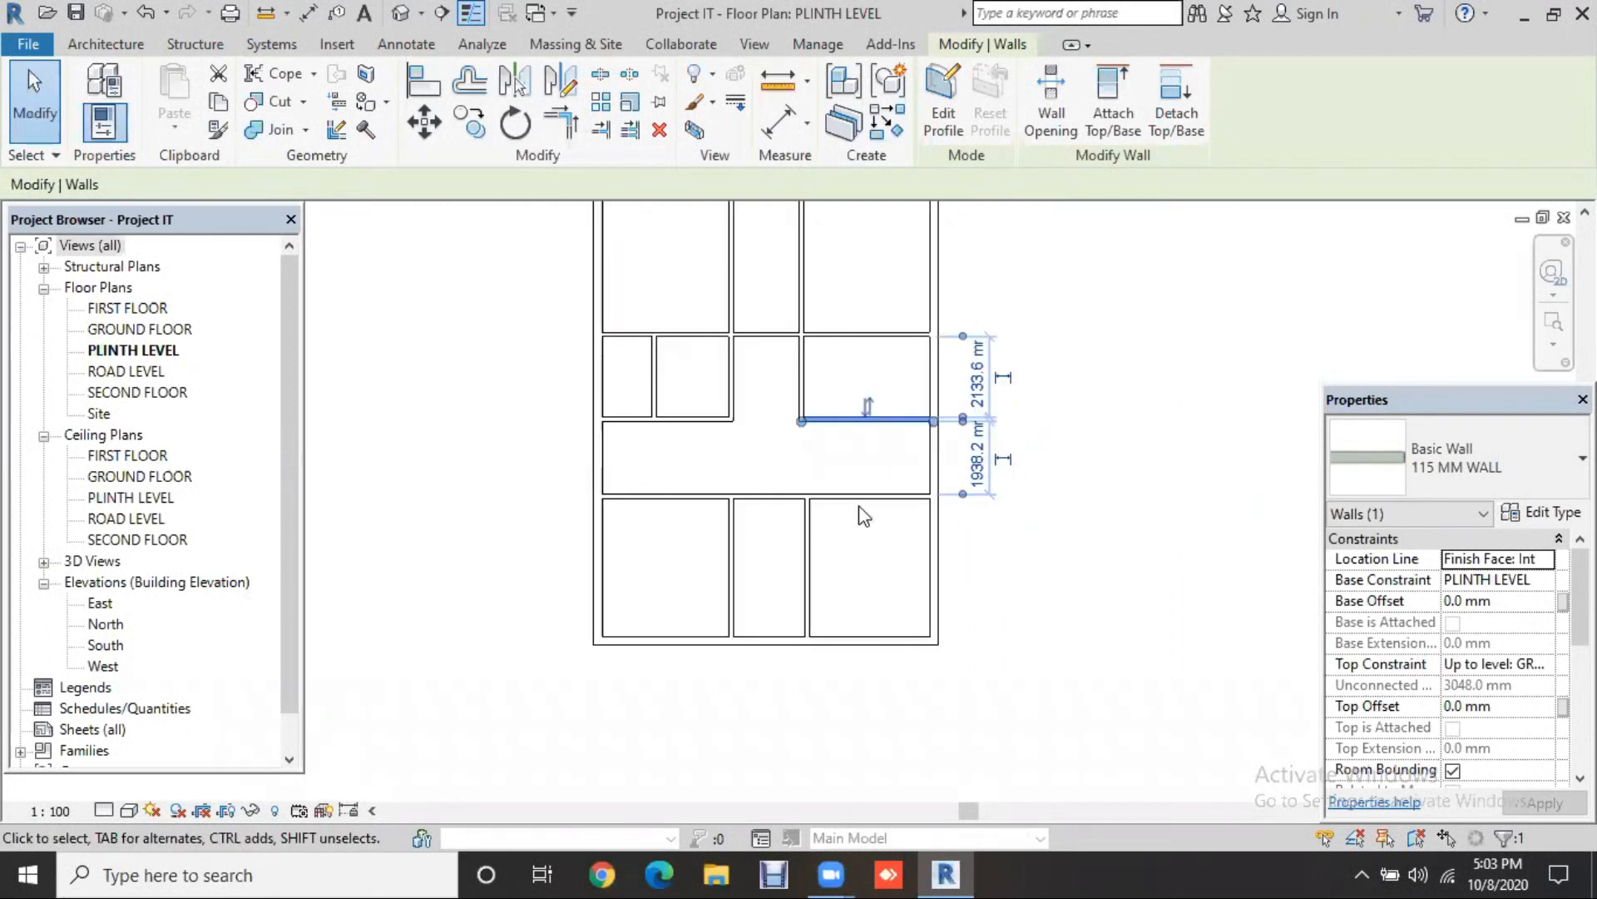
pyautogui.click(781, 491)
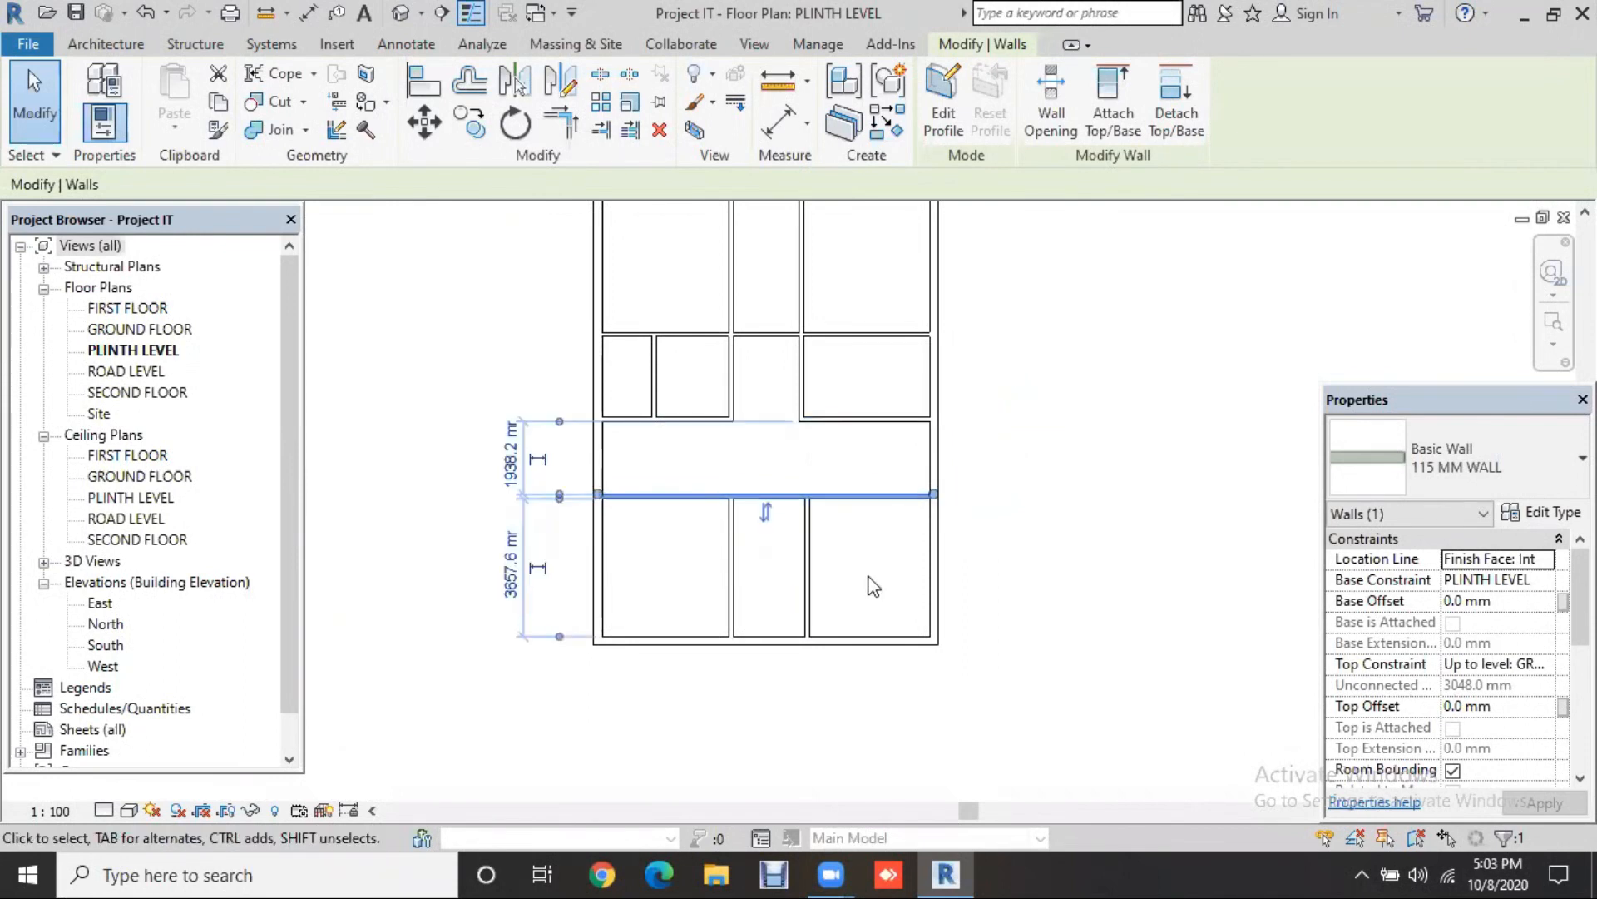
# Step: Resize the lower-right room to 9' (2743.2 mm) wide, then attempt shortening the long partition from its right end
pyautogui.click(805, 584)
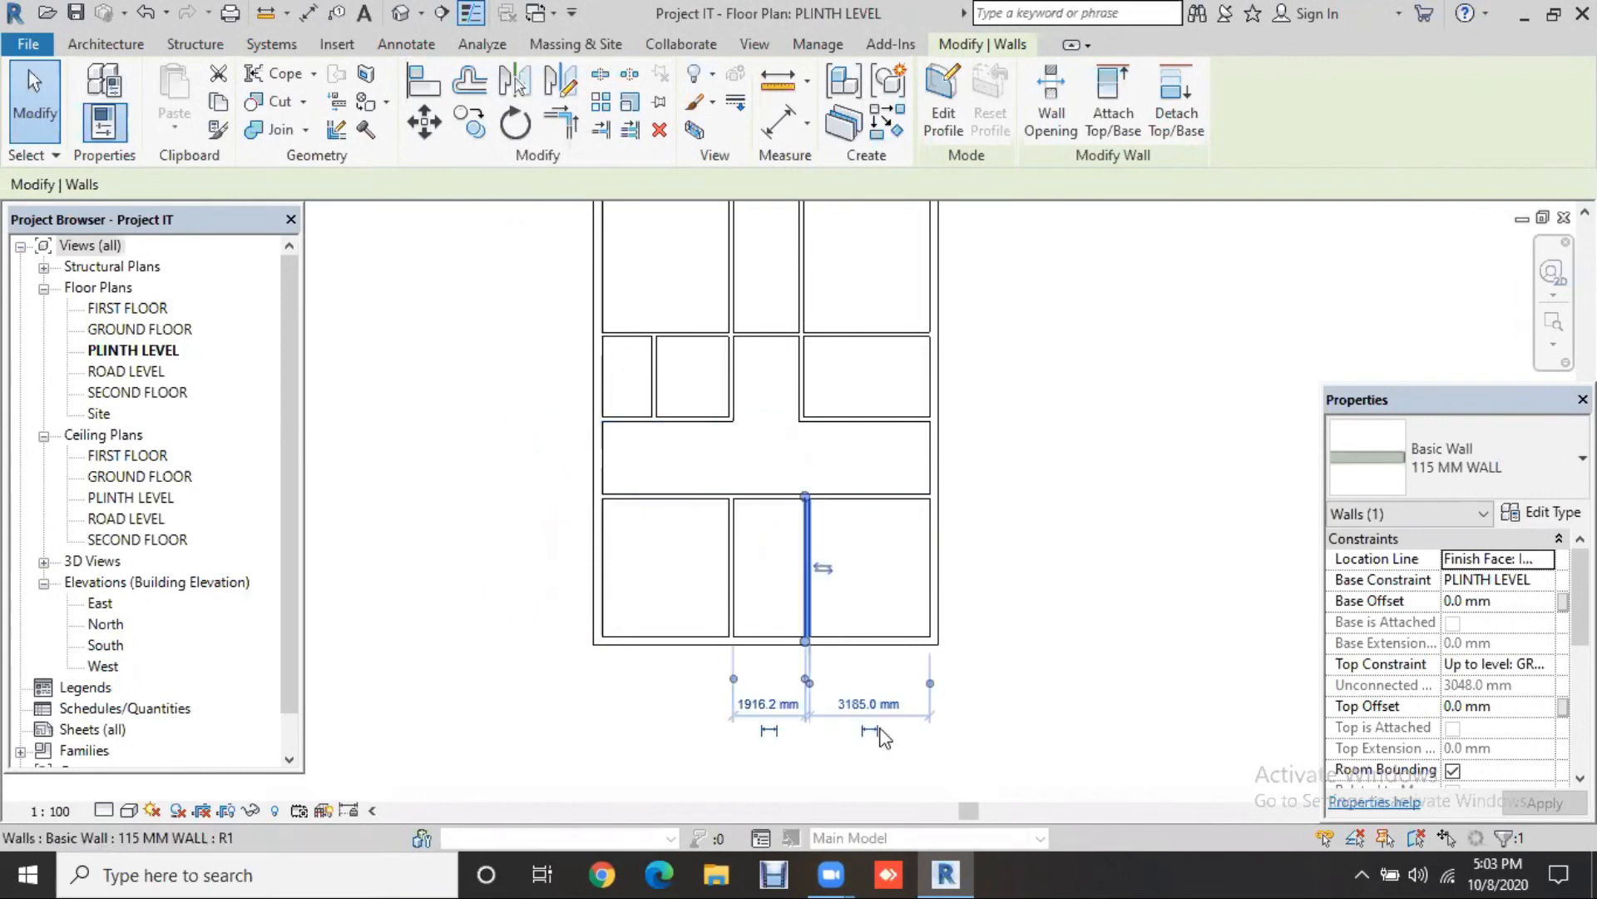
pyautogui.click(879, 708)
pyautogui.write("11'")
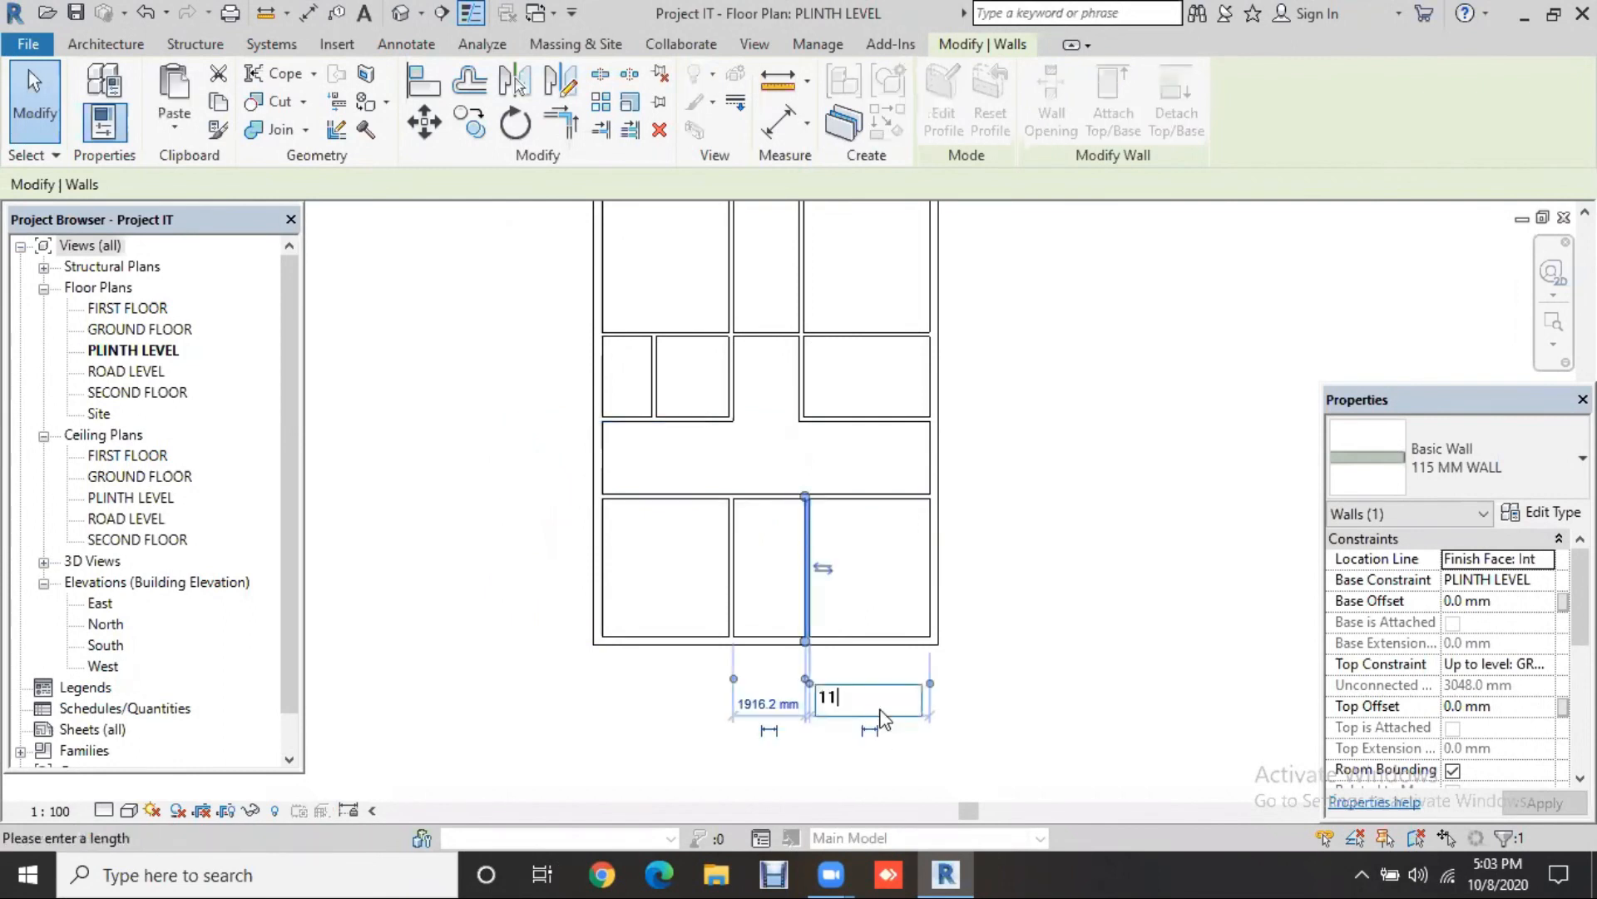
pyautogui.press('Return')
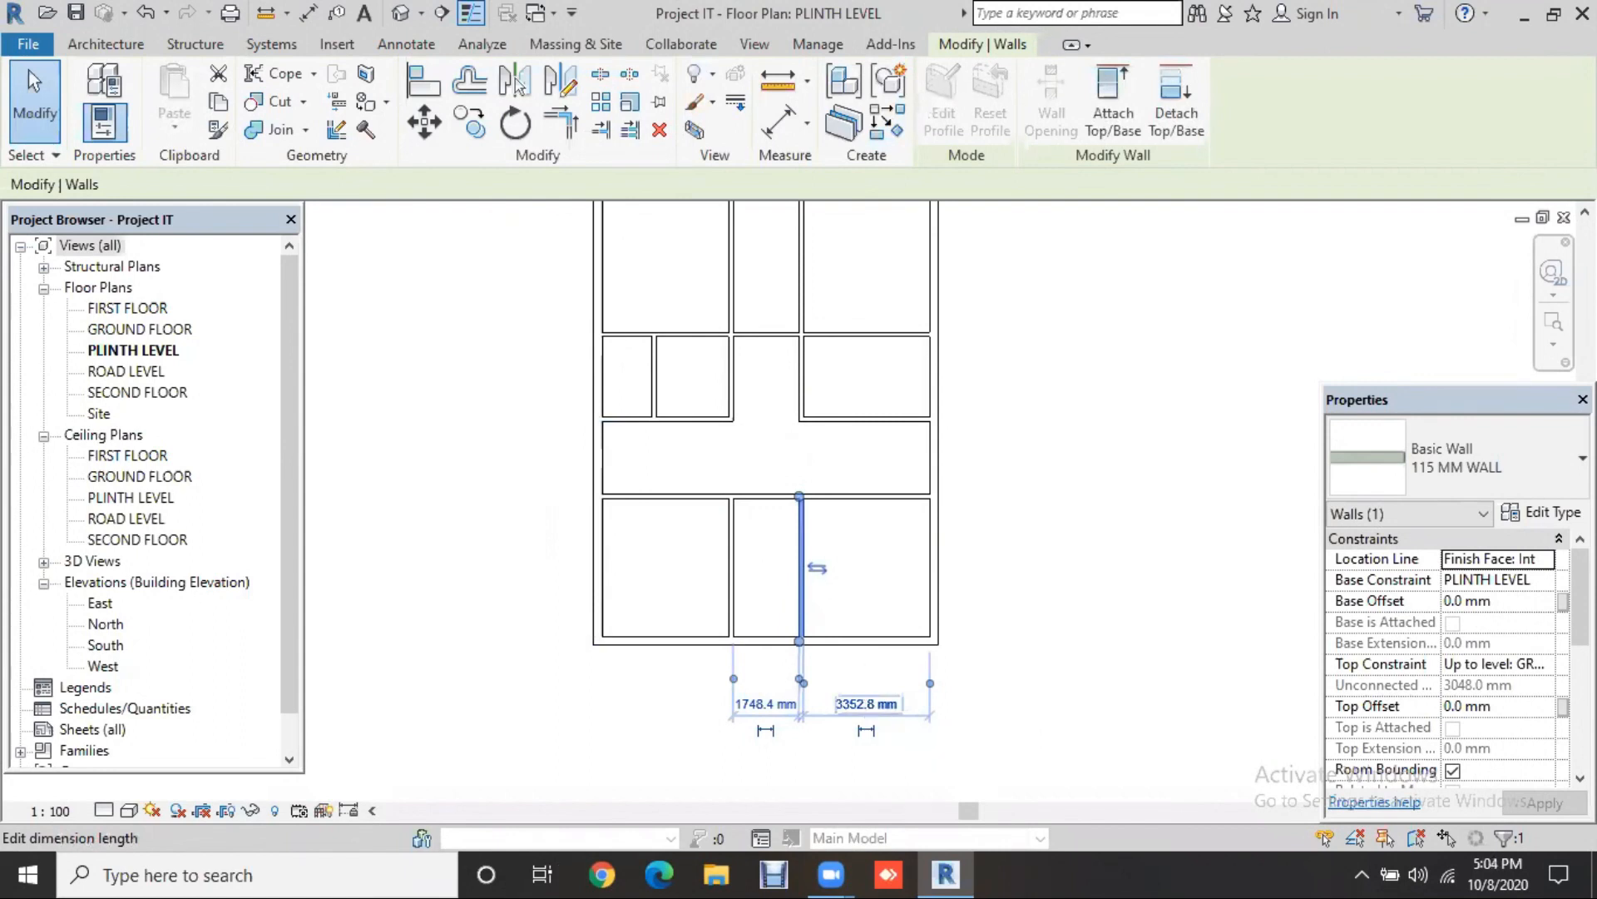
pyautogui.click(866, 703)
pyautogui.write("9'")
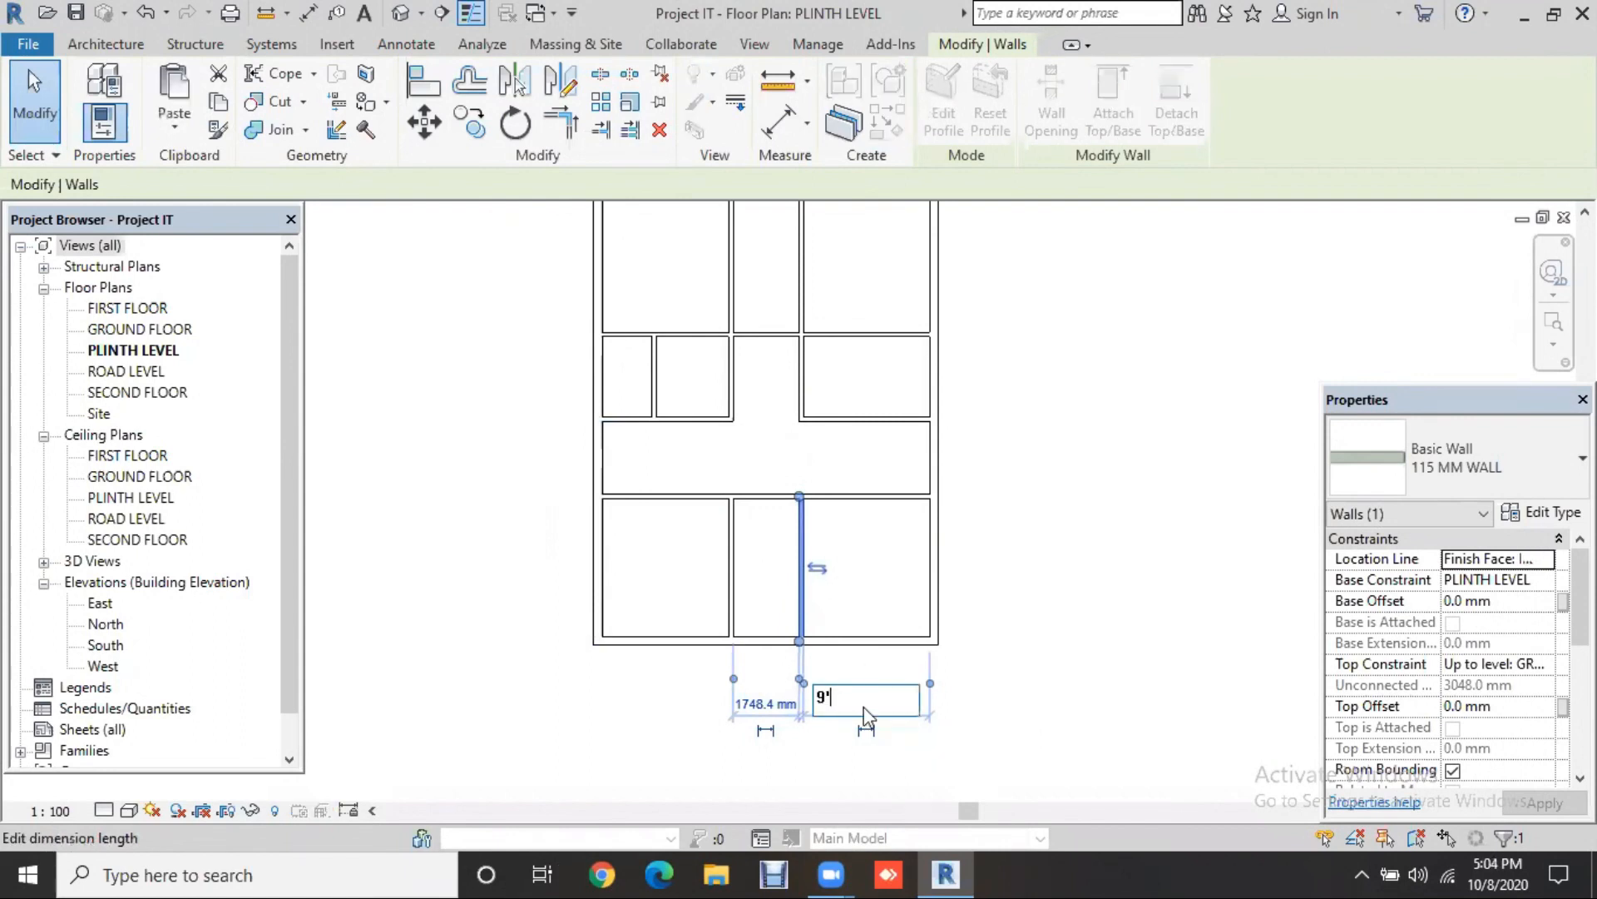
pyautogui.press('Return')
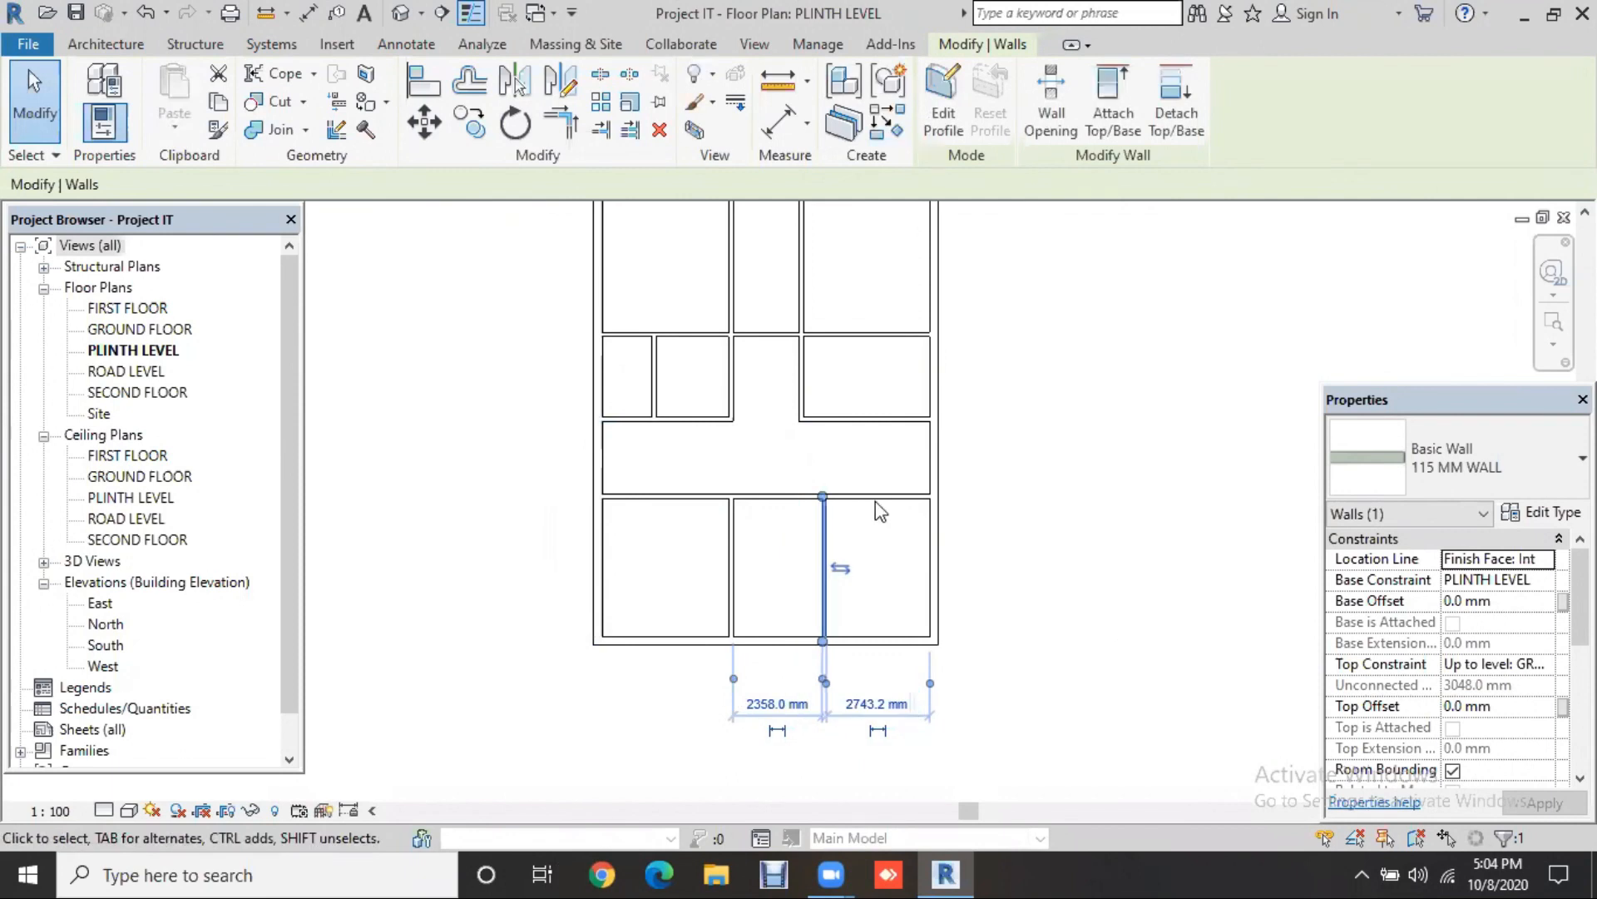
pyautogui.click(932, 500)
pyautogui.moveTo(933, 496); pyautogui.dragTo(746, 494)
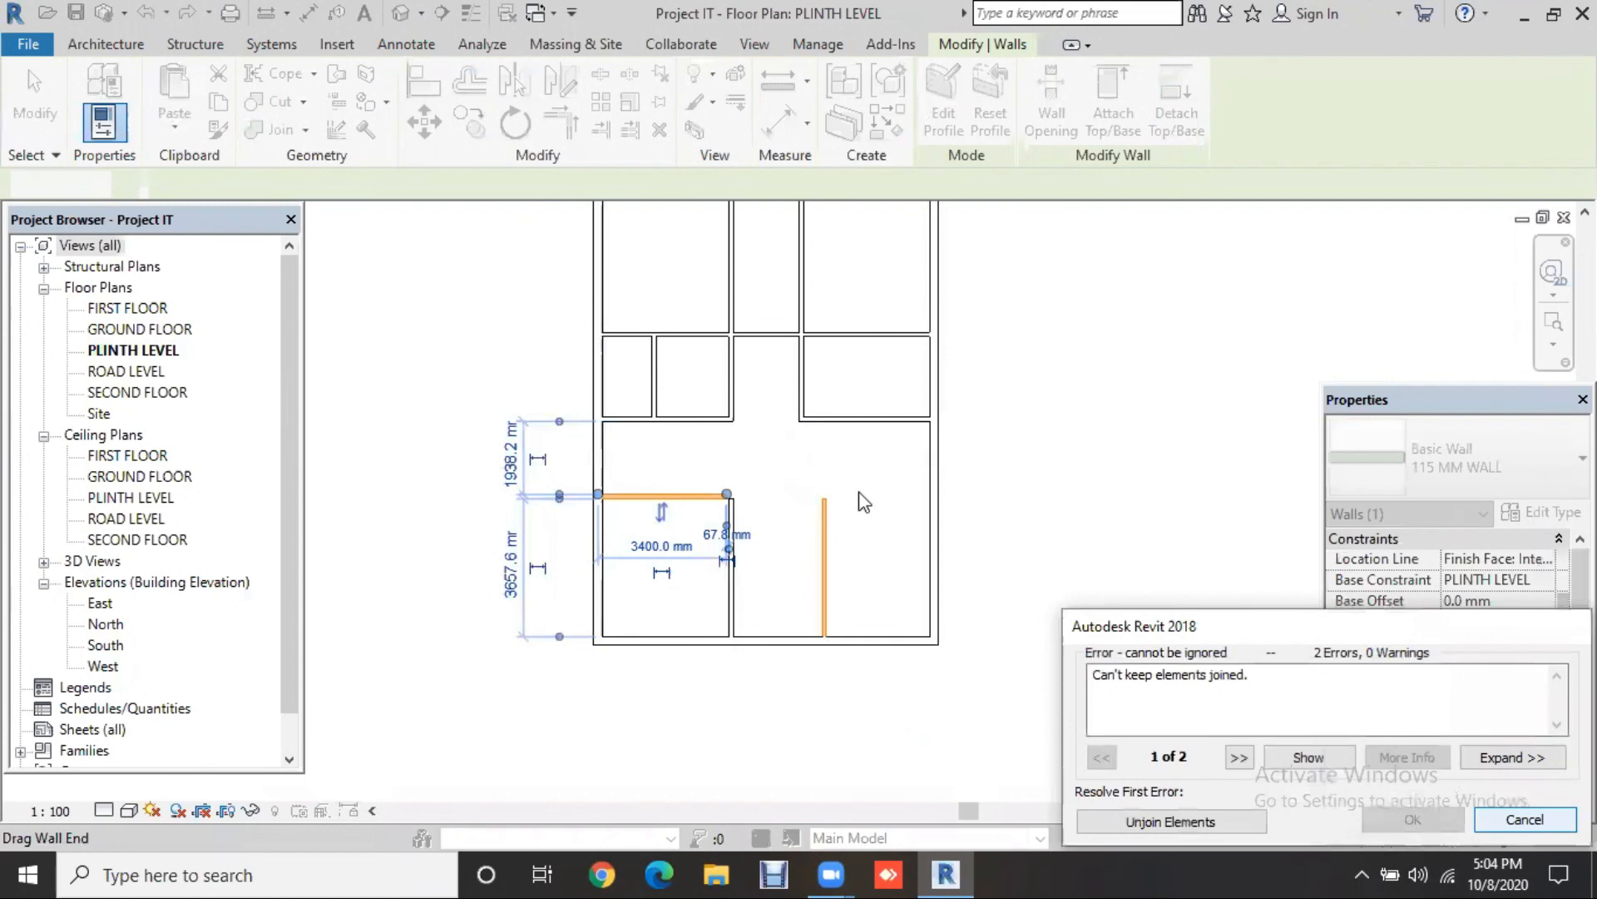
# Step: Delete the horizontal partition and draw a 115 mm wall from the partition's top to the left exterior wall
pyautogui.press('Escape')
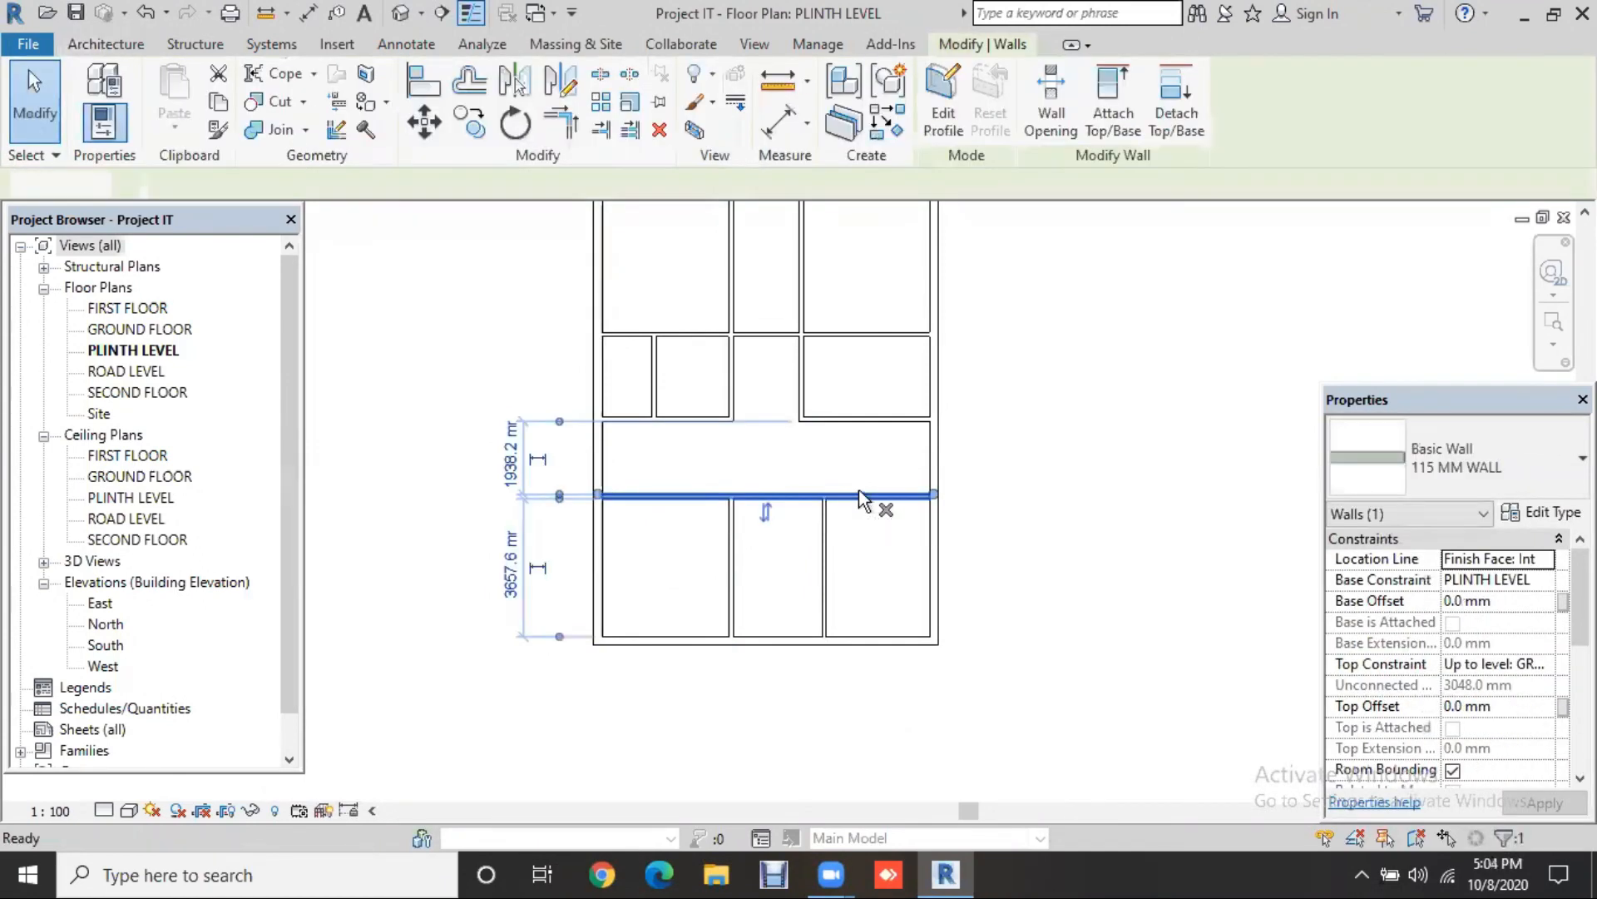
pyautogui.press('Delete')
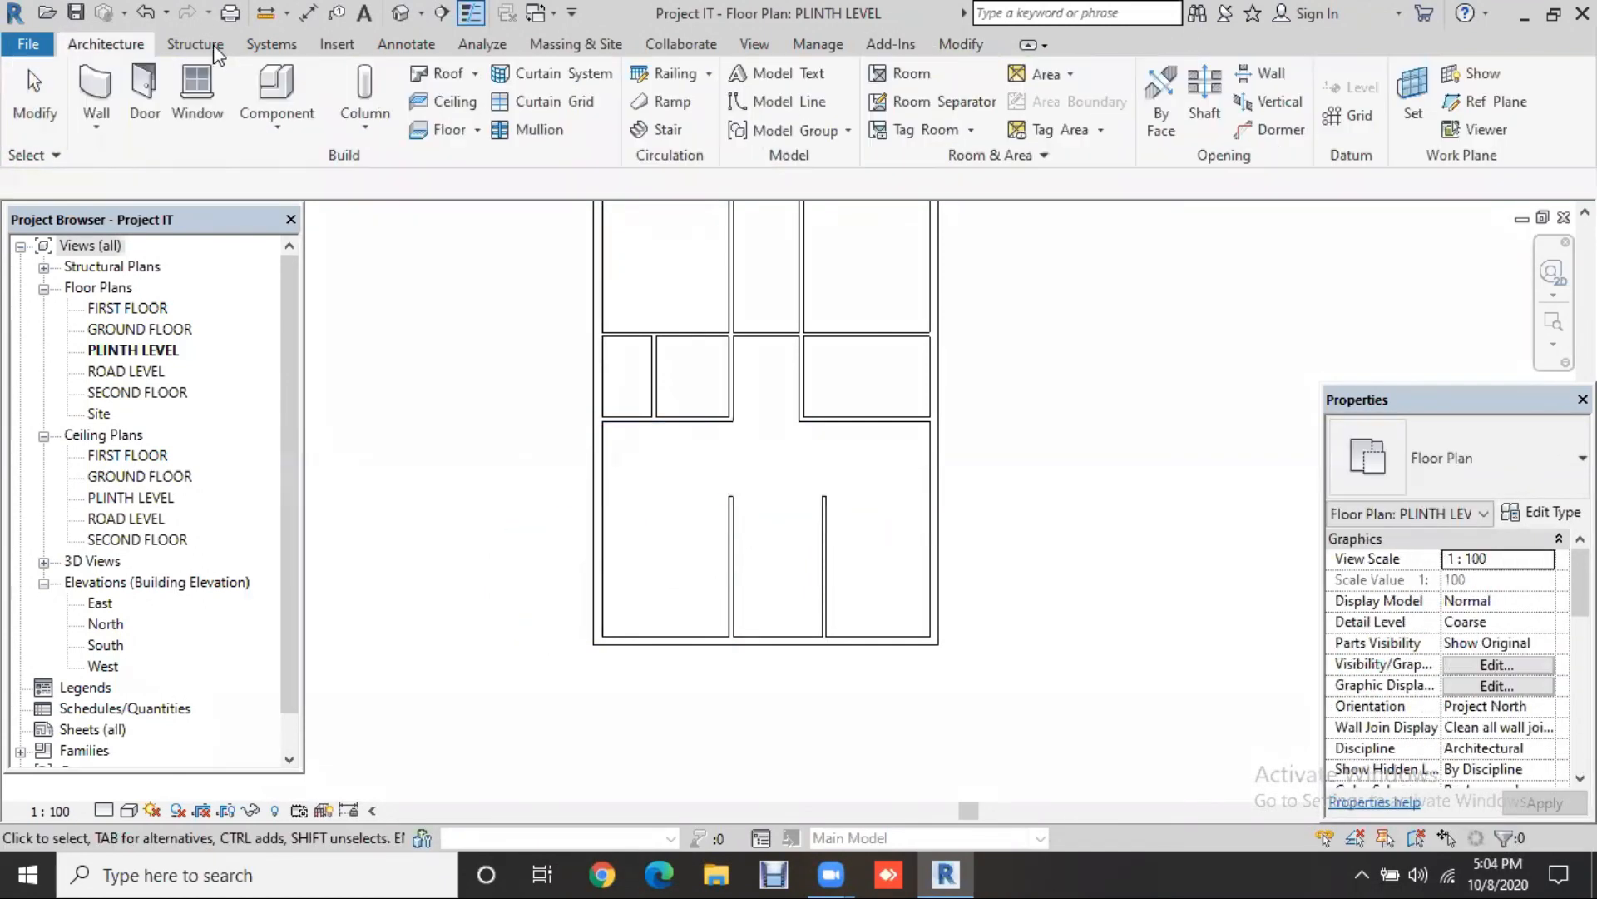
pyautogui.click(733, 568)
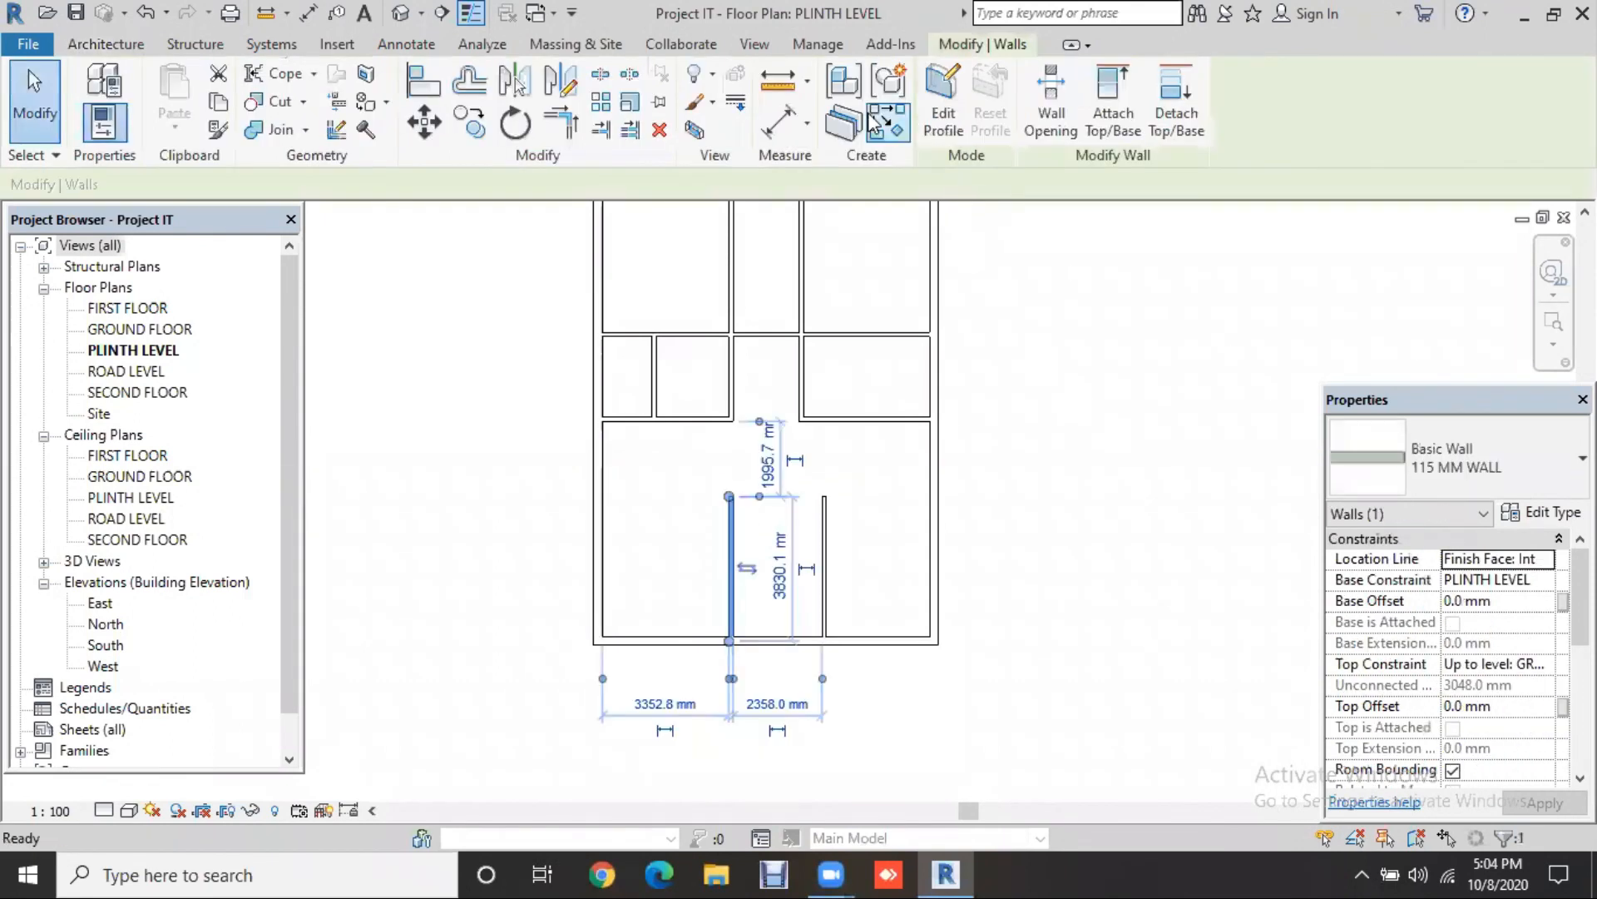
pyautogui.press('w')
pyautogui.press('a')
pyautogui.click(730, 496)
pyautogui.click(602, 497)
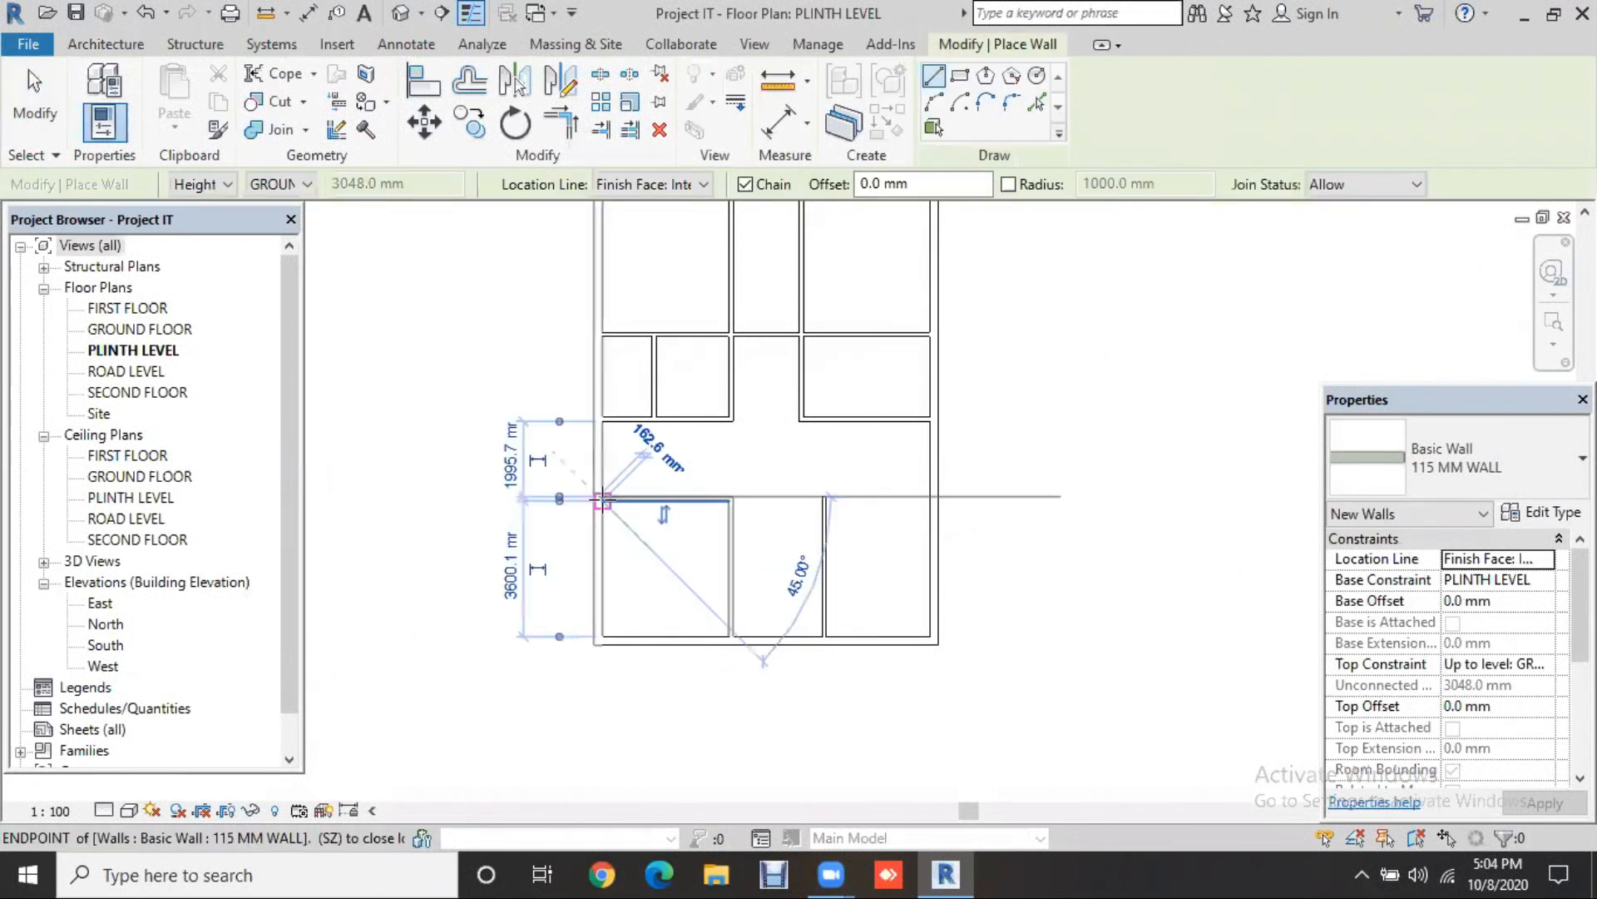
pyautogui.press('Escape')
pyautogui.press('Escape')
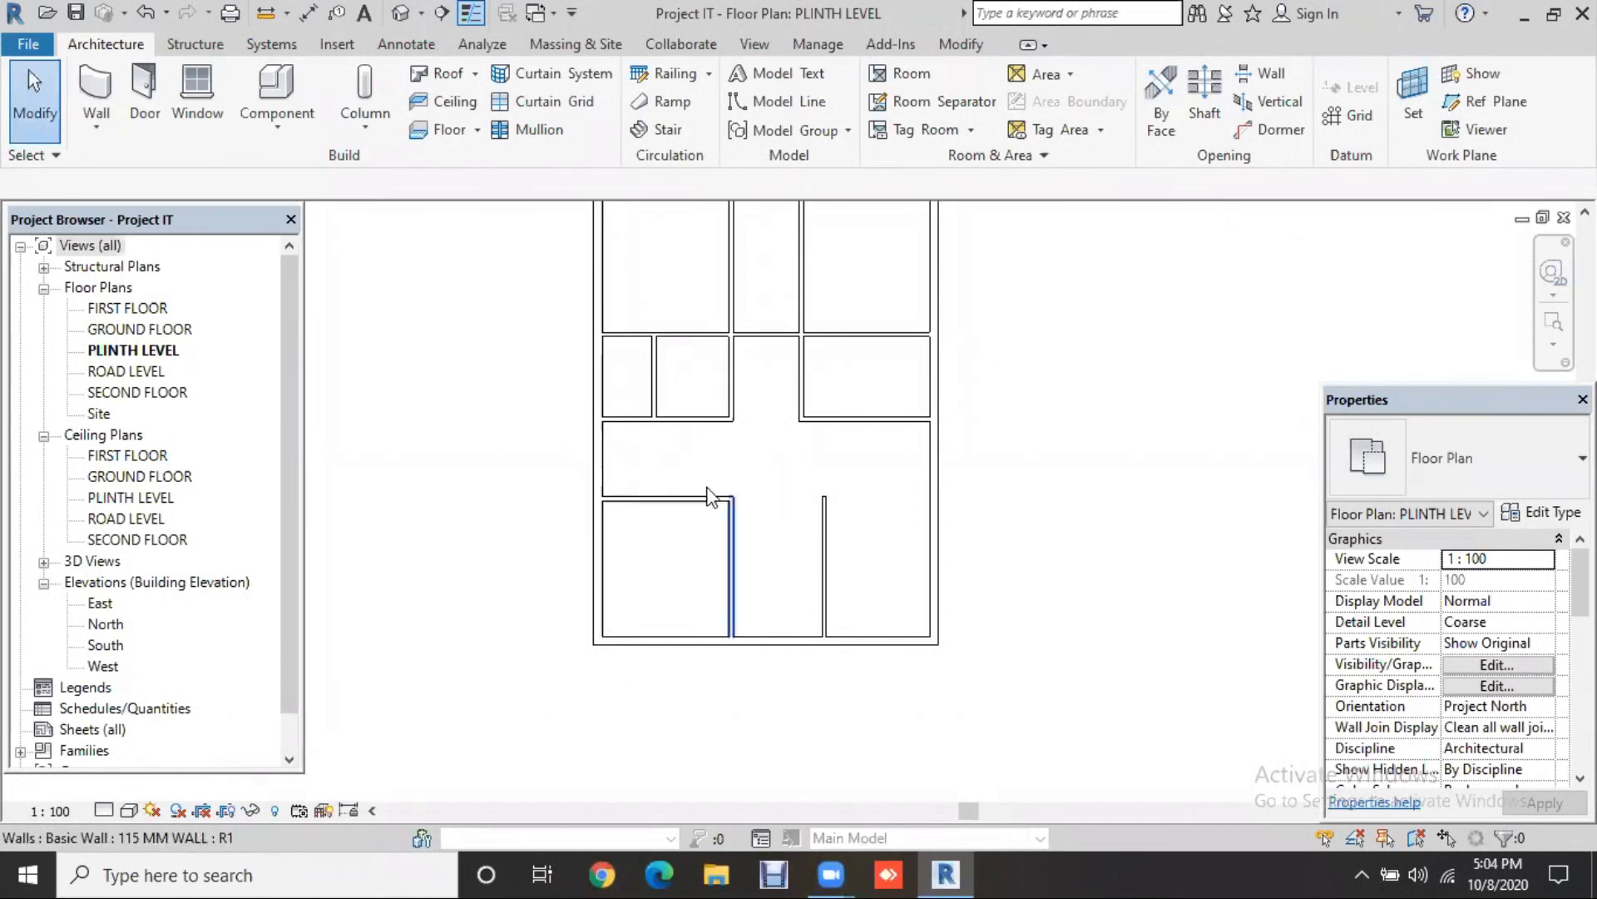
# Step: Add a cross wall from the middle partition to the right exterior wall and shorten the right partition to it
pyautogui.click(98, 91)
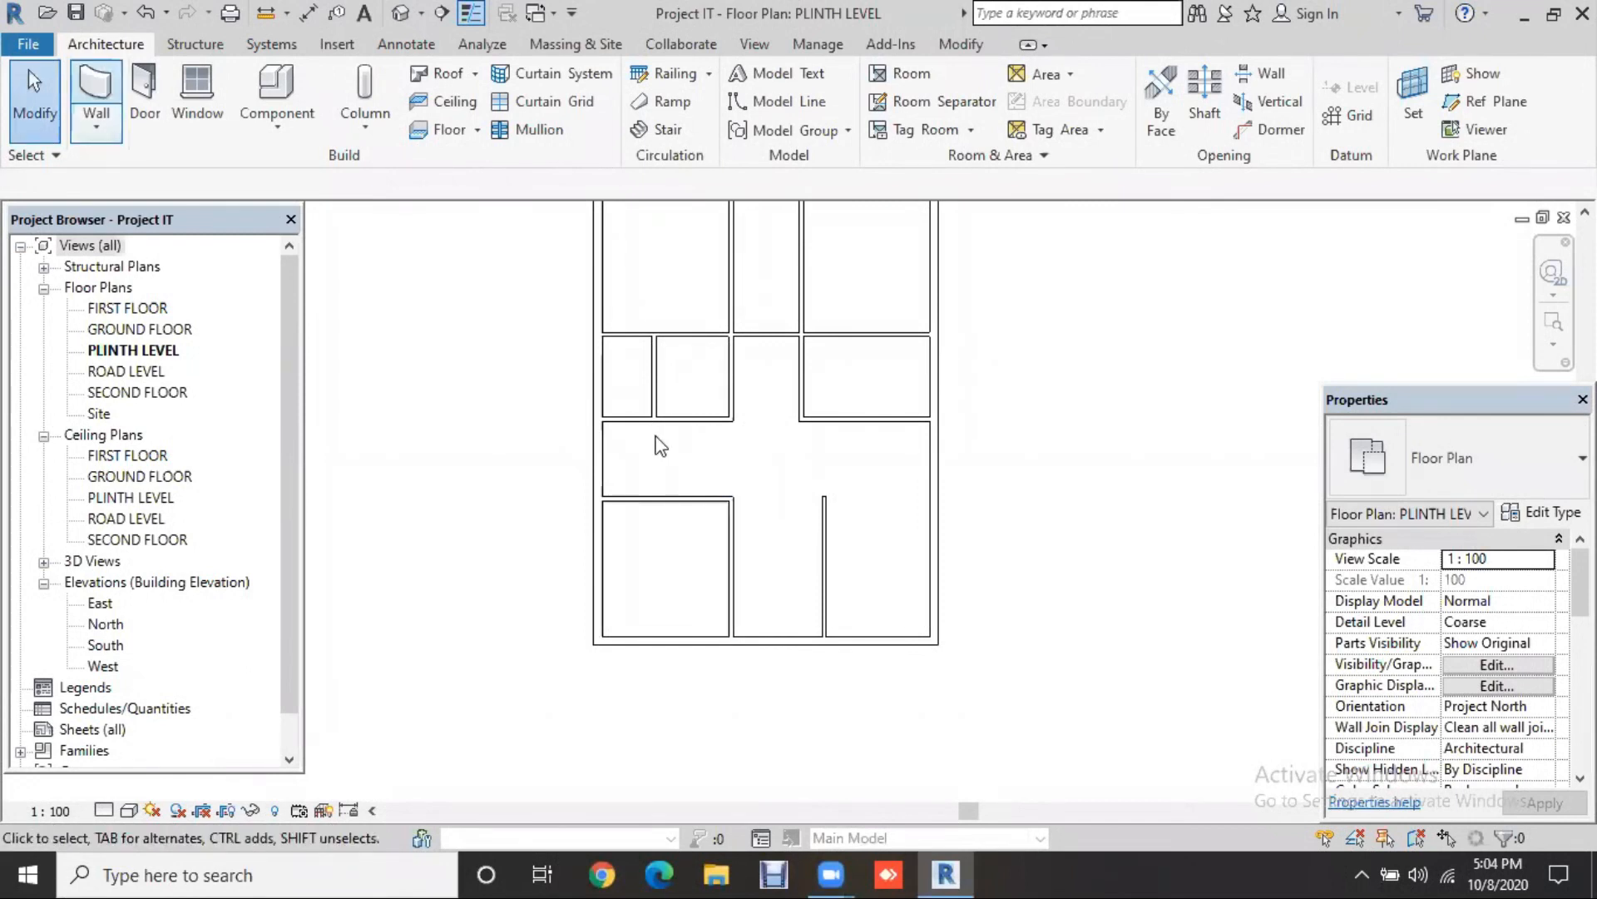
pyautogui.click(823, 574)
pyautogui.click(887, 120)
pyautogui.click(737, 549)
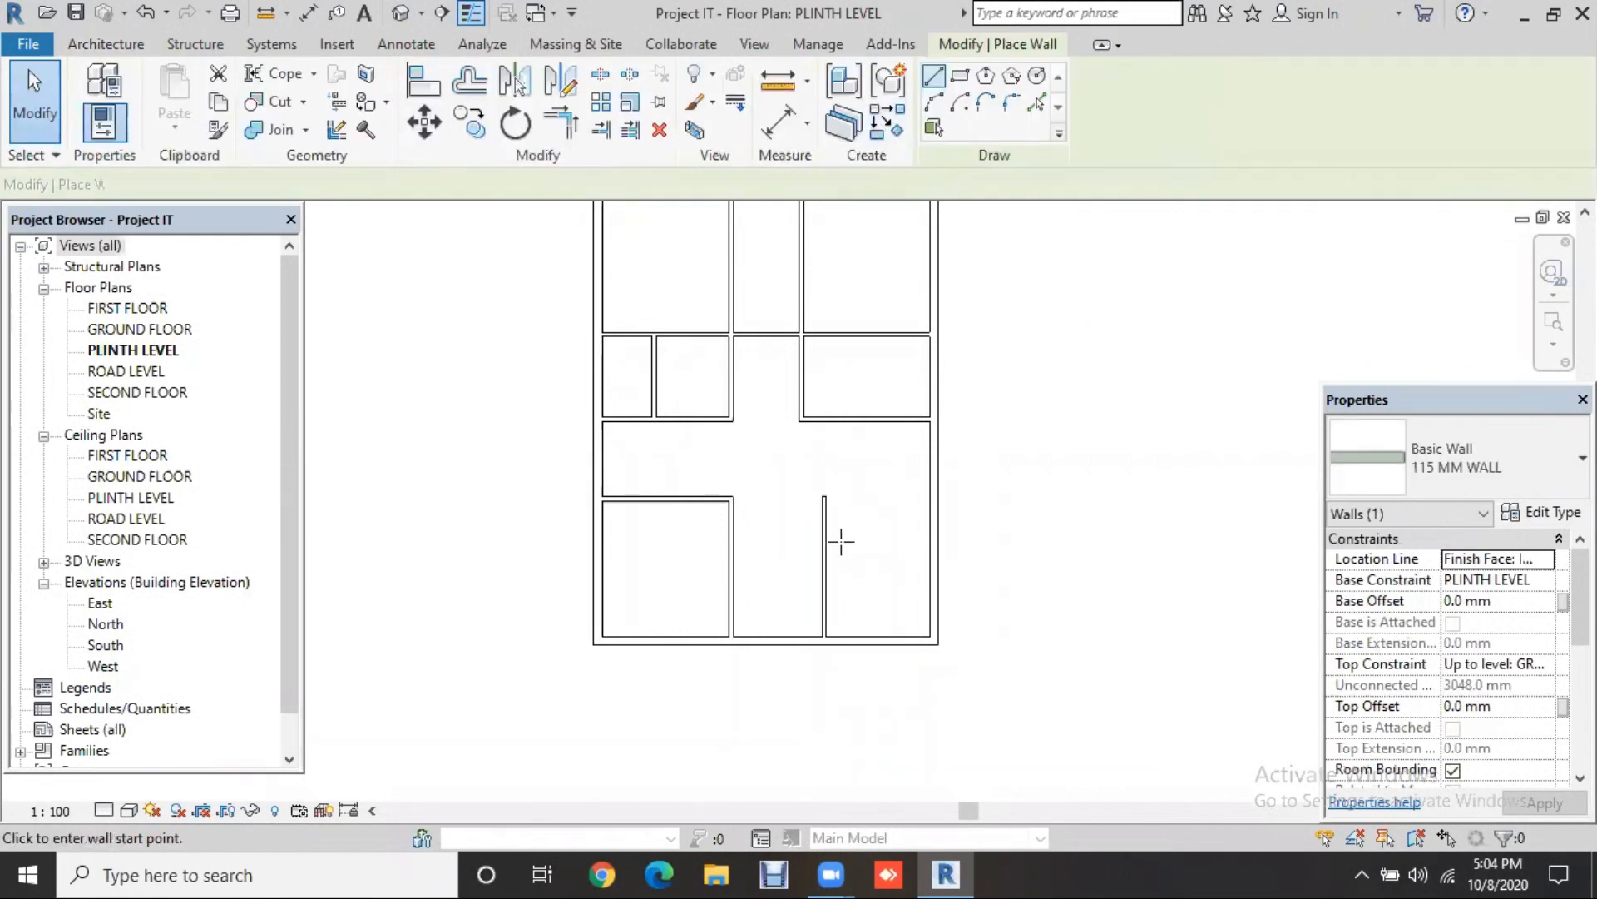
pyautogui.click(932, 548)
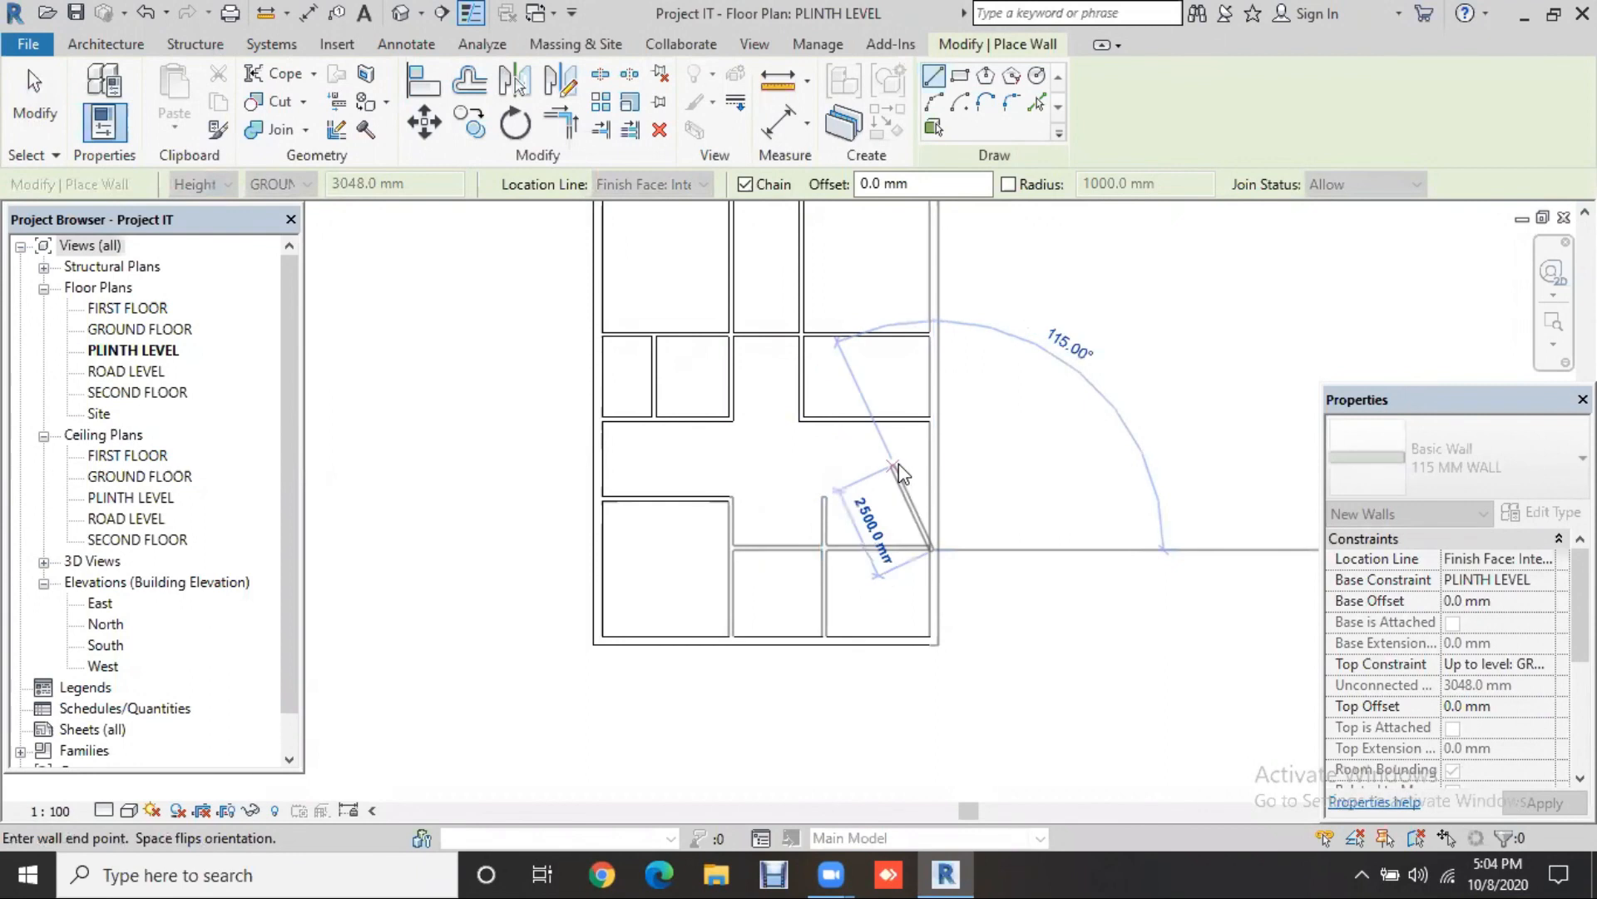
pyautogui.press('Escape')
pyautogui.press('Escape')
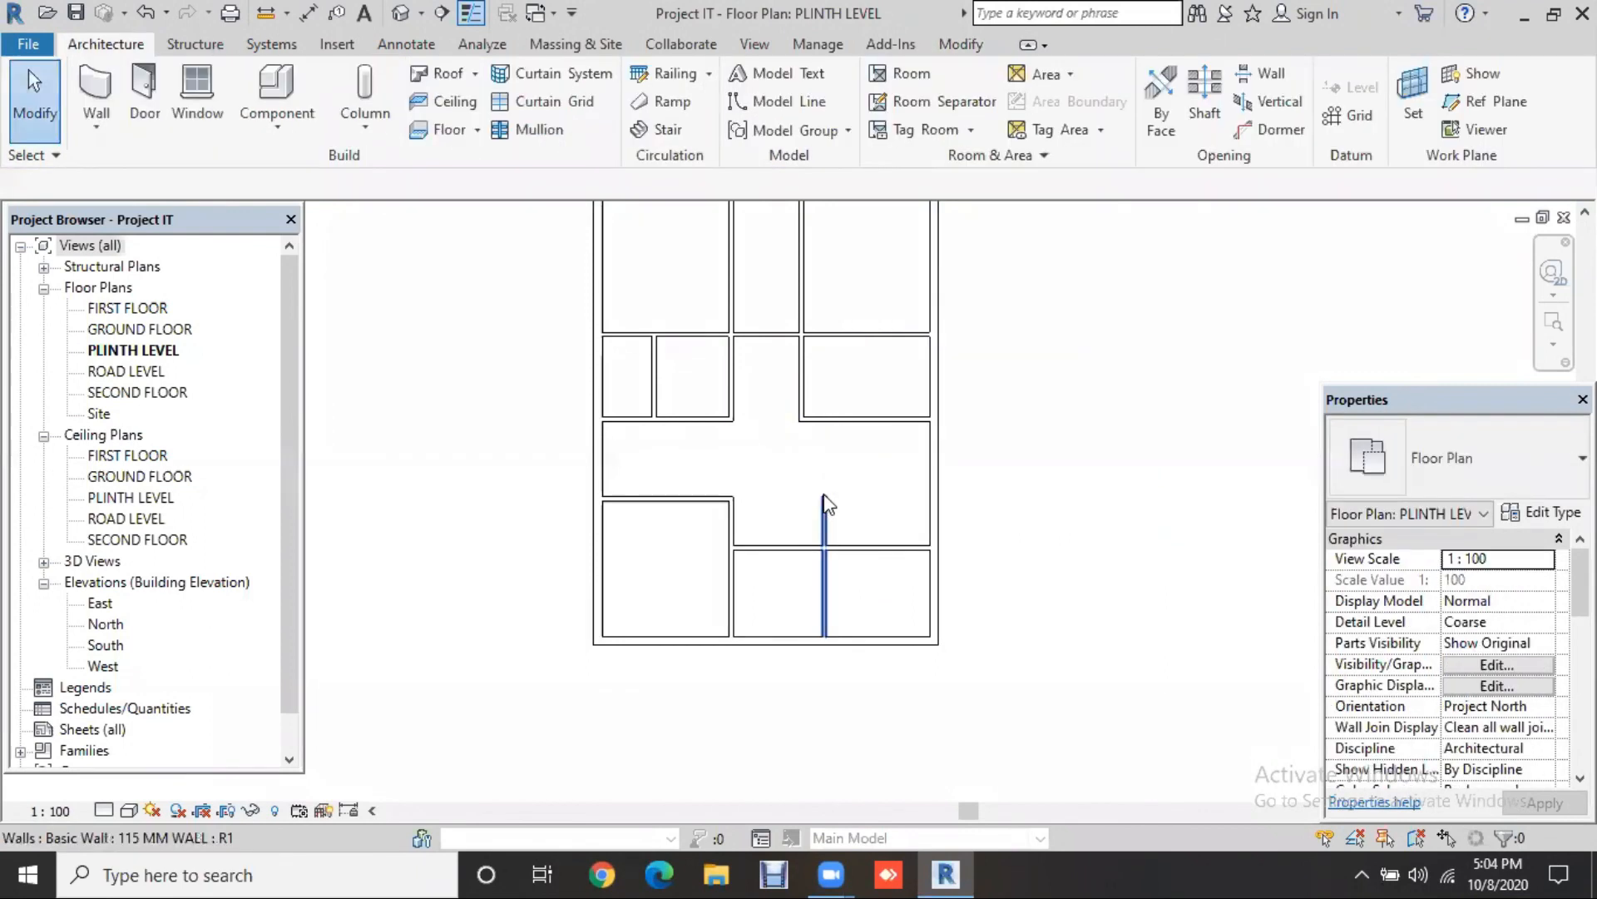
pyautogui.click(823, 503)
pyautogui.moveTo(822, 541); pyautogui.dragTo(1159, 542)
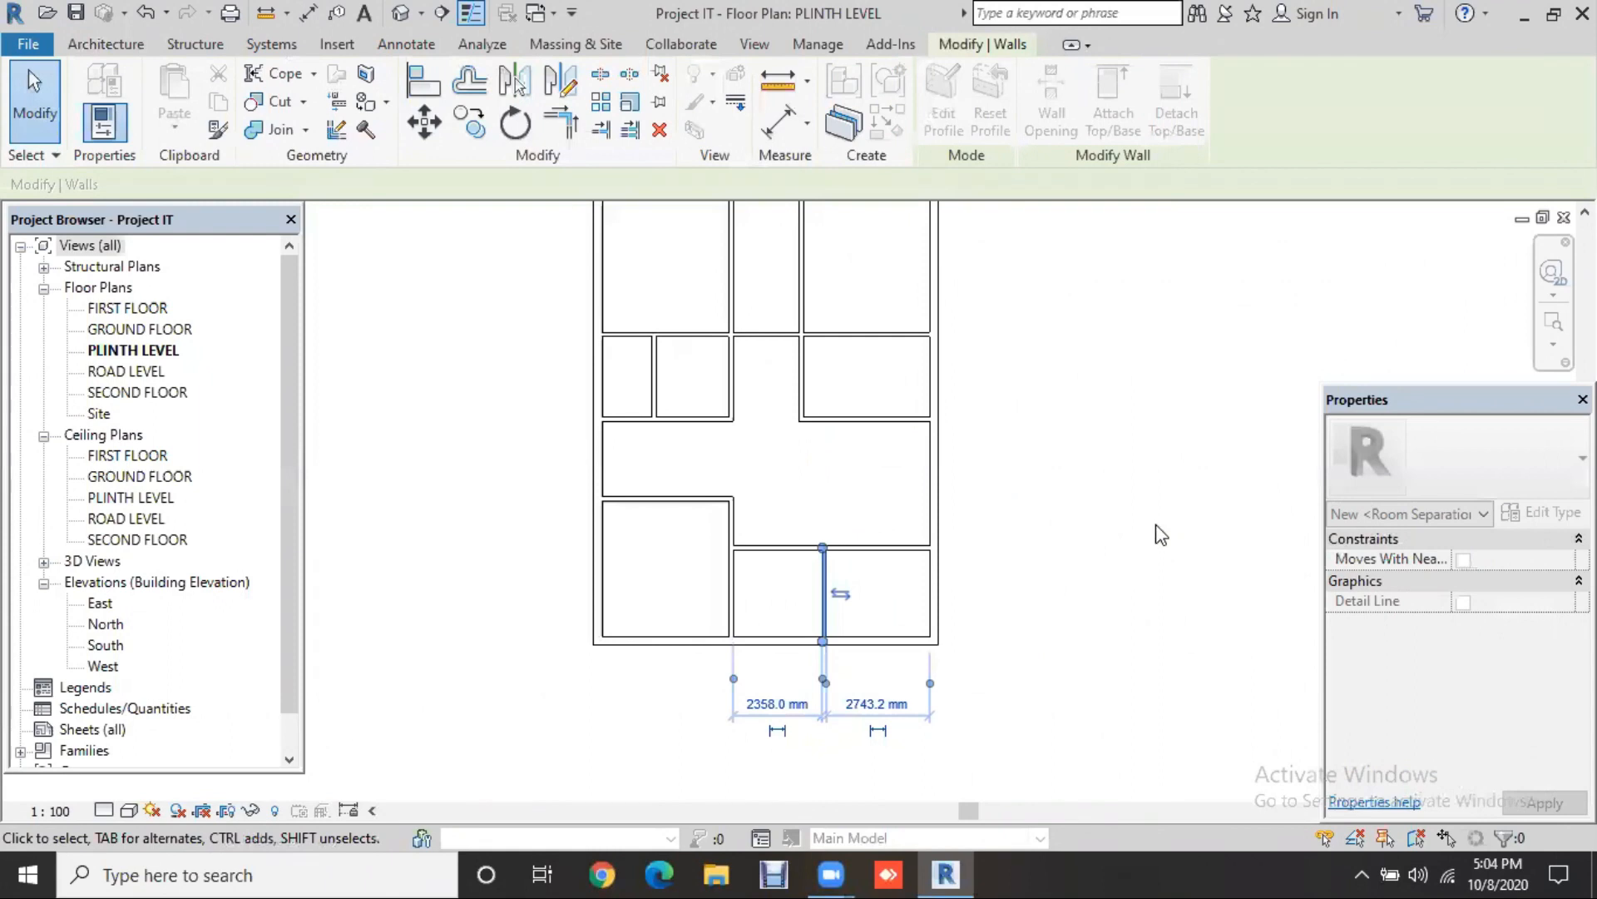
# Step: Set the new lower cross wall 8' (2438.4 mm) from the bottom exterior wall
pyautogui.click(1157, 525)
pyautogui.click(909, 551)
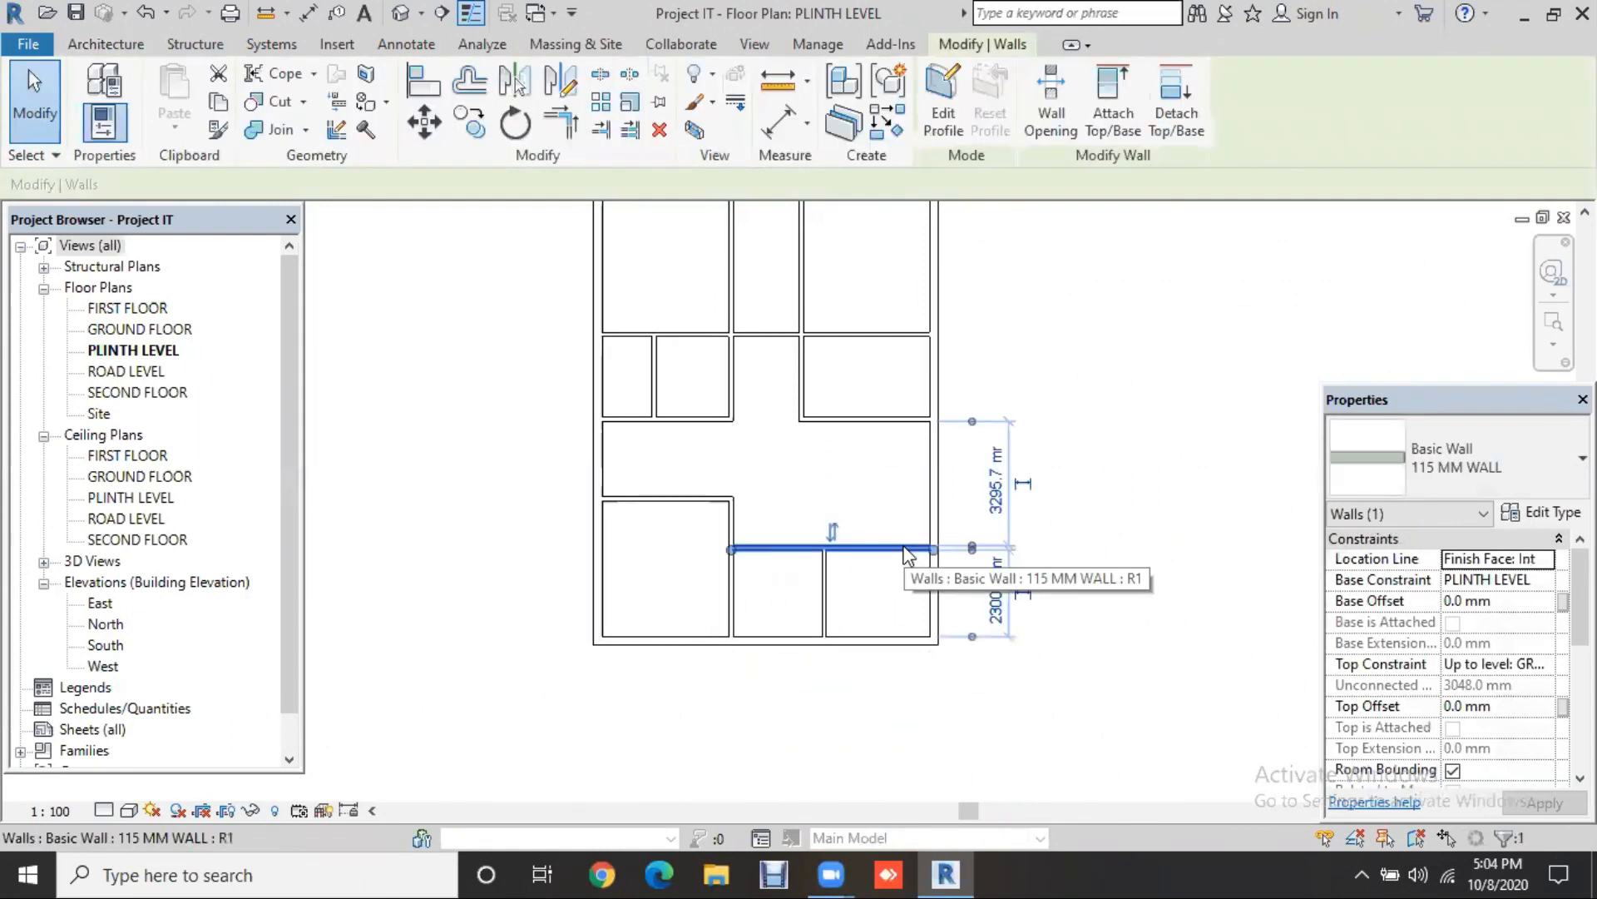
pyautogui.click(1001, 606)
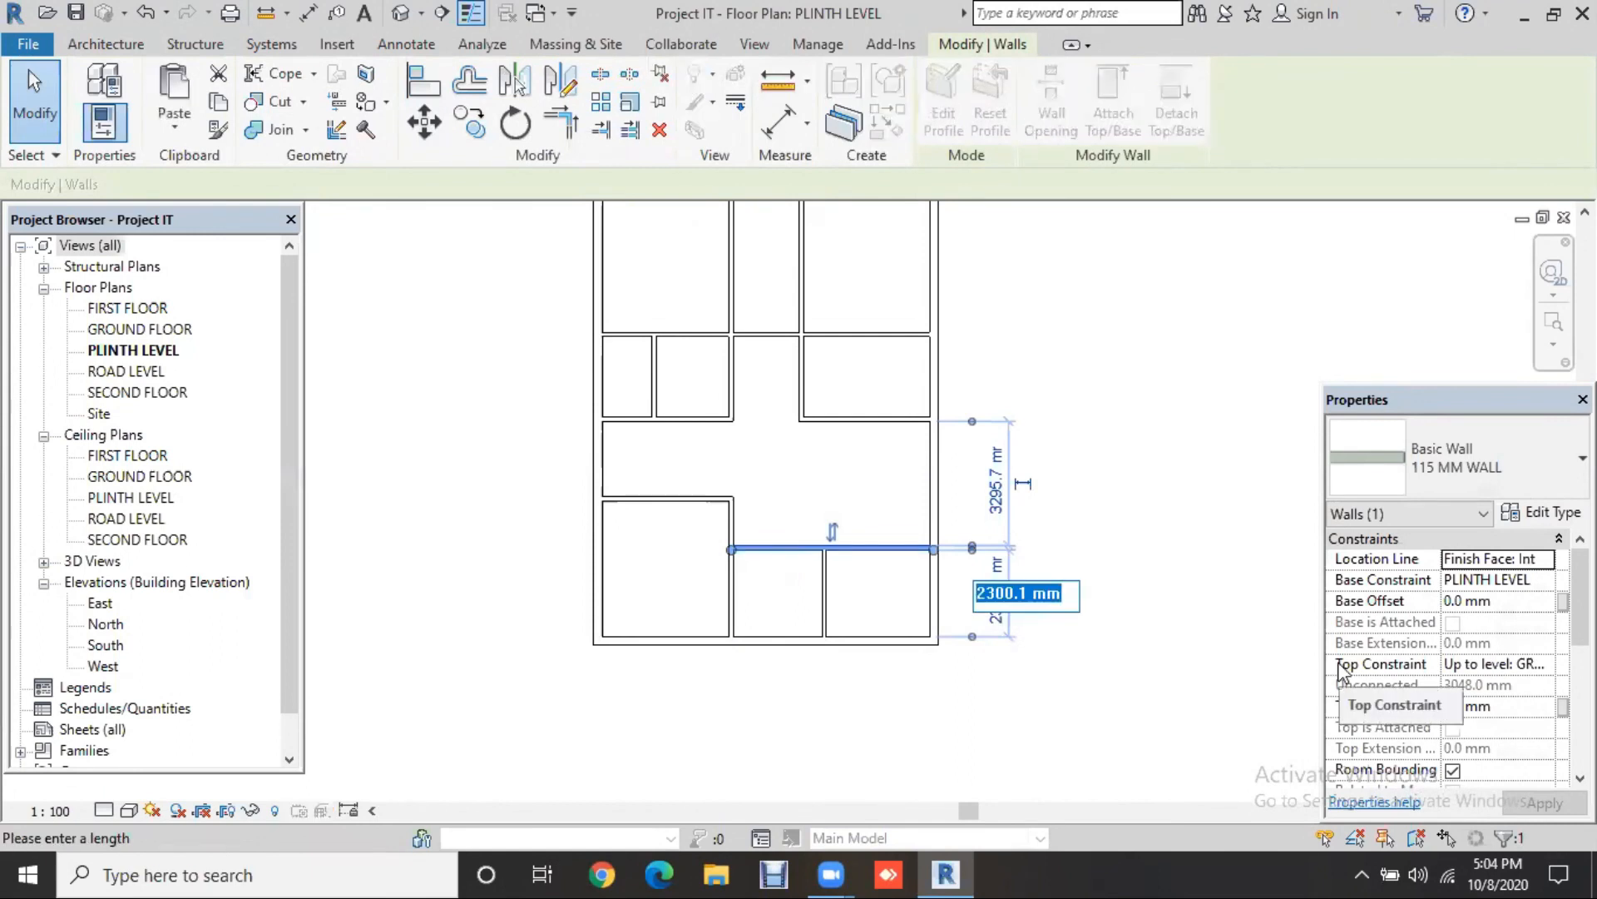
pyautogui.write('7')
pyautogui.press('BackSpace')
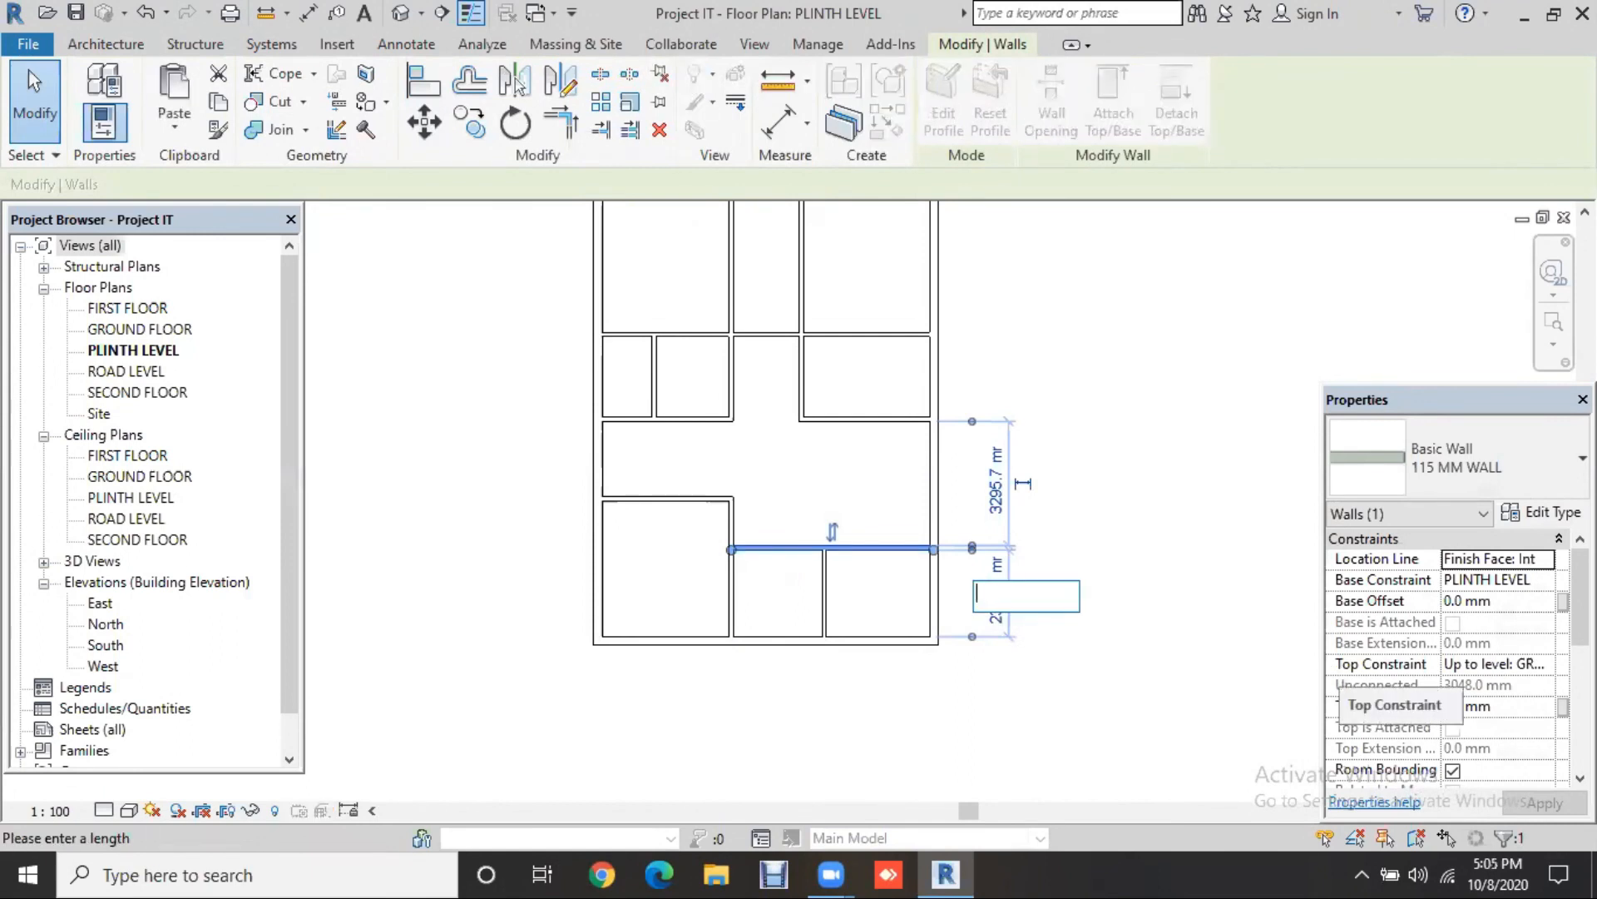
pyautogui.write("8'")
pyautogui.press('Return')
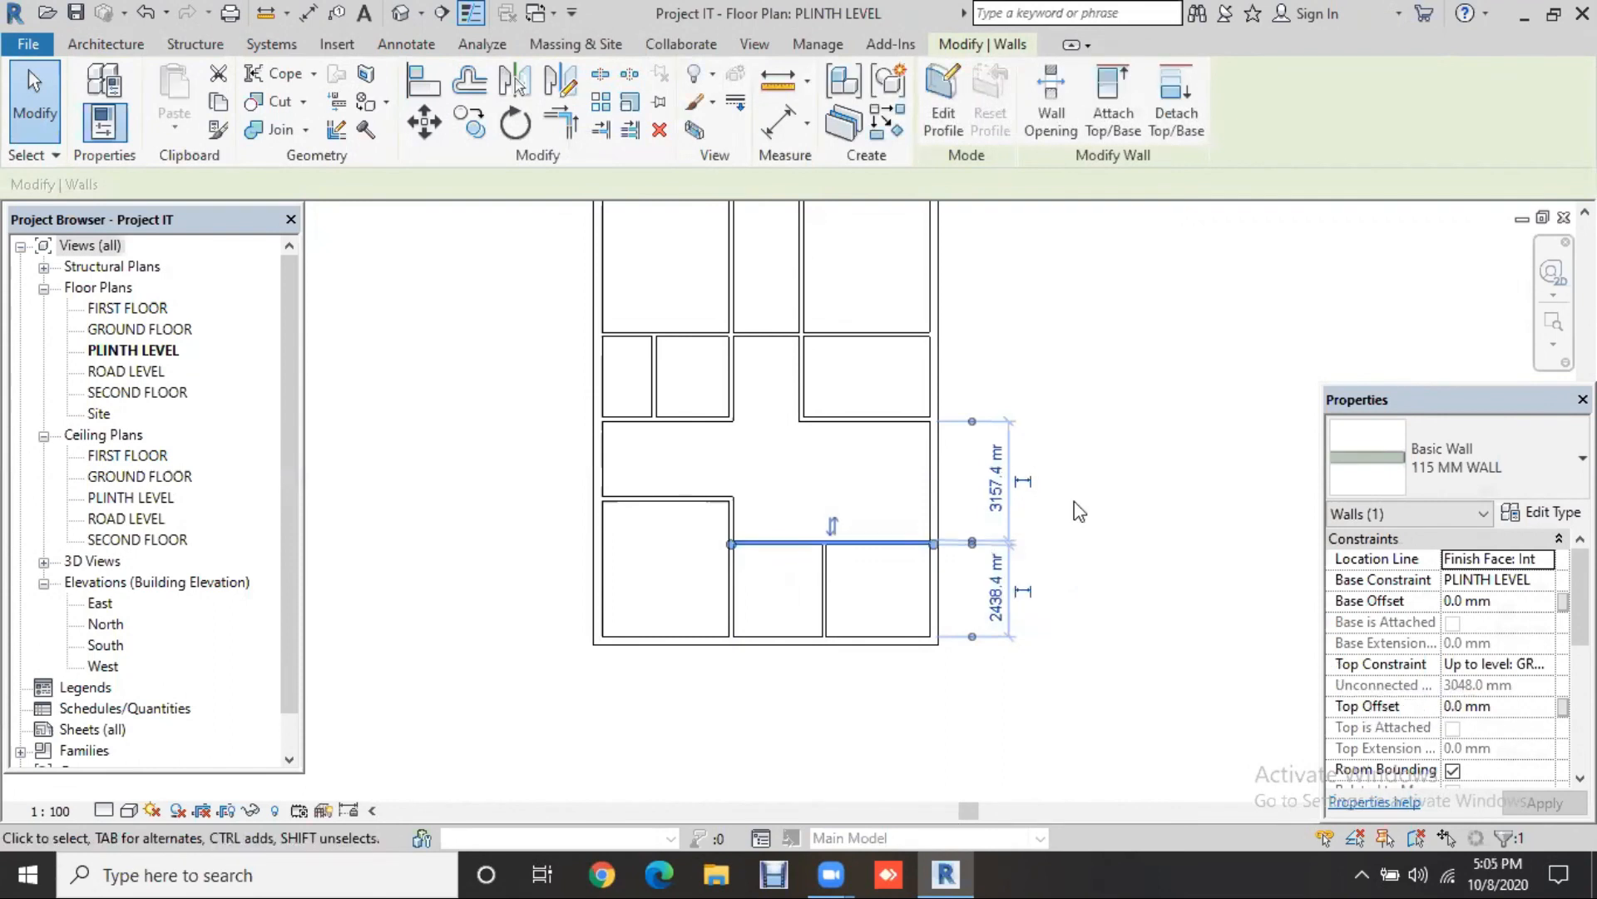
pyautogui.press('Escape')
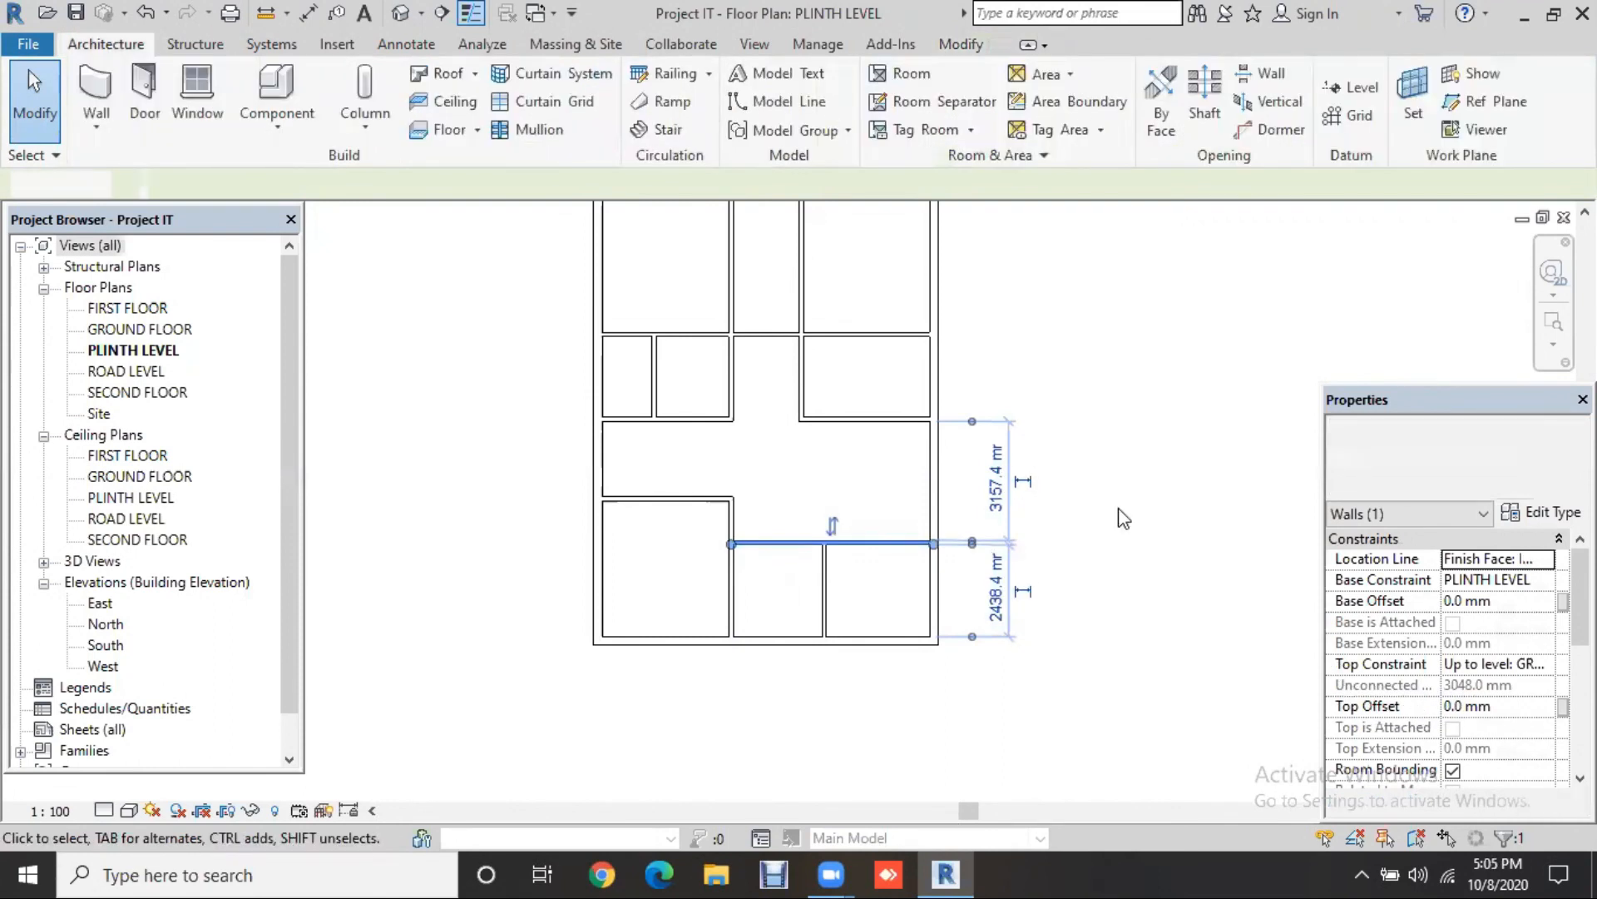
pyautogui.press('Escape')
pyautogui.scroll(-1, 1107, 521)
pyautogui.moveTo(1086, 533); pyautogui.dragTo(1074, 554, button='middle')
pyautogui.click(392, 18)
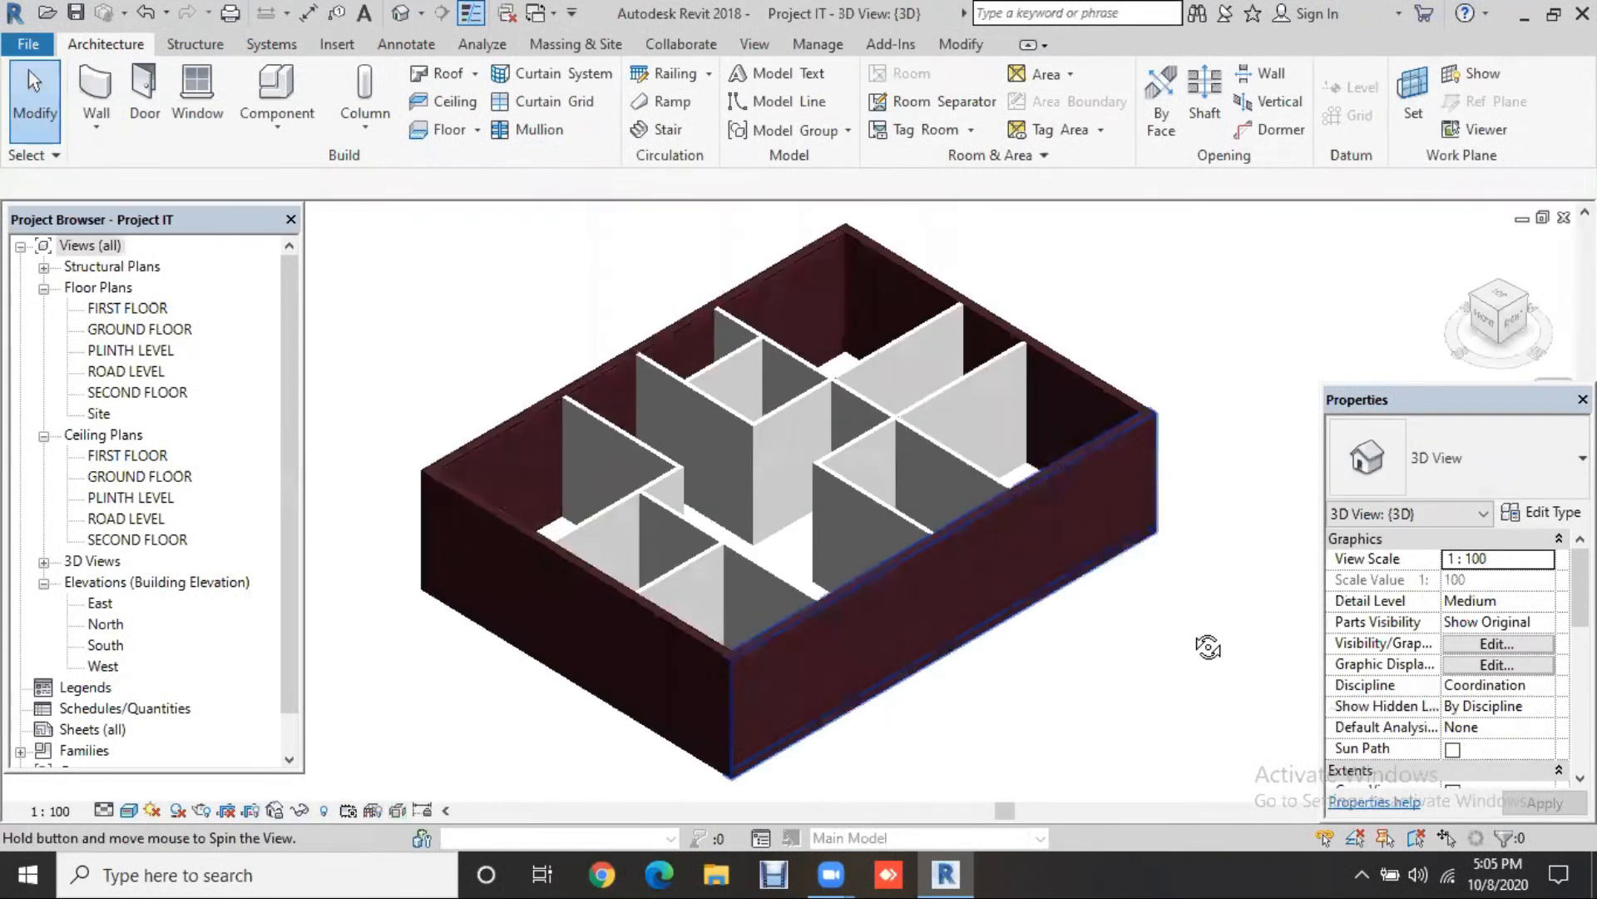
pyautogui.keyDown('shift'); pyautogui.moveTo(1208, 647); pyautogui.dragTo(1191, 663, button='middle'); pyautogui.keyUp('shift')
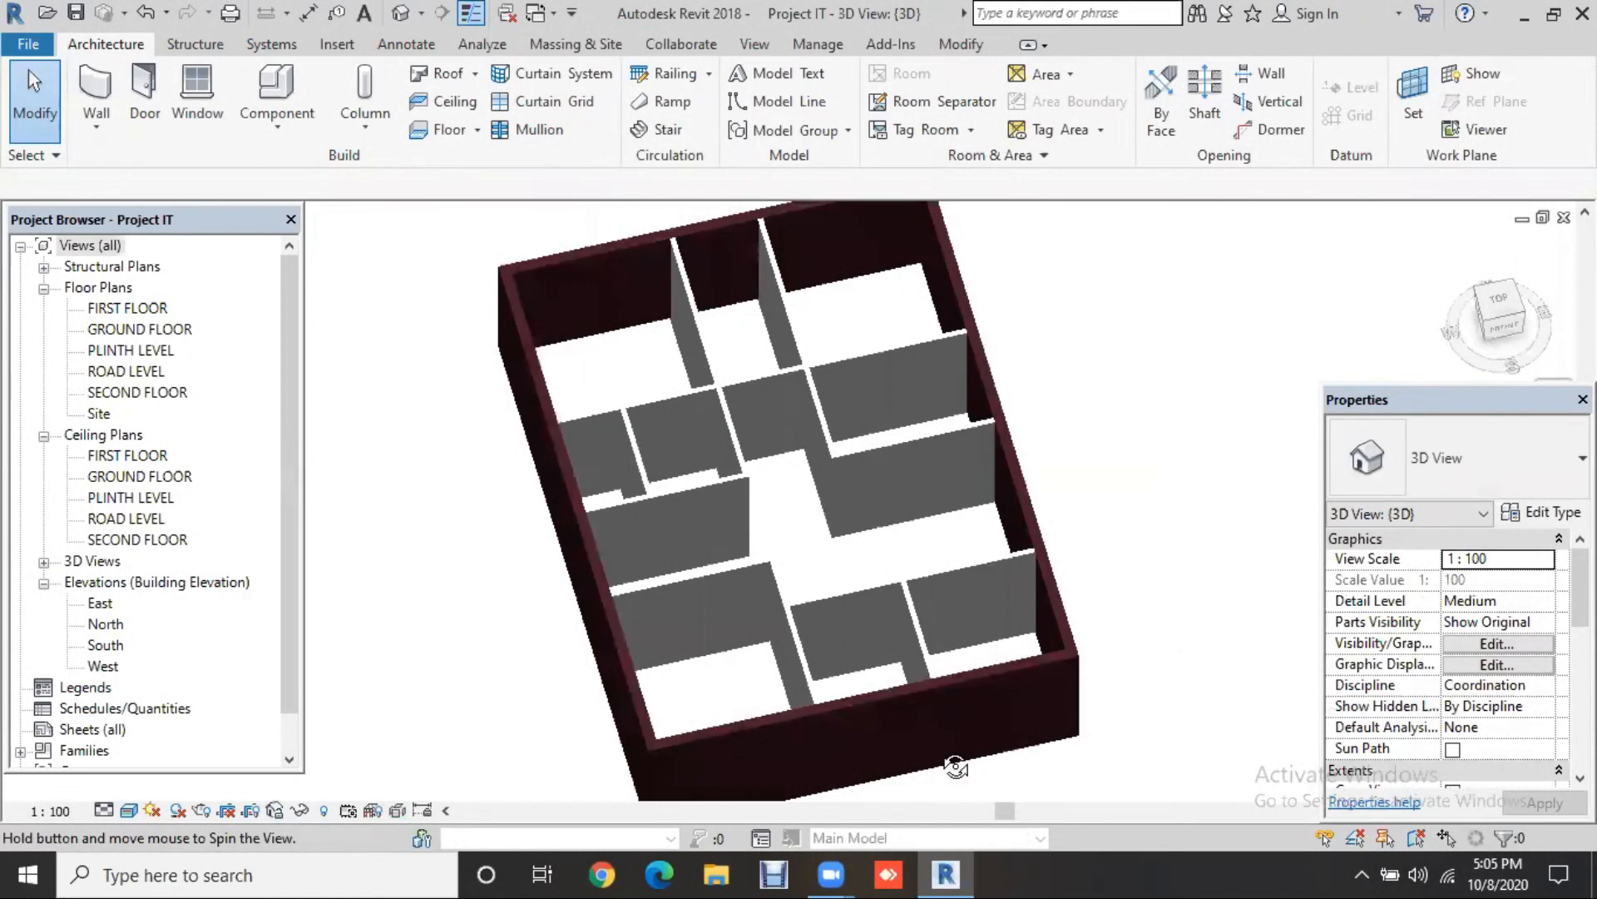
pyautogui.keyDown('shift'); pyautogui.moveTo(941, 763); pyautogui.dragTo(931, 761, button='middle'); pyautogui.keyUp('shift')
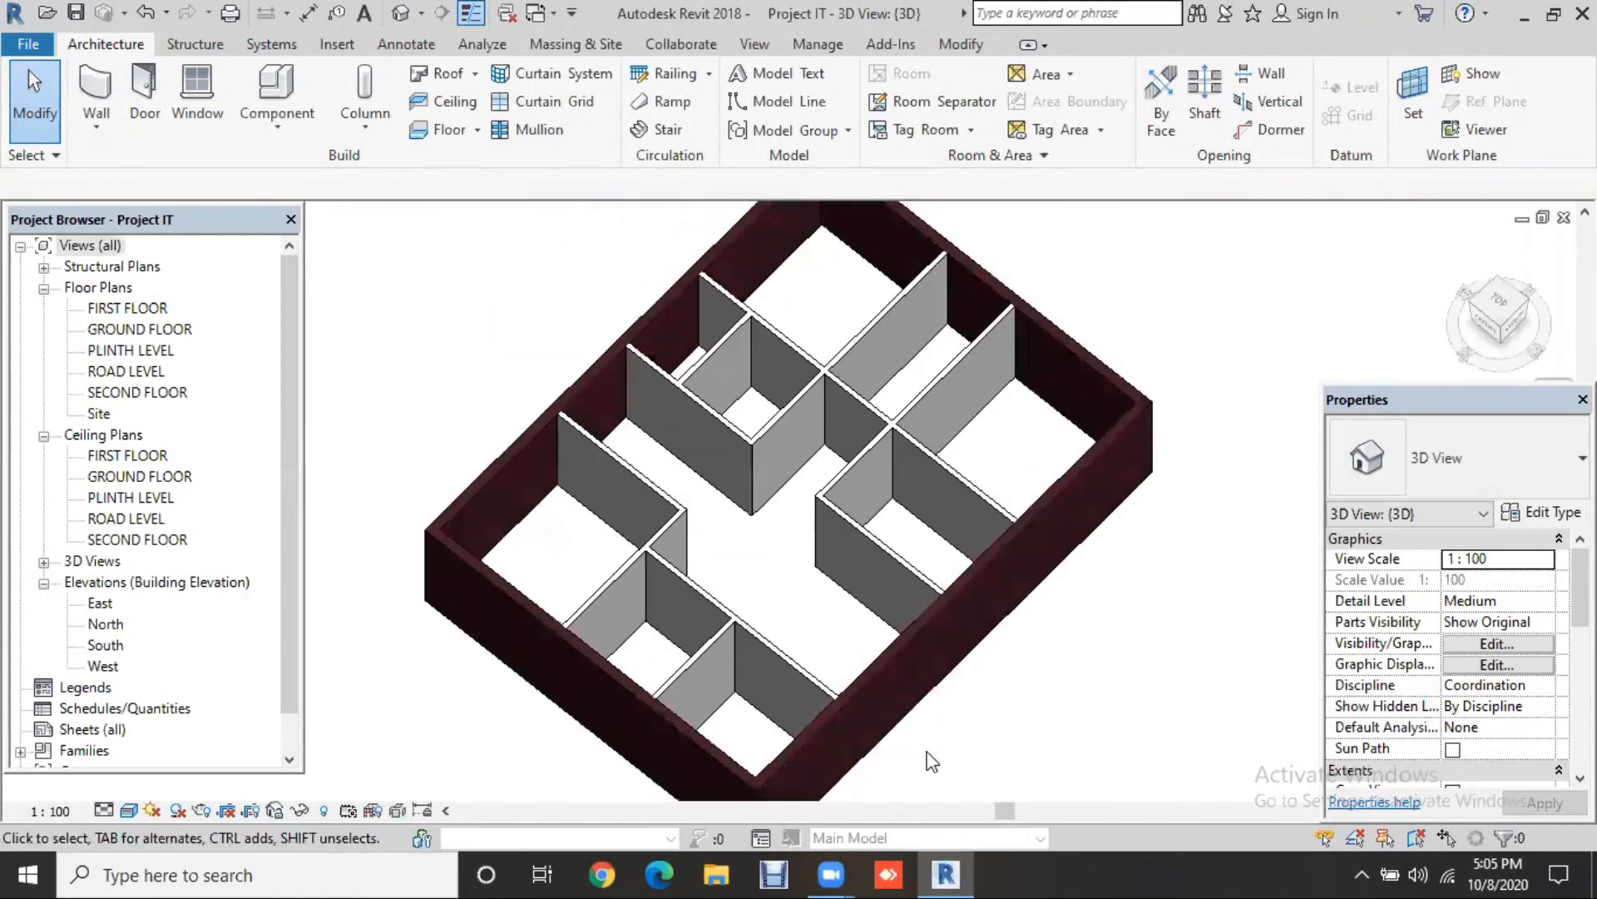
pyautogui.moveTo(1116, 563)
pyautogui.keyDown('shift'); pyautogui.mouseDown(button='middle')
pyautogui.moveTo(1131, 631)
pyautogui.moveTo(1141, 563)
pyautogui.moveTo(1119, 557)
pyautogui.mouseUp(button='middle'); pyautogui.keyUp('shift')
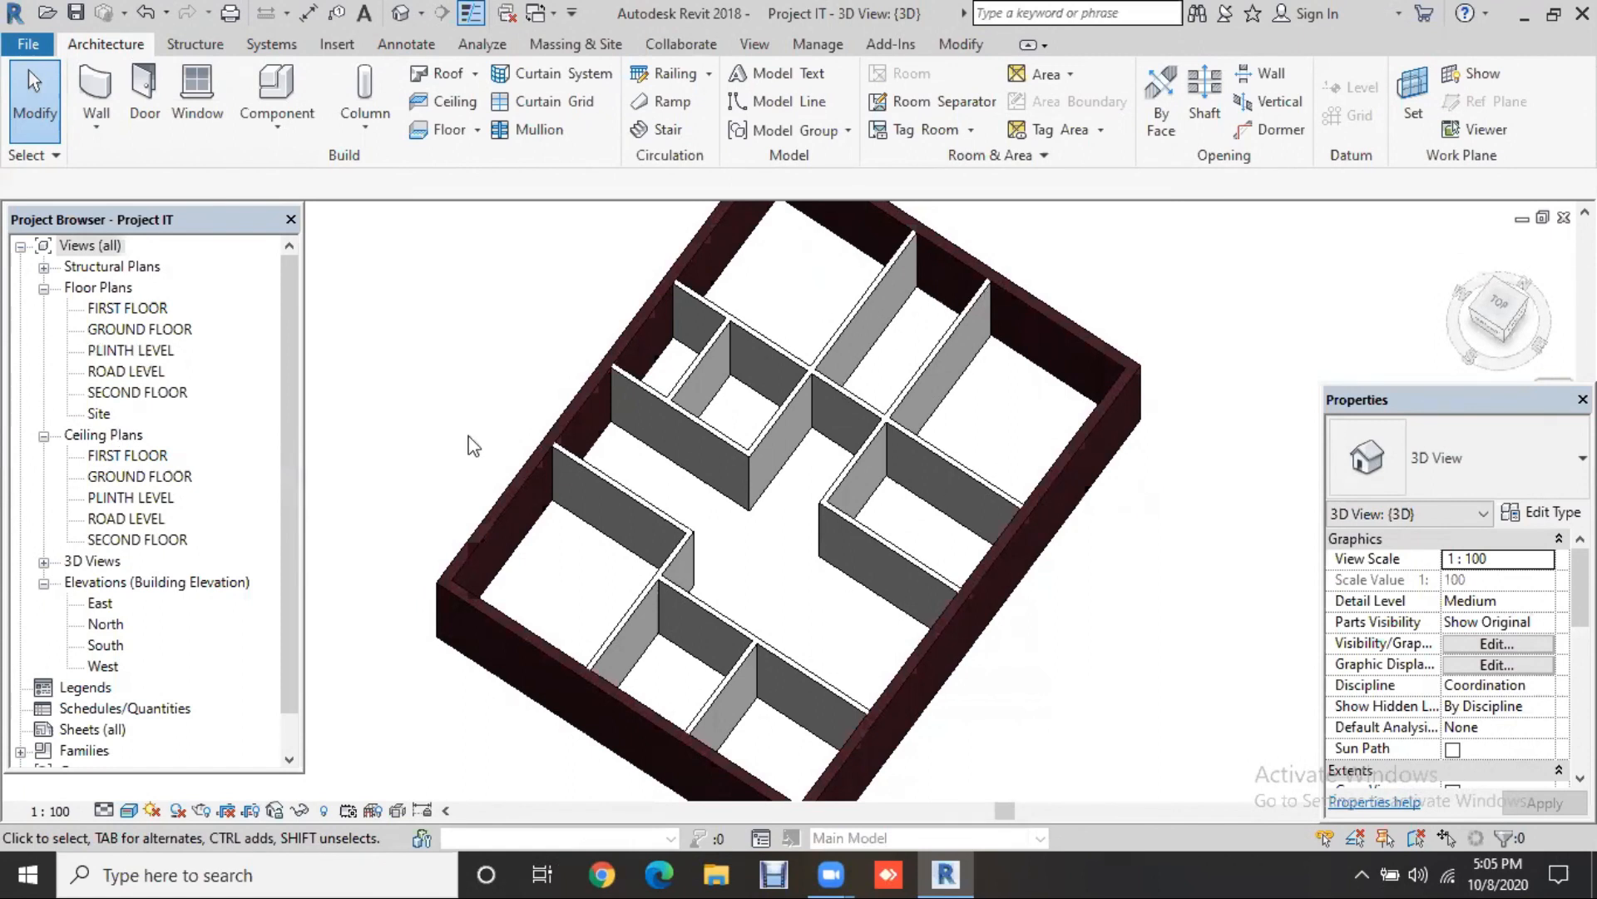
pyautogui.click(821, 436)
pyautogui.scroll(1, 693, 468)
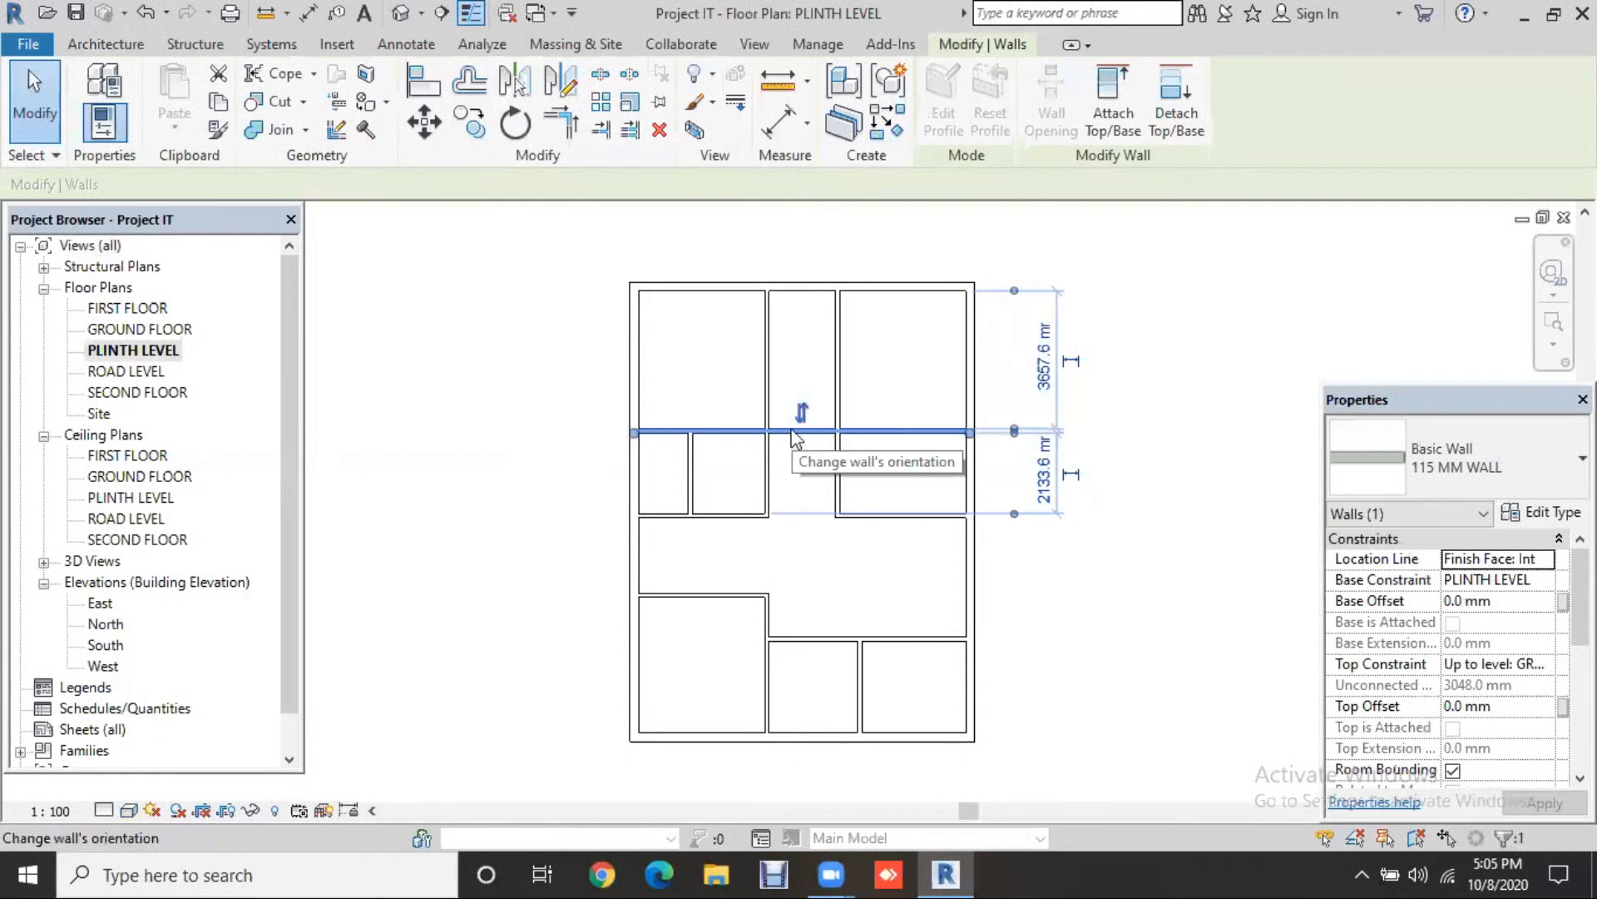
# Step: Zoom in and delete the full-width horizontal cross wall through the upper rooms
pyautogui.scroll(1, 793, 430)
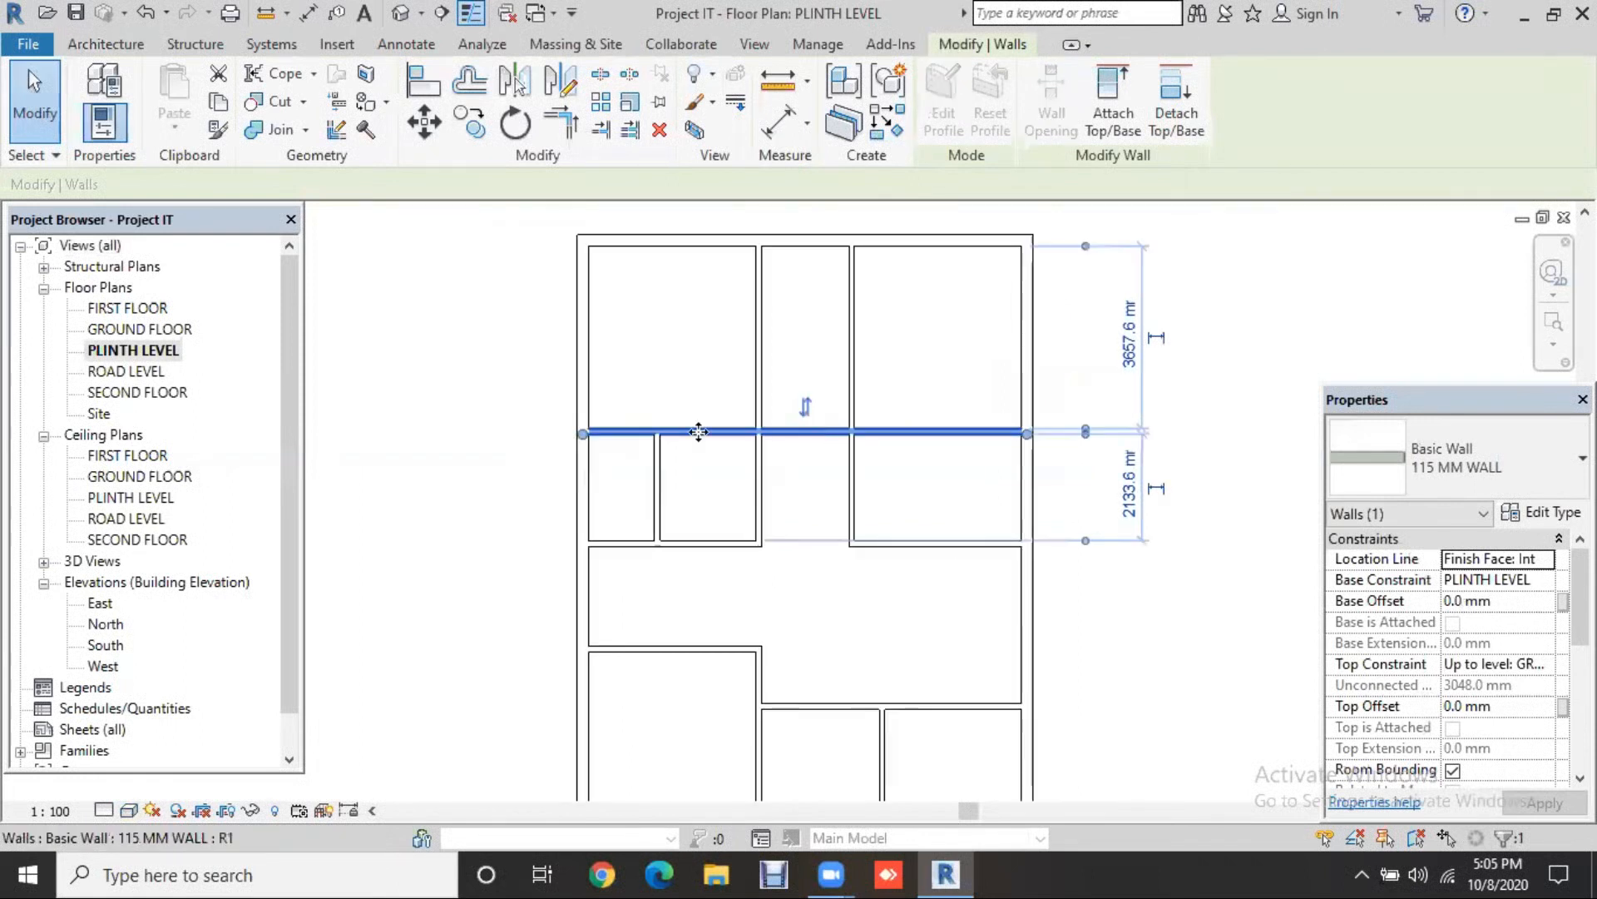
pyautogui.scroll(1, 768, 432)
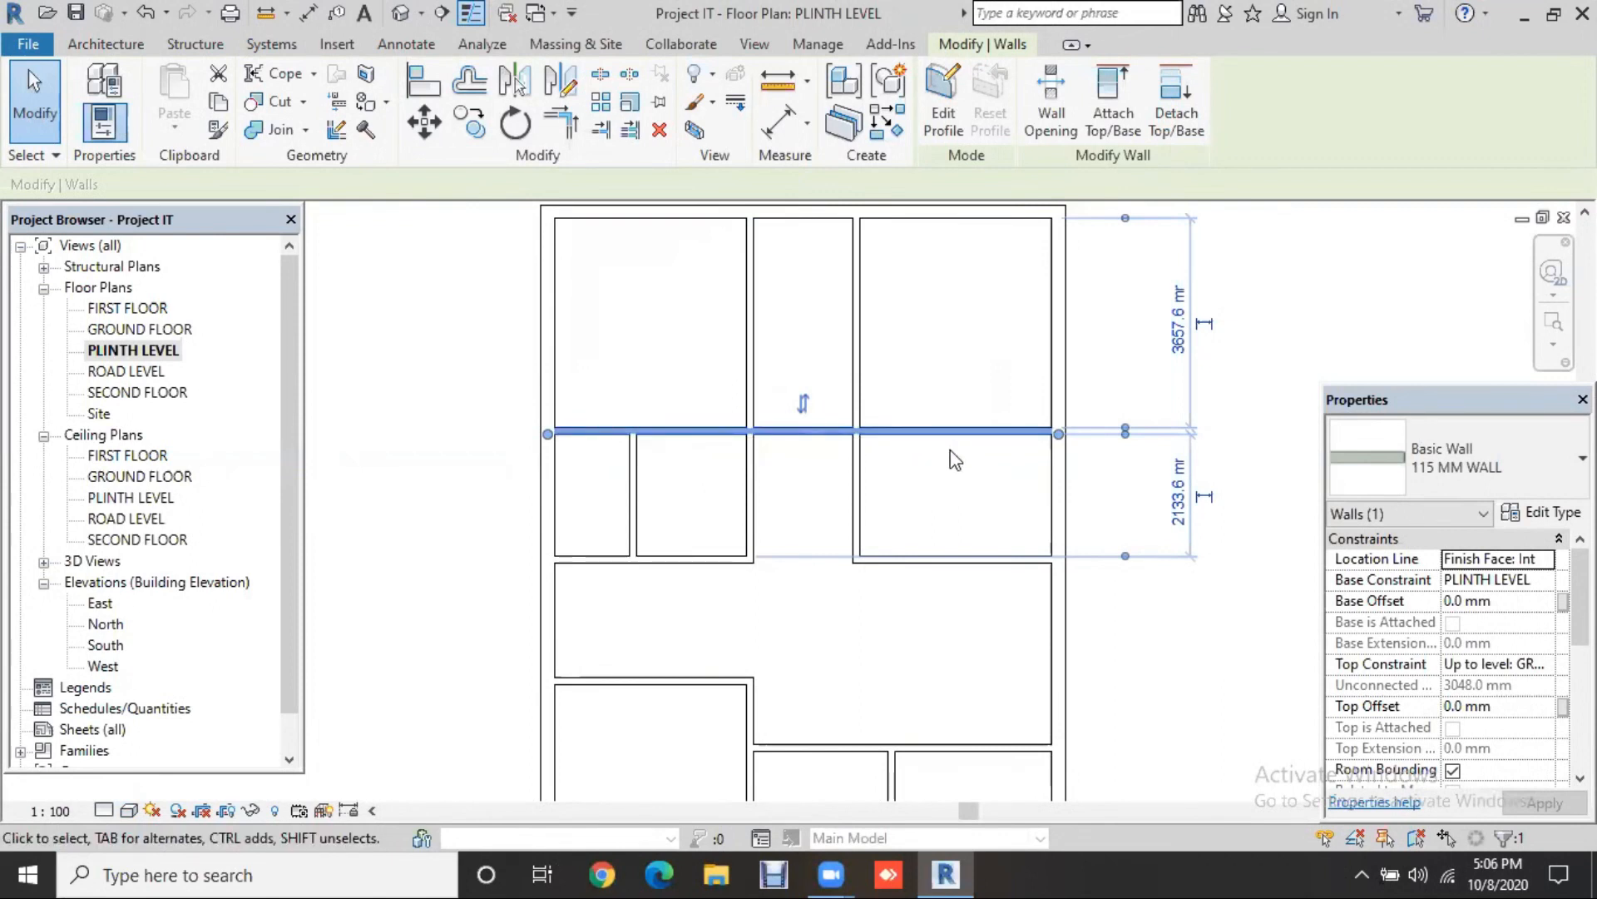
pyautogui.press('Delete')
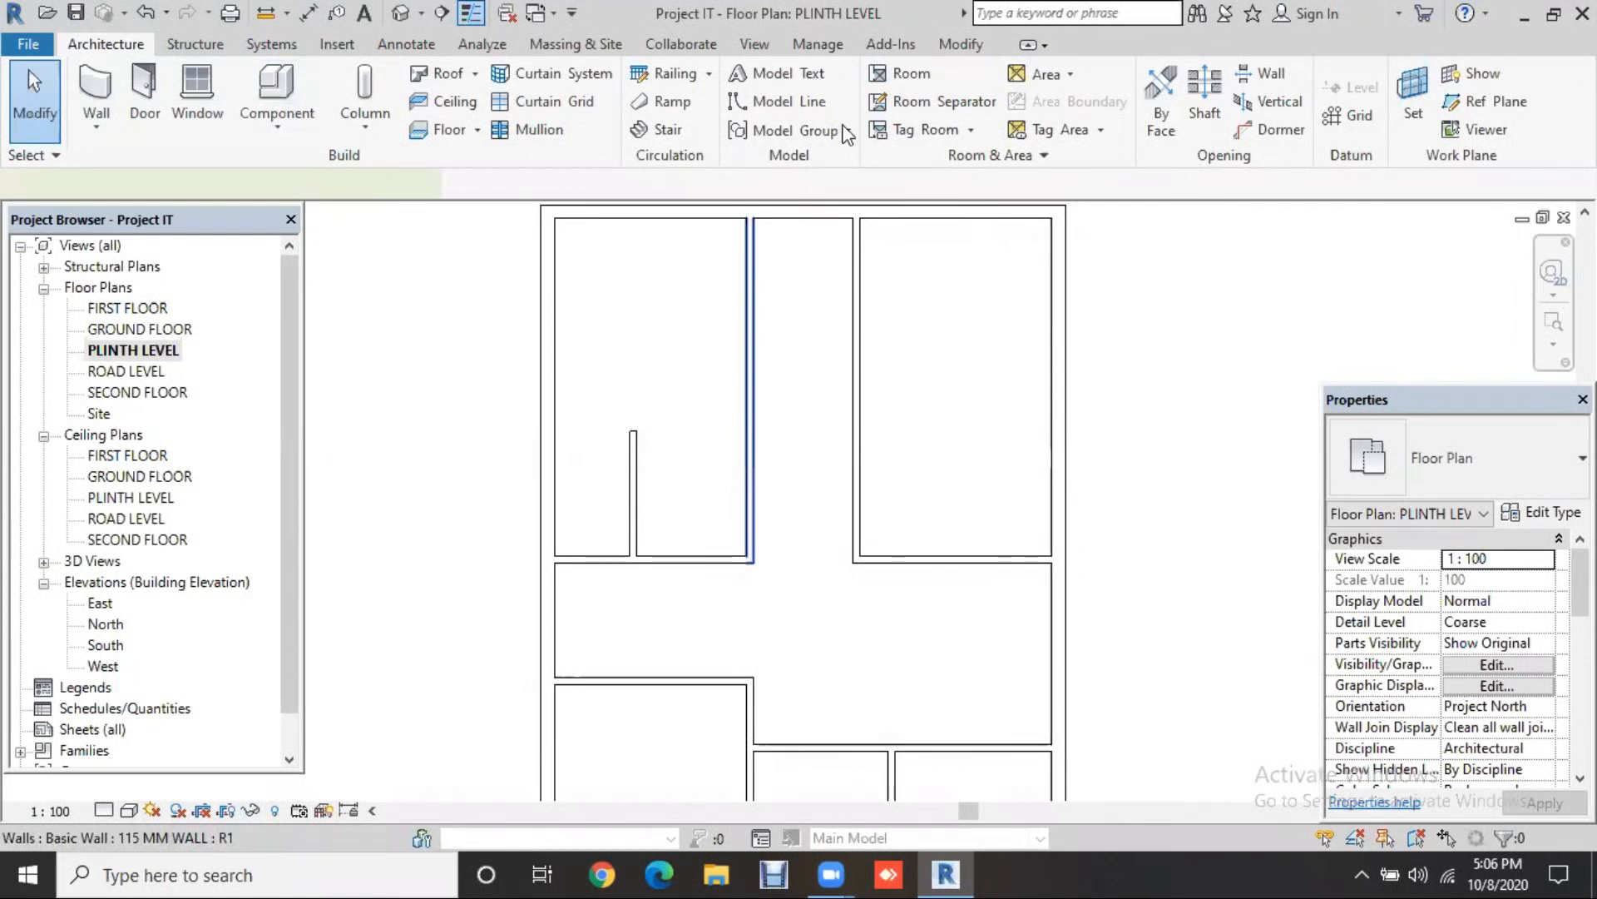
# Step: Draw 115 MM WALL partitions across the upper rooms, out to the left and right exterior walls
pyautogui.click(748, 391)
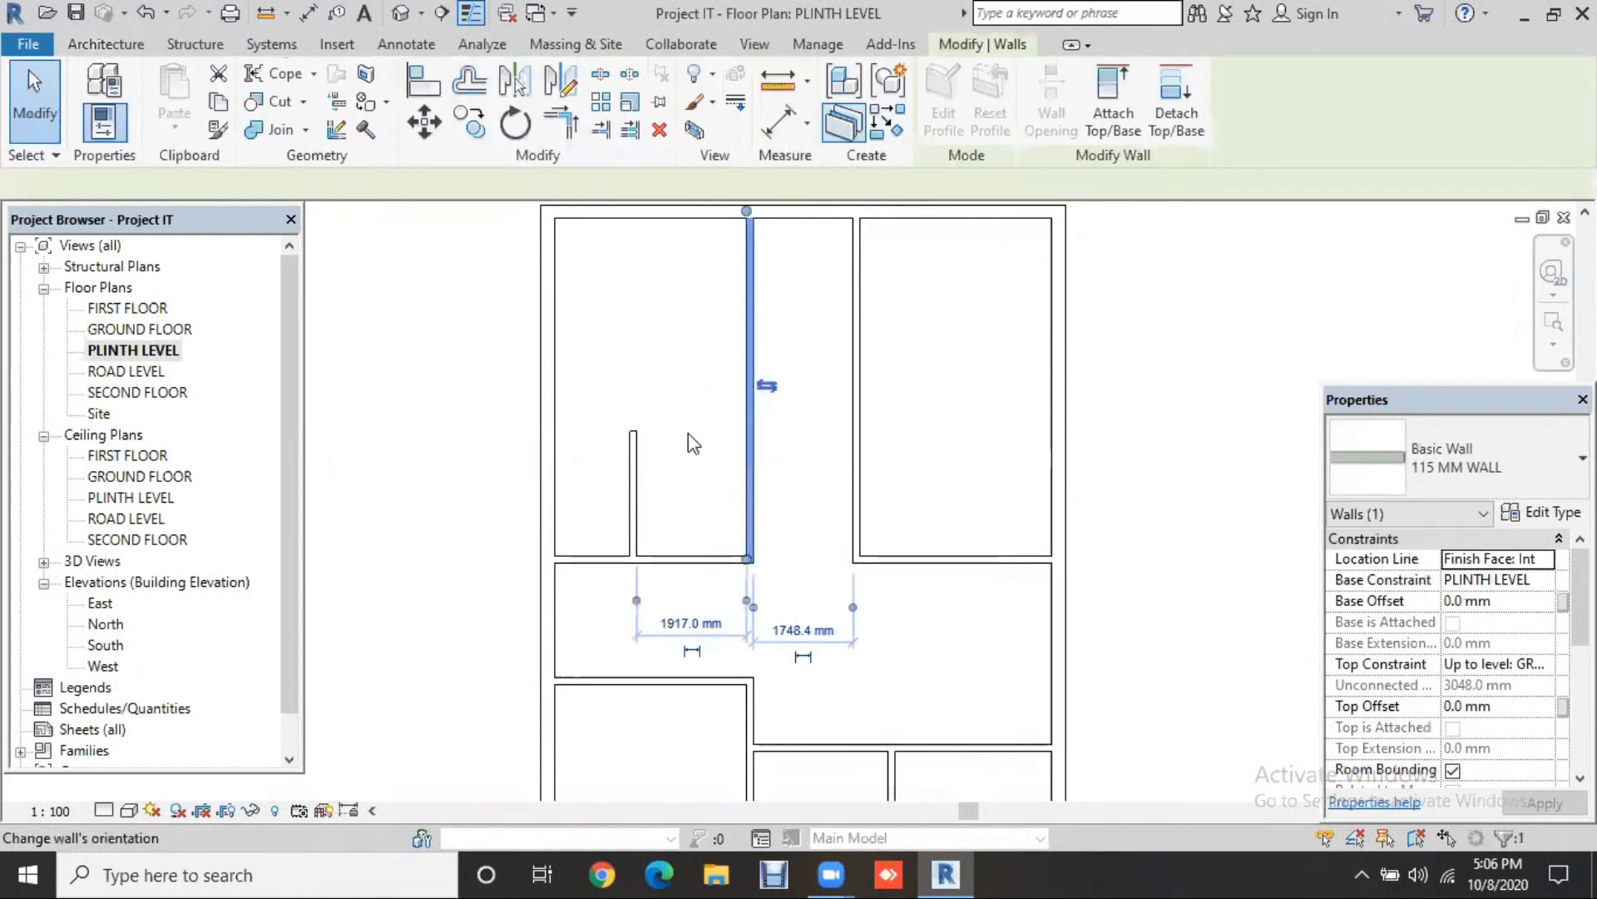
pyautogui.press('w')
pyautogui.press('a')
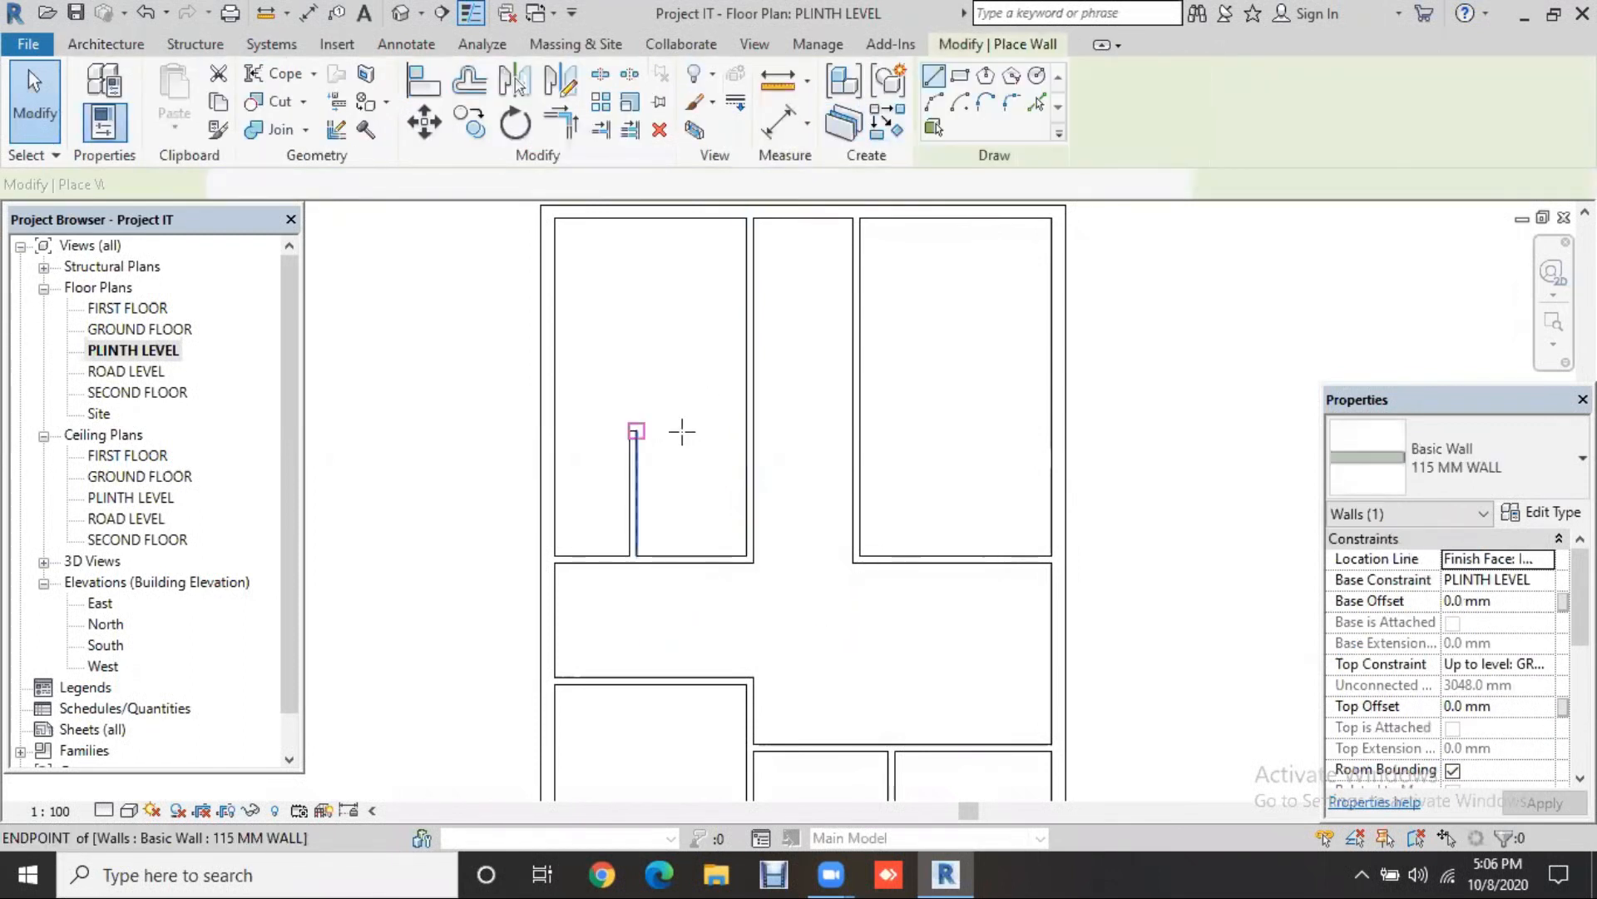
pyautogui.click(745, 429)
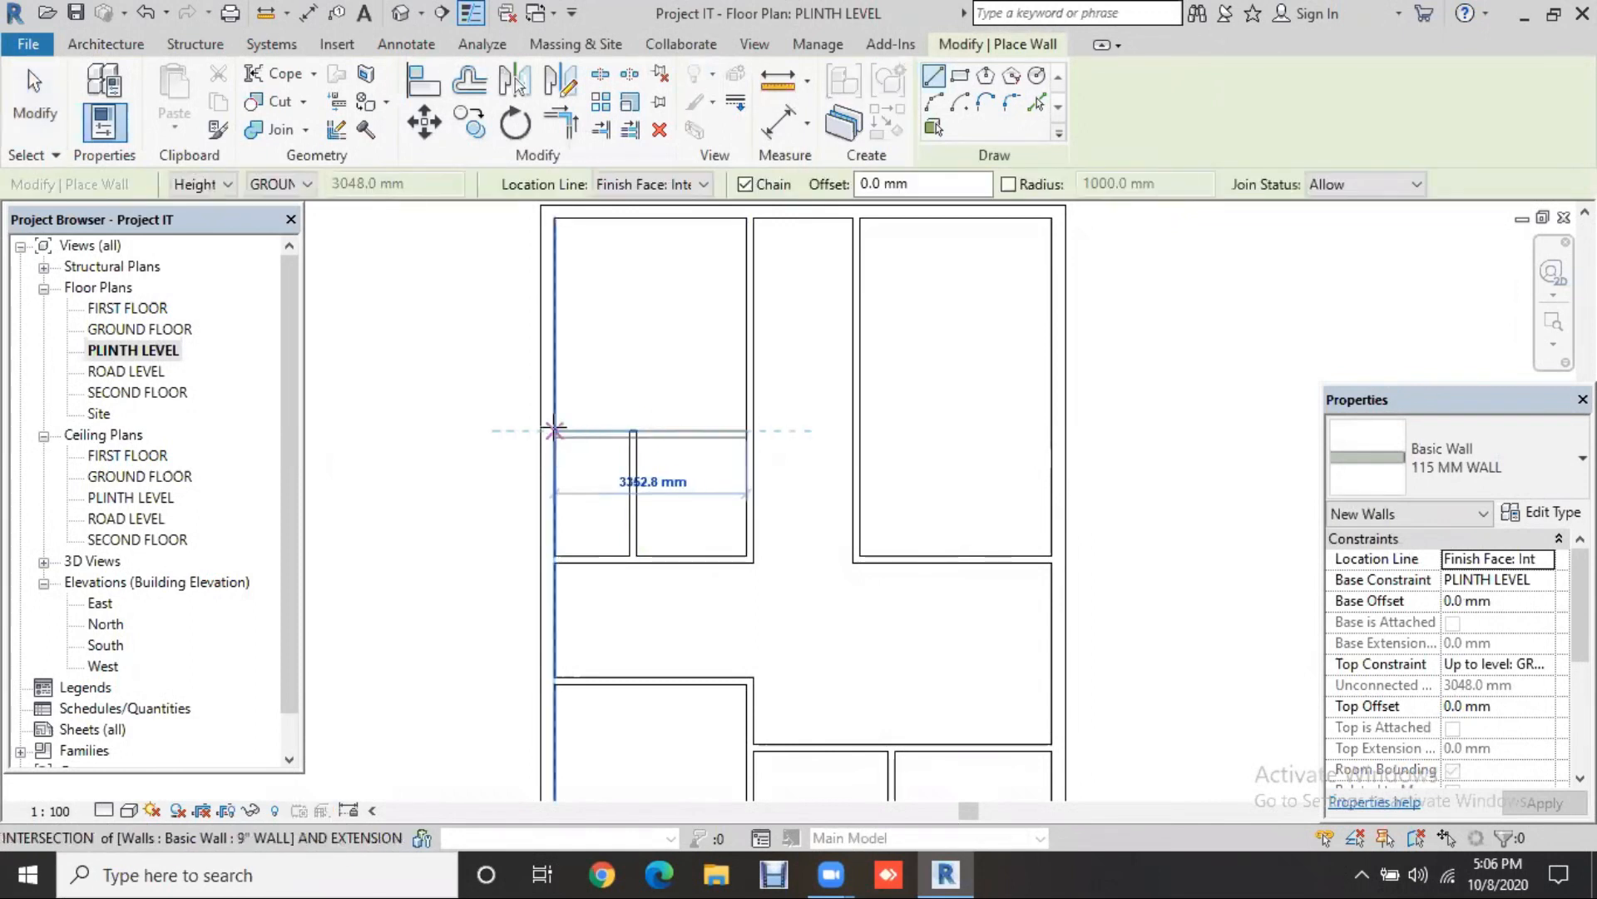
pyautogui.click(553, 429)
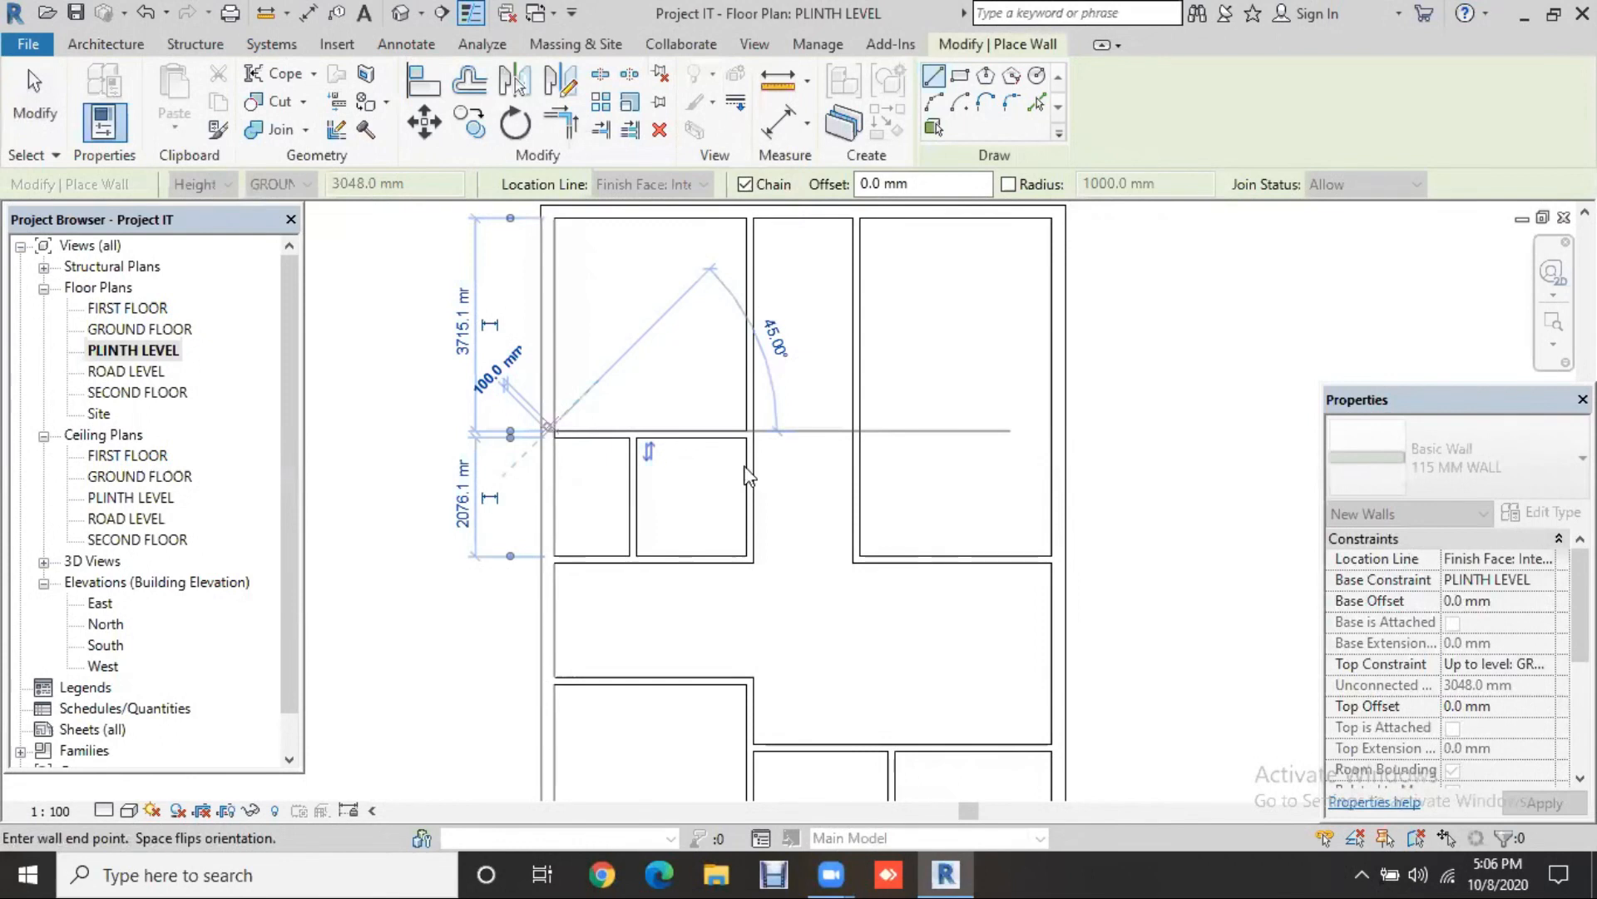
pyautogui.click(859, 430)
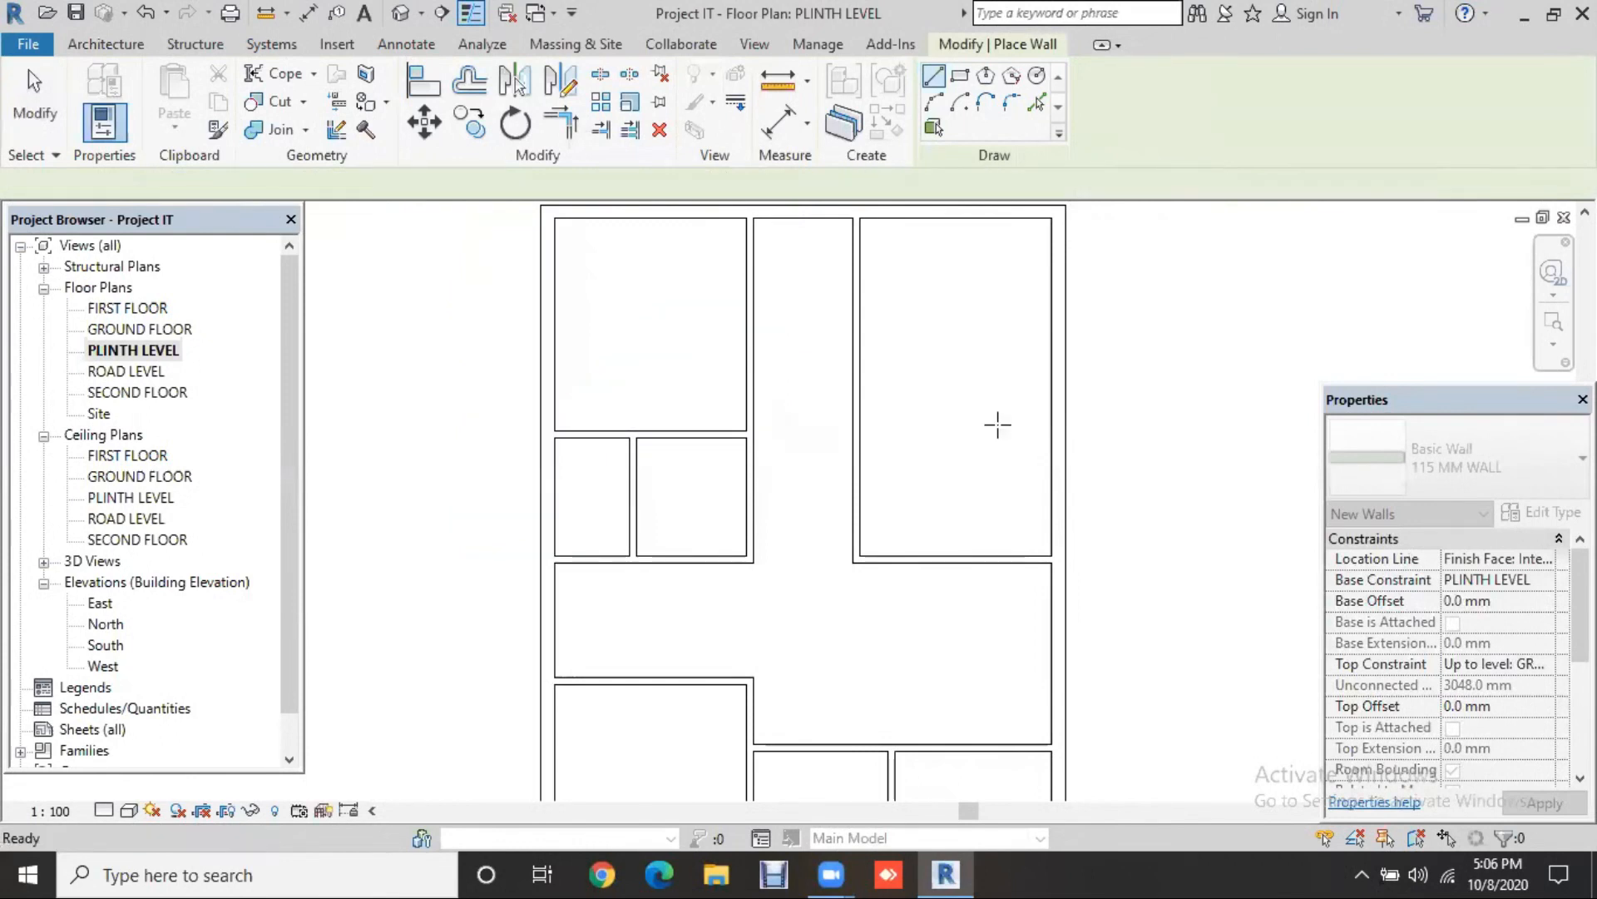
pyautogui.click(1051, 429)
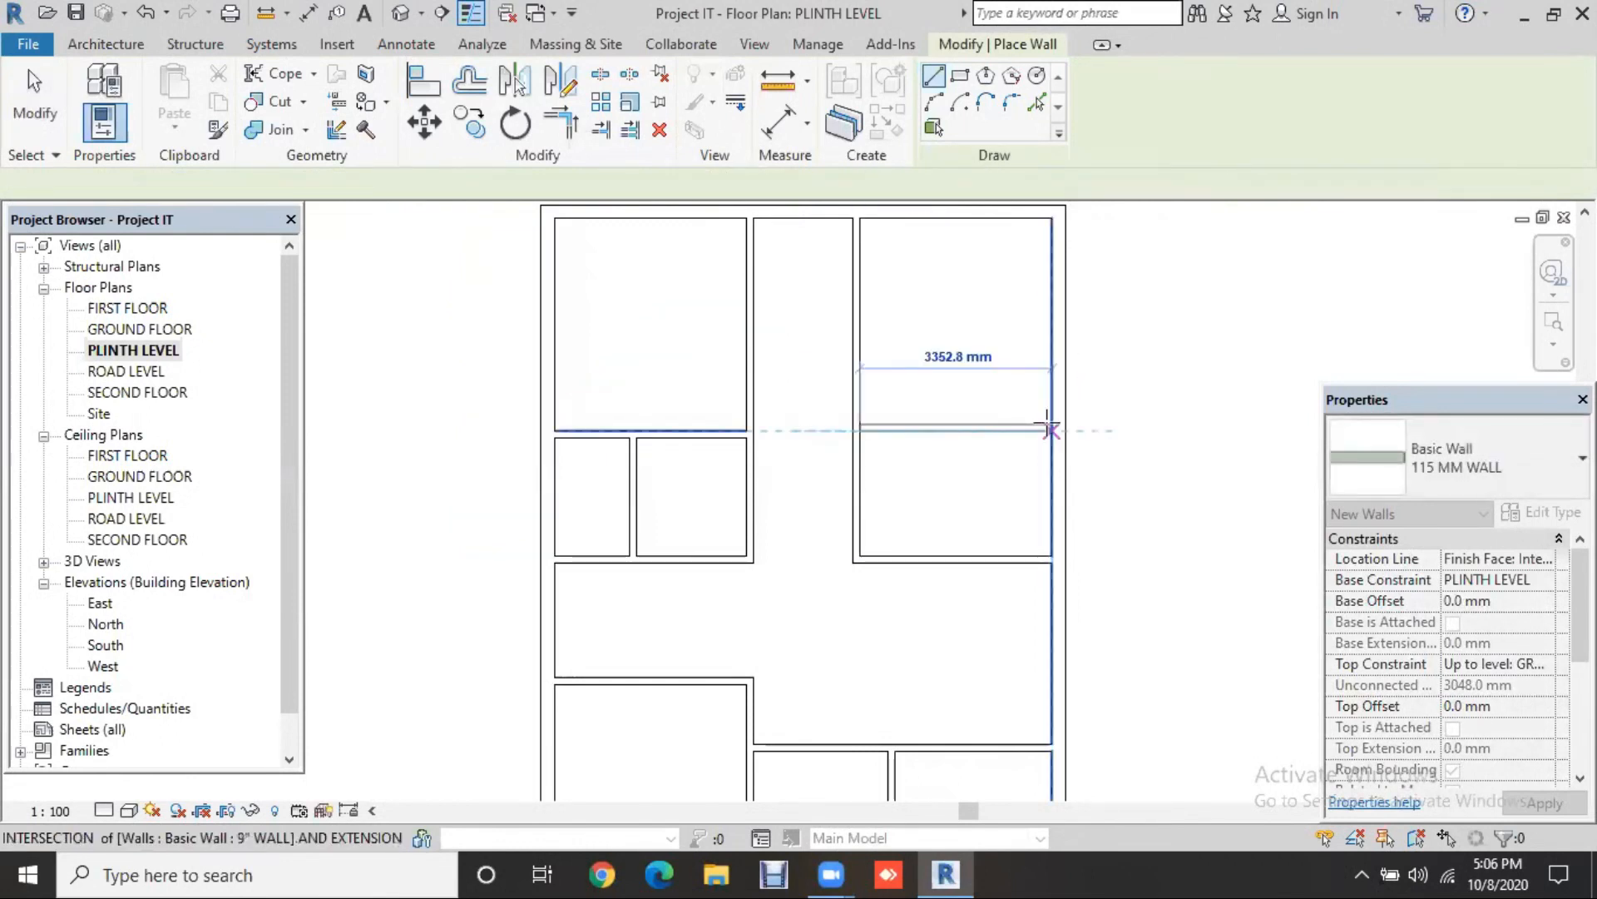
pyautogui.press('Escape')
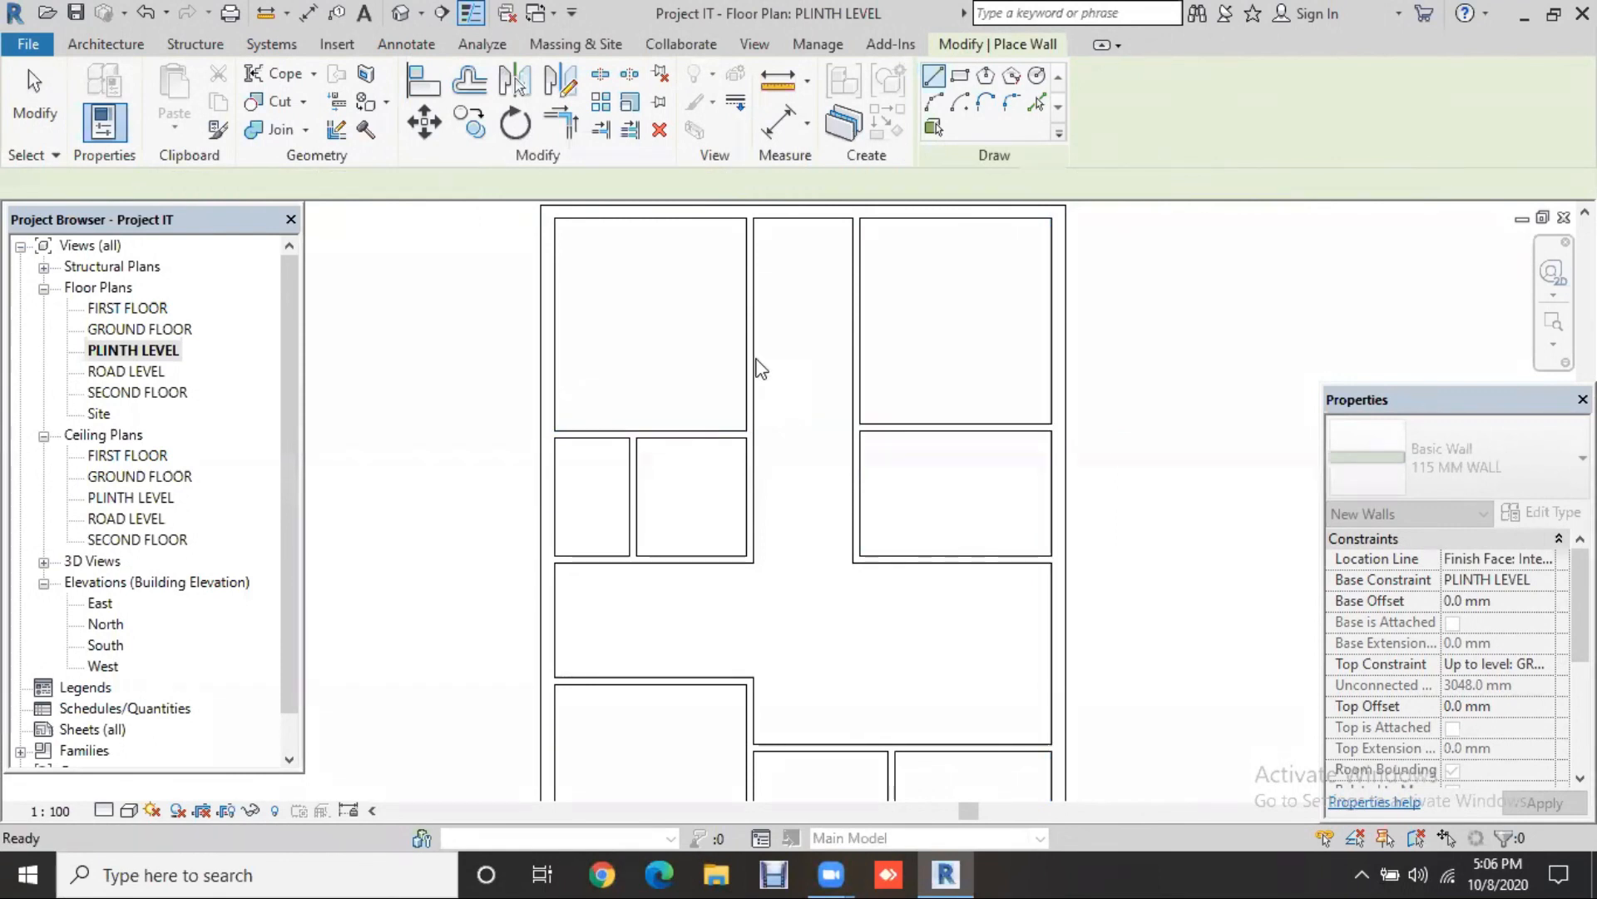
# Step: Add a cross wall closing off a small room atop the central strip, then zoom out
pyautogui.click(855, 353)
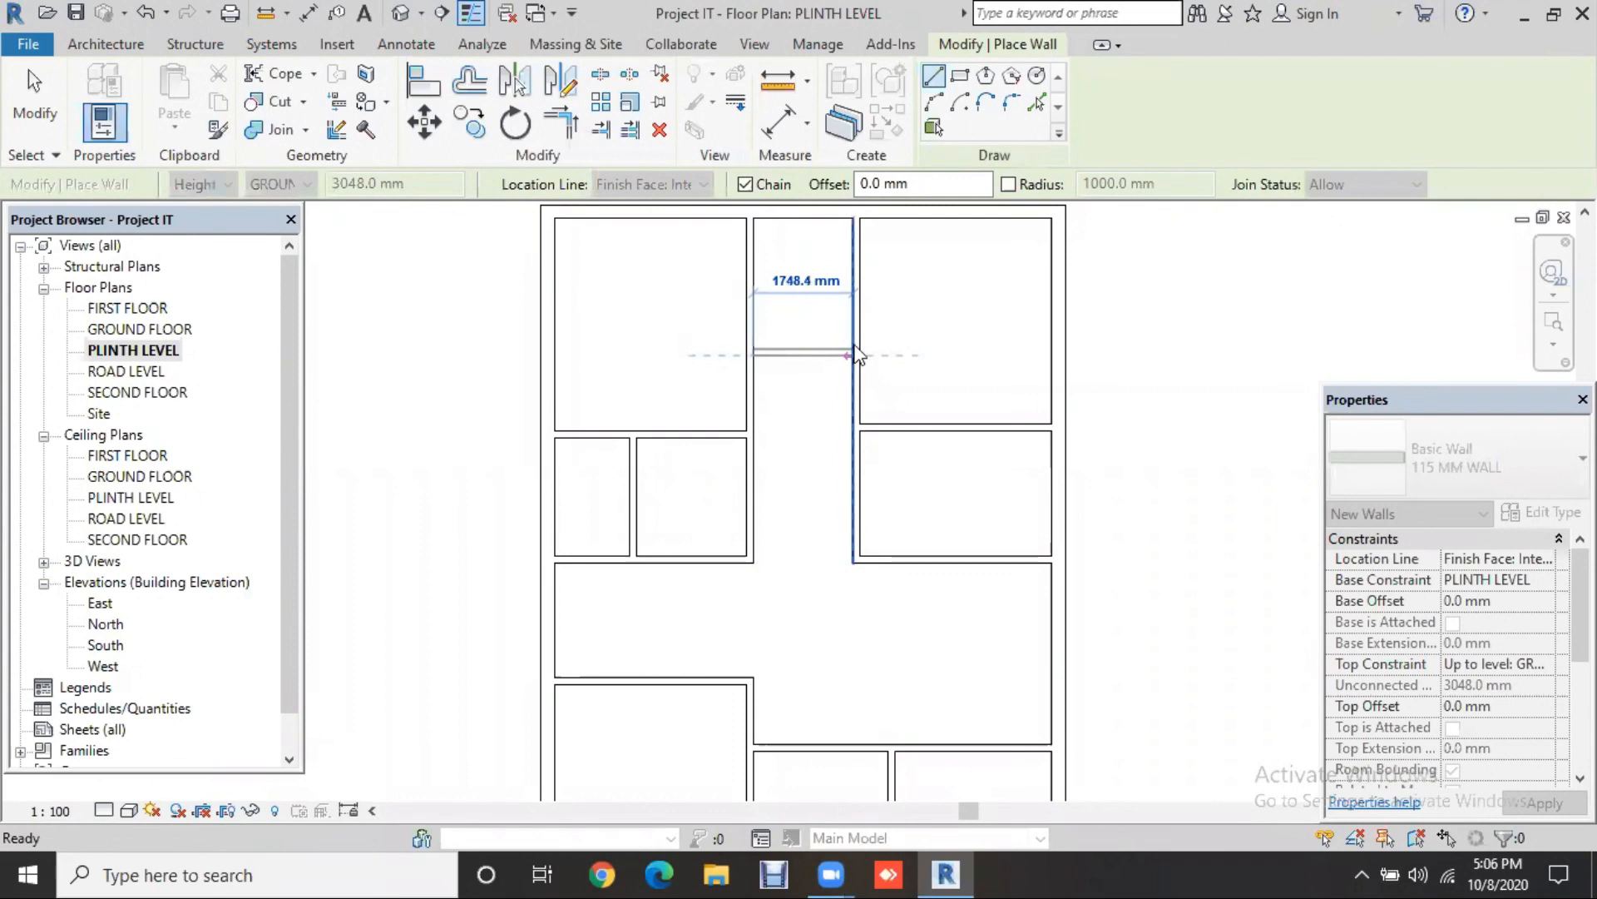
pyautogui.press('Escape')
pyautogui.press('Escape')
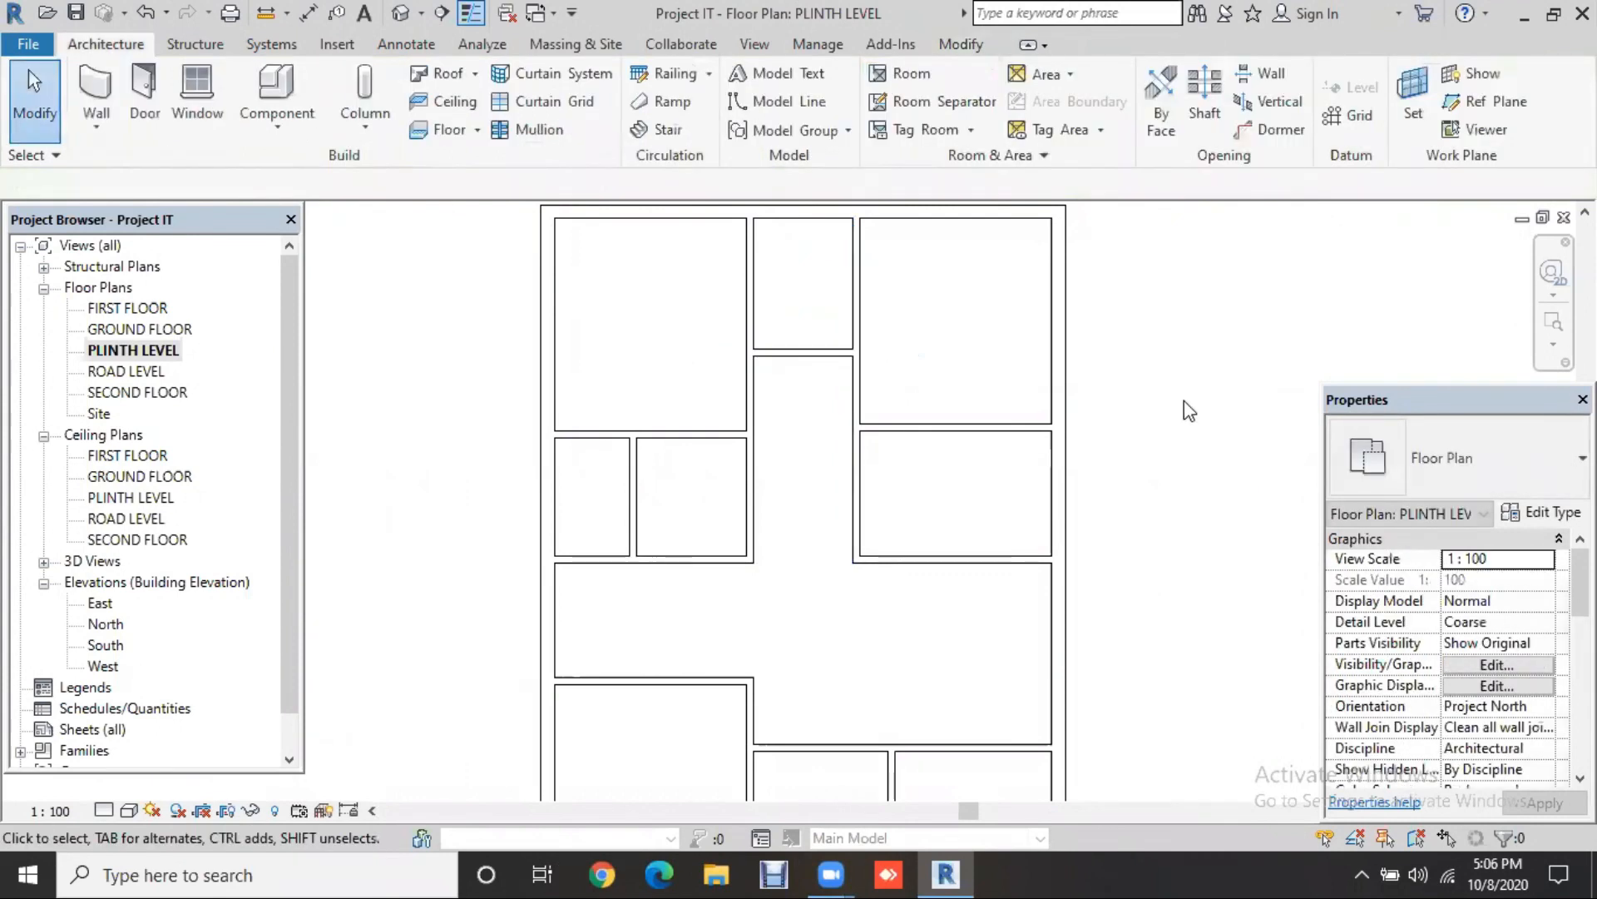
pyautogui.scroll(-2, 1185, 401)
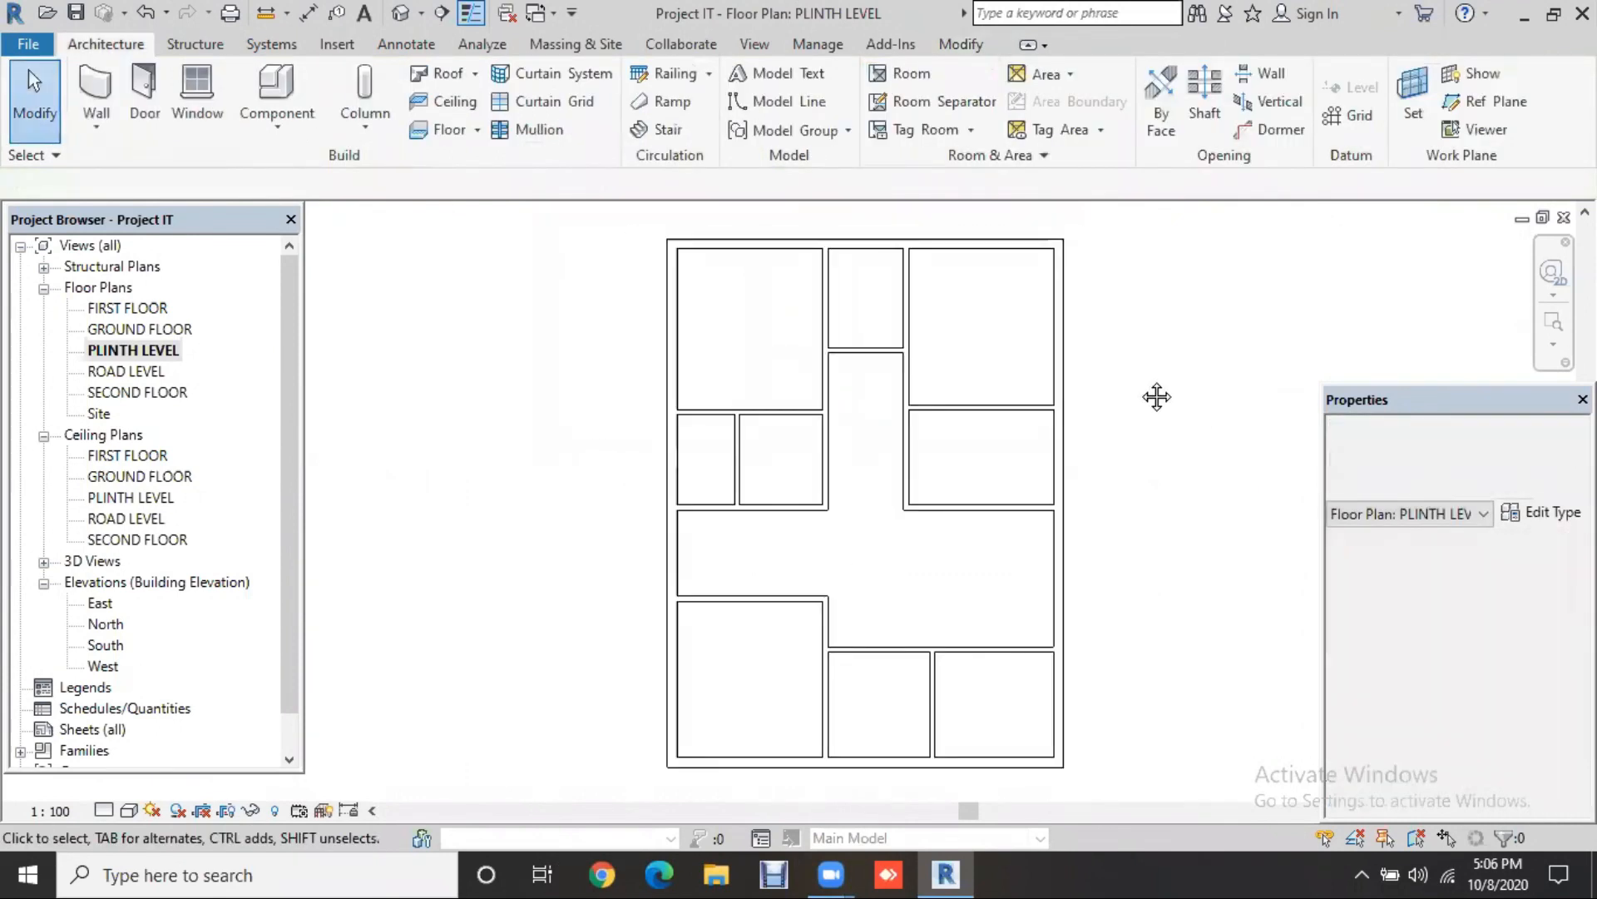
pyautogui.scroll(-1, 1159, 397)
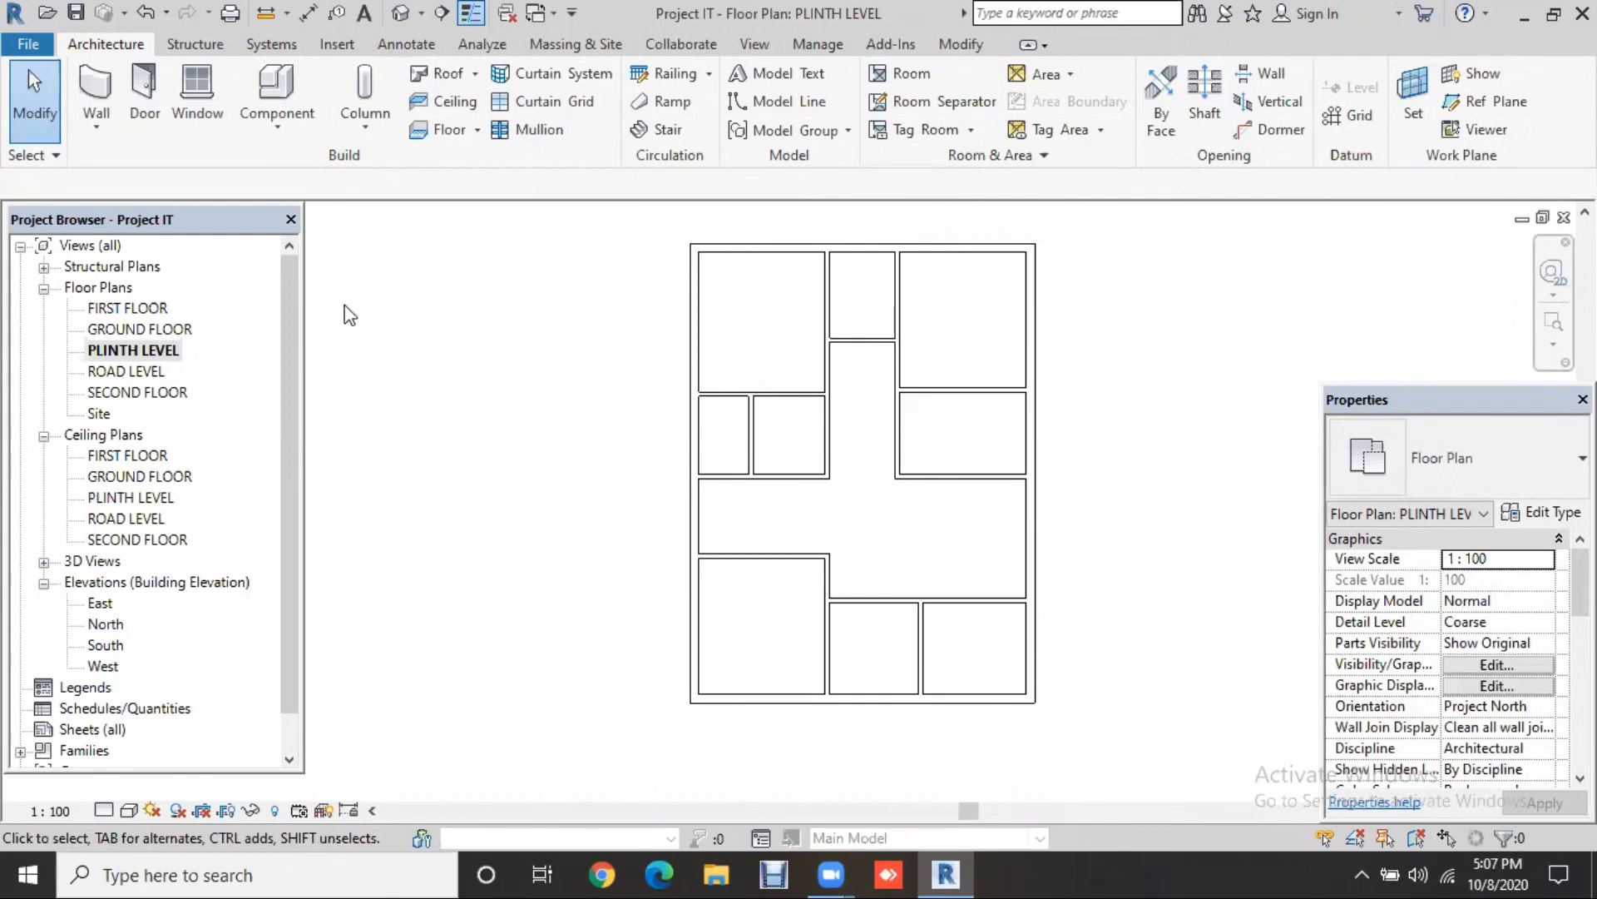
# Step: Start door placement with the Single-Flush 36" x 84" type and bring up Load Family
pyautogui.click(144, 107)
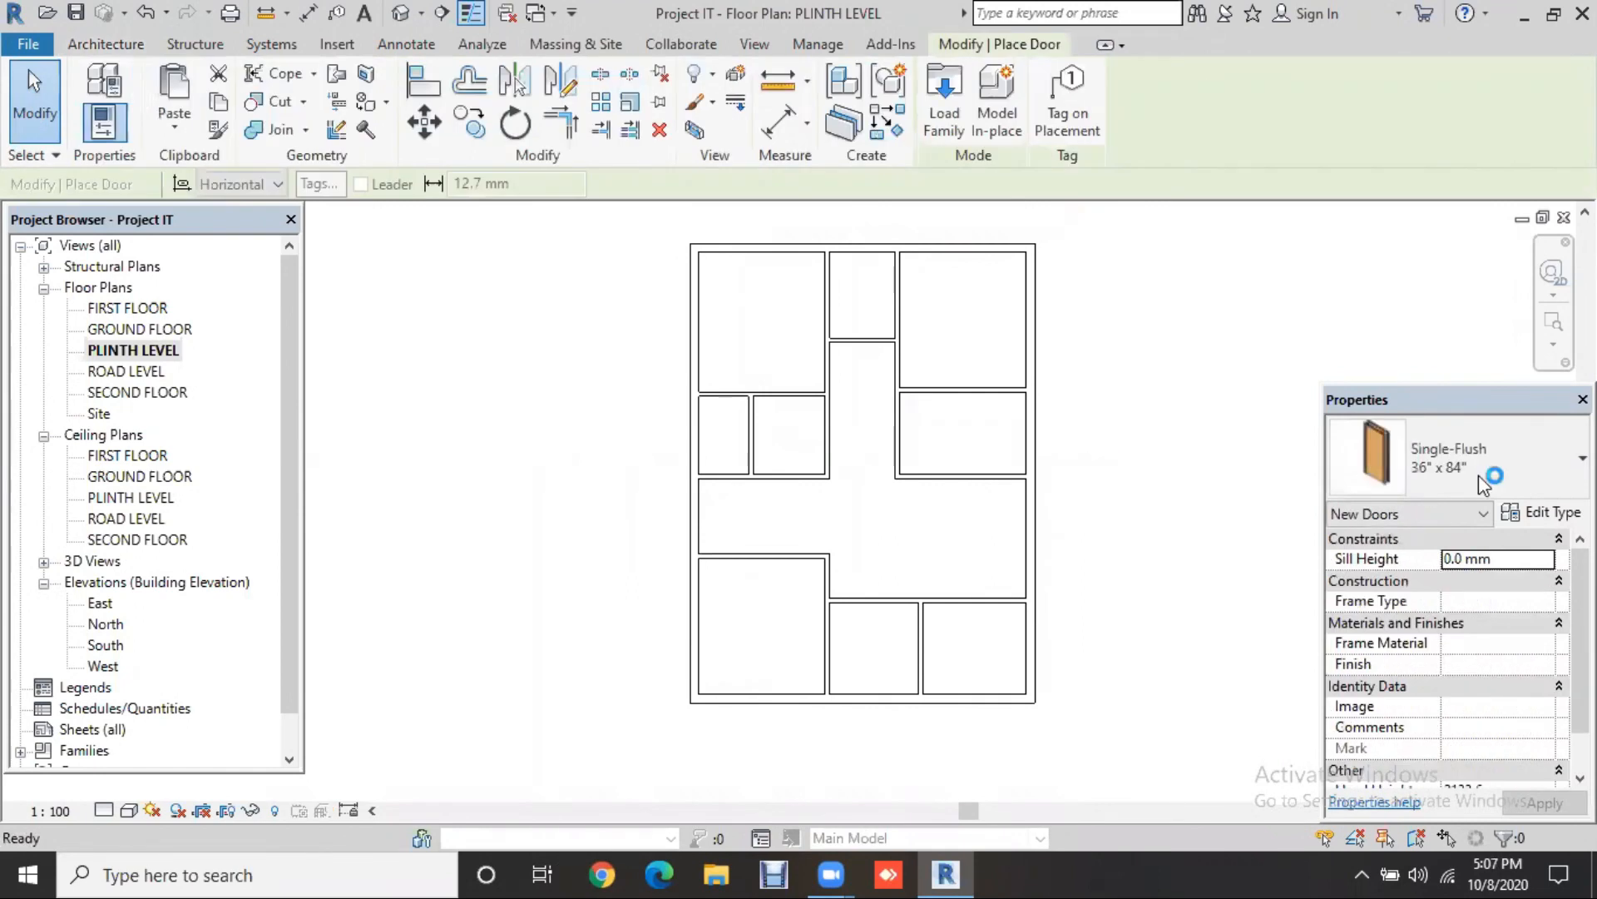
pyautogui.click(1479, 474)
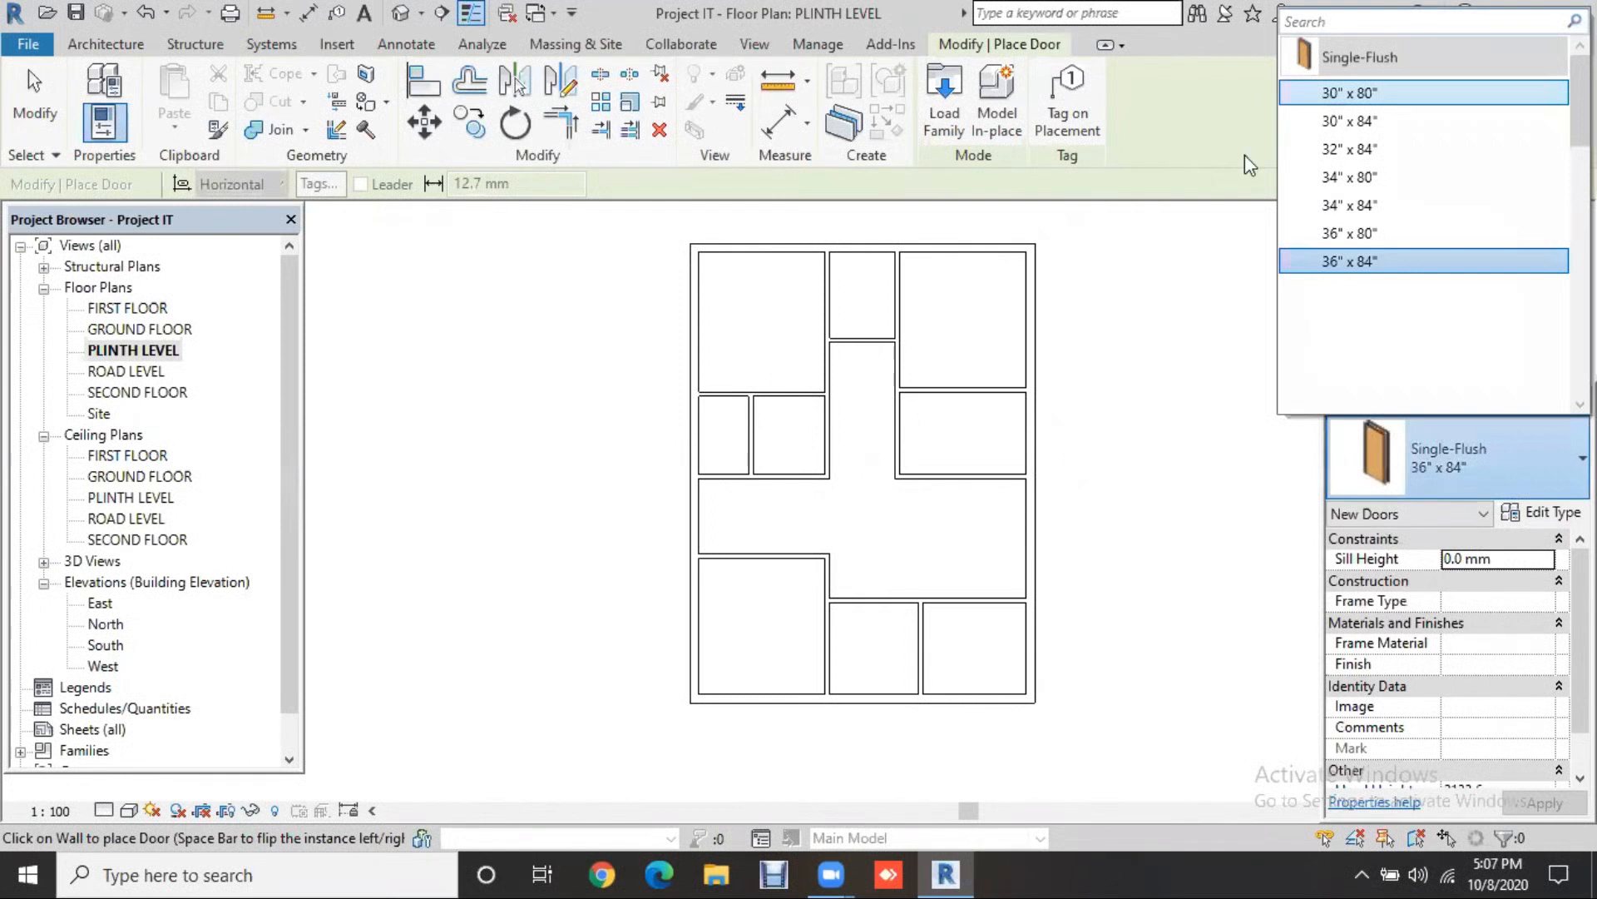
pyautogui.click(1433, 453)
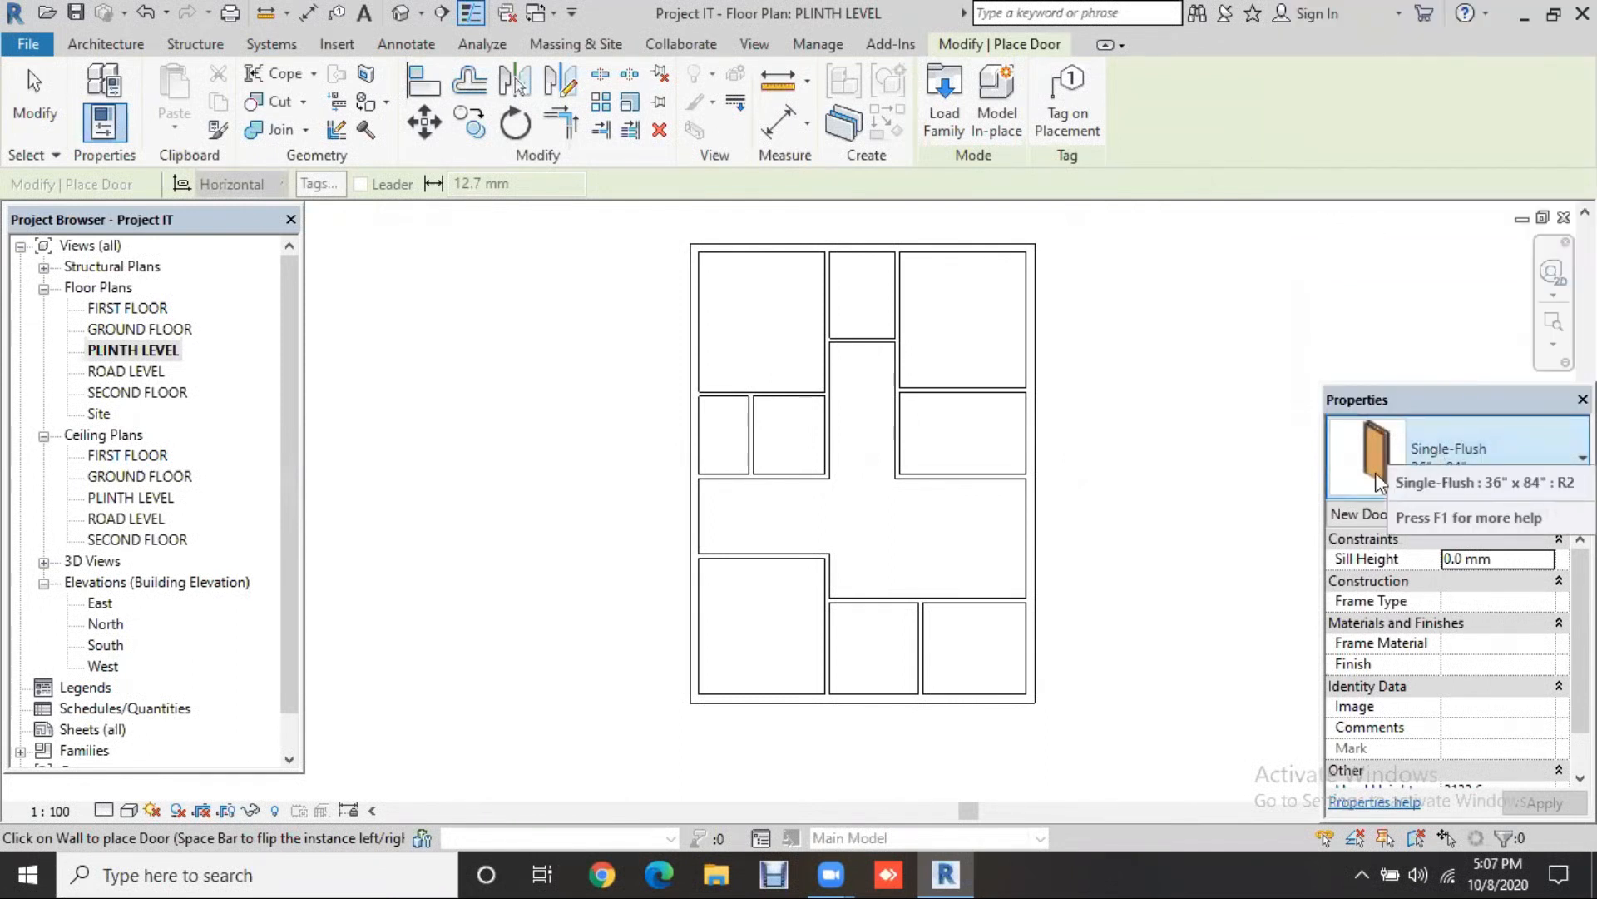
pyautogui.click(945, 109)
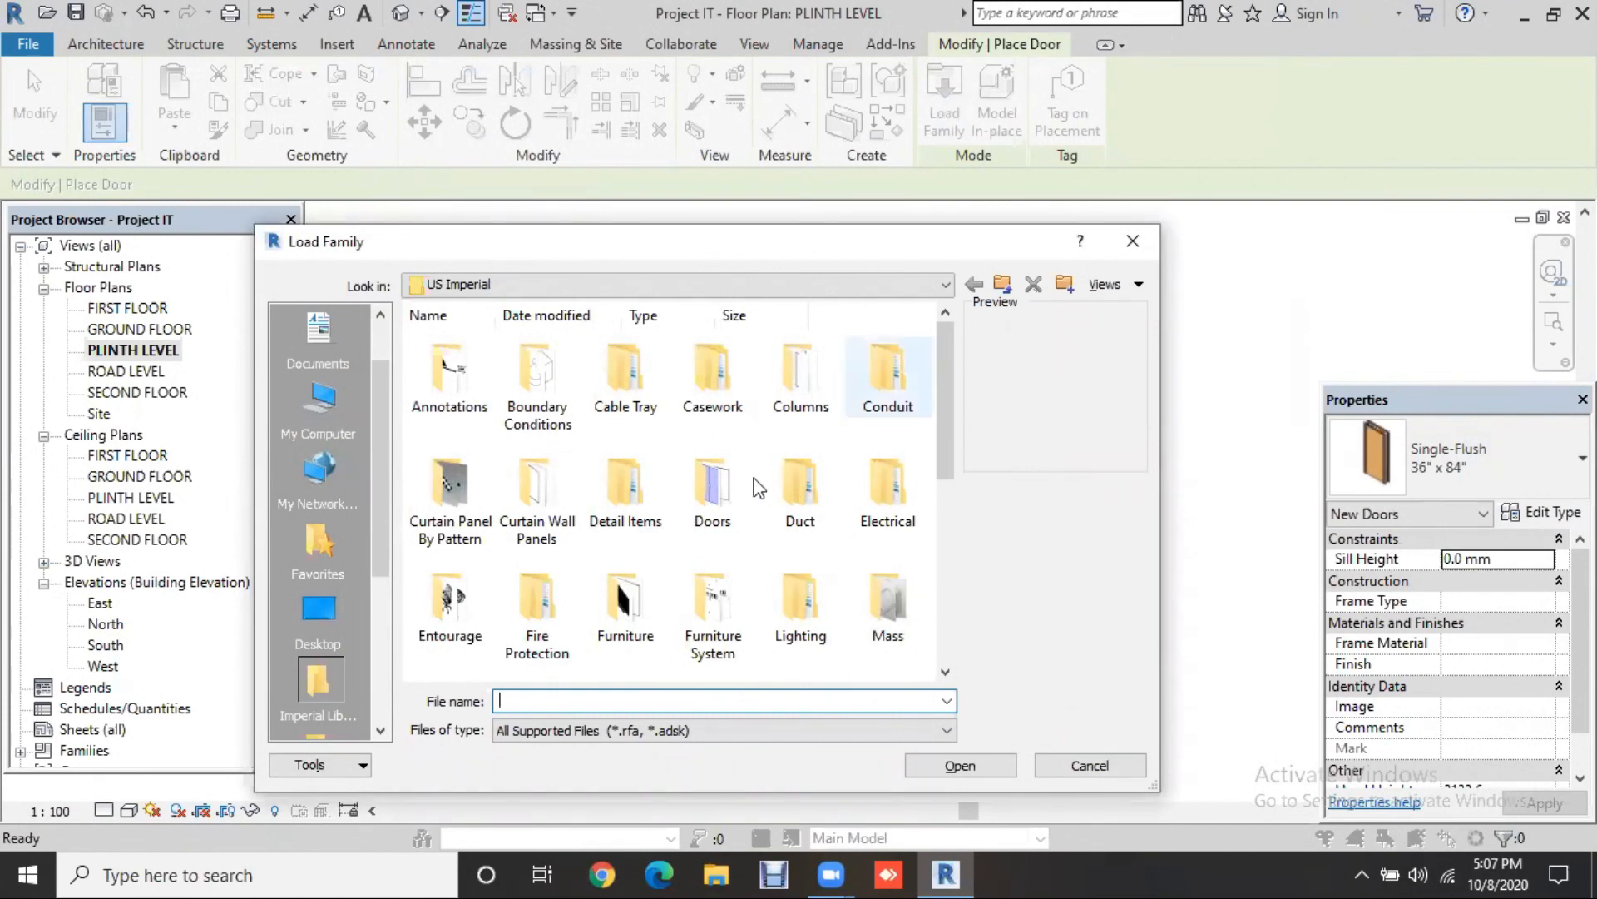
# Step: Open the Doors library folder and preview the flush, glass, sliding, panel and curtain-wall door families
pyautogui.click(711, 488)
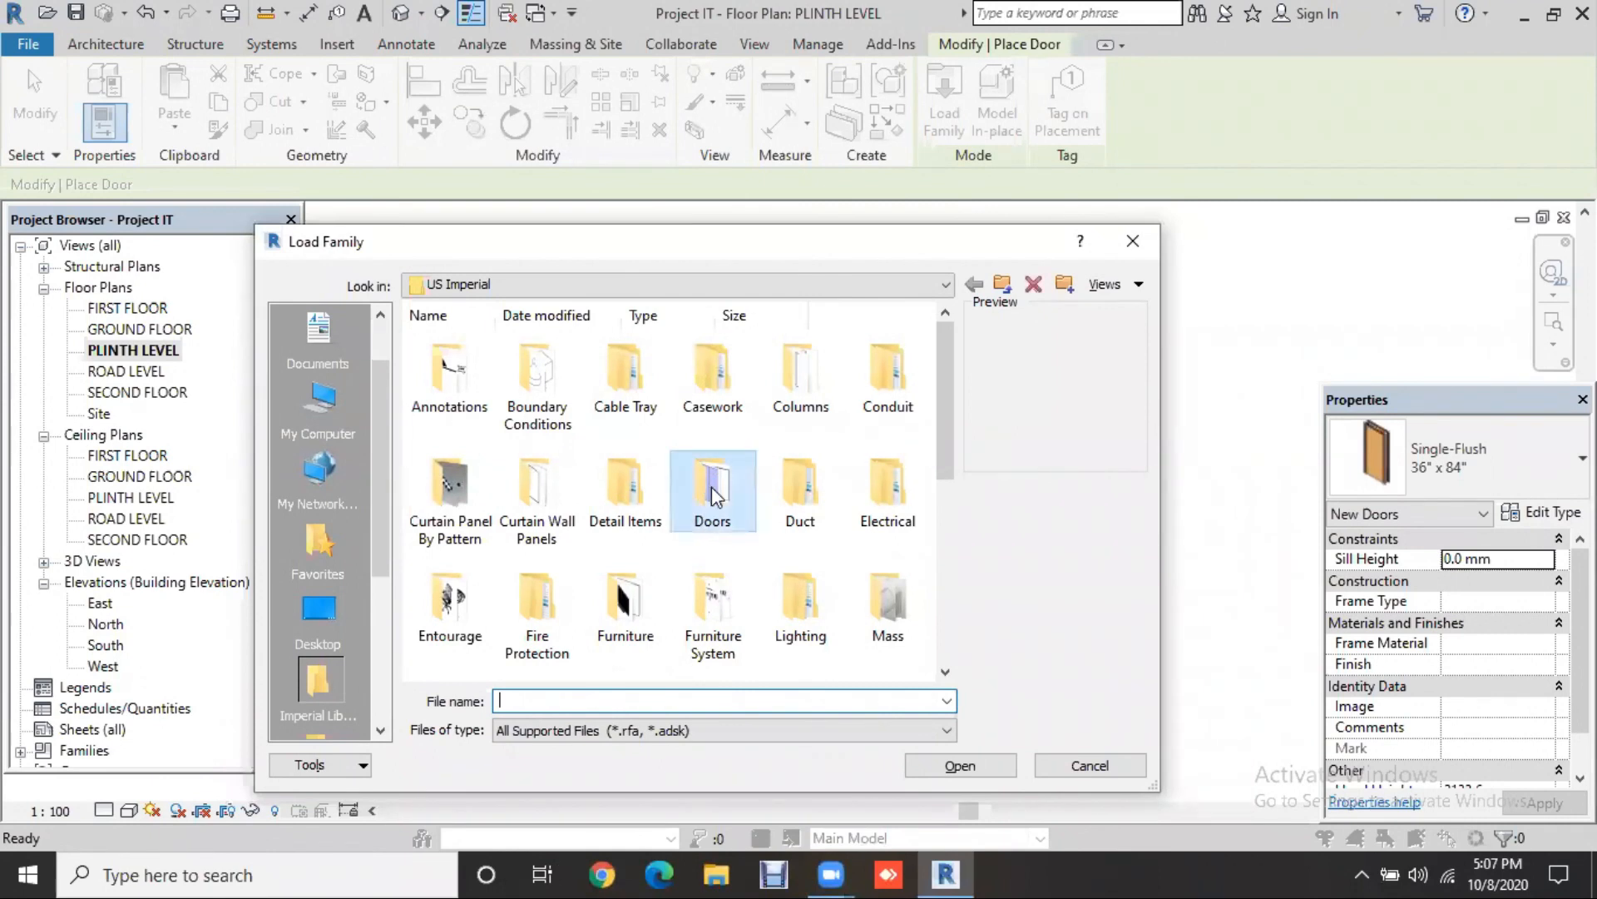
pyautogui.doubleClick(711, 487)
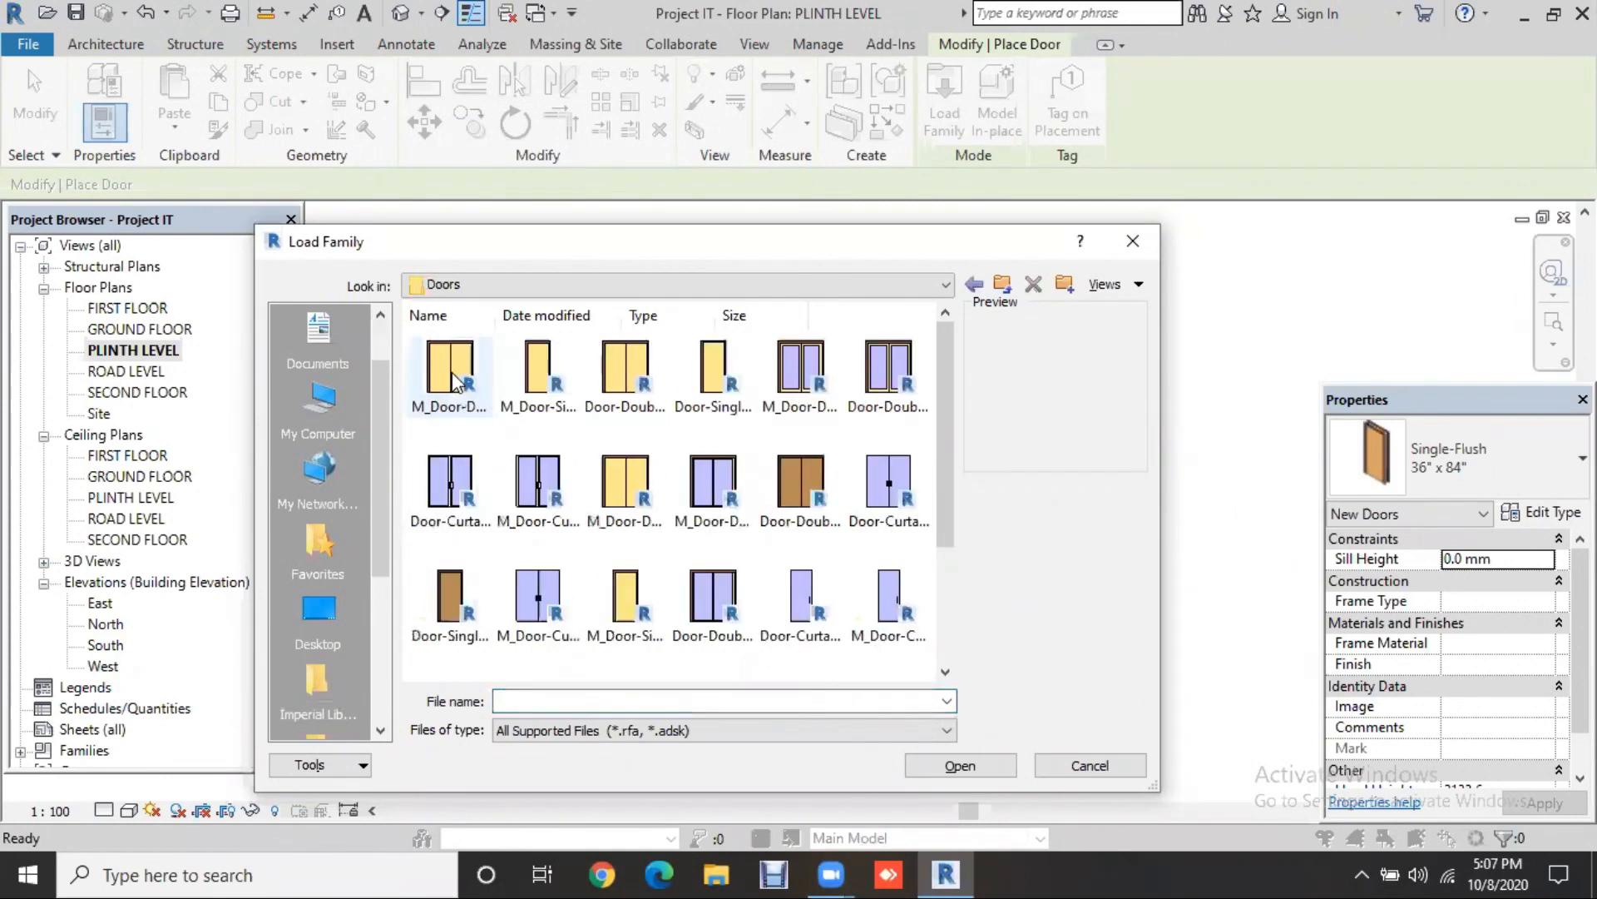
pyautogui.click(539, 381)
pyautogui.click(799, 379)
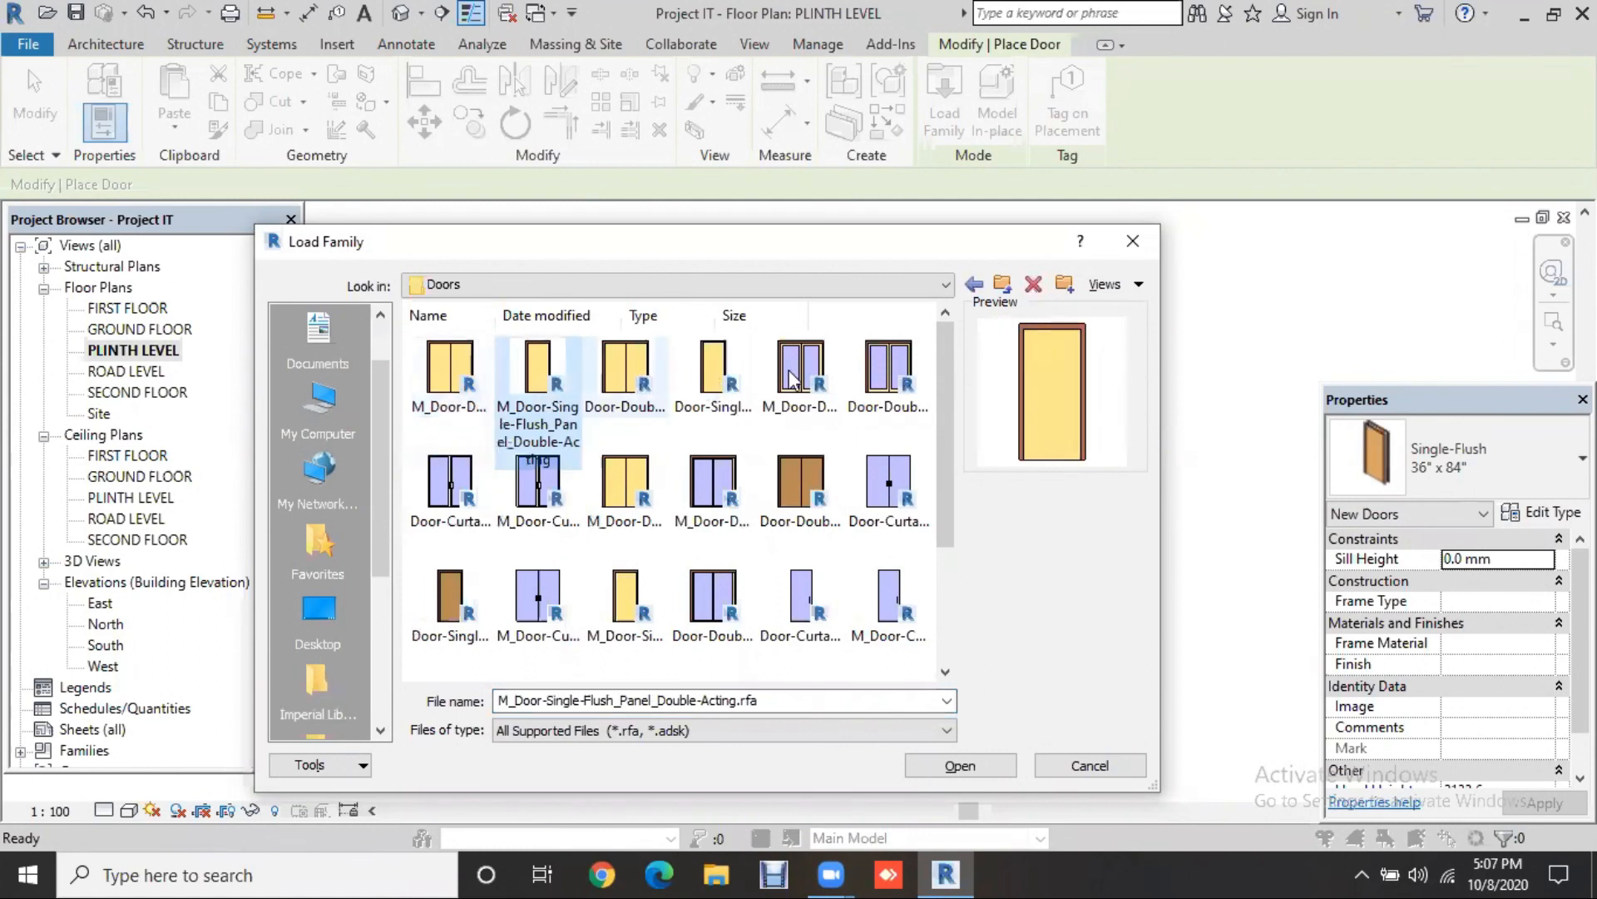
pyautogui.click(885, 380)
pyautogui.click(884, 487)
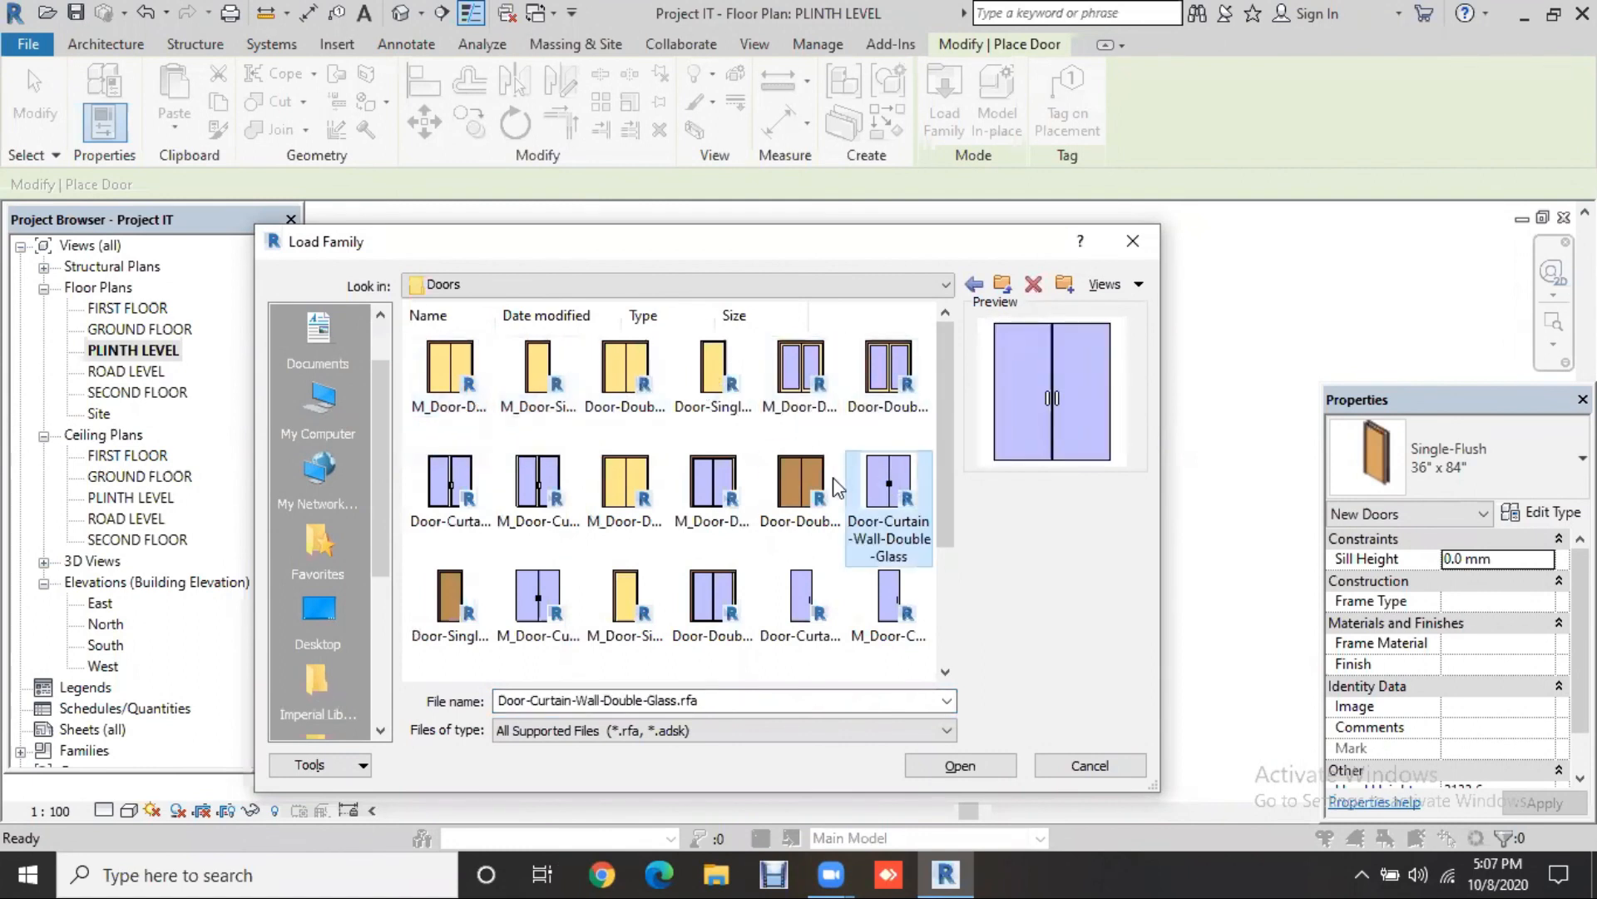
pyautogui.click(780, 497)
pyautogui.click(718, 497)
pyautogui.click(639, 500)
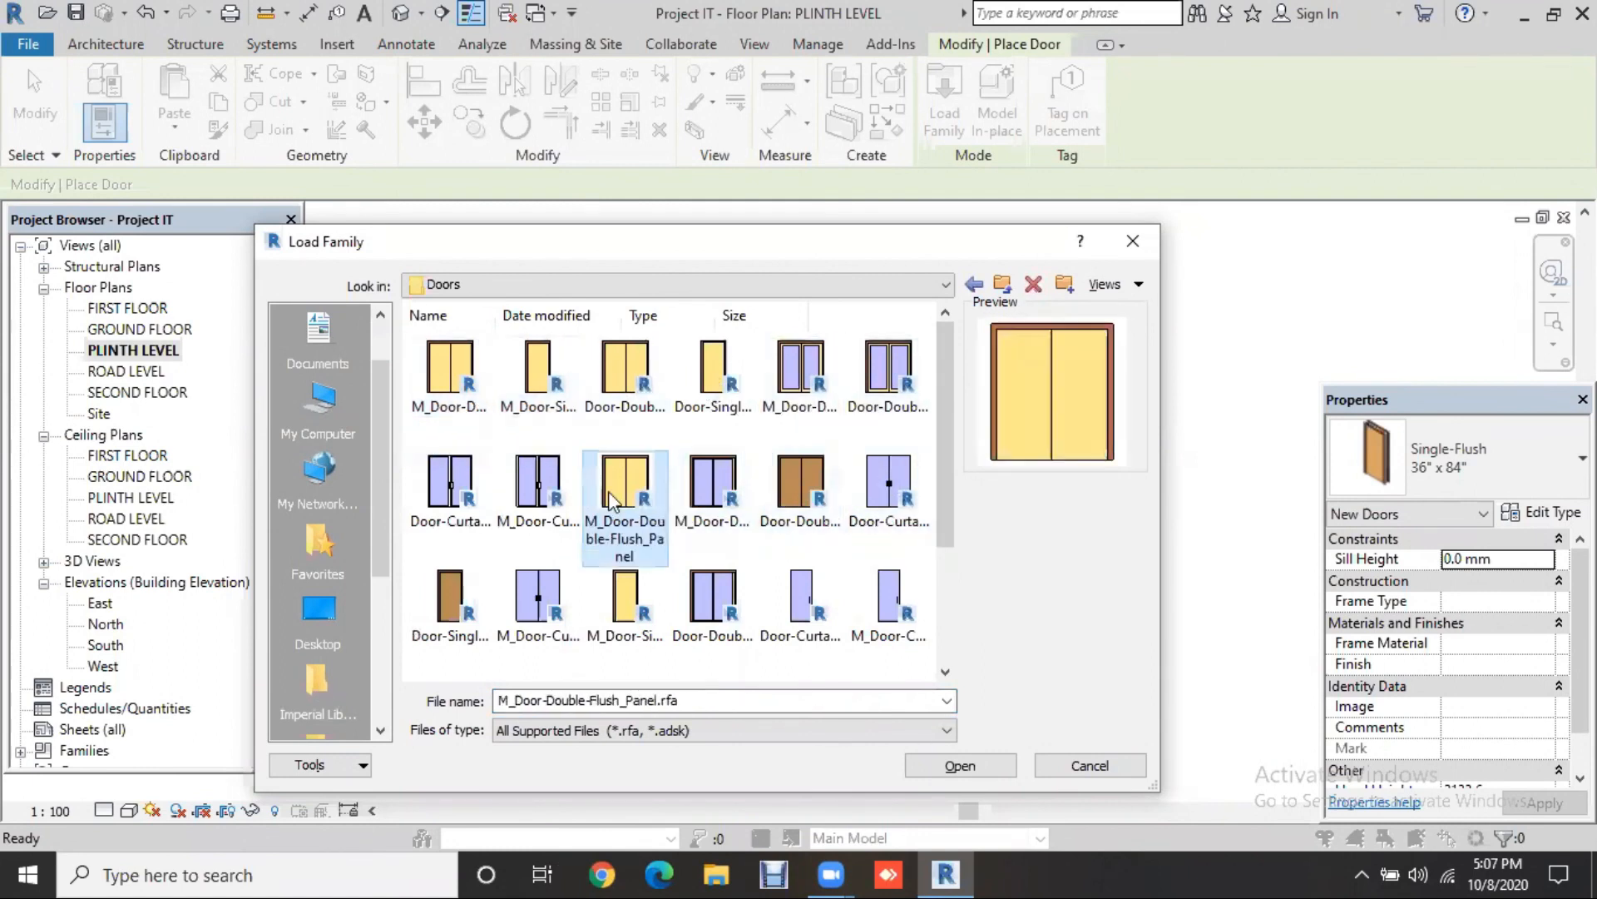
pyautogui.click(555, 502)
pyautogui.click(470, 491)
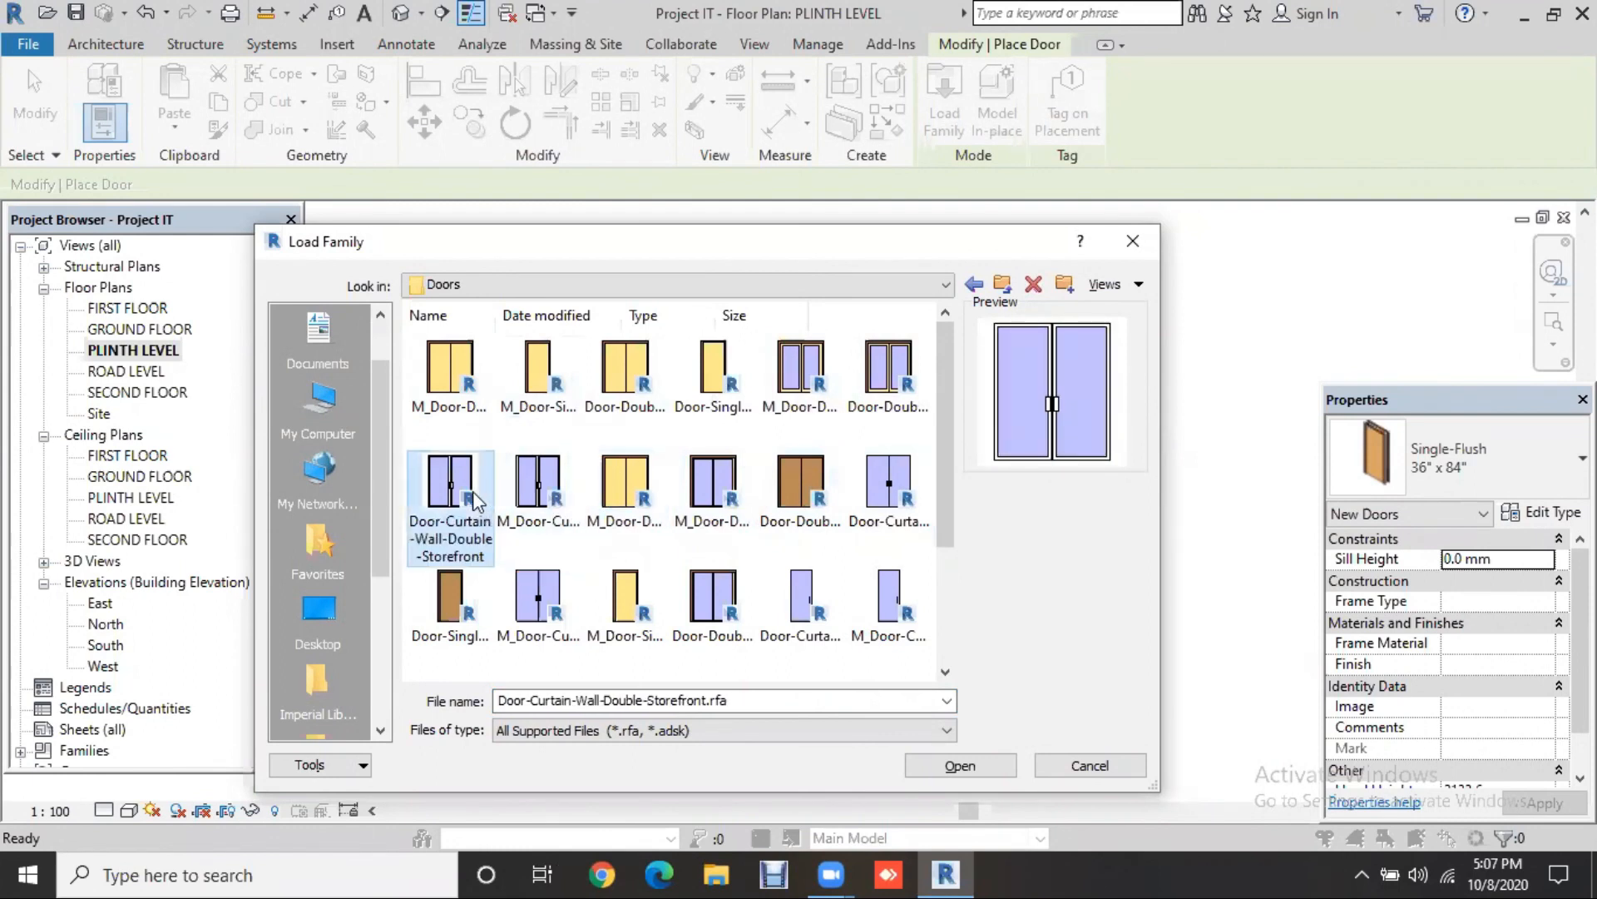
pyautogui.click(462, 595)
pyautogui.click(522, 605)
pyautogui.click(624, 610)
pyautogui.click(717, 610)
pyautogui.click(803, 605)
pyautogui.click(887, 592)
# Step: Preview the opening, overhead rolling and overhead sectional door families further down
pyautogui.scroll(-2, 887, 593)
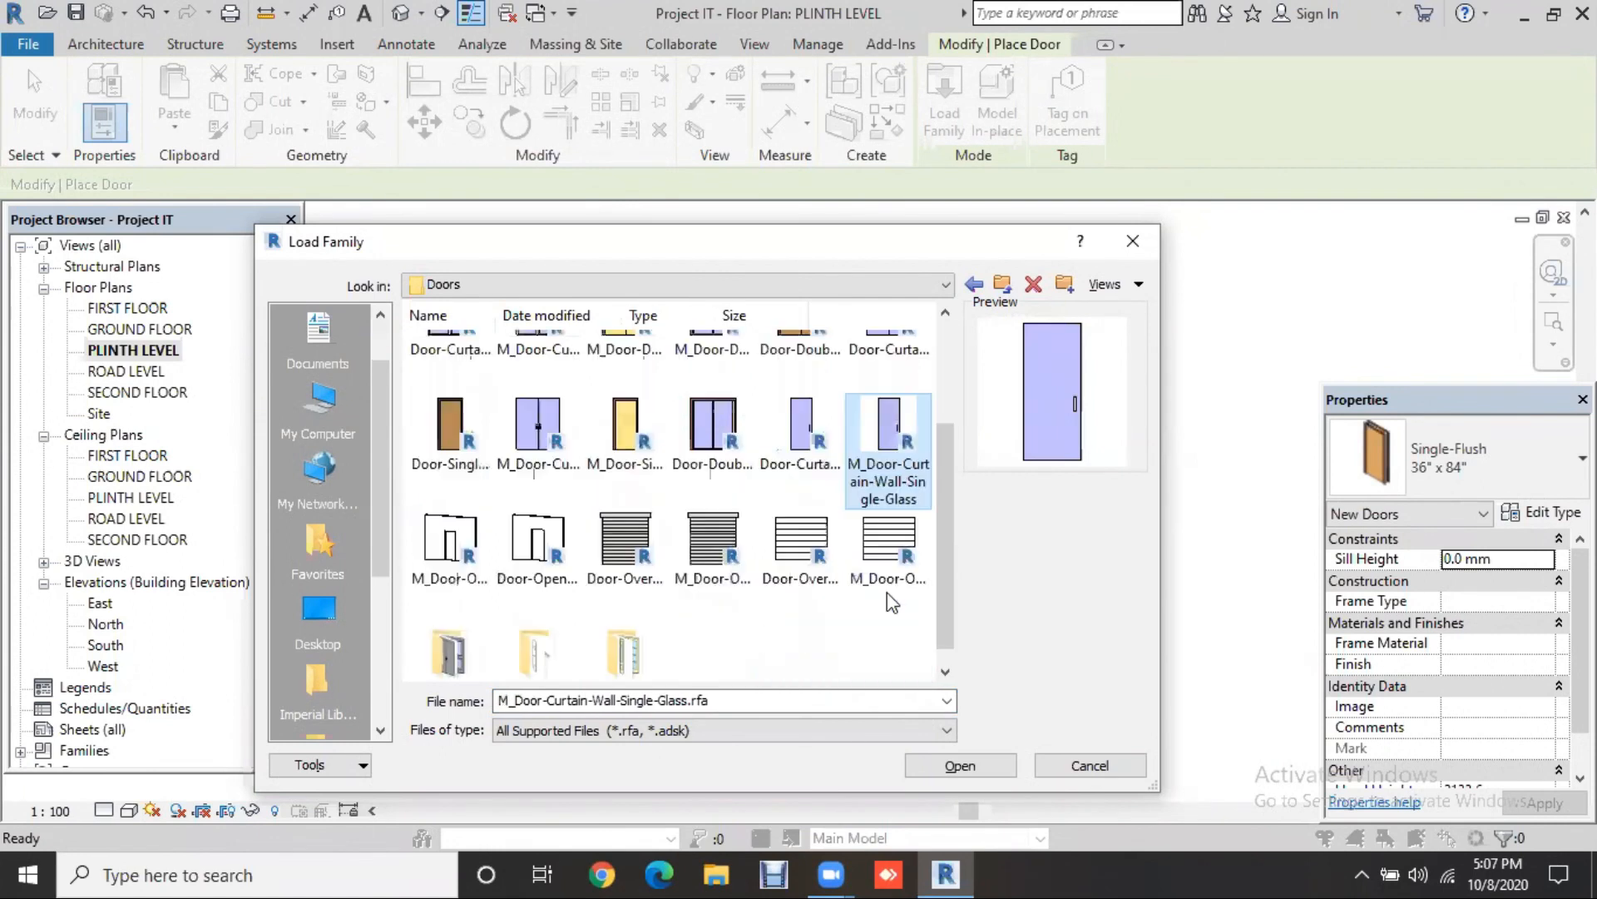
pyautogui.scroll(-1, 575, 641)
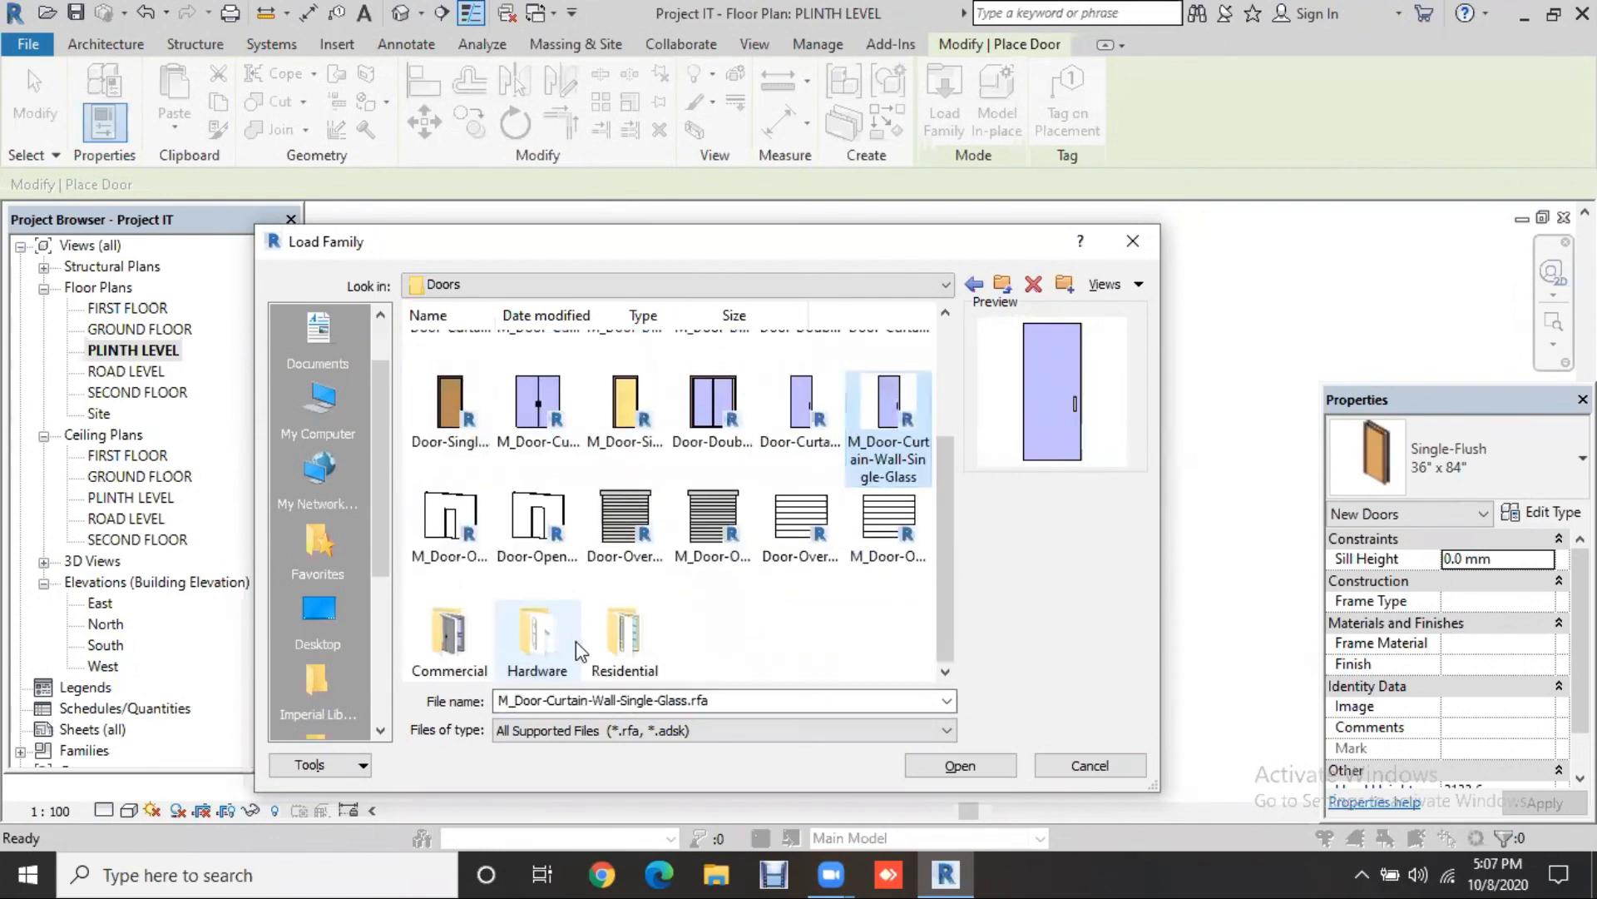
pyautogui.click(471, 541)
pyautogui.click(539, 531)
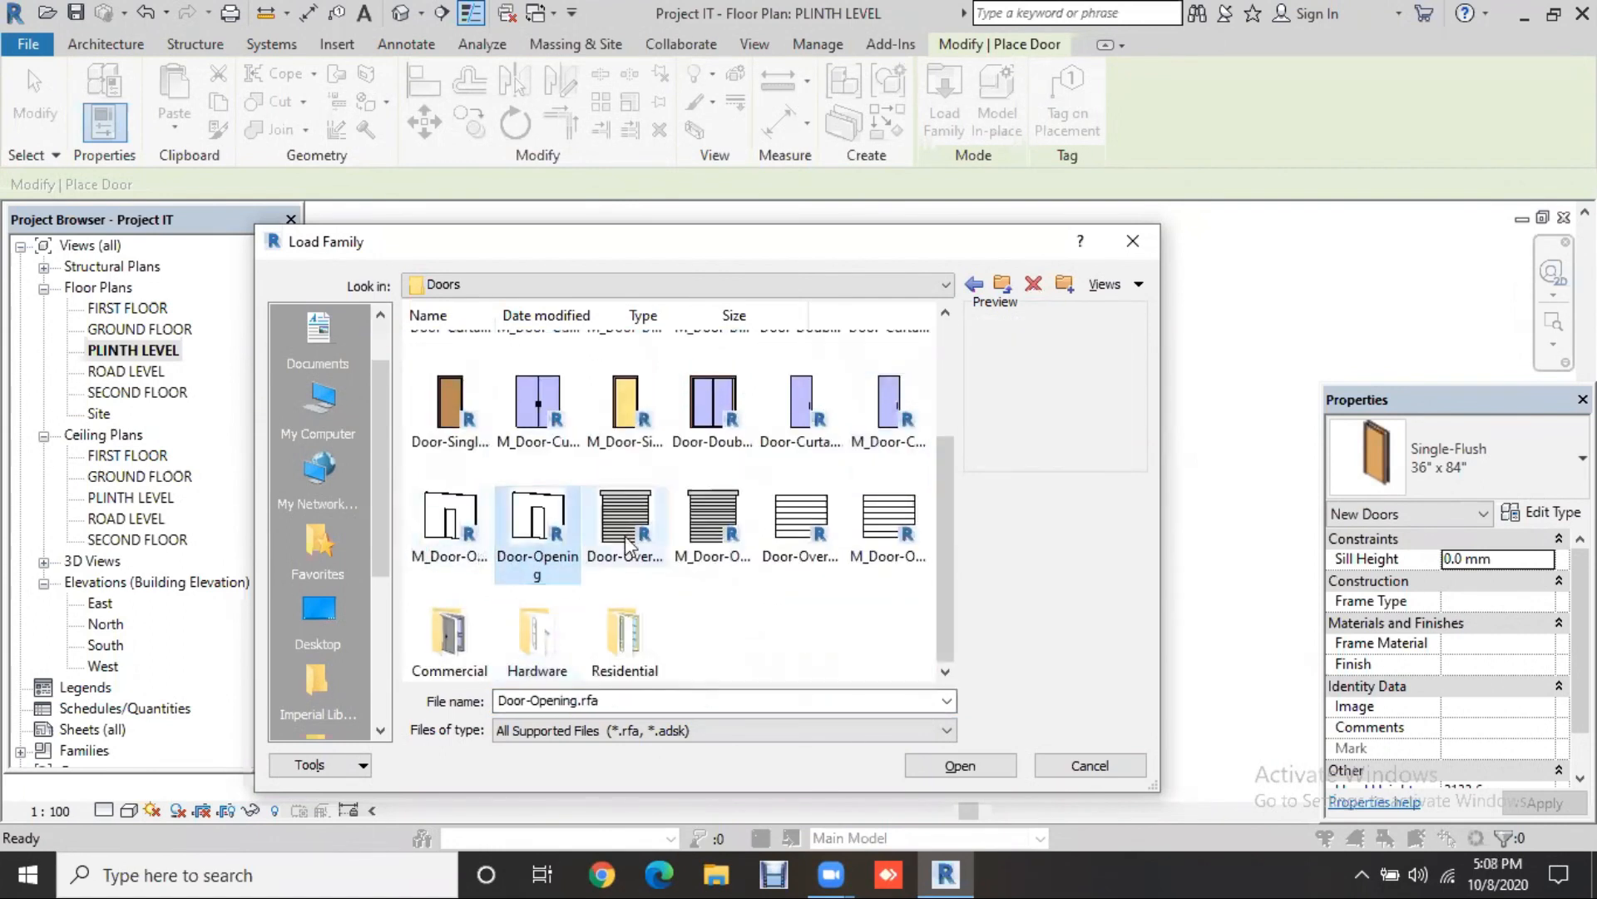
pyautogui.click(625, 531)
pyautogui.click(713, 524)
pyautogui.click(801, 524)
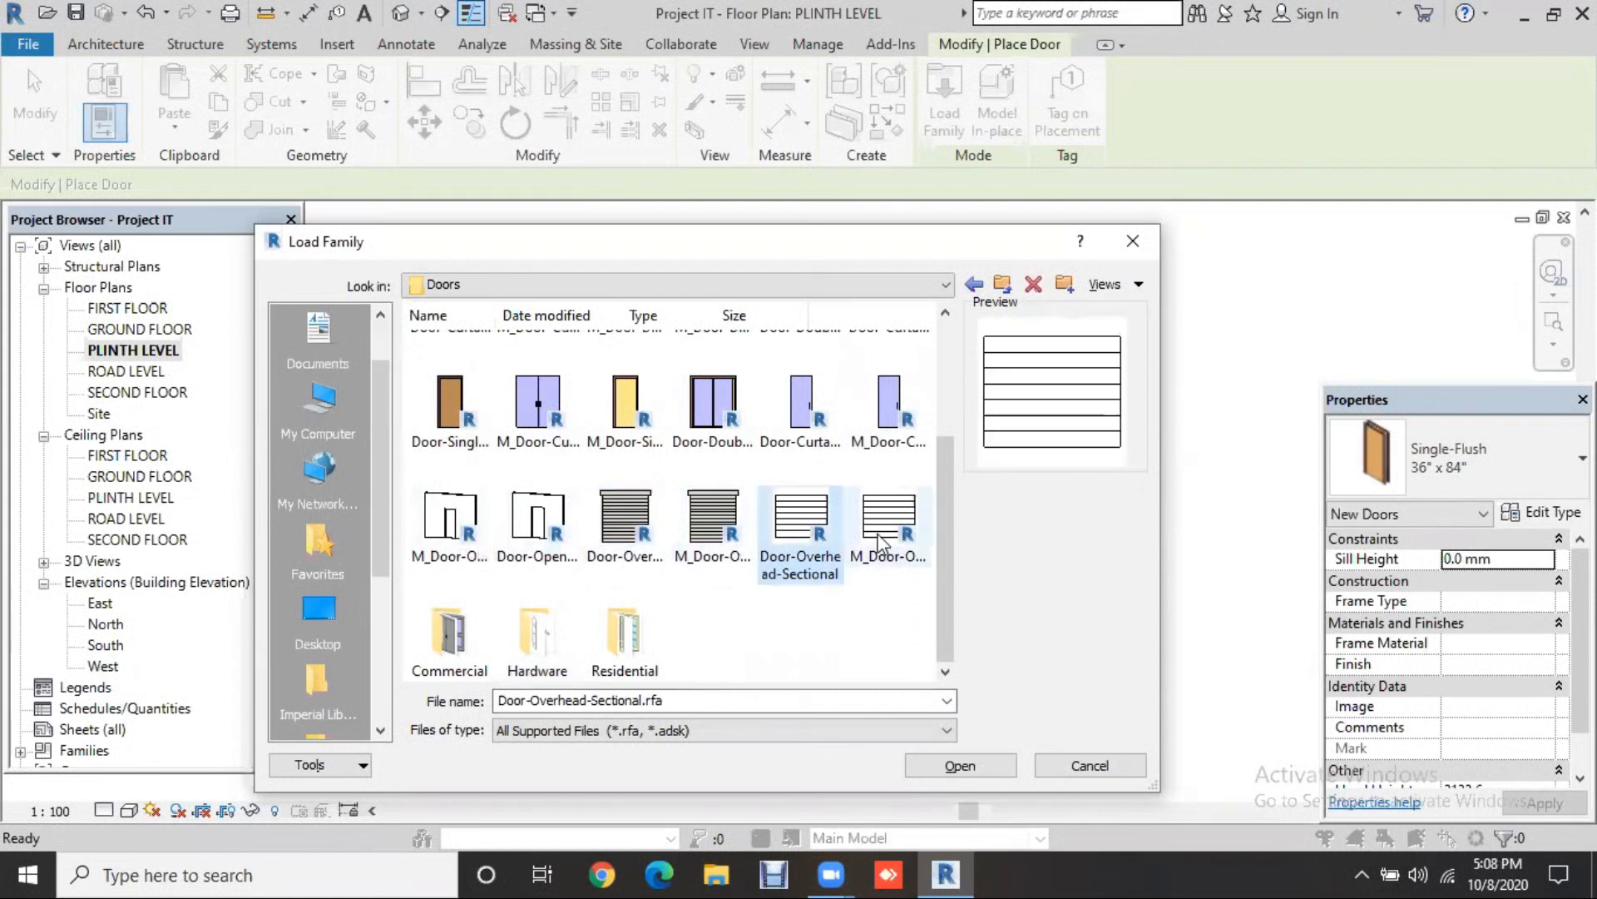
pyautogui.click(888, 524)
# Step: Open the Residential folder and select Door-Interior-Single-4_Panel-Wood.rfa
pyautogui.click(463, 643)
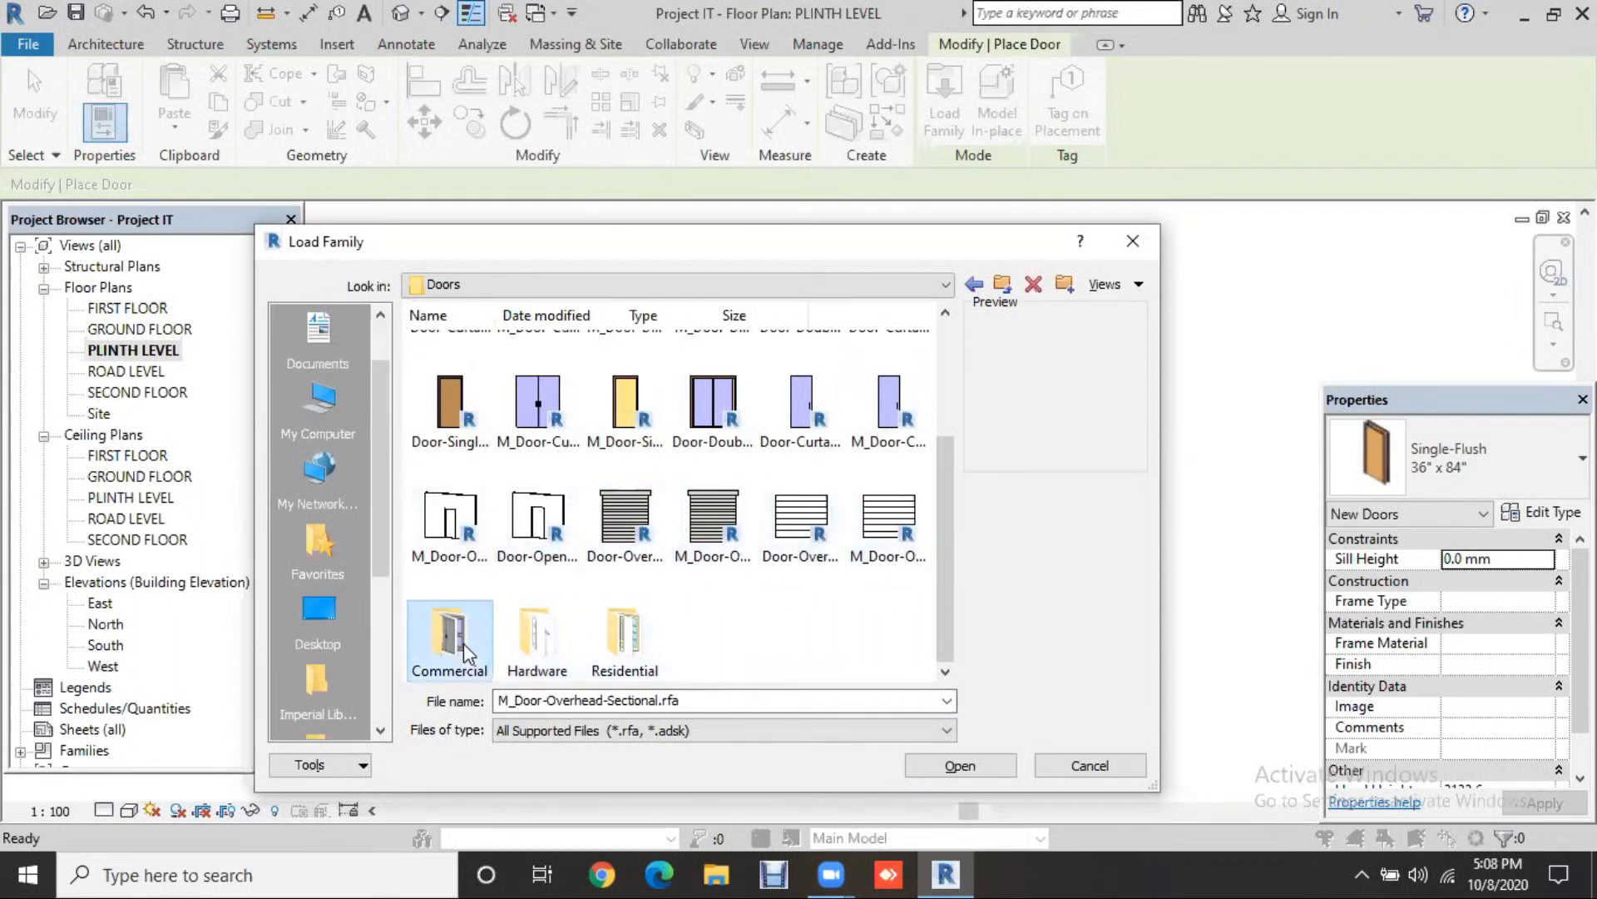
pyautogui.doubleClick(624, 643)
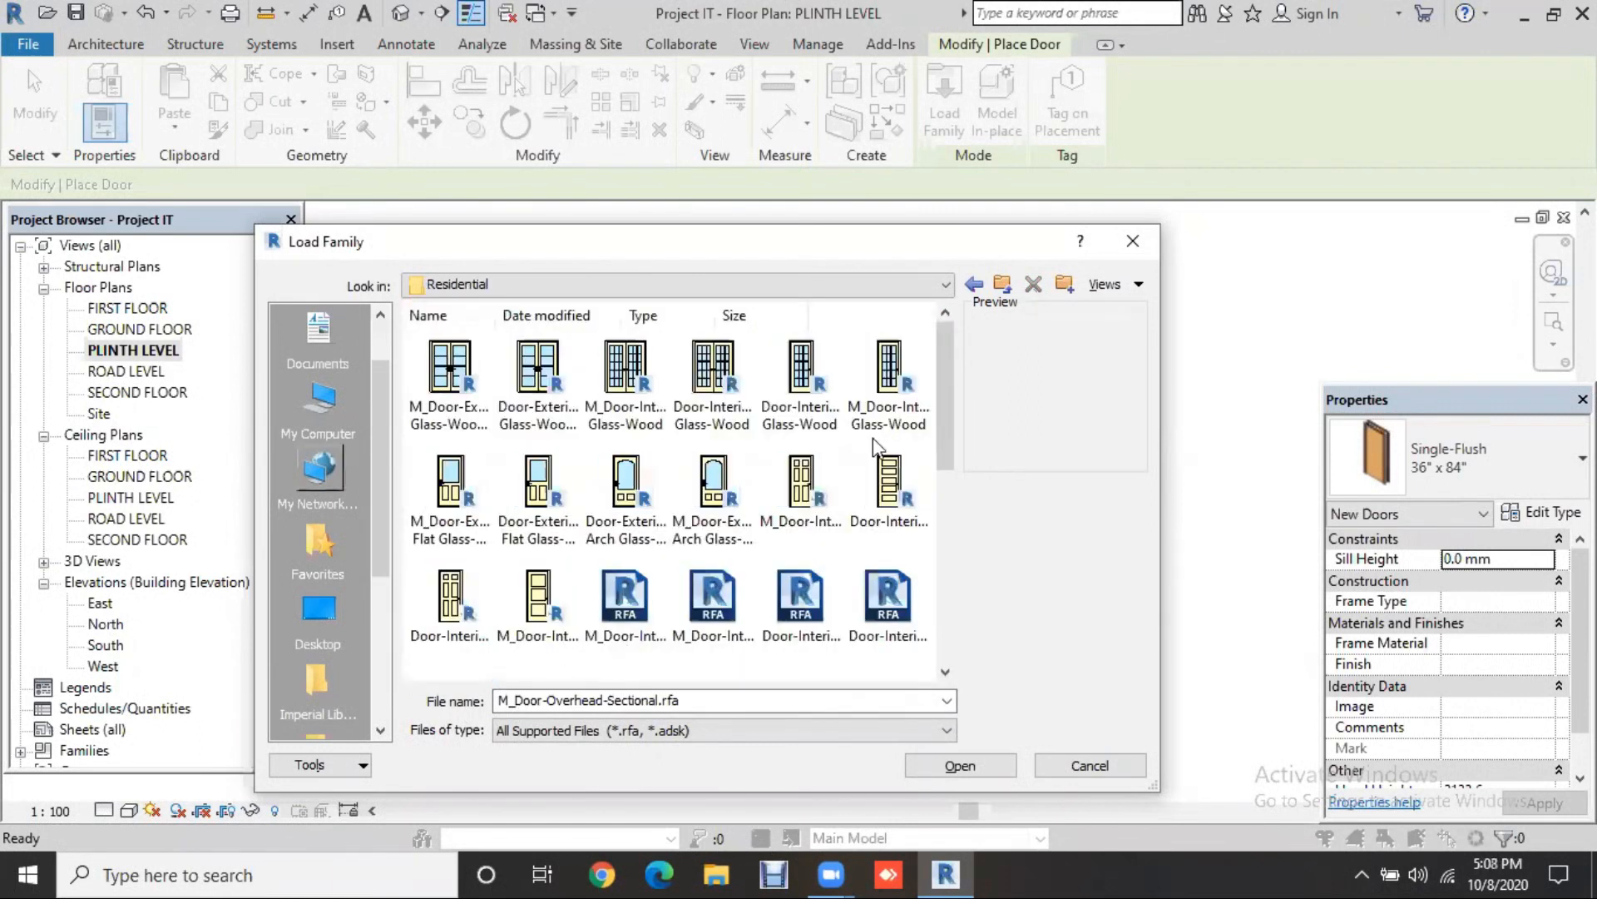
pyautogui.scroll(-1, 941, 421)
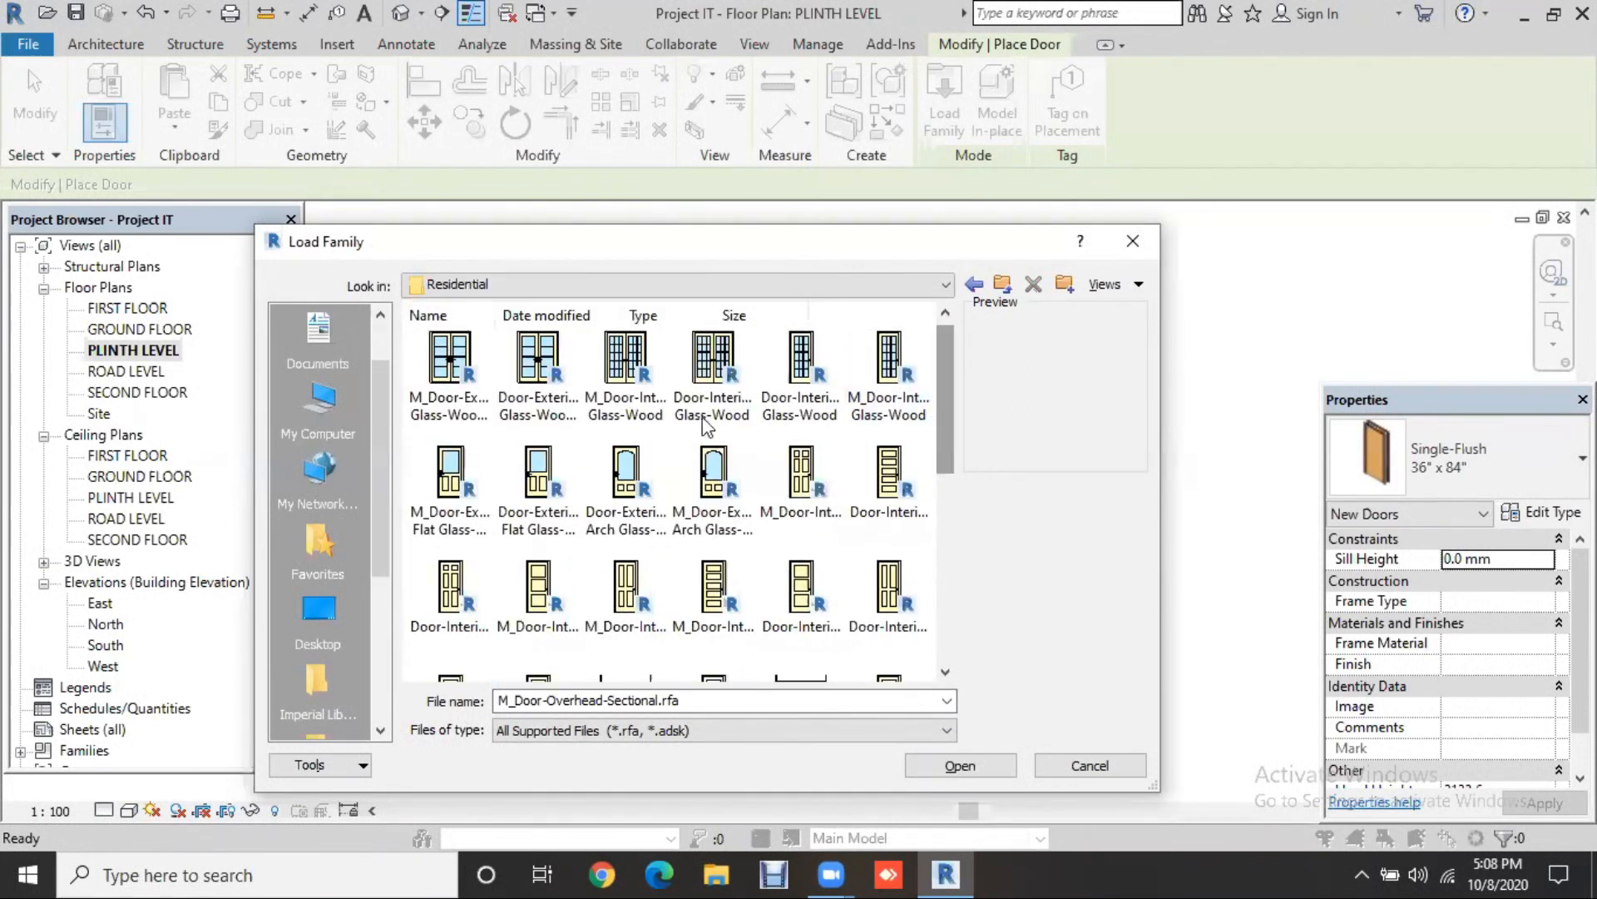
pyautogui.click(449, 361)
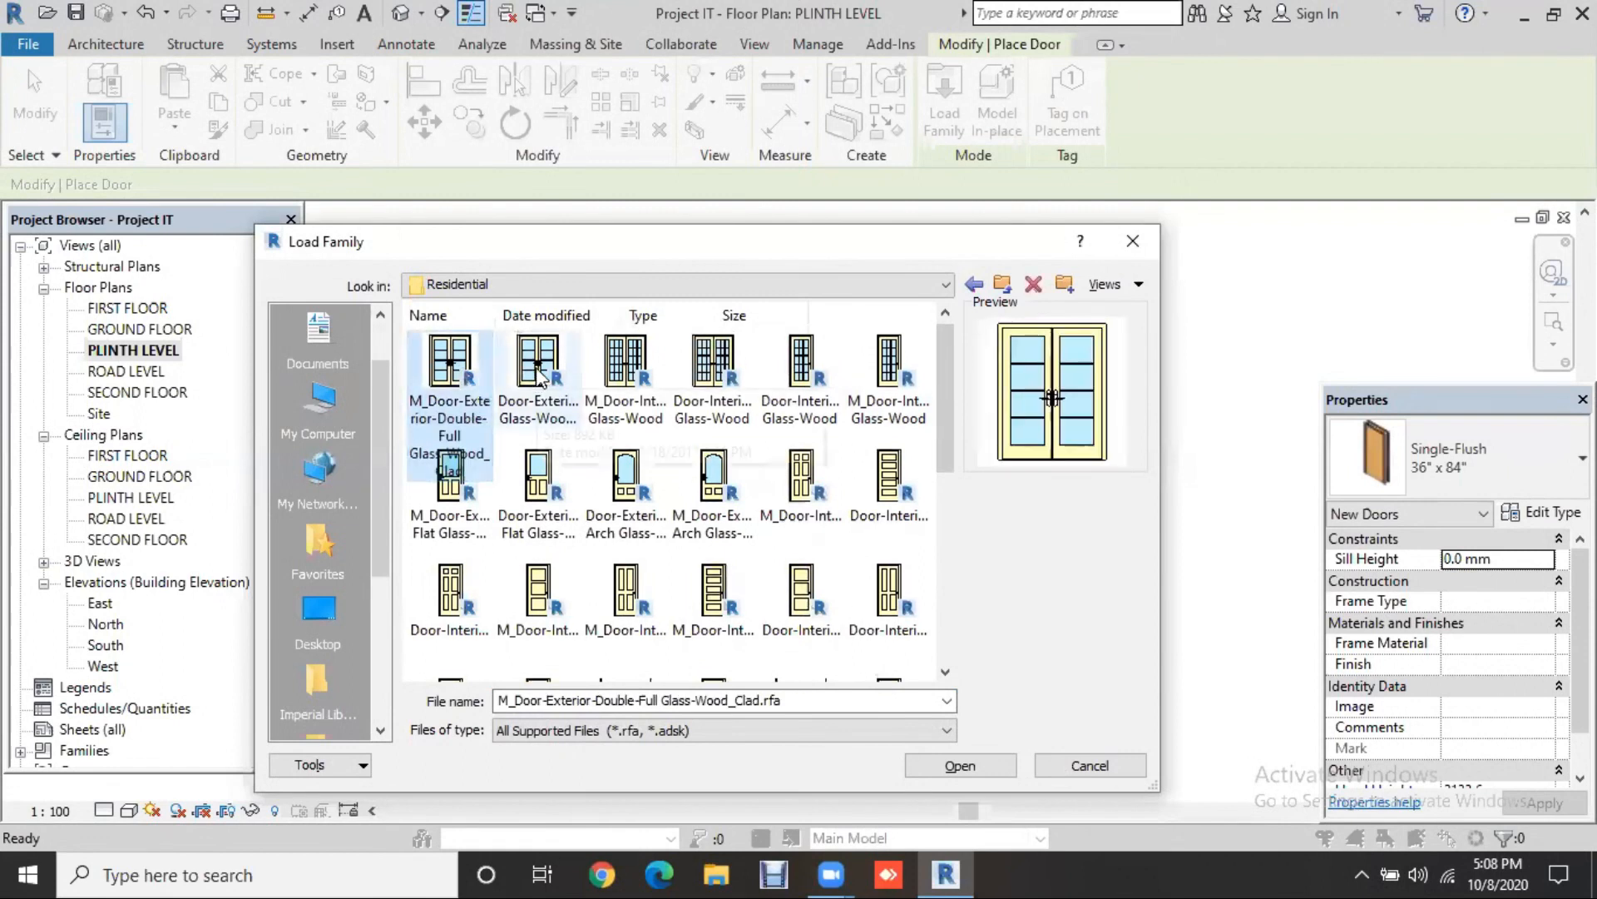
pyautogui.press('Right')
pyautogui.press('Right')
pyautogui.press('Right')
pyautogui.press('Right')
pyautogui.press('Right')
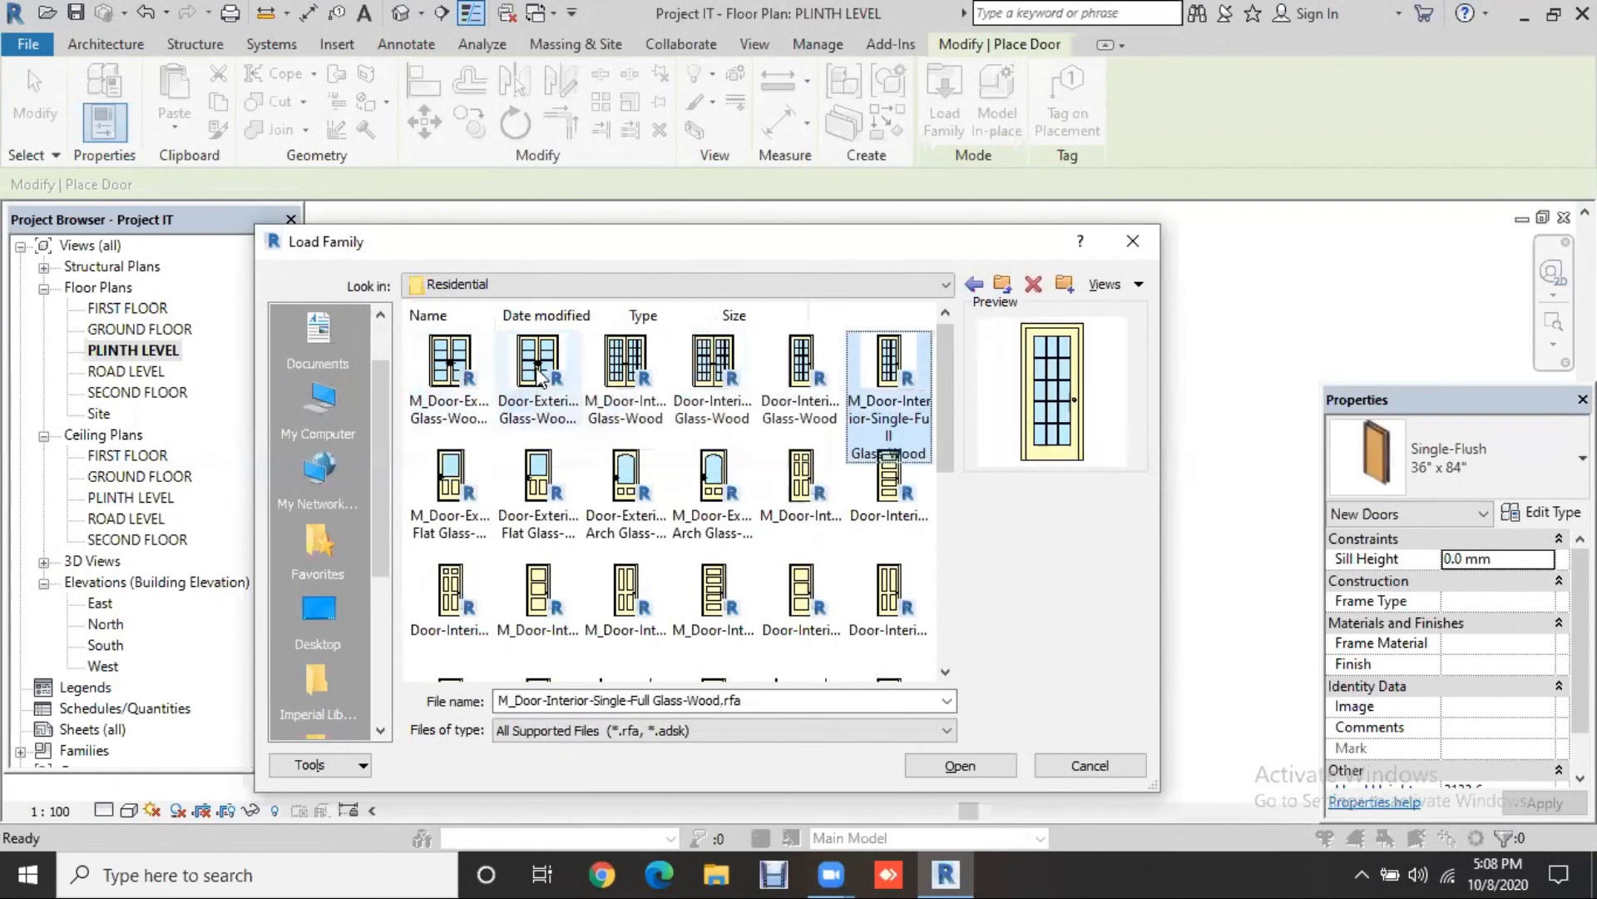
pyautogui.press('Right')
pyautogui.press('Right')
pyautogui.press('Right')
pyautogui.press('Right')
pyautogui.press('Right')
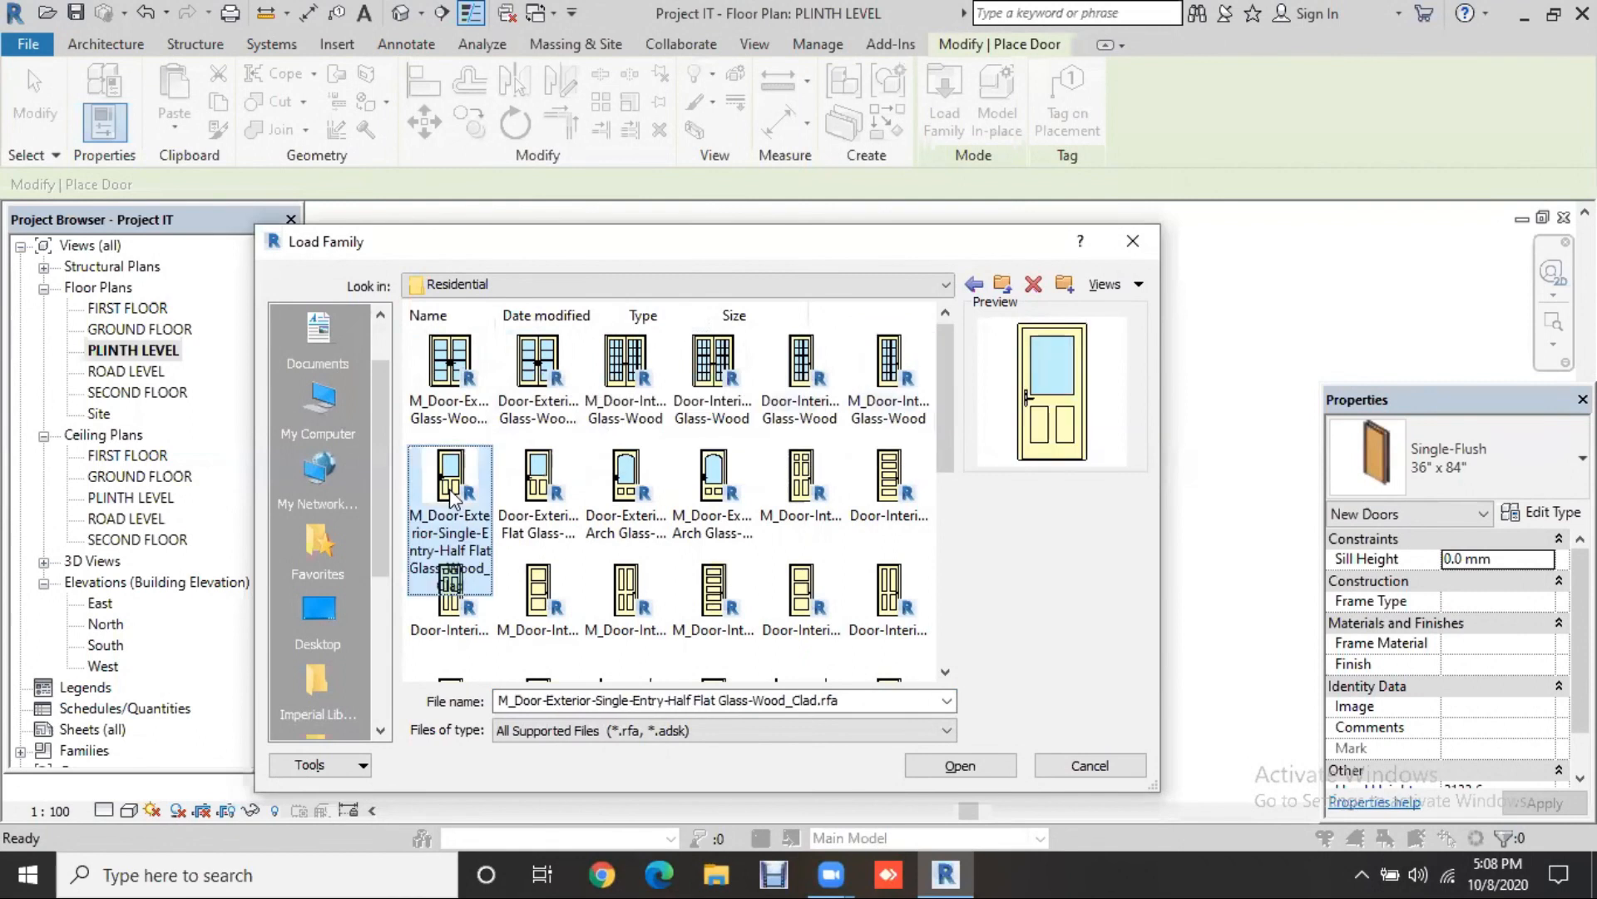
pyautogui.press('Right')
pyautogui.press('Right')
pyautogui.press('Right')
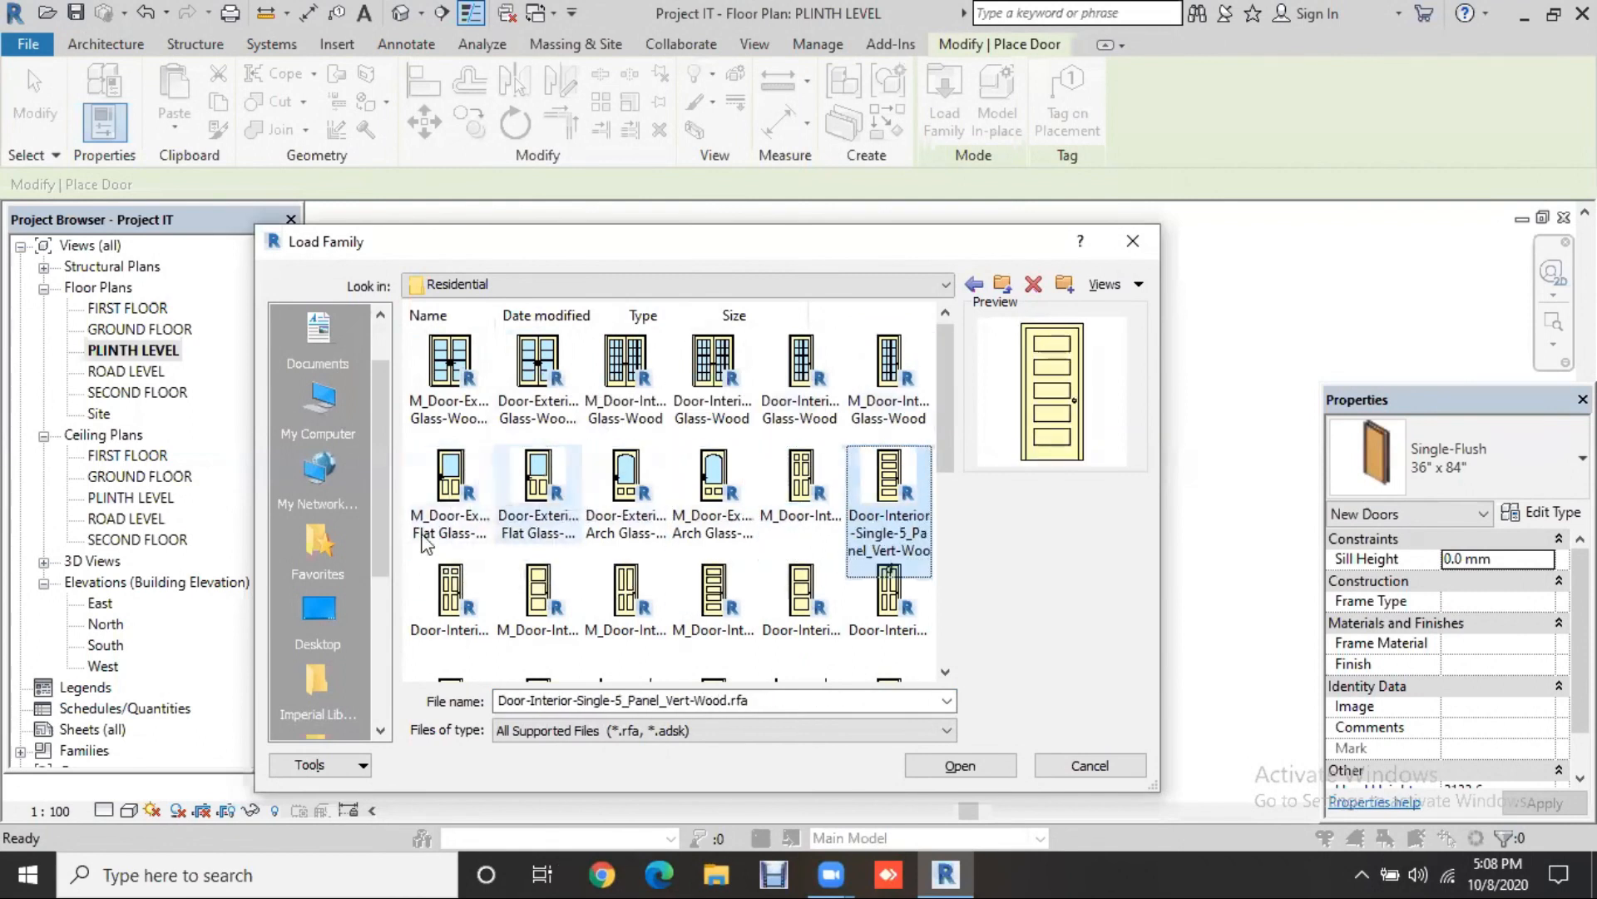
pyautogui.press('Right')
pyautogui.press('Right')
pyautogui.press('Right')
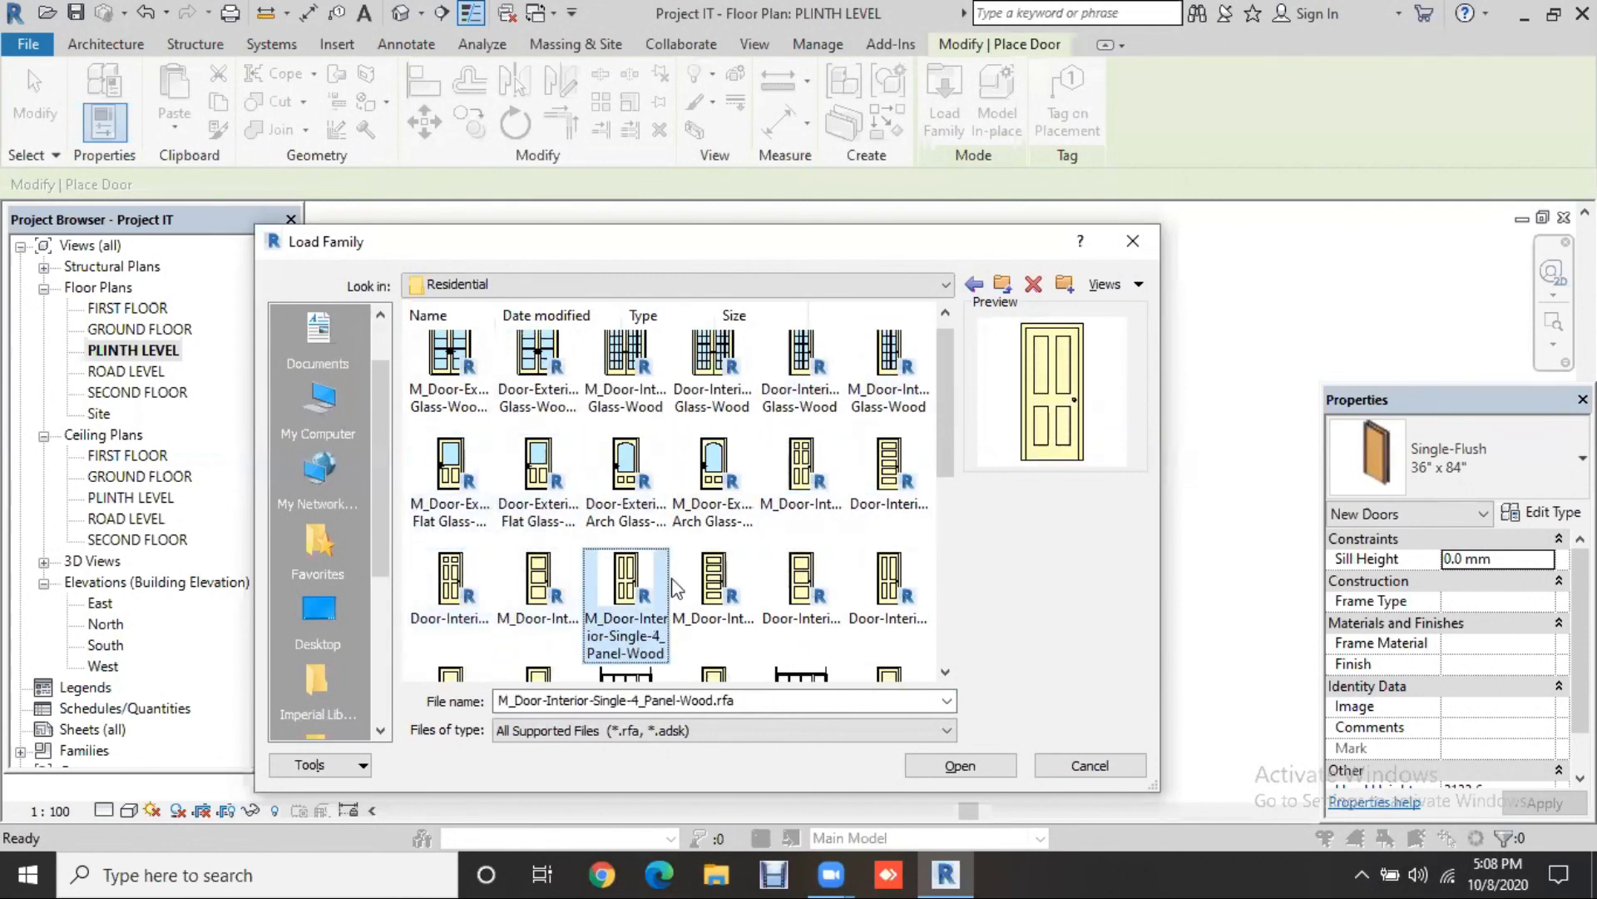
pyautogui.click(884, 582)
pyautogui.scroll(-2, 884, 583)
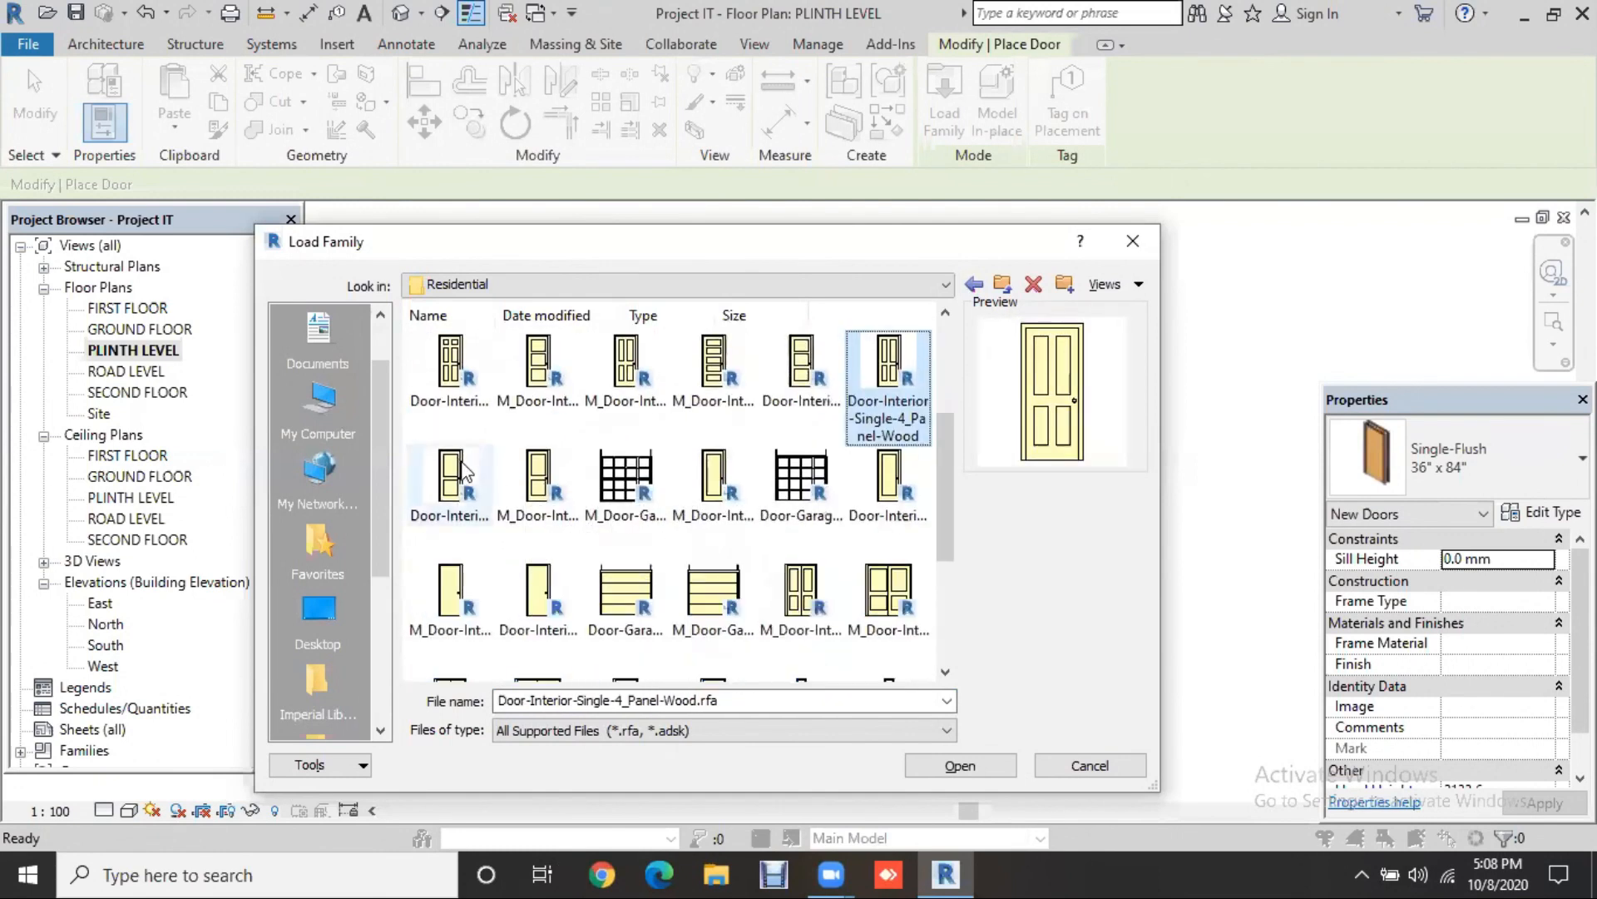
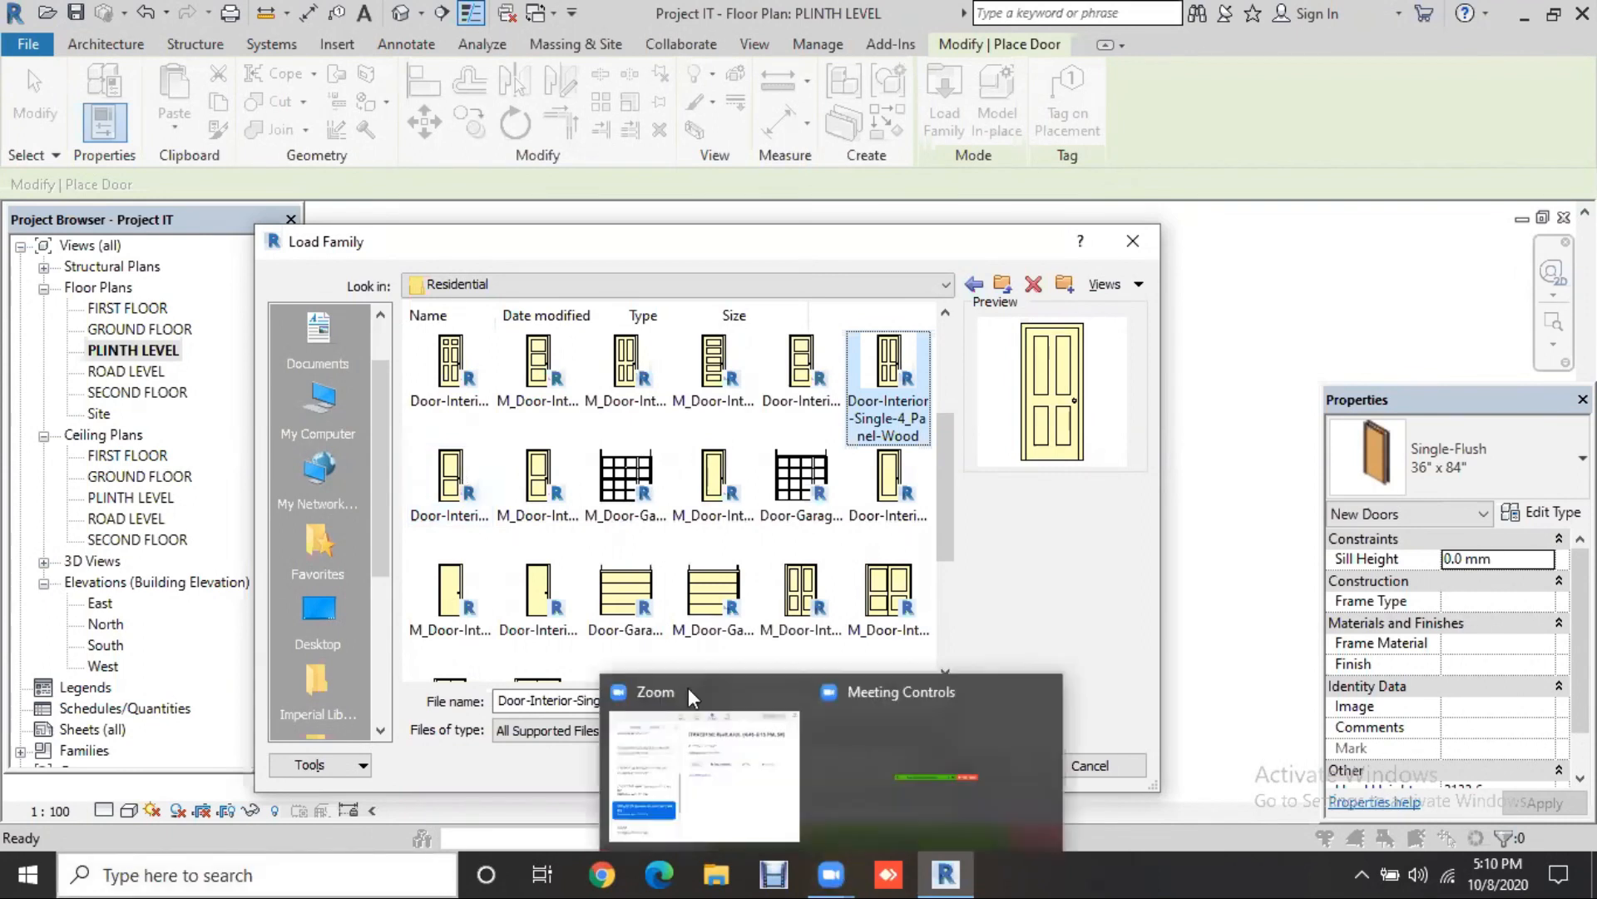
# Step: Cancel the family browser, restart the Door tool and bring up Load Family
pyautogui.click(1134, 242)
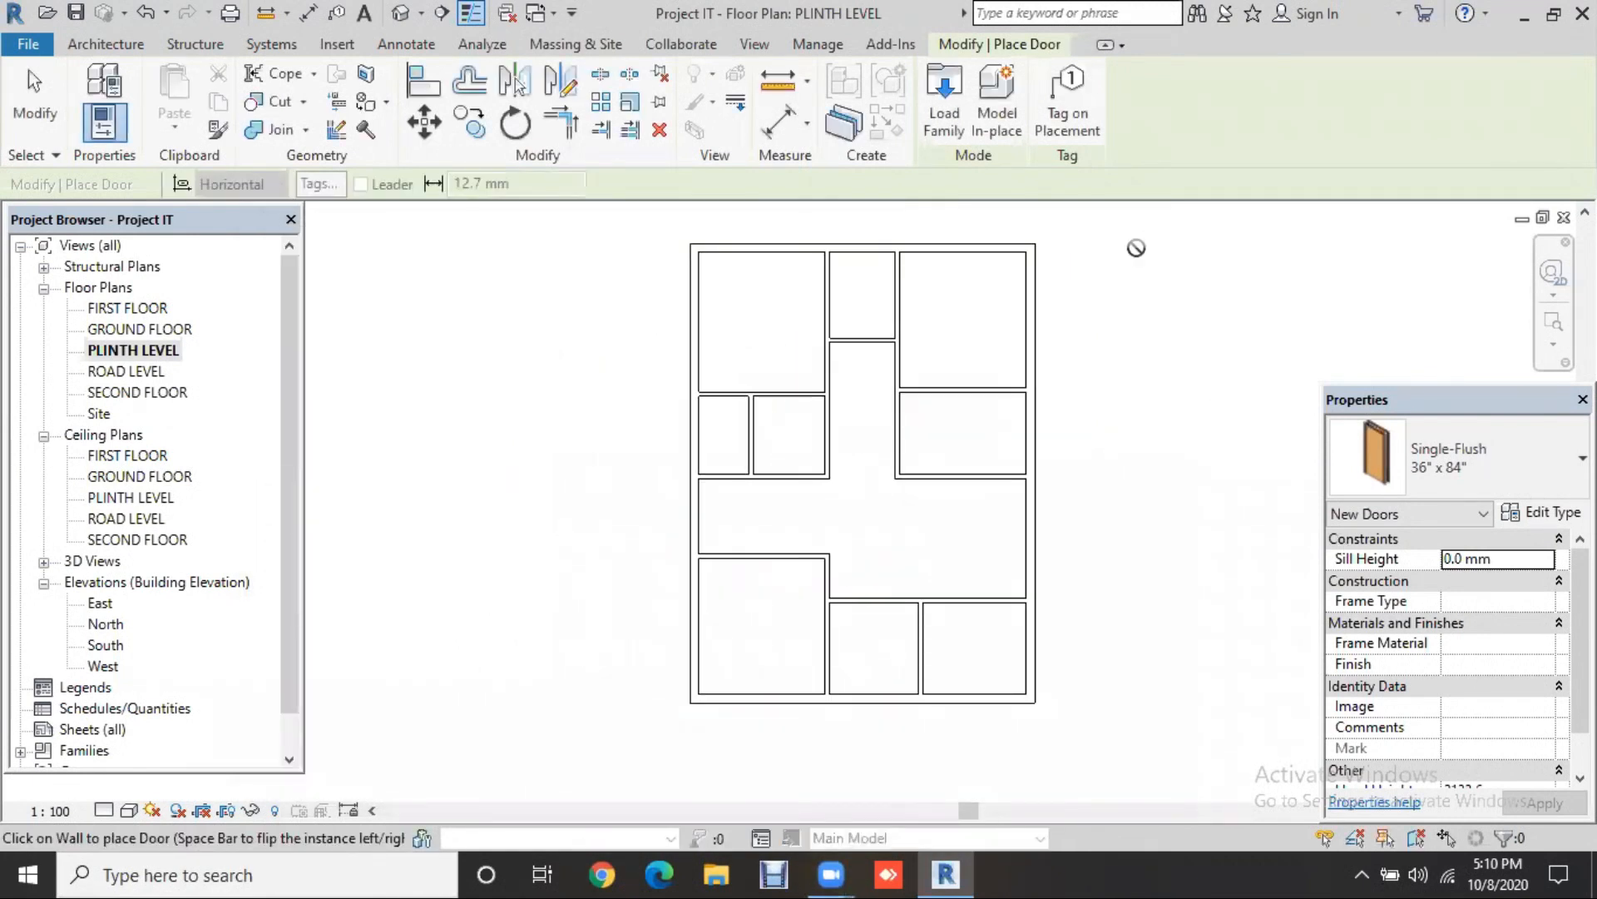
pyautogui.press('Escape')
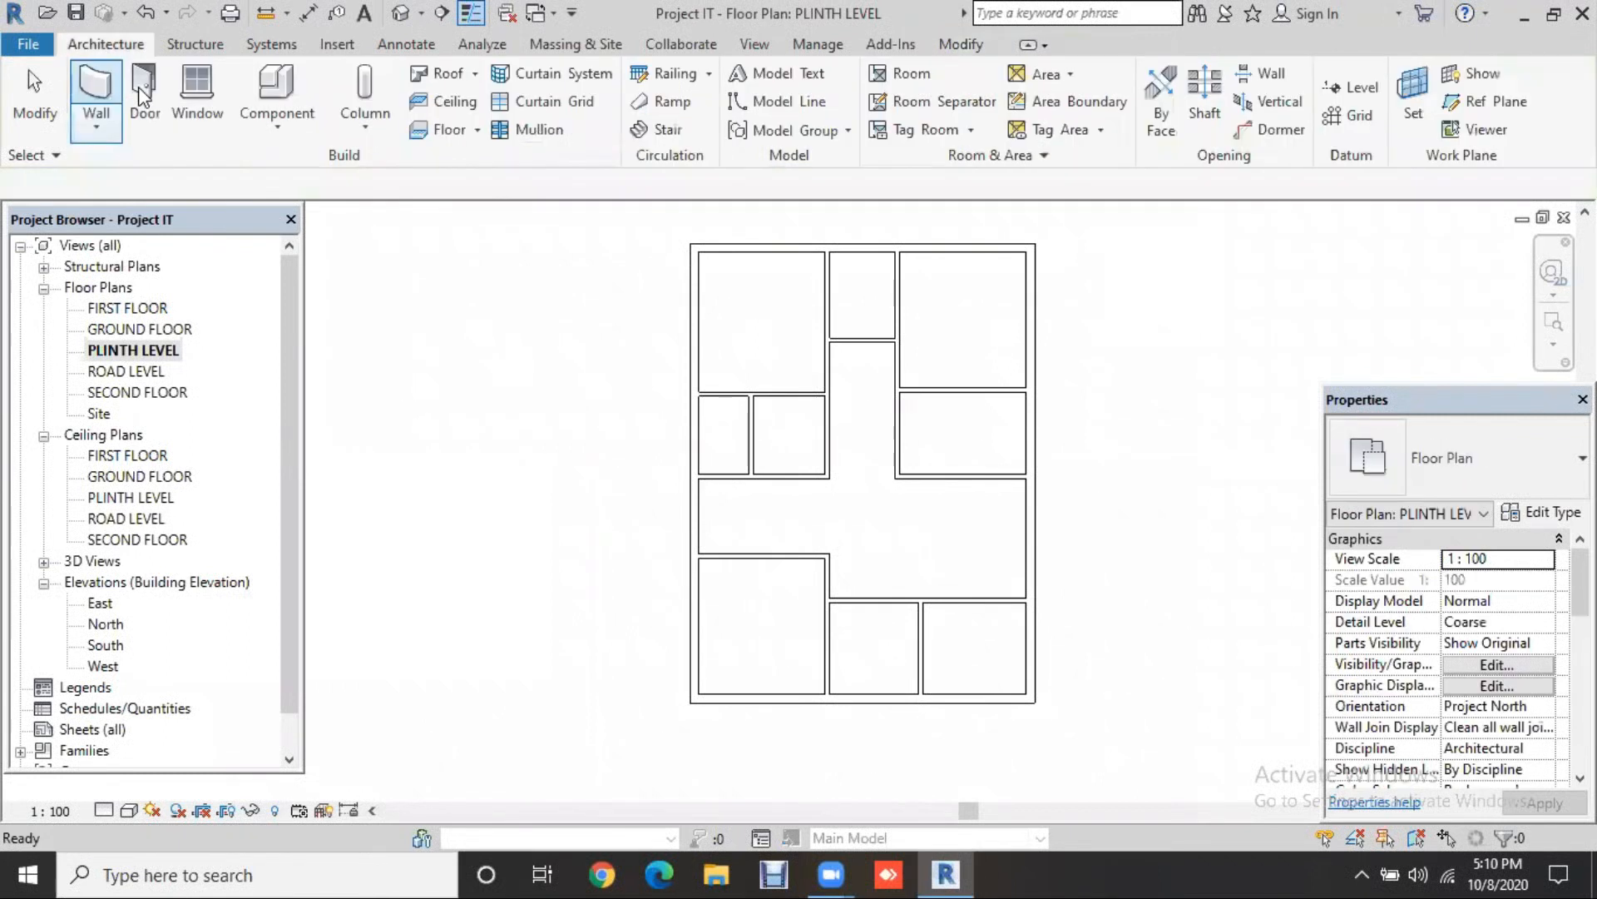
pyautogui.click(139, 87)
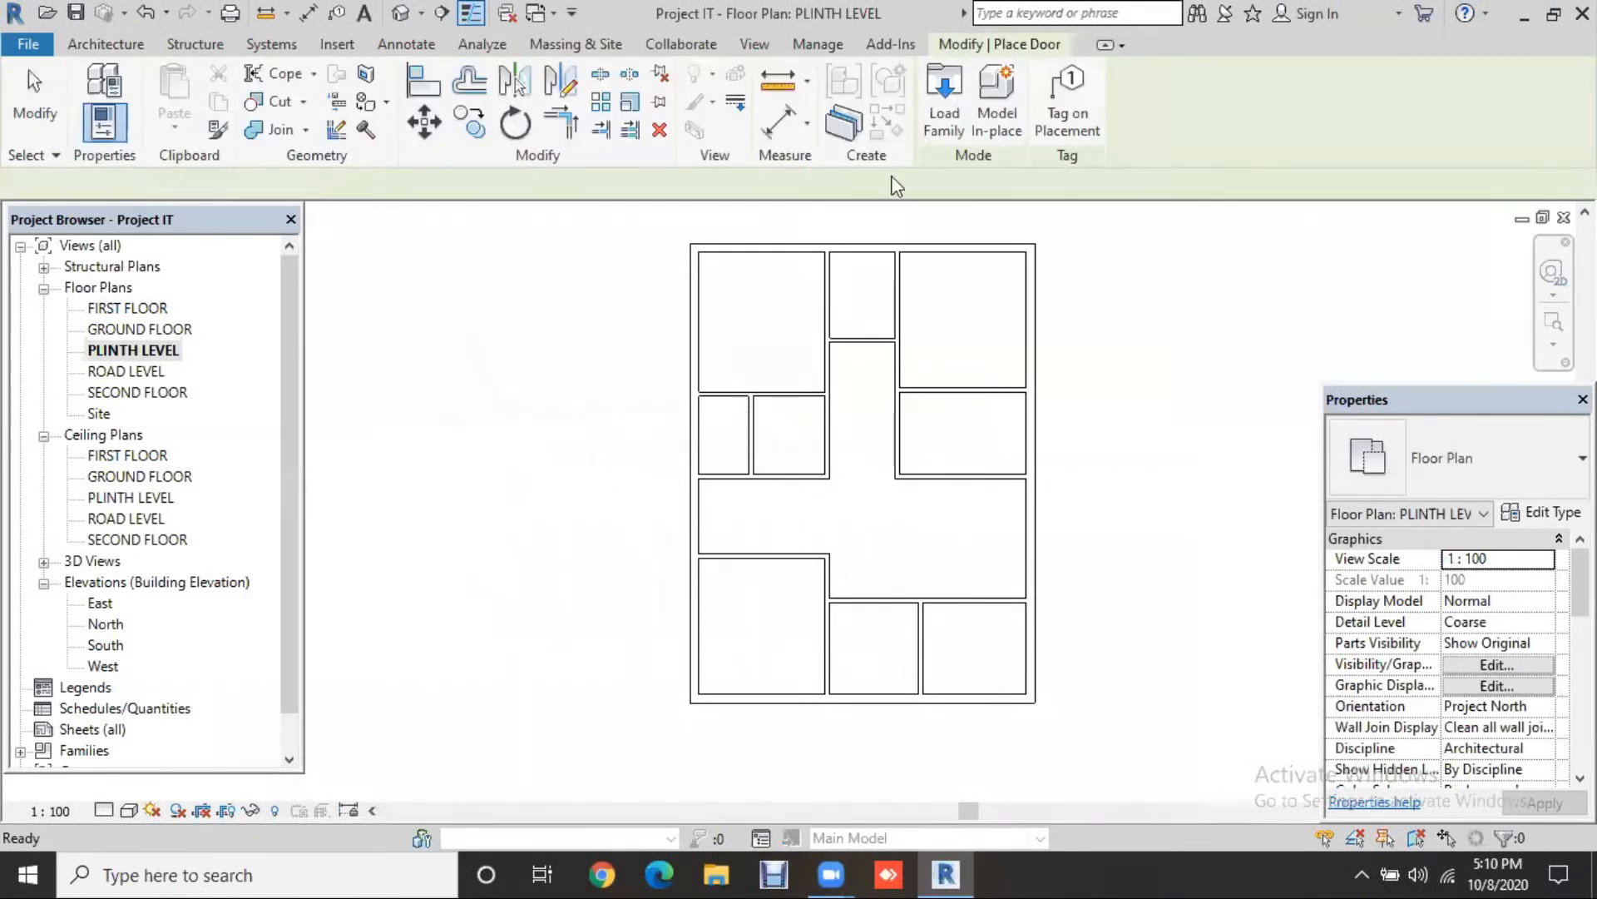
pyautogui.click(944, 121)
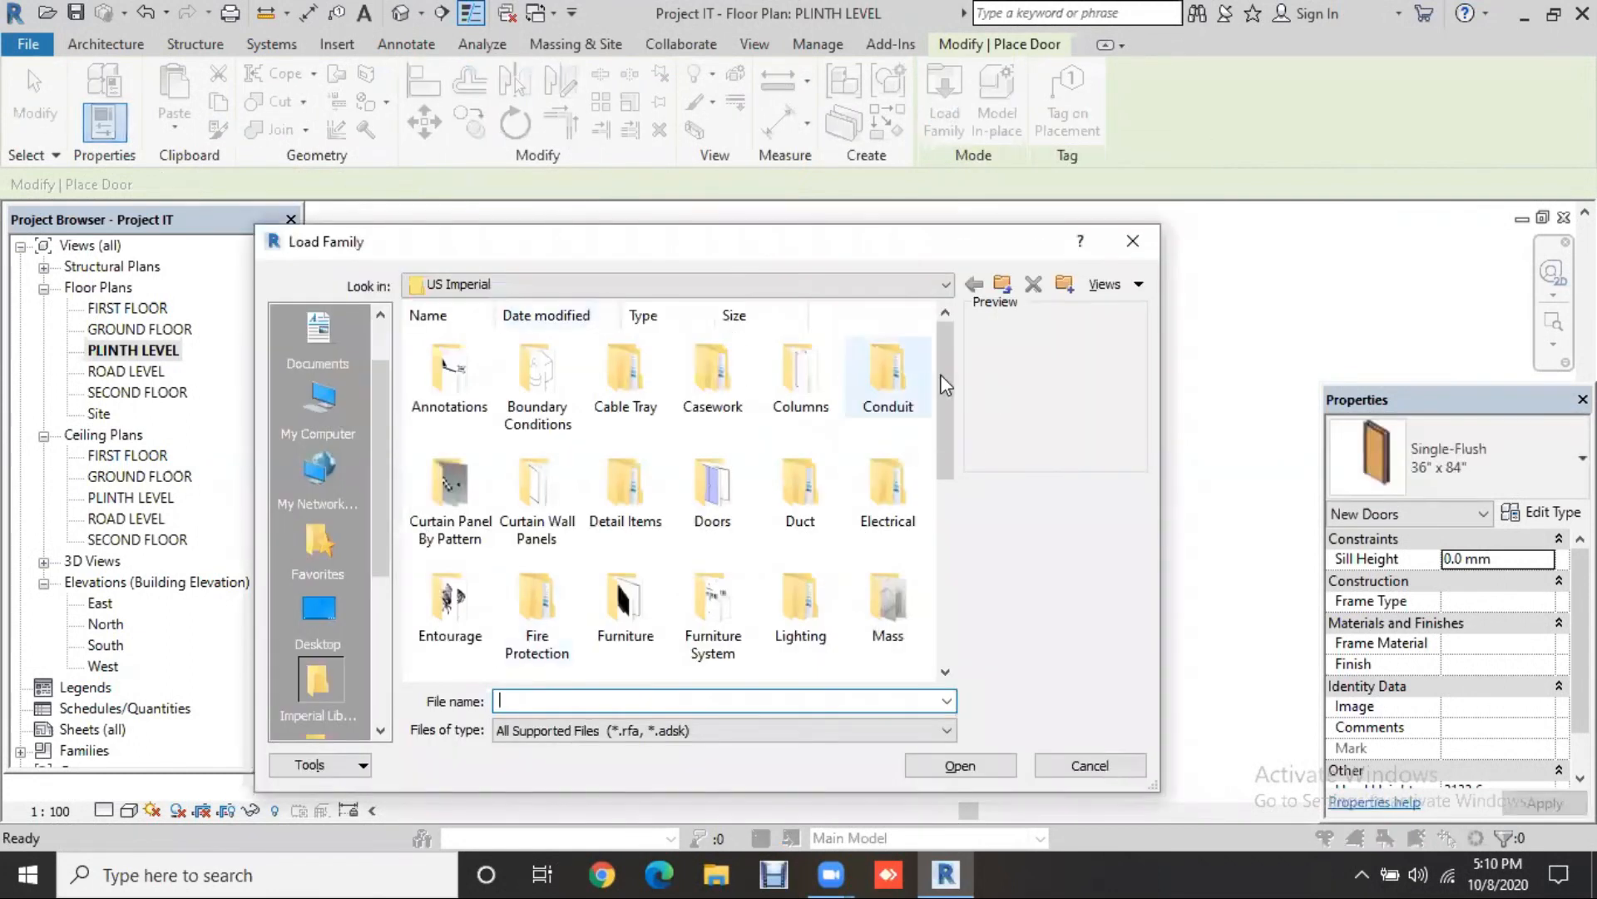
pyautogui.moveTo(946, 377)
pyautogui.mouseDown()
pyautogui.moveTo(931, 595)
pyautogui.moveTo(957, 365)
pyautogui.mouseUp()
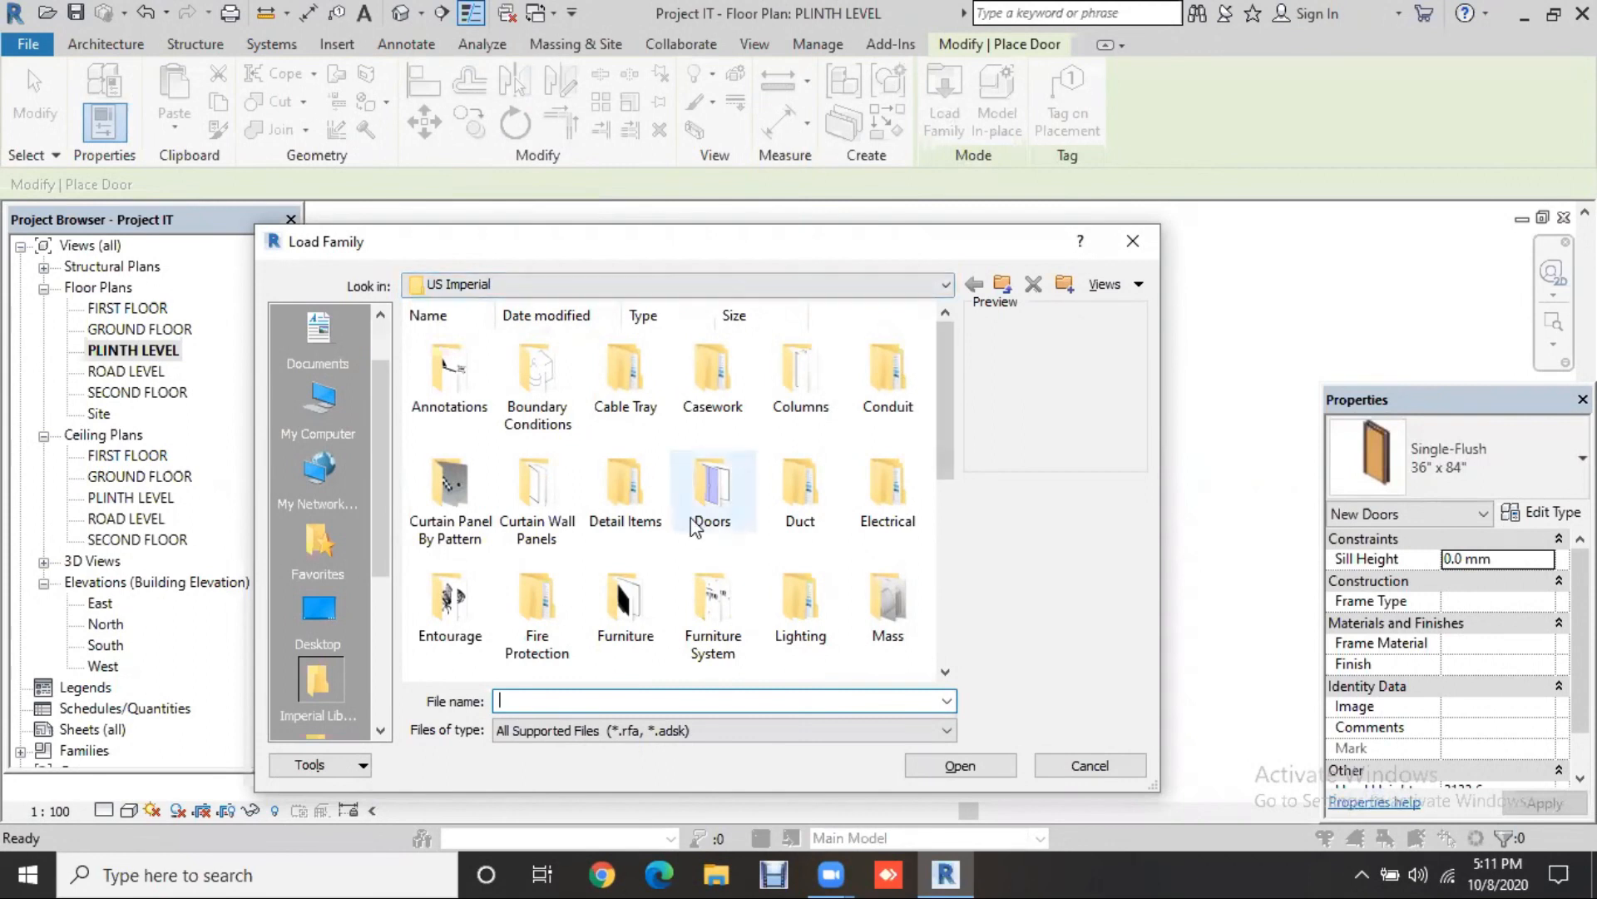
# Step: Load the double full-glass, half-arch glass entry and 6-panel wood families from Doors > Residential
pyautogui.doubleClick(735, 500)
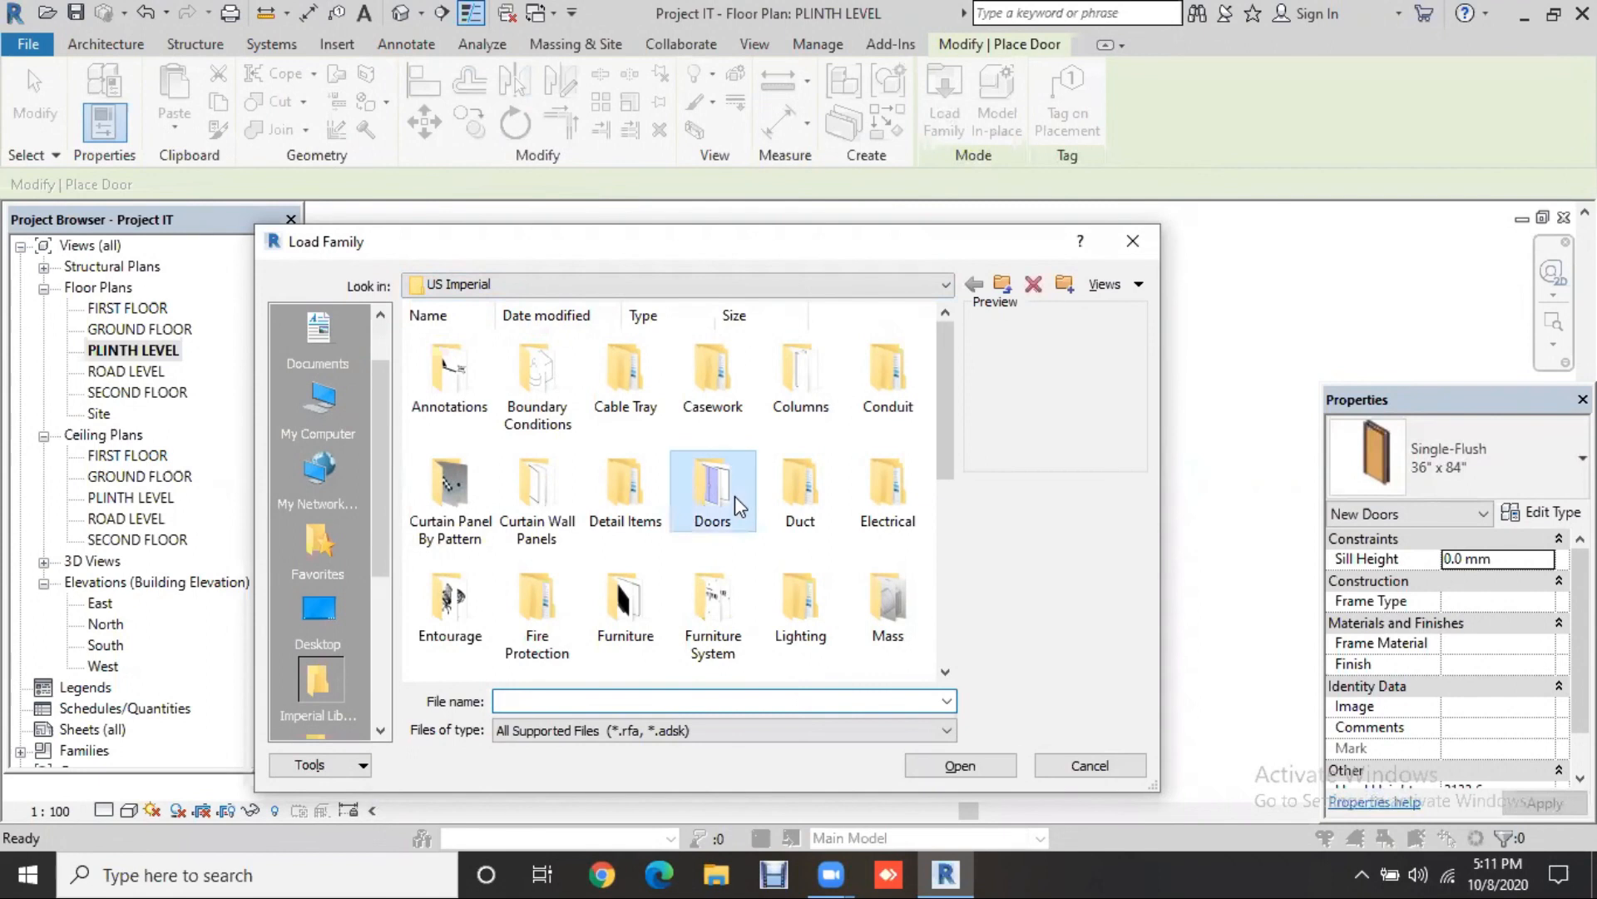
pyautogui.scroll(-1, 894, 550)
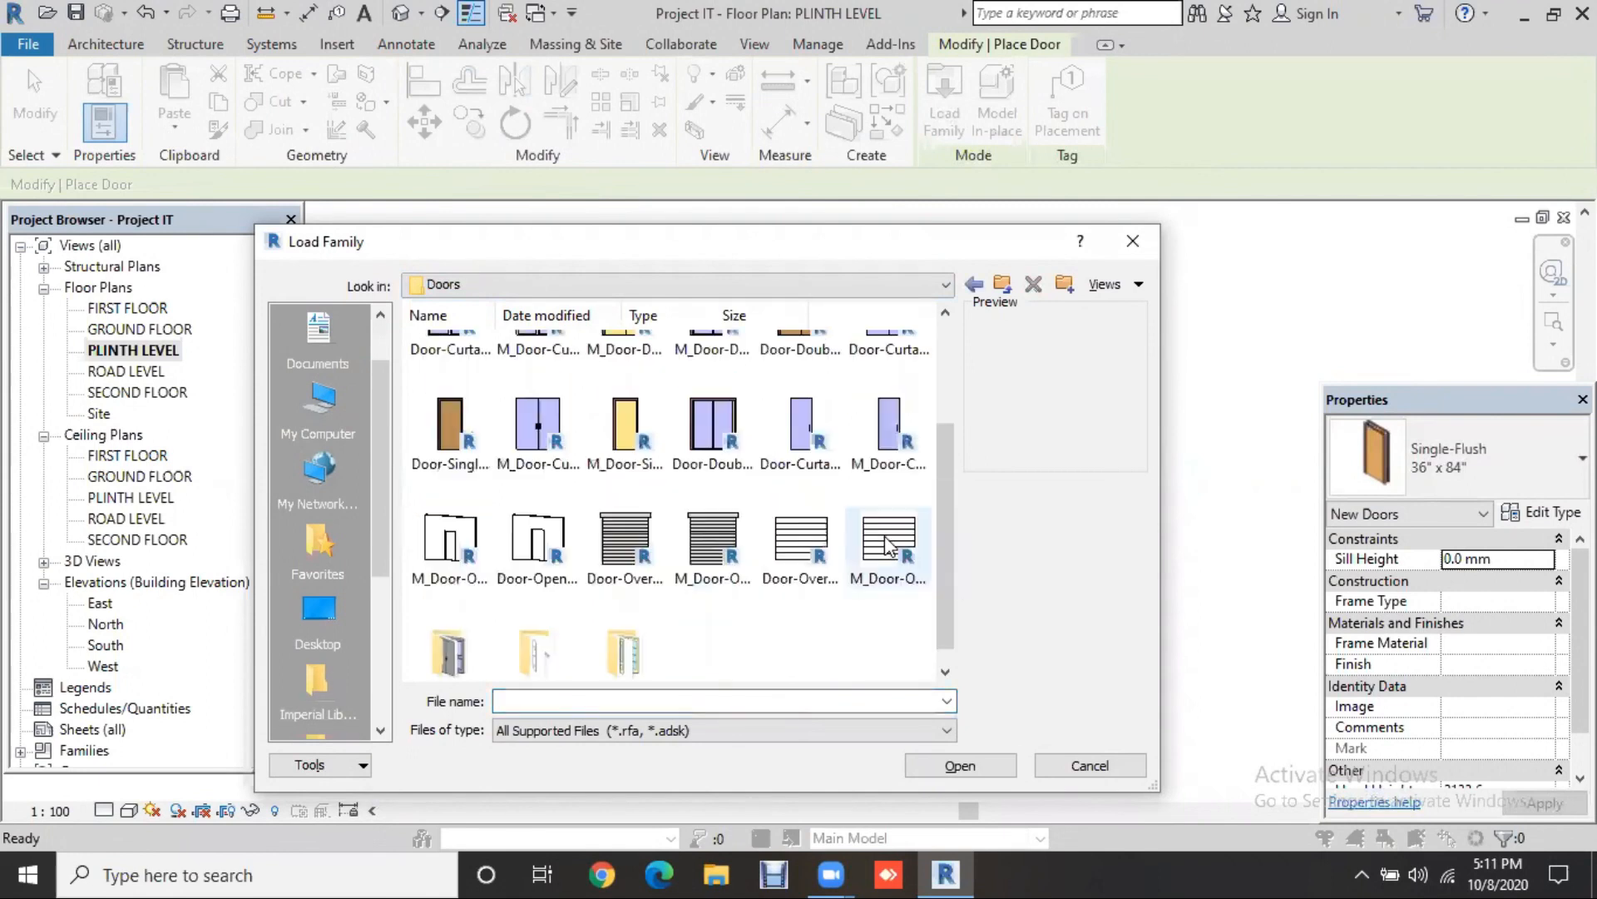
pyautogui.scroll(-1, 530, 619)
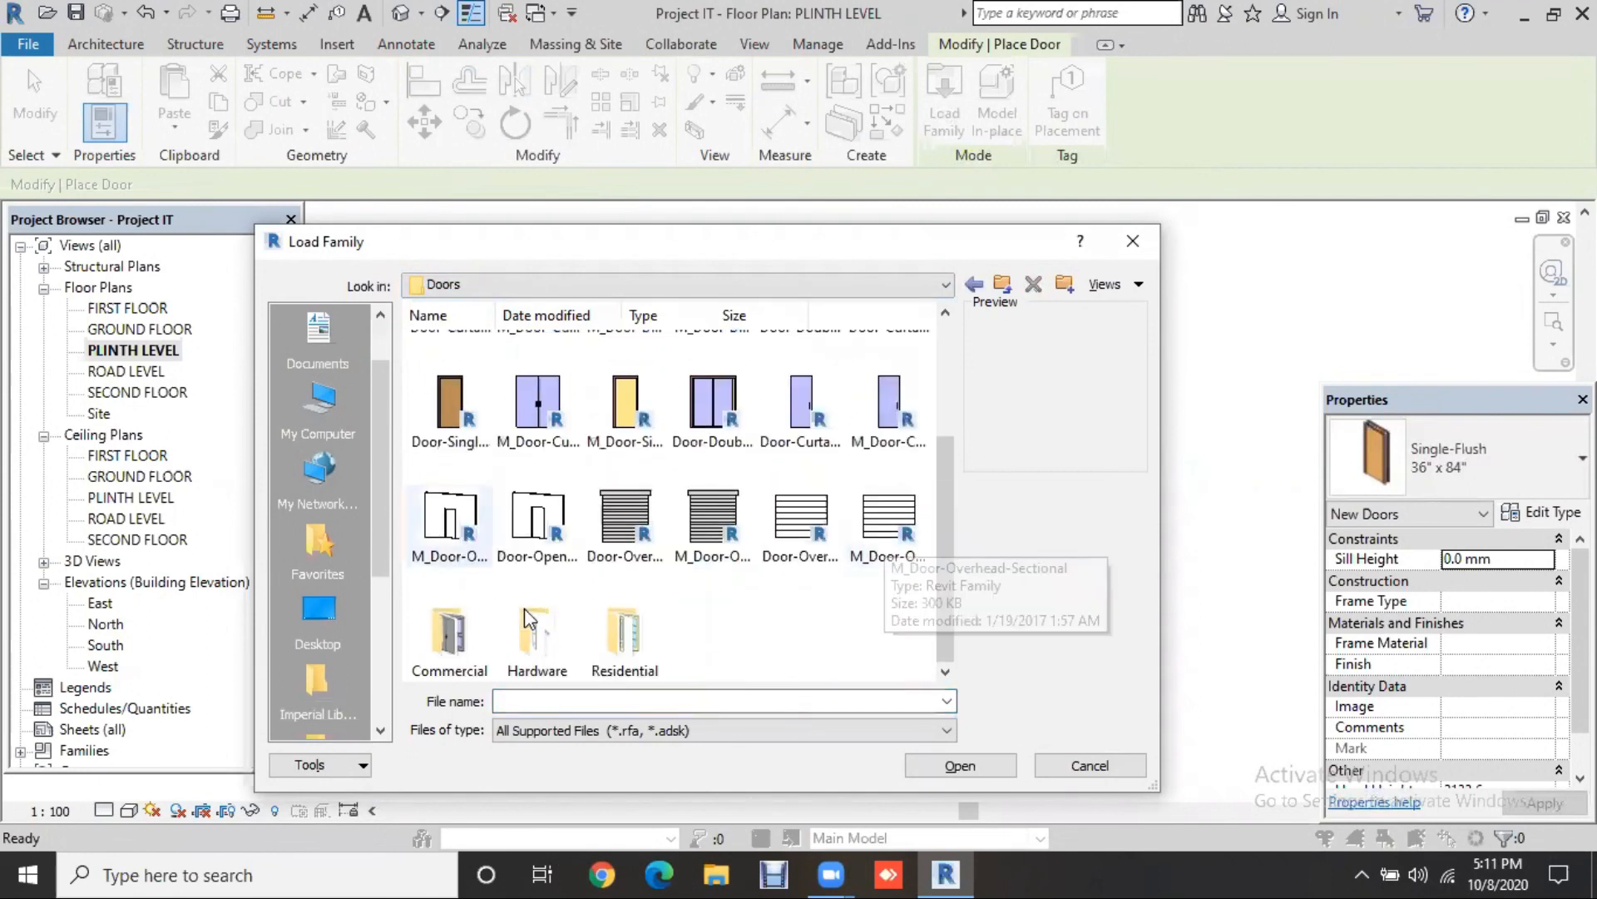
pyautogui.doubleClick(626, 637)
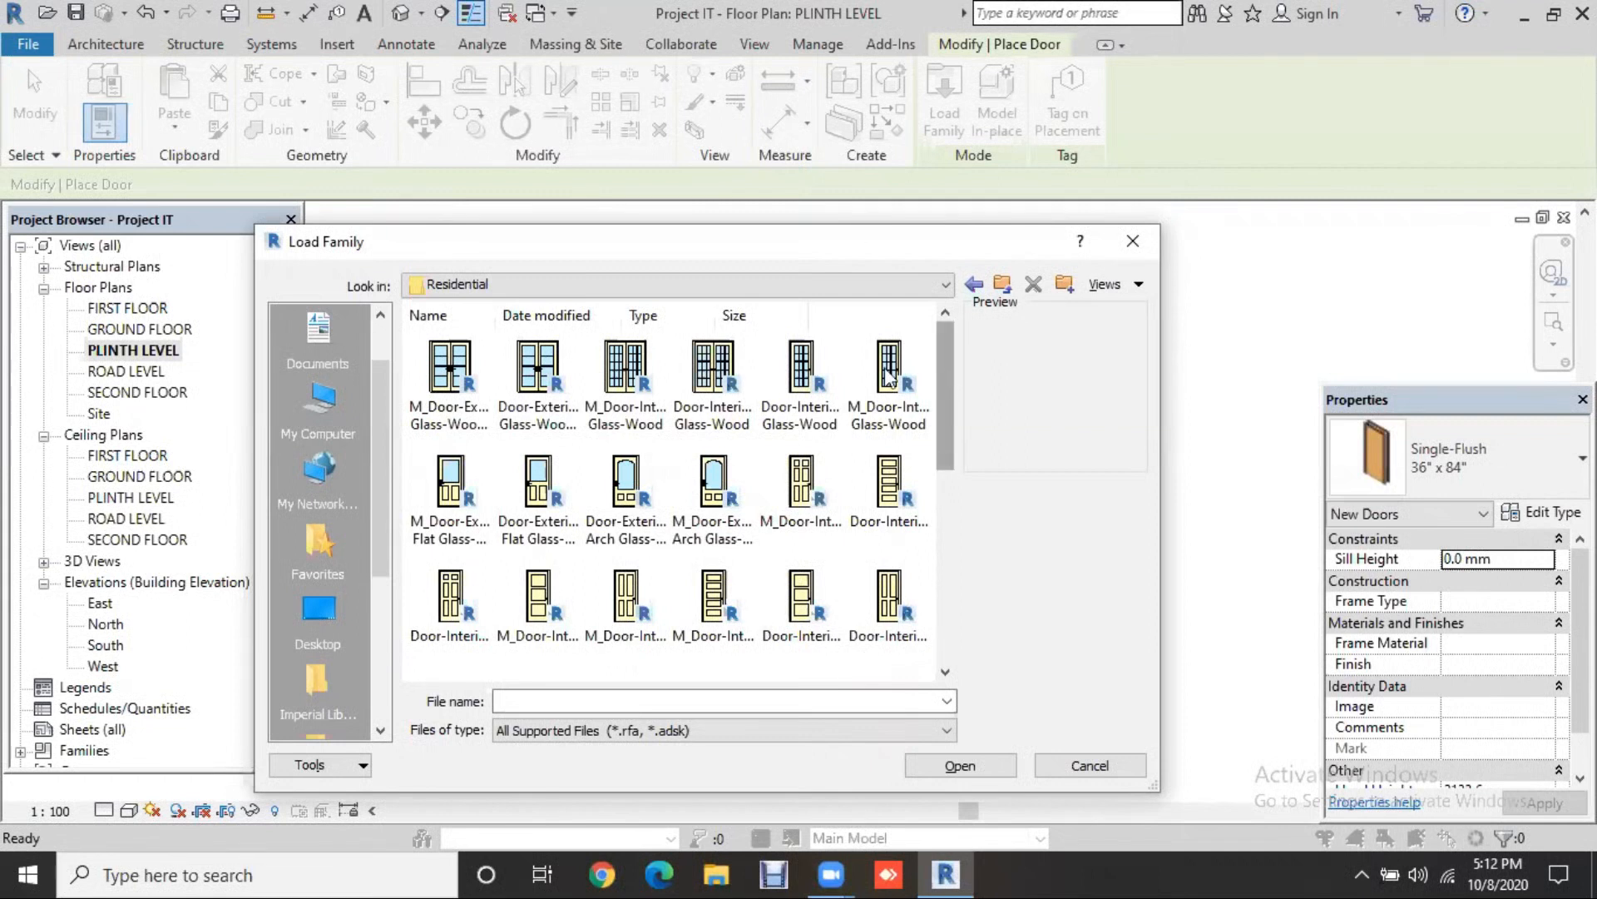
pyautogui.click(647, 384)
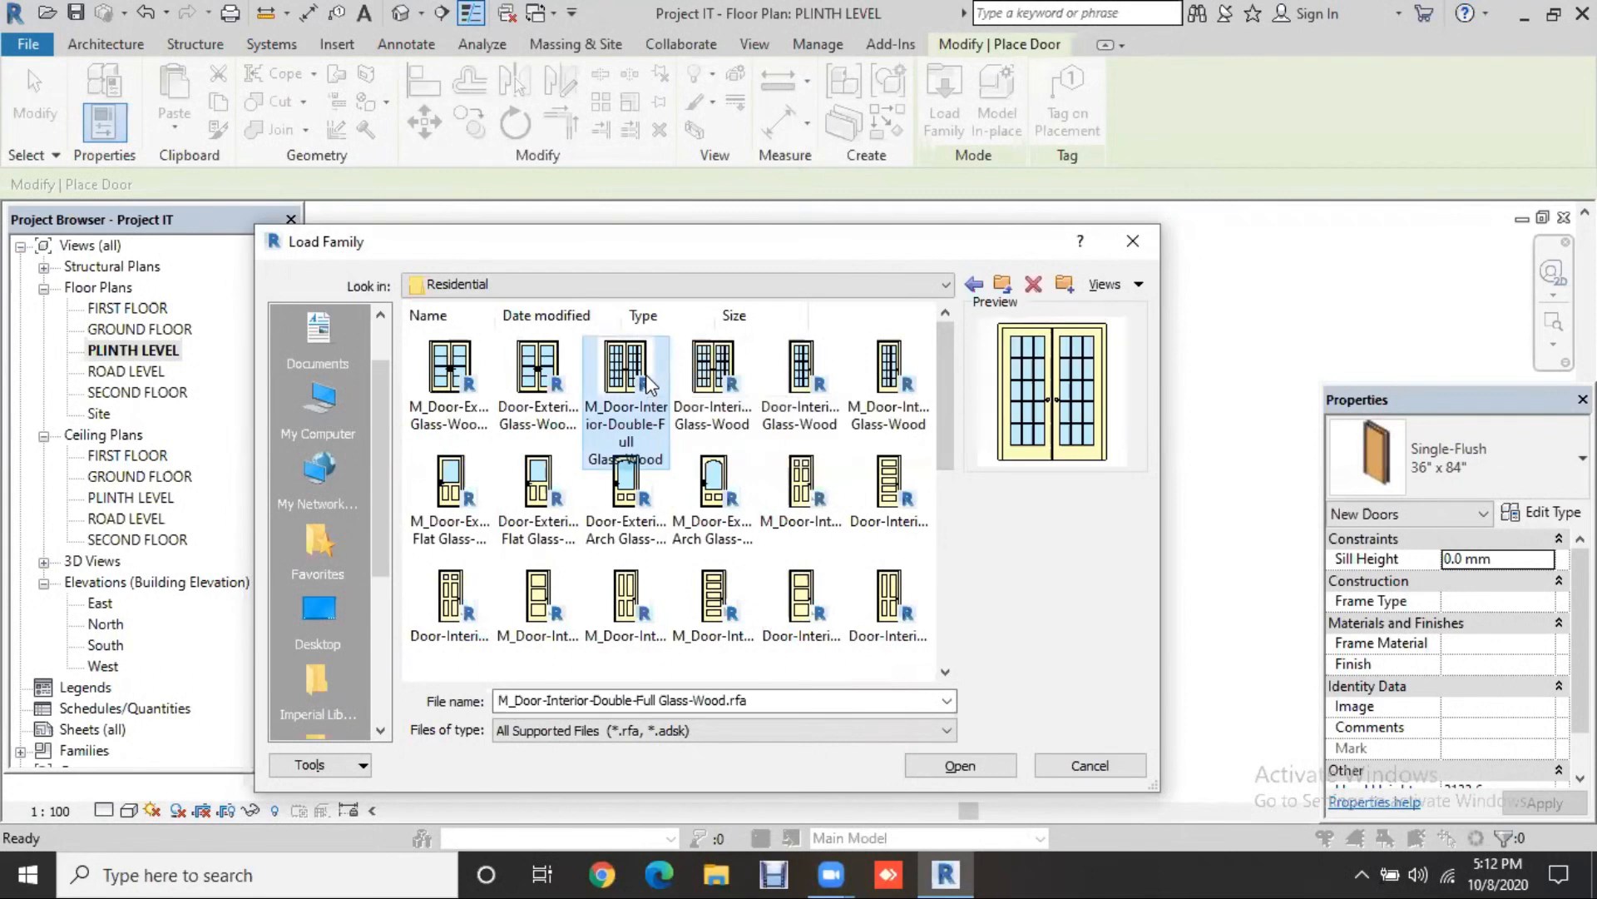
pyautogui.click(731, 503)
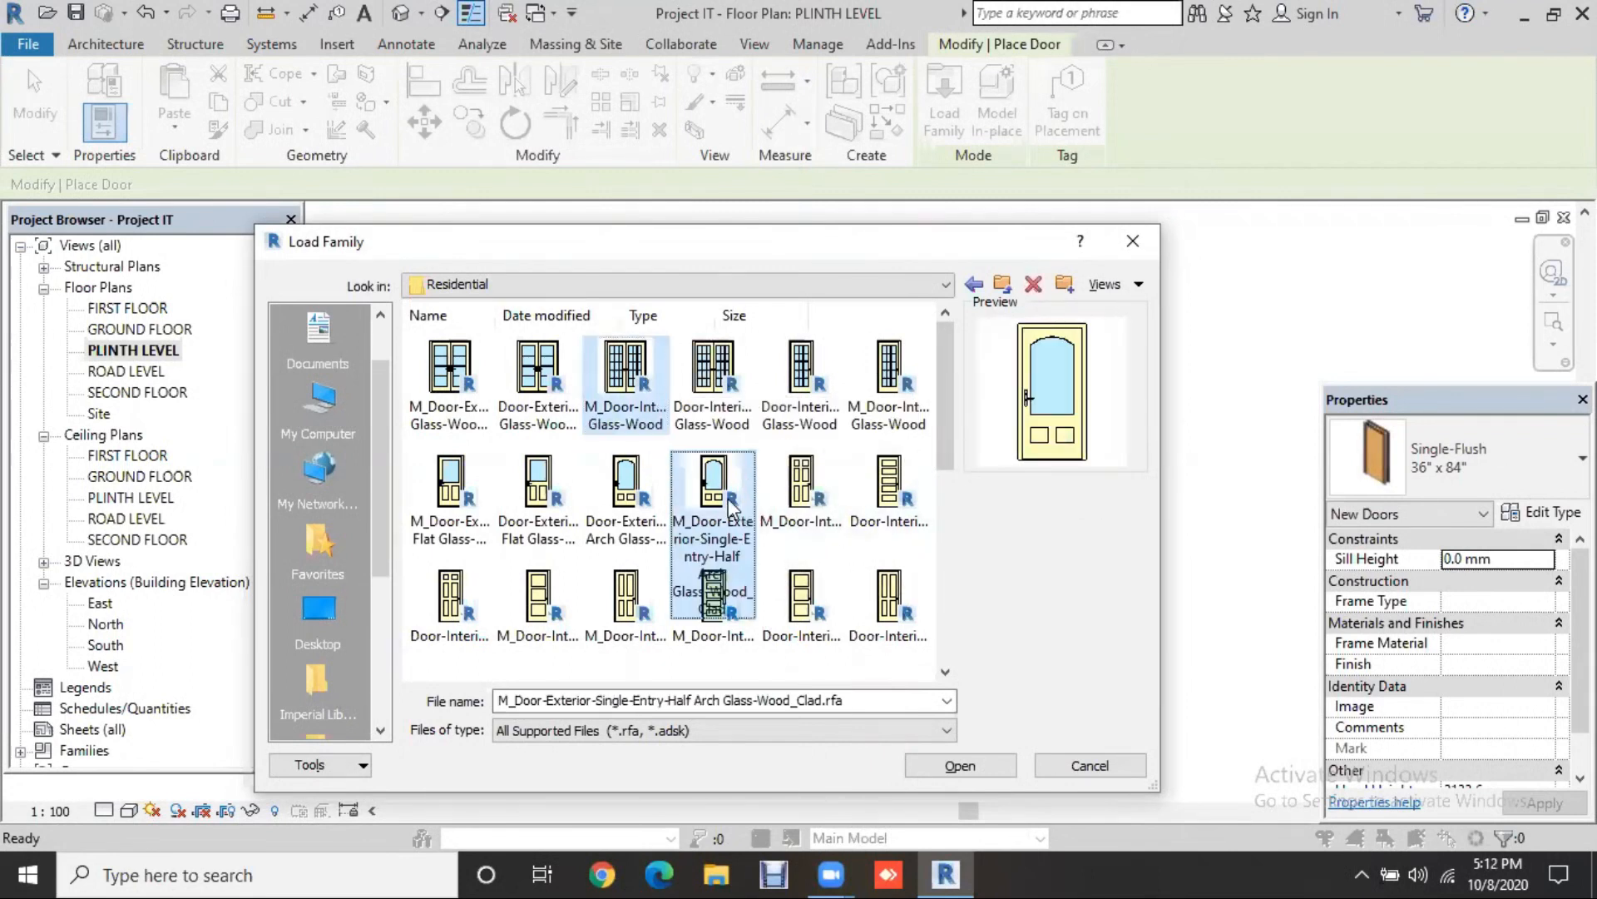
pyautogui.click(796, 518)
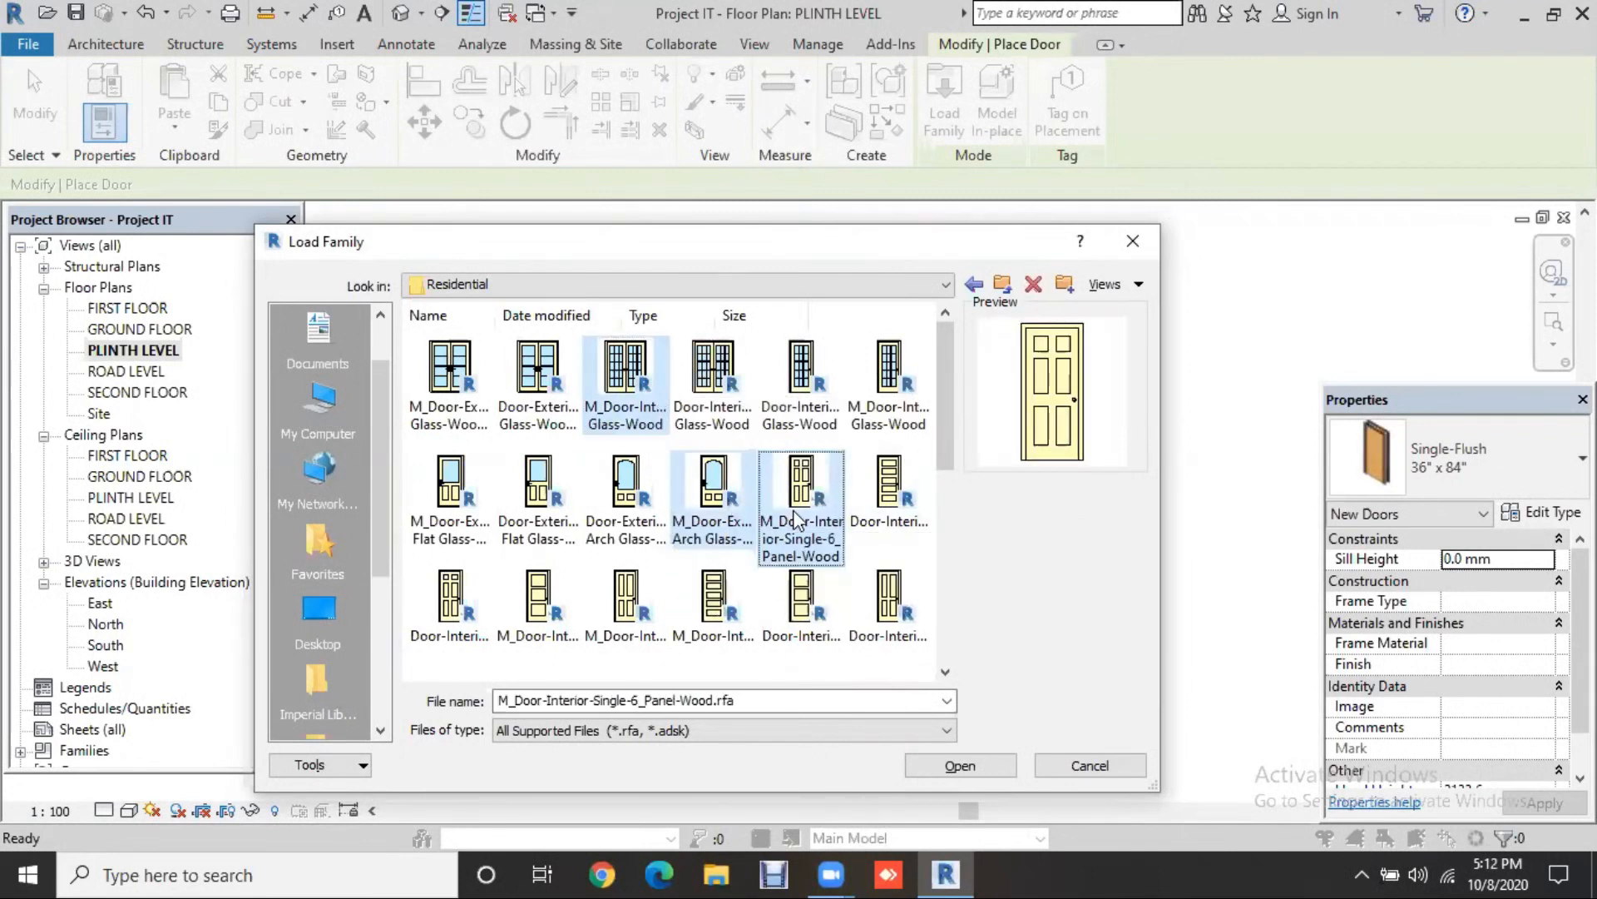
pyautogui.click(963, 765)
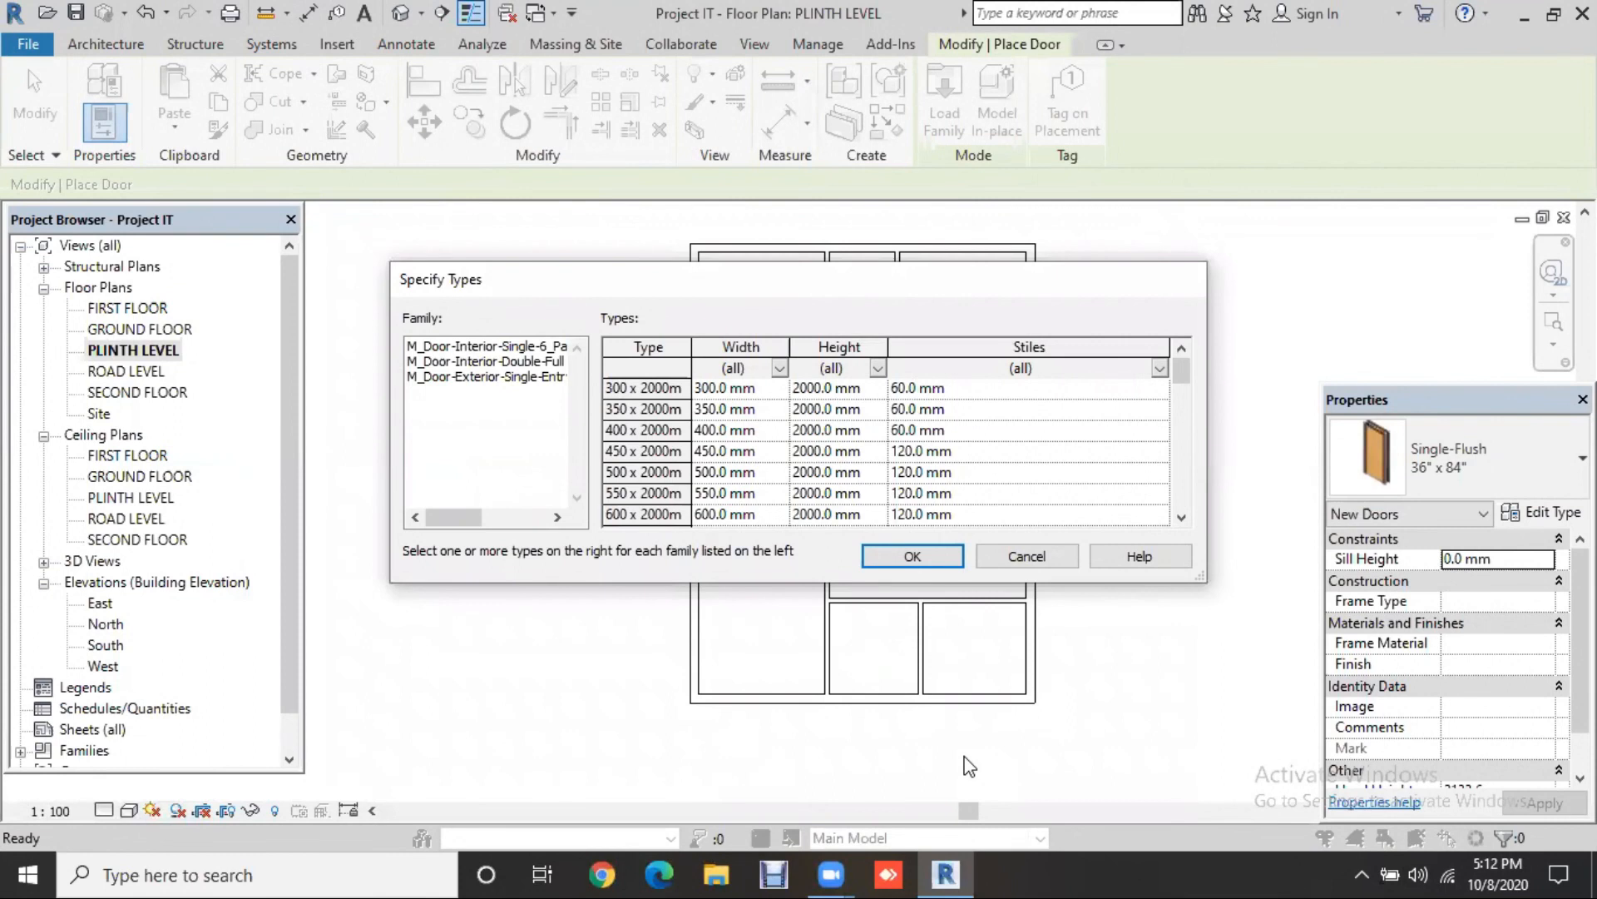
# Step: Choose the 300 x 2000mm type in Specify Types and confirm loading the families
pyautogui.moveTo(1182, 380)
pyautogui.mouseDown()
pyautogui.moveTo(1164, 495)
pyautogui.moveTo(1172, 361)
pyautogui.mouseUp()
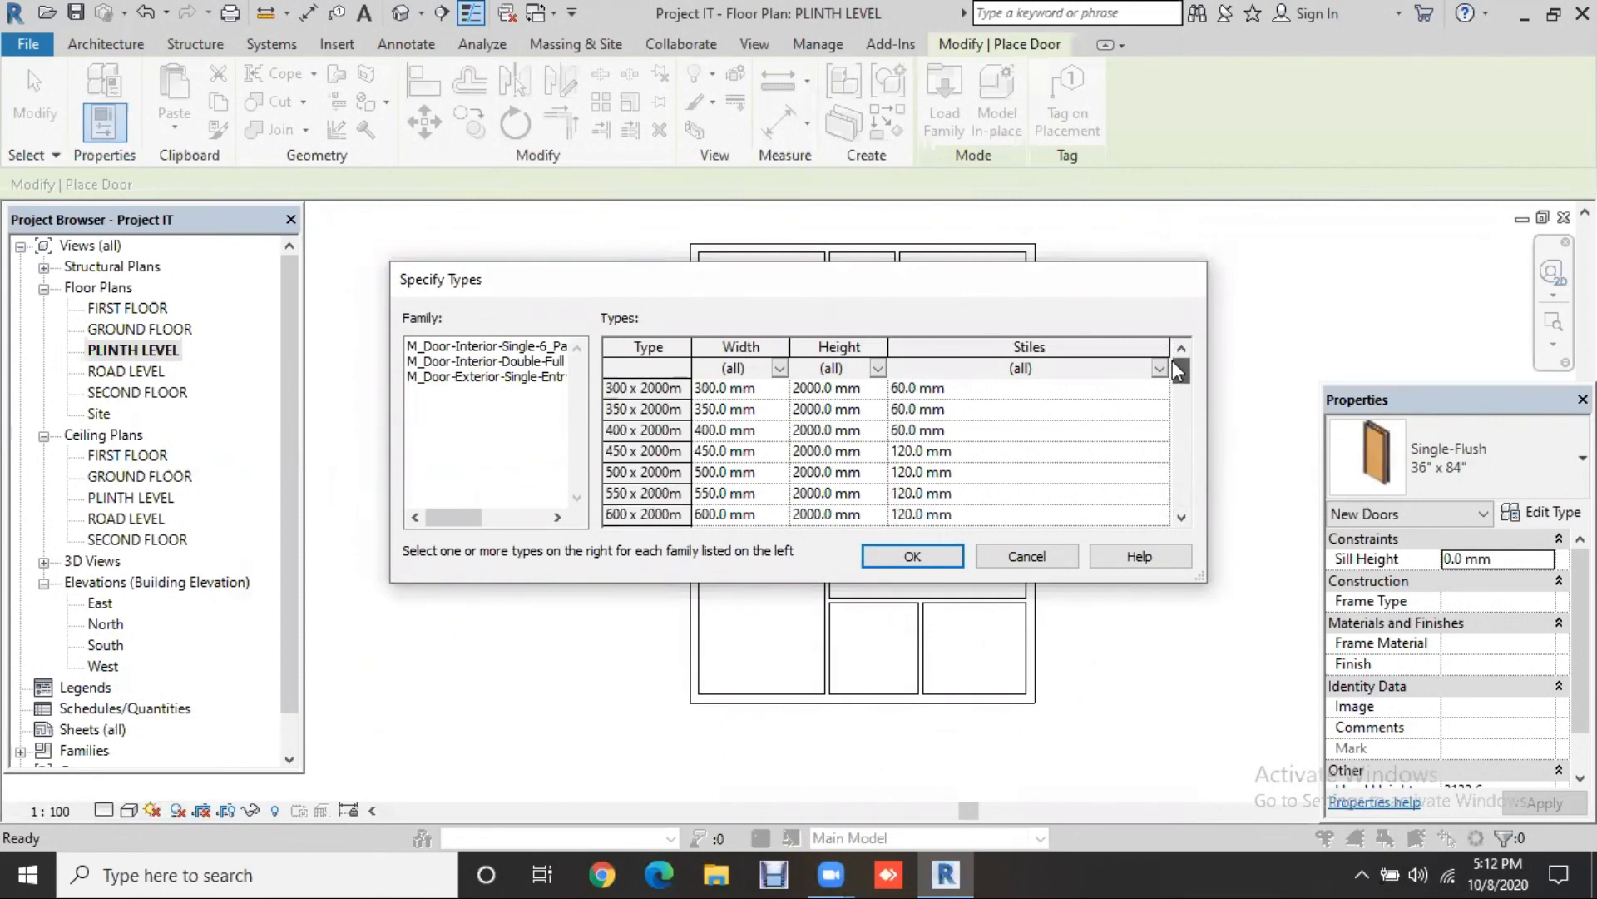
pyautogui.click(646, 386)
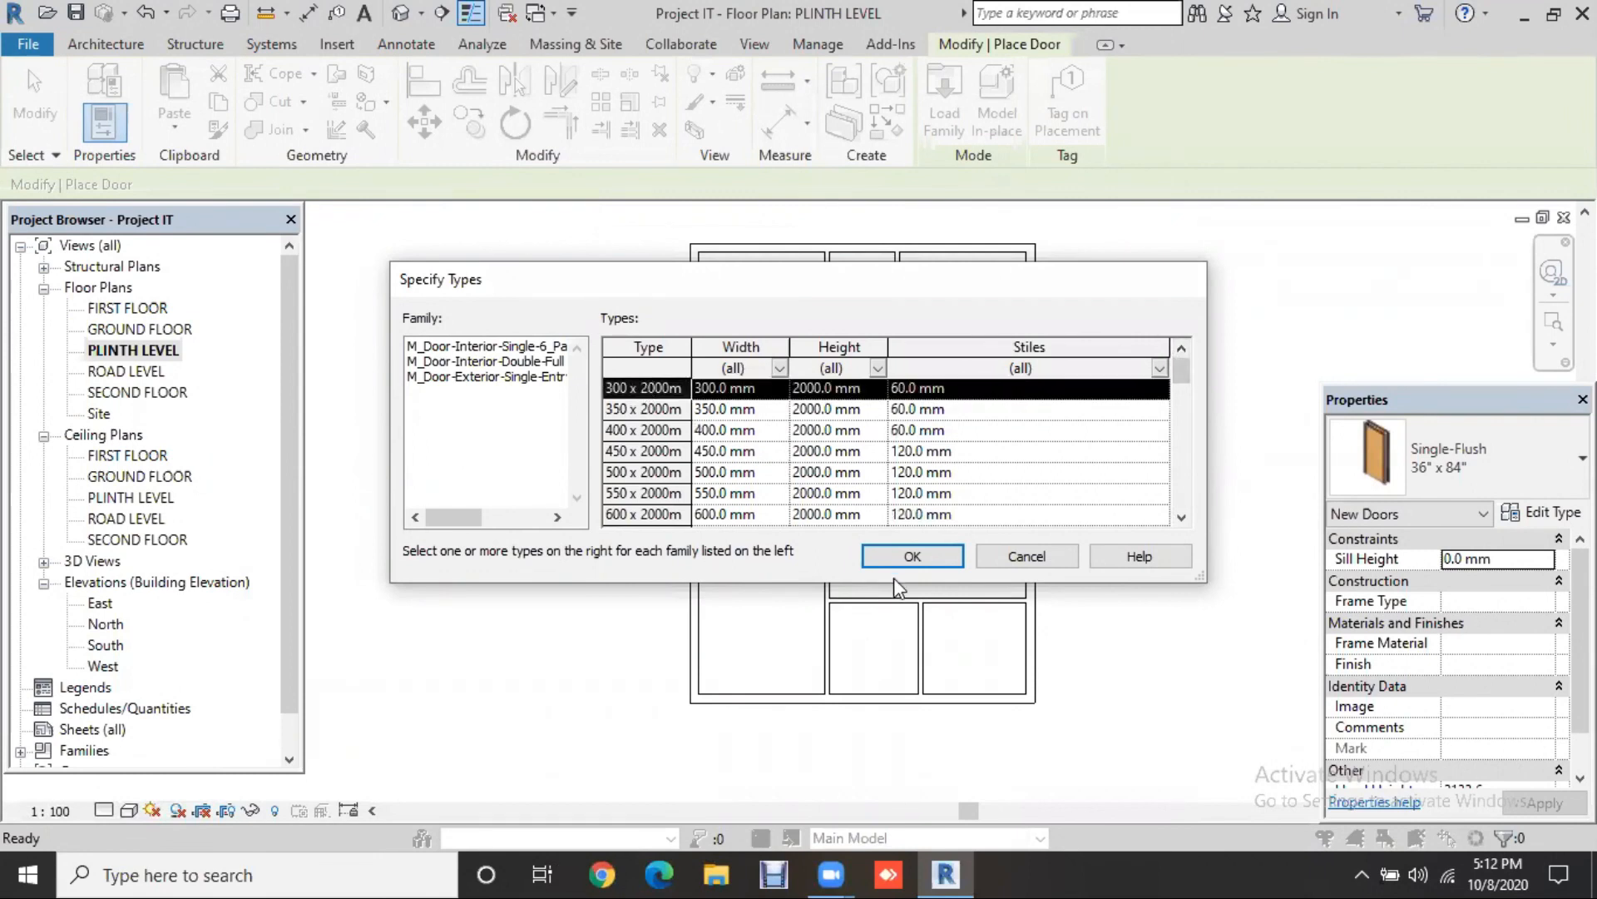
pyautogui.click(912, 558)
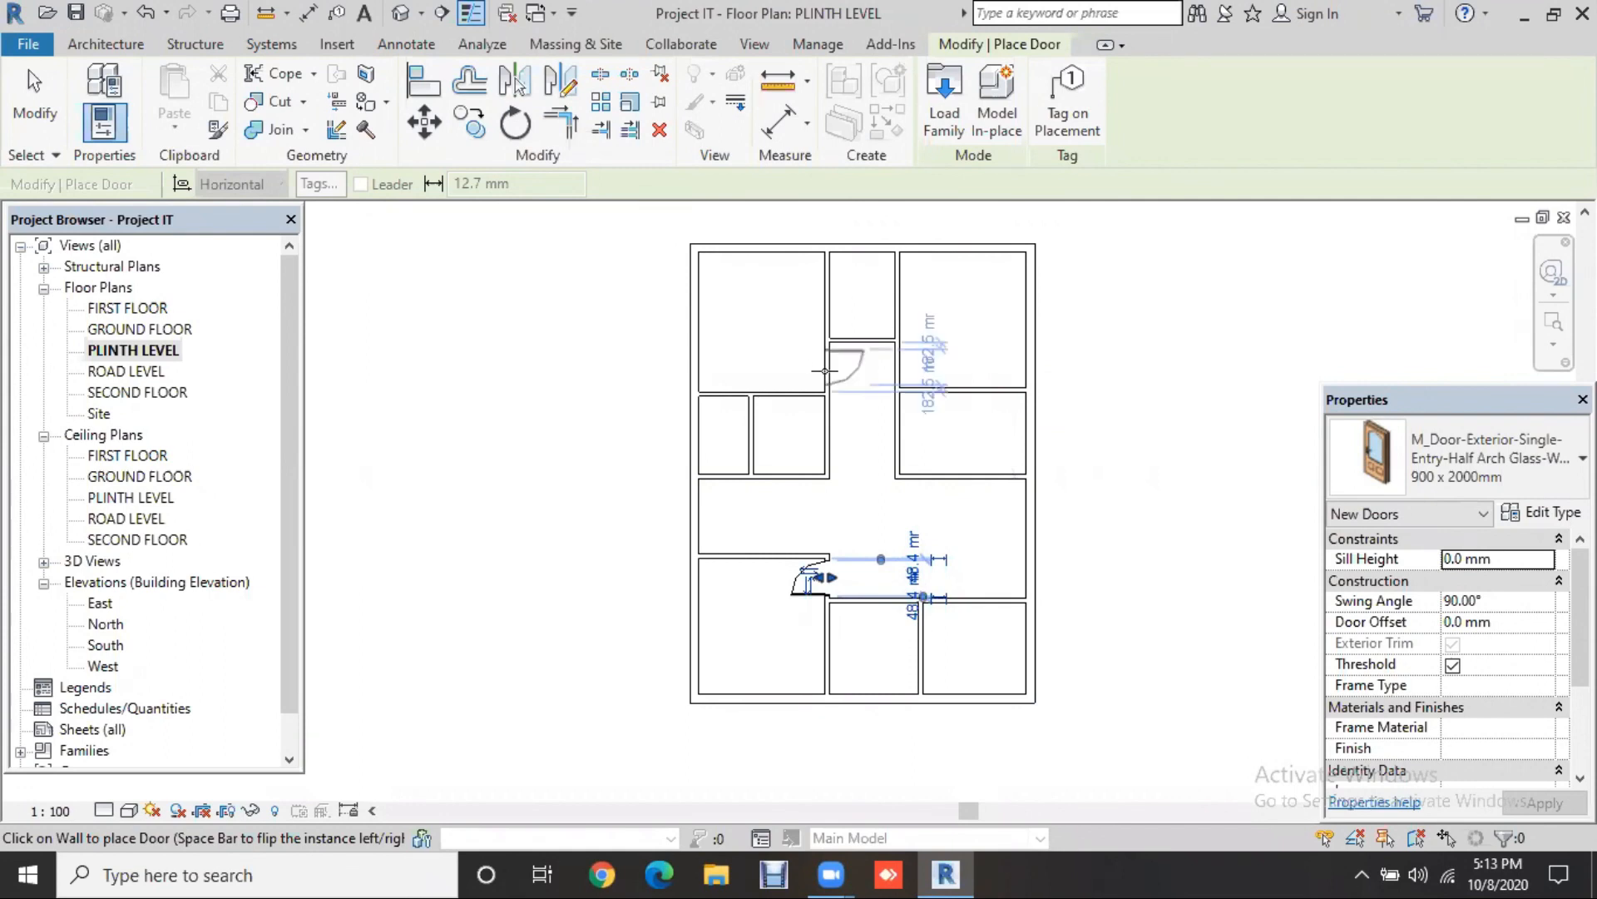
# Step: Place four 900 x 2000mm half-arch glass entry doors in the central and lower corridor walls
pyautogui.click(889, 359)
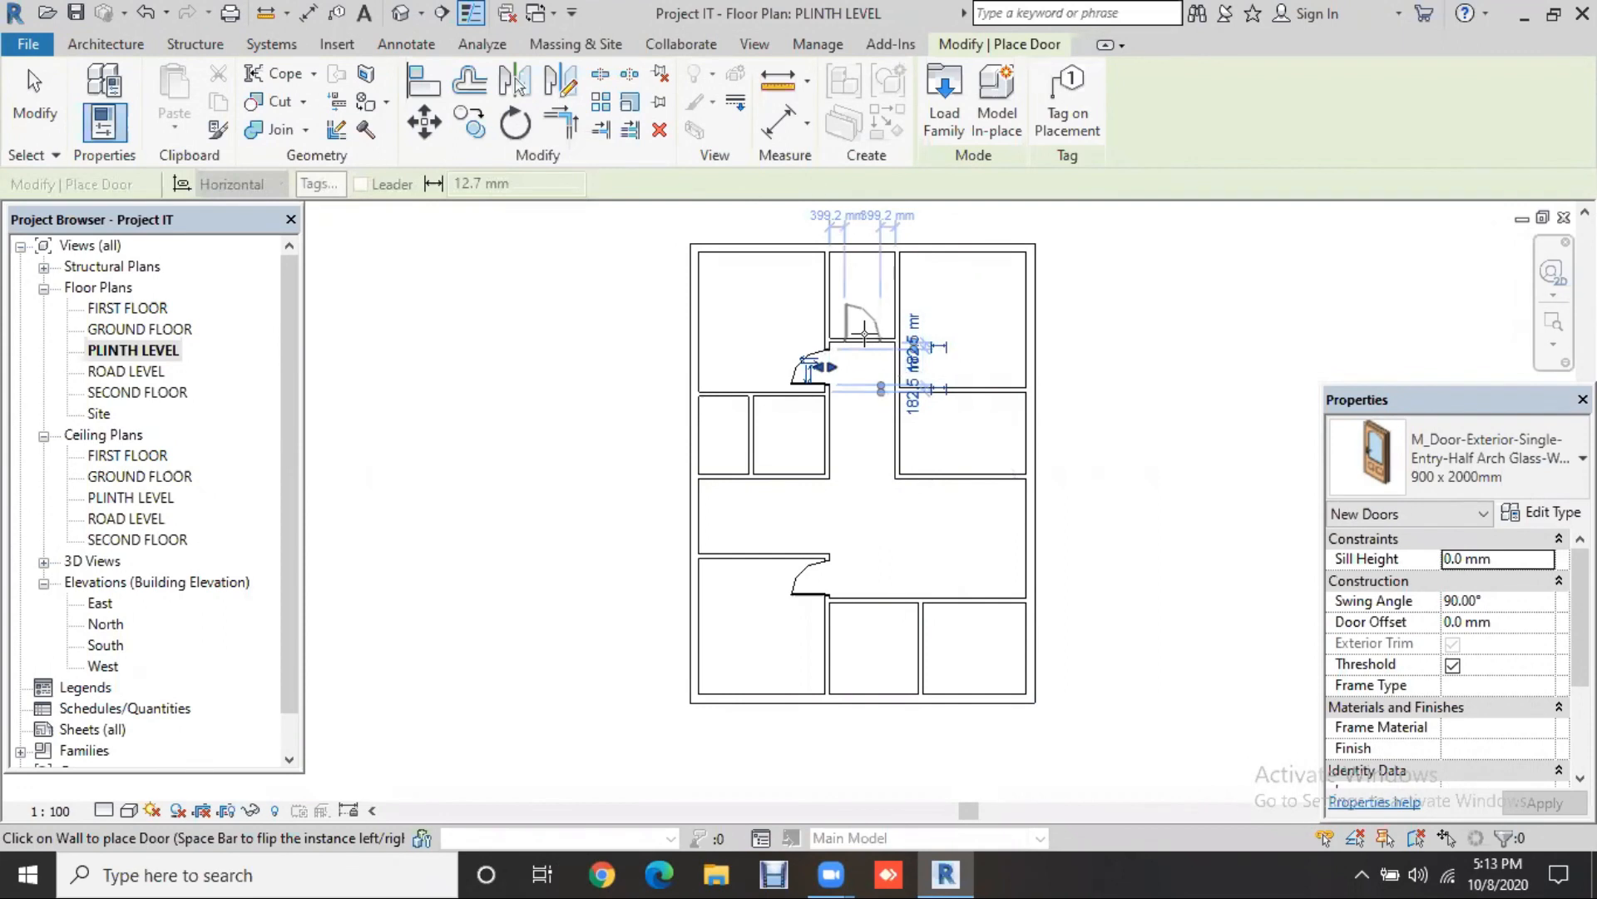
pyautogui.click(865, 333)
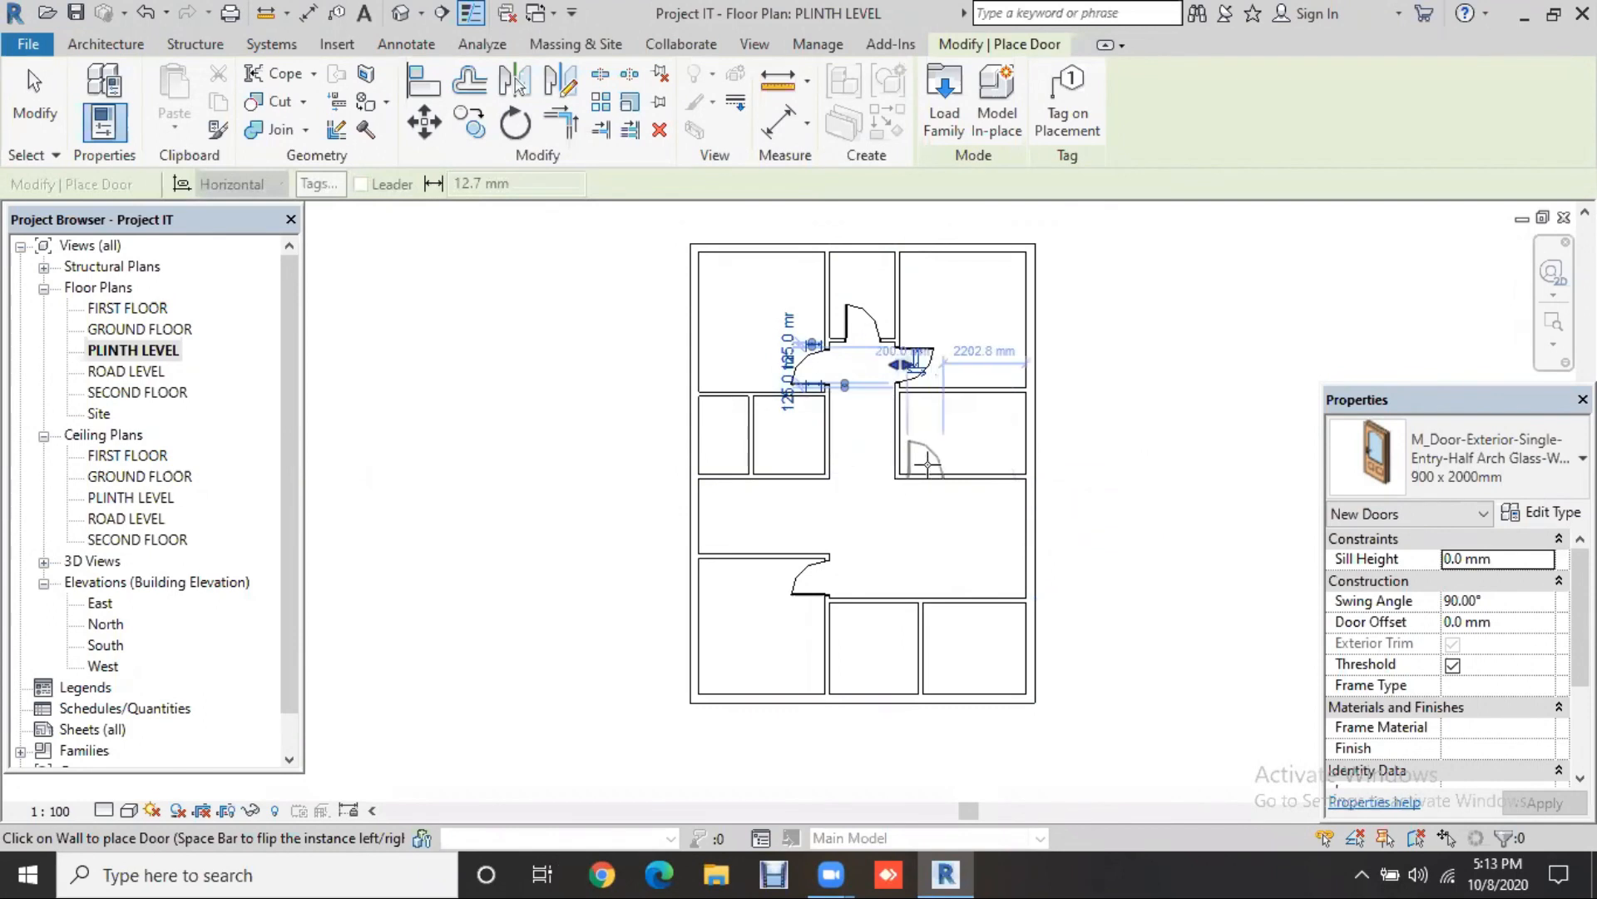
pyautogui.click(902, 607)
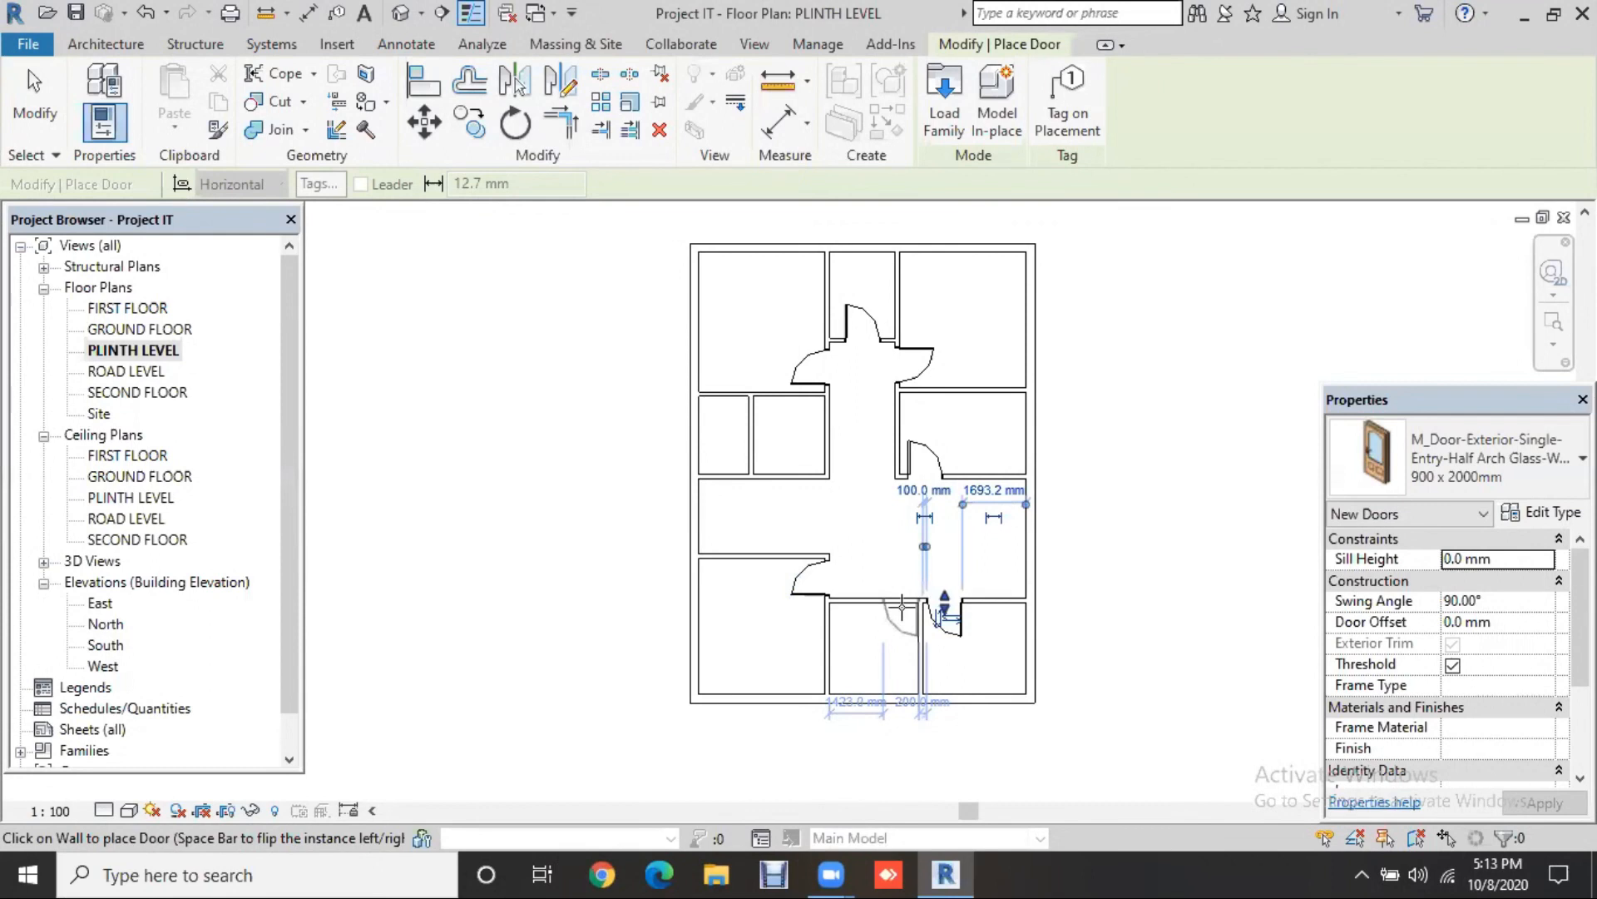
pyautogui.click(1028, 607)
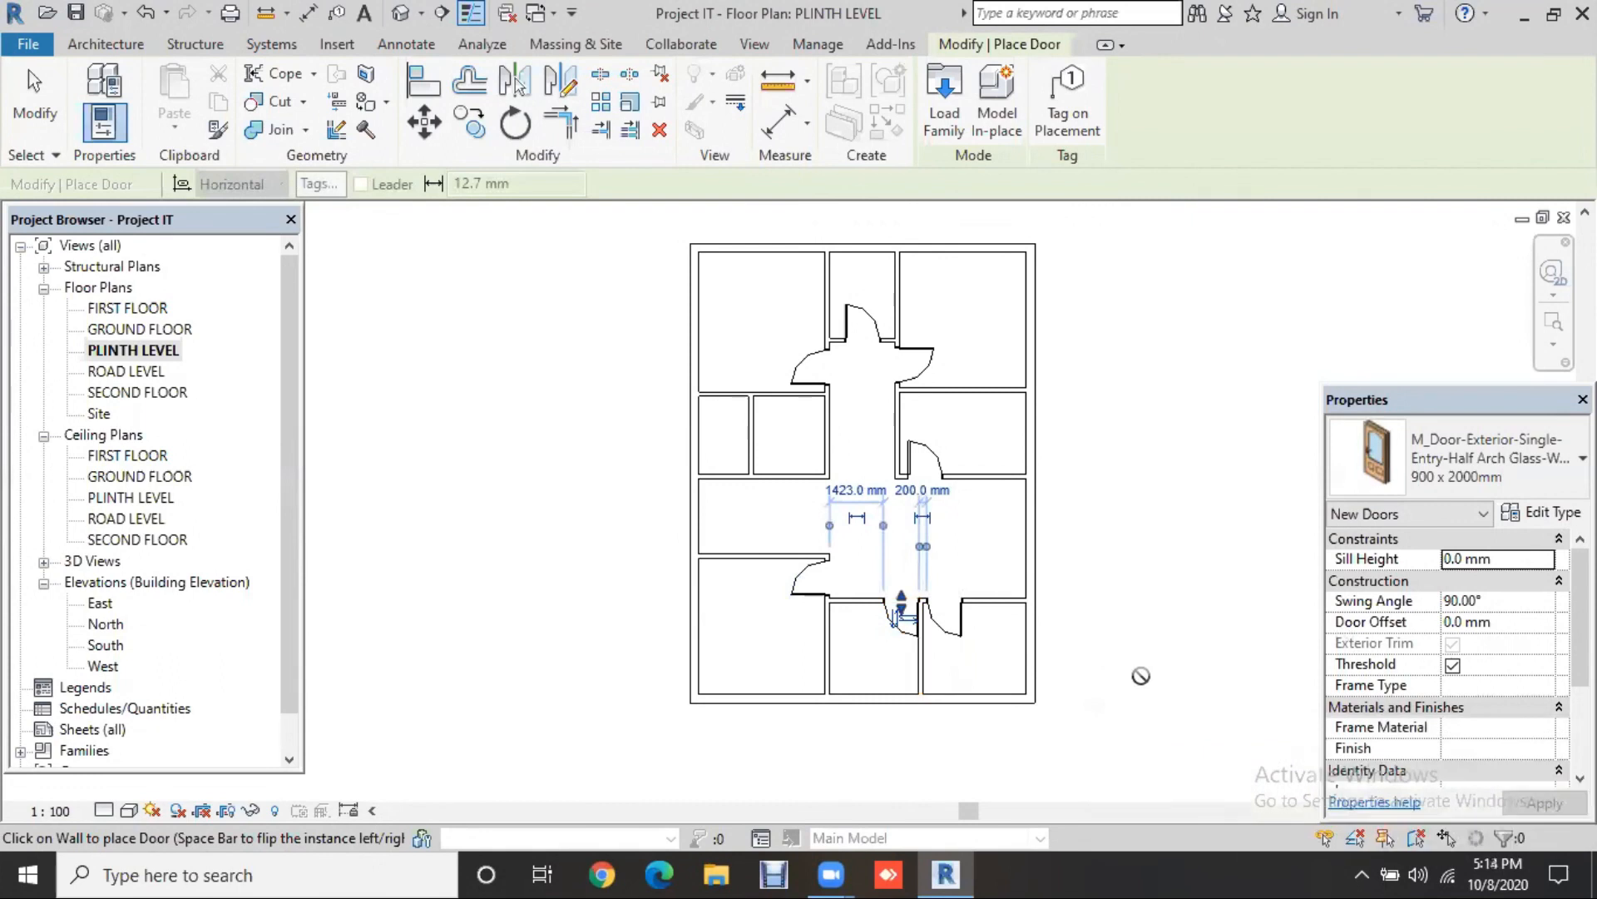
pyautogui.press('Escape')
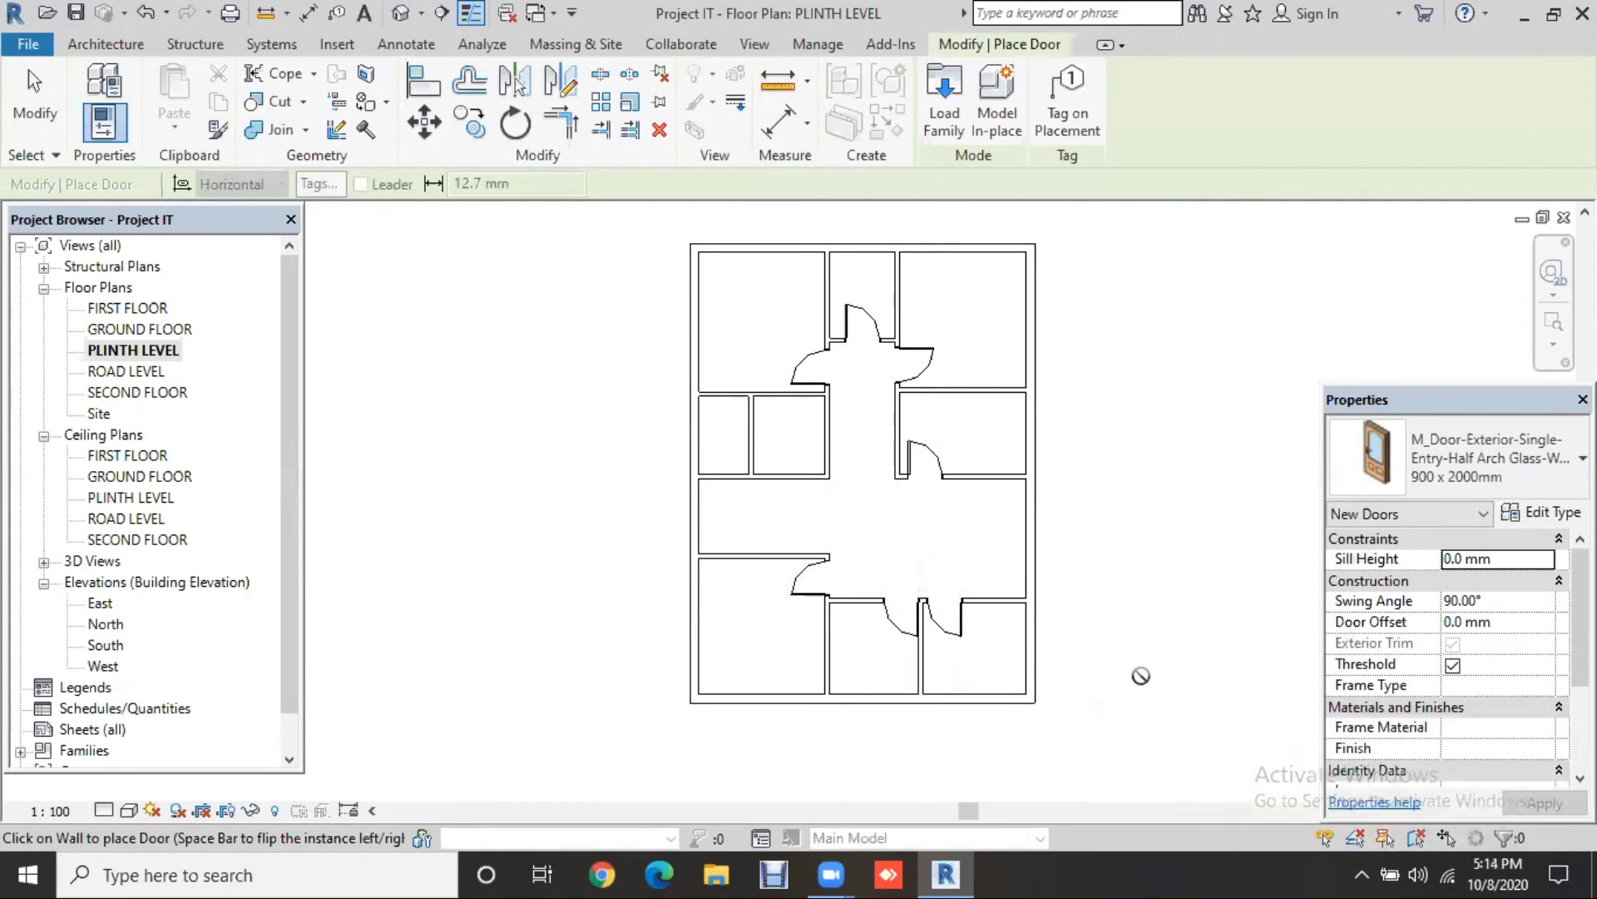
# Step: Place two 300 x 2000mm 6-panel interior doors in the small left rooms' walls
pyautogui.click(1463, 480)
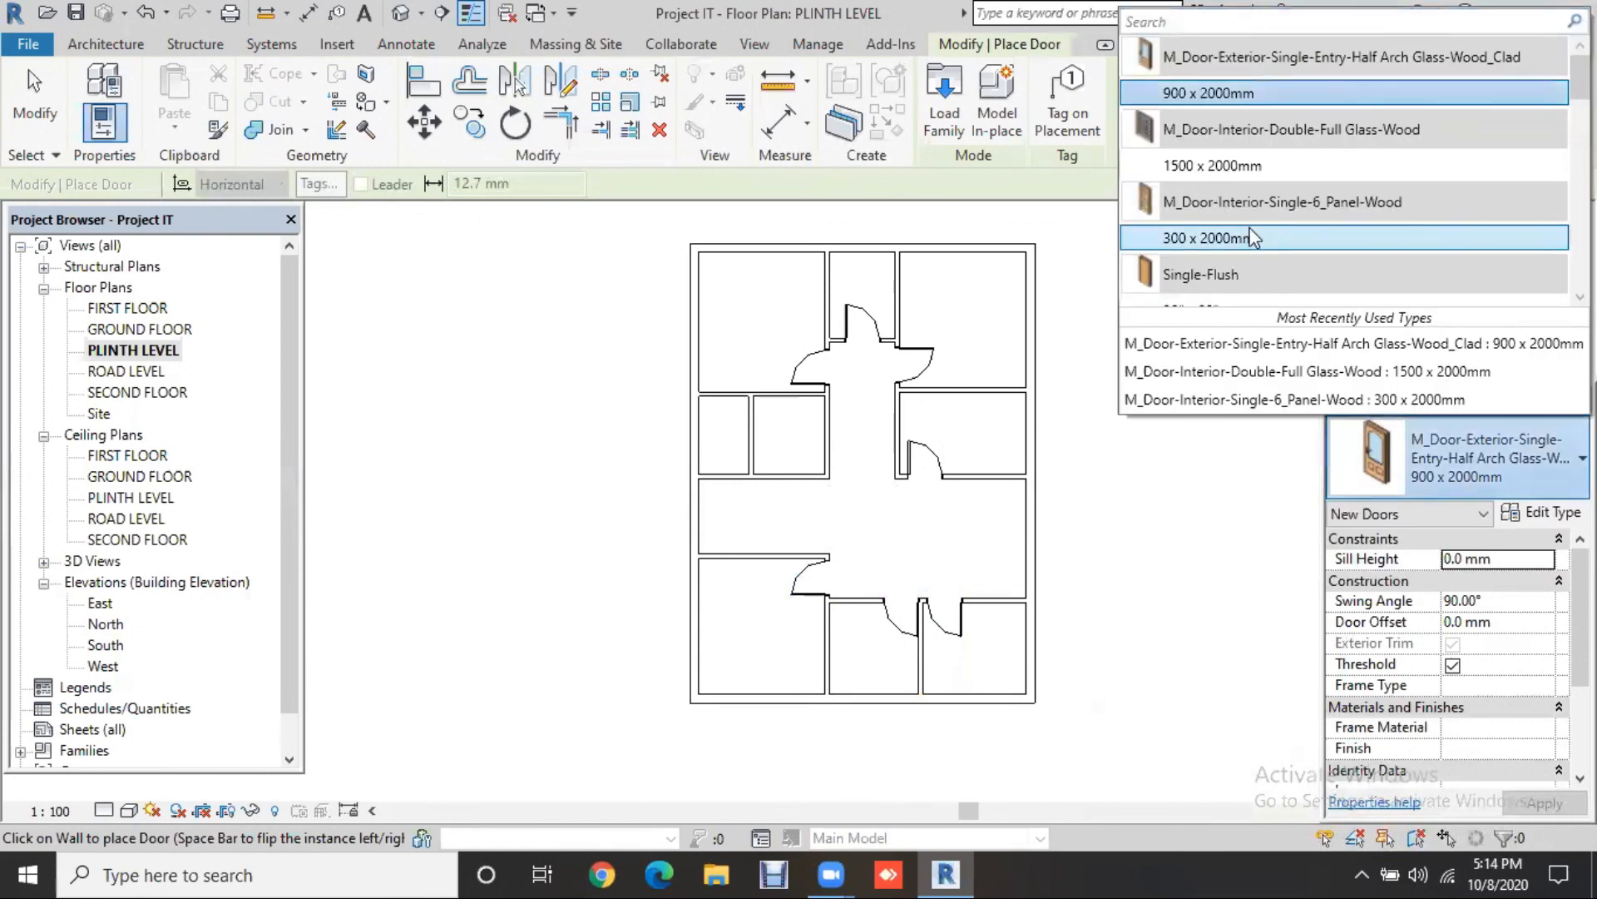
pyautogui.click(1255, 239)
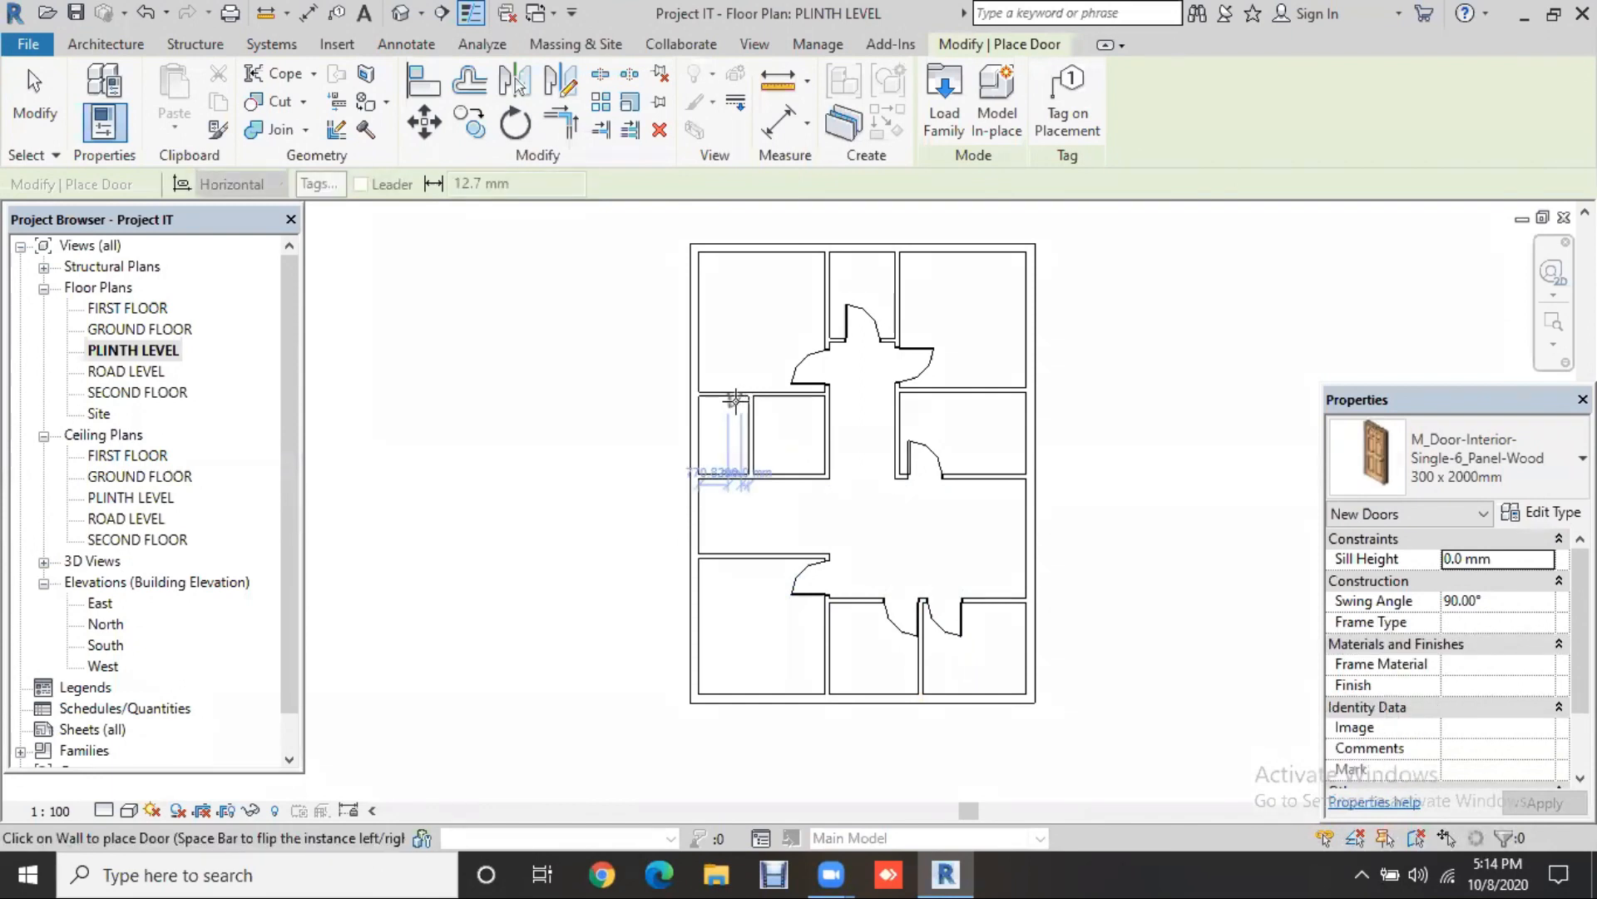
pyautogui.click(735, 400)
pyautogui.click(821, 408)
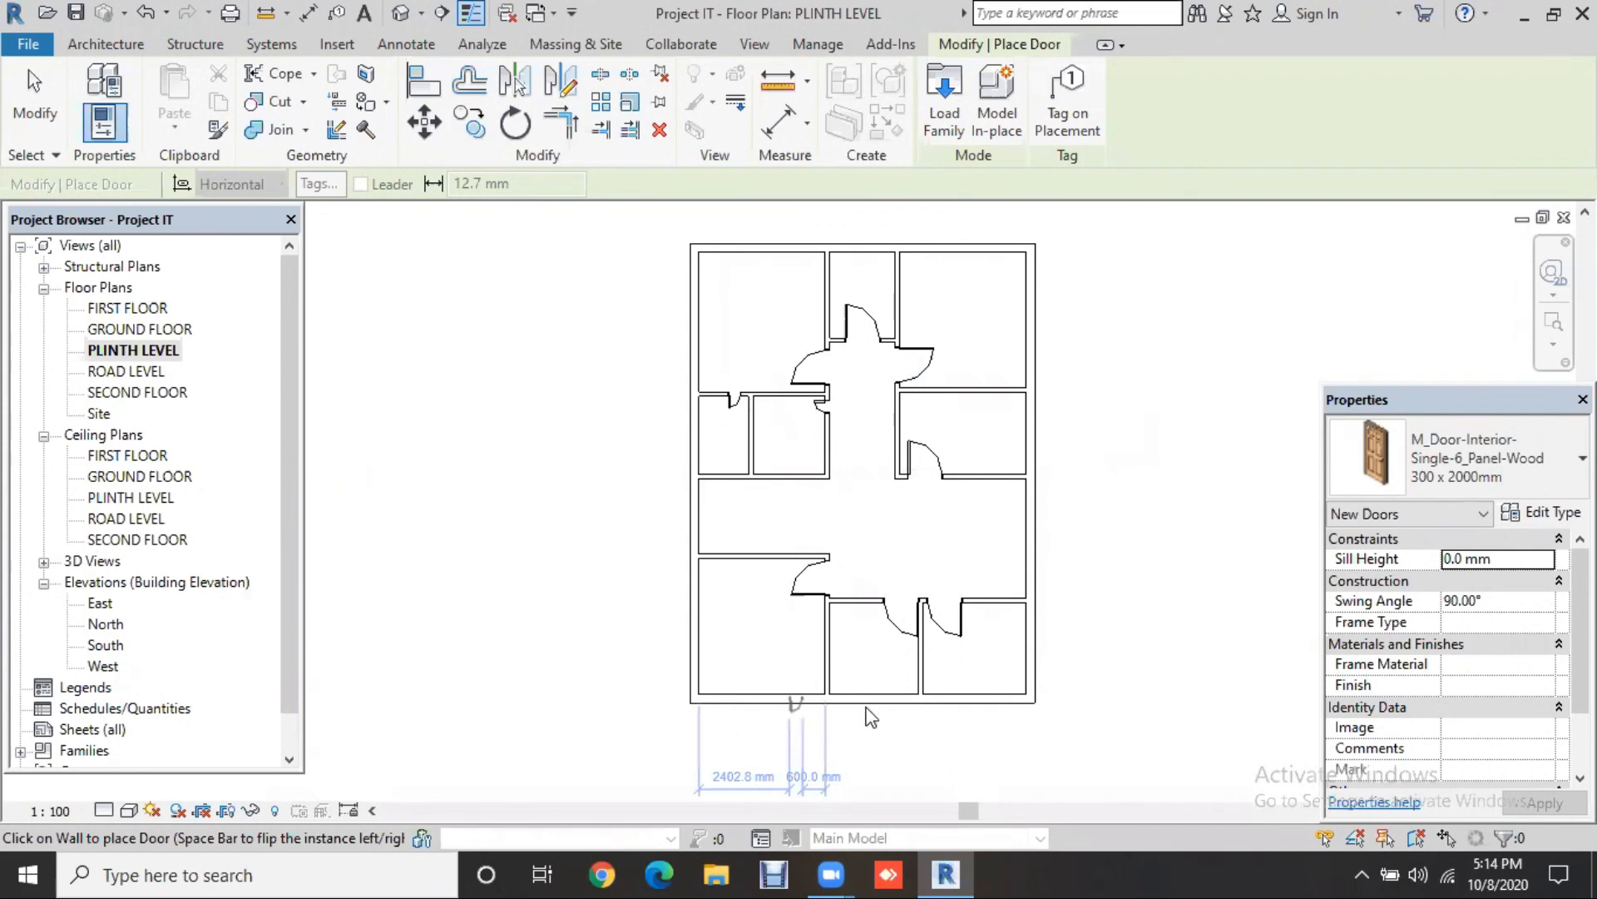
# Step: Place a 1500 x 2000mm double full-glass door in the bottom exterior wall
pyautogui.click(1454, 476)
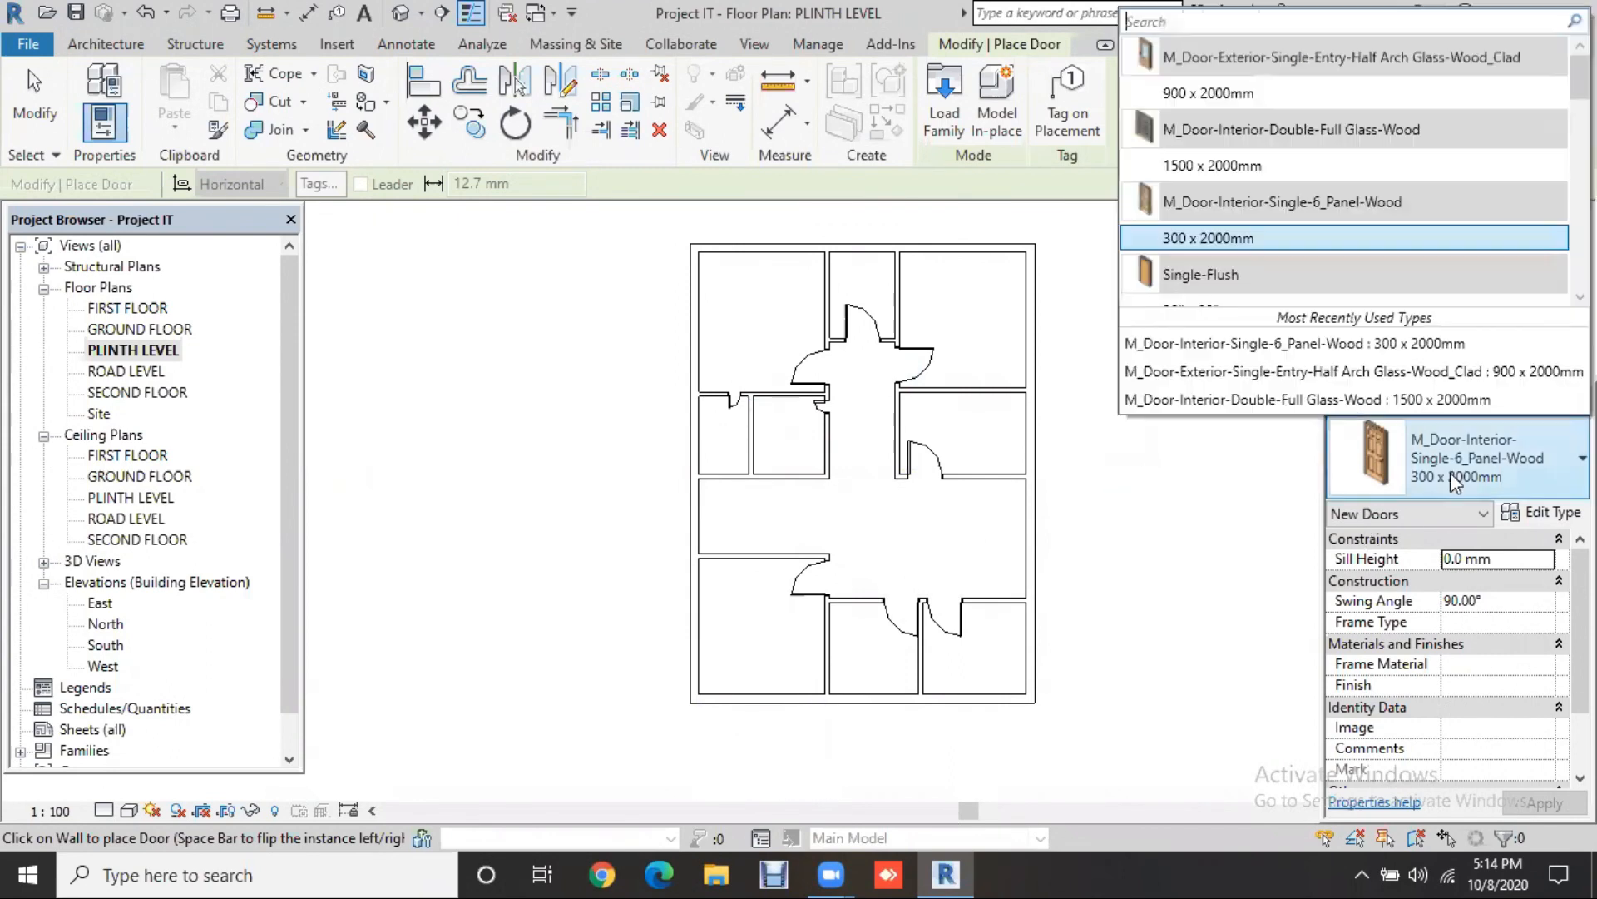
pyautogui.click(1250, 171)
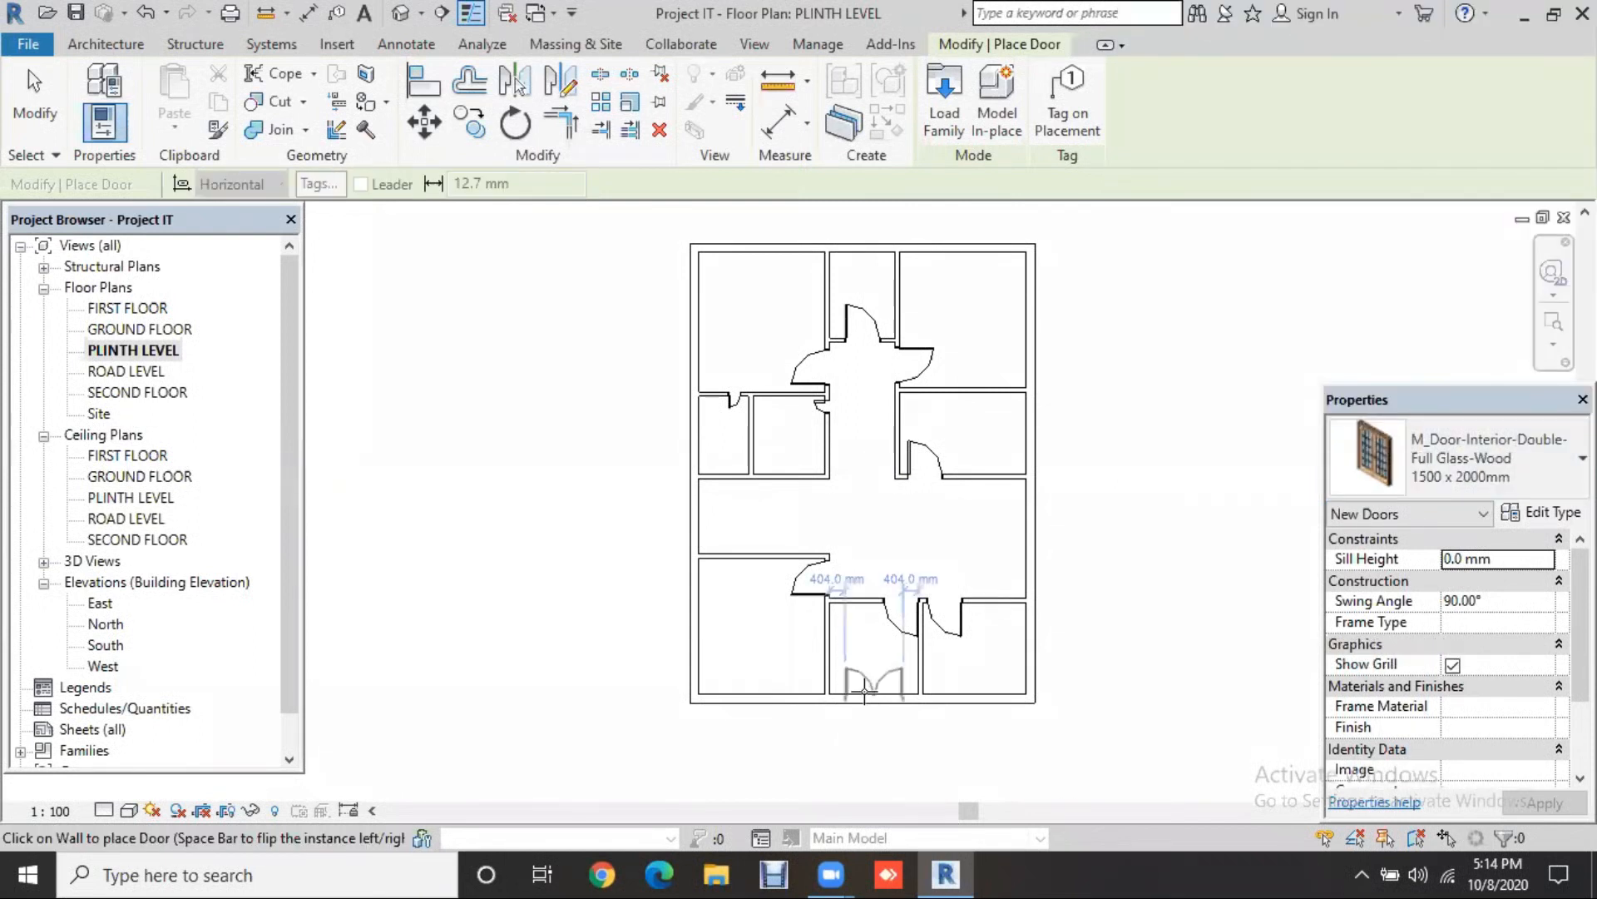
pyautogui.click(867, 685)
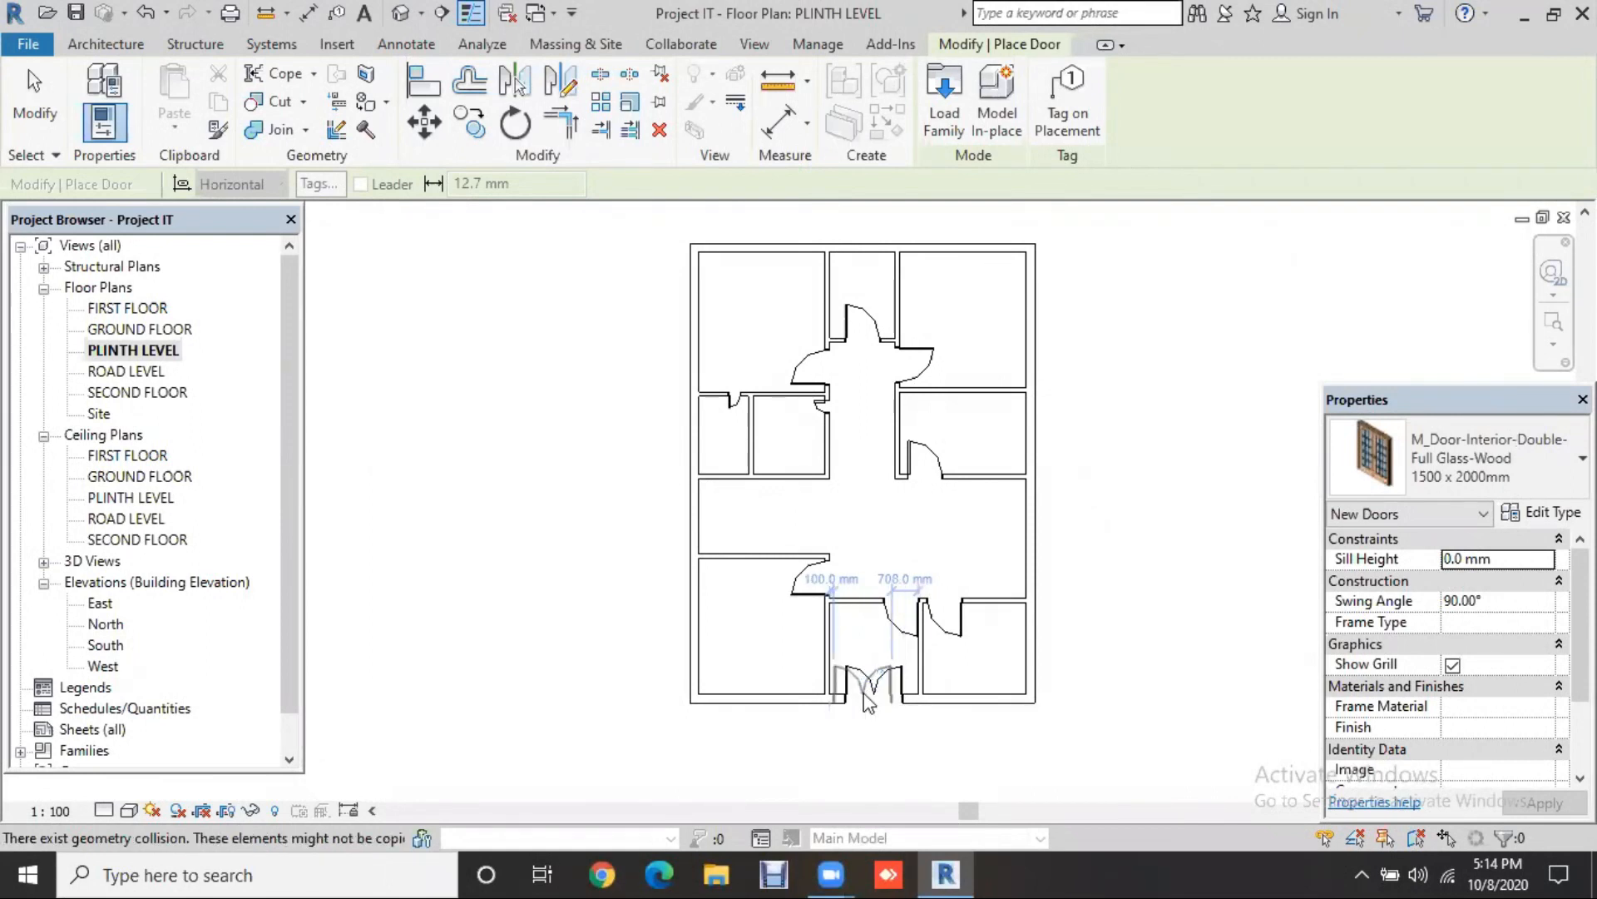
pyautogui.press('Escape')
pyautogui.press('Escape')
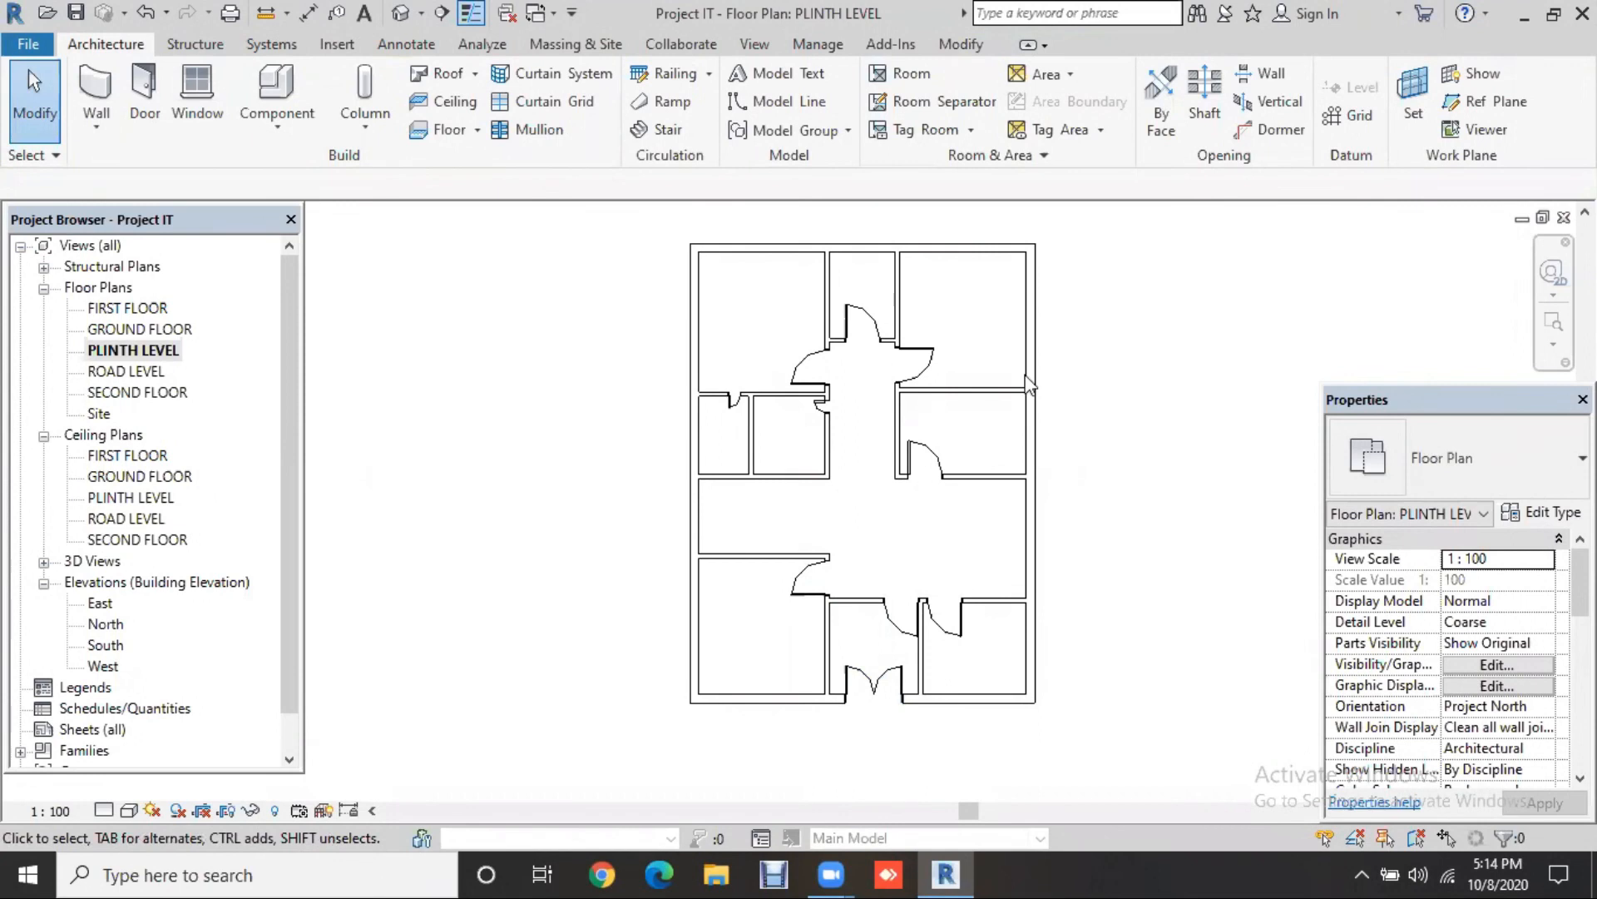
# Step: Copy the bottom 1500 x 2000mm double glass door into the top corridor wall with Create Similar
pyautogui.scroll(2, 975, 394)
pyautogui.scroll(1, 956, 428)
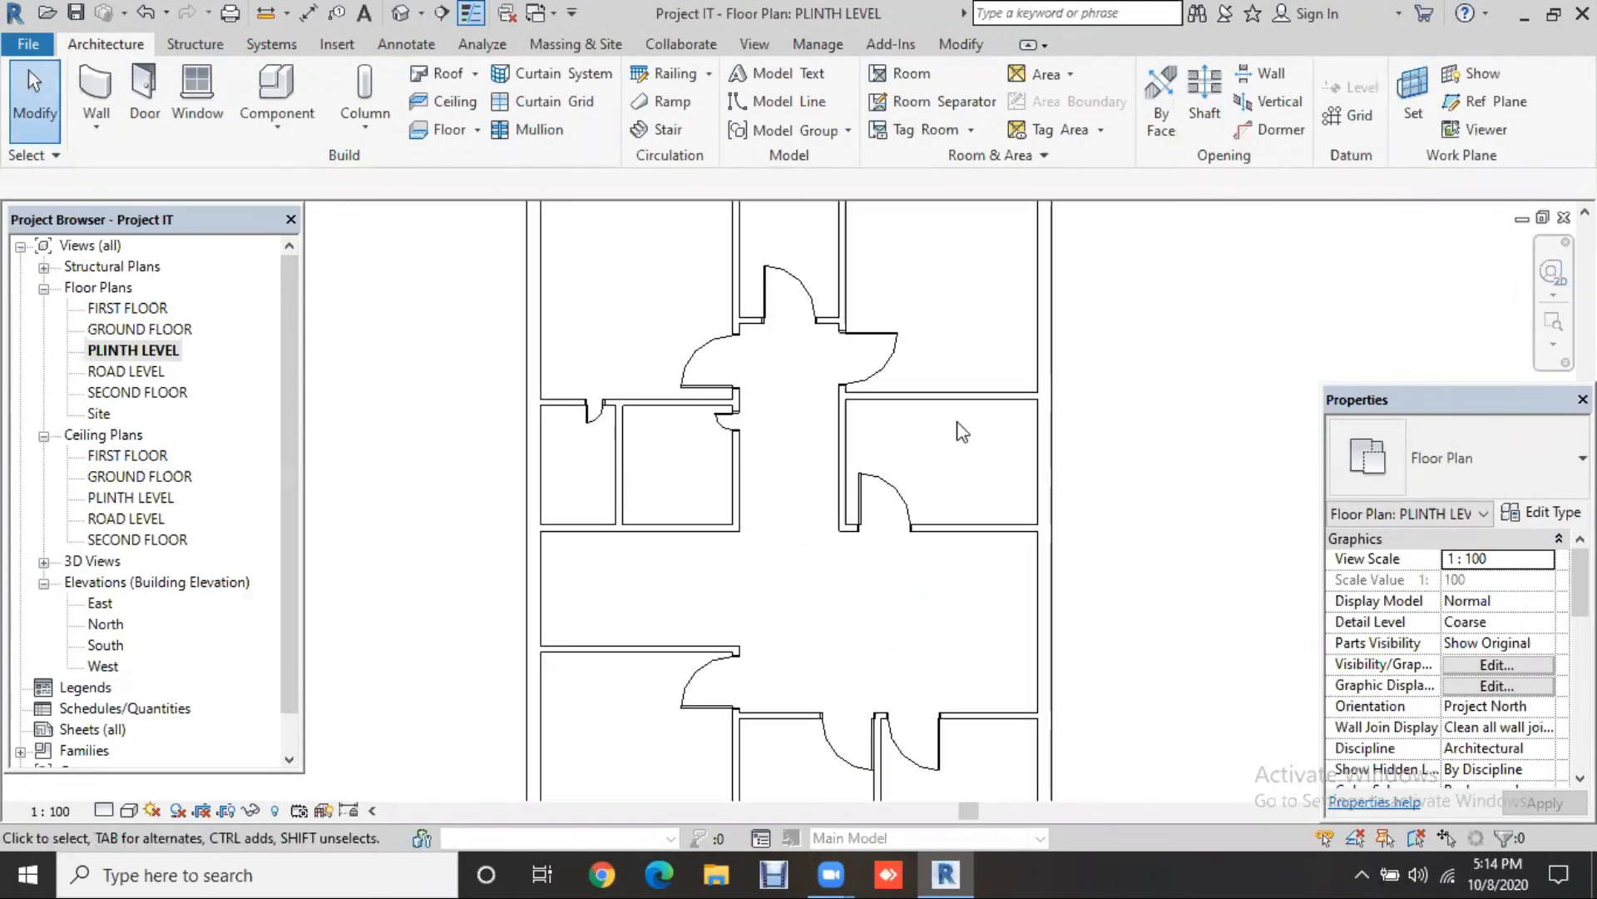
pyautogui.moveTo(773, 442); pyautogui.dragTo(832, 542, button='middle')
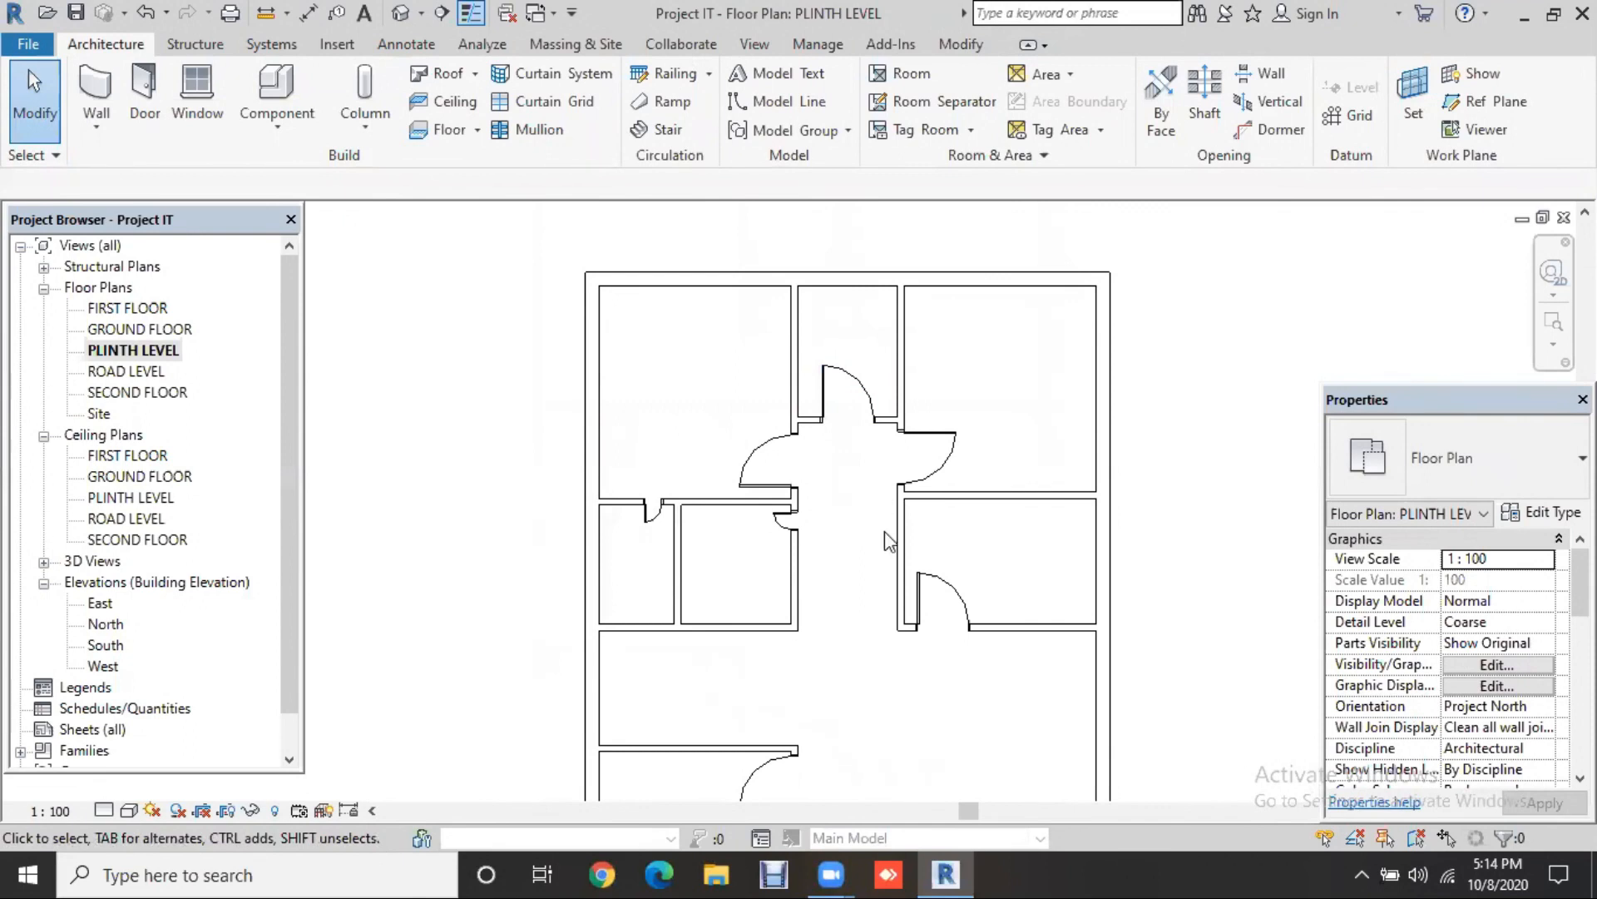
pyautogui.scroll(-2, 888, 541)
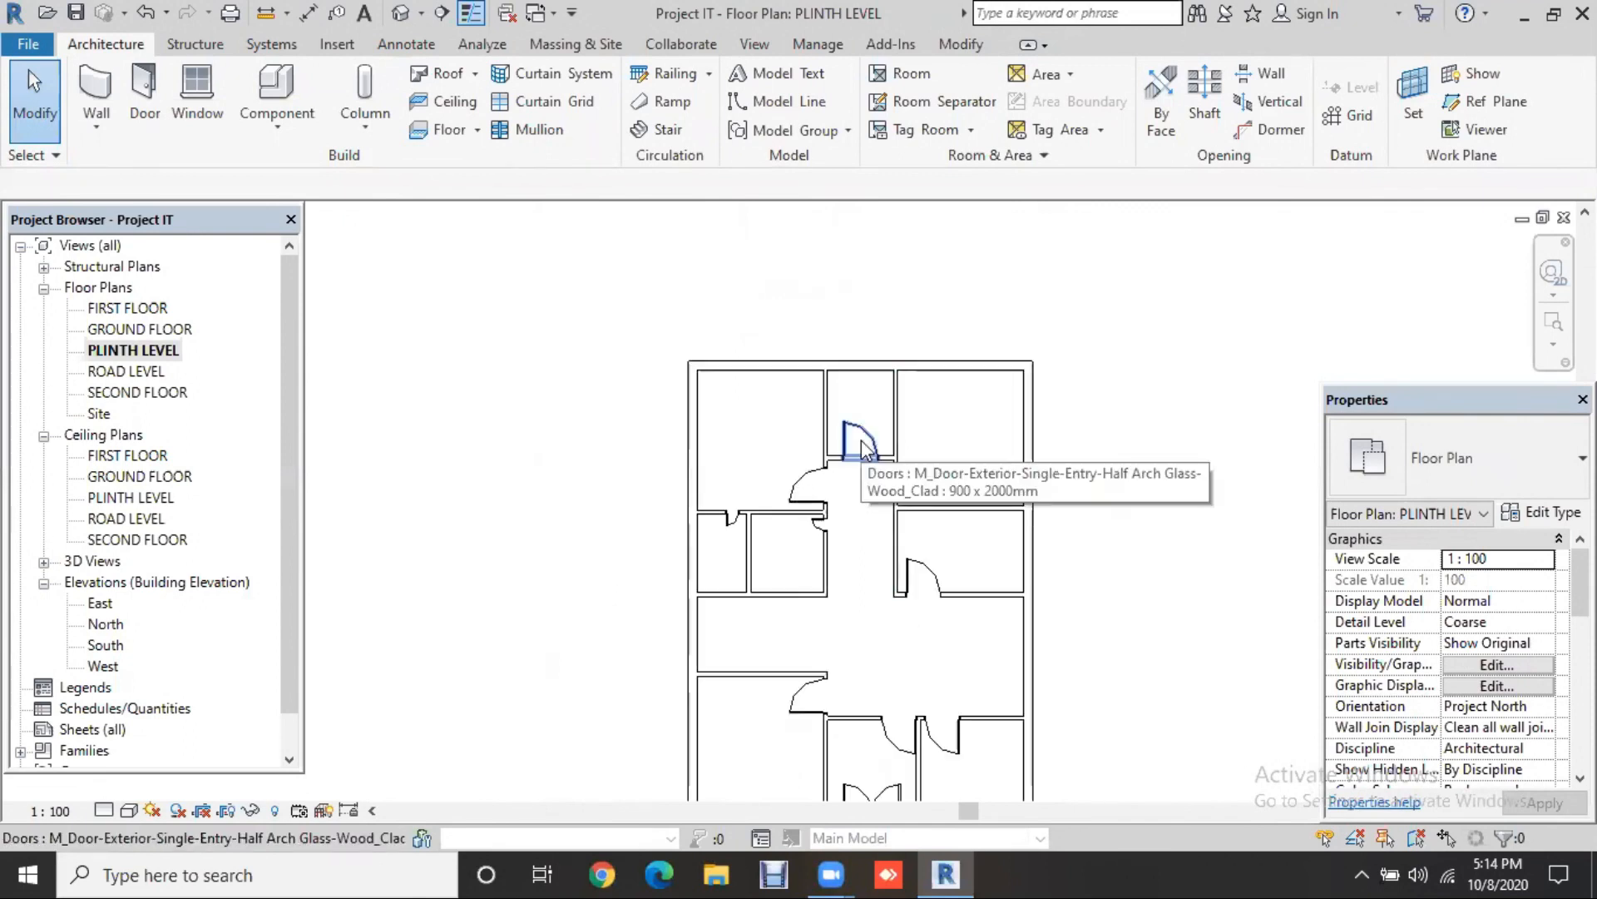
pyautogui.click(865, 458)
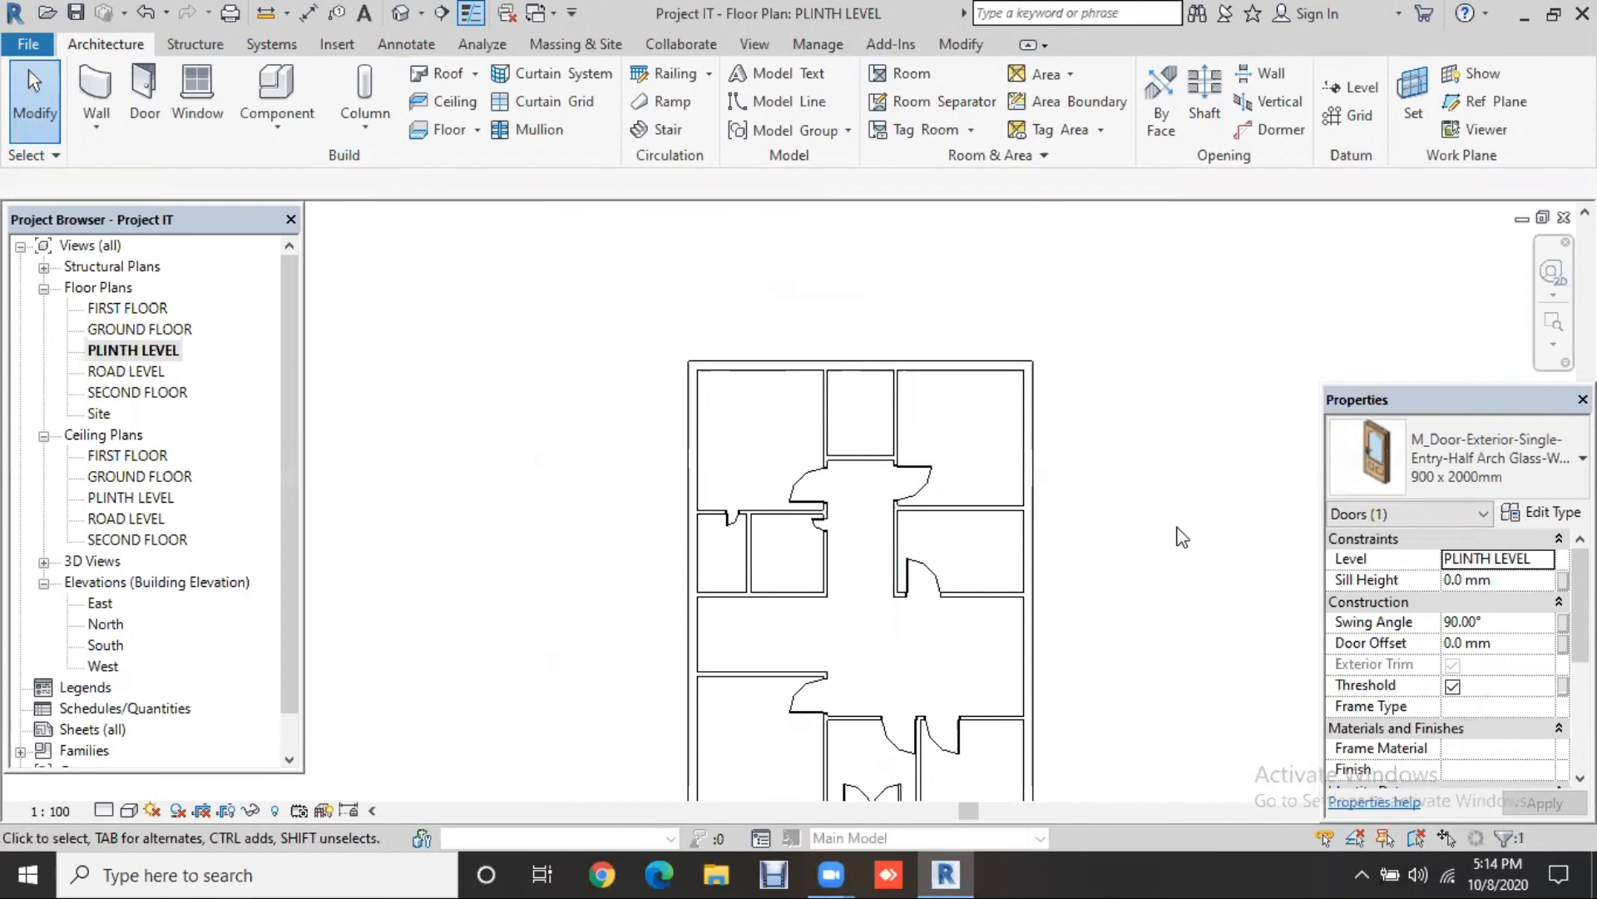
pyautogui.moveTo(873, 799); pyautogui.dragTo(821, 611, button='middle')
pyautogui.click(821, 612)
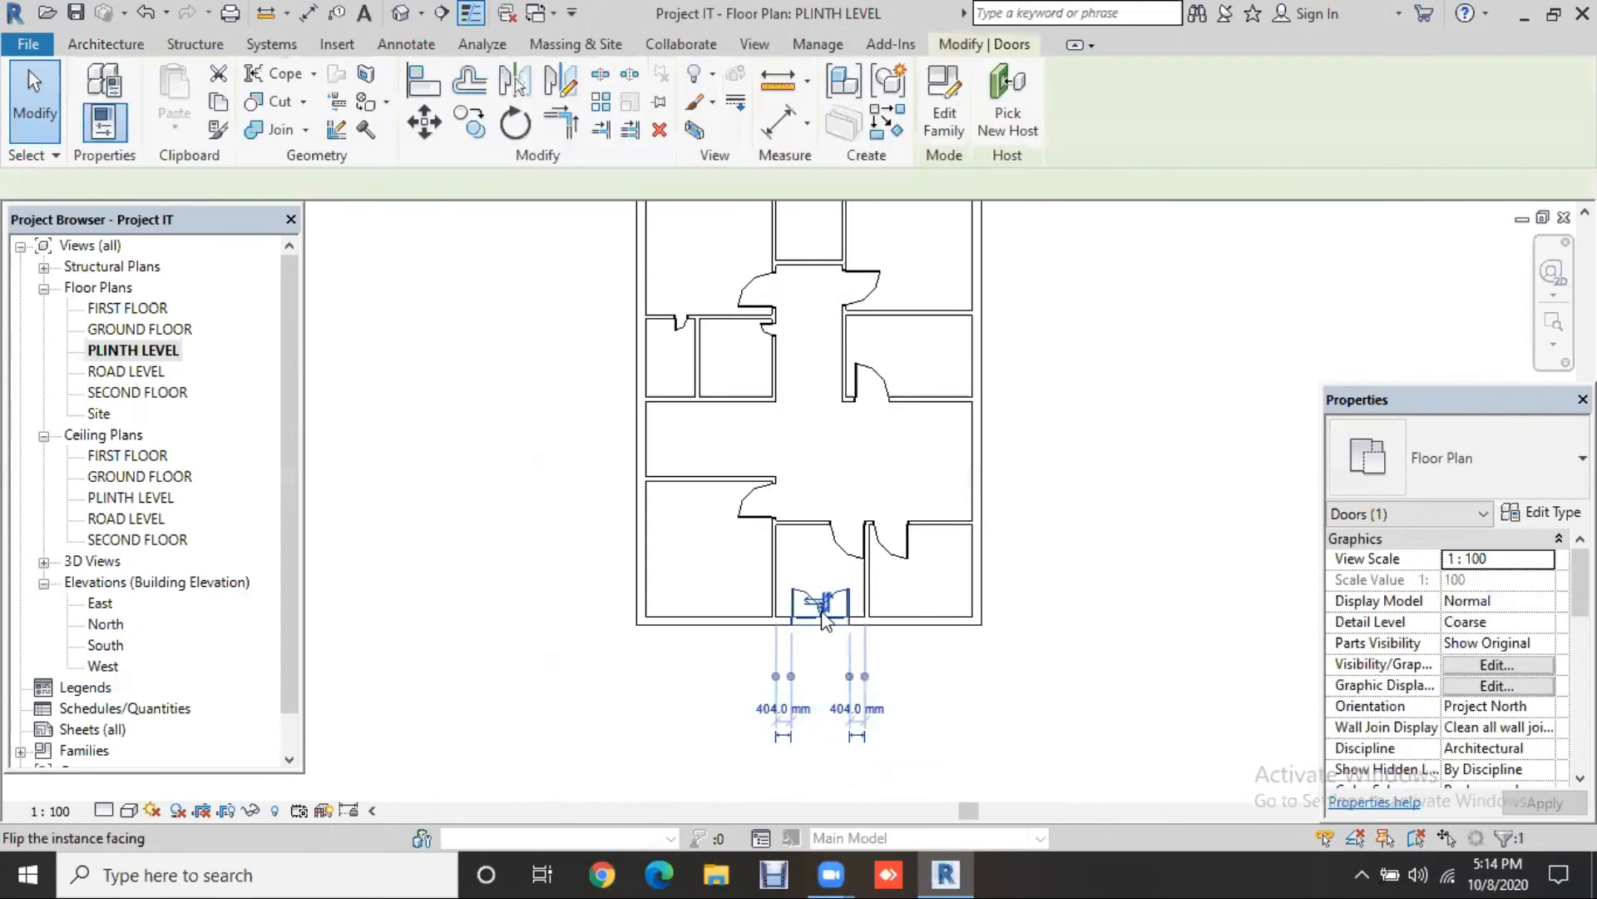
pyautogui.click(888, 143)
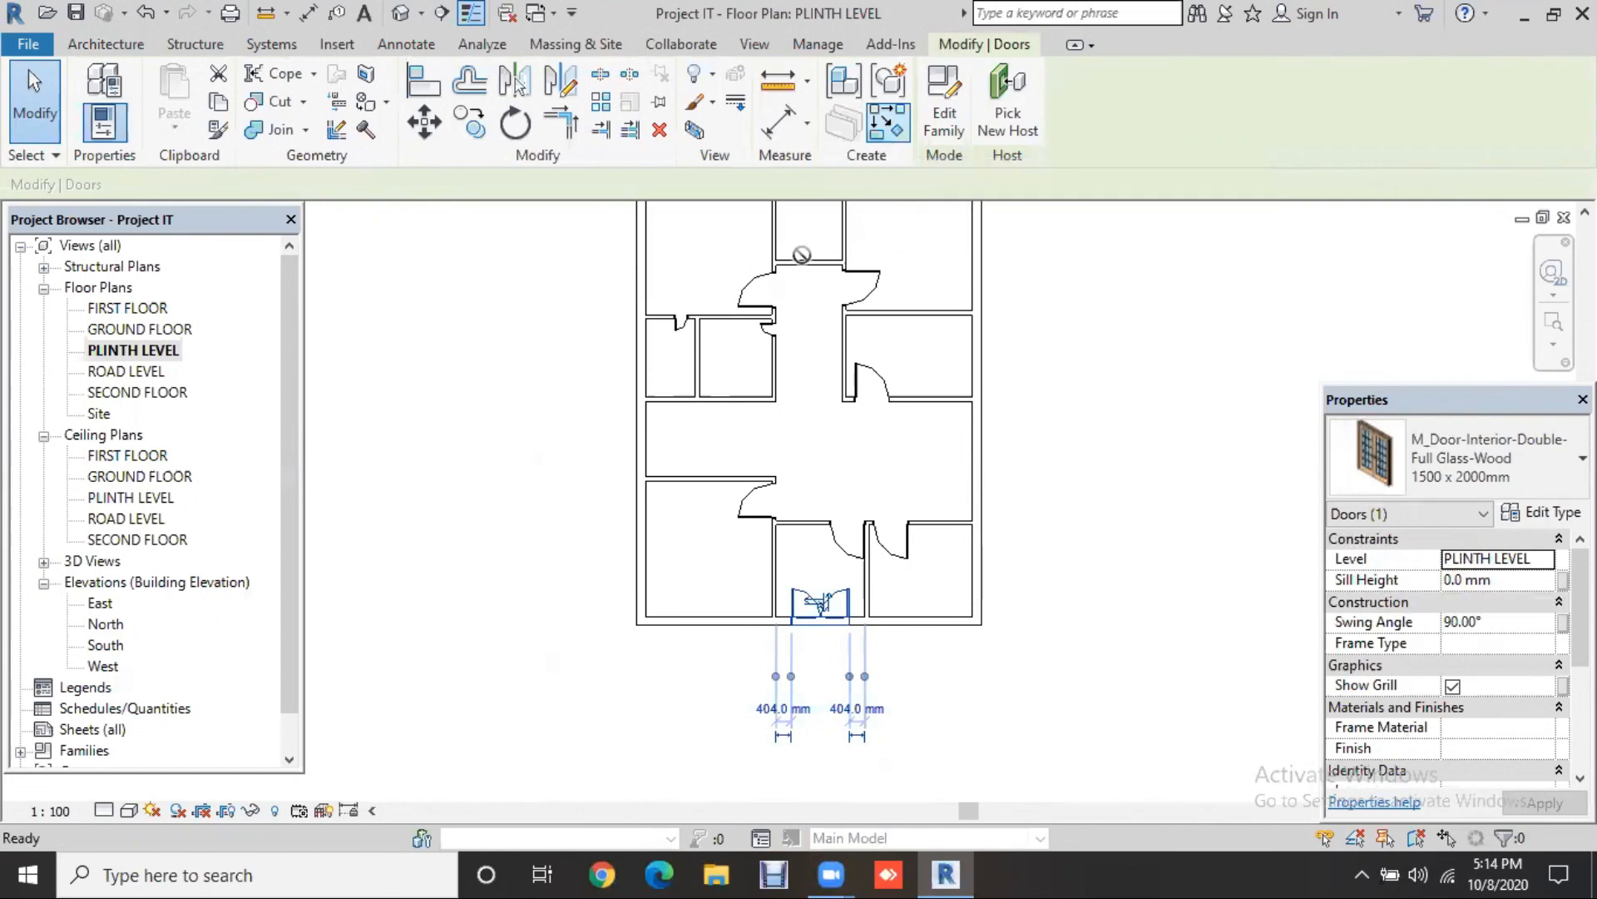
pyautogui.click(813, 259)
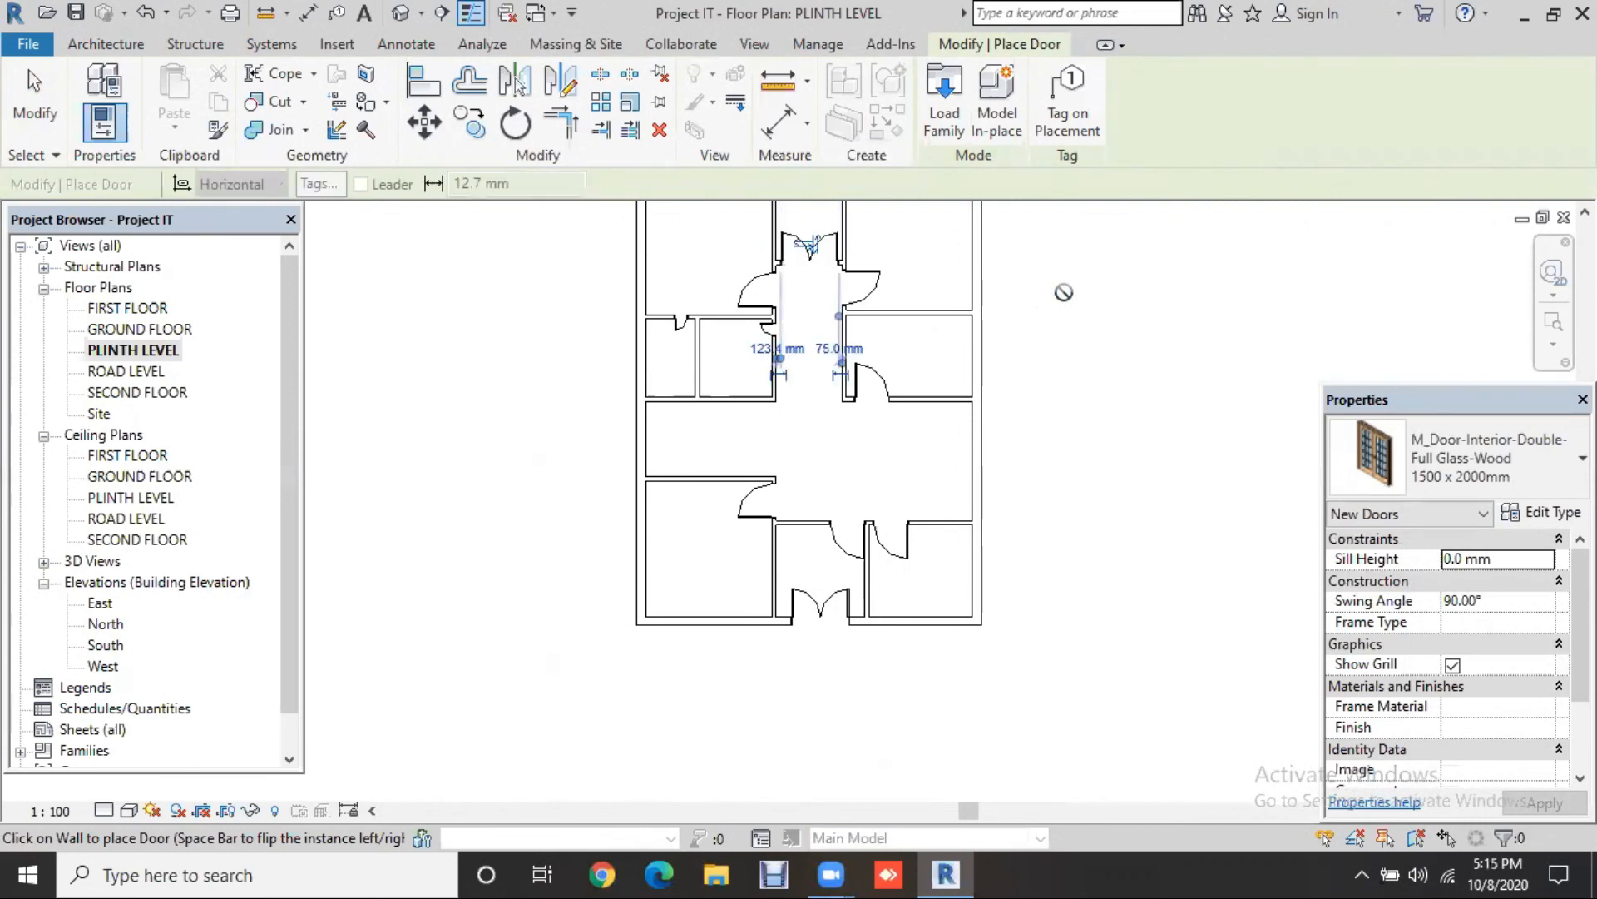
pyautogui.press('Escape')
pyautogui.moveTo(1079, 432); pyautogui.dragTo(1048, 552, button='middle')
pyautogui.scroll(-1, 1046, 548)
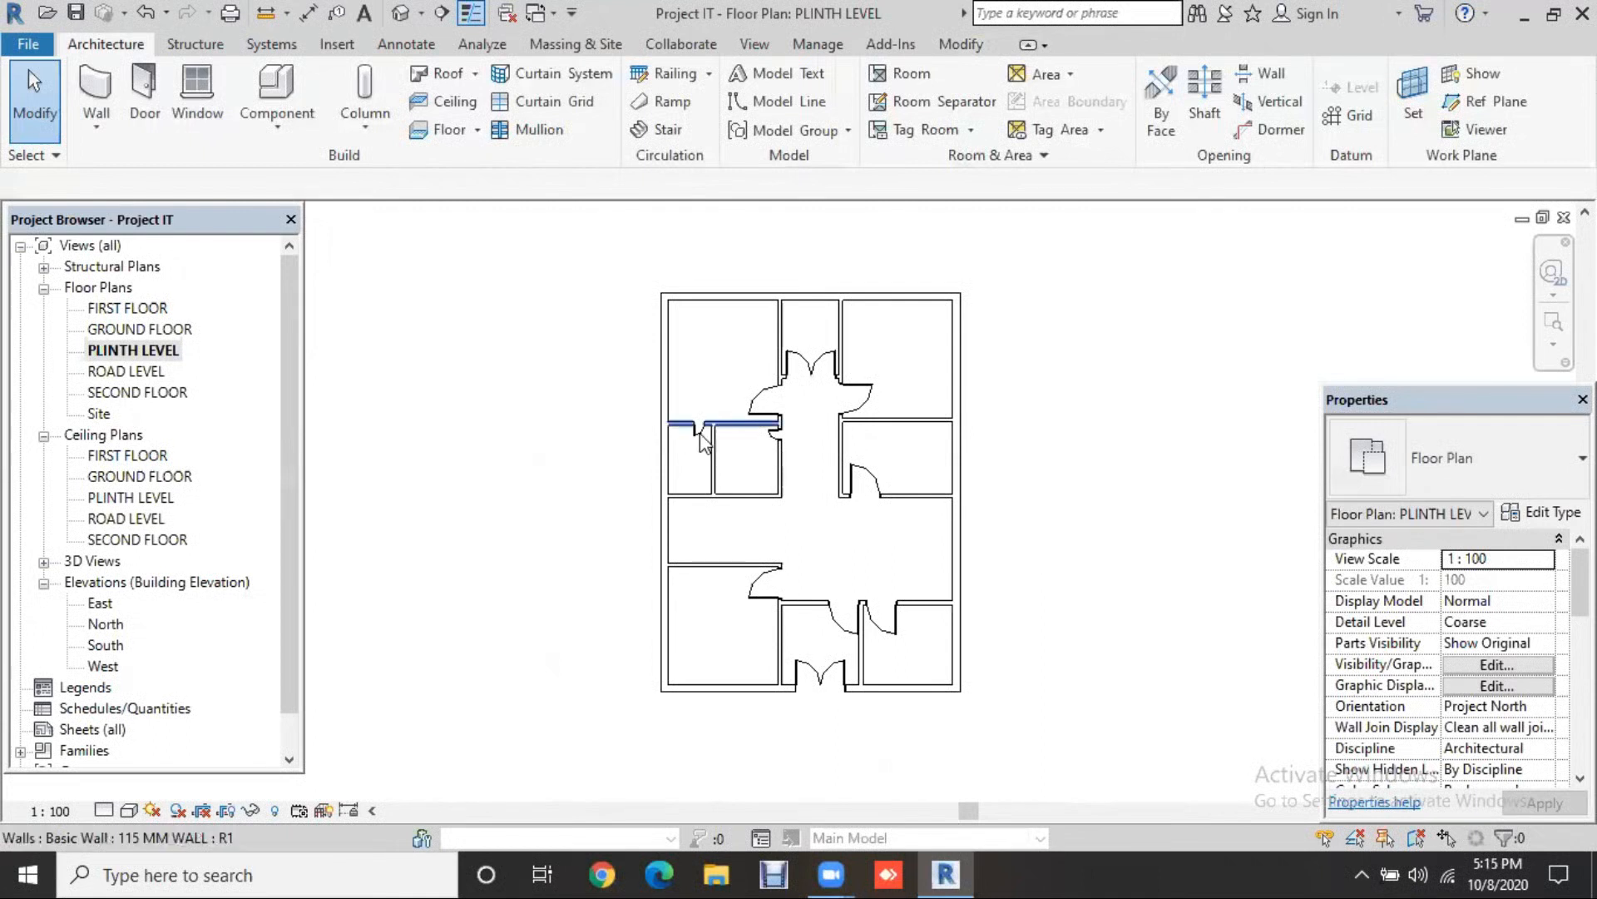
# Step: Move the 300 mm wooden door to sit 50 mm from the room's right corner
pyautogui.scroll(3, 685, 442)
pyautogui.scroll(1, 723, 483)
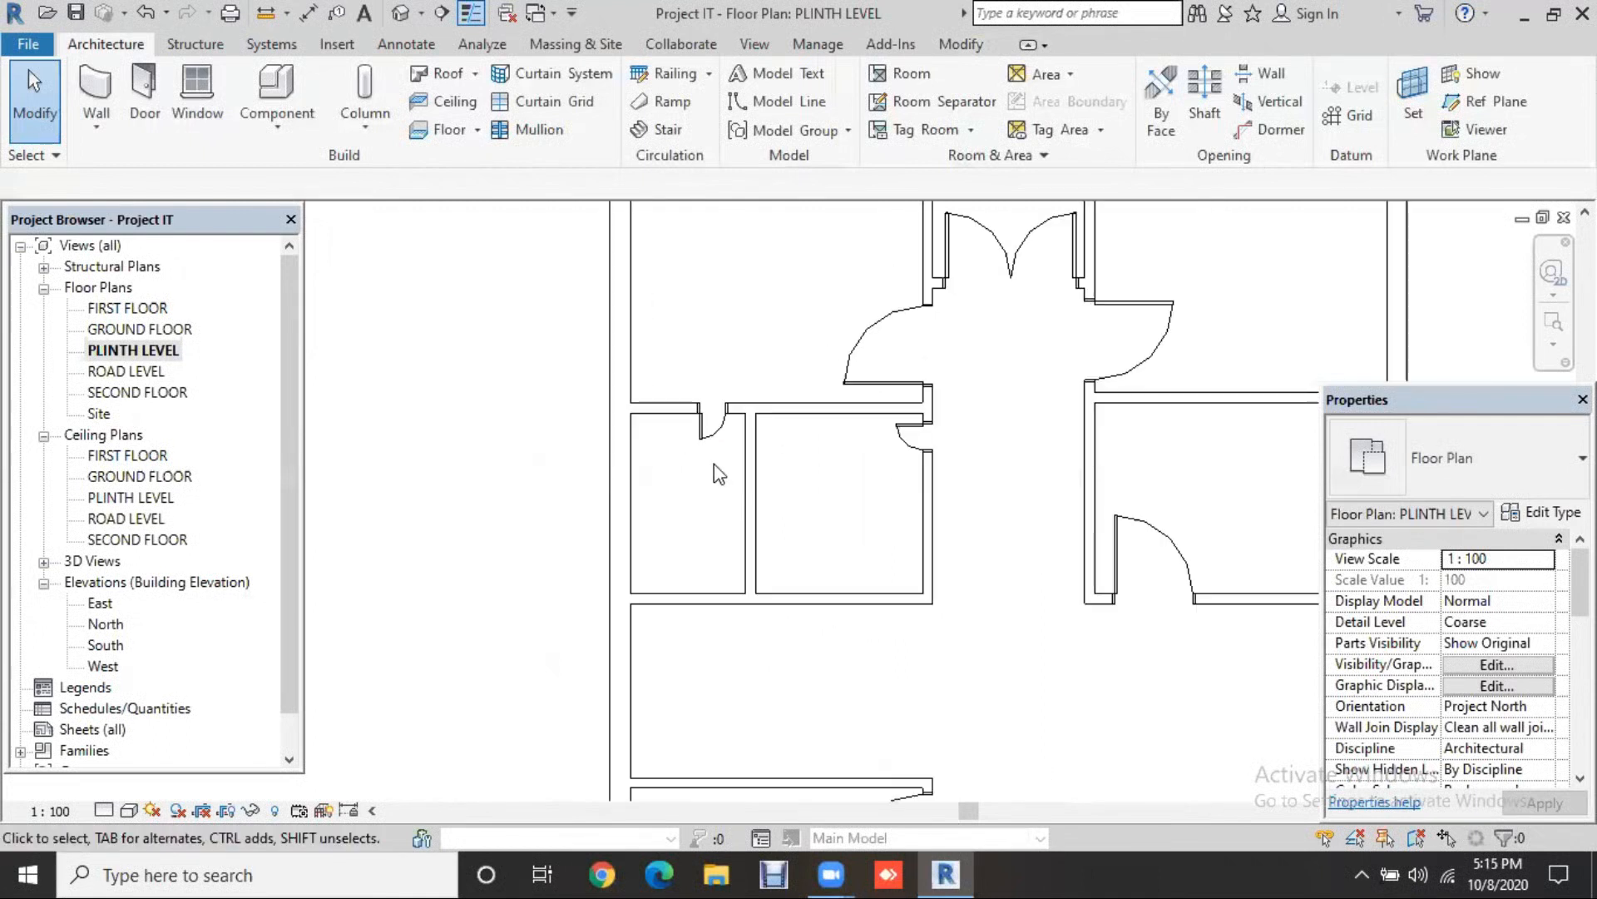
pyautogui.scroll(1, 720, 440)
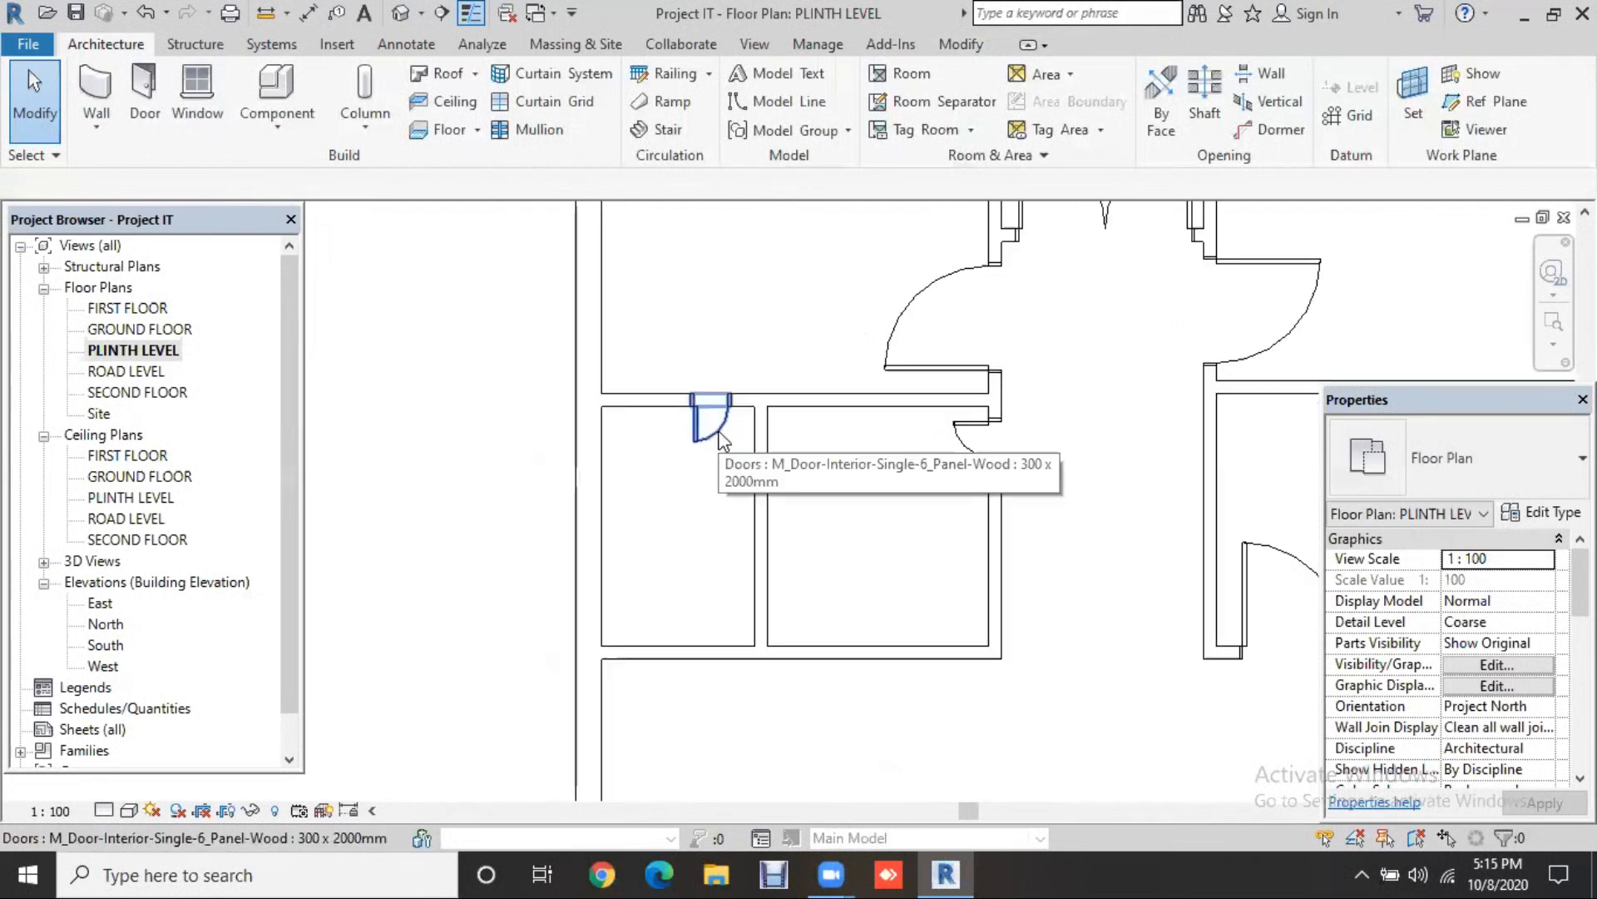
pyautogui.click(721, 439)
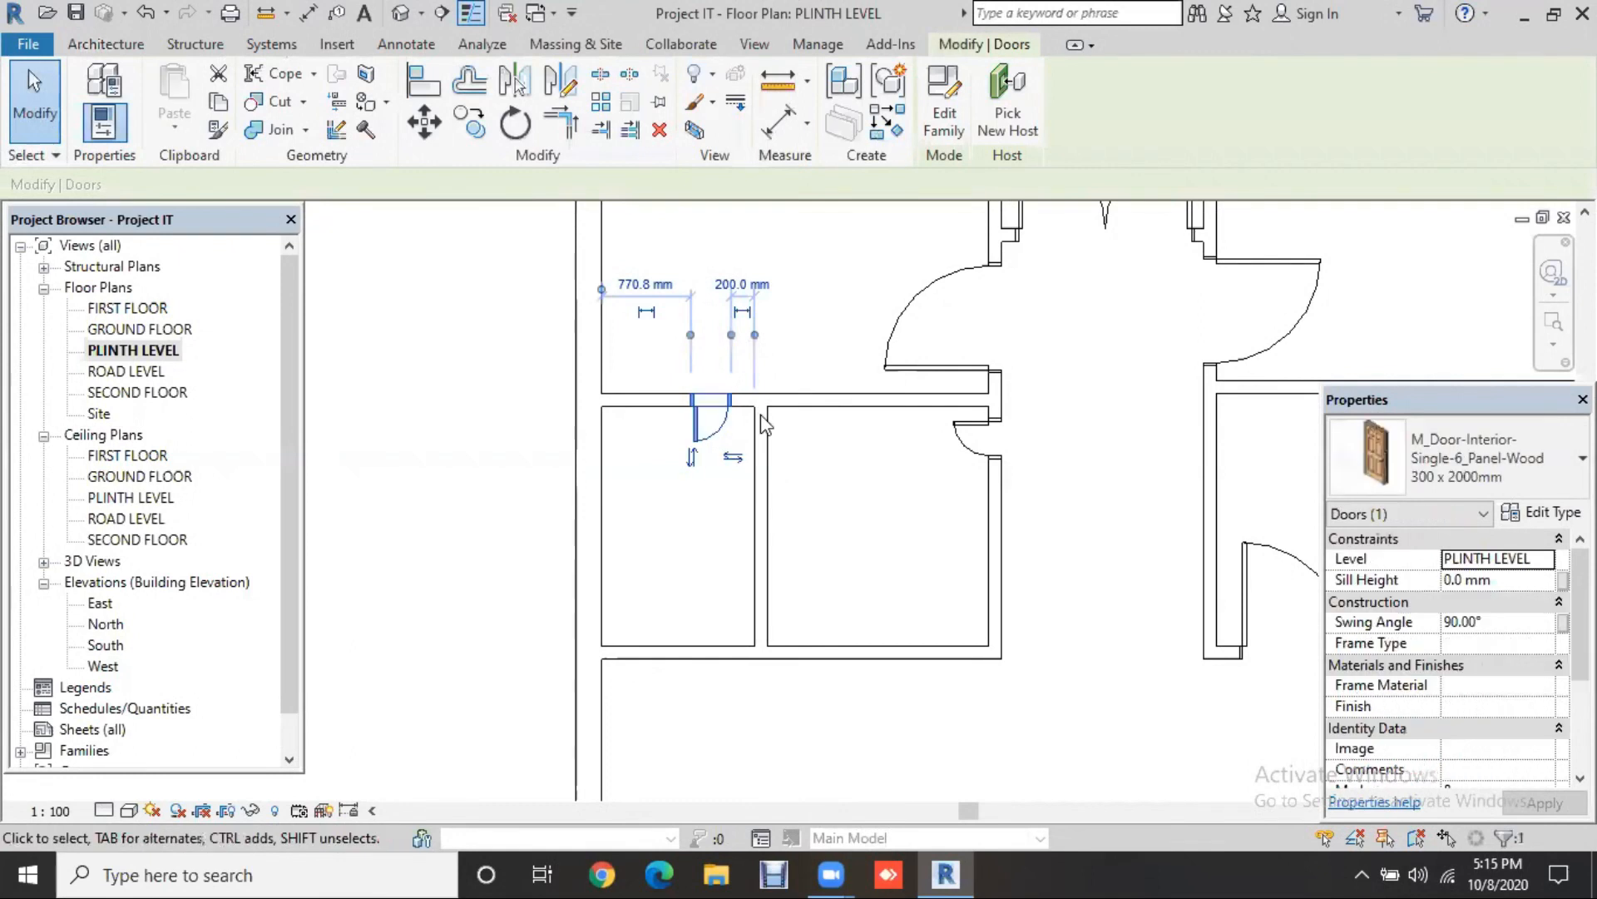
pyautogui.scroll(2, 815, 588)
pyautogui.moveTo(815, 588); pyautogui.dragTo(876, 661, button='middle')
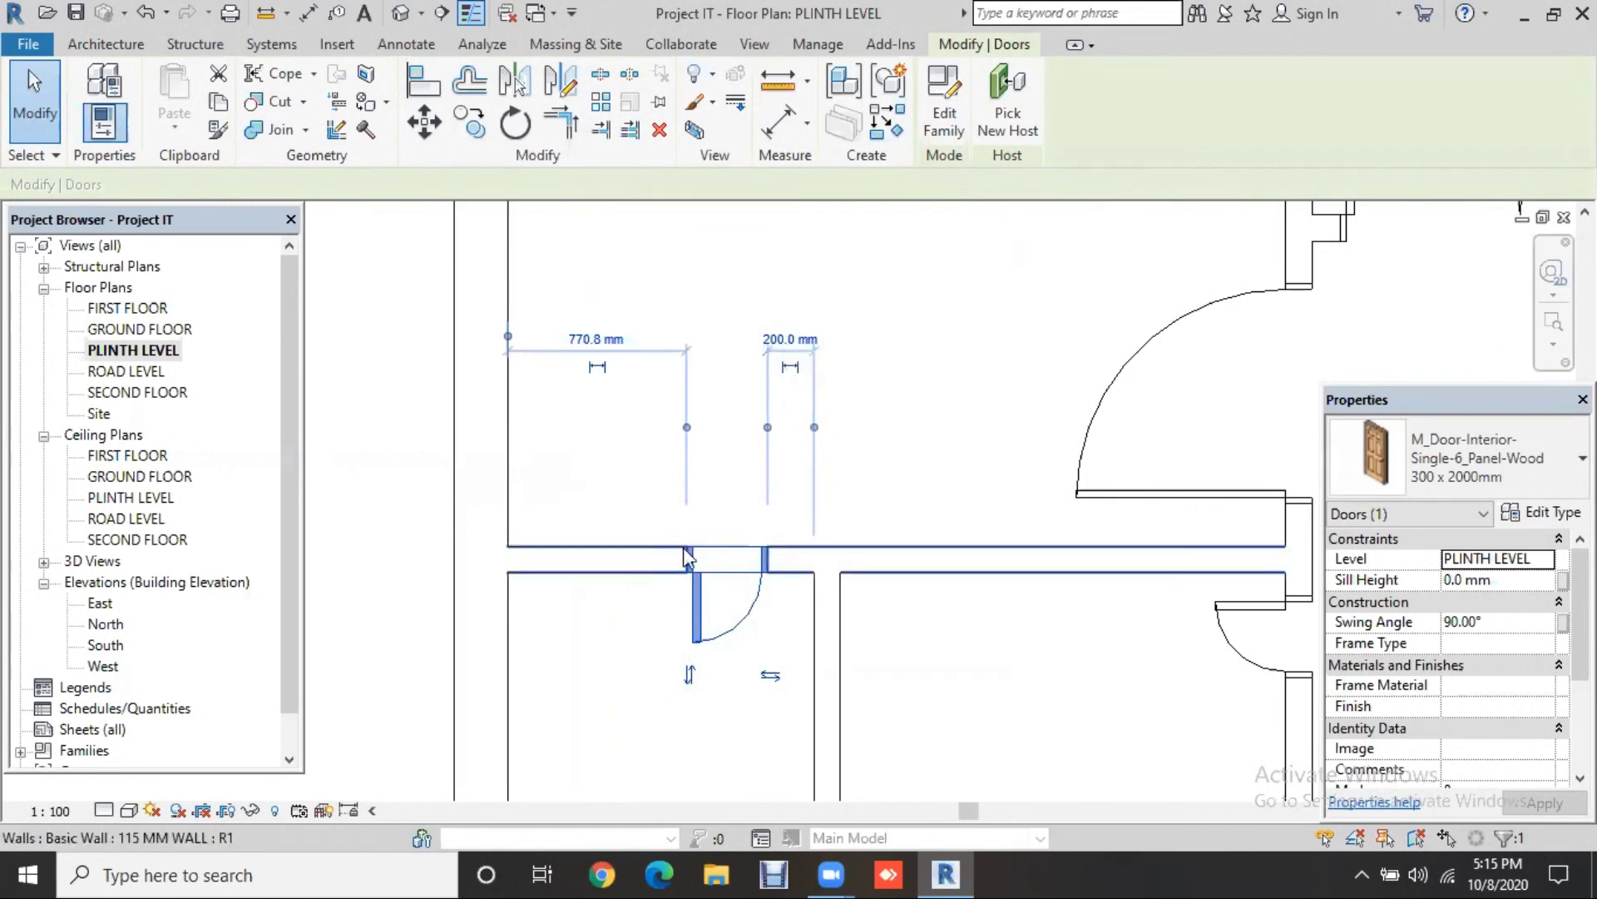
pyautogui.press('Tab')
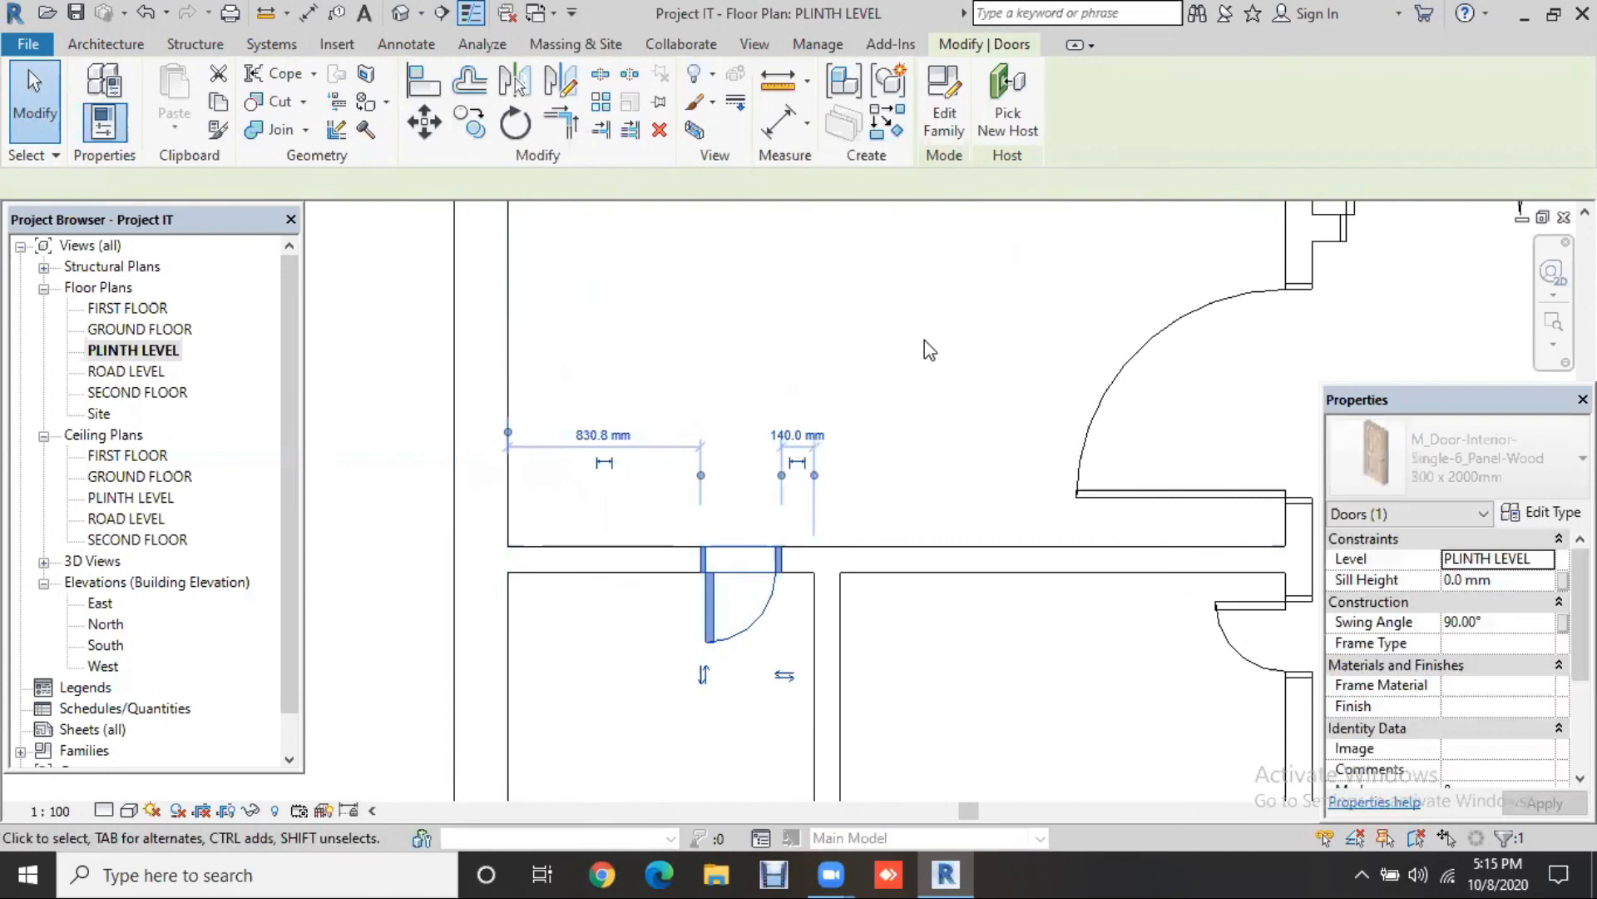
pyautogui.press('Right')
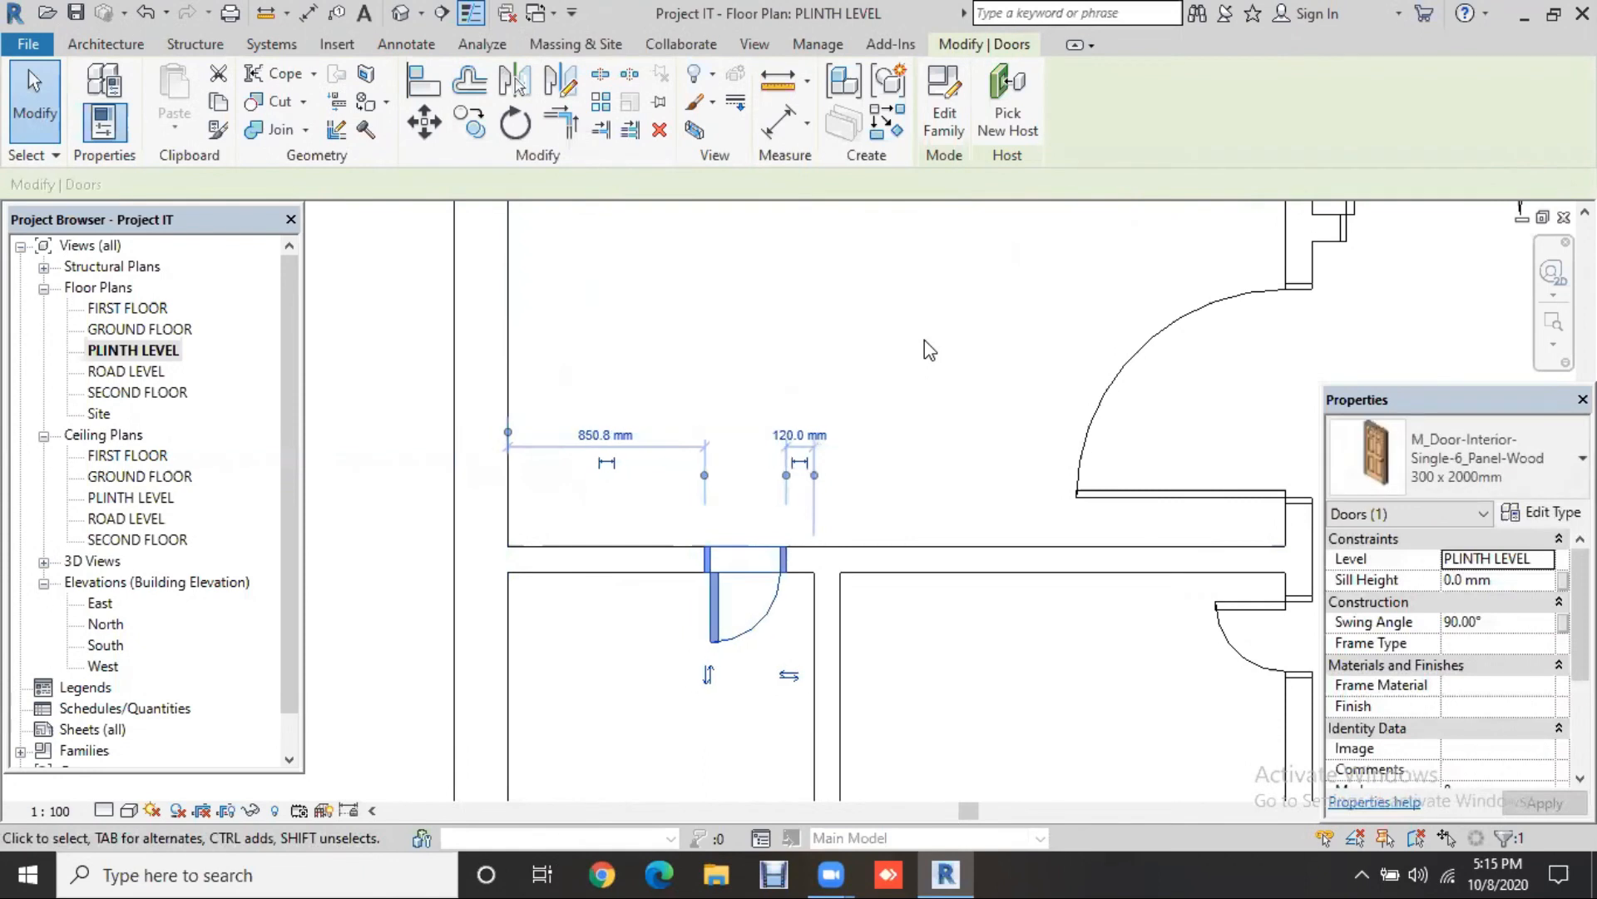
pyautogui.press('Right')
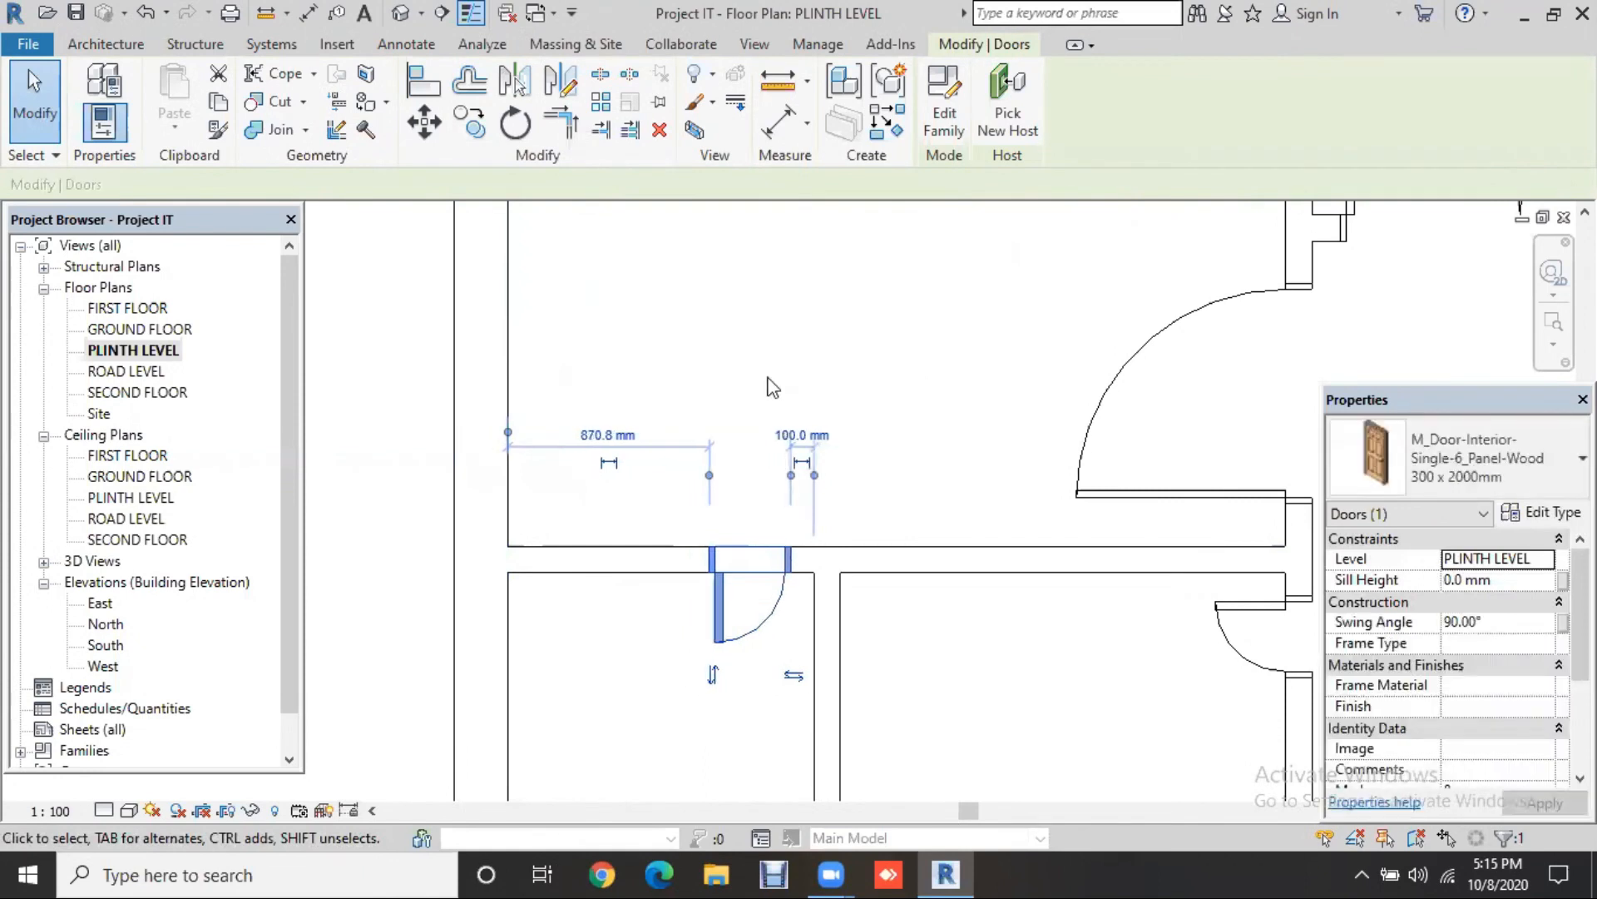
pyautogui.click(793, 433)
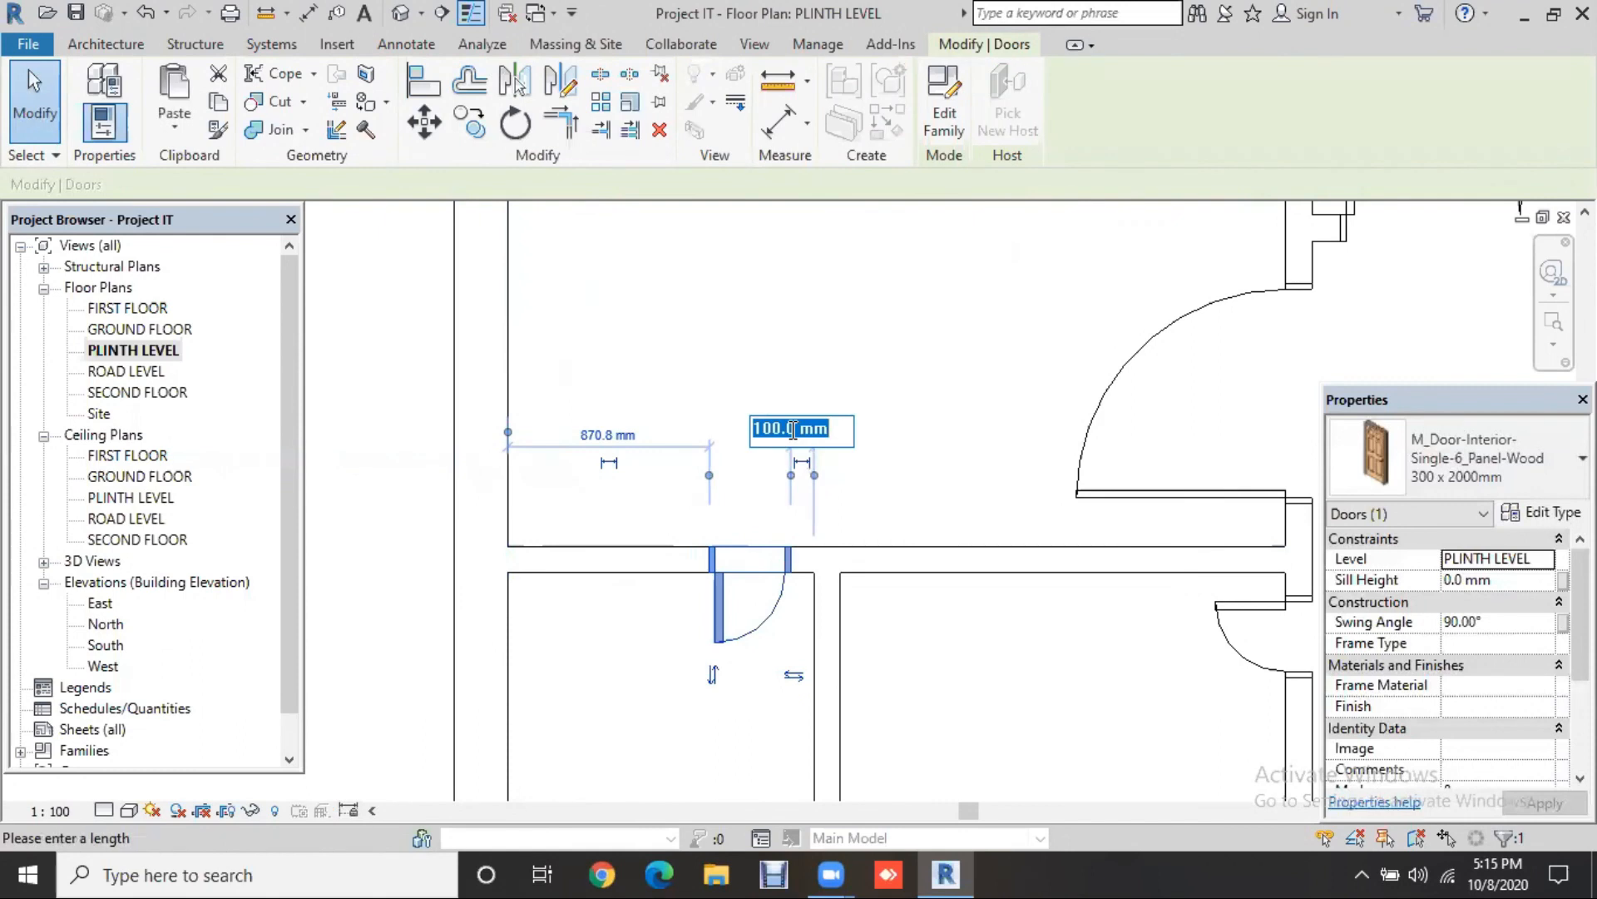
pyautogui.write('50mm')
pyautogui.press('Return')
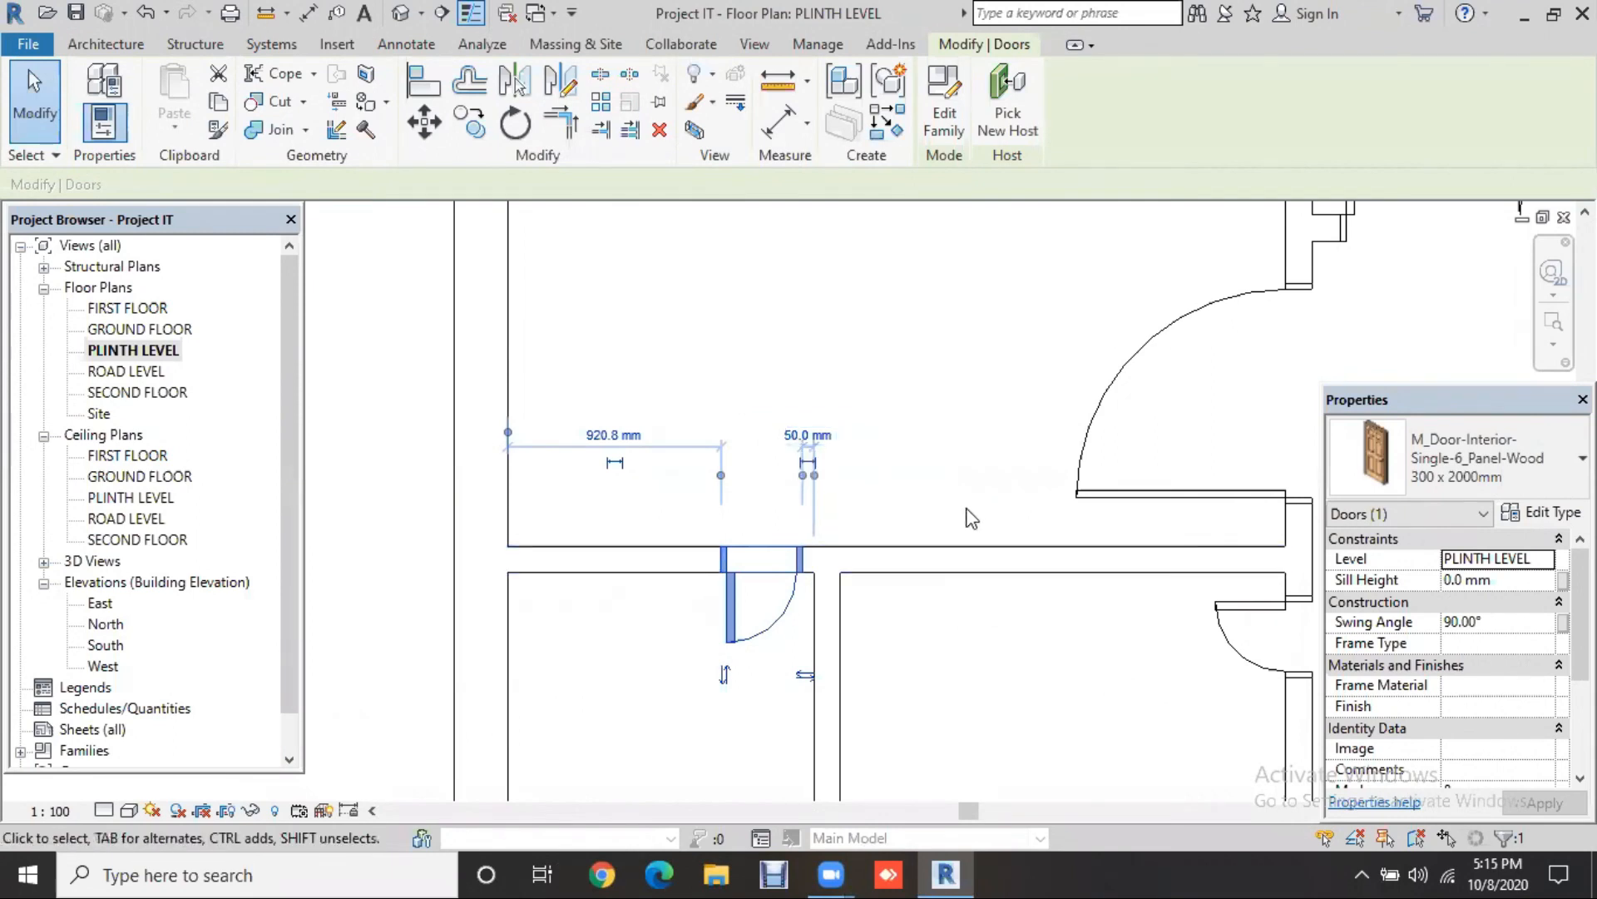
pyautogui.press('Right')
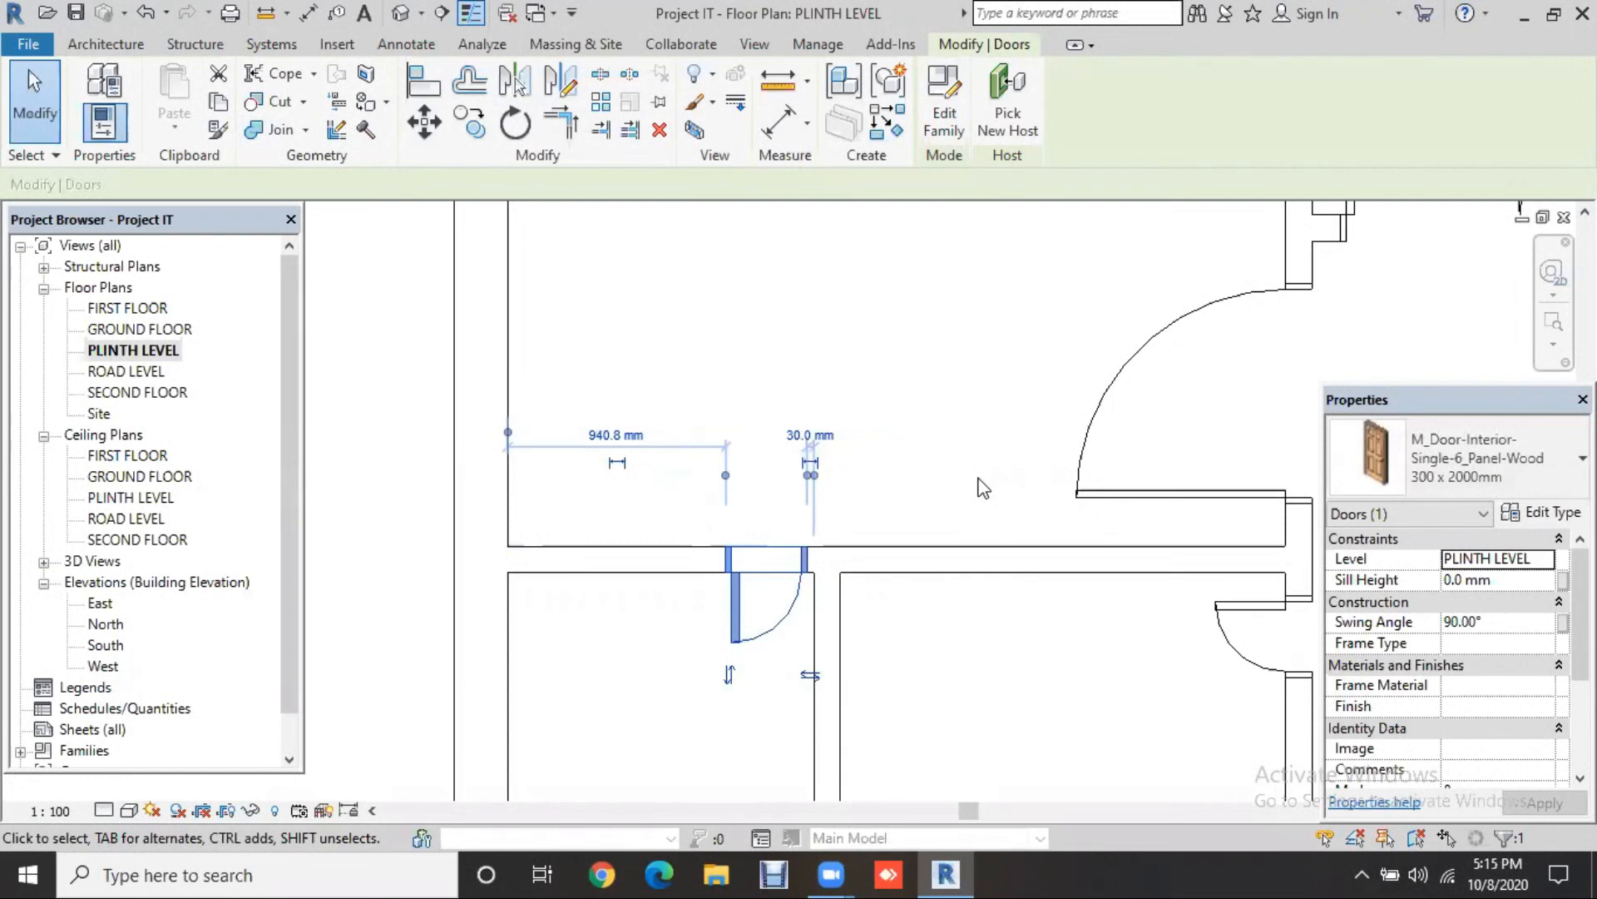
# Step: Flip the door to swing down into the room with the hinge on the right
pyautogui.click(731, 677)
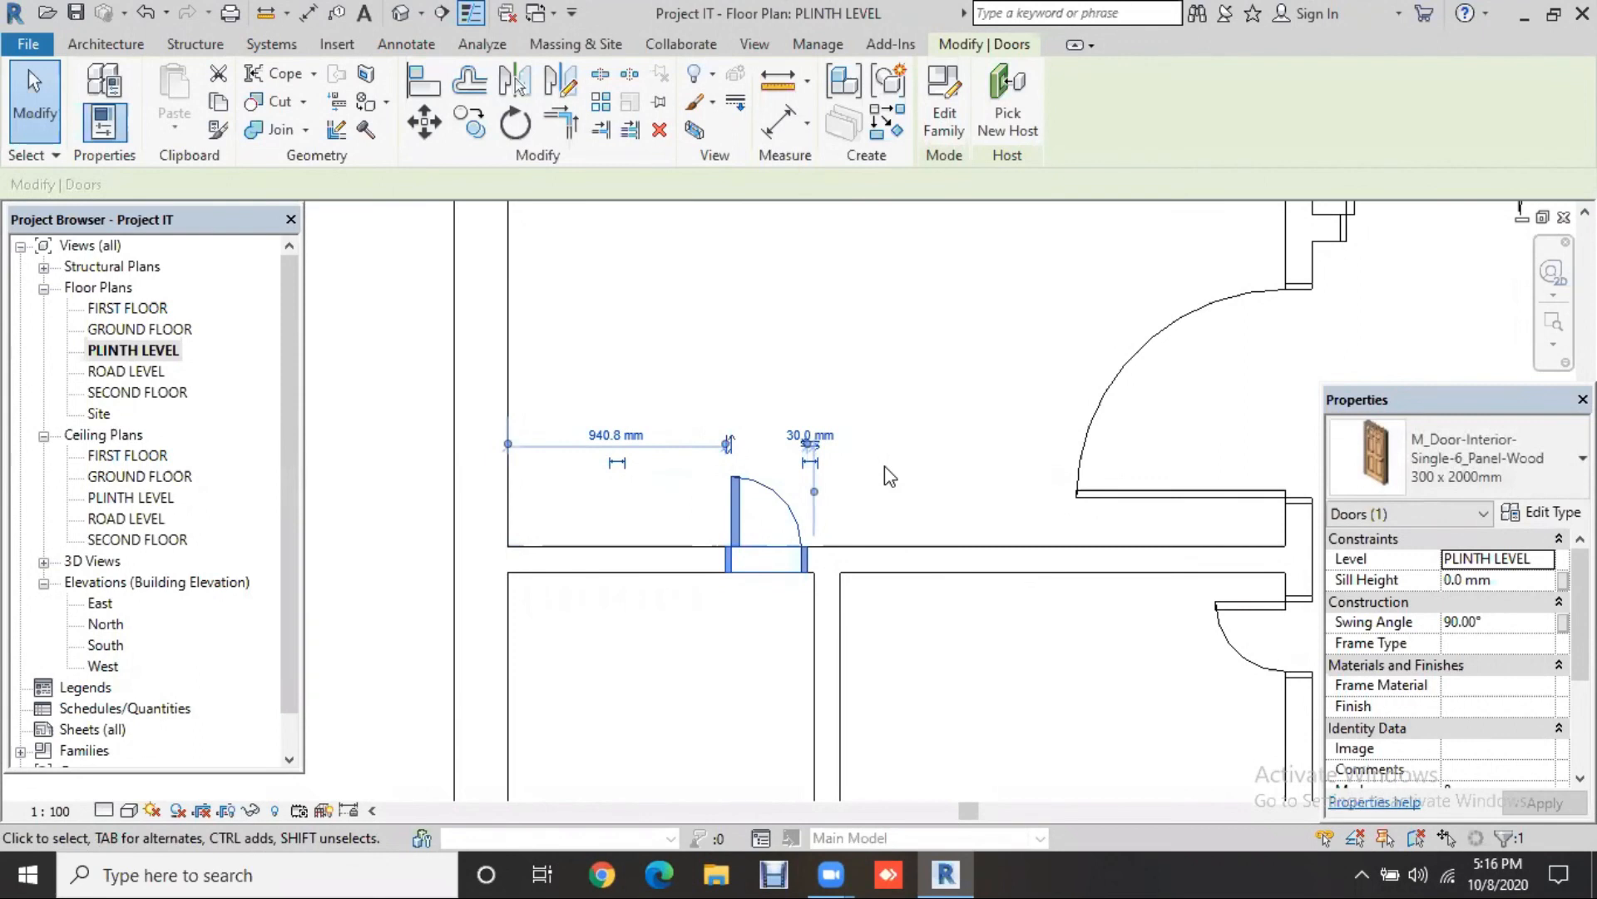
pyautogui.press('space')
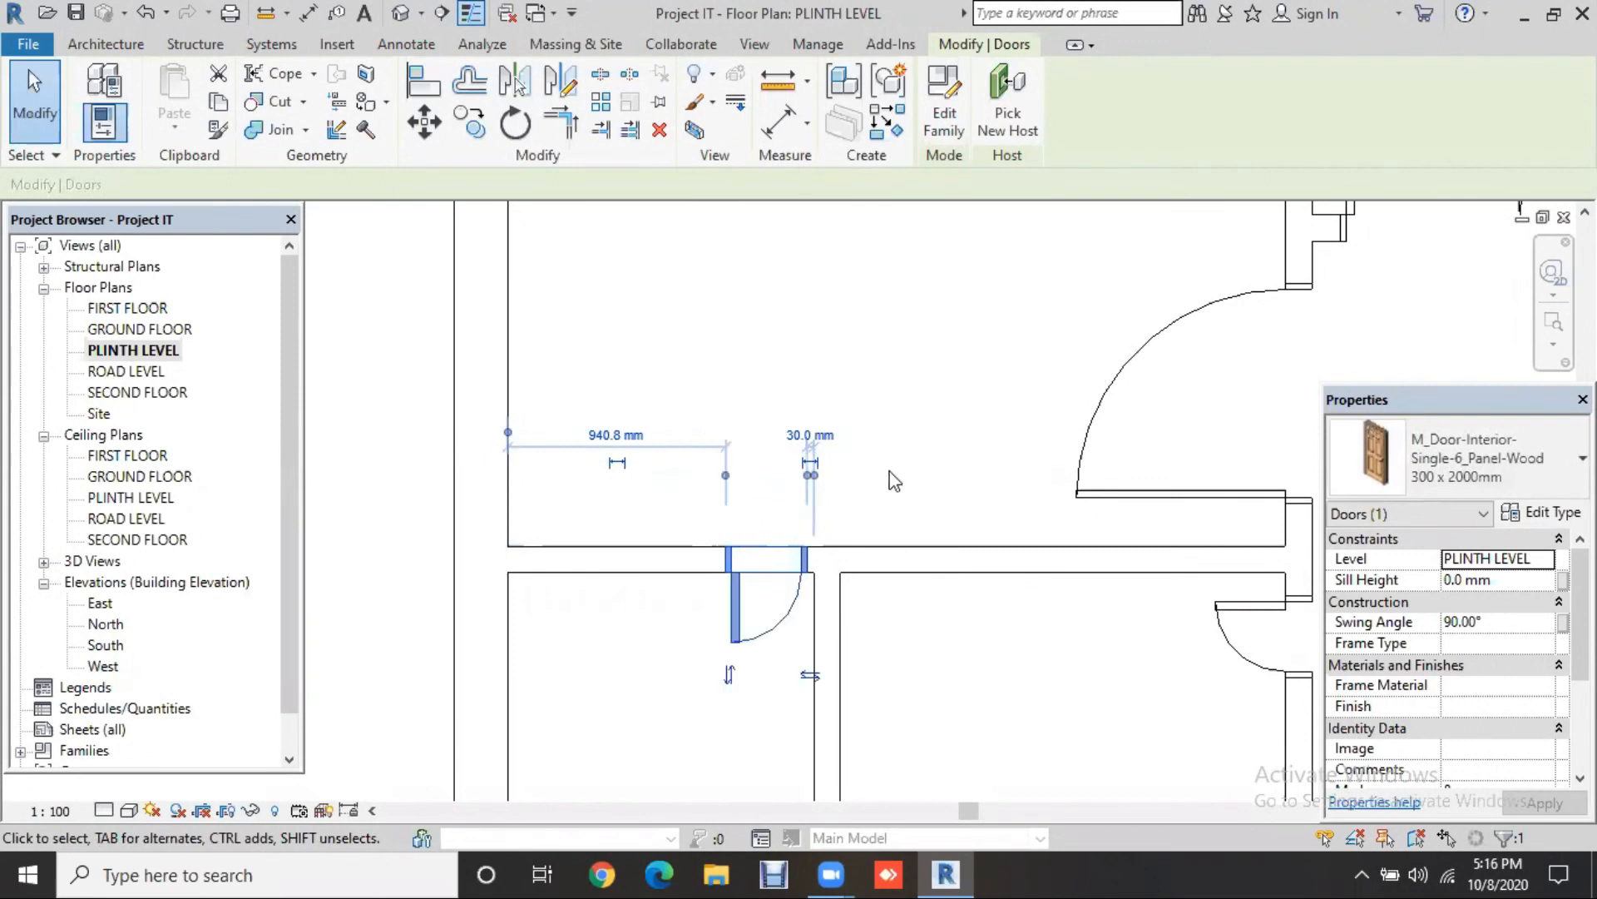
pyautogui.press('space')
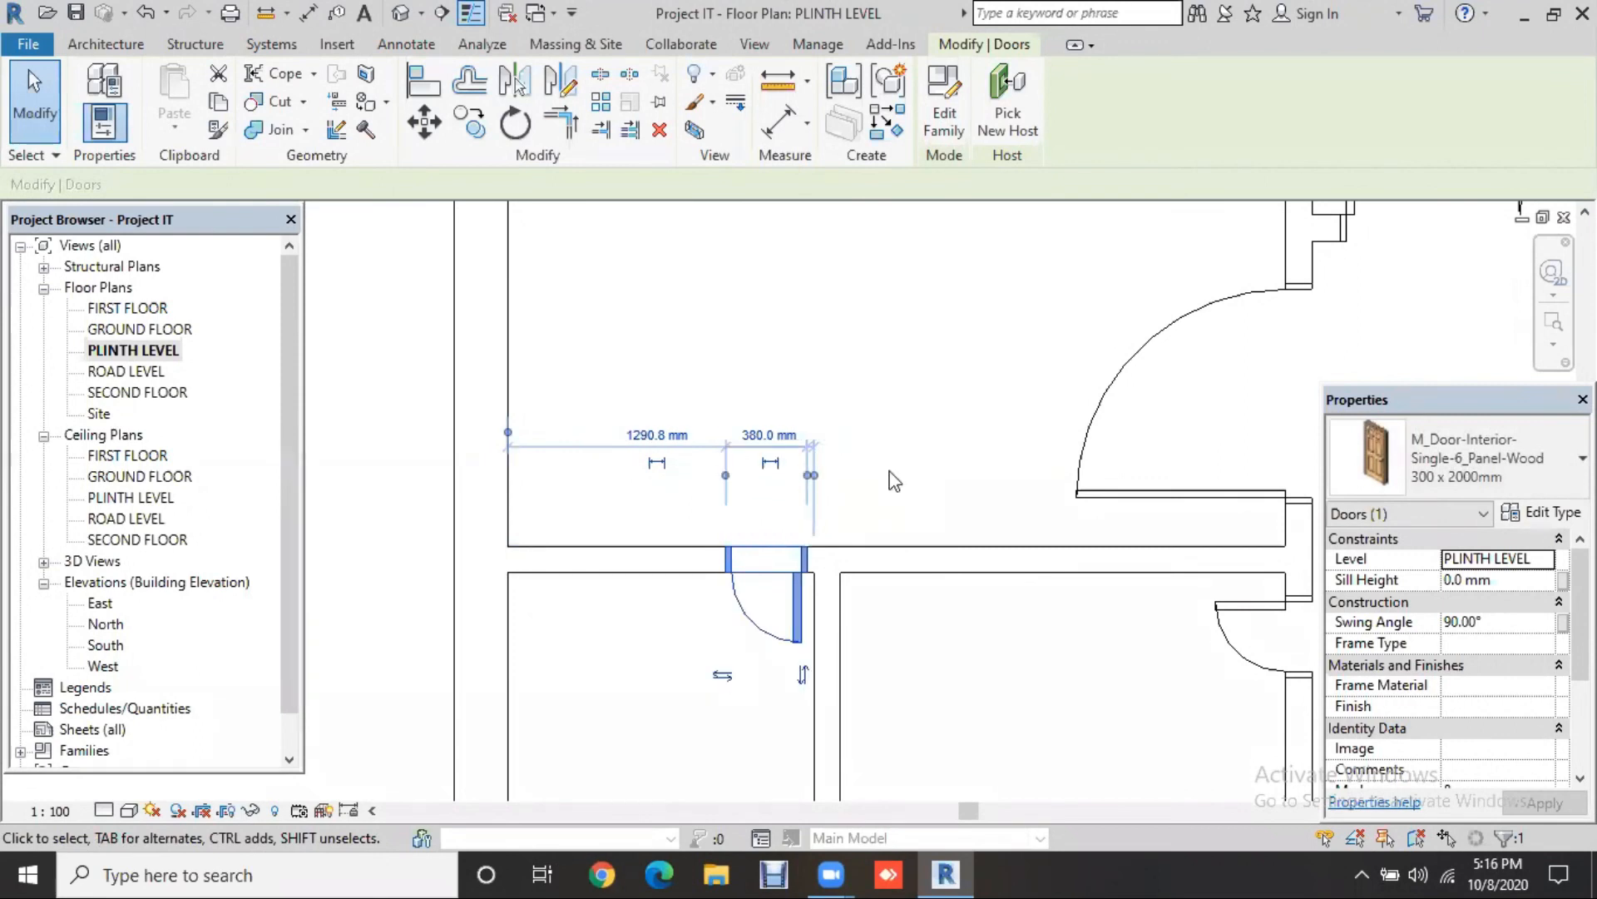
pyautogui.press('space')
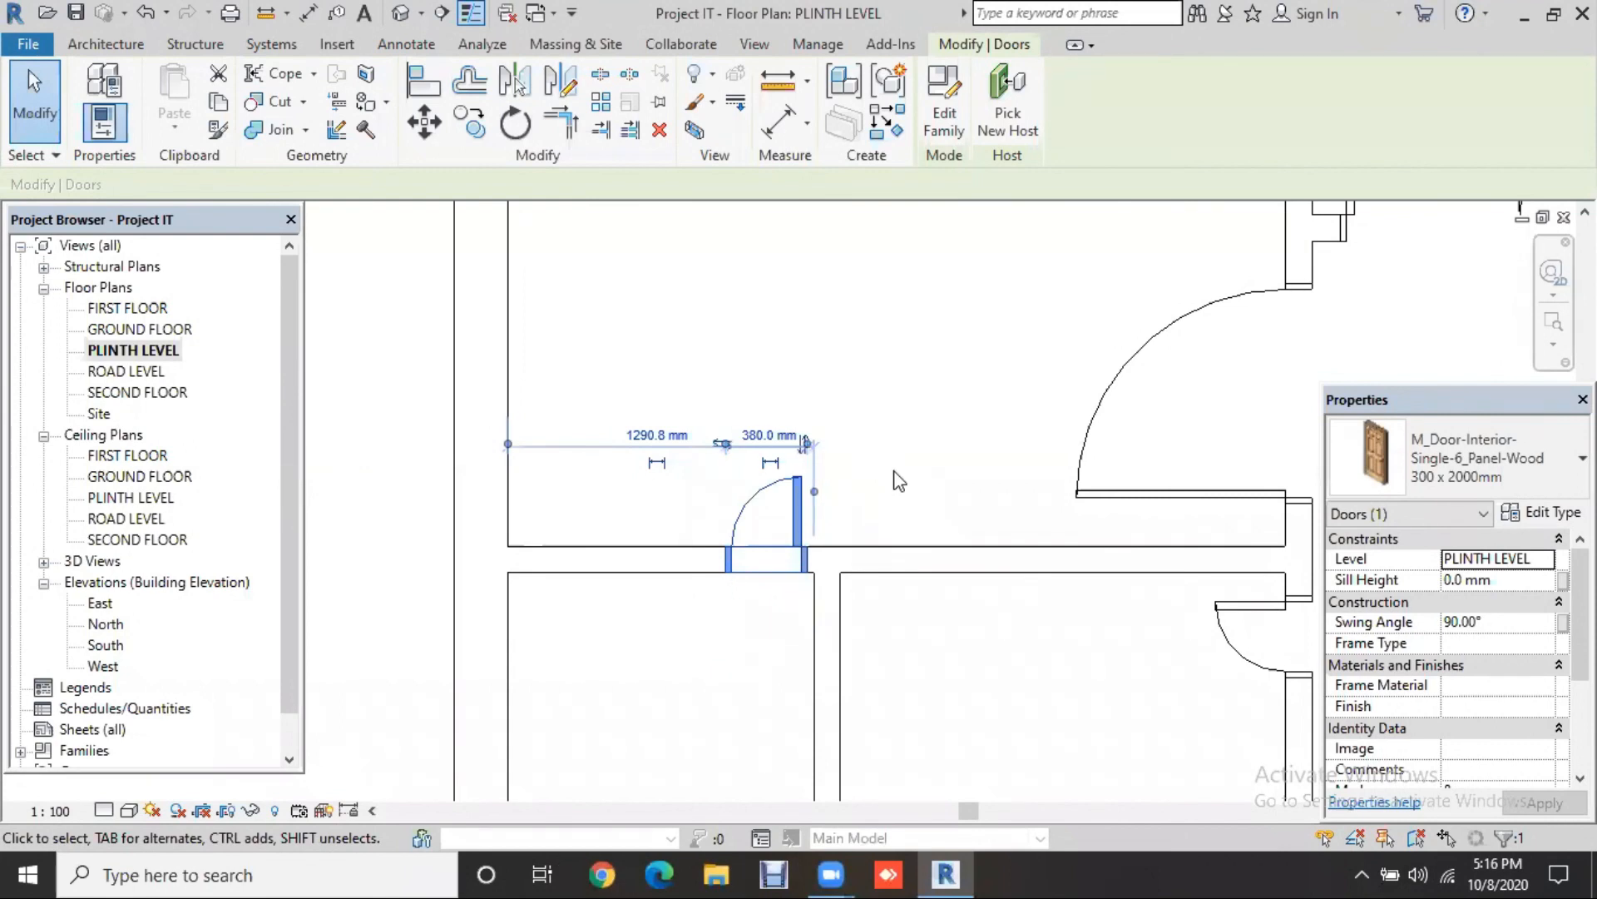
pyautogui.press('space')
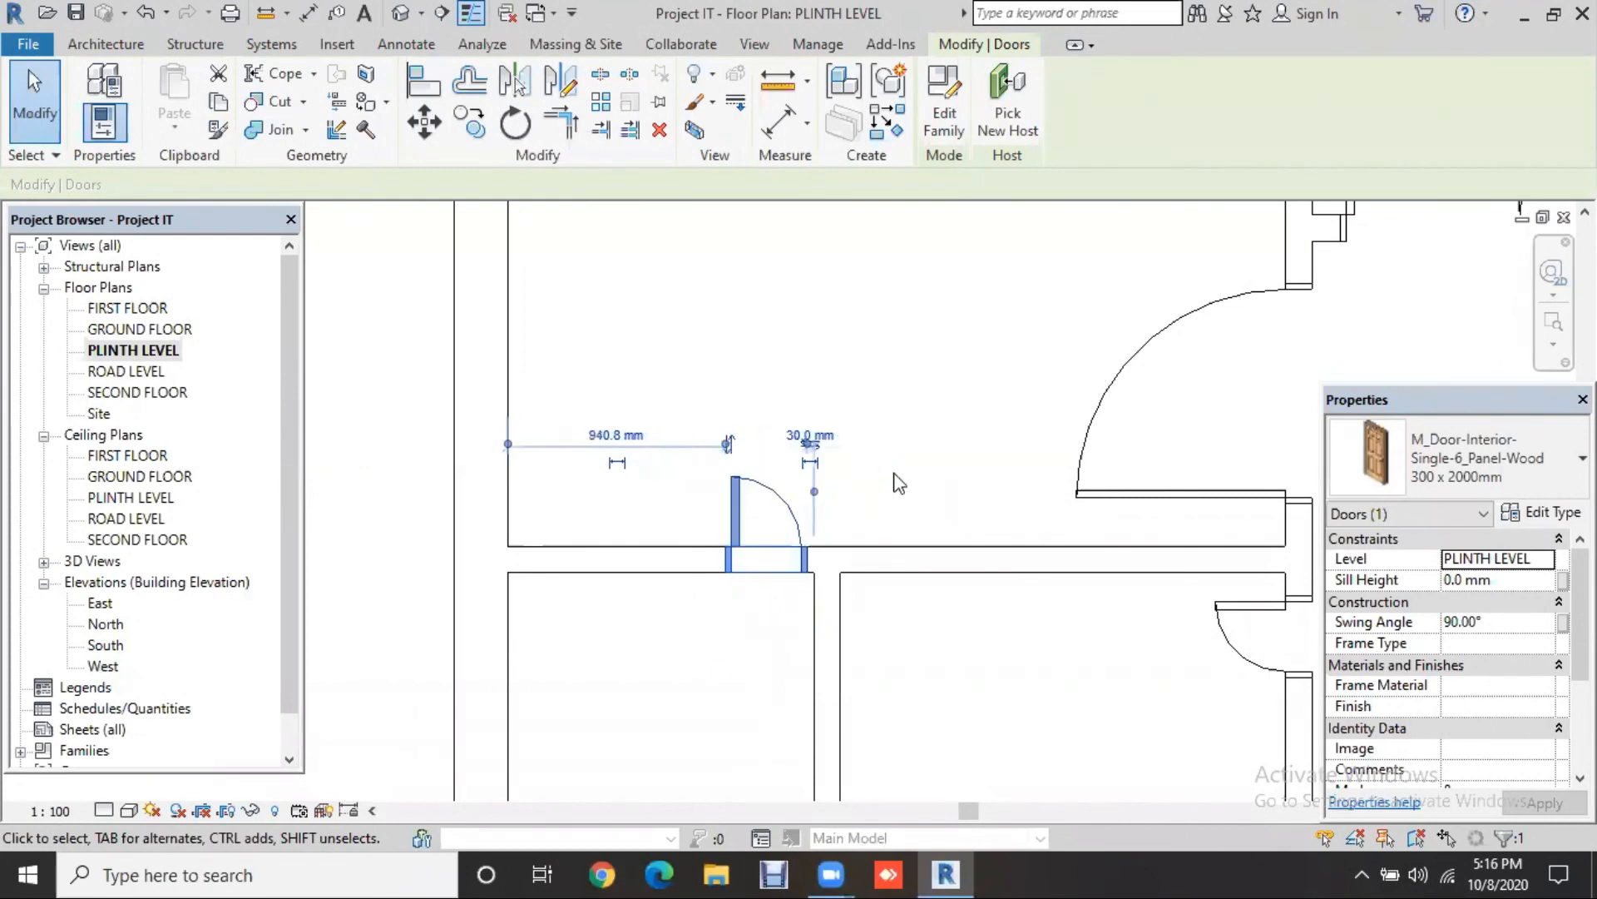
pyautogui.press('space')
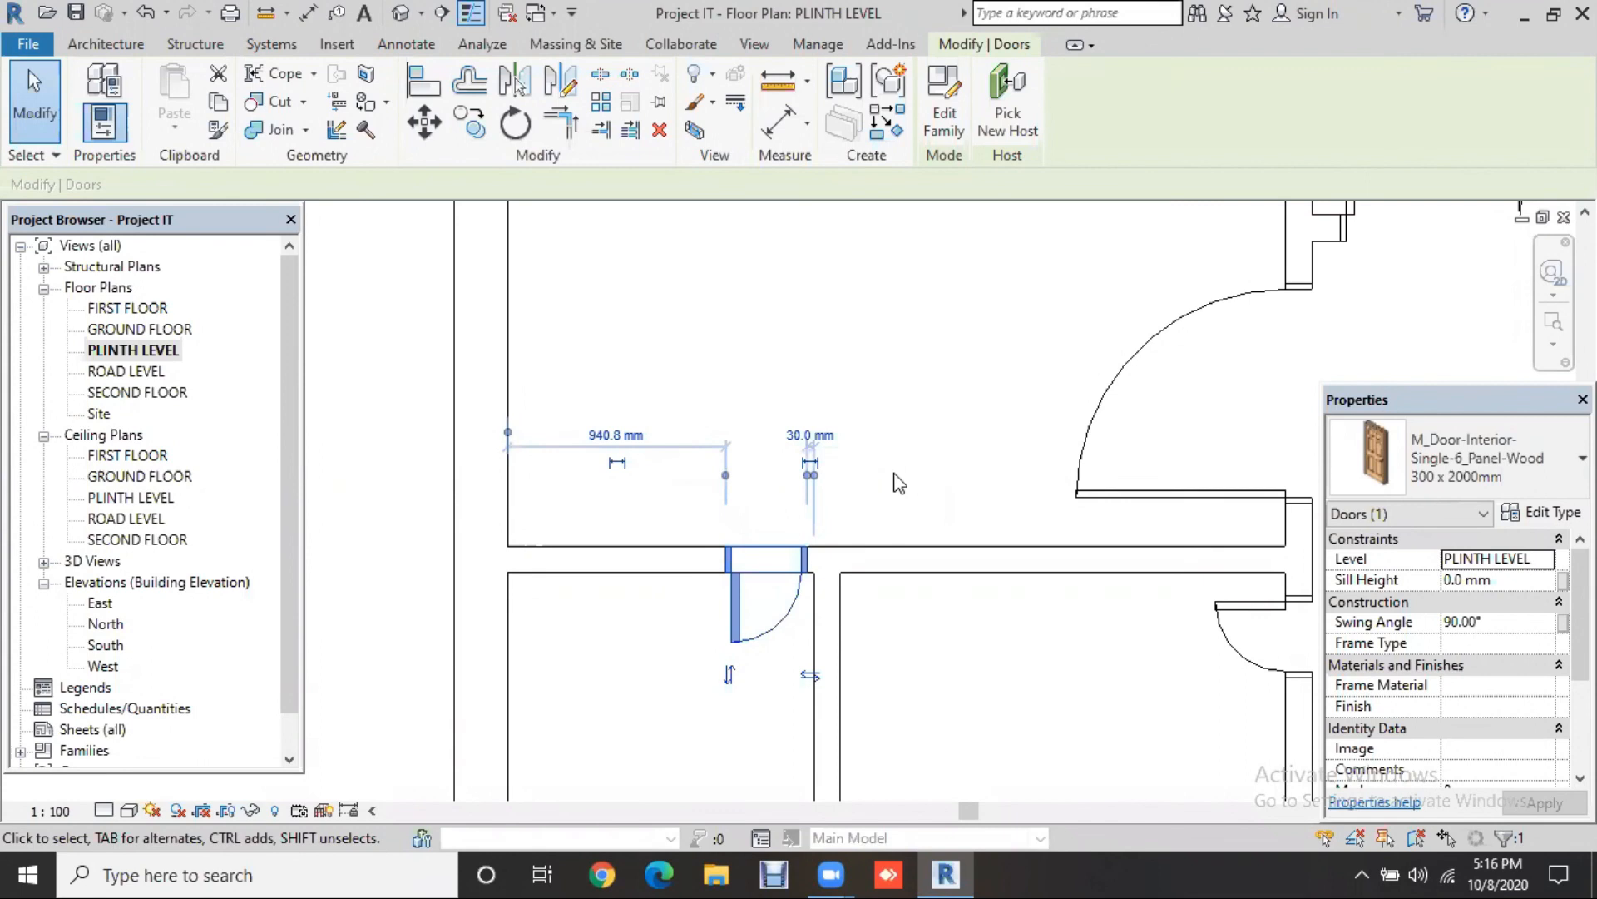
pyautogui.press('space')
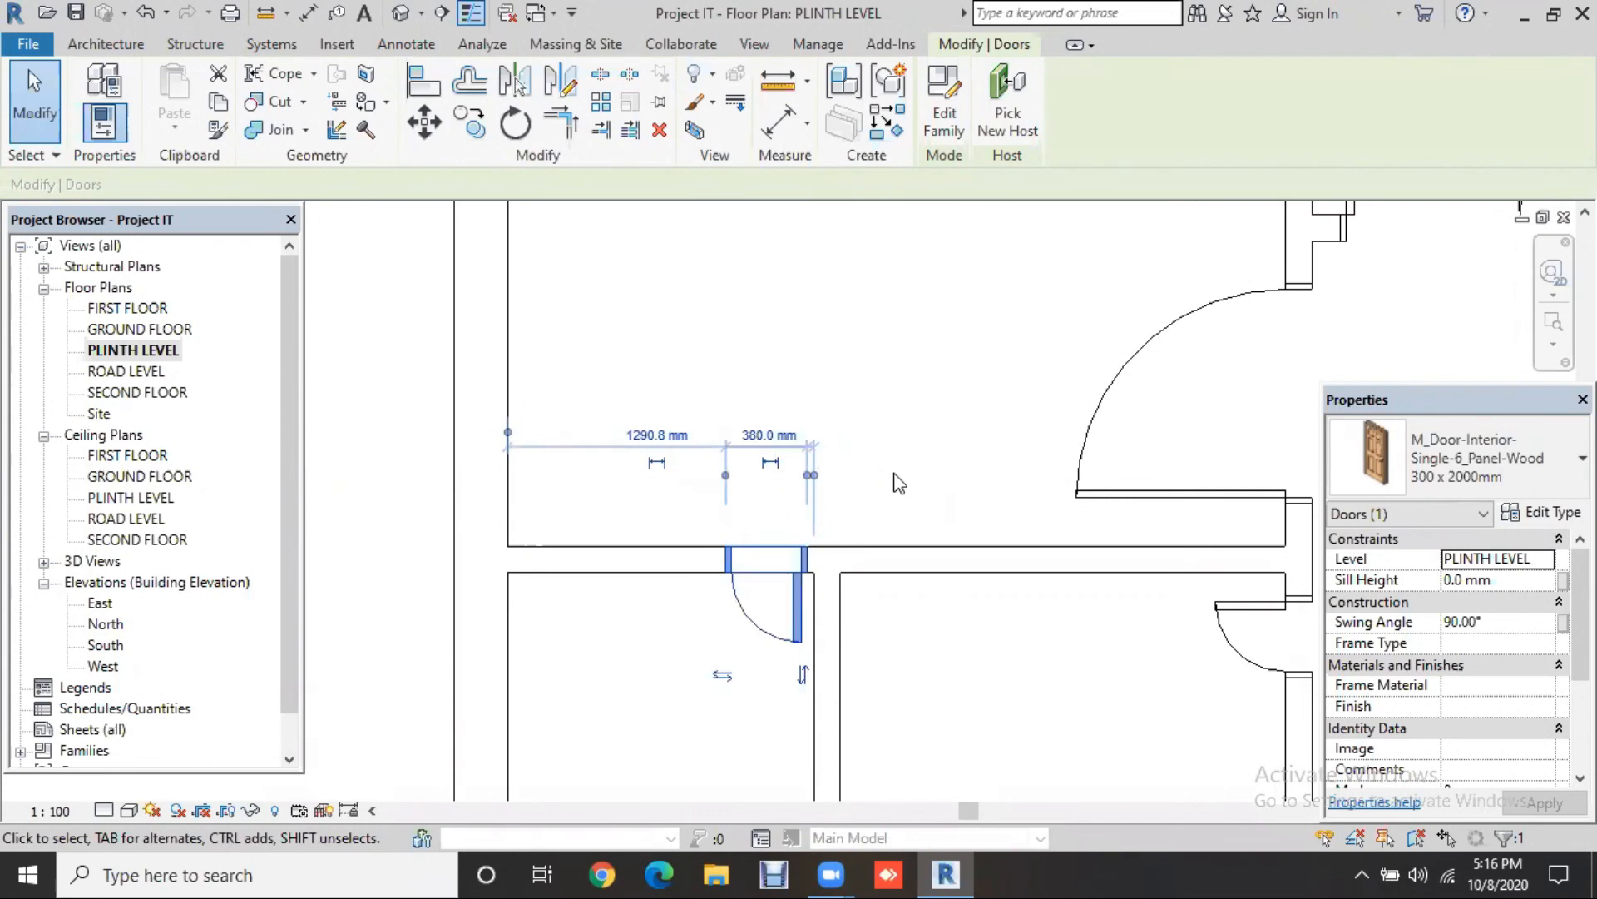
pyautogui.press('Right')
# Step: Nudge the small door in the next room's right wall up to 20 mm from the top corner
pyautogui.press('Escape')
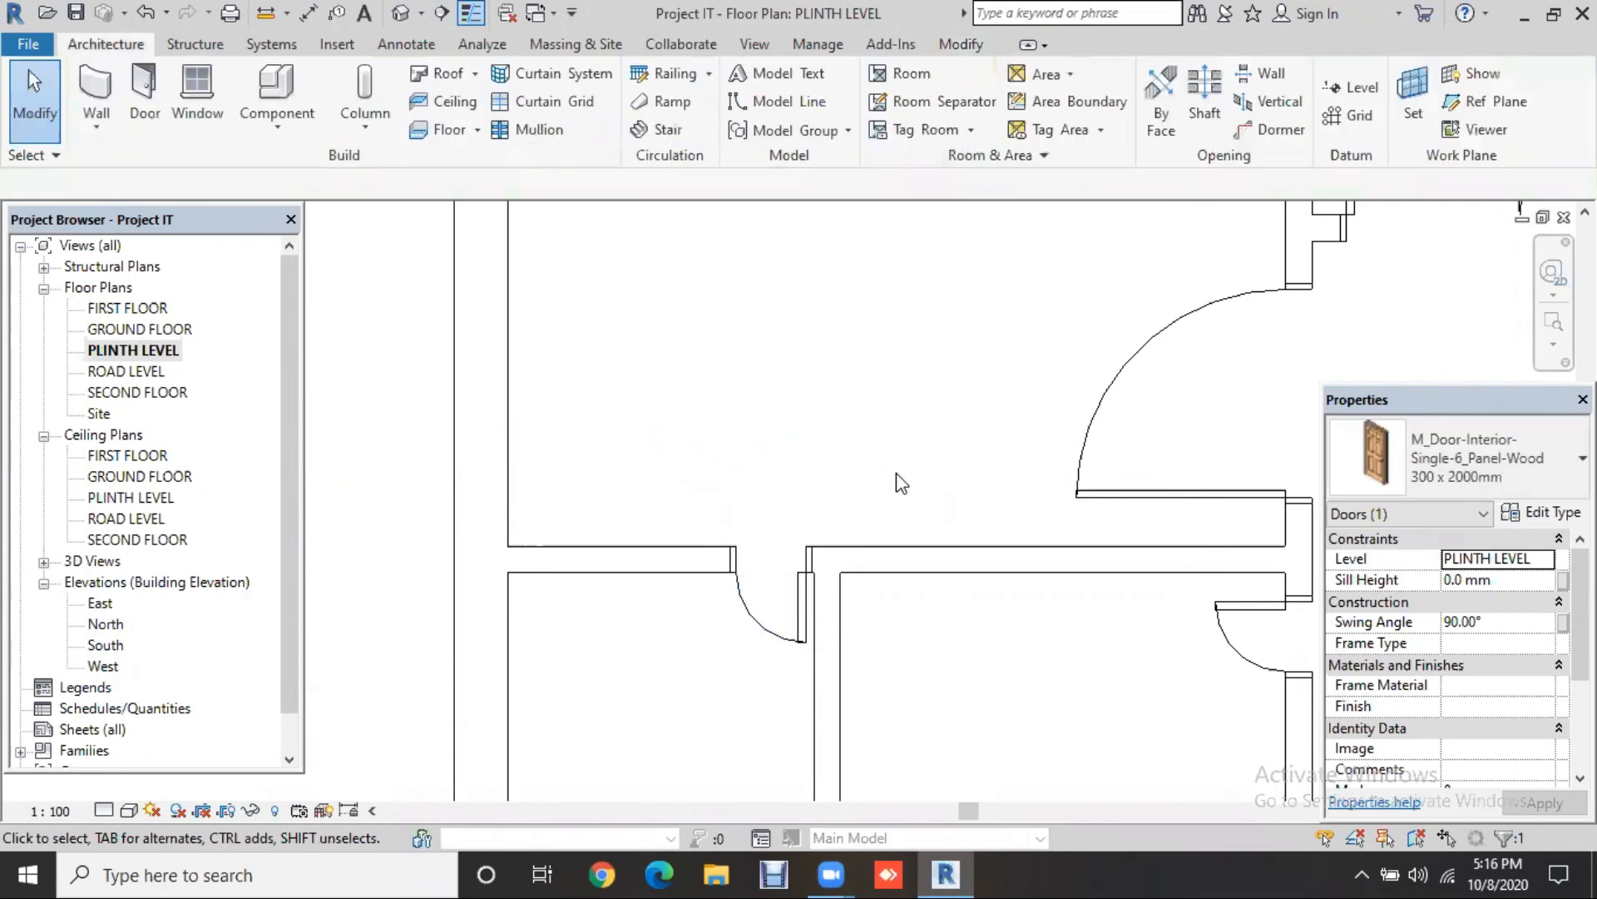
pyautogui.scroll(-1, 896, 474)
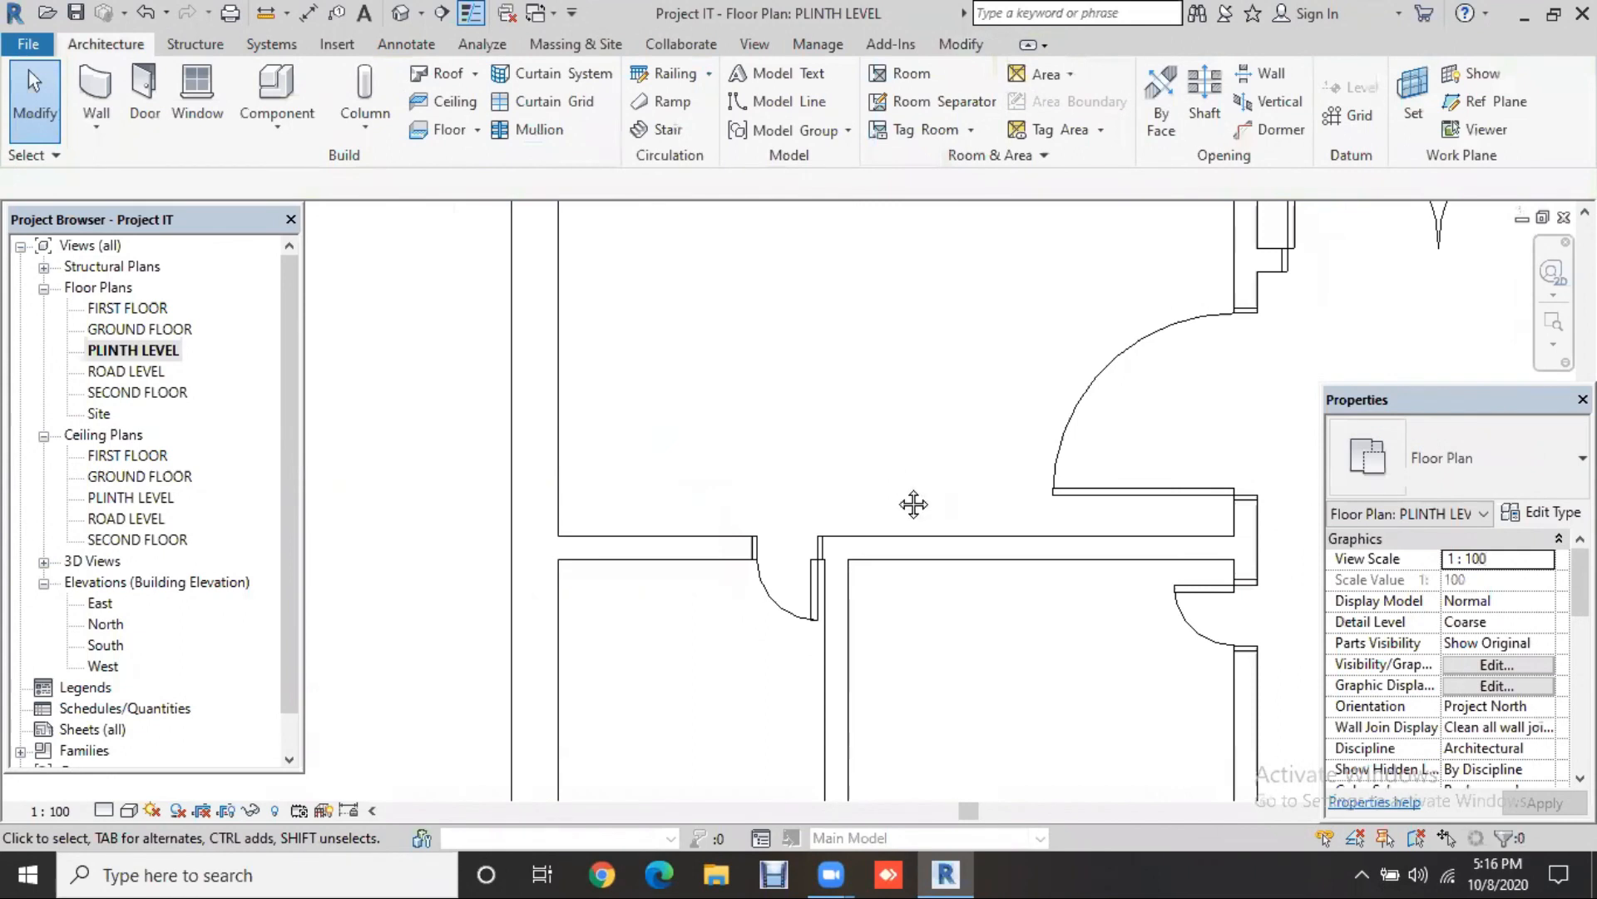
pyautogui.scroll(-1, 913, 503)
pyautogui.moveTo(1122, 557); pyautogui.dragTo(1063, 553, button='middle')
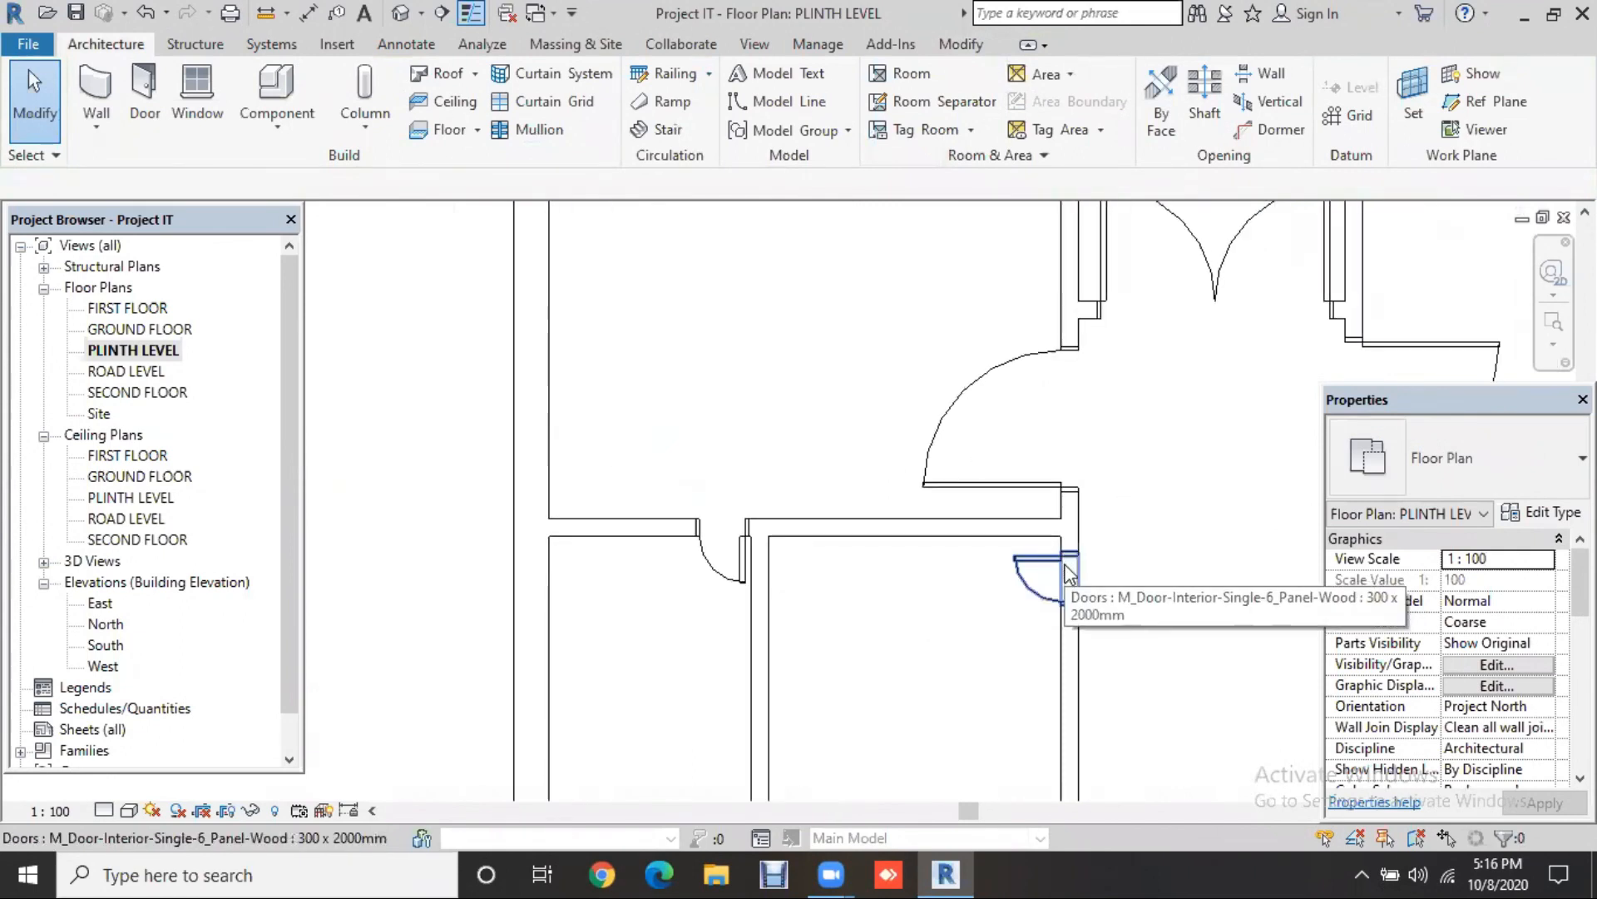
pyautogui.scroll(-1, 981, 699)
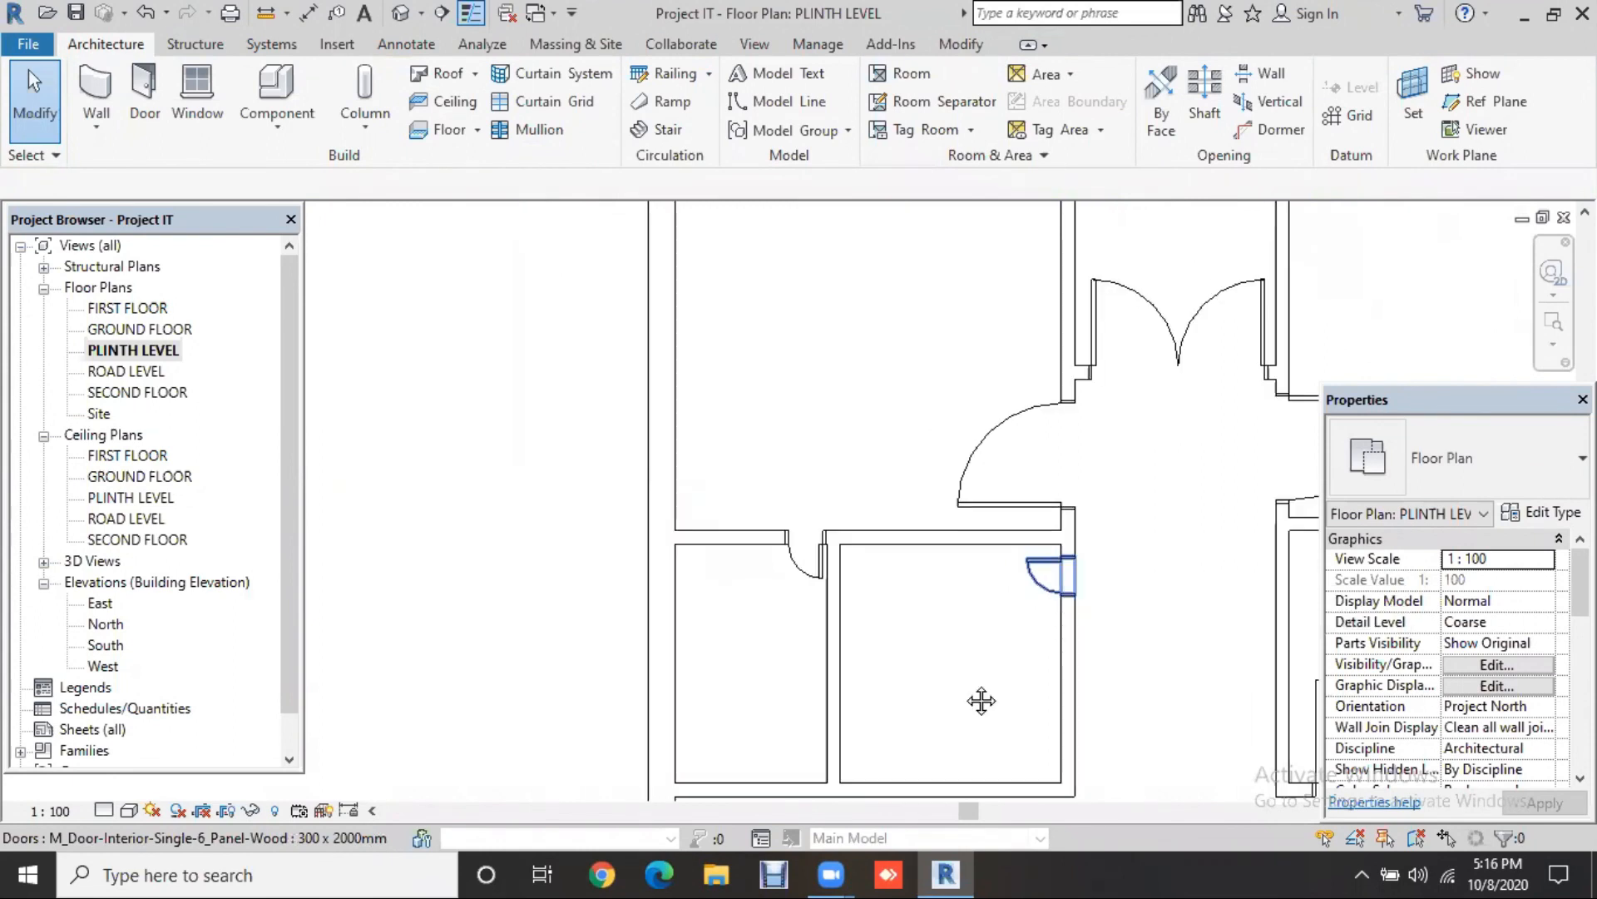
pyautogui.moveTo(982, 699); pyautogui.dragTo(774, 695, button='middle')
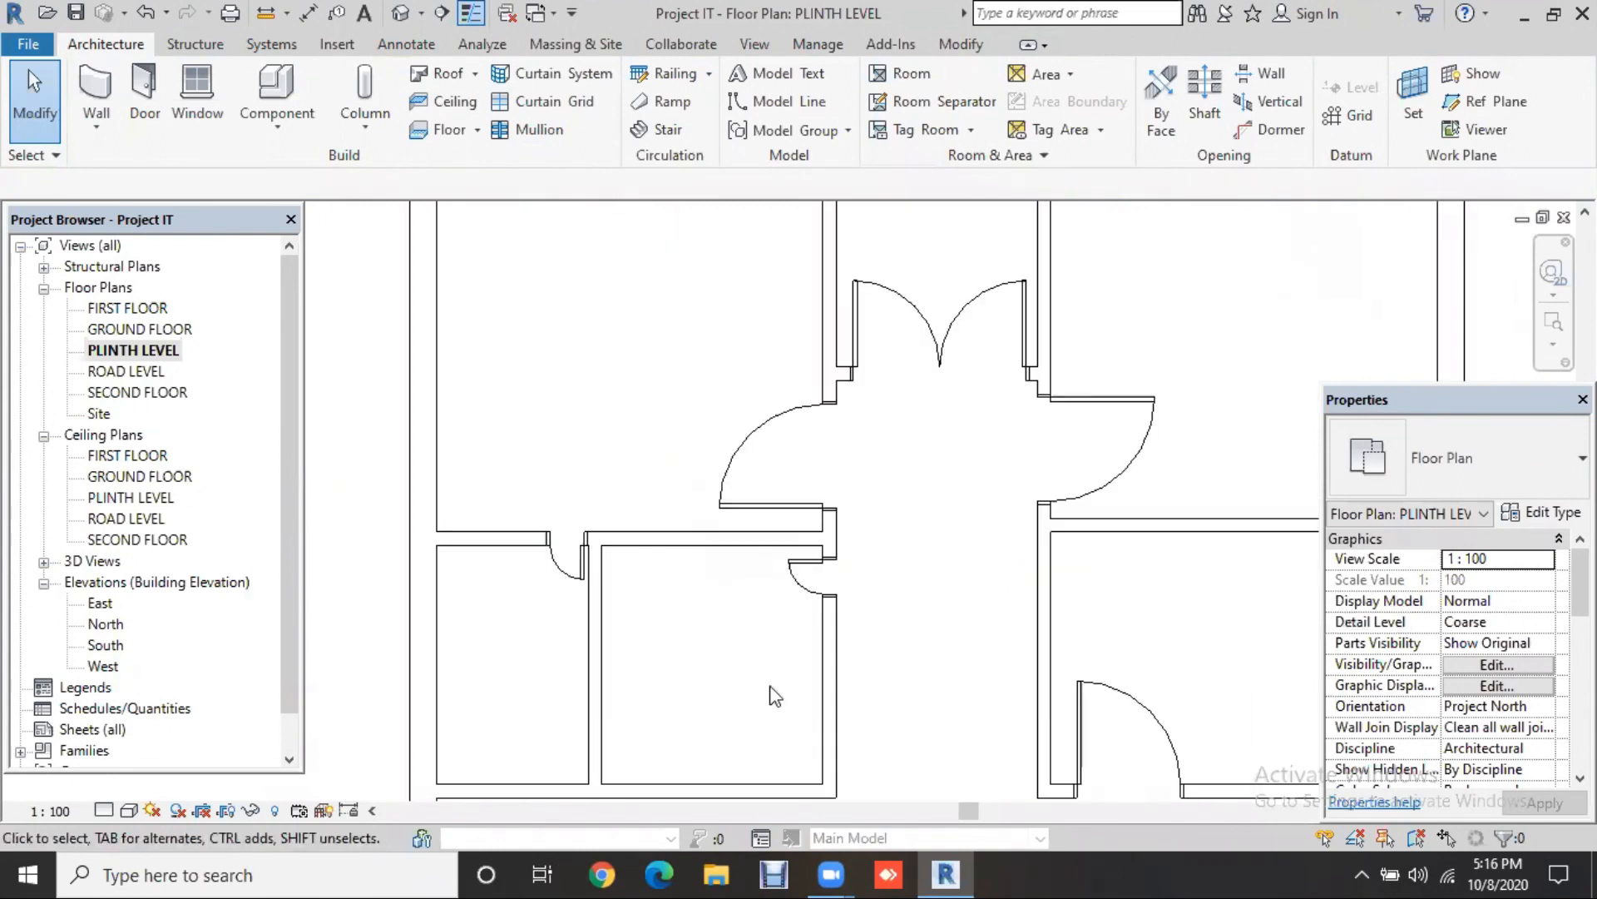
pyautogui.scroll(2, 821, 571)
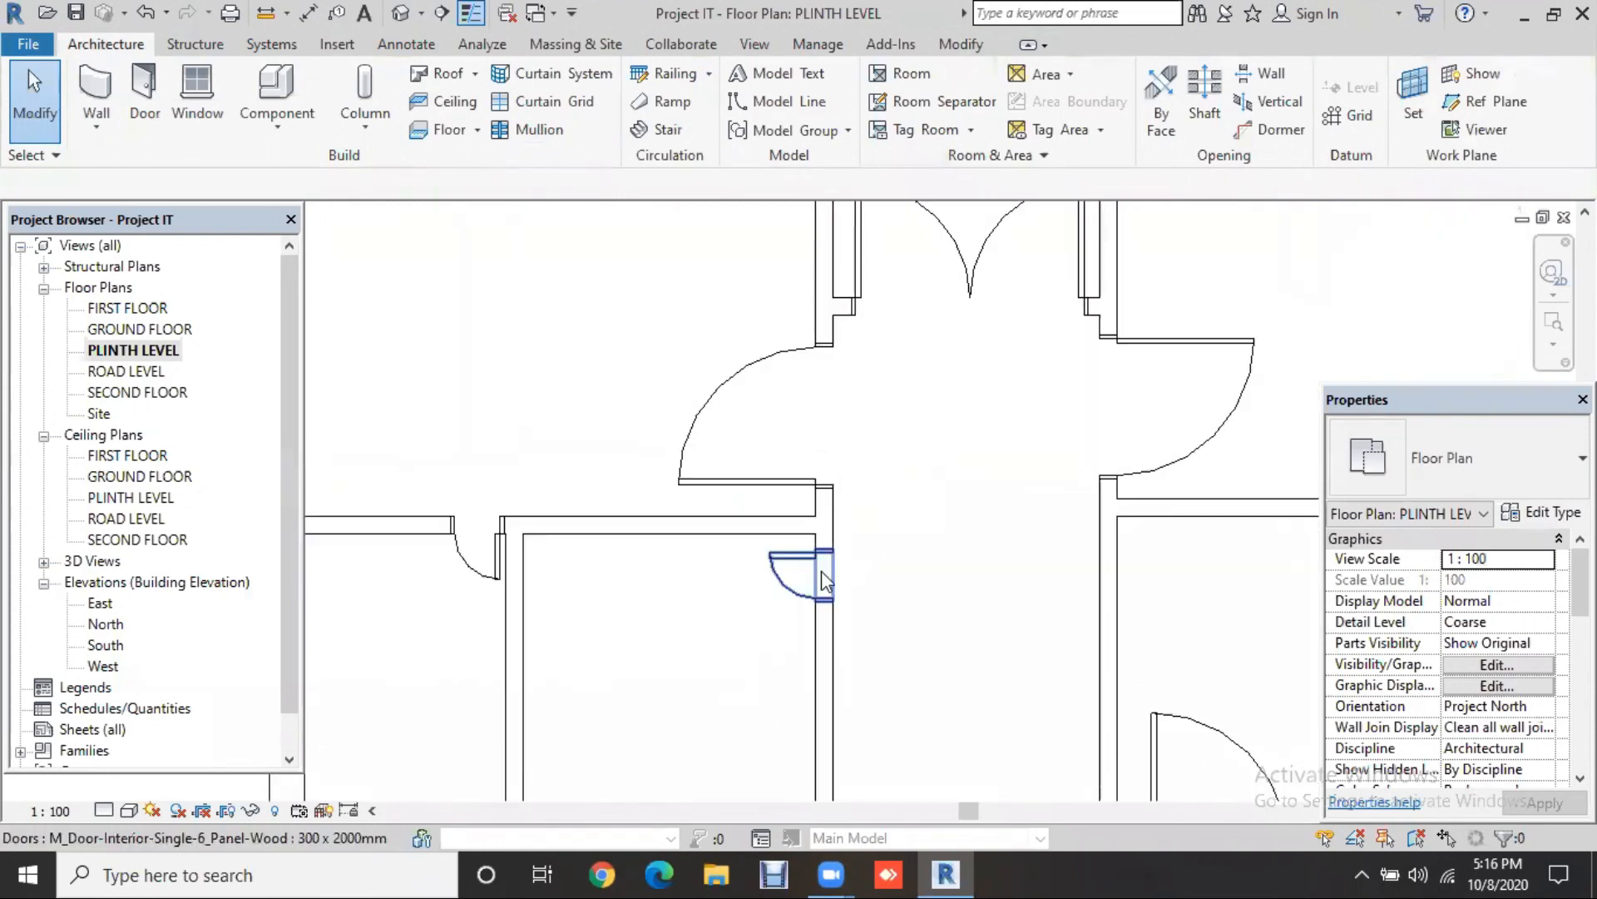
pyautogui.click(938, 597)
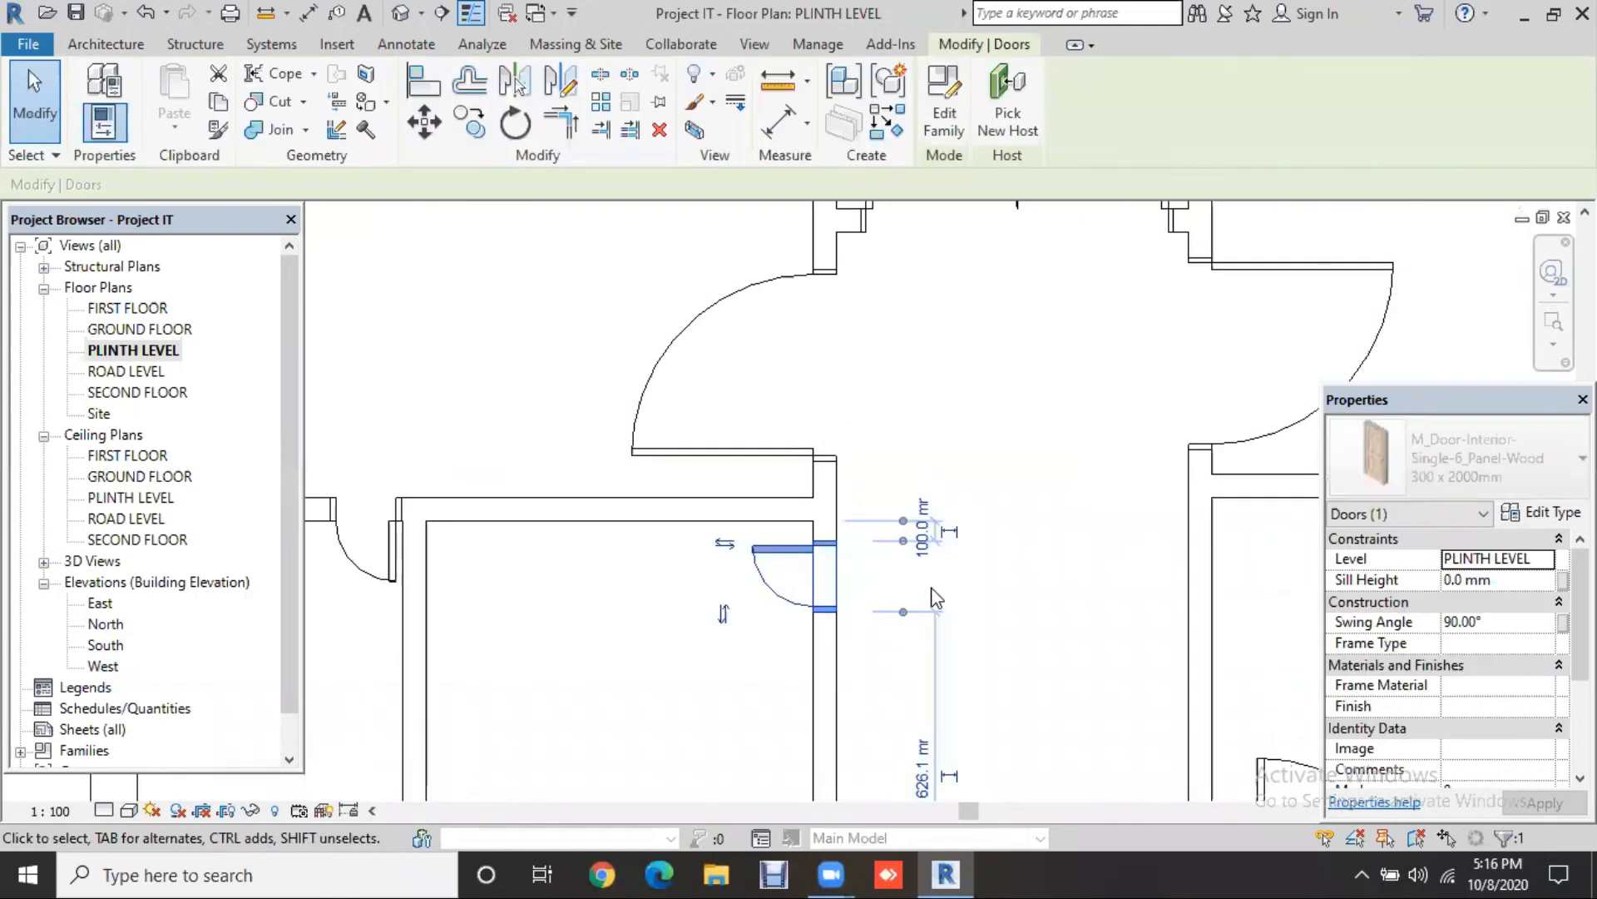
pyautogui.press('Up')
pyautogui.press('Up')
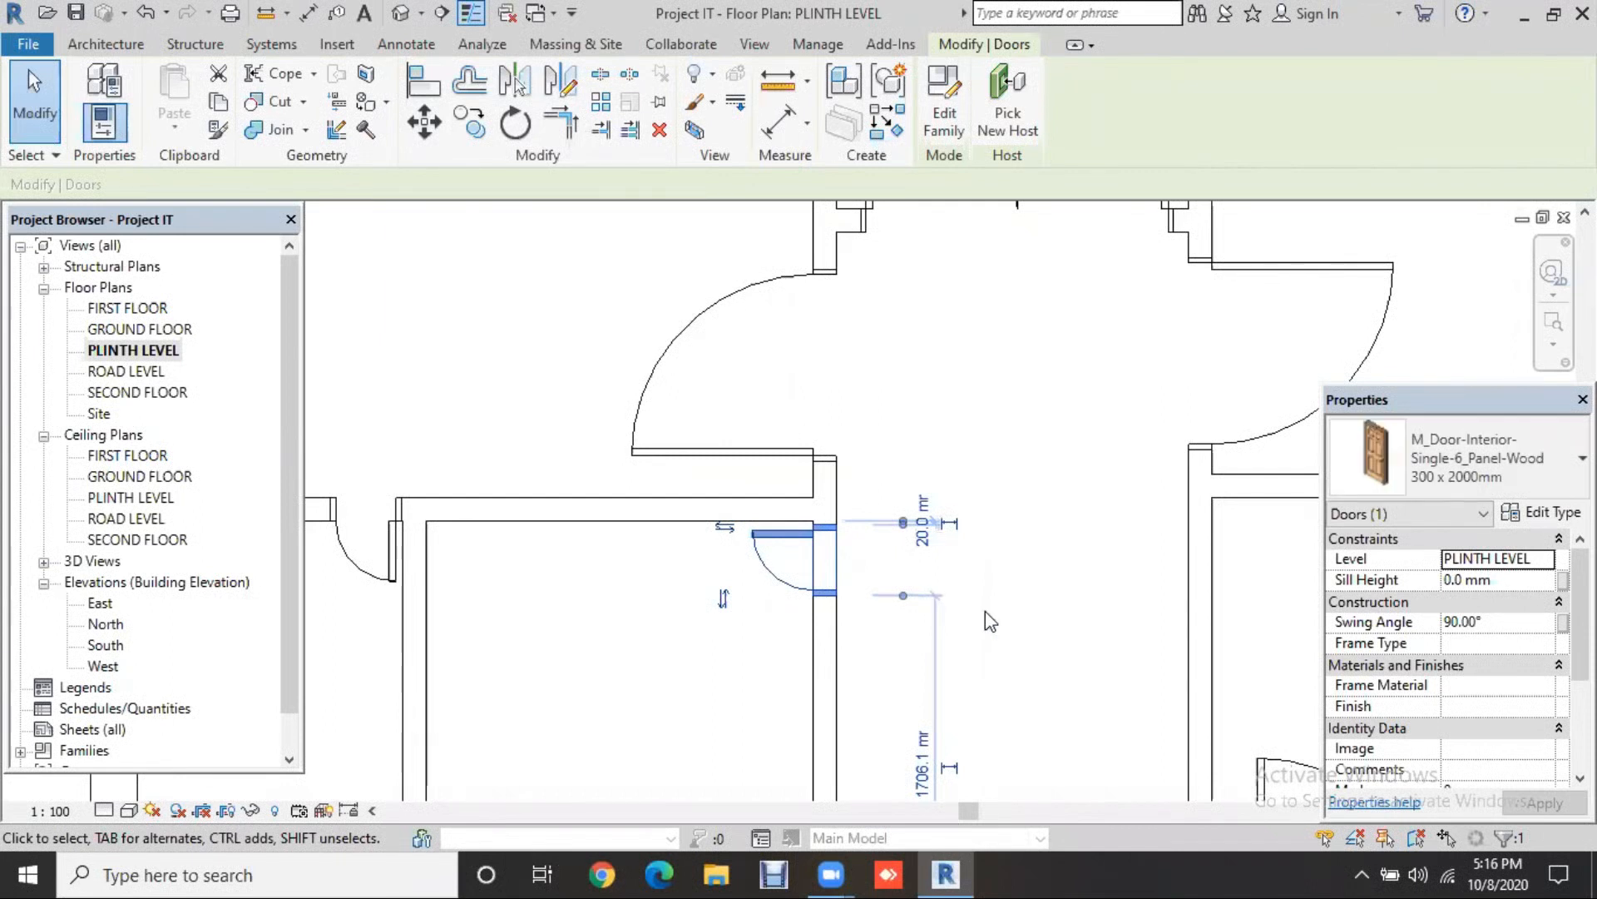
# Step: Nudge the left-wall door three steps down its wall toward the corner
pyautogui.scroll(-1, 932, 637)
pyautogui.click(763, 503)
pyautogui.press('Down')
pyautogui.press('Down')
pyautogui.press('Down')
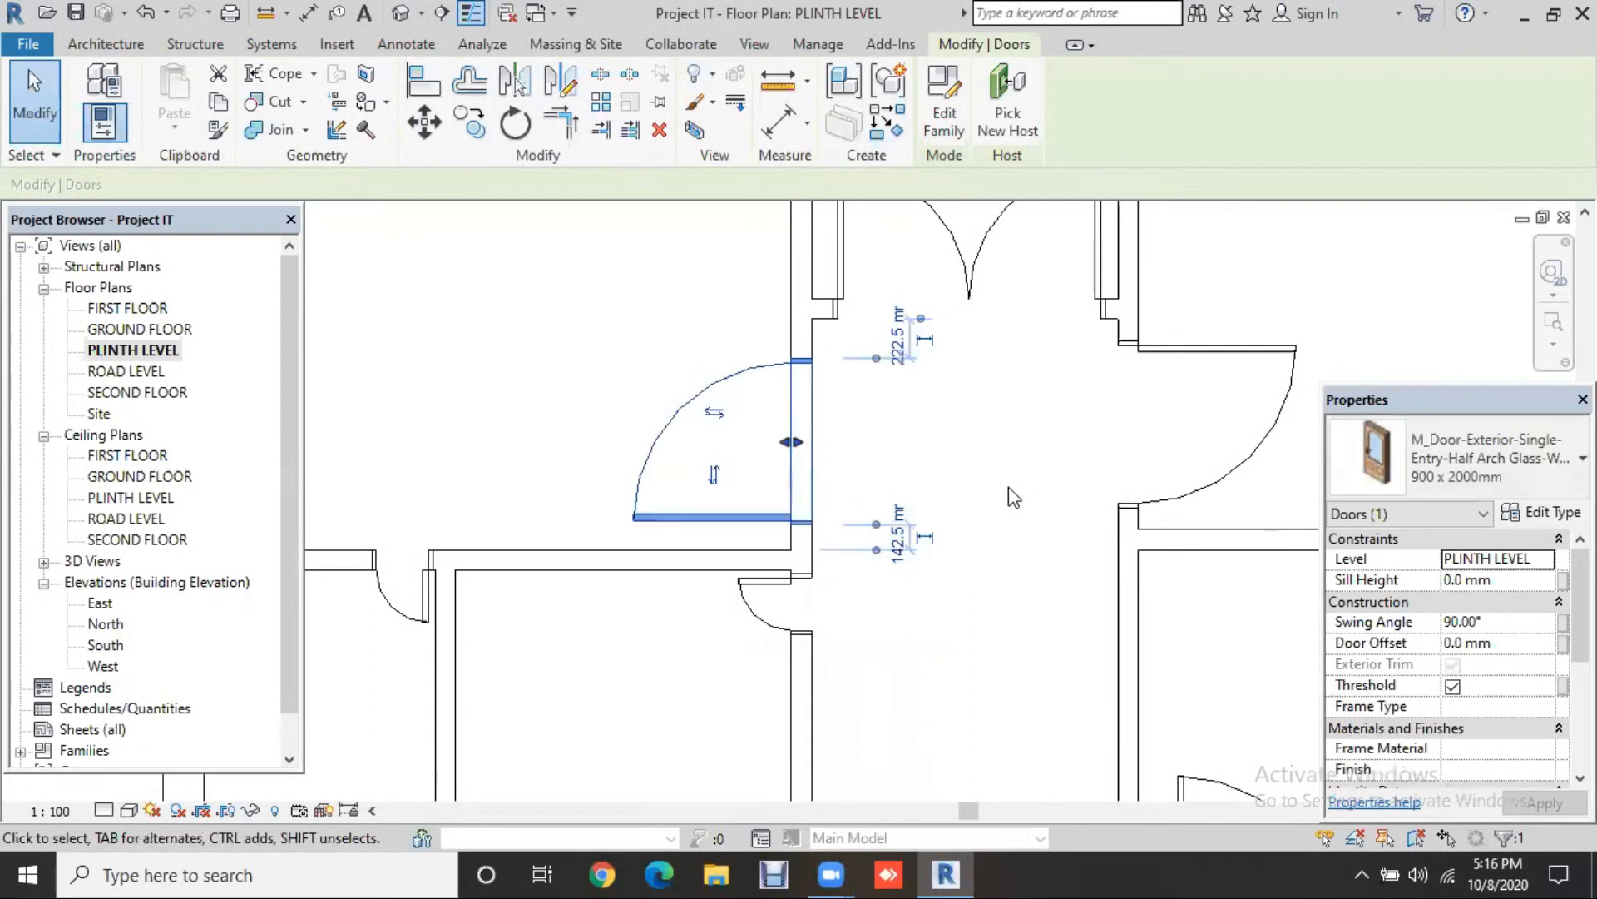
pyautogui.press('Down')
pyautogui.press('Down')
pyautogui.press('Down')
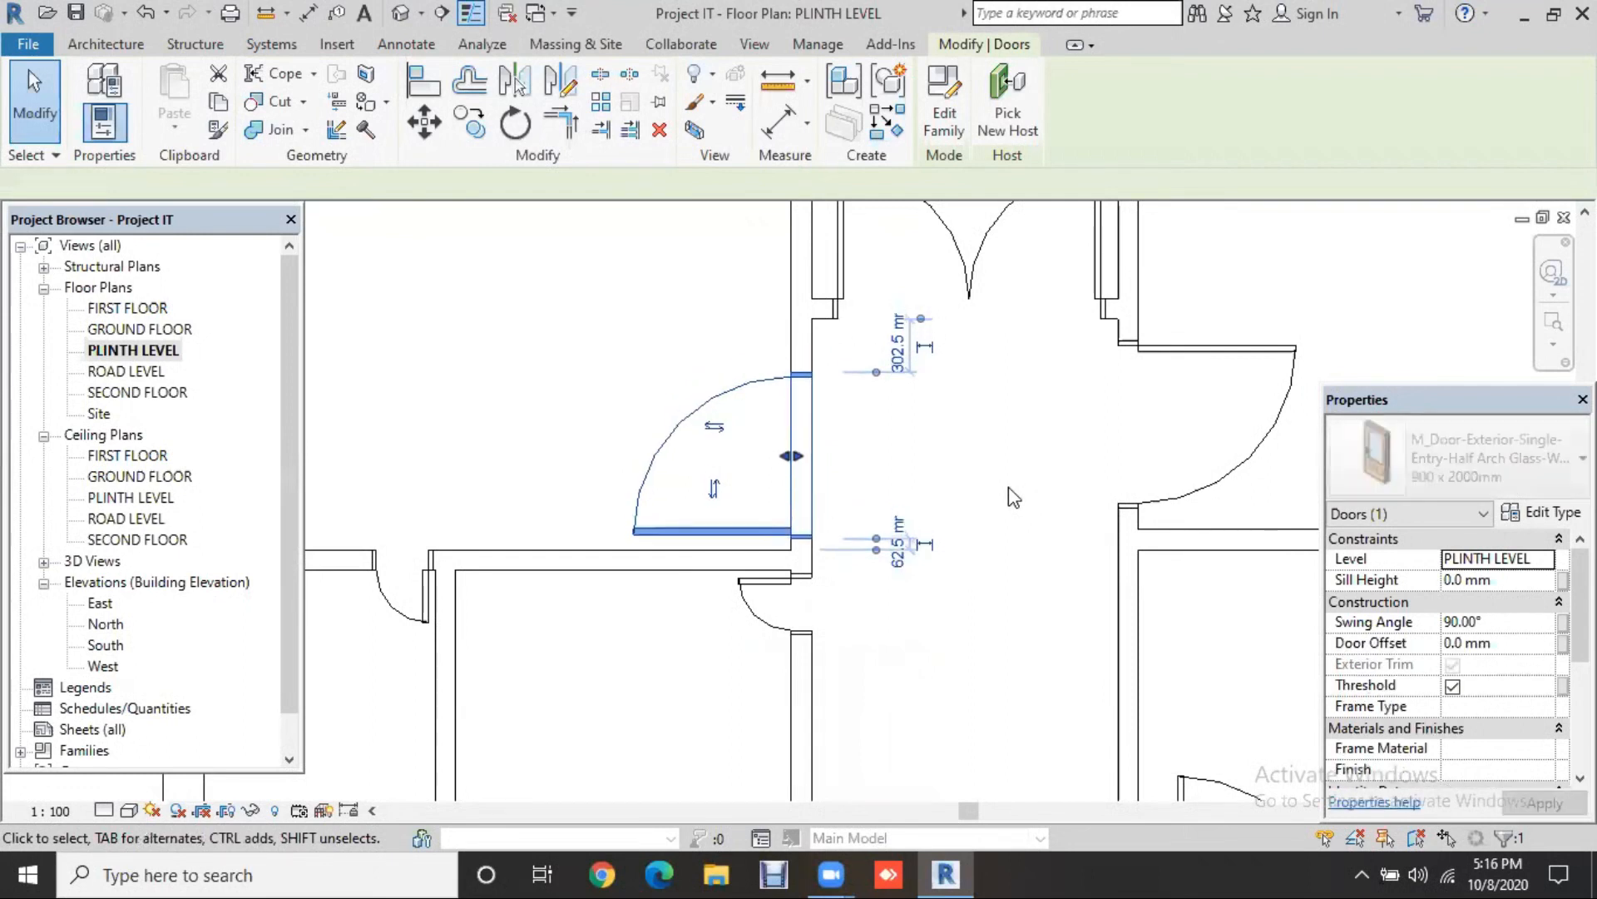
pyautogui.press('Down')
pyautogui.press('Down')
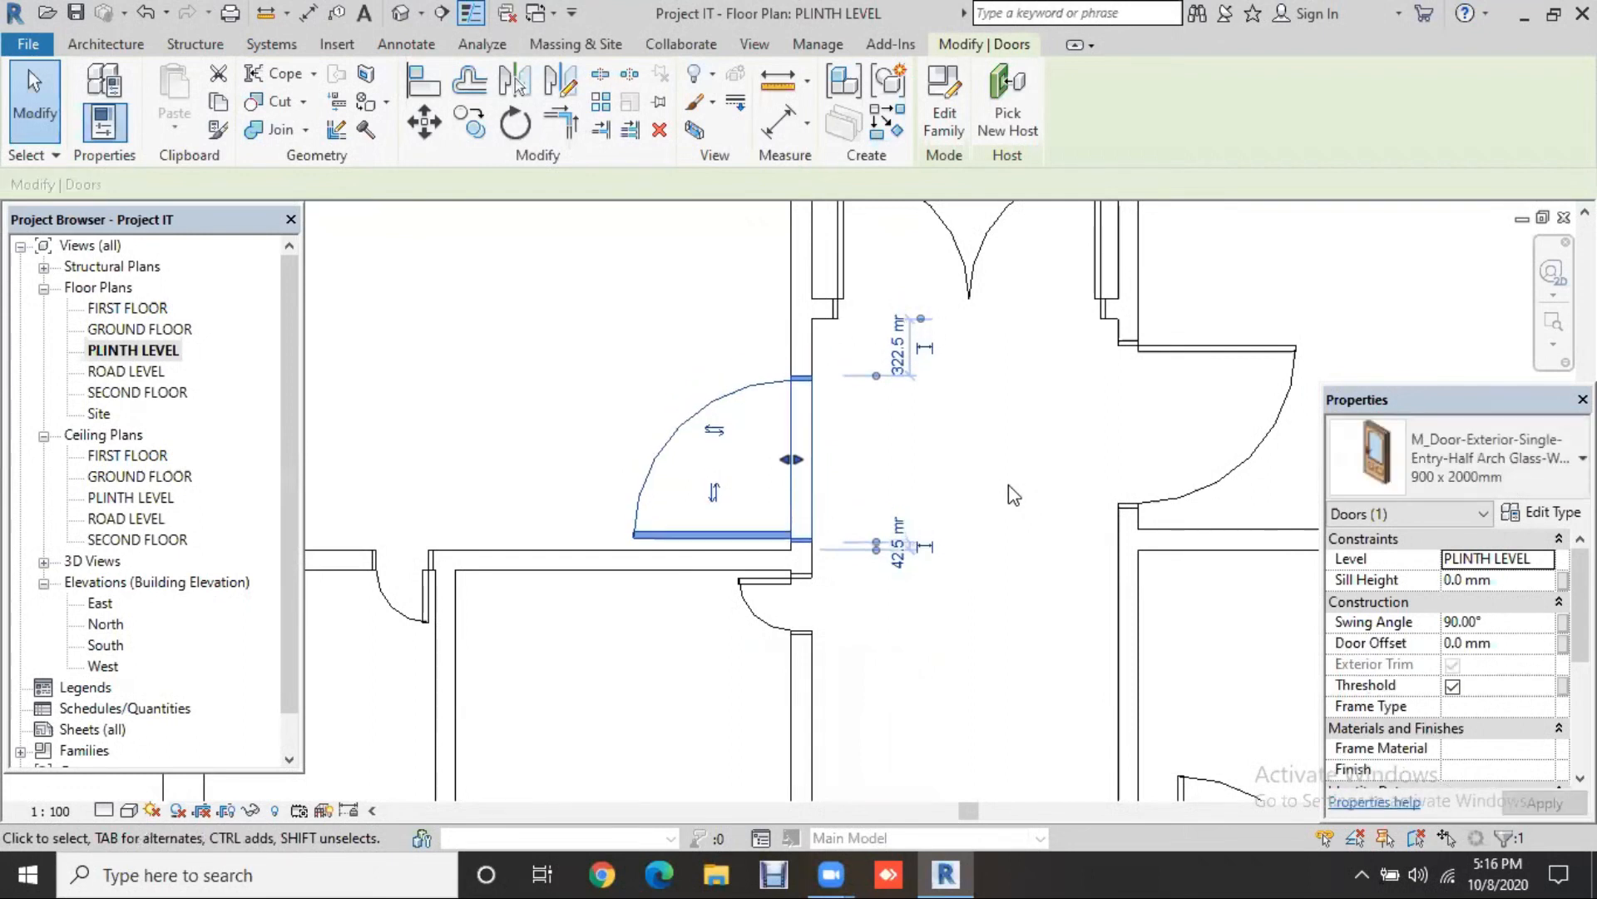
# Step: Flip the right-wall door to swing into the right room, hinged 5 mm from the bottom
pyautogui.moveTo(845, 542); pyautogui.dragTo(637, 590, button='middle')
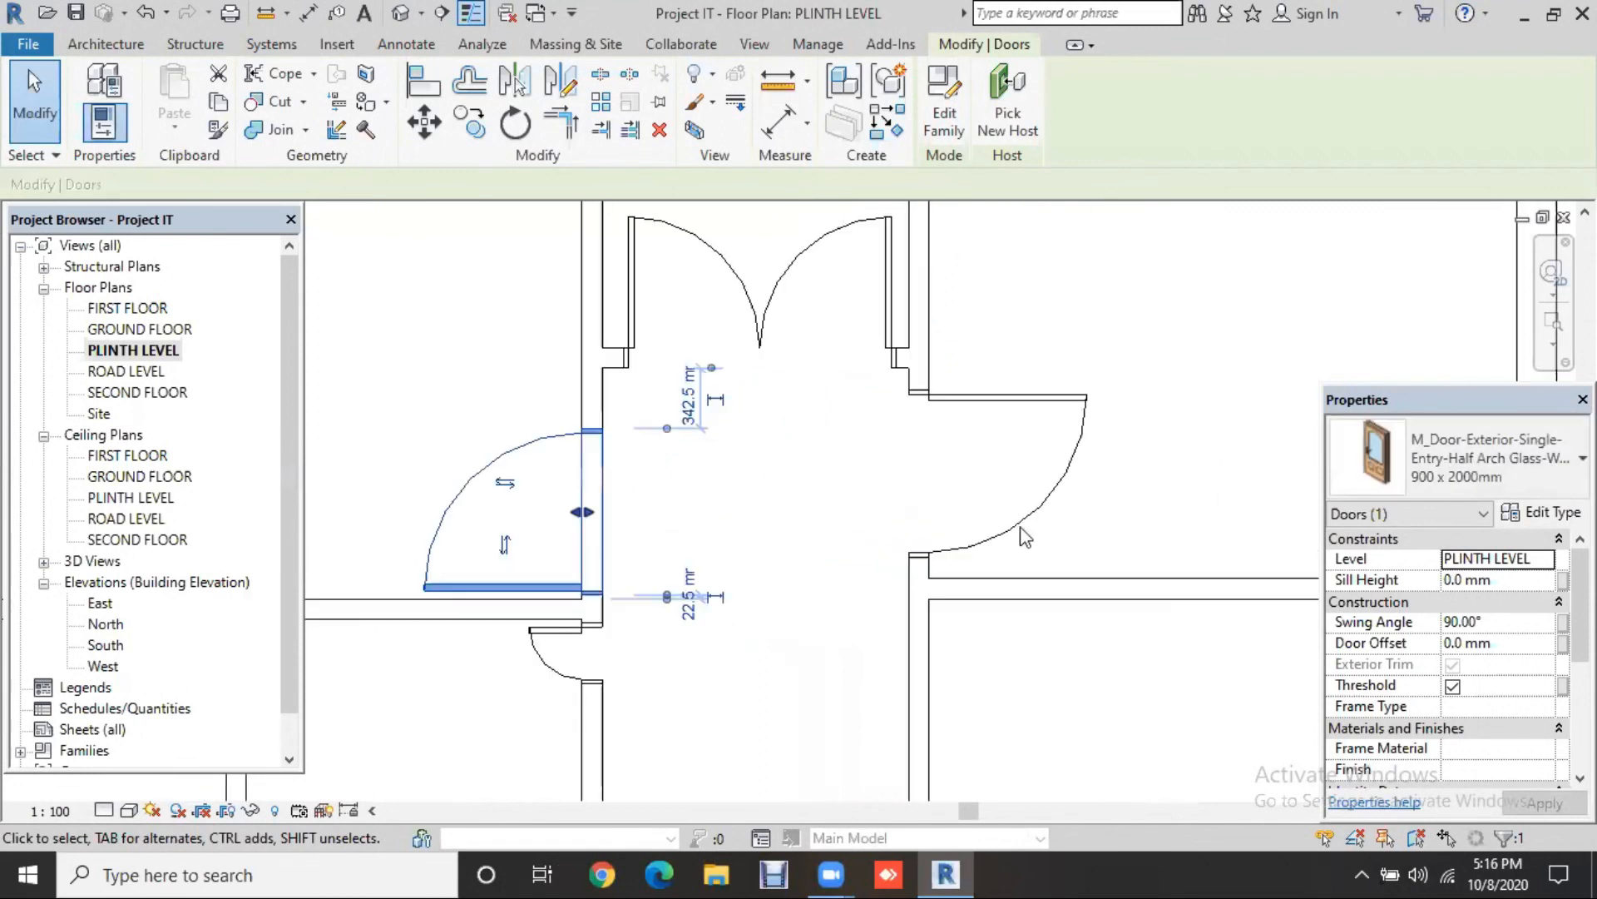
pyautogui.click(1081, 509)
pyautogui.press('space')
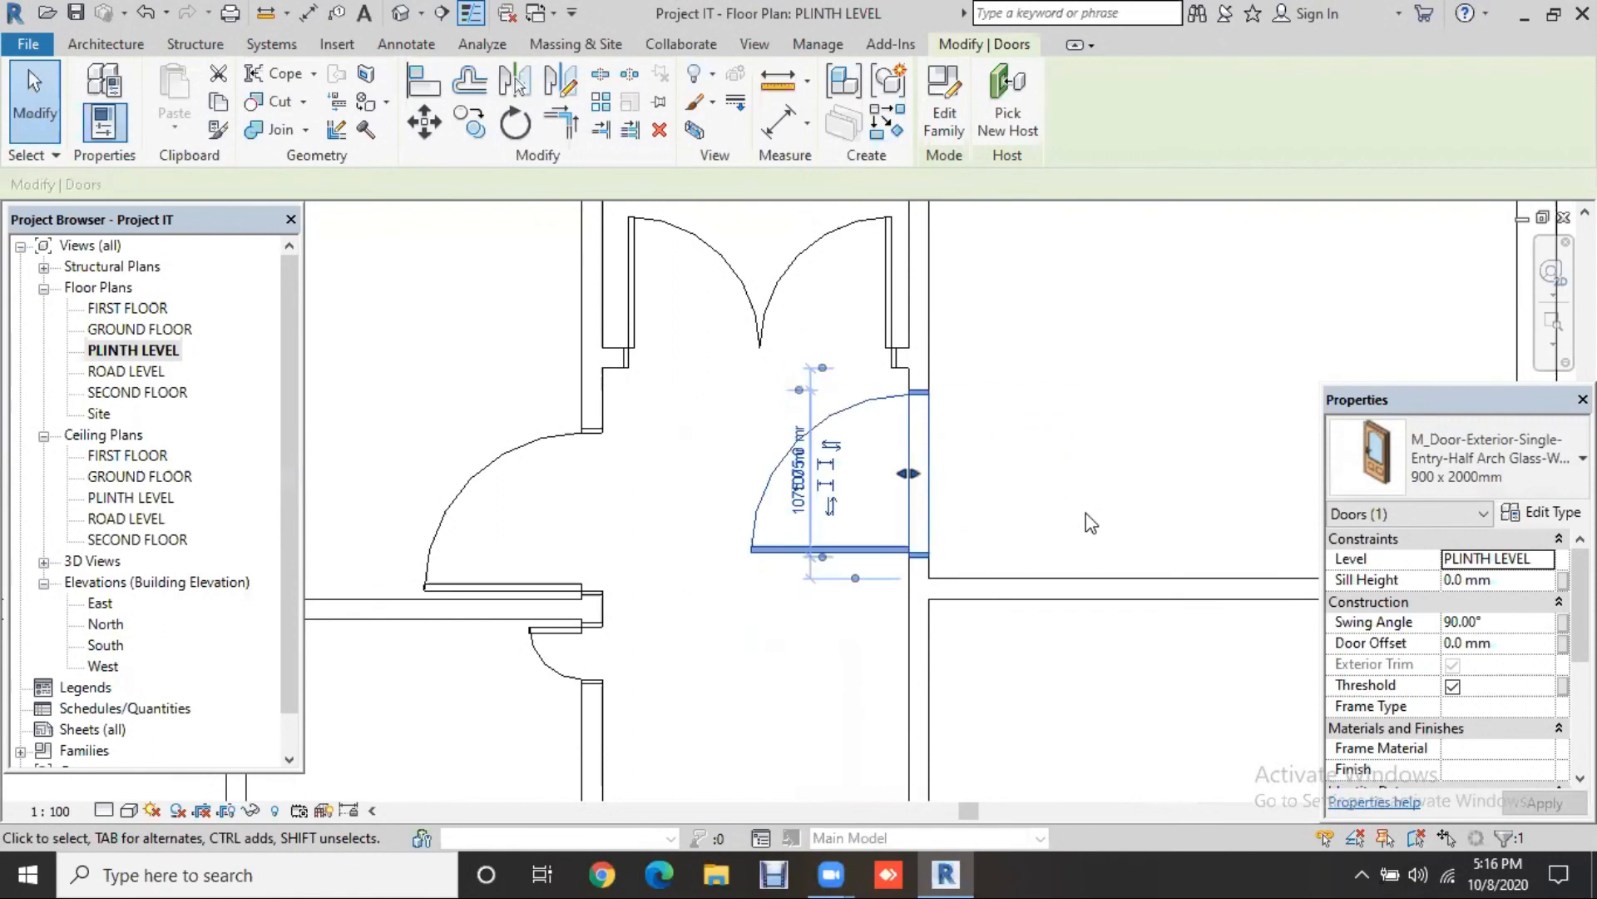
pyautogui.press('space')
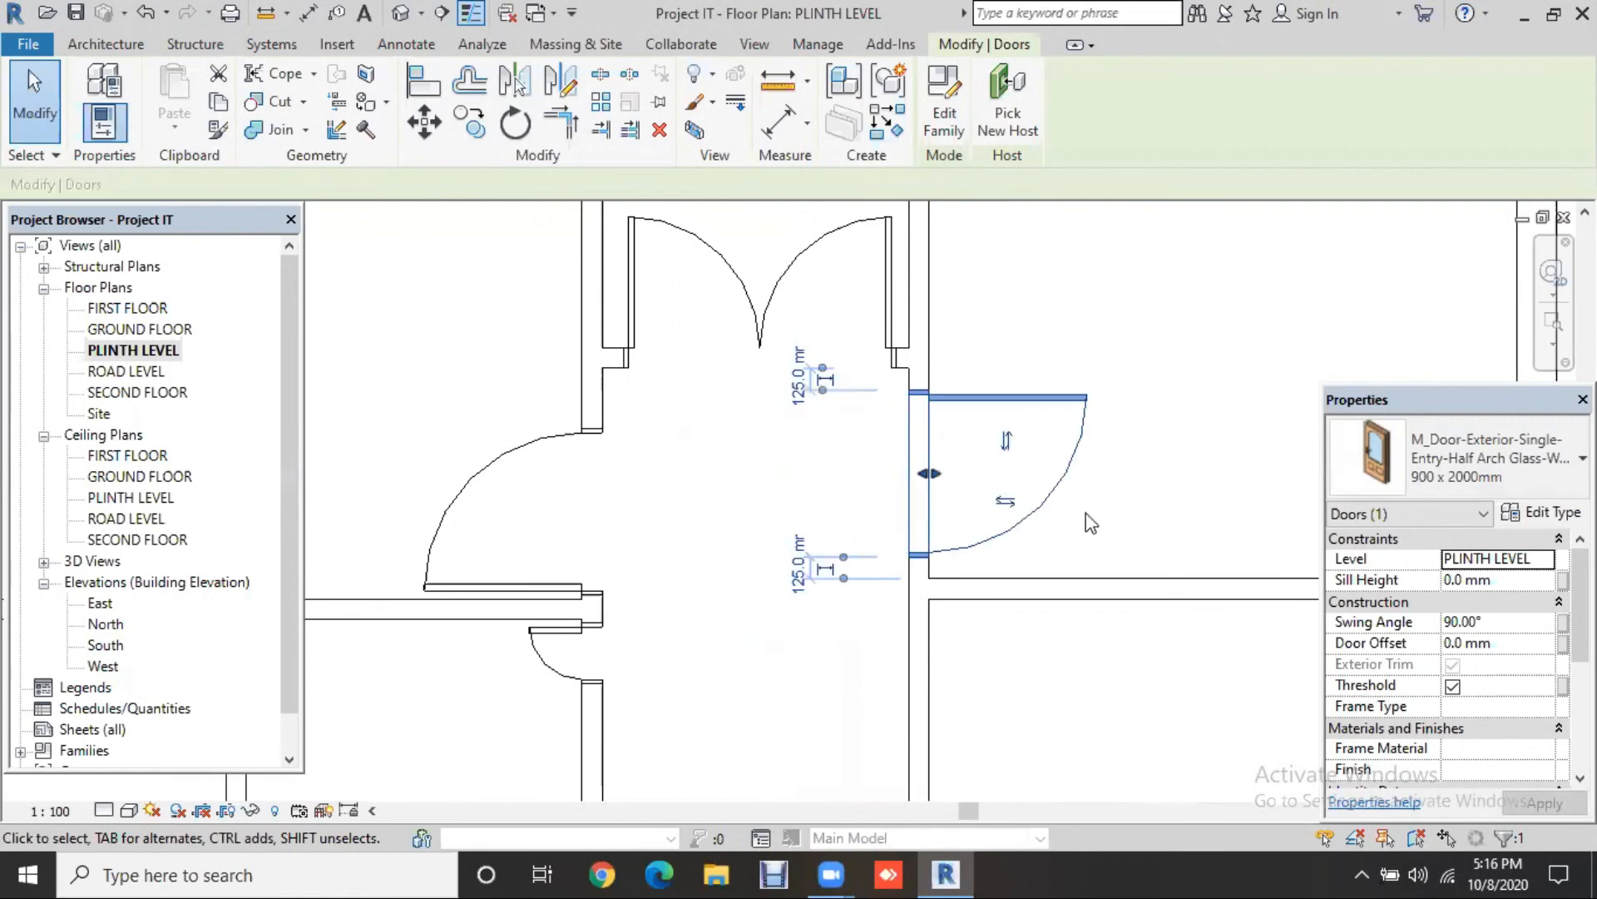
pyautogui.press('space')
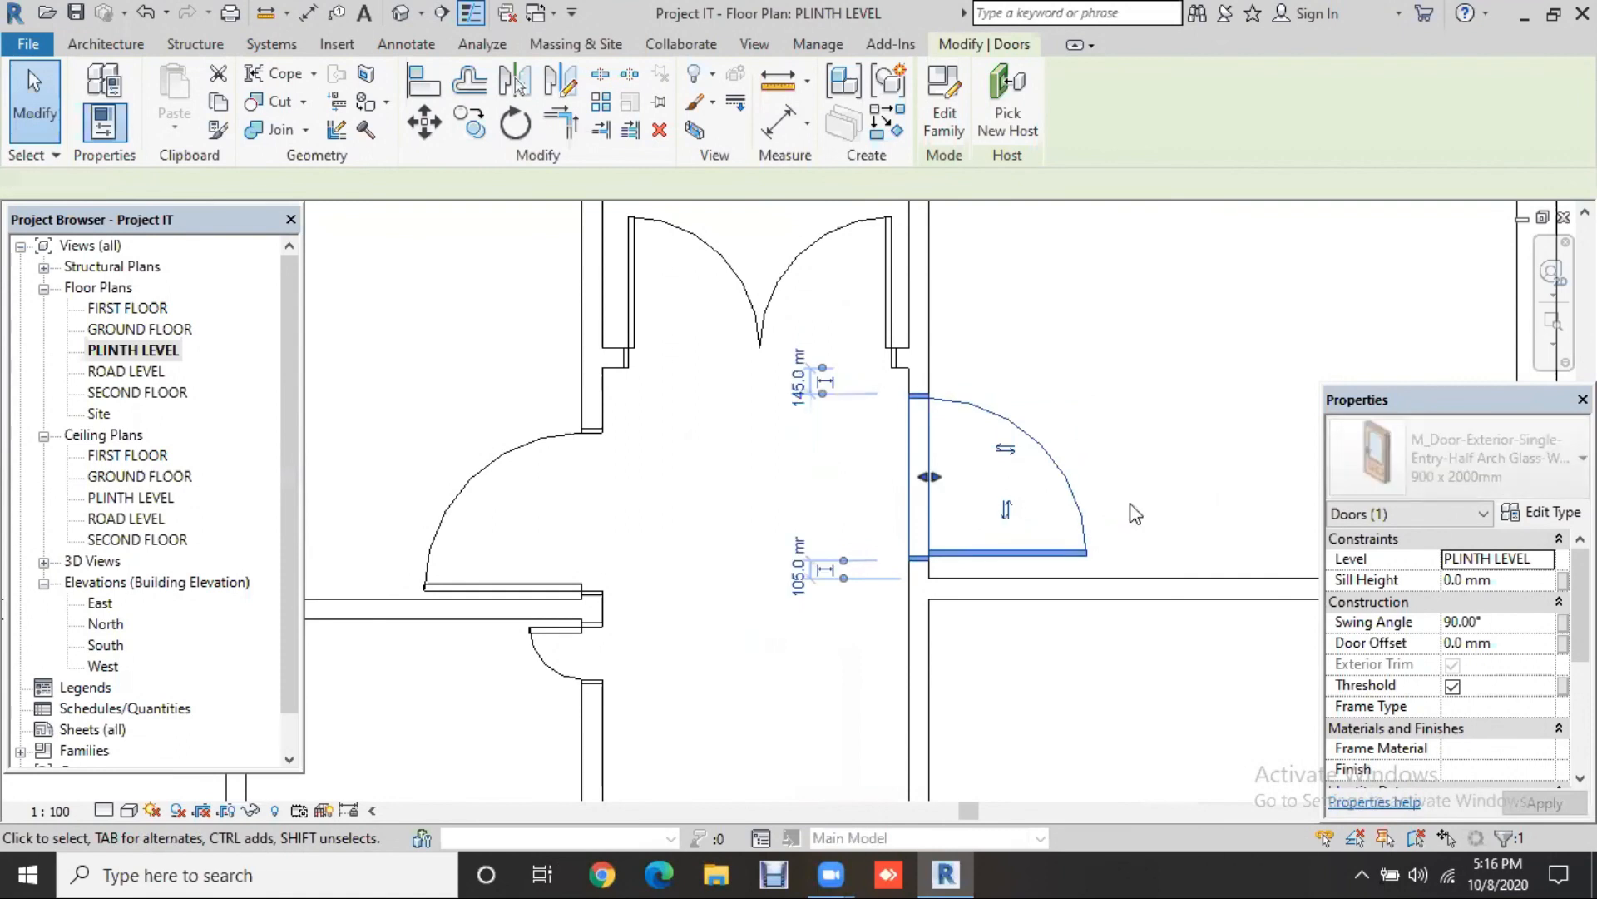
pyautogui.press('Down')
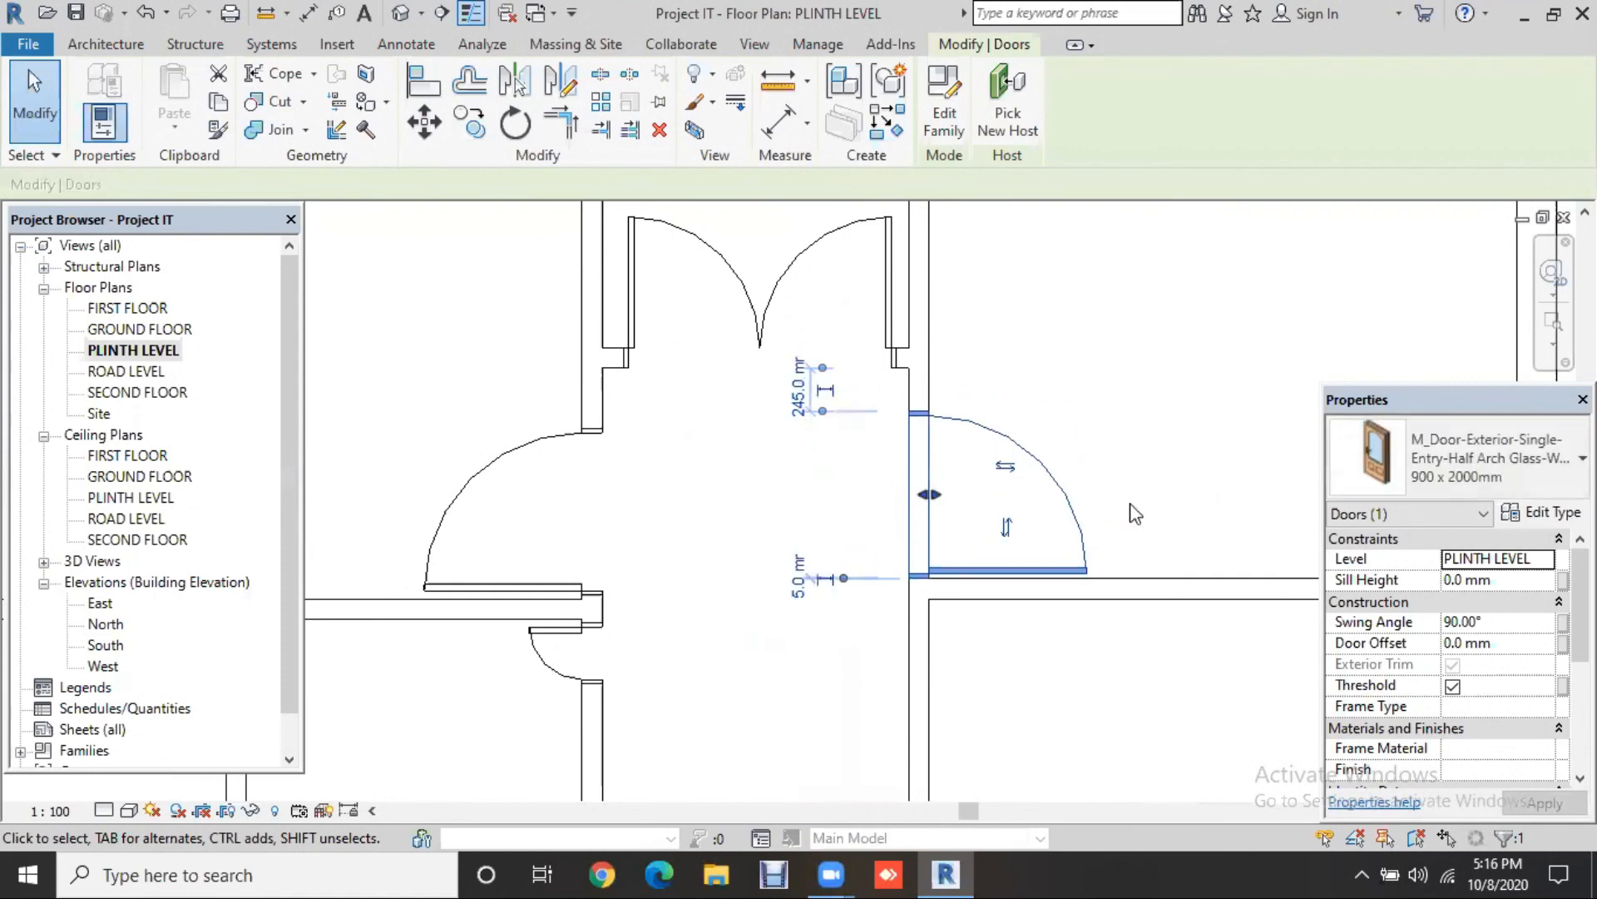
pyautogui.scroll(-2, 1206, 675)
pyautogui.click(1206, 675)
pyautogui.moveTo(1206, 675); pyautogui.dragTo(967, 663, button='middle')
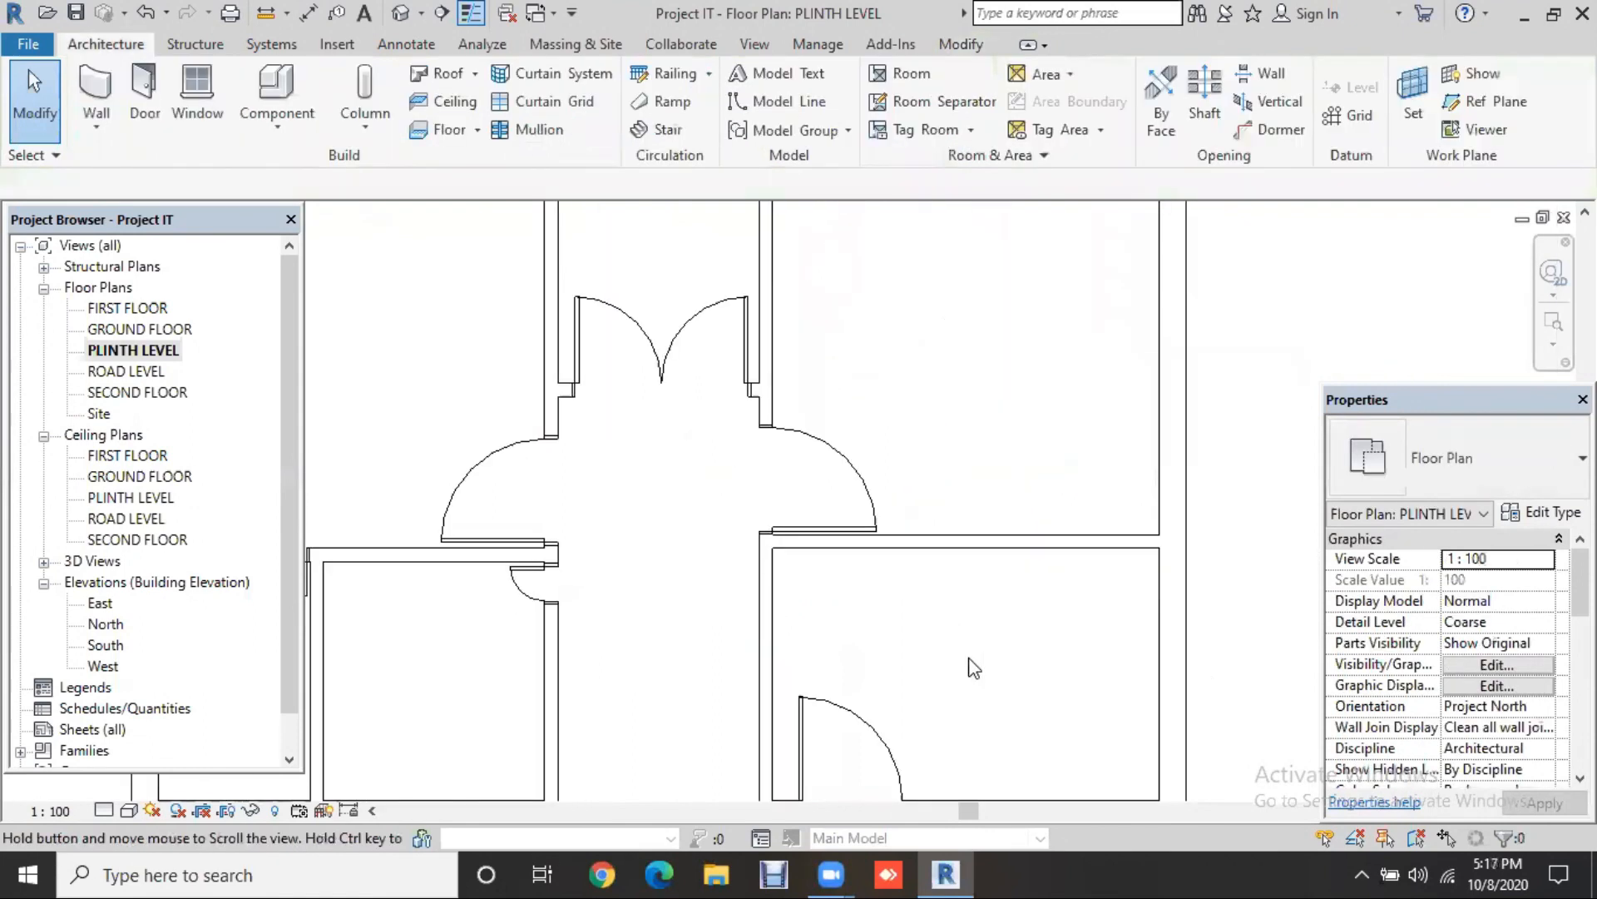
# Step: Shift the lower-right room's door left so it sits 20 mm from the left wall
pyautogui.scroll(-1, 840, 629)
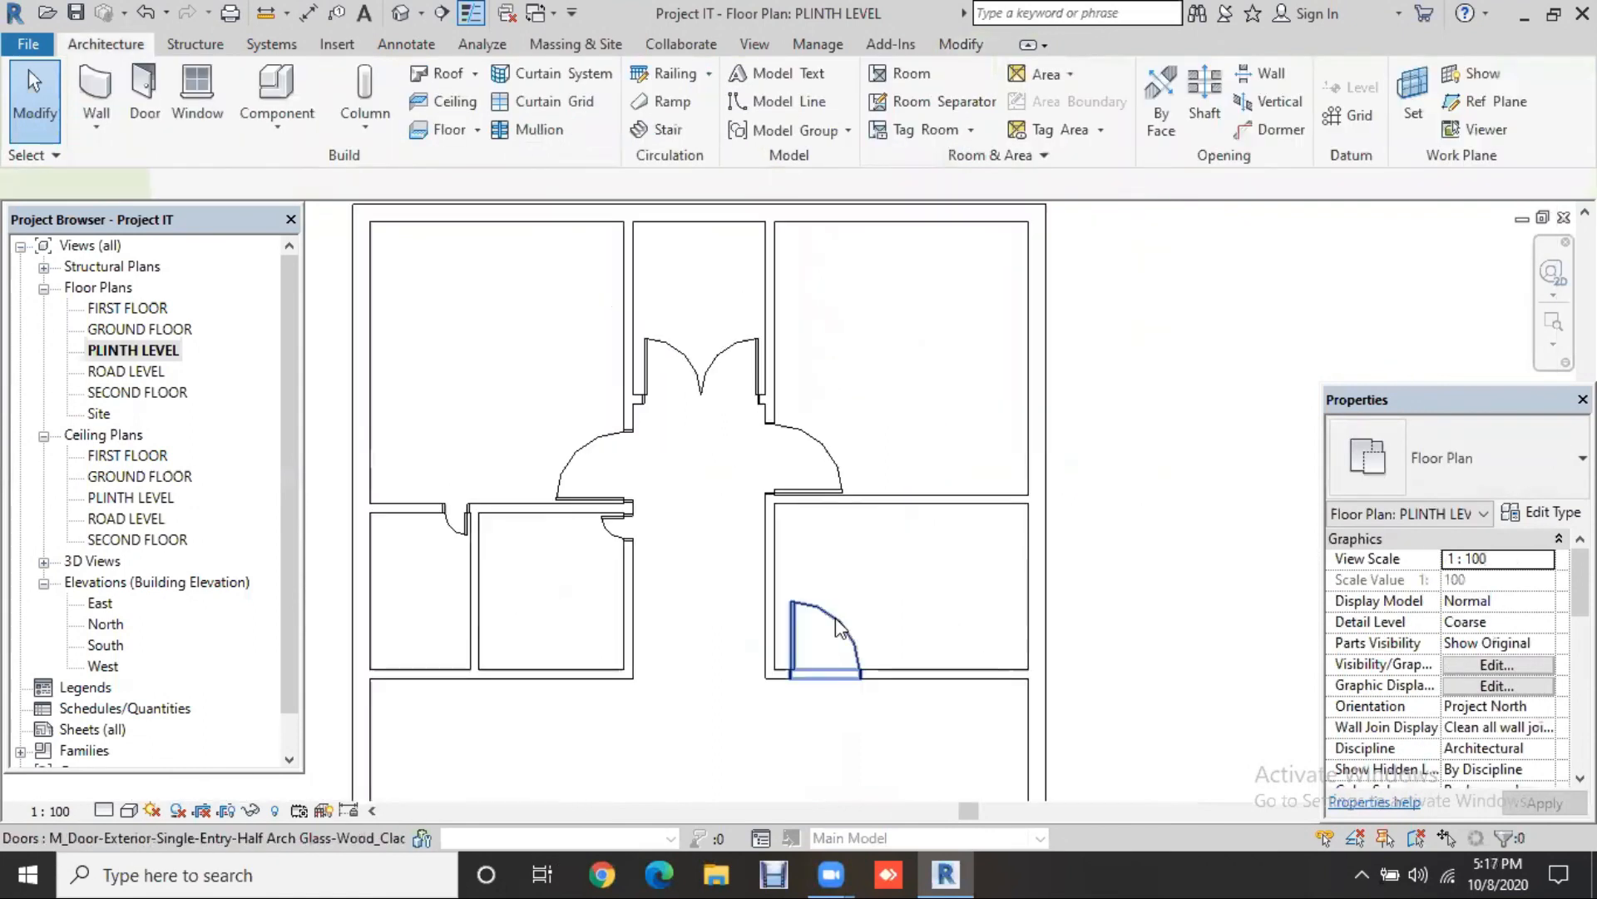
pyautogui.click(839, 628)
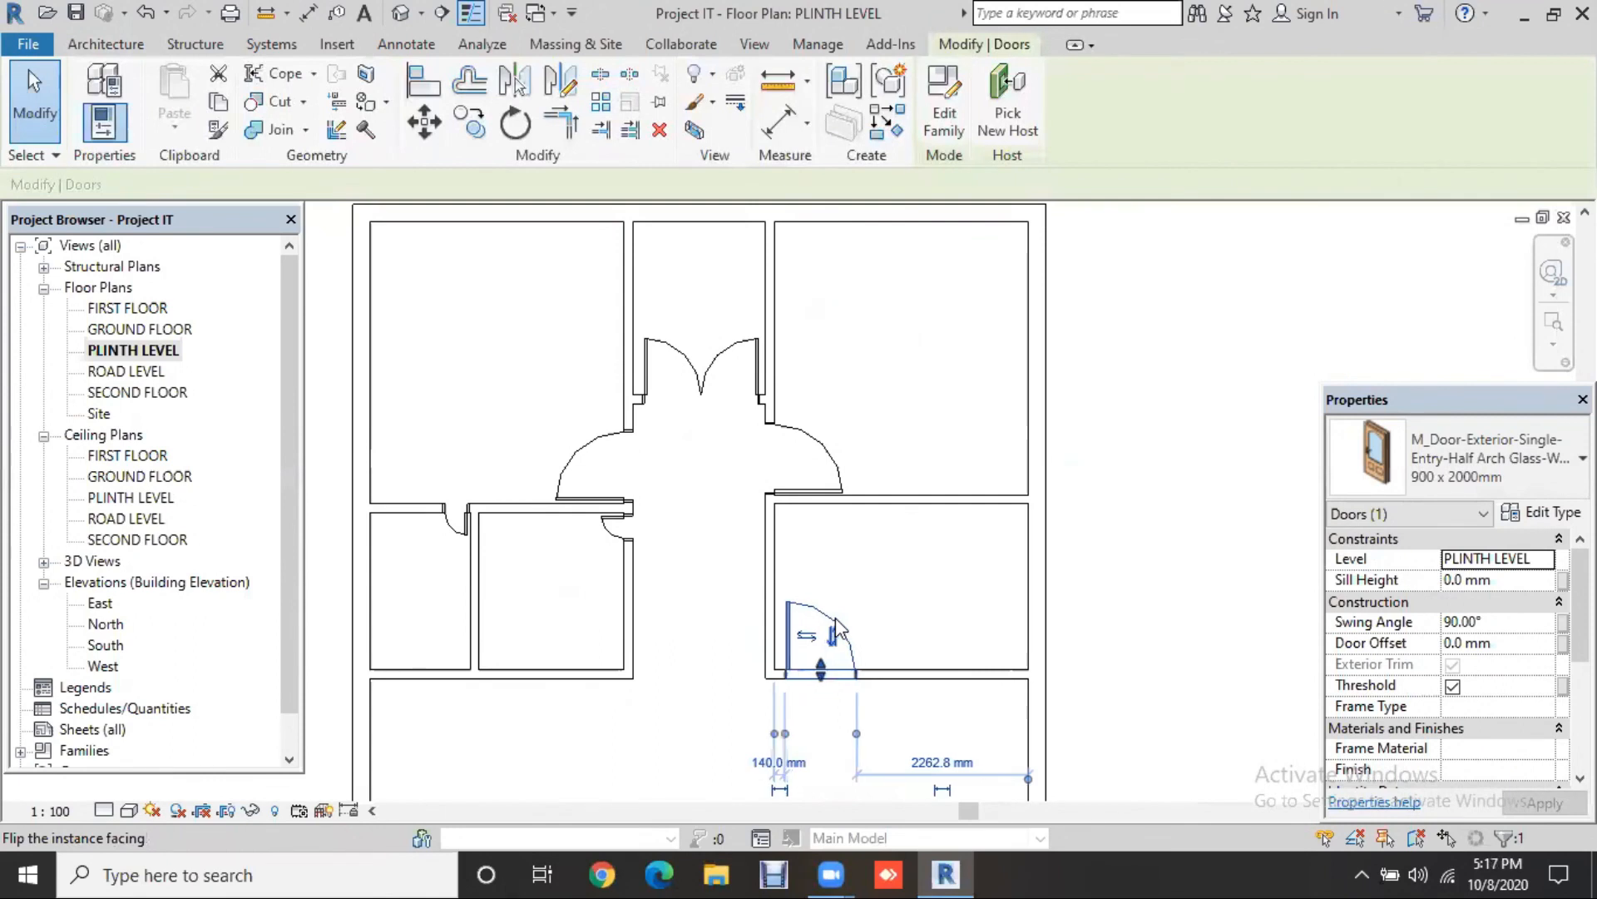
pyautogui.press('Left')
pyautogui.press('Left')
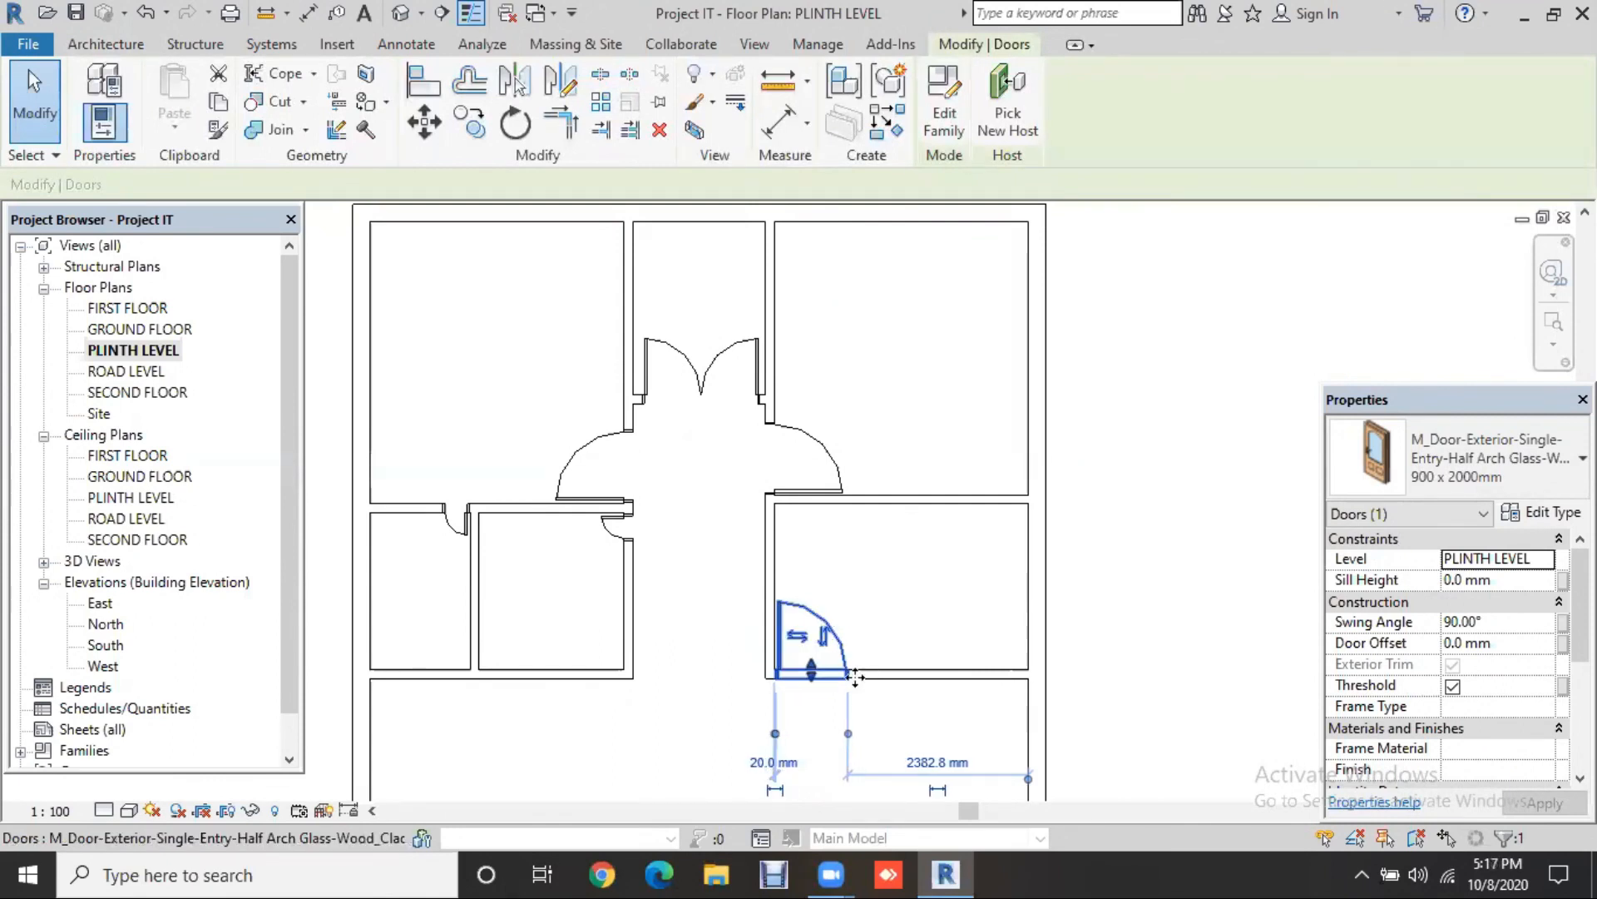
pyautogui.scroll(-1, 839, 698)
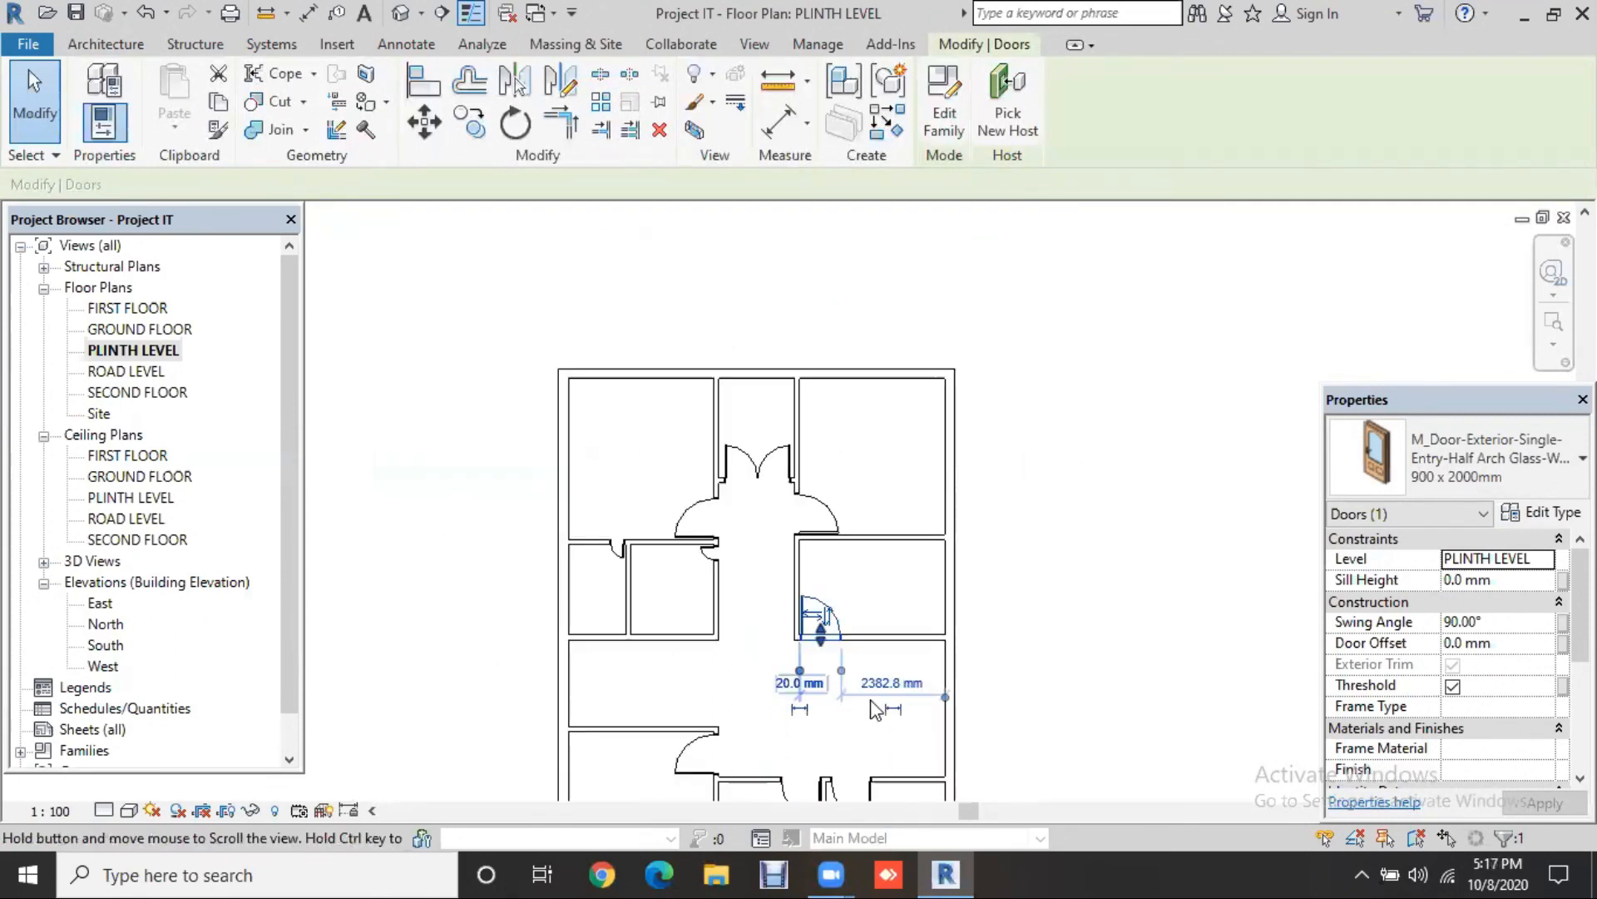
pyautogui.moveTo(983, 643); pyautogui.dragTo(982, 636, button='middle')
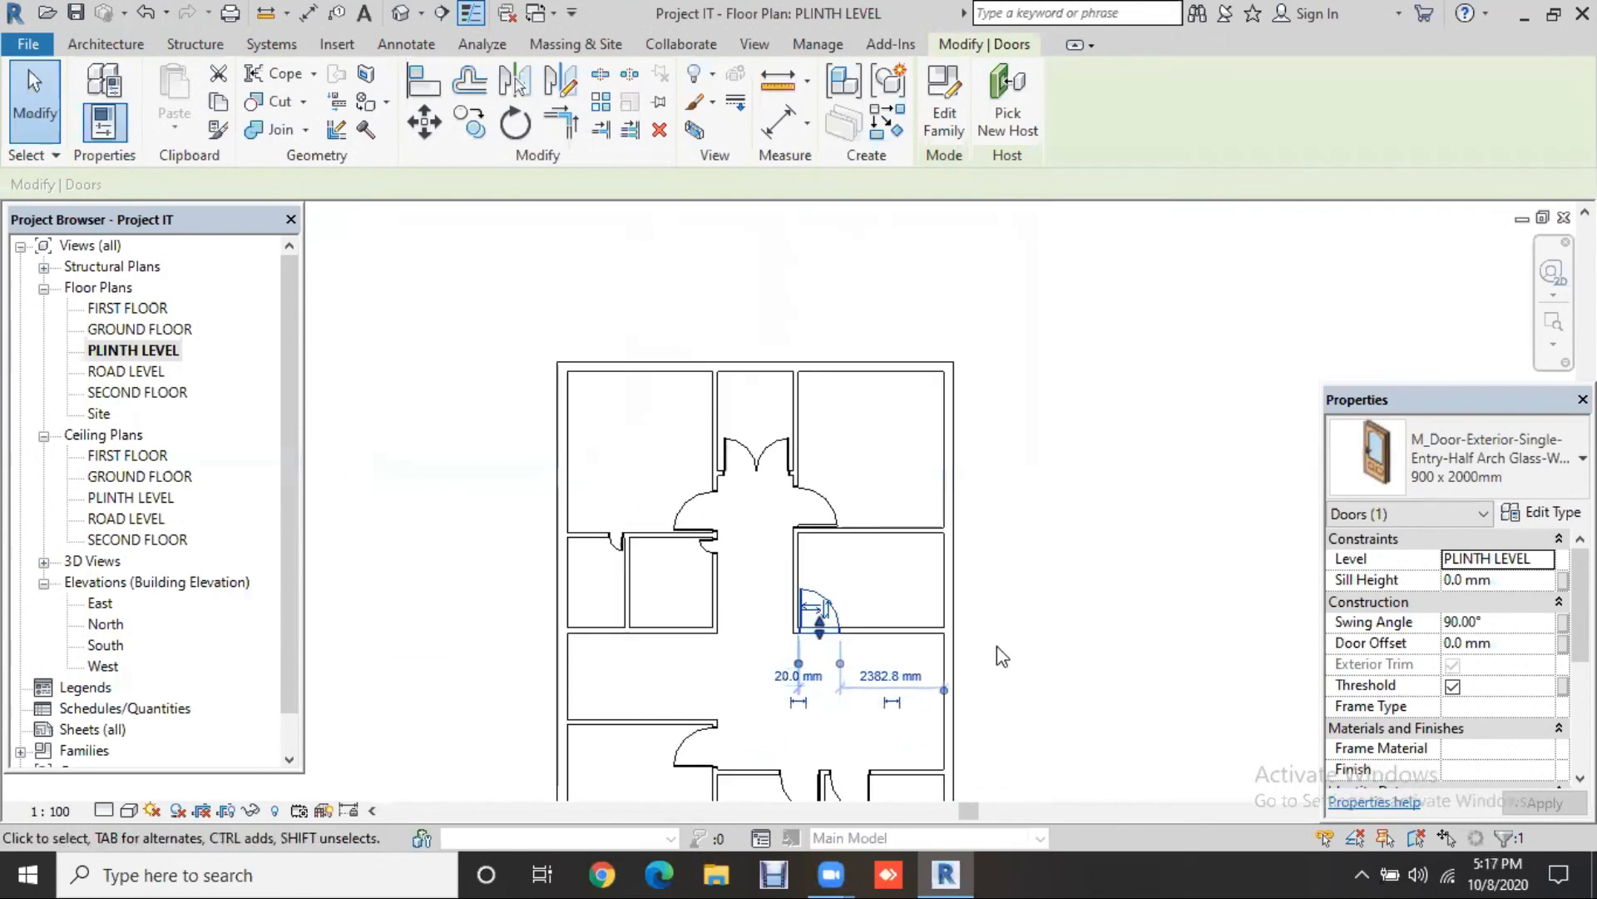
pyautogui.scroll(1, 794, 696)
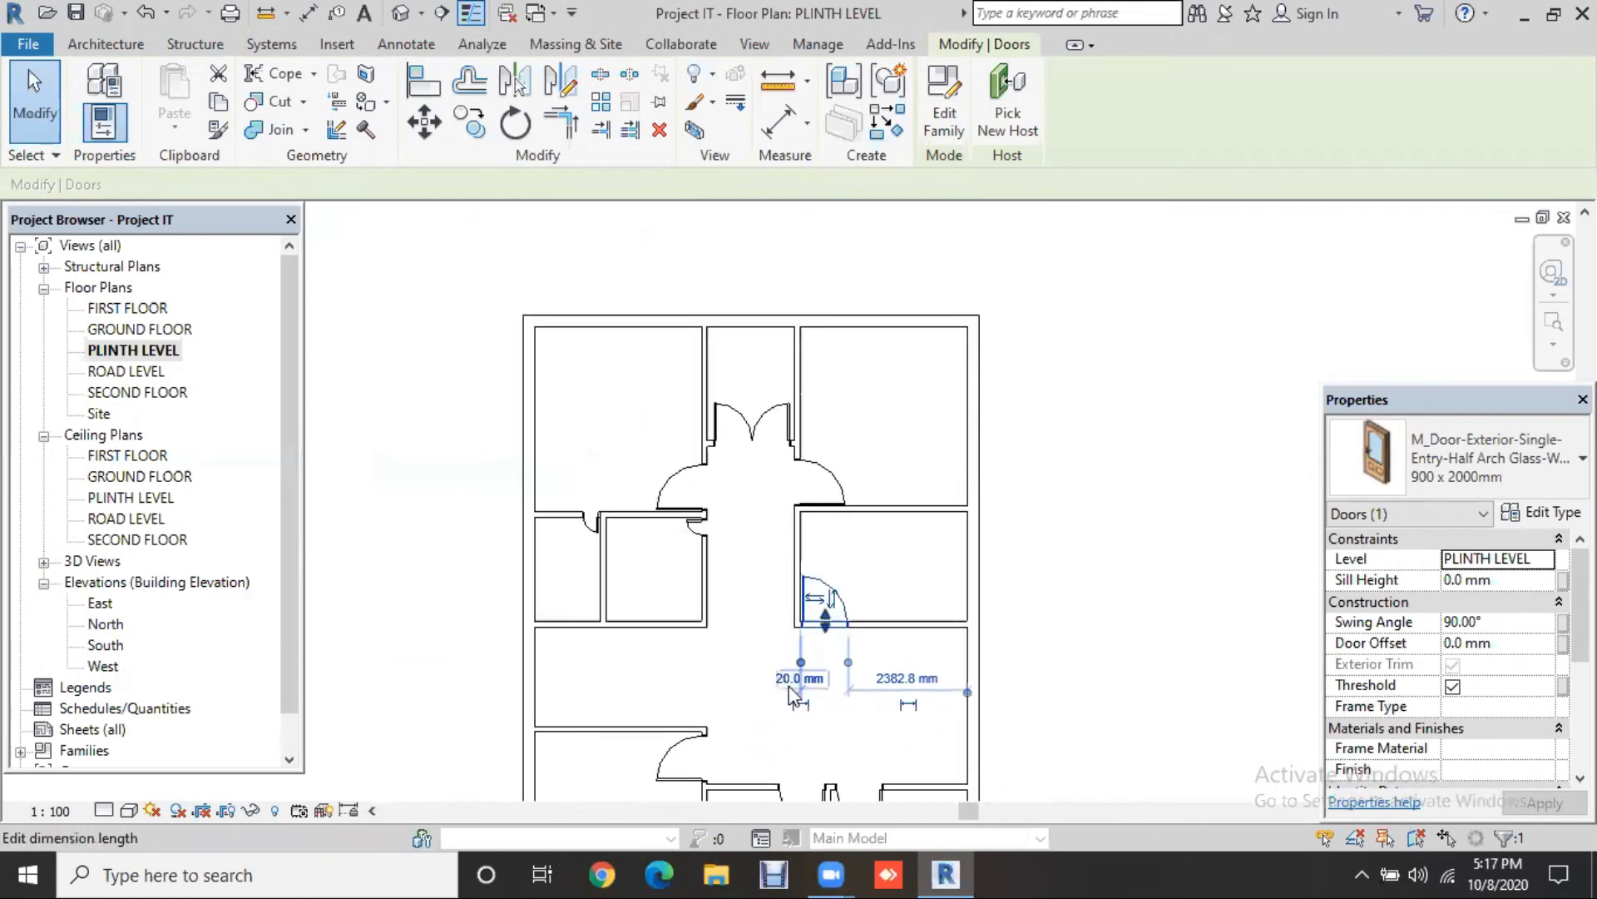
pyautogui.scroll(3, 801, 703)
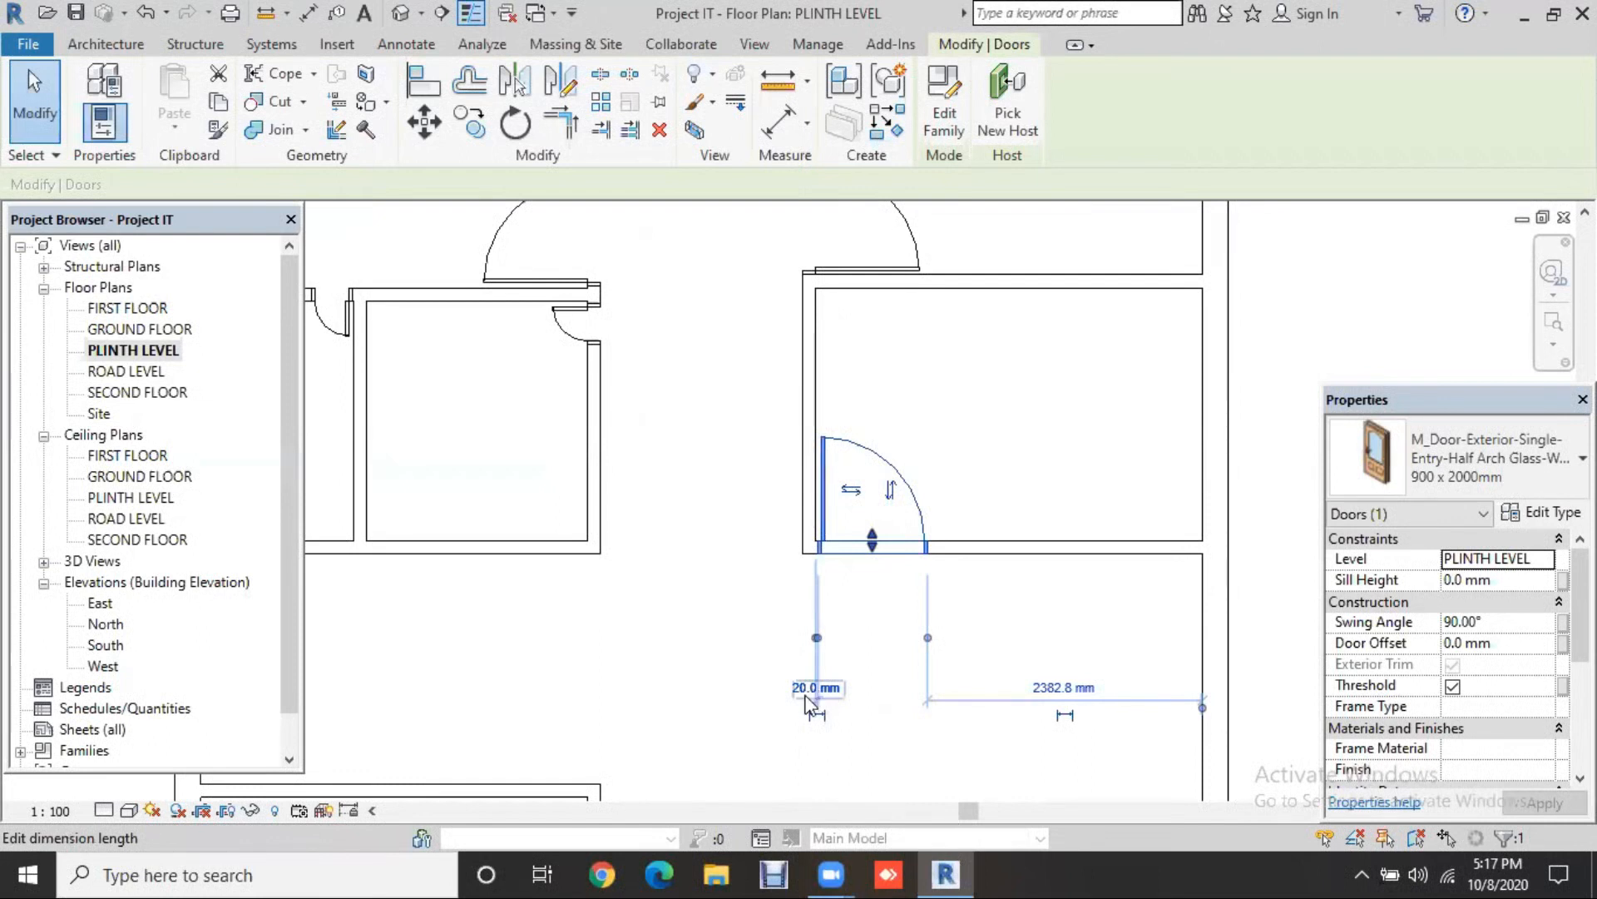
pyautogui.scroll(4, 840, 714)
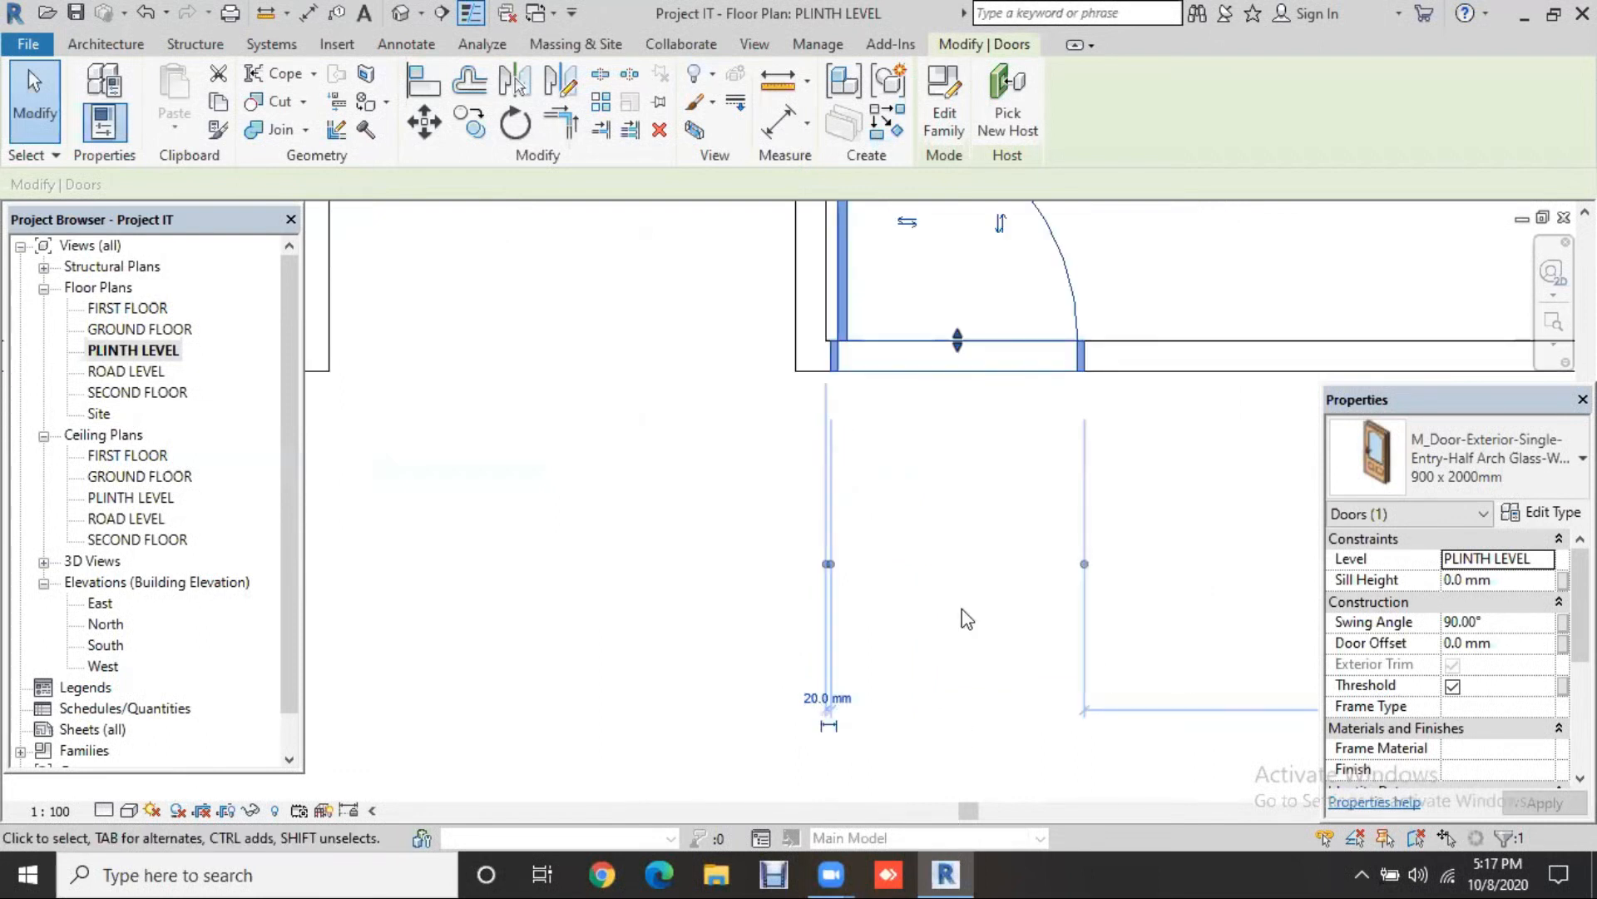
pyautogui.scroll(-3, 965, 619)
pyautogui.scroll(-2, 965, 619)
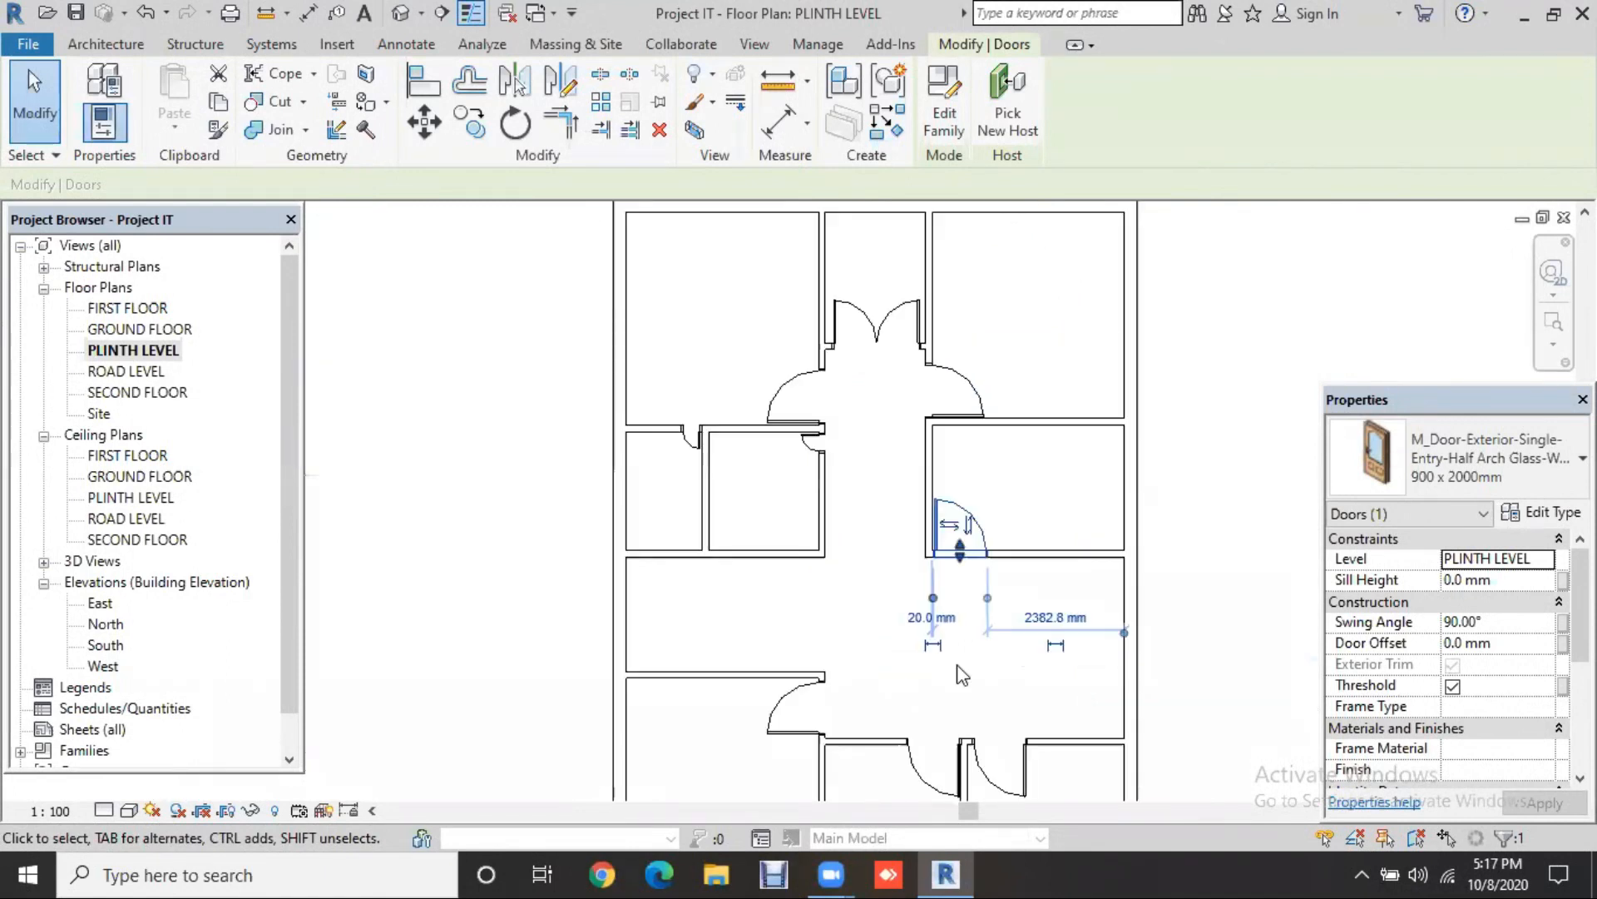
pyautogui.scroll(-2, 961, 603)
pyautogui.scroll(2, 816, 614)
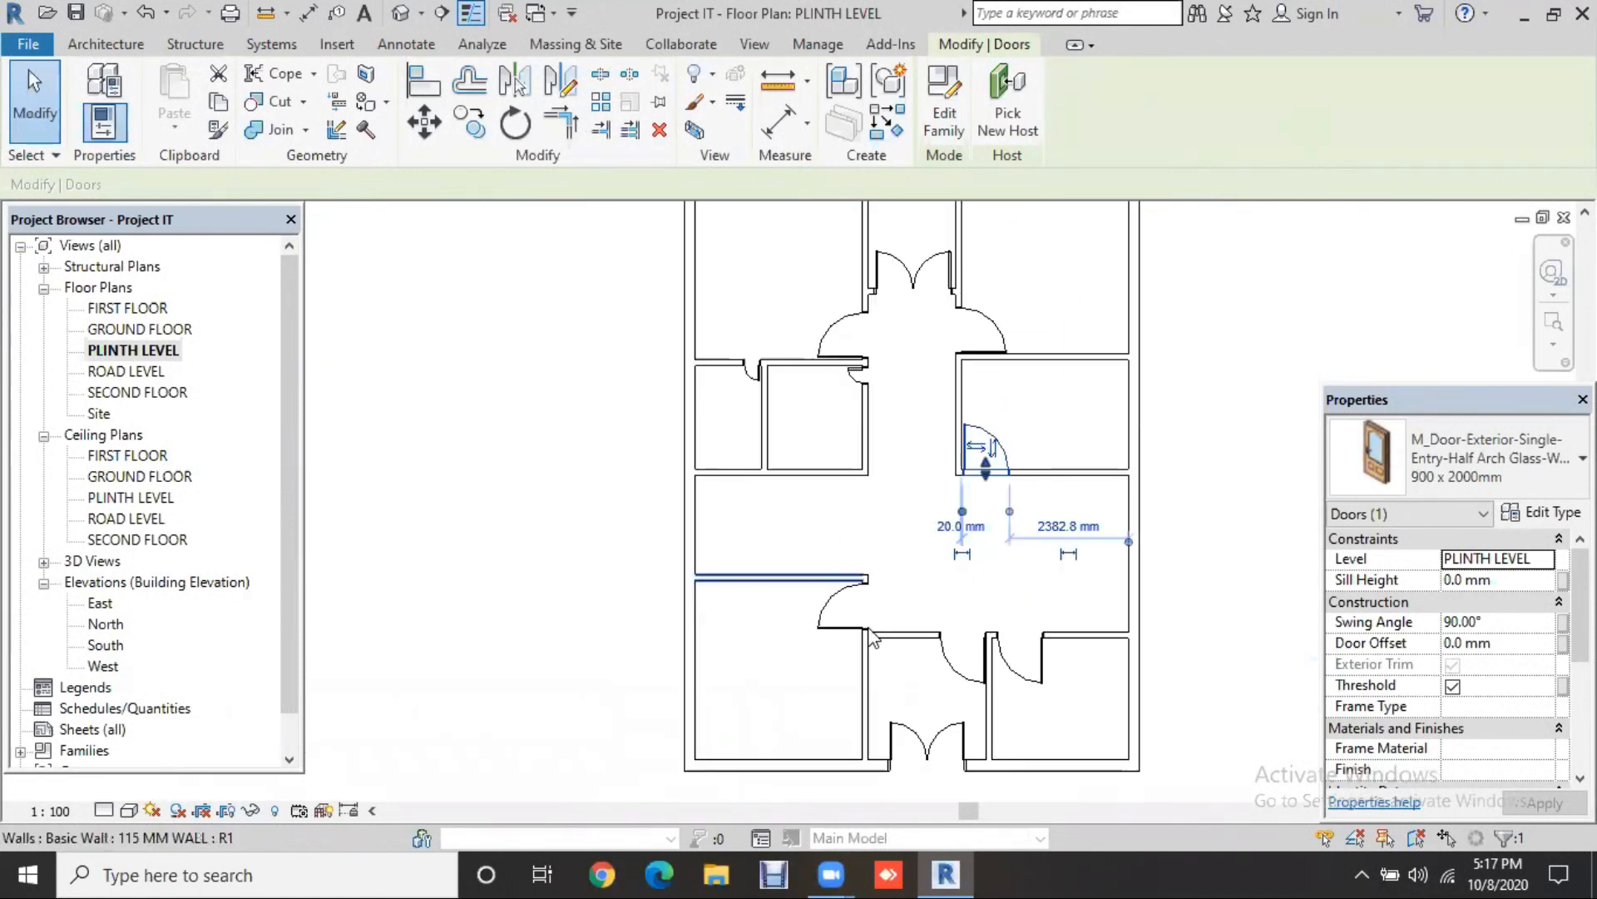
pyautogui.scroll(2, 872, 639)
# Step: Flip one lower-room door's facing and nudge the middle room's door left
pyautogui.press('Escape')
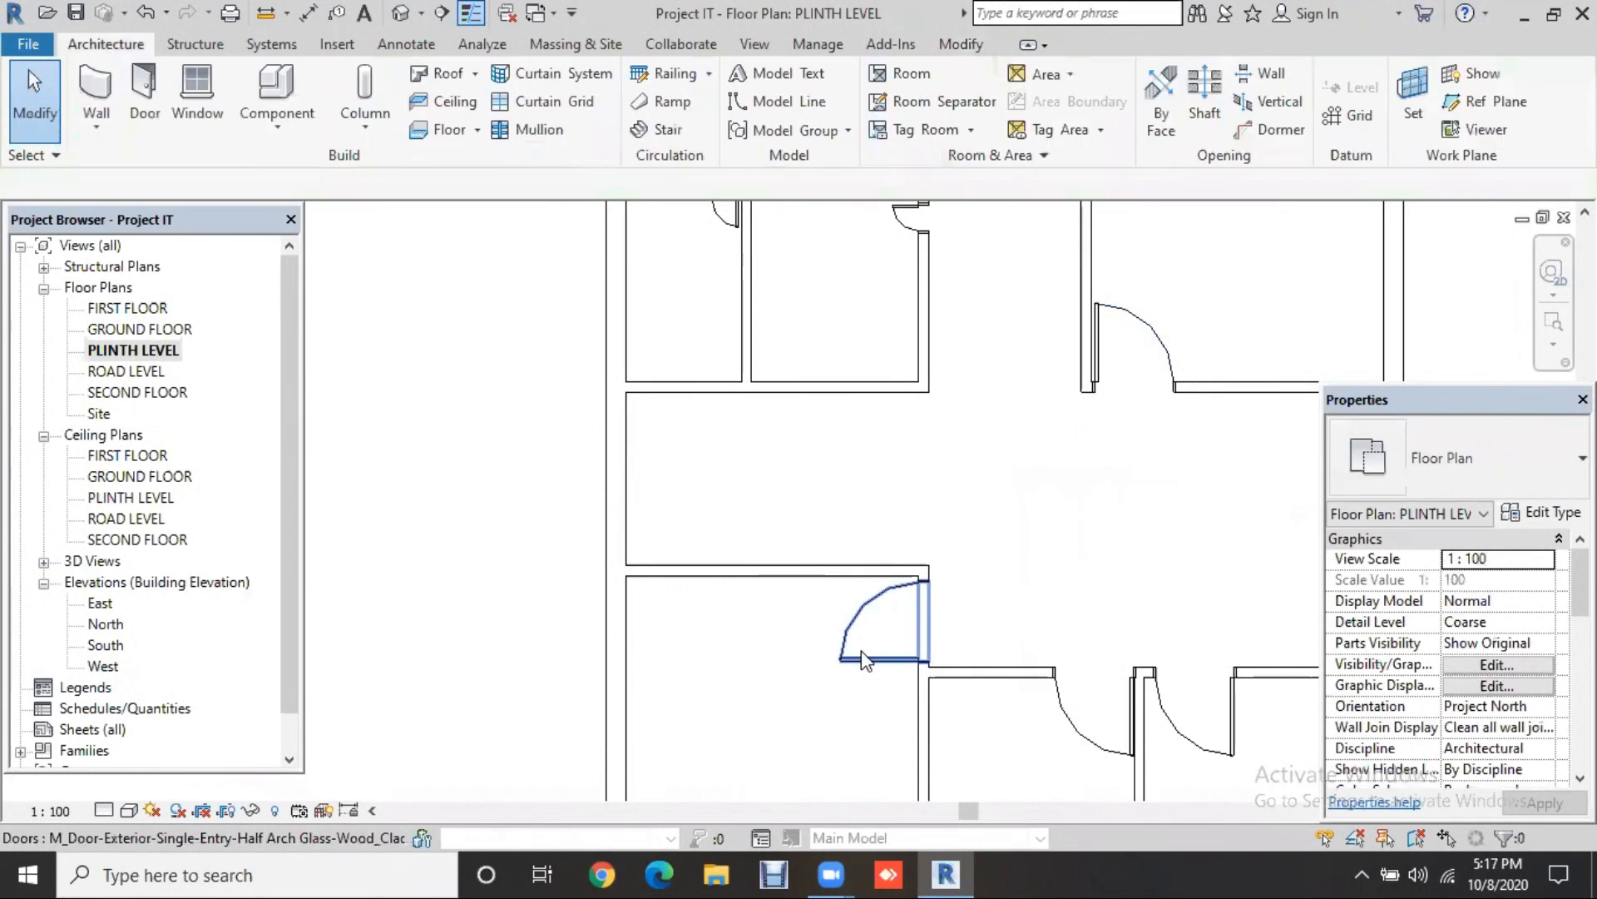
pyautogui.click(866, 660)
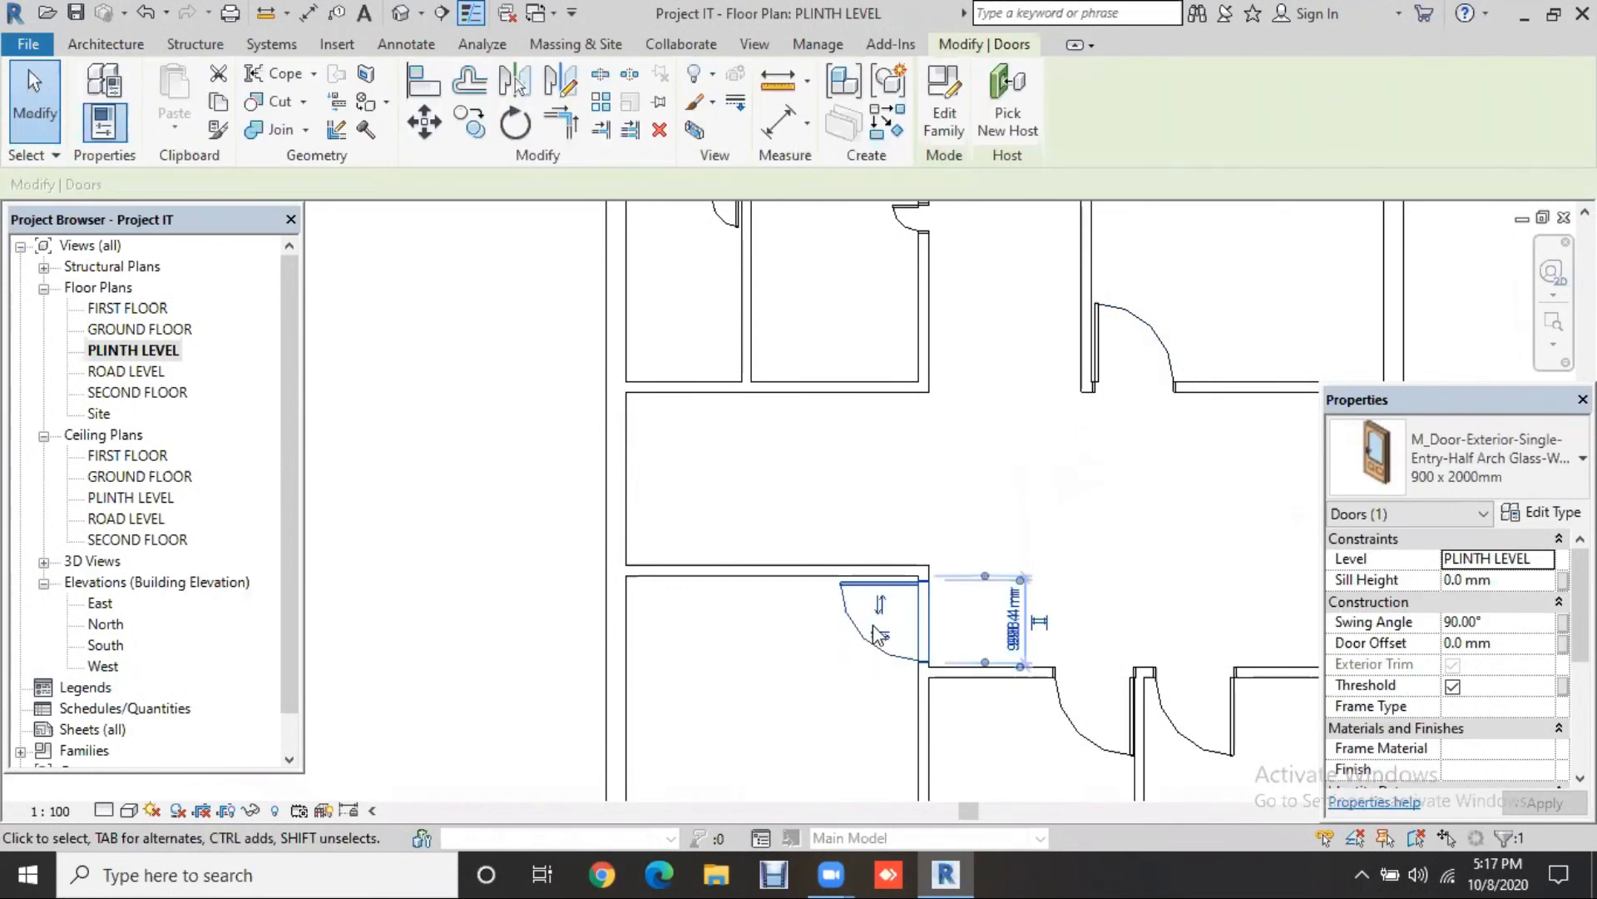
pyautogui.click(876, 631)
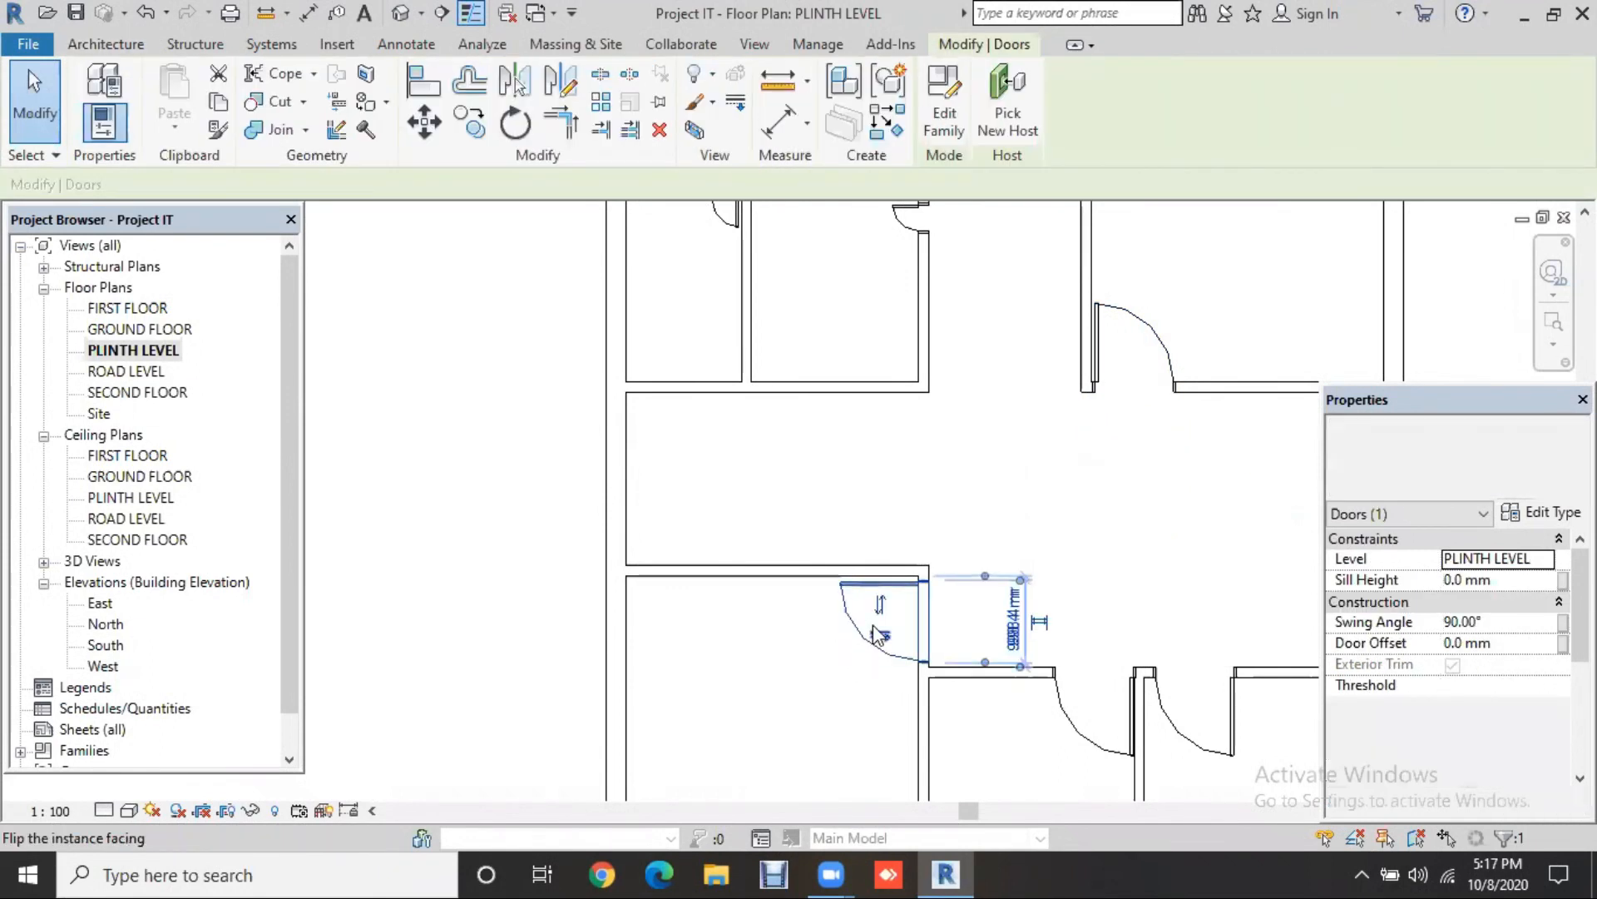
pyautogui.click(1244, 623)
pyautogui.moveTo(1218, 605); pyautogui.dragTo(1148, 572, button='middle')
pyautogui.scroll(-1, 1146, 569)
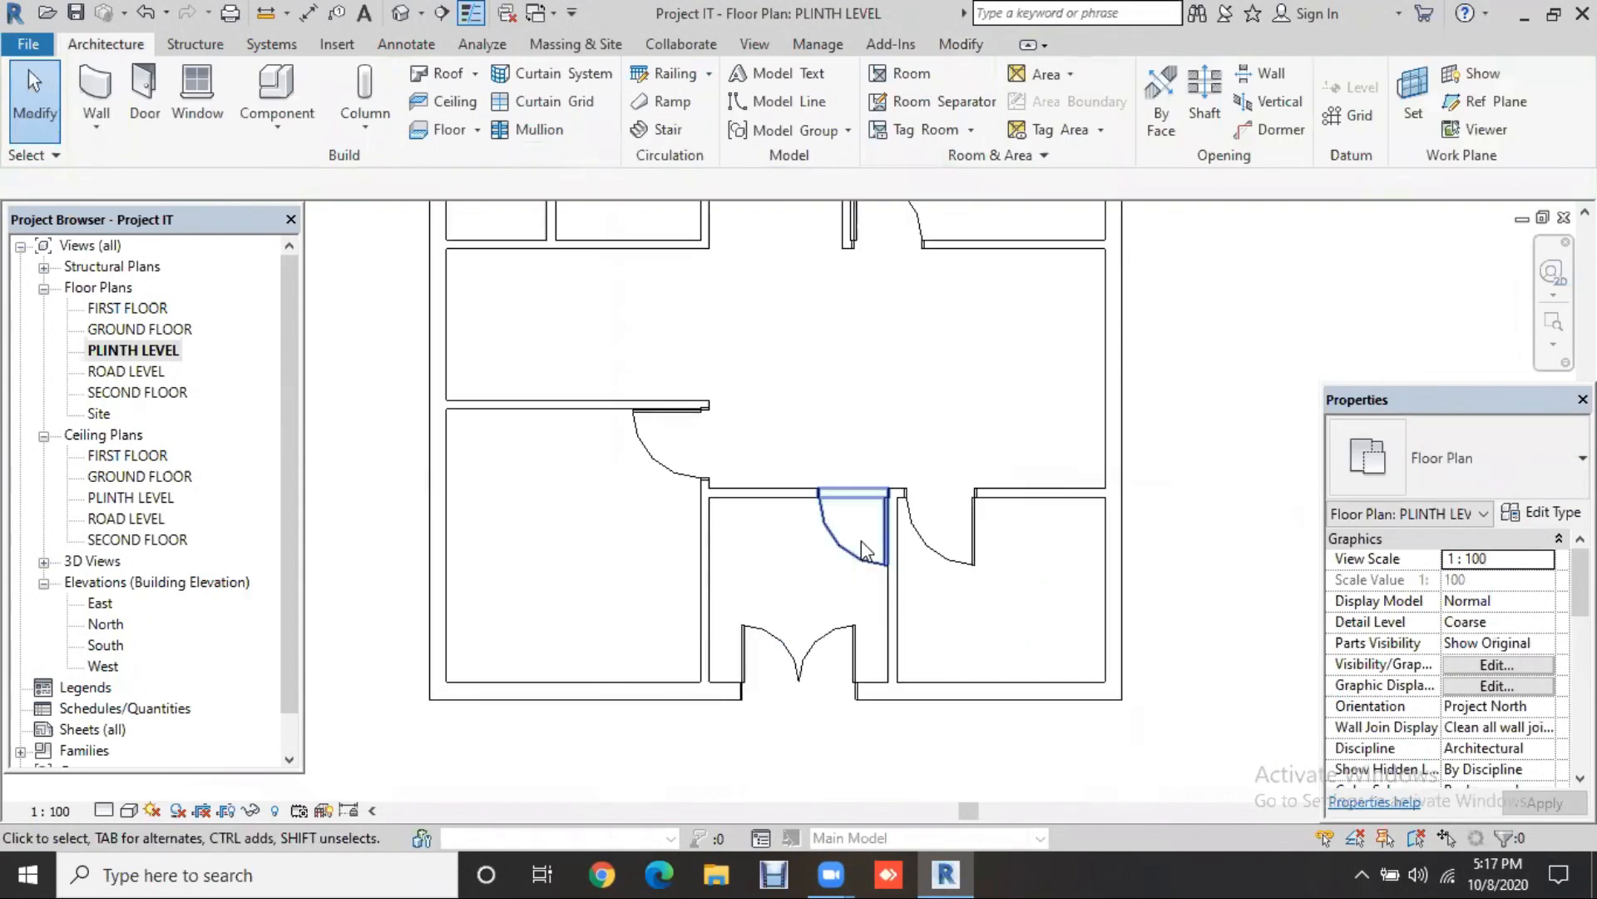
pyautogui.click(1038, 588)
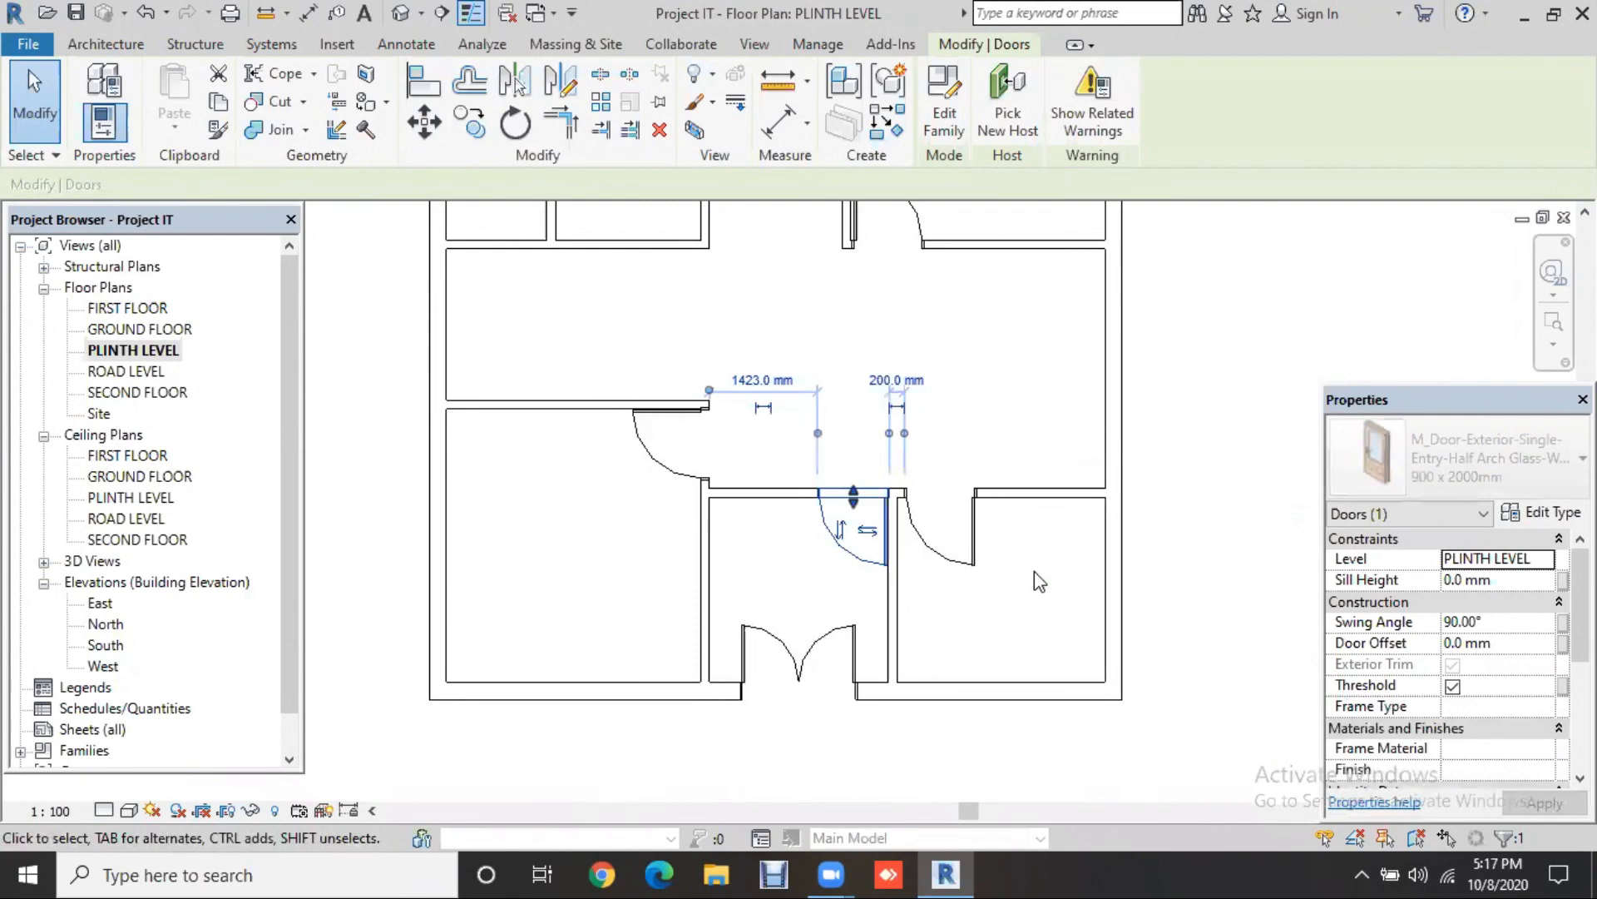
pyautogui.press('Left')
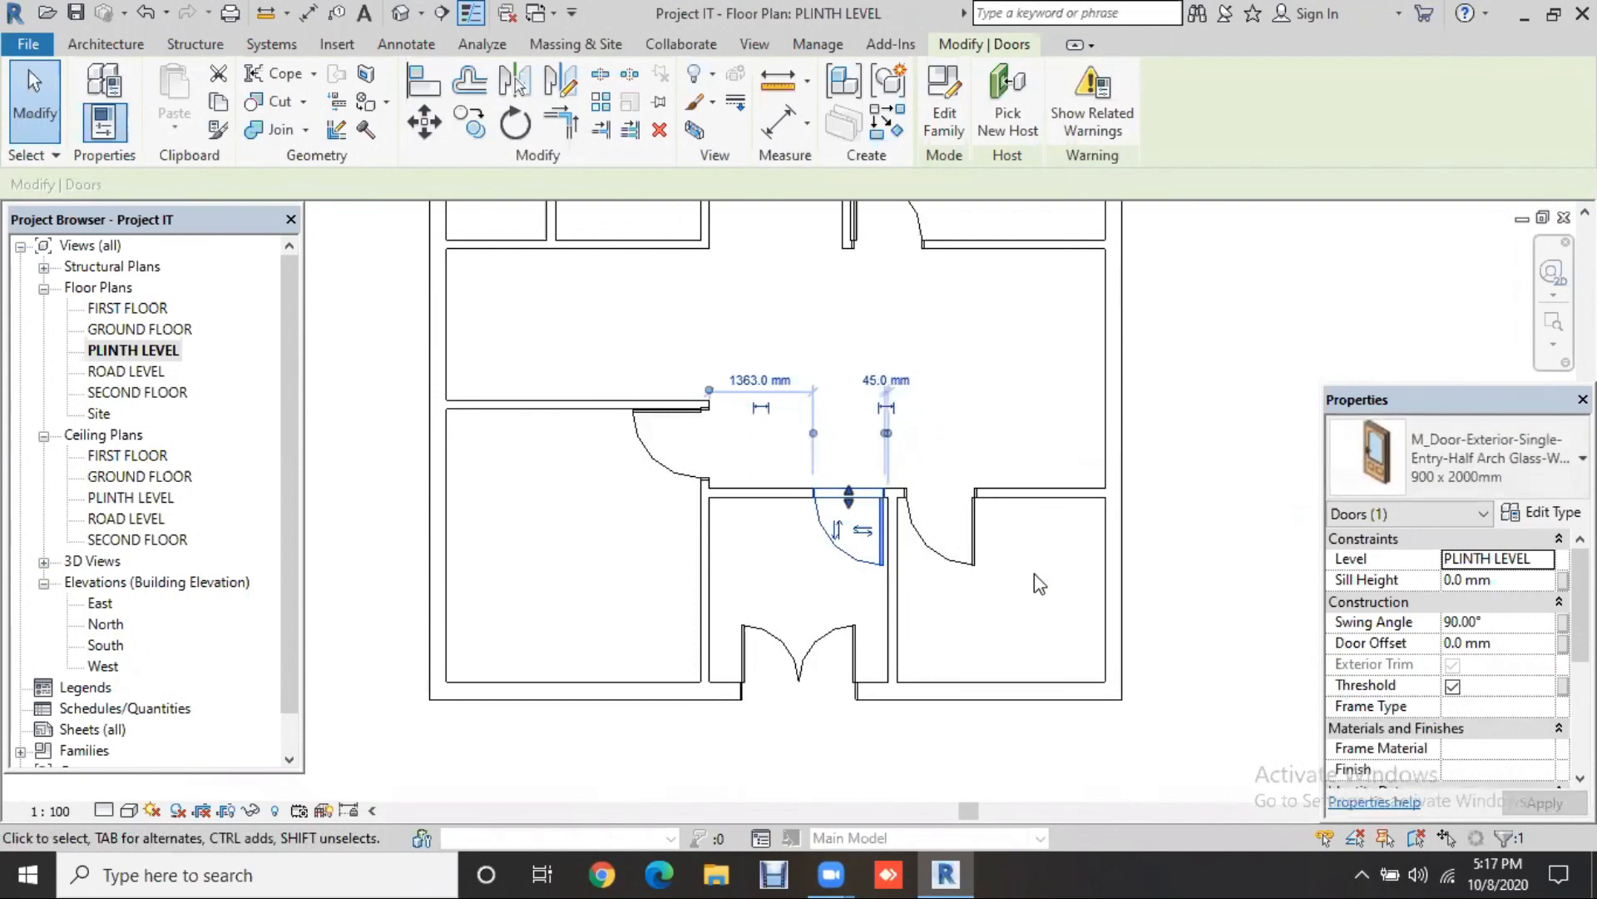
# Step: Delete the two half-arch glass doors from the lower corridor wall
pyautogui.click(971, 551)
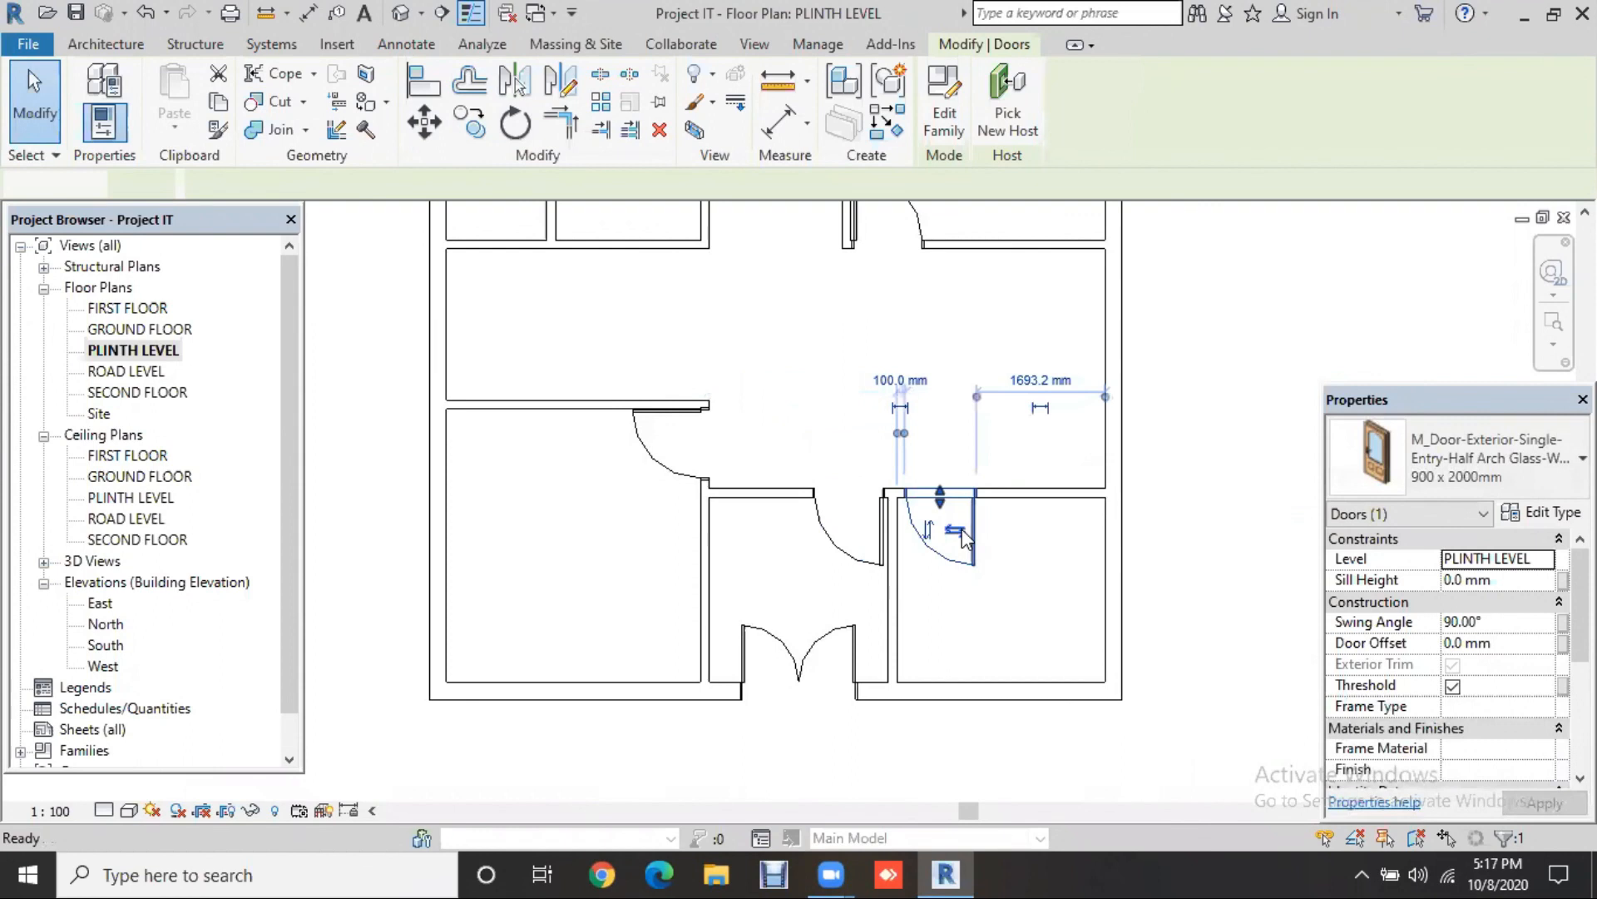
pyautogui.press('Escape')
pyautogui.click(882, 541)
pyautogui.press('Delete')
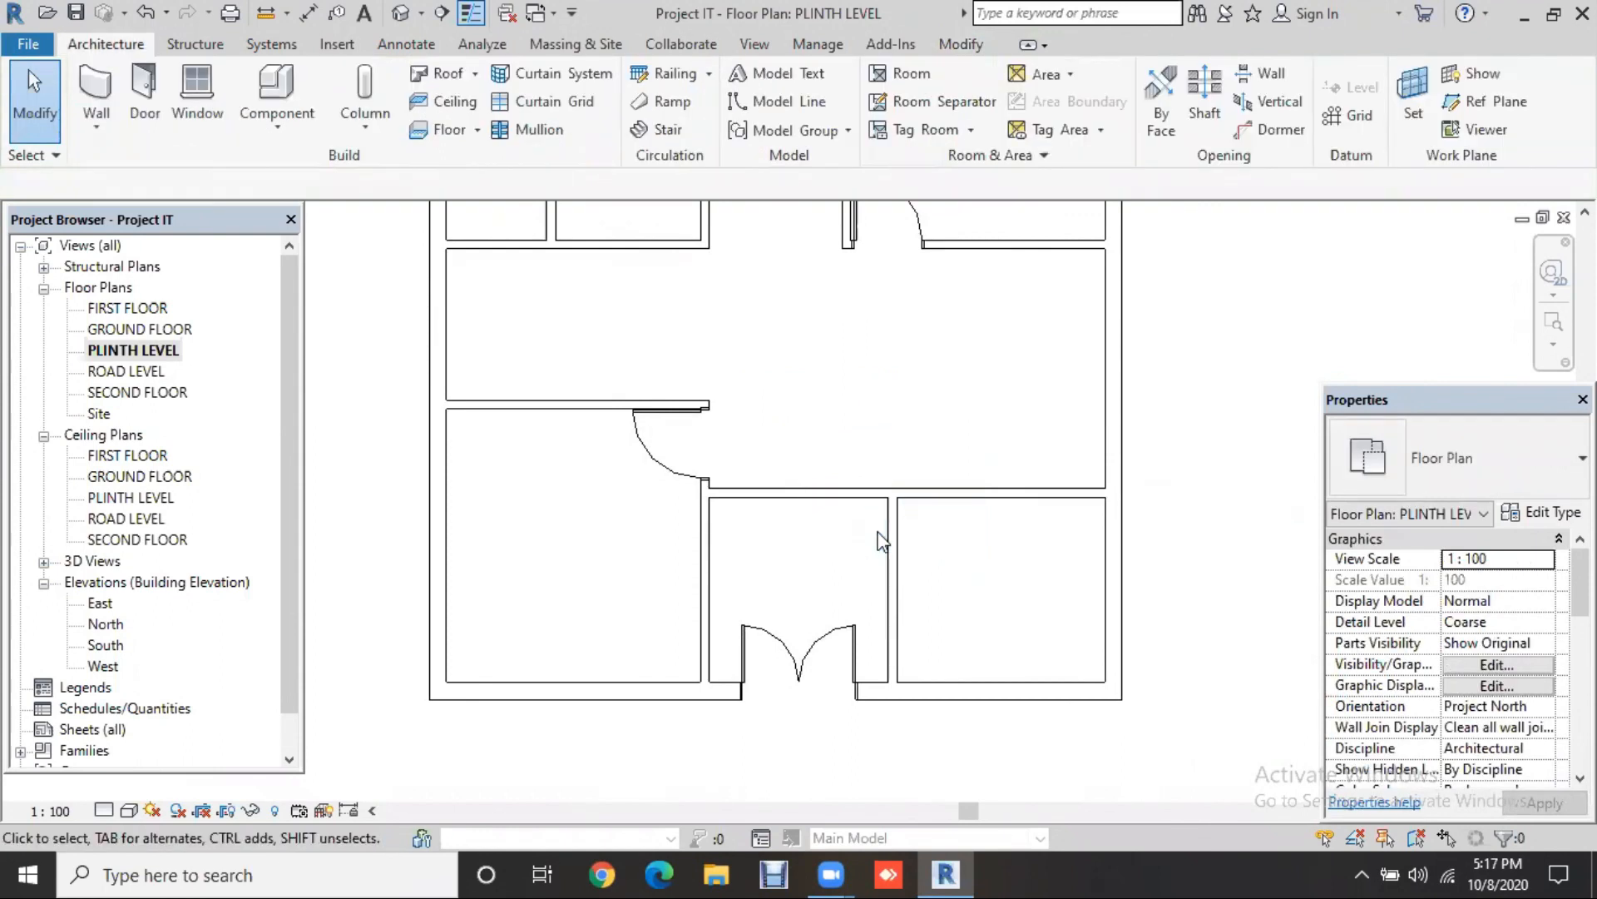
pyautogui.scroll(-1, 855, 546)
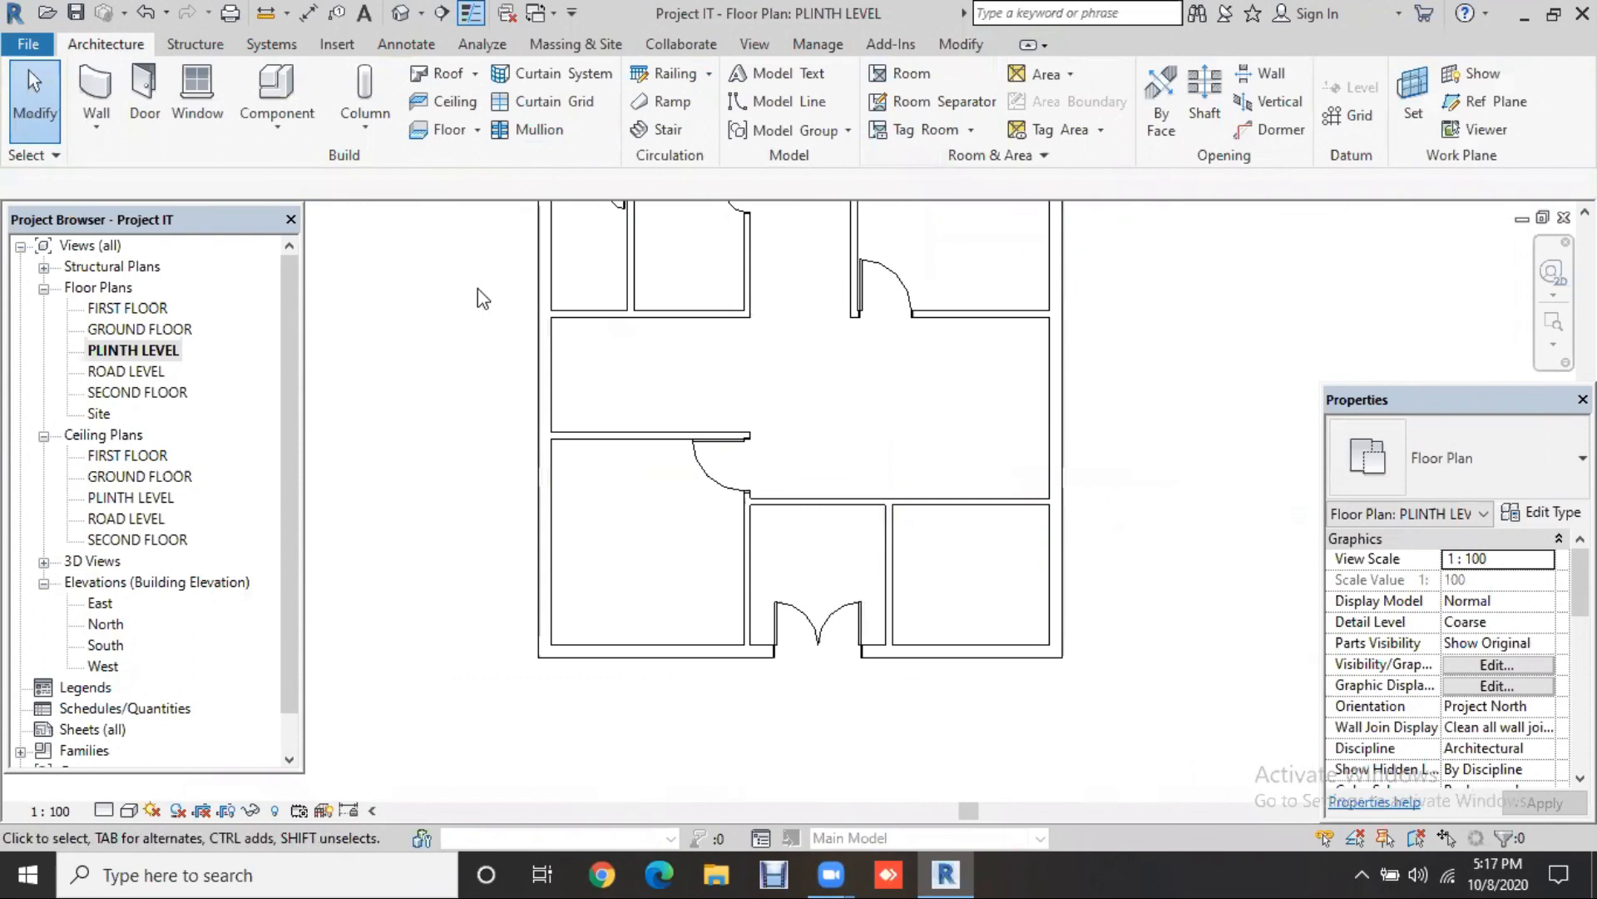
pyautogui.moveTo(477, 287); pyautogui.dragTo(429, 333, button='middle')
# Step: Start a new door and browse the family library to the Doors > Residential folder
pyautogui.click(145, 89)
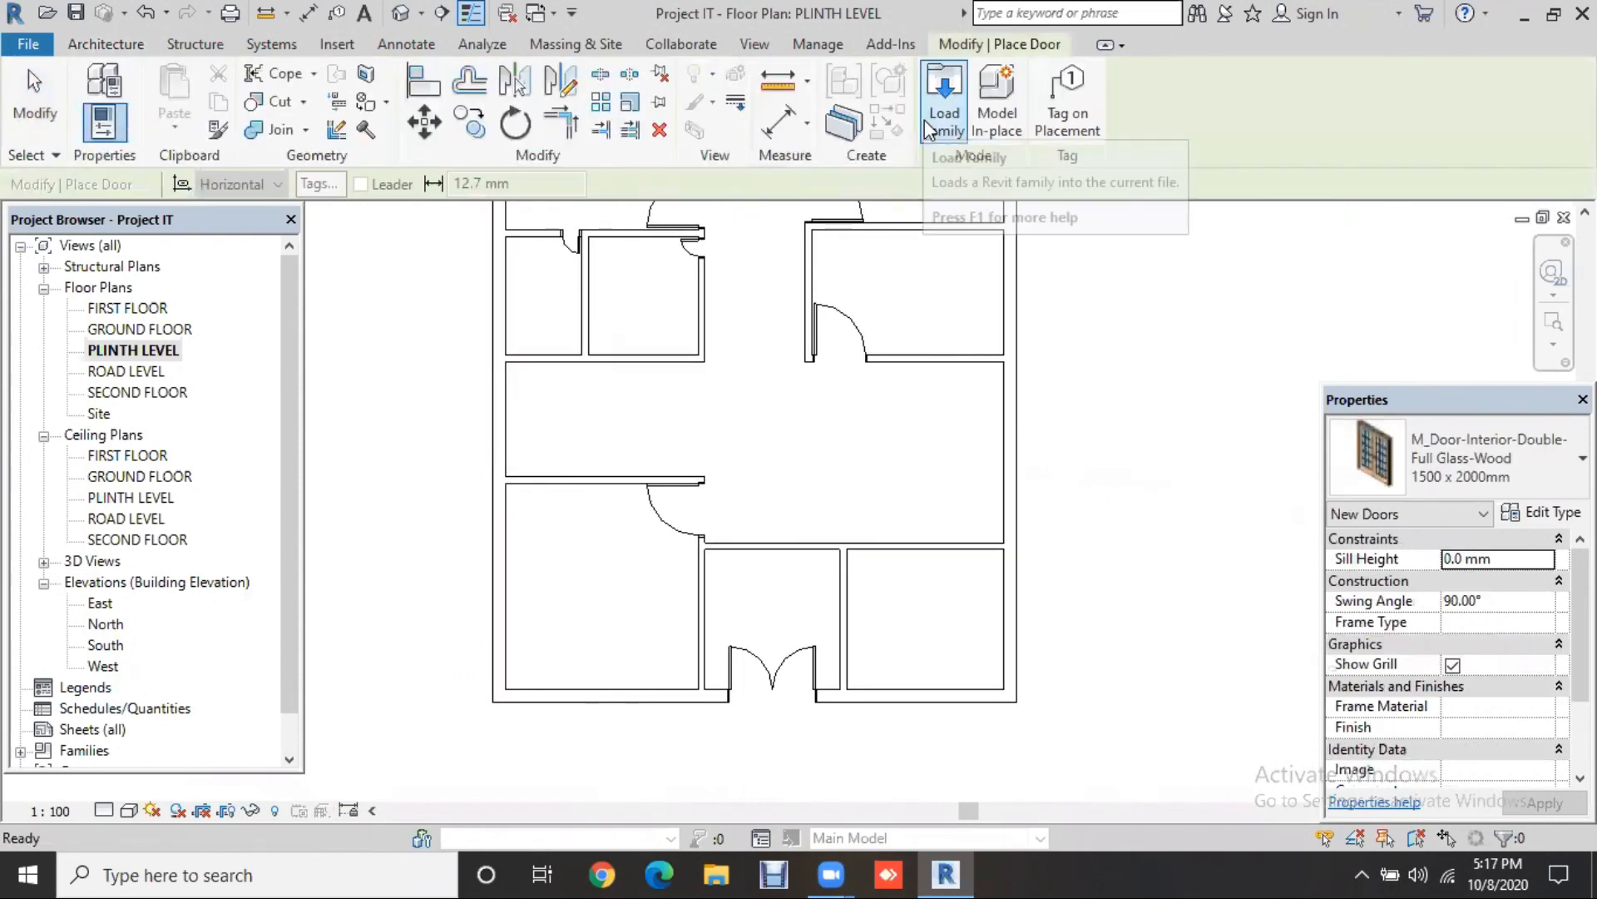
pyautogui.click(919, 110)
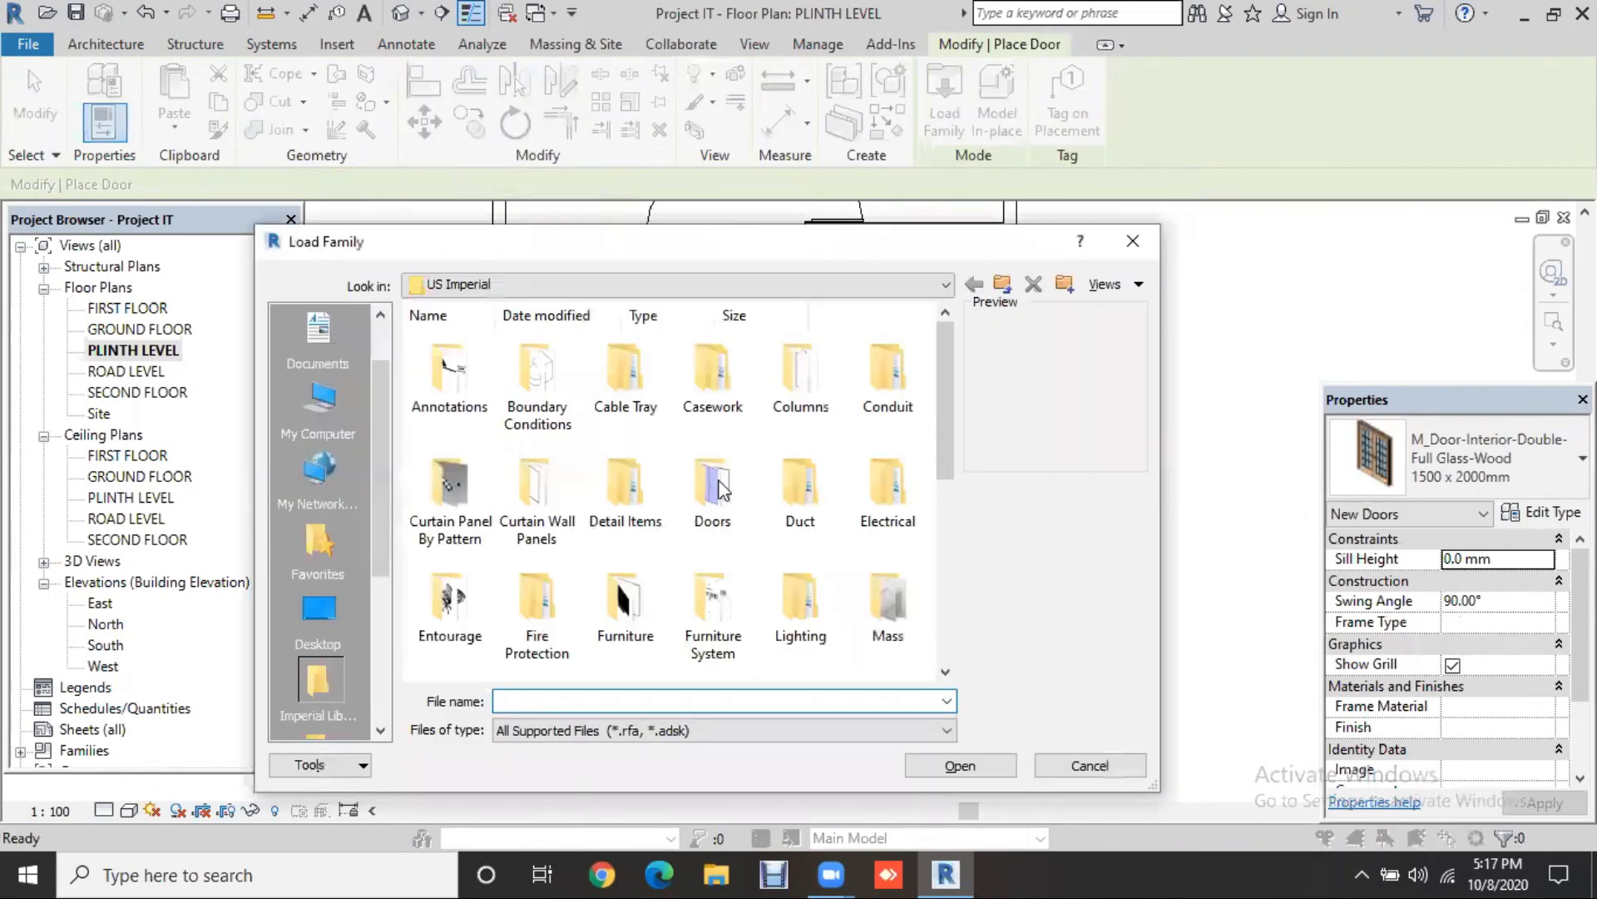
pyautogui.click(719, 491)
pyautogui.doubleClick(719, 491)
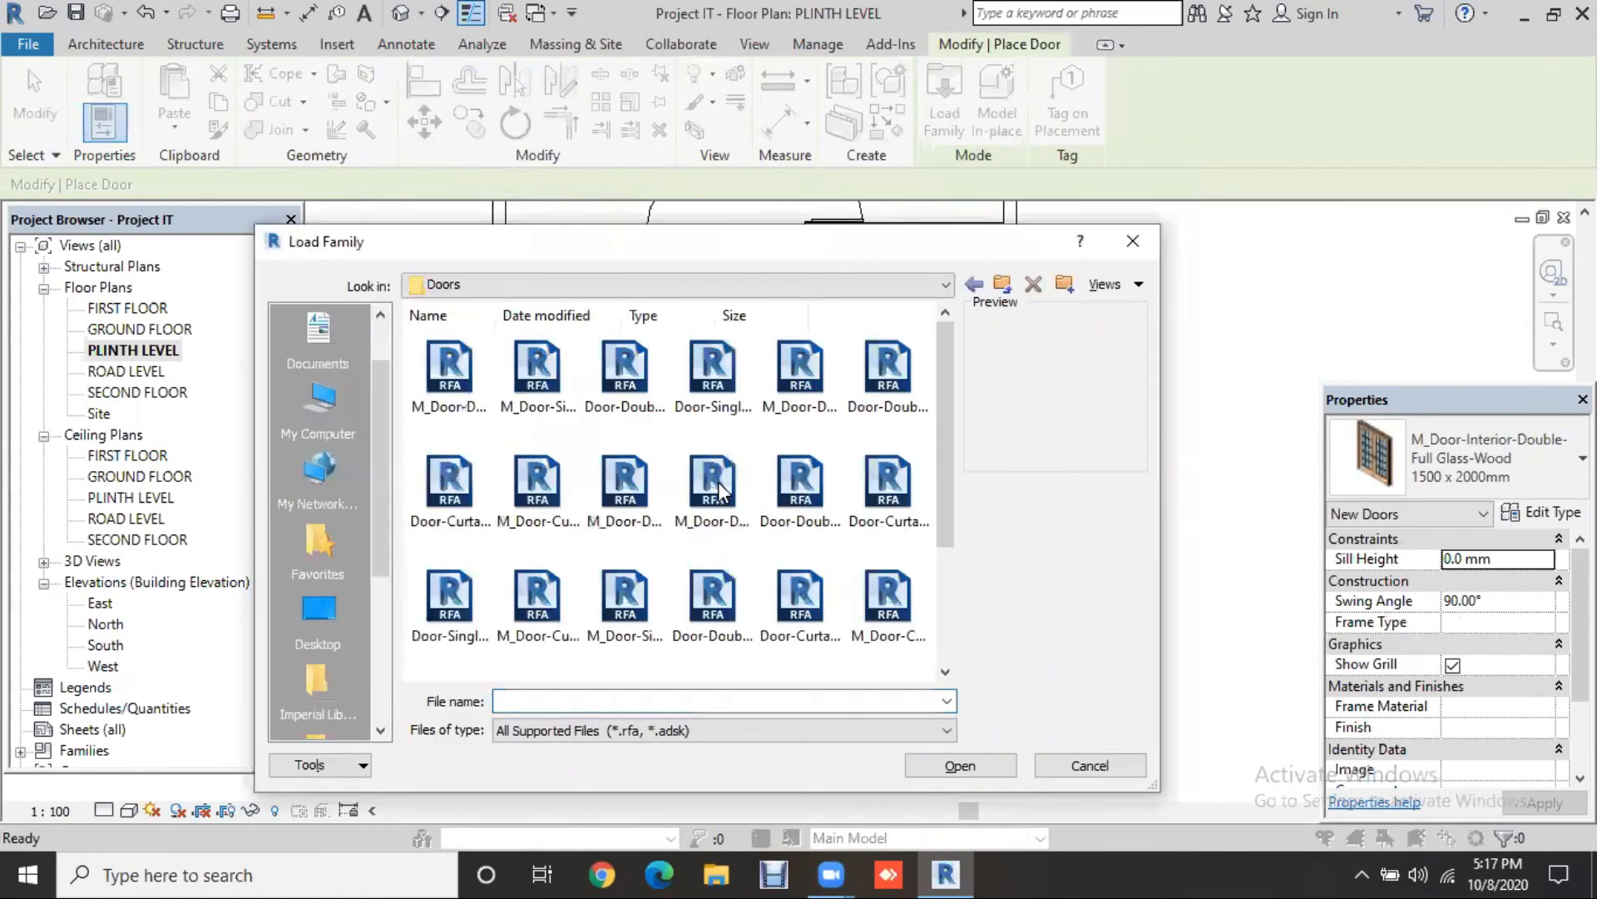
pyautogui.scroll(-3, 760, 526)
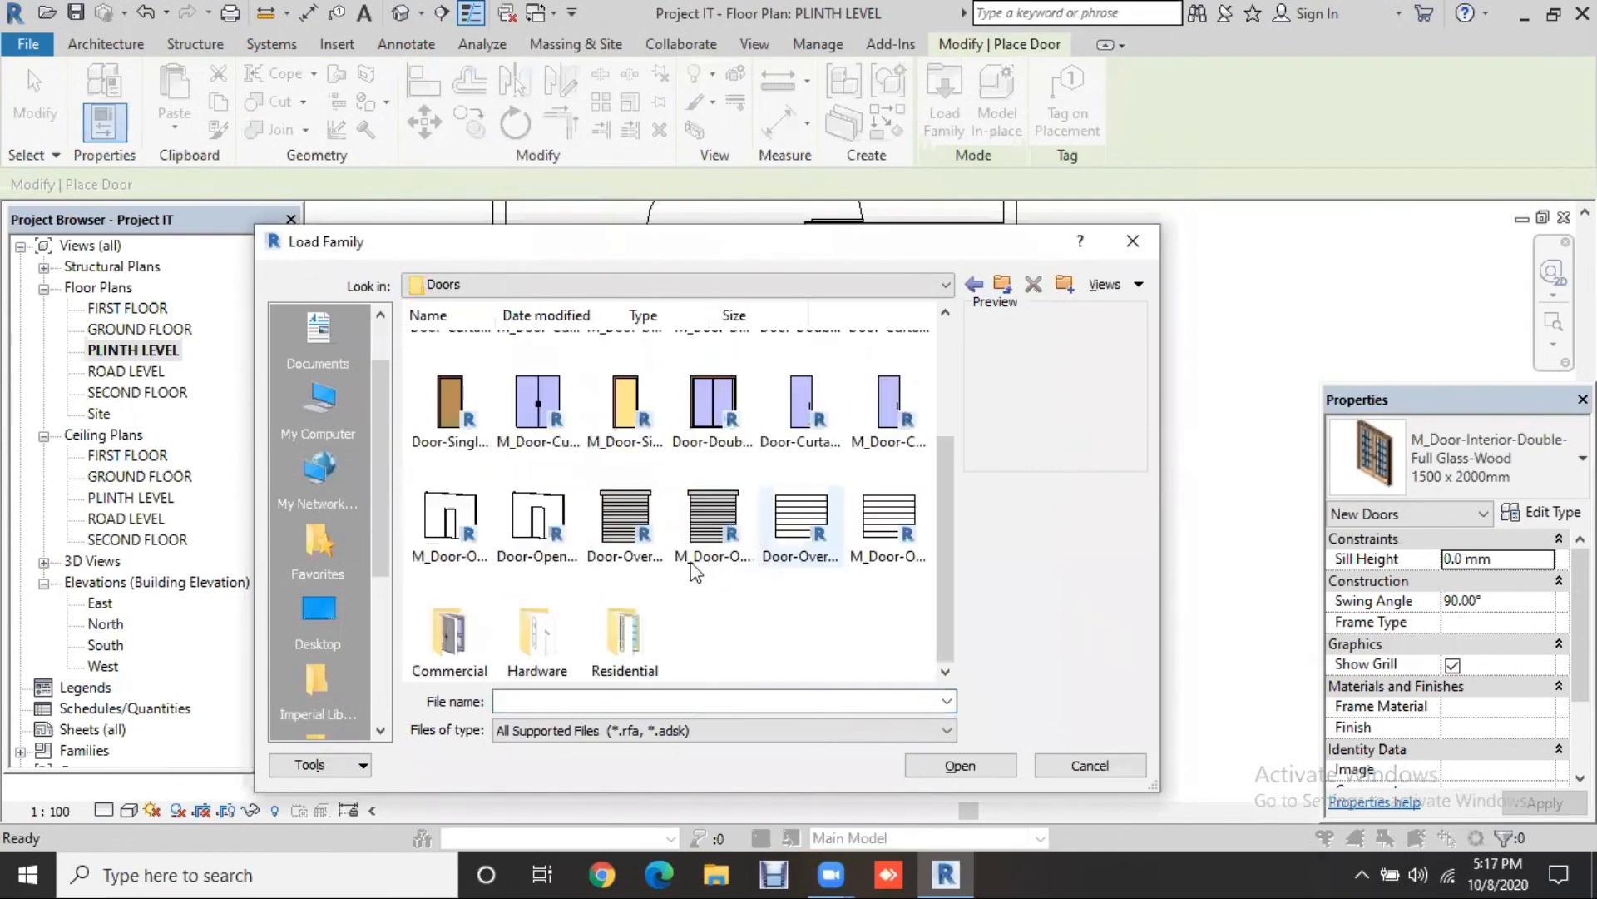
pyautogui.doubleClick(635, 637)
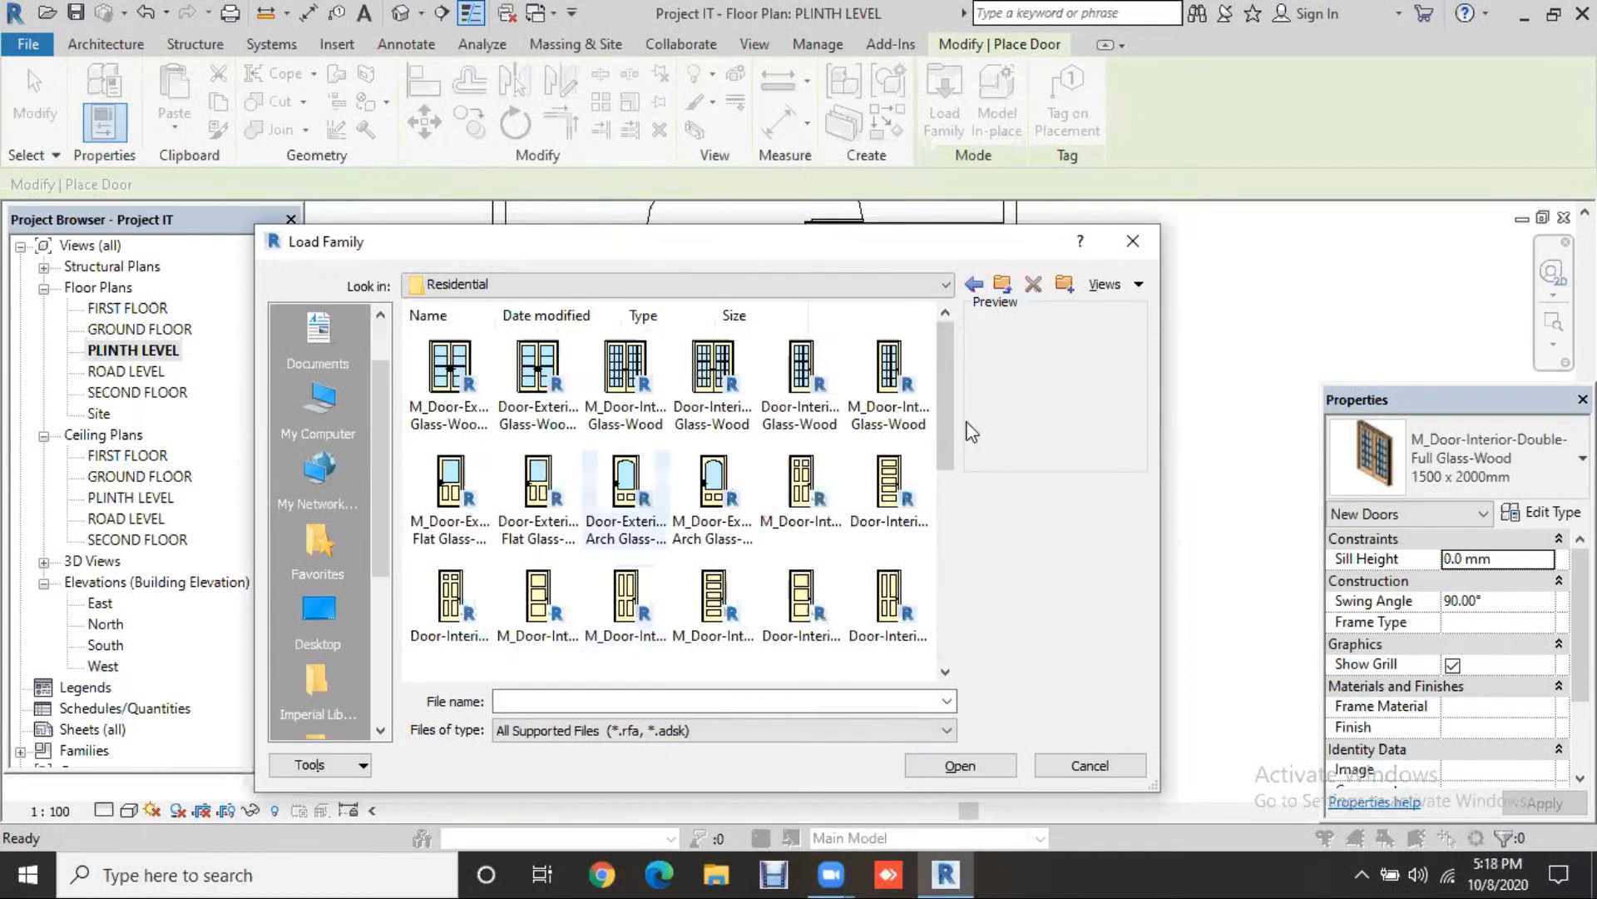
# Step: Select M_Door-Interior-Double-Pocket-2_Panel-Wood.rfa and load it
pyautogui.click(947, 557)
pyautogui.scroll(-3, 947, 586)
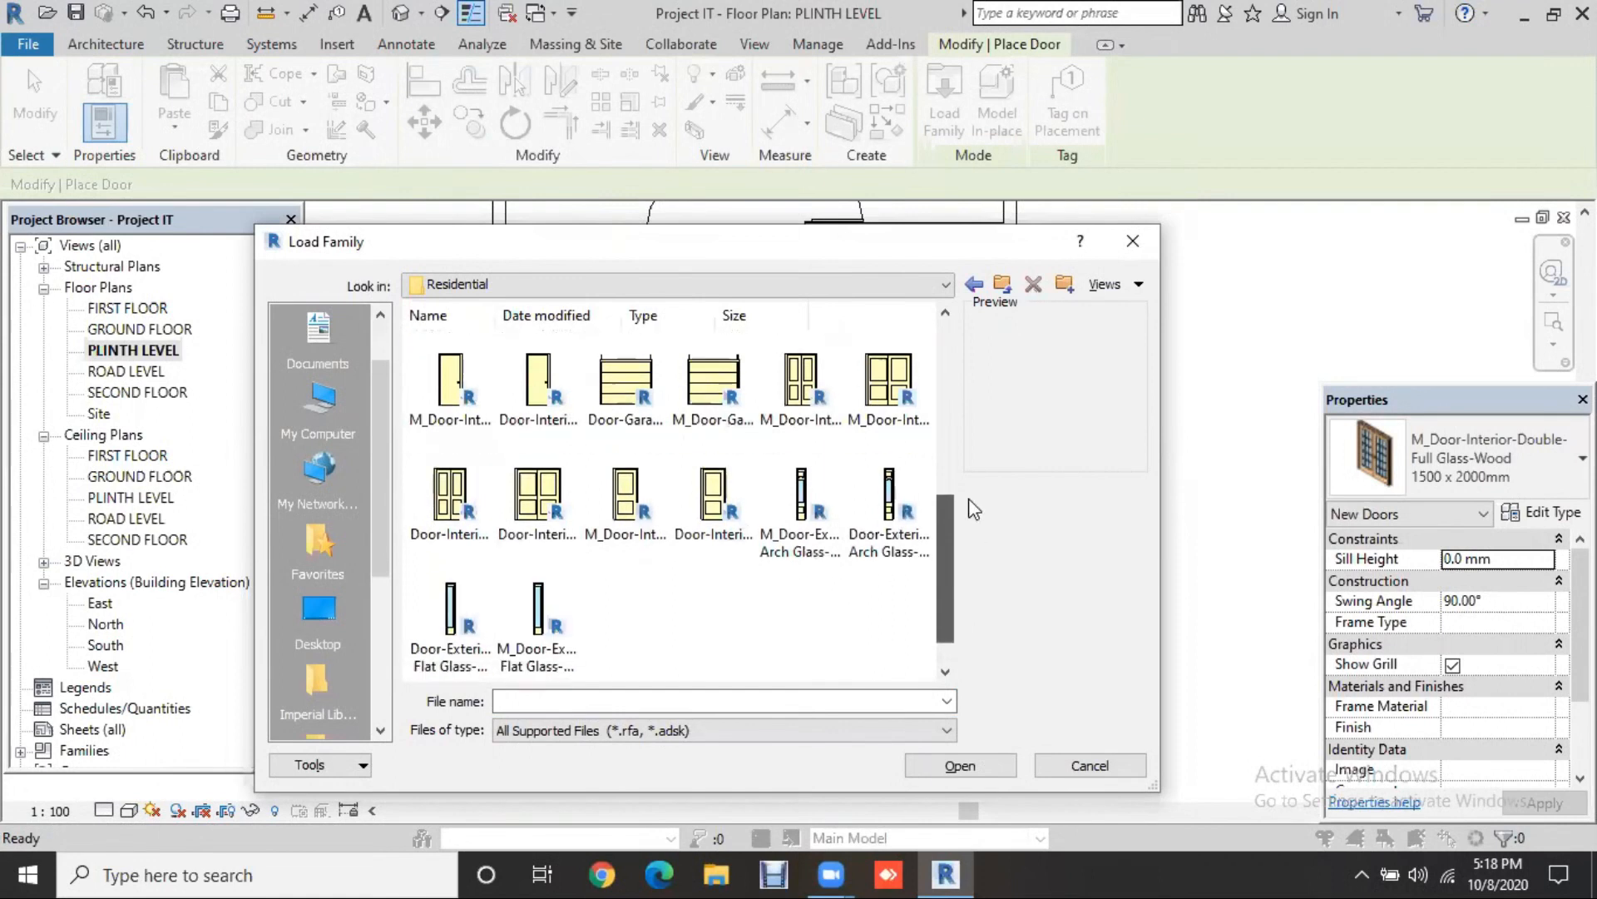
pyautogui.scroll(10, 962, 498)
pyautogui.scroll(1, 810, 506)
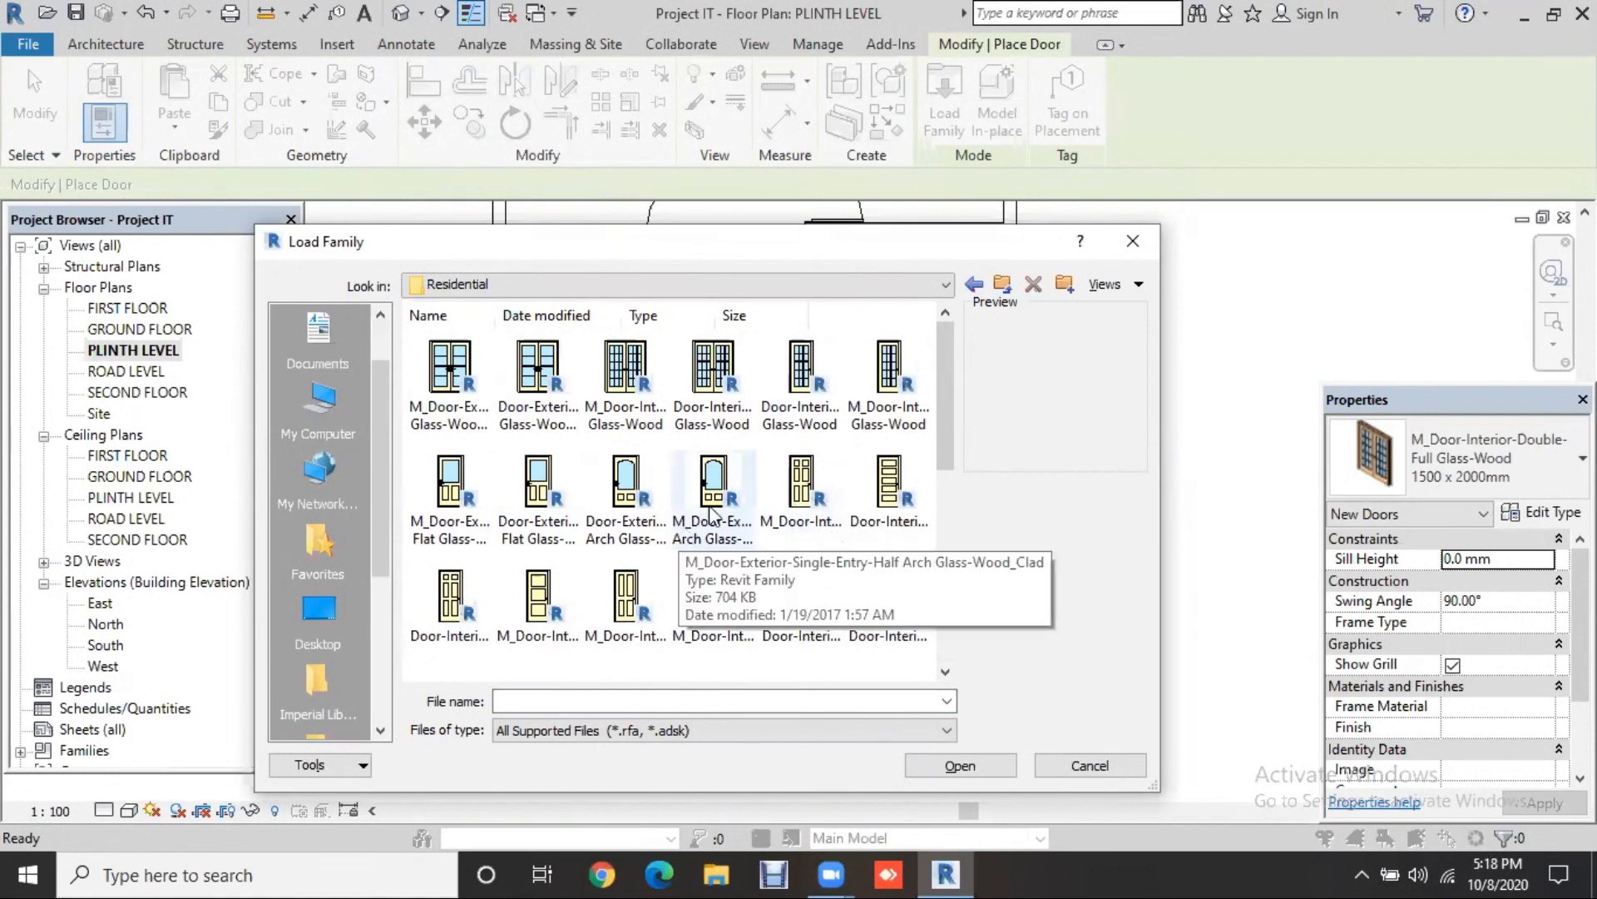
pyautogui.scroll(-3, 820, 506)
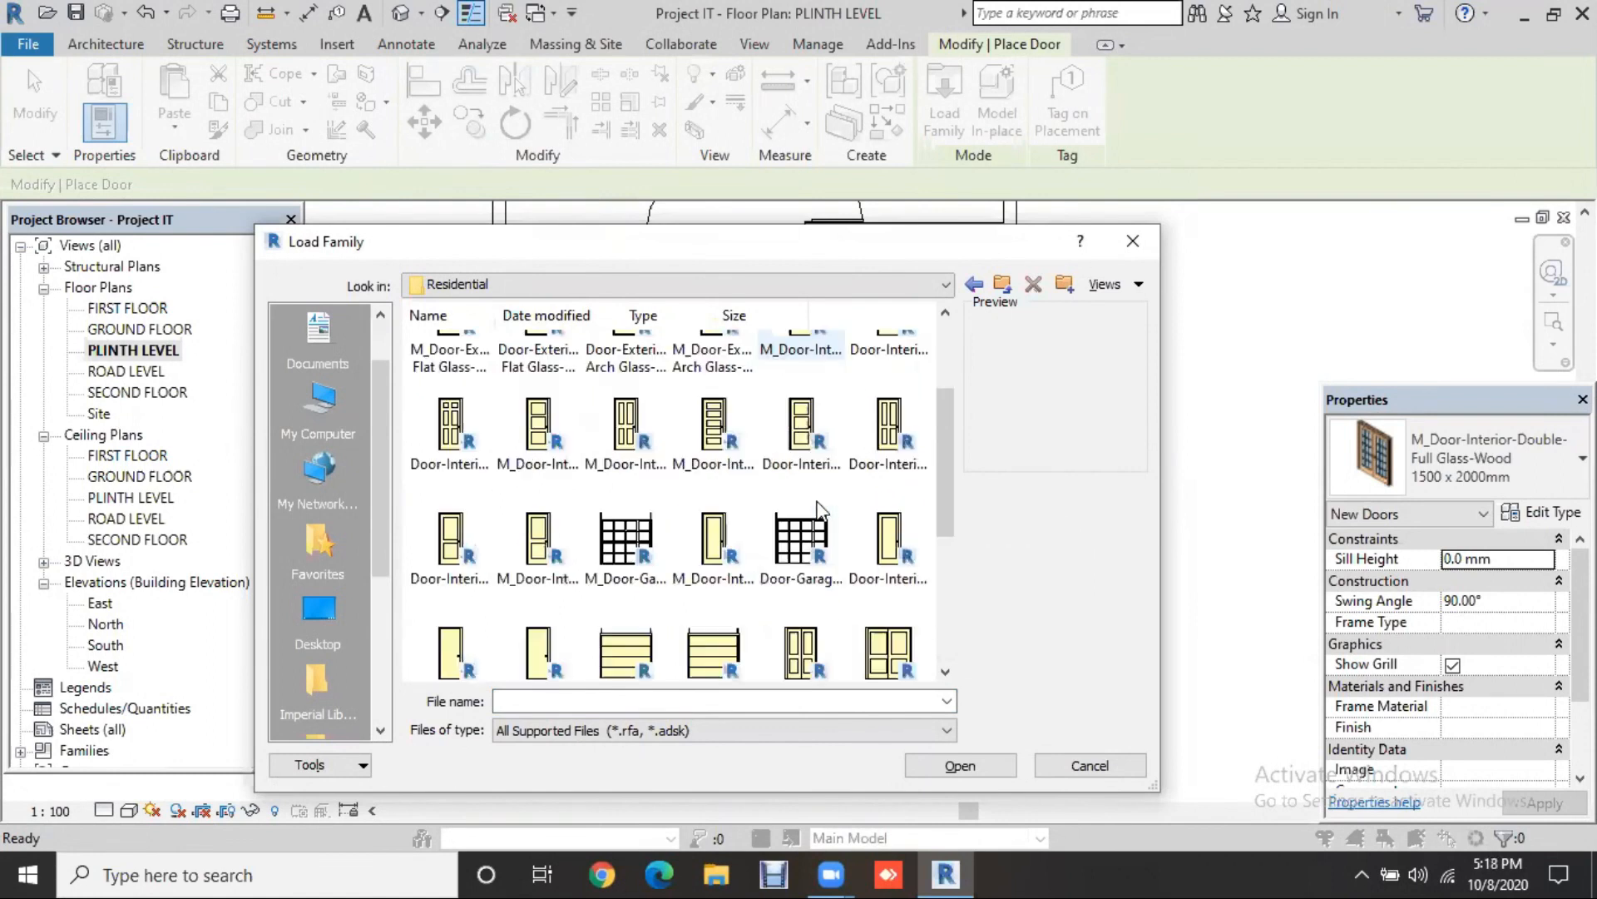
pyautogui.scroll(-3, 626, 509)
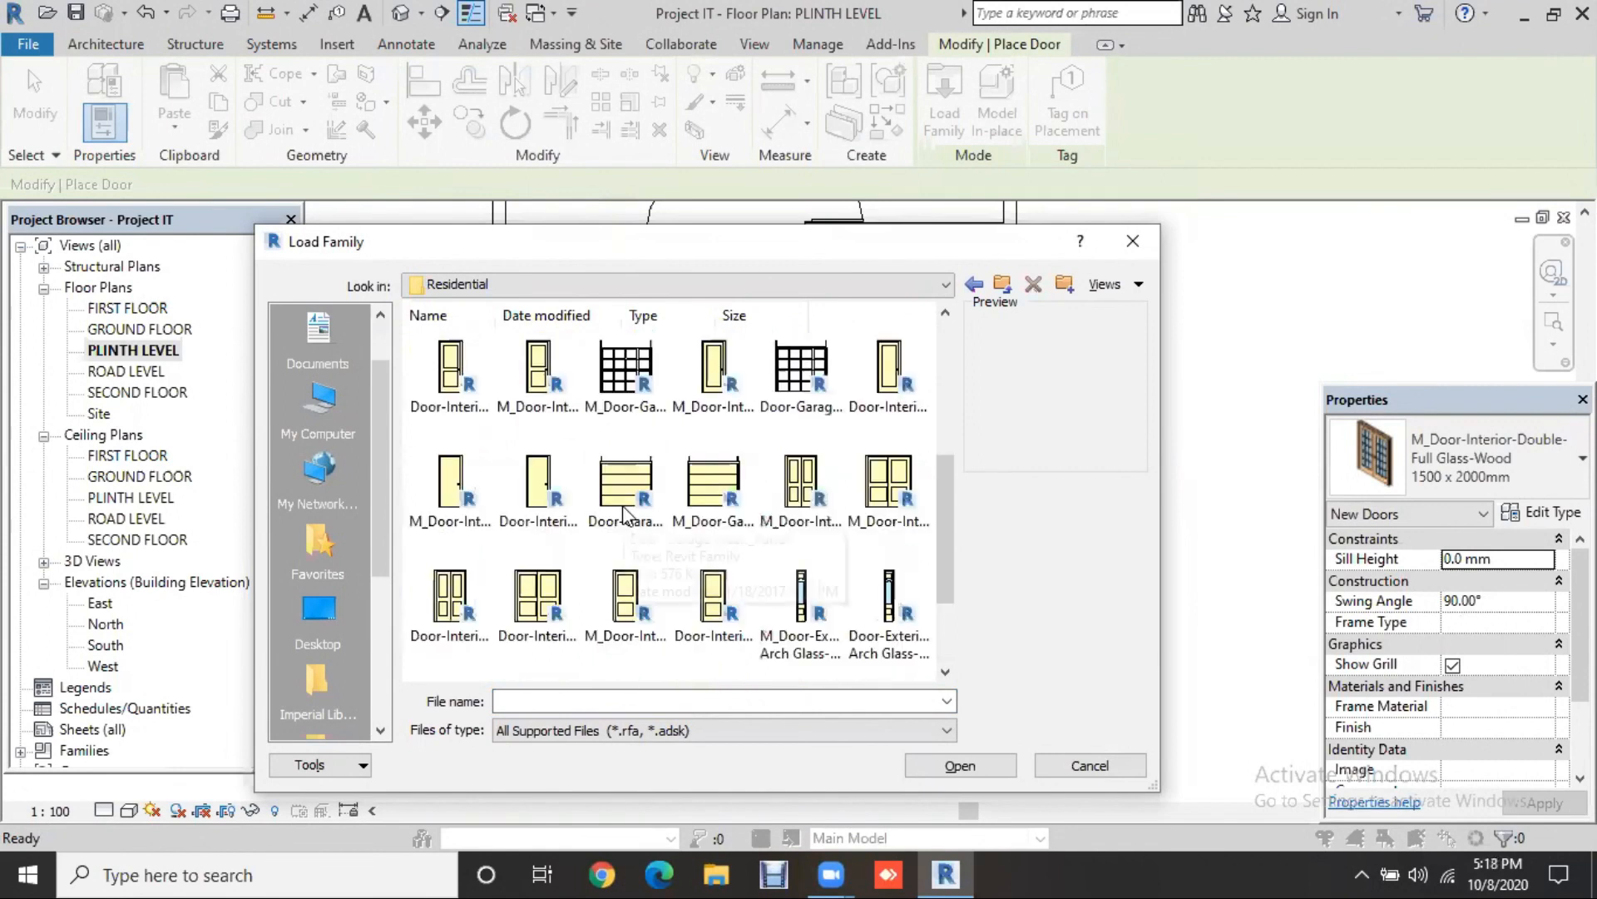
pyautogui.click(817, 505)
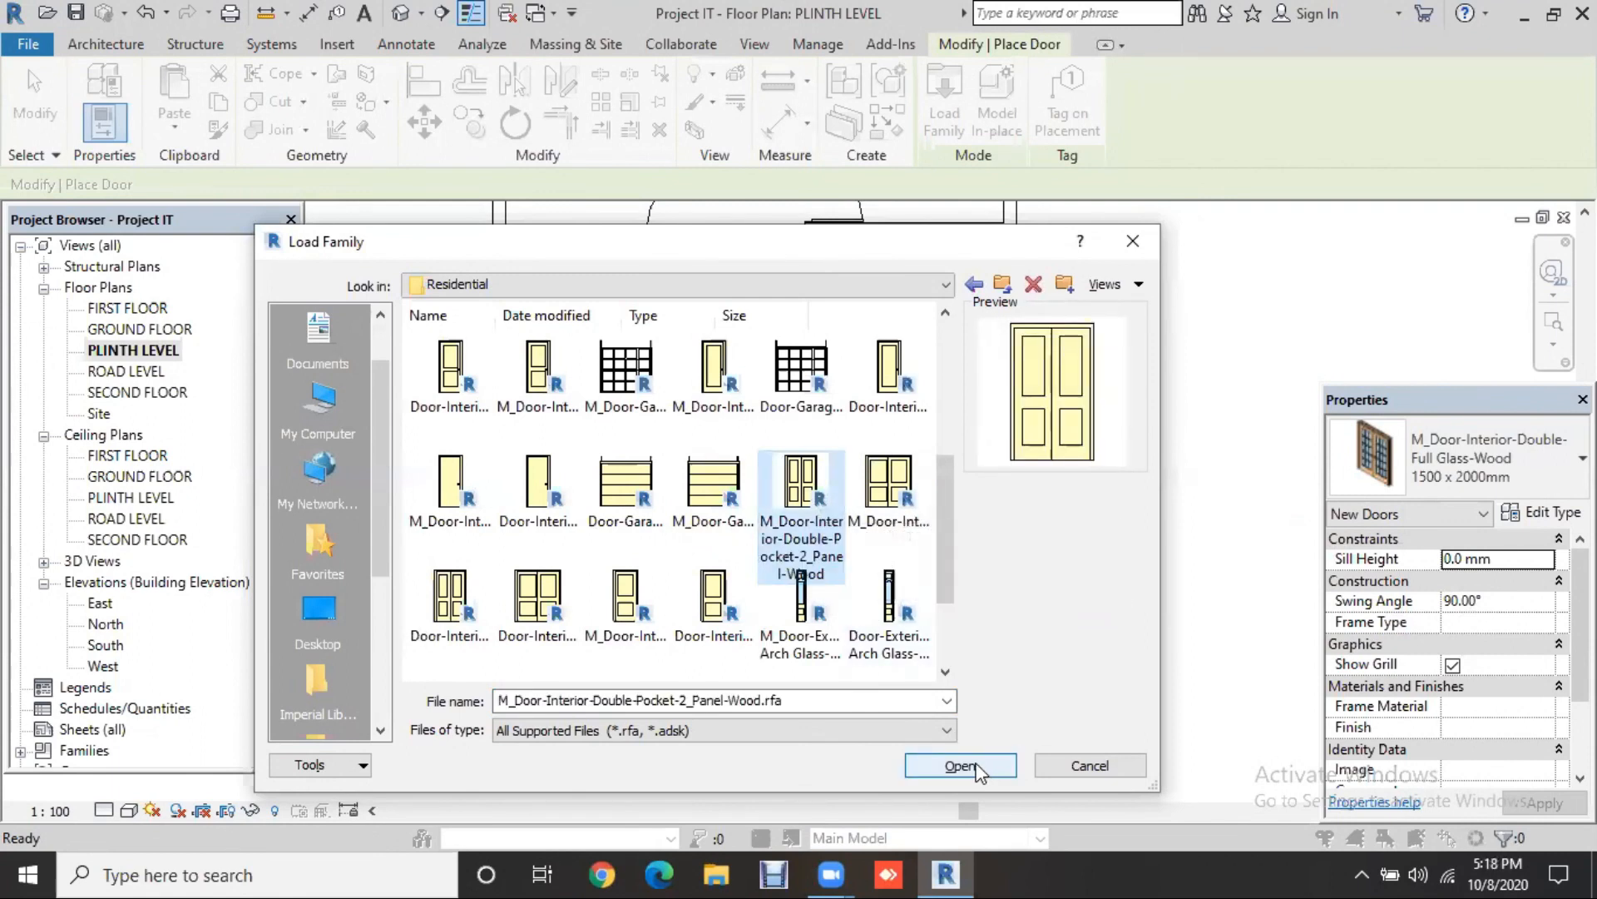
pyautogui.click(897, 522)
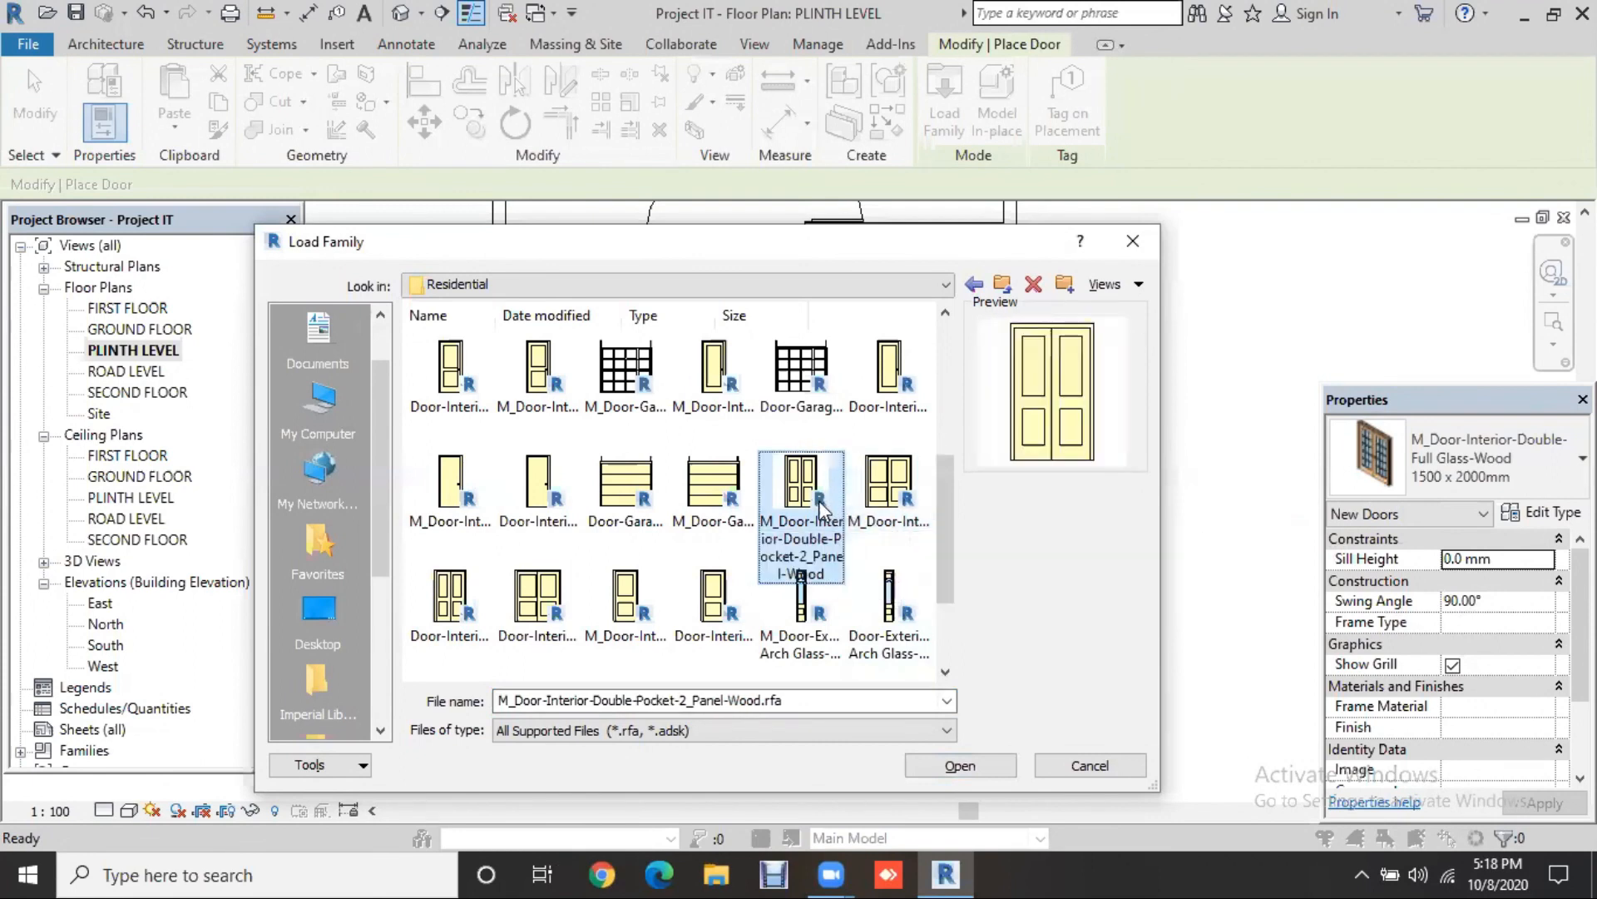
pyautogui.click(956, 769)
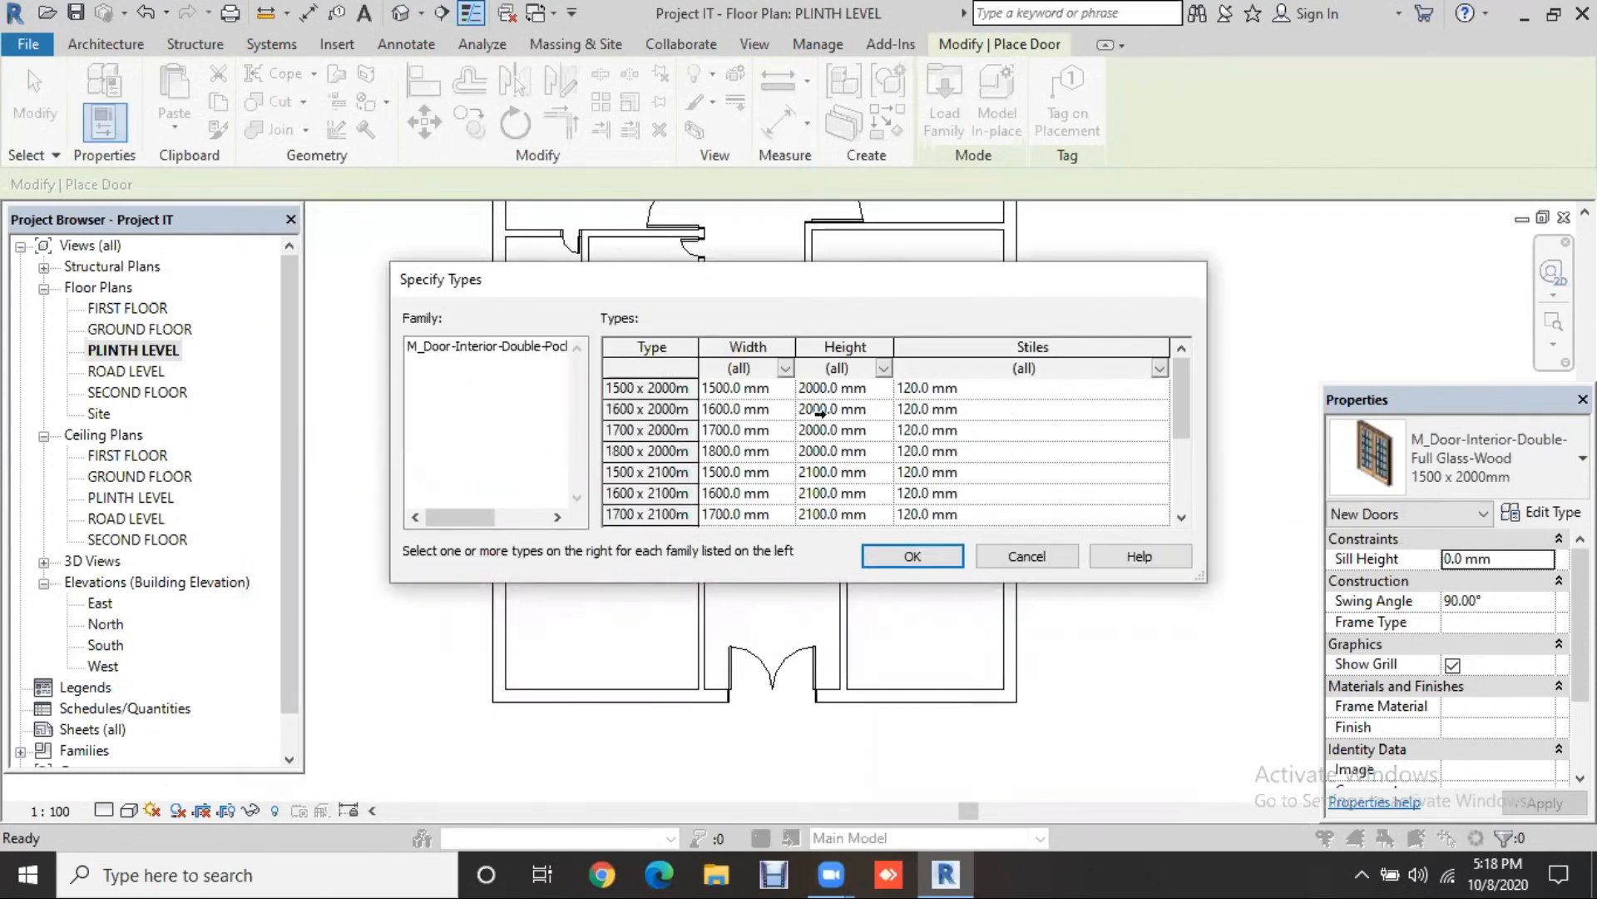
# Step: Load the 1500 x 2000mm type of the double pocket wood door
pyautogui.click(649, 386)
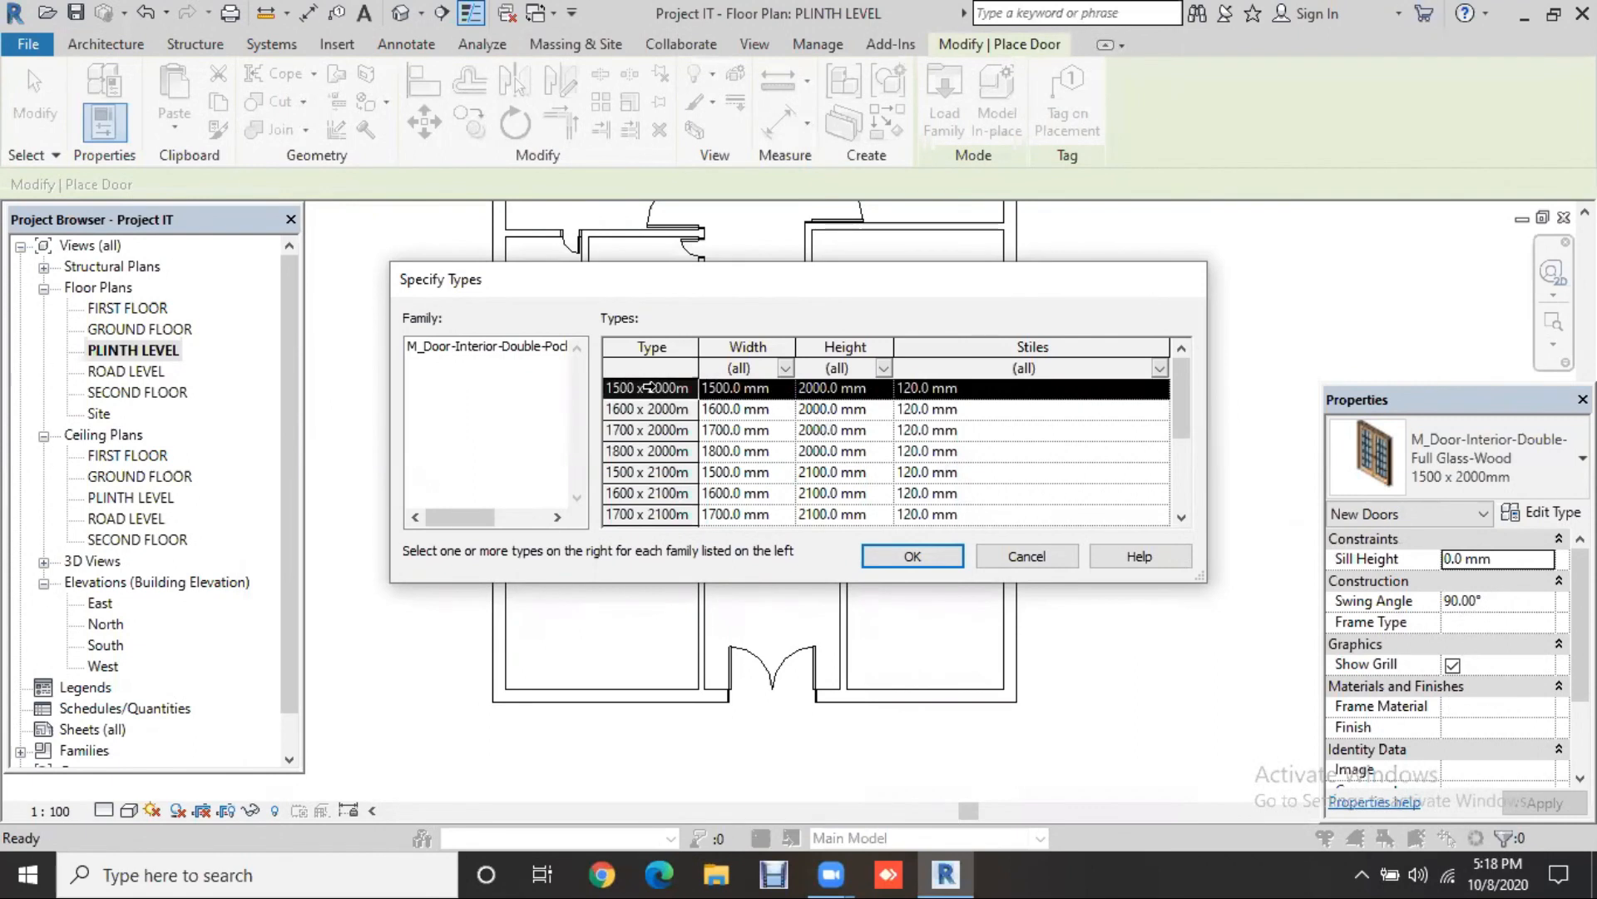
pyautogui.click(936, 556)
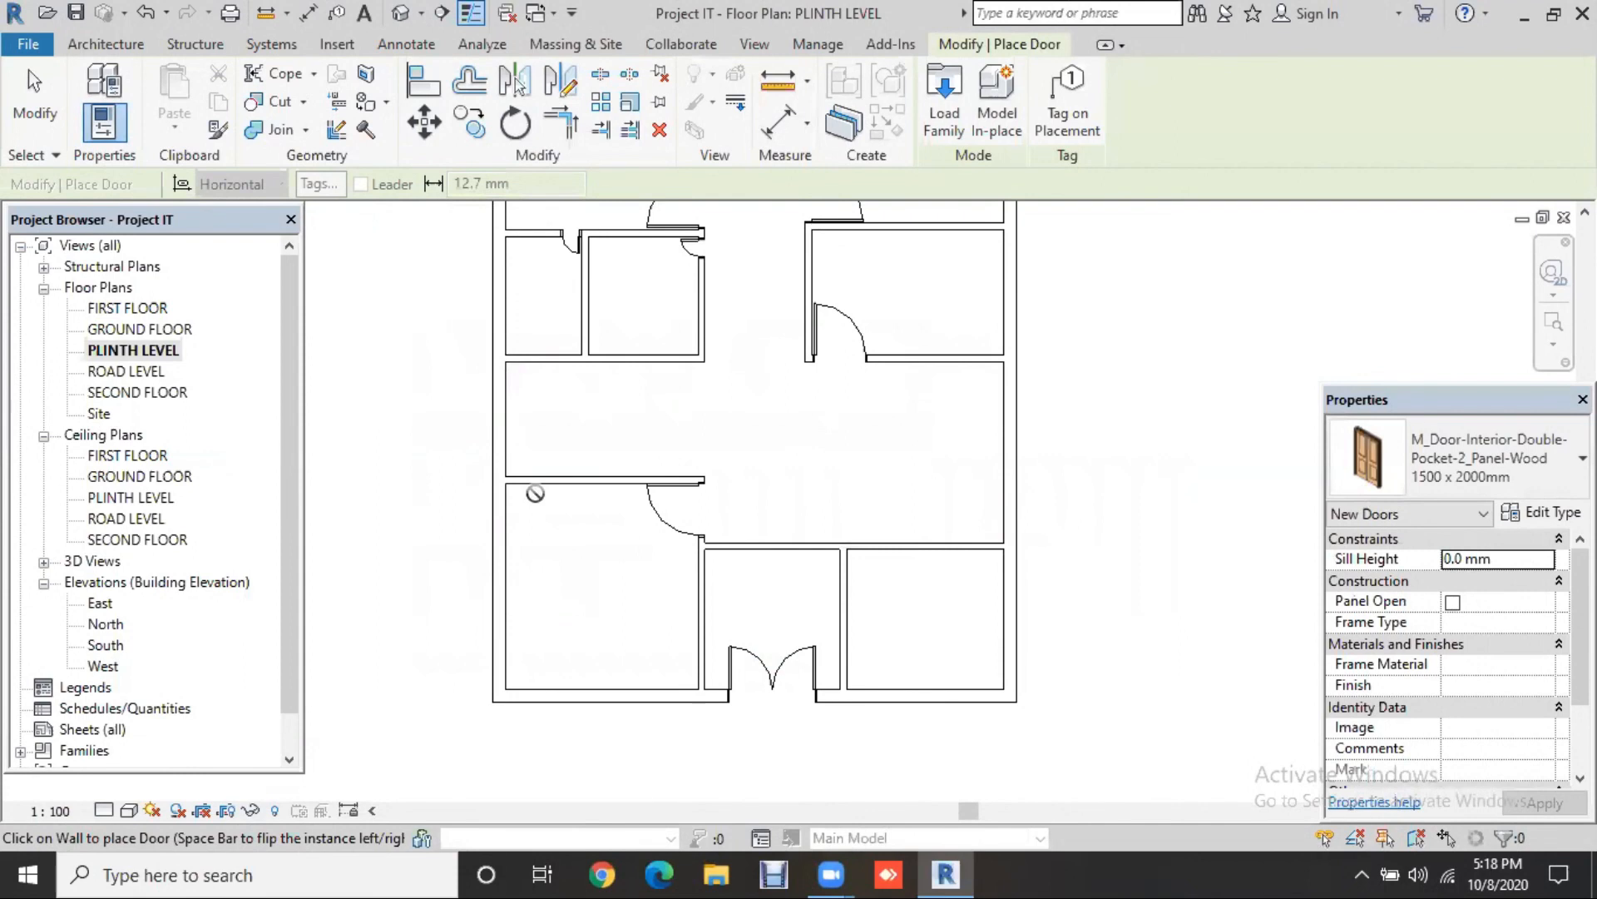
# Step: Place the 1500 x 2000mm double pocket door above the lower-right room and view it in 3D
pyautogui.click(899, 546)
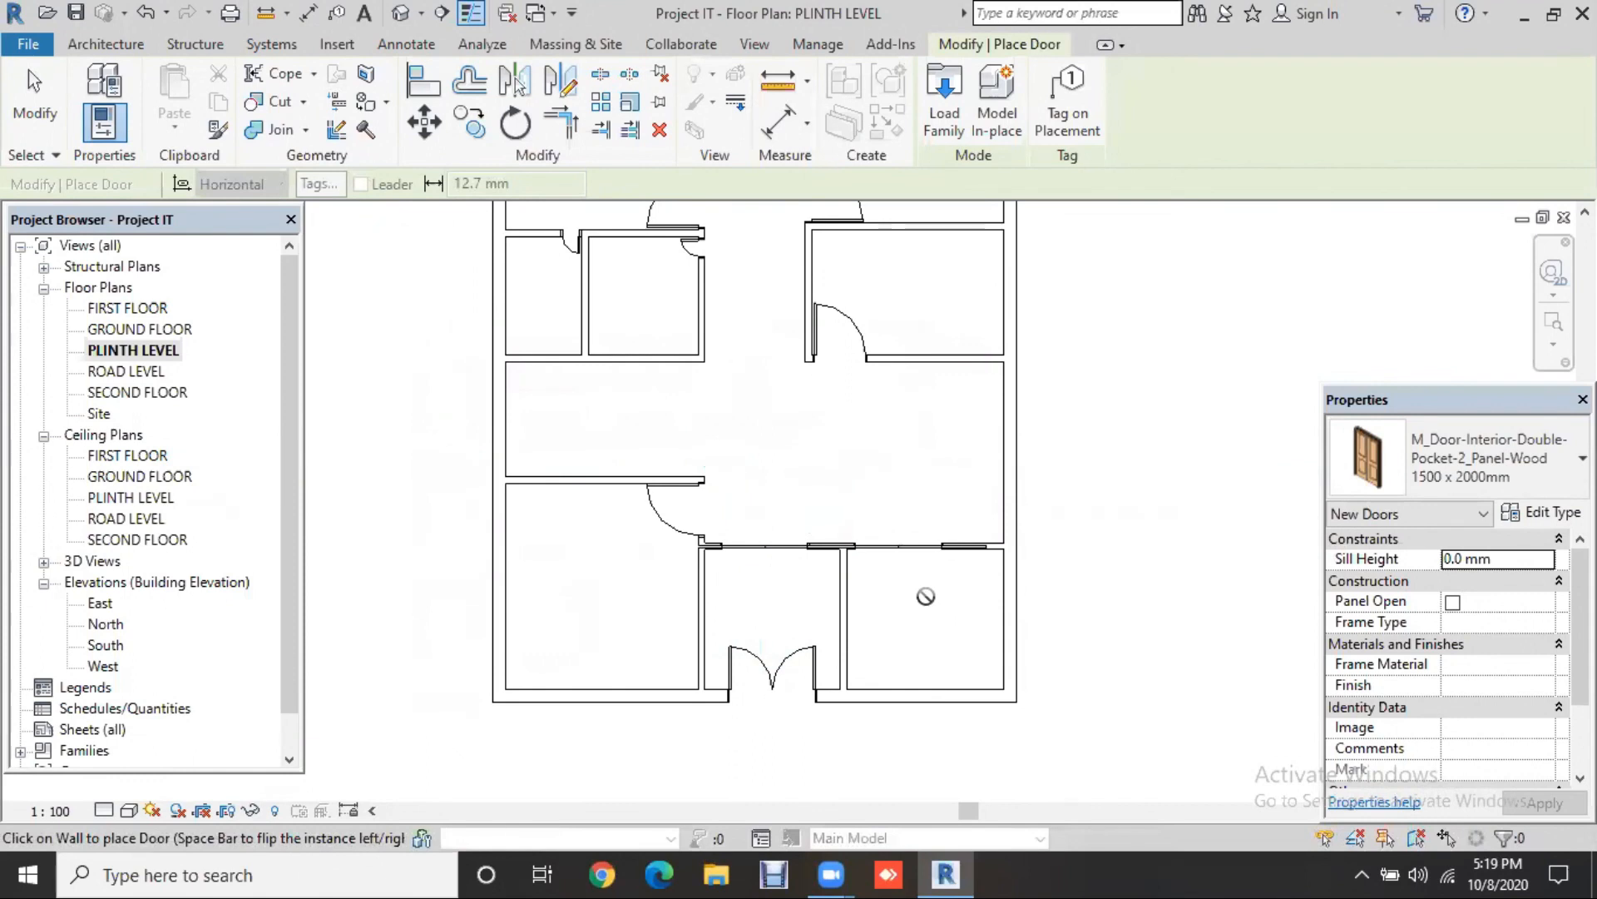
pyautogui.scroll(2, 926, 598)
pyautogui.scroll(2, 961, 584)
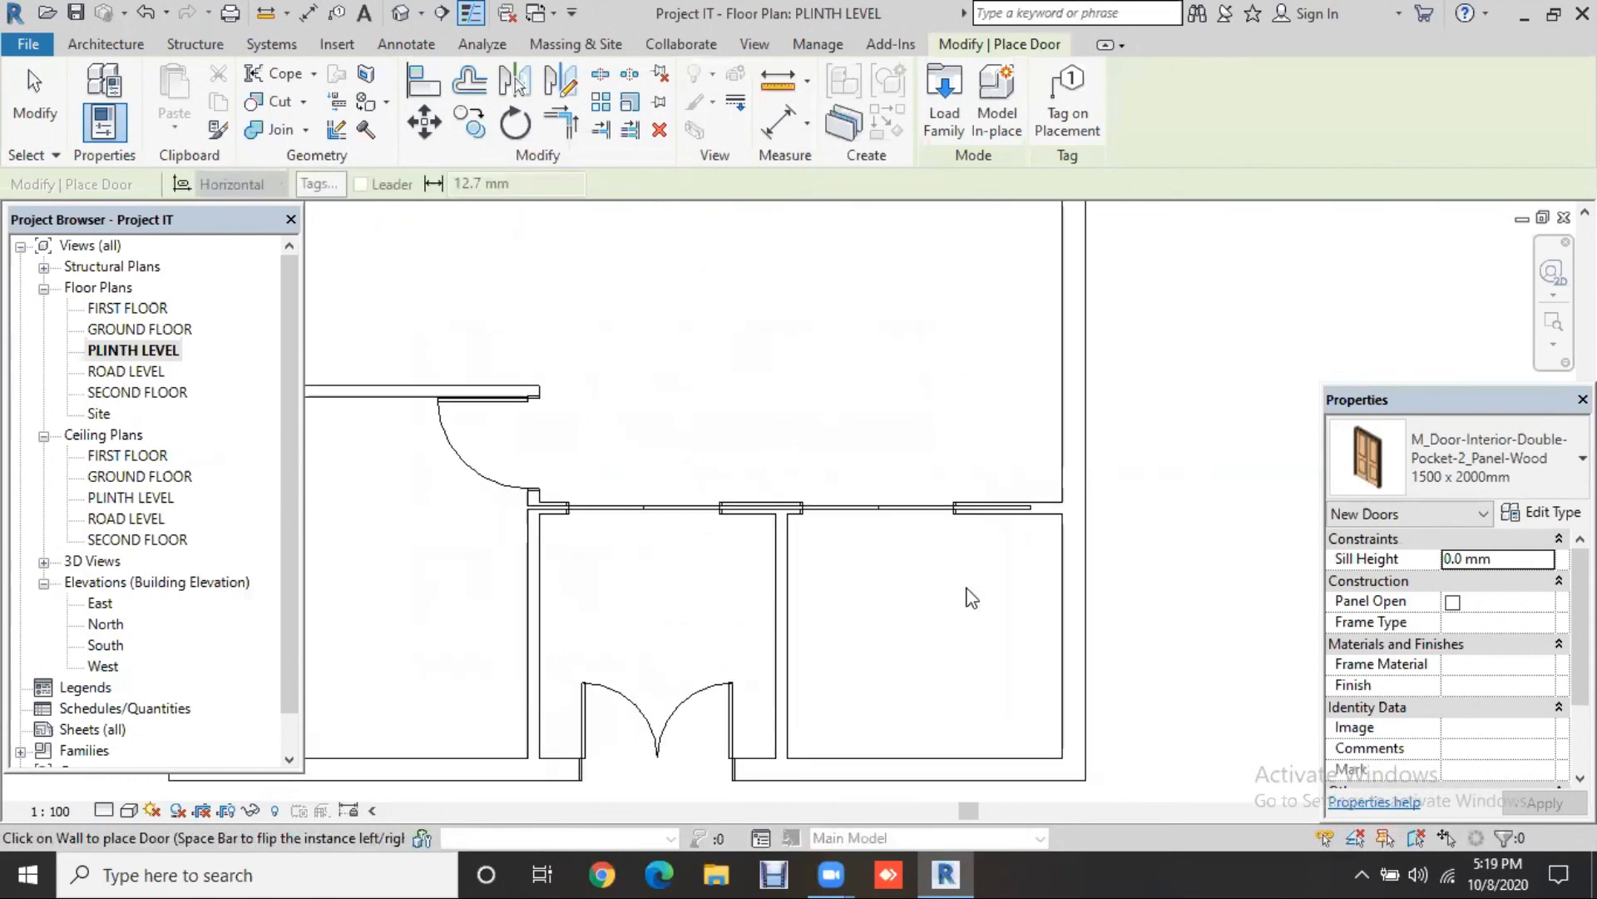
pyautogui.press('Escape')
pyautogui.click(399, 22)
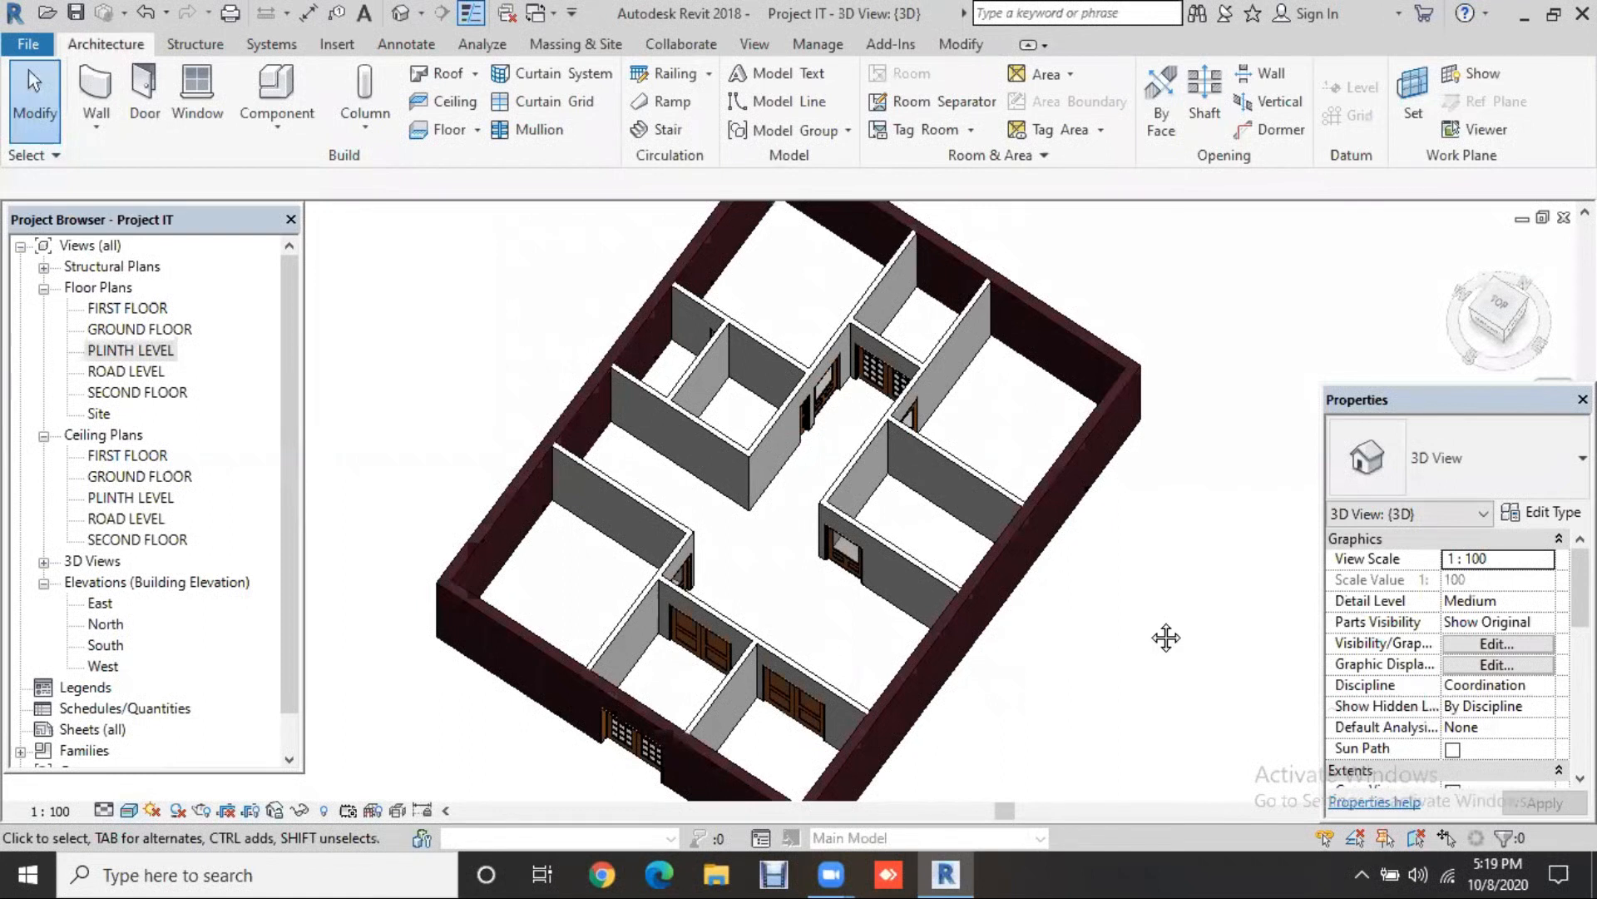
# Step: Orbit the 3D view and remove both double pocket doors from the lower corridor wall
pyautogui.keyDown('shift'); pyautogui.moveTo(995, 651); pyautogui.dragTo(753, 459, button='middle'); pyautogui.keyUp('shift')
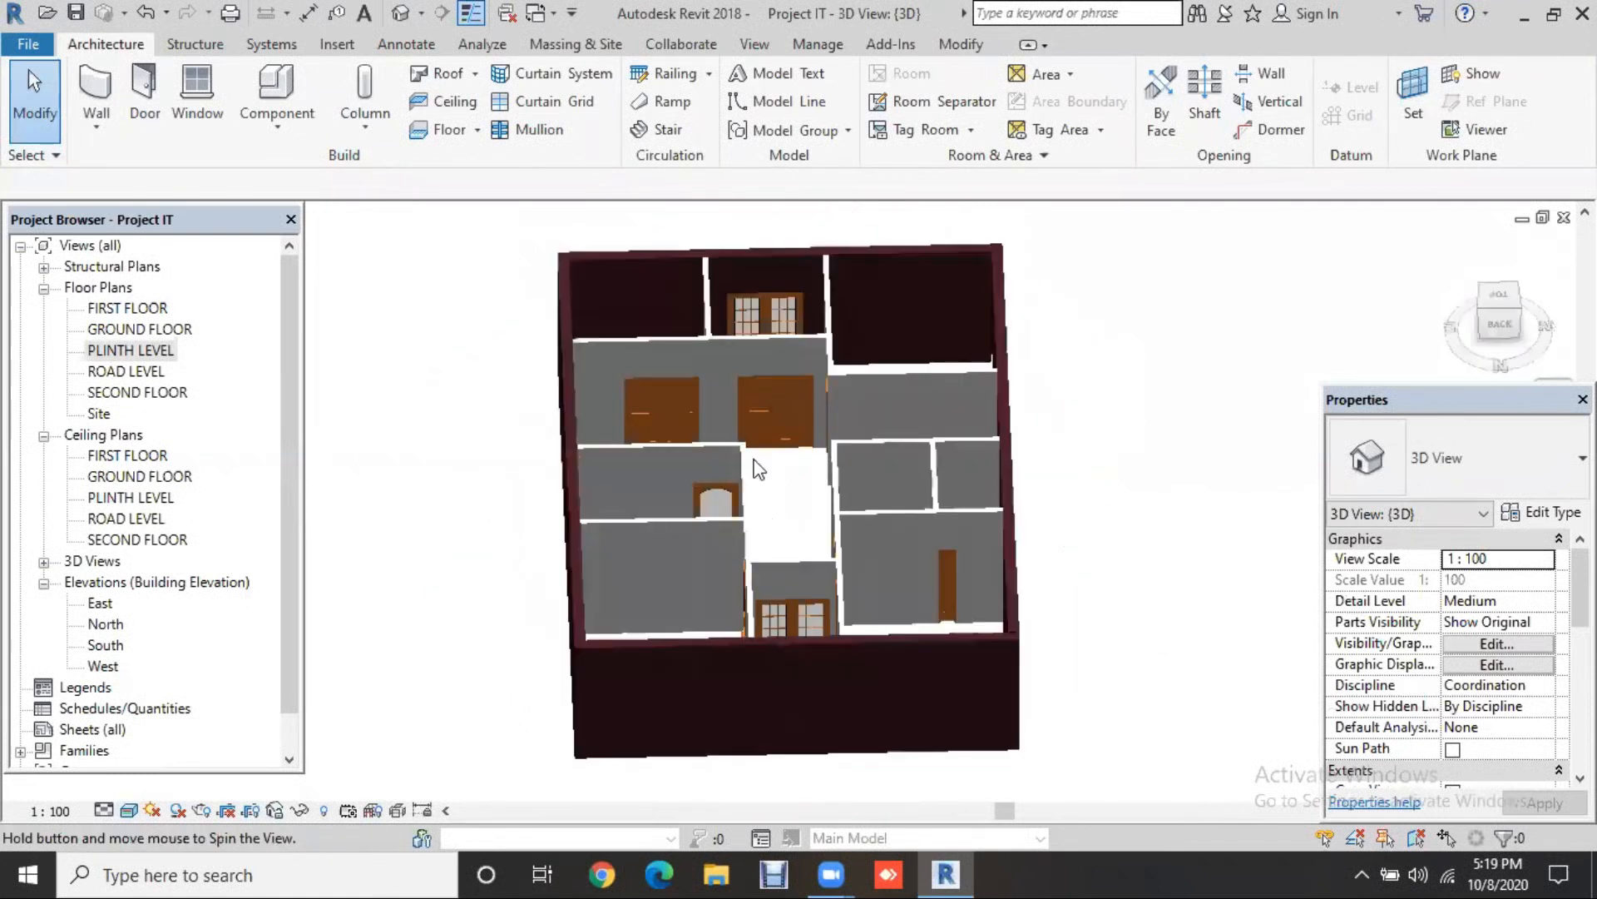
pyautogui.scroll(3, 754, 459)
pyautogui.scroll(2, 757, 468)
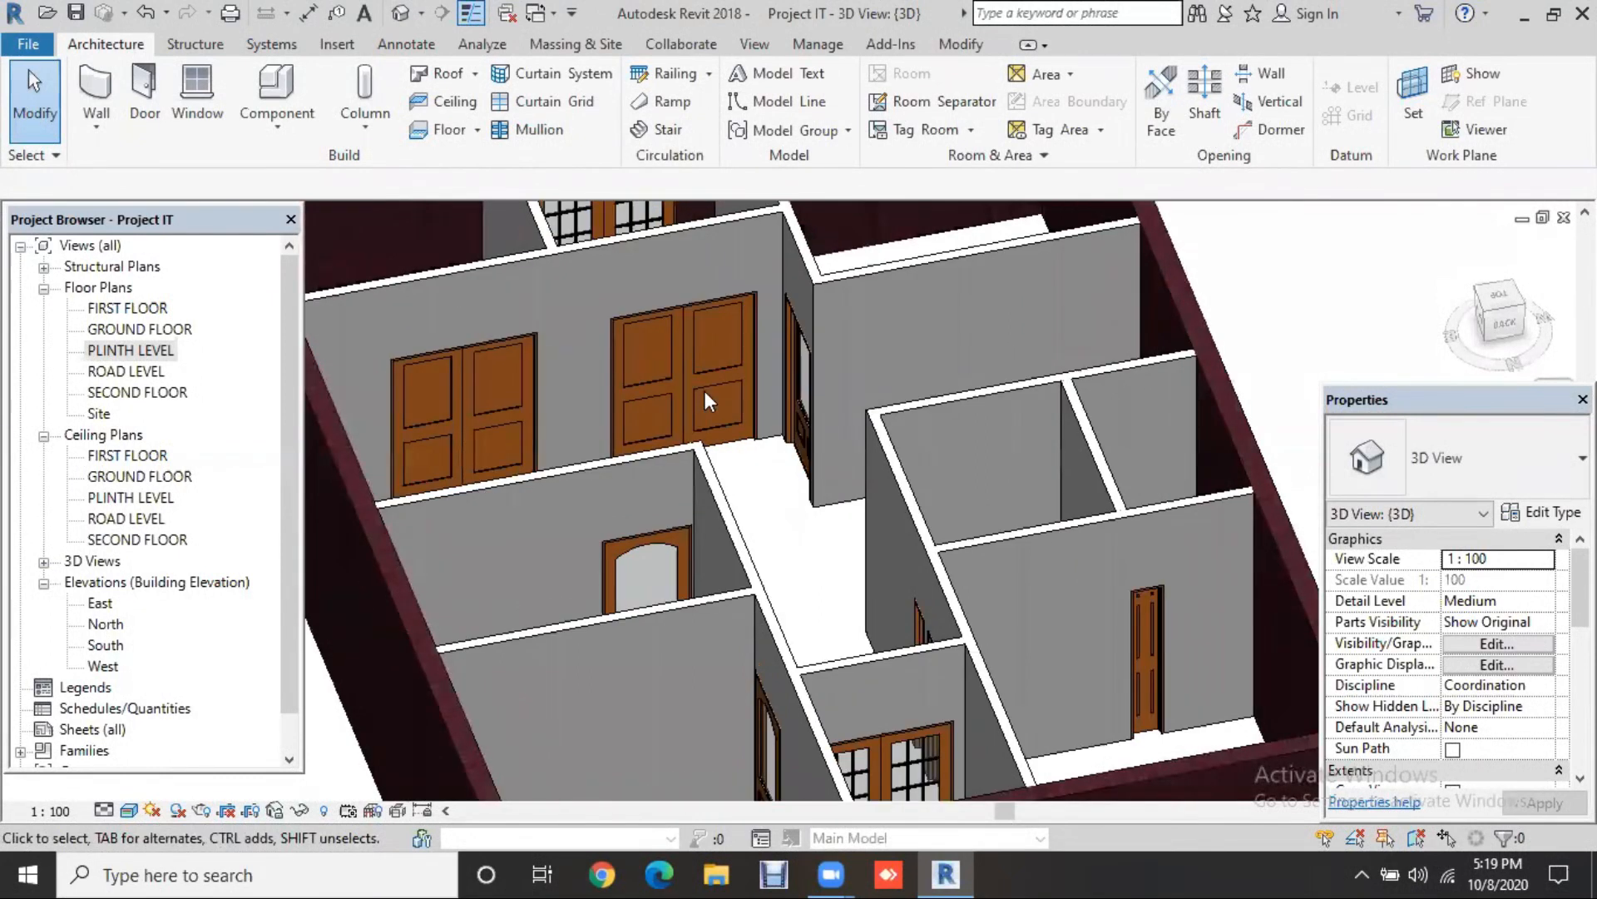
pyautogui.click(714, 319)
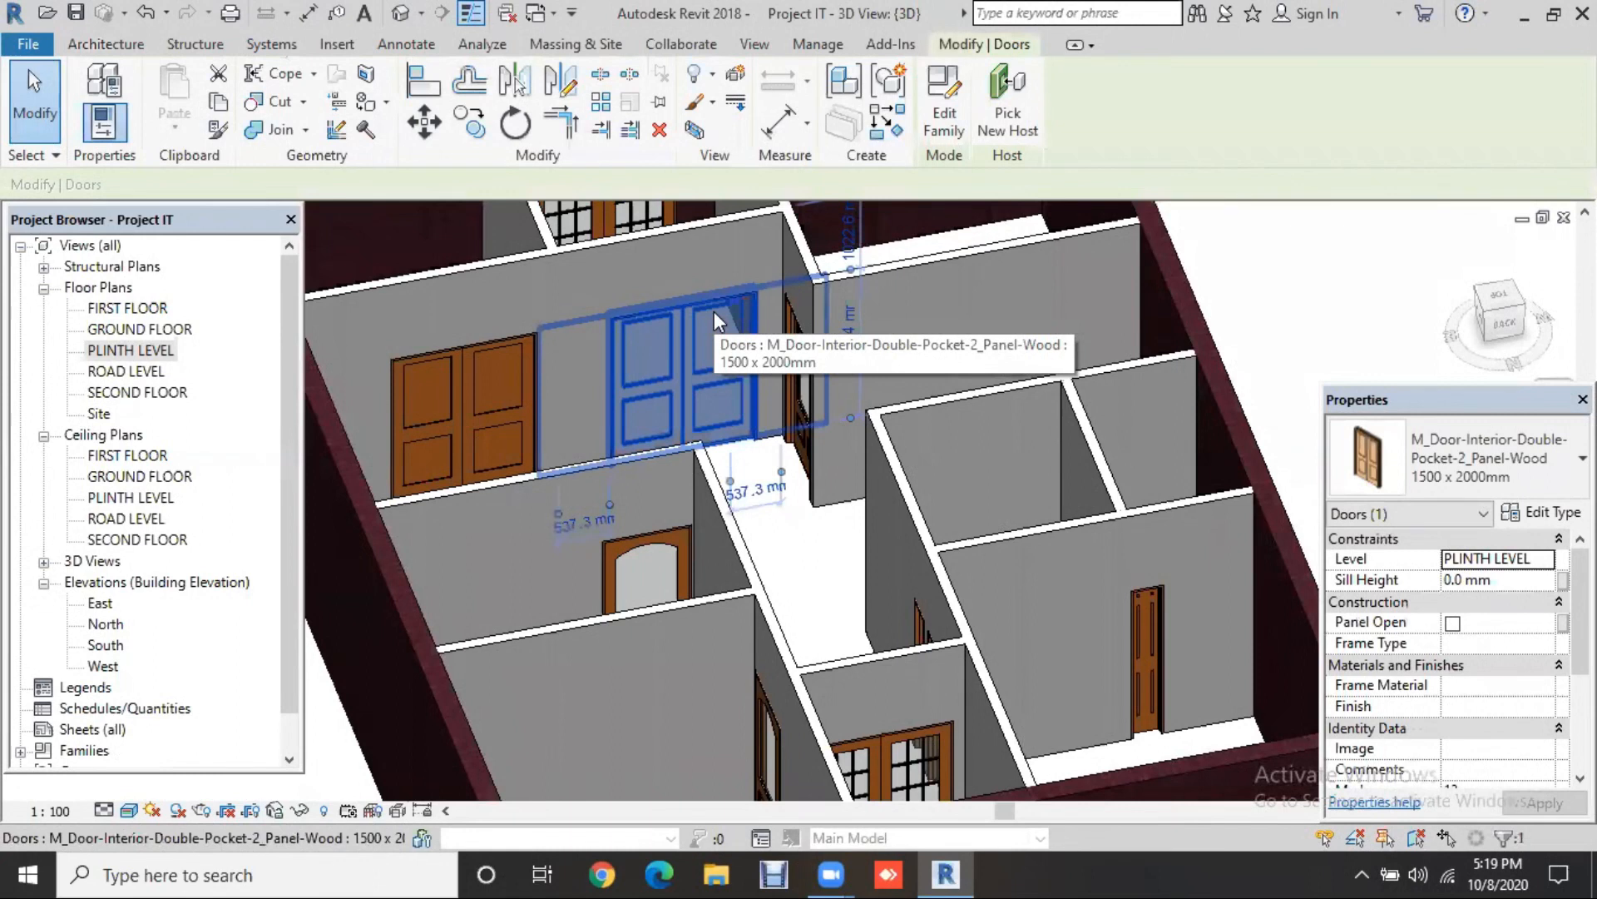
pyautogui.press('Escape')
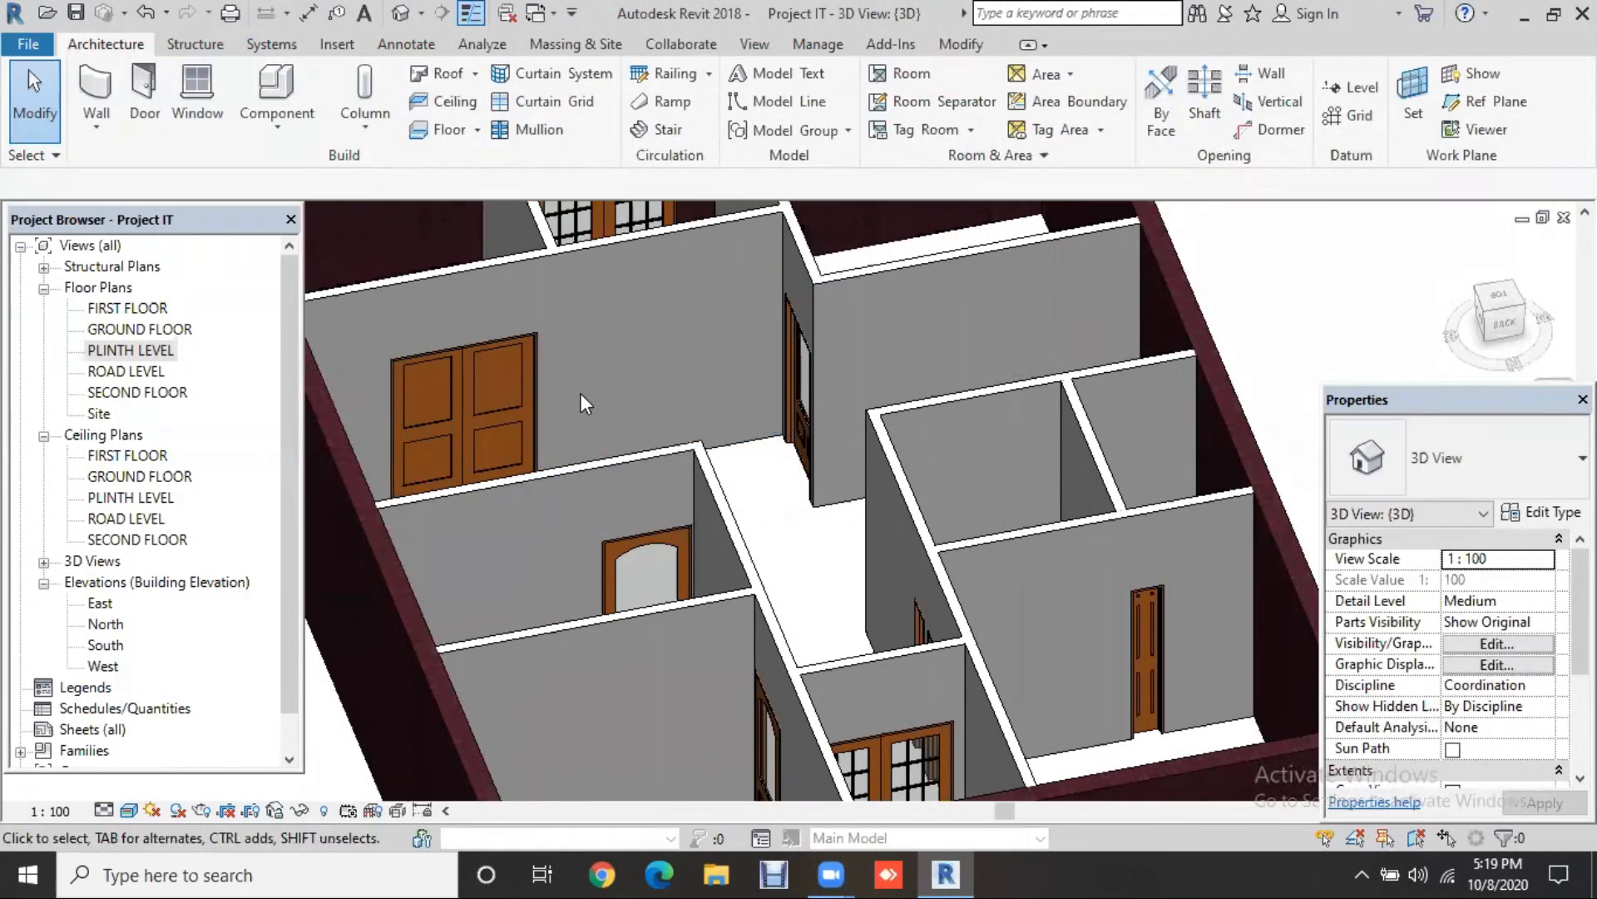
pyautogui.click(524, 395)
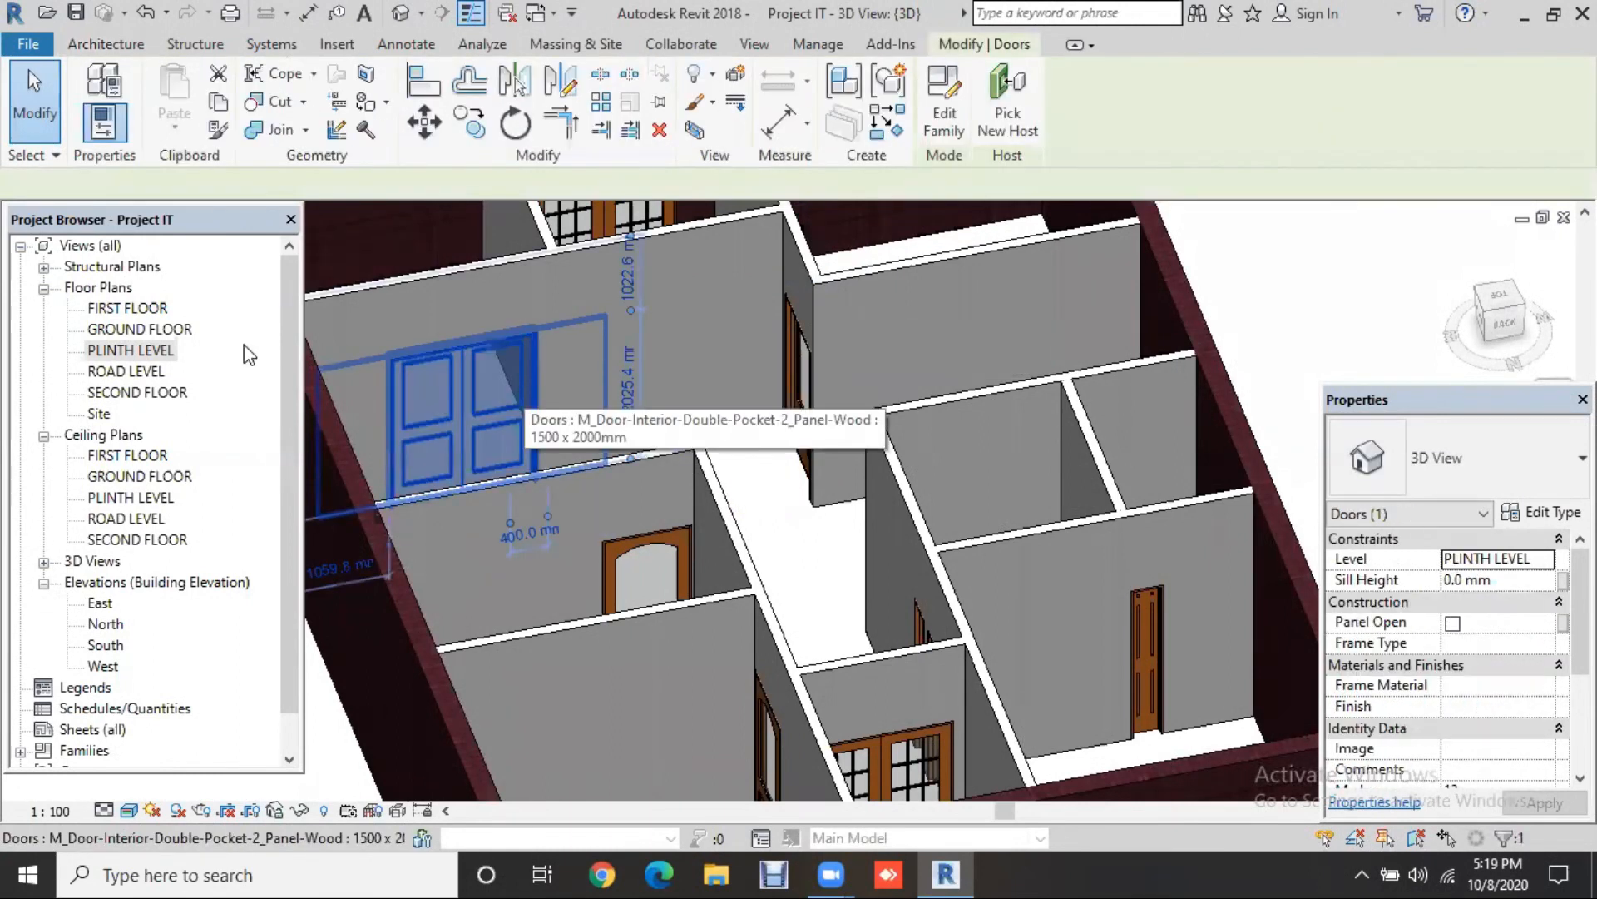
pyautogui.press('Escape')
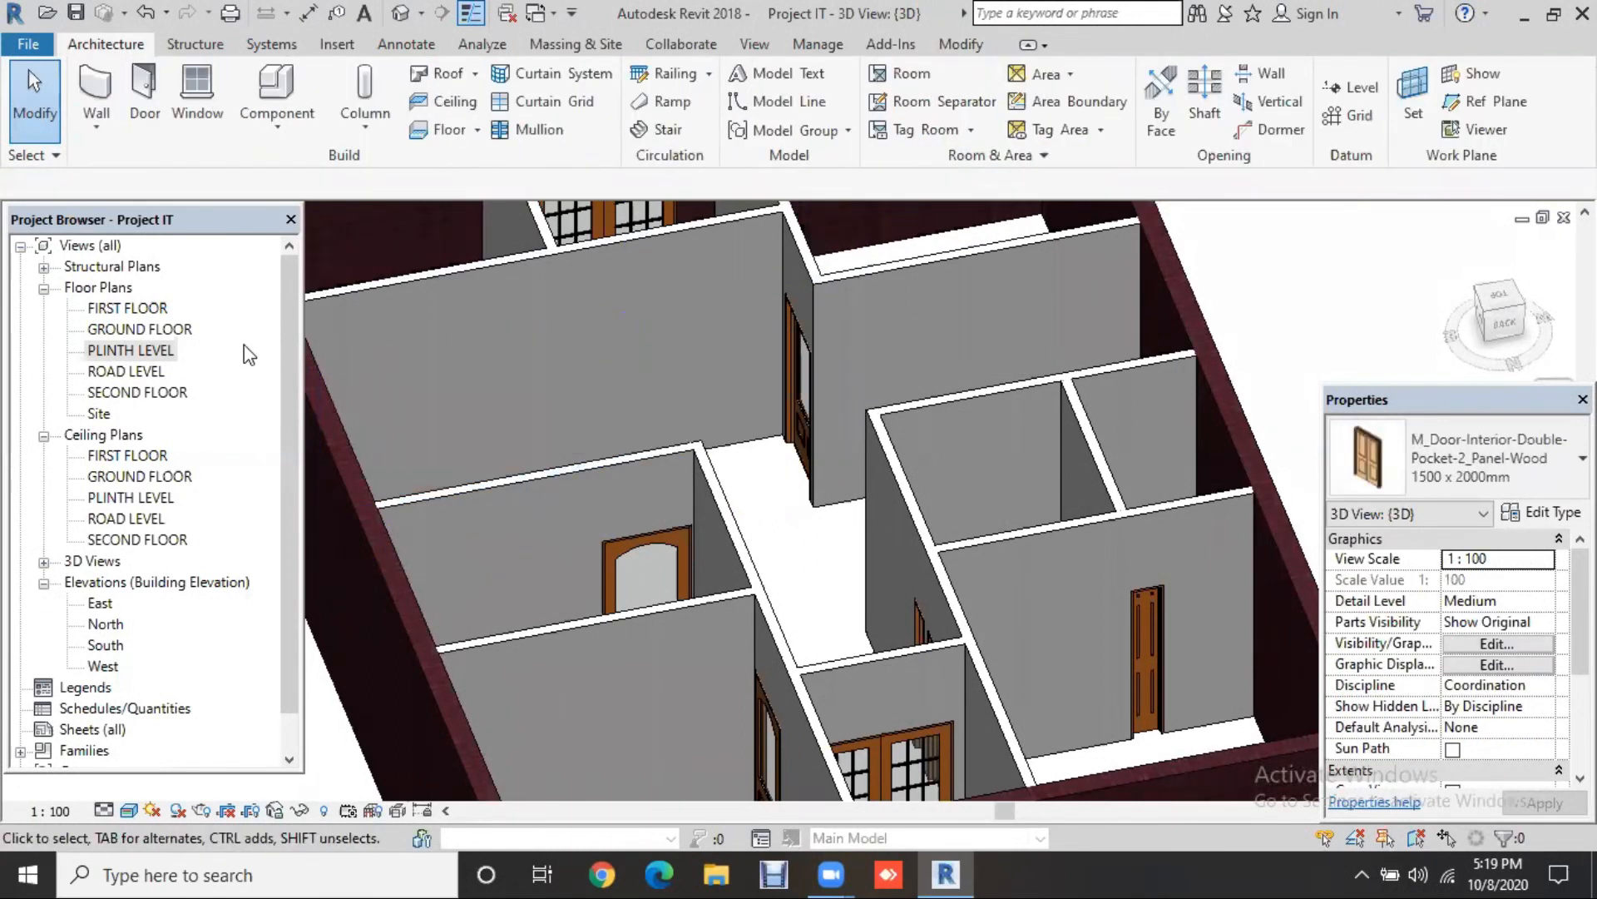
pyautogui.click(151, 78)
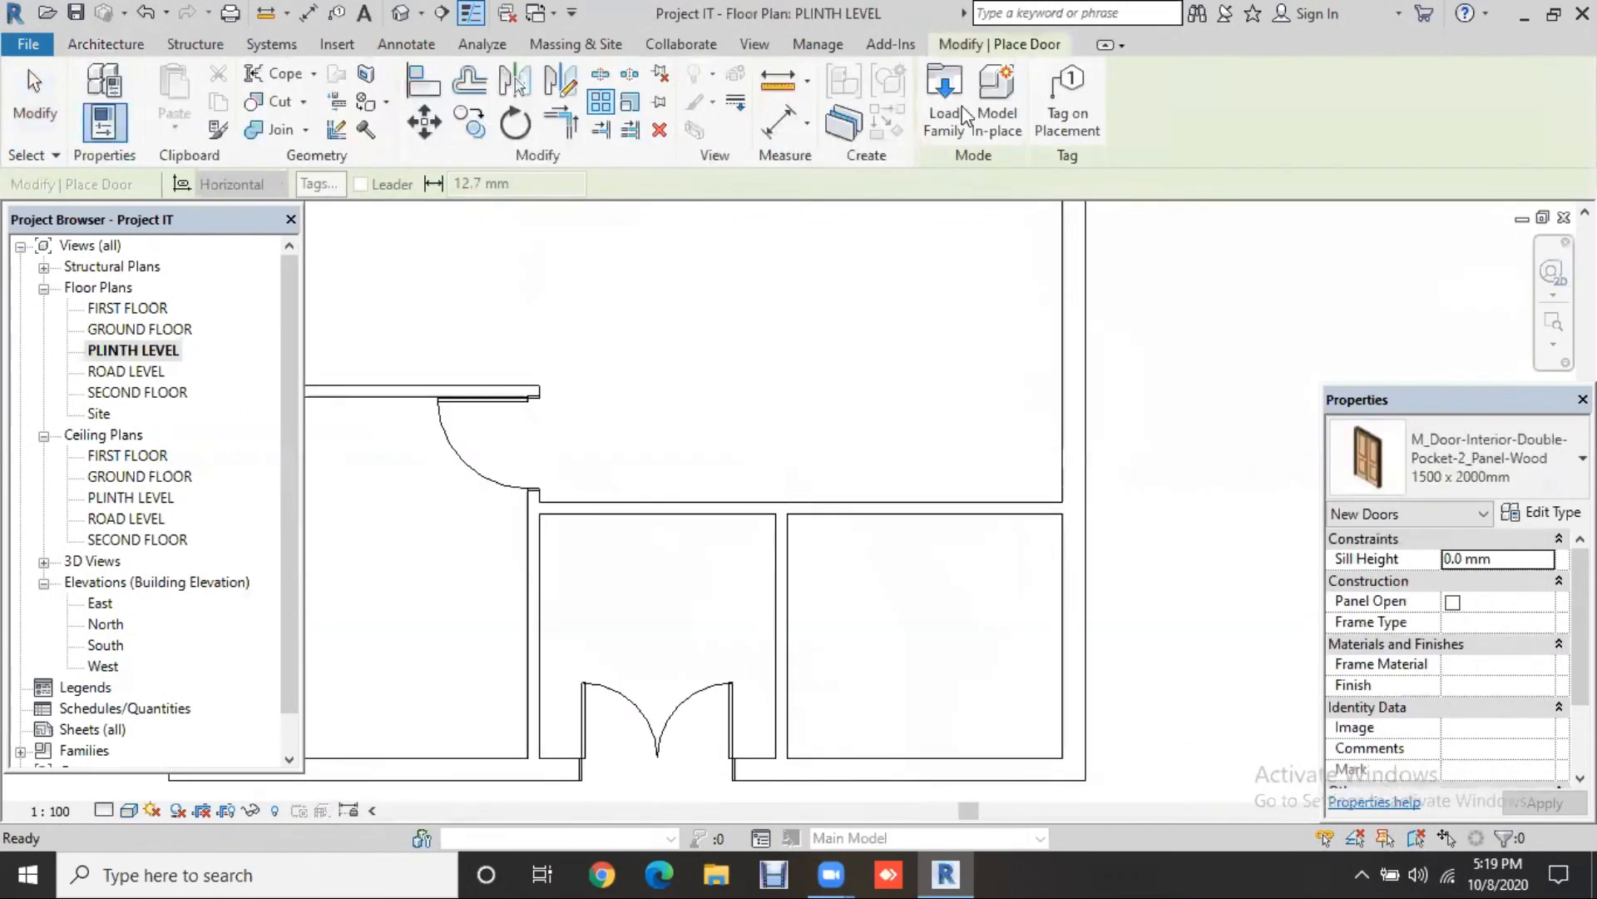
# Step: Load the imperial Door-Interior-Double-Pocket-2_Panel-Wood family from Residential with its 60" x 80" type
pyautogui.click(966, 115)
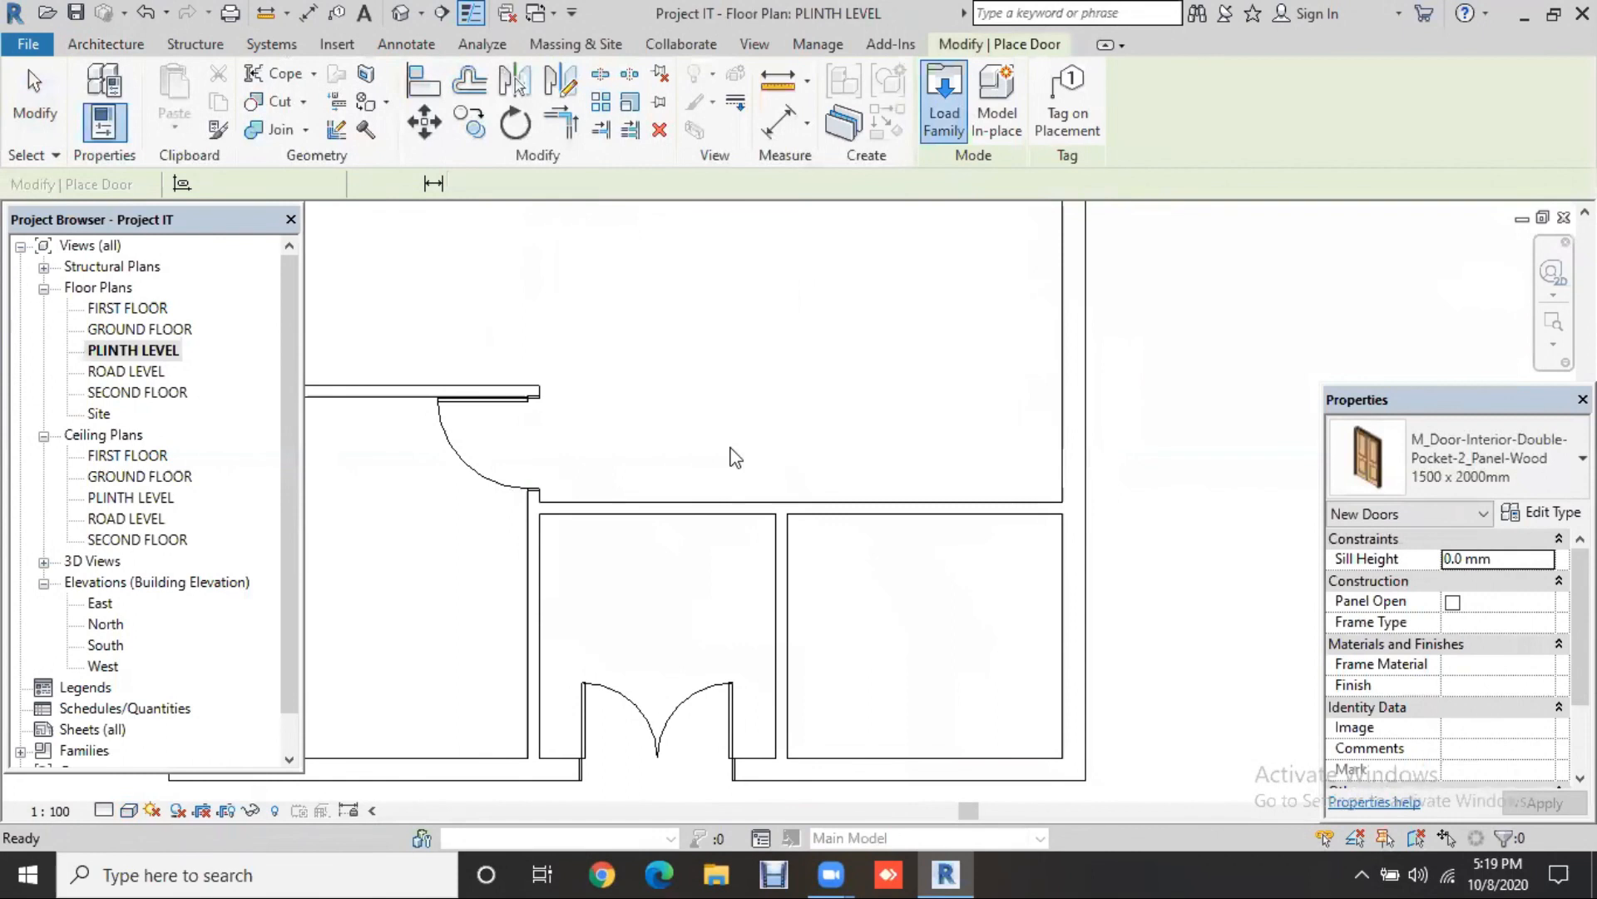
pyautogui.click(729, 478)
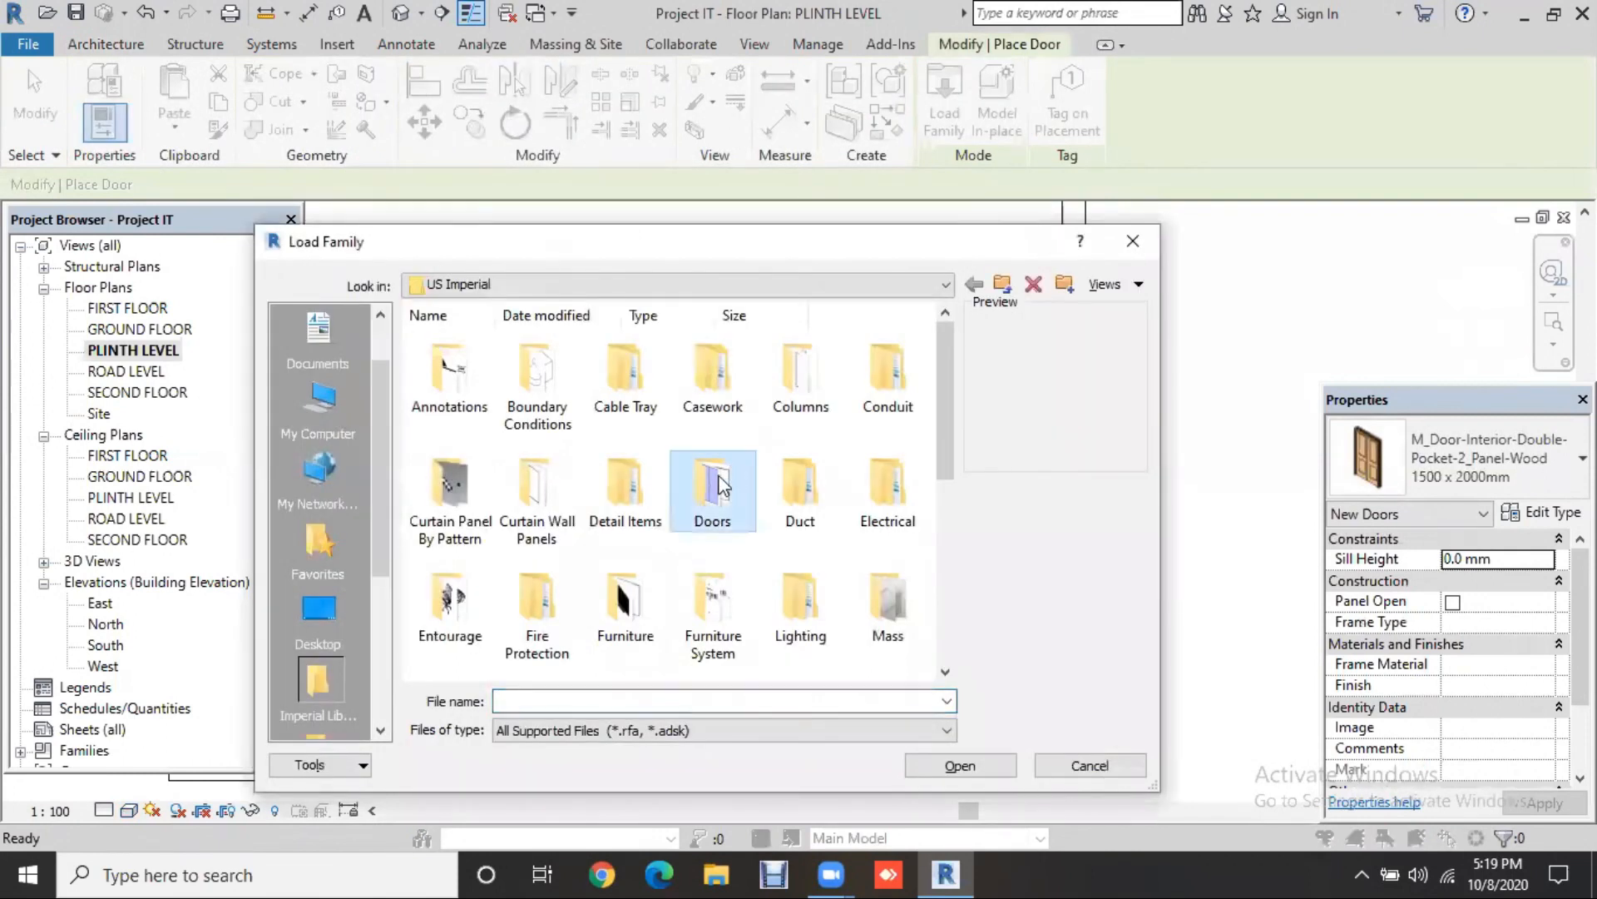
pyautogui.doubleClick(721, 484)
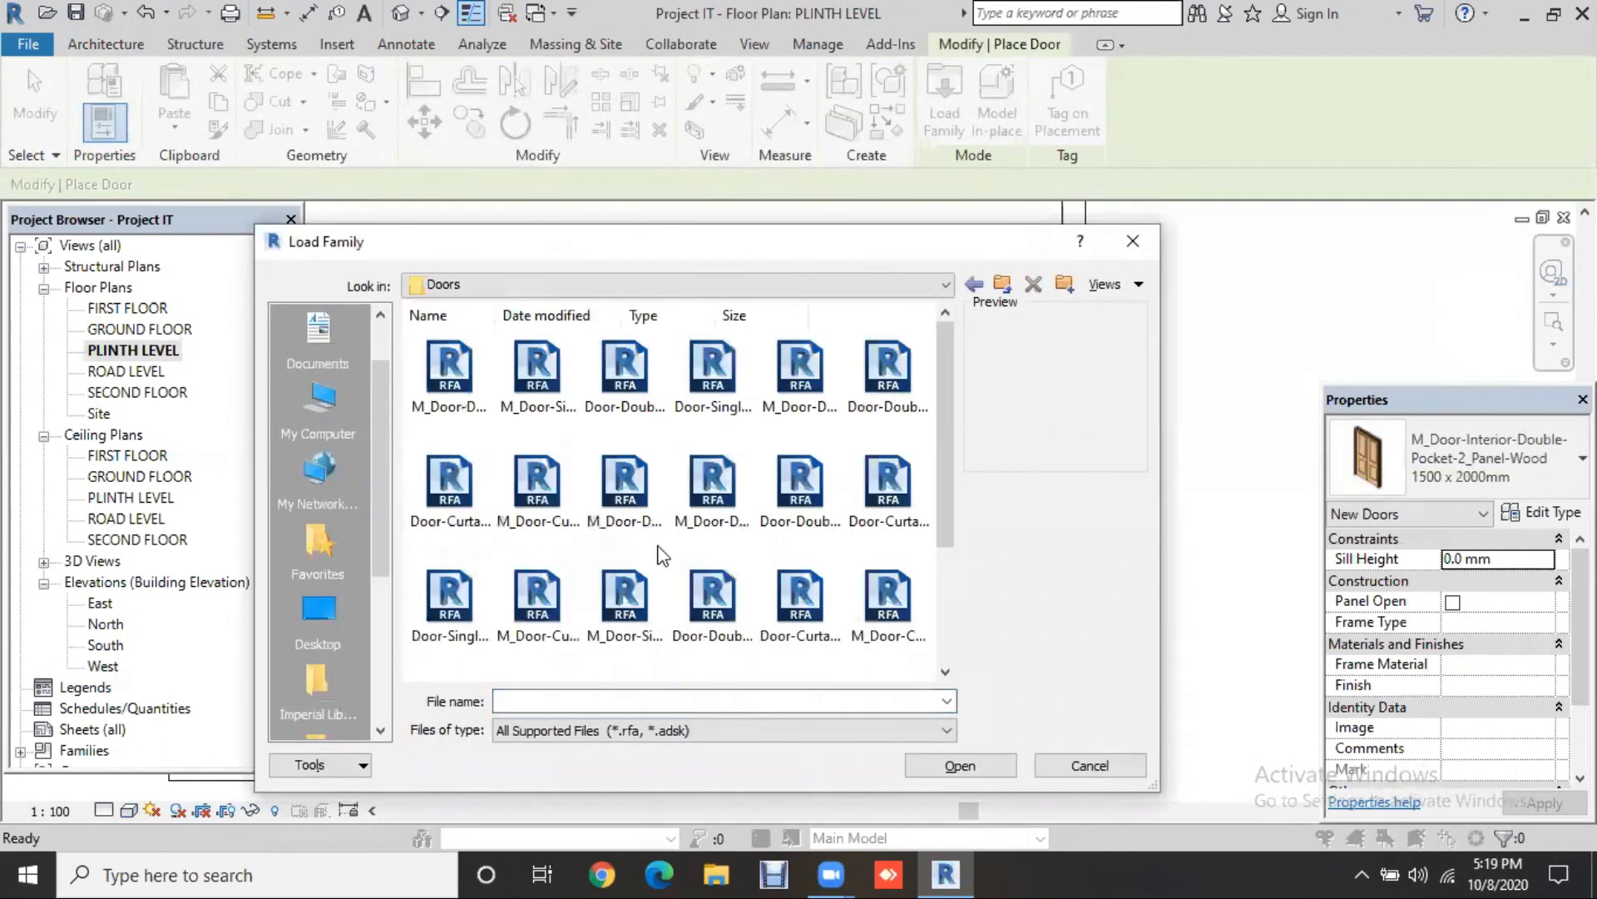
pyautogui.scroll(-3, 657, 566)
pyautogui.doubleClick(622, 630)
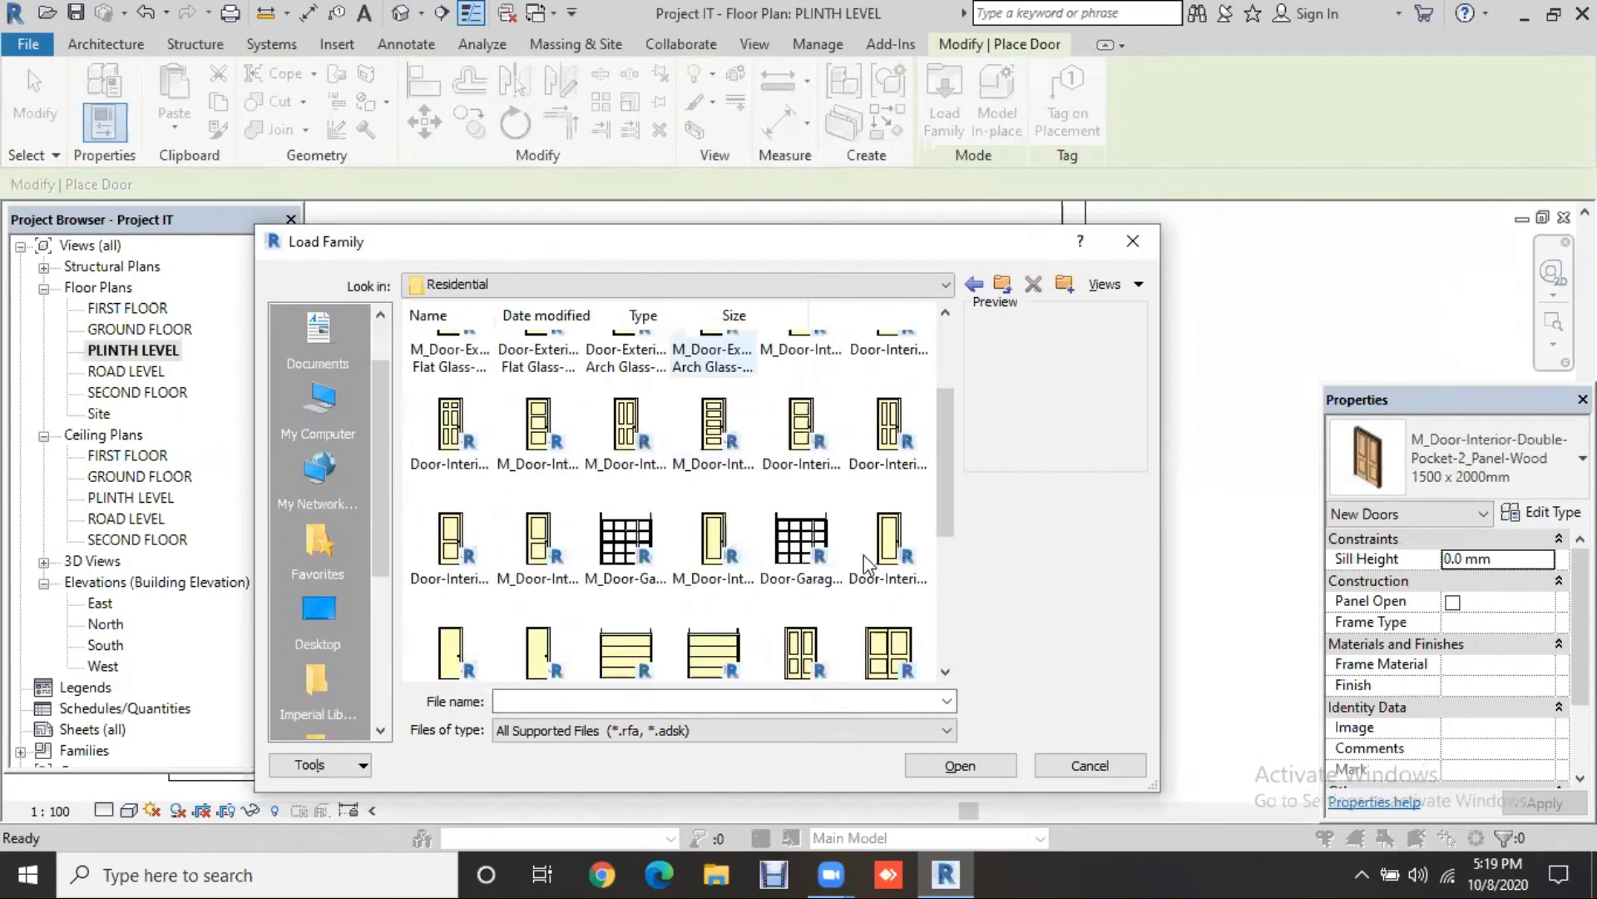
pyautogui.scroll(-3, 864, 556)
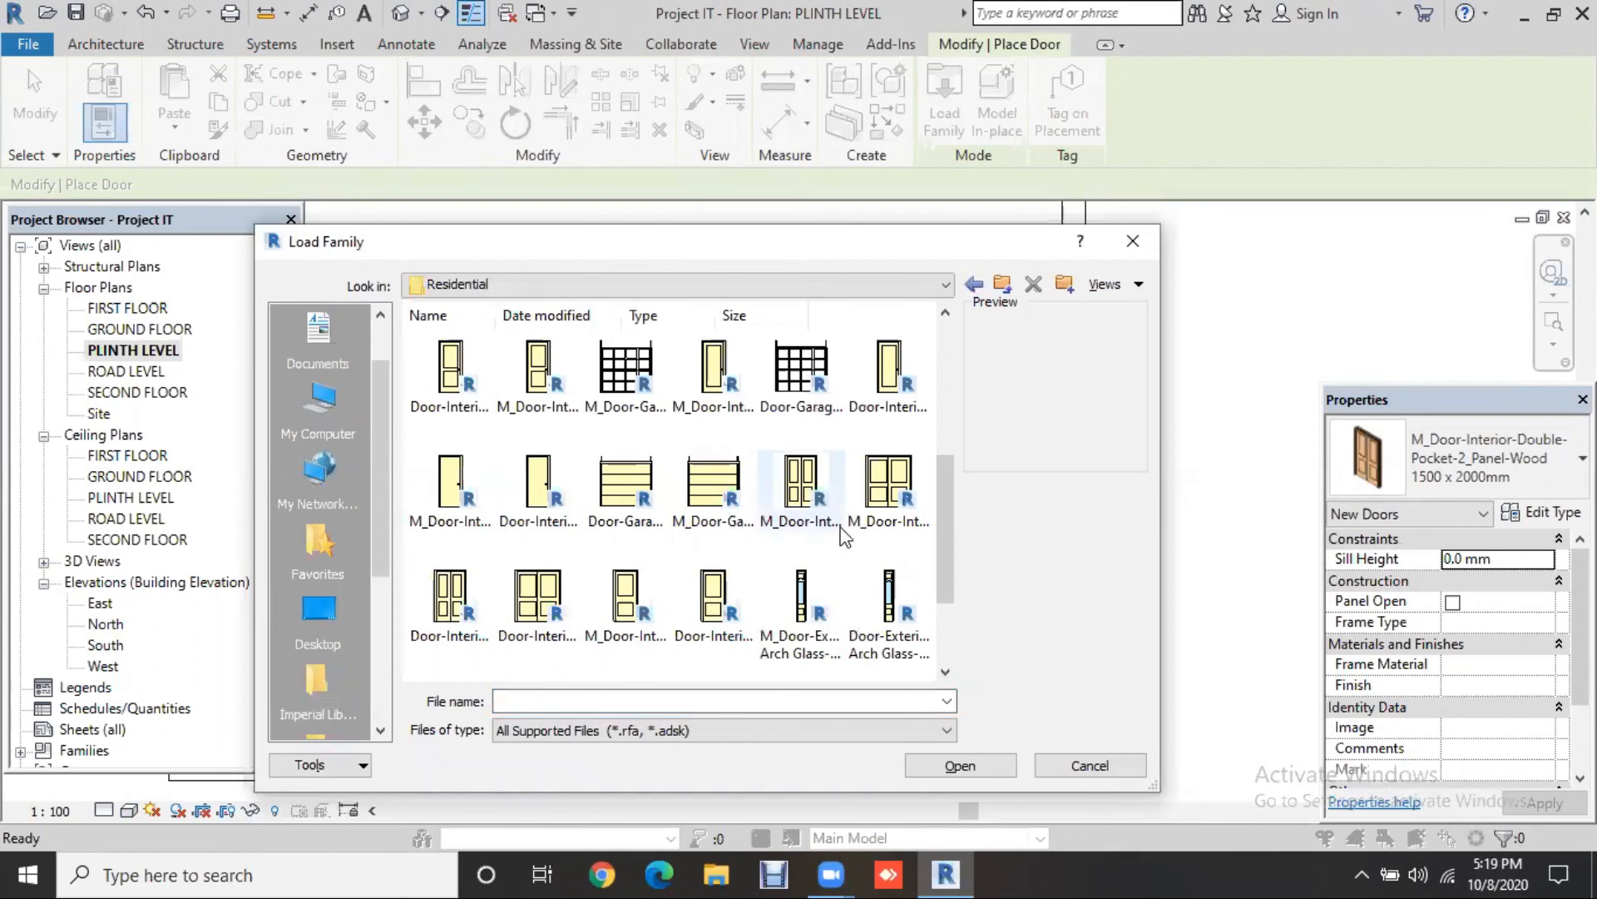
pyautogui.click(457, 589)
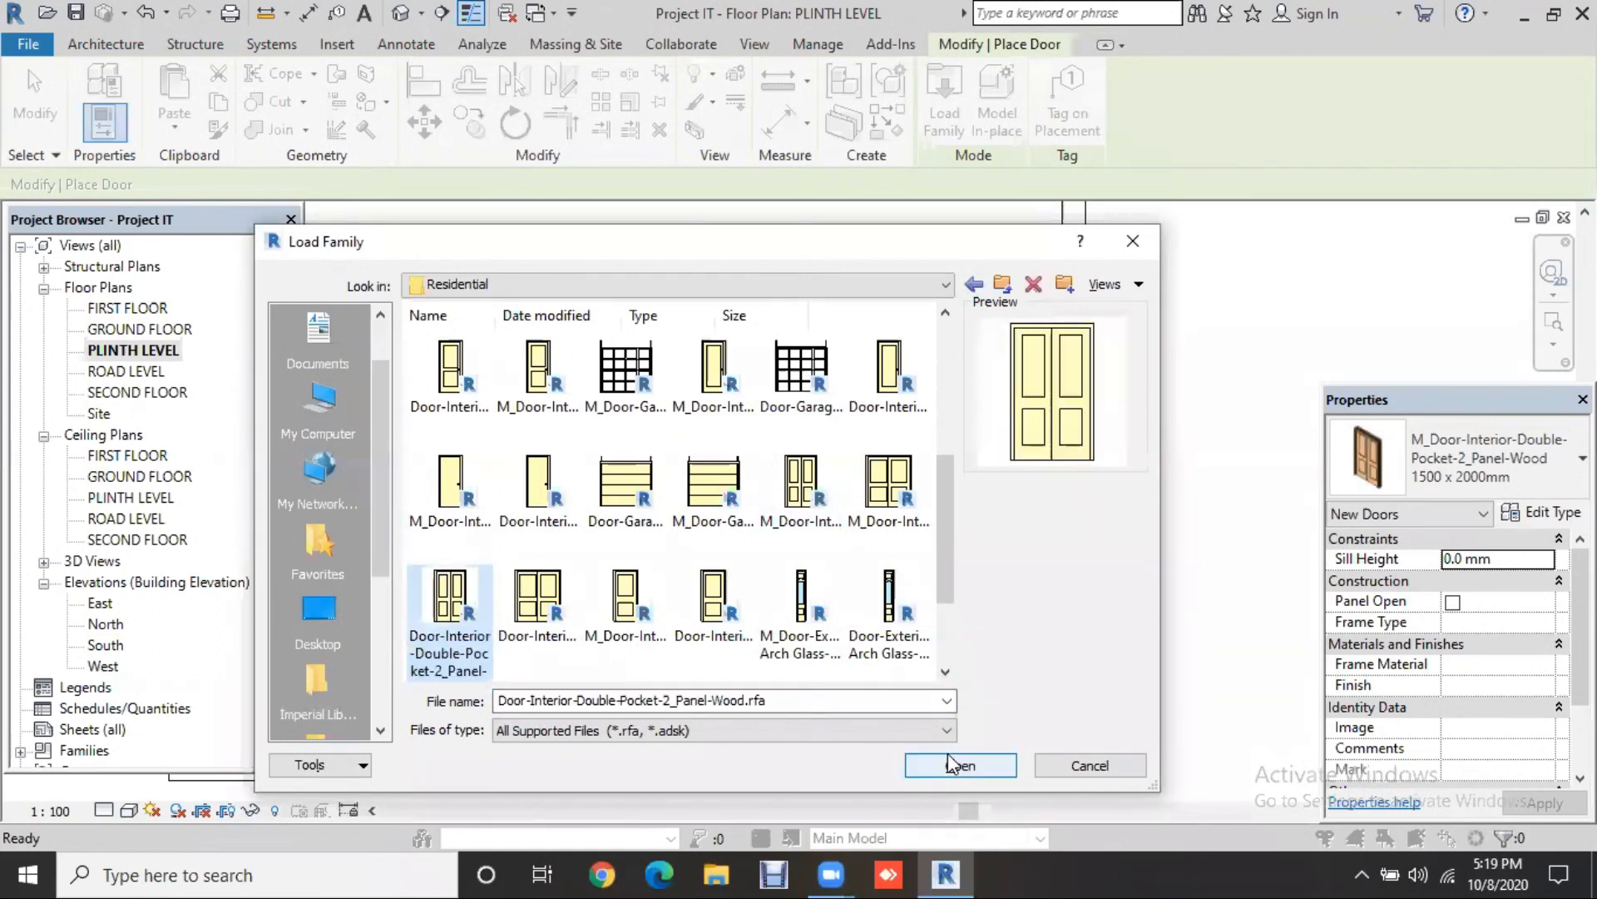
pyautogui.click(948, 756)
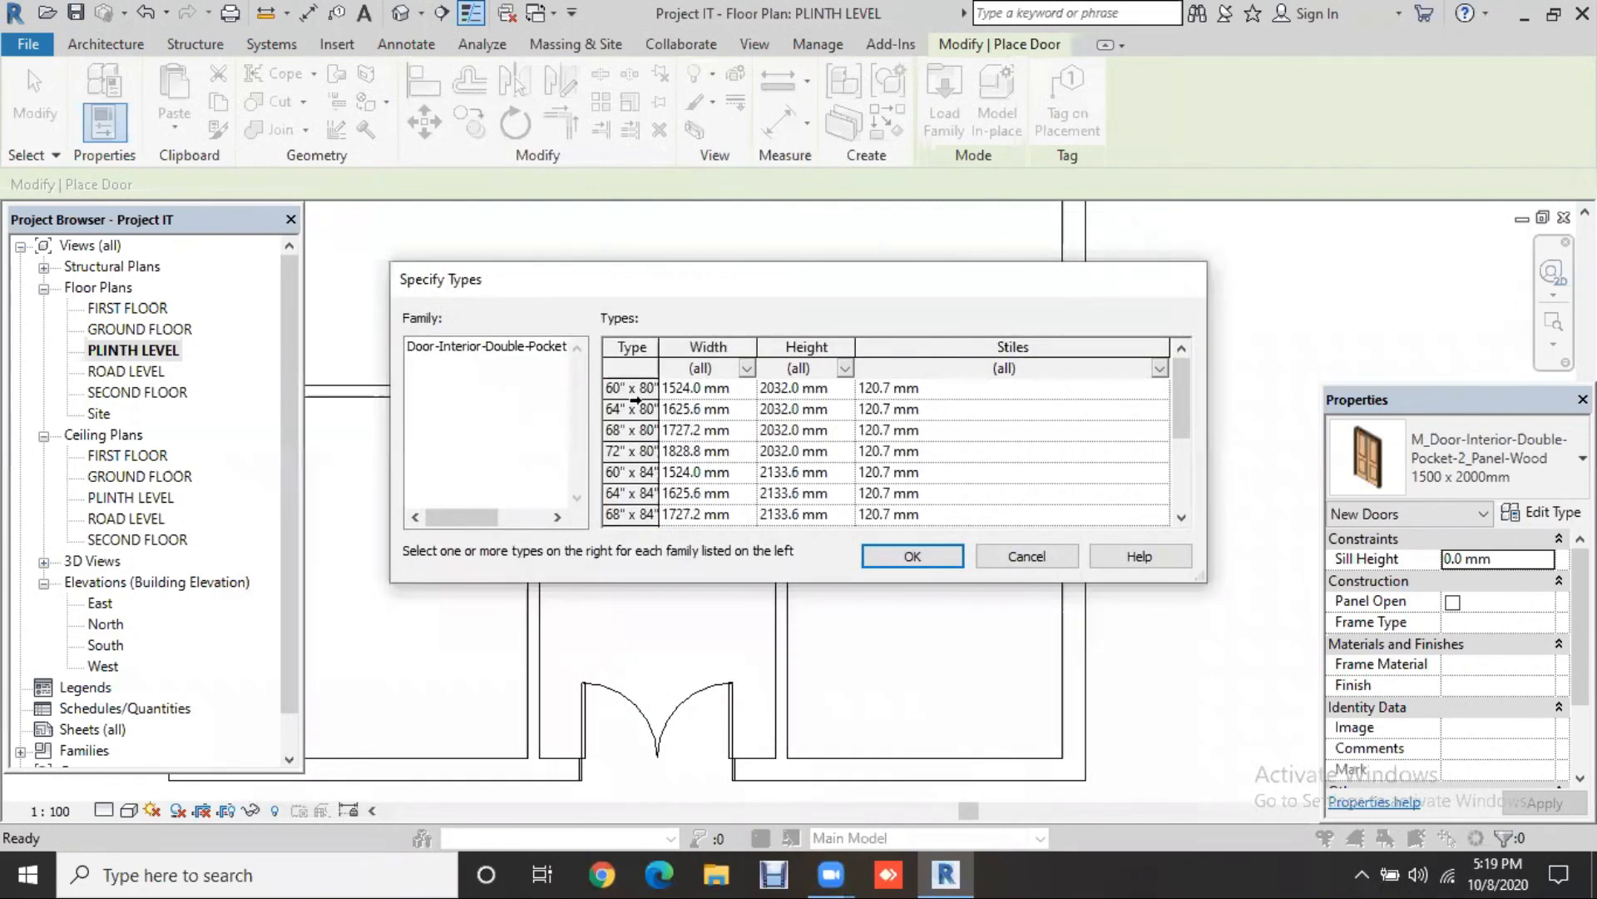
pyautogui.click(629, 391)
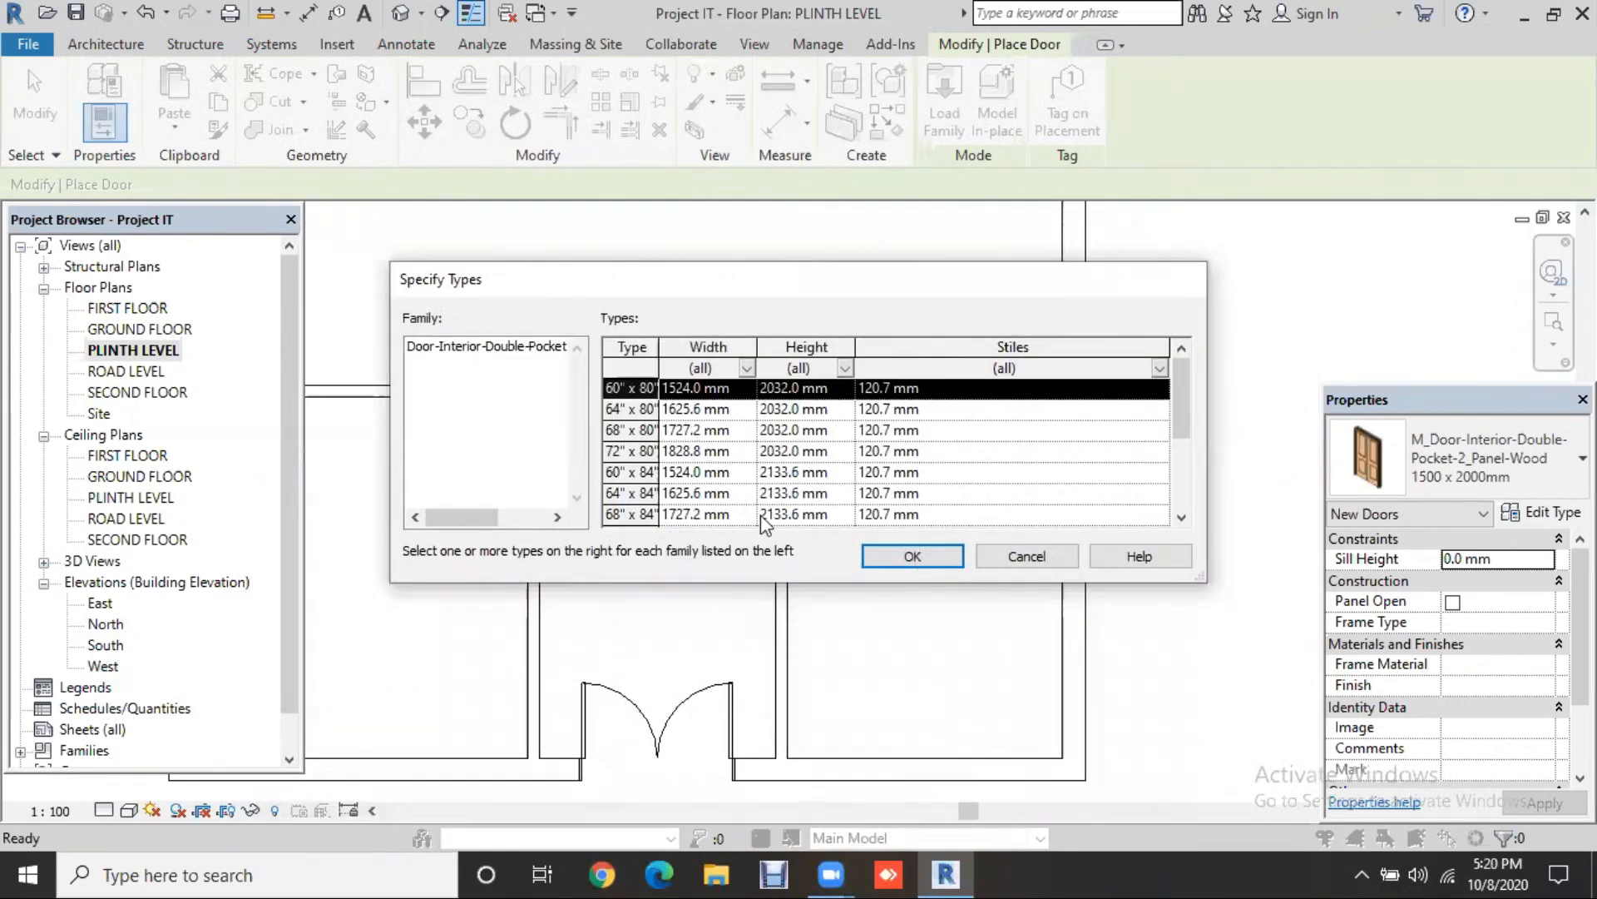
pyautogui.press('Return')
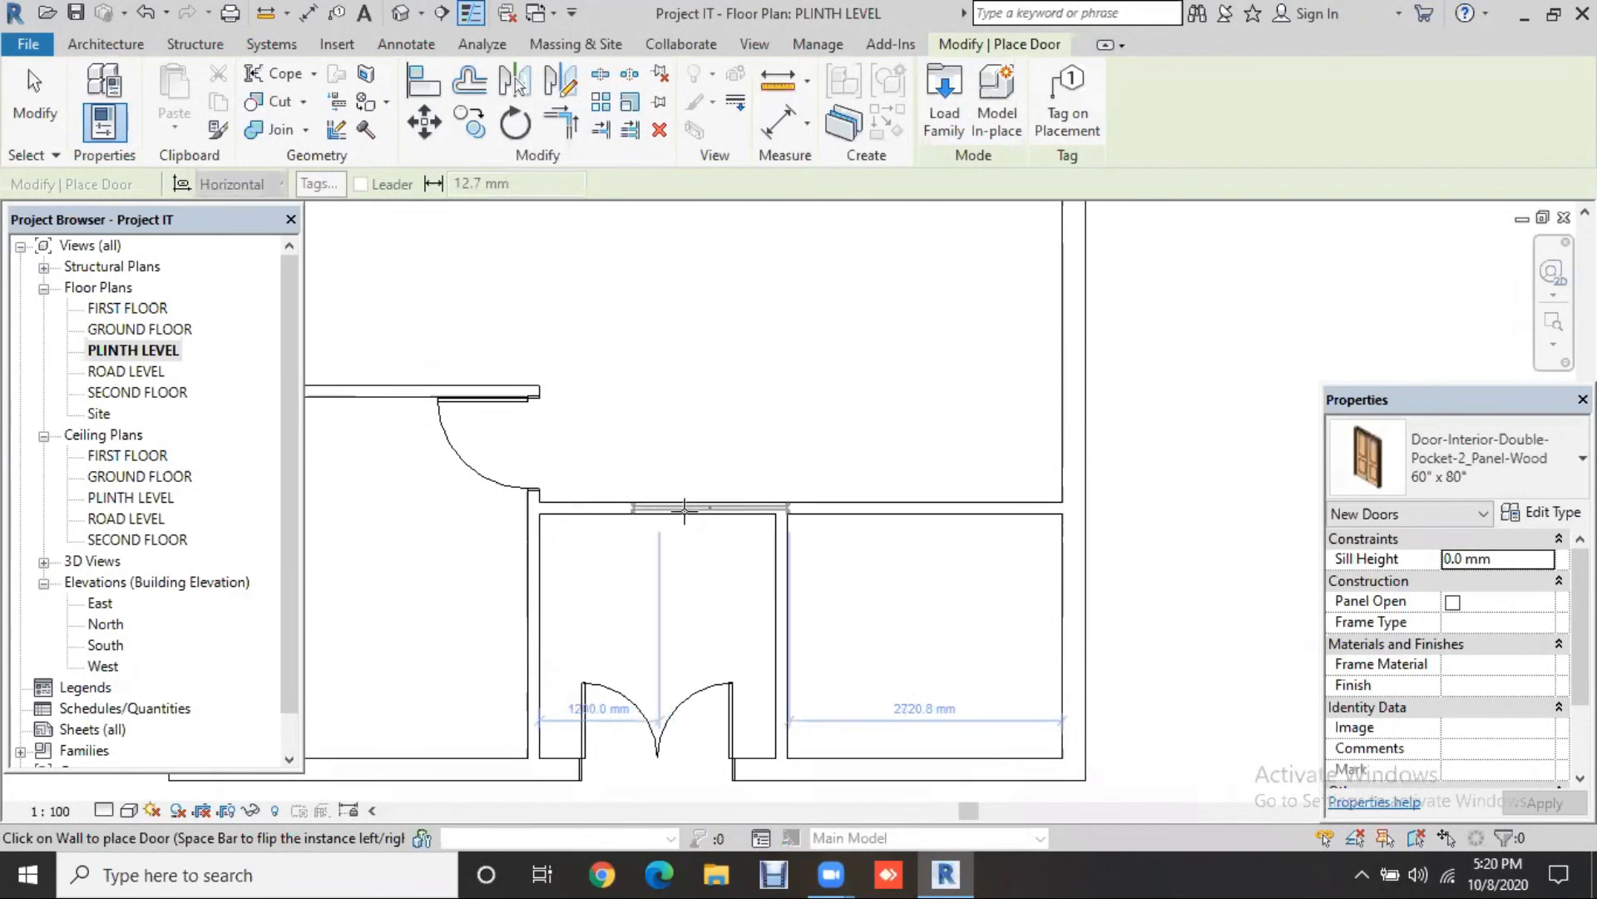
# Step: Place the 60" x 80" pocket door in the lower corridor wall, then check the door and wall
pyautogui.click(685, 510)
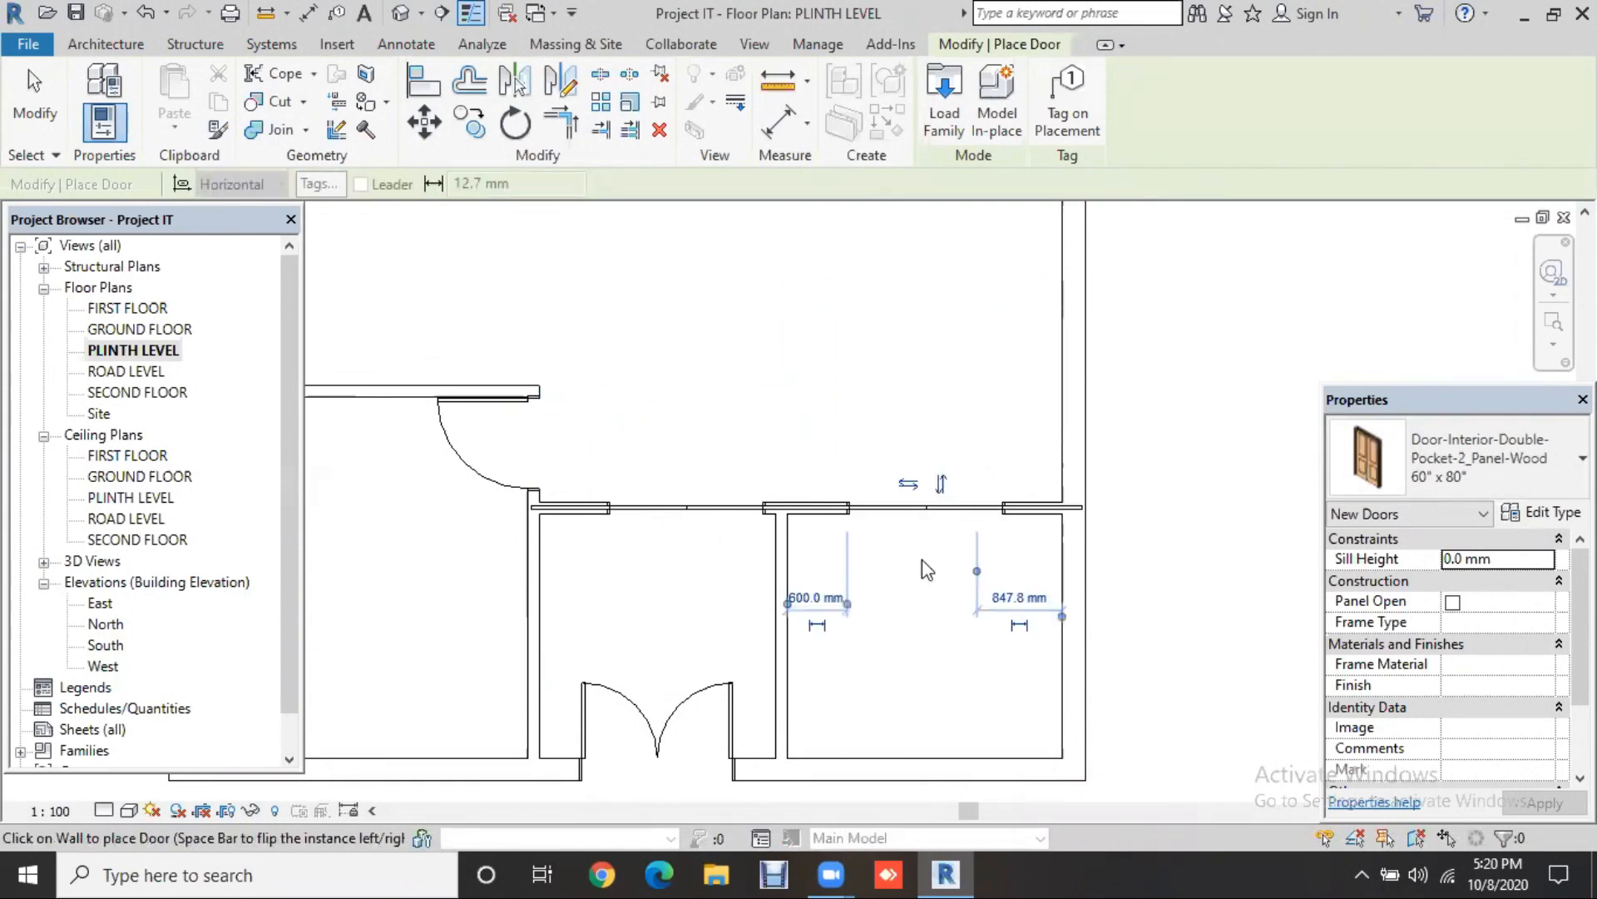
pyautogui.press('Escape')
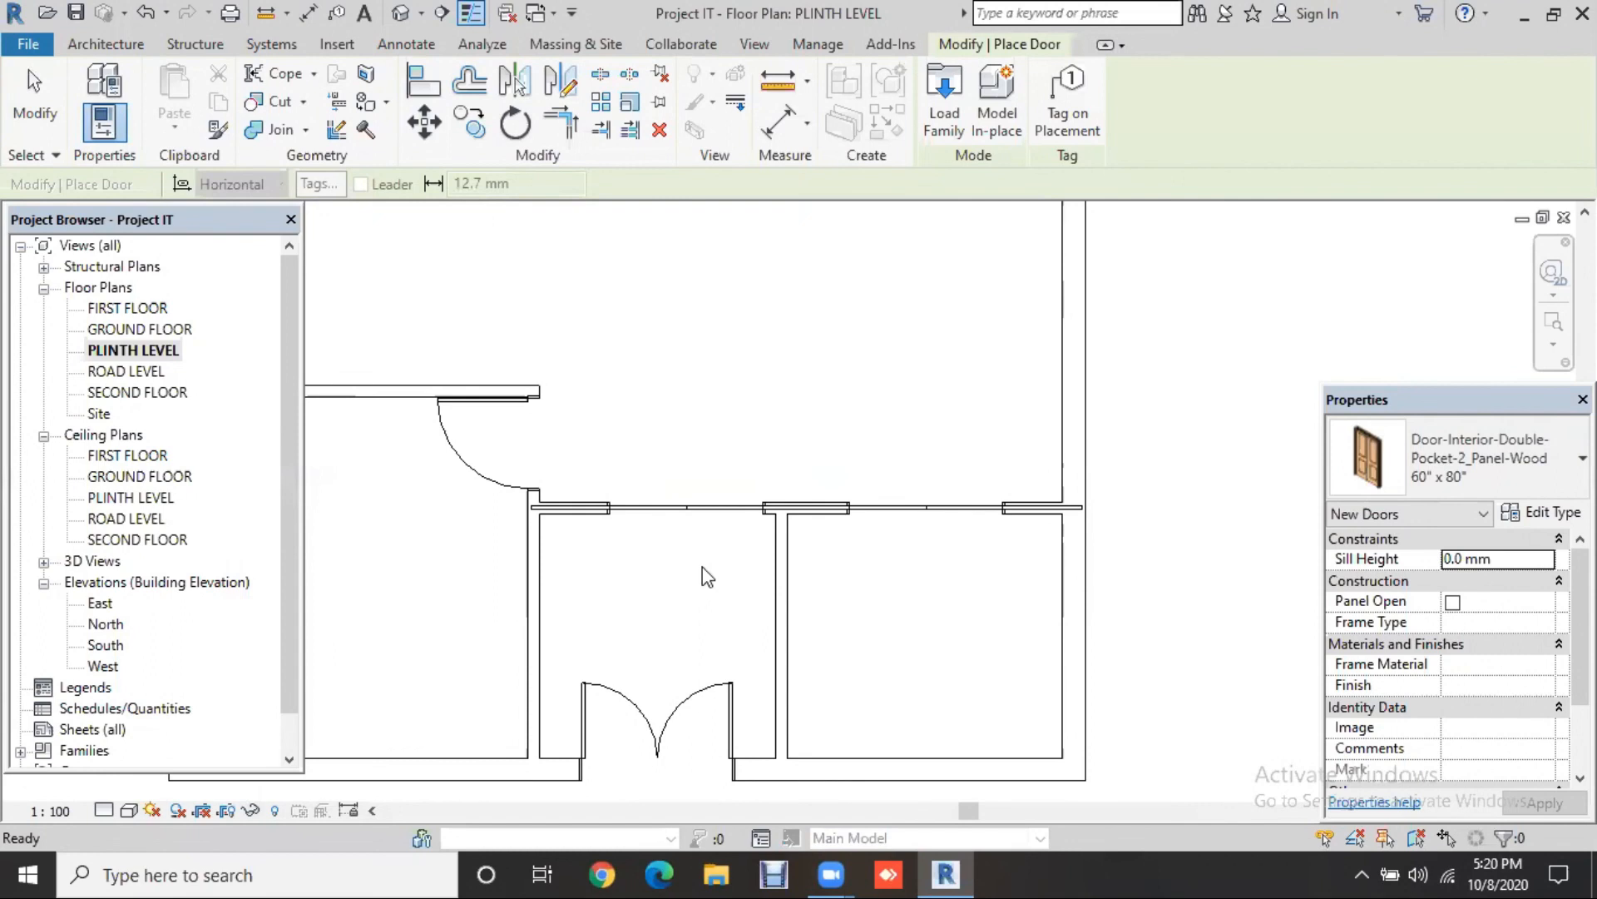
pyautogui.press('Escape')
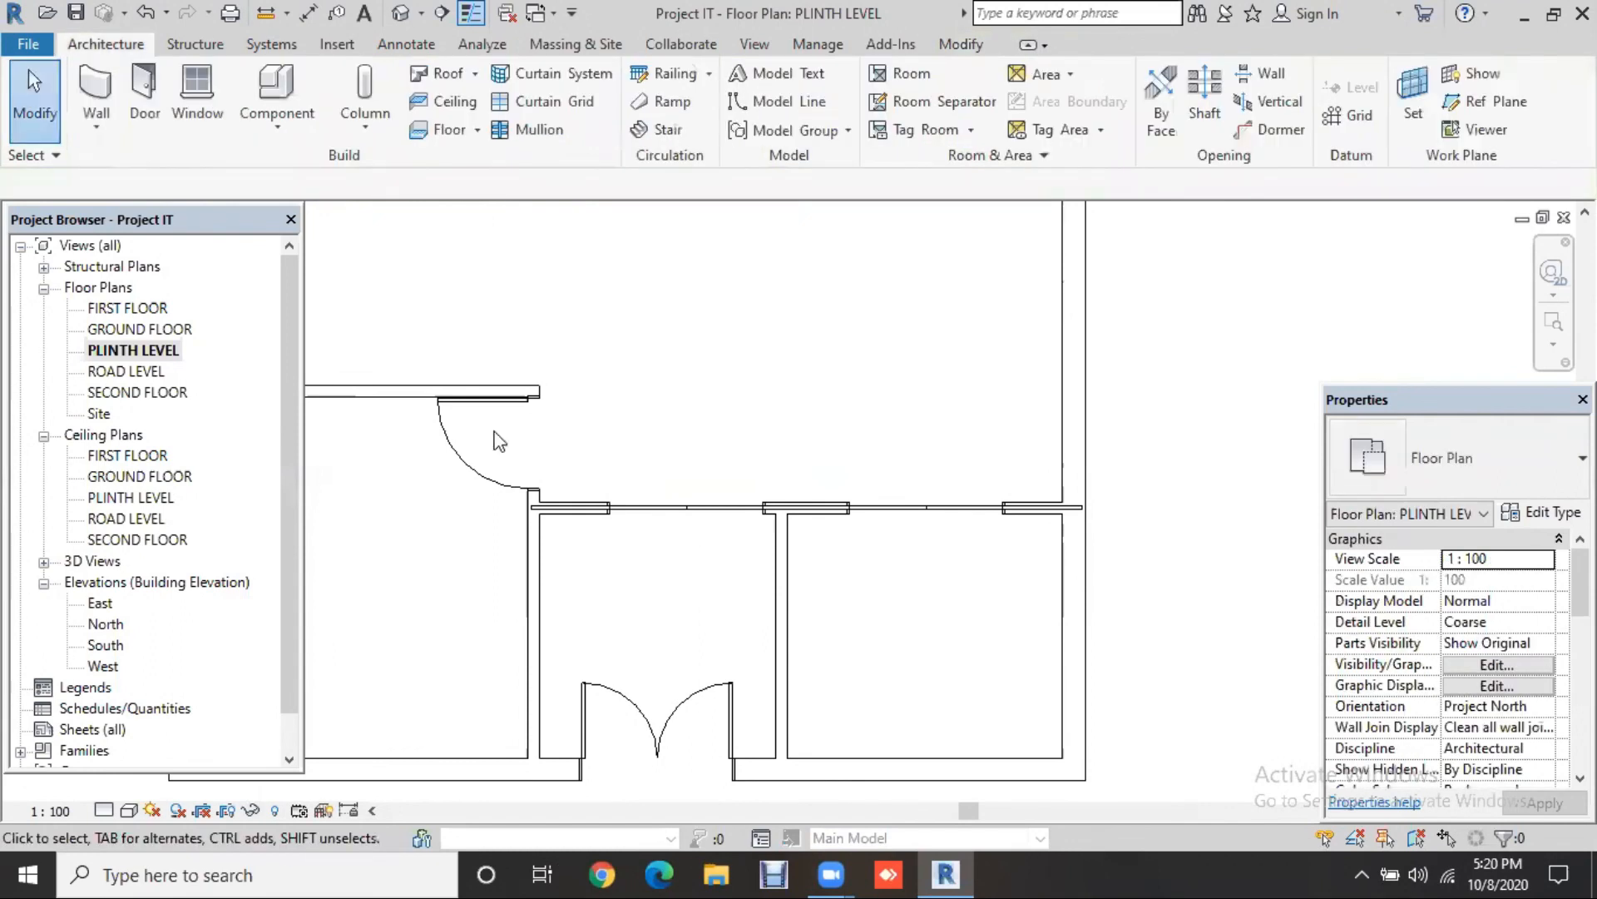
pyautogui.click(631, 515)
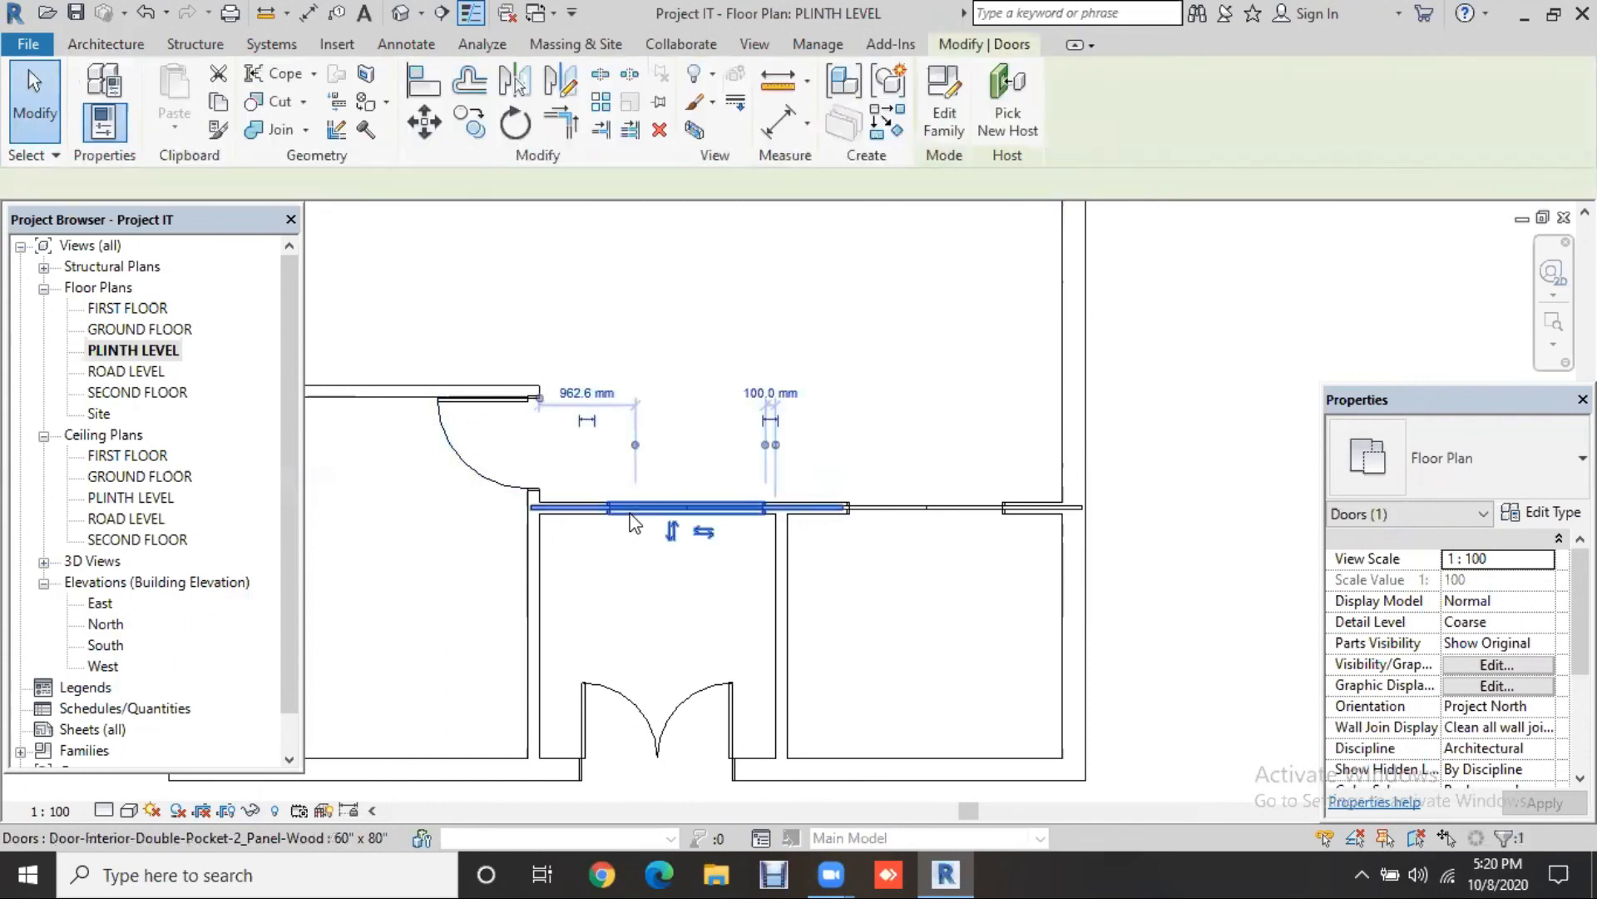
pyautogui.press('Escape')
pyautogui.click(915, 508)
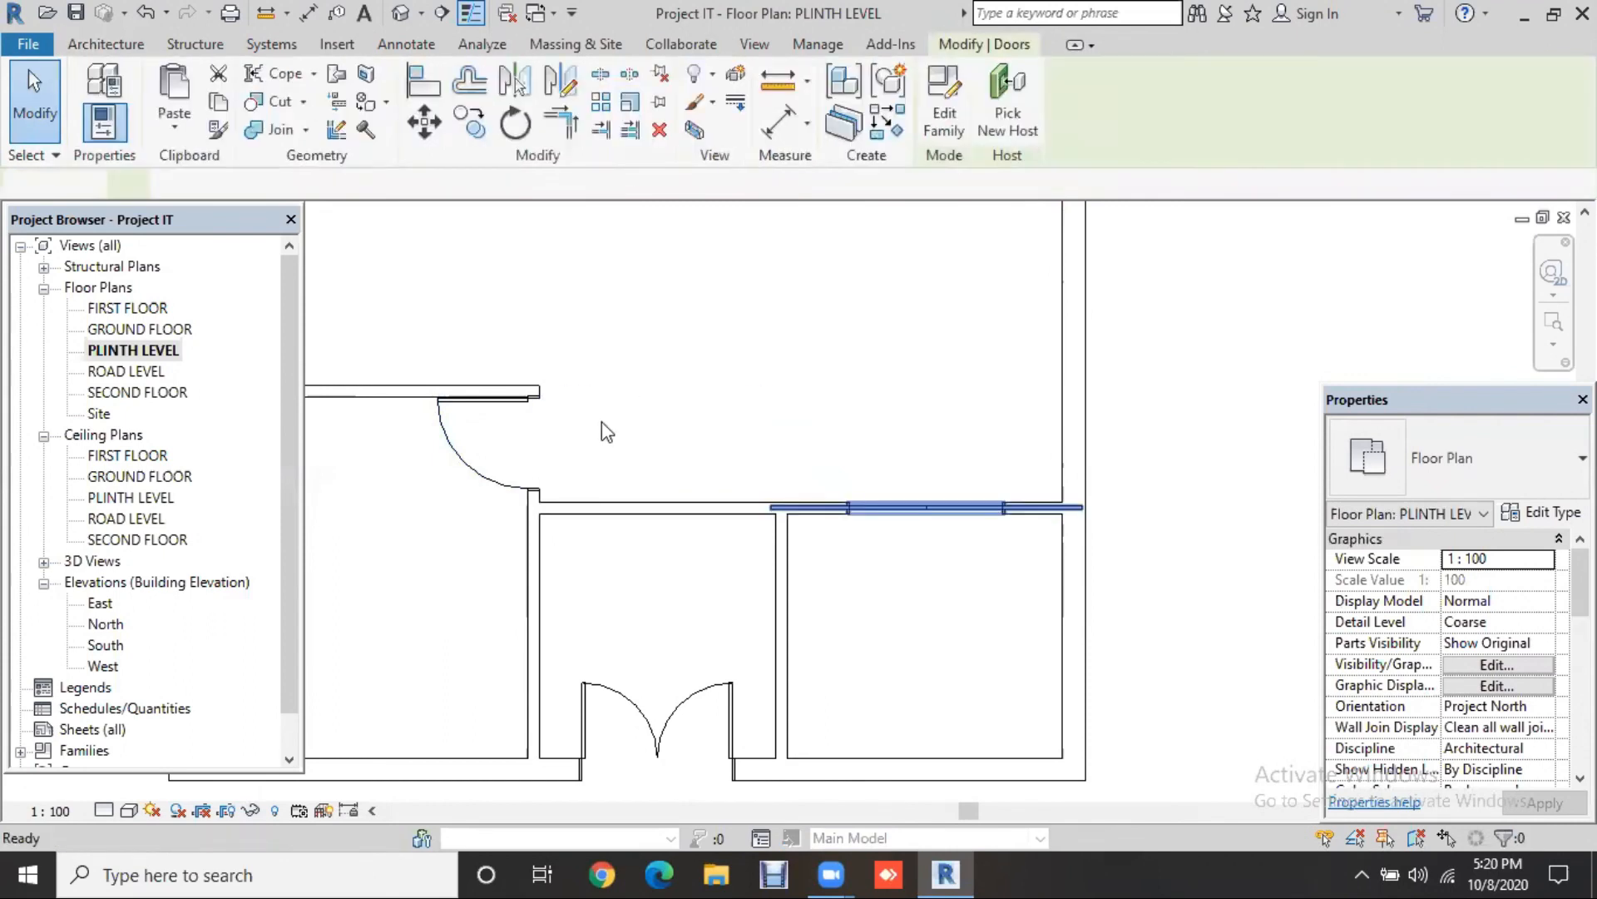
pyautogui.press('Escape')
pyautogui.scroll(-2, 602, 419)
pyautogui.scroll(-1, 511, 504)
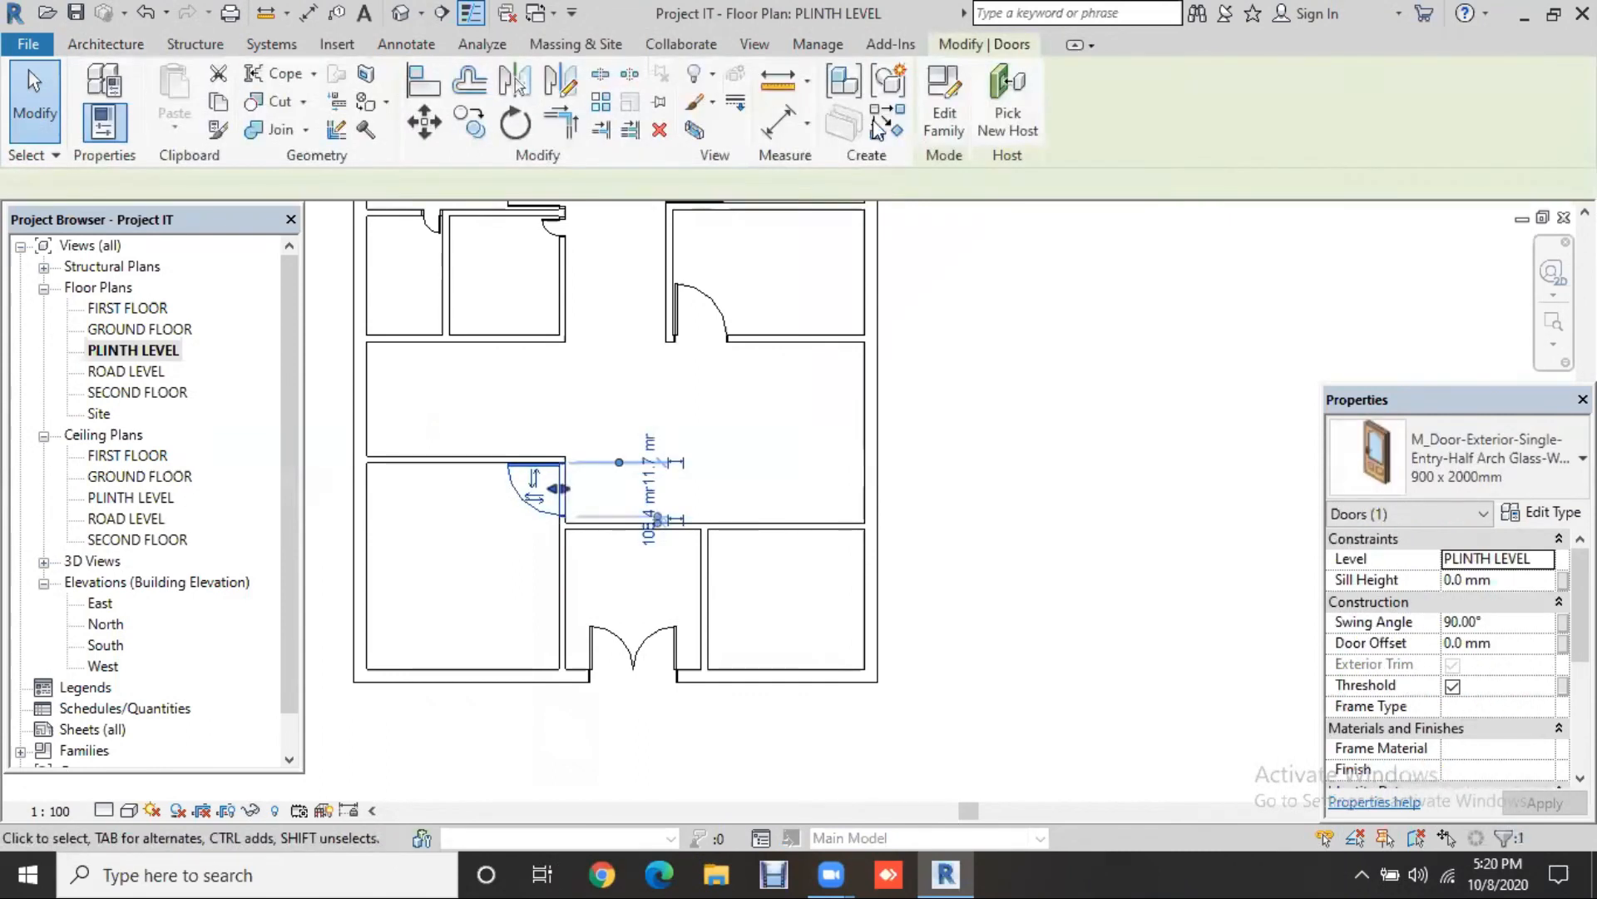
# Step: Place another half-arch glass door in the lower room wall with Create Similar
pyautogui.click(877, 132)
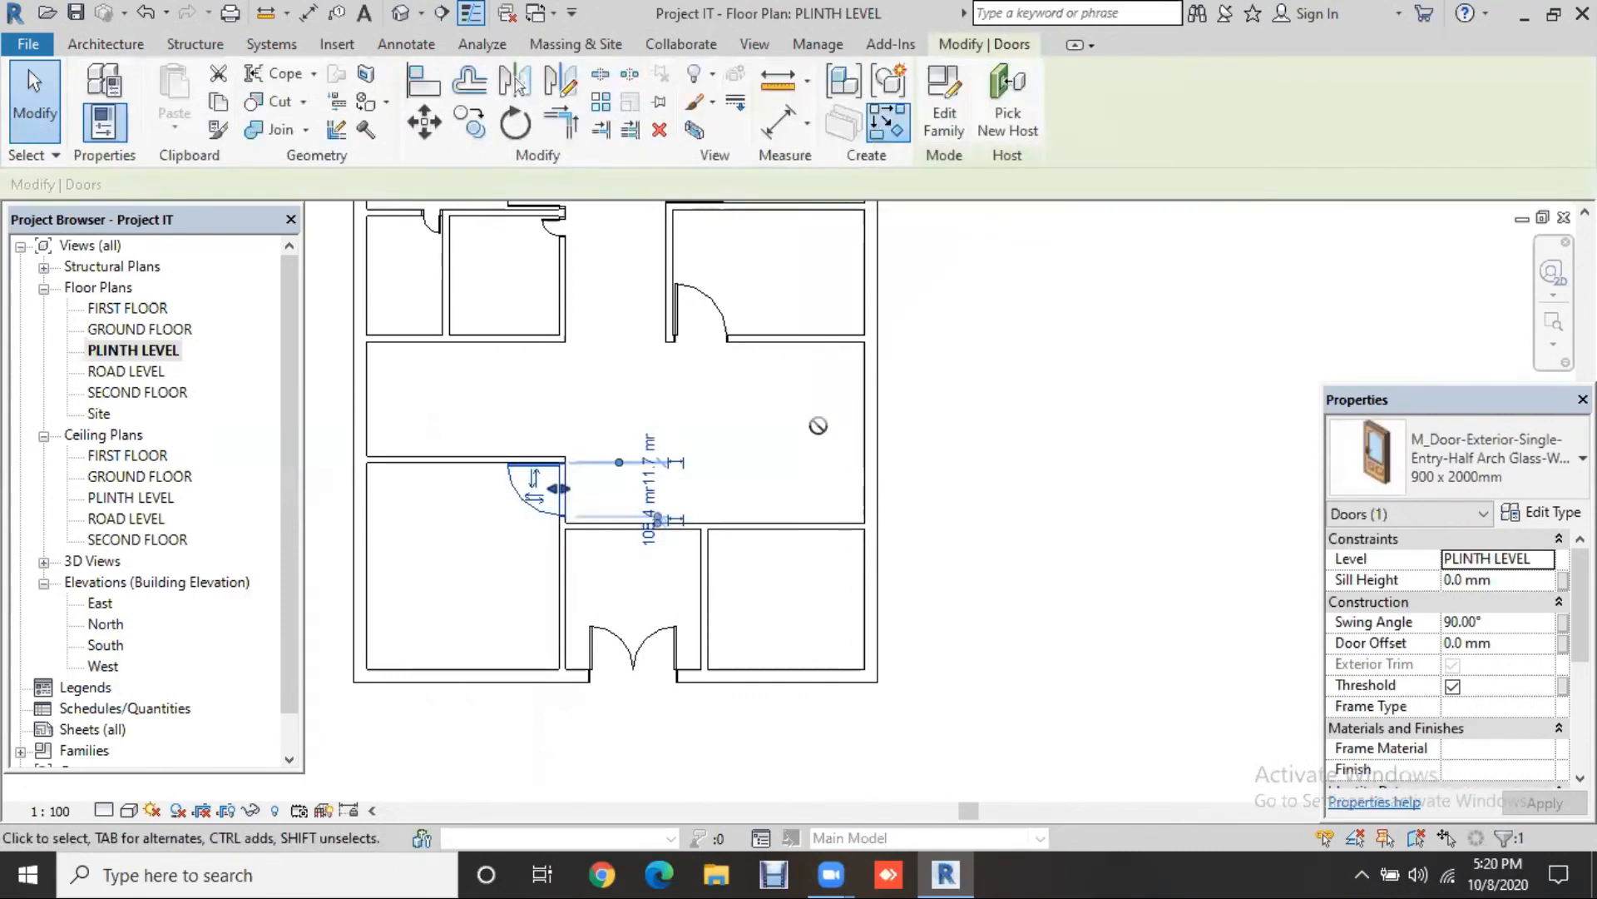
pyautogui.click(678, 541)
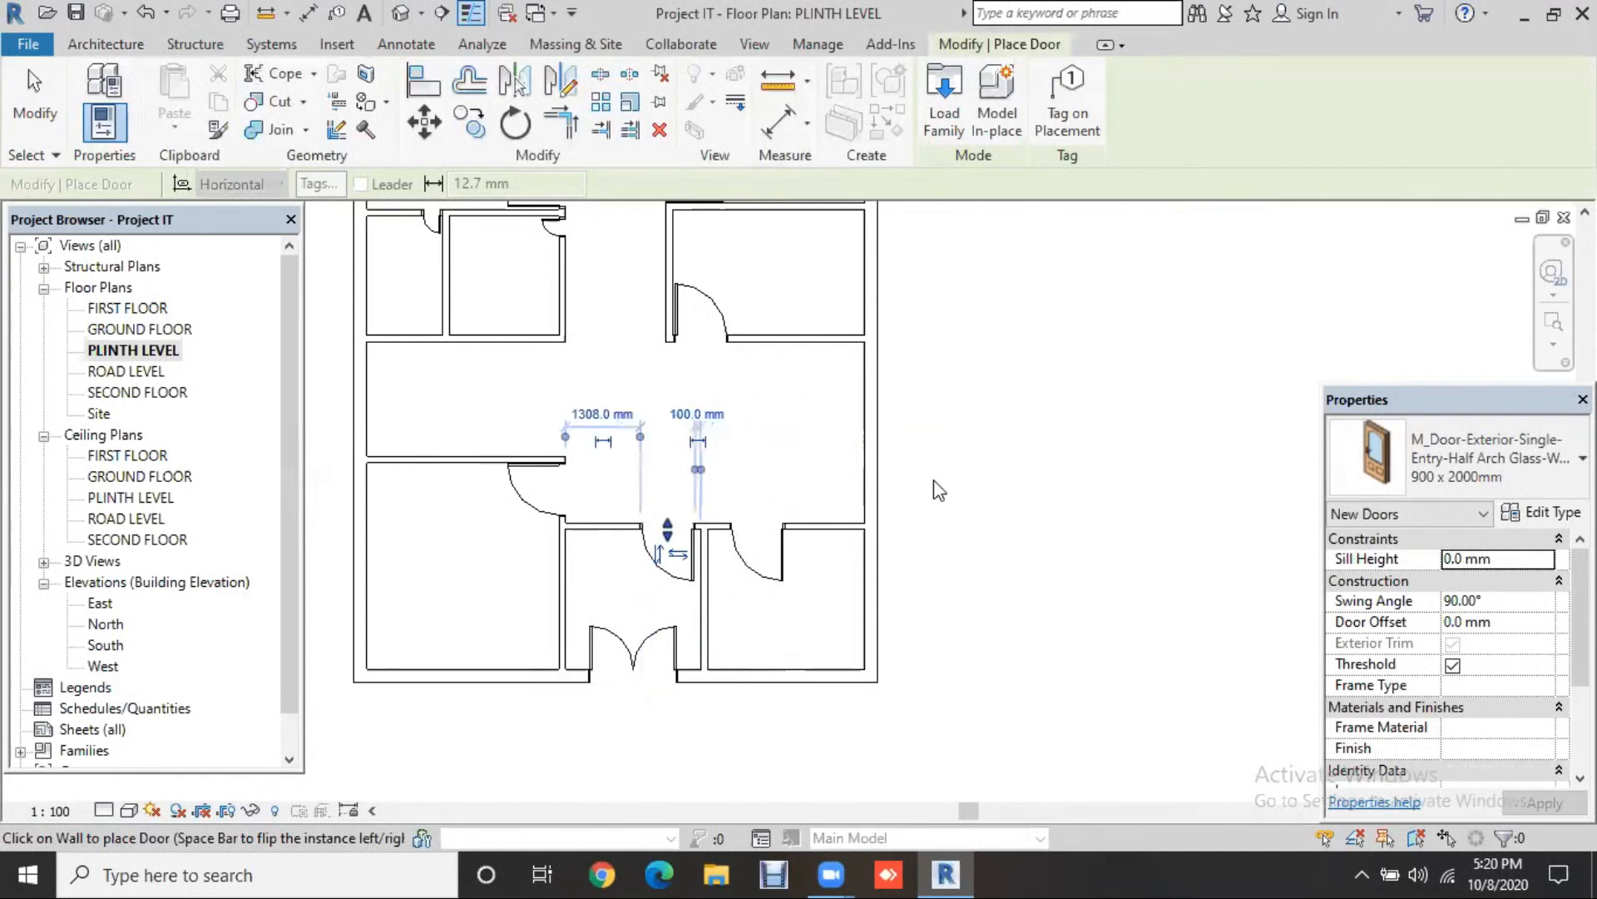
pyautogui.press('Escape')
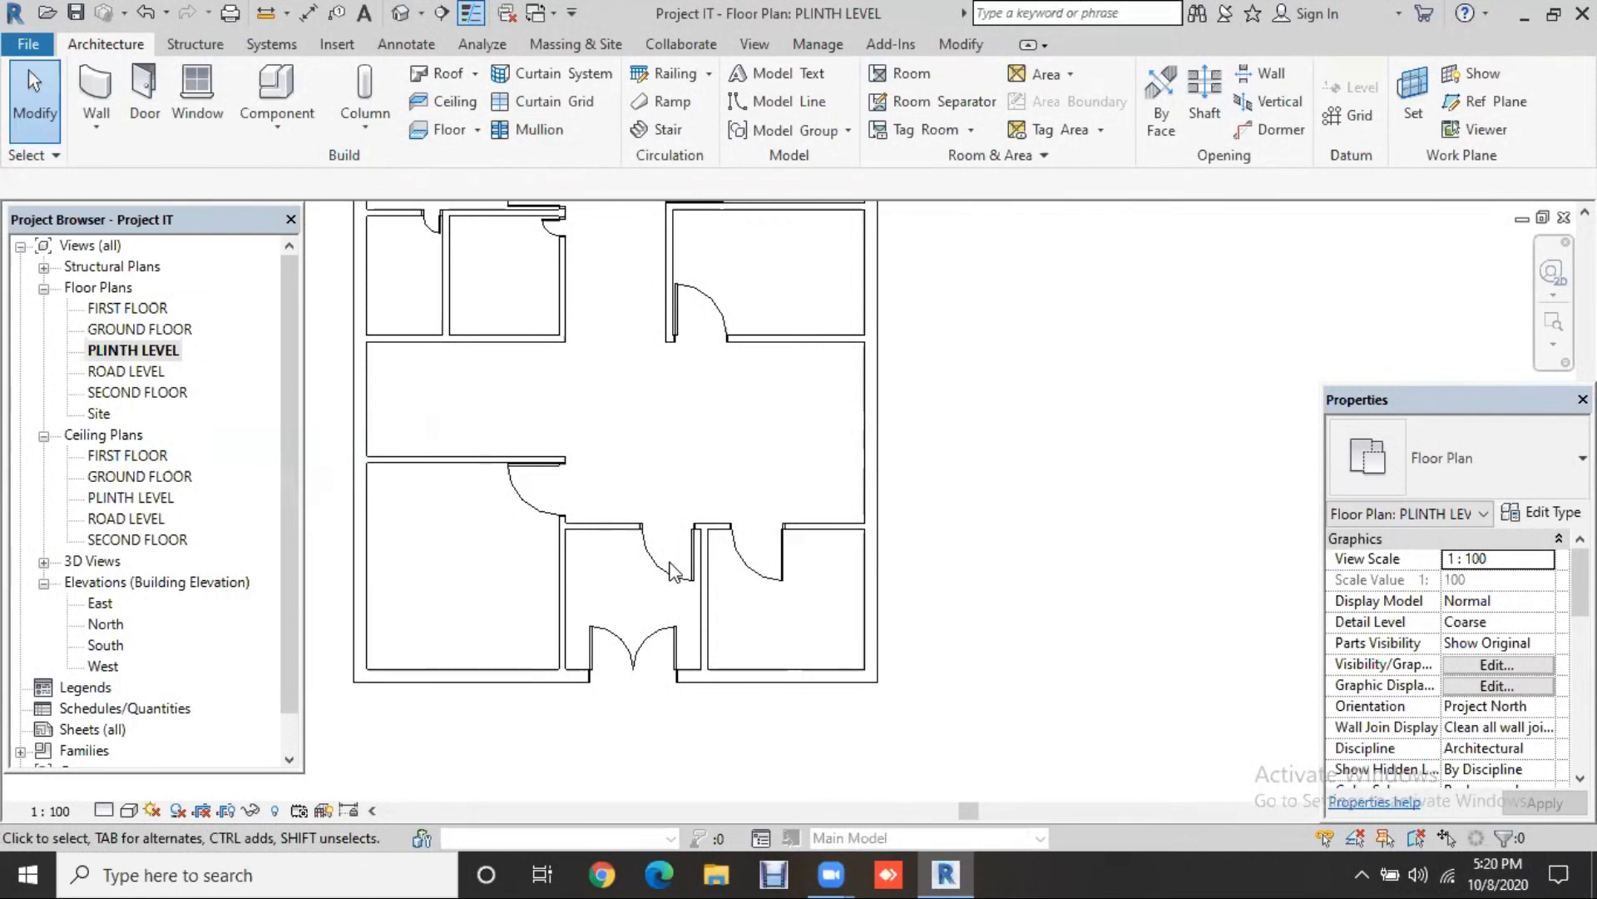
pyautogui.click(674, 571)
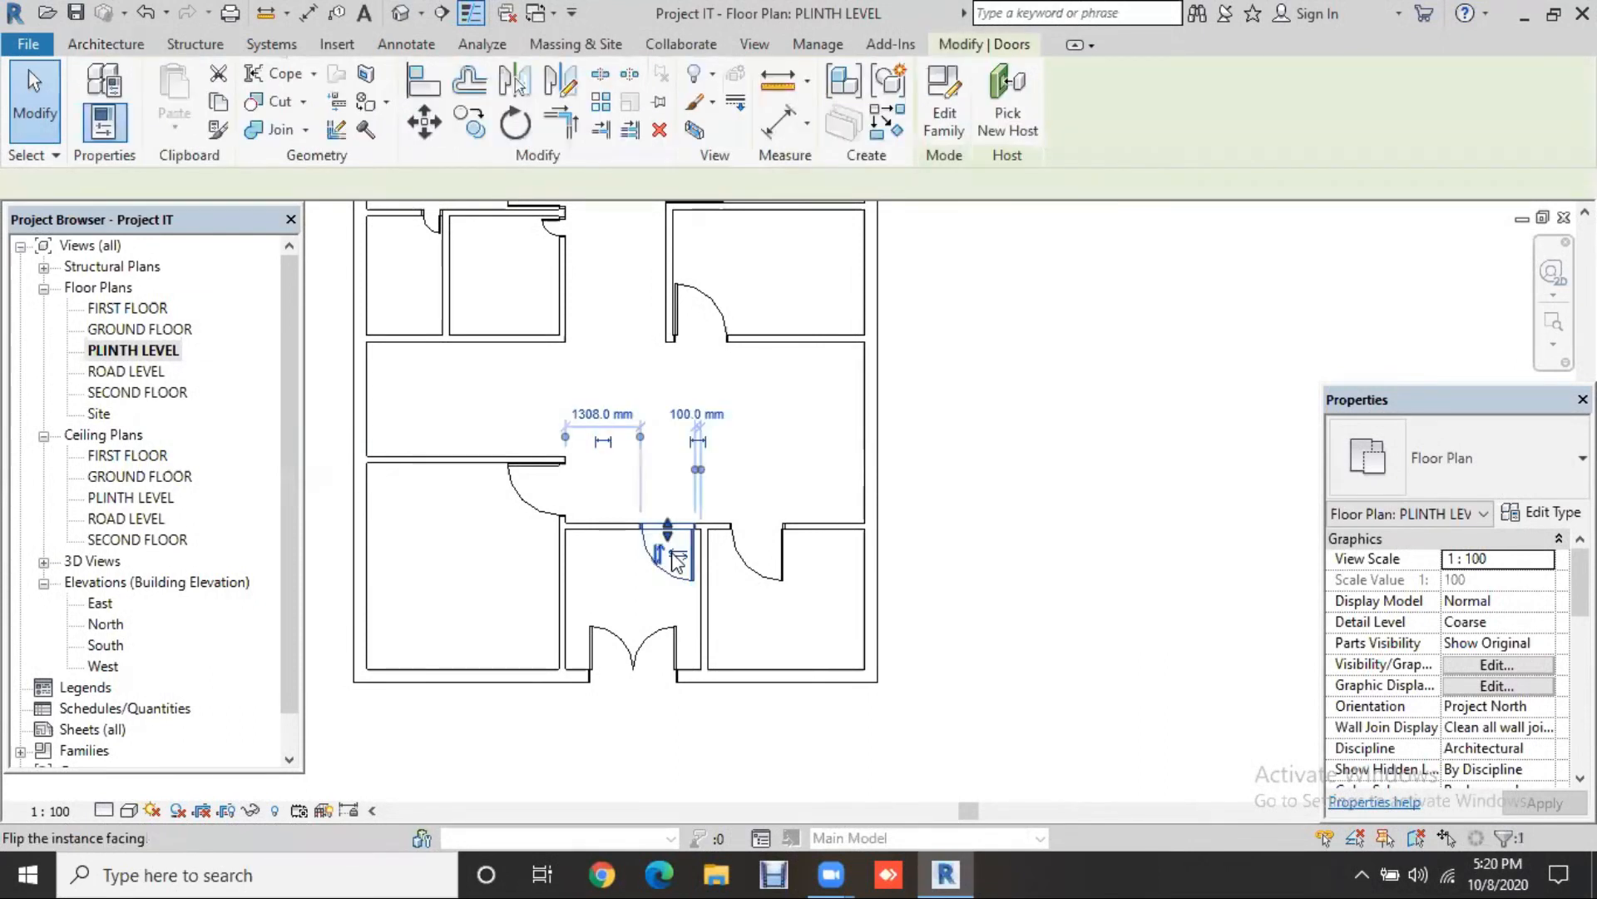
# Step: Nudge the lower-right room's door left along the wall and open its type properties
pyautogui.click(774, 562)
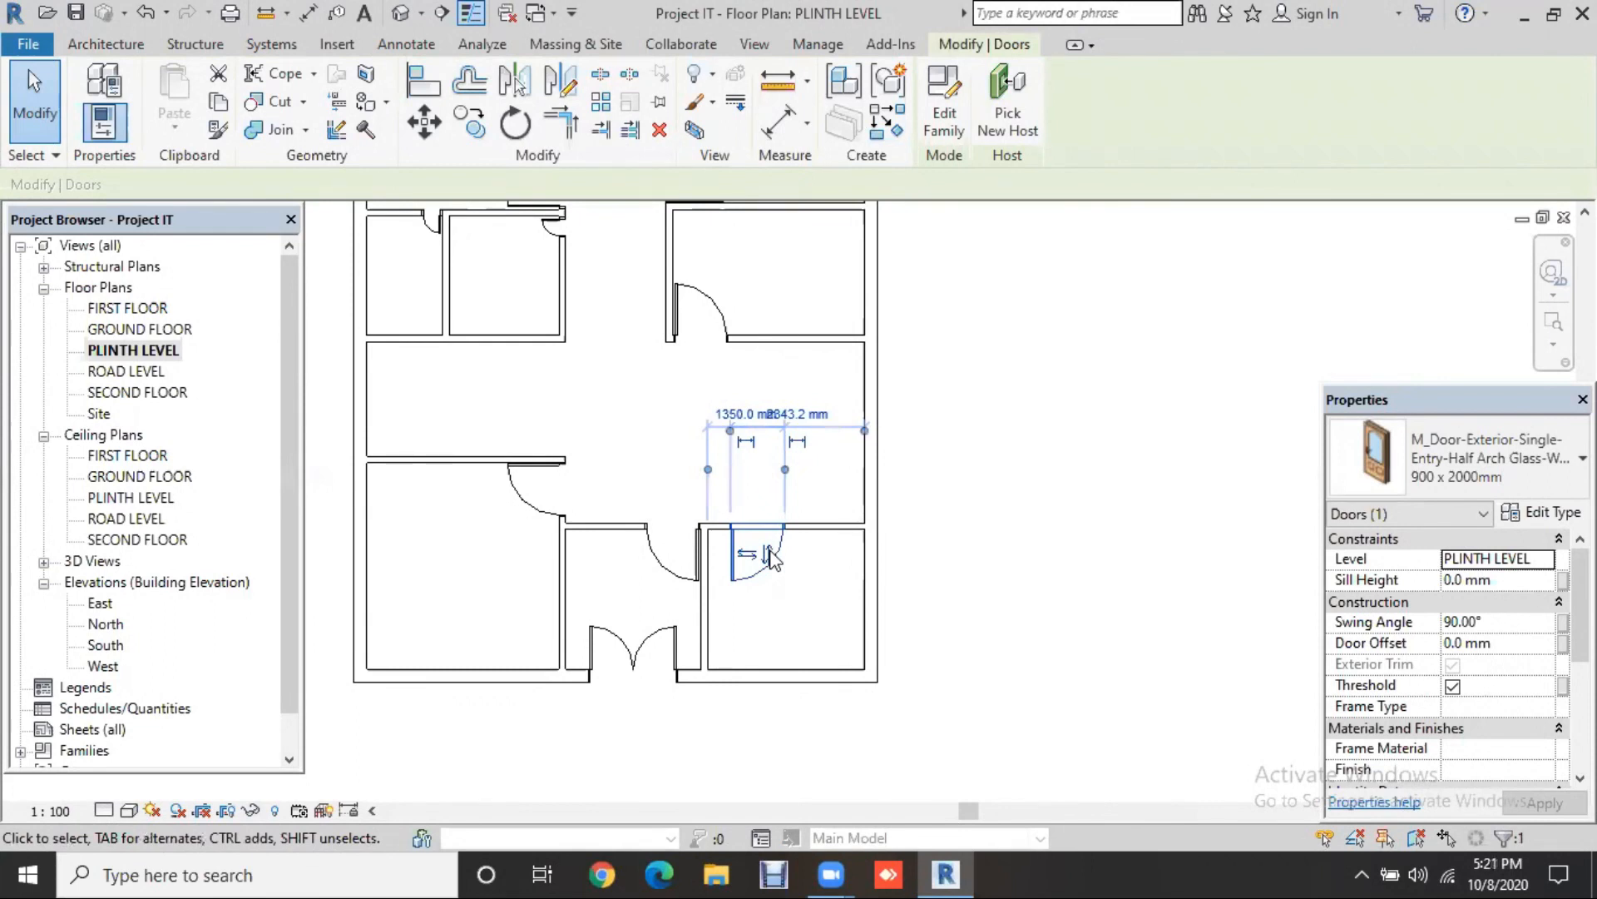
pyautogui.moveTo(772, 560); pyautogui.dragTo(765, 552)
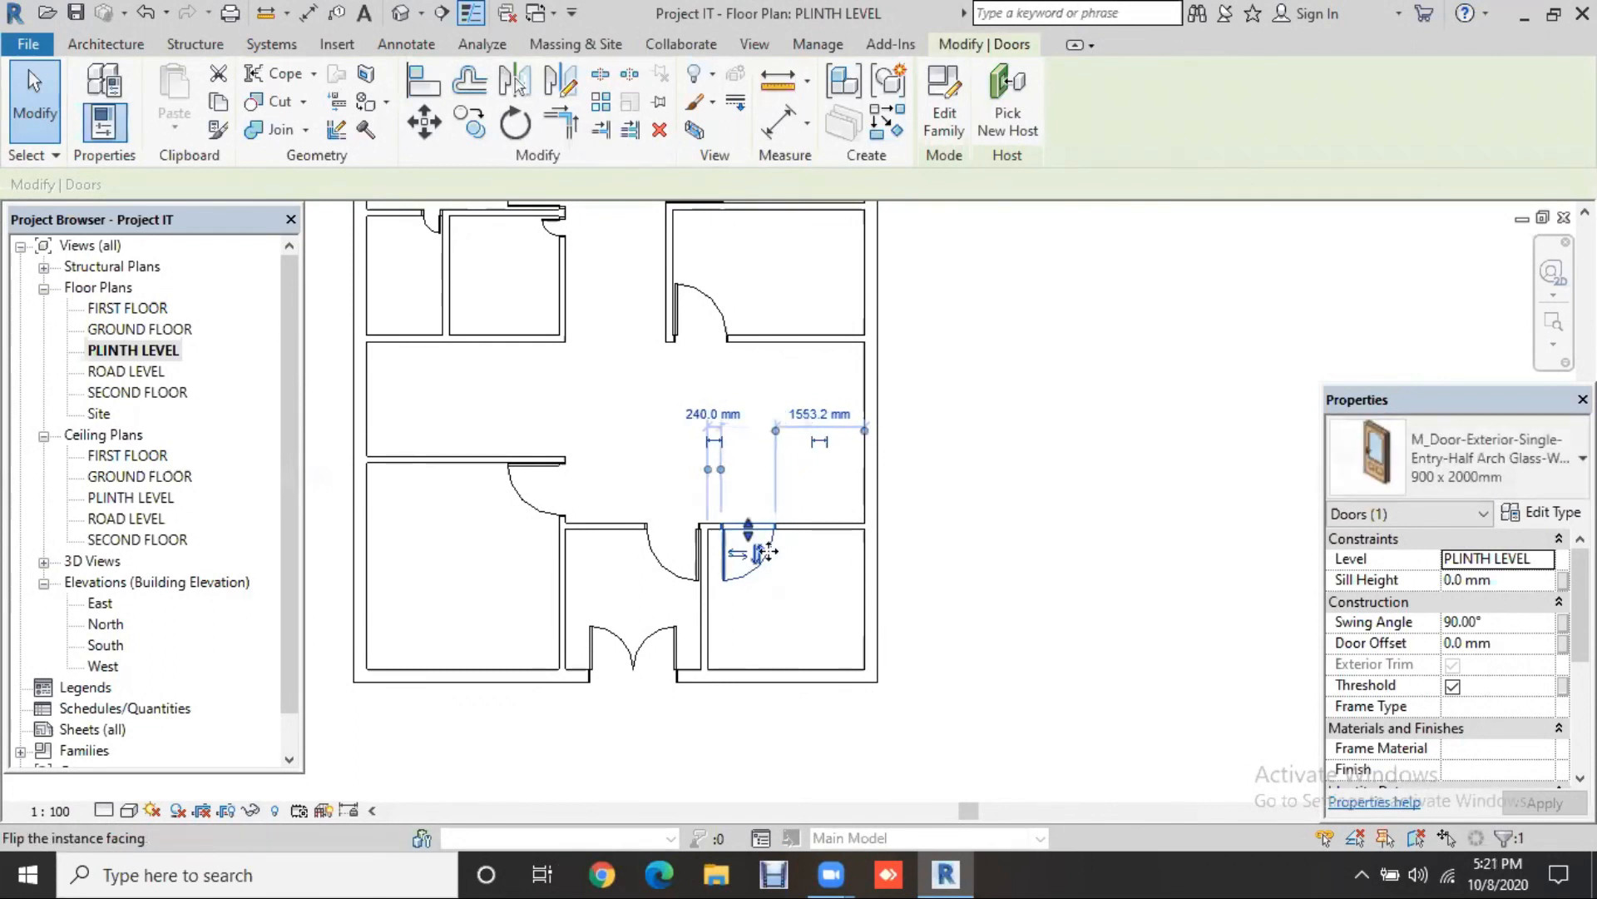
pyautogui.press('Left')
pyautogui.press('Left')
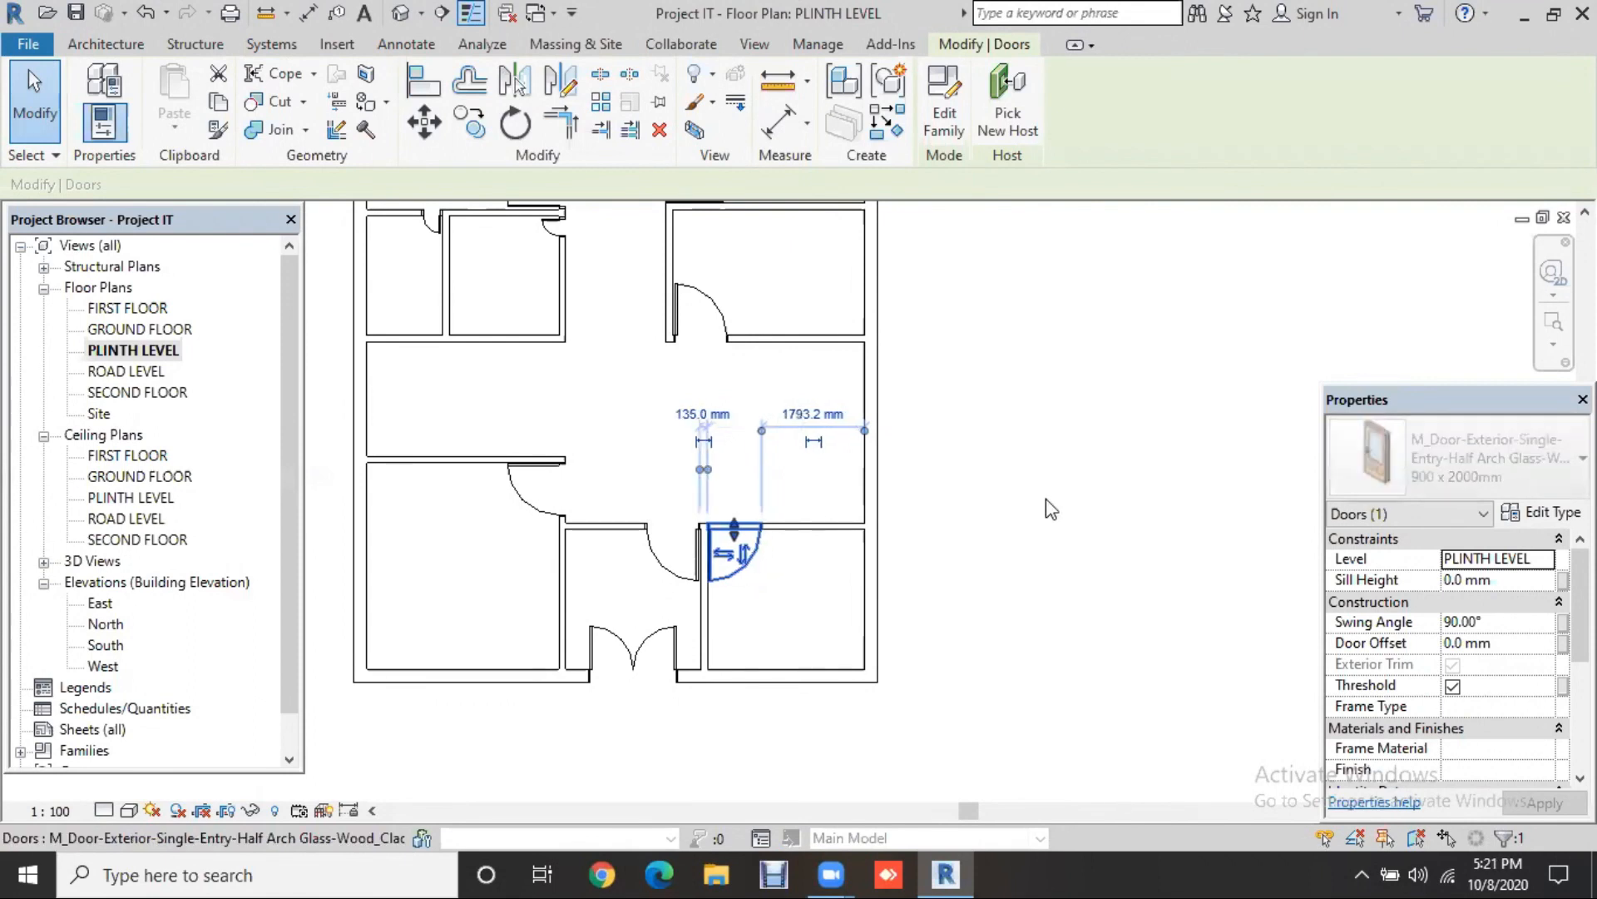
pyautogui.click(1047, 526)
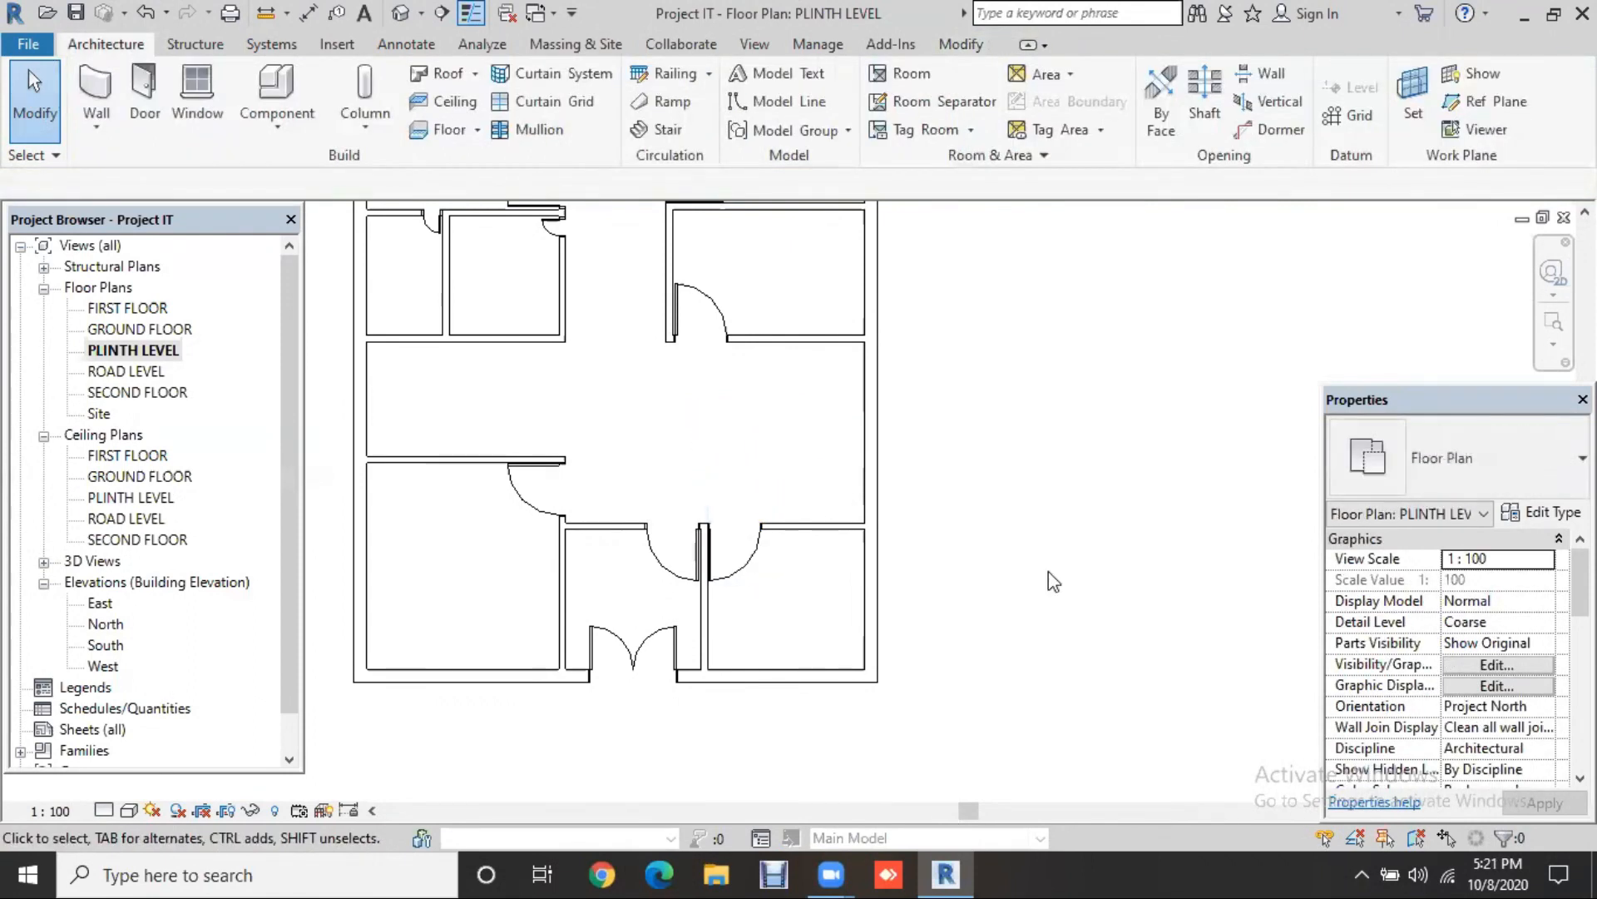
pyautogui.moveTo(1050, 563); pyautogui.dragTo(1050, 573, button='middle')
pyautogui.scroll(-1, 1046, 562)
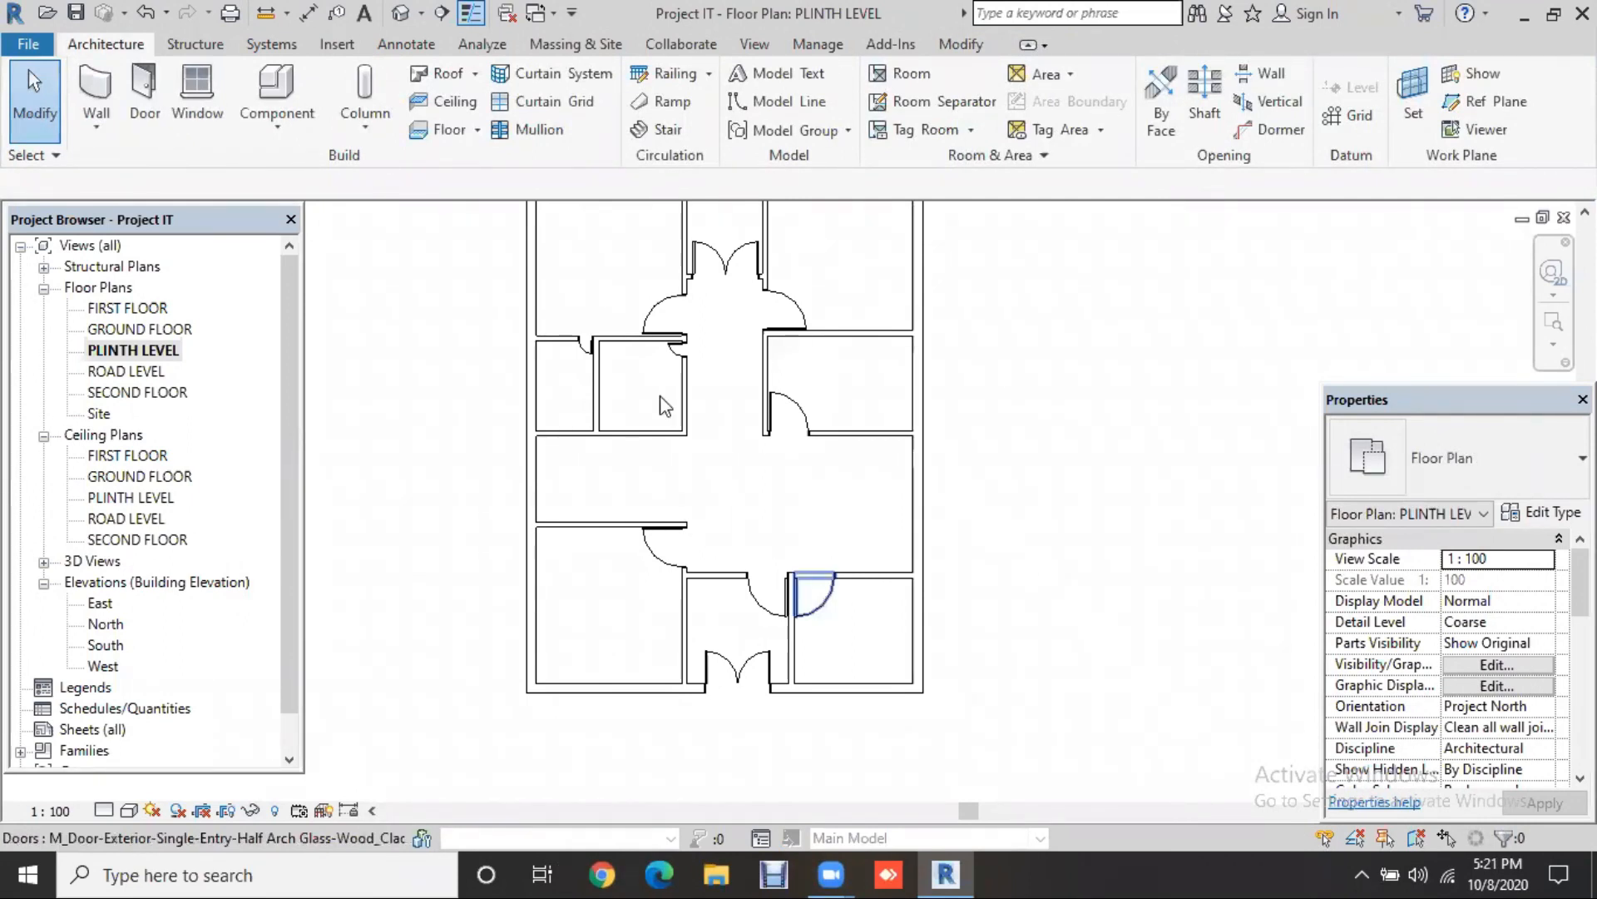
pyautogui.click(826, 610)
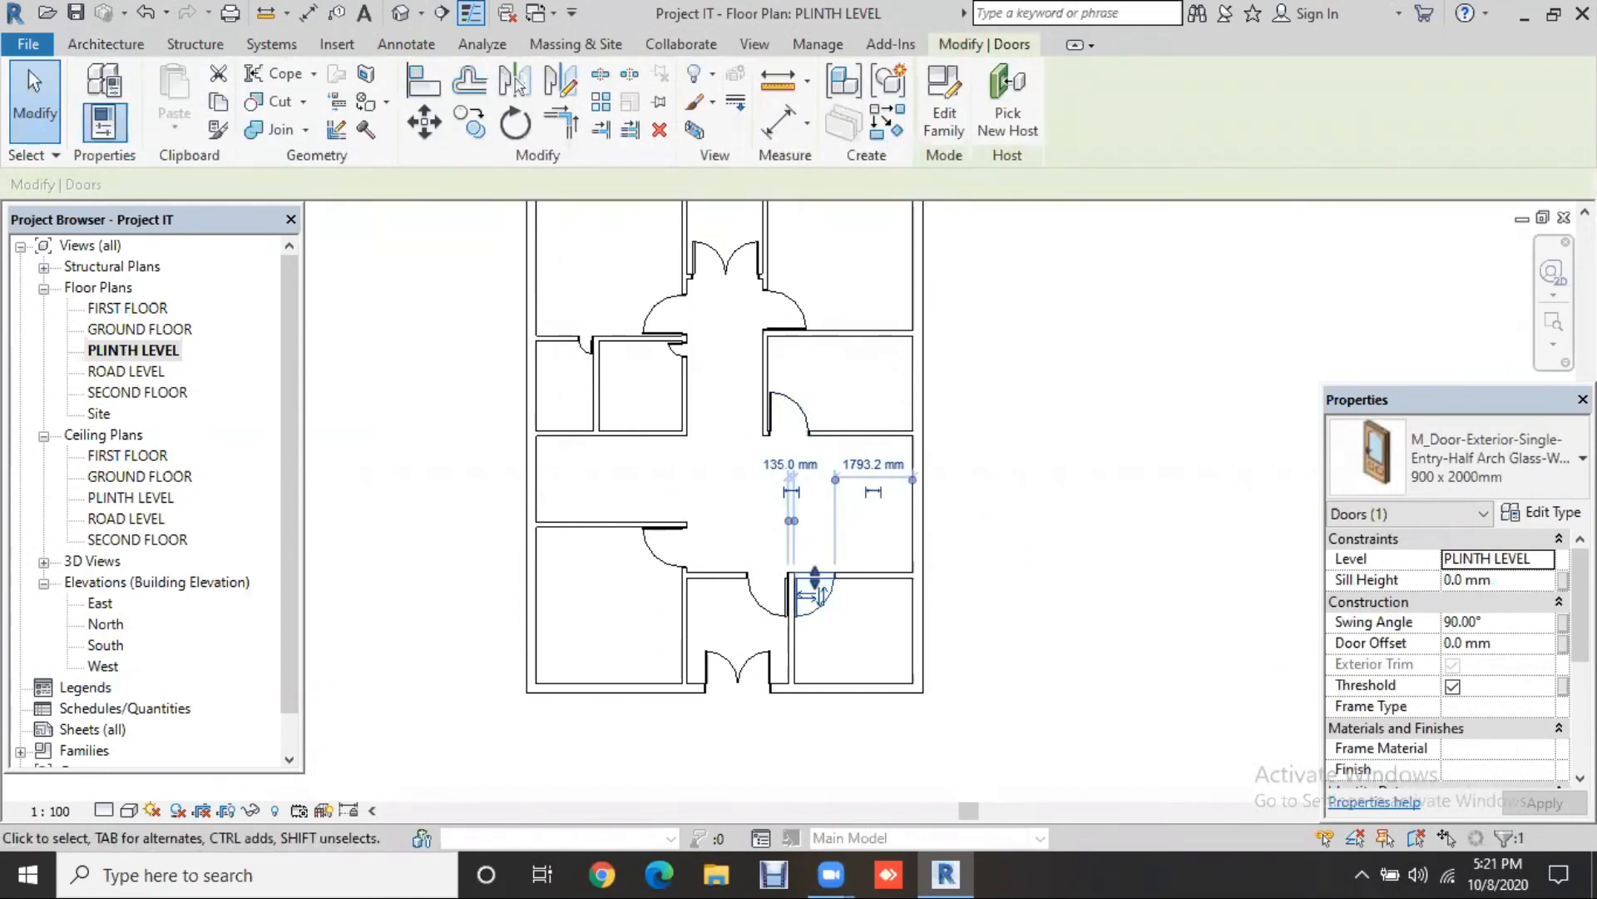
pyautogui.click(1546, 514)
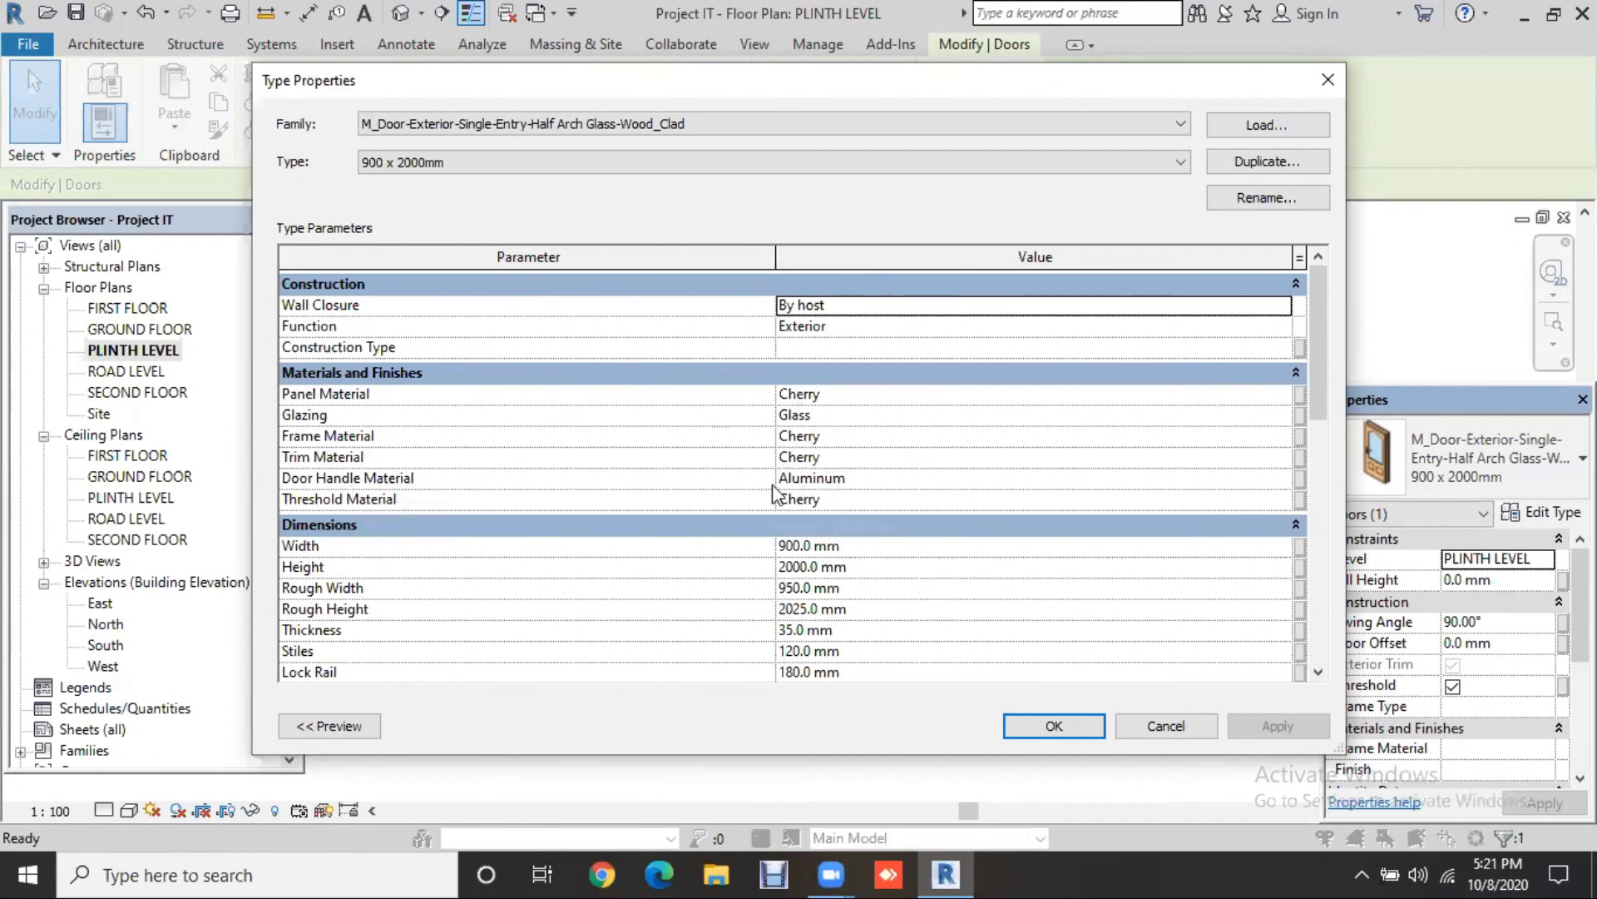
# Step: Set the half-arch glass door type's Height to 7' and apply it
pyautogui.scroll(-2, 899, 516)
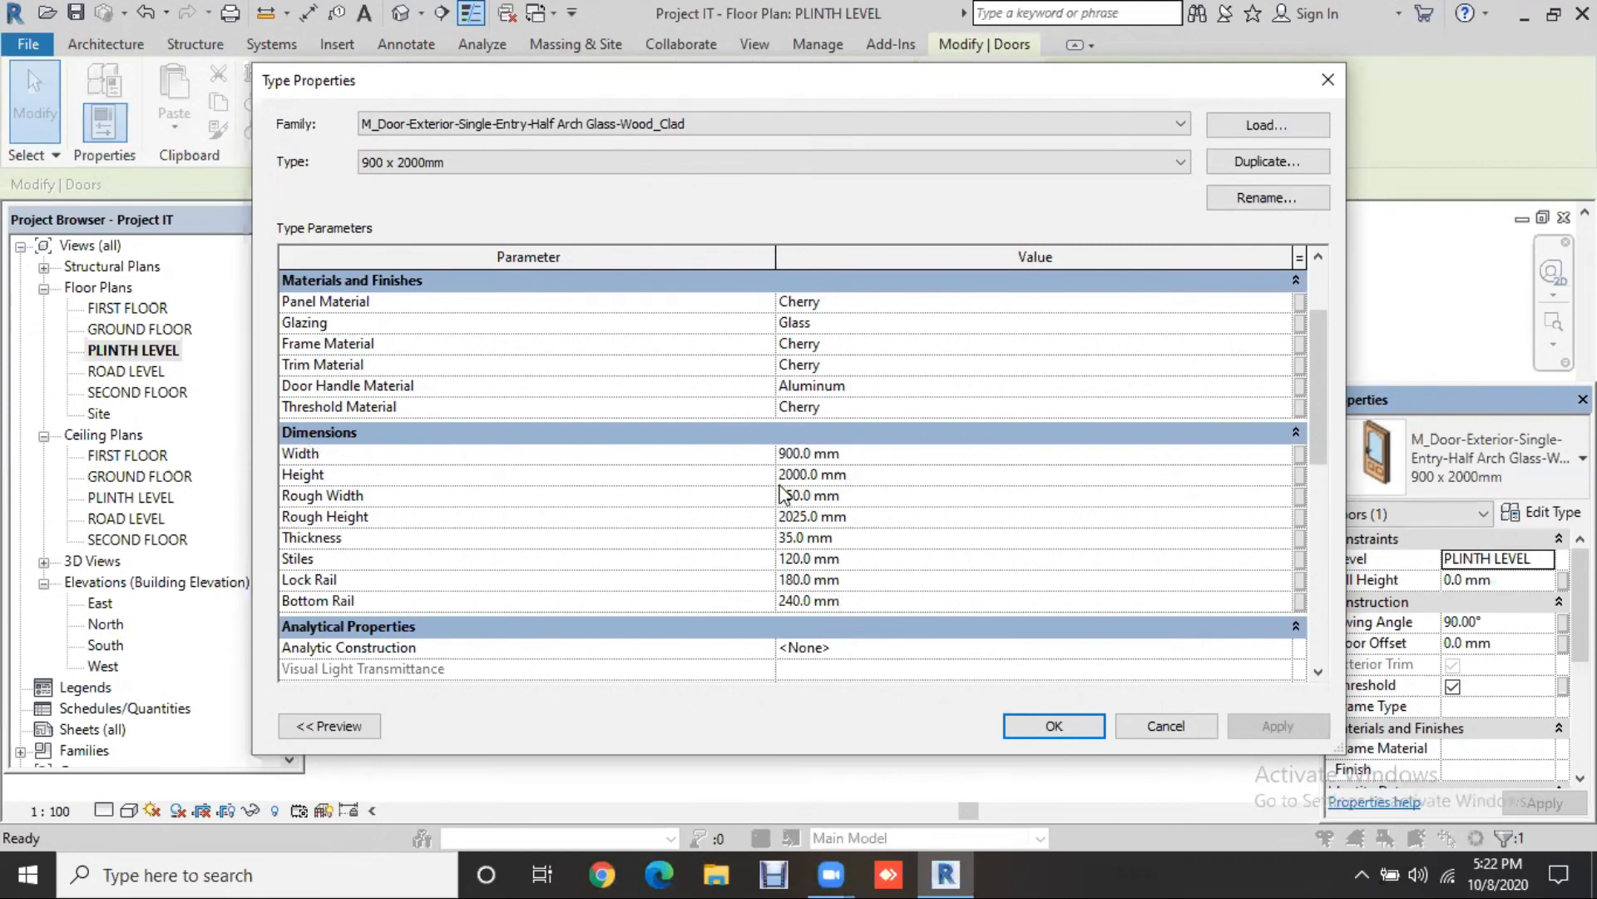
pyautogui.click(865, 473)
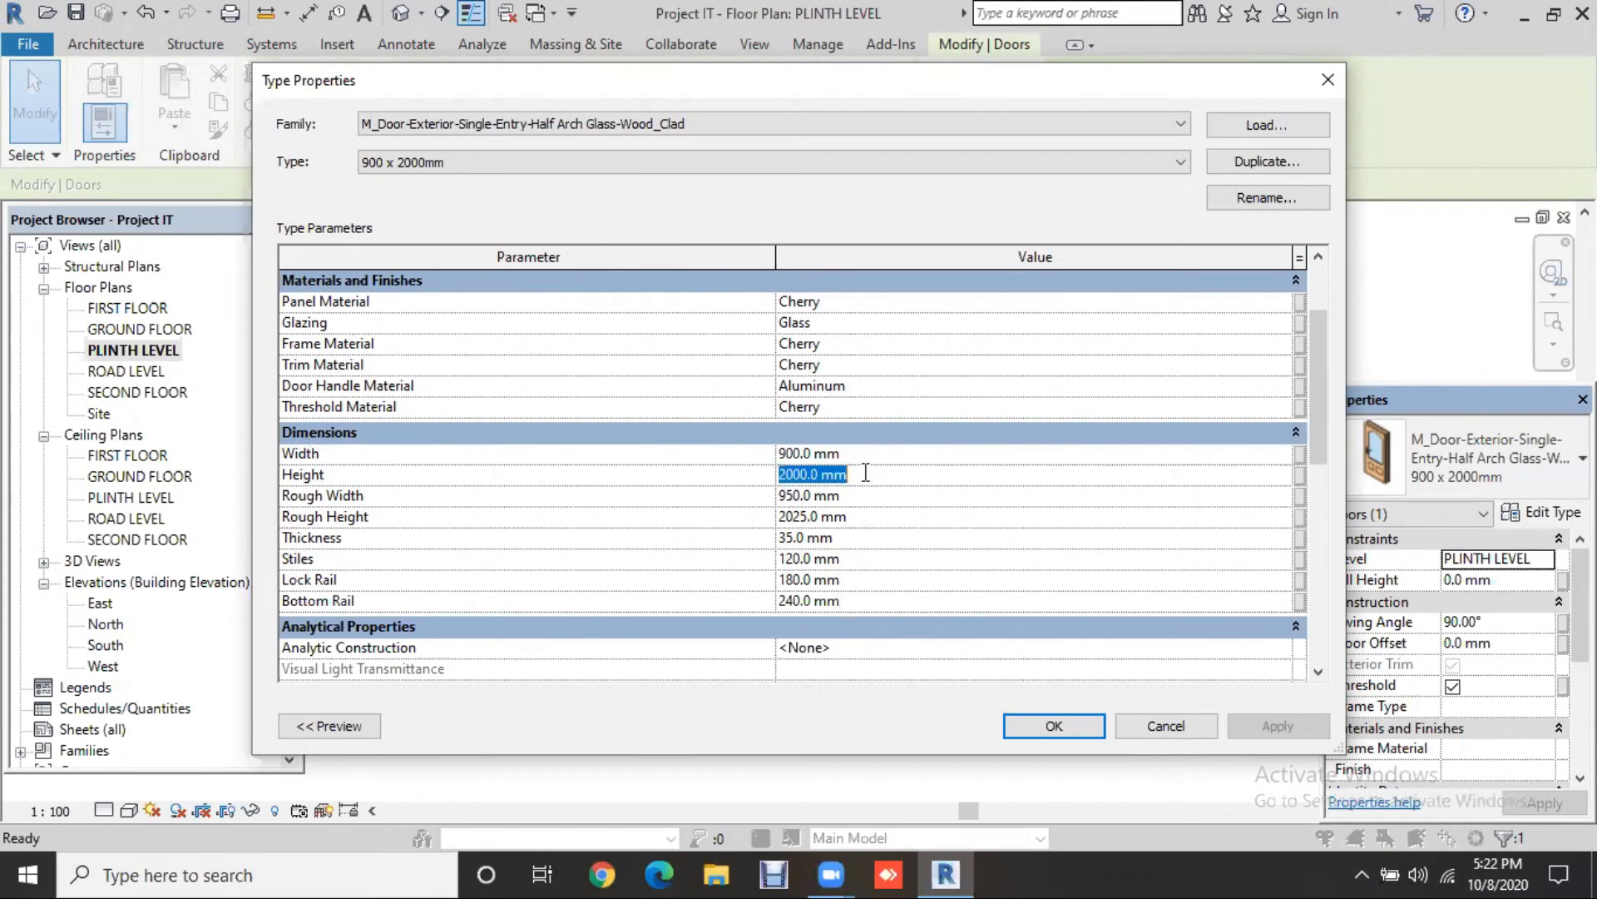
pyautogui.write("7'")
pyautogui.press('Return')
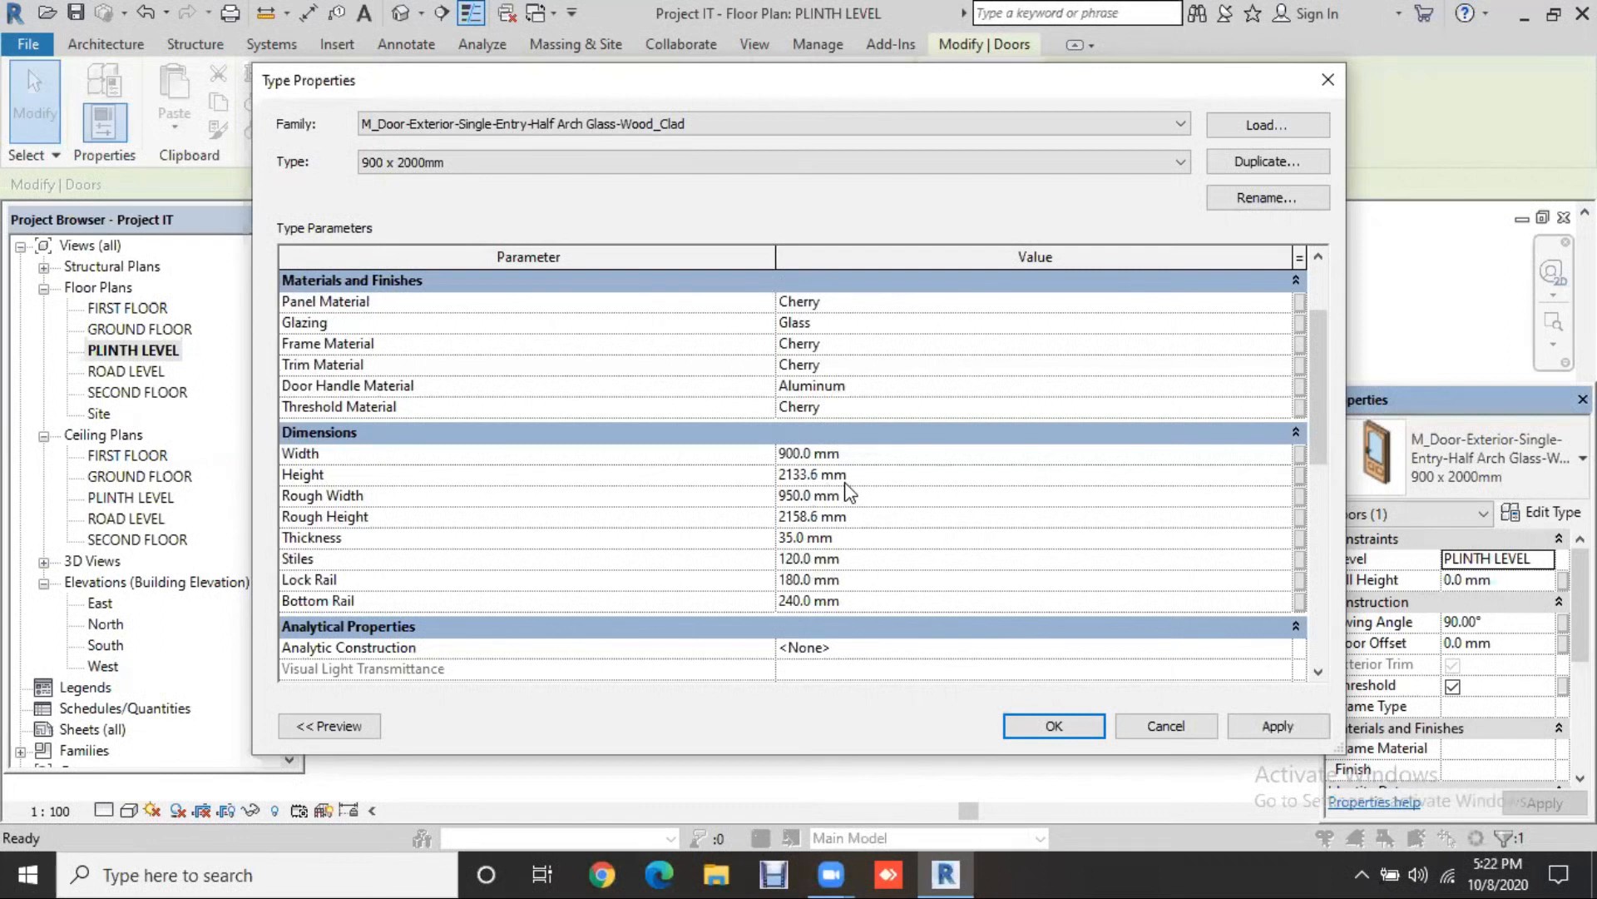
pyautogui.click(1269, 721)
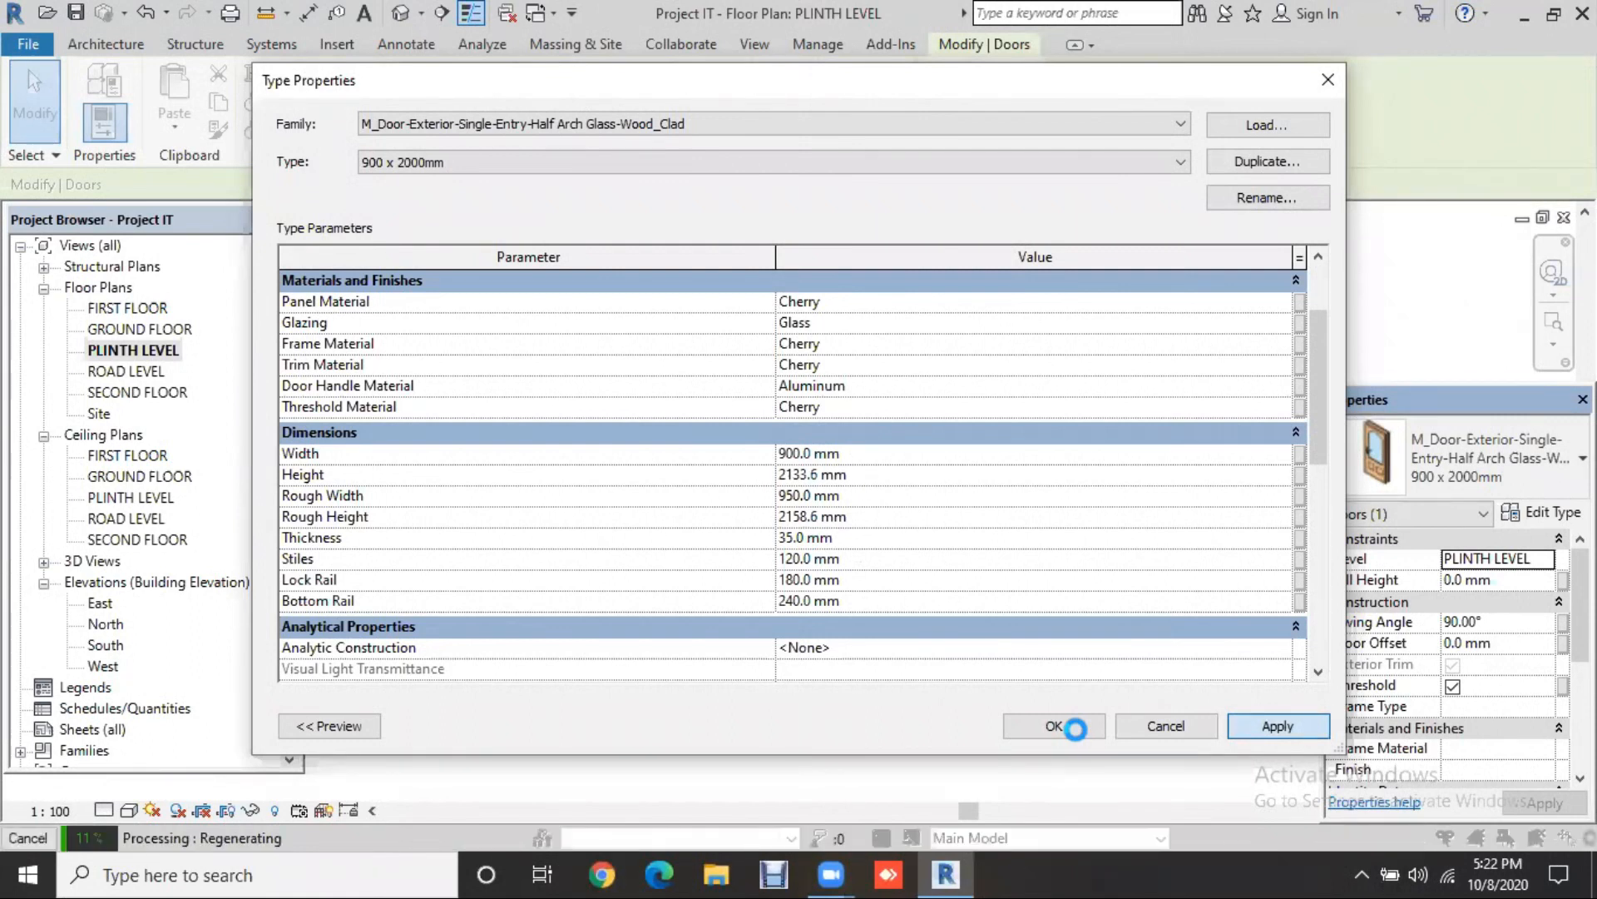
pyautogui.click(1077, 730)
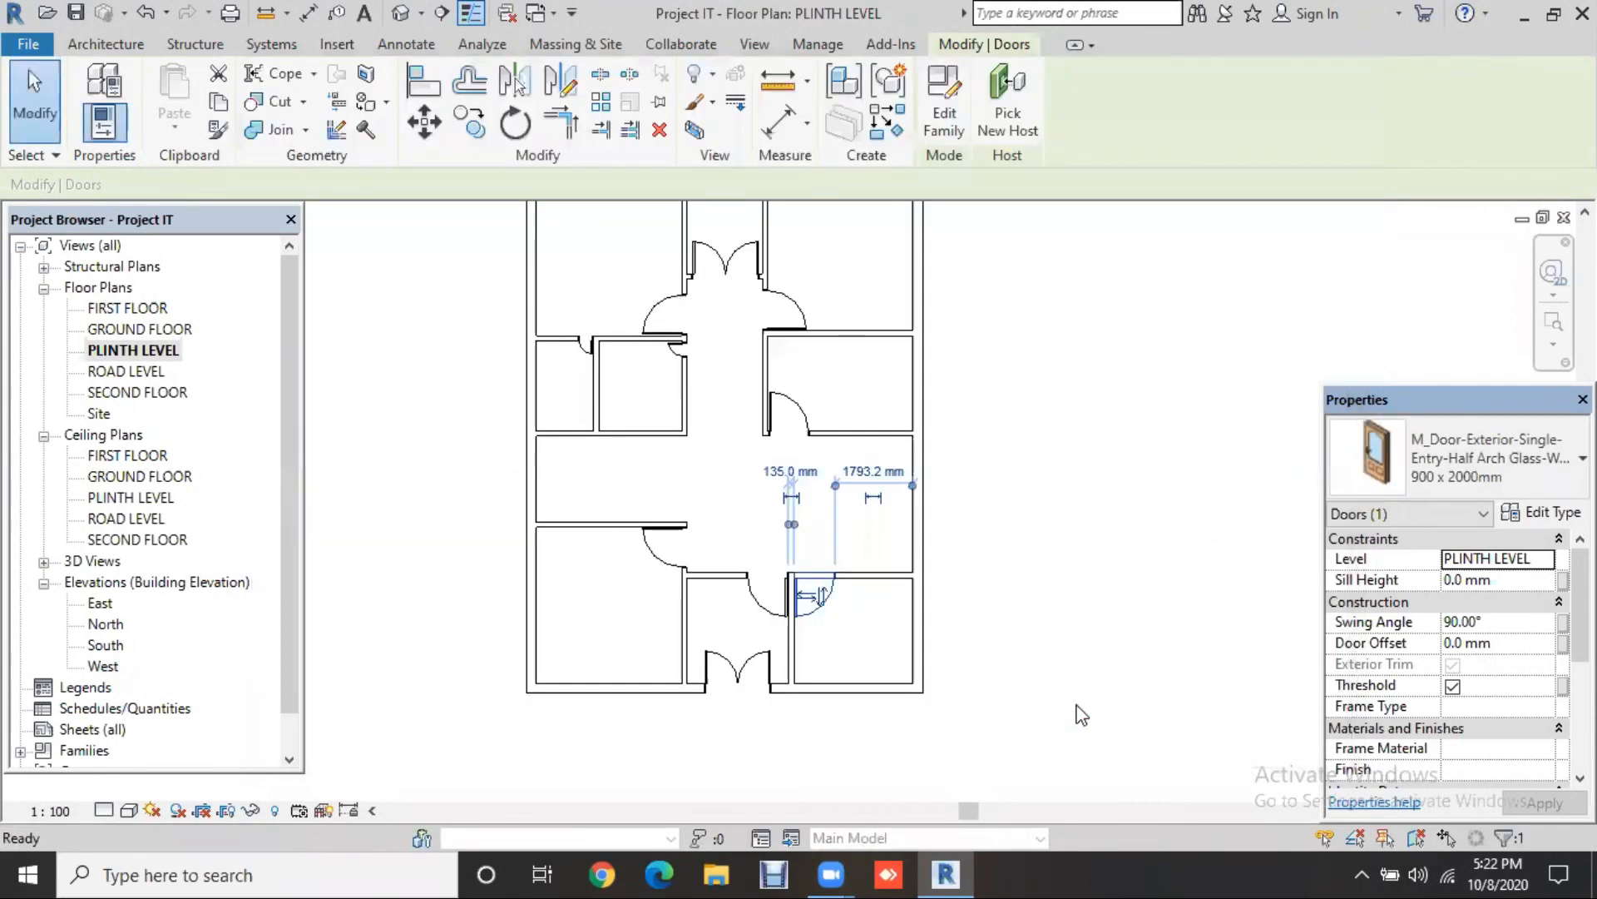
pyautogui.click(1082, 715)
pyautogui.click(832, 610)
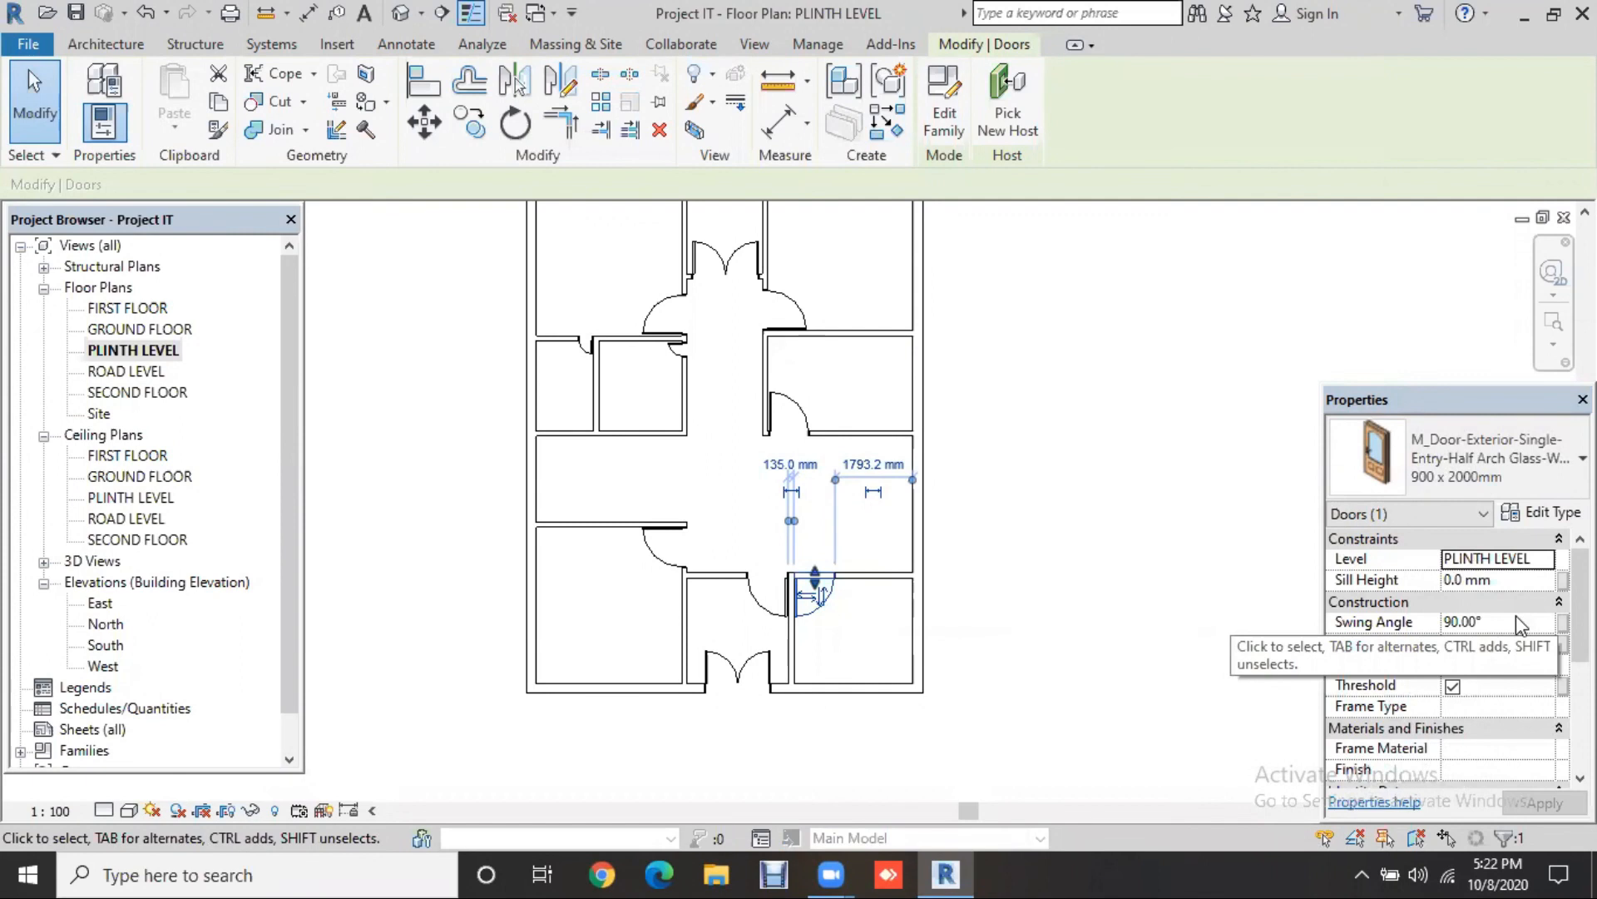
pyautogui.click(1194, 596)
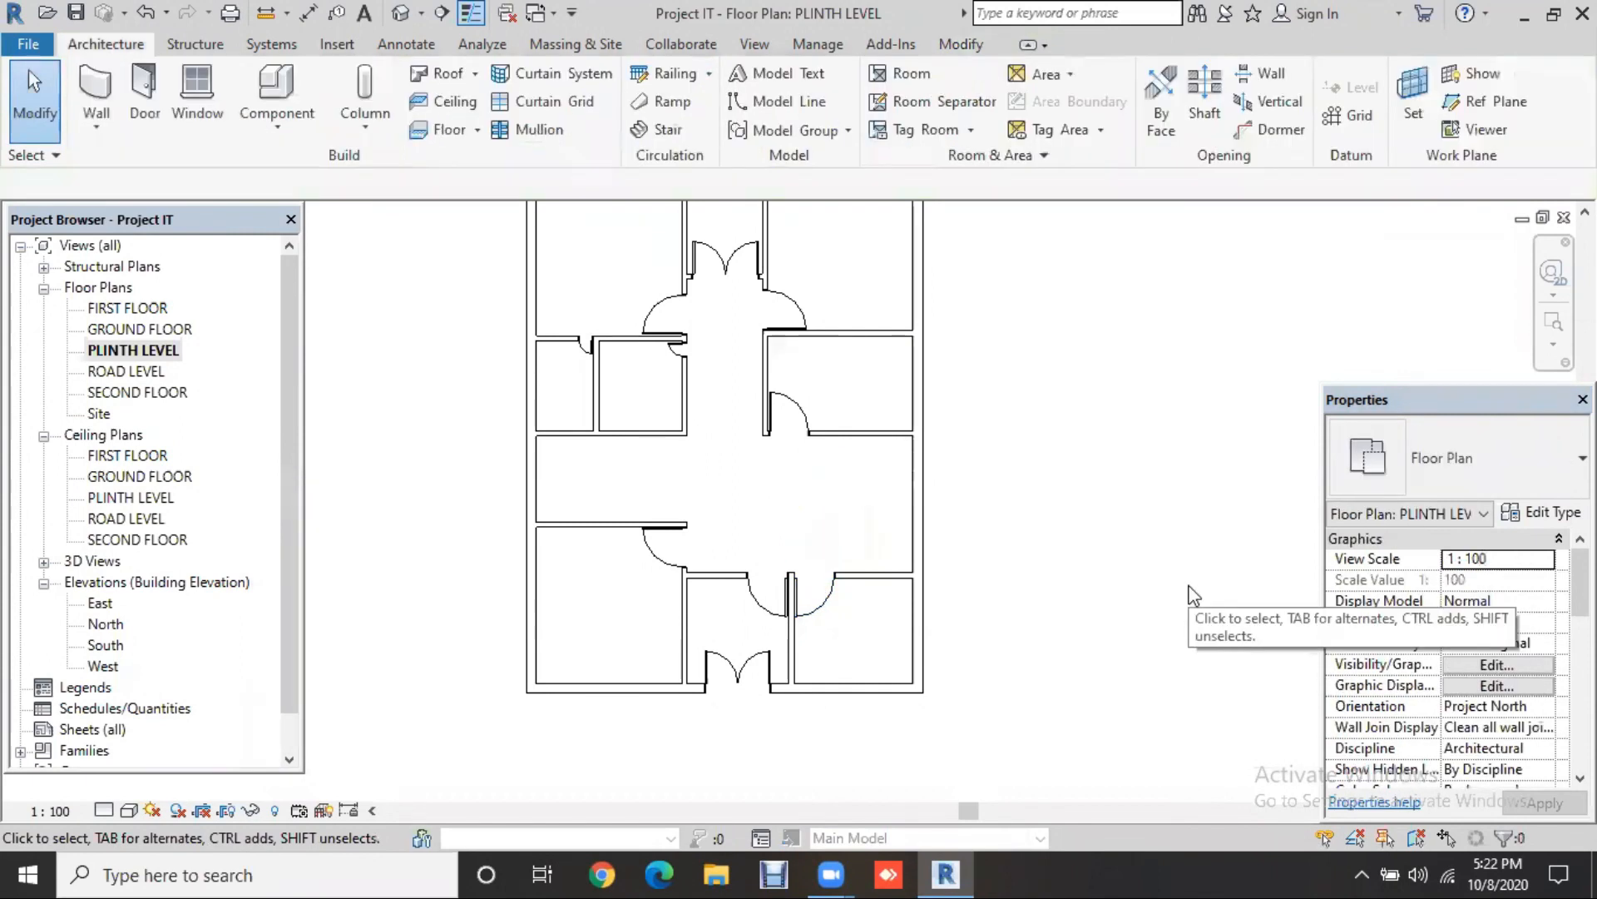
# Step: Duplicate the outer-wall double door's type as '1500 x 2000mm 2'
pyautogui.click(751, 681)
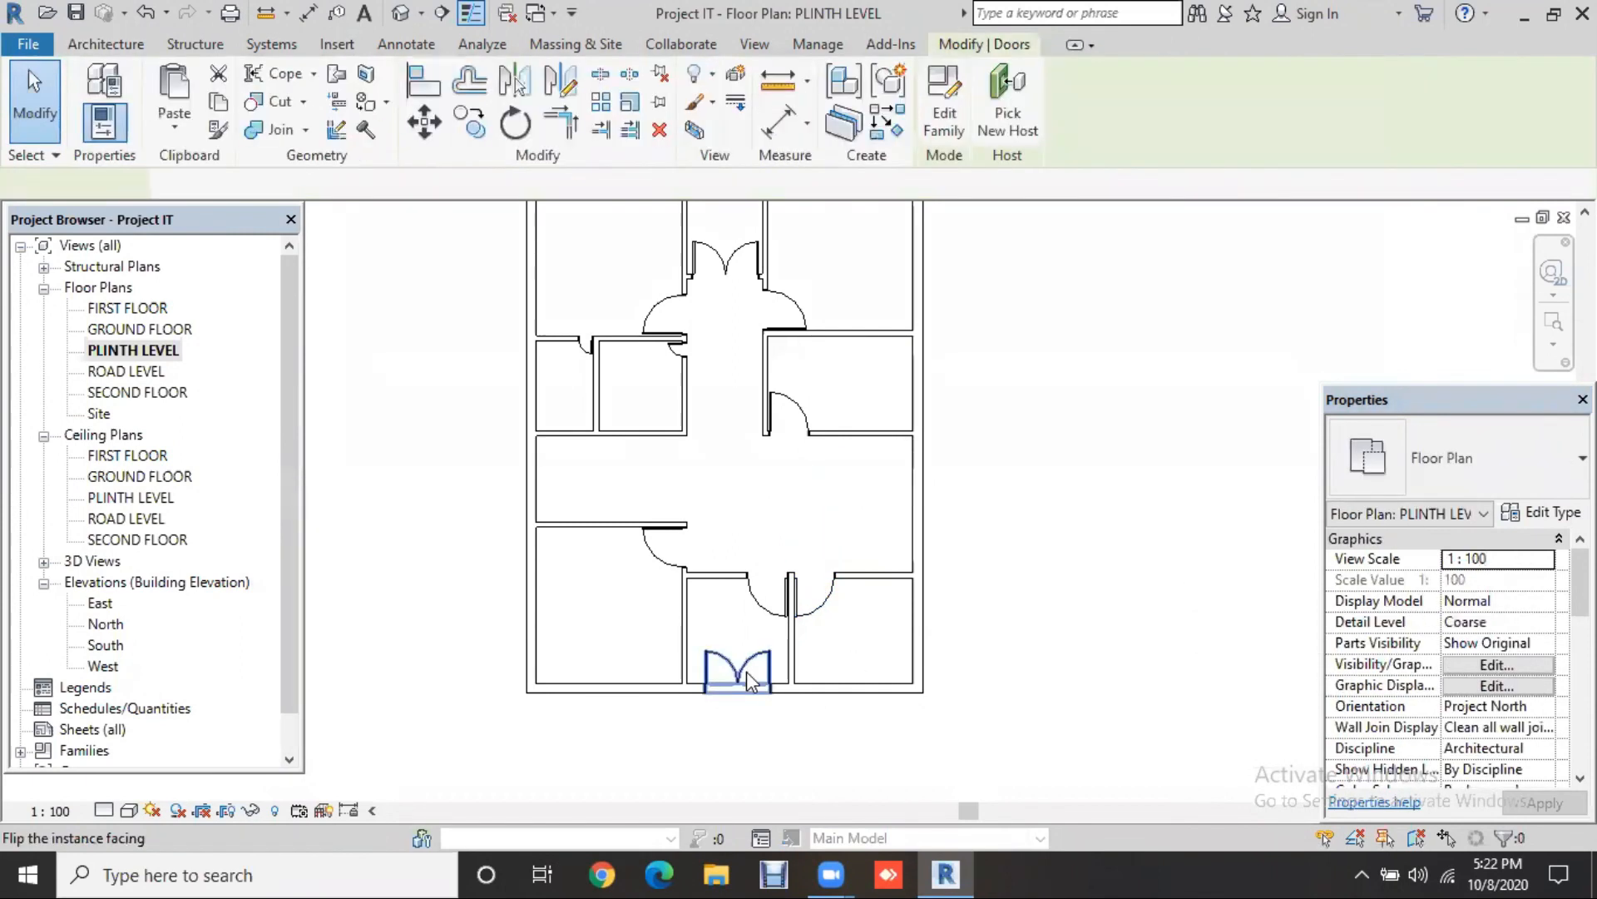
pyautogui.scroll(1, 1034, 743)
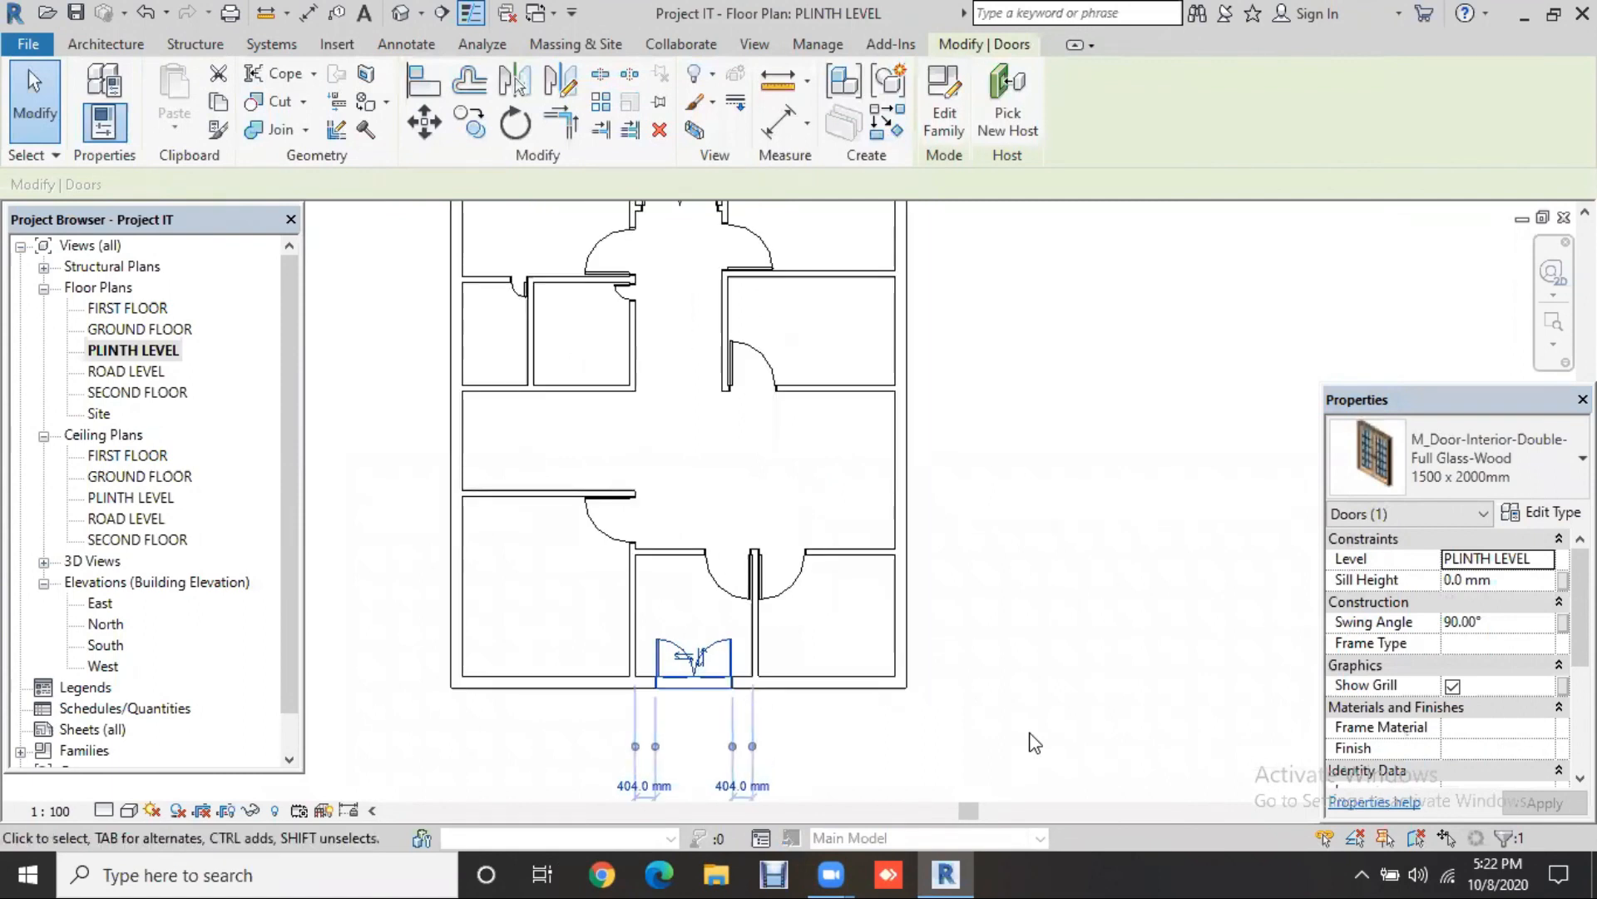
pyautogui.scroll(2, 1035, 742)
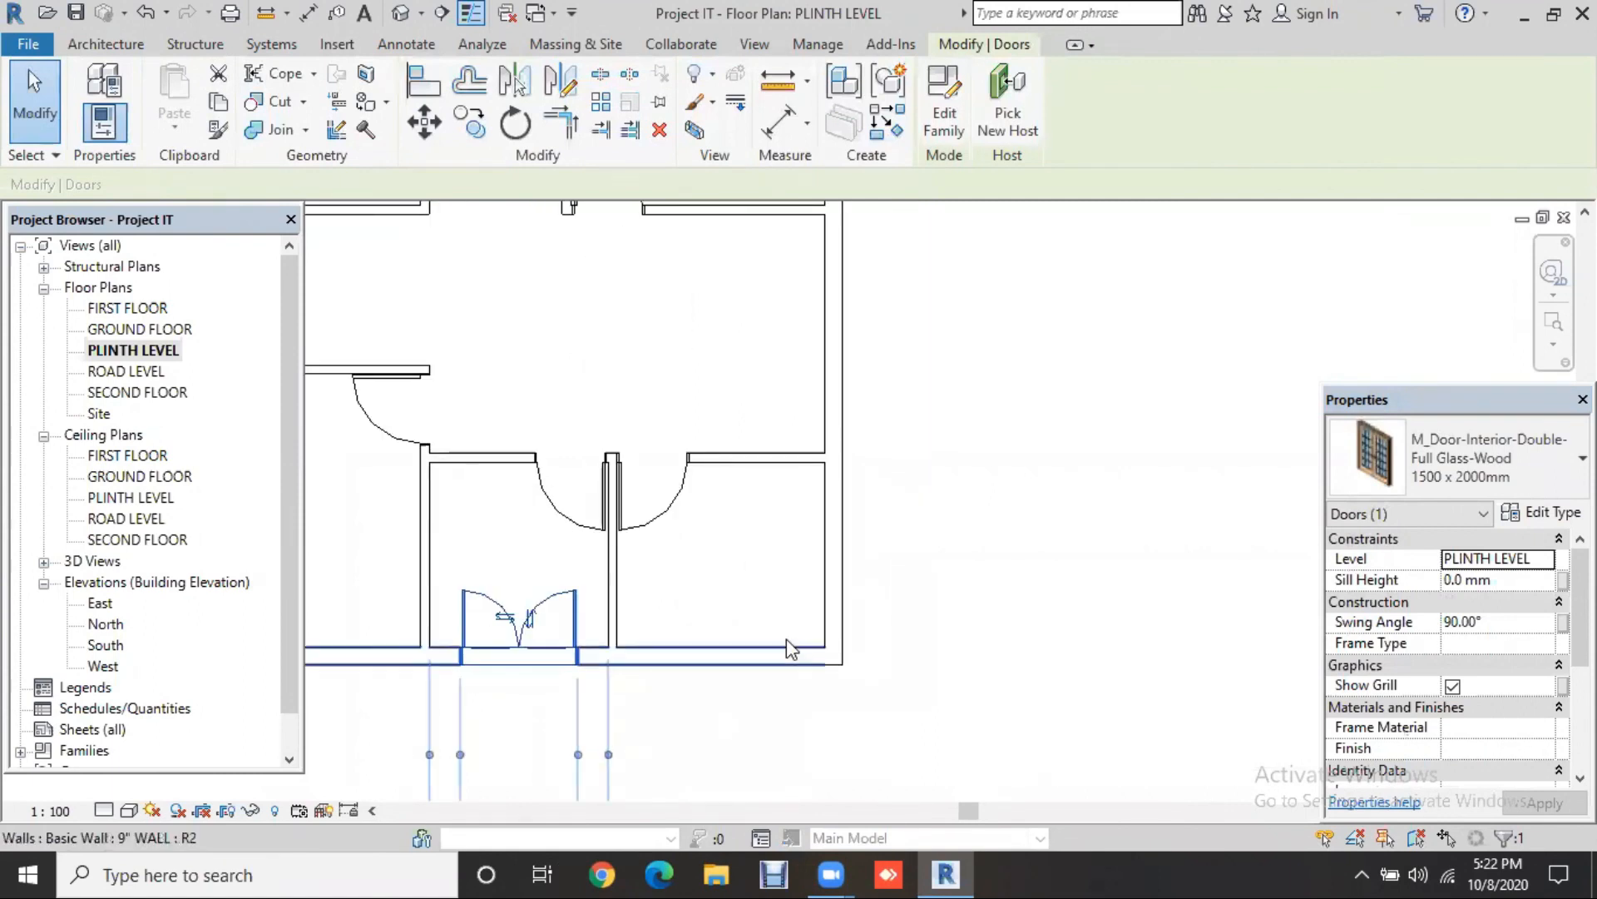
pyautogui.click(1535, 515)
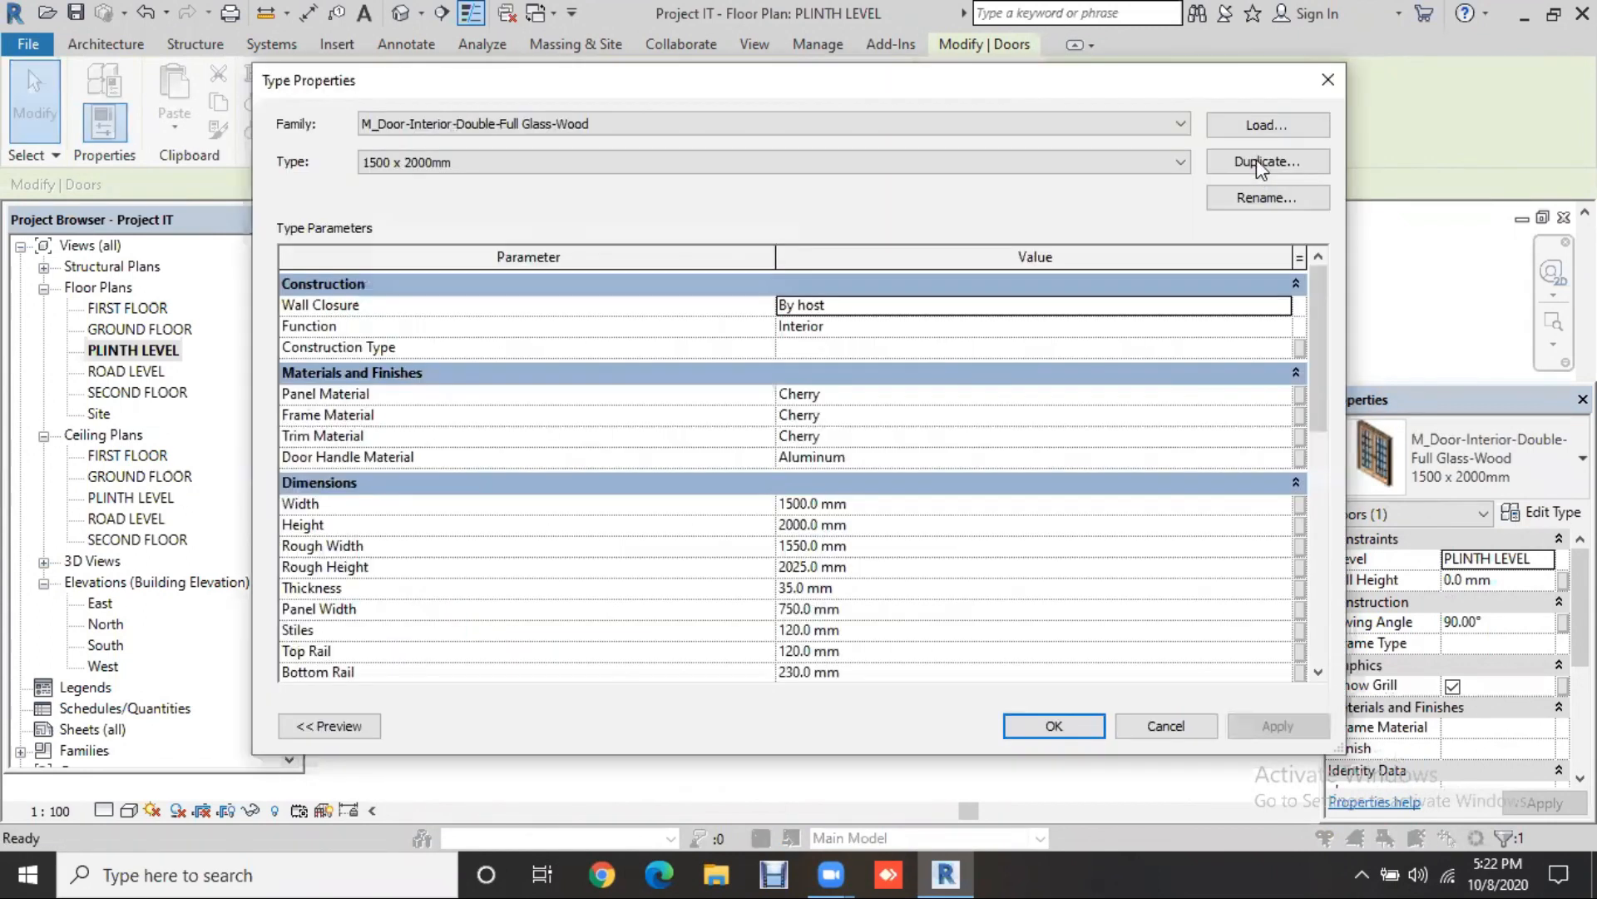
pyautogui.click(1263, 161)
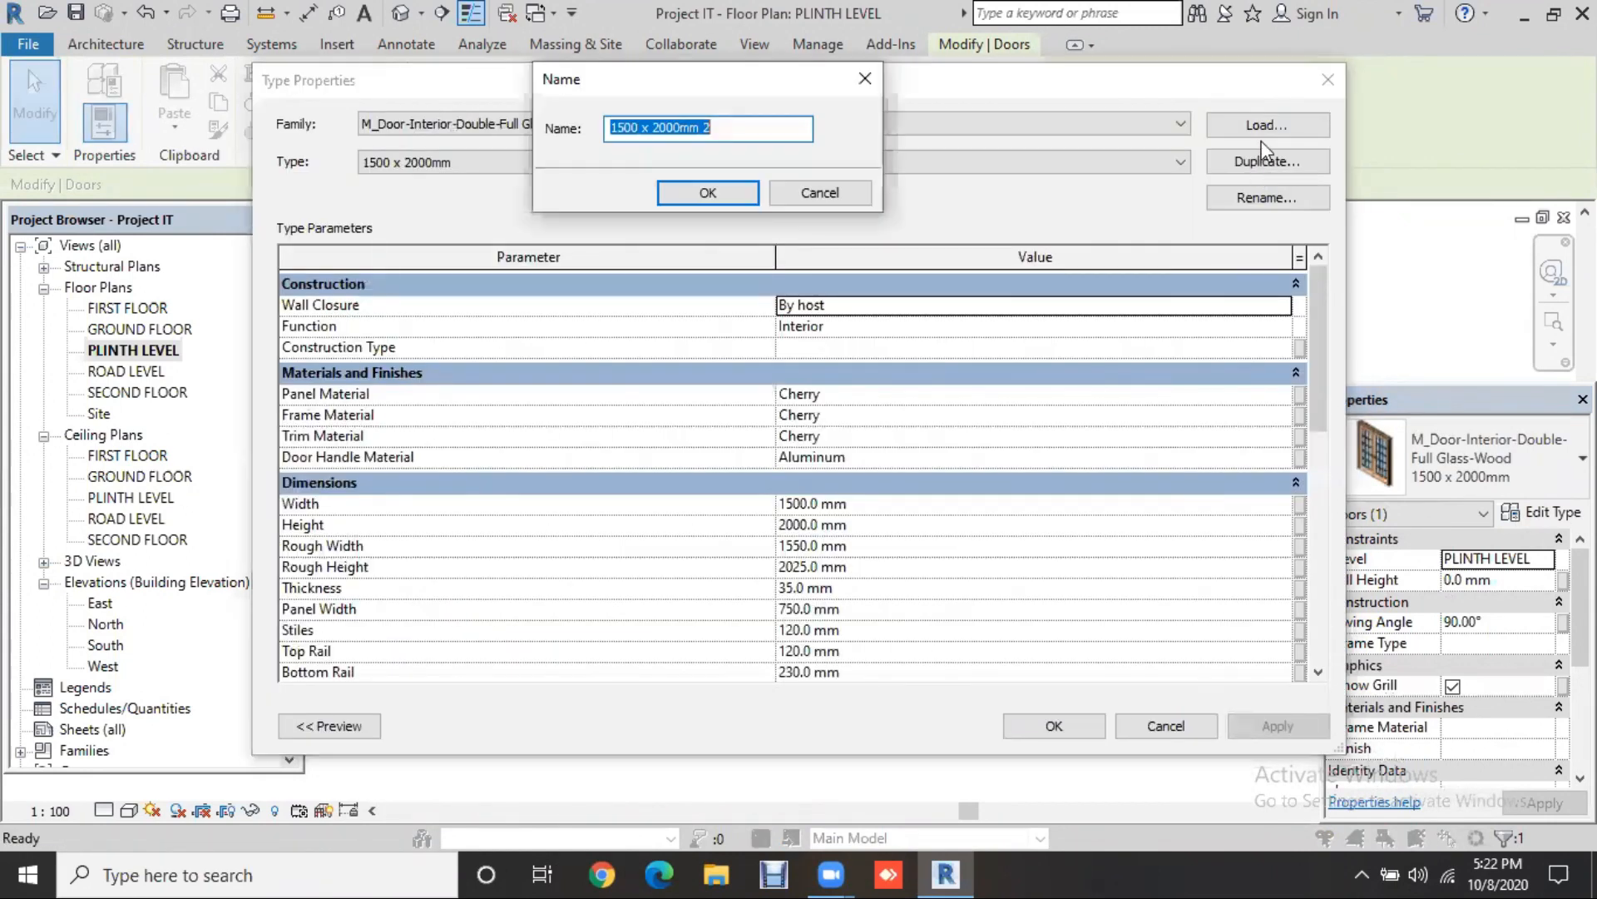
pyautogui.click(707, 192)
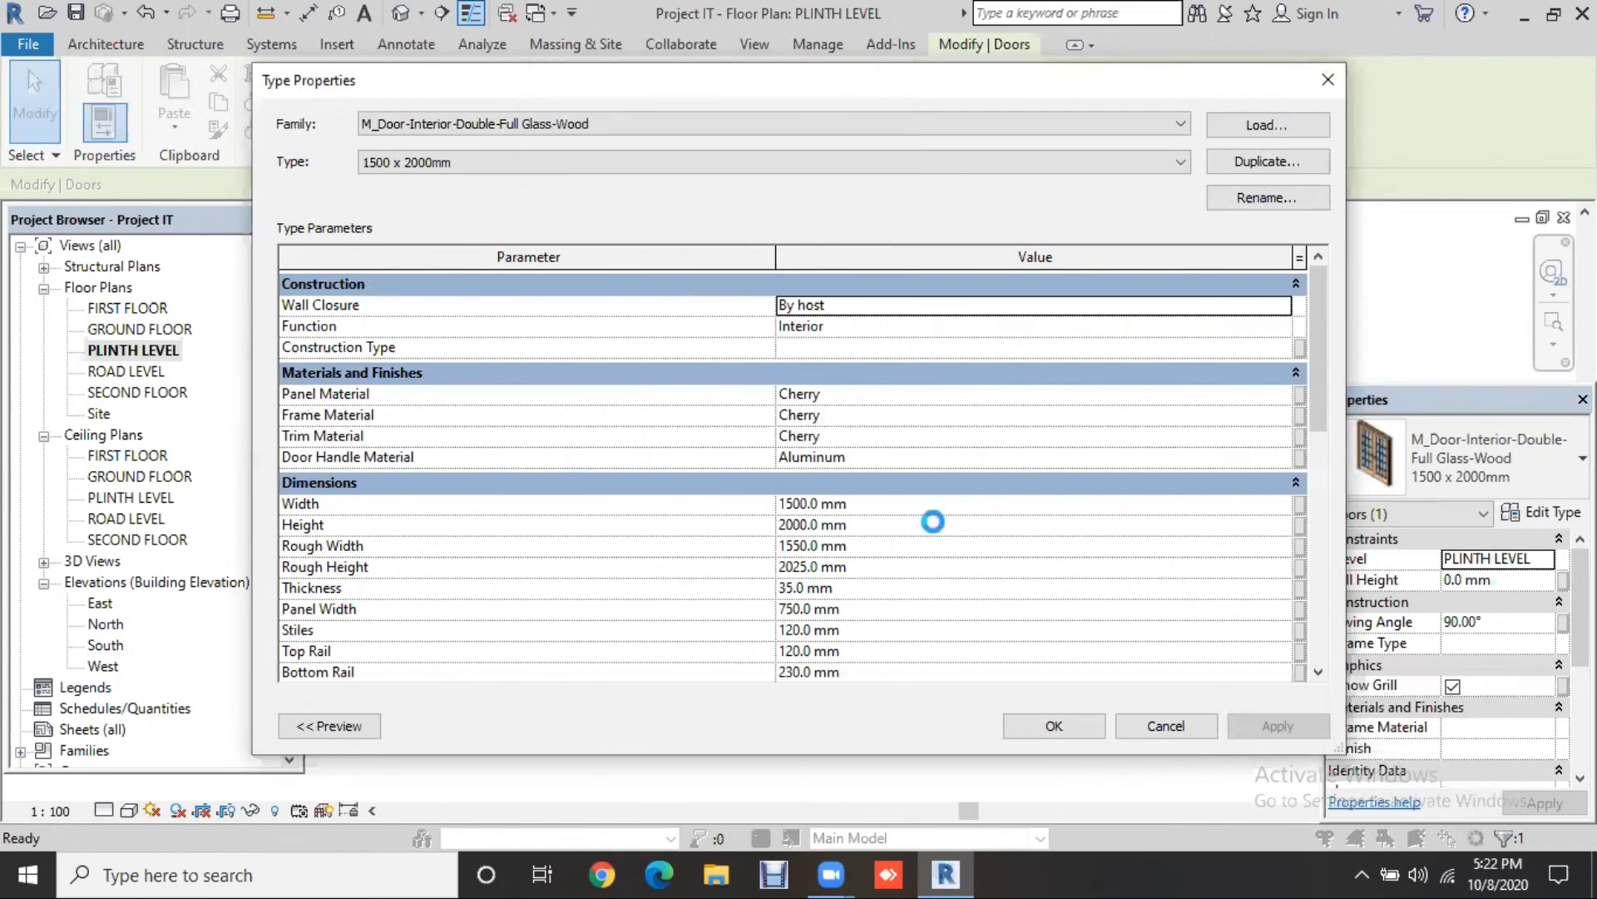
# Step: Give the new type Width 2000 and Height 7', then fit the whole plan in view
pyautogui.click(879, 500)
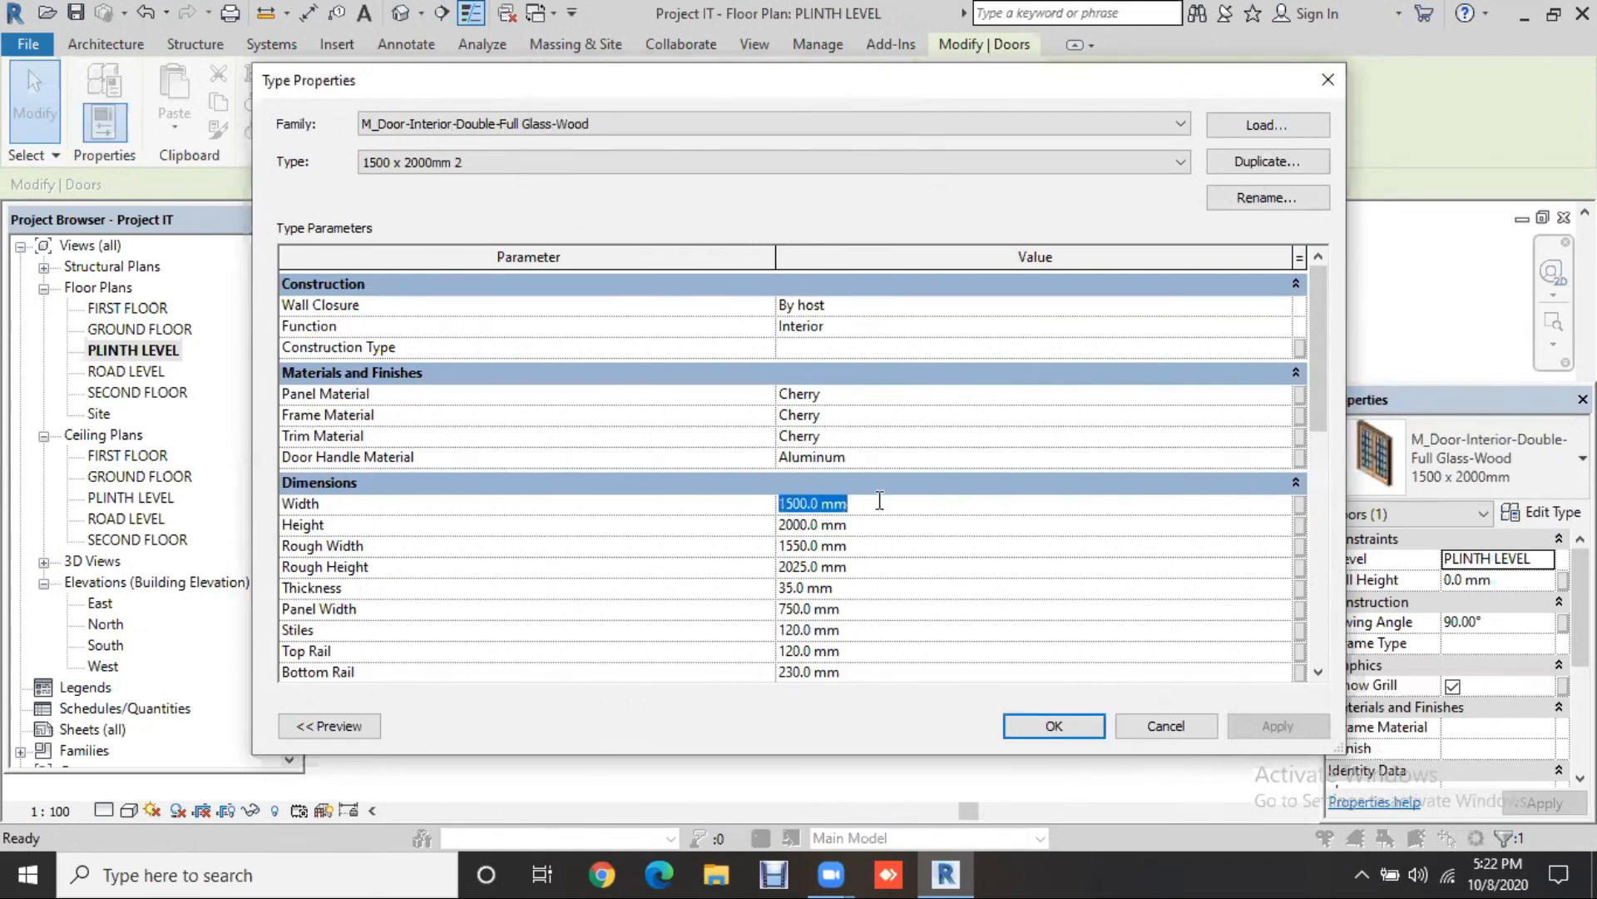
pyautogui.write('2000')
pyautogui.click(873, 522)
pyautogui.write('7')
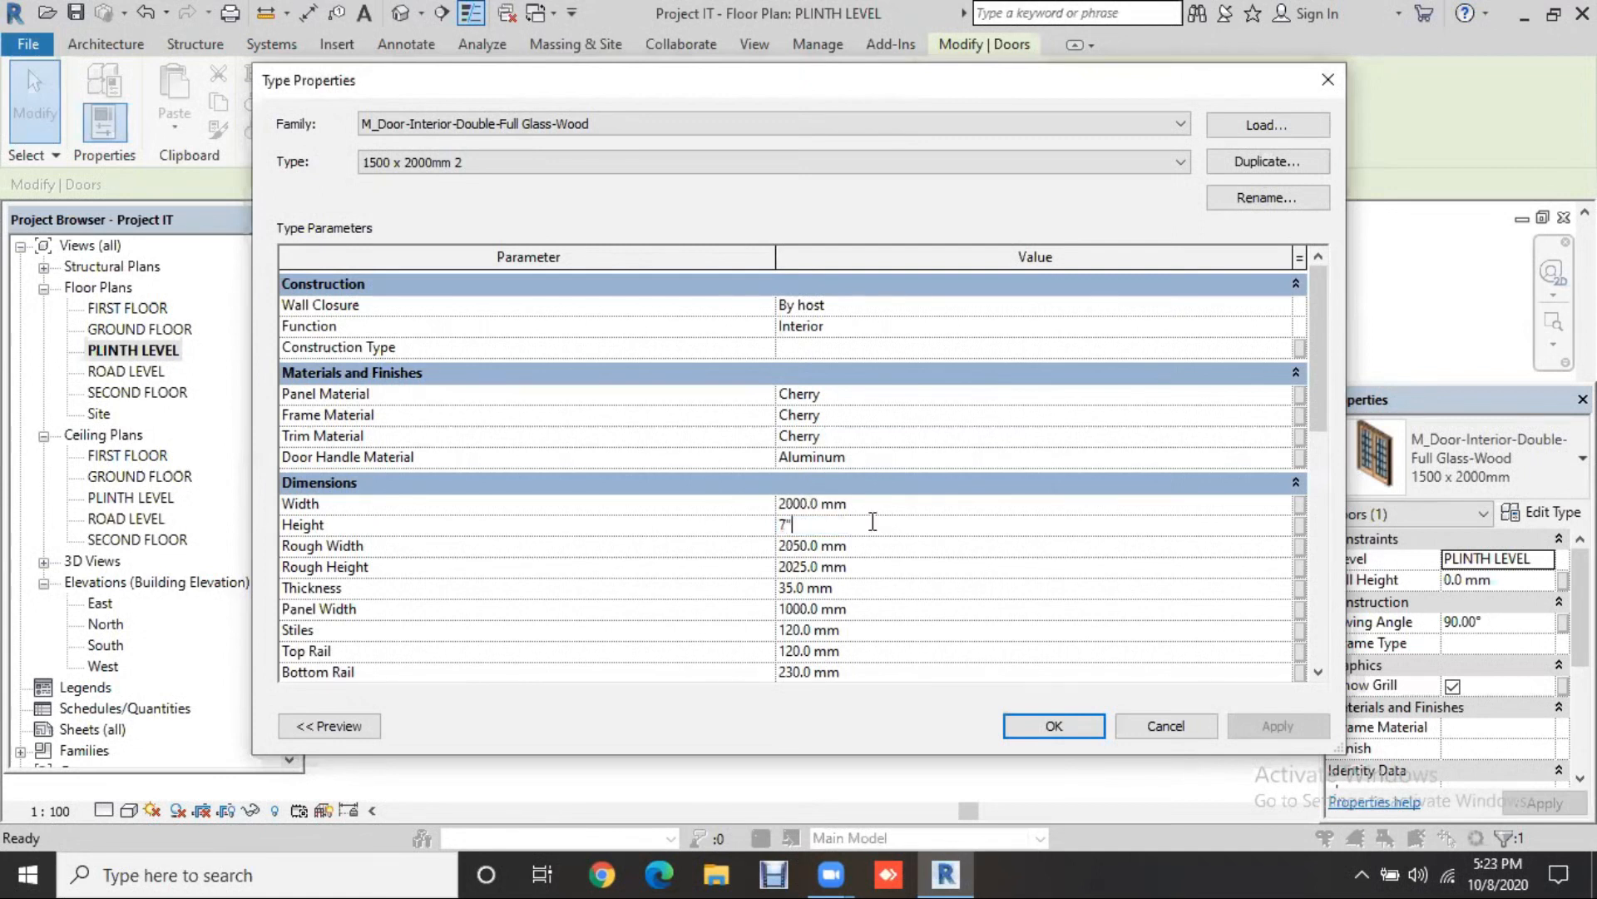
pyautogui.write("'")
pyautogui.press('Return')
pyautogui.click(1072, 726)
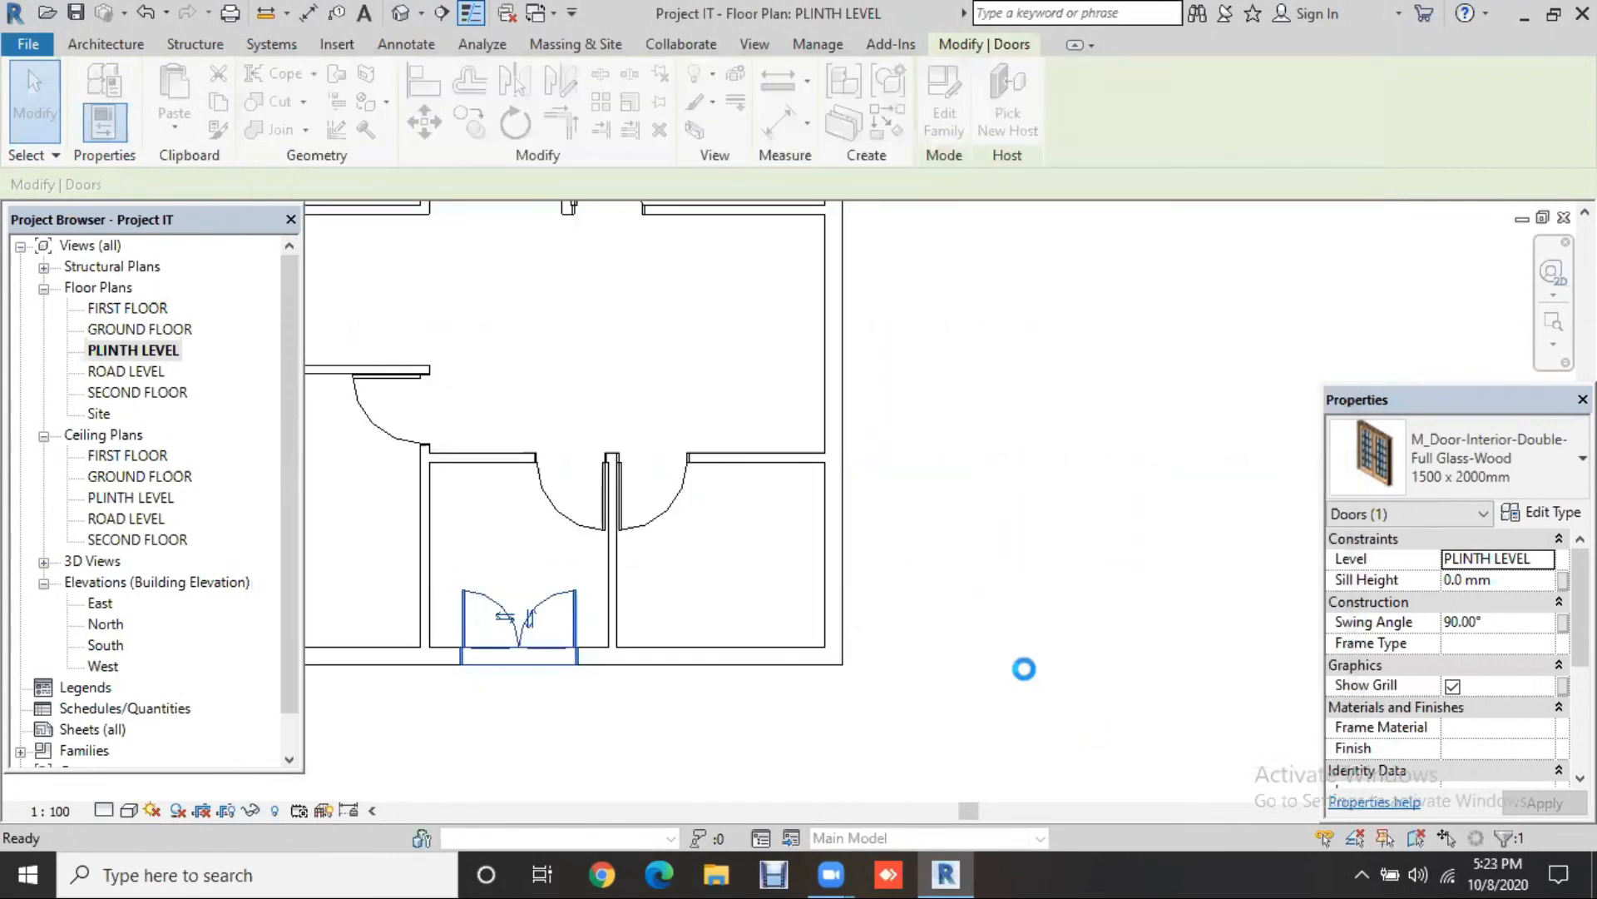
pyautogui.click(564, 704)
pyautogui.moveTo(558, 697); pyautogui.dragTo(626, 746, button='middle')
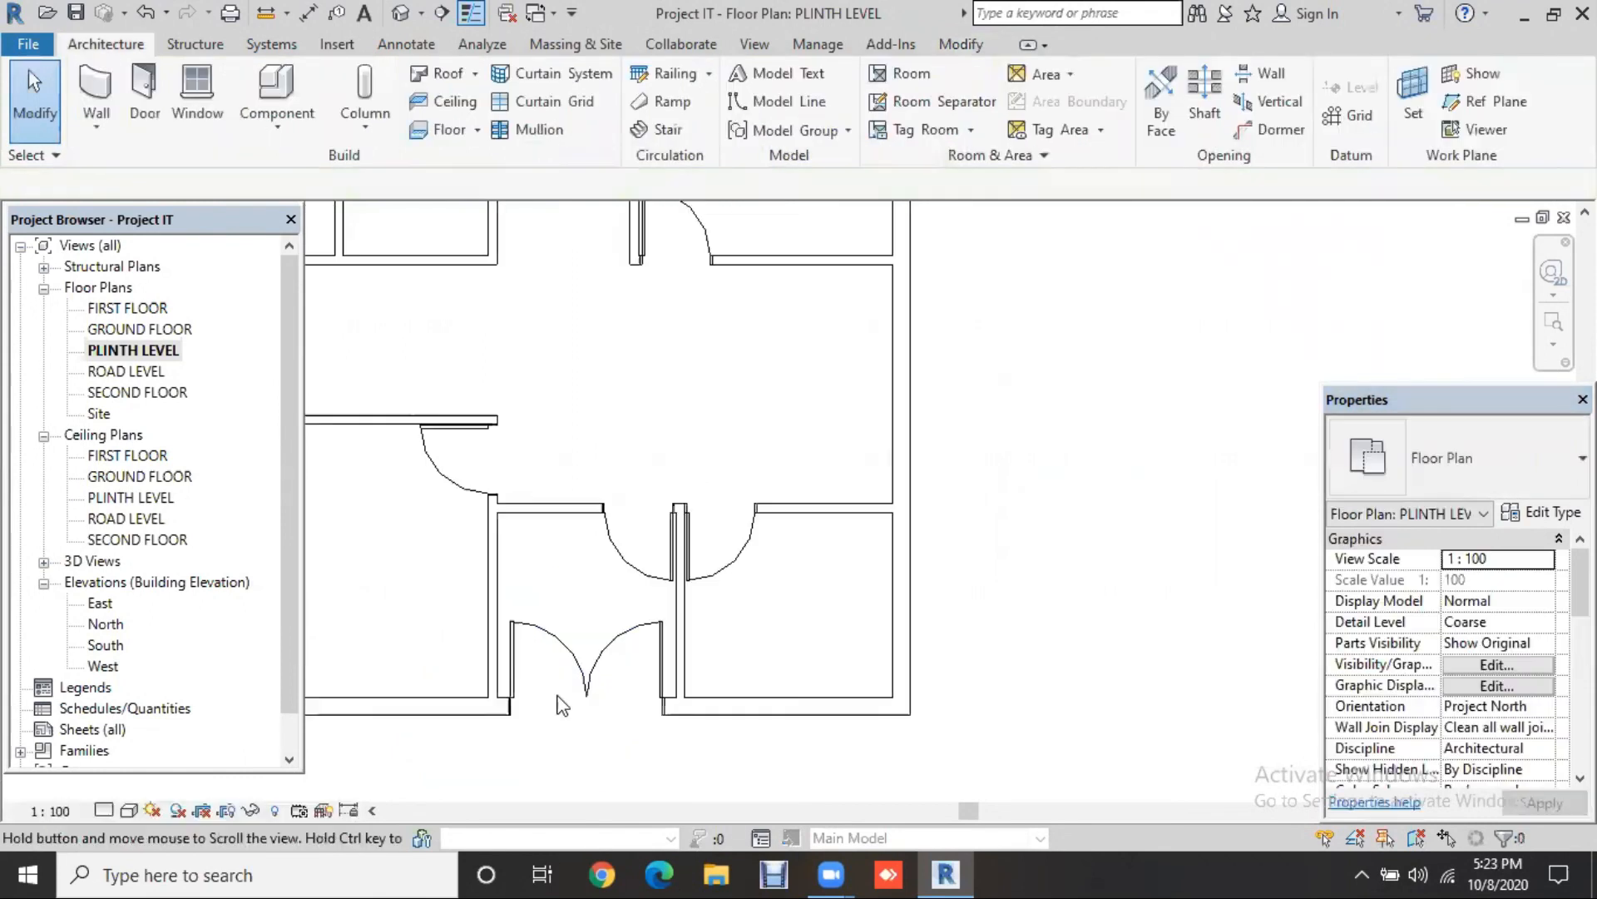
pyautogui.scroll(-3, 666, 595)
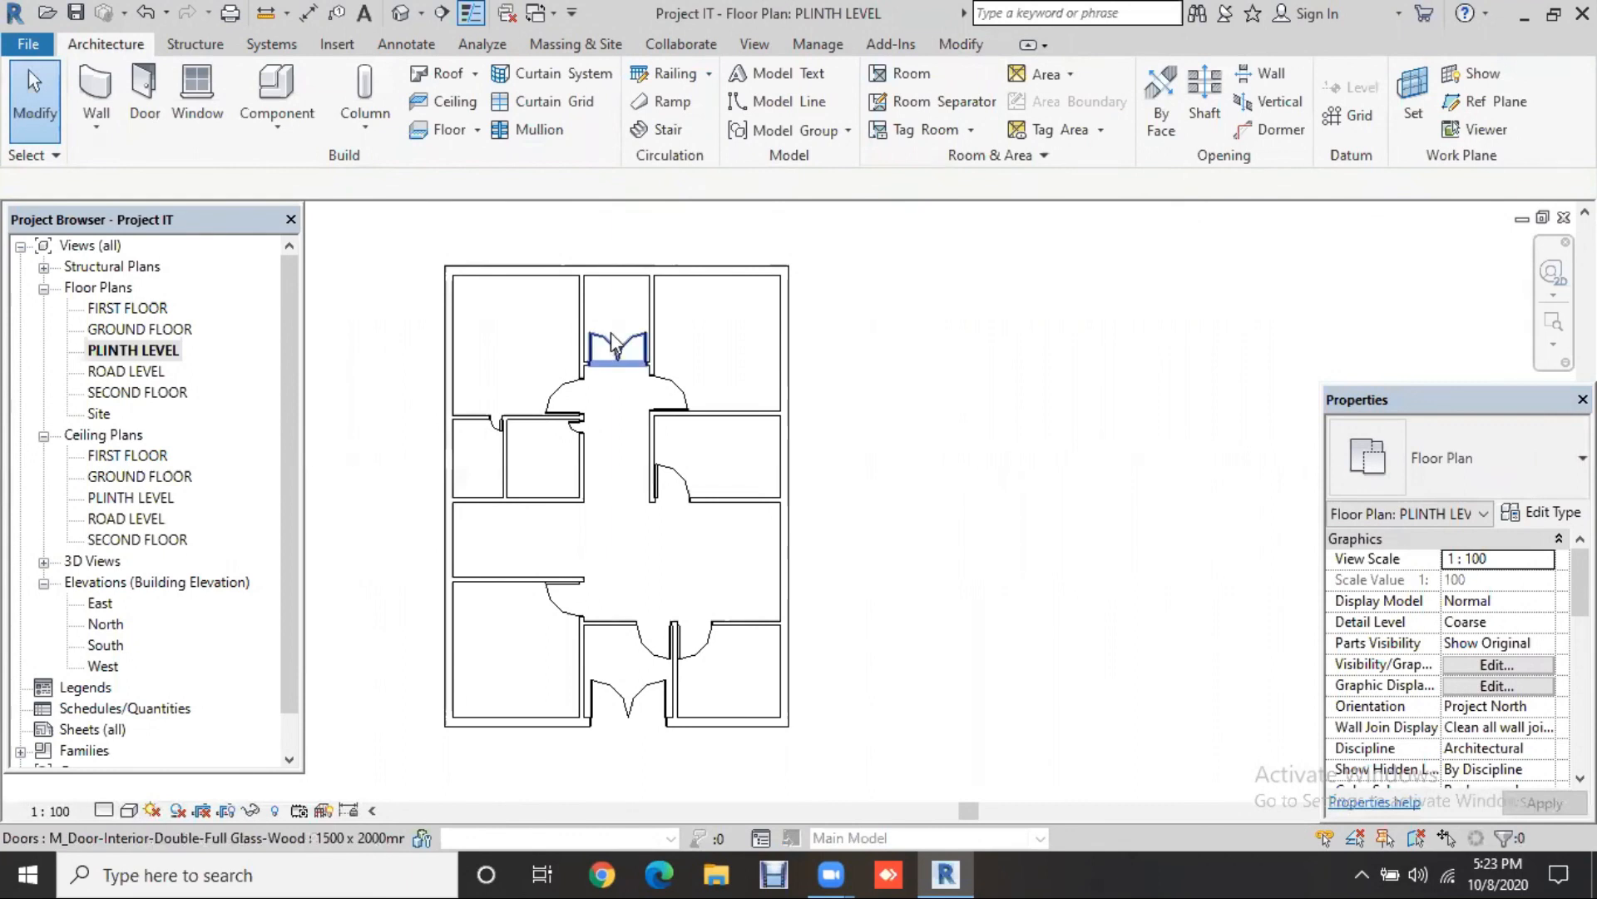
# Step: Duplicate the top corridor double door's type as '1500 x 2000mm 3'
pyautogui.click(634, 339)
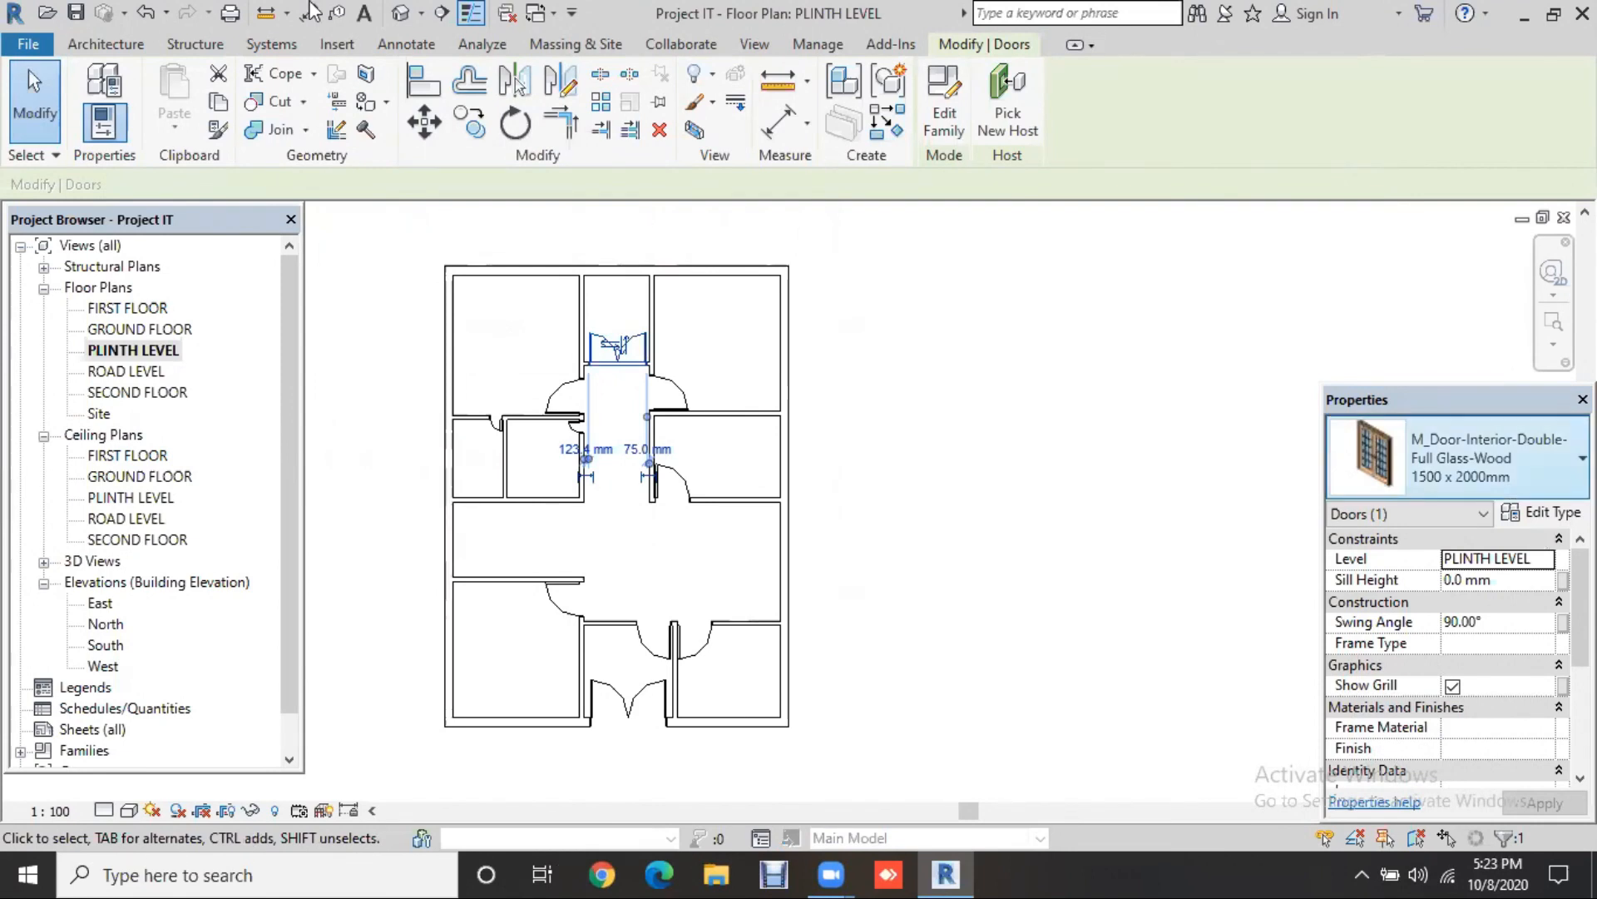
pyautogui.click(1540, 514)
pyautogui.click(1241, 171)
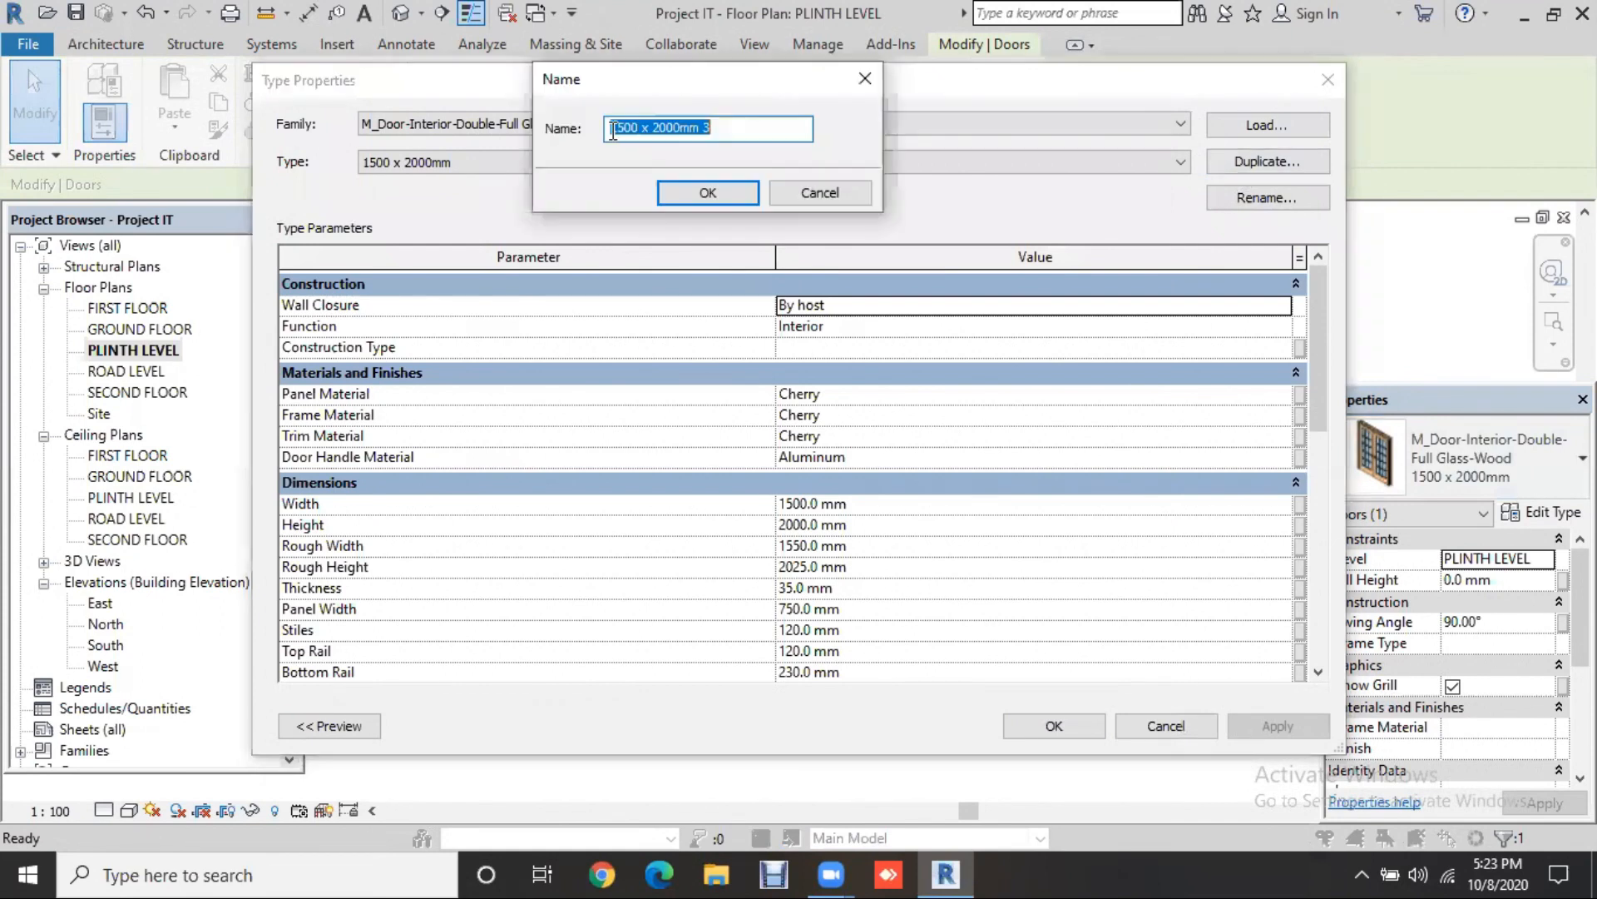
pyautogui.press('Return')
# Step: Set the new type's Width to 1000 mm and Height to 2133.6 mm
pyautogui.click(893, 503)
pyautogui.write('1')
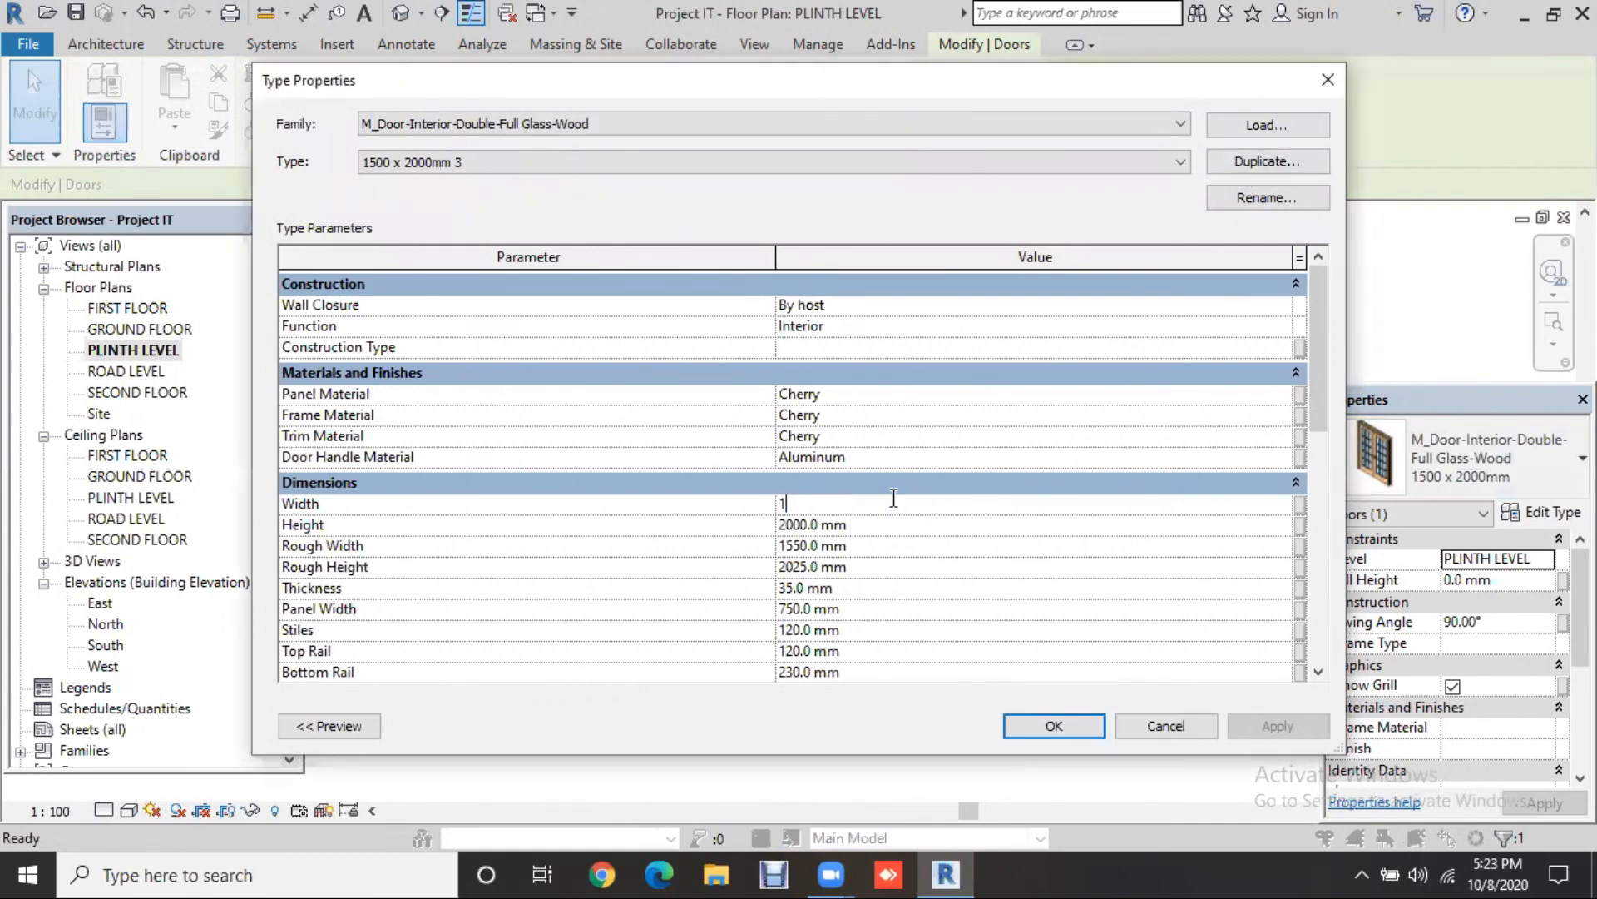
pyautogui.write('000')
pyautogui.press('Return')
pyautogui.click(877, 525)
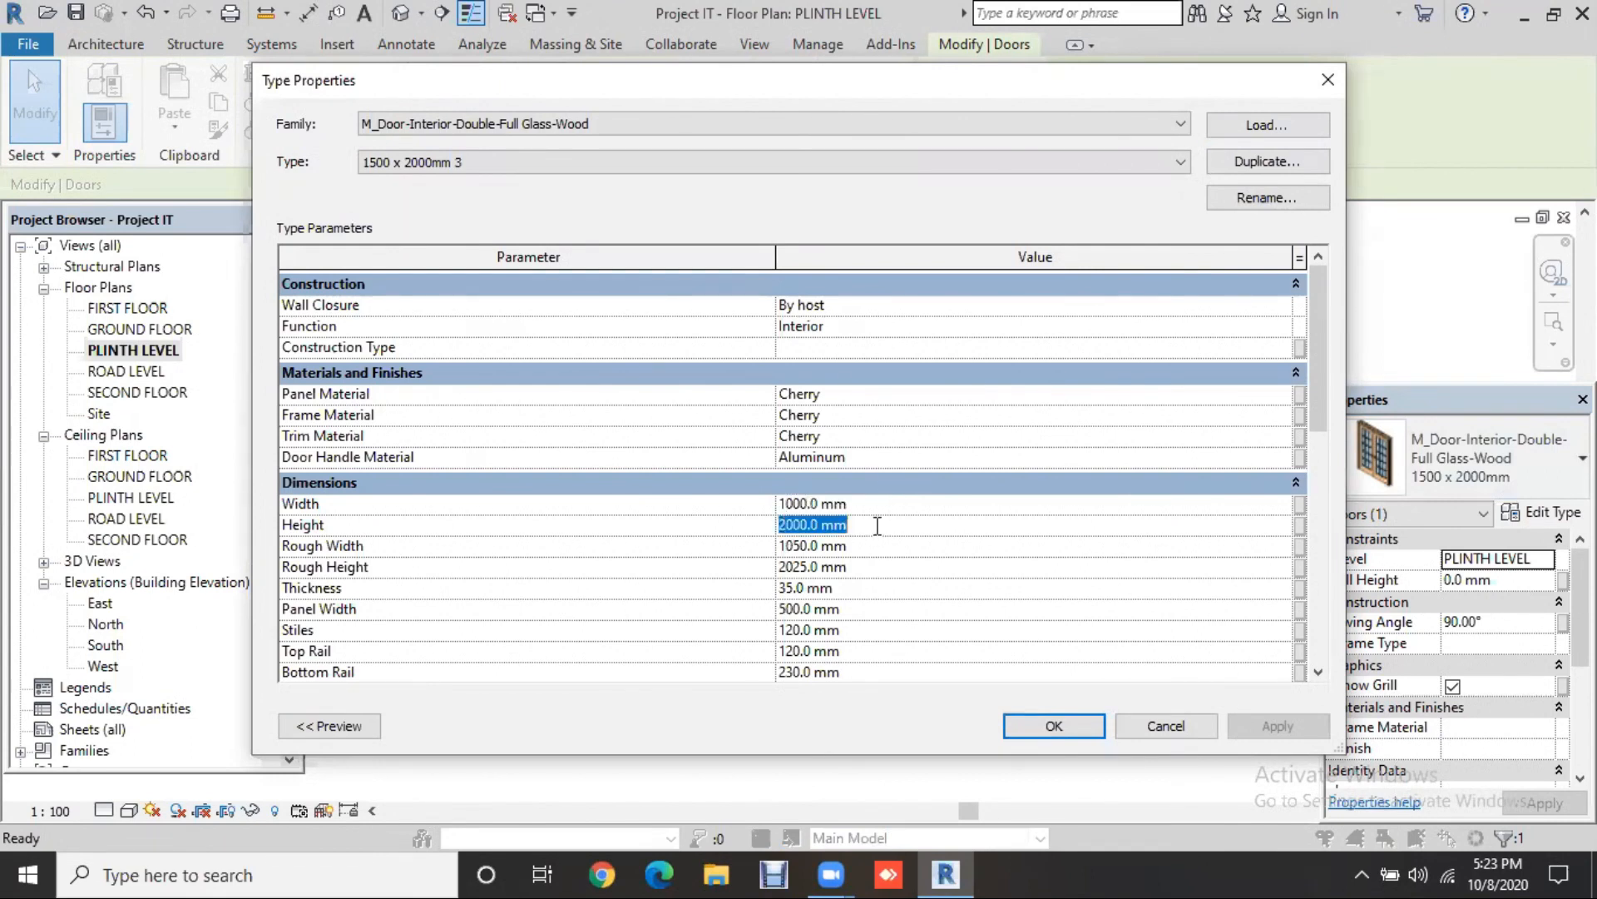
pyautogui.write('2133.6')
pyautogui.press('Return')
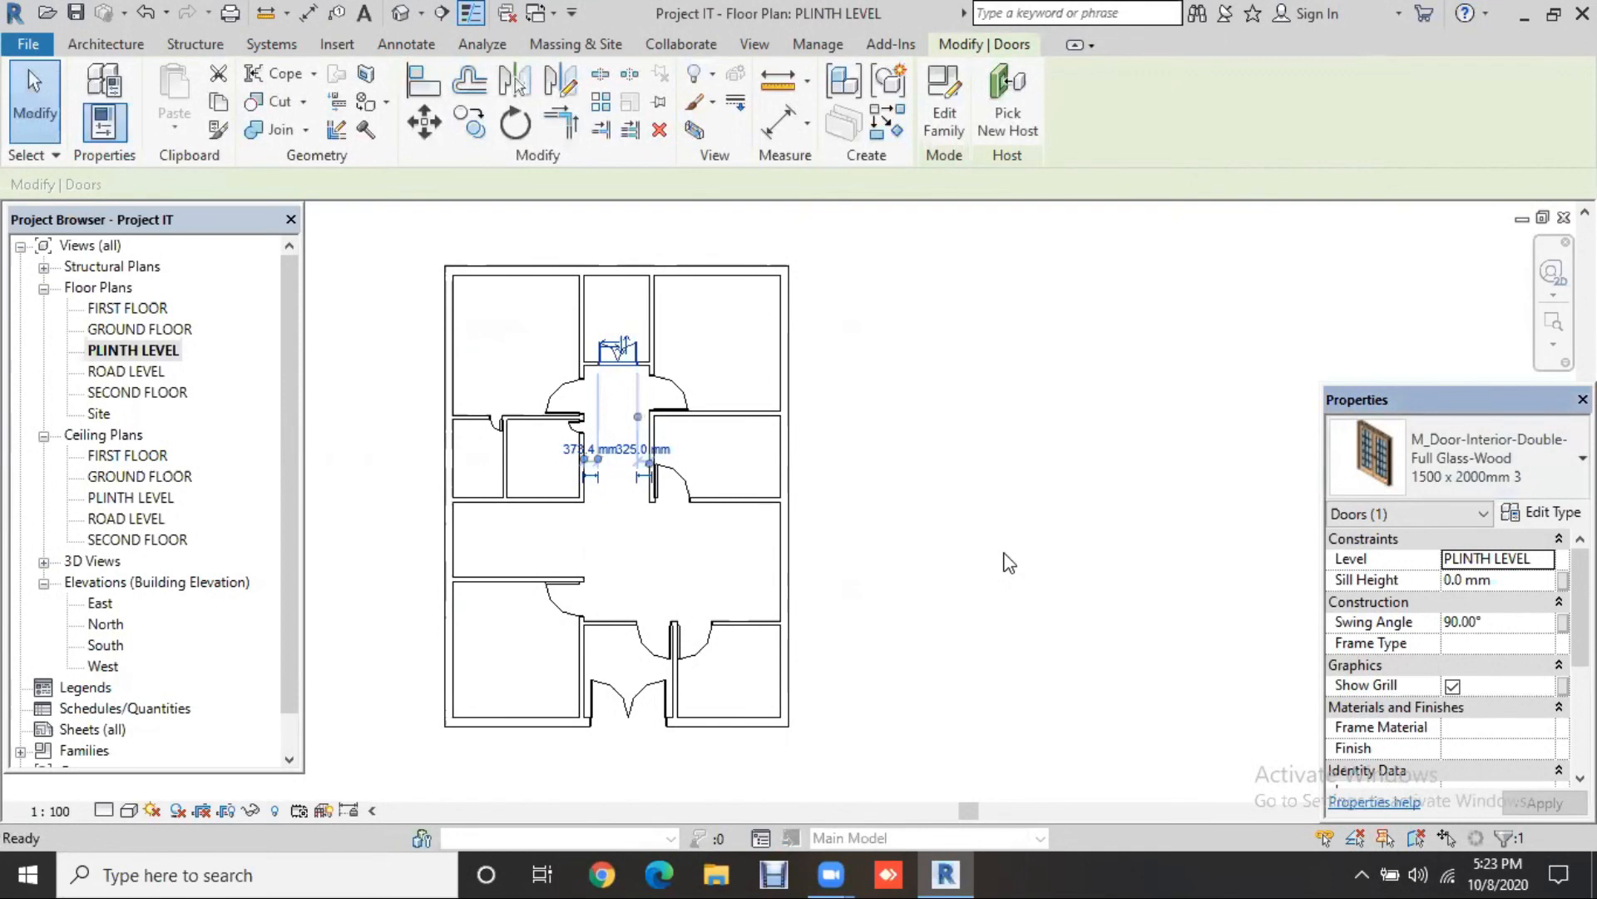
pyautogui.click(946, 394)
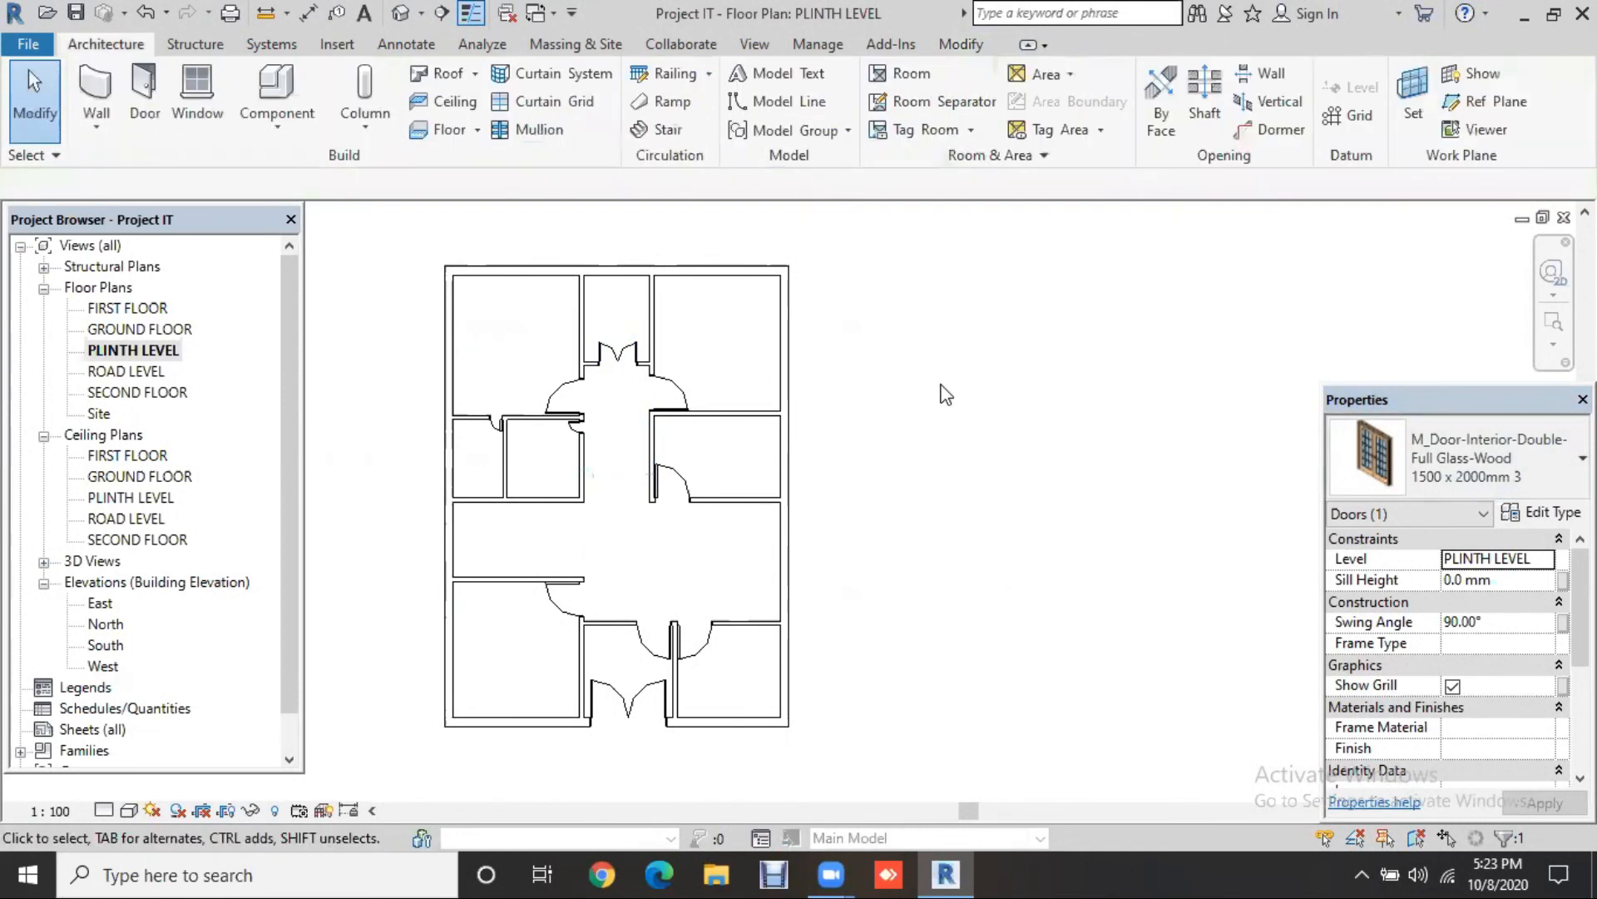
# Step: Save the project when the save reminder appears
pyautogui.scroll(1, 946, 395)
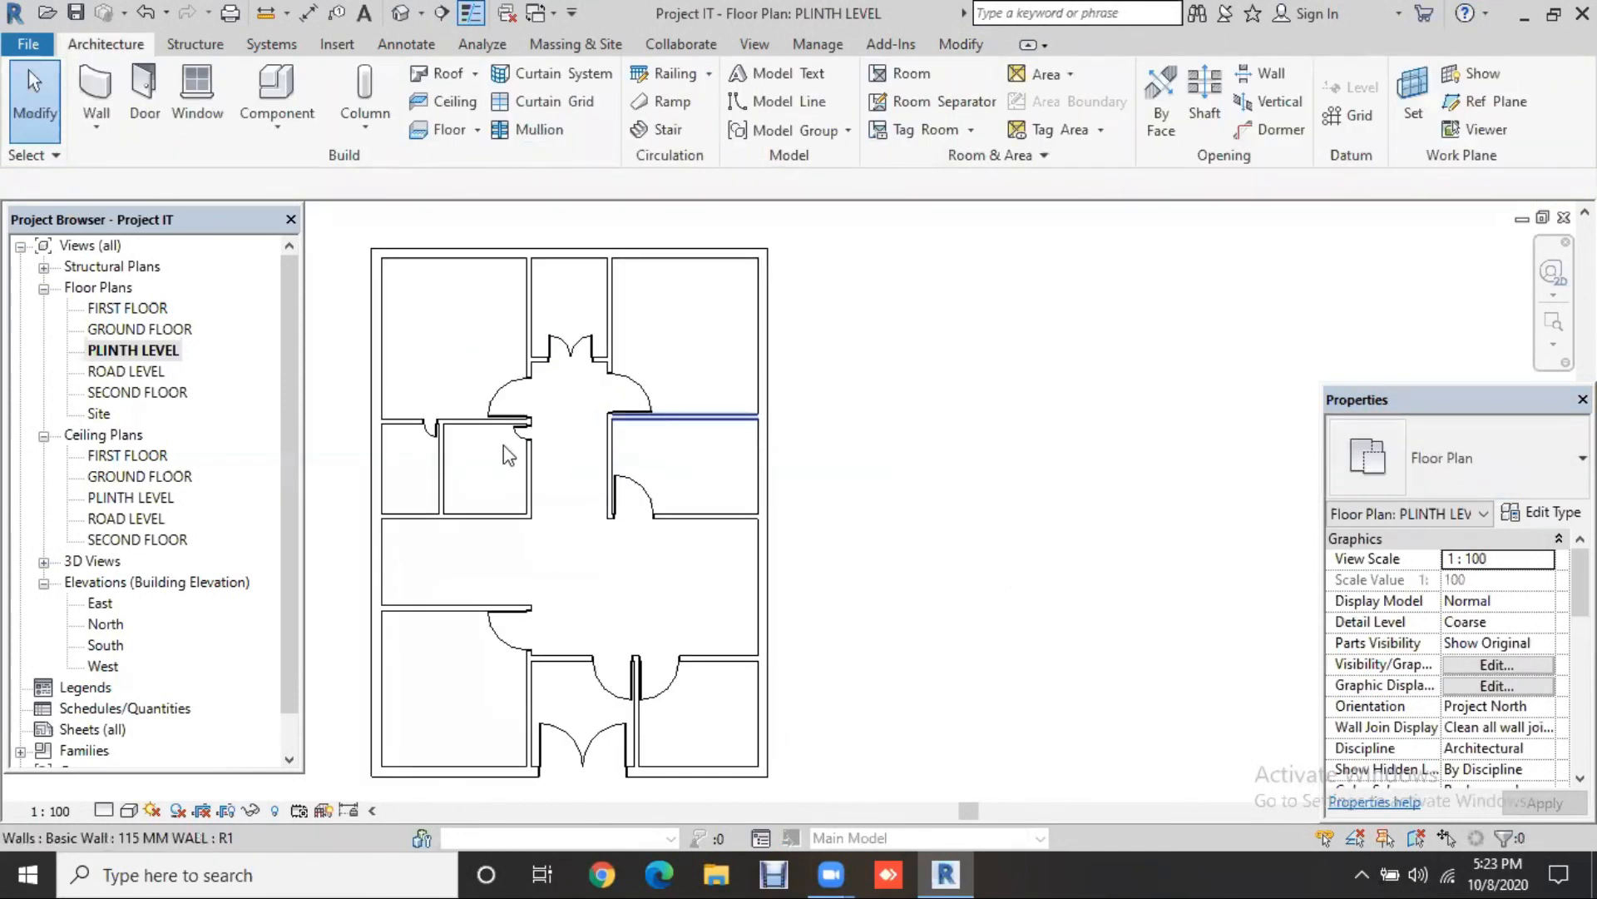
pyautogui.scroll(1, 533, 449)
pyautogui.scroll(1, 890, 462)
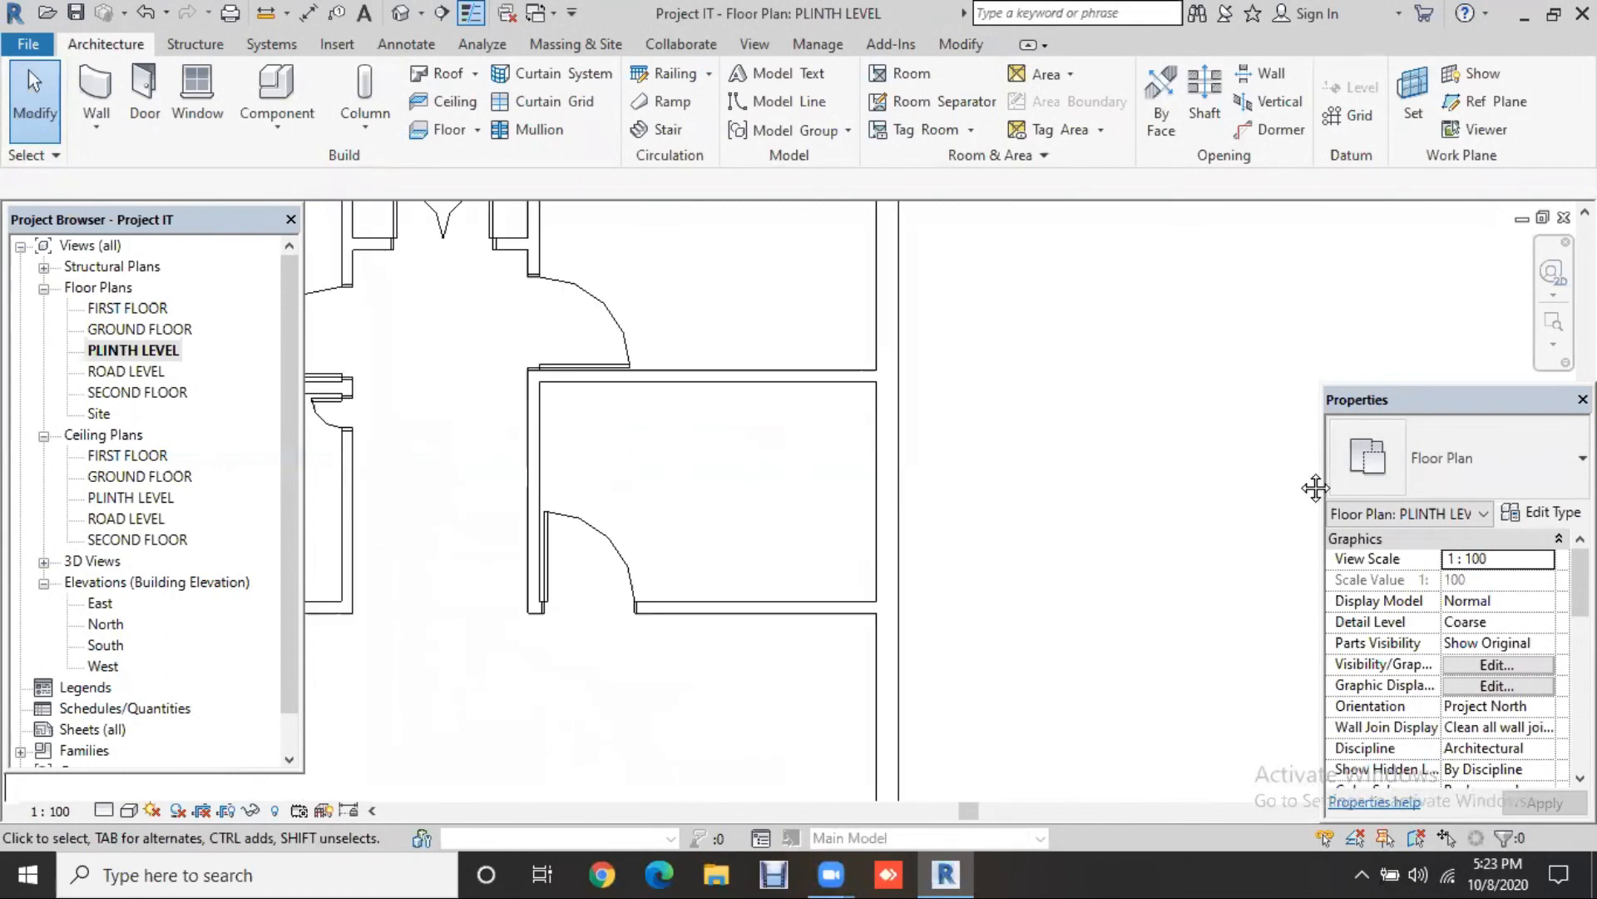
pyautogui.scroll(-2, 828, 358)
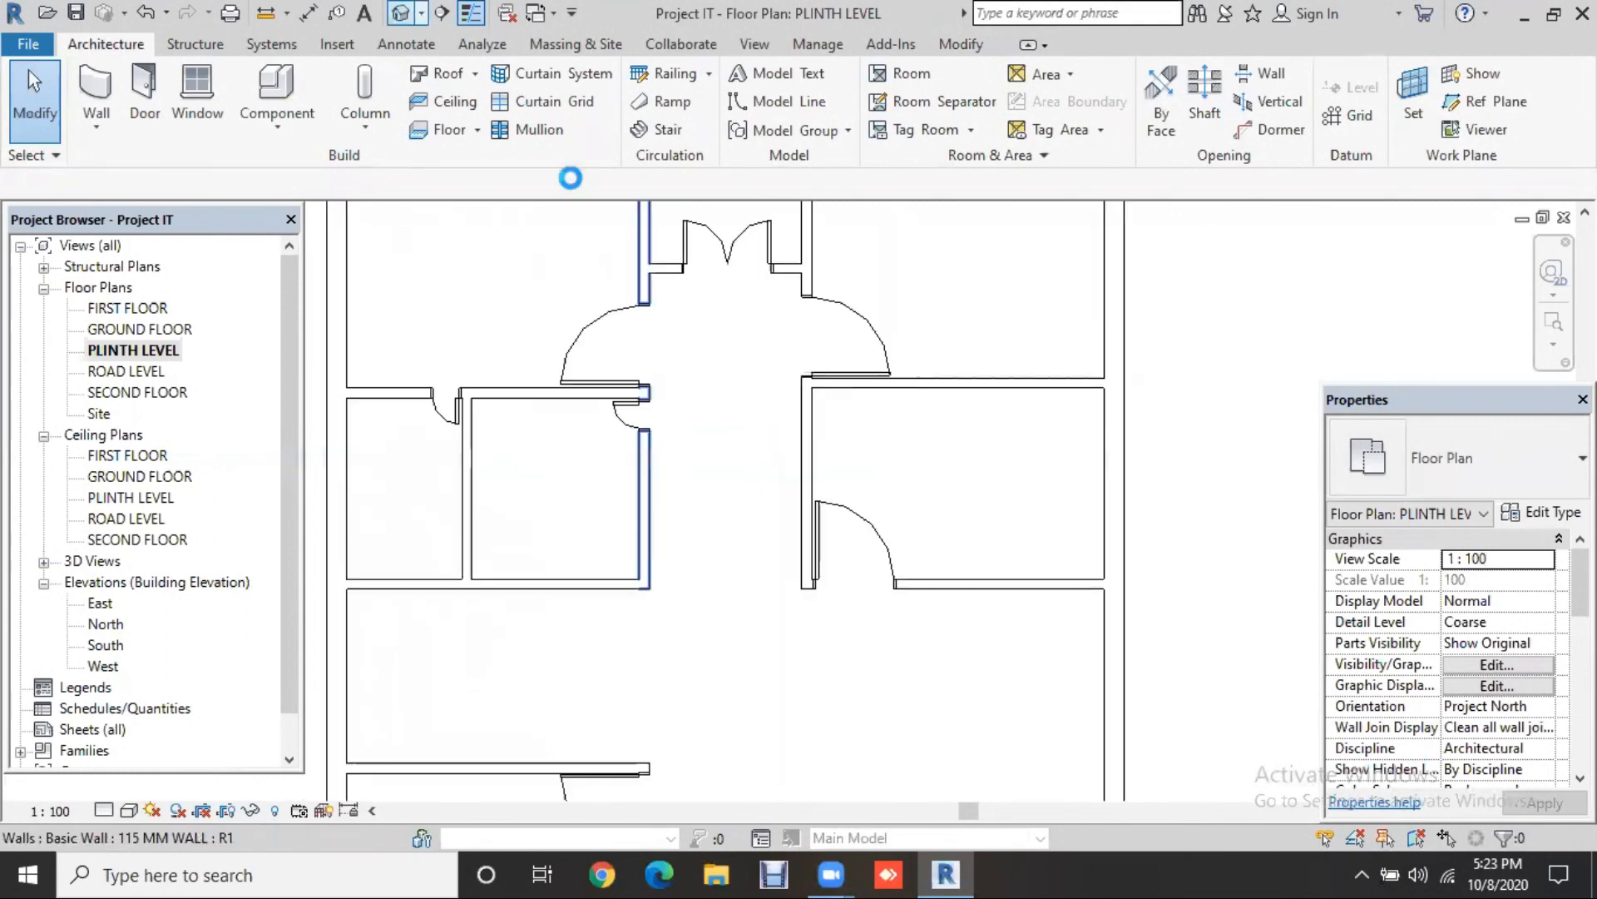
pyautogui.click(780, 377)
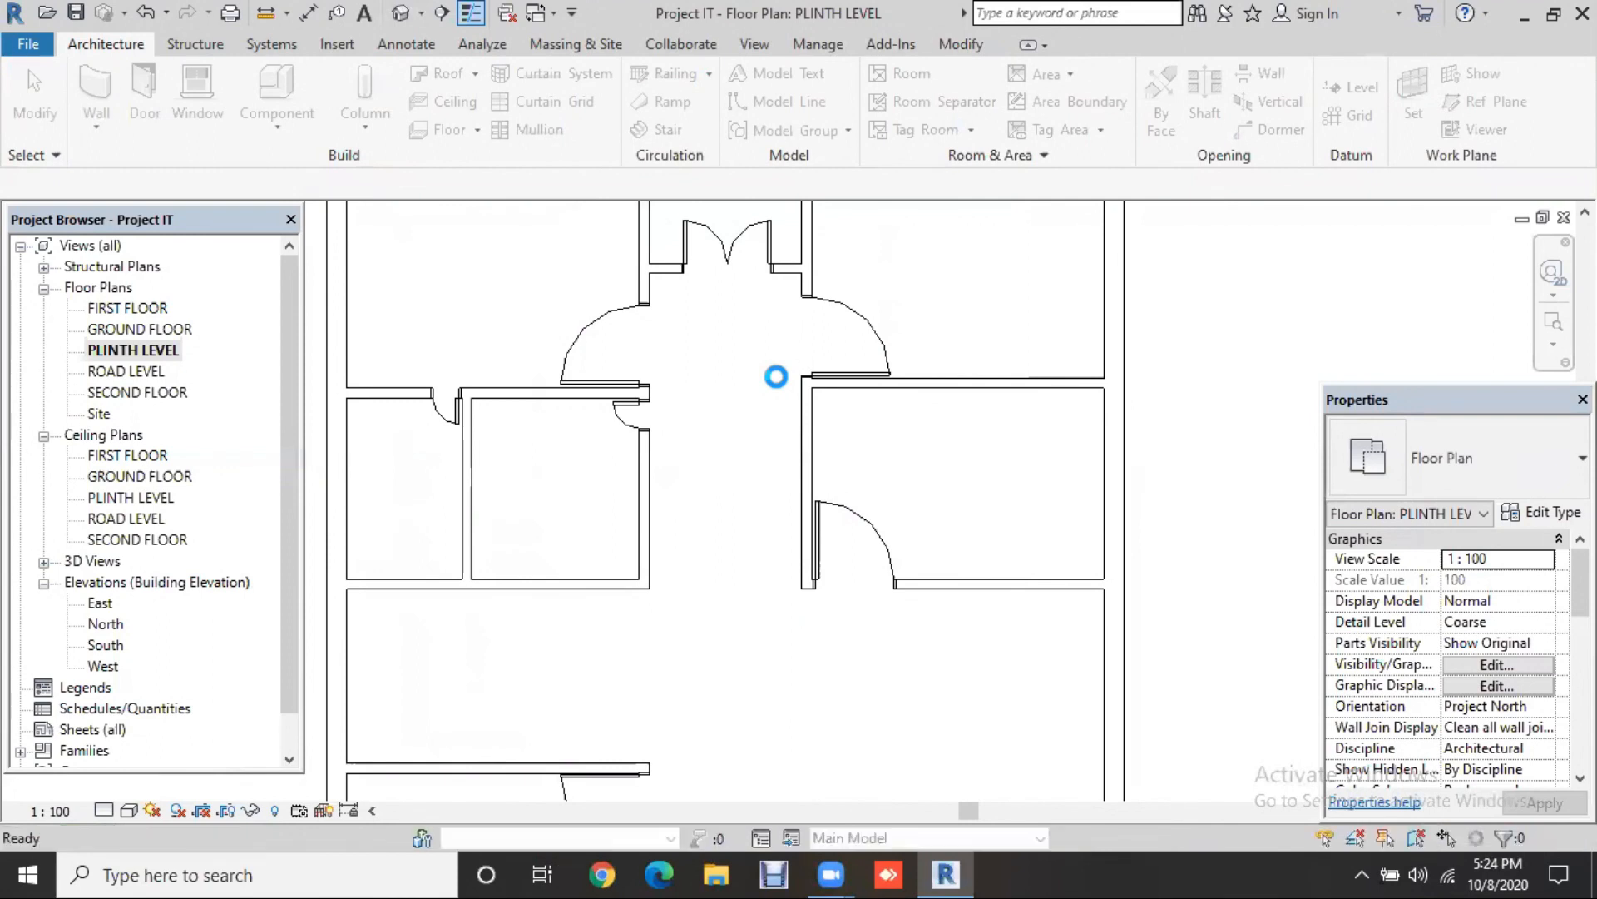
# Step: In the 3D view, orbit to the front and flip the glass double door in the outer wall
pyautogui.hotkey('ctrl', 'Tab')
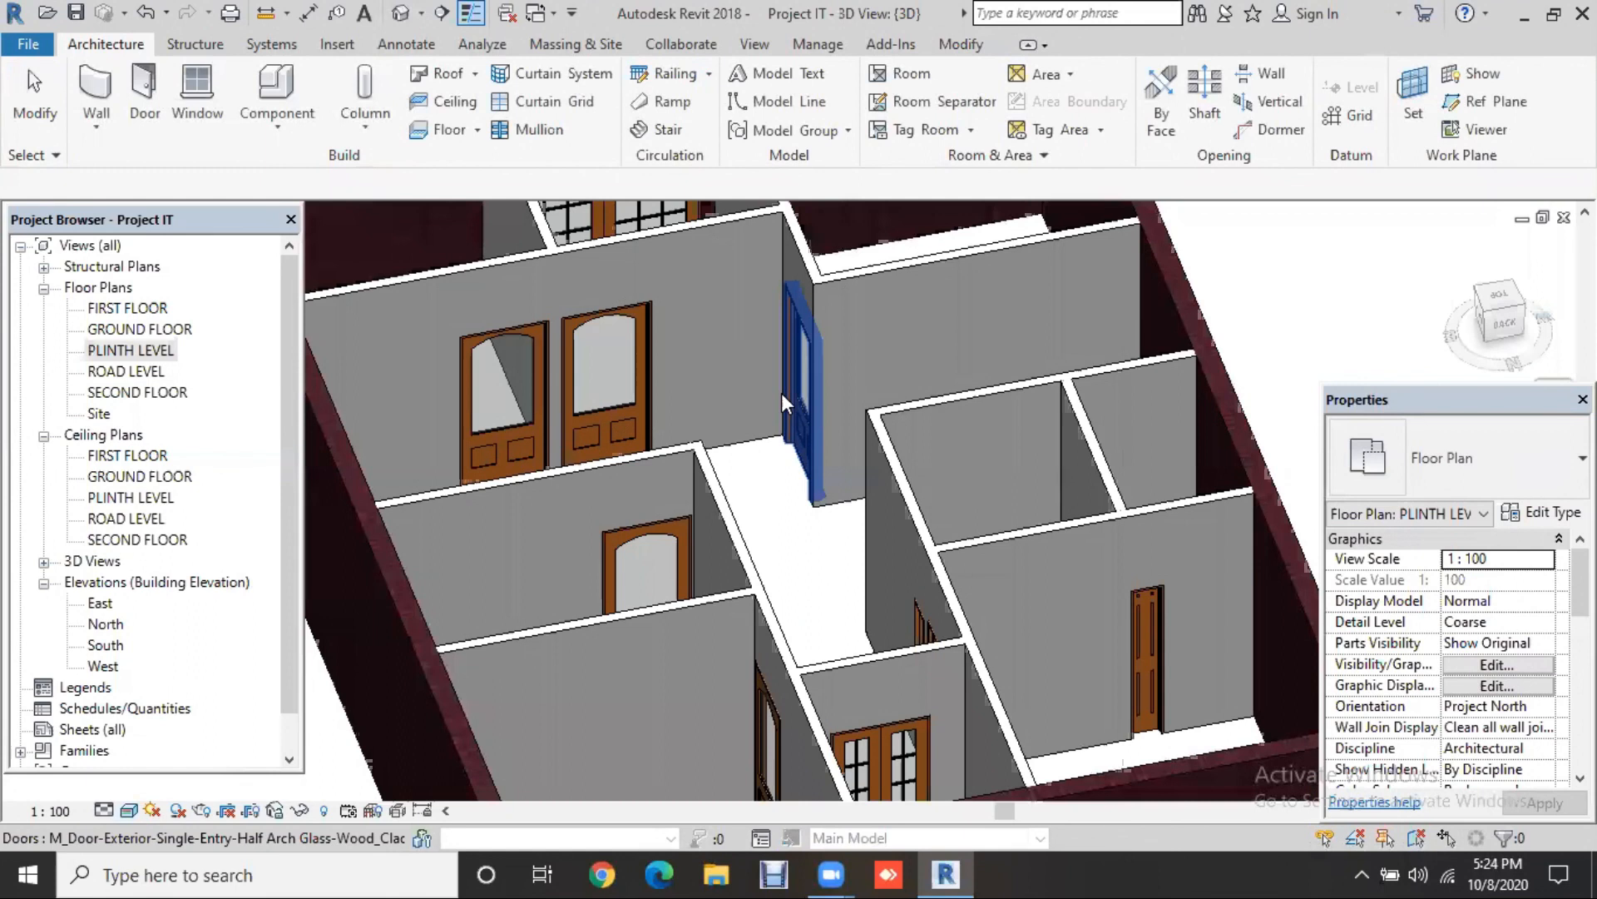
pyautogui.scroll(-2, 777, 379)
pyautogui.keyDown('shift'); pyautogui.moveTo(1208, 542); pyautogui.dragTo(677, 571, button='middle'); pyautogui.keyUp('shift')
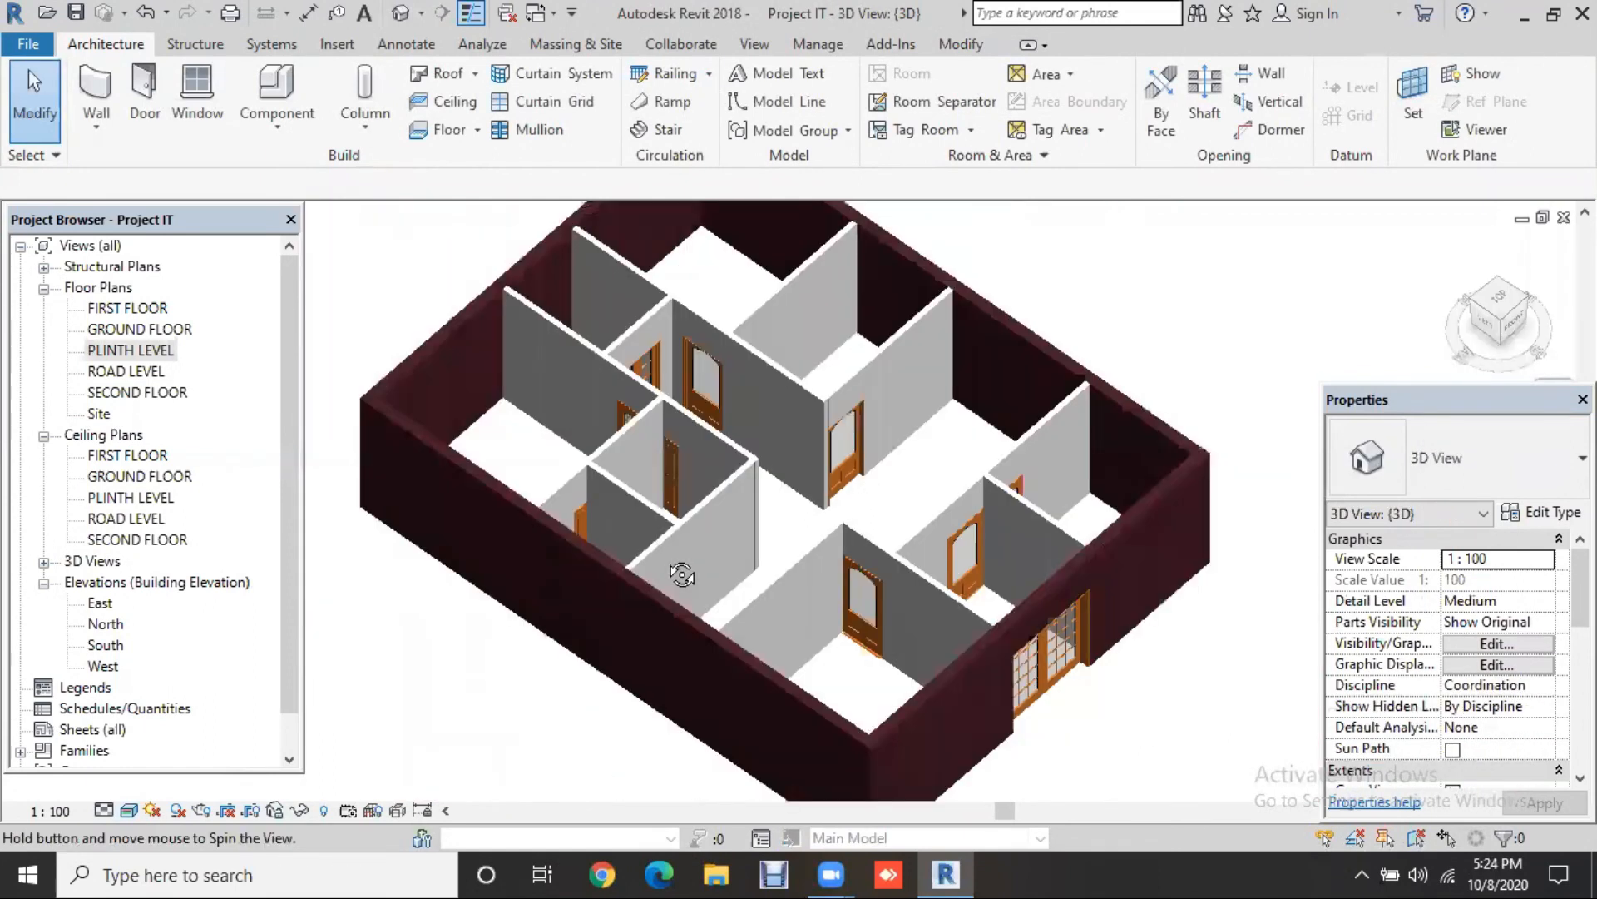
pyautogui.keyDown('shift'); pyautogui.moveTo(587, 499); pyautogui.dragTo(581, 499, button='middle'); pyautogui.keyUp('shift')
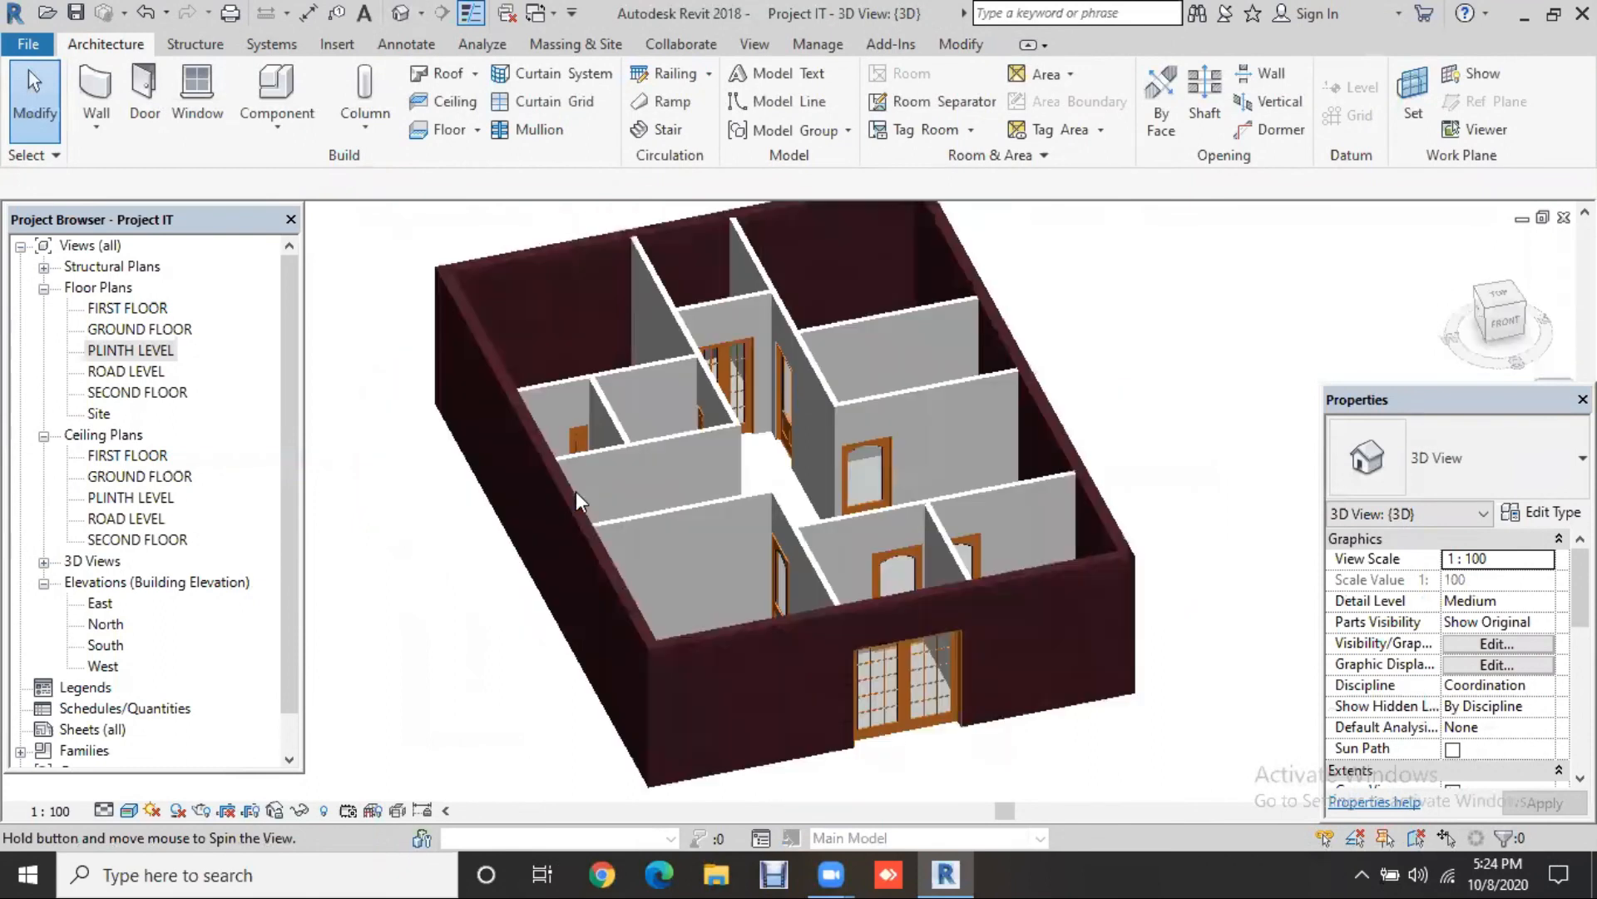
pyautogui.keyDown('shift'); pyautogui.moveTo(1194, 529); pyautogui.dragTo(1054, 542, button='middle'); pyautogui.keyUp('shift')
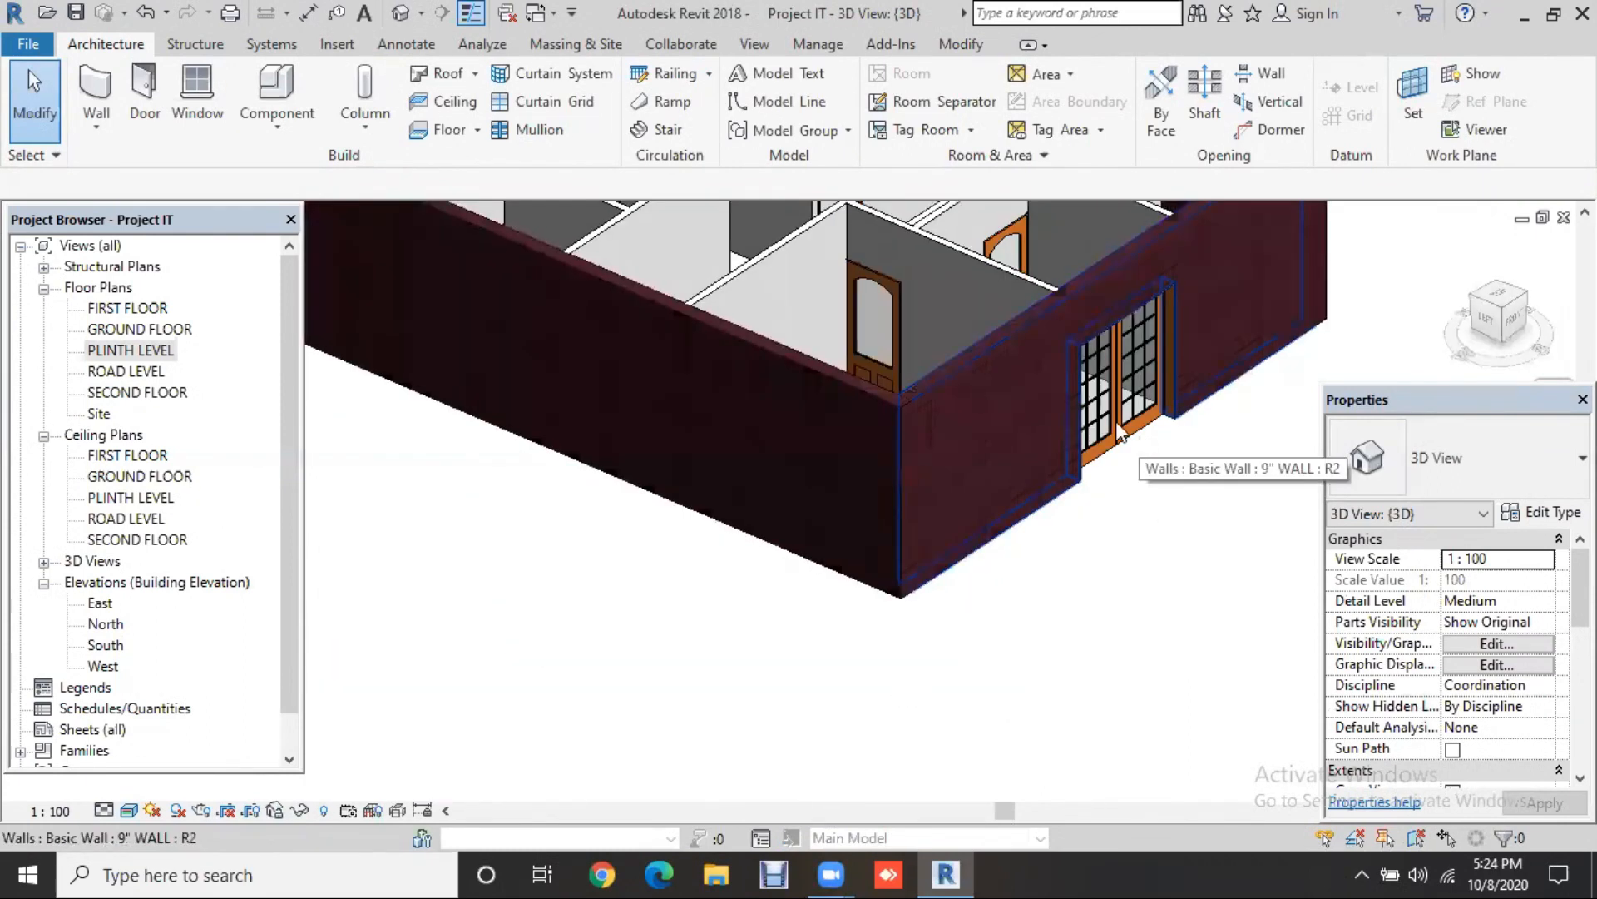
pyautogui.click(1116, 421)
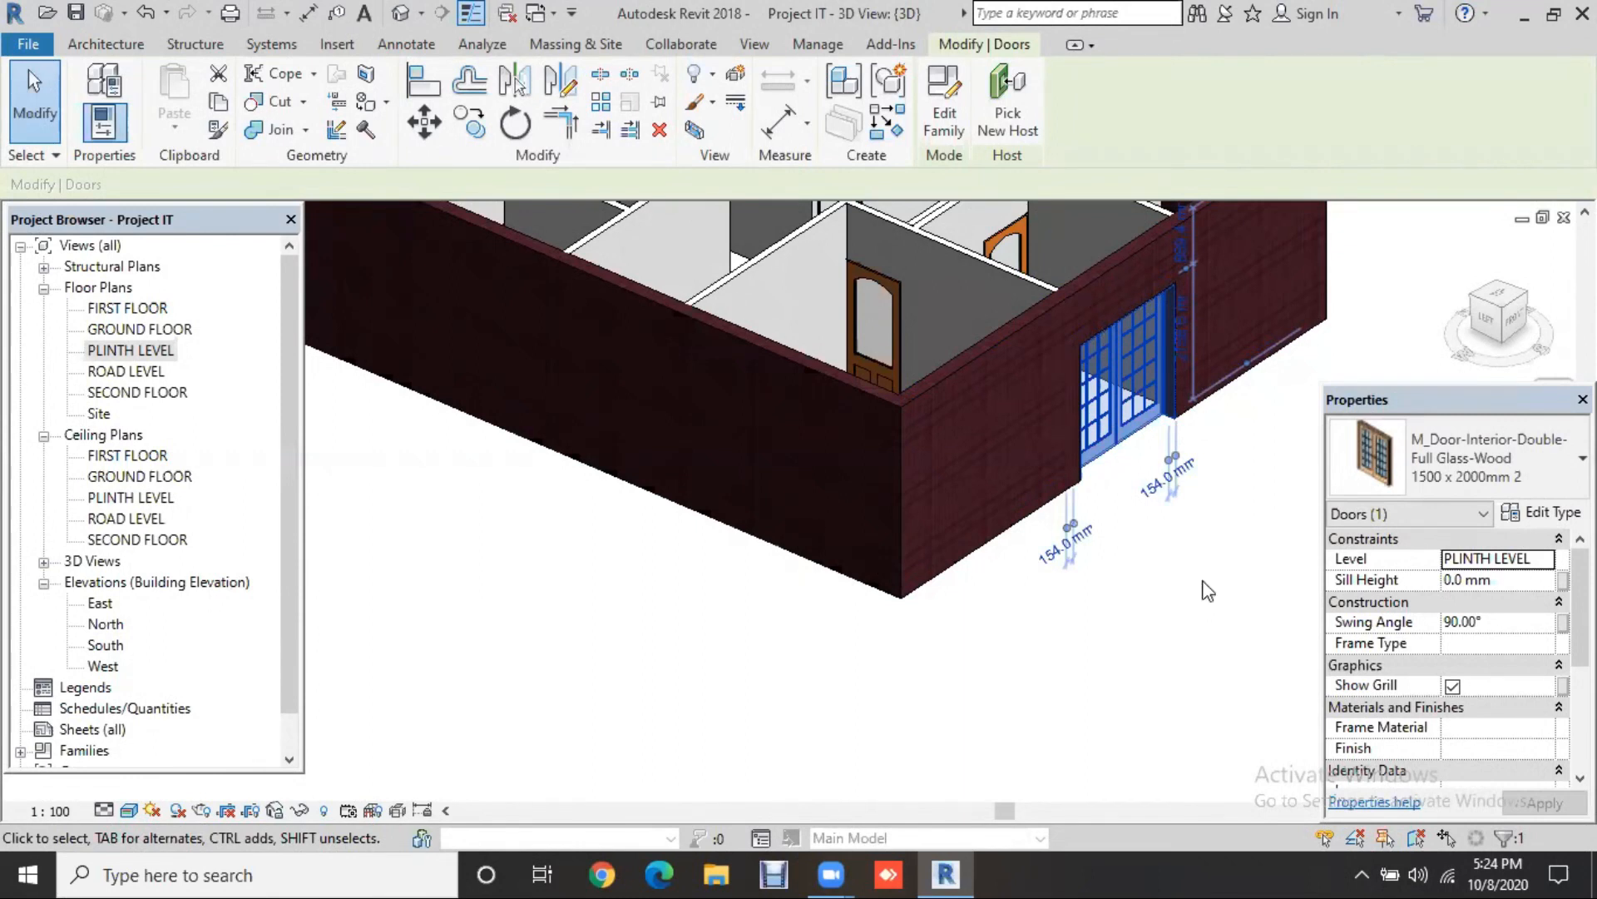
pyautogui.press('space')
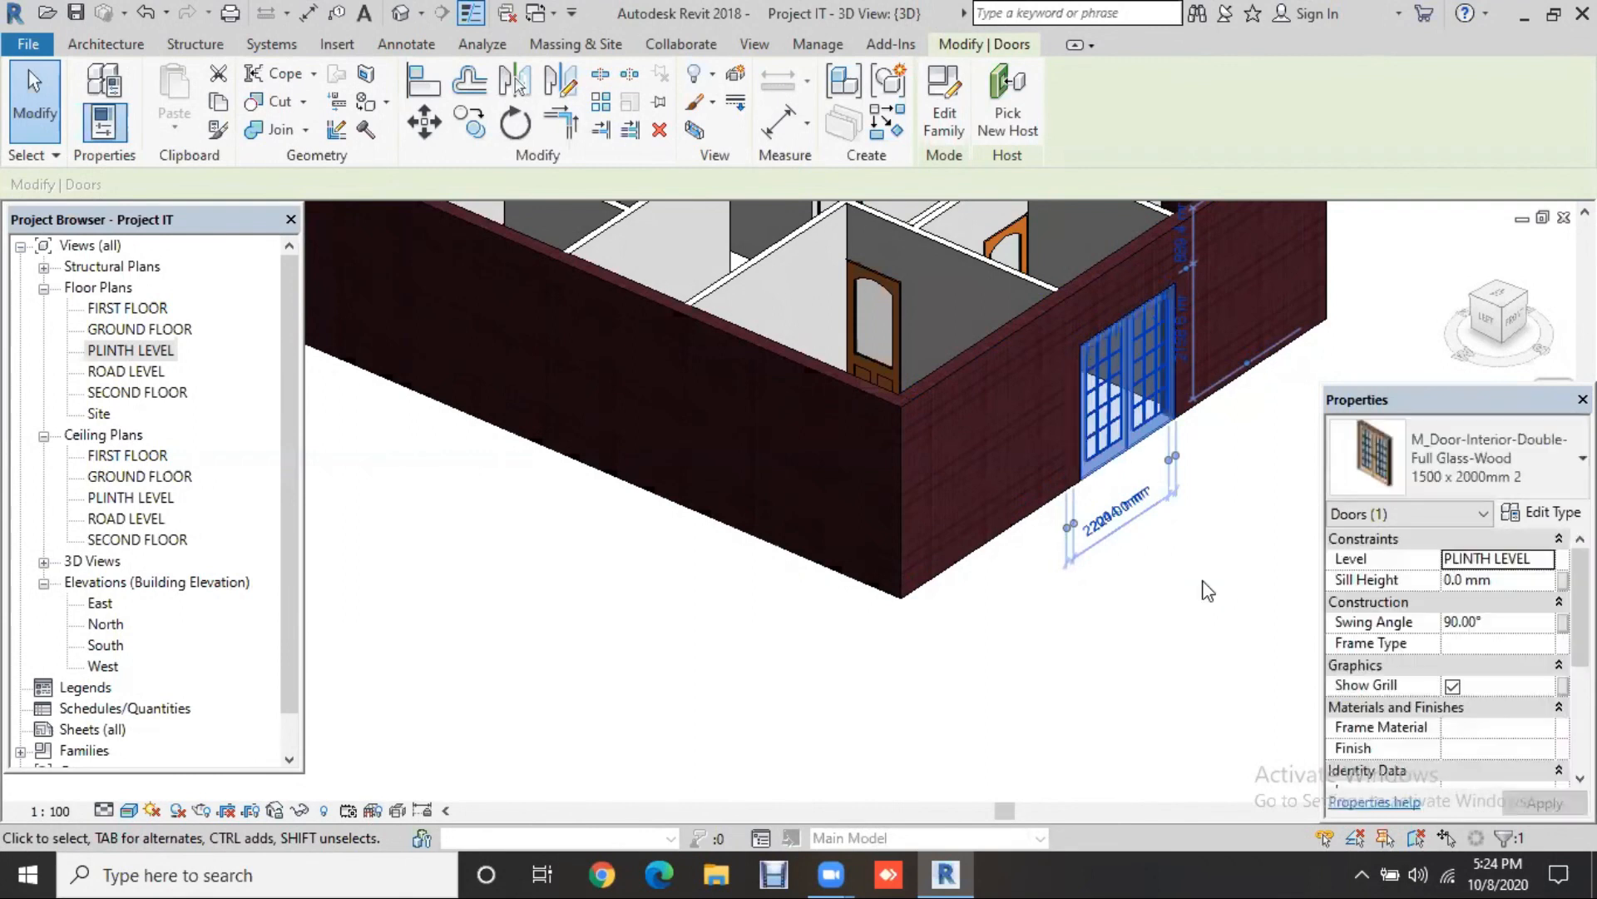
pyautogui.click(1206, 589)
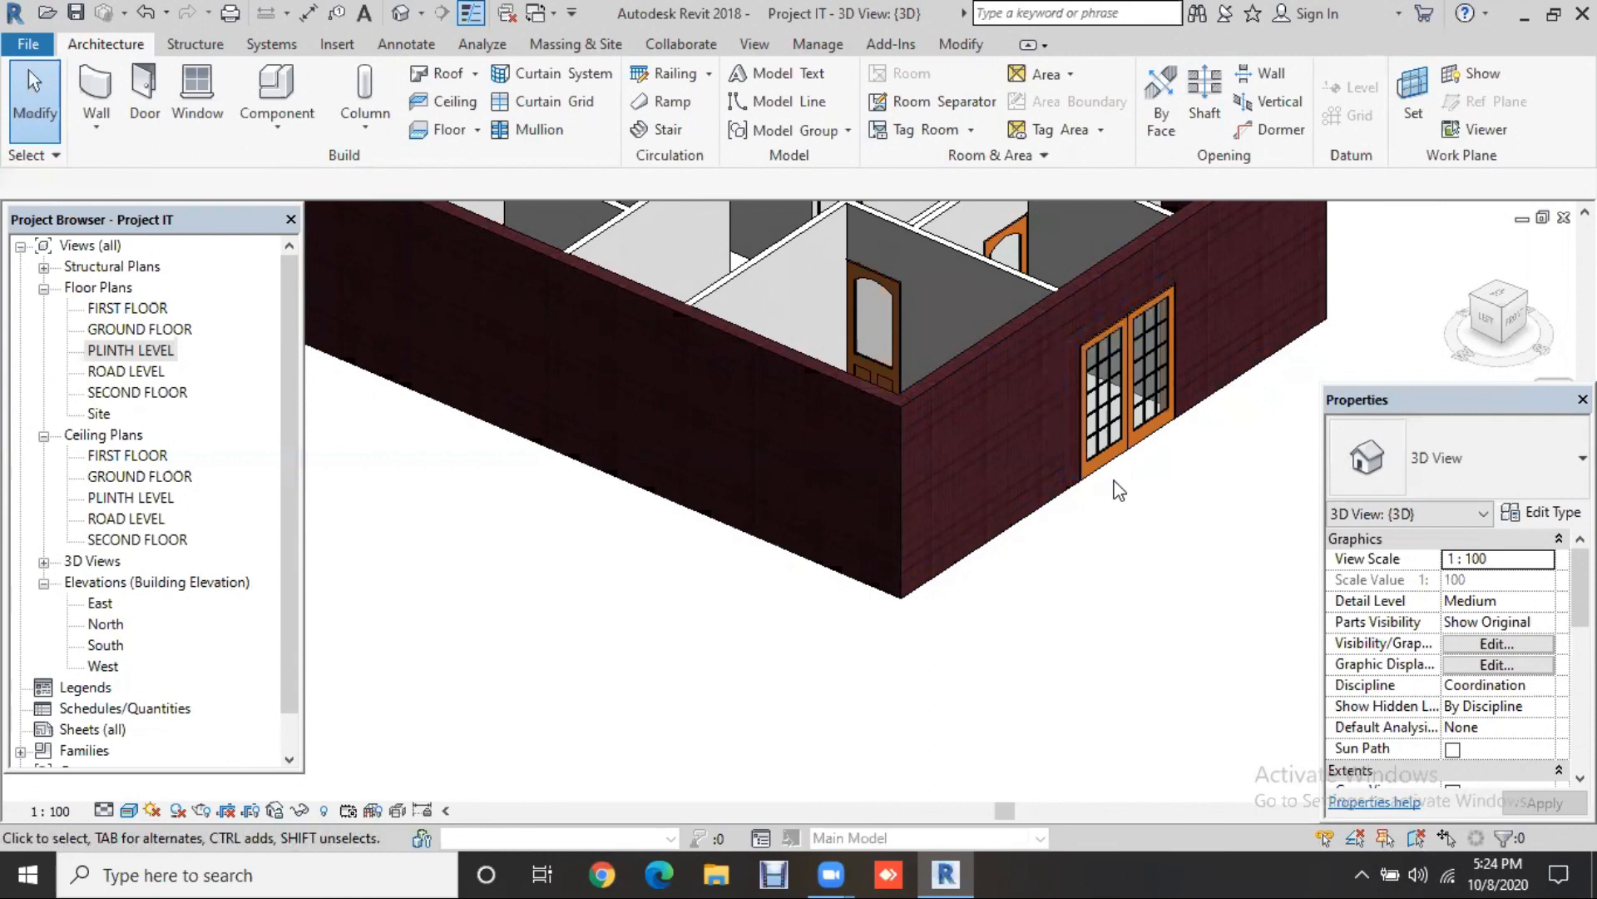
# Step: Flip the exterior glass double door's facing with Spacebar and orbit the 3D house to check it
pyautogui.keyDown('shift'); pyautogui.moveTo(1208, 517); pyautogui.dragTo(1168, 543, button='middle'); pyautogui.keyUp('shift')
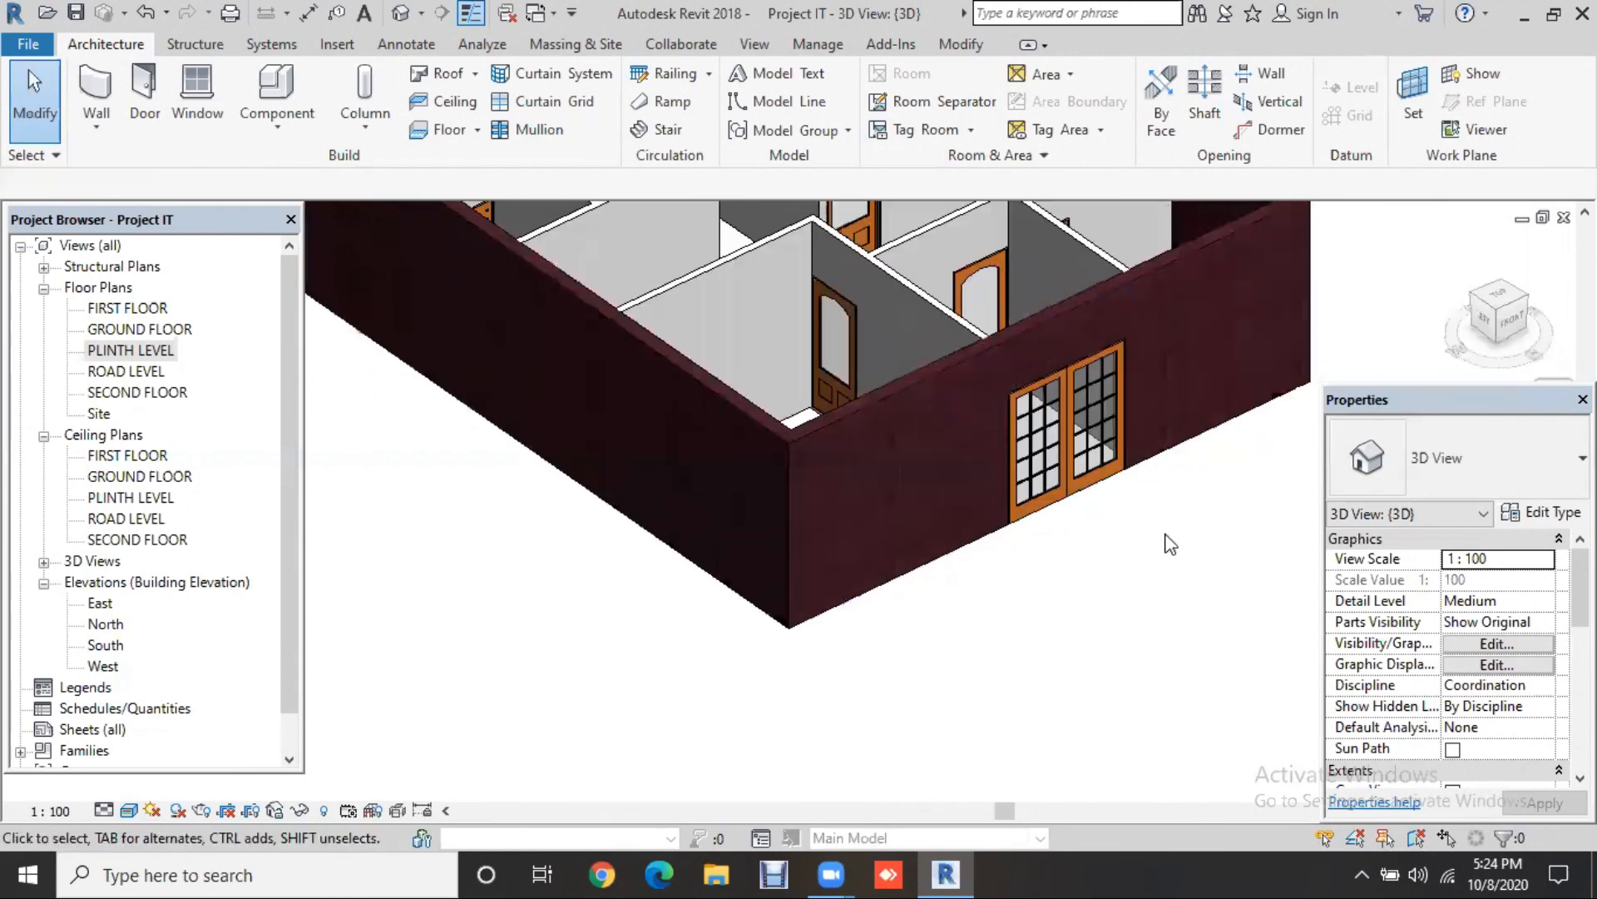
pyautogui.click(1117, 530)
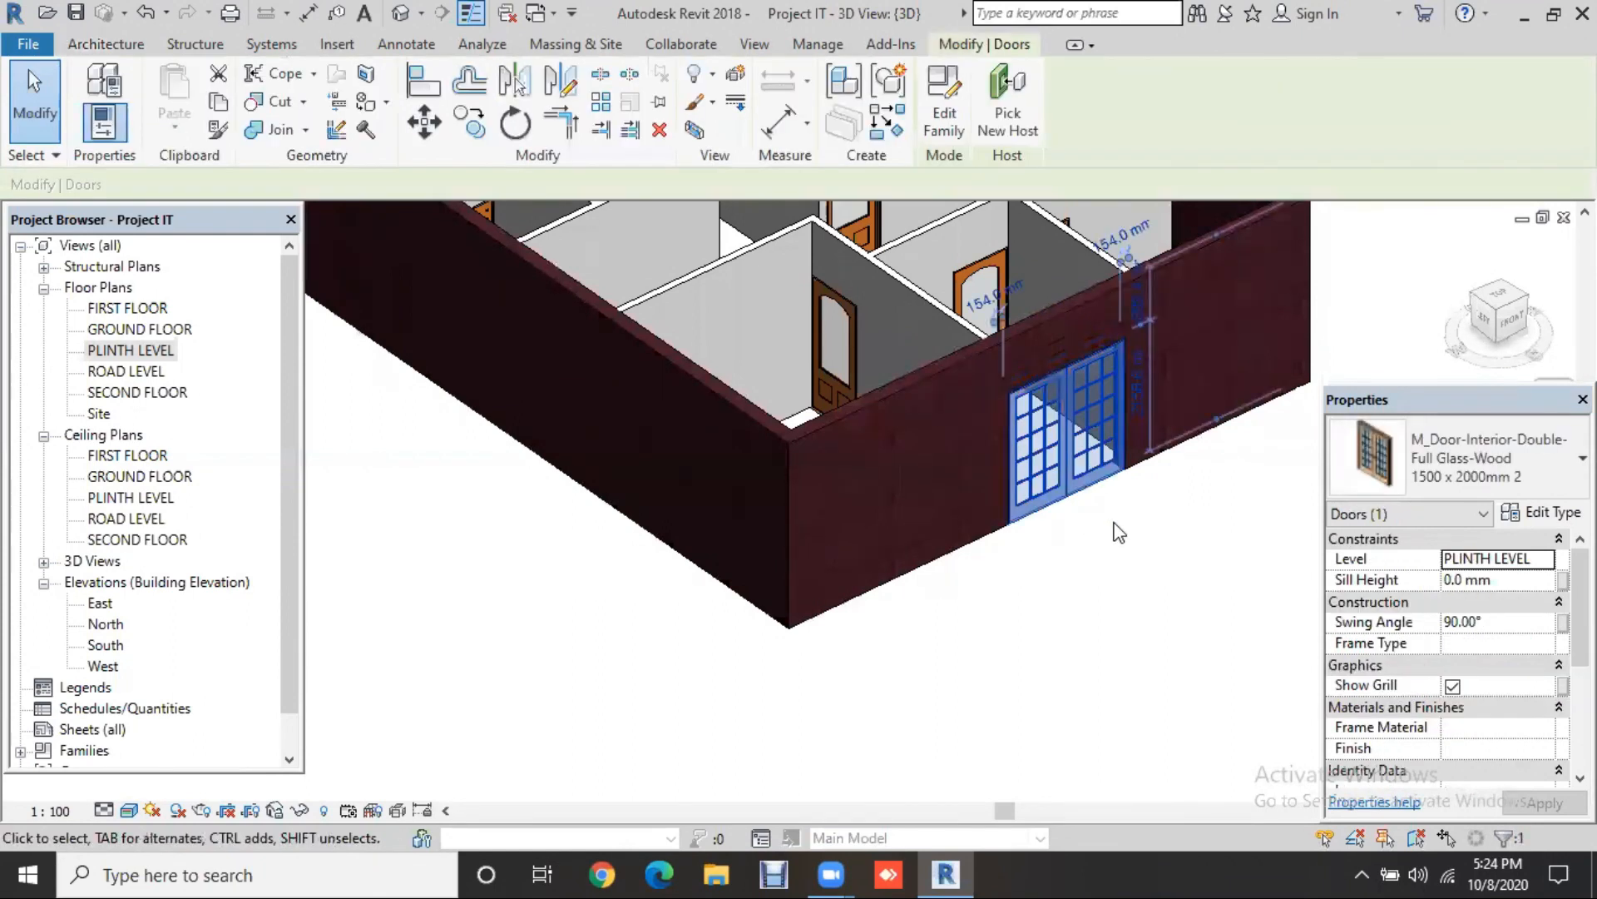
pyautogui.press('space')
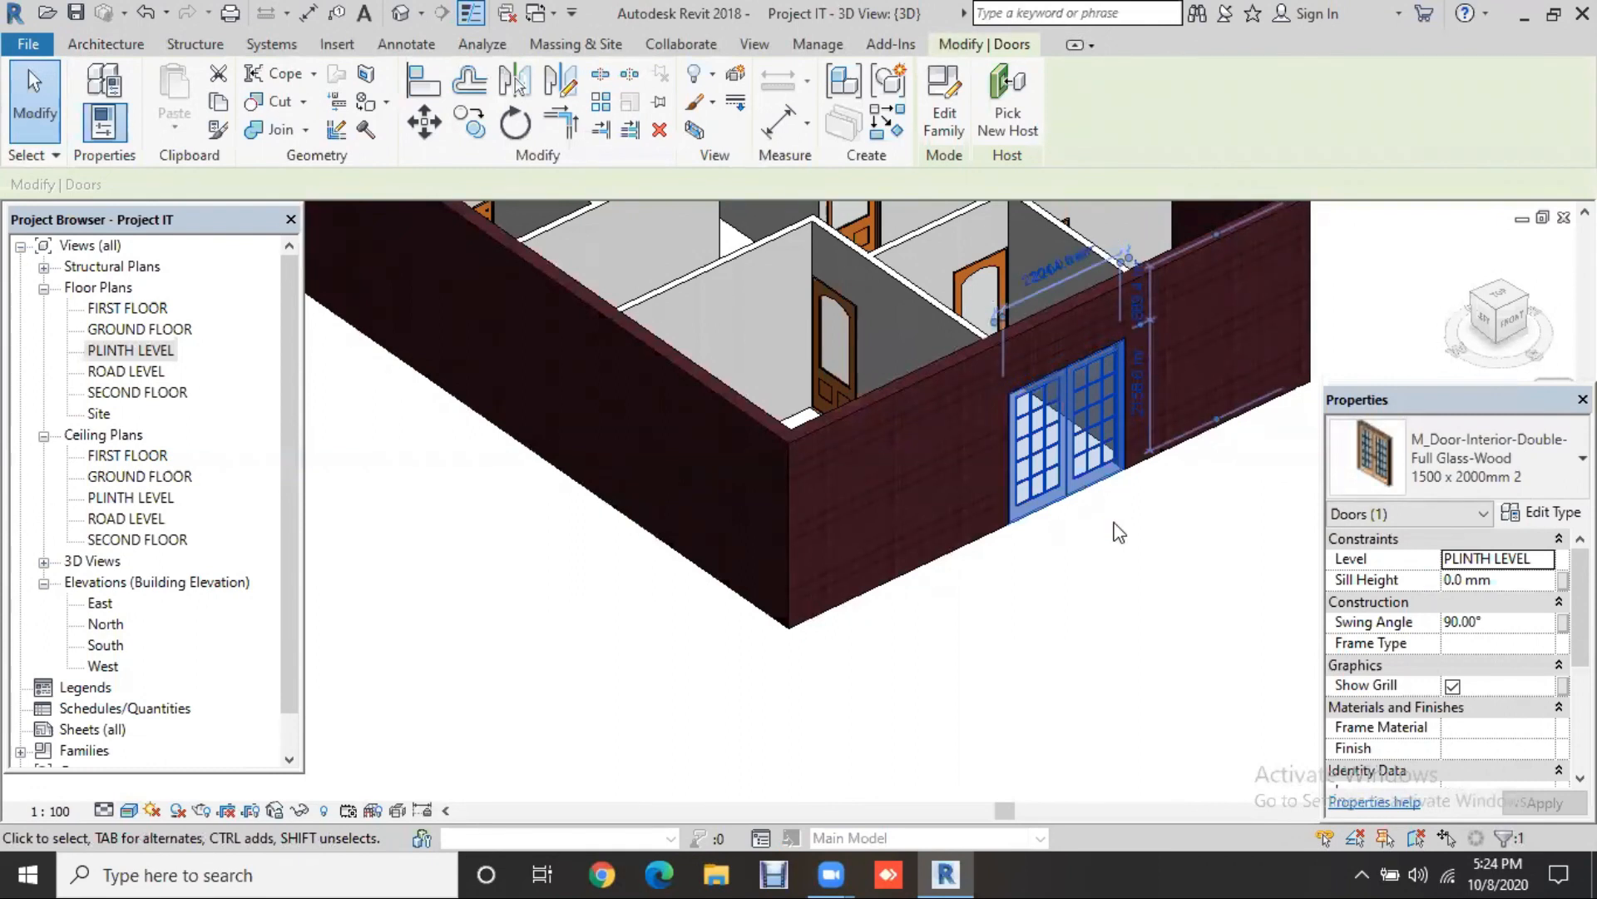
pyautogui.press('space')
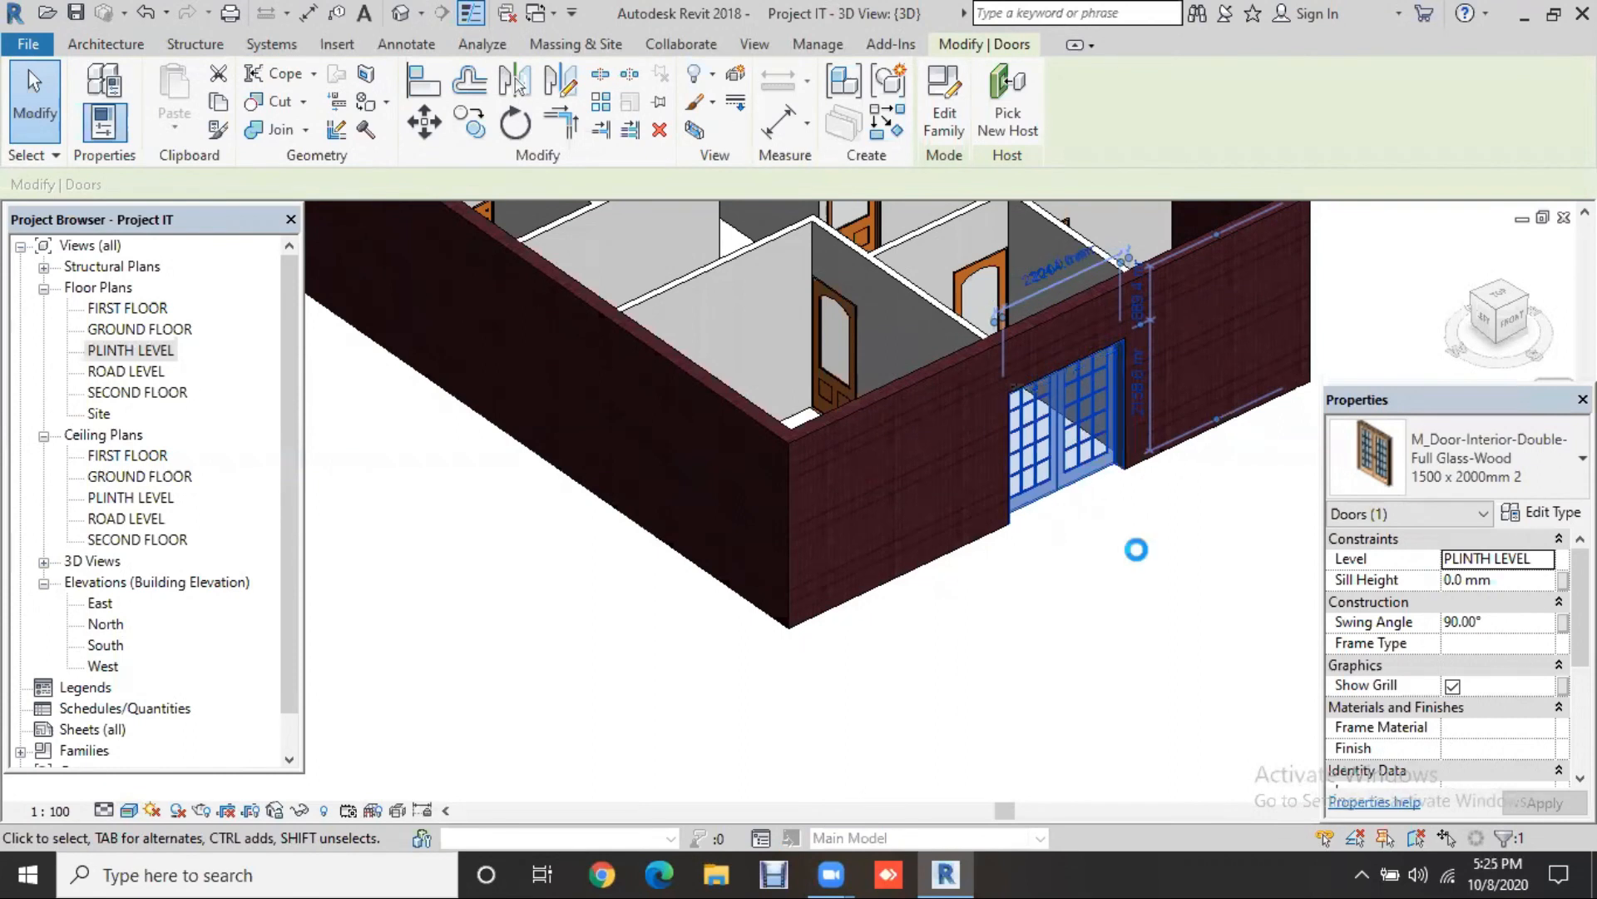
pyautogui.click(1159, 545)
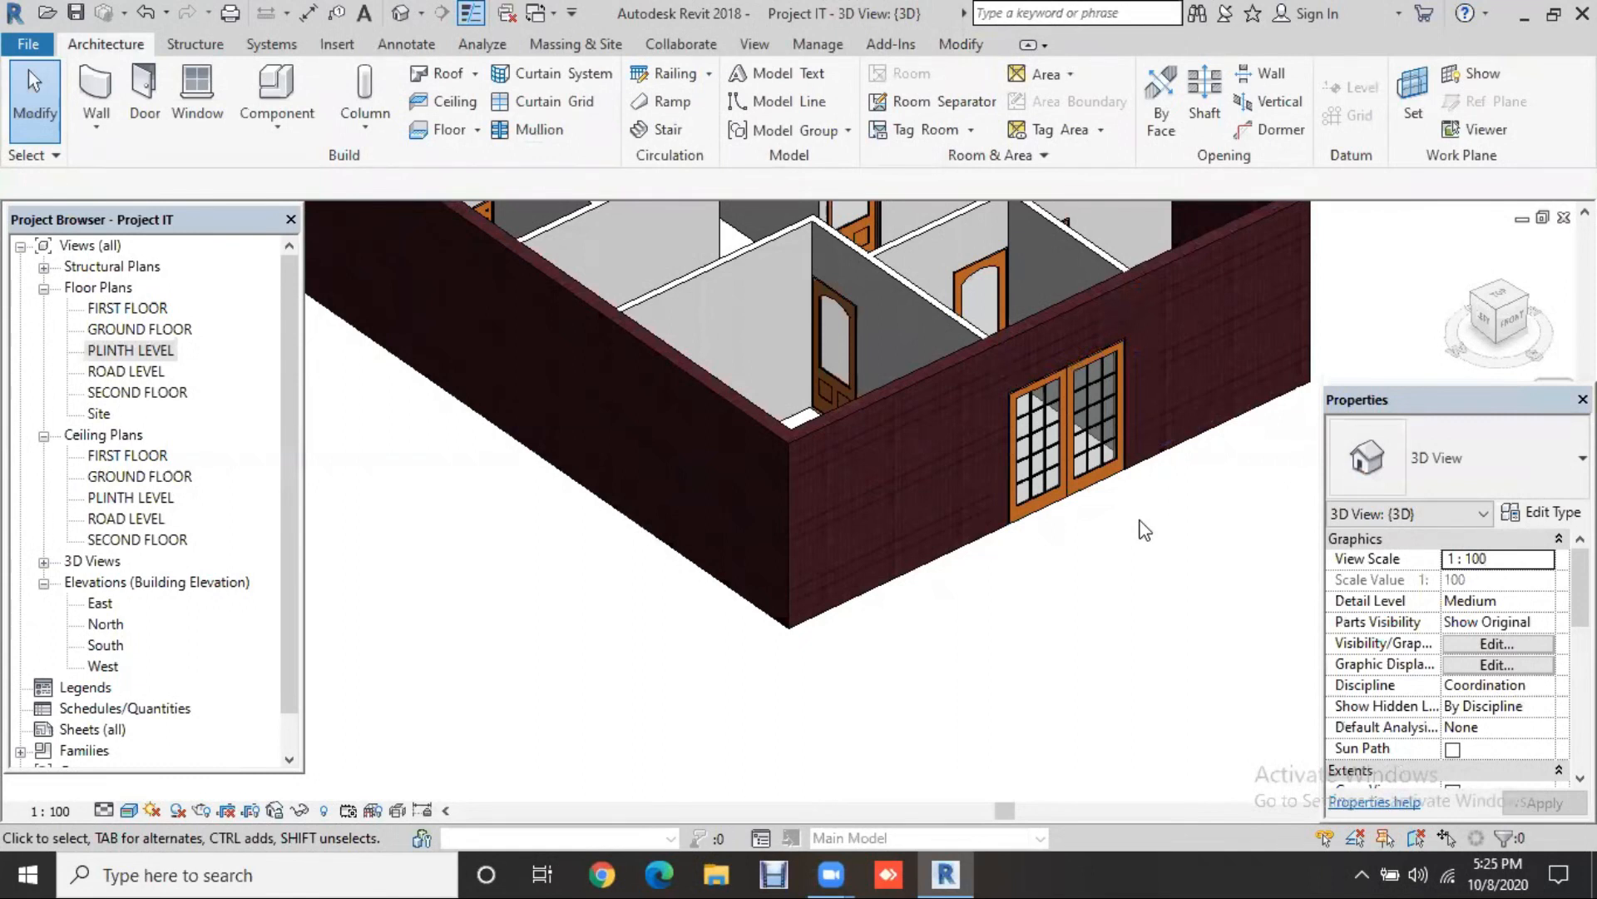
pyautogui.keyDown('shift'); pyautogui.moveTo(1251, 642); pyautogui.dragTo(817, 606, button='middle'); pyautogui.keyUp('shift')
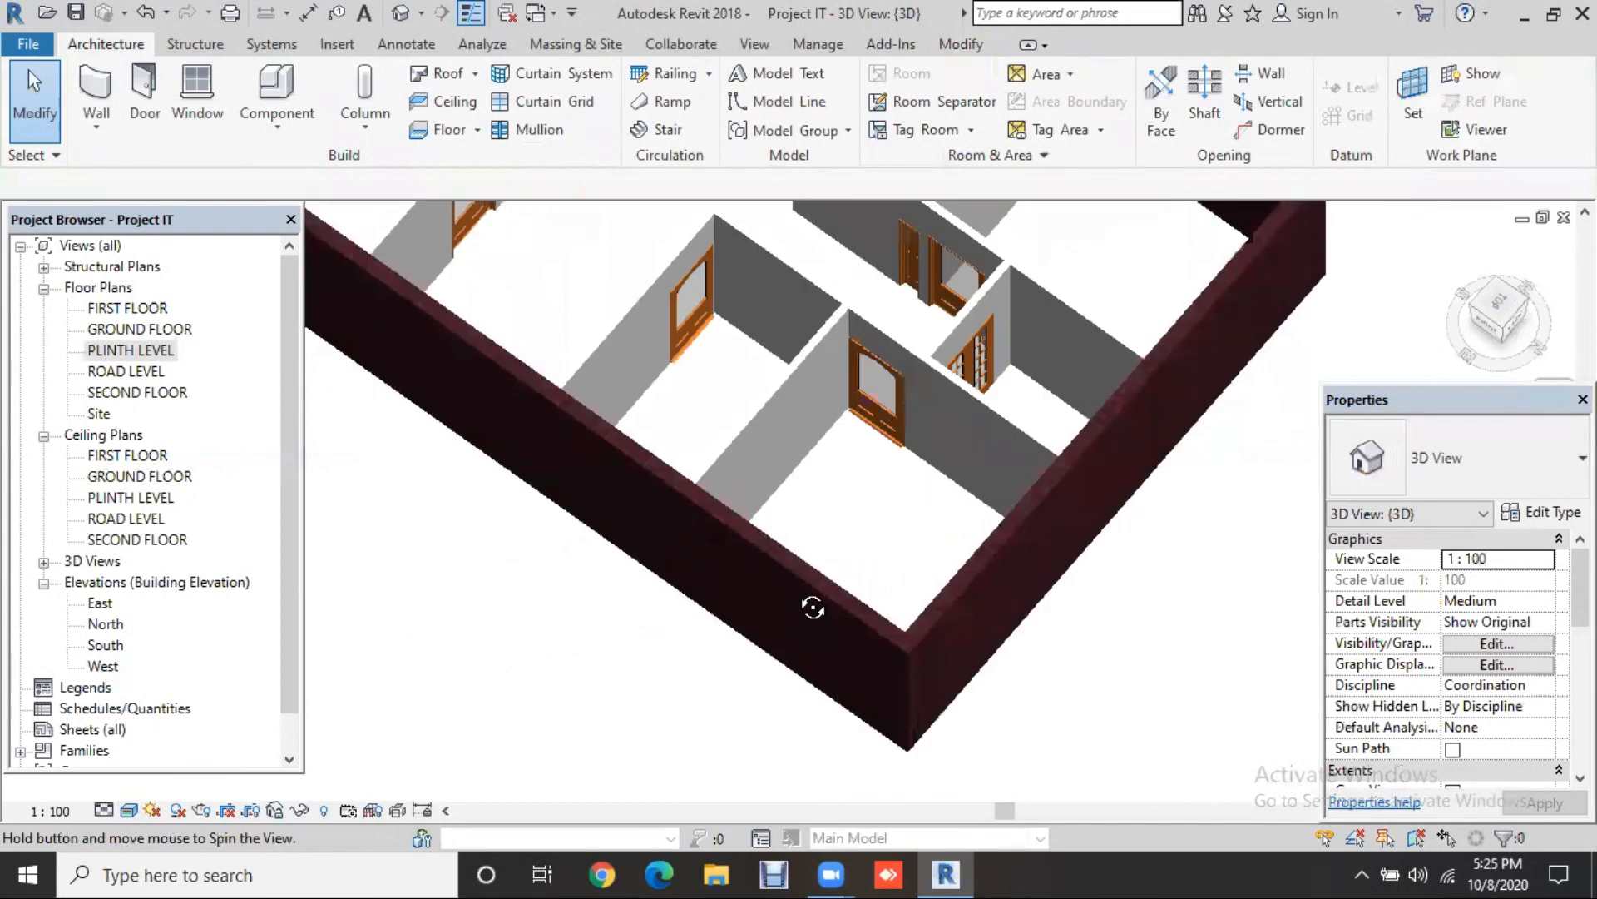
pyautogui.keyDown('shift'); pyautogui.moveTo(645, 595); pyautogui.dragTo(1140, 554, button='middle'); pyautogui.keyUp('shift')
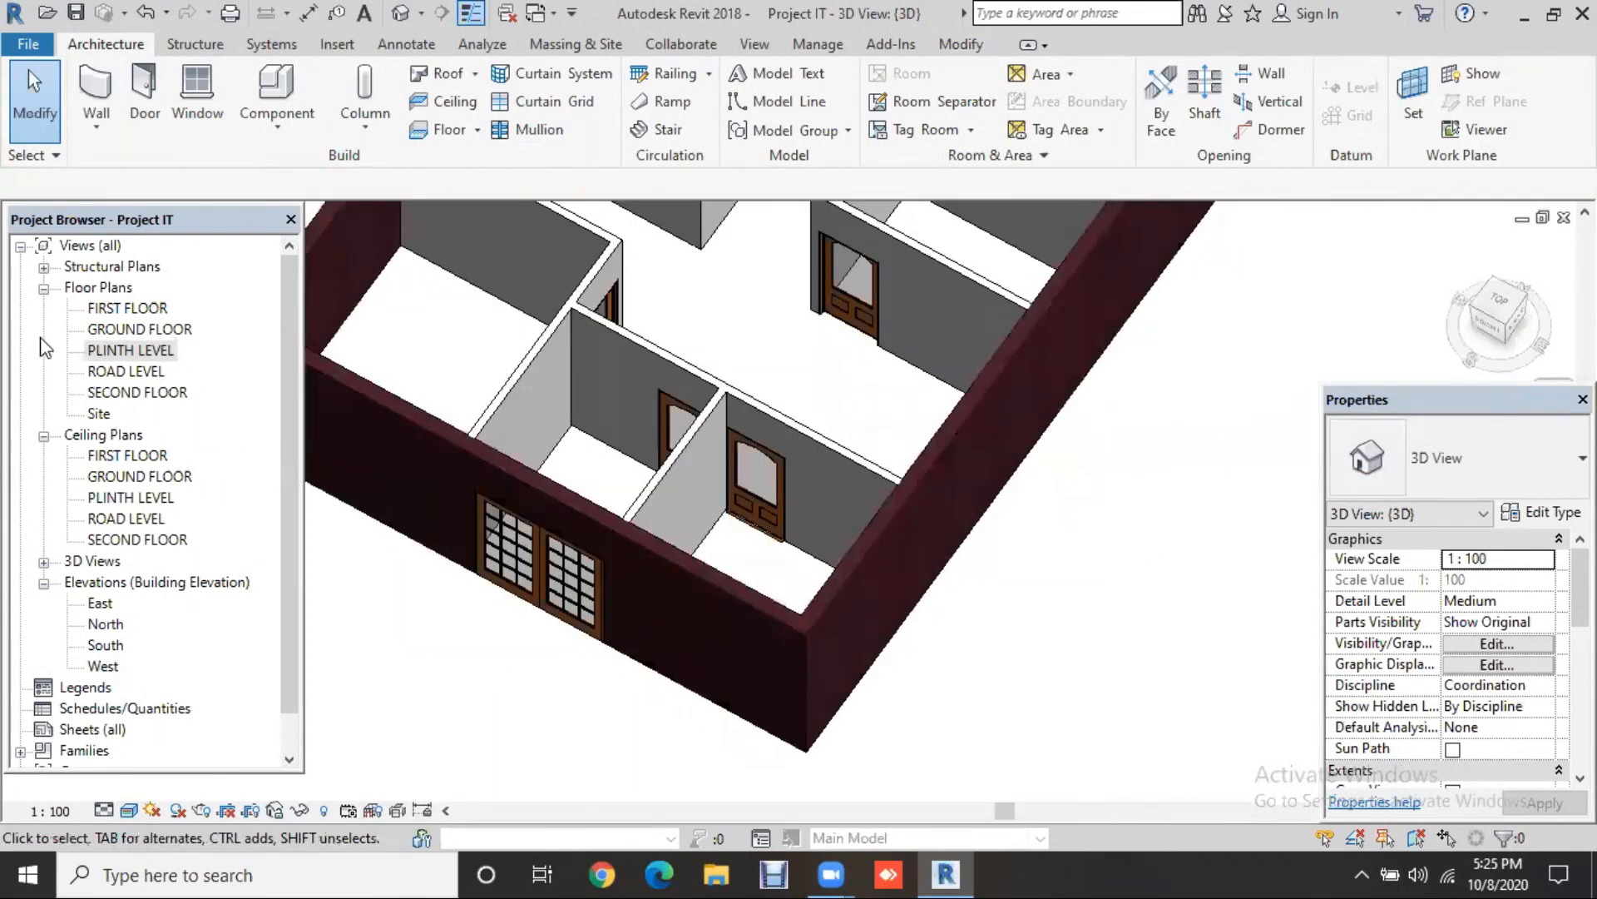
pyautogui.doubleClick(144, 351)
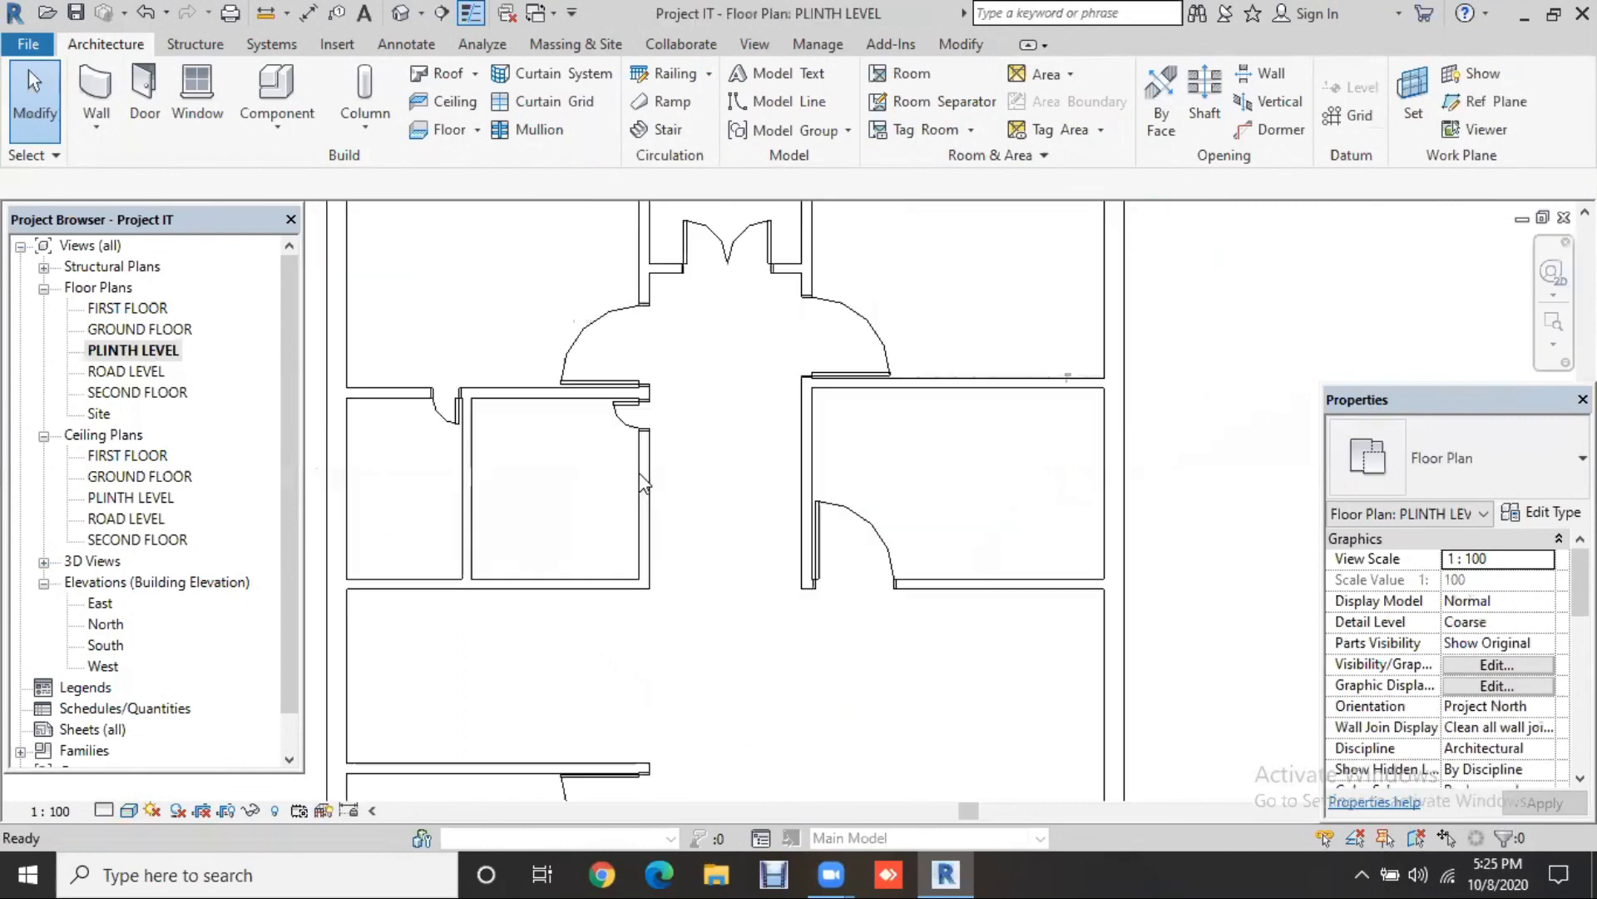
pyautogui.scroll(-2, 857, 429)
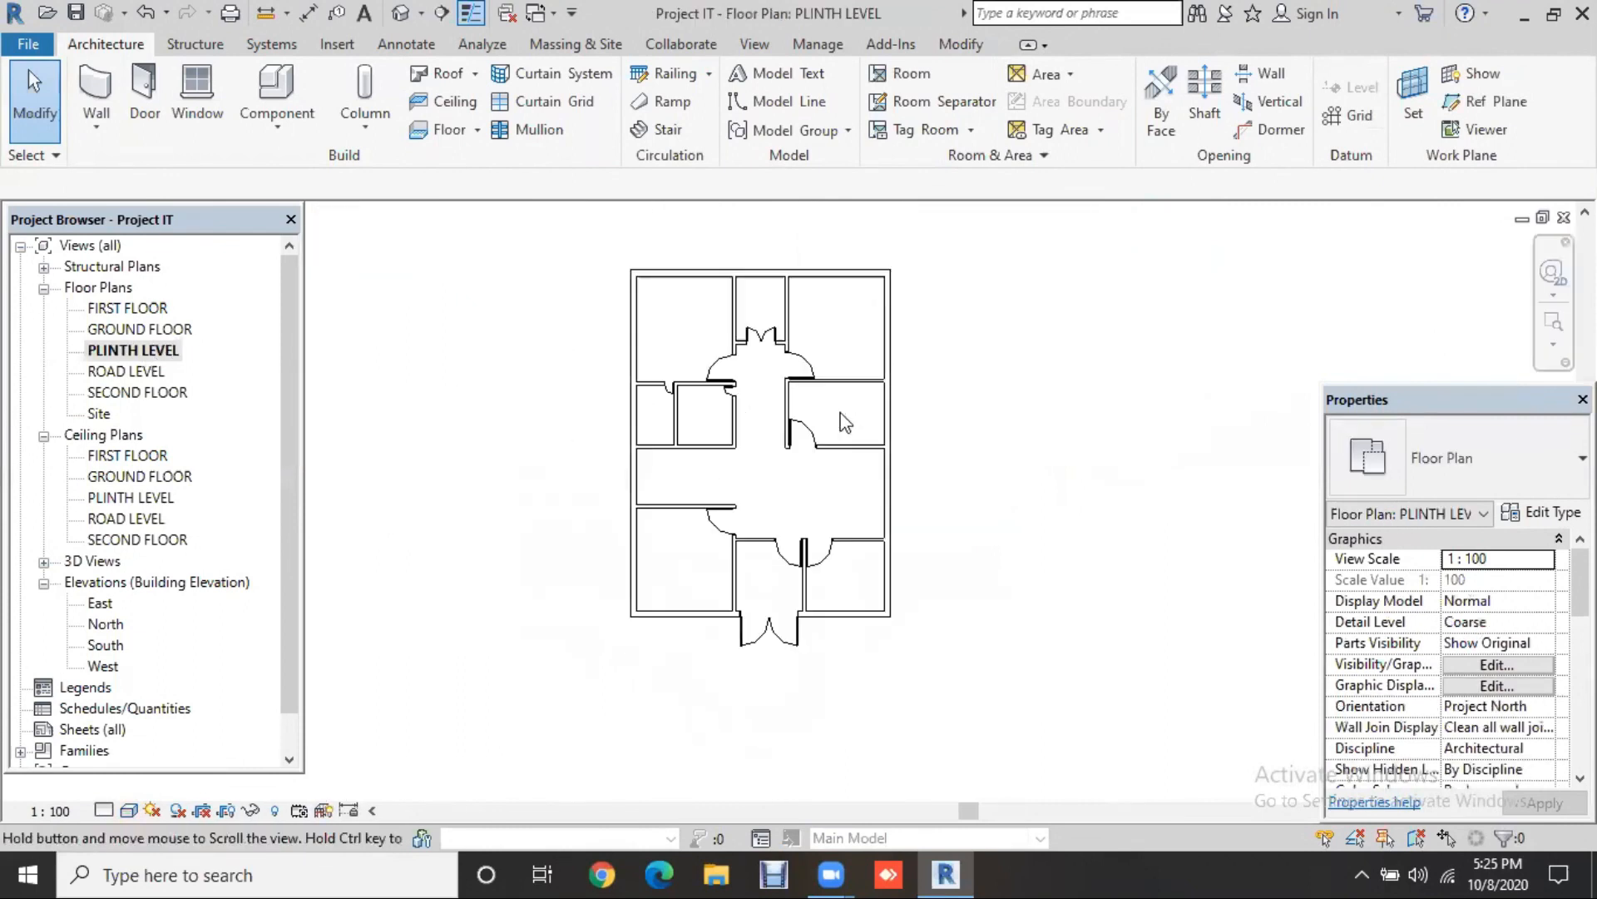
pyautogui.click(214, 136)
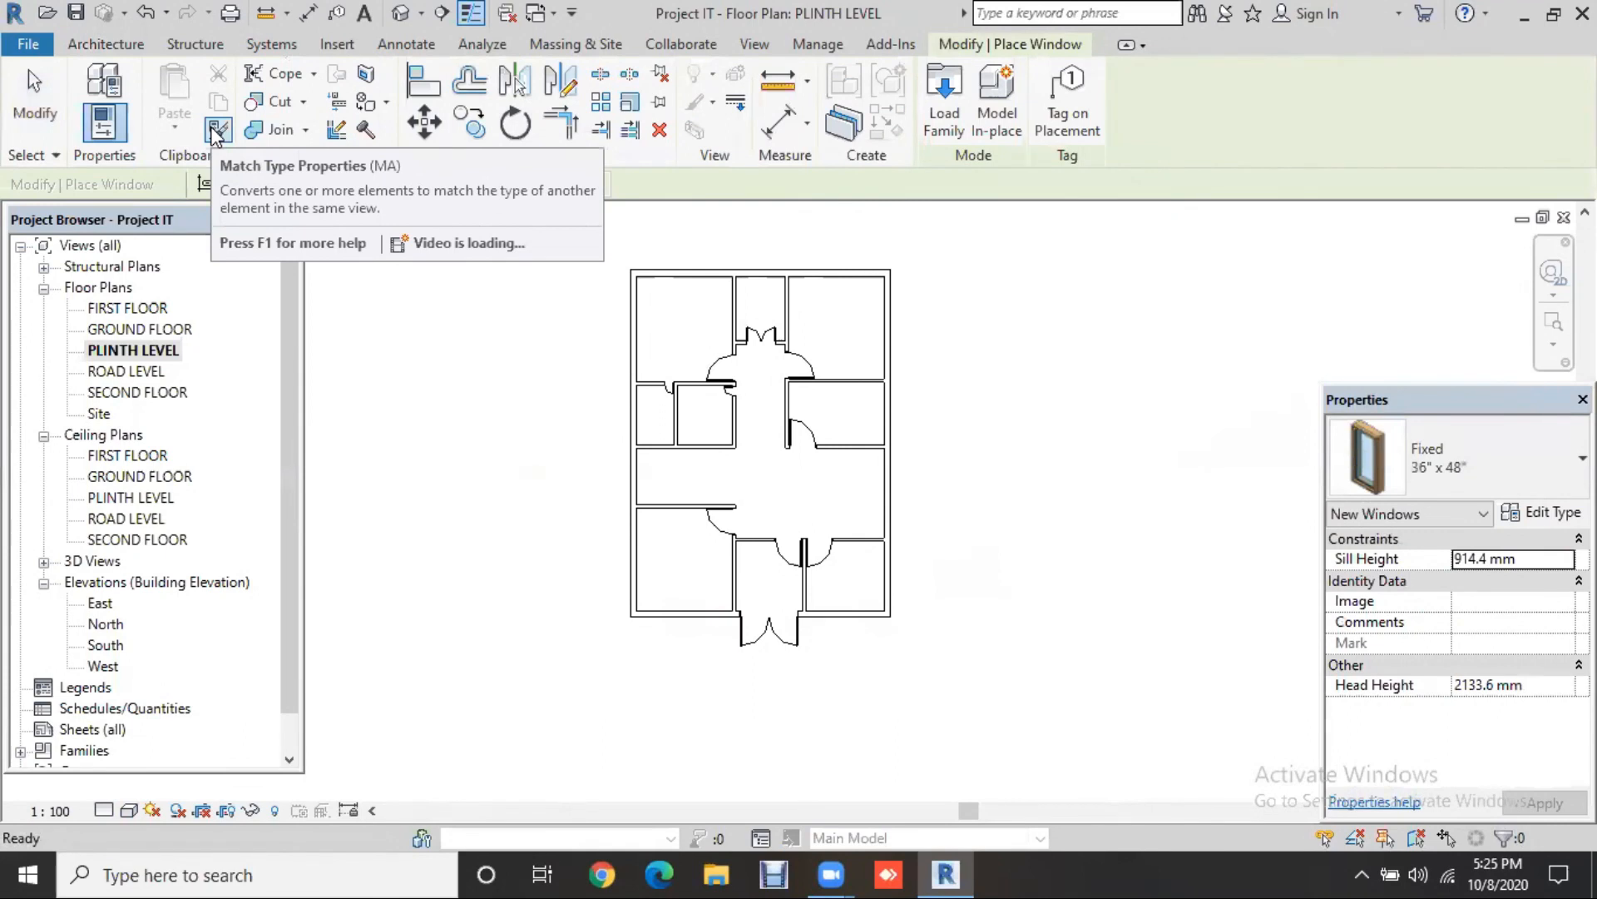
pyautogui.click(1491, 477)
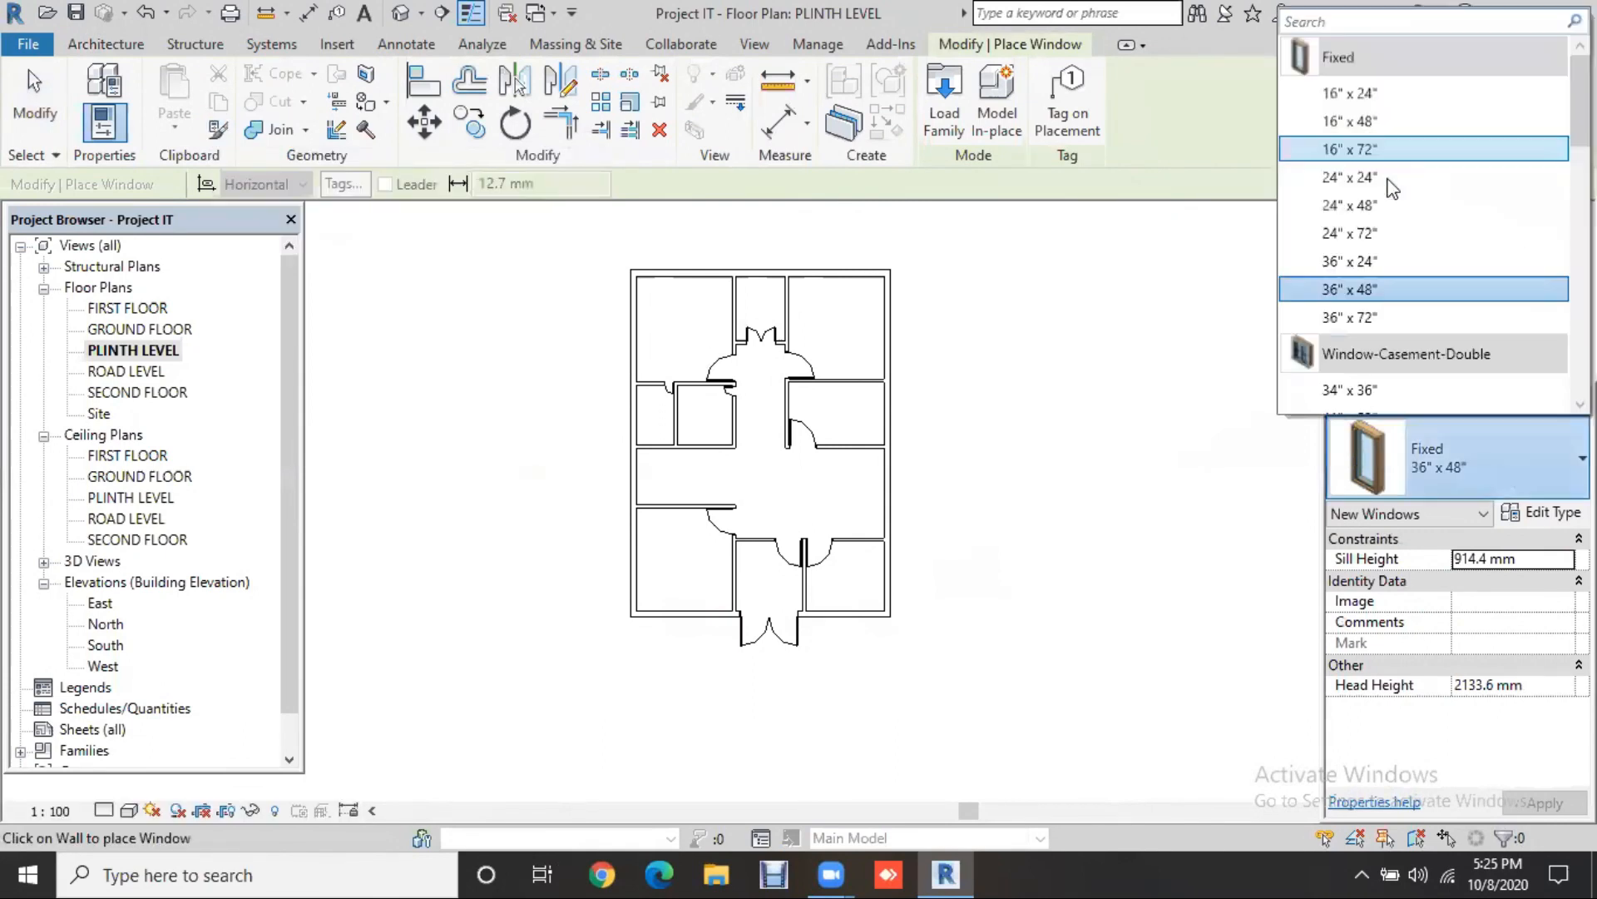
pyautogui.scroll(-2, 1389, 222)
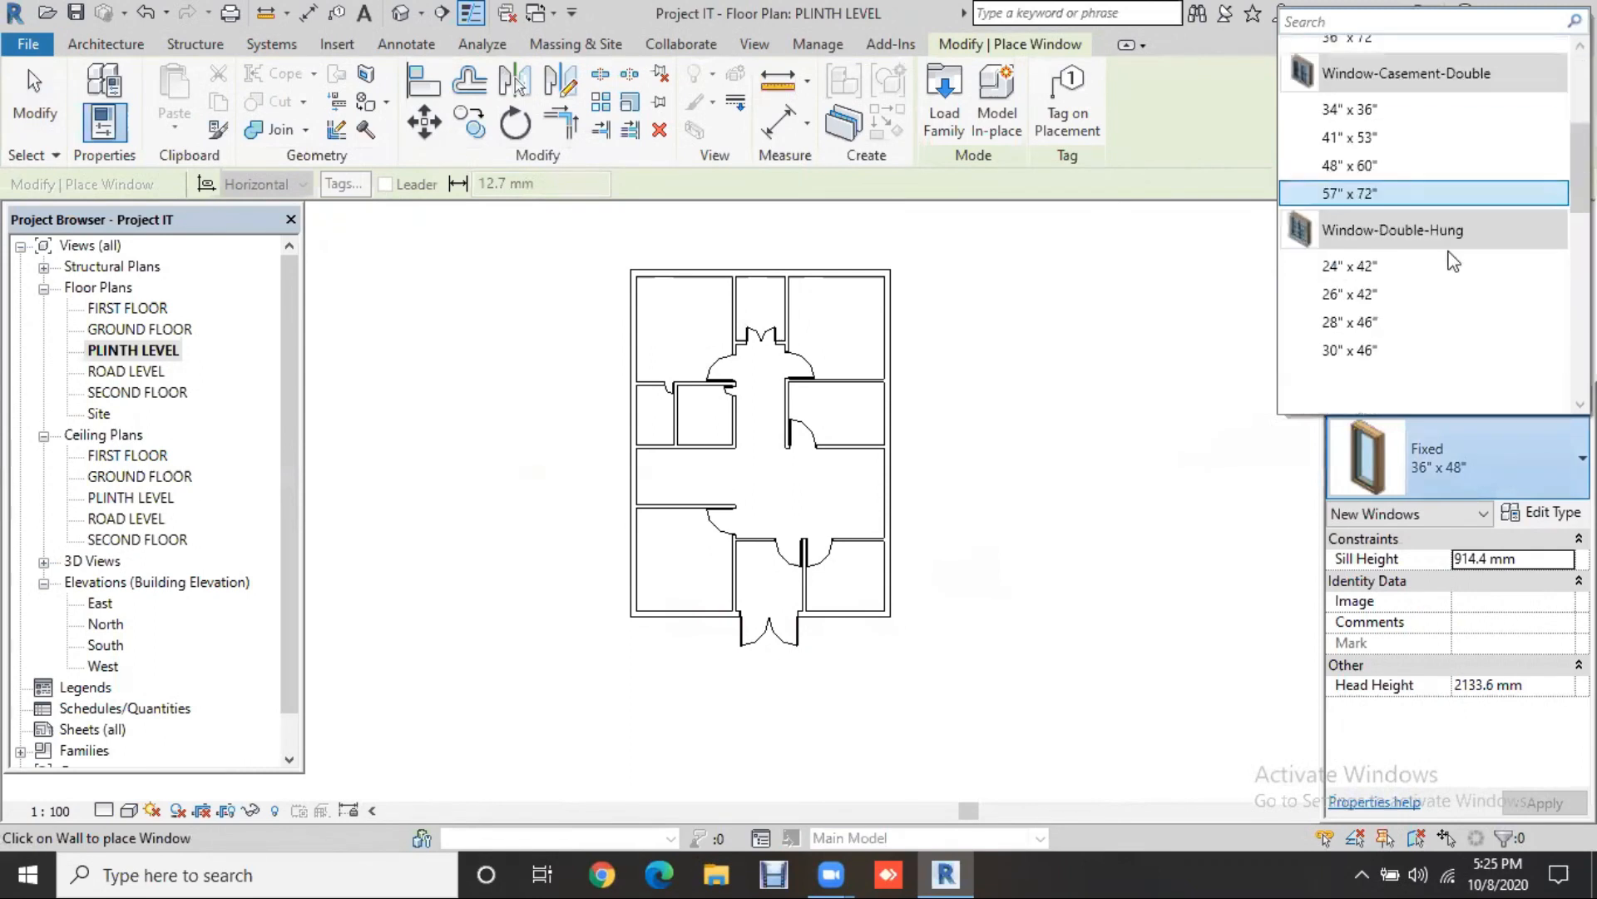
pyautogui.scroll(-1, 1452, 298)
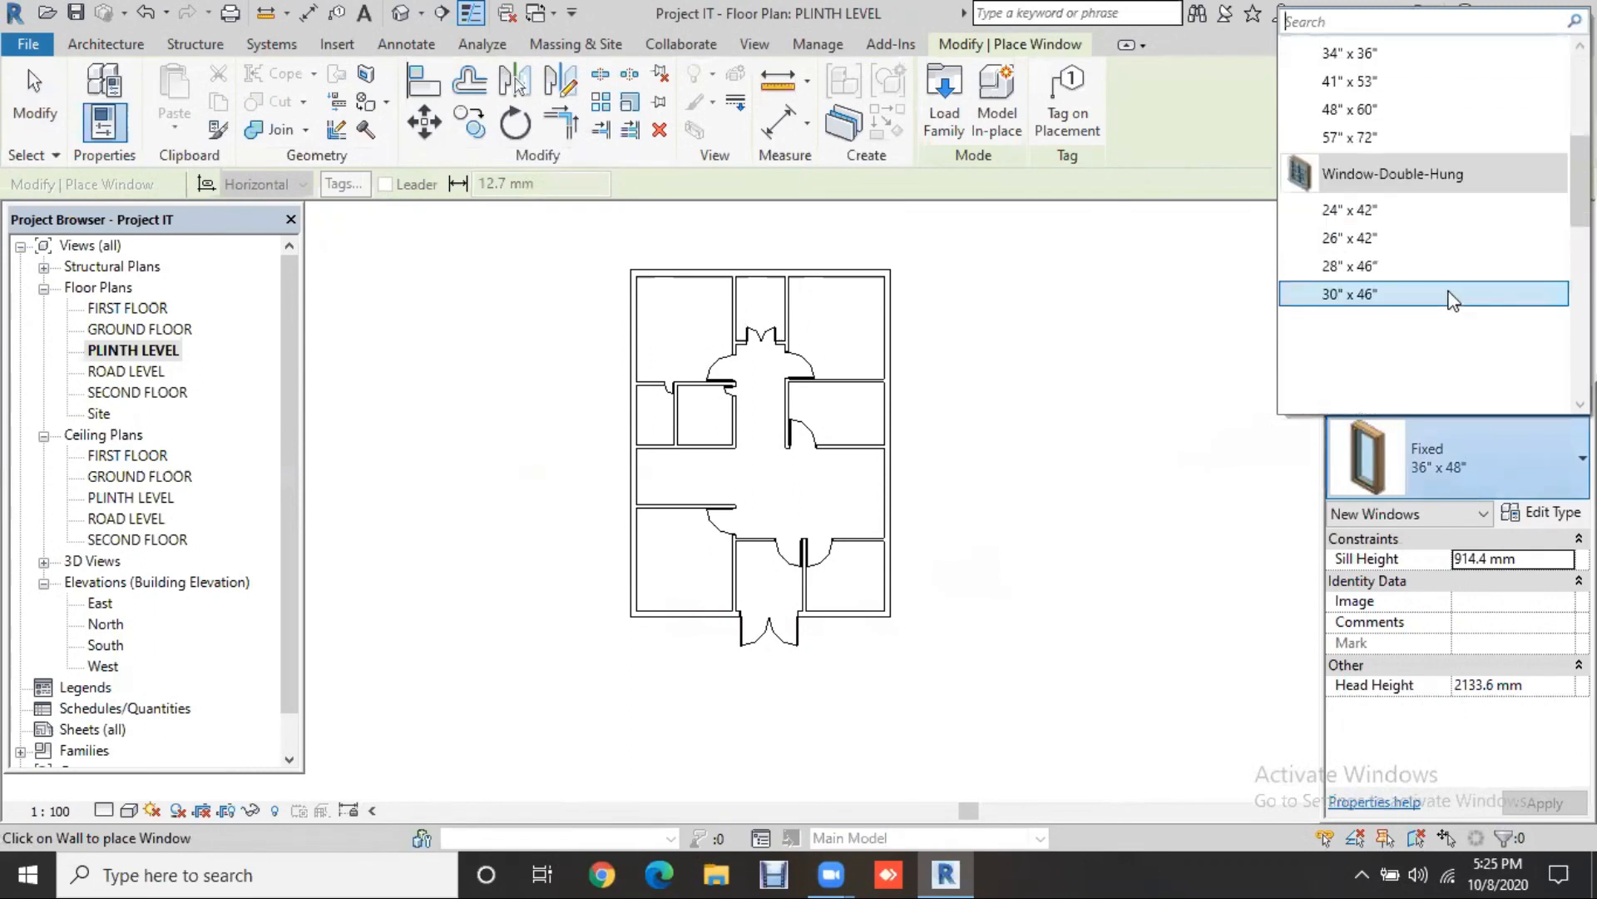
pyautogui.scroll(4, 1445, 296)
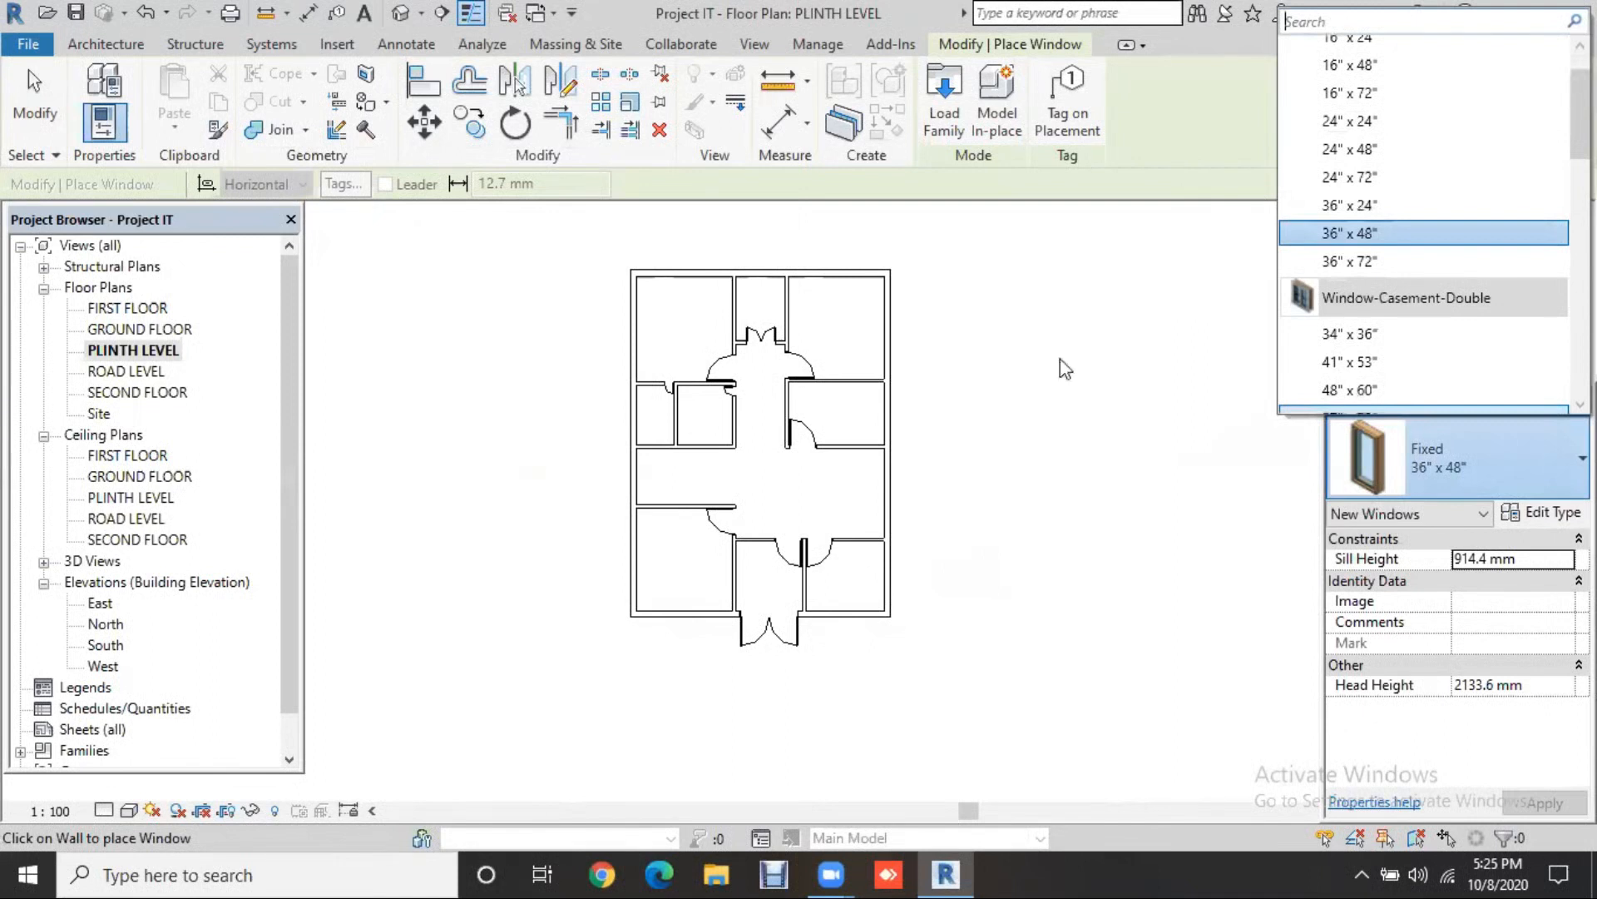
pyautogui.click(957, 113)
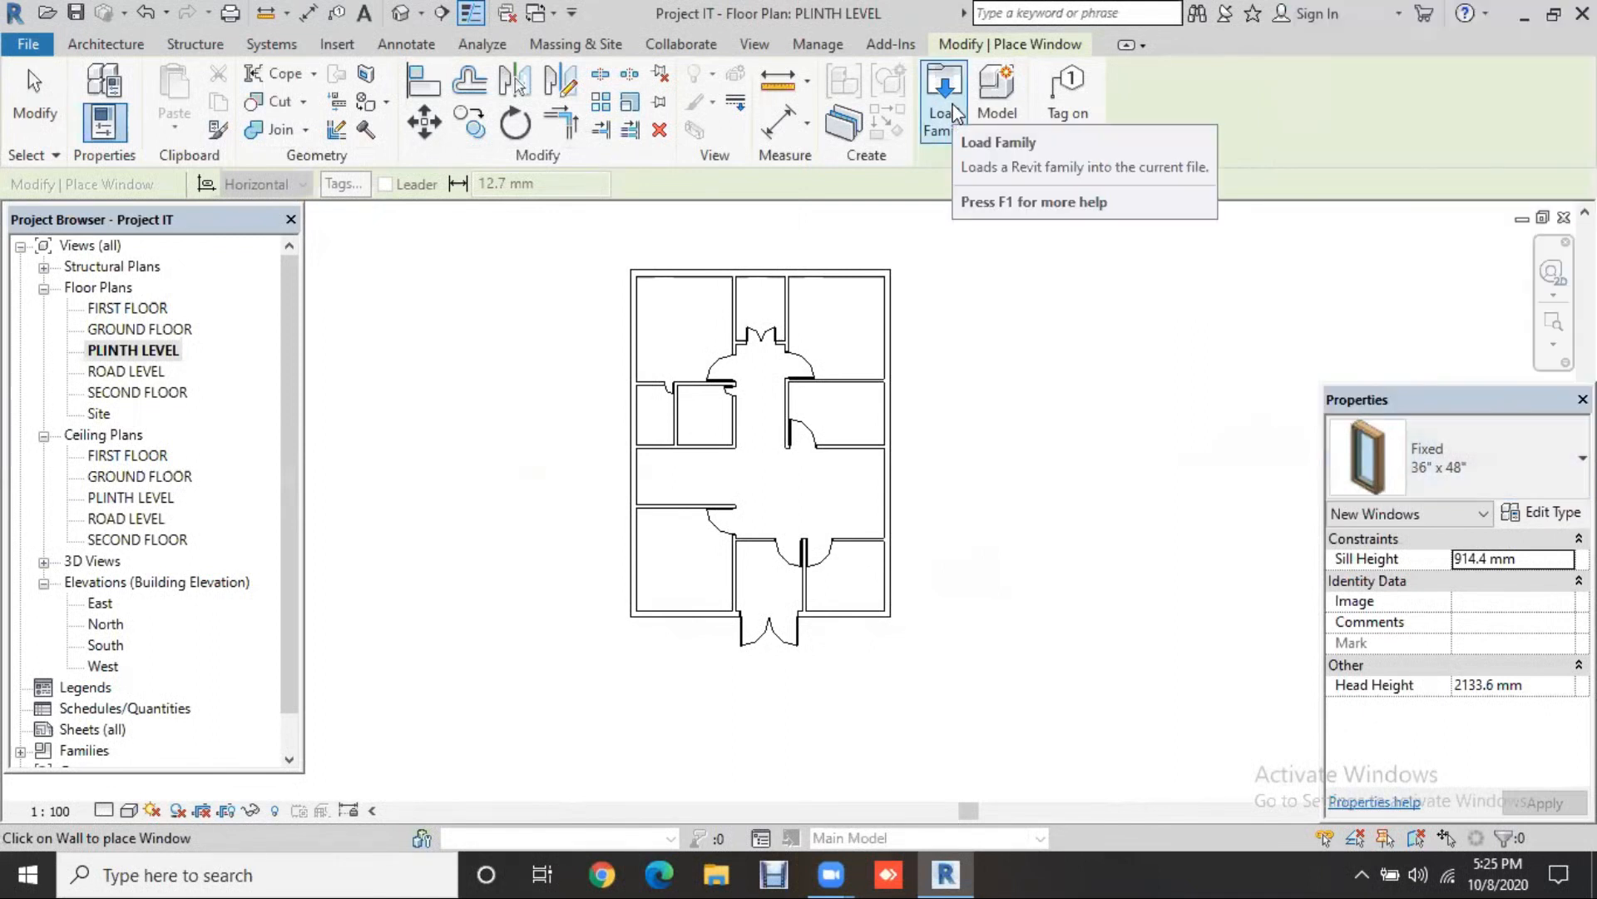
# Step: Open the Windows folder of the family library and browse the window family previews
pyautogui.click(957, 113)
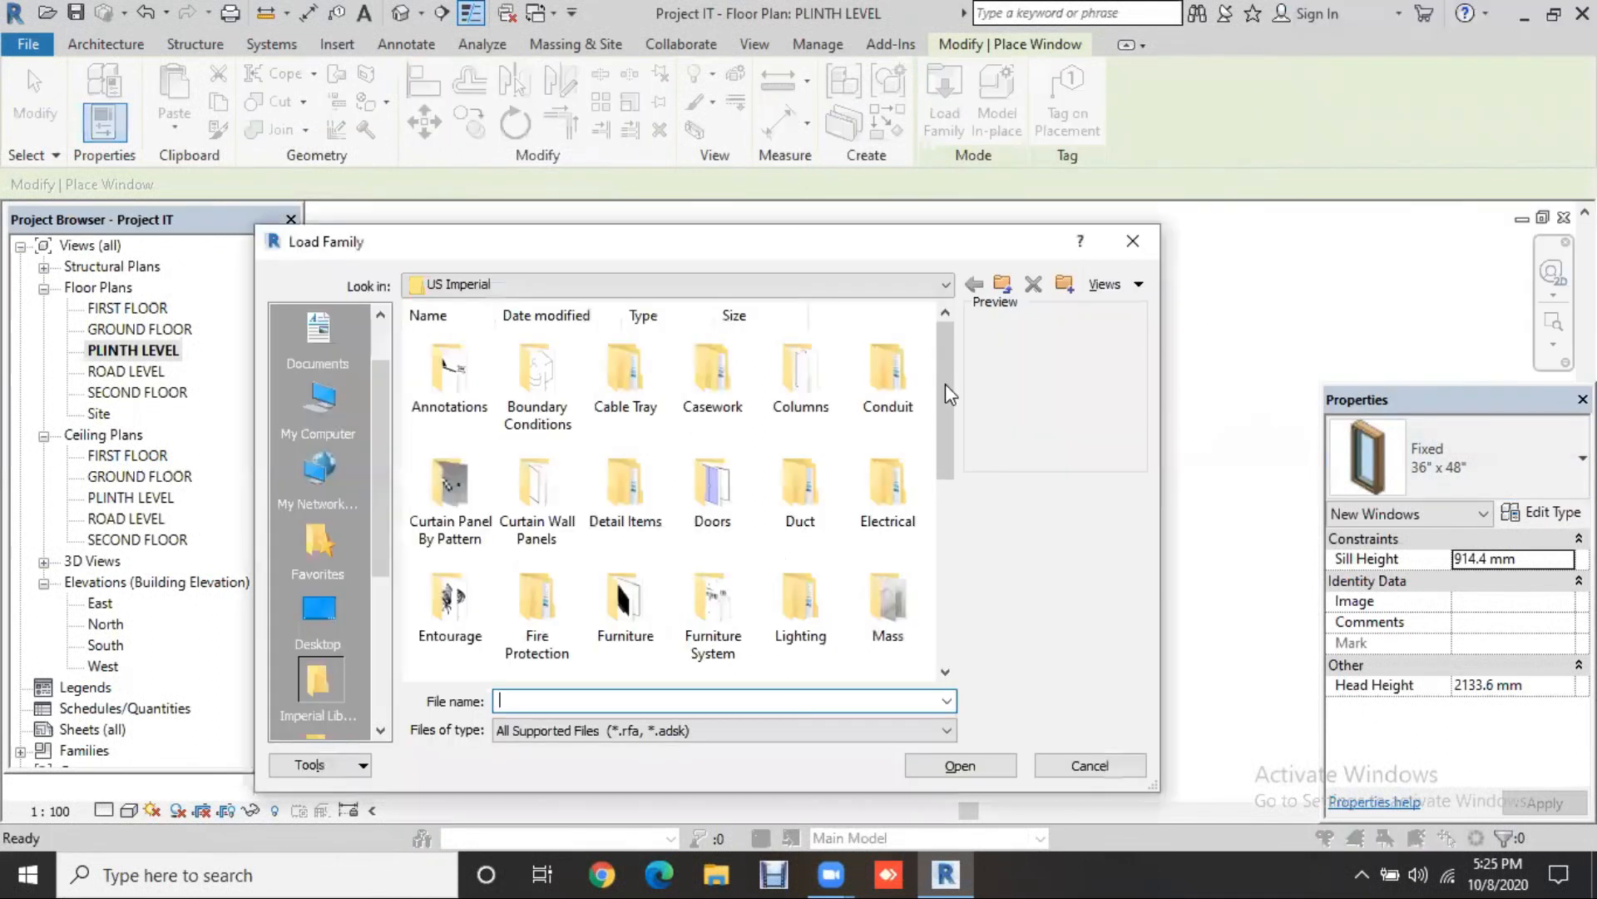
pyautogui.scroll(-5, 697, 504)
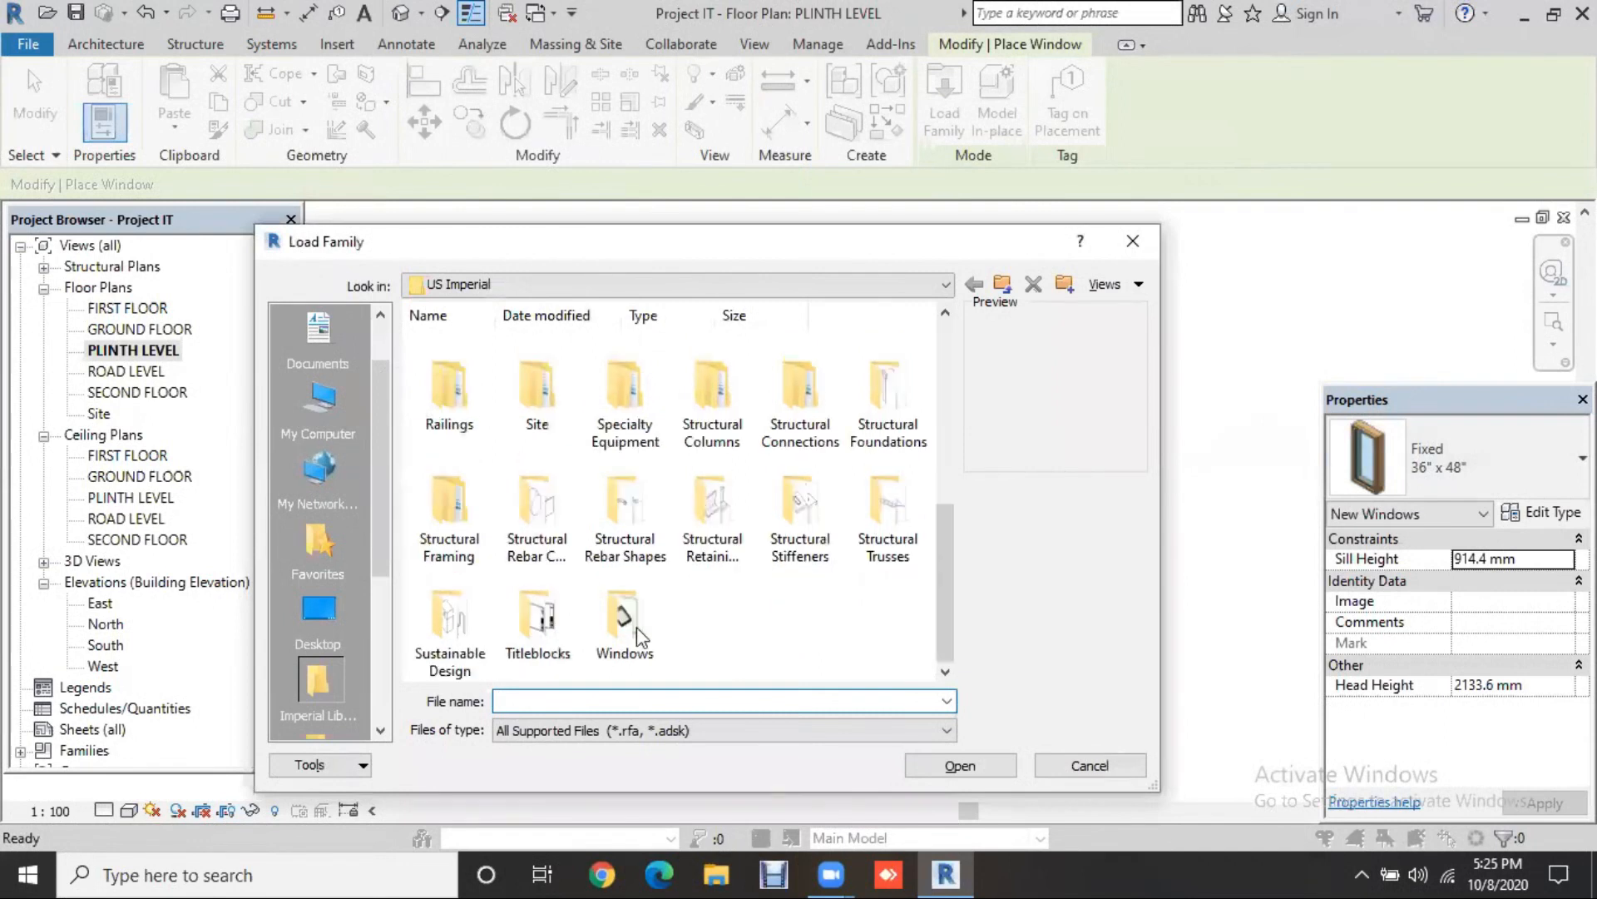
pyautogui.click(632, 636)
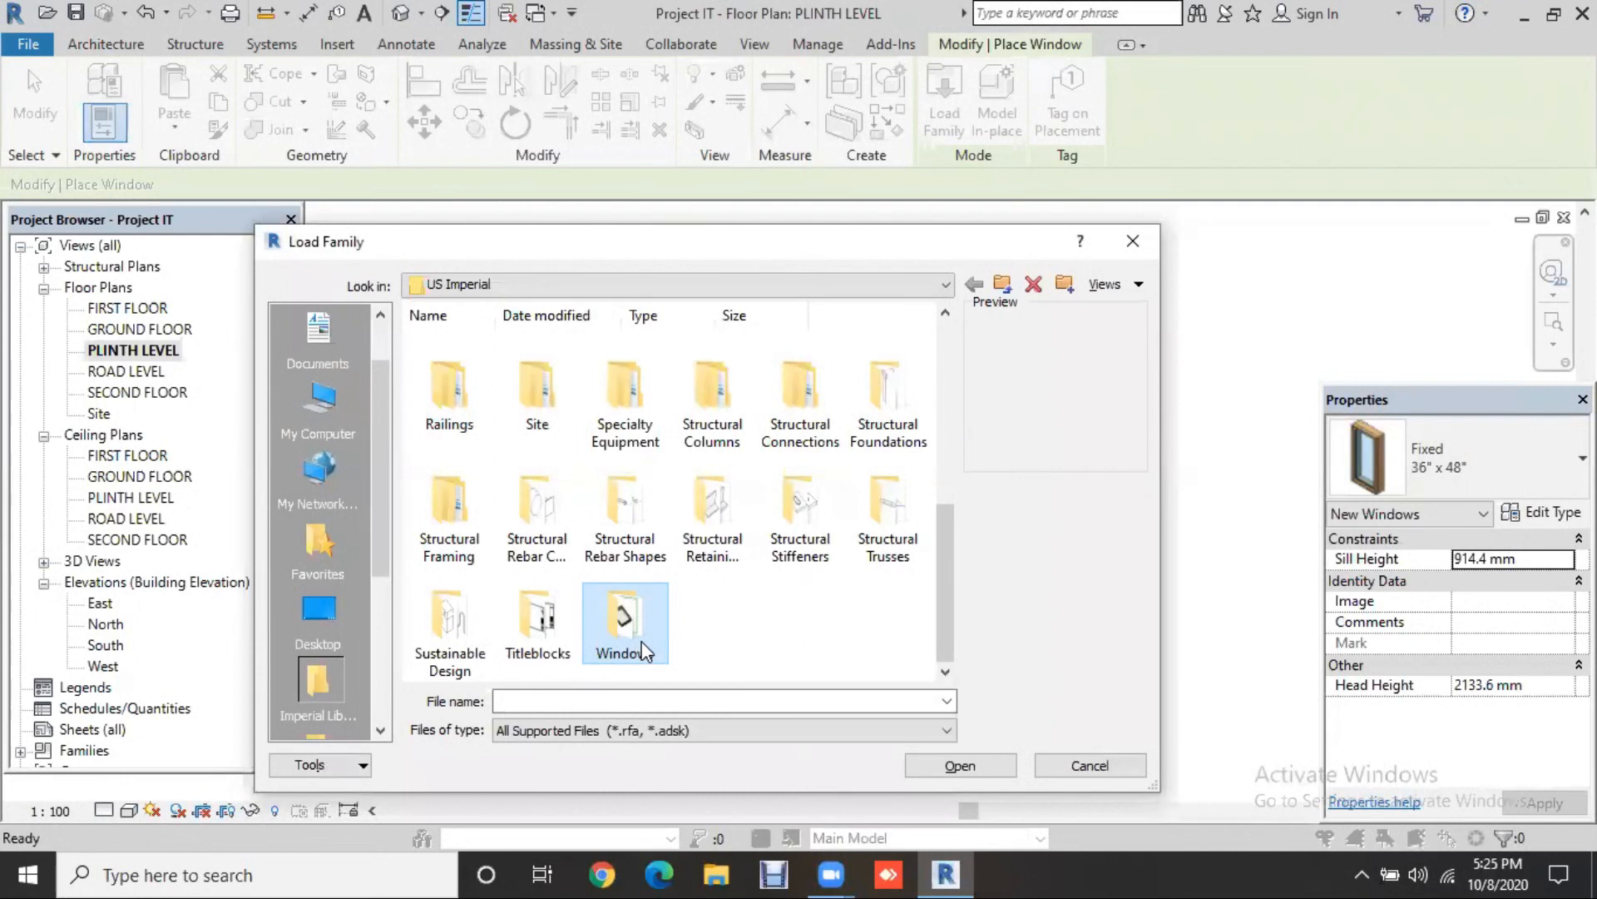
pyautogui.doubleClick(646, 649)
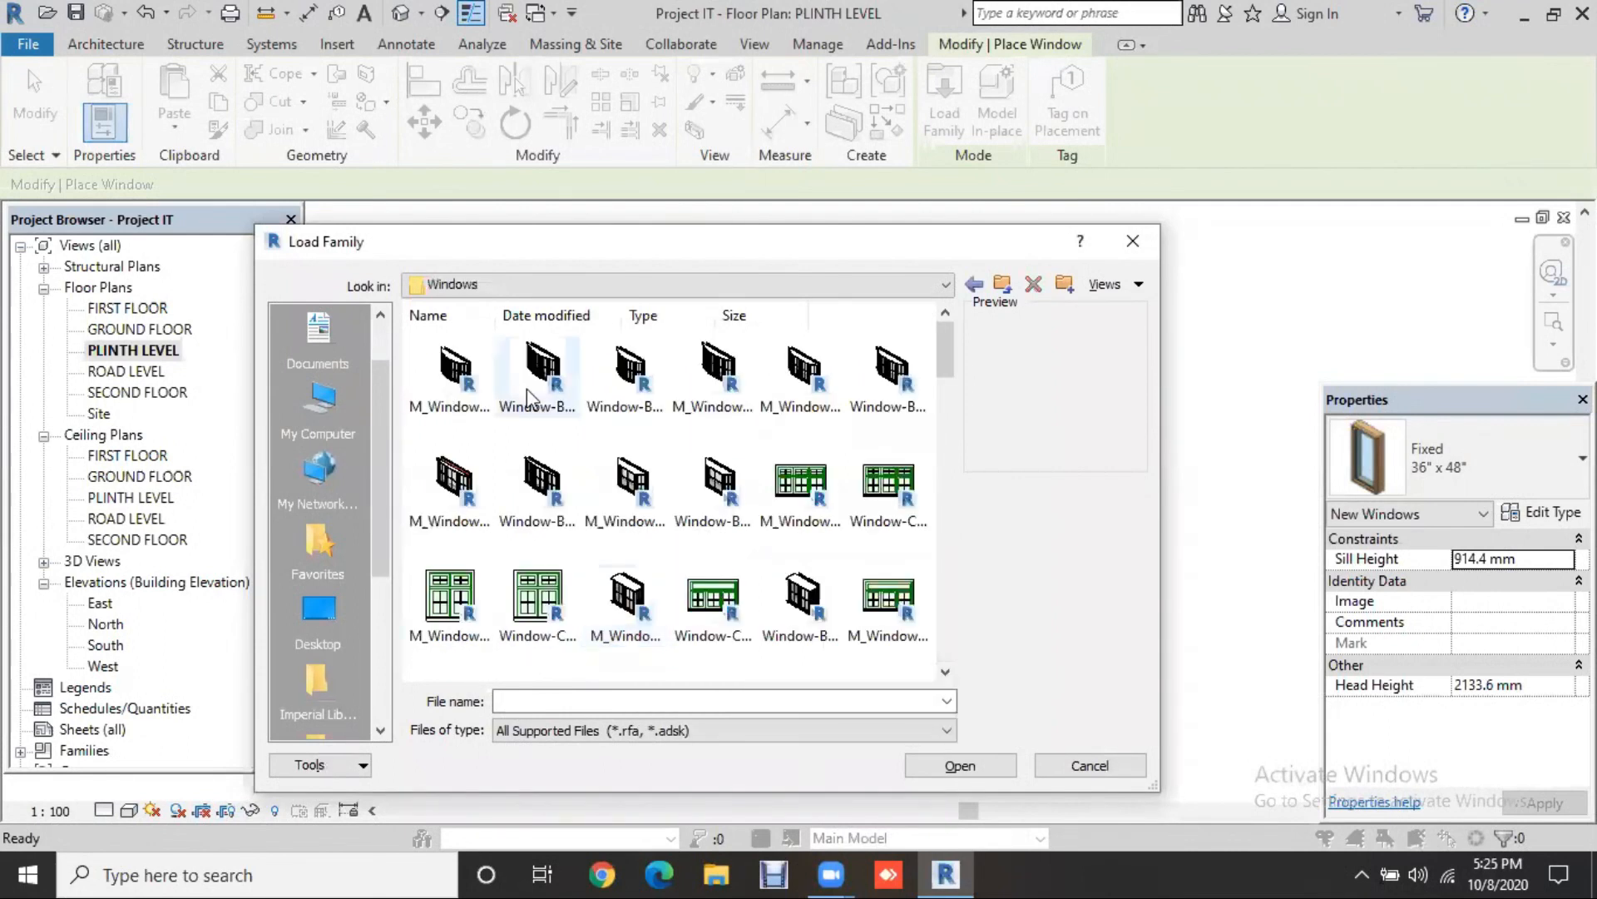
pyautogui.click(425, 372)
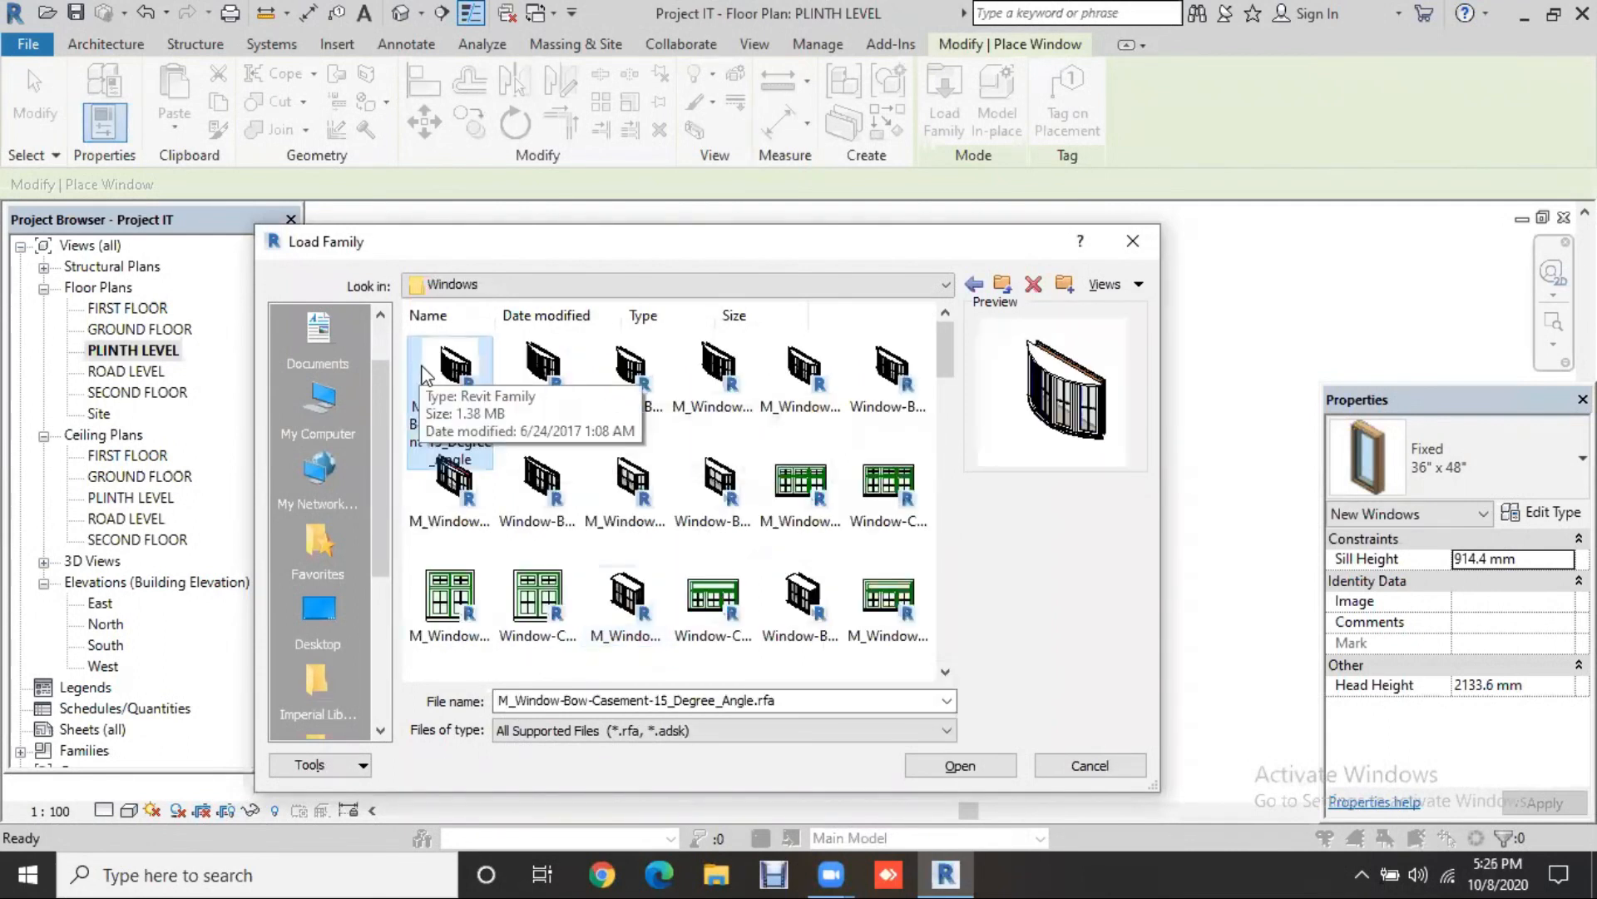
pyautogui.press('Right')
pyautogui.press('Right')
pyautogui.press('Right')
pyautogui.press('Right')
pyautogui.press('Right')
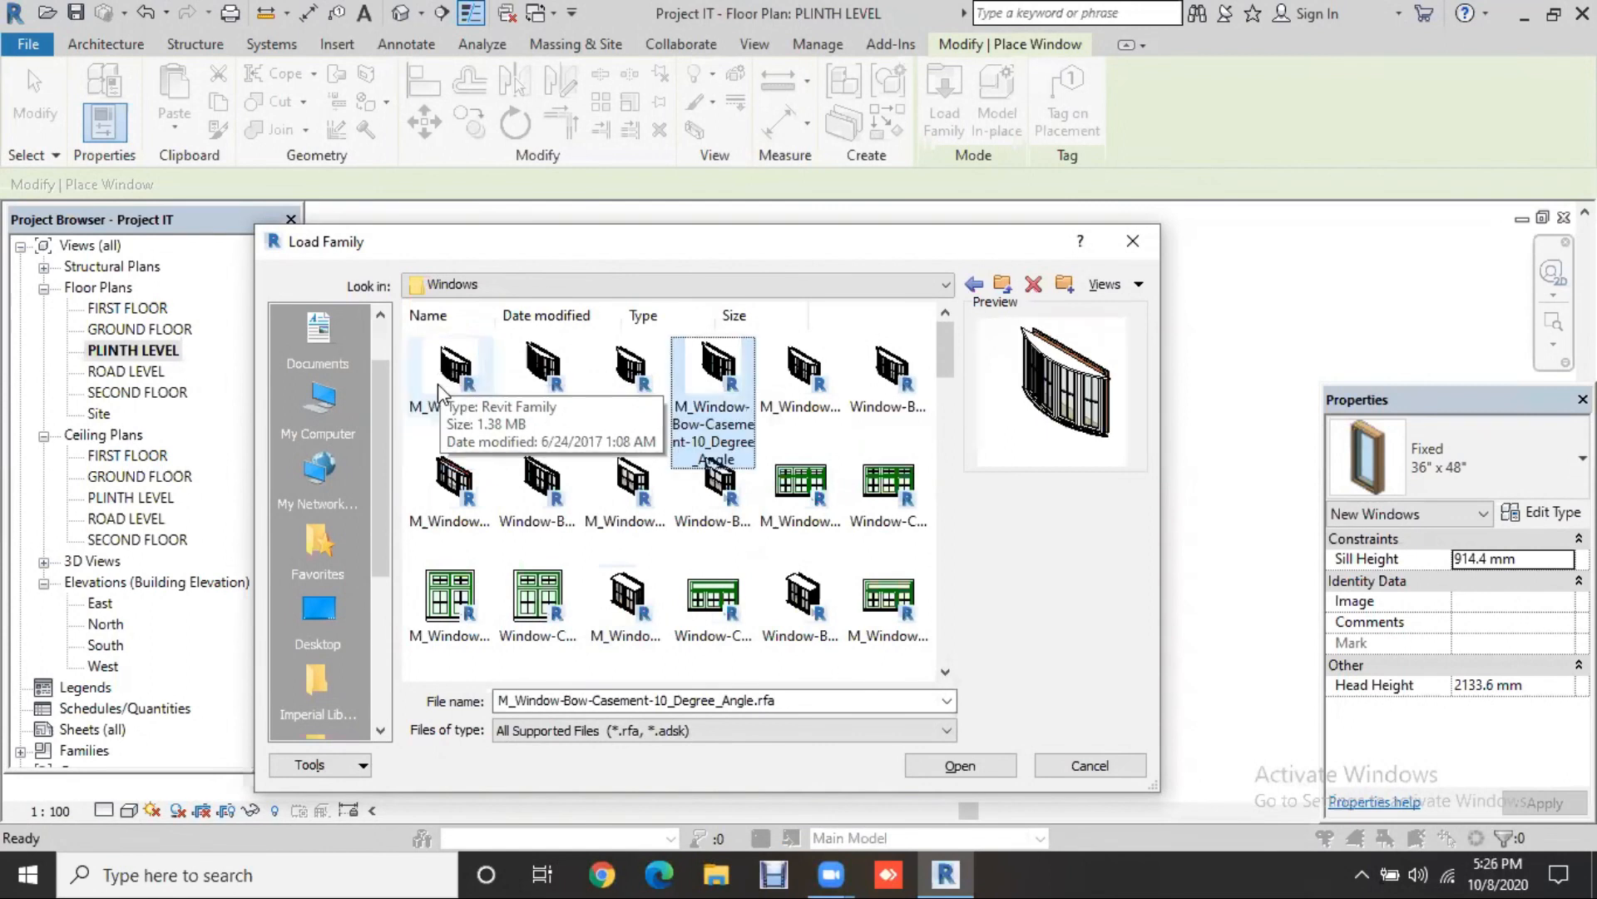
pyautogui.press('Right')
pyautogui.press('Right')
pyautogui.press('Right')
pyautogui.press('Right')
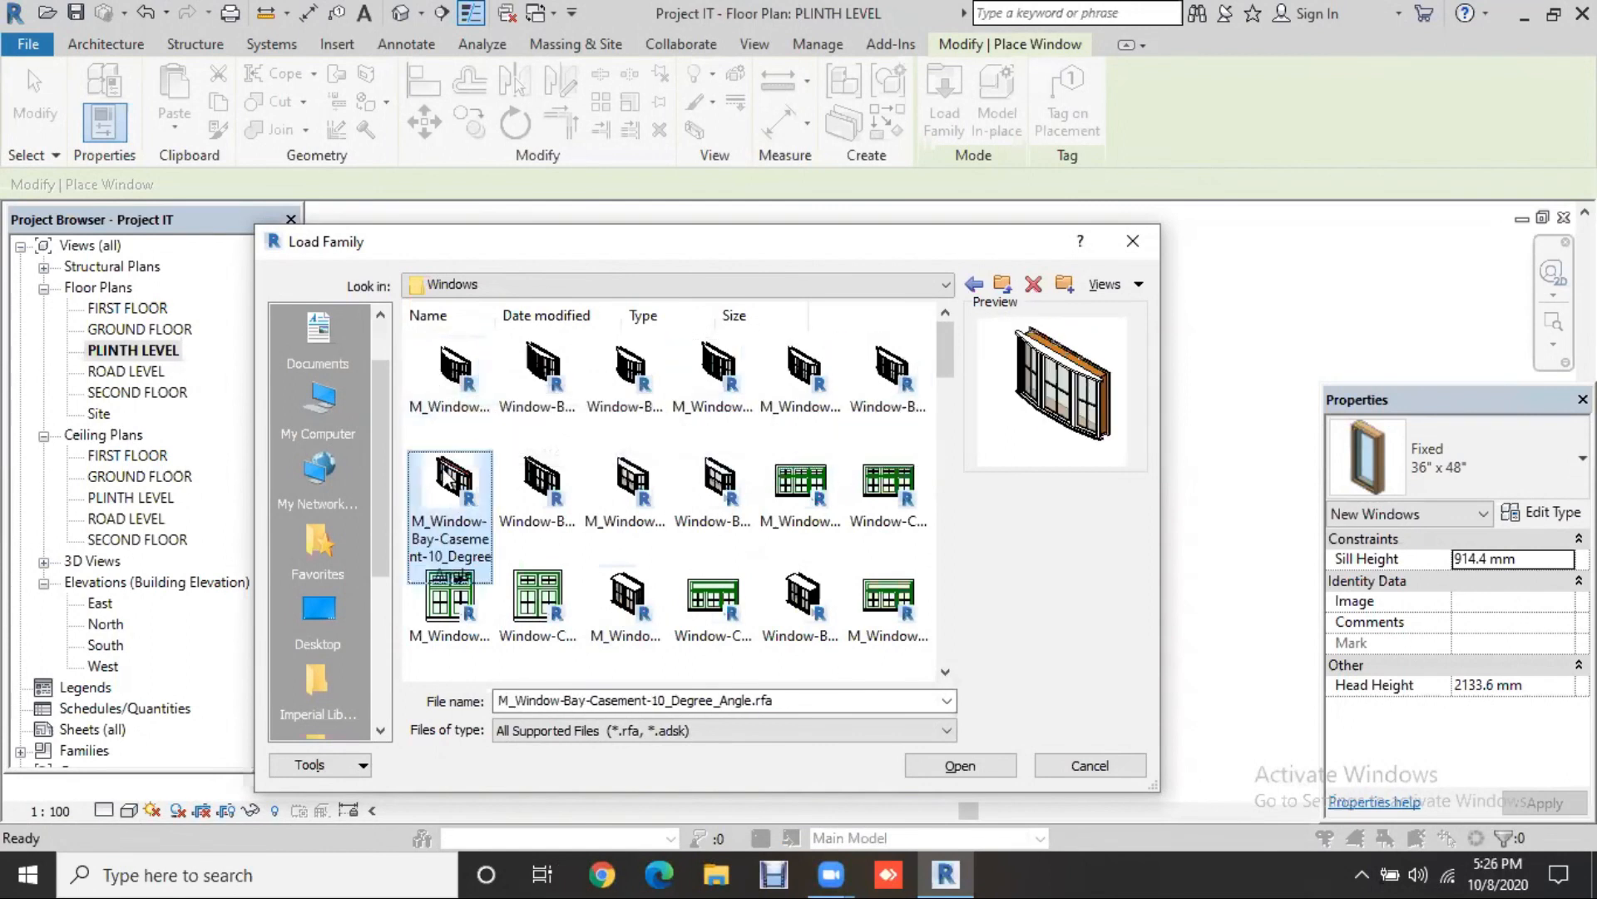
pyautogui.press('Right')
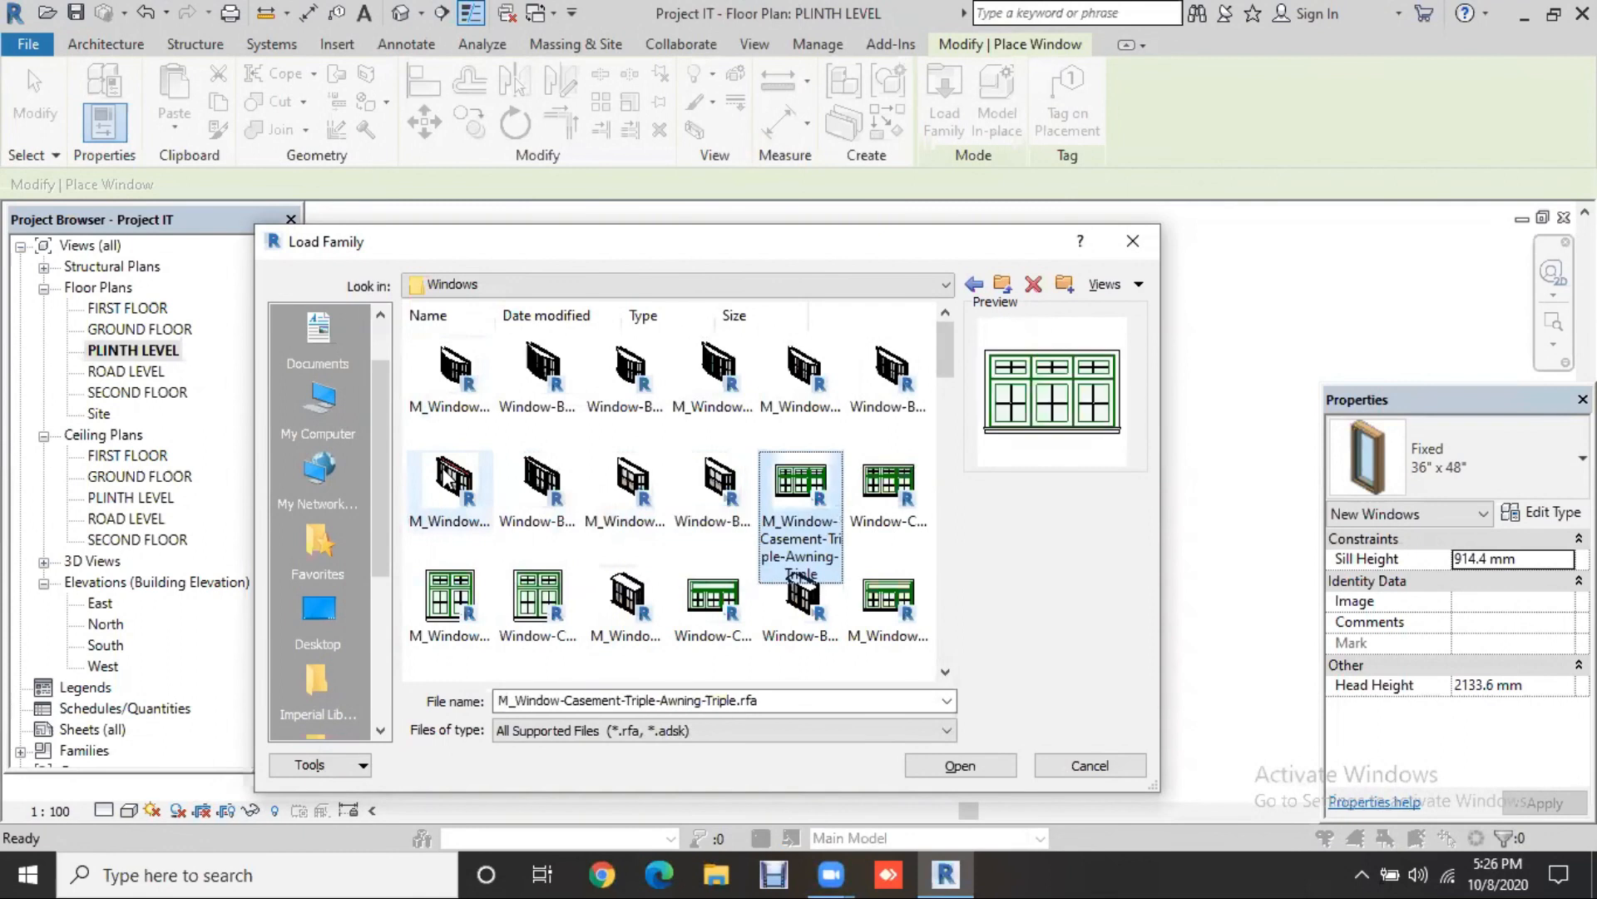
pyautogui.press('Right')
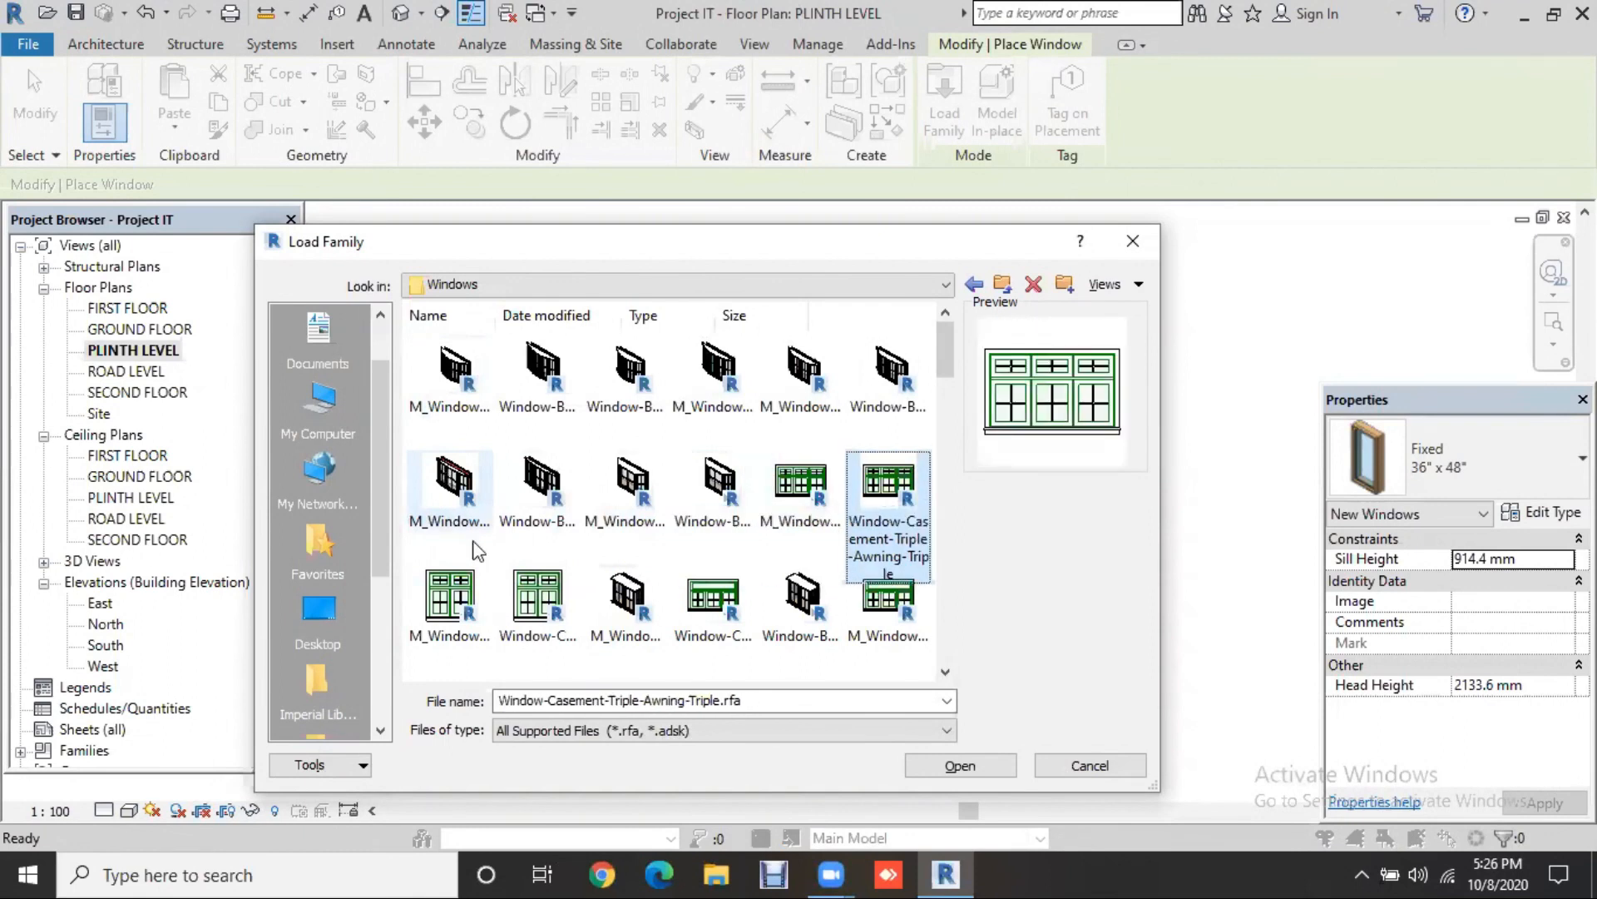
pyautogui.press('Right')
pyautogui.press('Right')
pyautogui.press('Right')
pyautogui.press('Right')
pyautogui.press('Right')
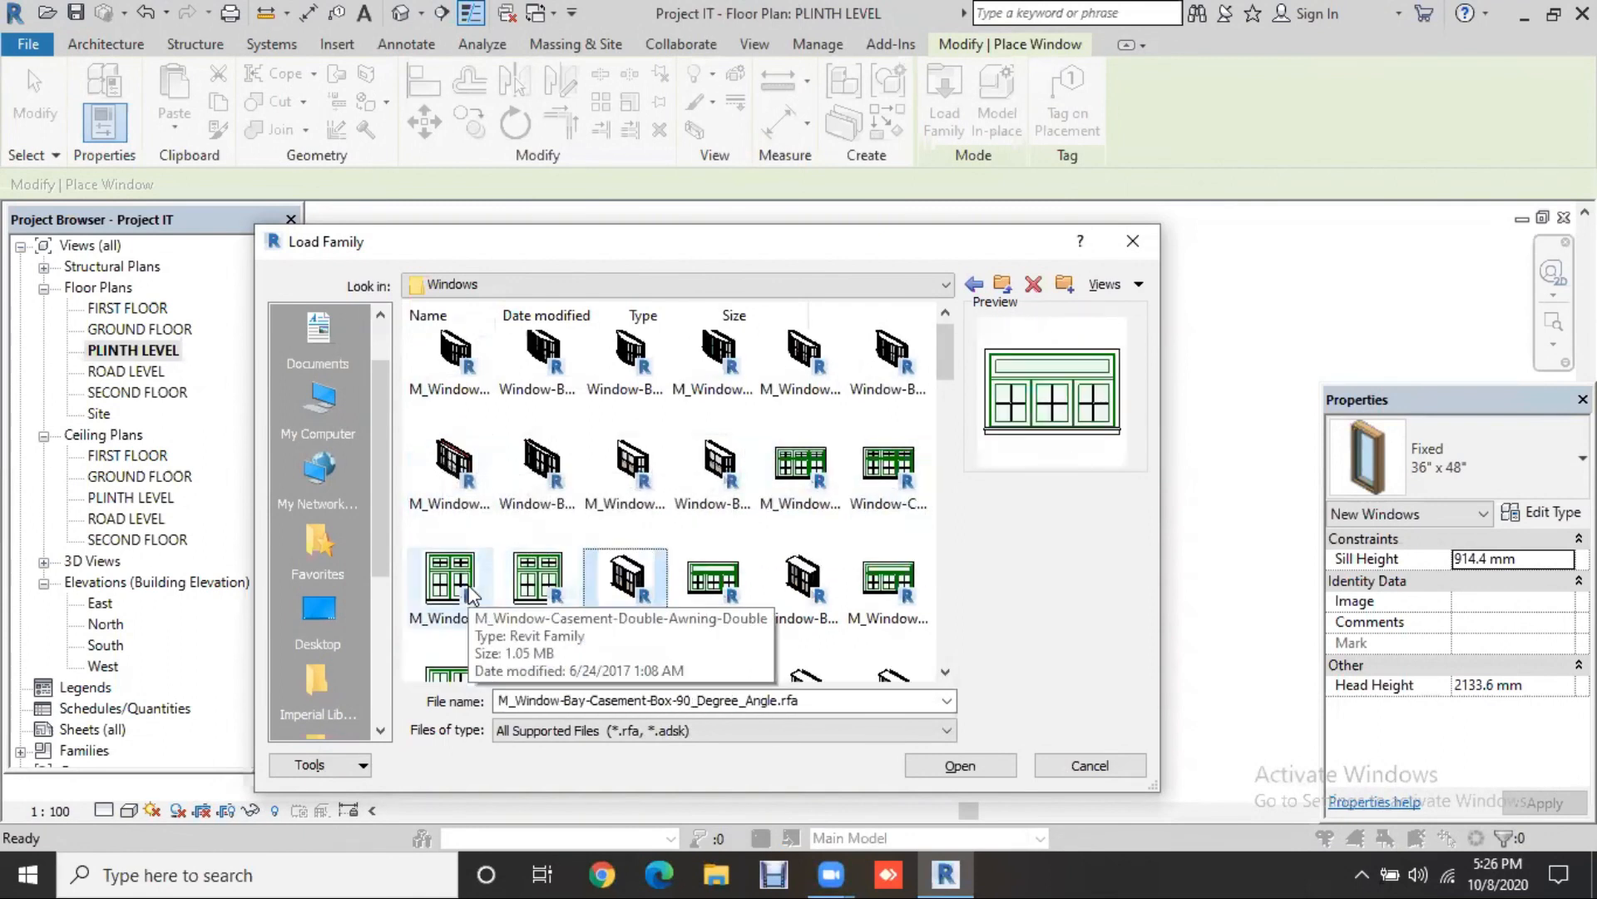
pyautogui.press('Right')
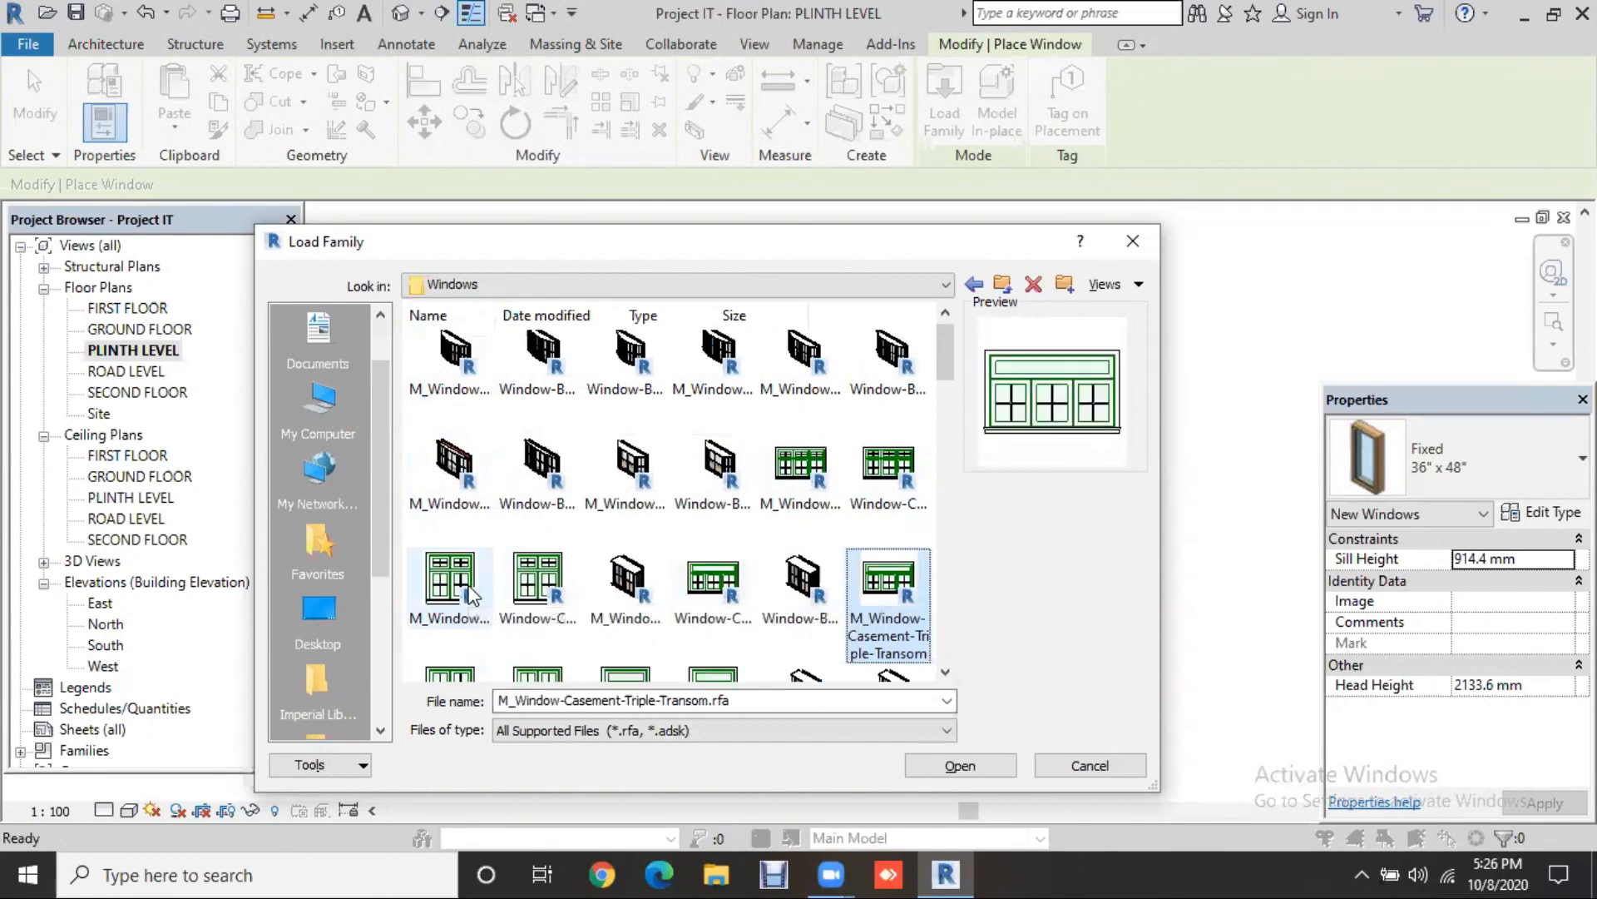
pyautogui.scroll(-1, 936, 446)
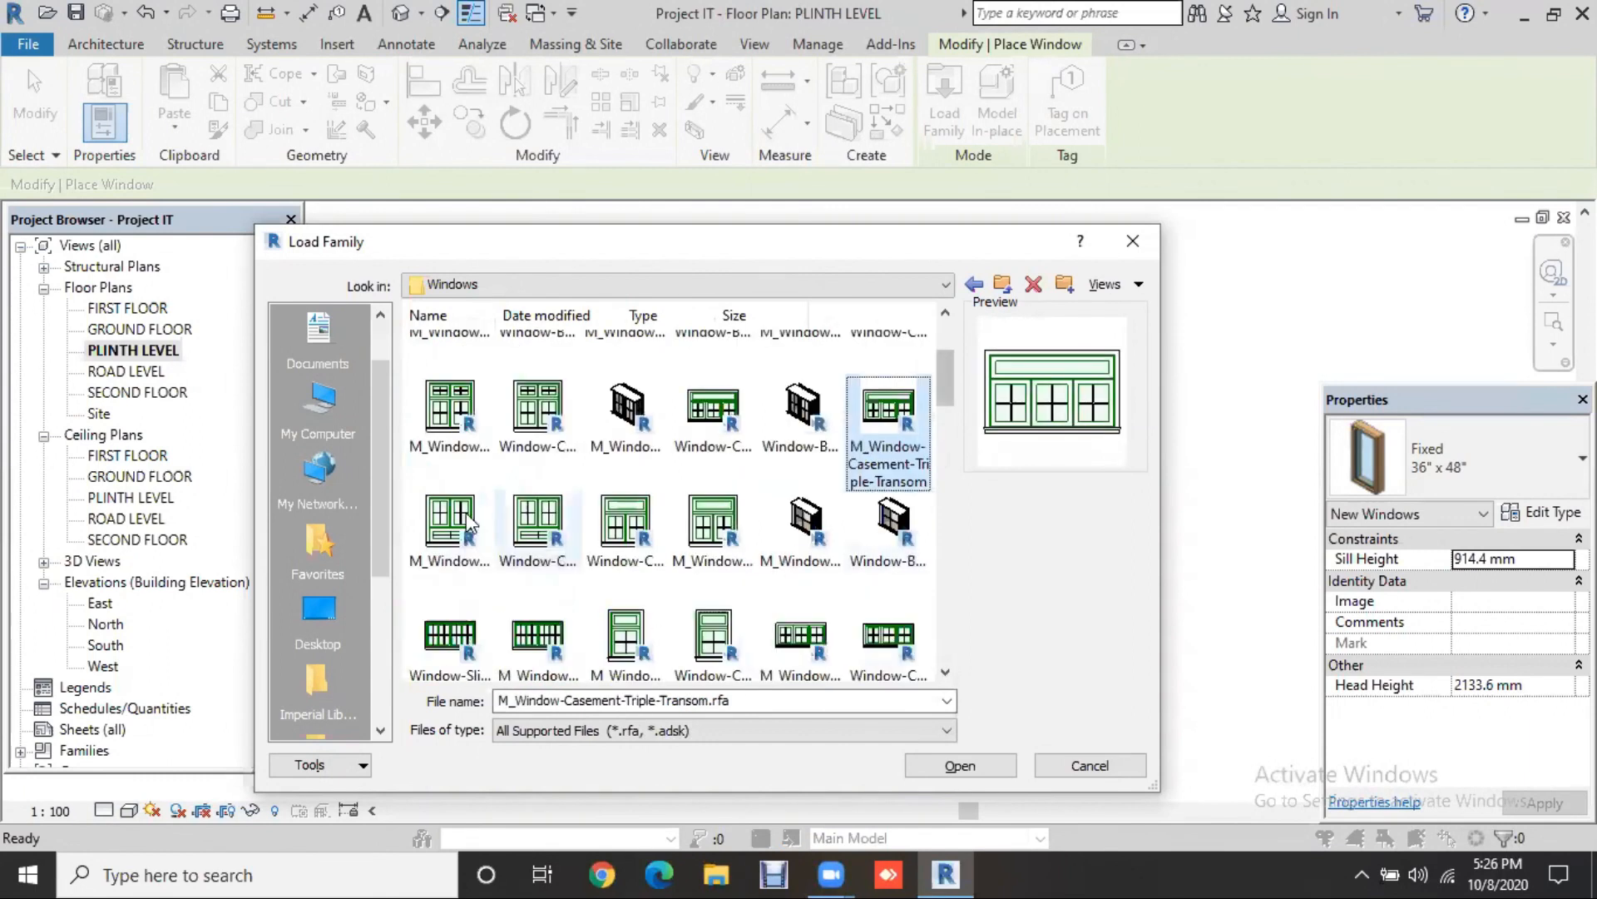
pyautogui.press('Right')
pyautogui.press('Right')
# Step: Select Window-Fixed-Pentagon and Window-Awning-Variable and load them with their default types
pyautogui.click(632, 524)
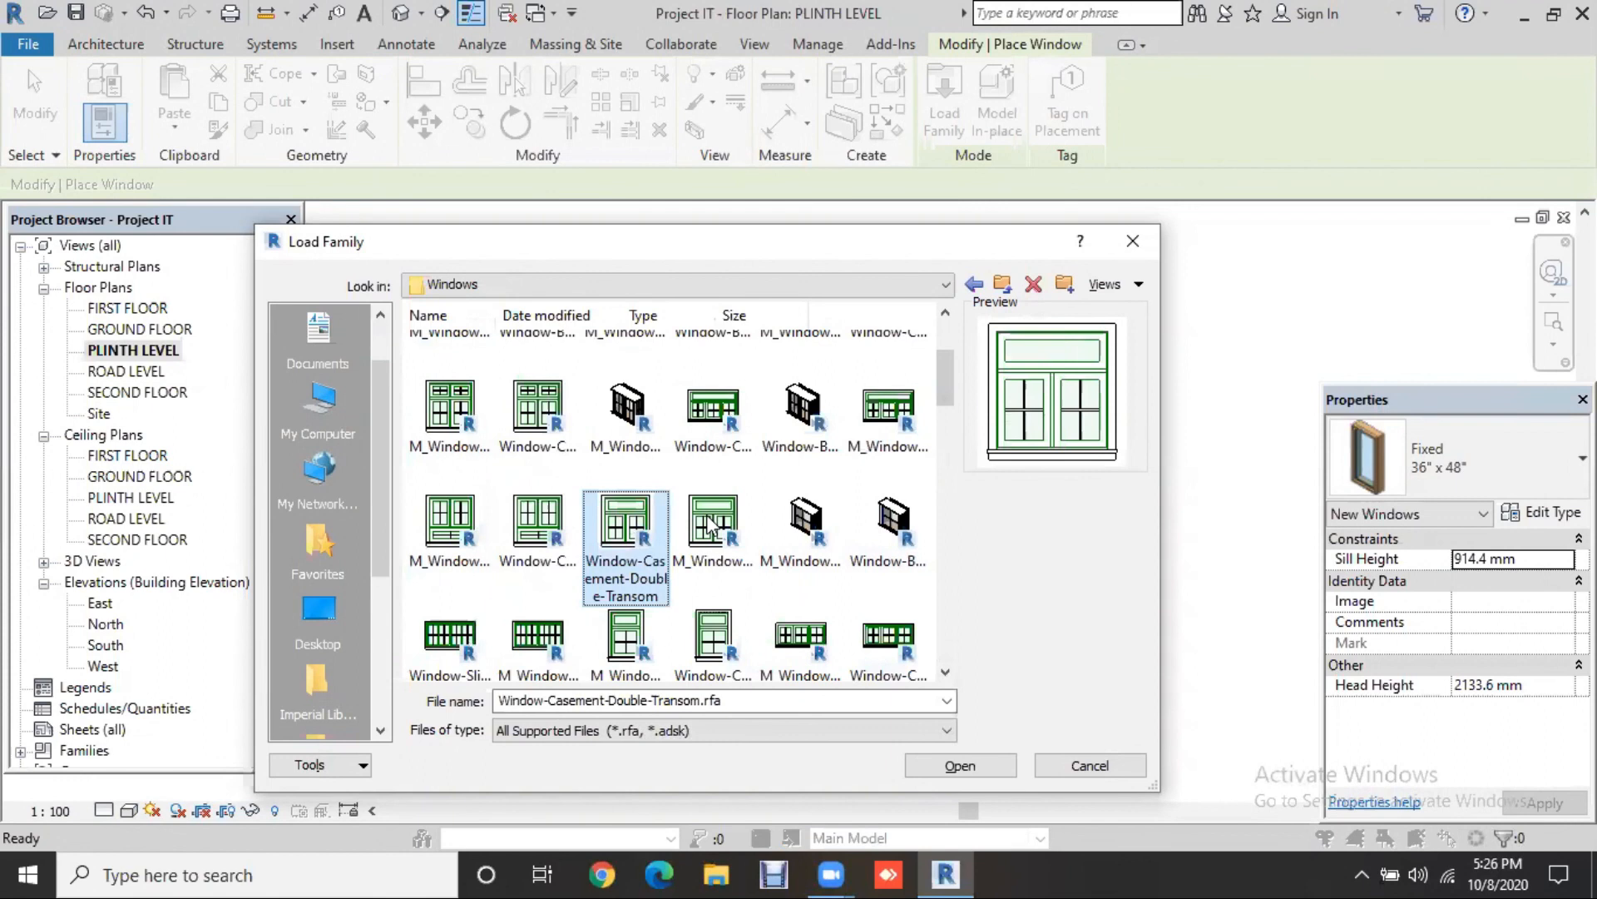
pyautogui.scroll(-3, 657, 524)
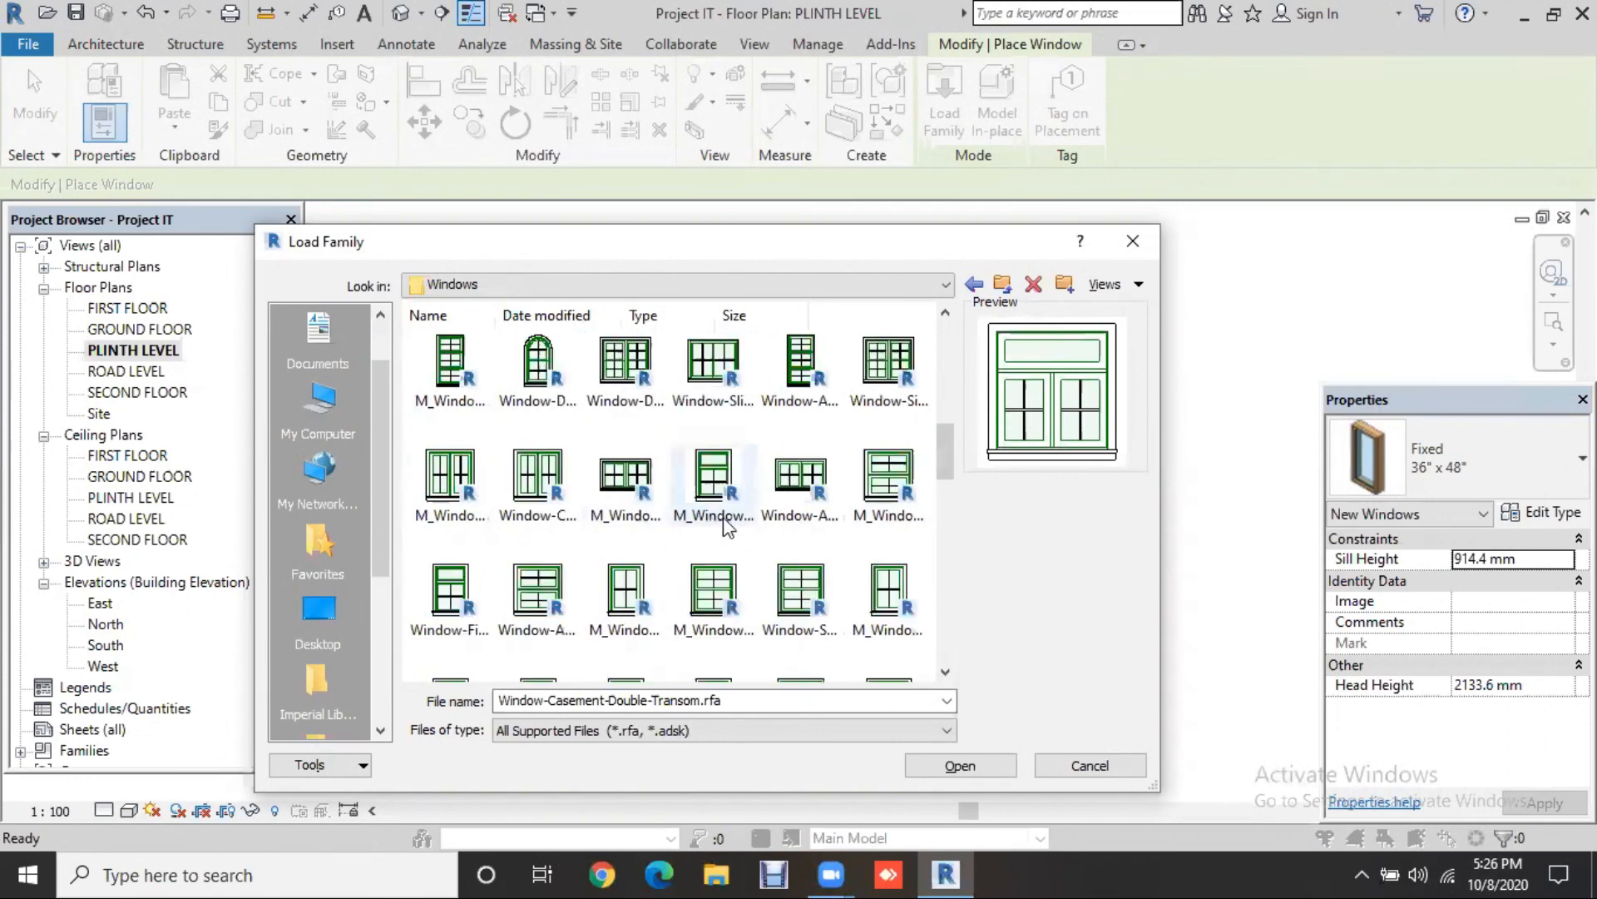
pyautogui.scroll(-3, 723, 517)
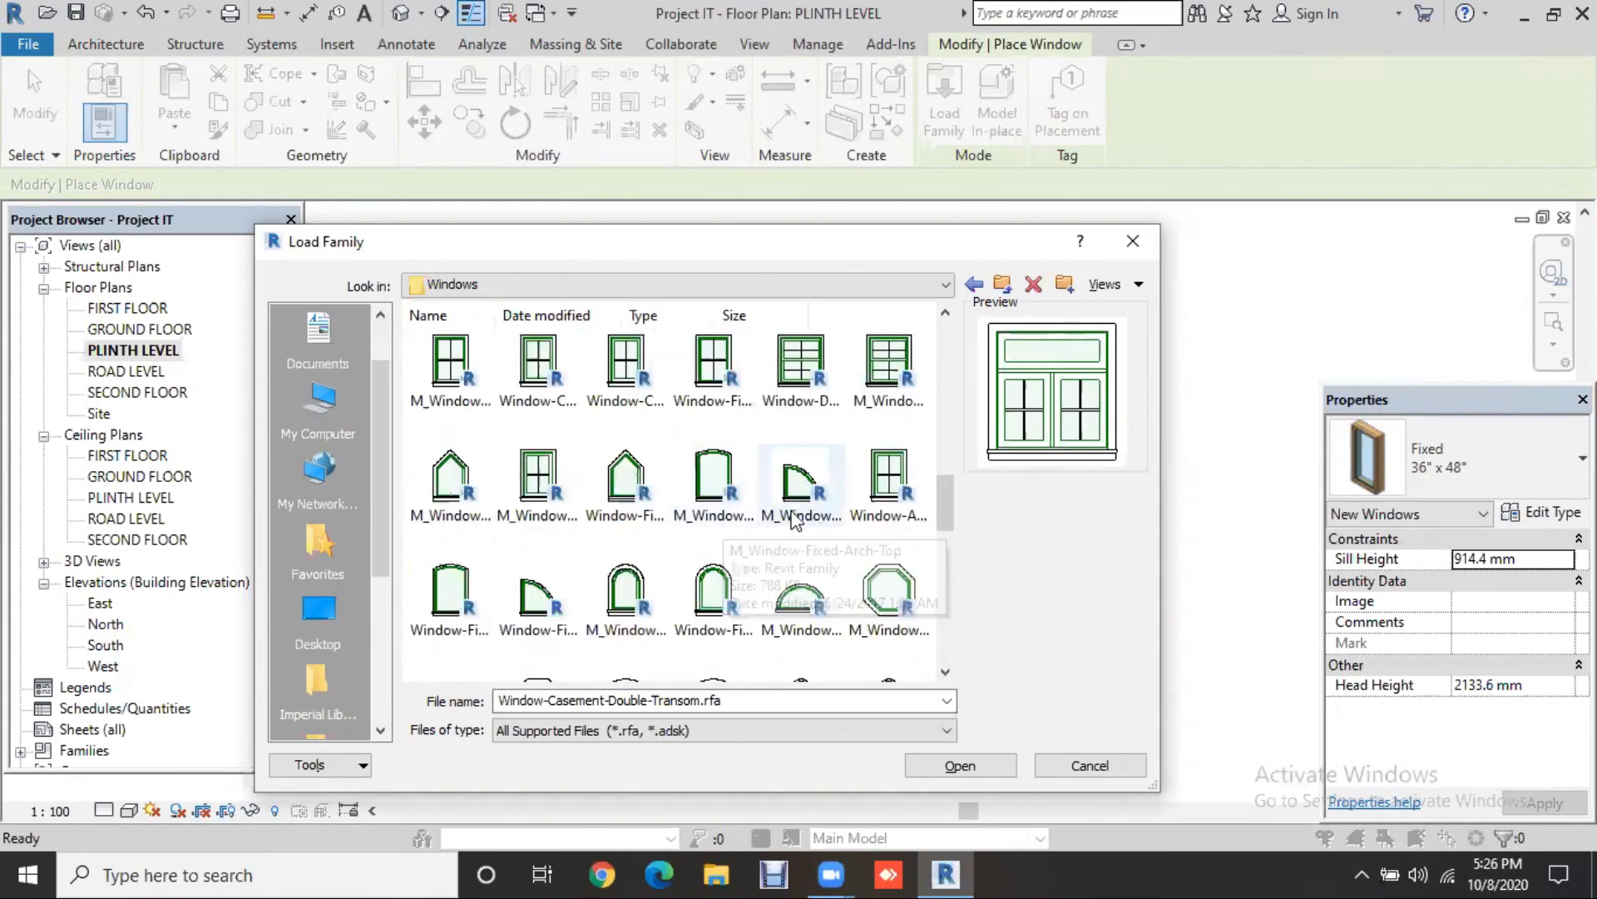
pyautogui.click(730, 500)
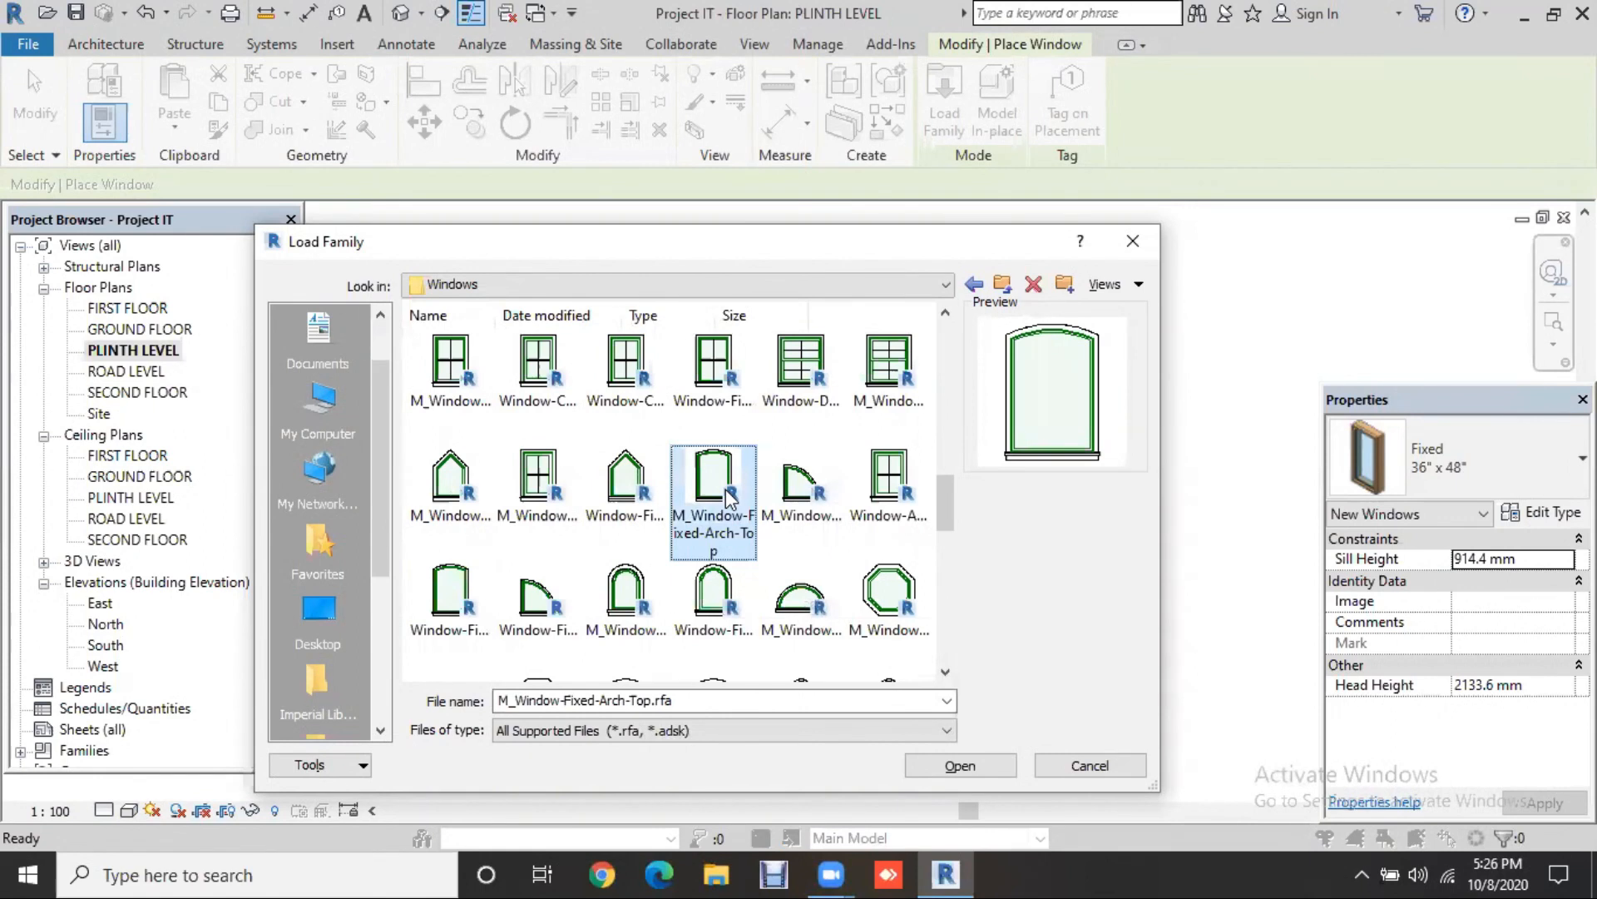
pyautogui.click(648, 497)
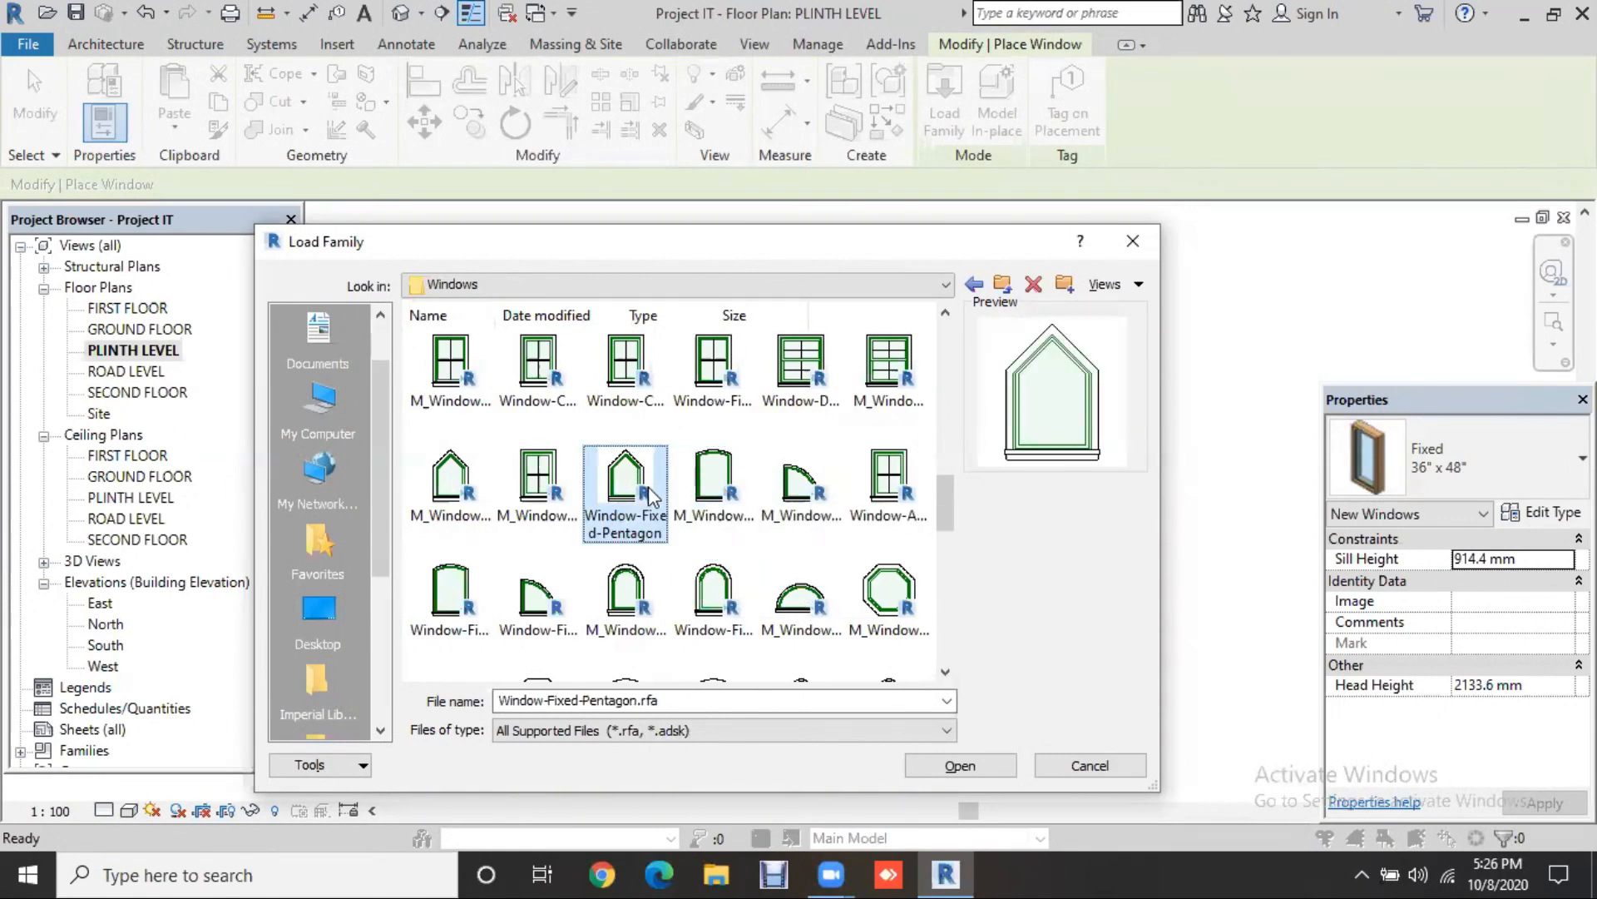
pyautogui.moveTo(945, 502); pyautogui.dragTo(942, 554)
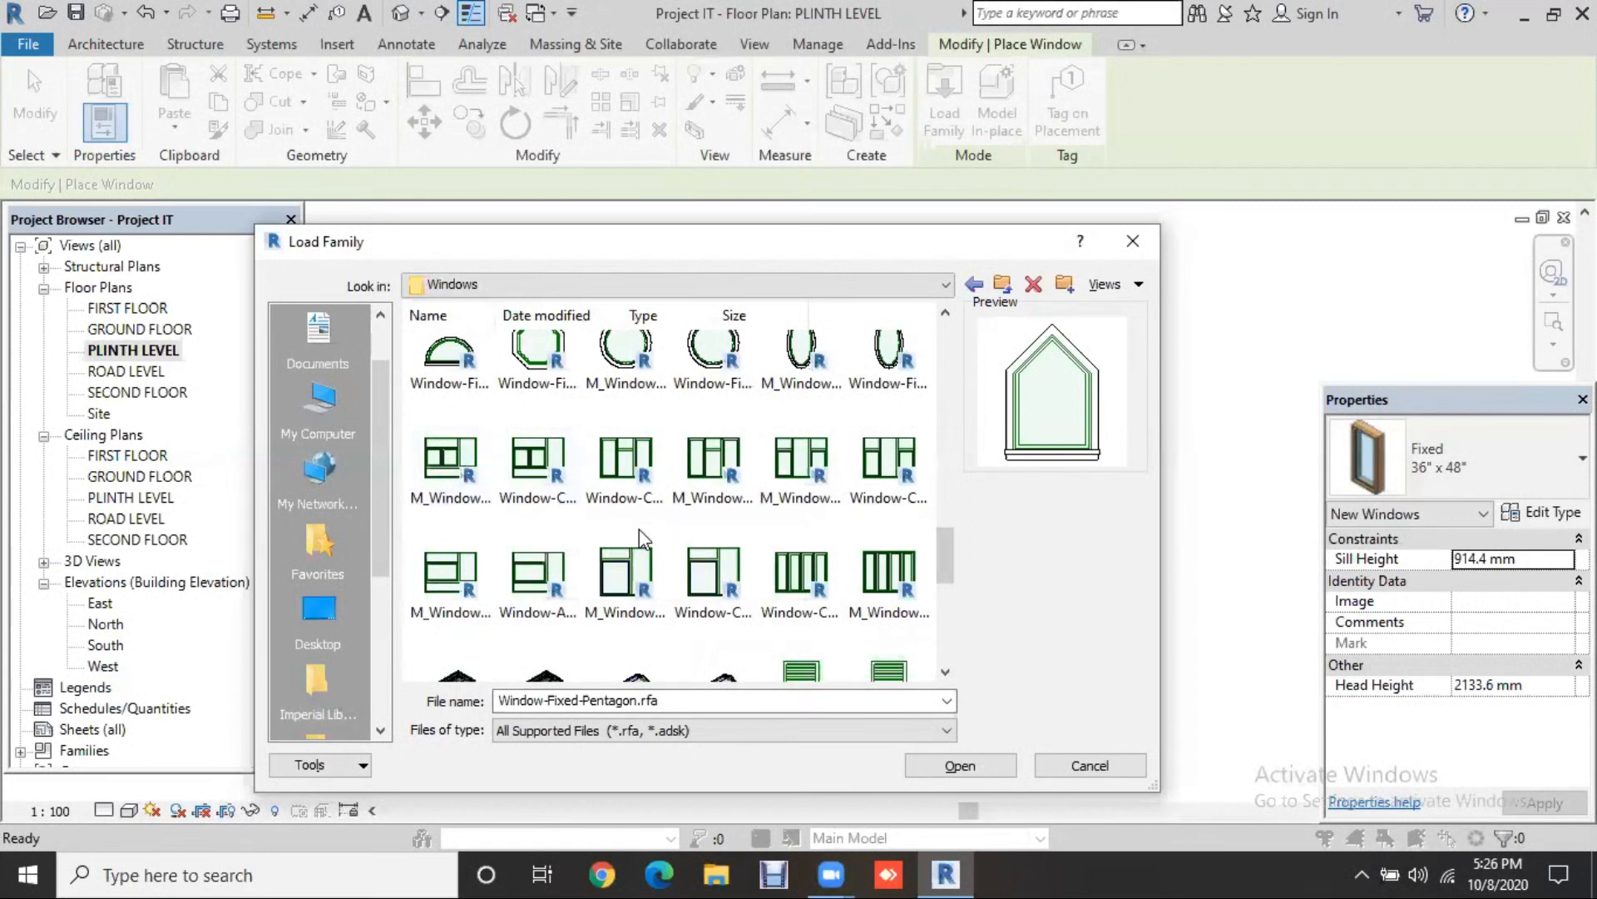
pyautogui.click(526, 591)
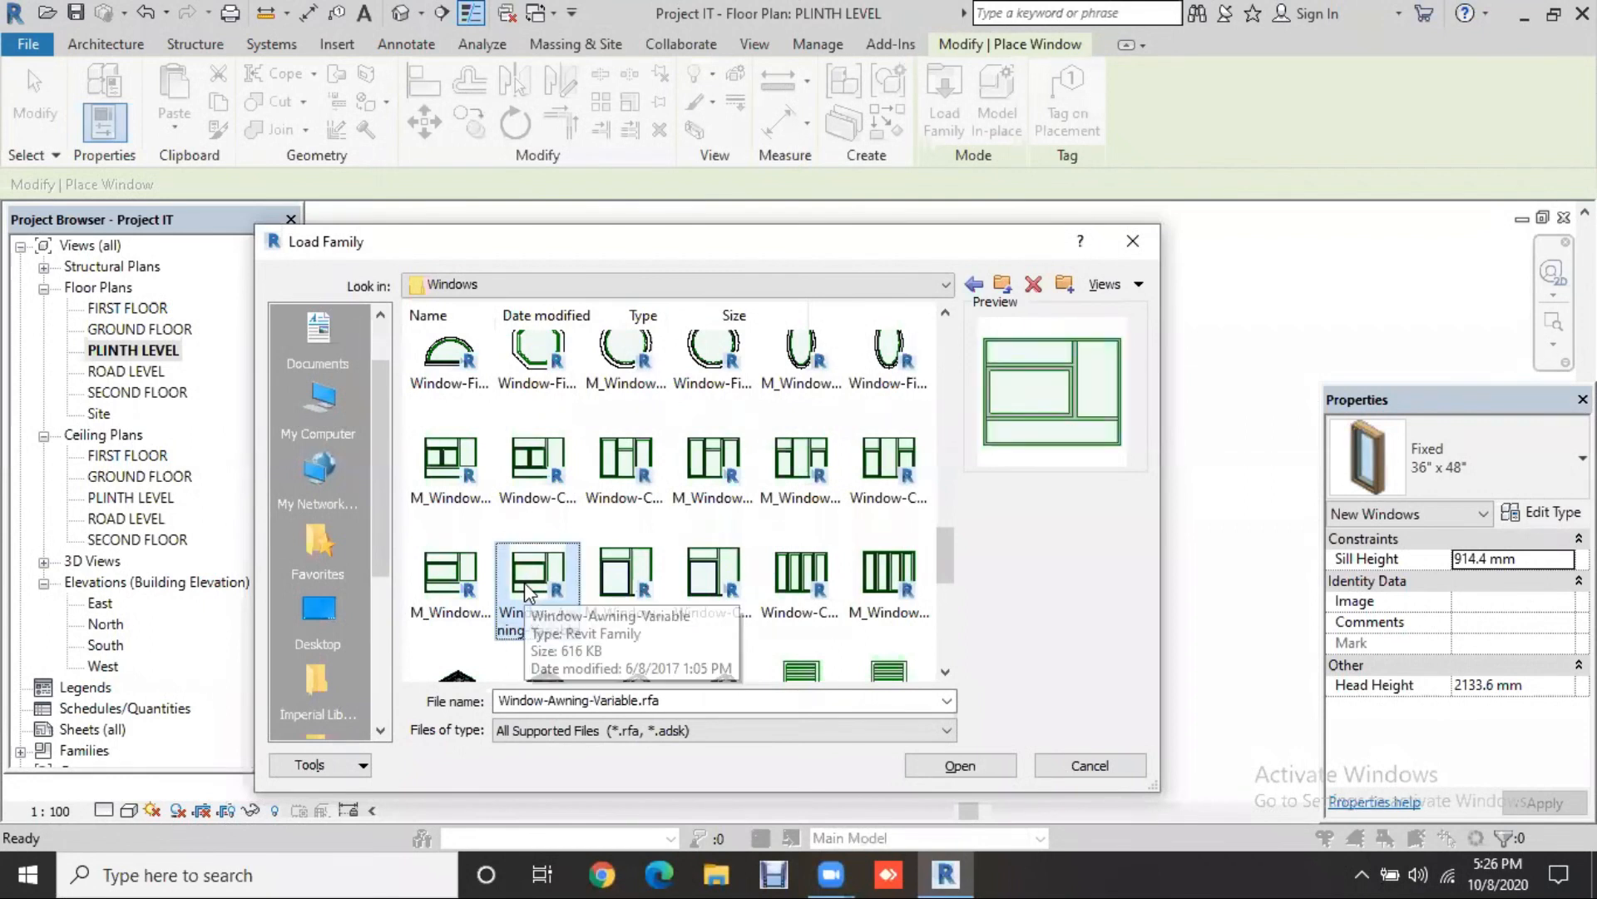
pyautogui.click(959, 767)
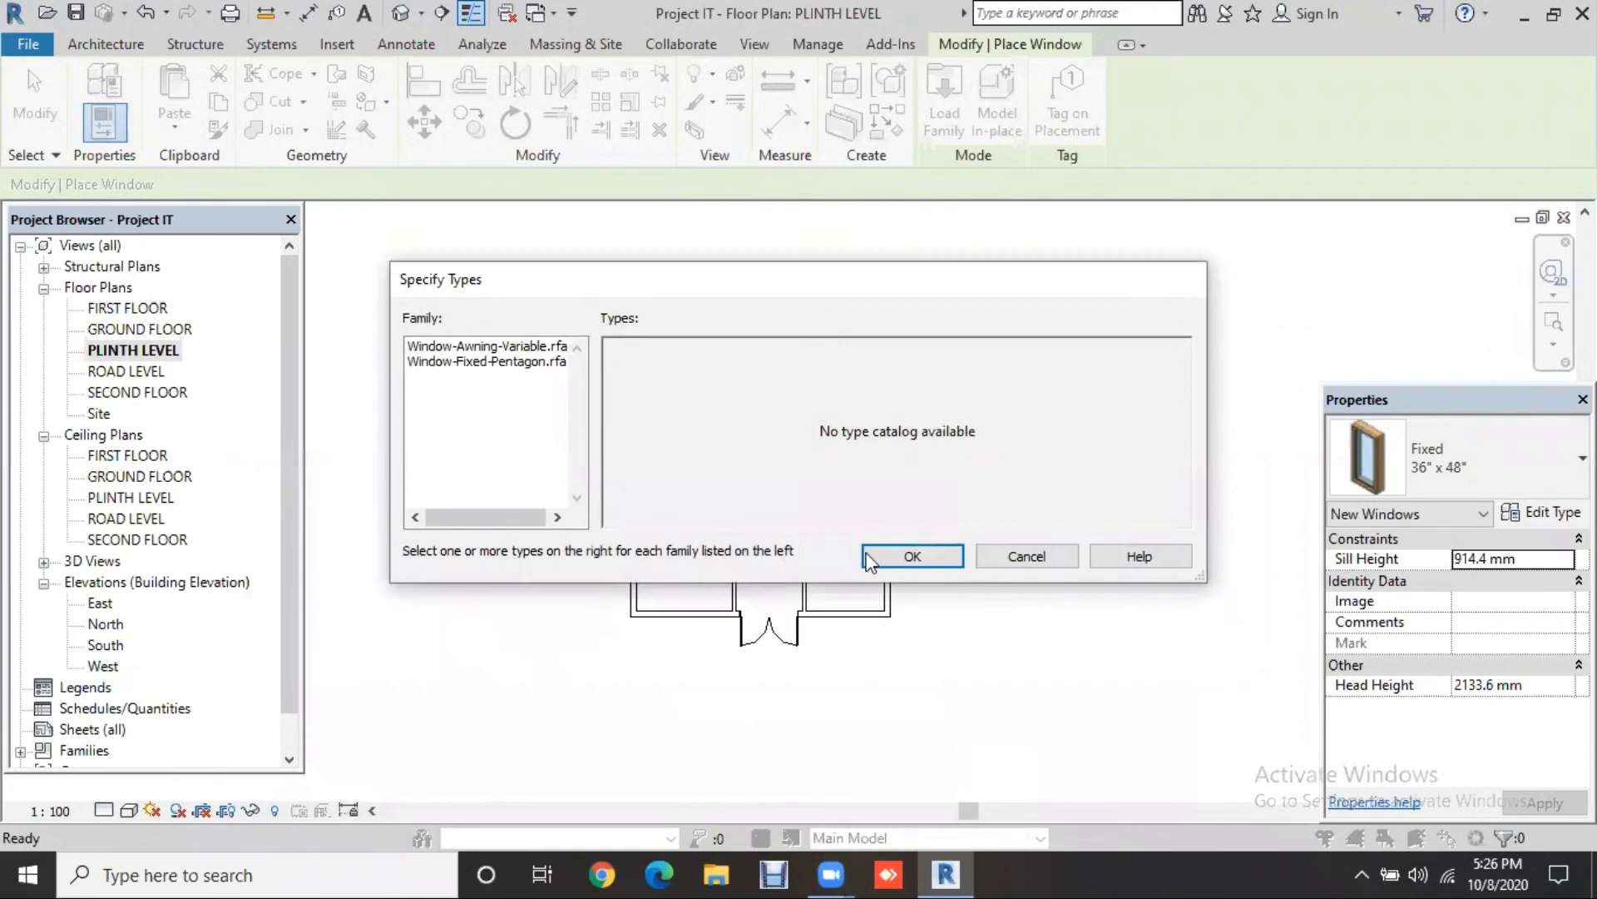
pyautogui.click(899, 553)
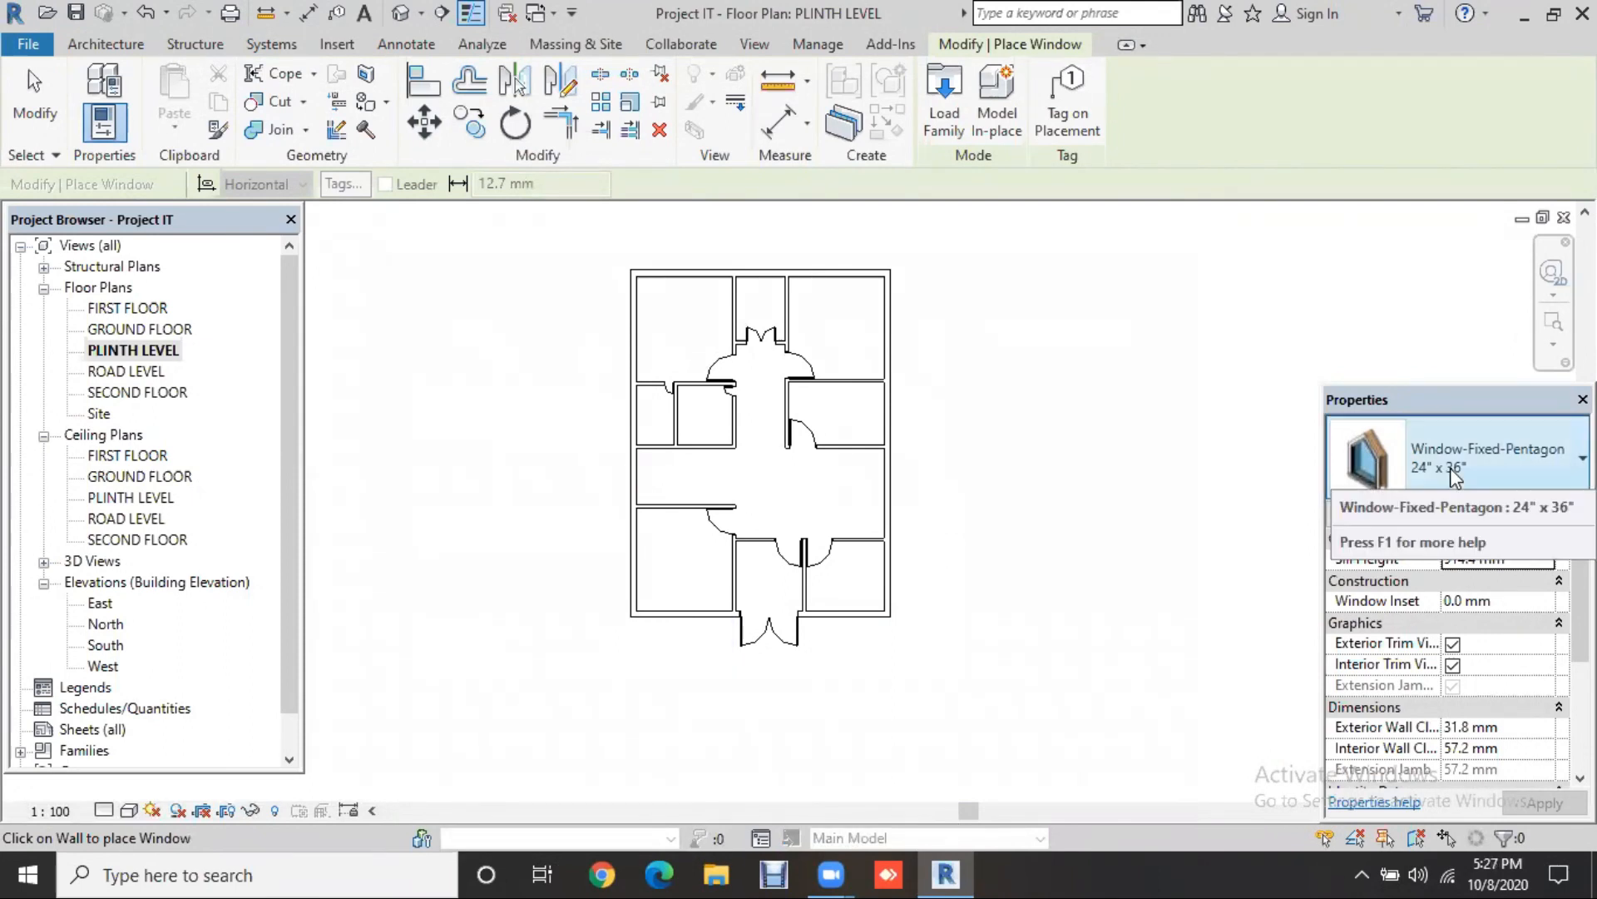
# Step: Place a 24" x 36" Window-Fixed-Pentagon window in the left exterior wall of the Plinth Level plan
pyautogui.scroll(1, 650, 411)
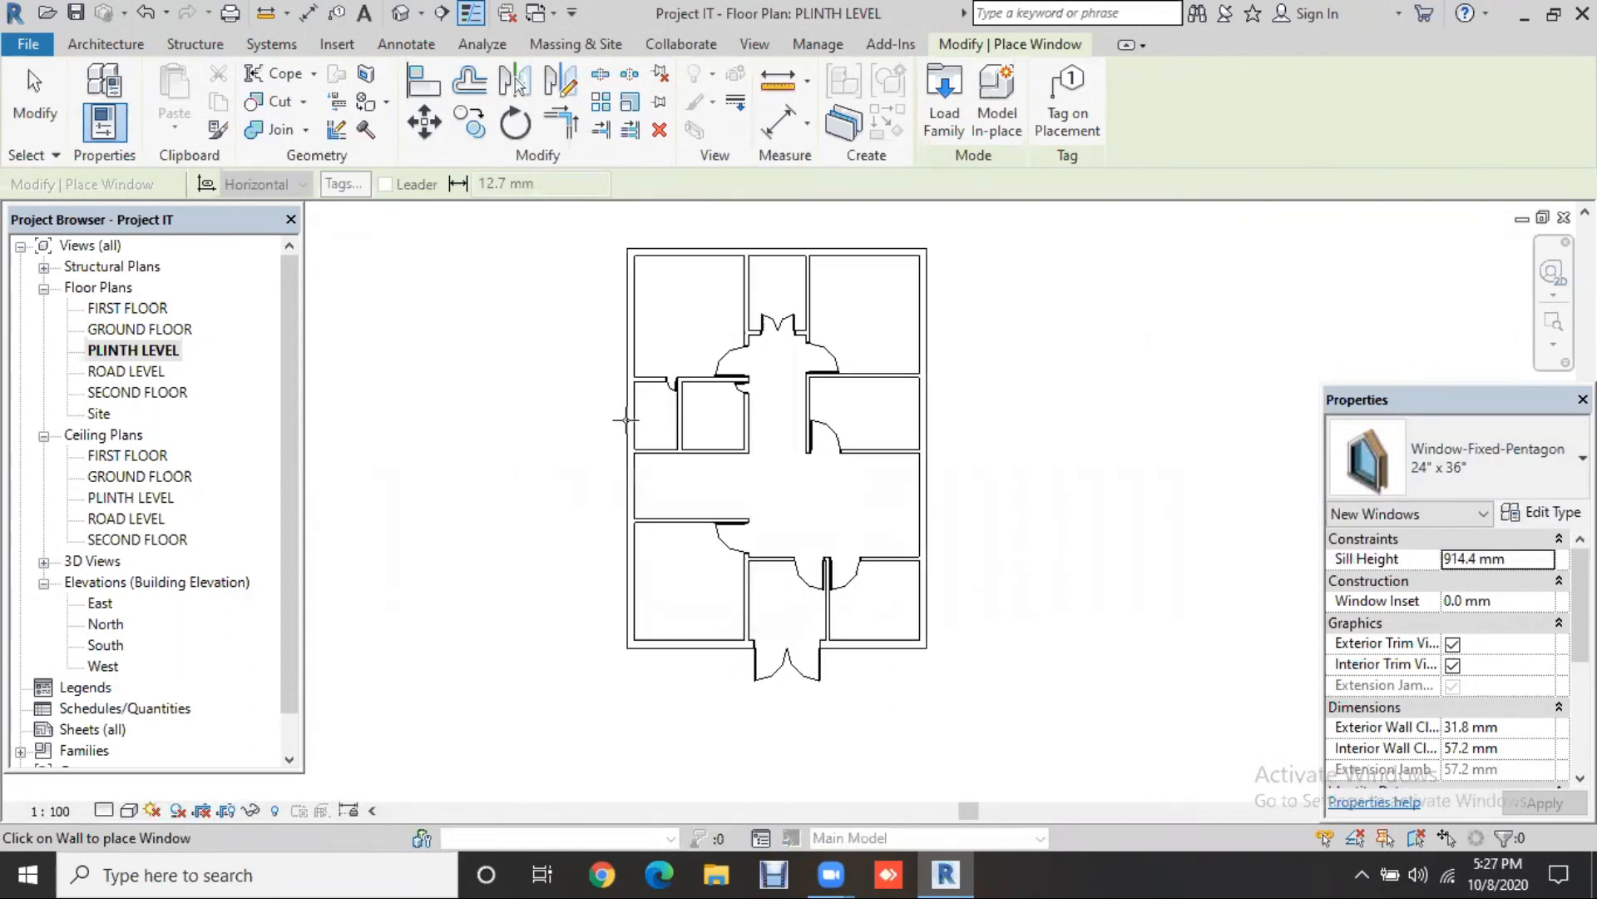
pyautogui.scroll(1, 625, 421)
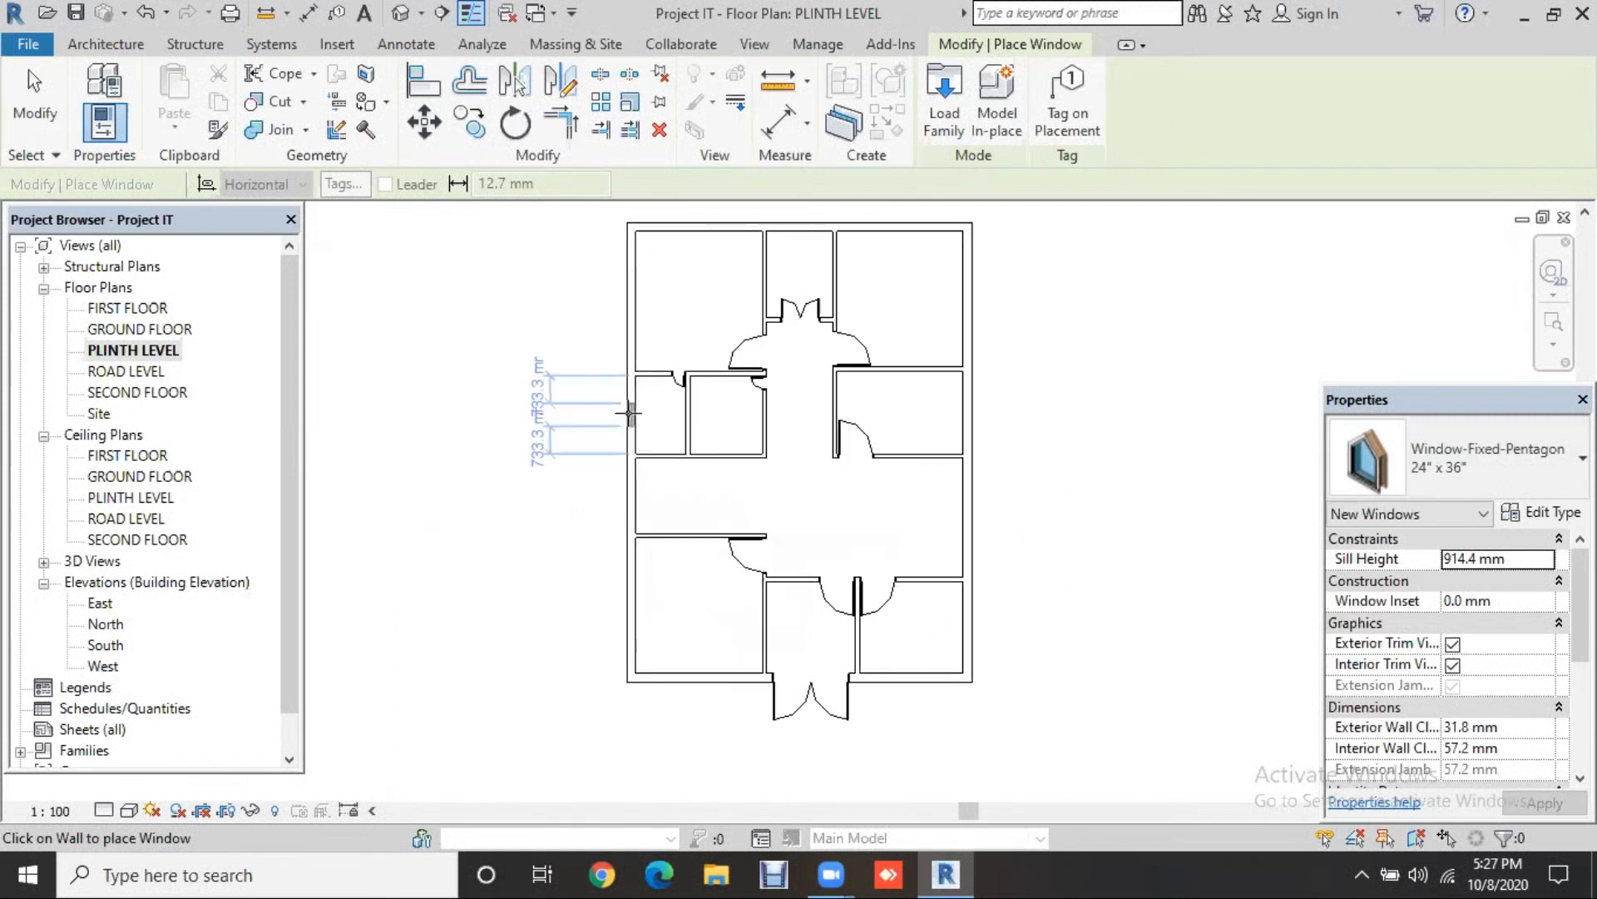
pyautogui.click(629, 413)
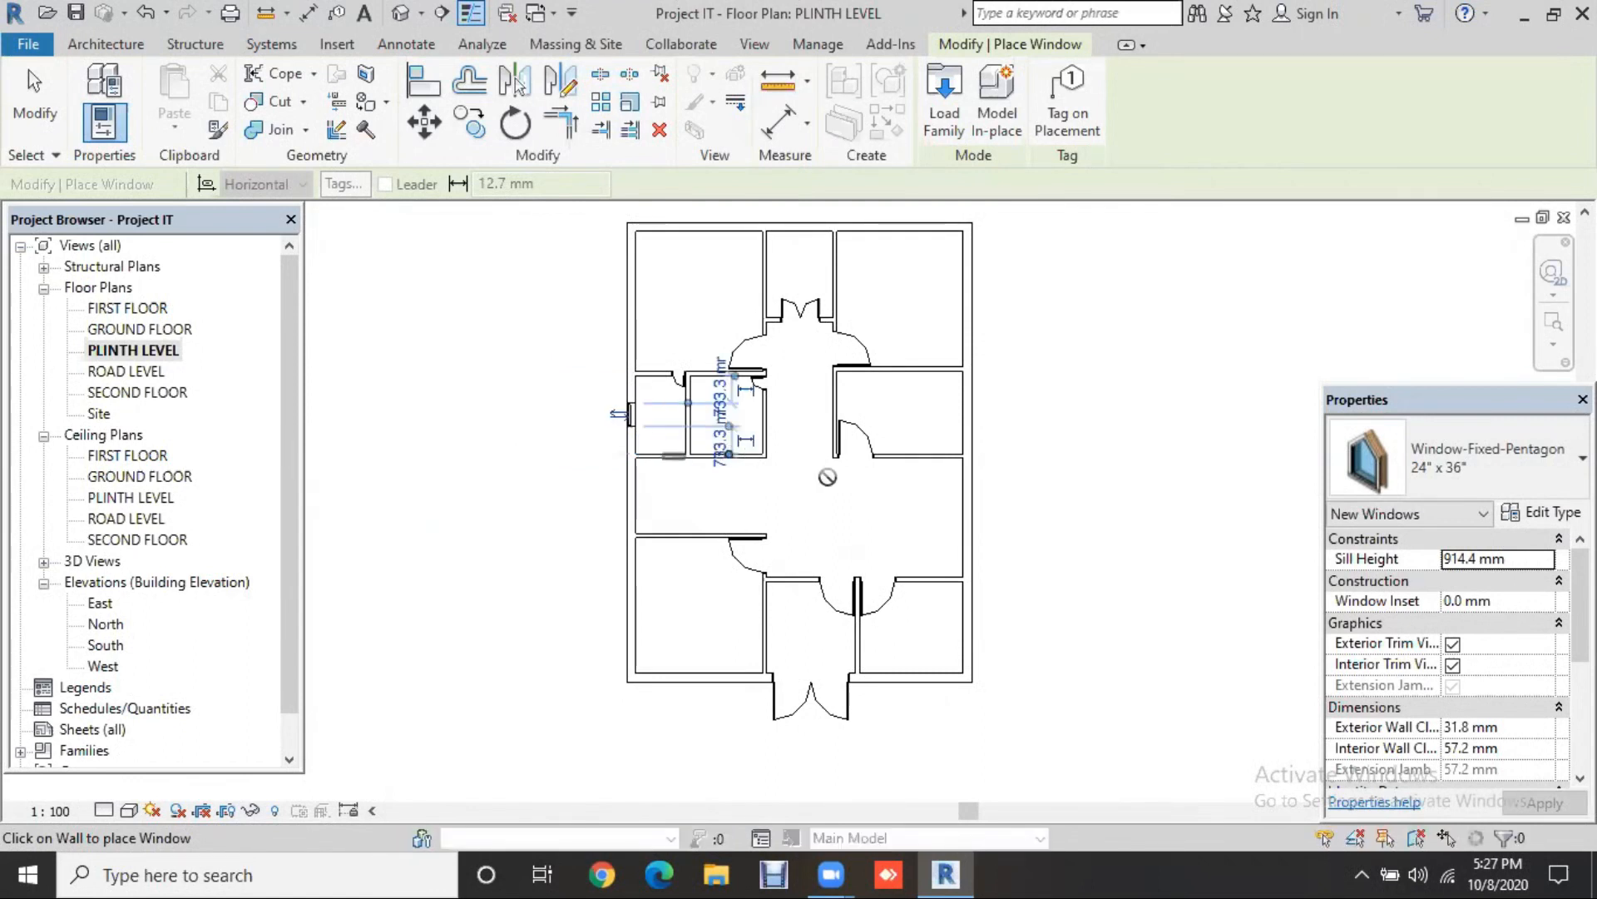
pyautogui.scroll(3, 742, 458)
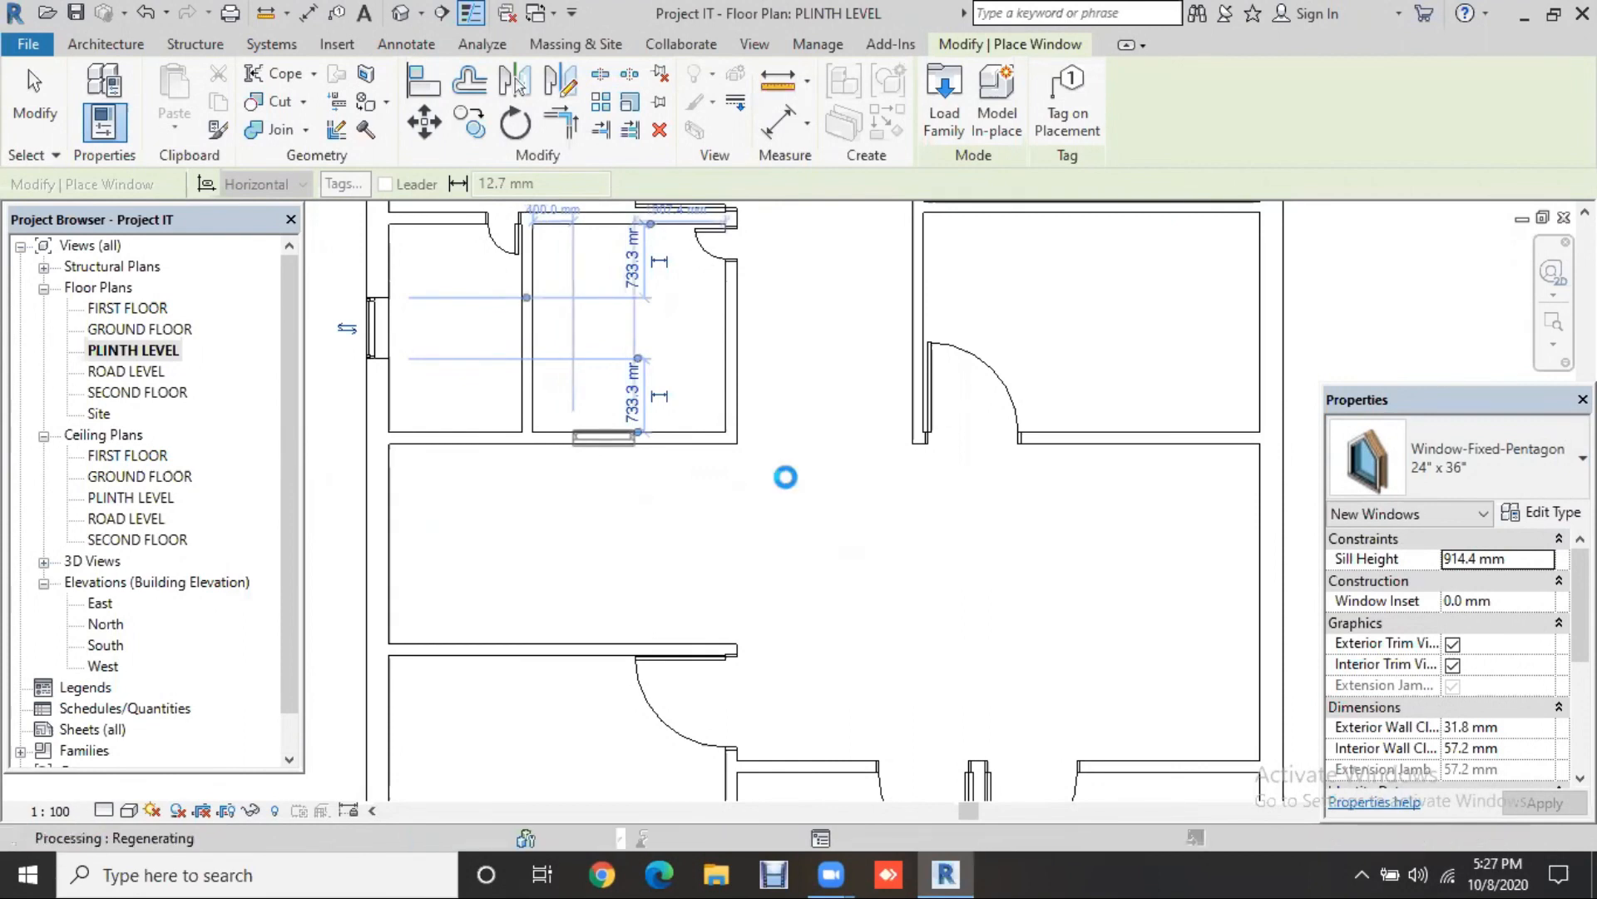
pyautogui.scroll(-2, 800, 494)
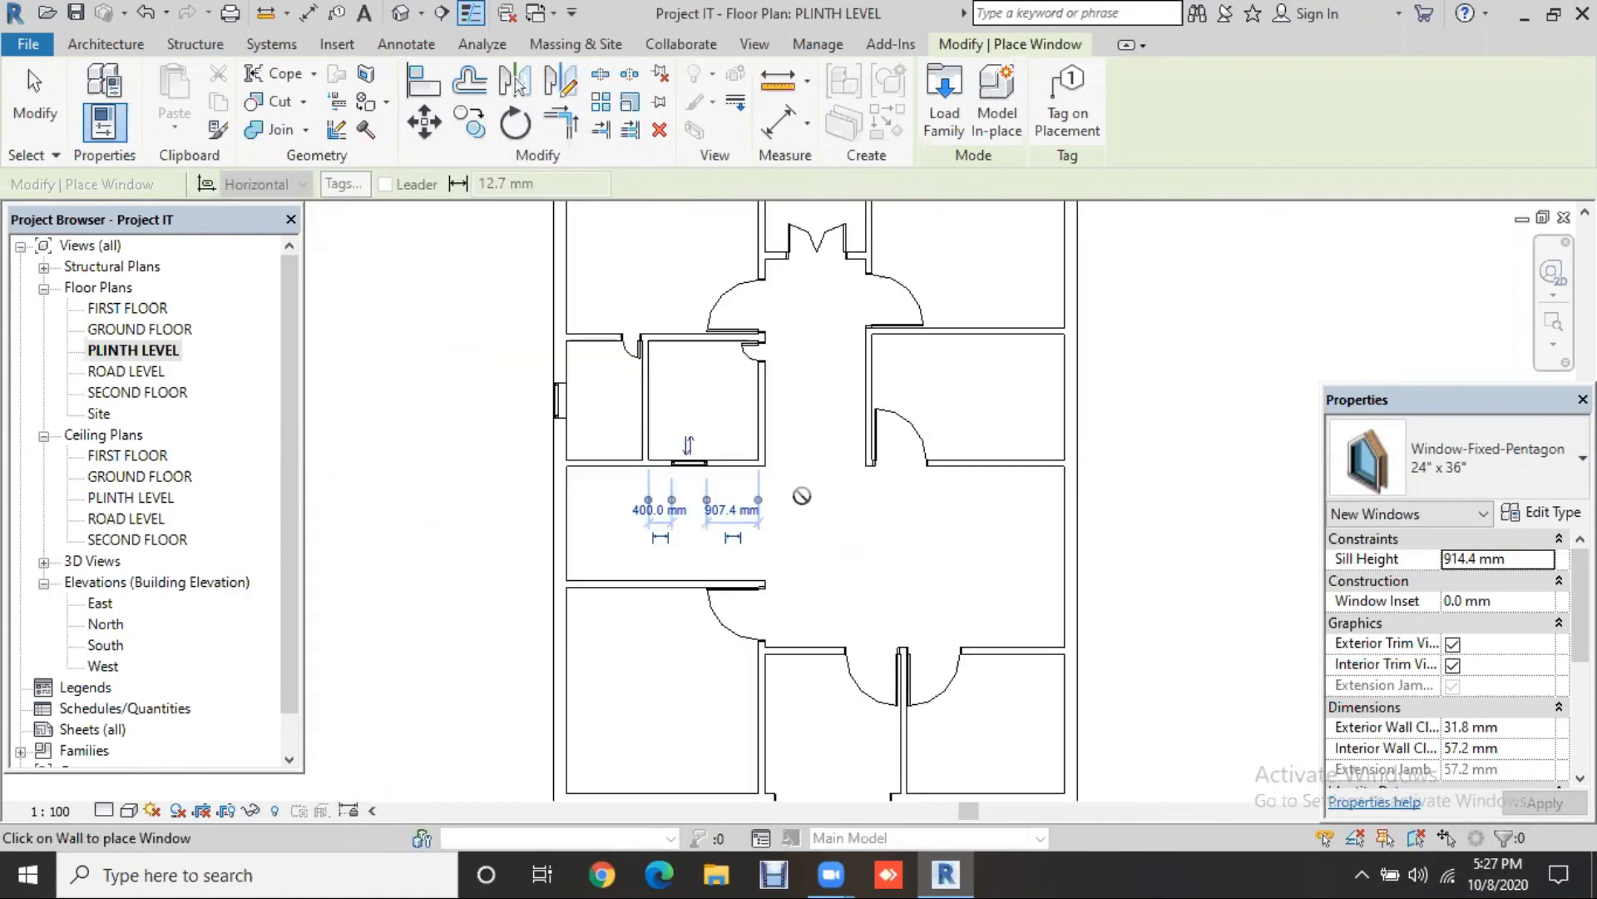
pyautogui.moveTo(809, 175); pyautogui.dragTo(796, 291, button='middle')
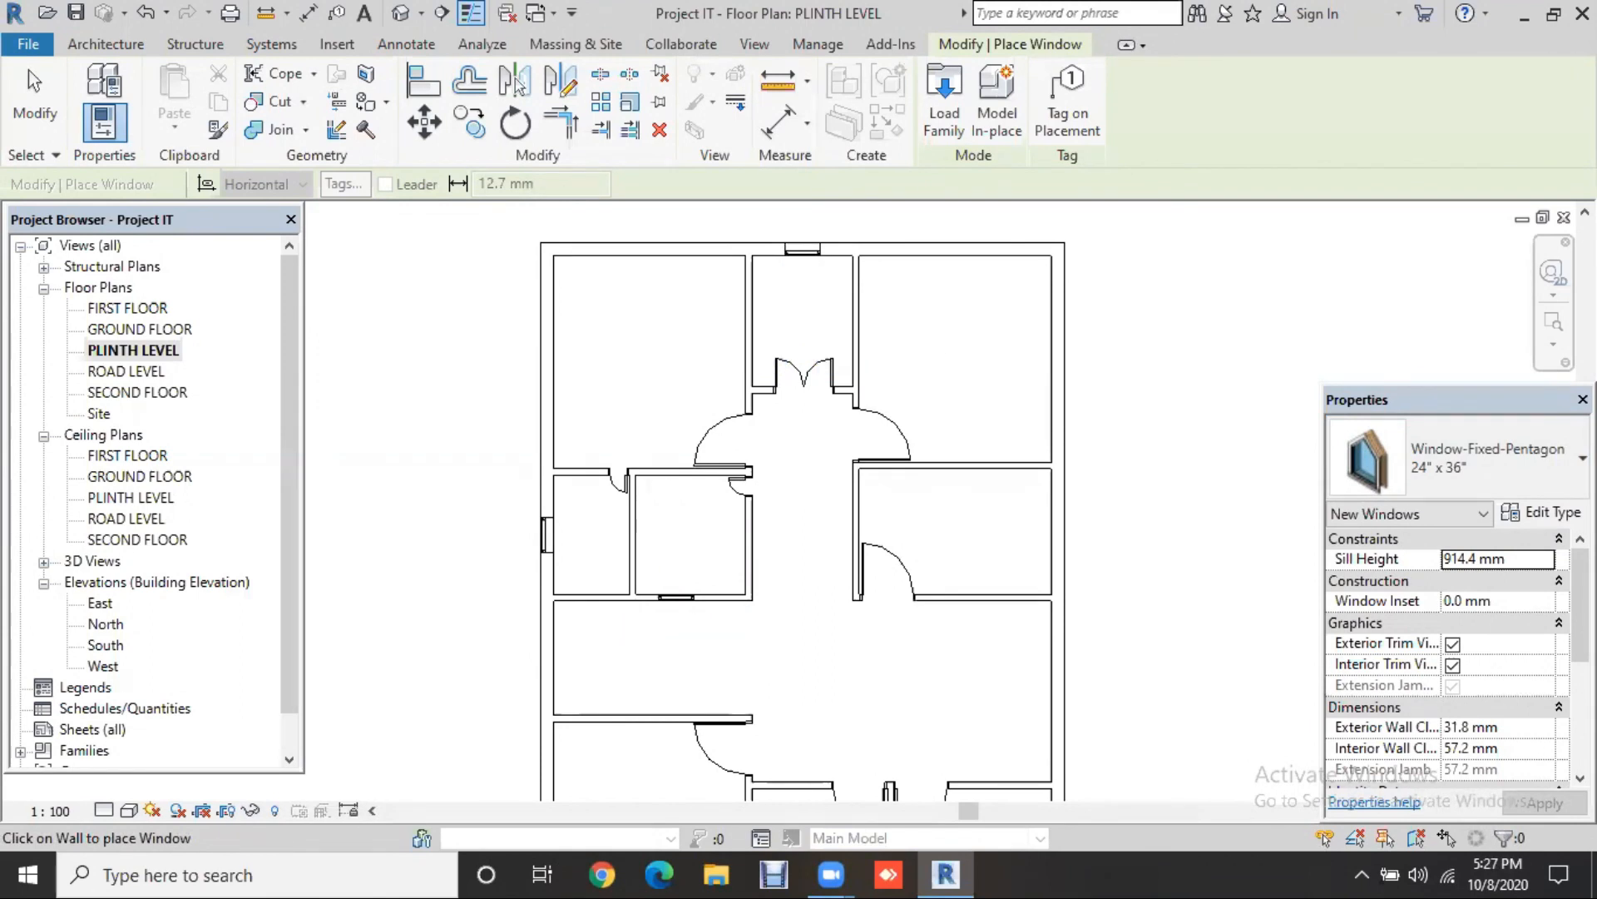
pyautogui.click(1456, 458)
# Step: Place 61" x 48" Window-Awning-Variable windows in the top, lower-left, bottom and right walls
pyautogui.scroll(-2, 1406, 187)
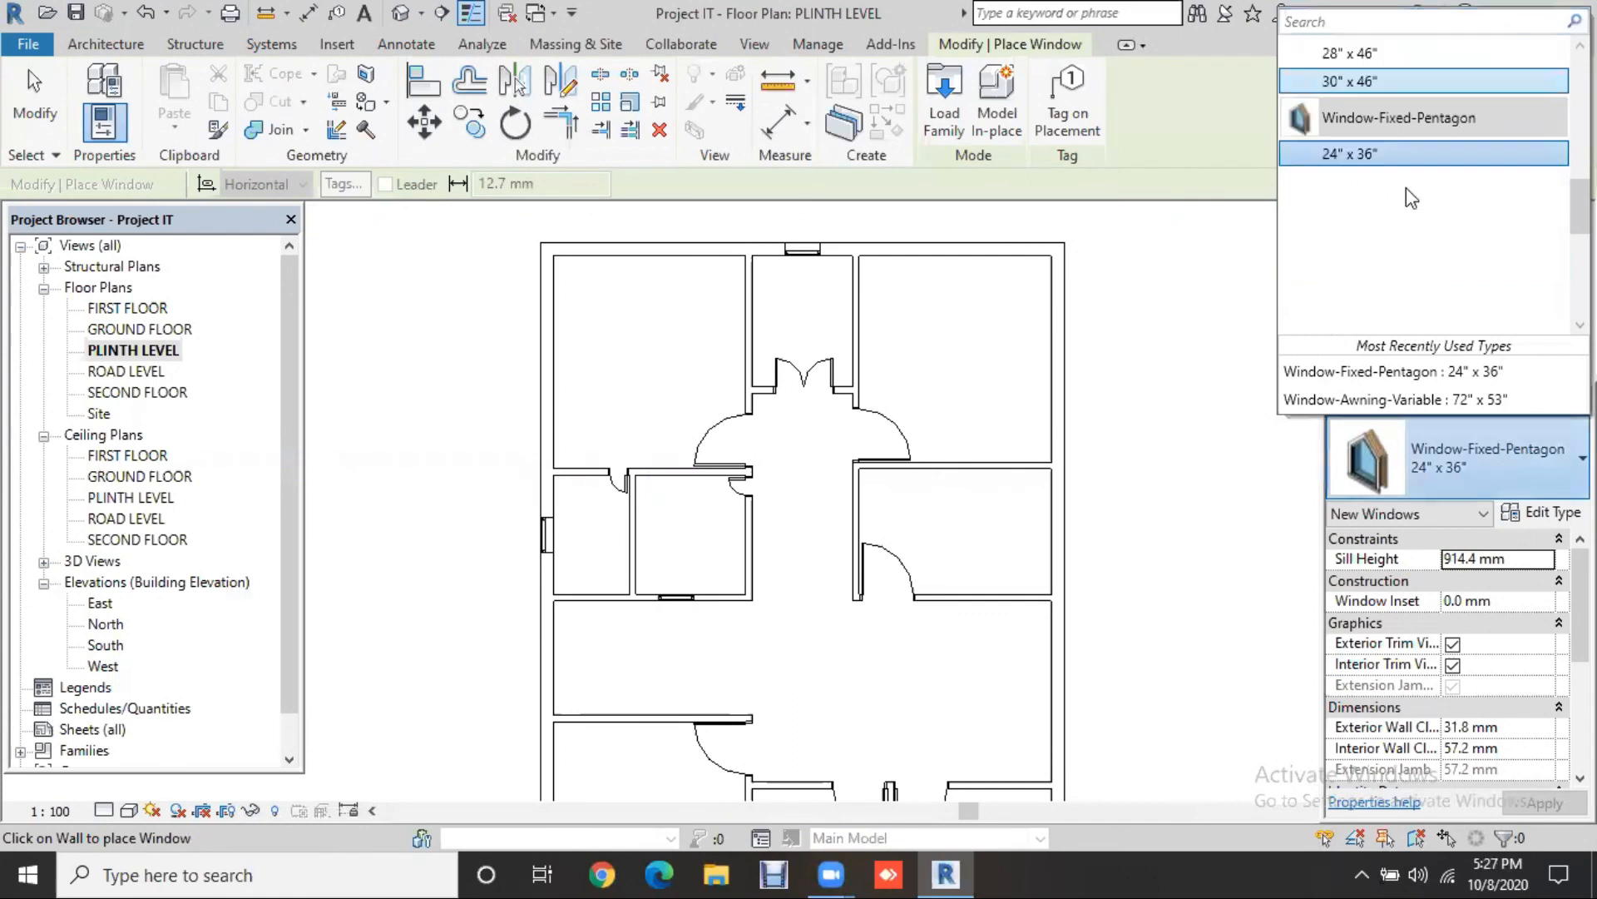
pyautogui.scroll(4, 1406, 208)
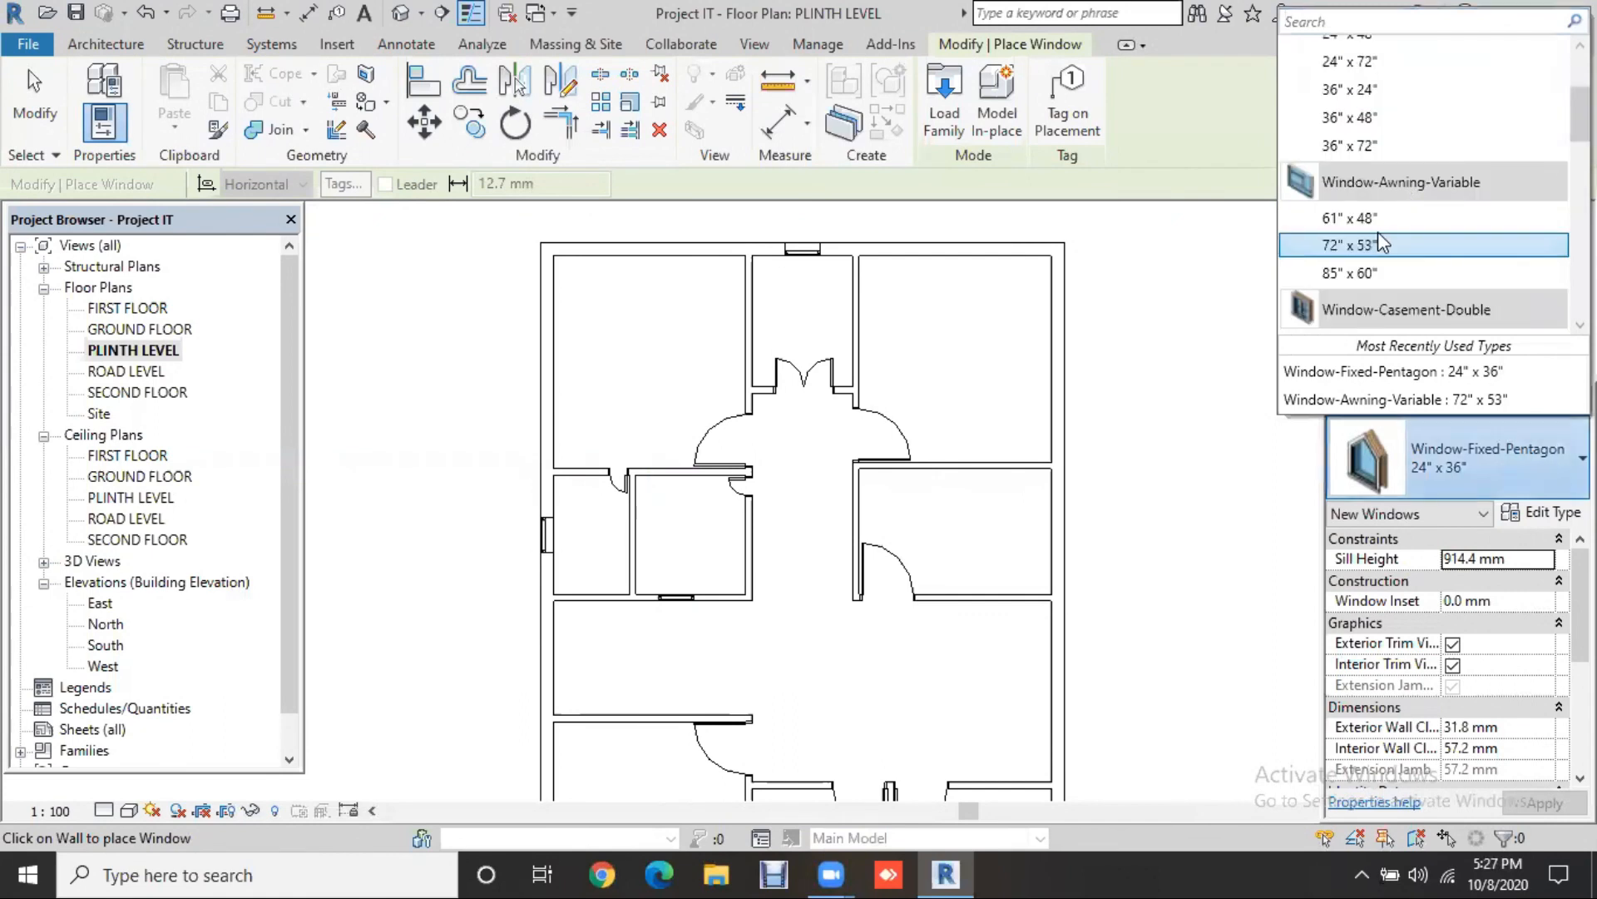
pyautogui.click(1378, 220)
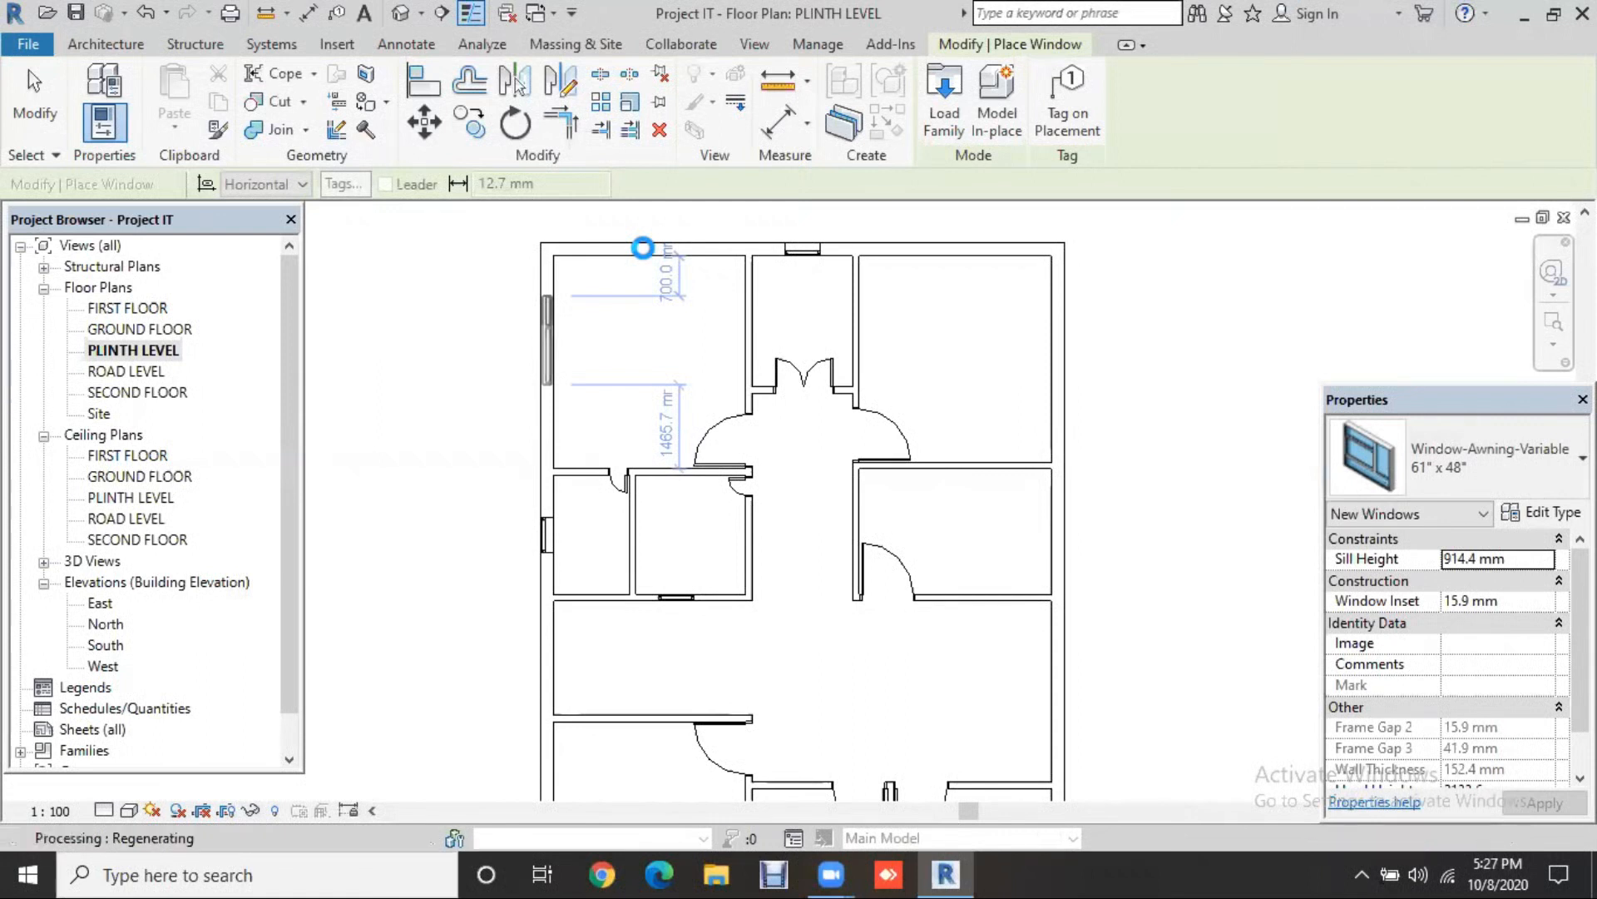
pyautogui.click(647, 247)
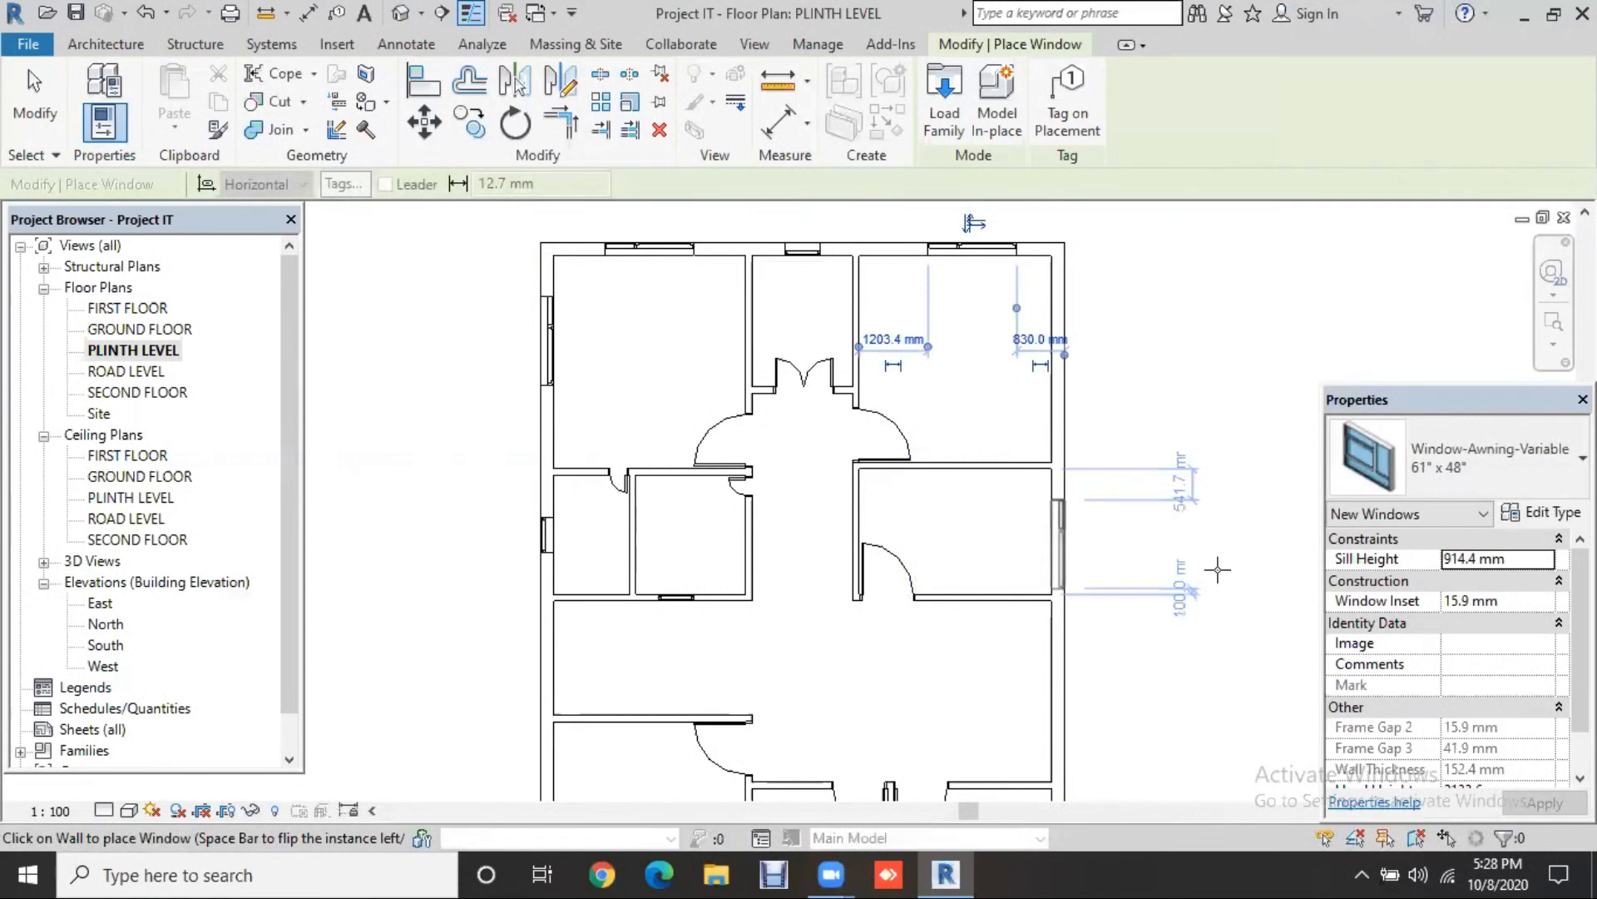
pyautogui.moveTo(1243, 525); pyautogui.dragTo(1230, 428, button='middle')
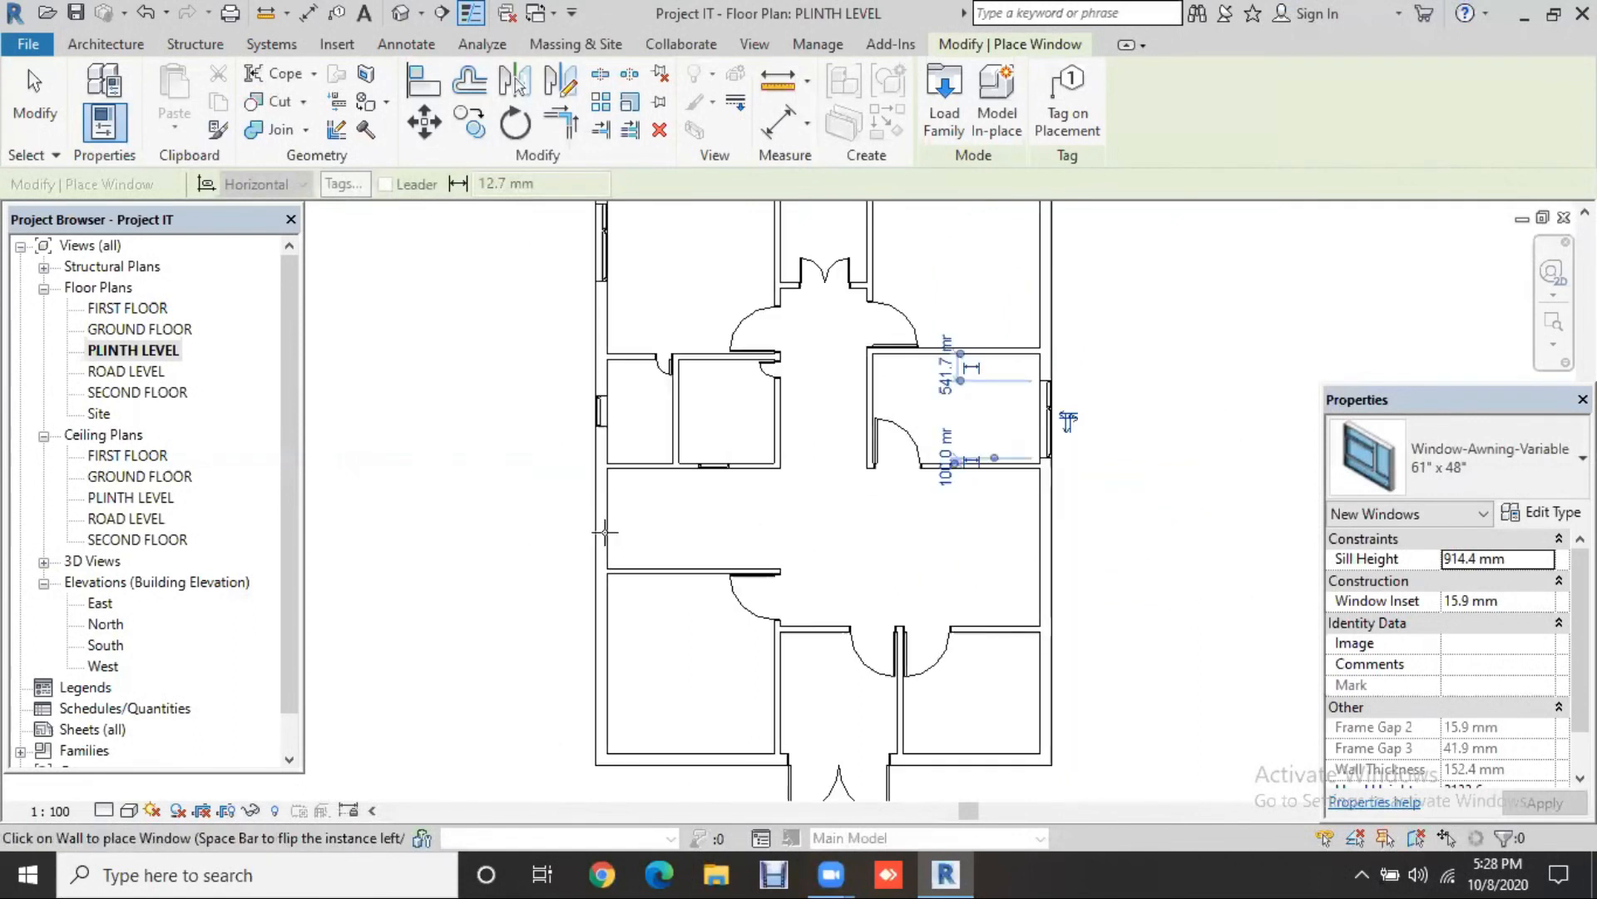
pyautogui.moveTo(622, 569); pyautogui.dragTo(634, 478, button='middle')
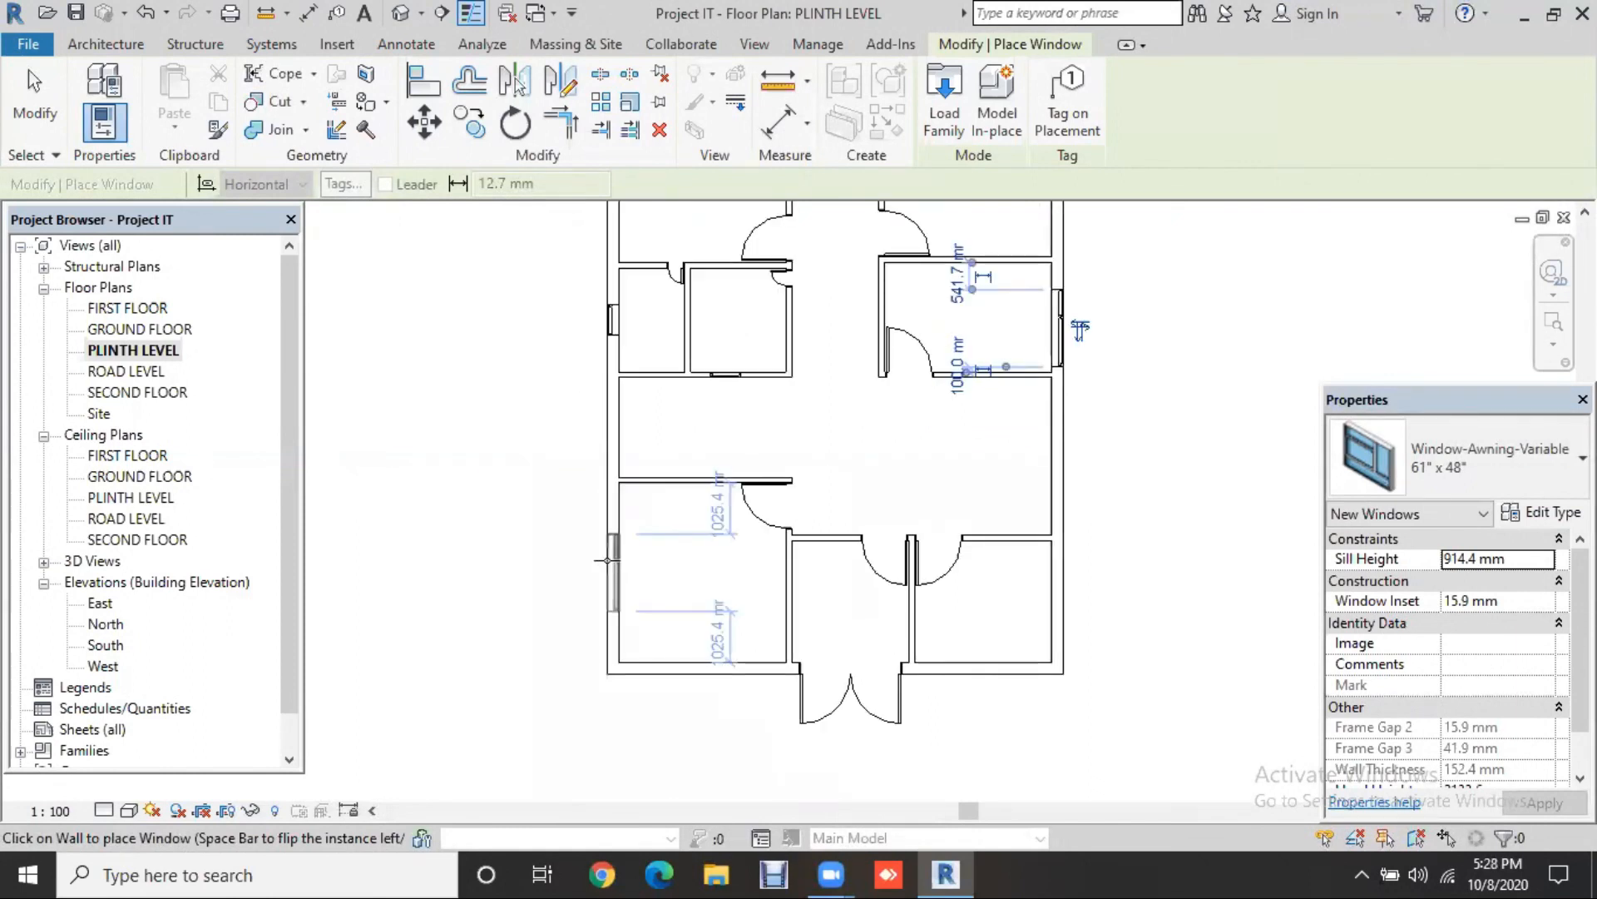
pyautogui.click(608, 562)
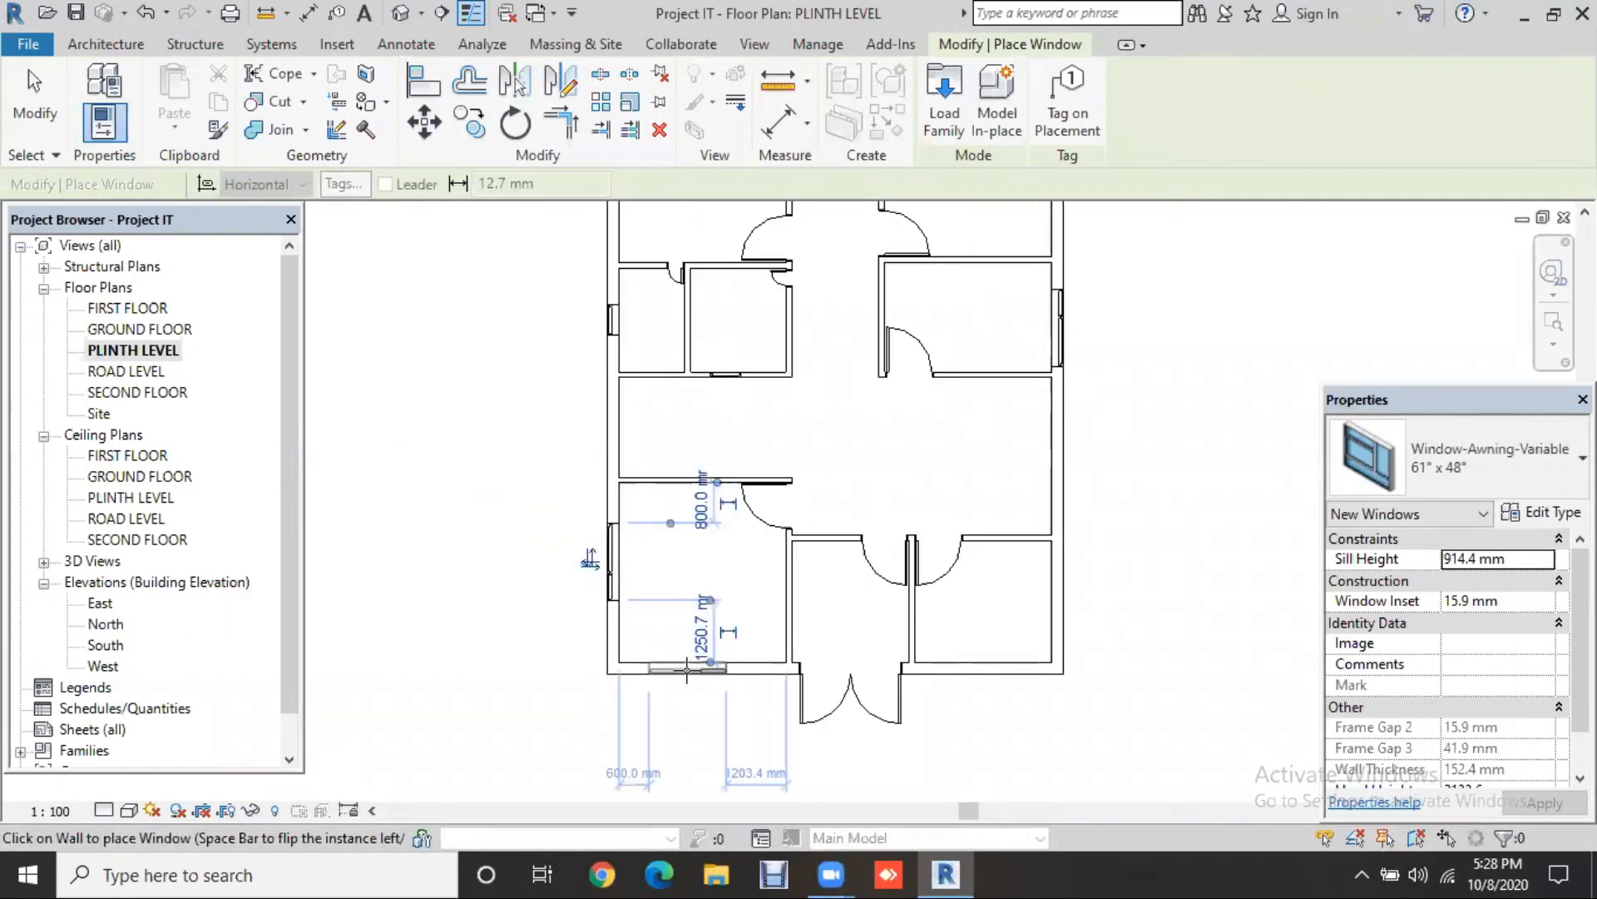
pyautogui.click(992, 676)
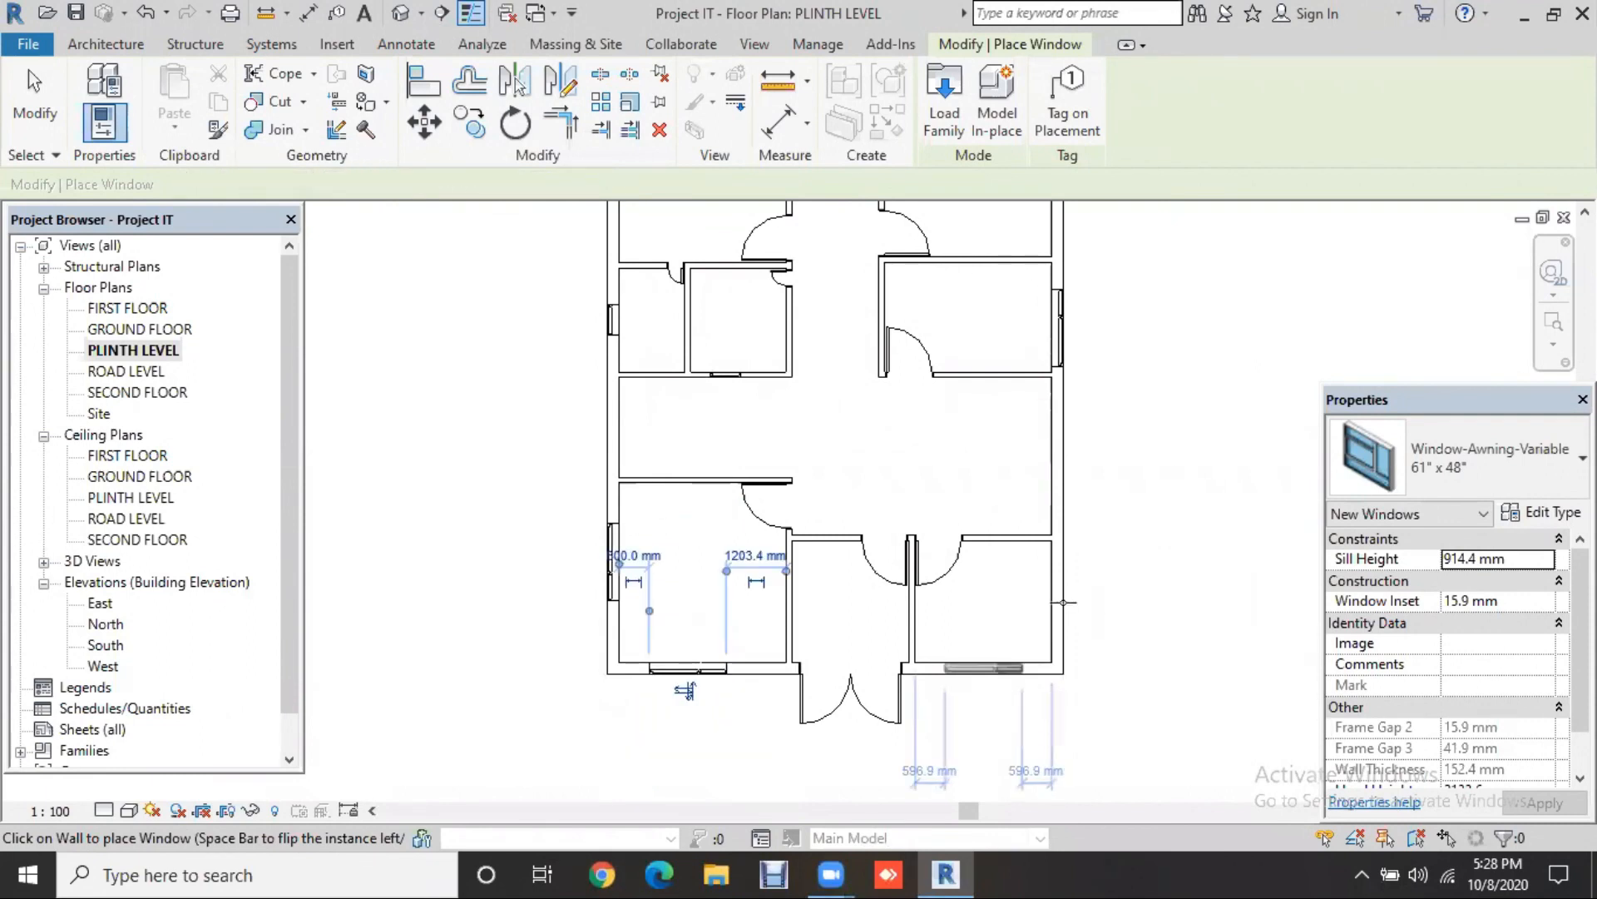
pyautogui.click(1063, 601)
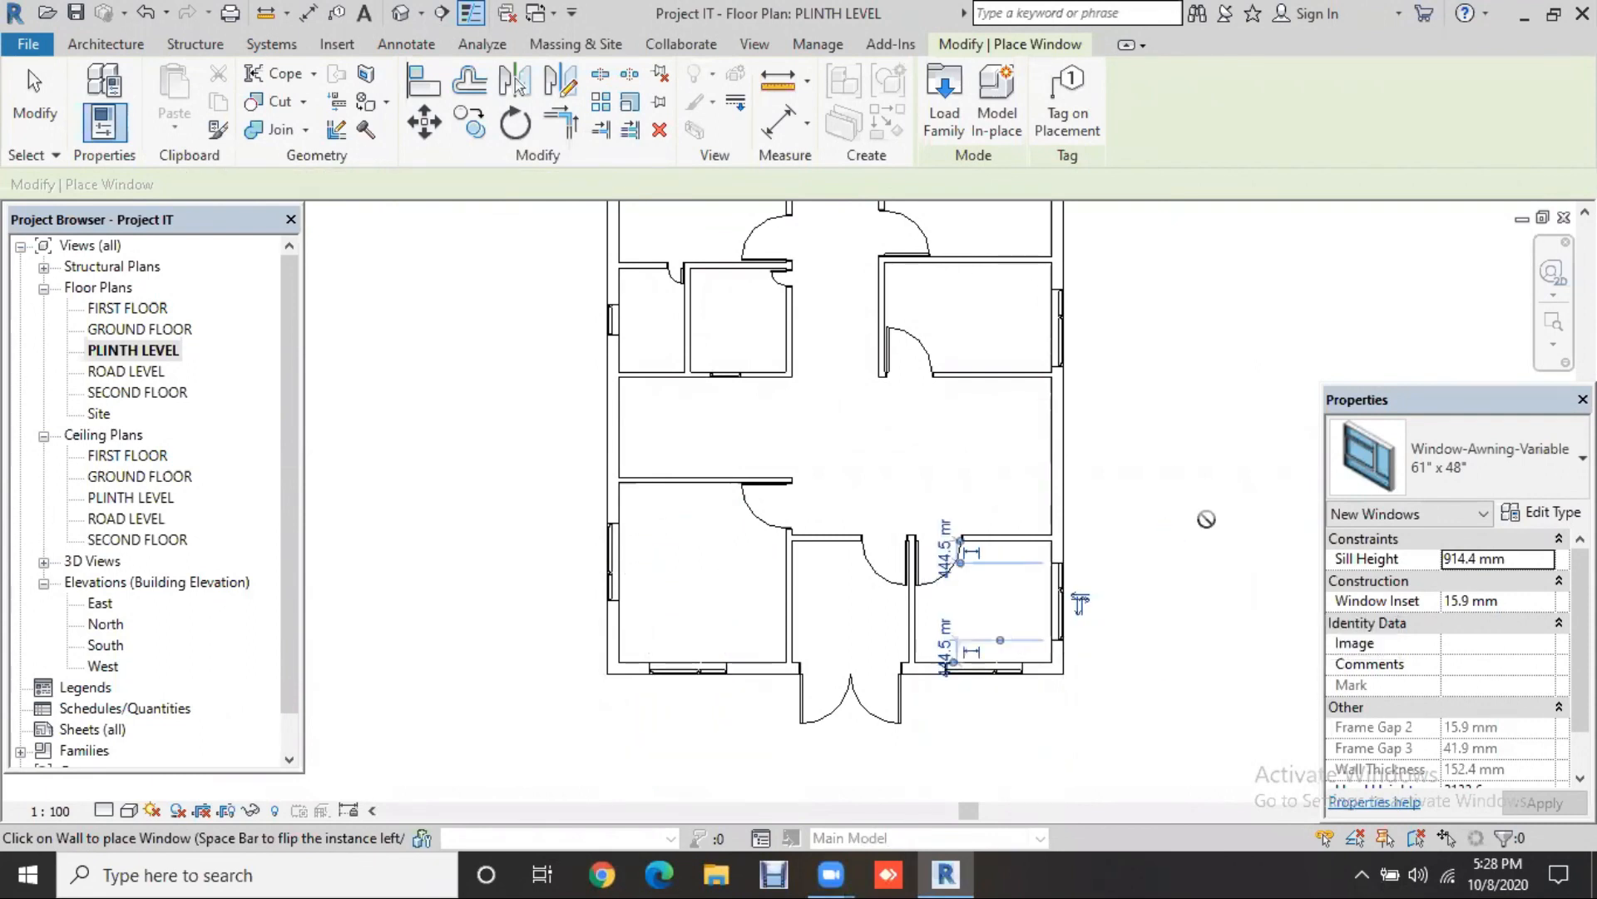
pyautogui.press('Escape')
pyautogui.scroll(-1, 1206, 499)
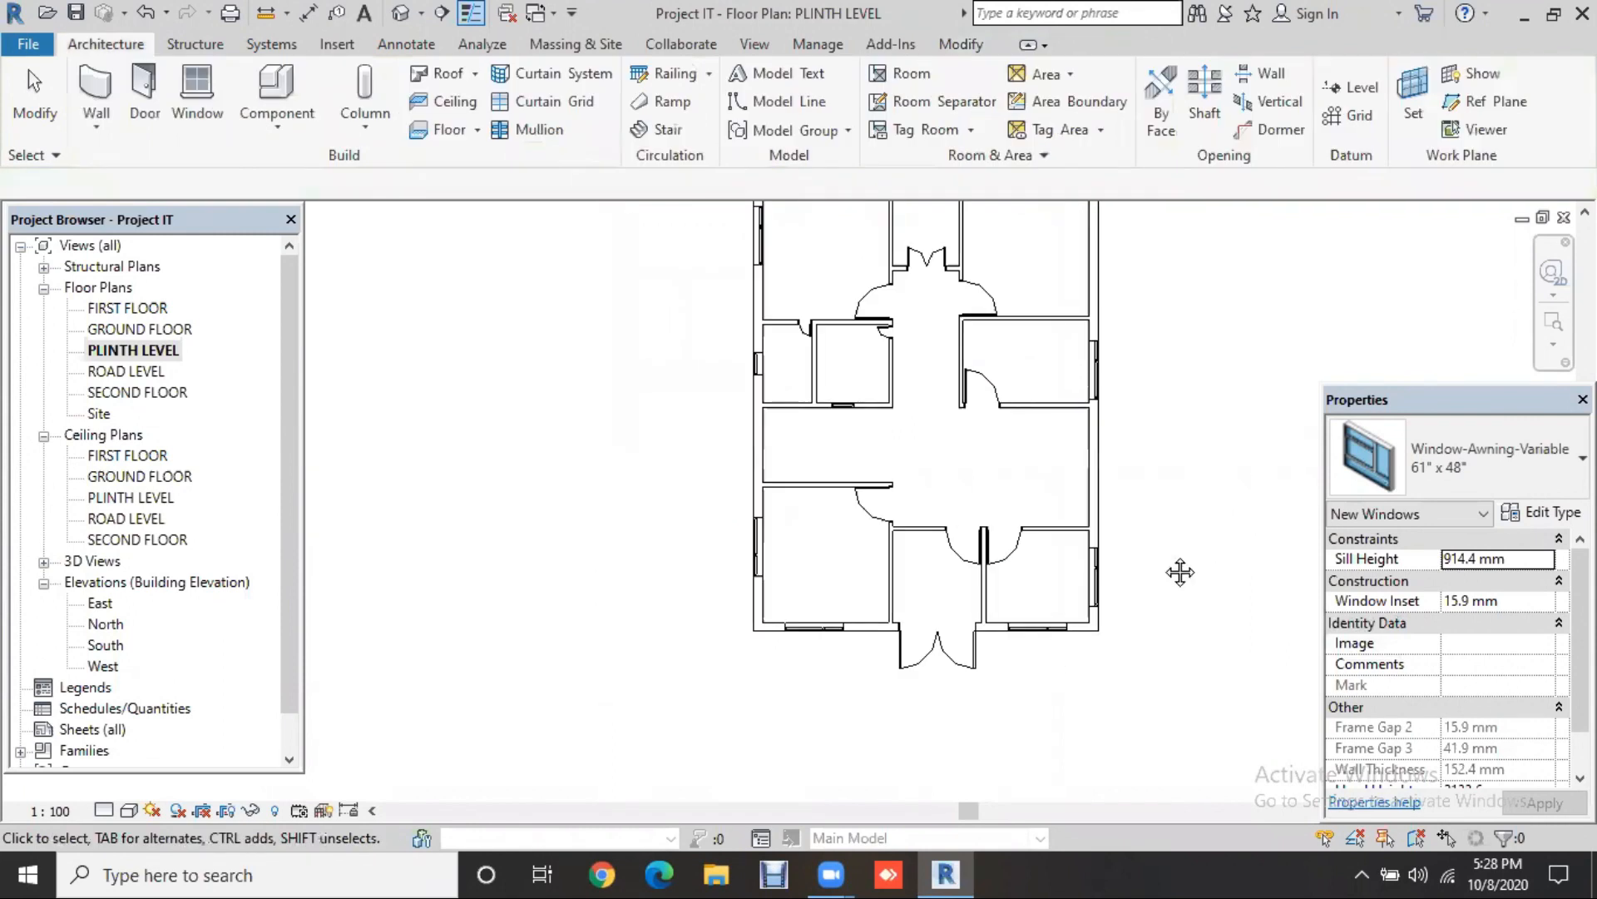
# Step: Open Type Properties for the Window-Fixed-Pentagon 24" x 36" window in the left wall
pyautogui.scroll(-1, 1079, 615)
pyautogui.moveTo(1181, 572); pyautogui.dragTo(1073, 625, button='middle')
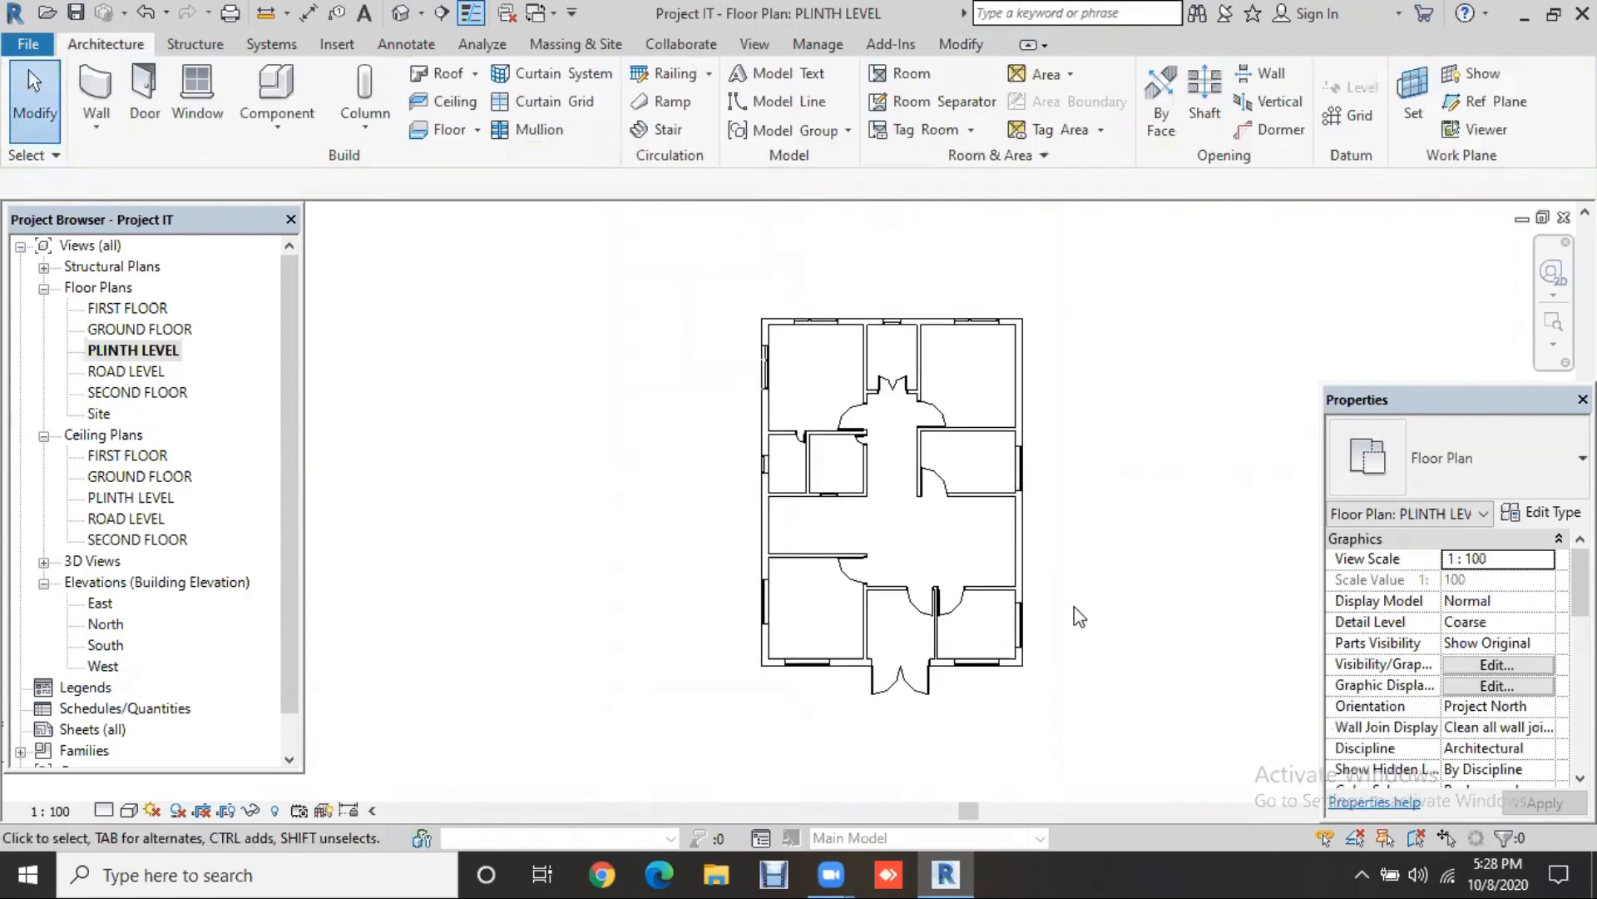
pyautogui.scroll(2, 1122, 626)
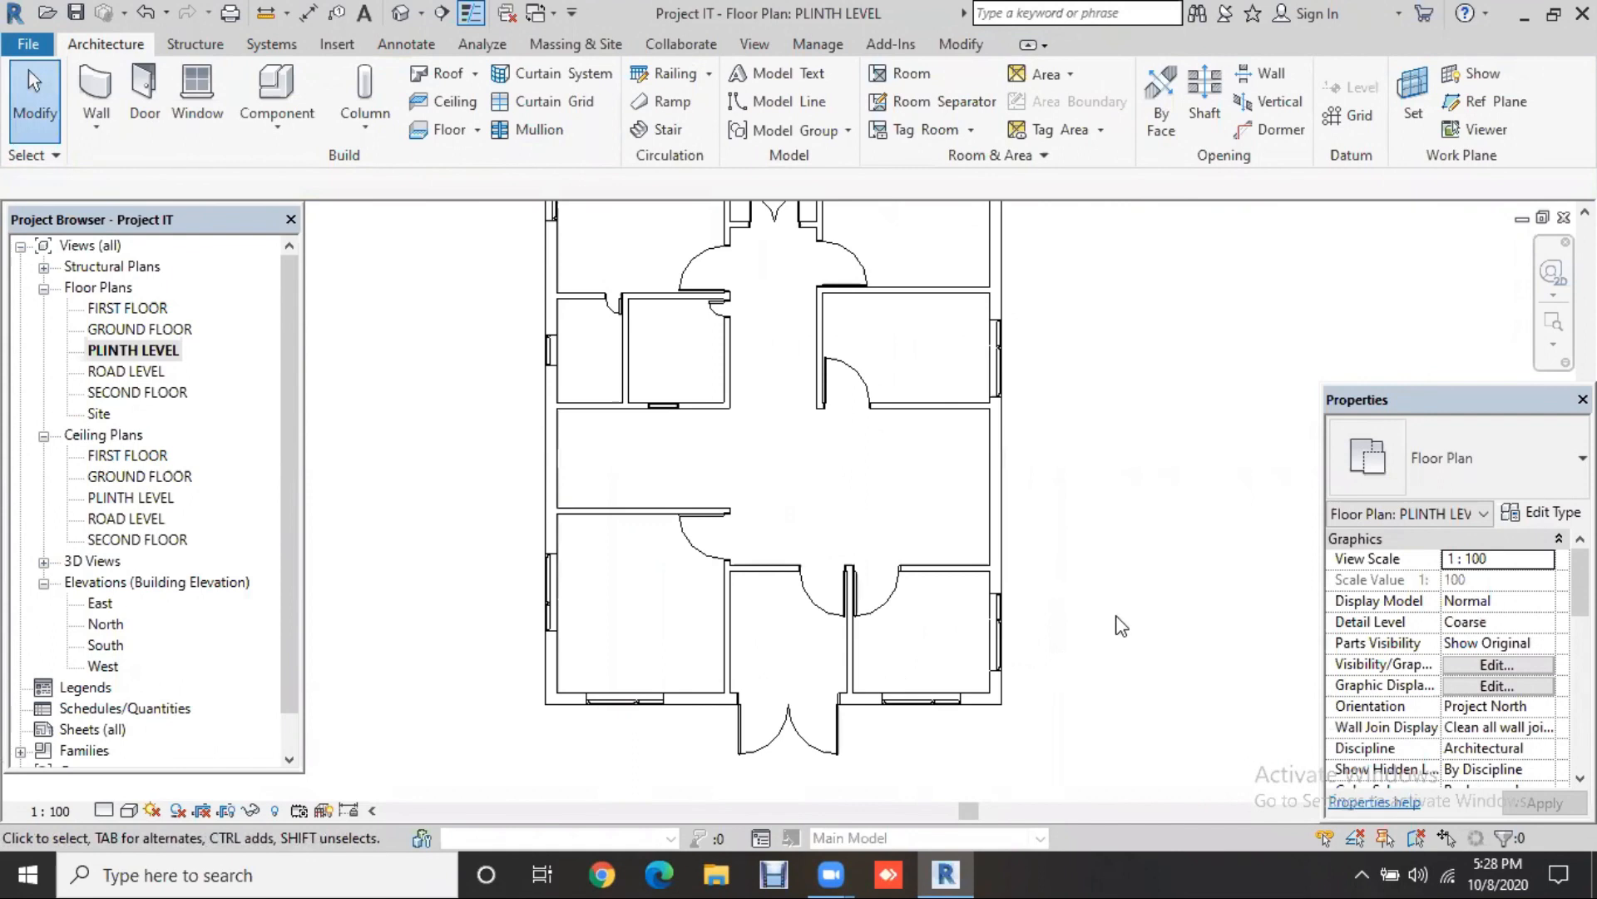
pyautogui.scroll(1, 1122, 626)
pyautogui.moveTo(1132, 668); pyautogui.dragTo(1150, 755, button='middle')
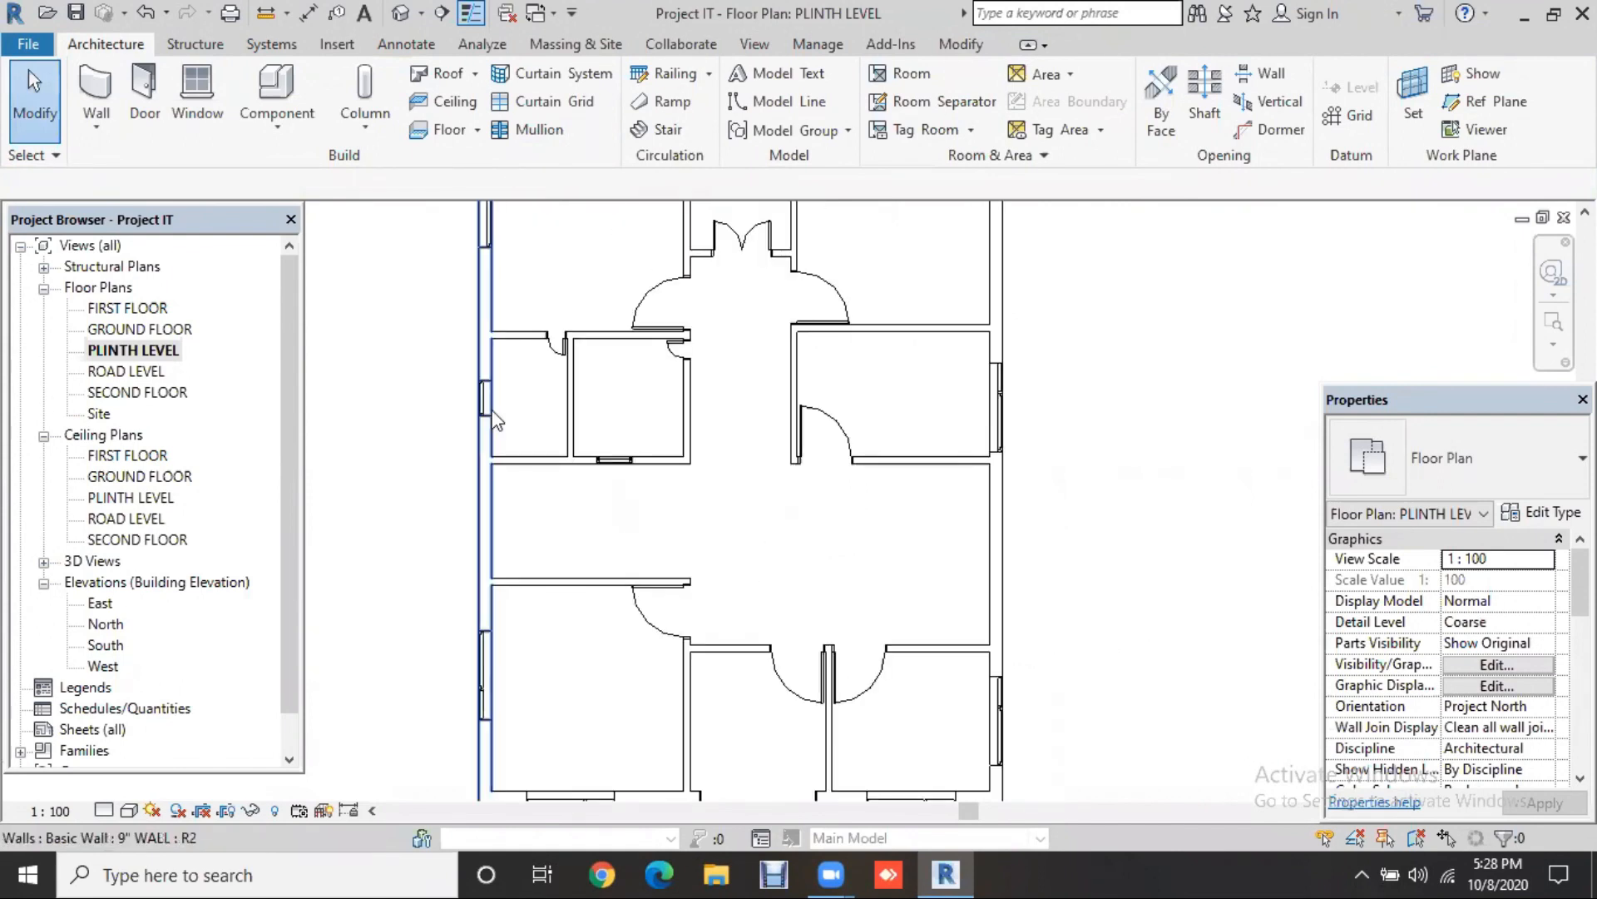
pyautogui.click(485, 398)
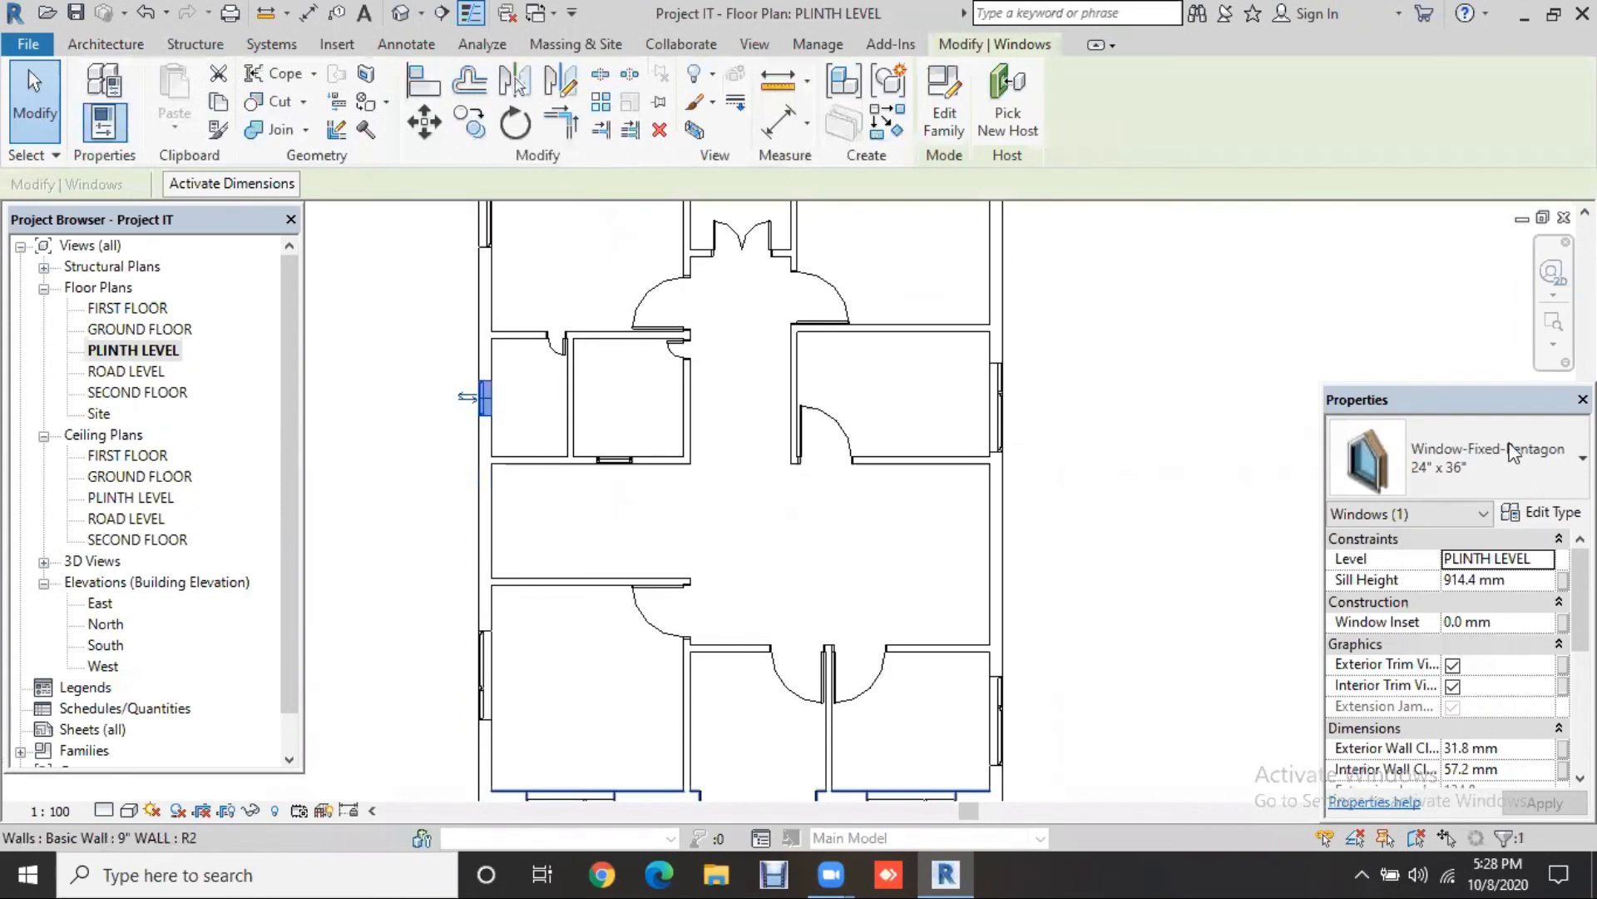
pyautogui.click(1550, 514)
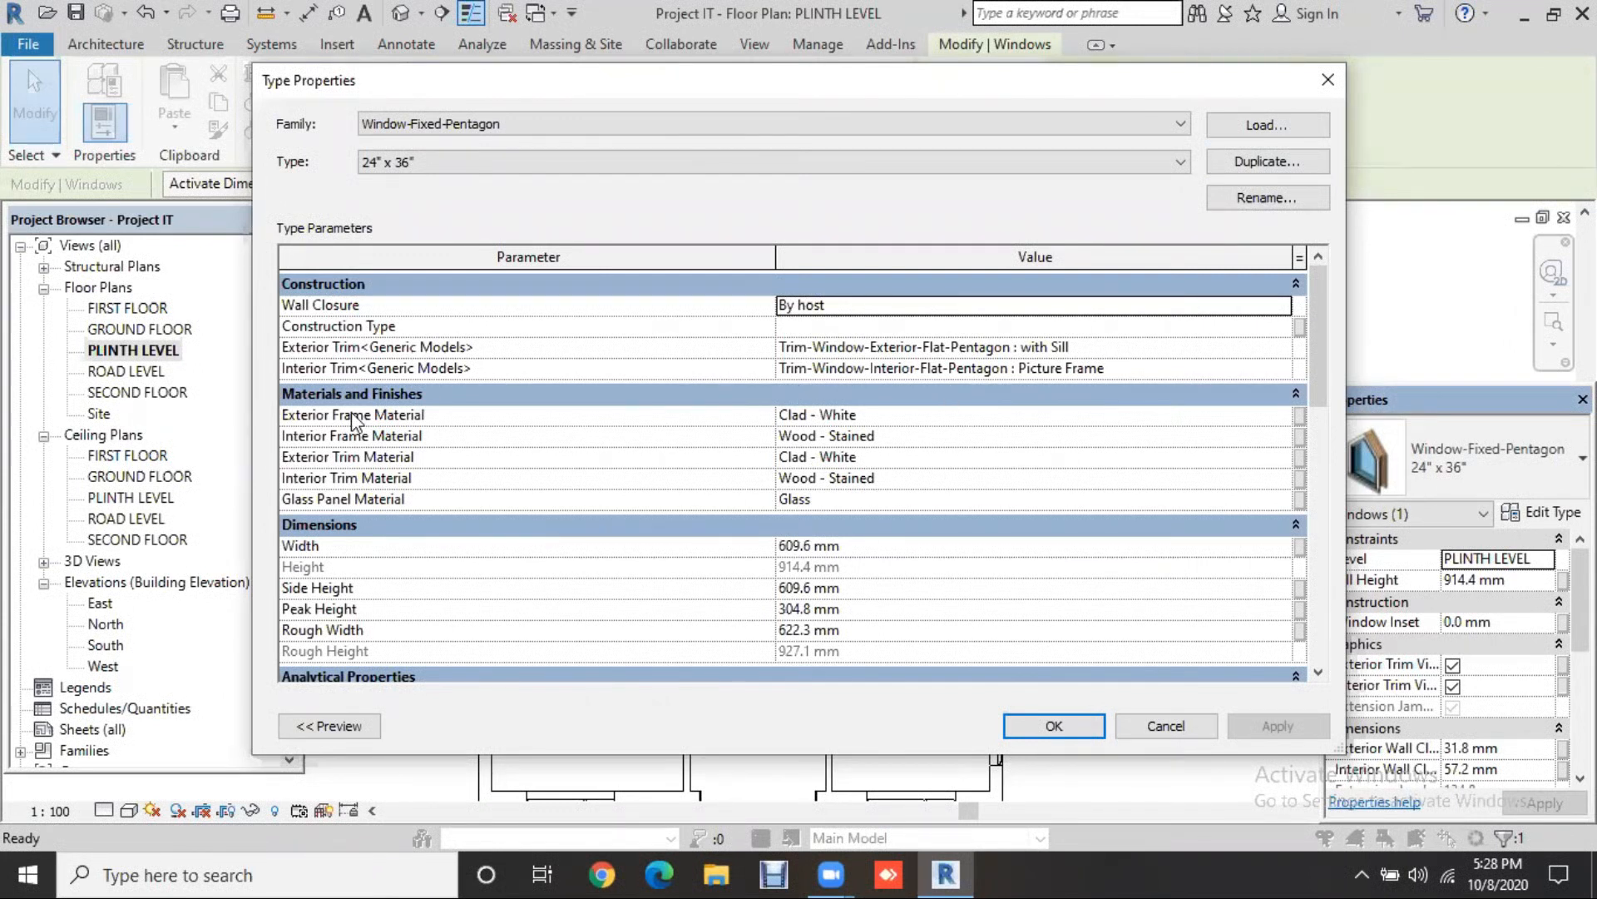
# Step: Change the Window-Fixed-Pentagon 24" x 36" type width to 900 mm and apply it
pyautogui.click(1110, 416)
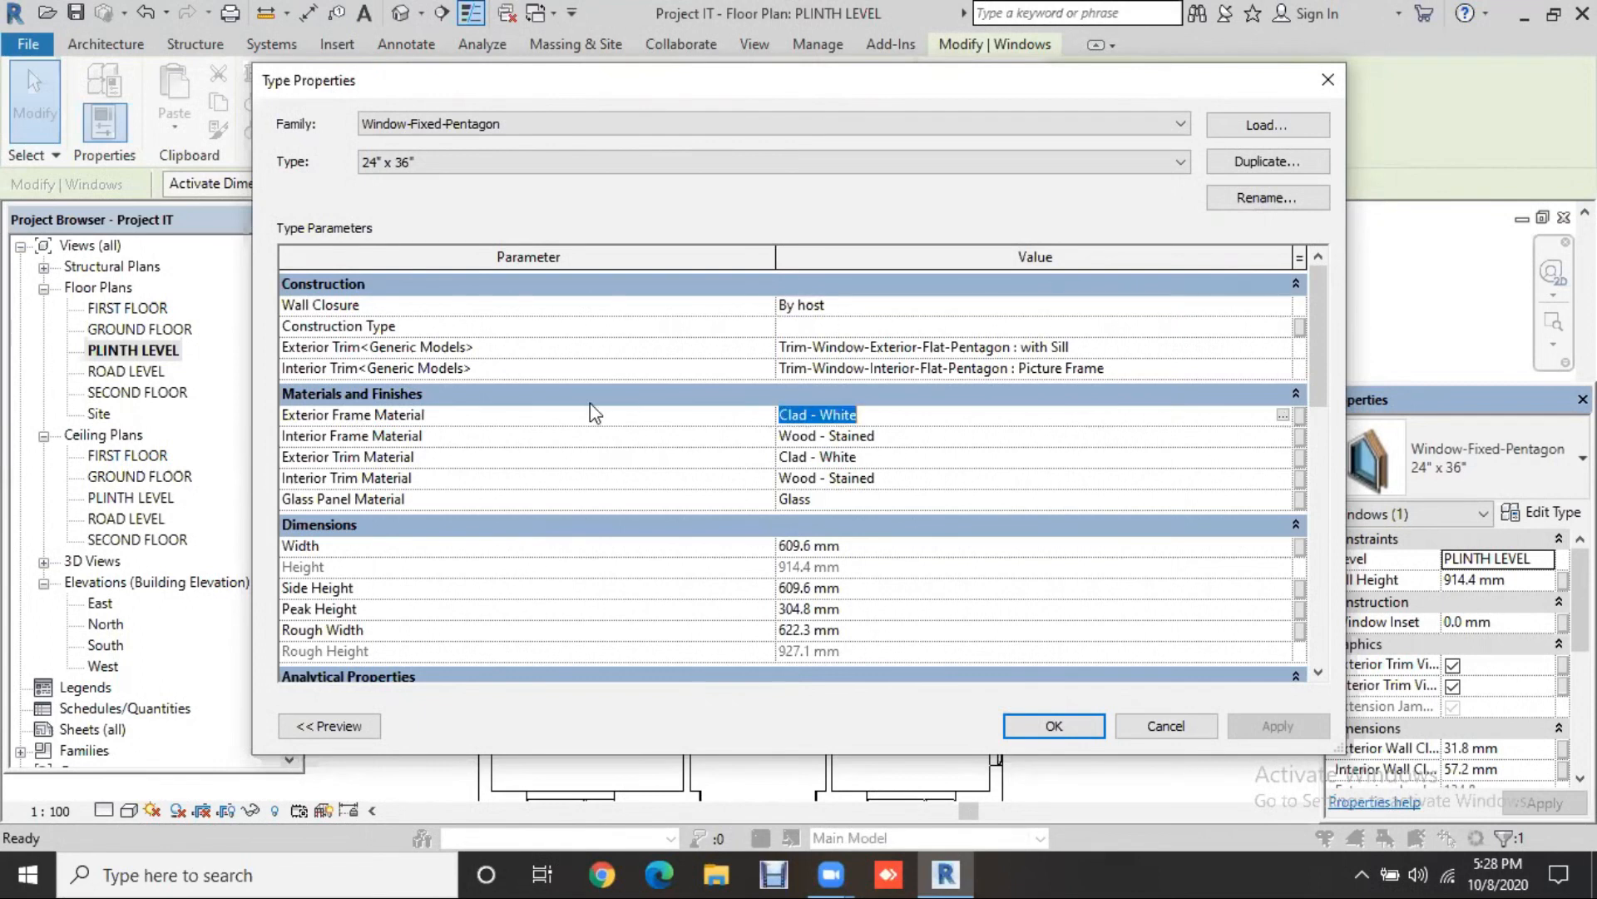
pyautogui.scroll(-3, 962, 452)
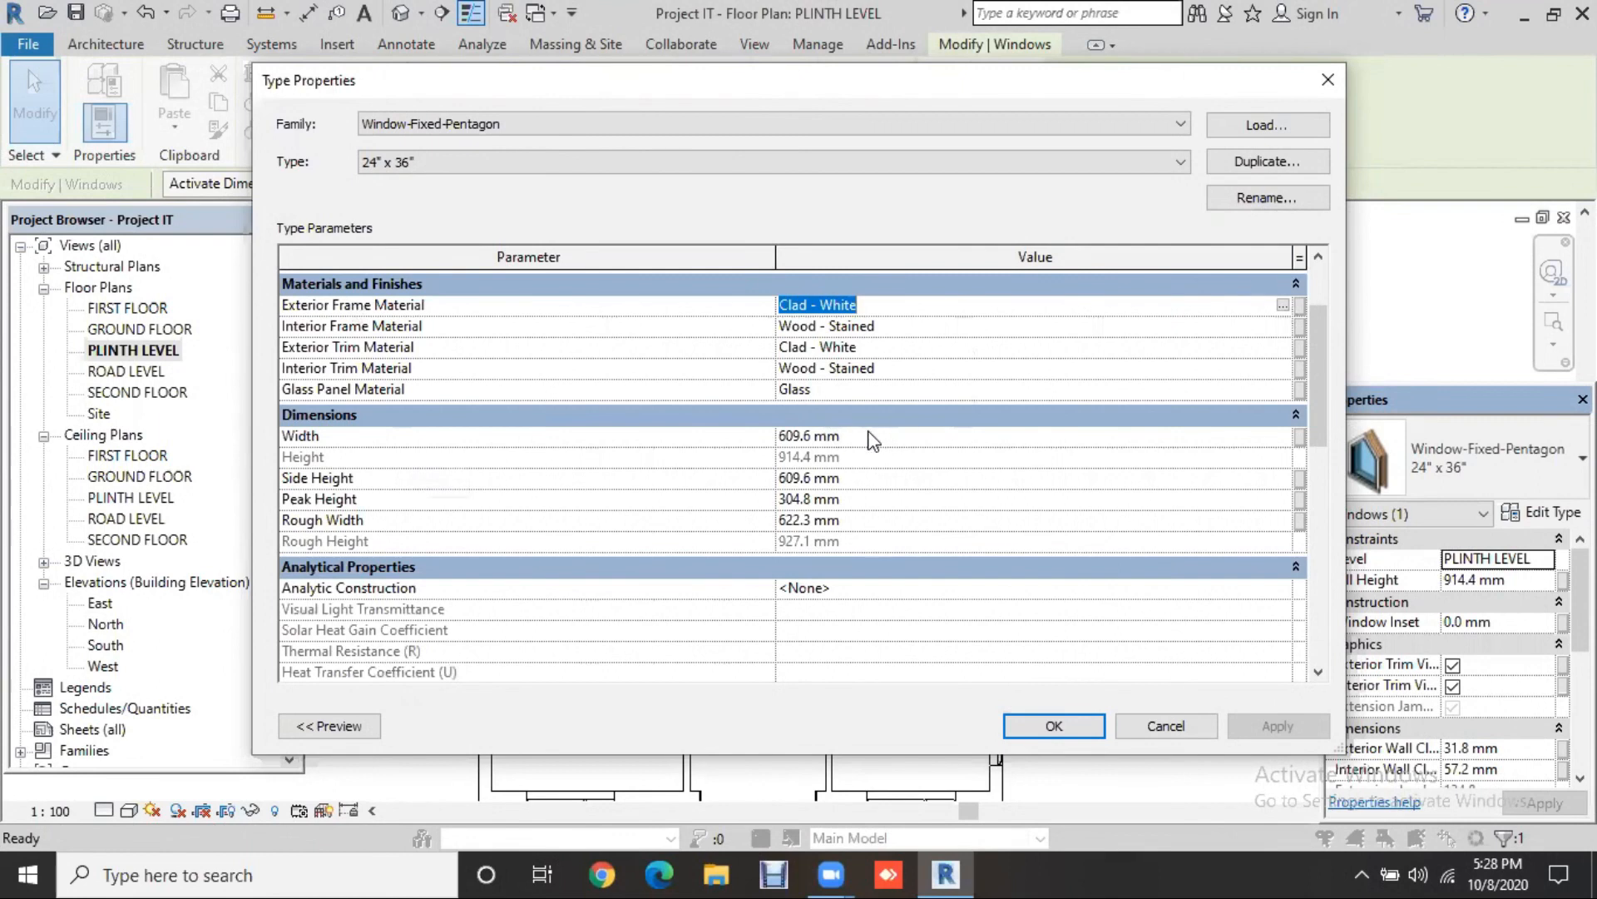
pyautogui.click(872, 436)
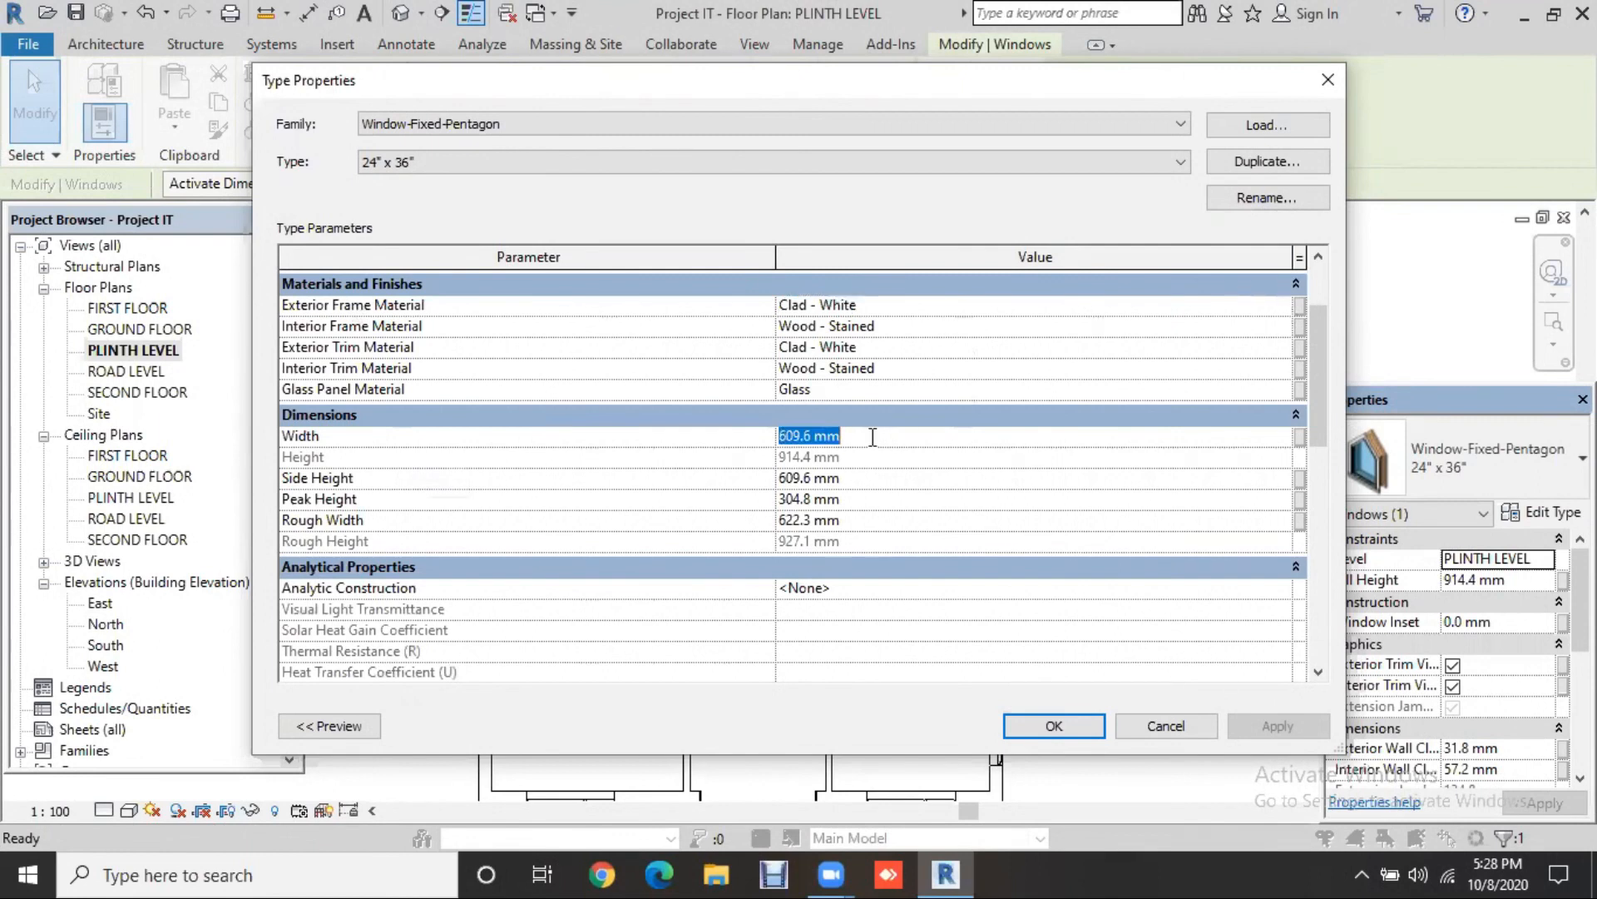
pyautogui.write('900')
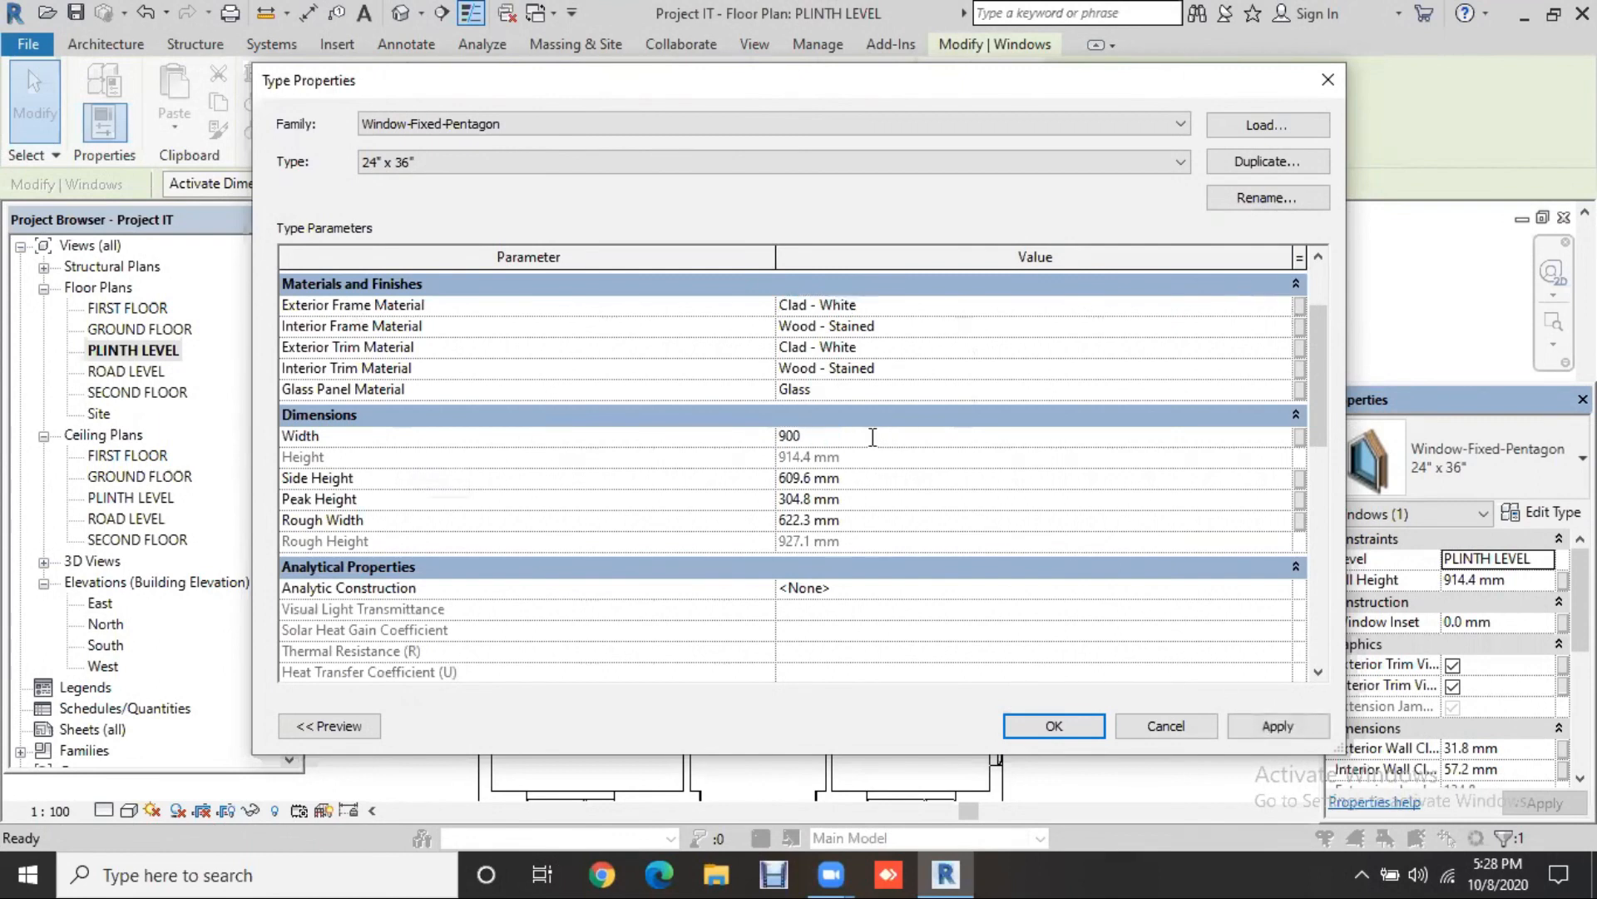
pyautogui.press('Return')
pyautogui.click(1275, 727)
pyautogui.click(1054, 726)
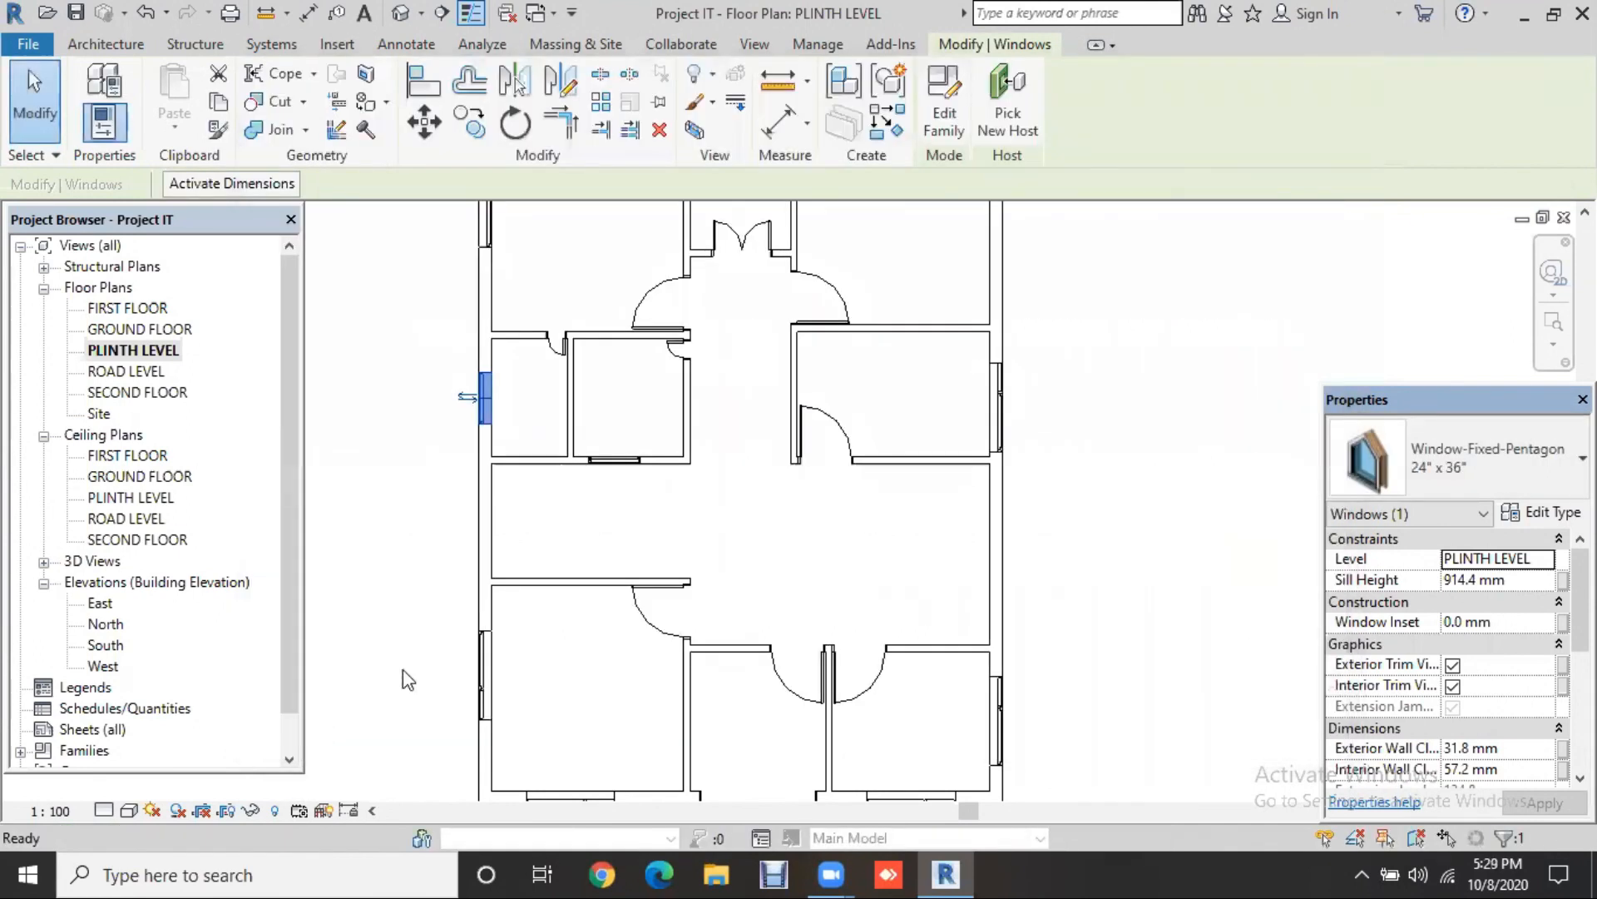
pyautogui.press('Escape')
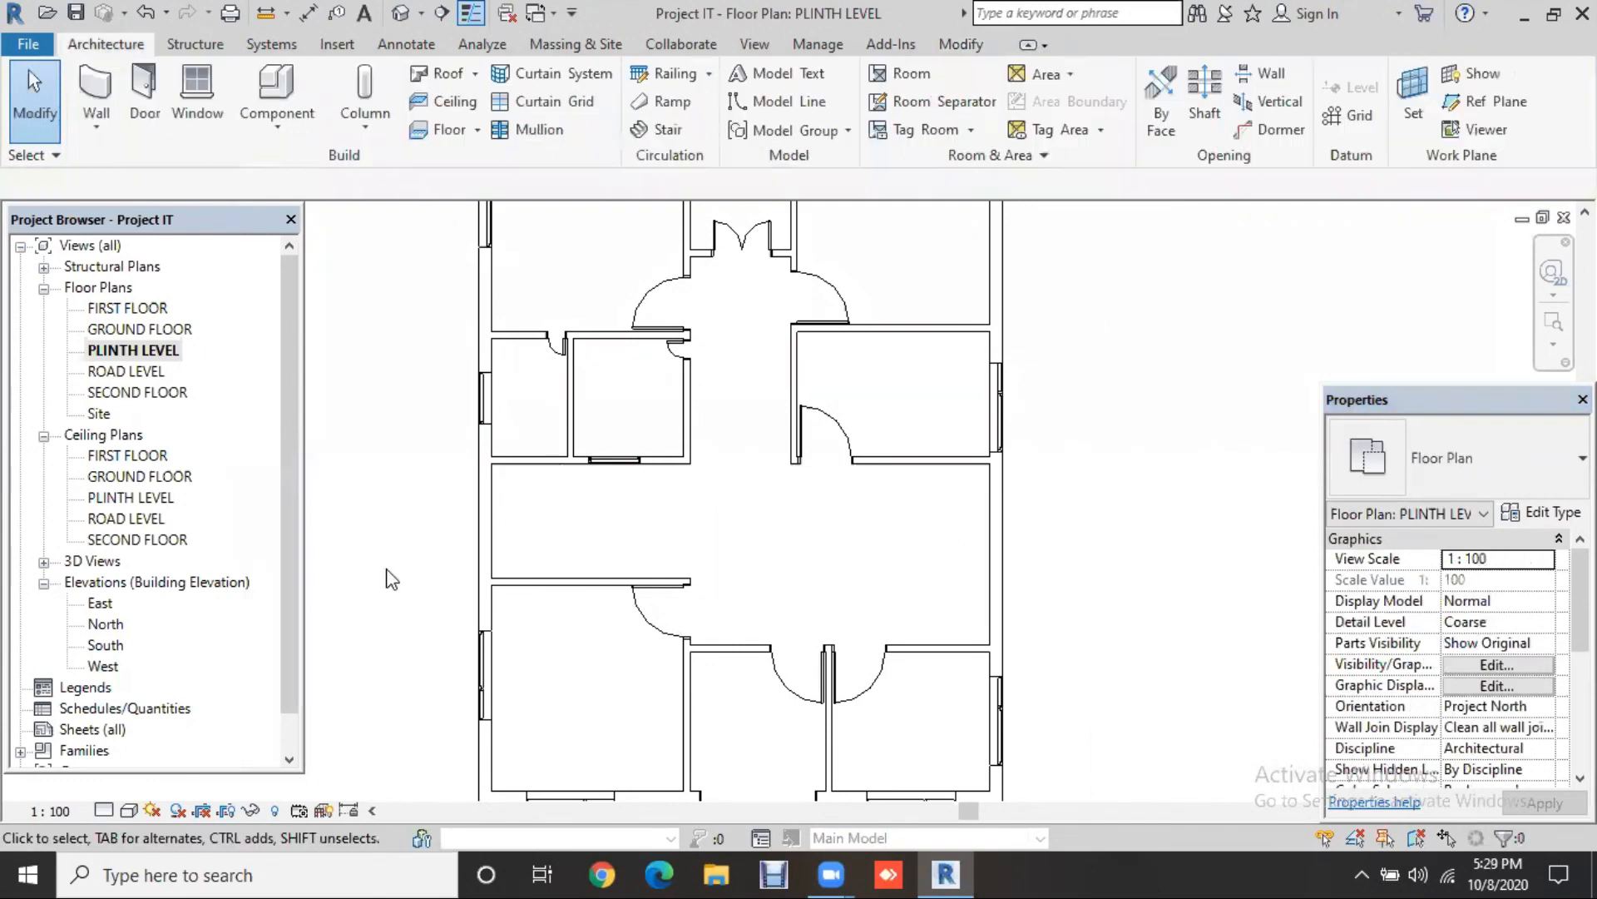
pyautogui.scroll(-3, 687, 497)
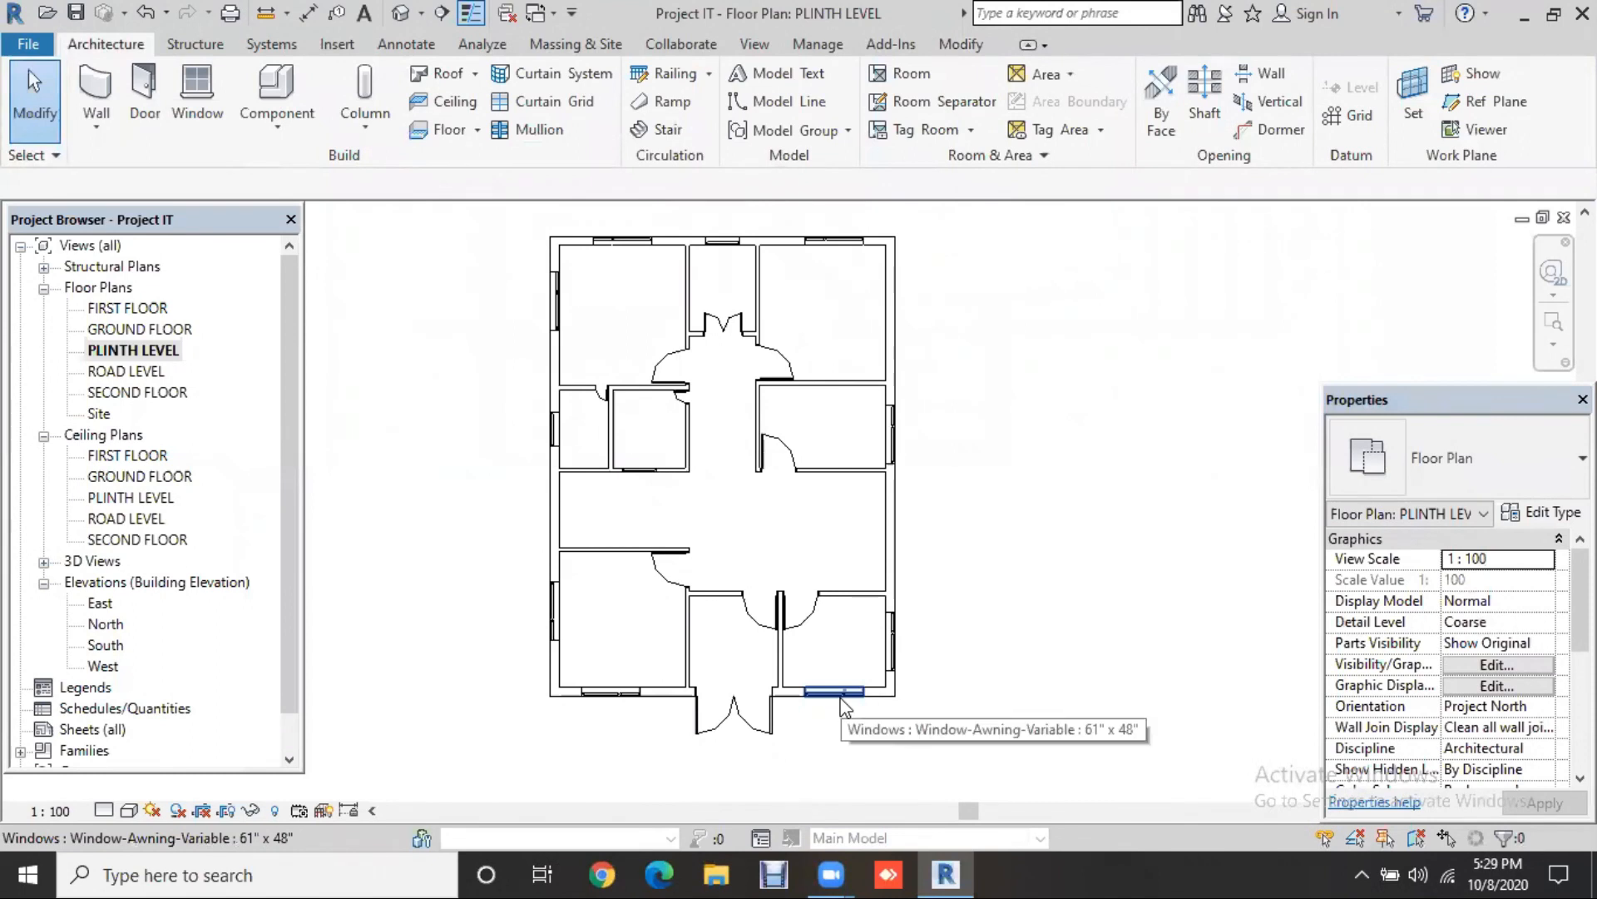
pyautogui.click(840, 703)
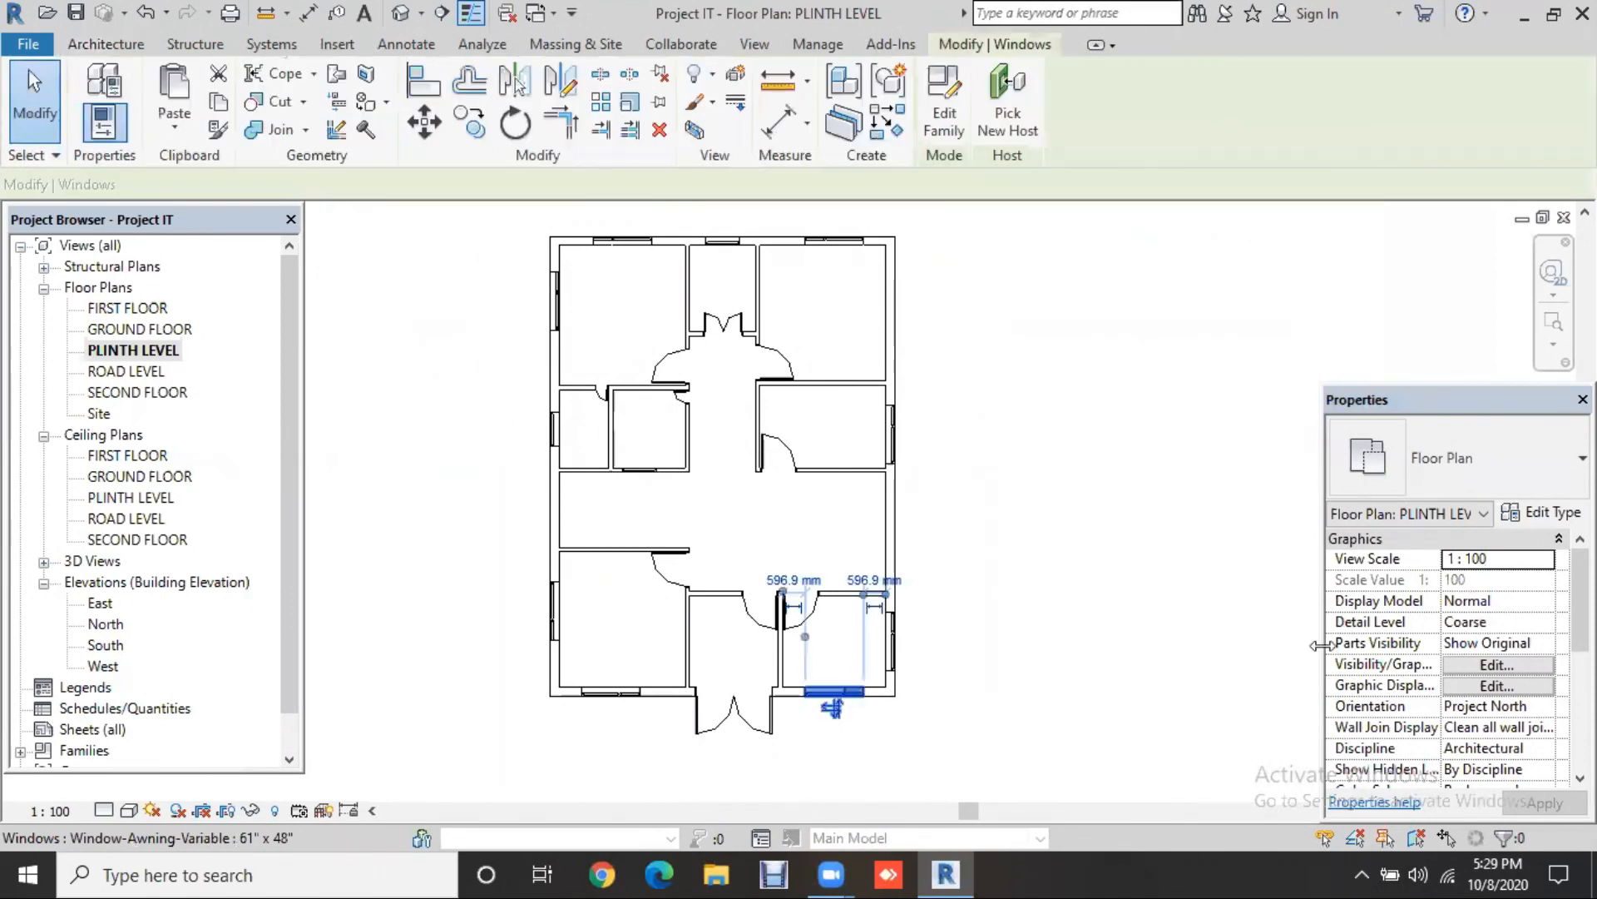
pyautogui.click(1552, 513)
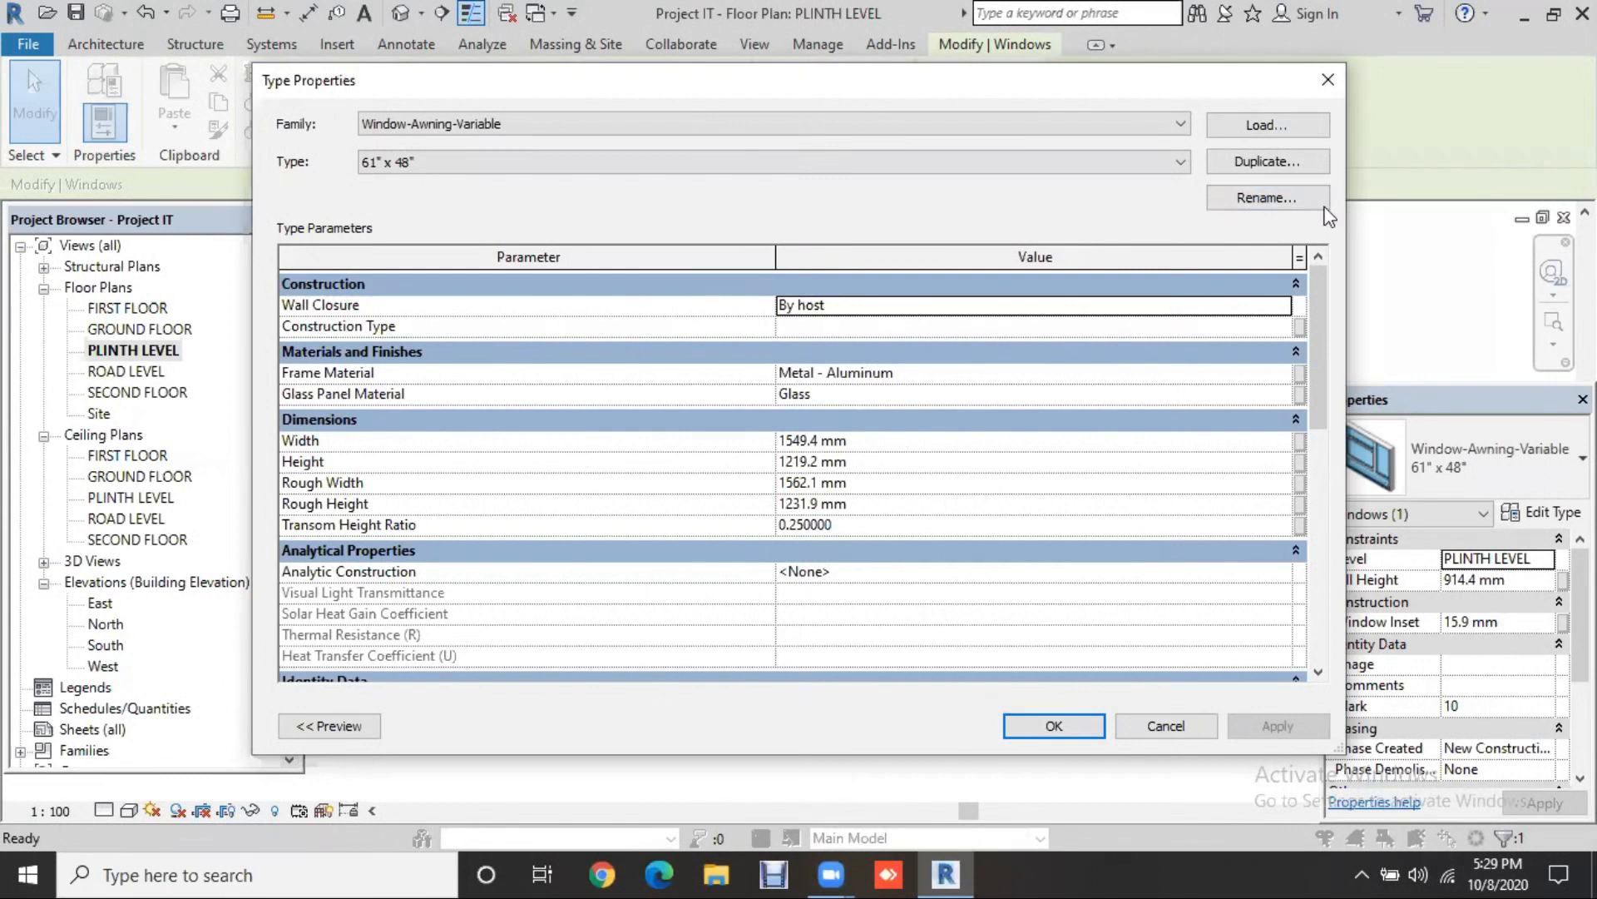
pyautogui.press('Escape')
pyautogui.press('Escape')
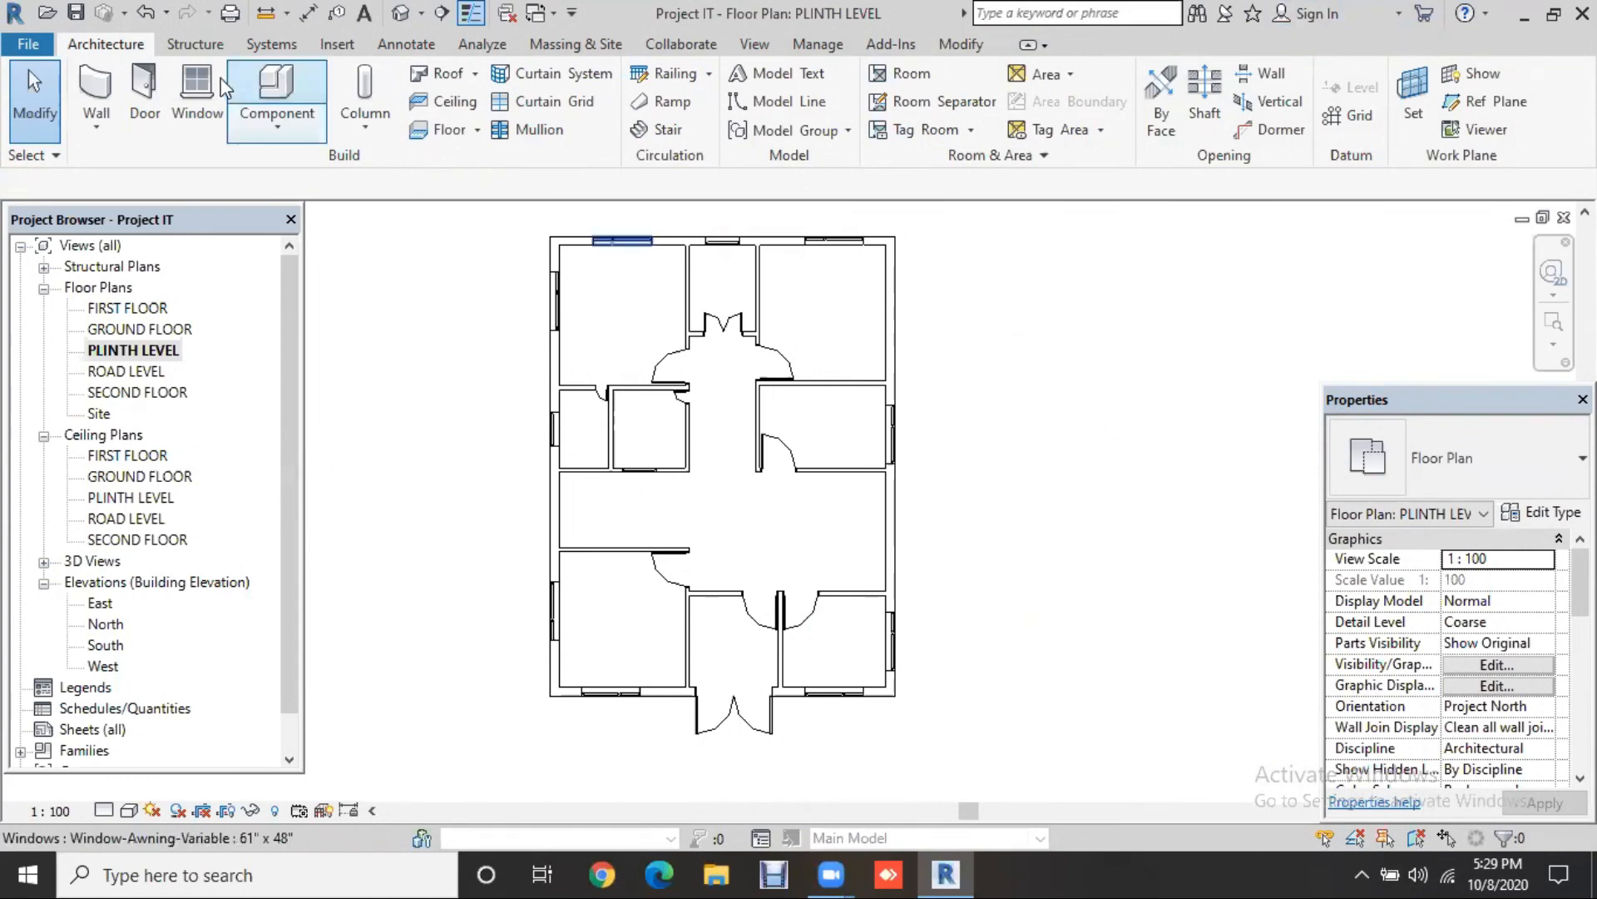
# Step: Start the Window tool and browse to the Windows folder in Load Family
pyautogui.click(200, 91)
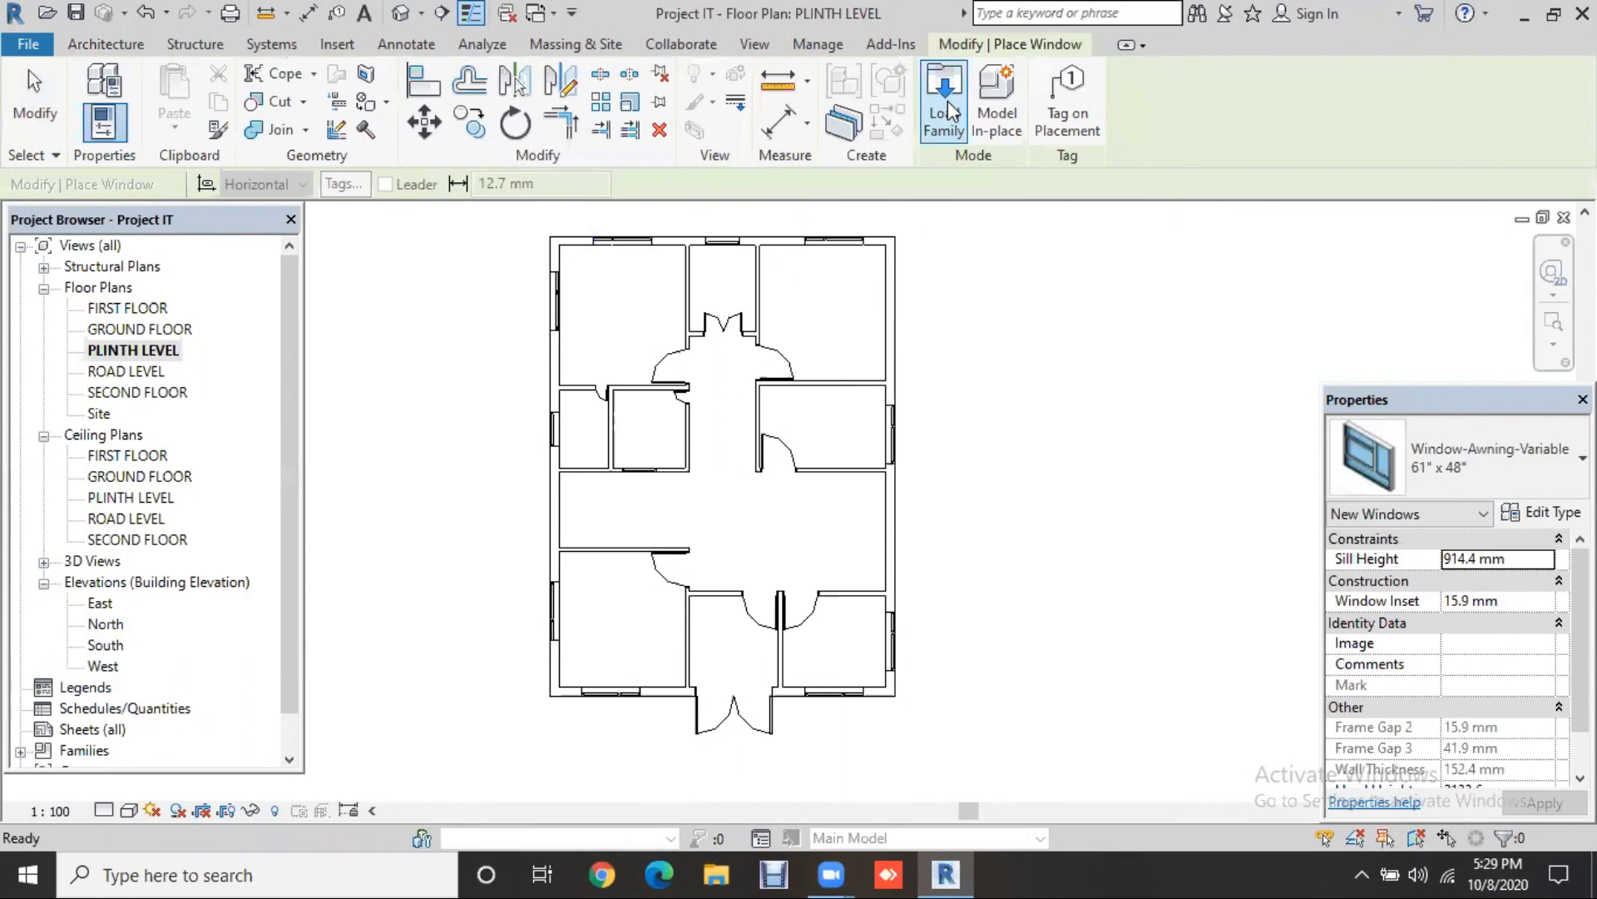
pyautogui.click(948, 112)
pyautogui.scroll(-3, 910, 487)
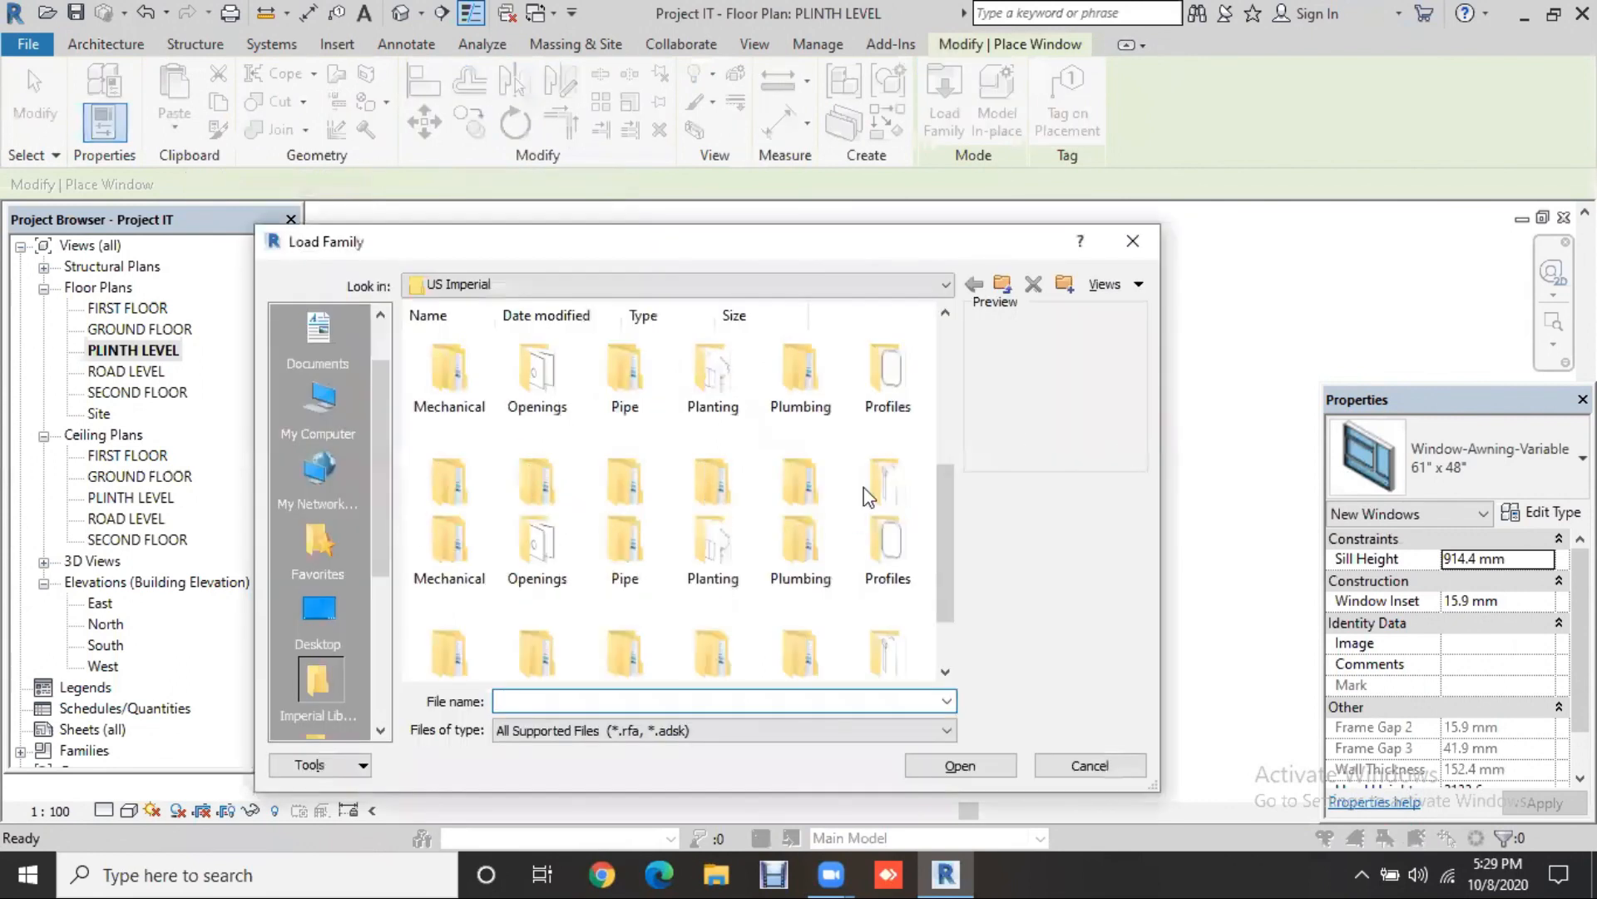
pyautogui.scroll(-3, 625, 622)
pyautogui.doubleClick(624, 649)
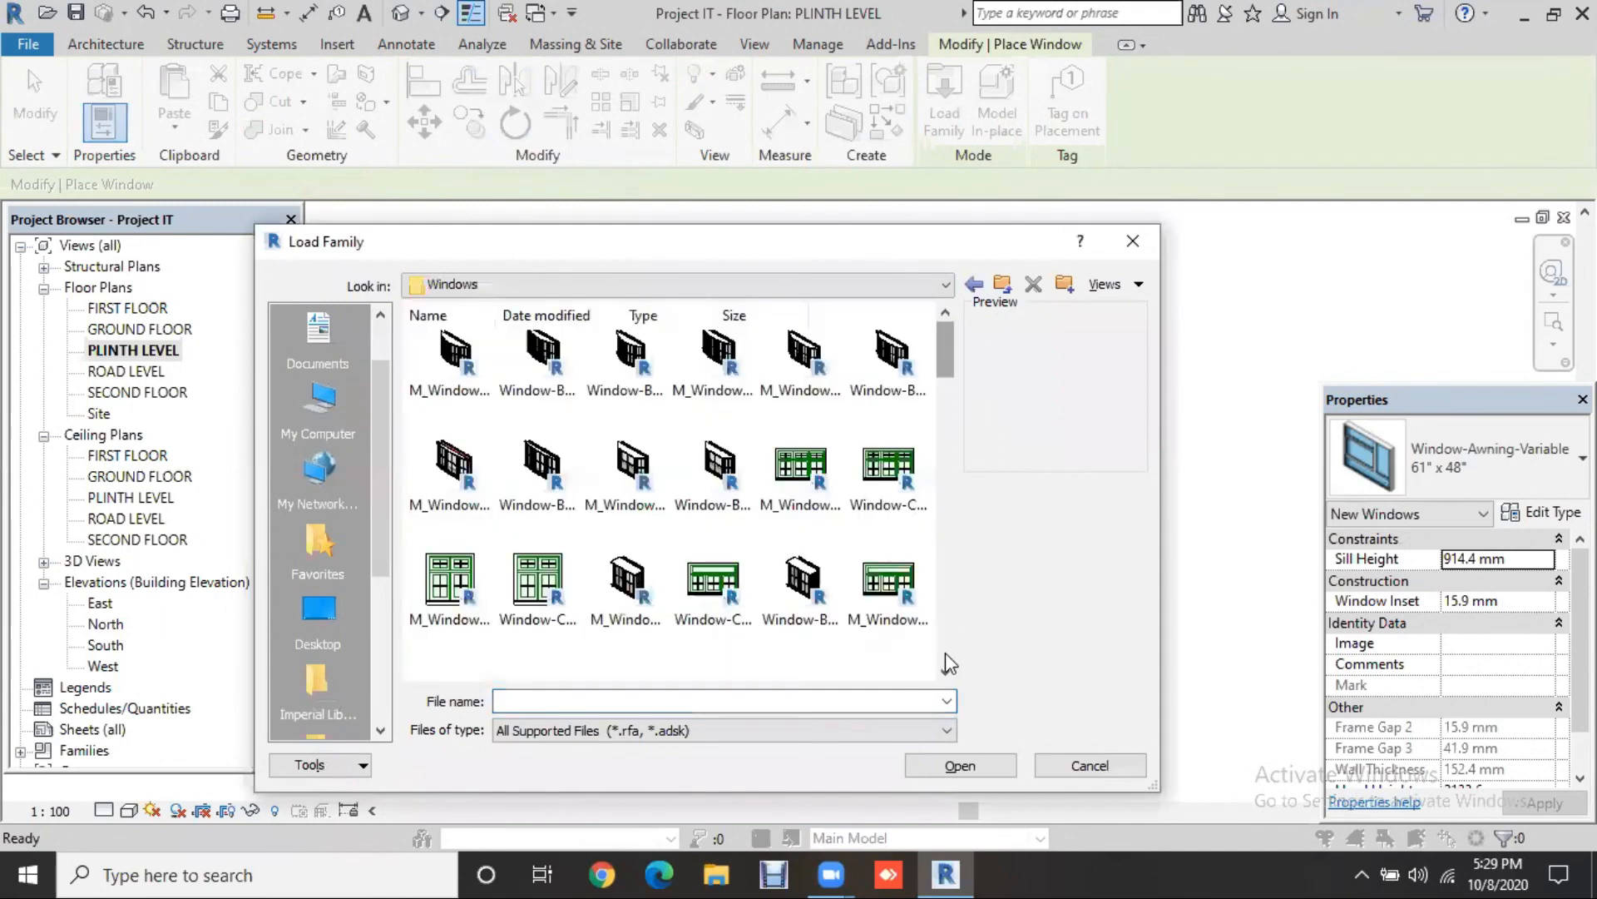
pyautogui.click(942, 653)
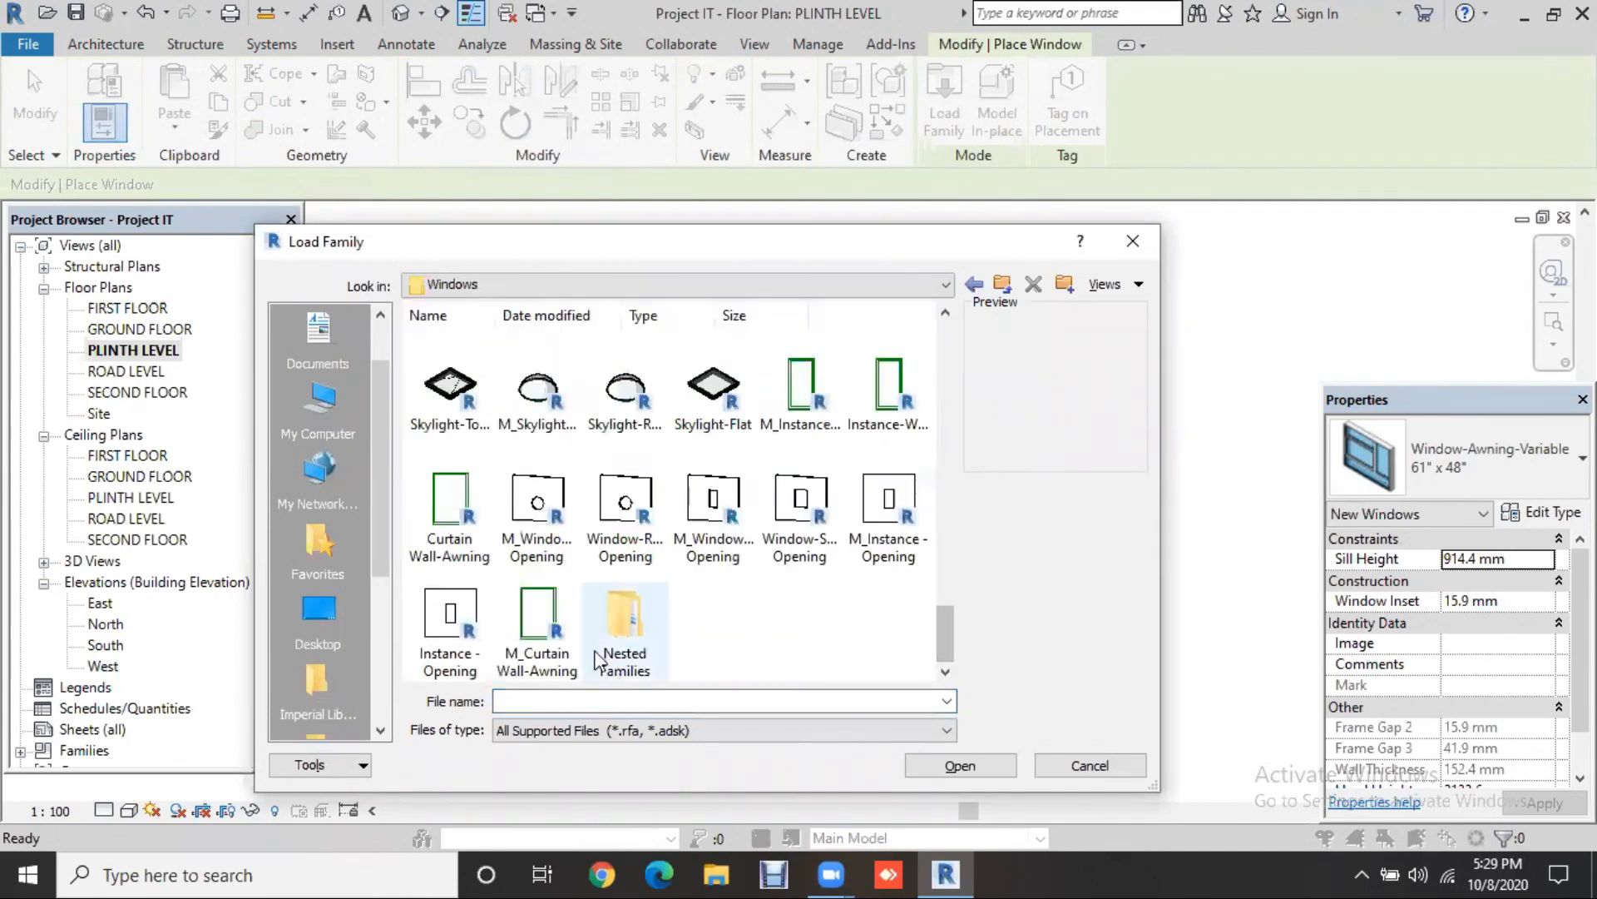
# Step: Scroll through the window families and close the library without loading any
pyautogui.scroll(2, 749, 609)
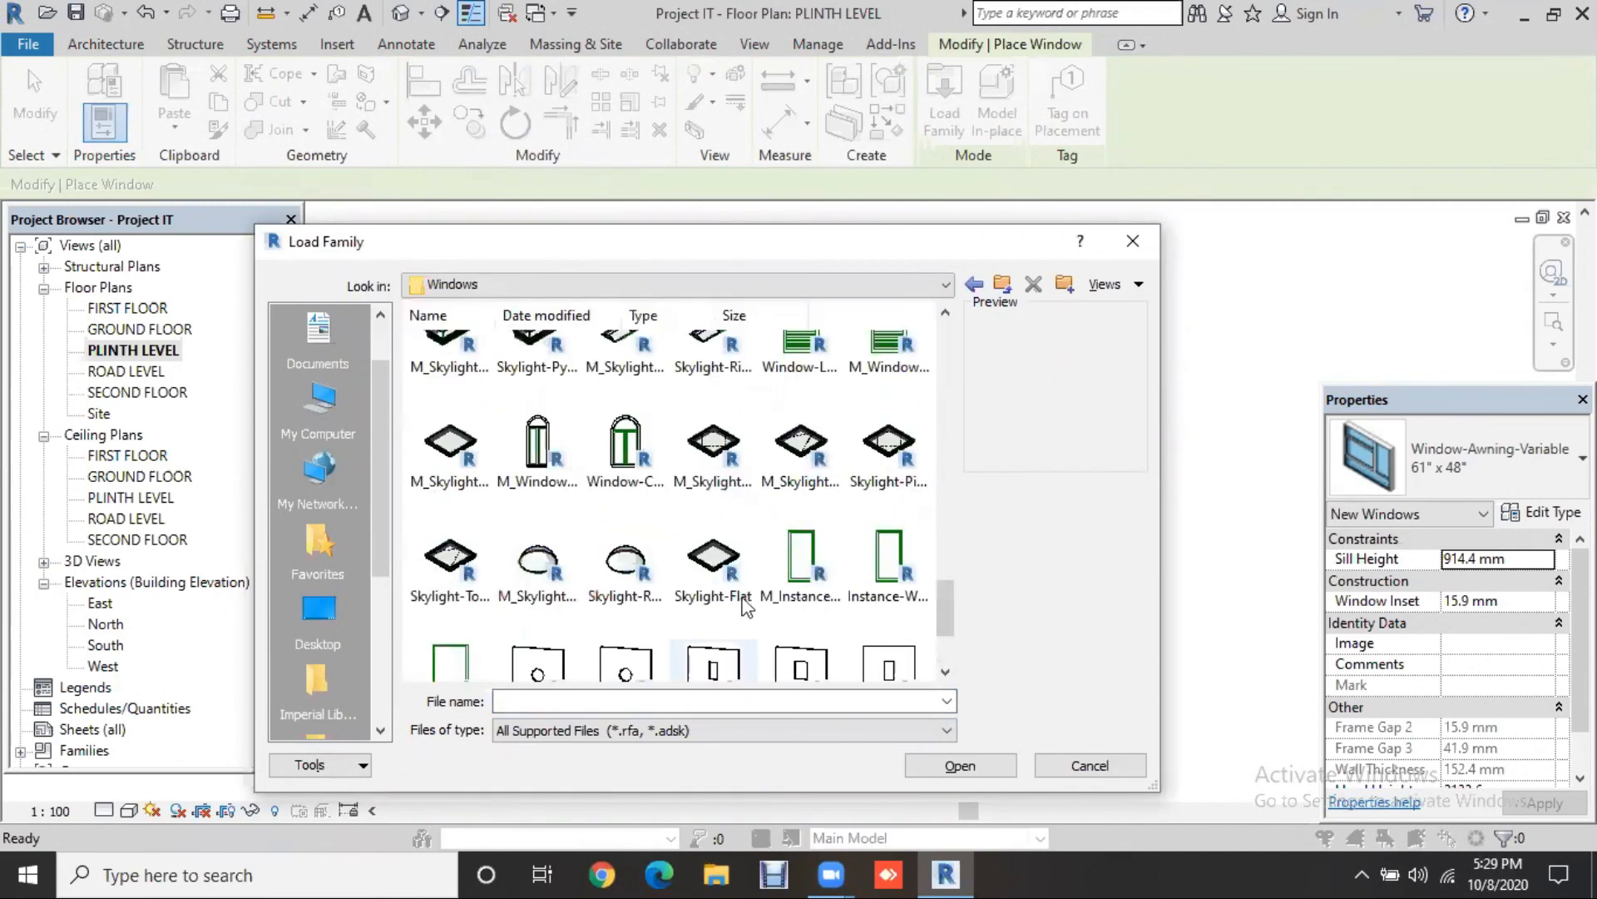
pyautogui.scroll(1, 746, 608)
pyautogui.scroll(1, 746, 606)
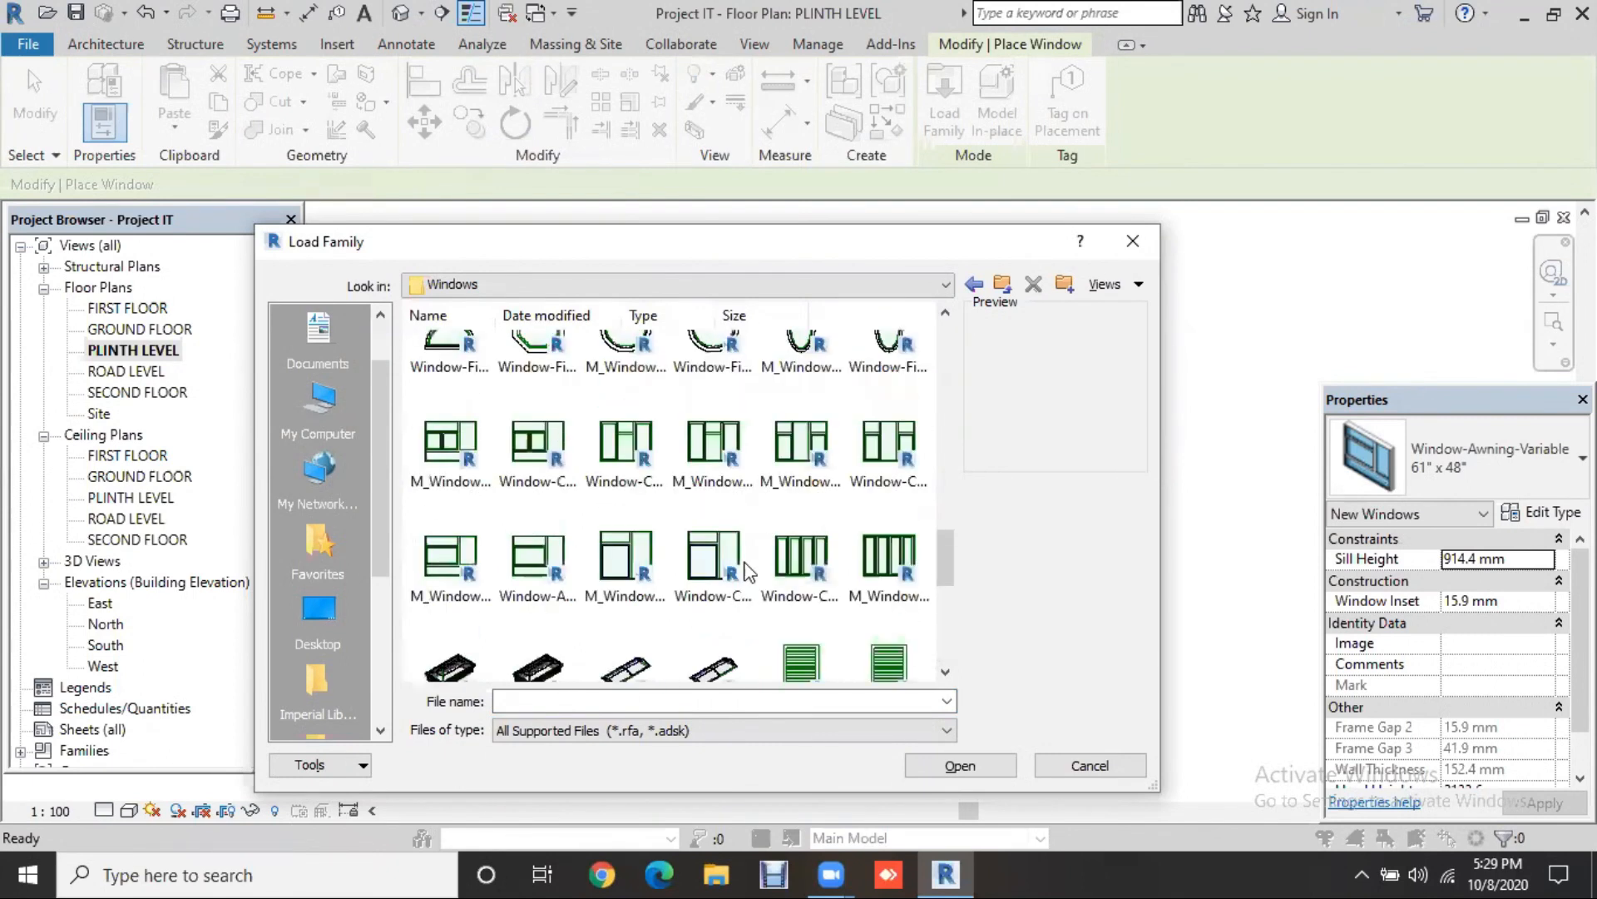
pyautogui.scroll(2, 749, 499)
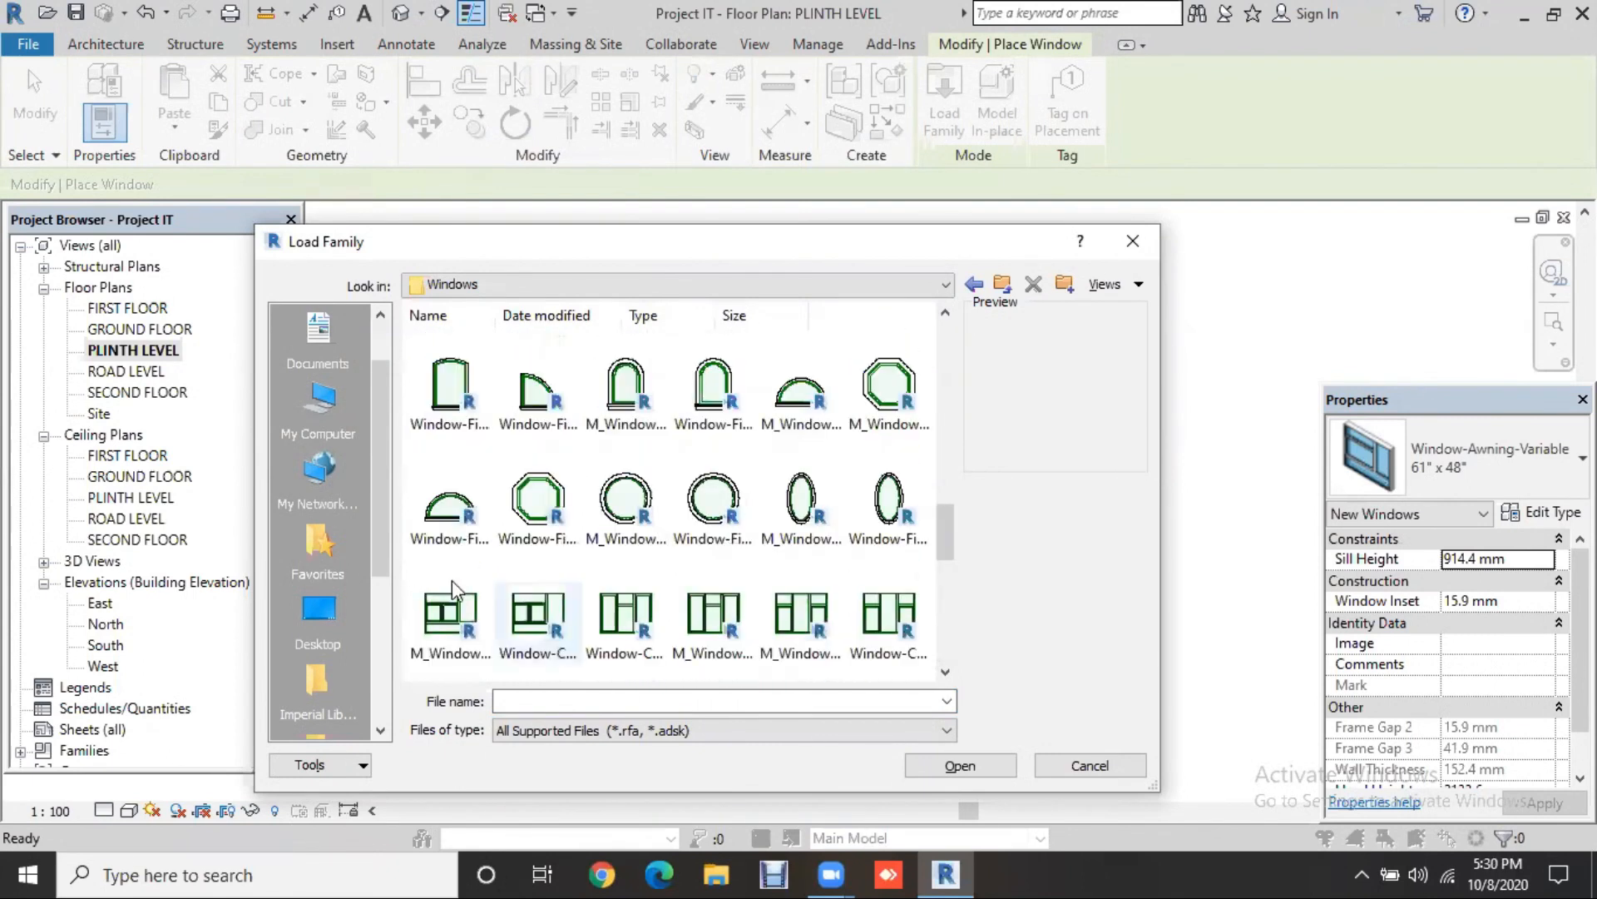
pyautogui.scroll(2, 613, 570)
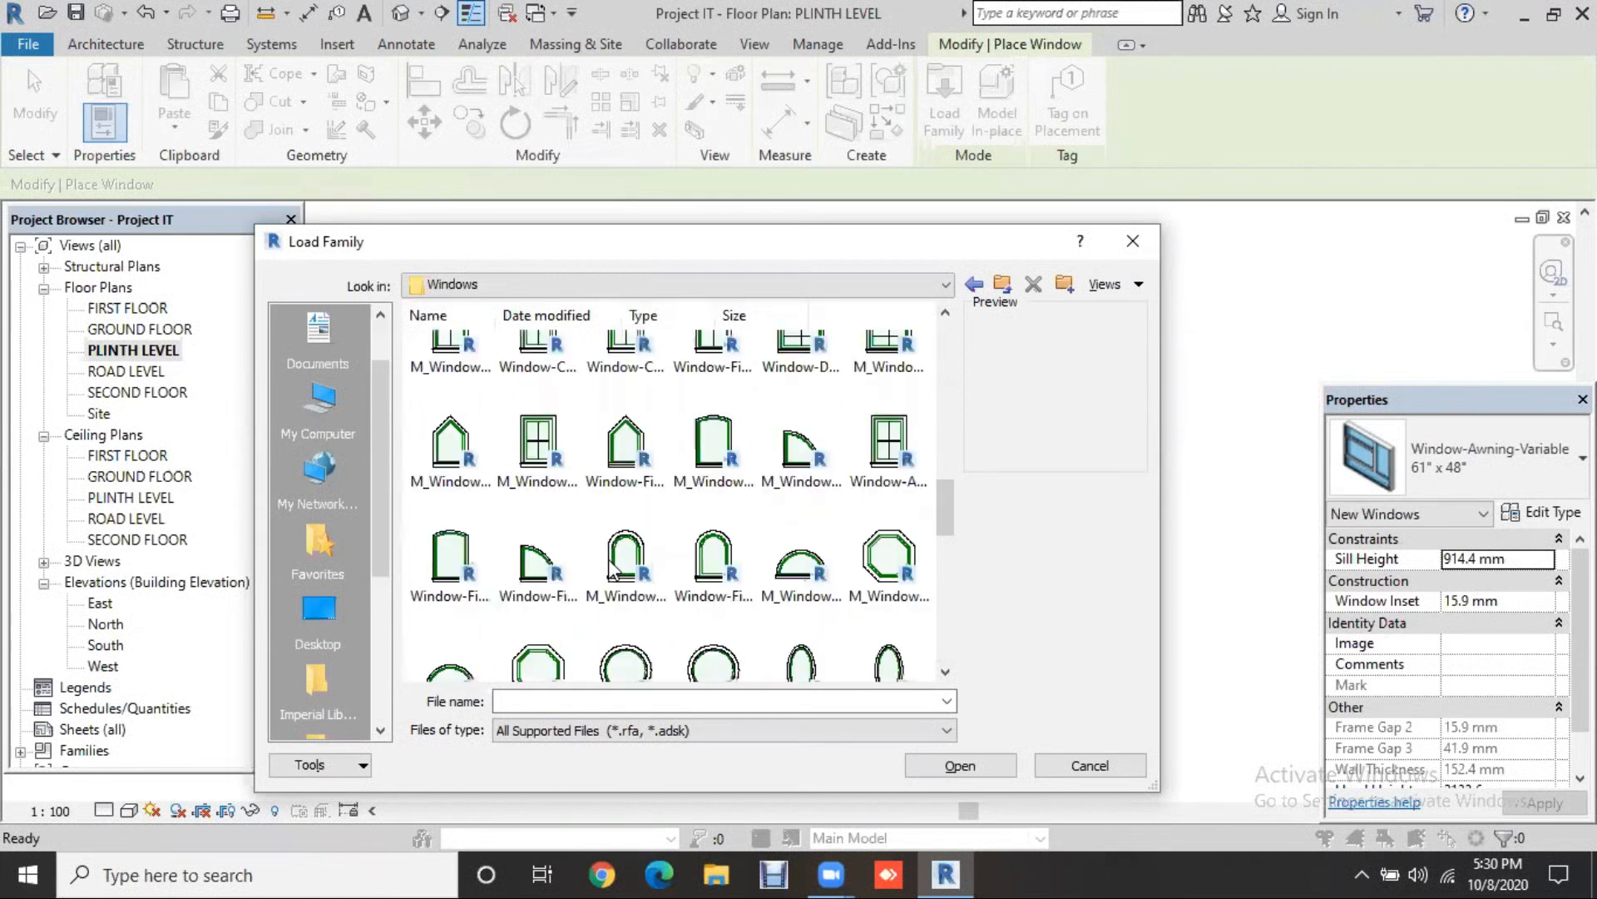
pyautogui.scroll(2, 614, 573)
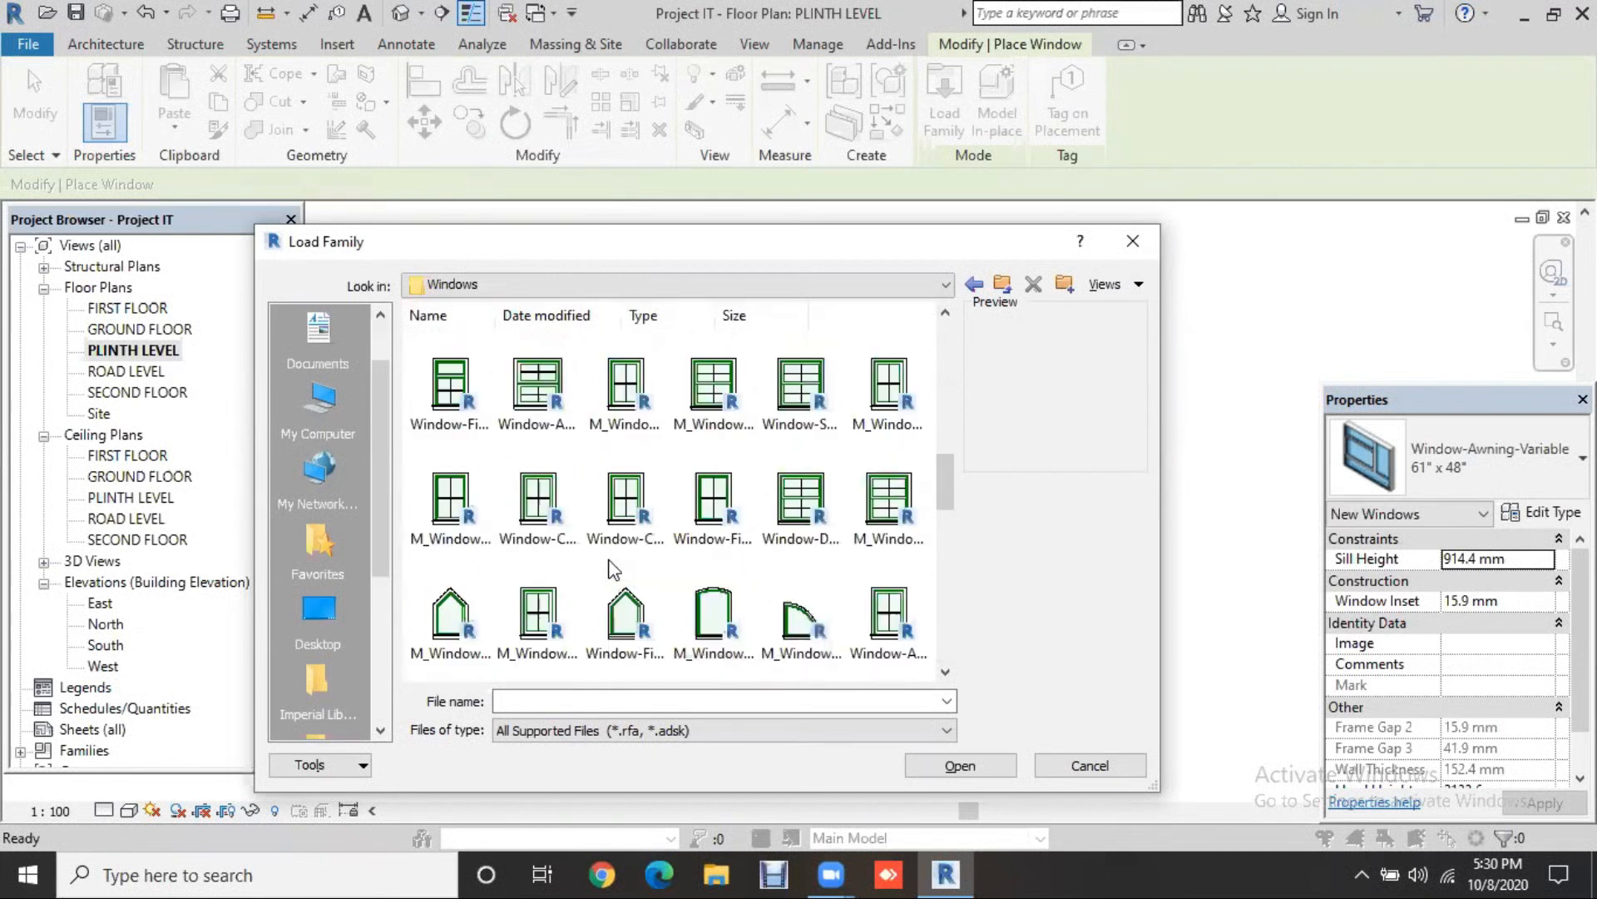
pyautogui.scroll(2, 613, 570)
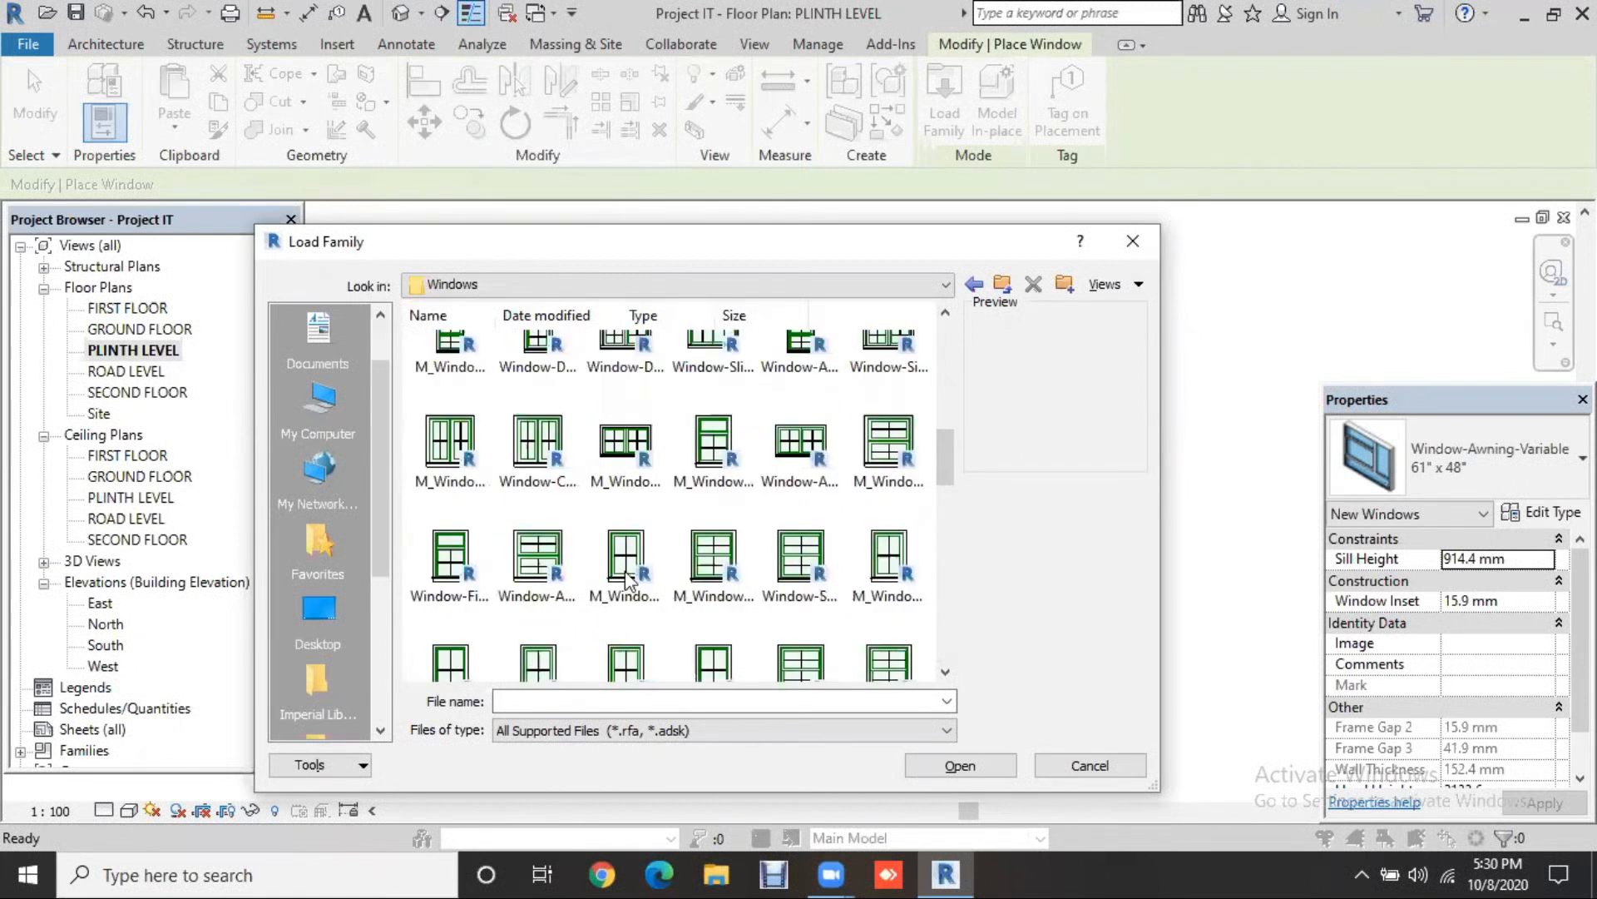
pyautogui.scroll(2, 710, 589)
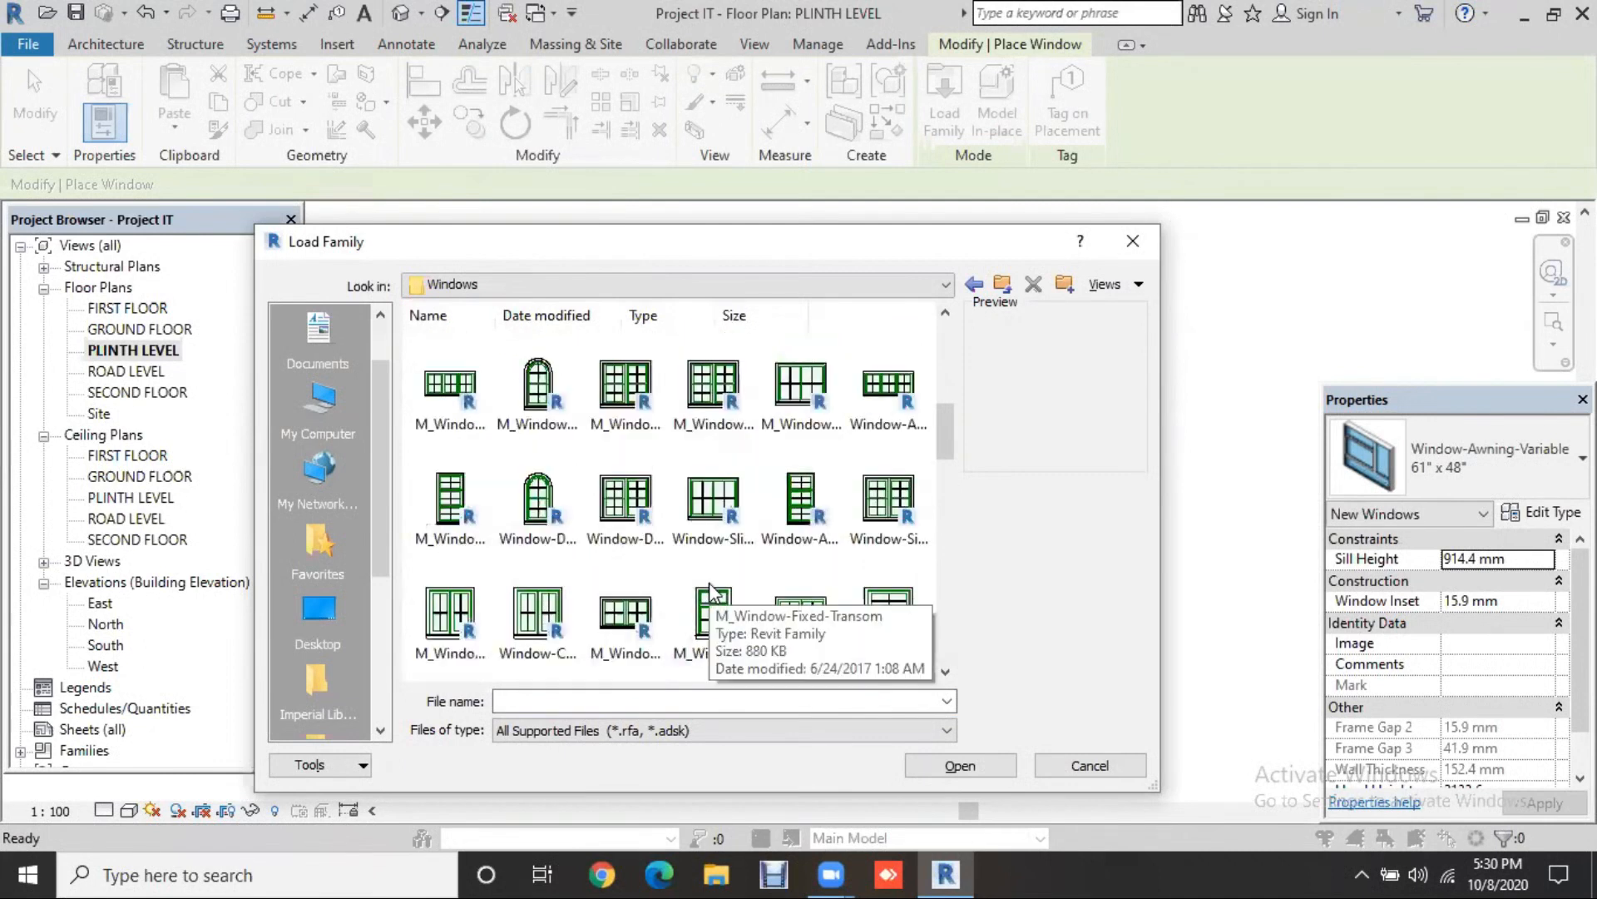
pyautogui.scroll(2, 709, 589)
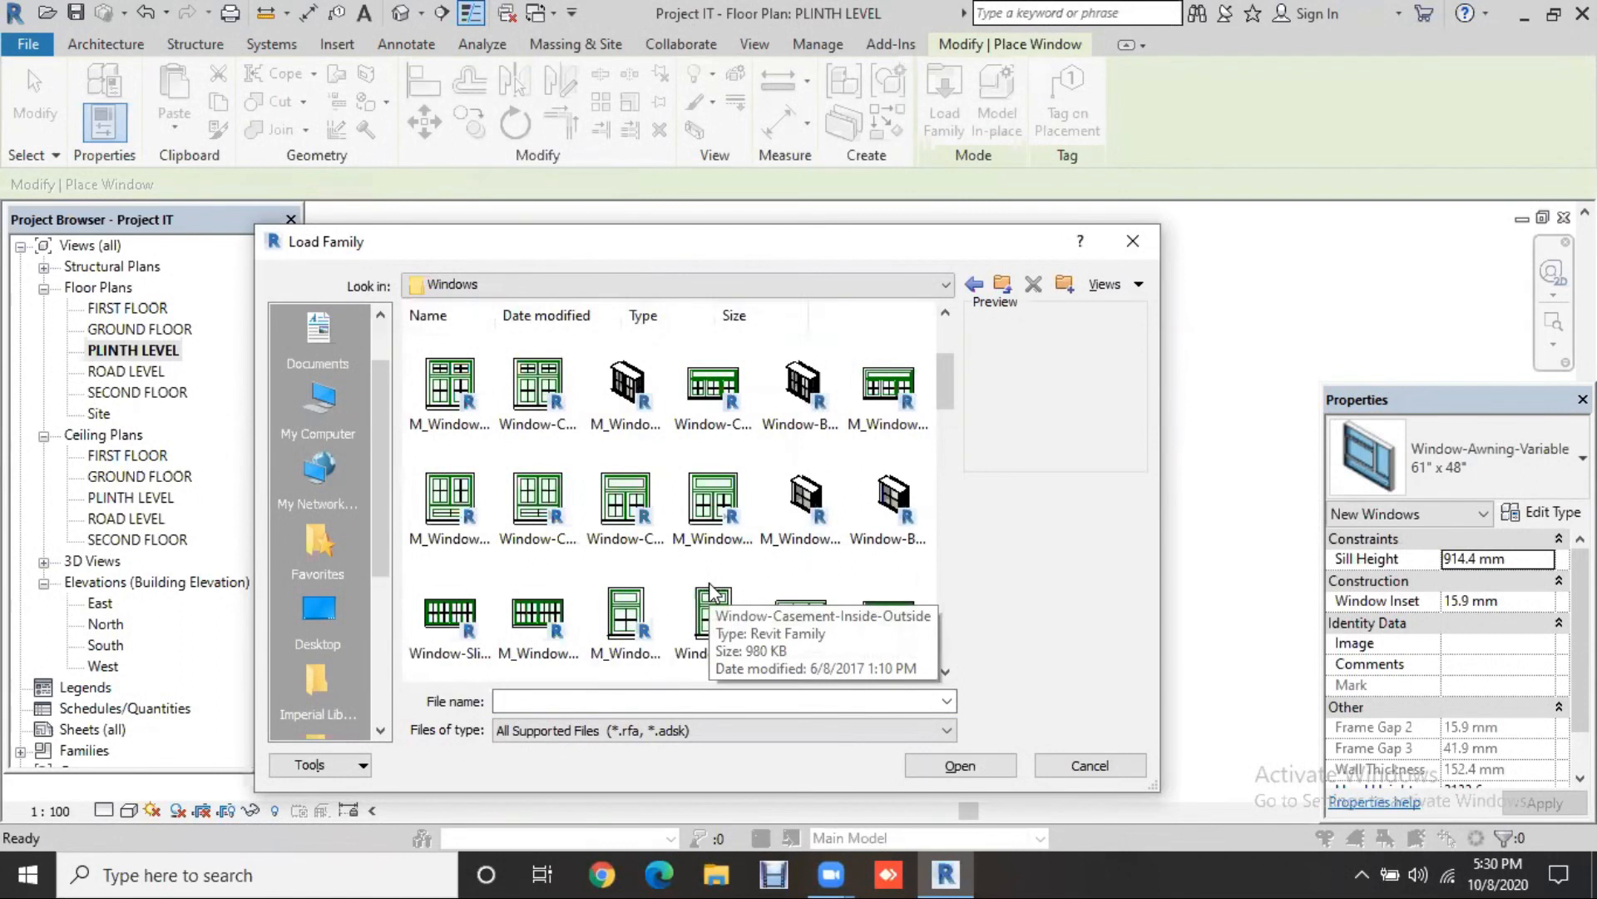
pyautogui.scroll(3, 737, 516)
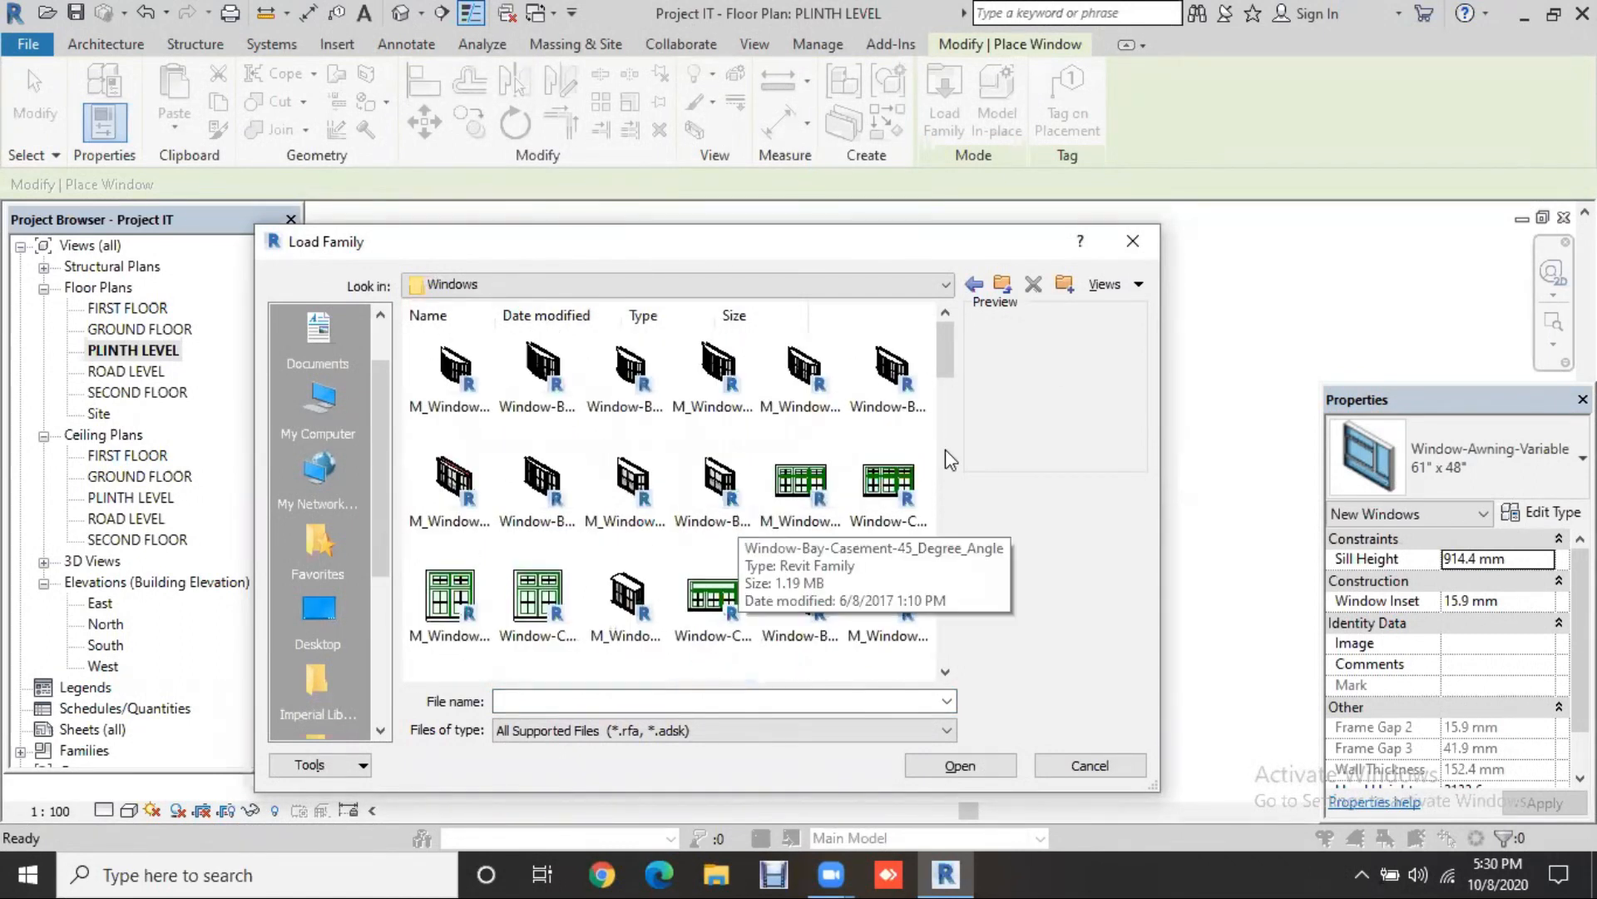
pyautogui.click(1132, 242)
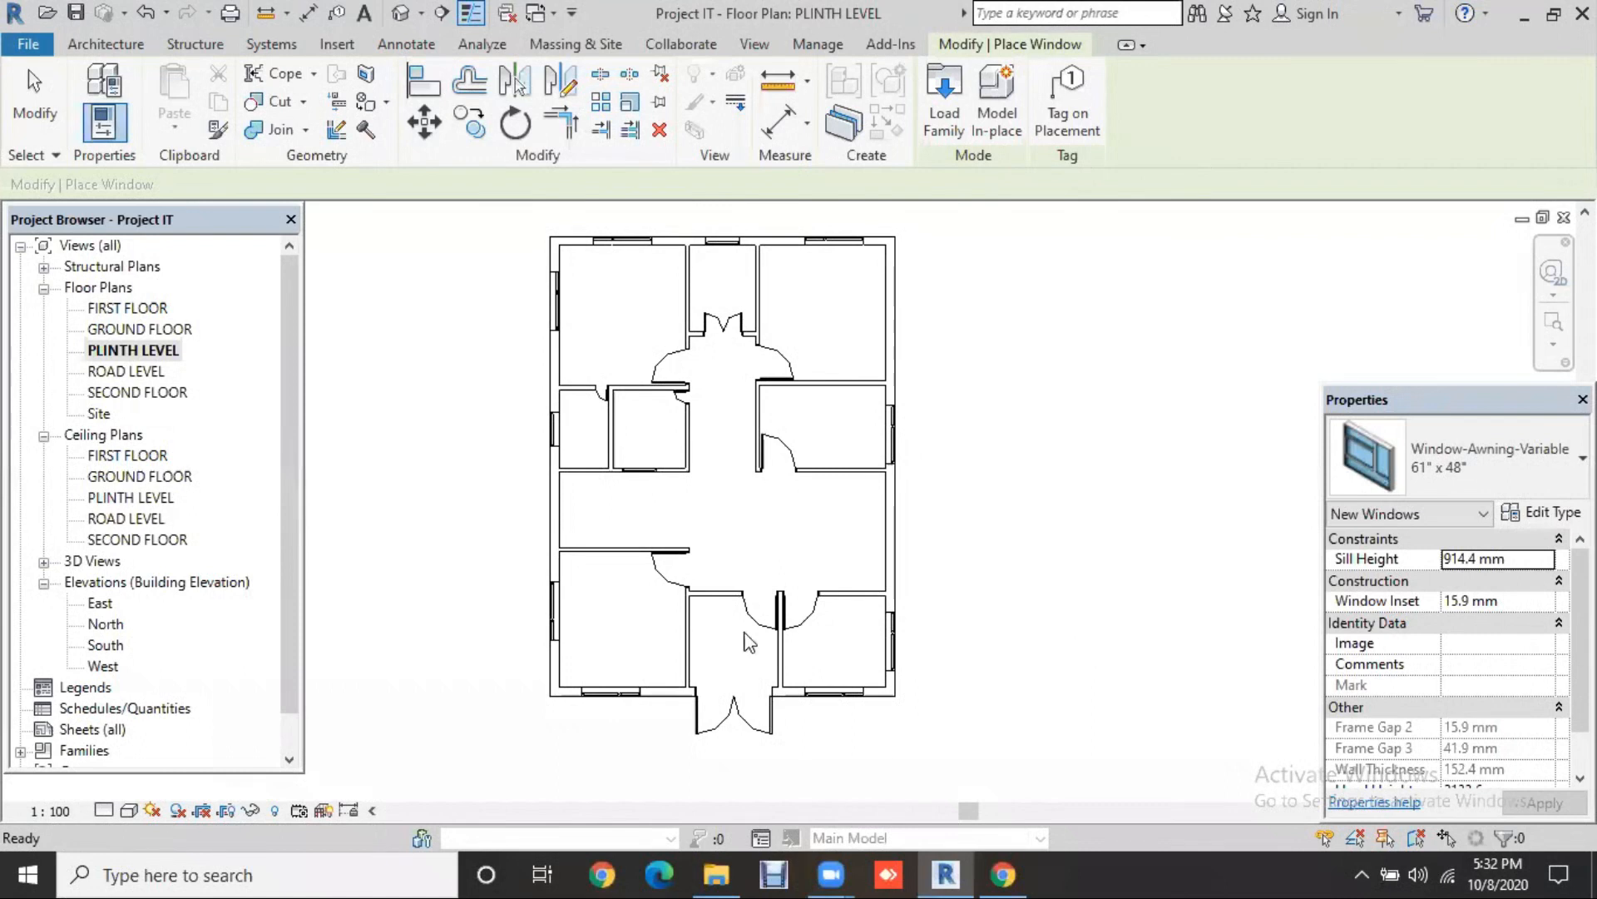
# Step: Delete the single door in the lower corridor wall and start the Door tool
pyautogui.press('Escape')
pyautogui.press('Escape')
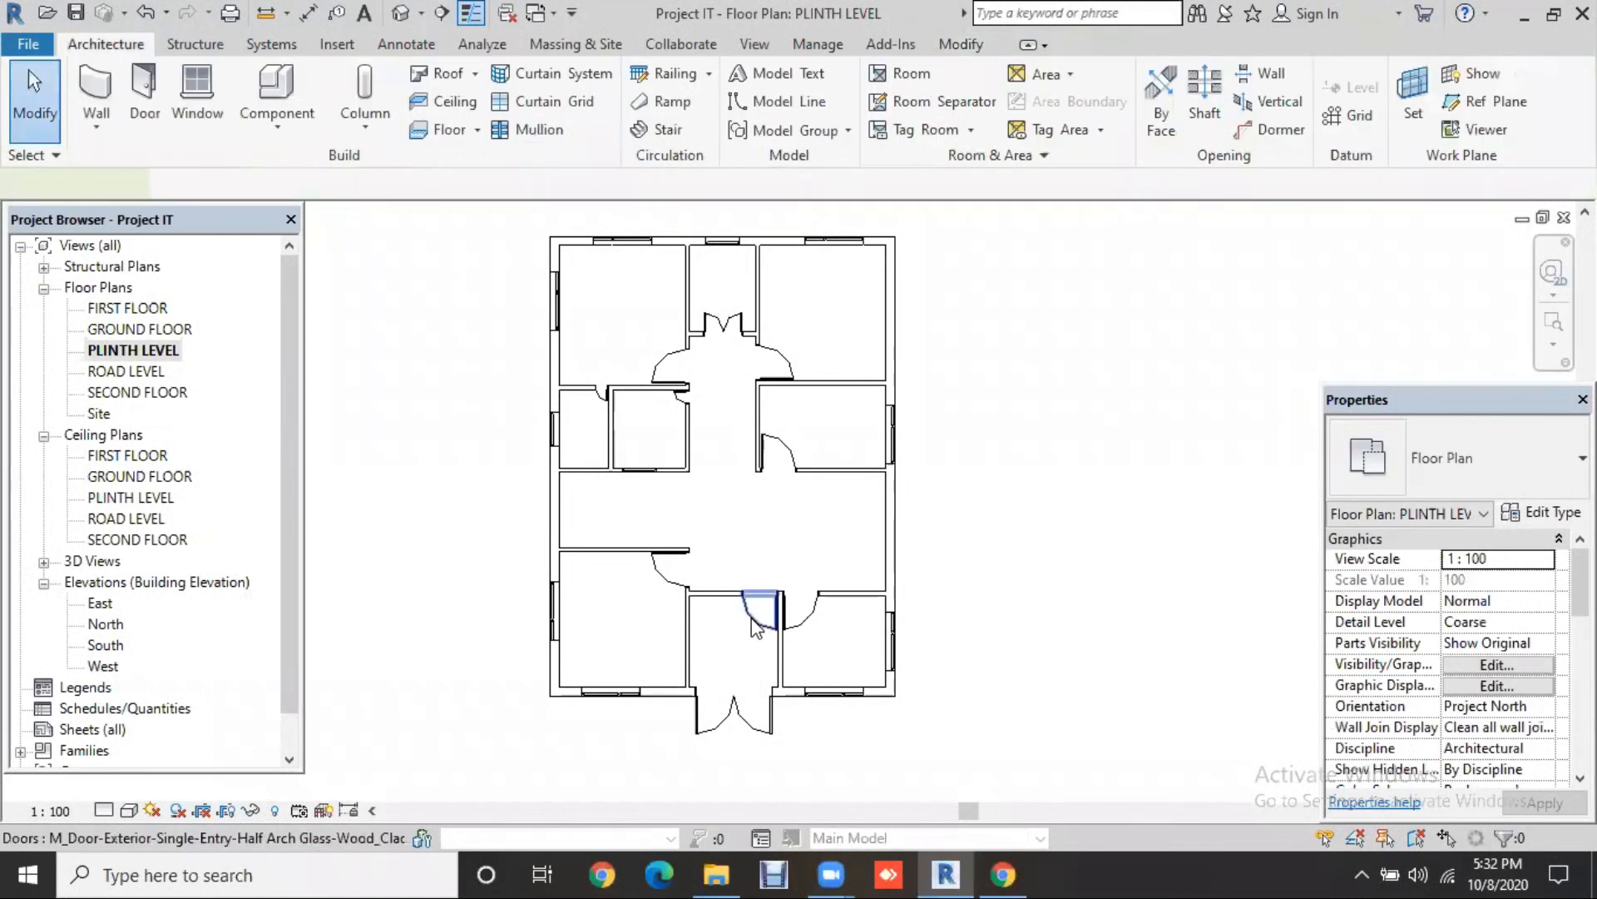
pyautogui.press('Delete')
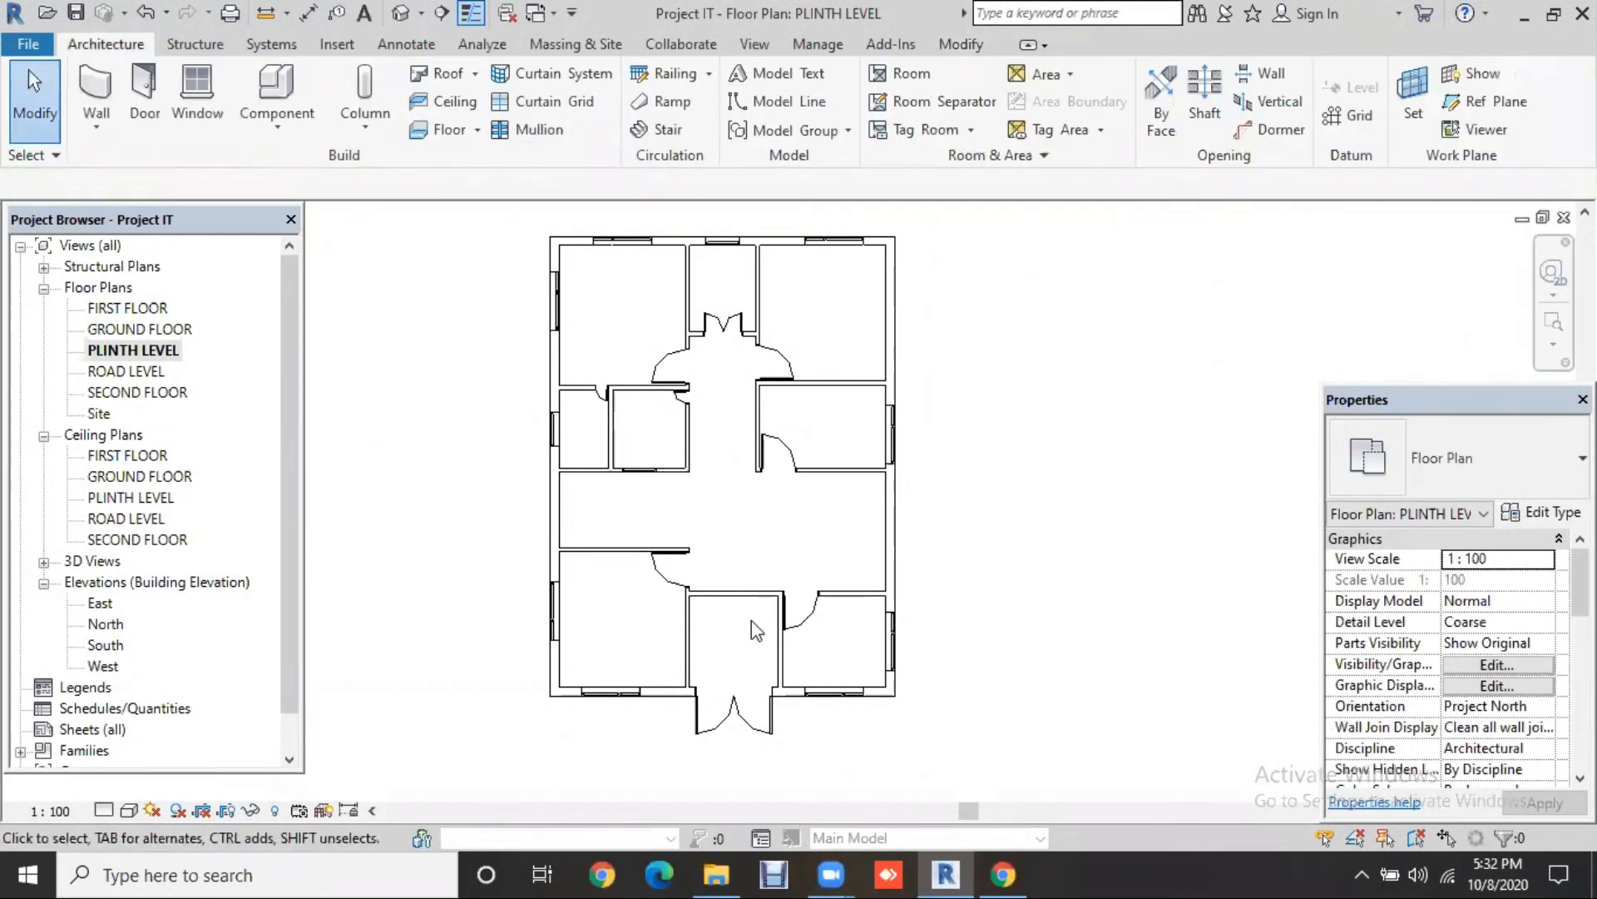
pyautogui.click(145, 100)
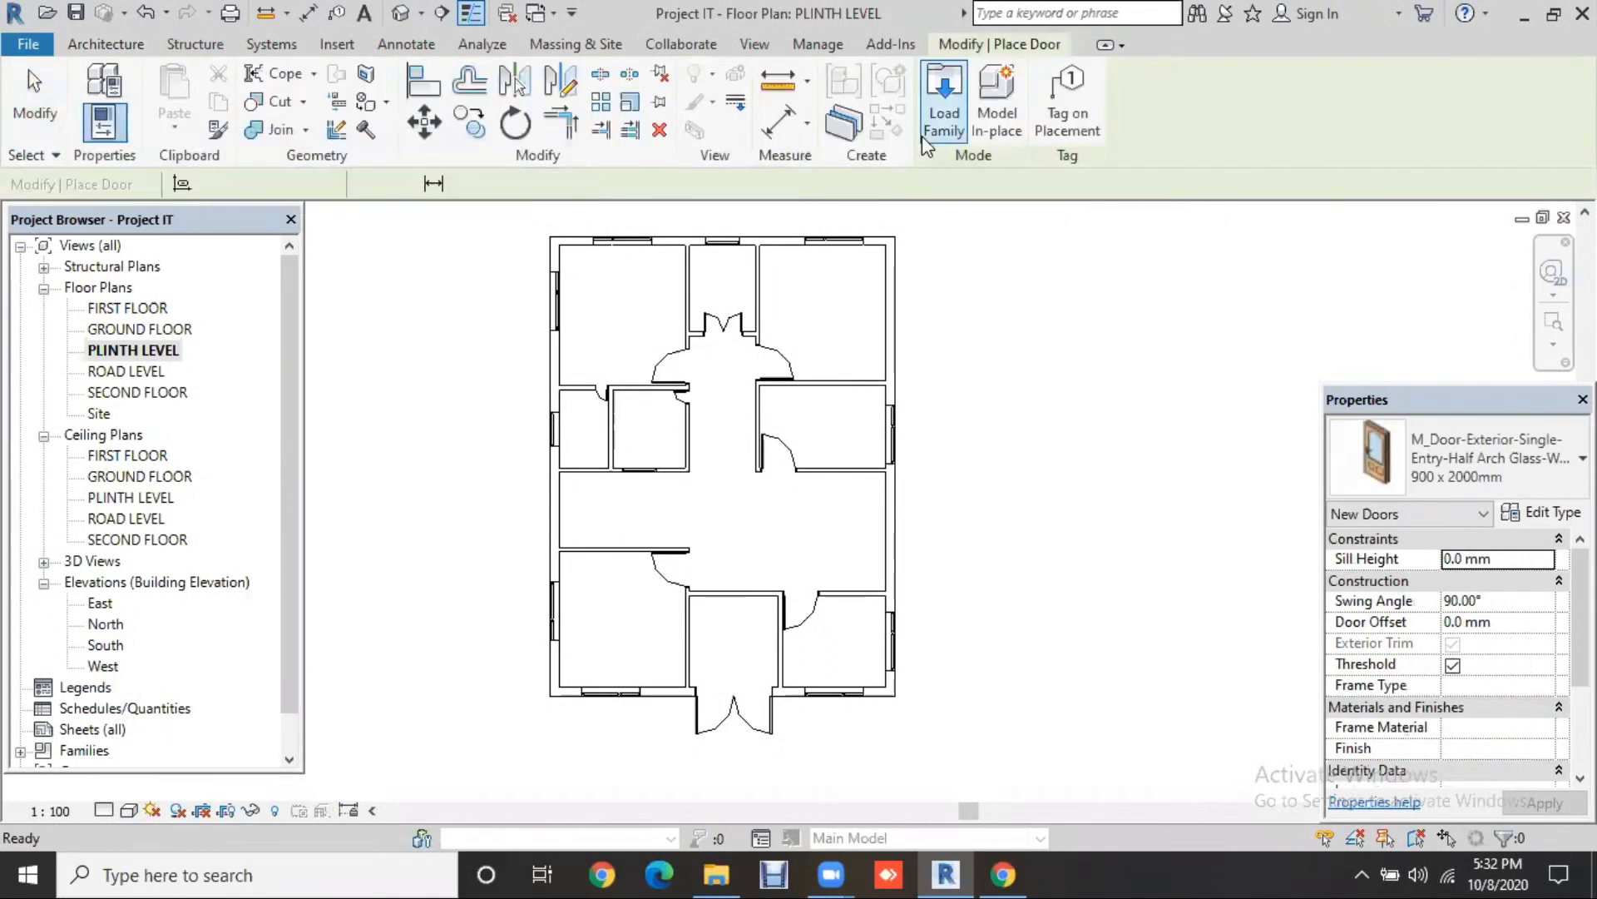
# Step: Load ExtDbl Louvre (1).rfa from Desktop > Revit family download and place it in the corridor wall
pyautogui.click(923, 137)
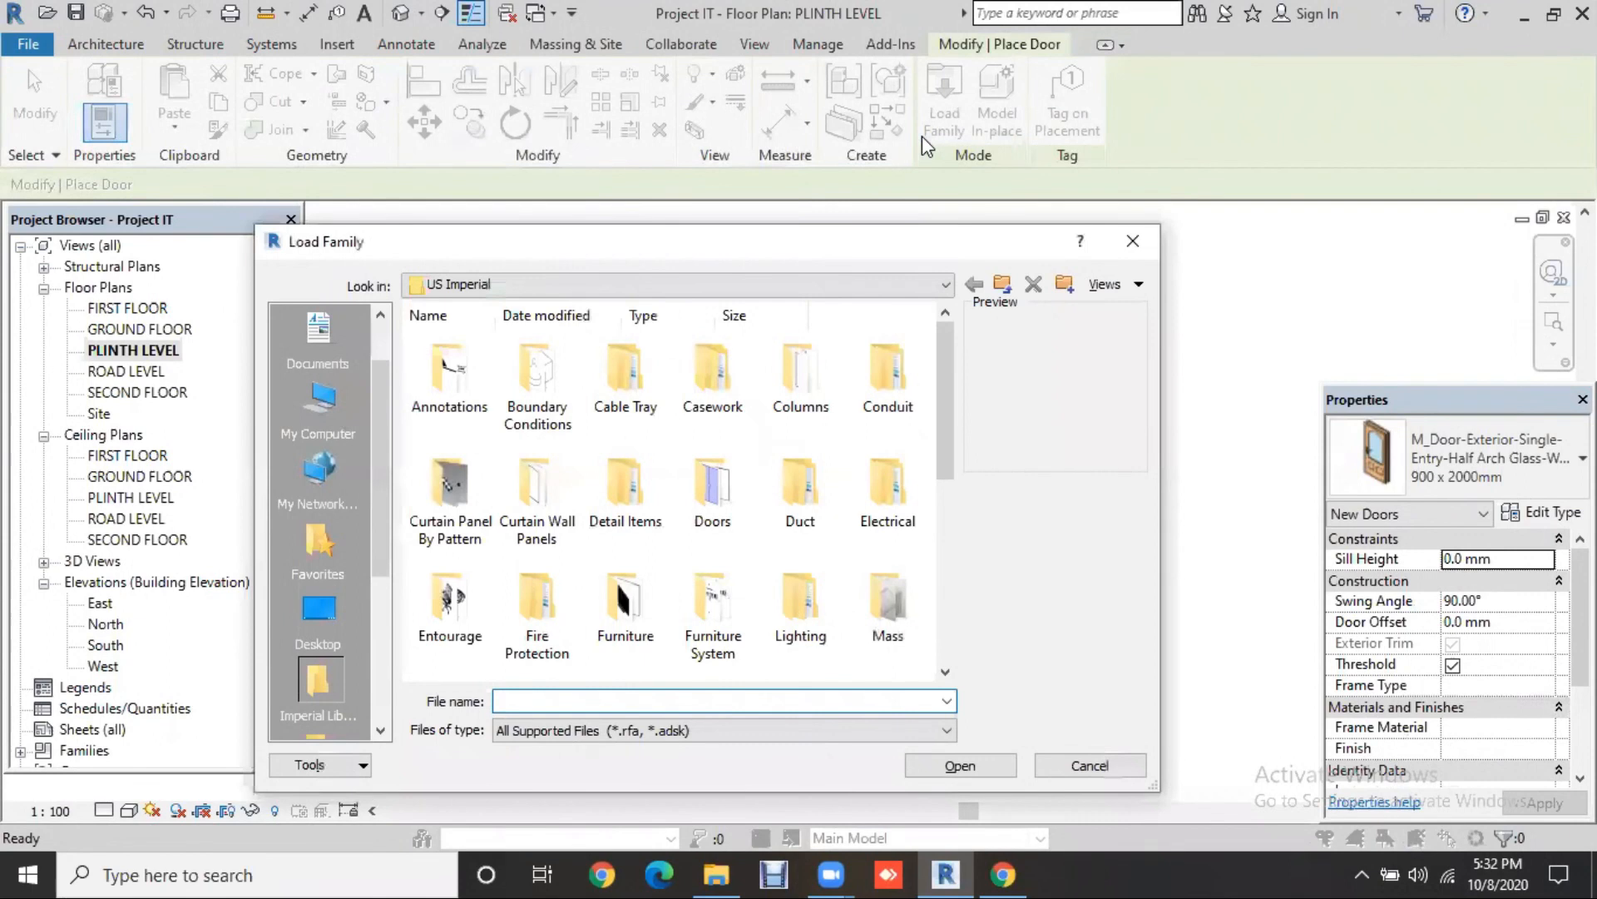
pyautogui.click(326, 620)
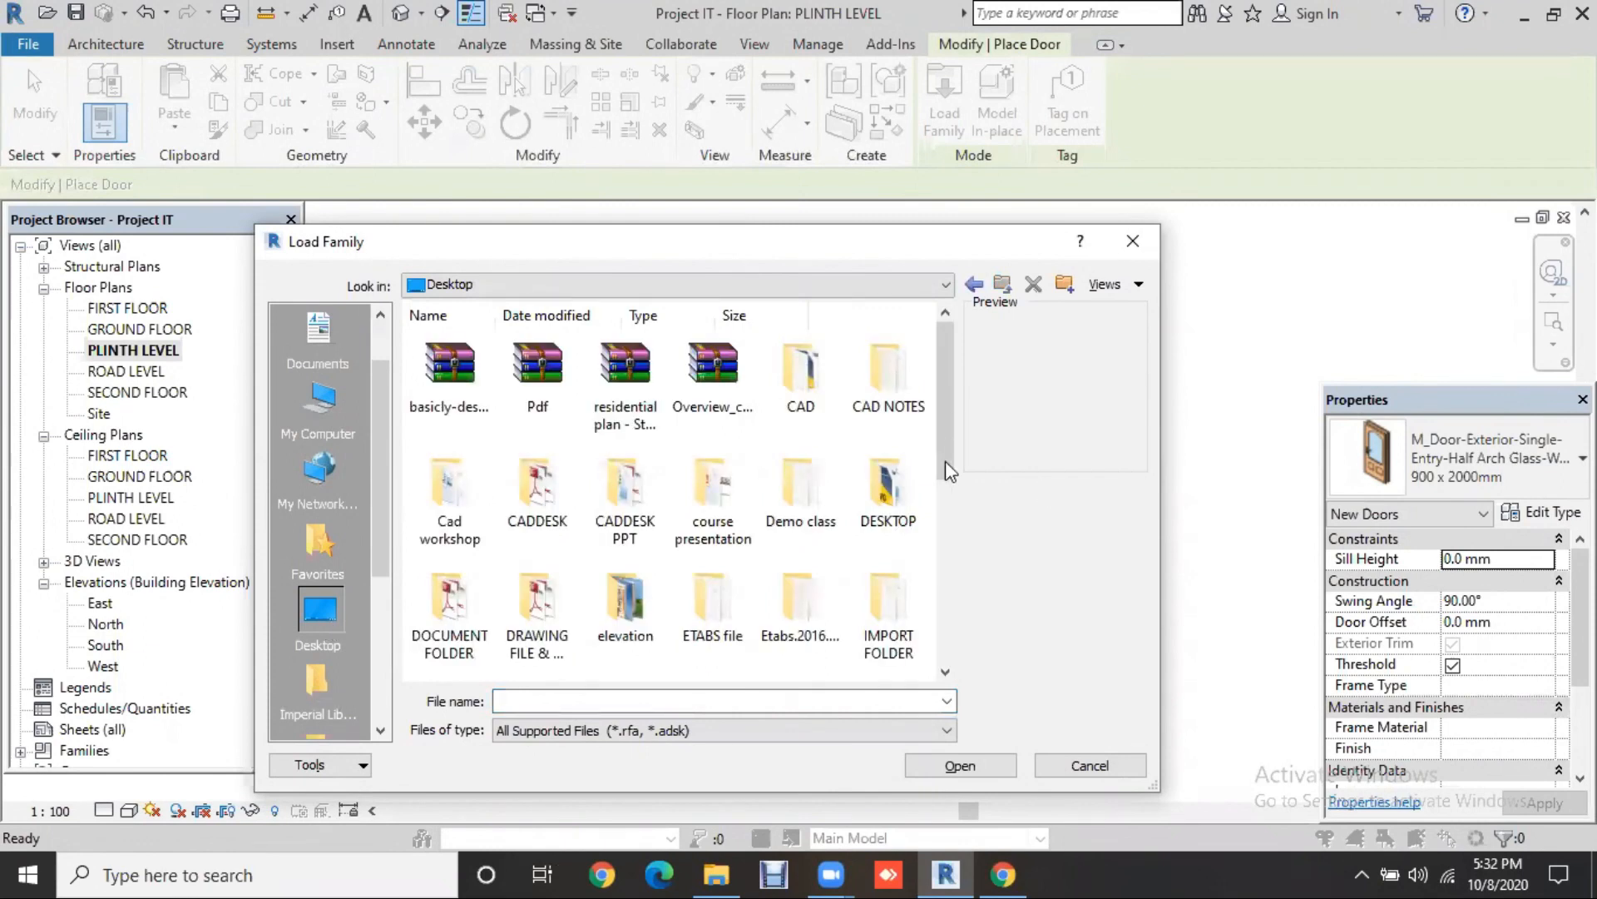
pyautogui.scroll(-3, 941, 474)
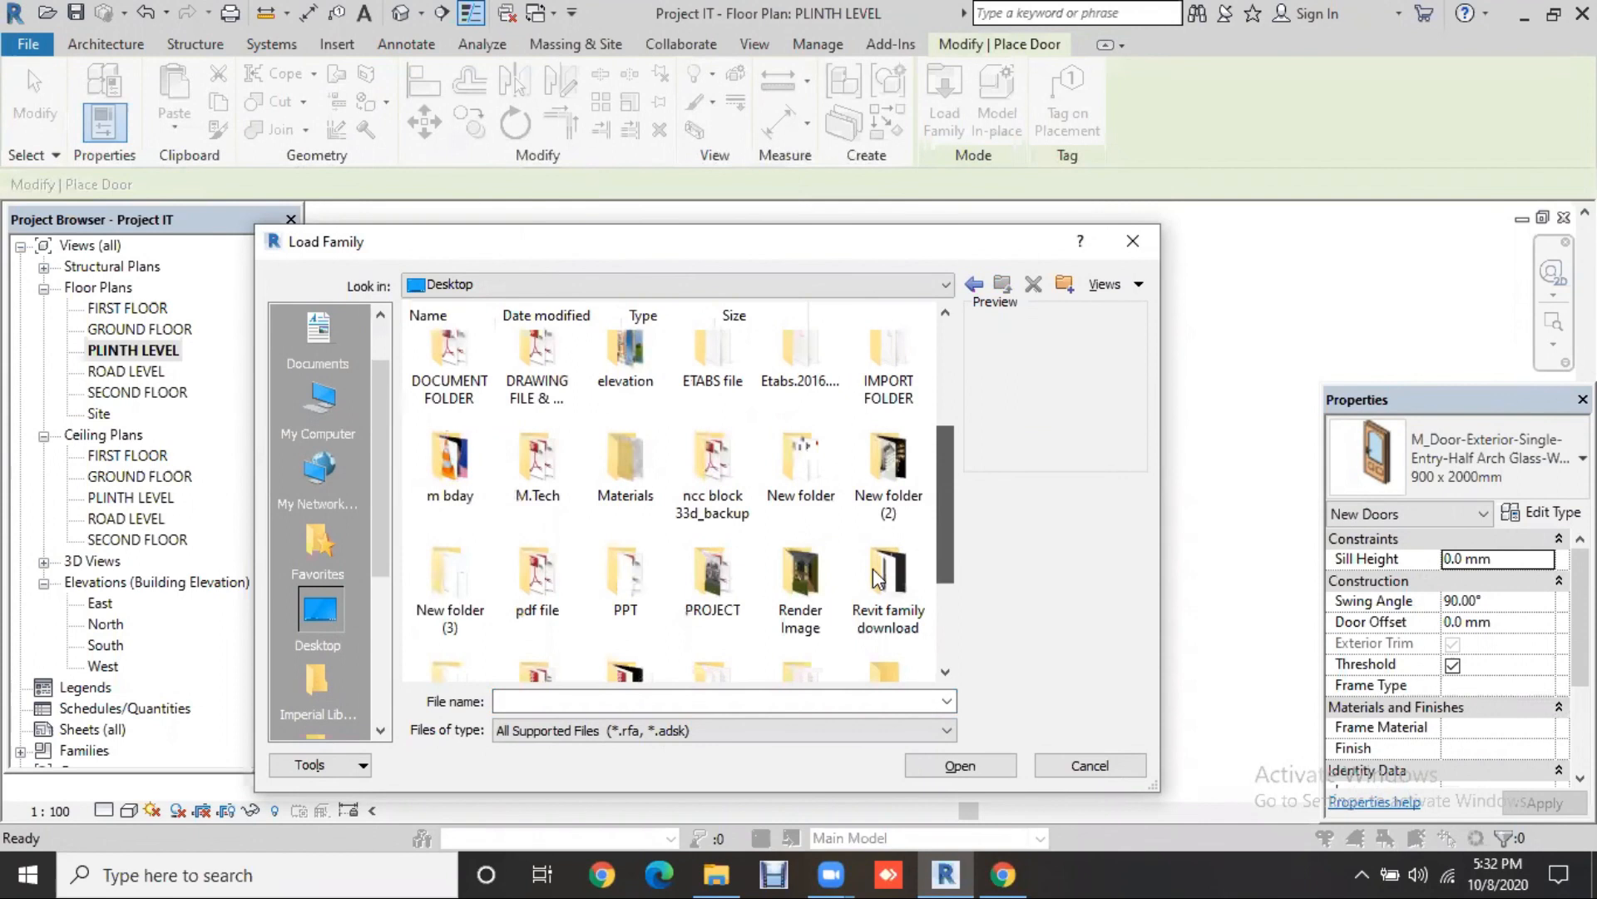
pyautogui.doubleClick(866, 579)
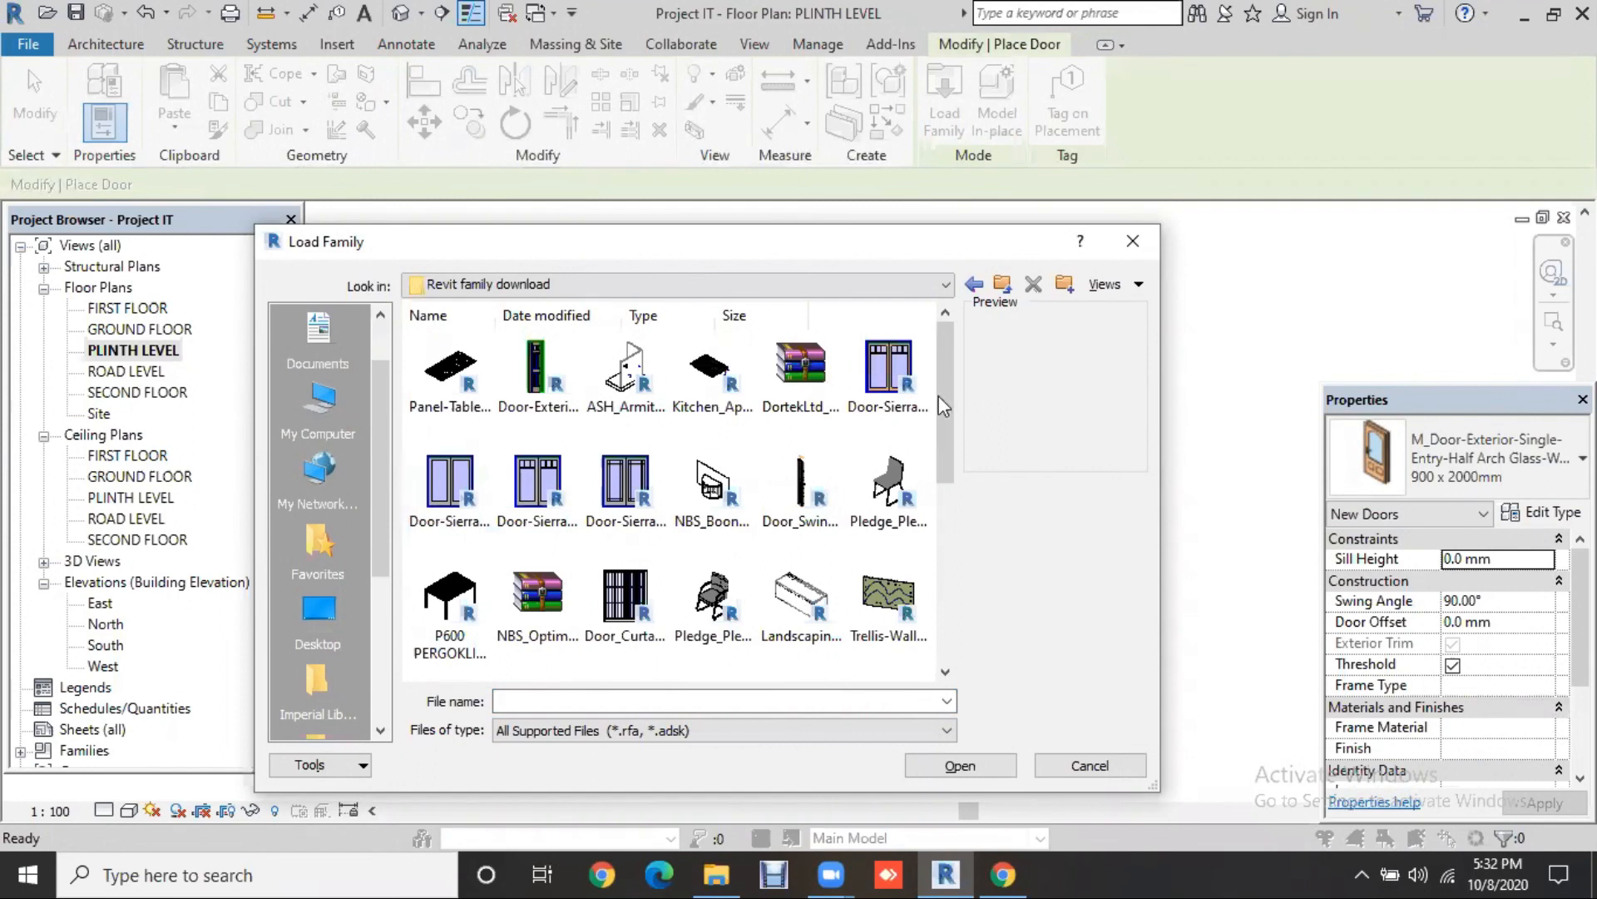
pyautogui.moveTo(939, 439); pyautogui.dragTo(935, 522)
pyautogui.click(616, 509)
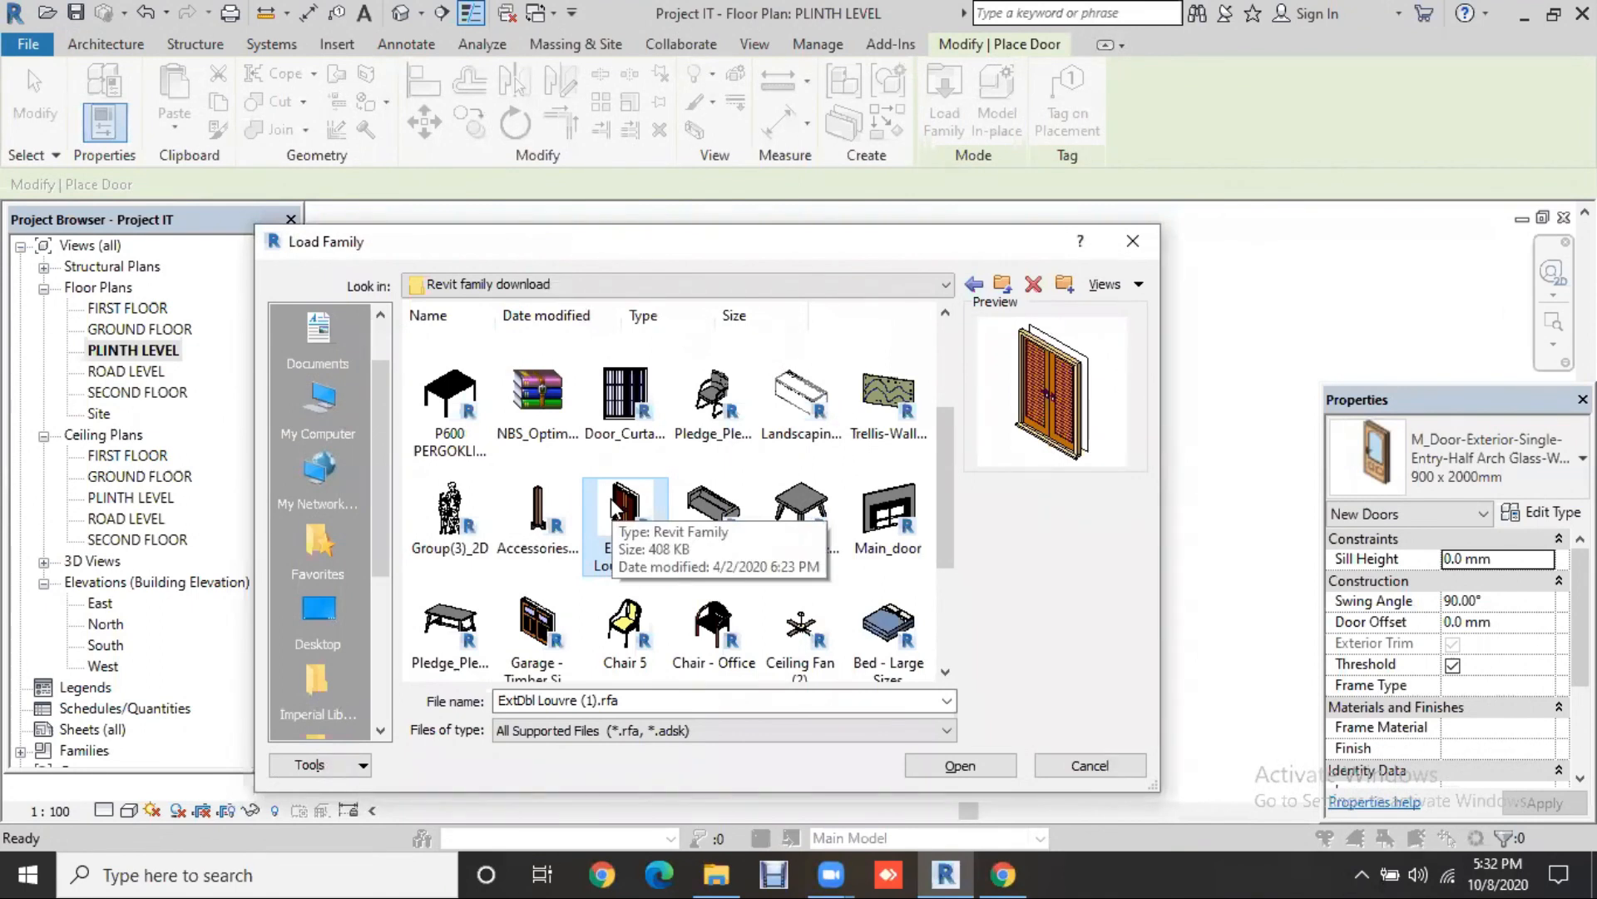
pyautogui.press('Return')
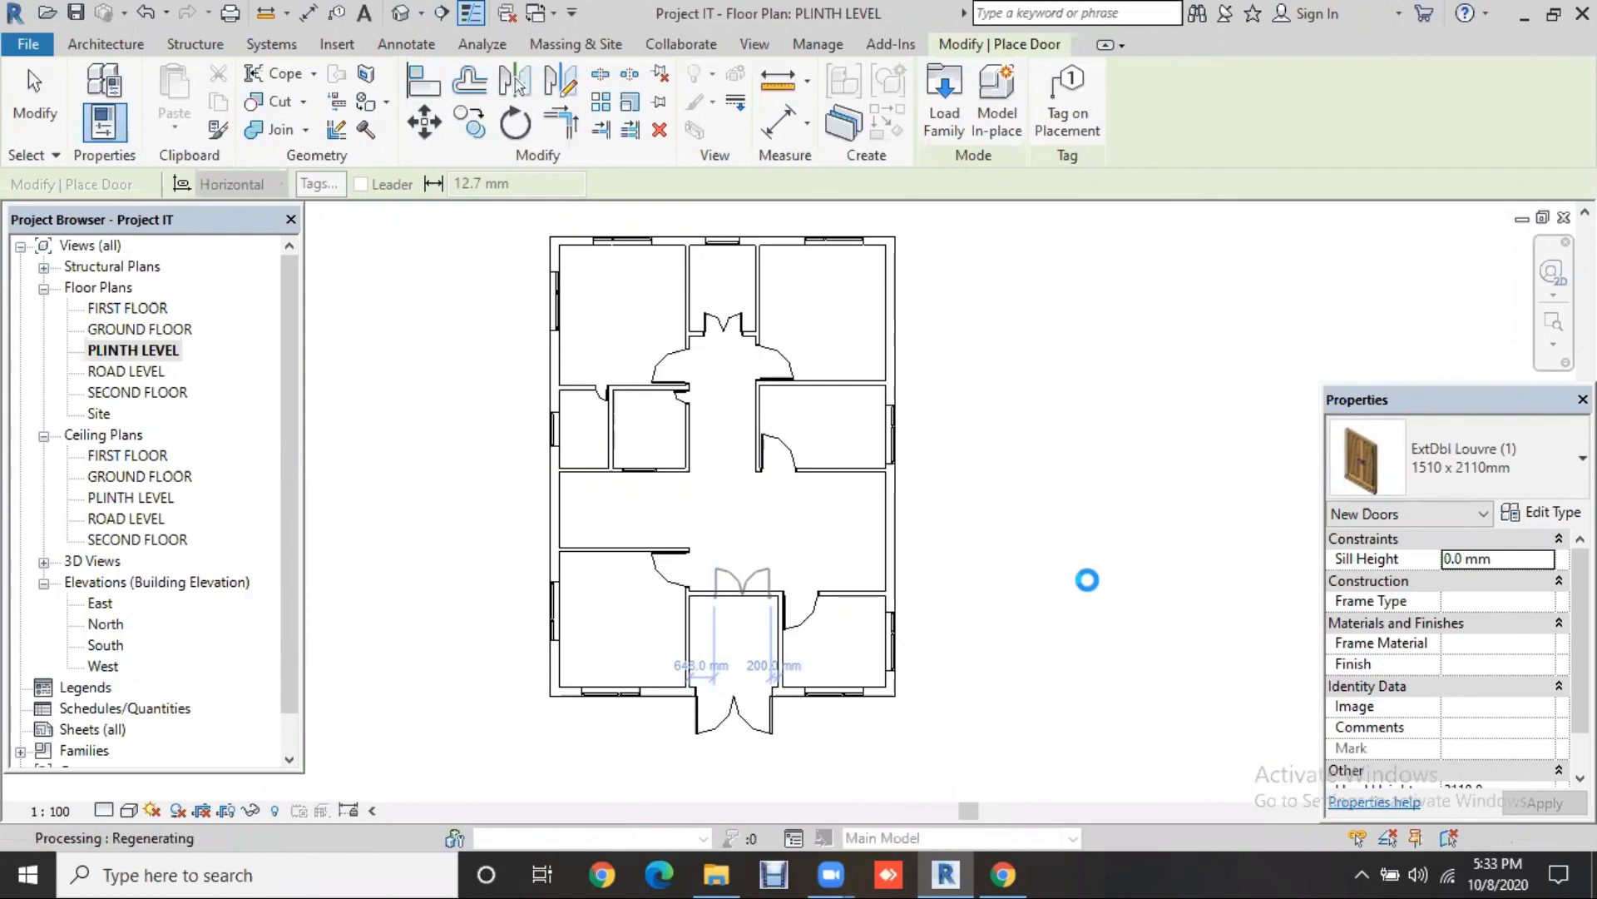
pyautogui.scroll(1, 1082, 580)
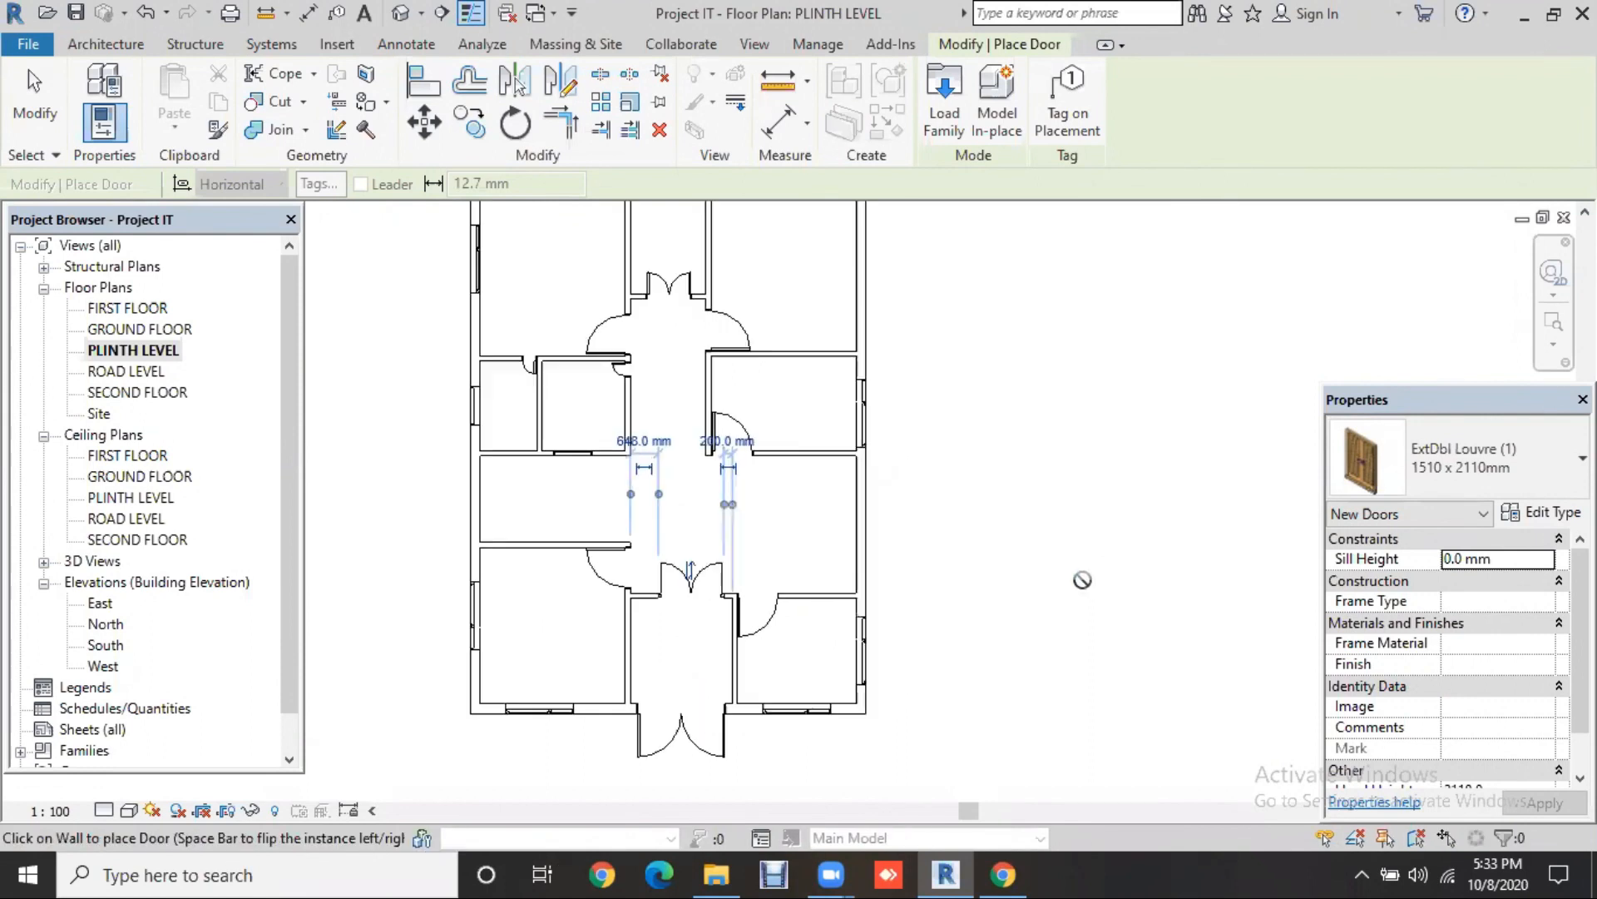
pyautogui.press('Escape')
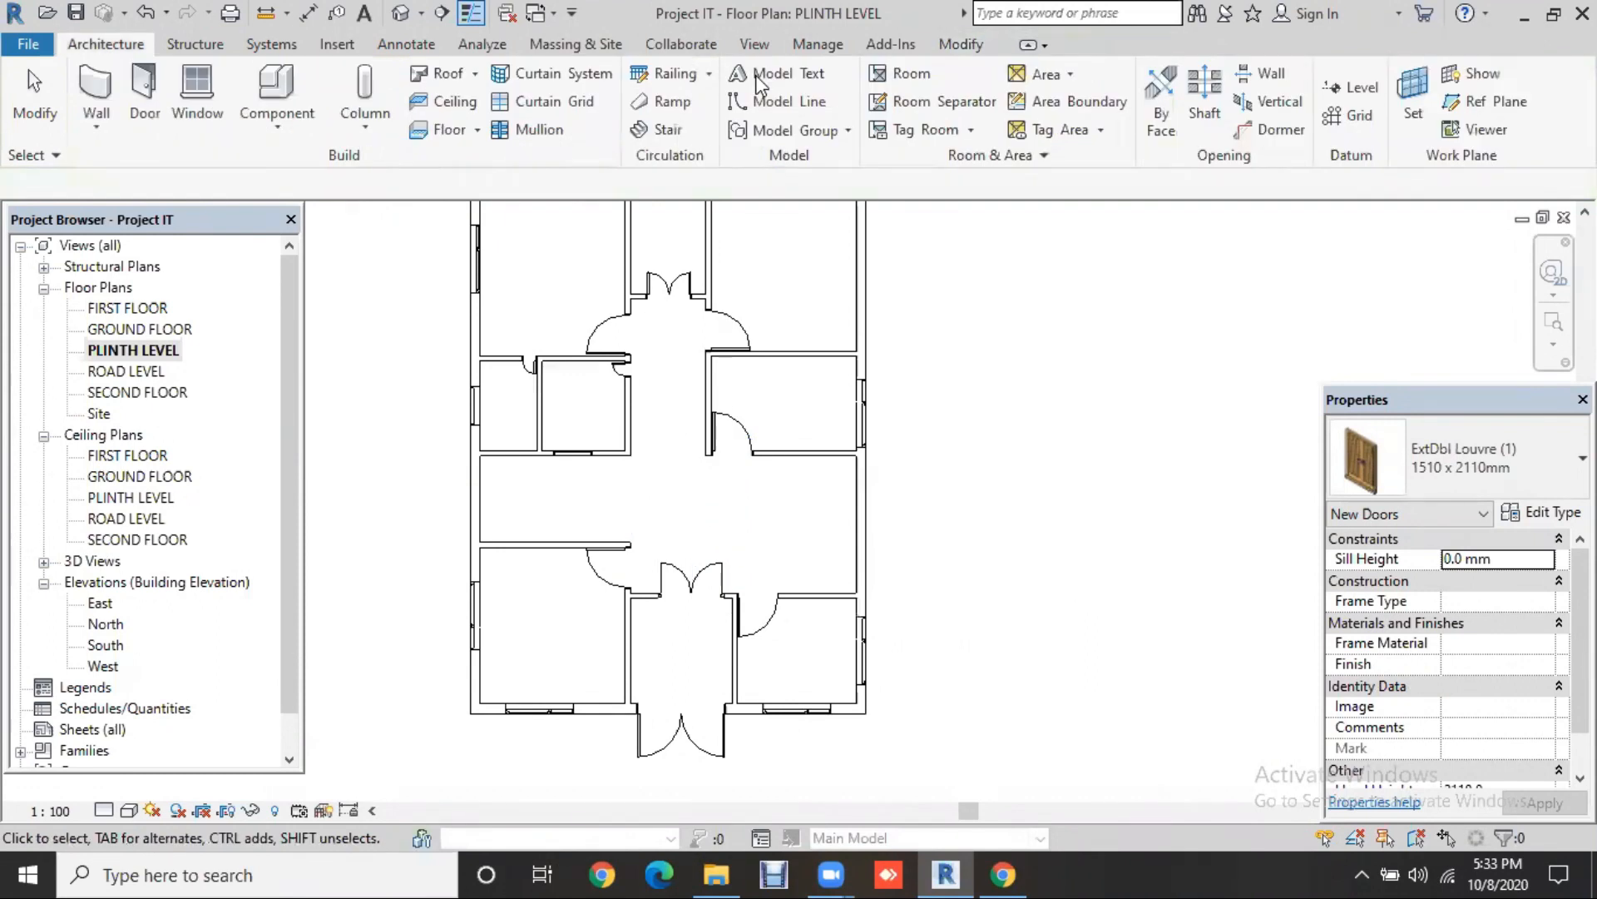
pyautogui.click(409, 14)
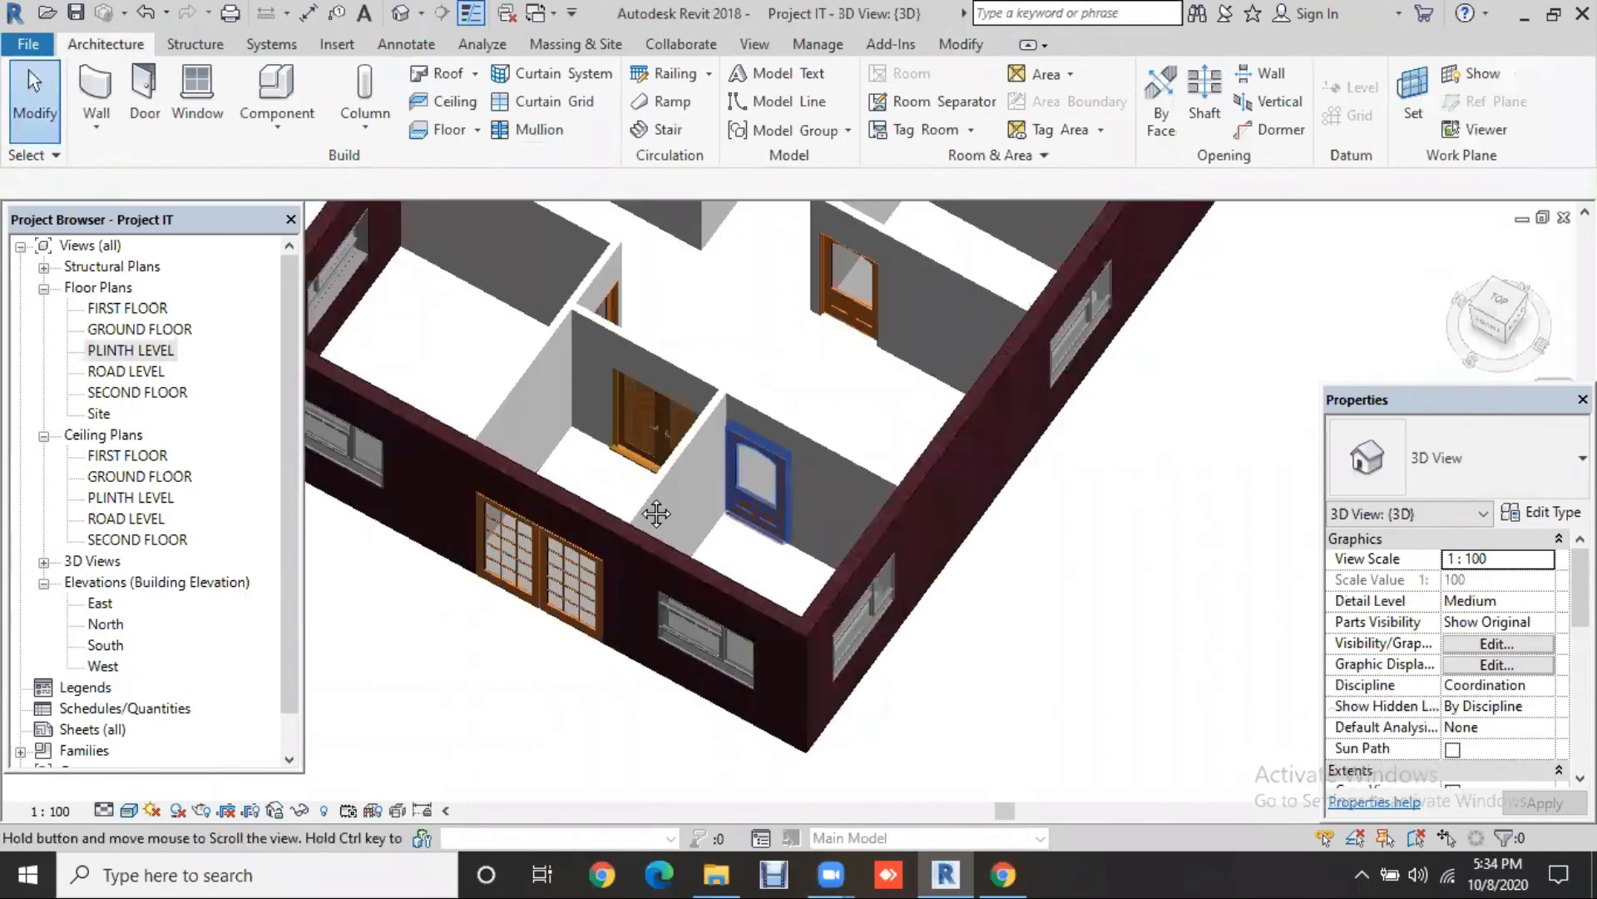
# Step: Orbit and zoom the 3D view onto the ExtDbl Louvre double door in the corridor wall
pyautogui.keyDown('shift'); pyautogui.moveTo(654, 487); pyautogui.dragTo(911, 745, button='middle'); pyautogui.keyUp('shift')
pyautogui.keyDown('shift'); pyautogui.moveTo(705, 638); pyautogui.dragTo(878, 738, button='middle'); pyautogui.keyUp('shift')
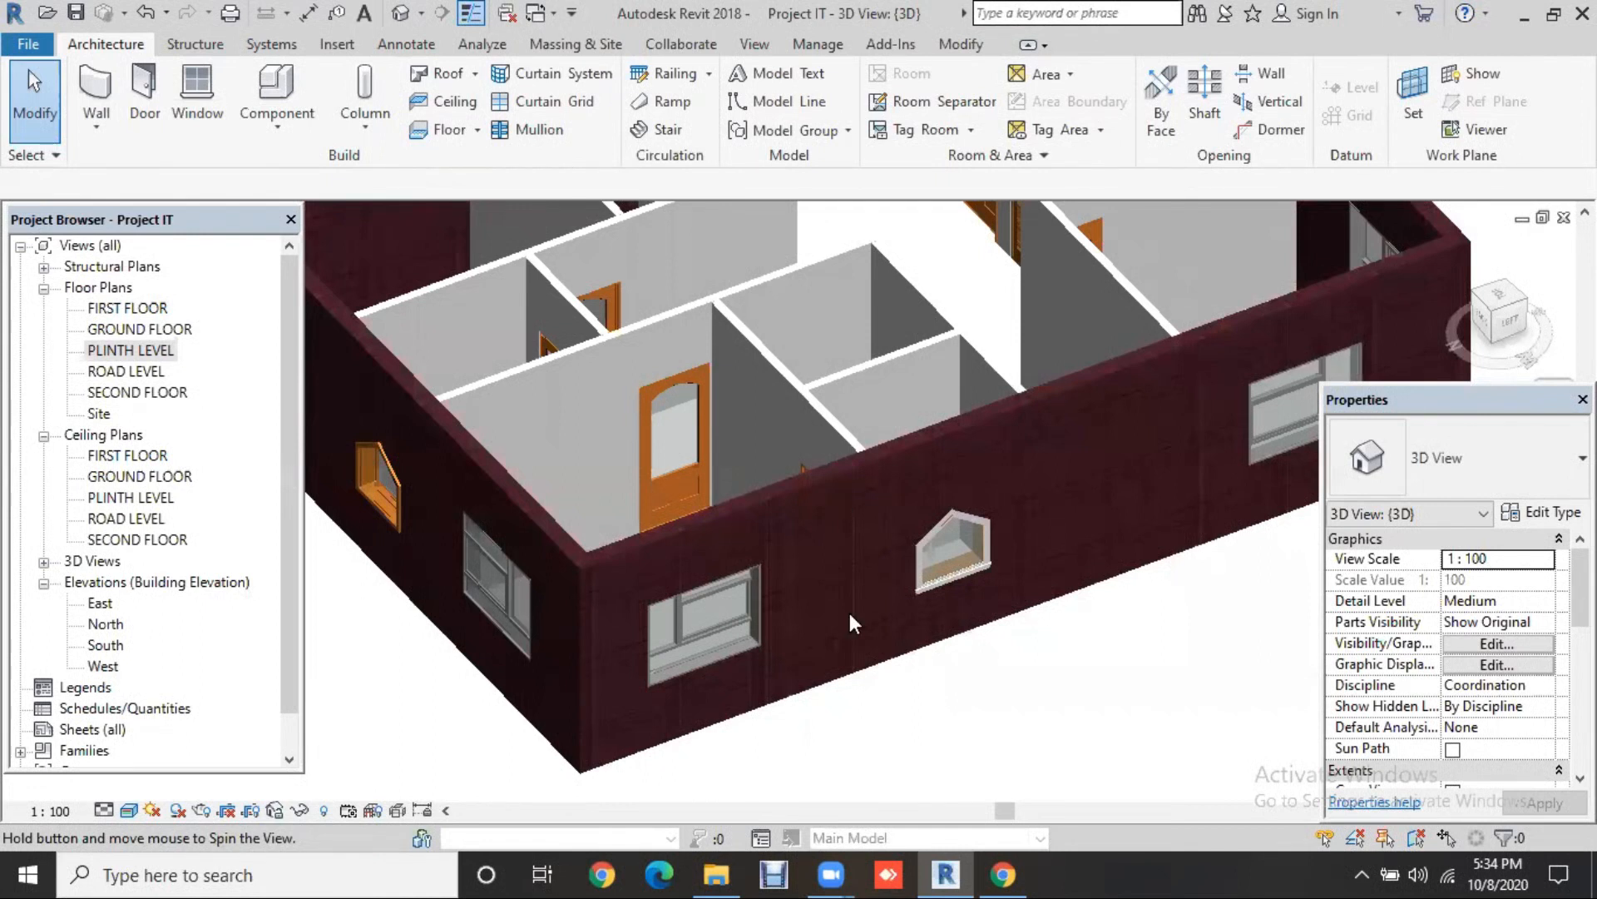
pyautogui.scroll(5, 850, 613)
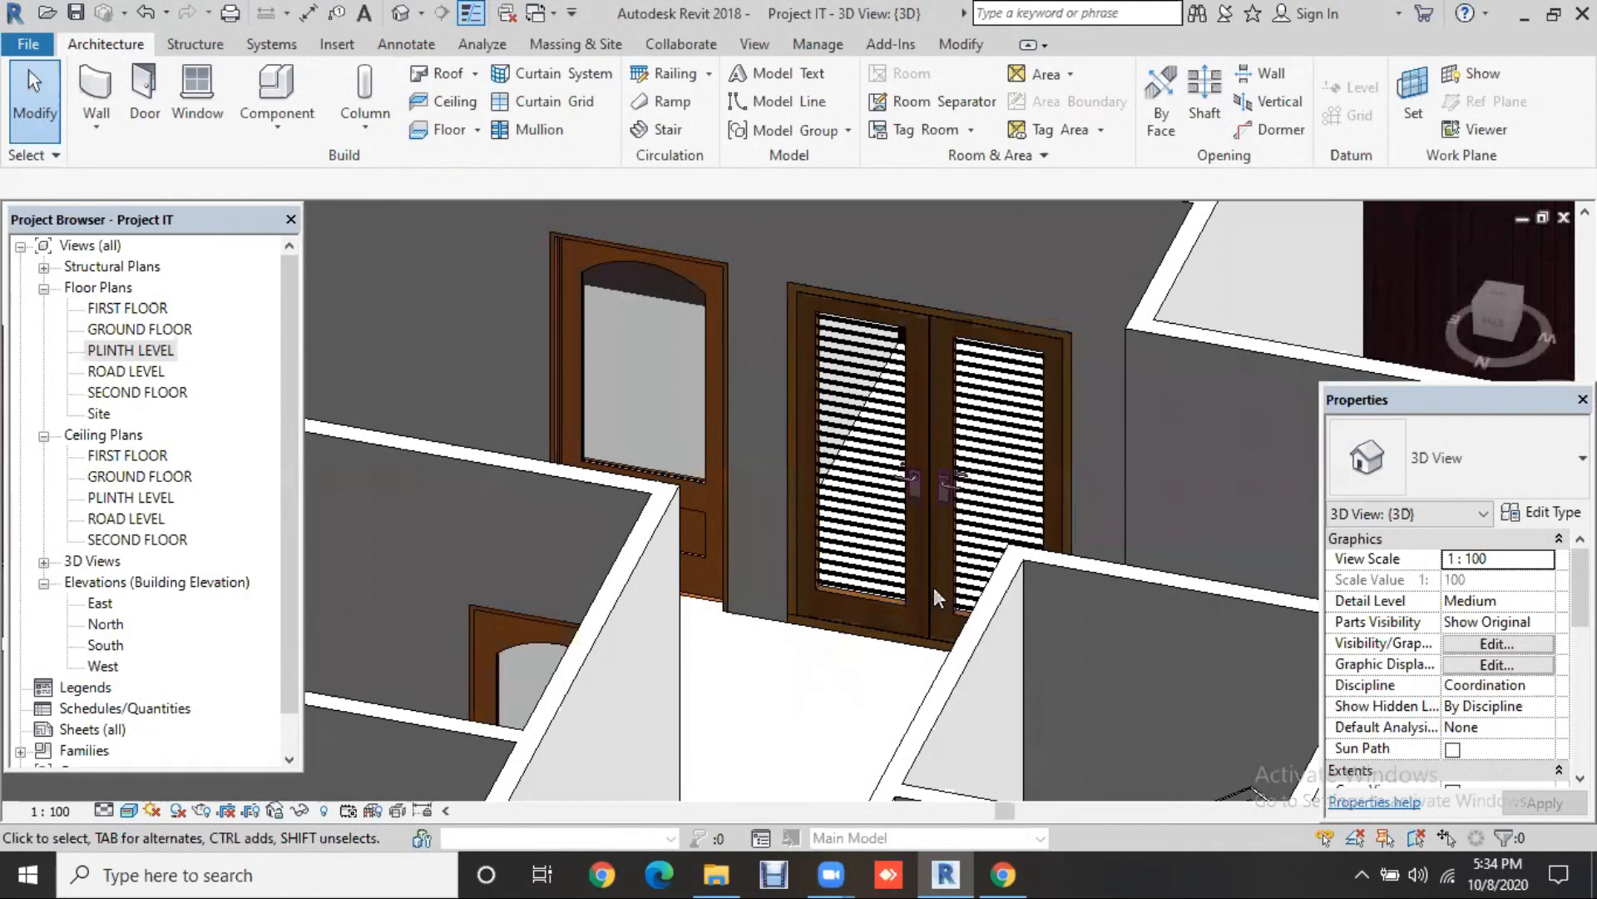
pyautogui.scroll(3, 934, 587)
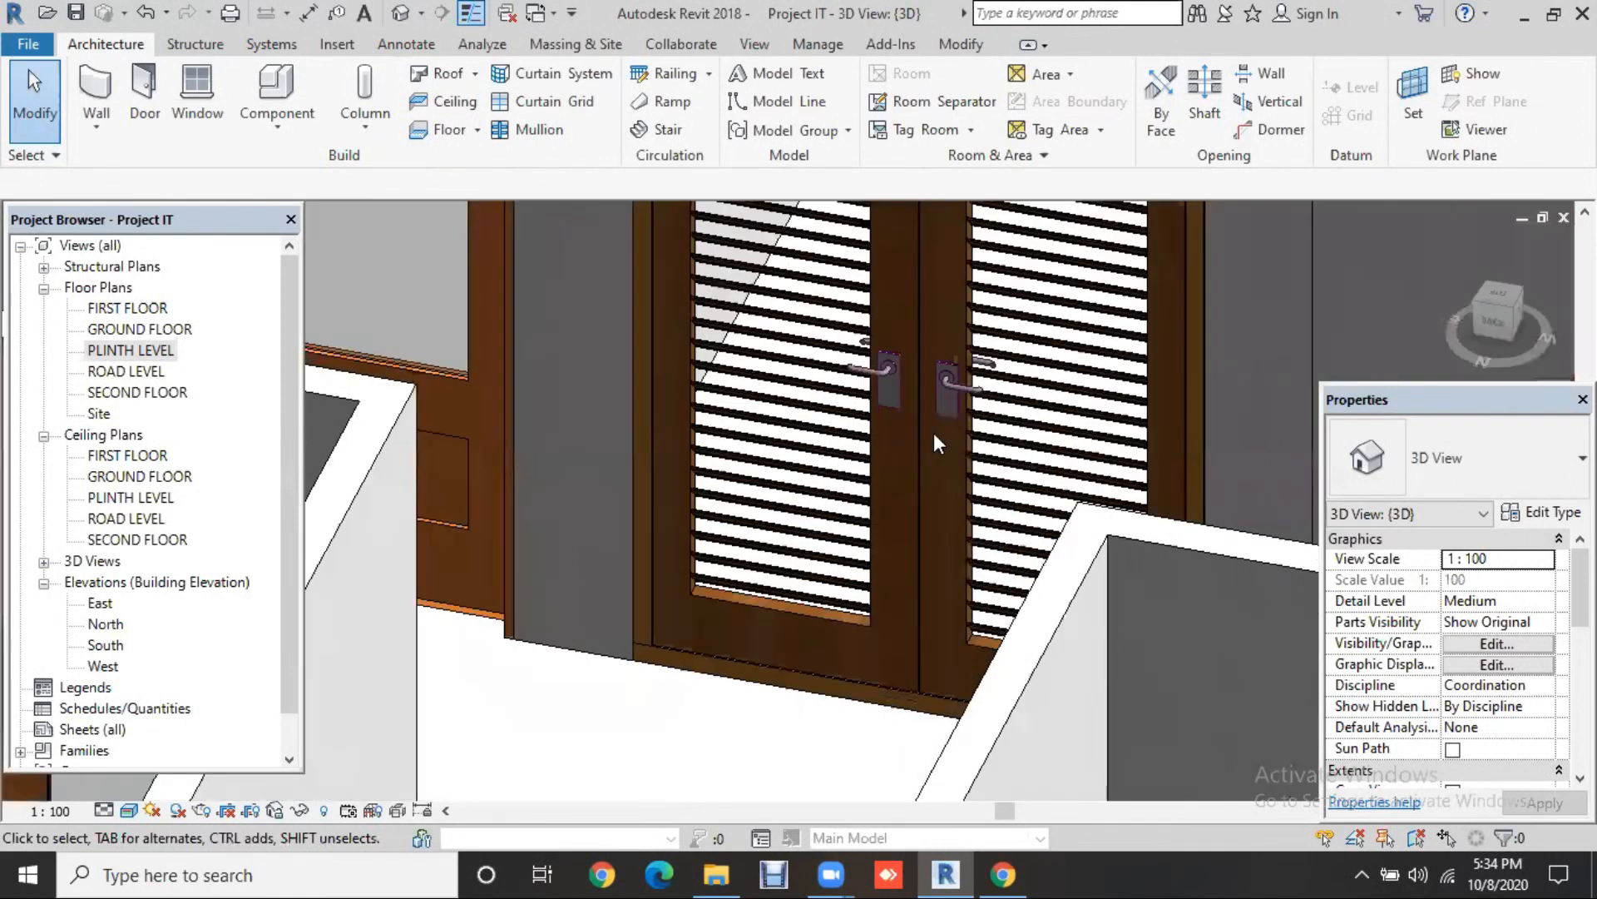
pyautogui.scroll(1, 934, 432)
pyautogui.moveTo(895, 566); pyautogui.dragTo(878, 548, button='middle')
pyautogui.scroll(1, 877, 547)
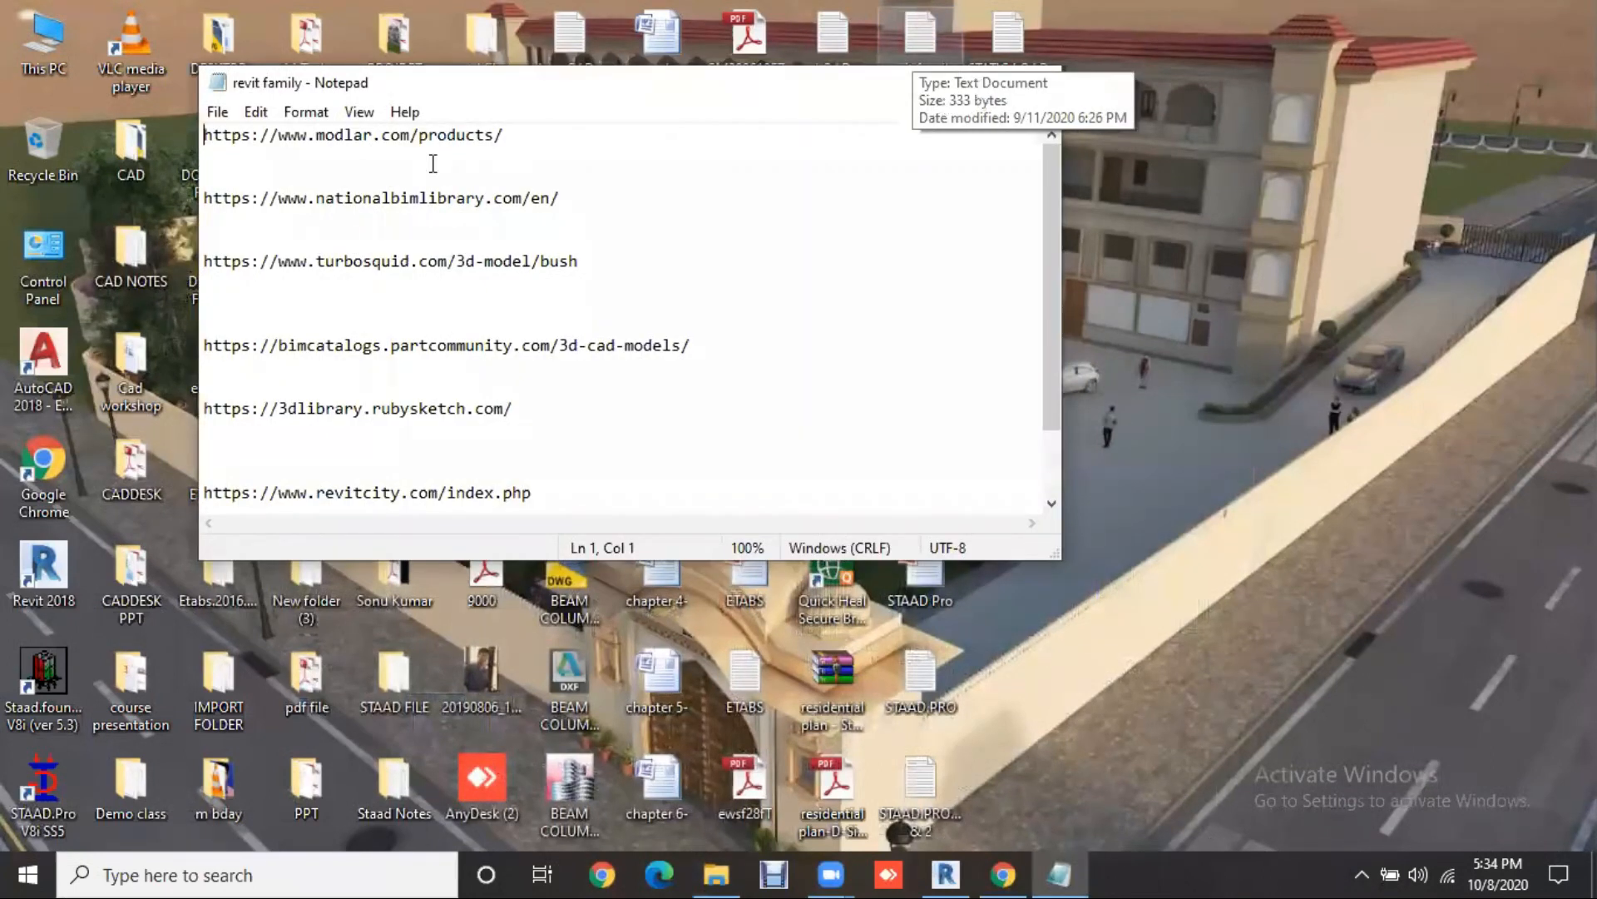
# Step: Maximize the 'revit family' notes in Notepad and select the first family download URL
pyautogui.press('super+Up')
pyautogui.moveTo(7, 60); pyautogui.dragTo(332, 61)
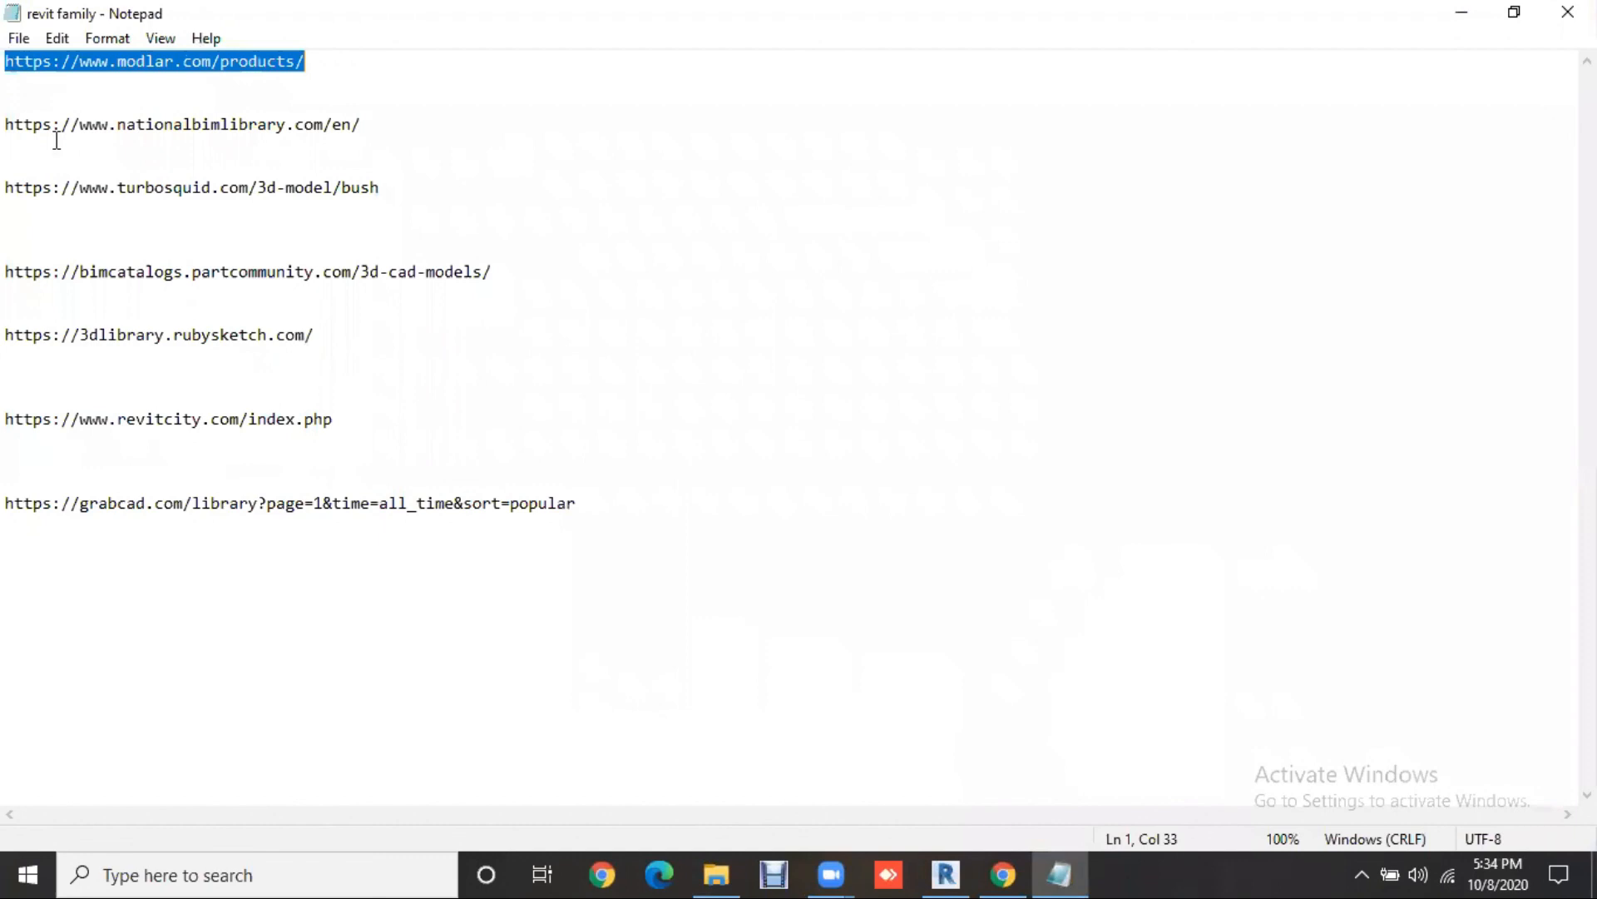
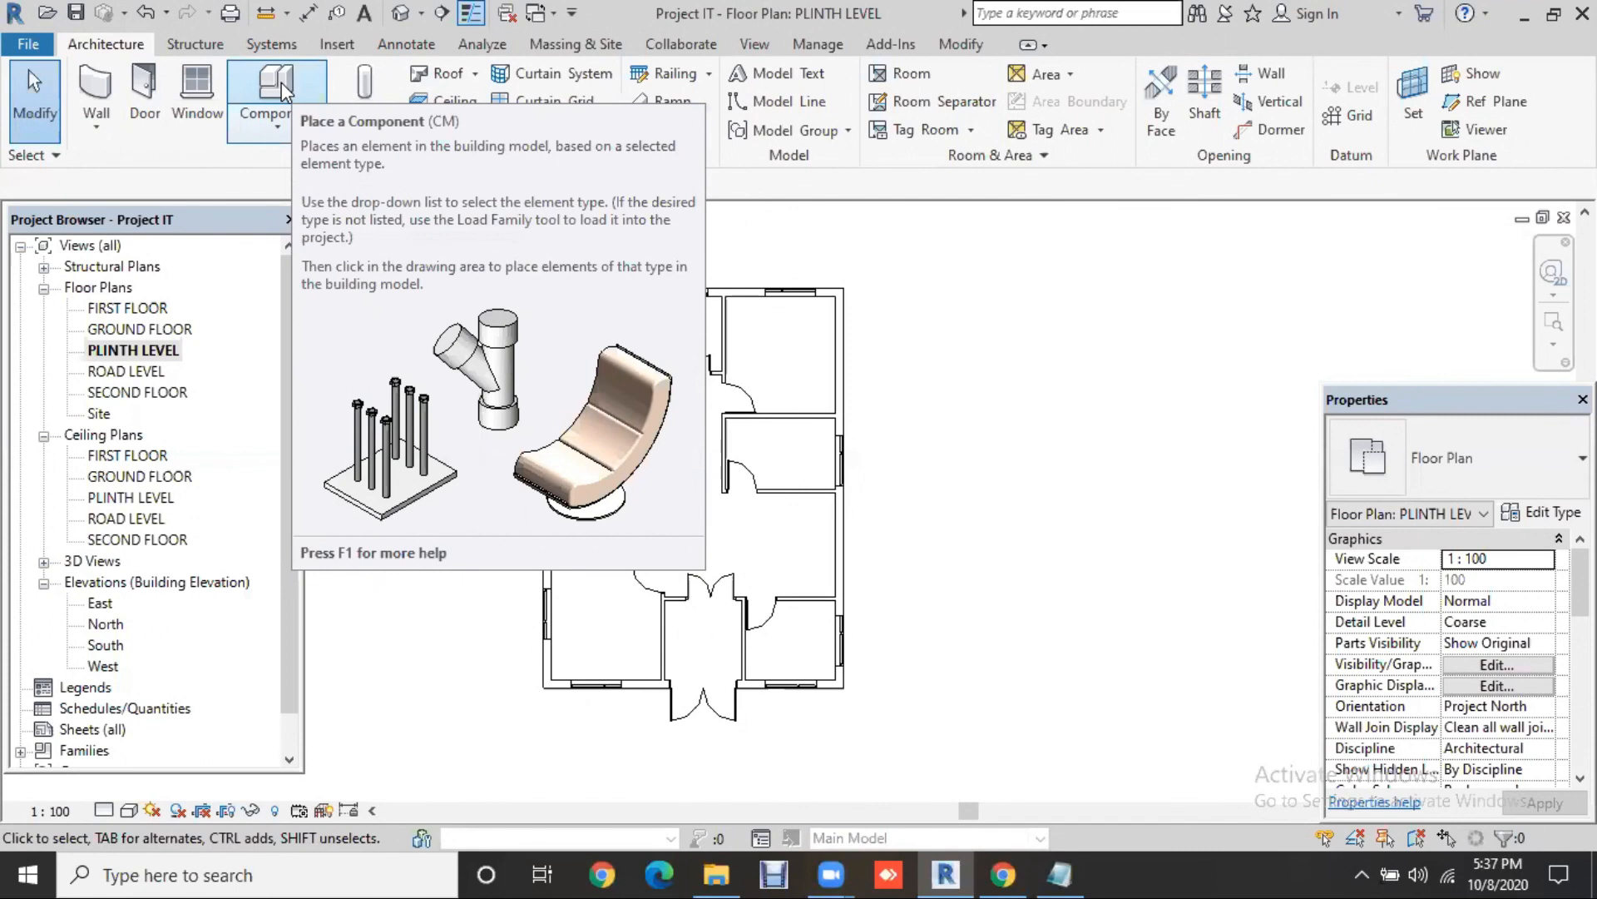
# Step: Start a component and browse the US Imperial family library into the Entourage folder
pyautogui.click(281, 90)
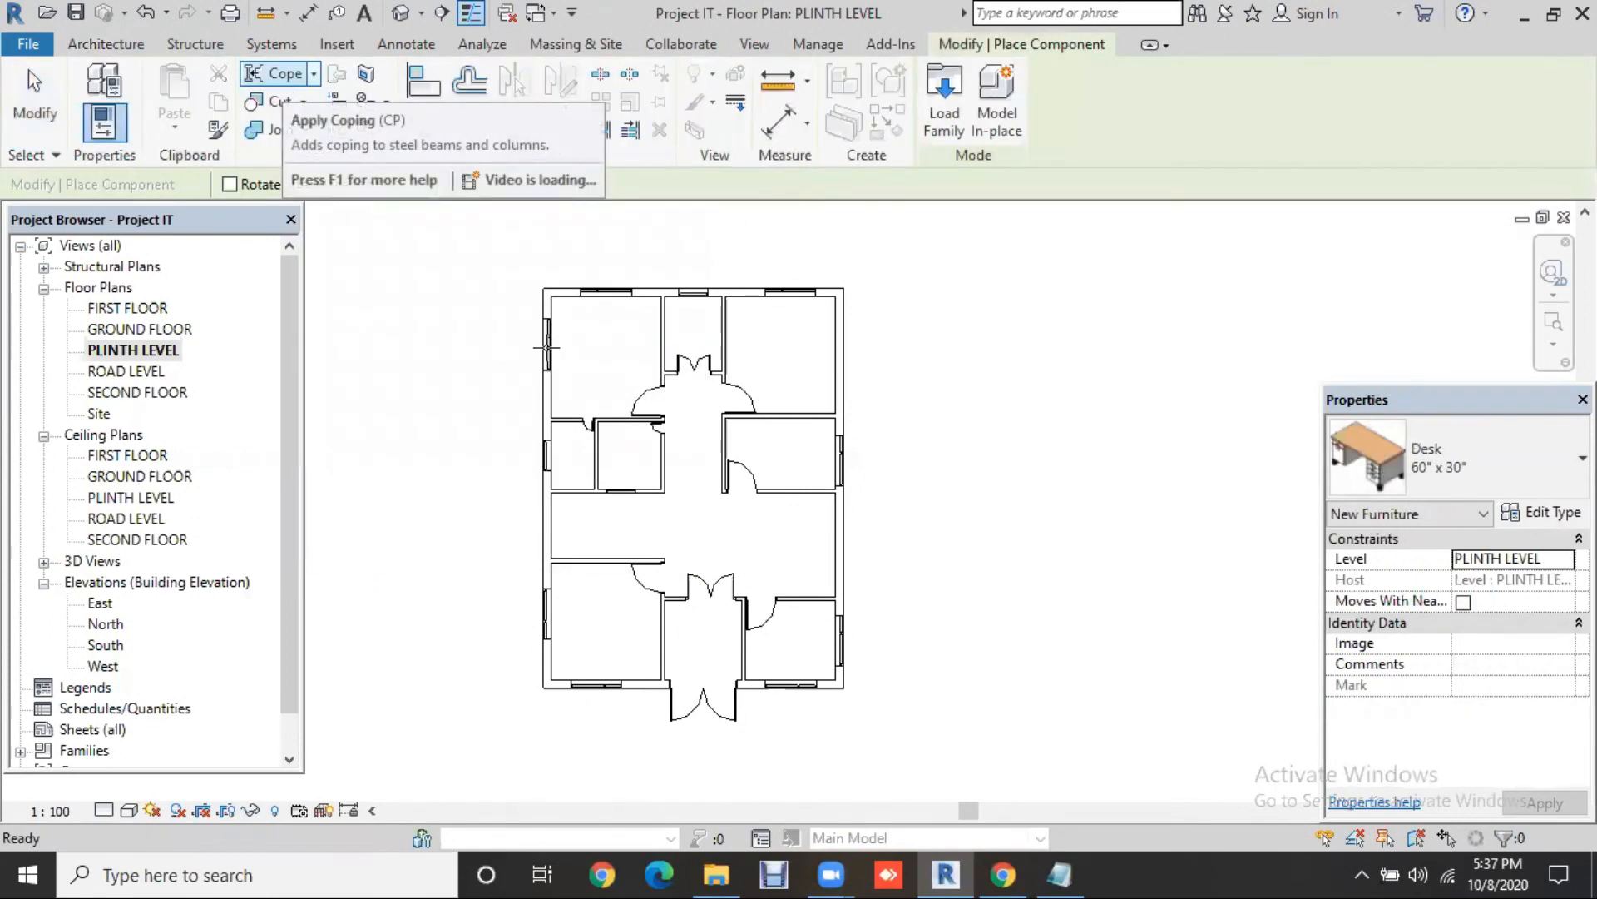
pyautogui.click(949, 116)
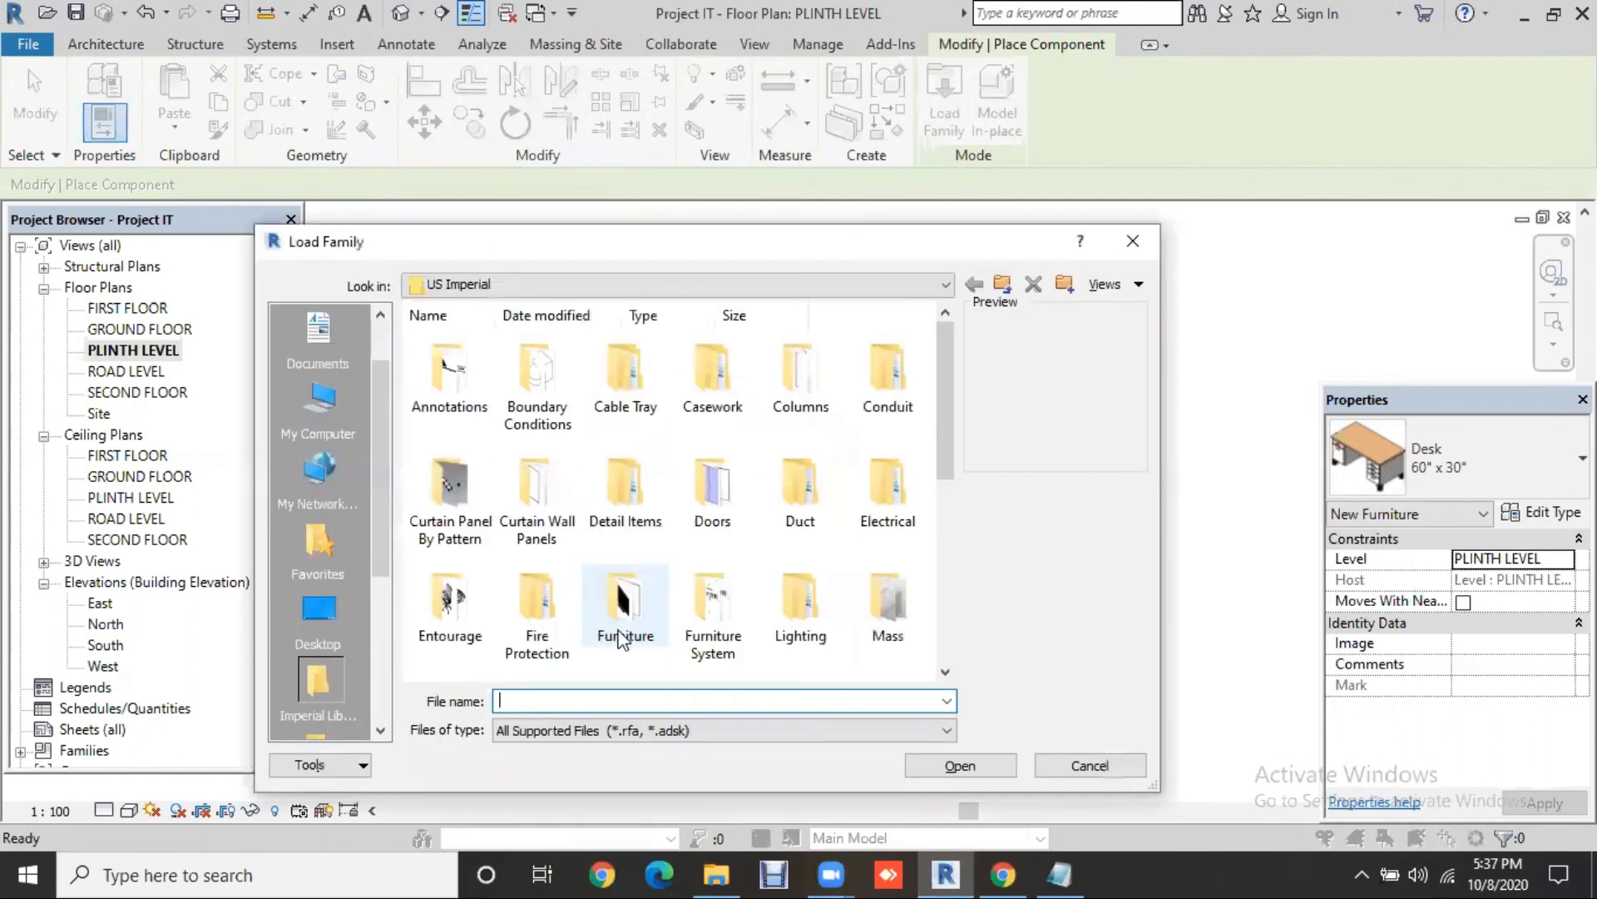
pyautogui.click(630, 620)
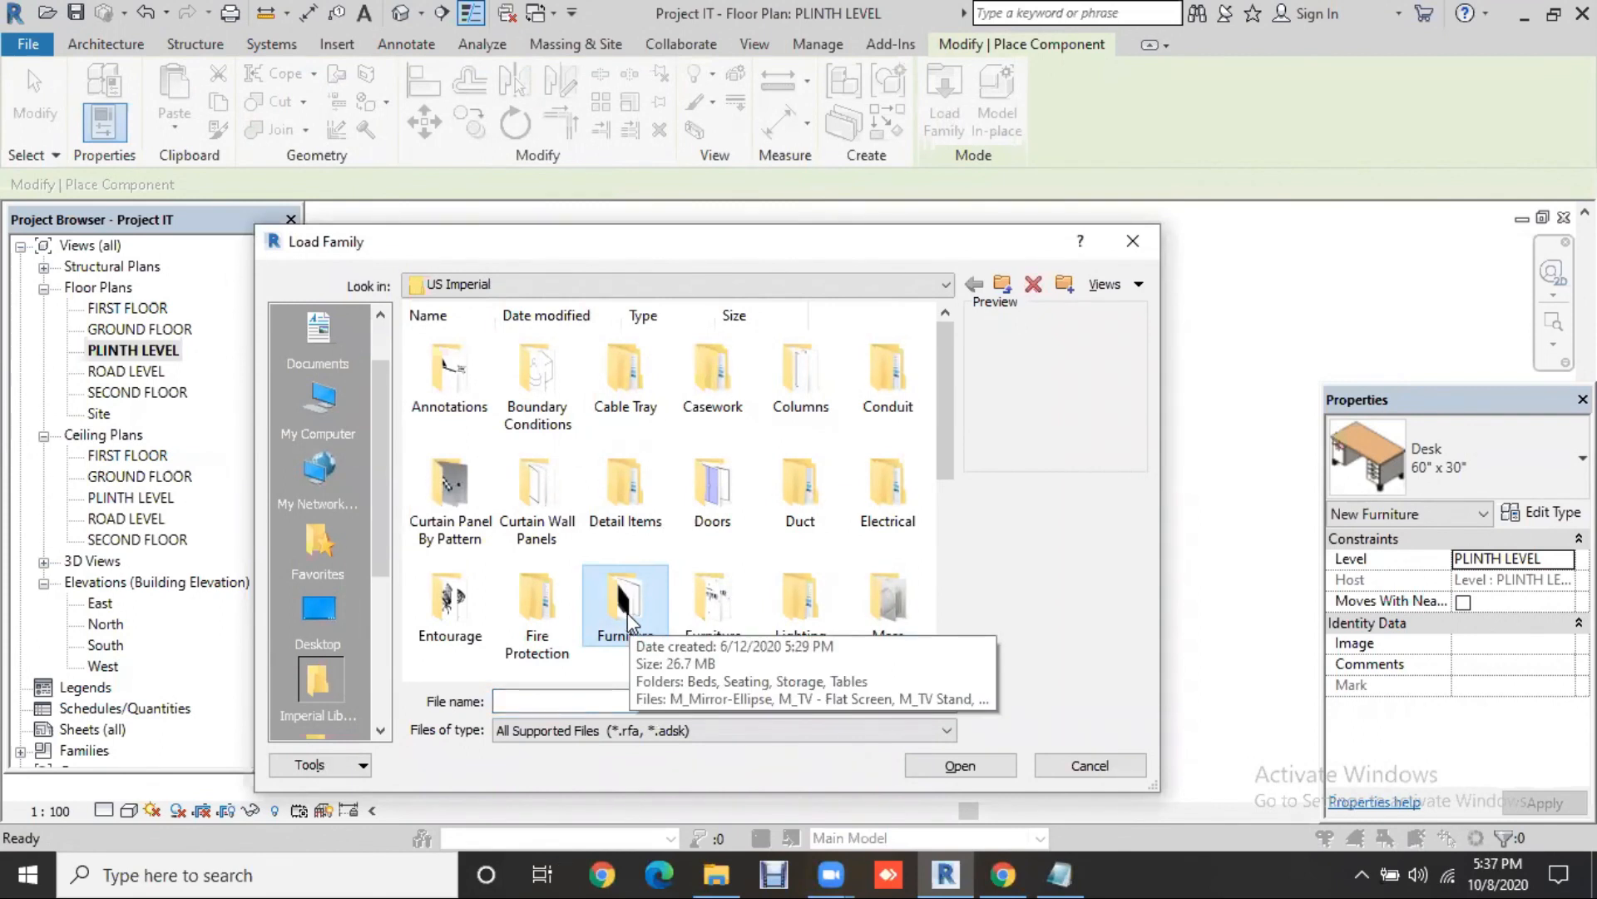
pyautogui.click(485, 614)
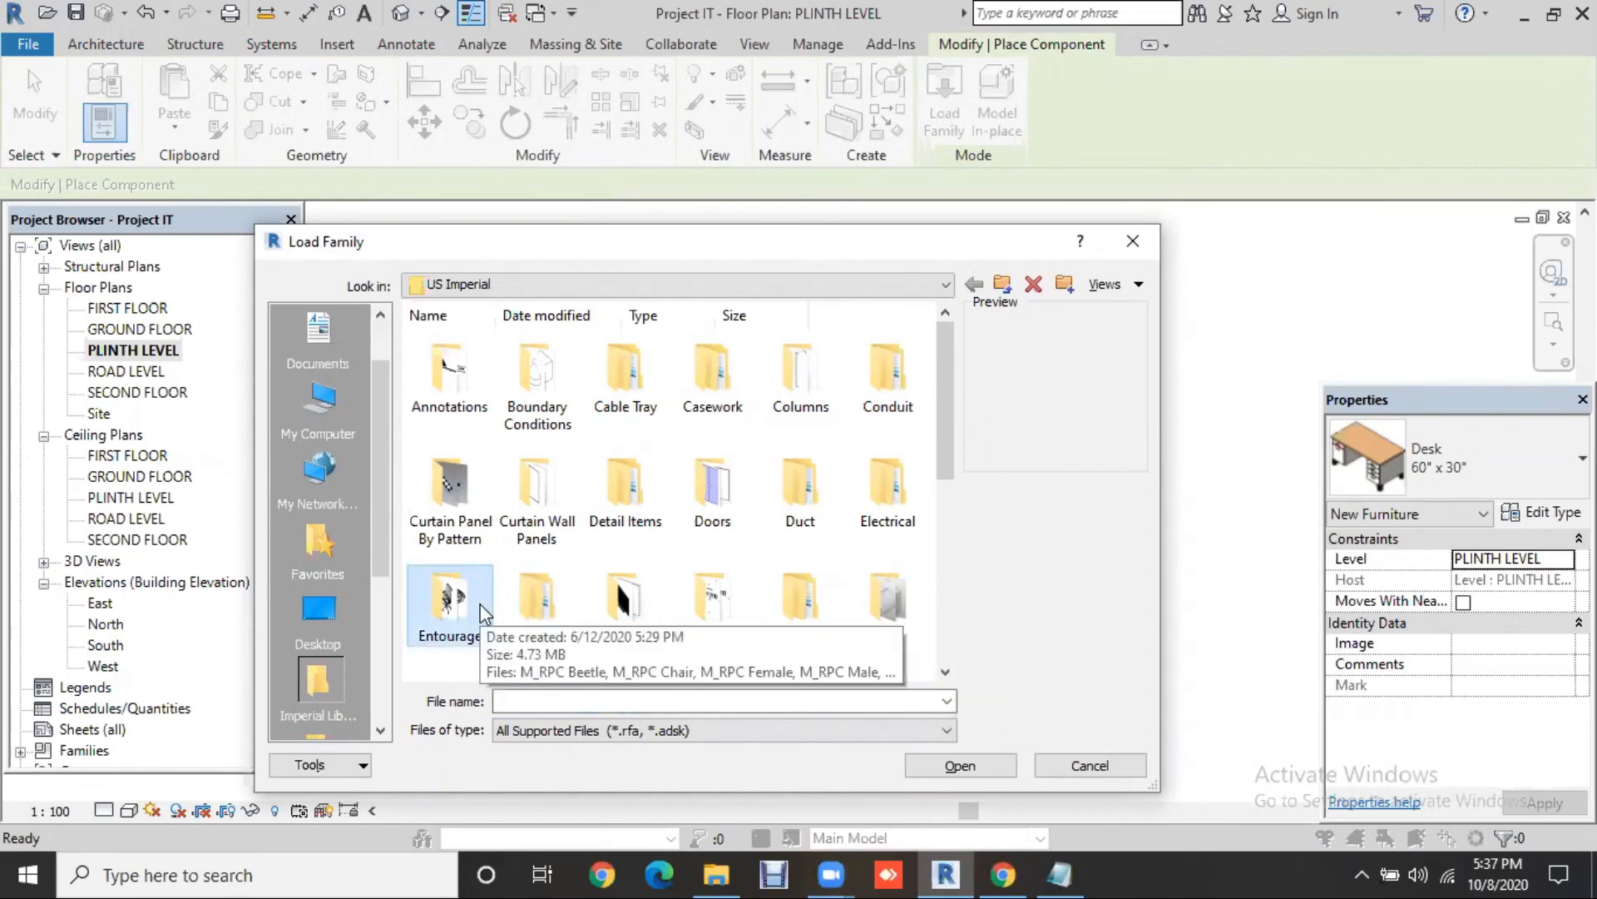
pyautogui.doubleClick(485, 614)
pyautogui.click(468, 409)
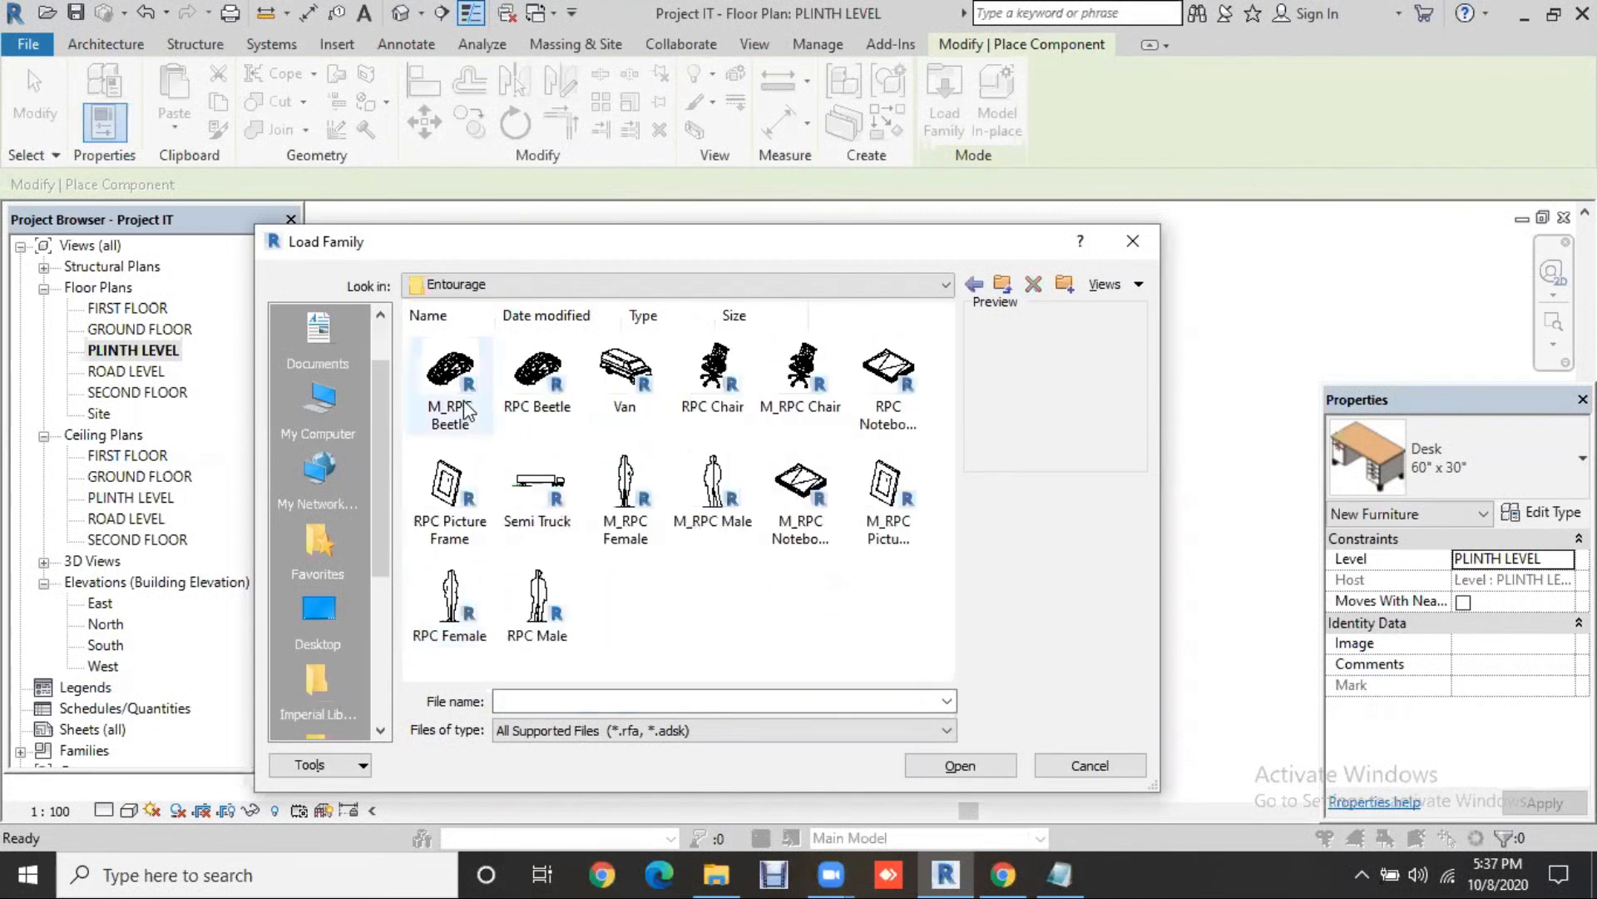
pyautogui.click(539, 398)
pyautogui.click(630, 401)
pyautogui.click(713, 374)
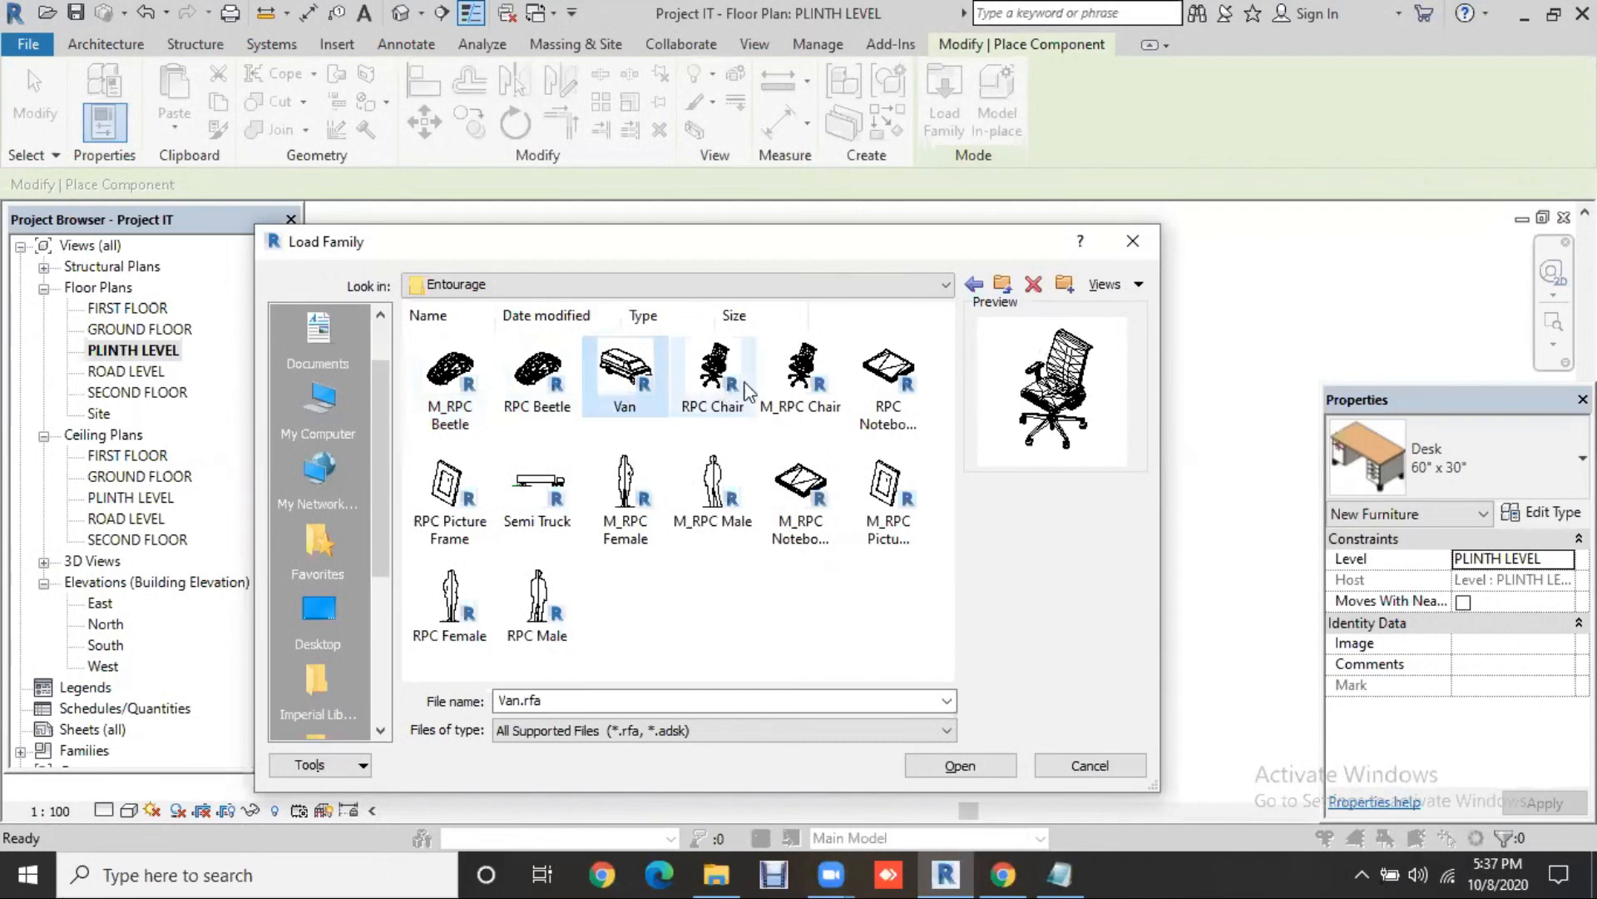
pyautogui.click(795, 387)
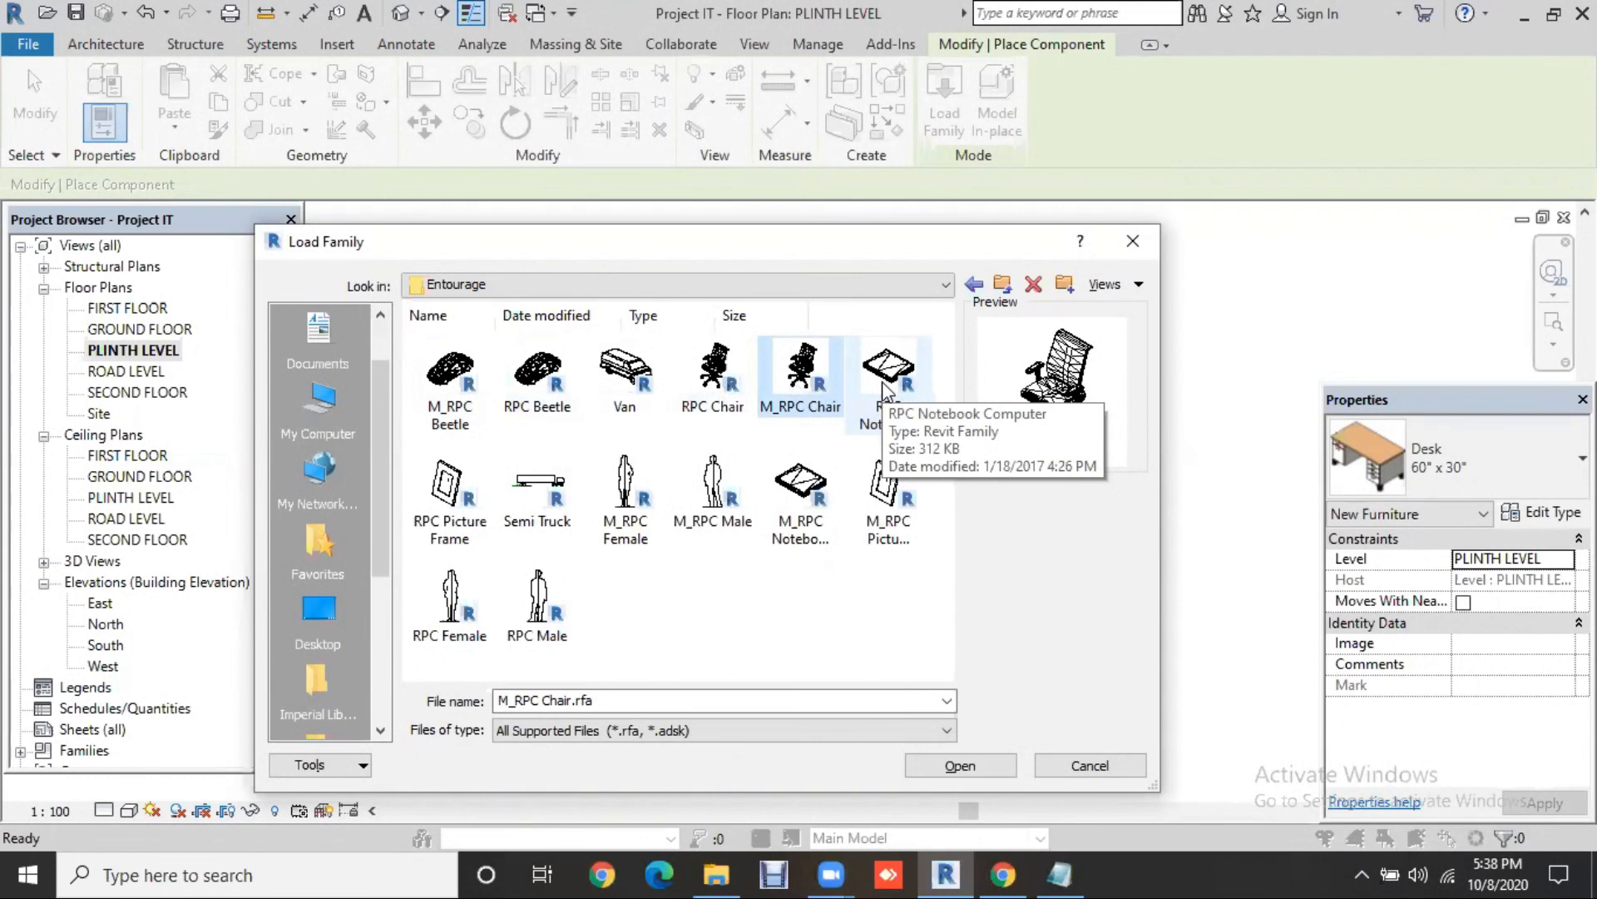
pyautogui.click(453, 498)
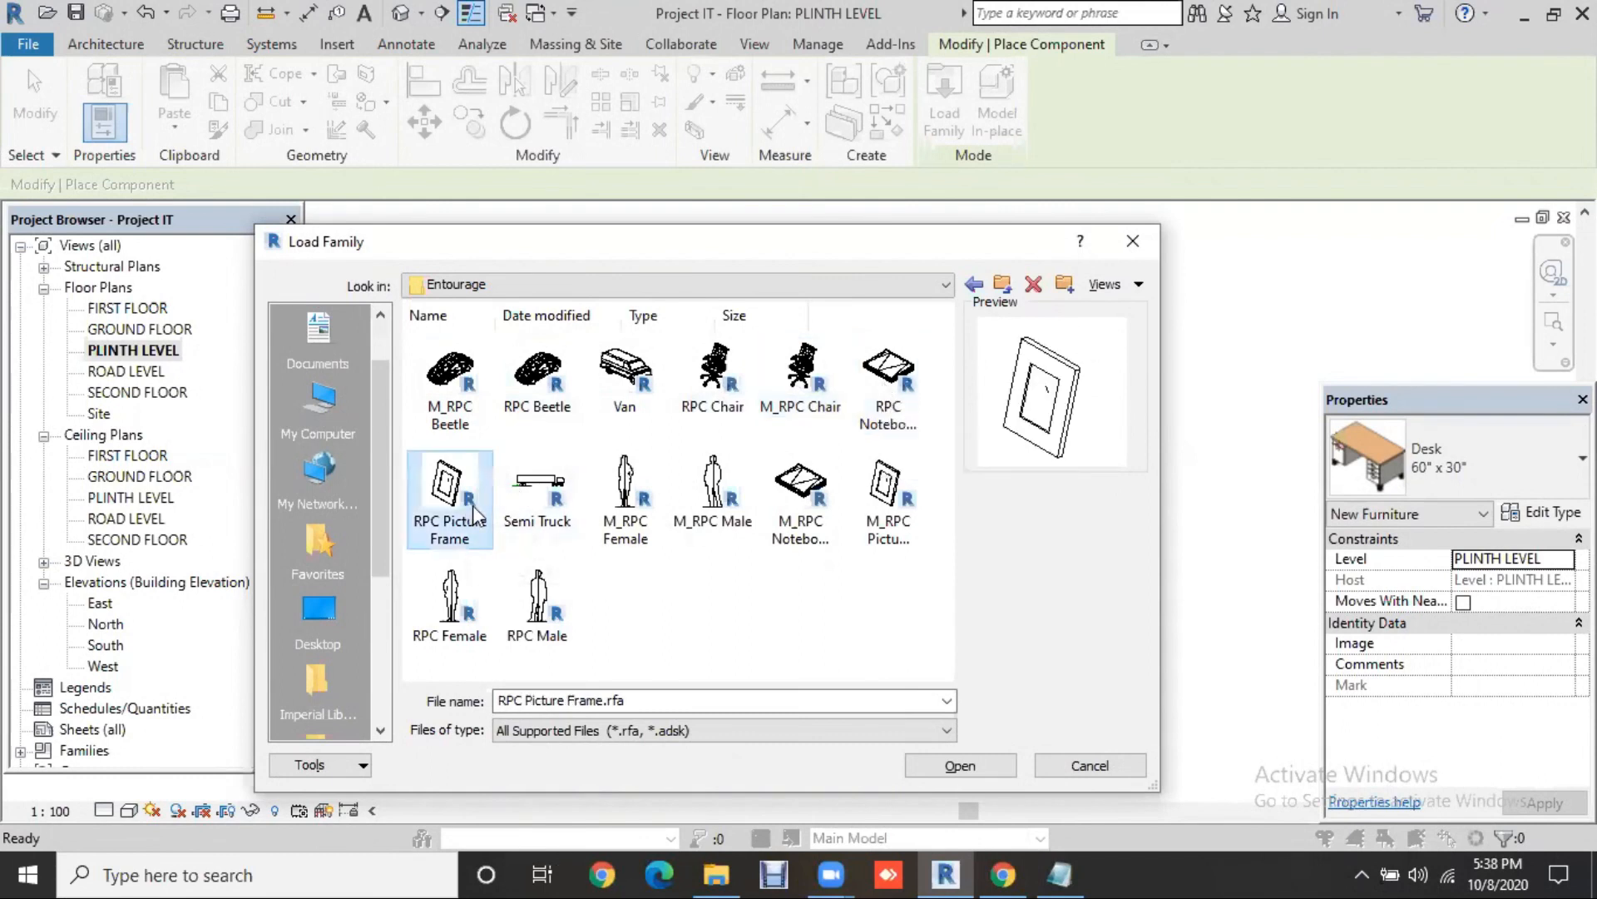
pyautogui.click(554, 512)
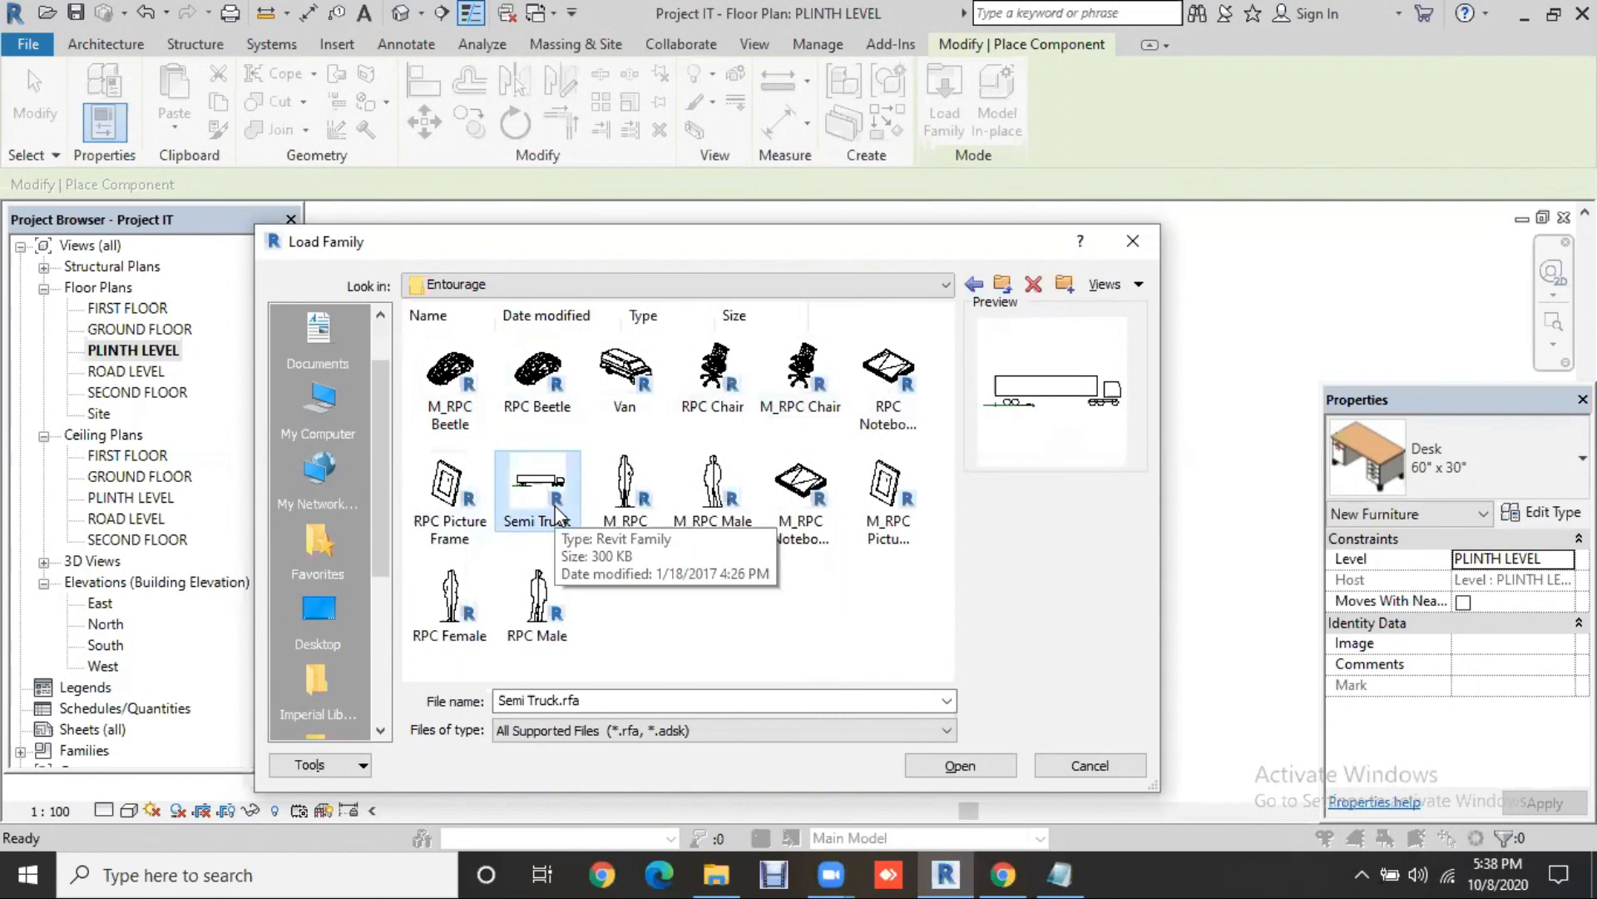
pyautogui.click(632, 523)
pyautogui.click(701, 524)
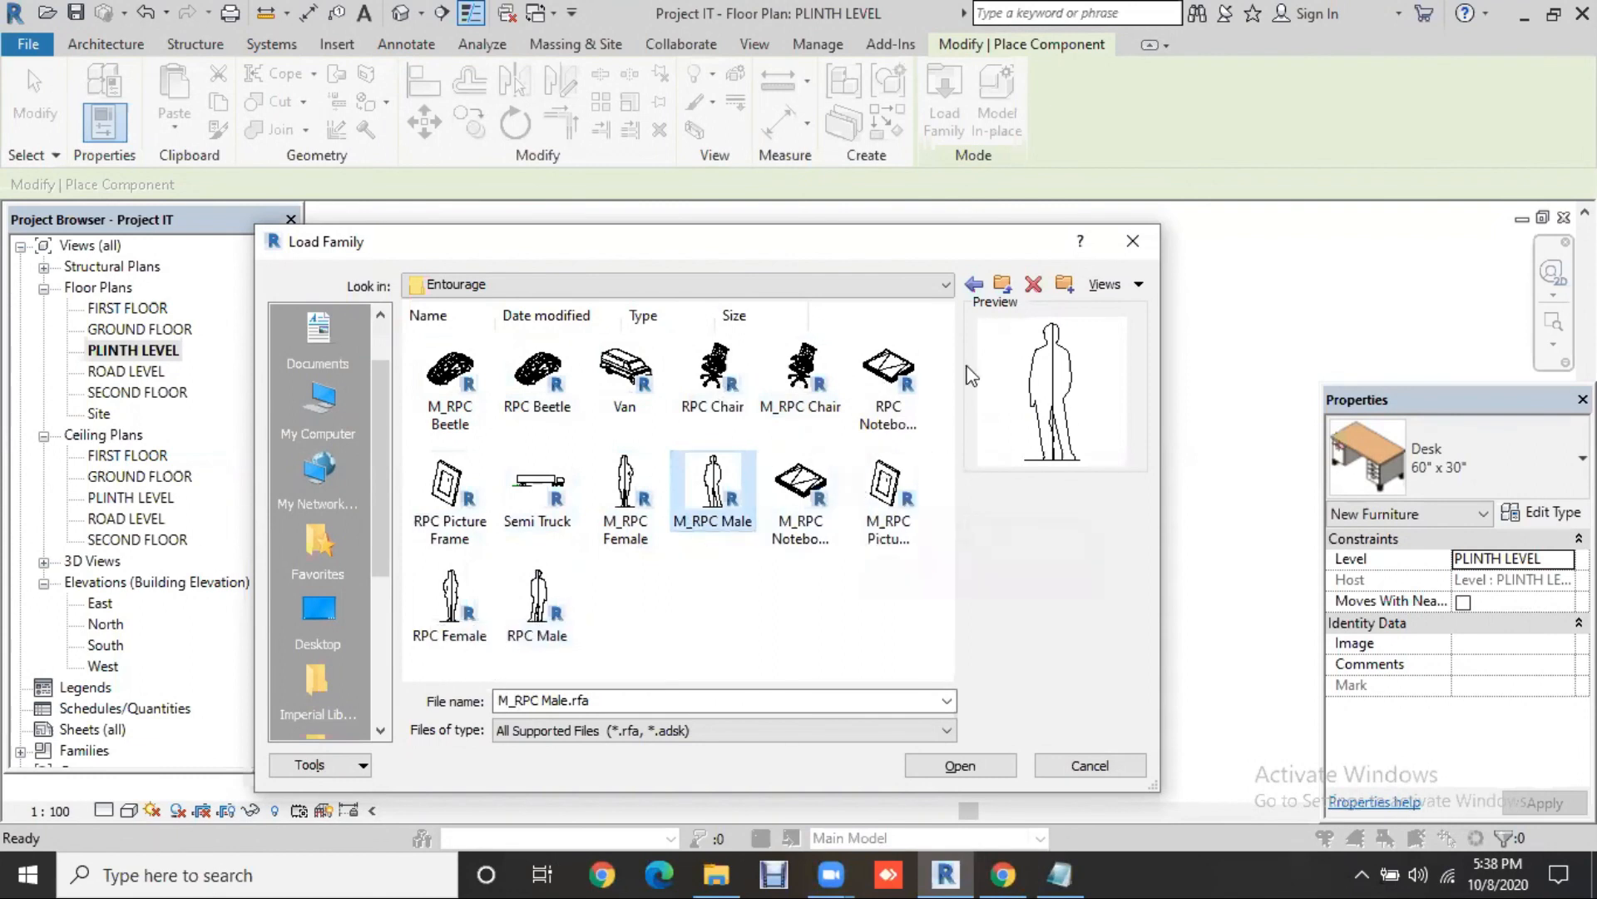
pyautogui.click(973, 285)
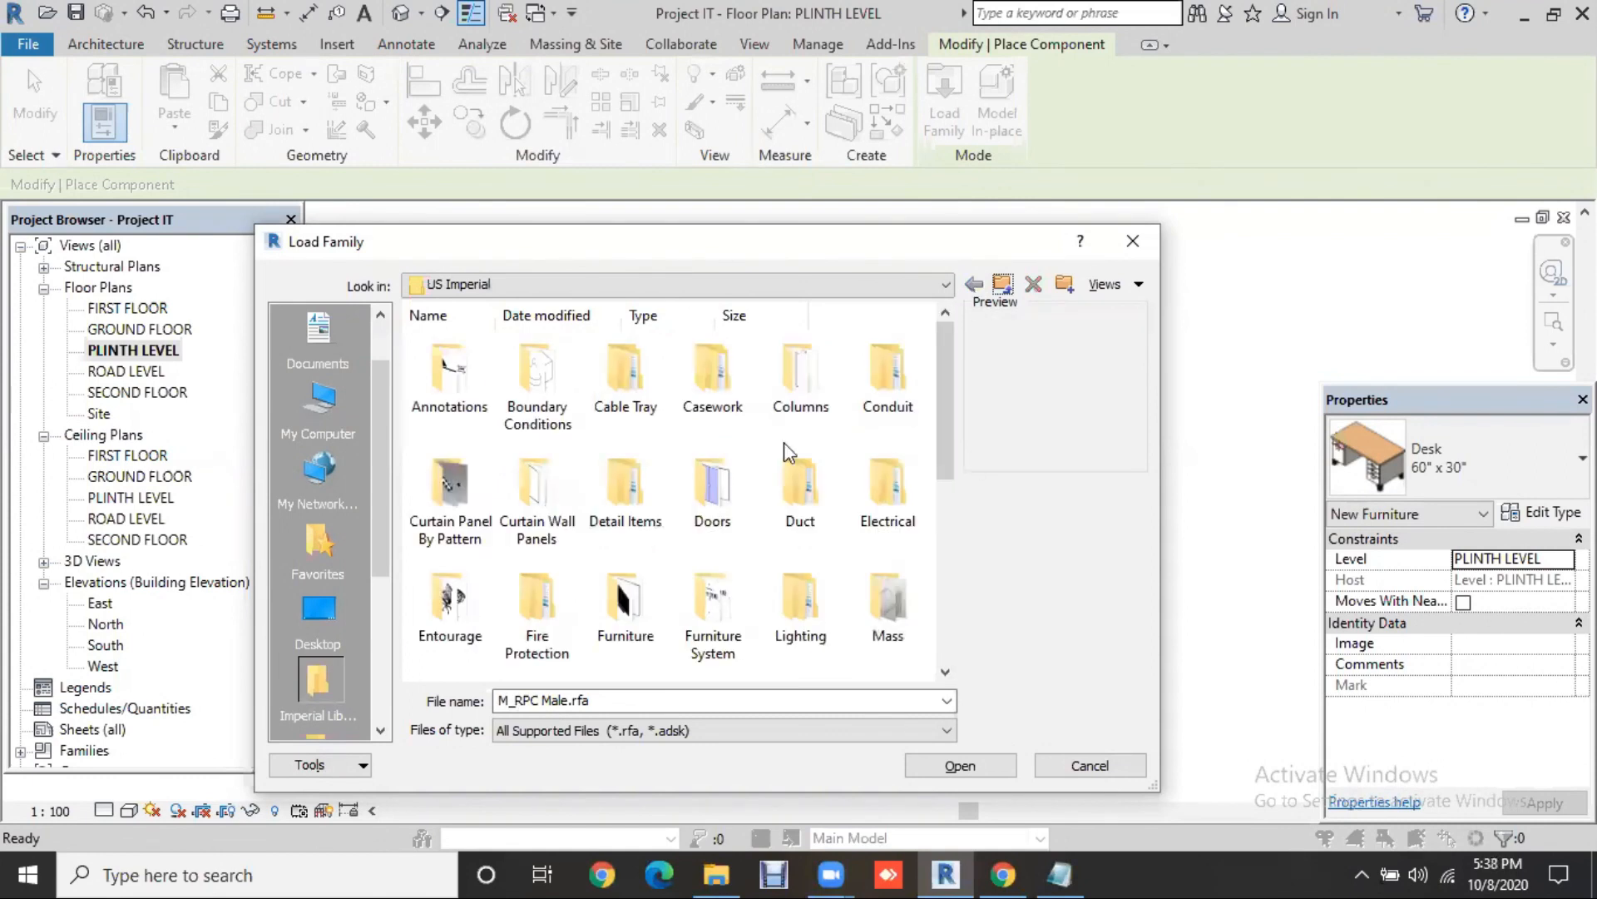
pyautogui.doubleClick(625, 400)
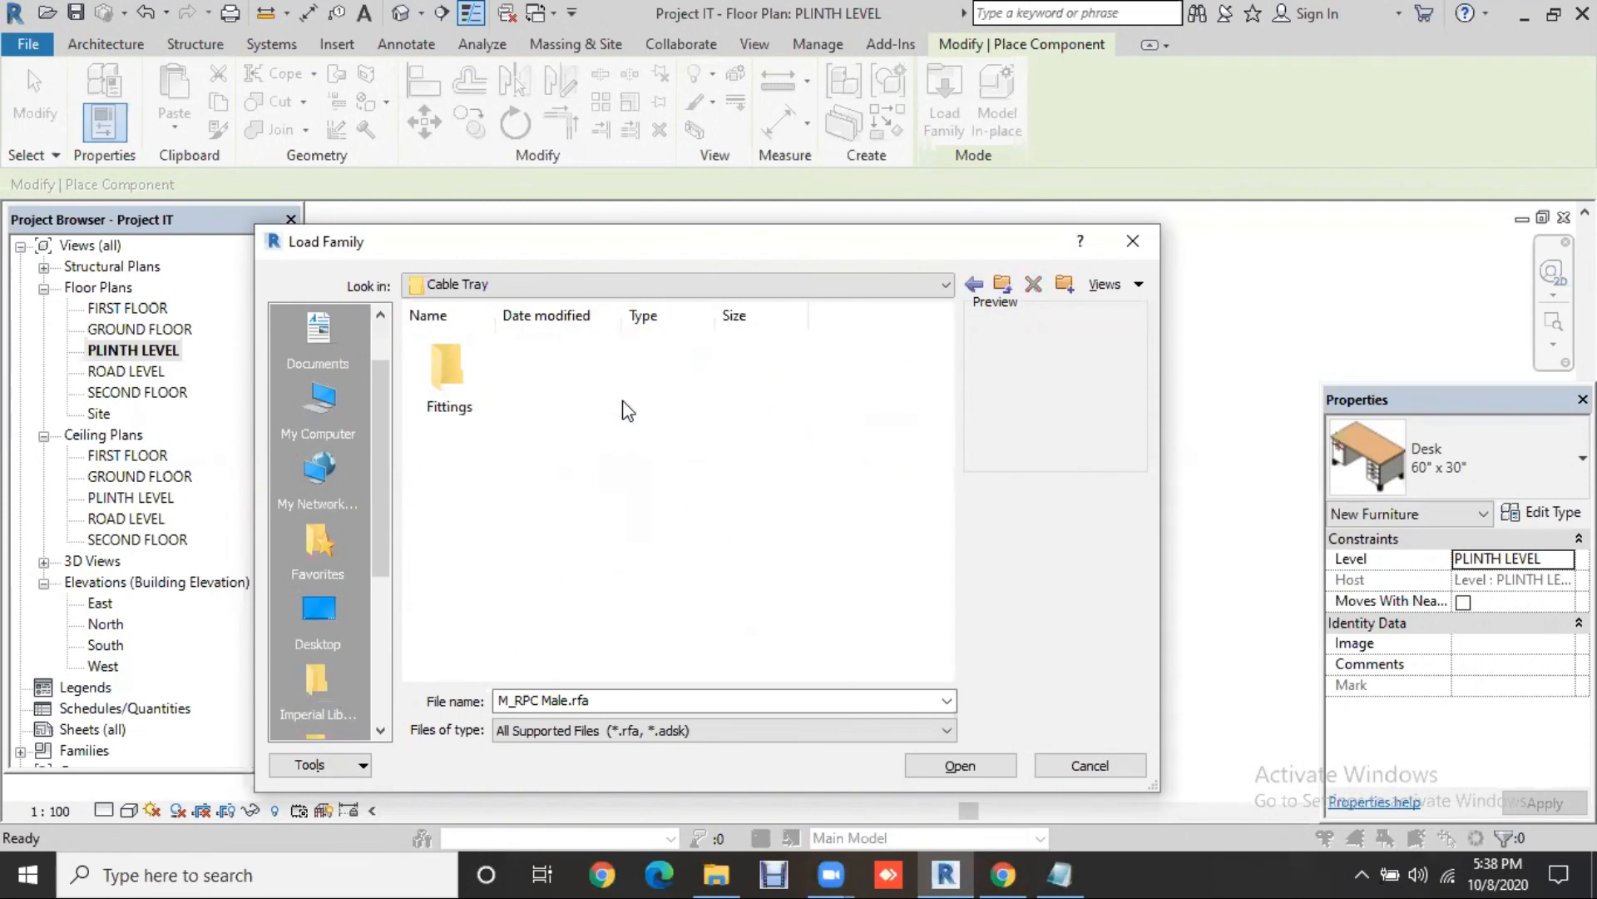
pyautogui.click(458, 381)
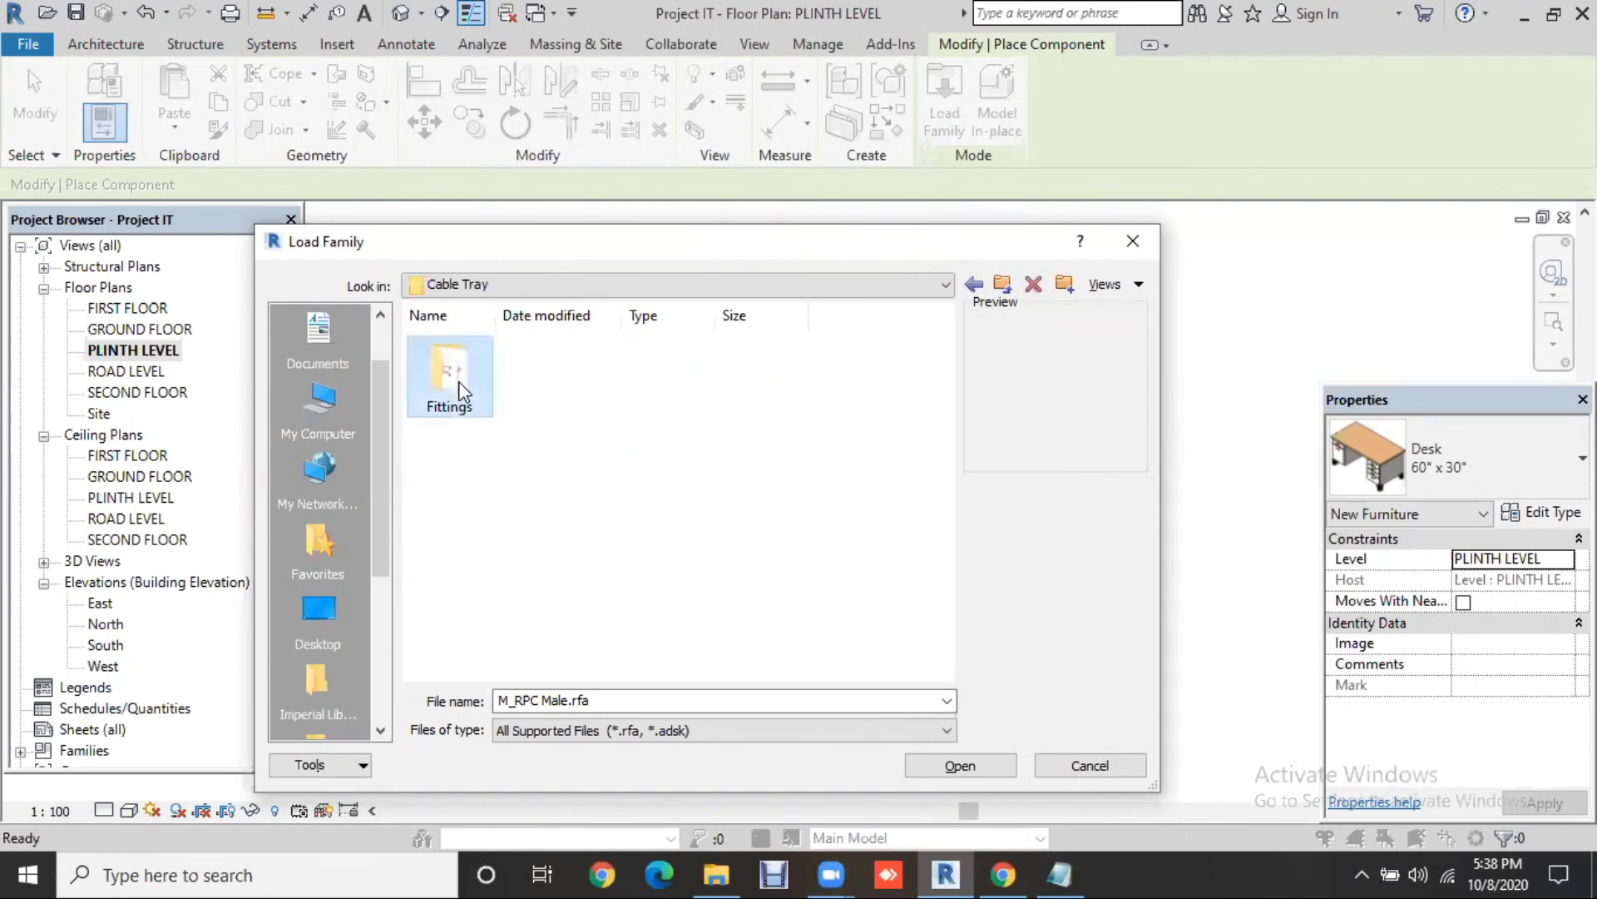
pyautogui.doubleClick(458, 381)
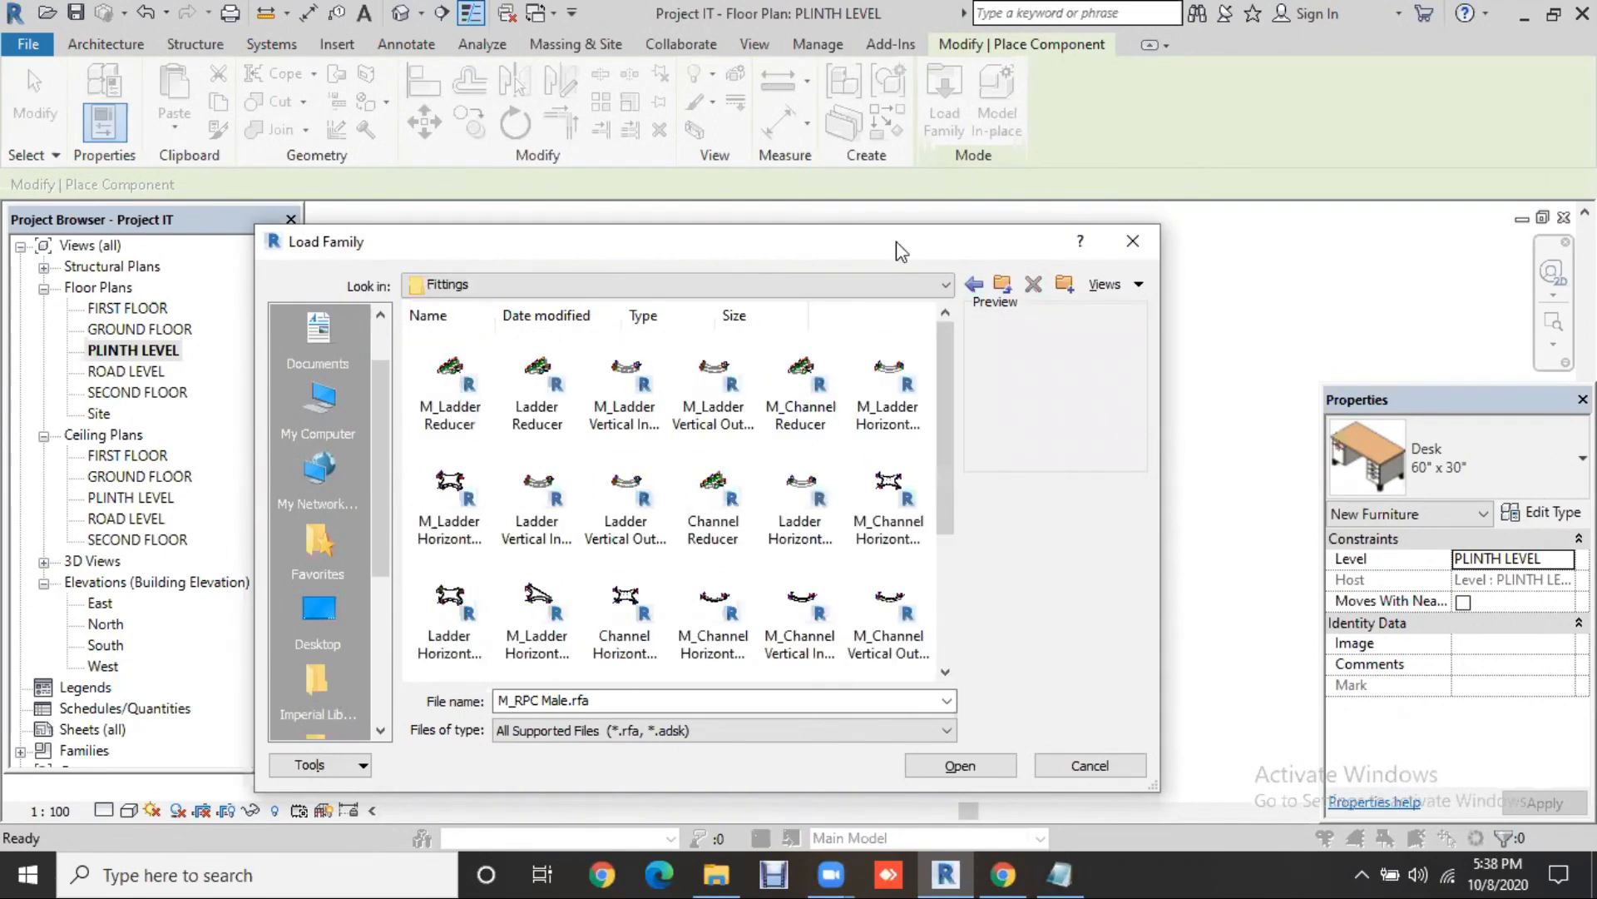
pyautogui.click(973, 285)
pyautogui.click(973, 284)
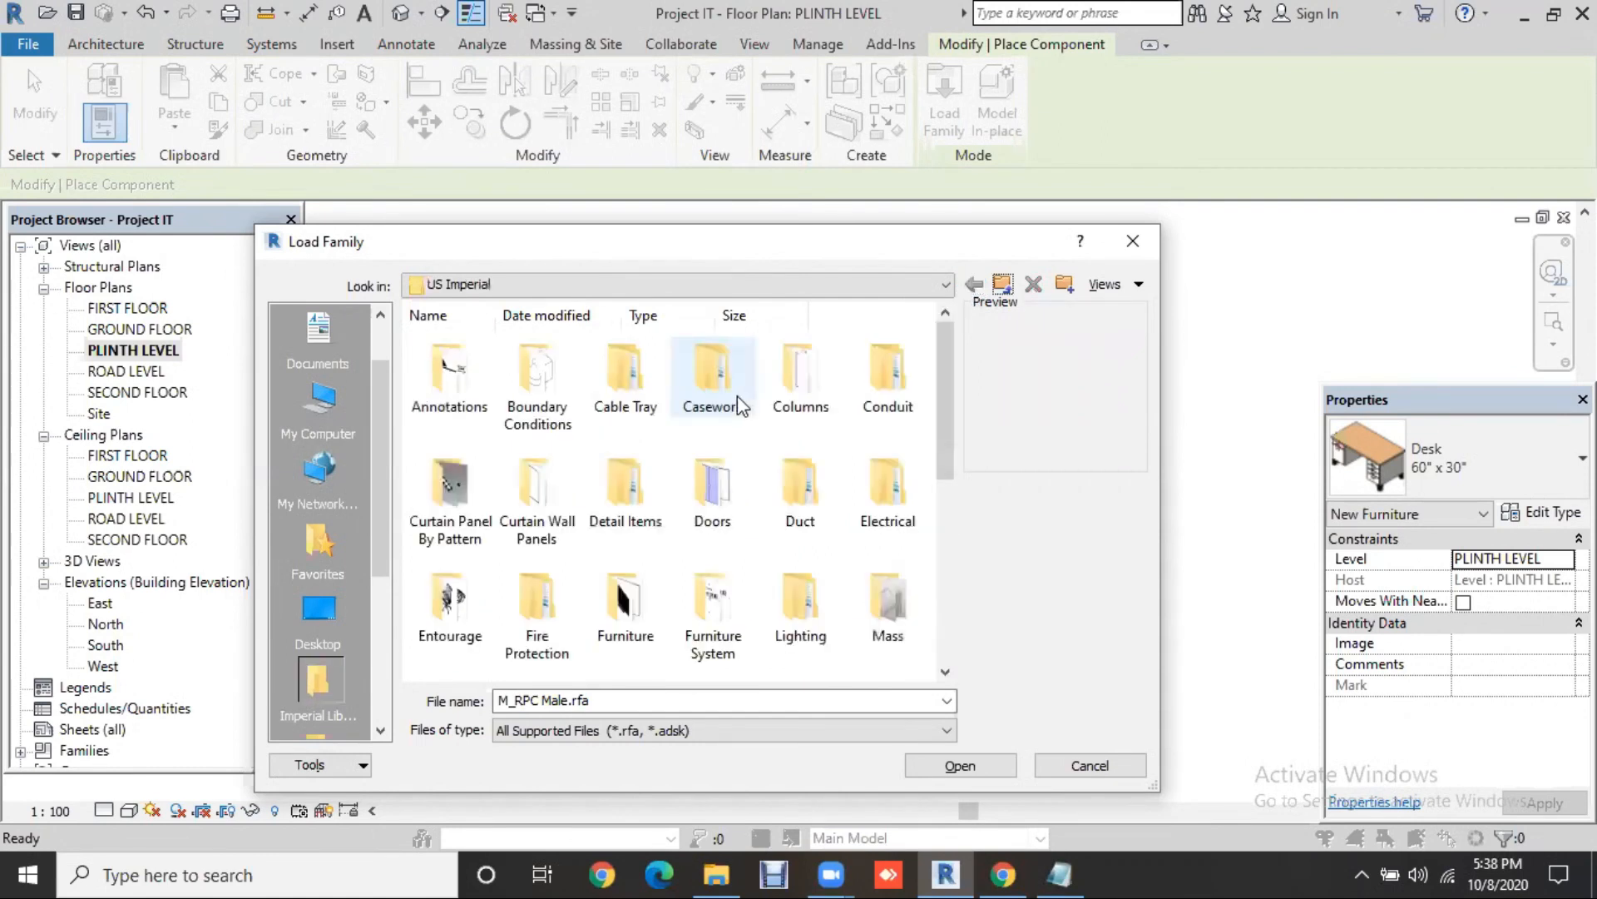
pyautogui.doubleClick(737, 396)
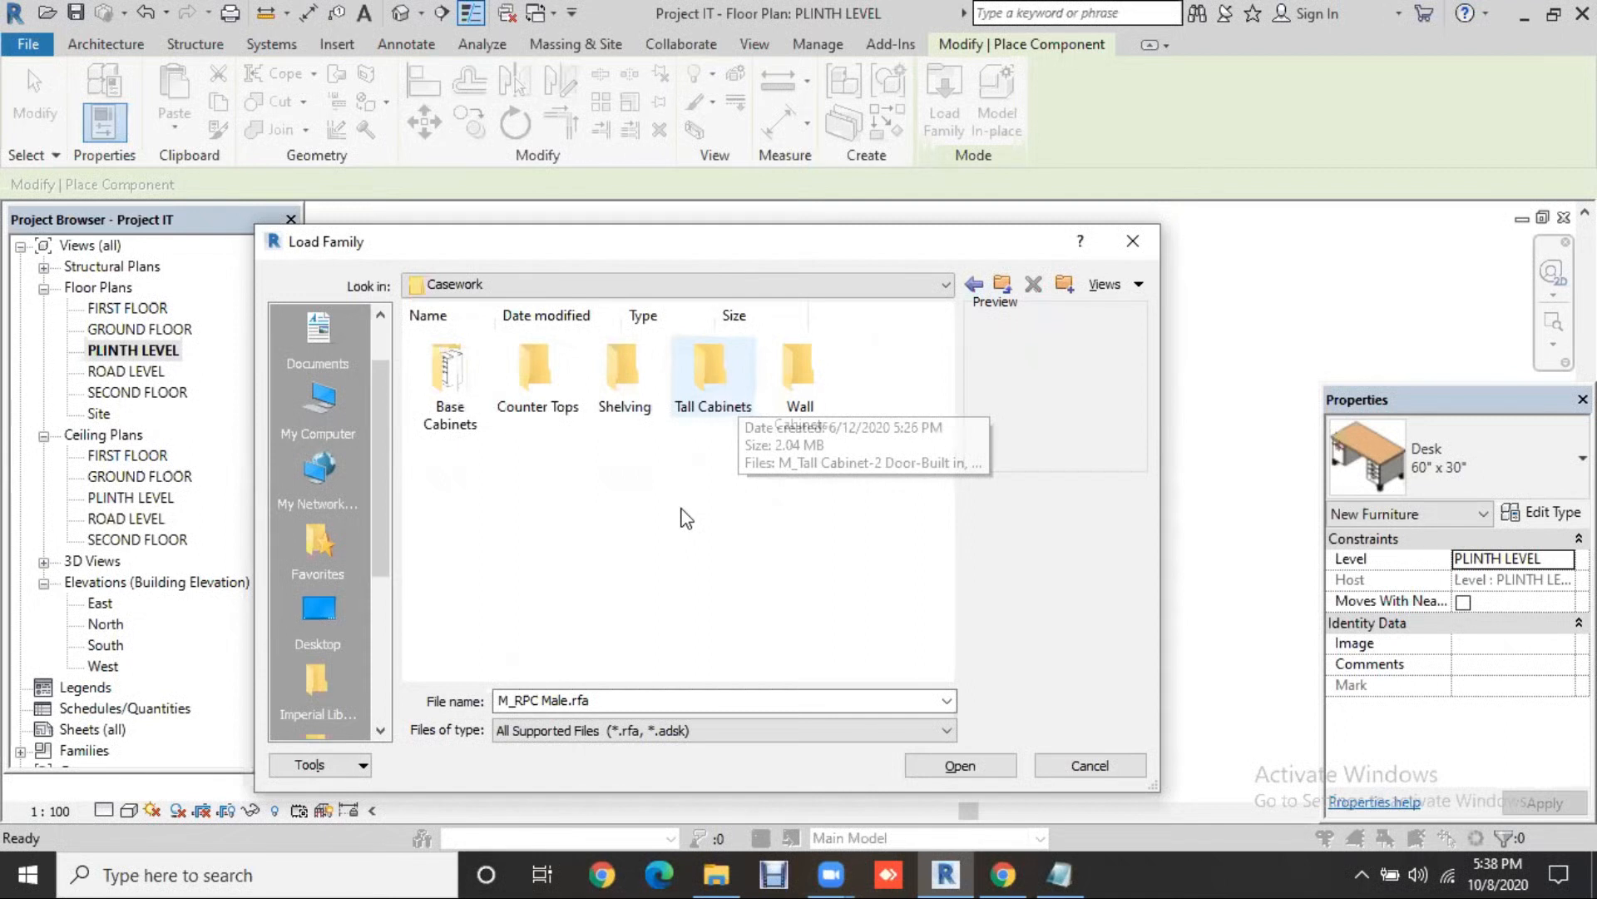
pyautogui.doubleClick(525, 408)
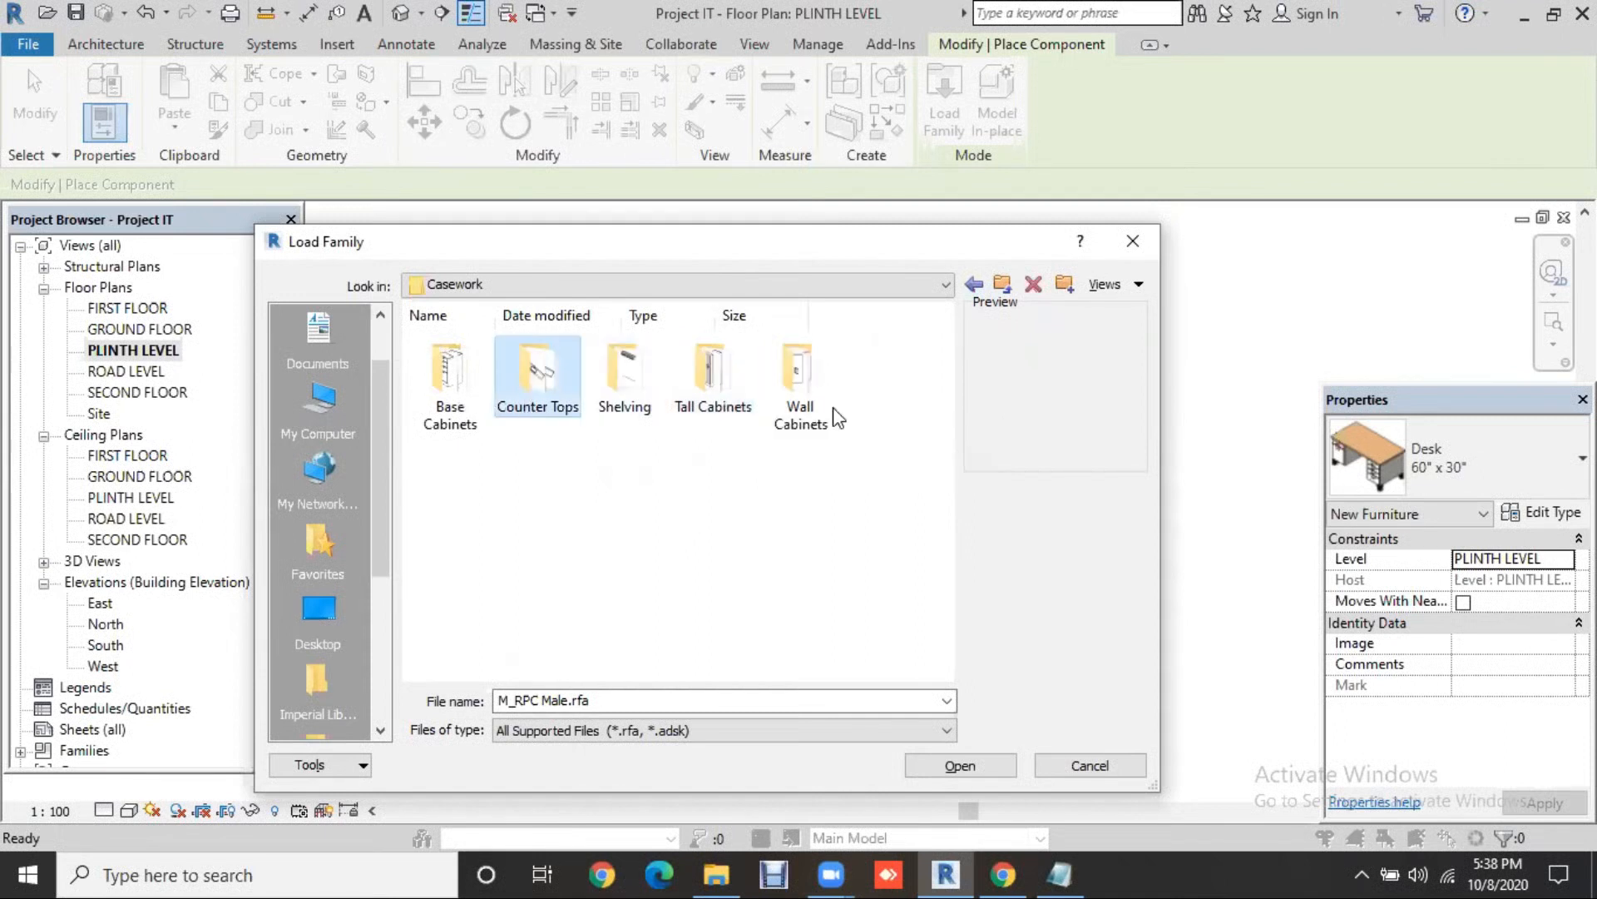
pyautogui.moveTo(951, 551); pyautogui.dragTo(964, 661)
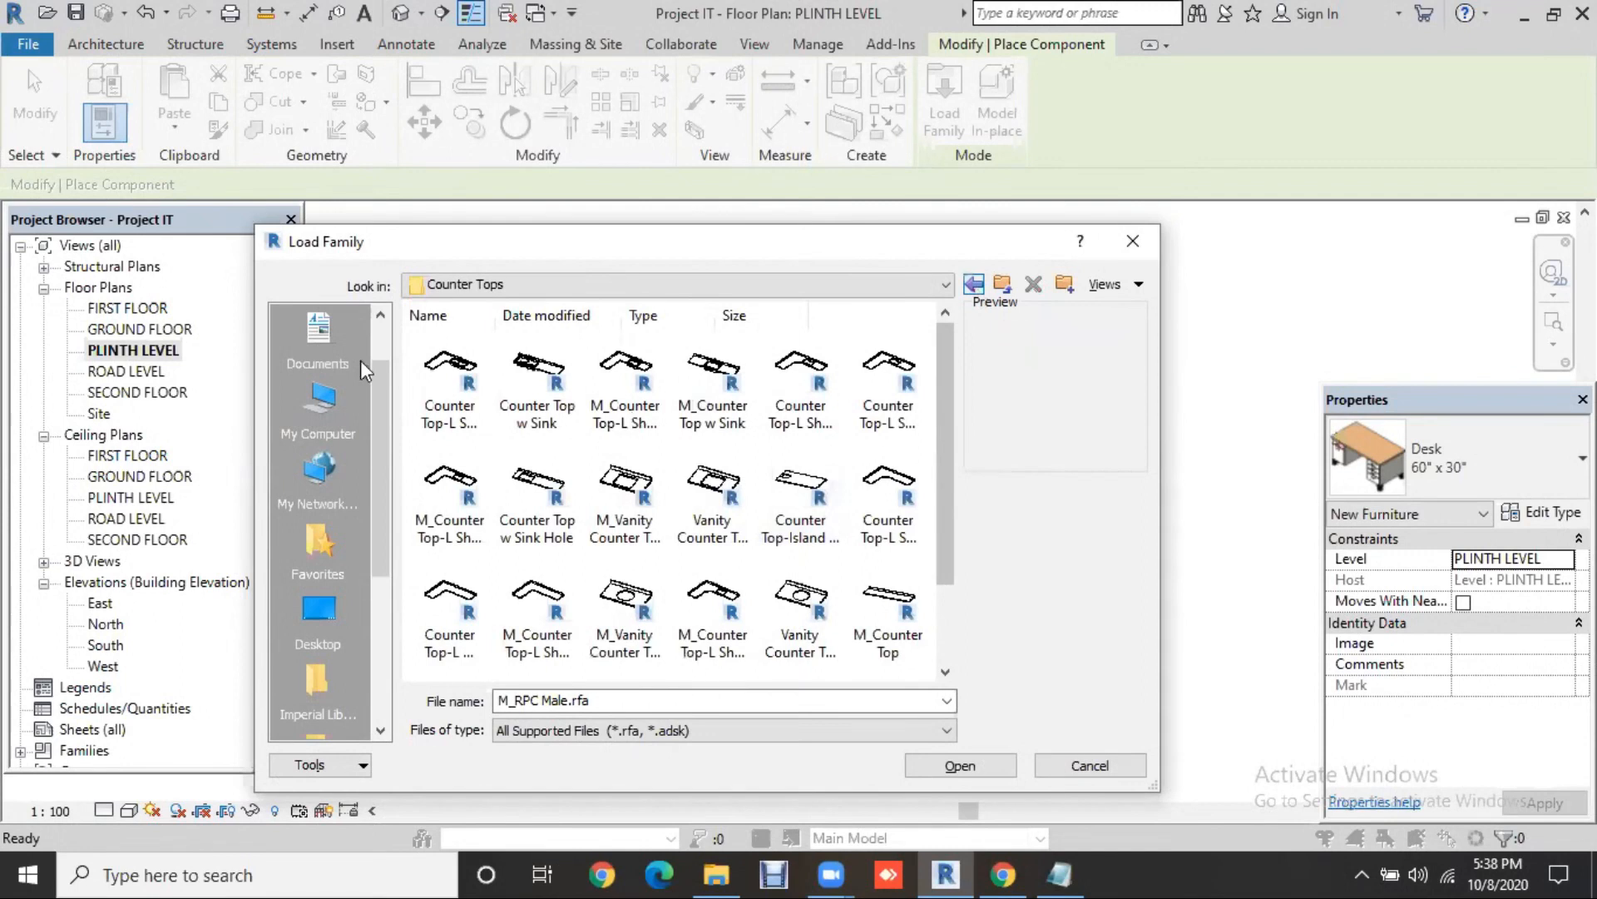
pyautogui.click(973, 285)
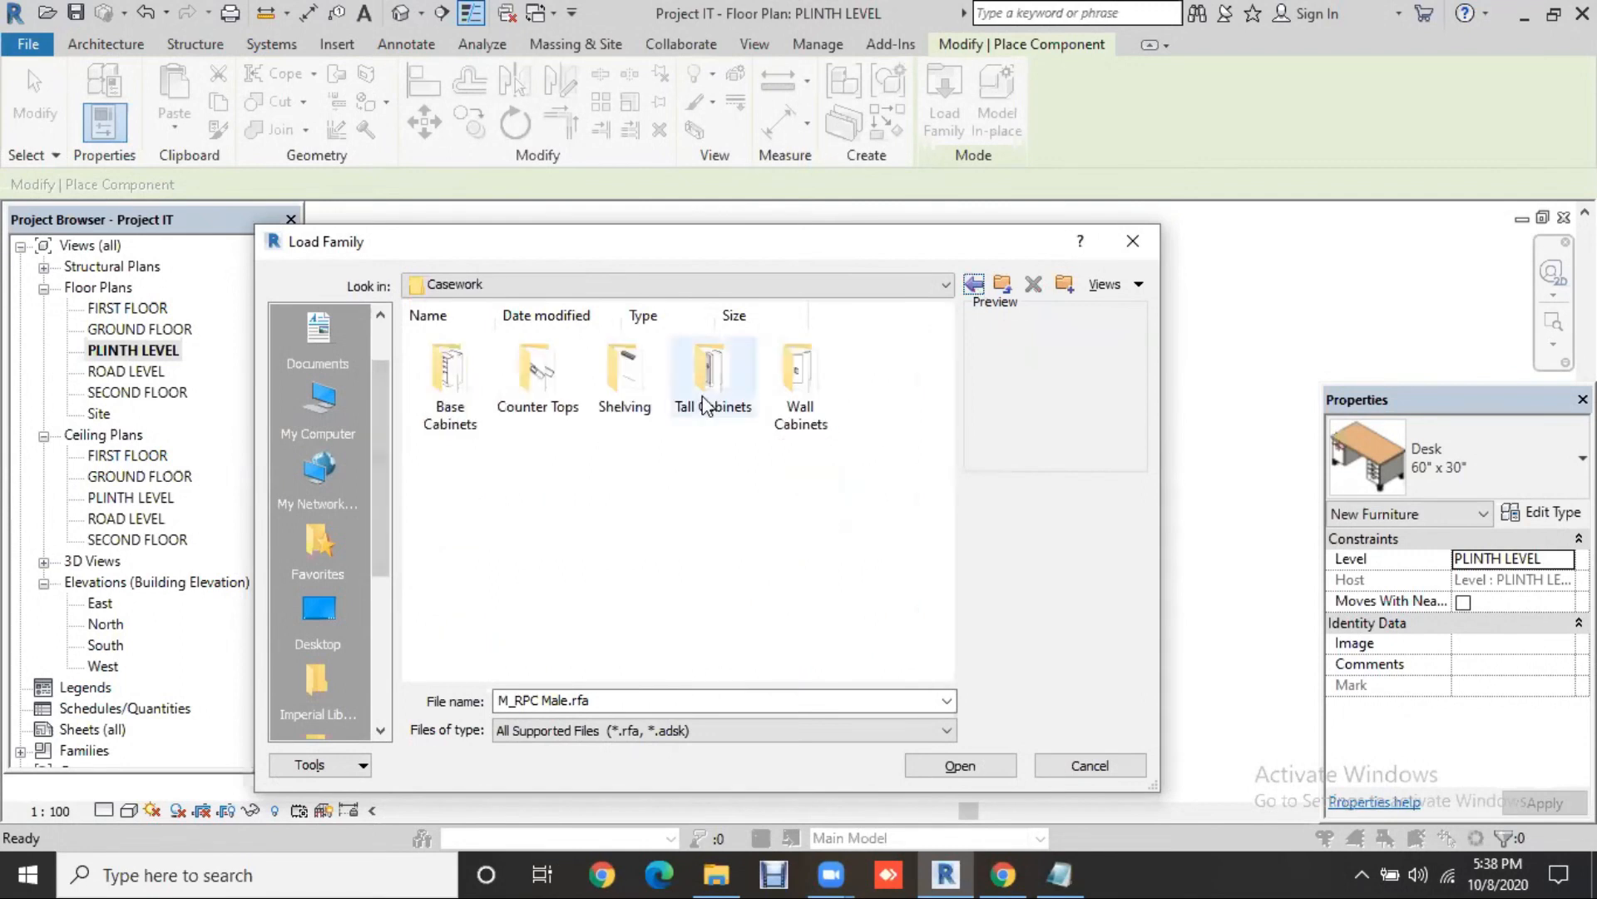
pyautogui.doubleClick(706, 391)
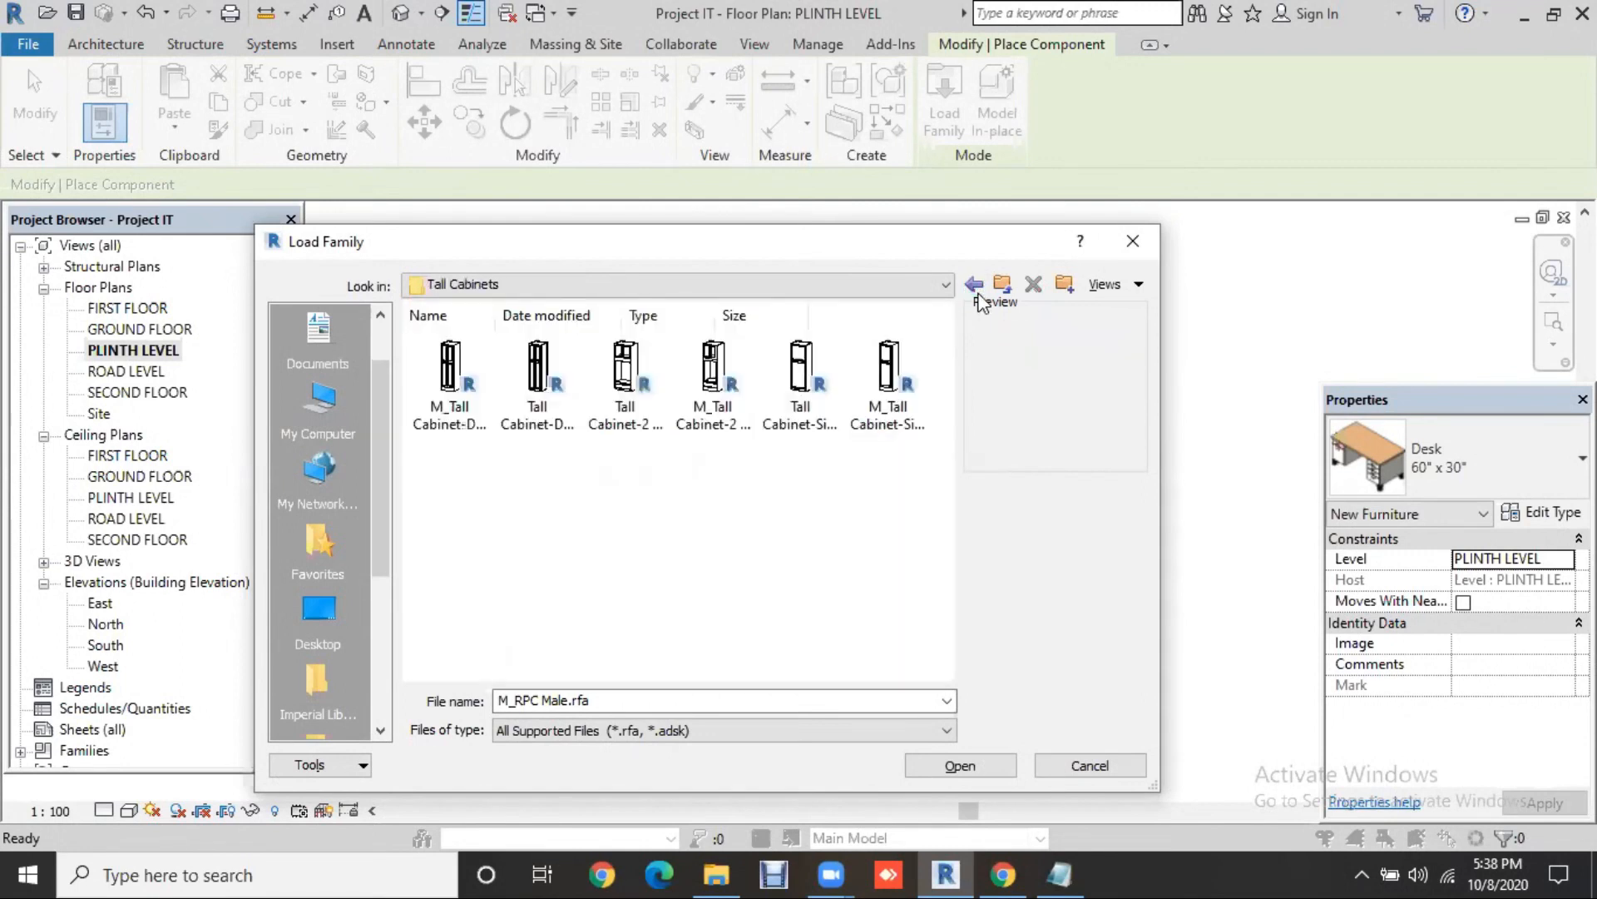
pyautogui.click(972, 284)
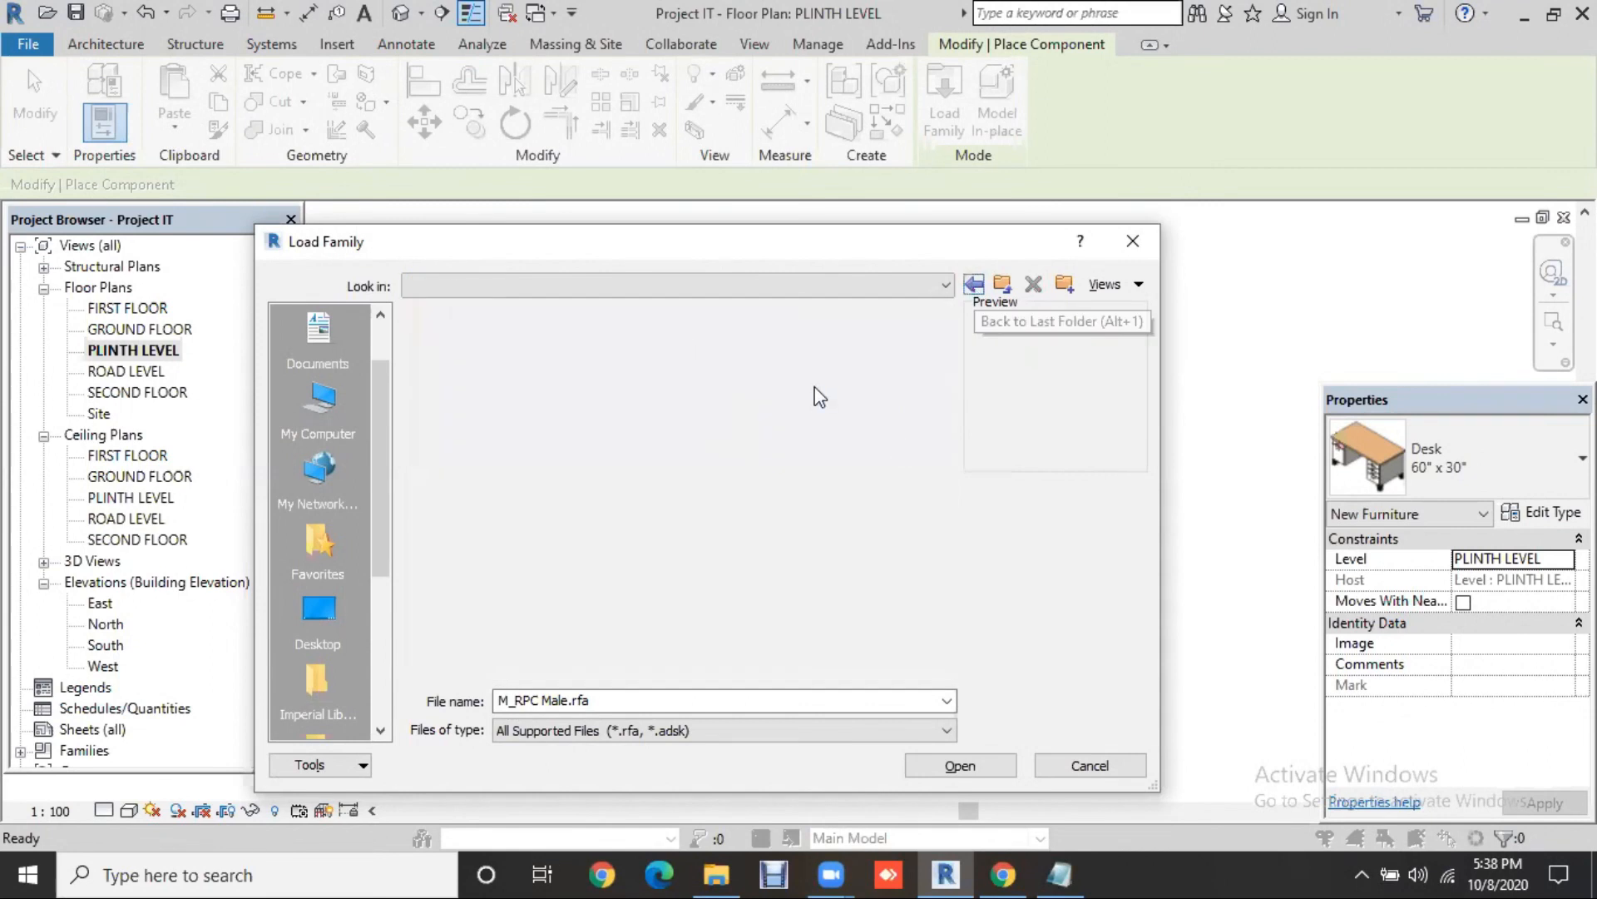
pyautogui.doubleClick(799, 387)
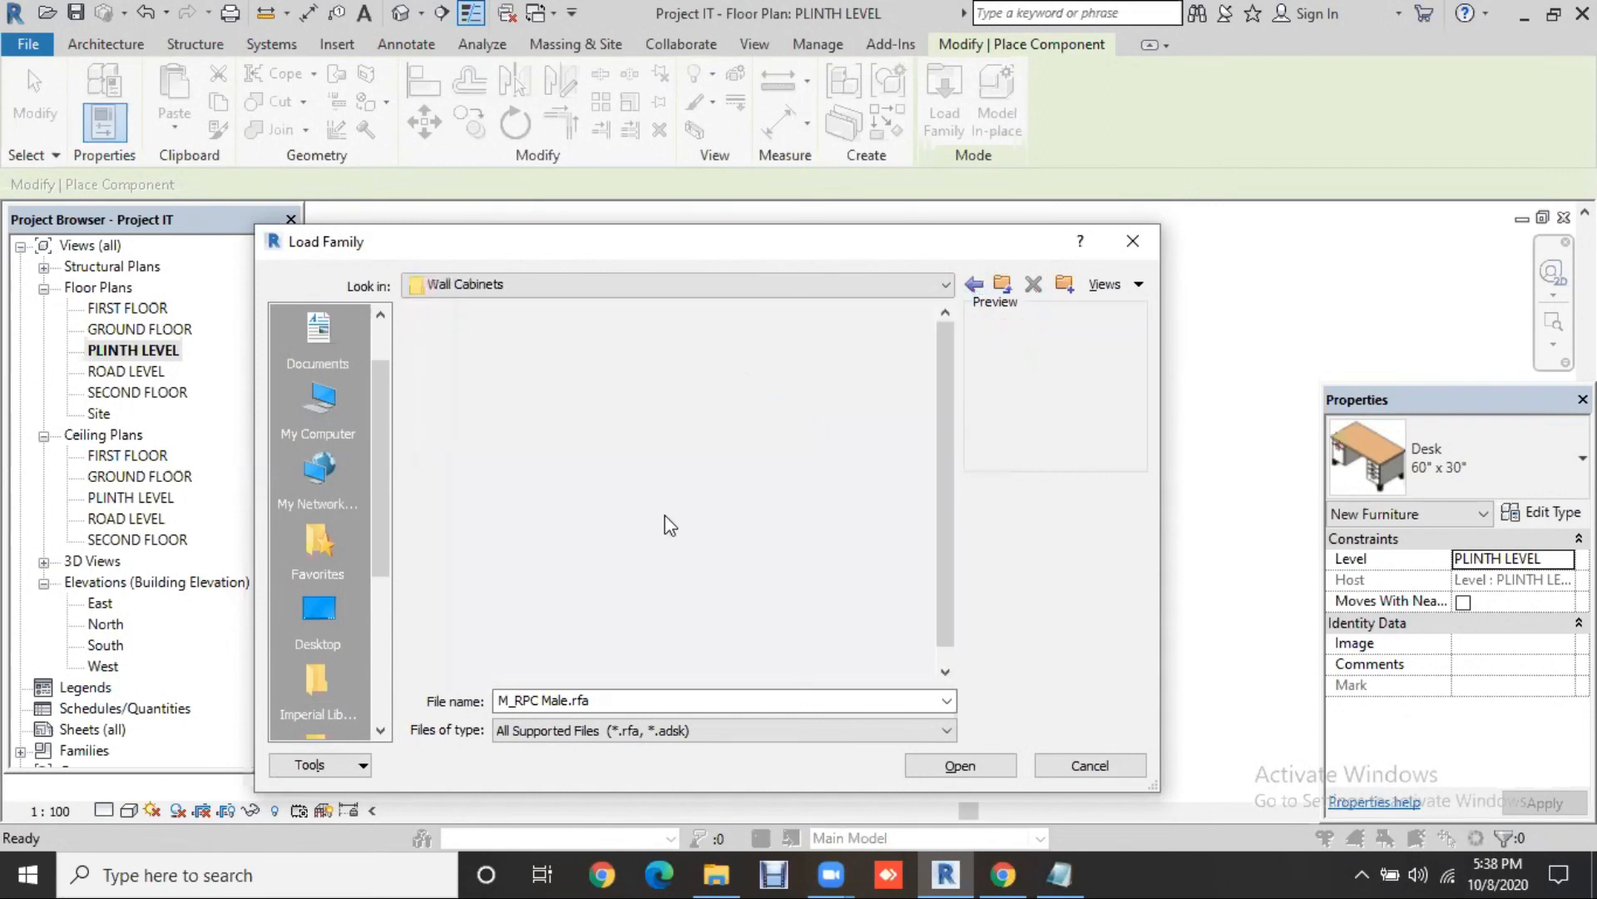
pyautogui.click(969, 286)
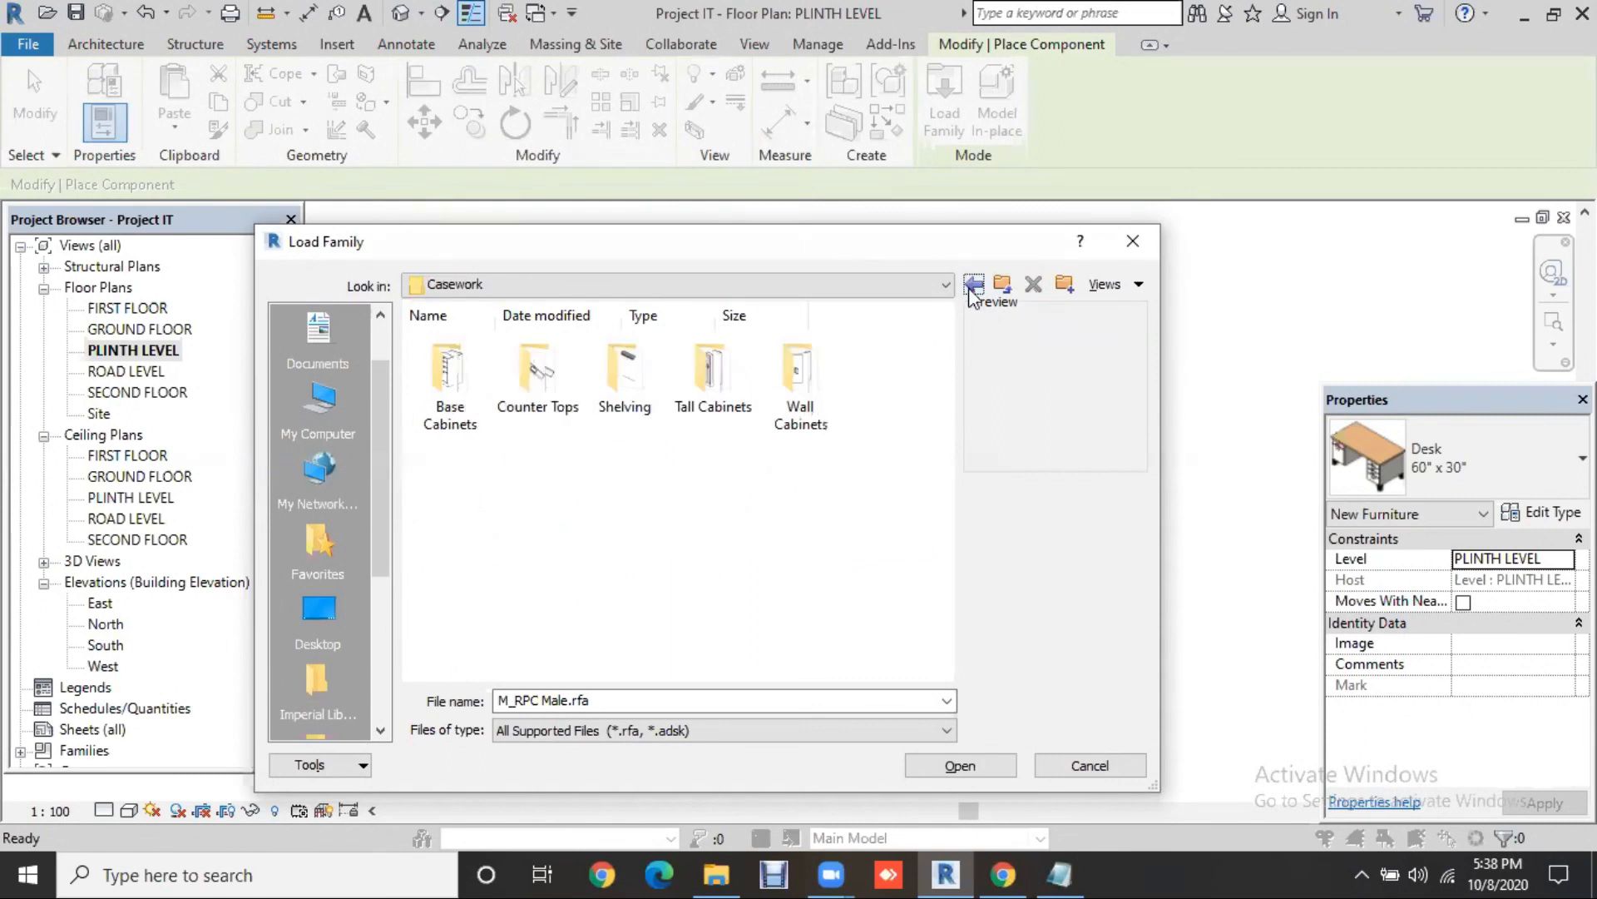
pyautogui.click(973, 284)
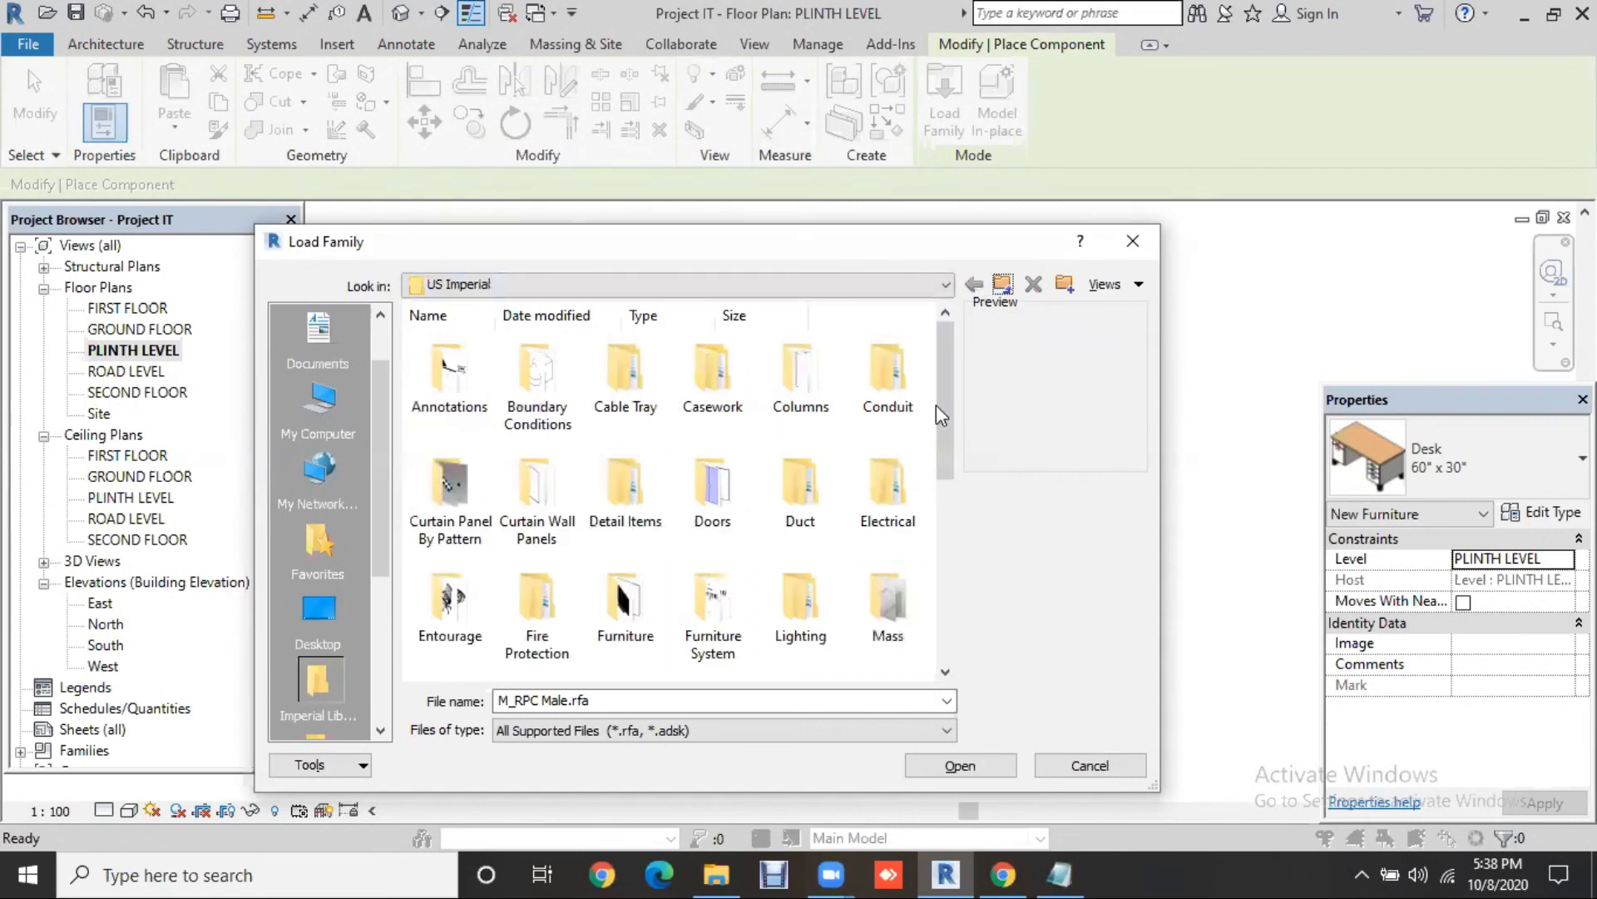
# Step: Preview the Furniture TV stand families, then open Beds and preview M_Bed-Shaker
pyautogui.doubleClick(625, 612)
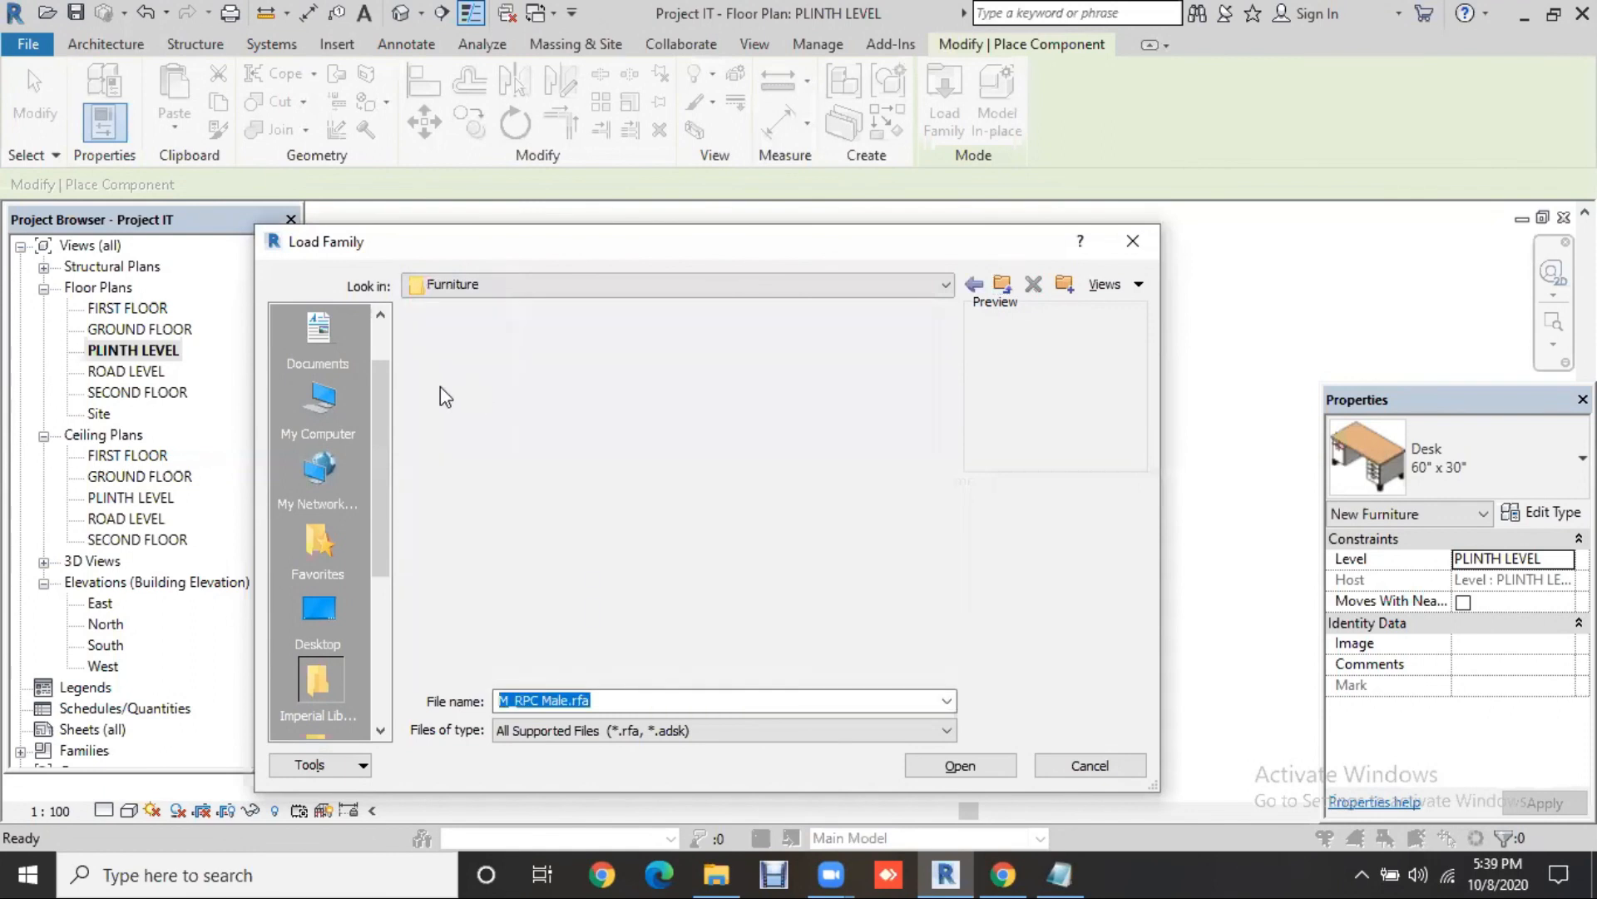
pyautogui.click(441, 386)
pyautogui.click(537, 374)
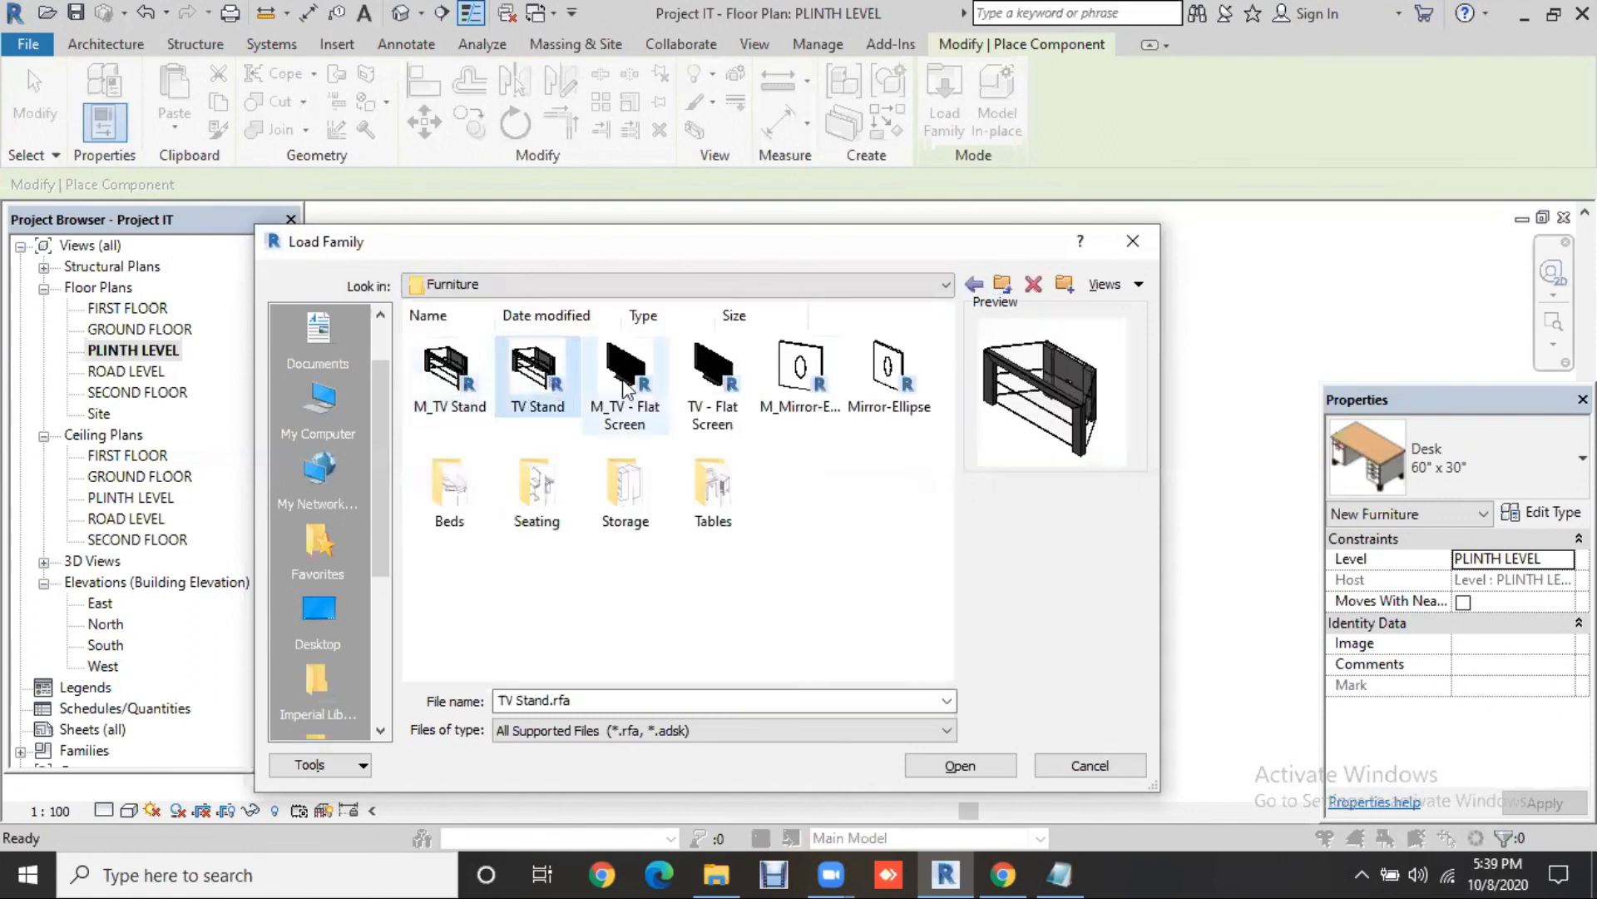
pyautogui.click(624, 382)
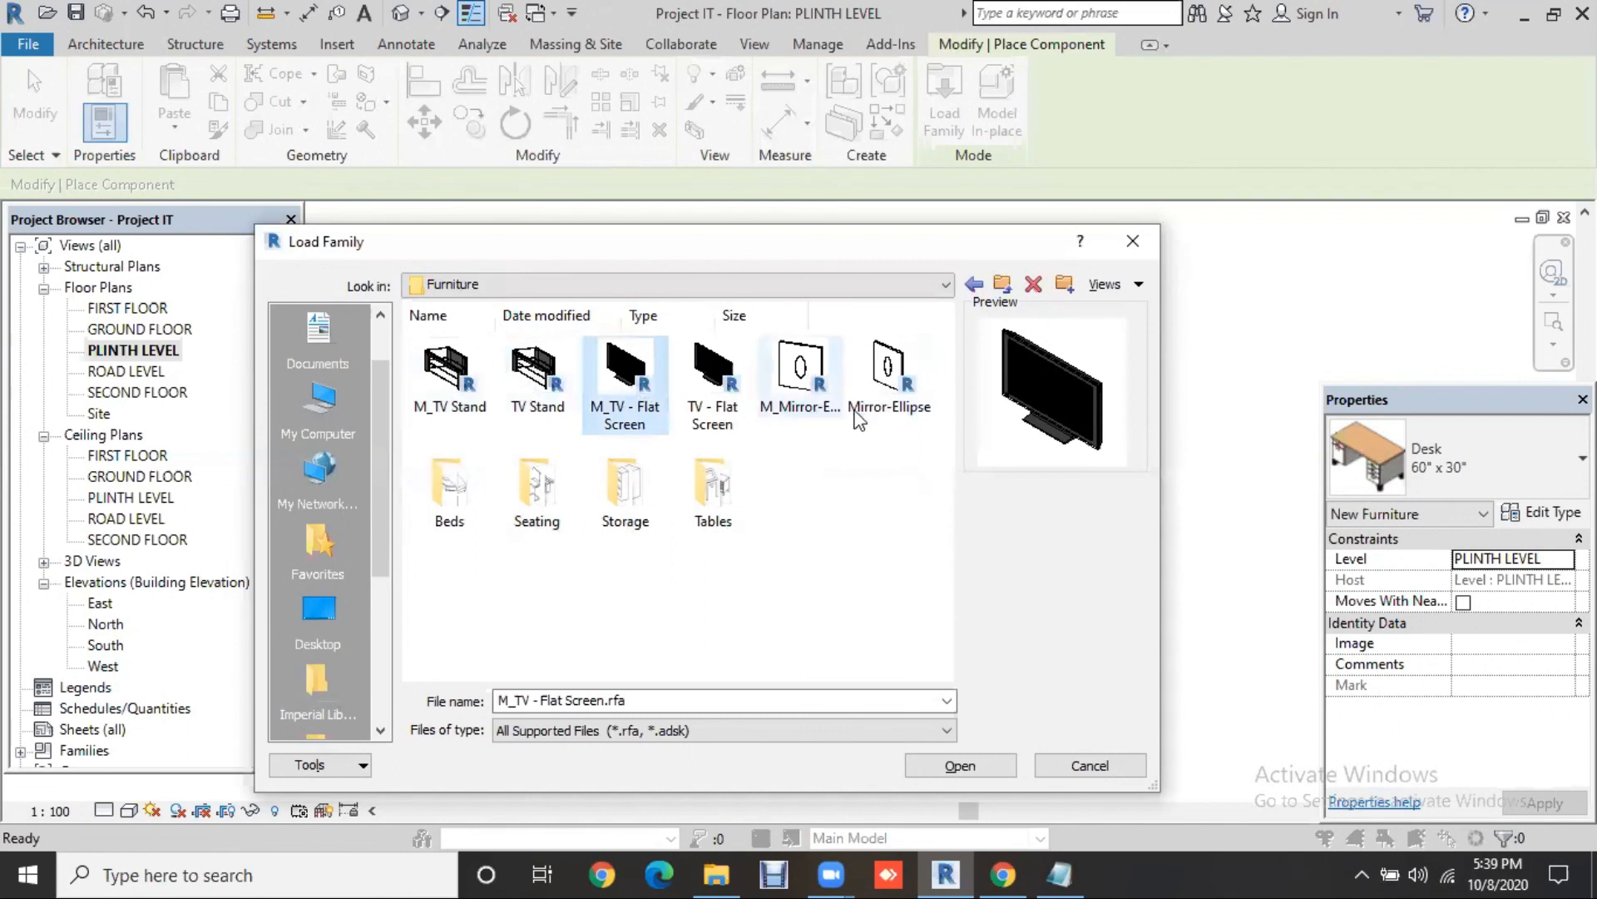
pyautogui.doubleClick(441, 506)
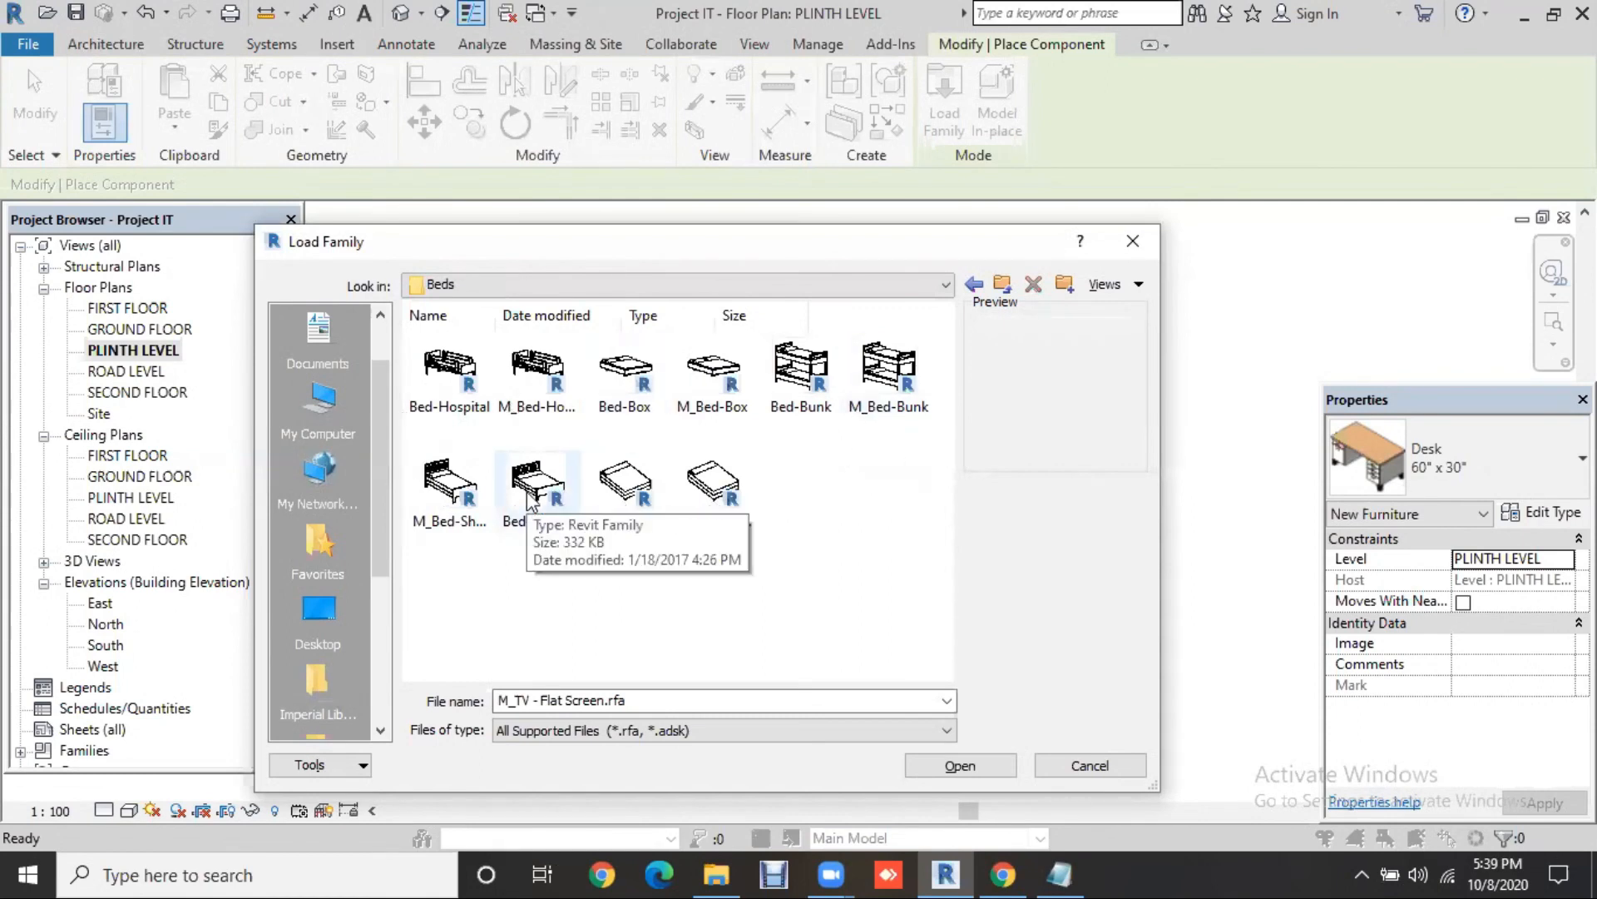
pyautogui.click(446, 487)
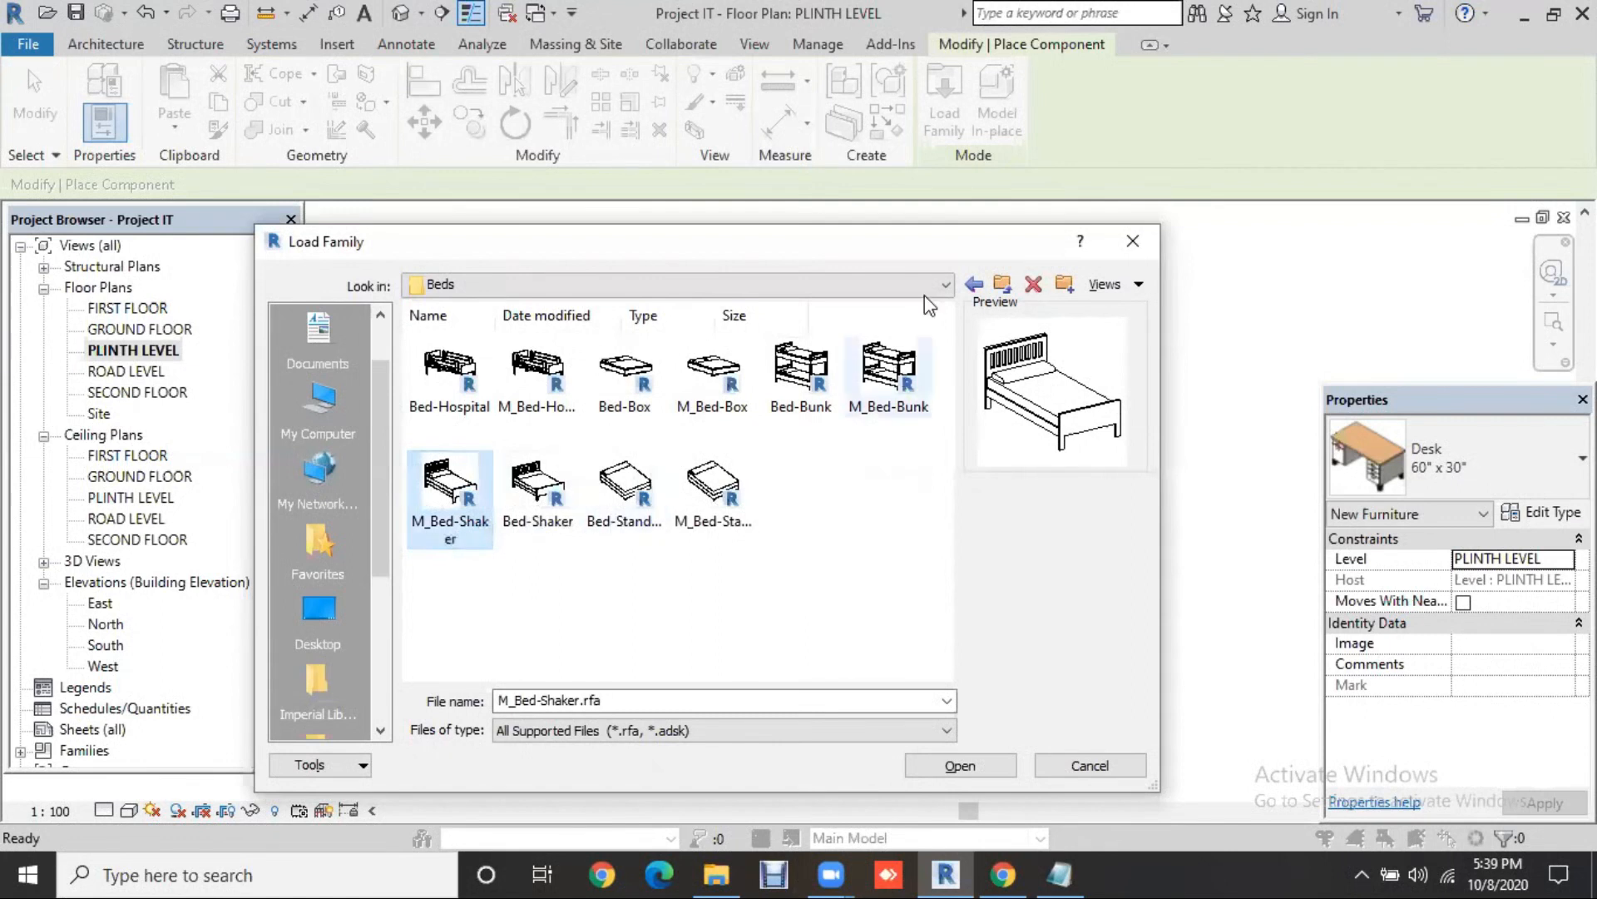
# Step: Return to Furniture, look inside the Storage folder, and come back up to Furniture
pyautogui.click(965, 287)
pyautogui.click(551, 505)
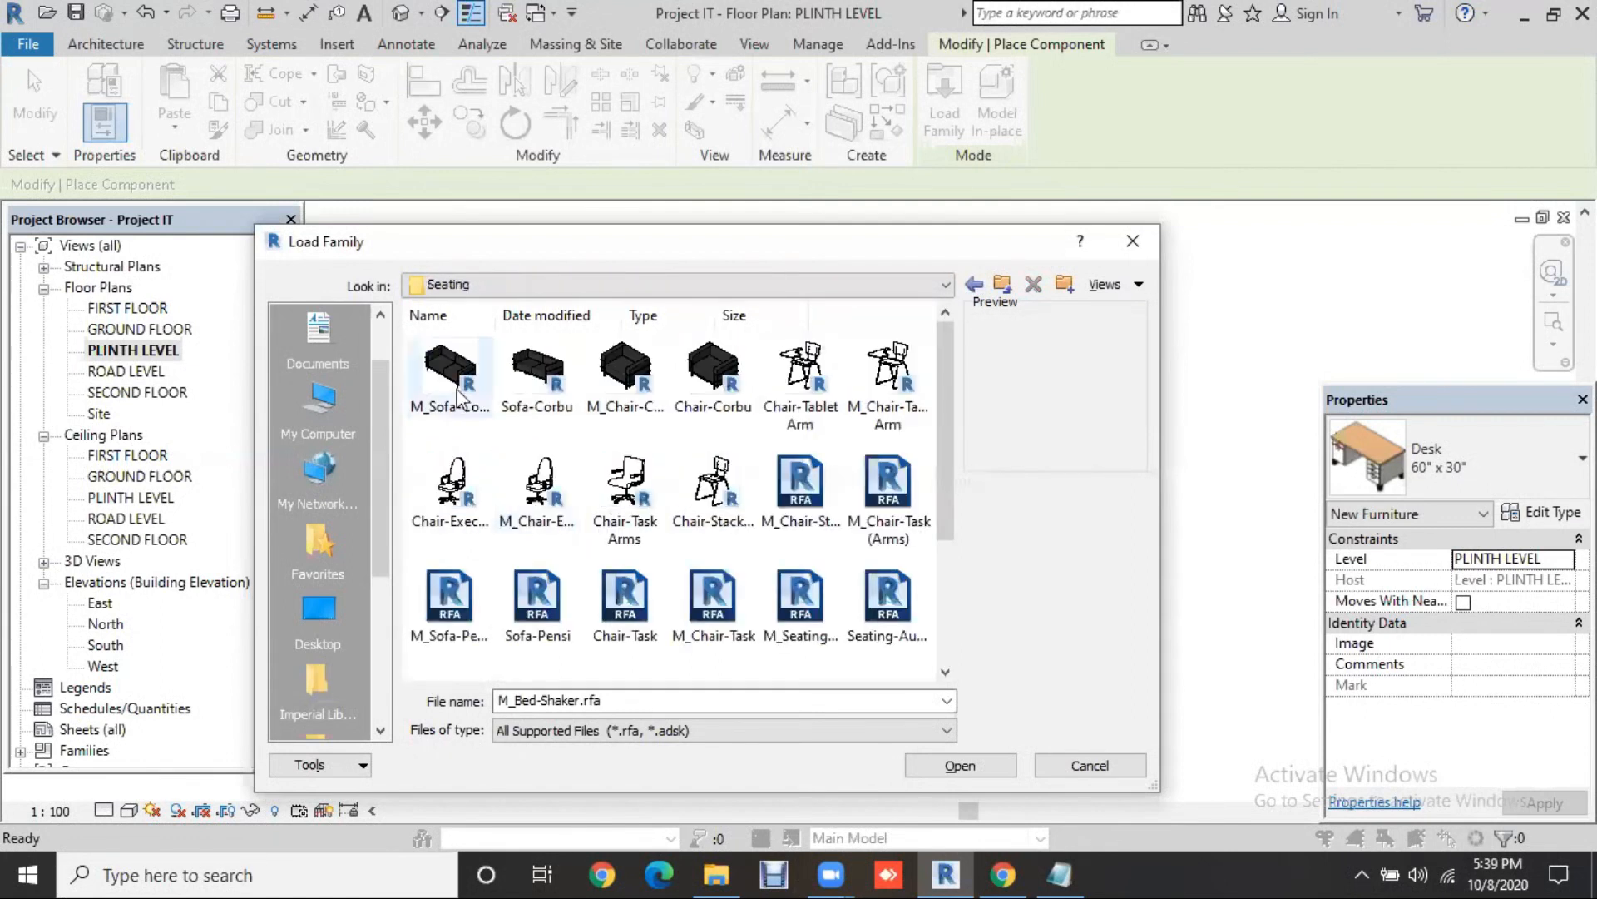
pyautogui.scroll(-3, 774, 531)
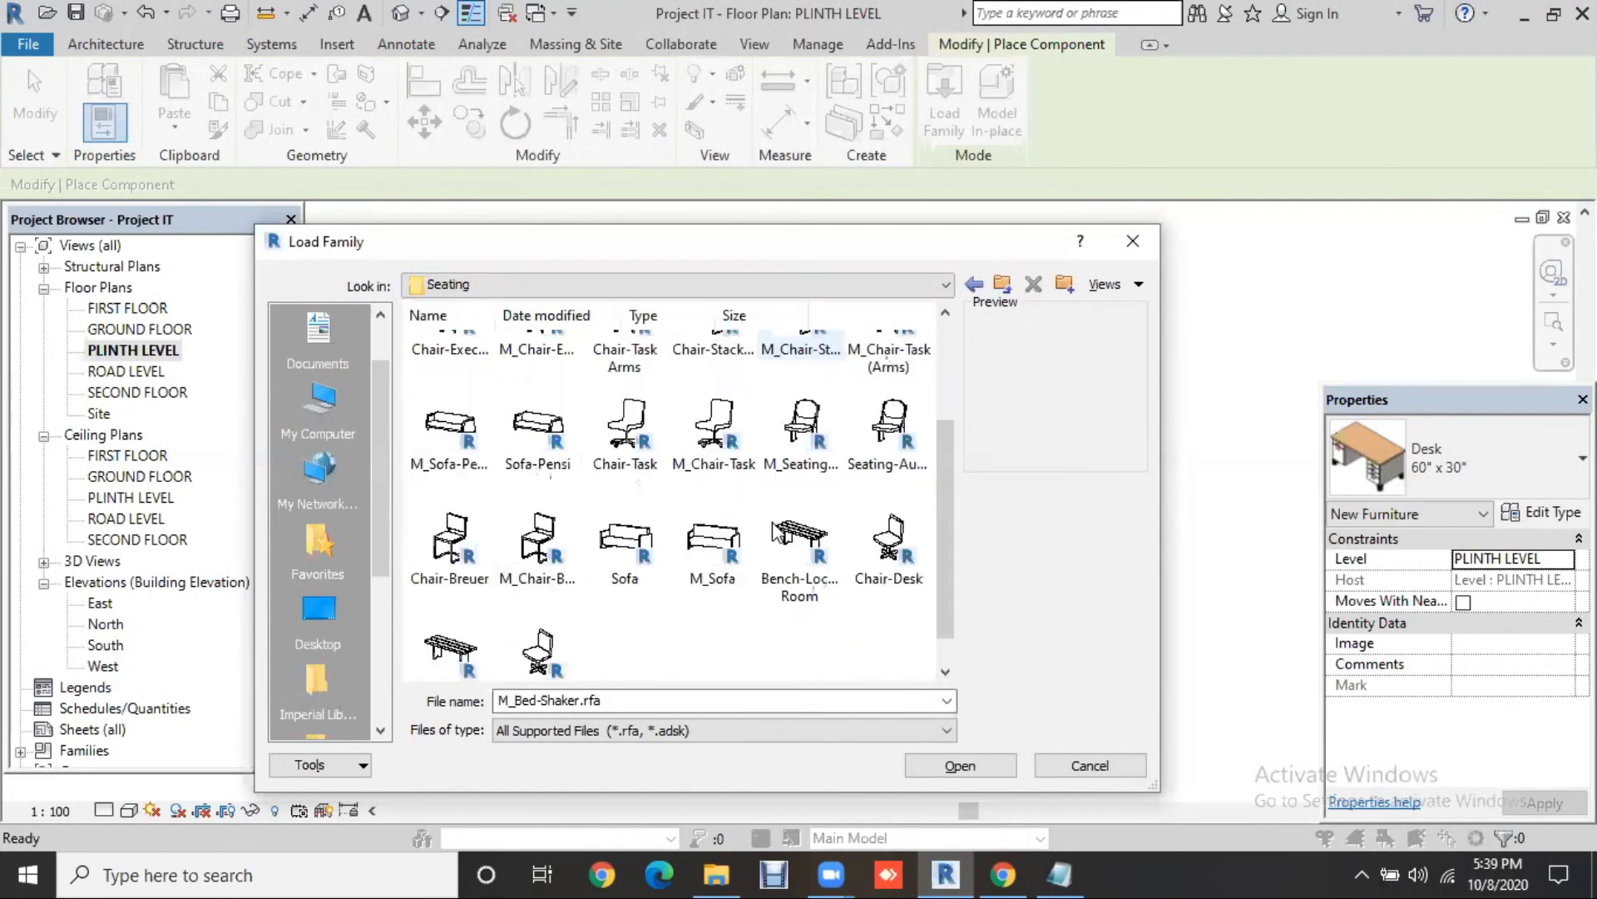
pyautogui.scroll(-1, 812, 499)
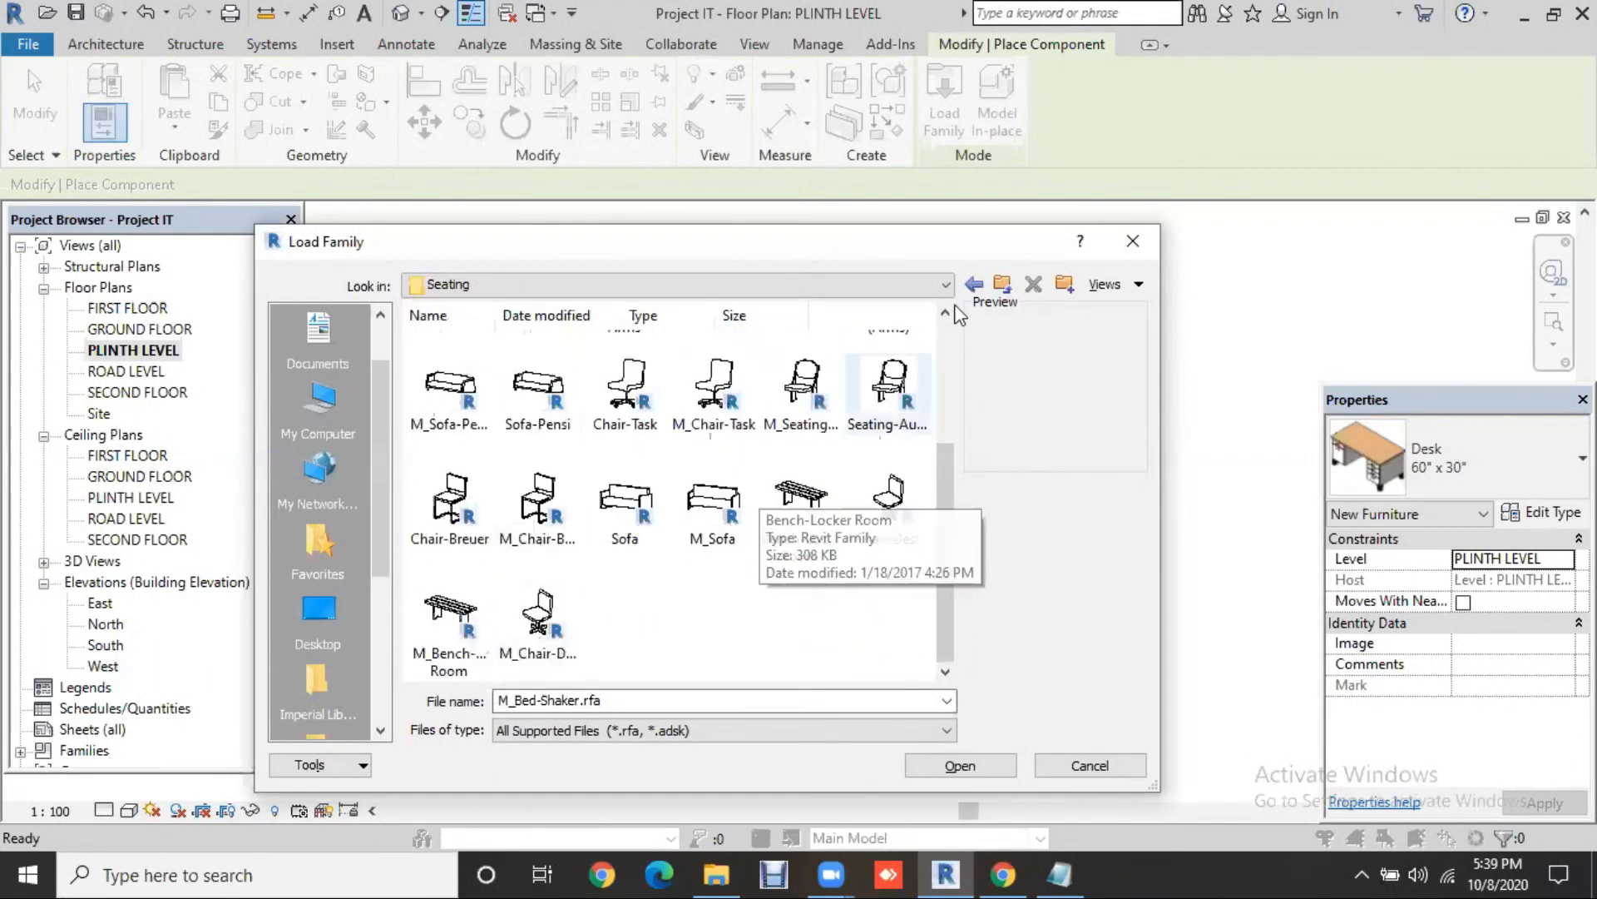
pyautogui.click(973, 287)
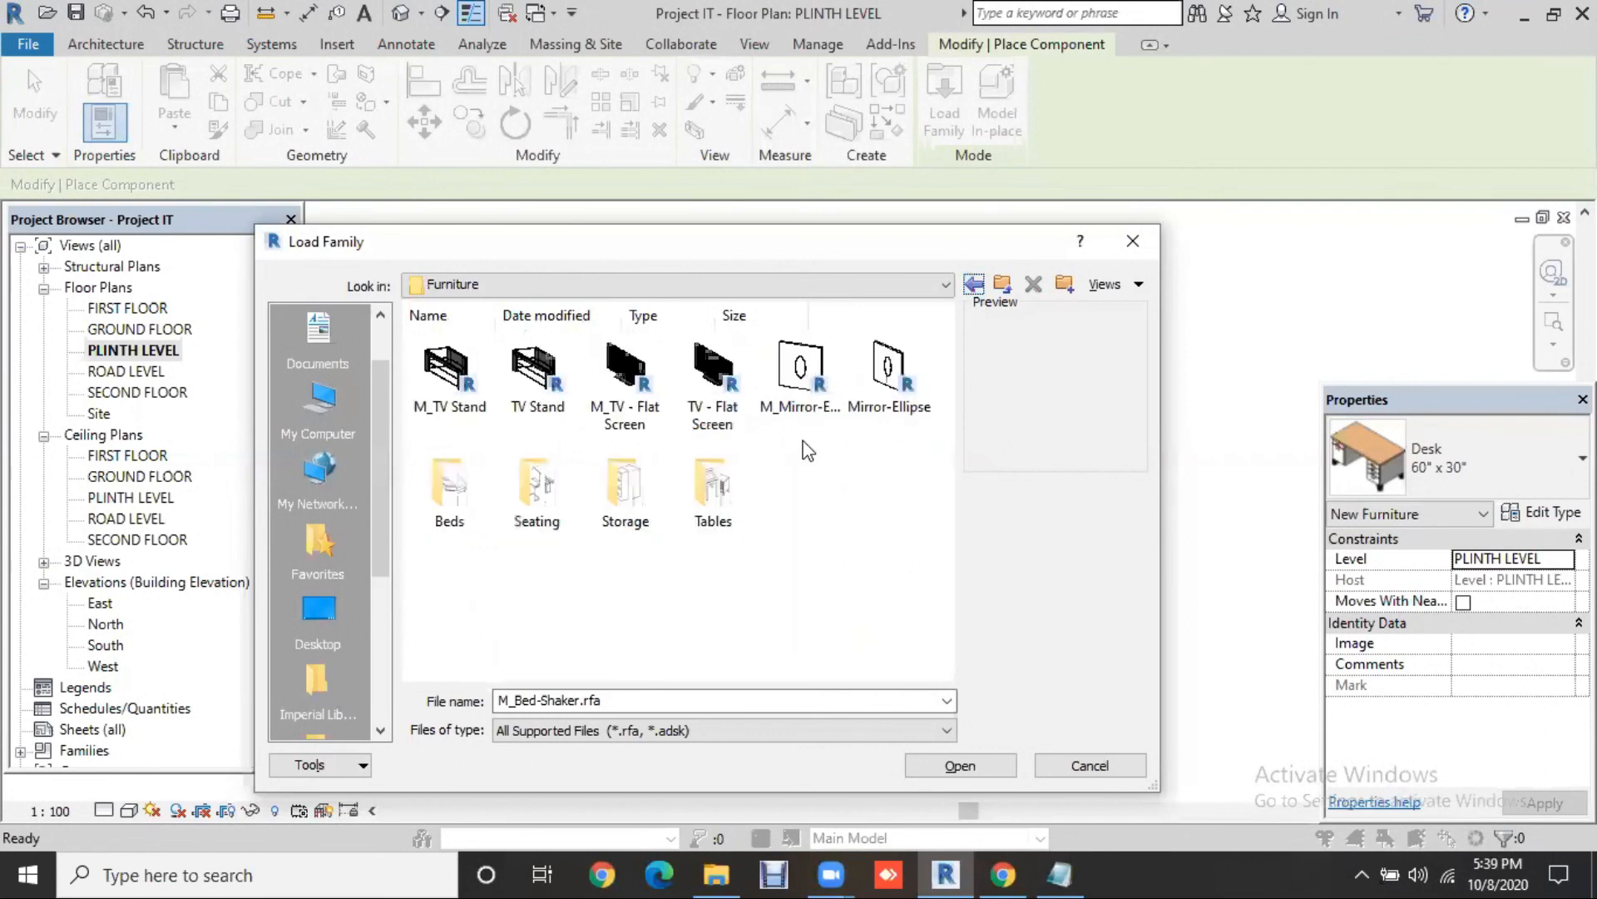
pyautogui.doubleClick(651, 505)
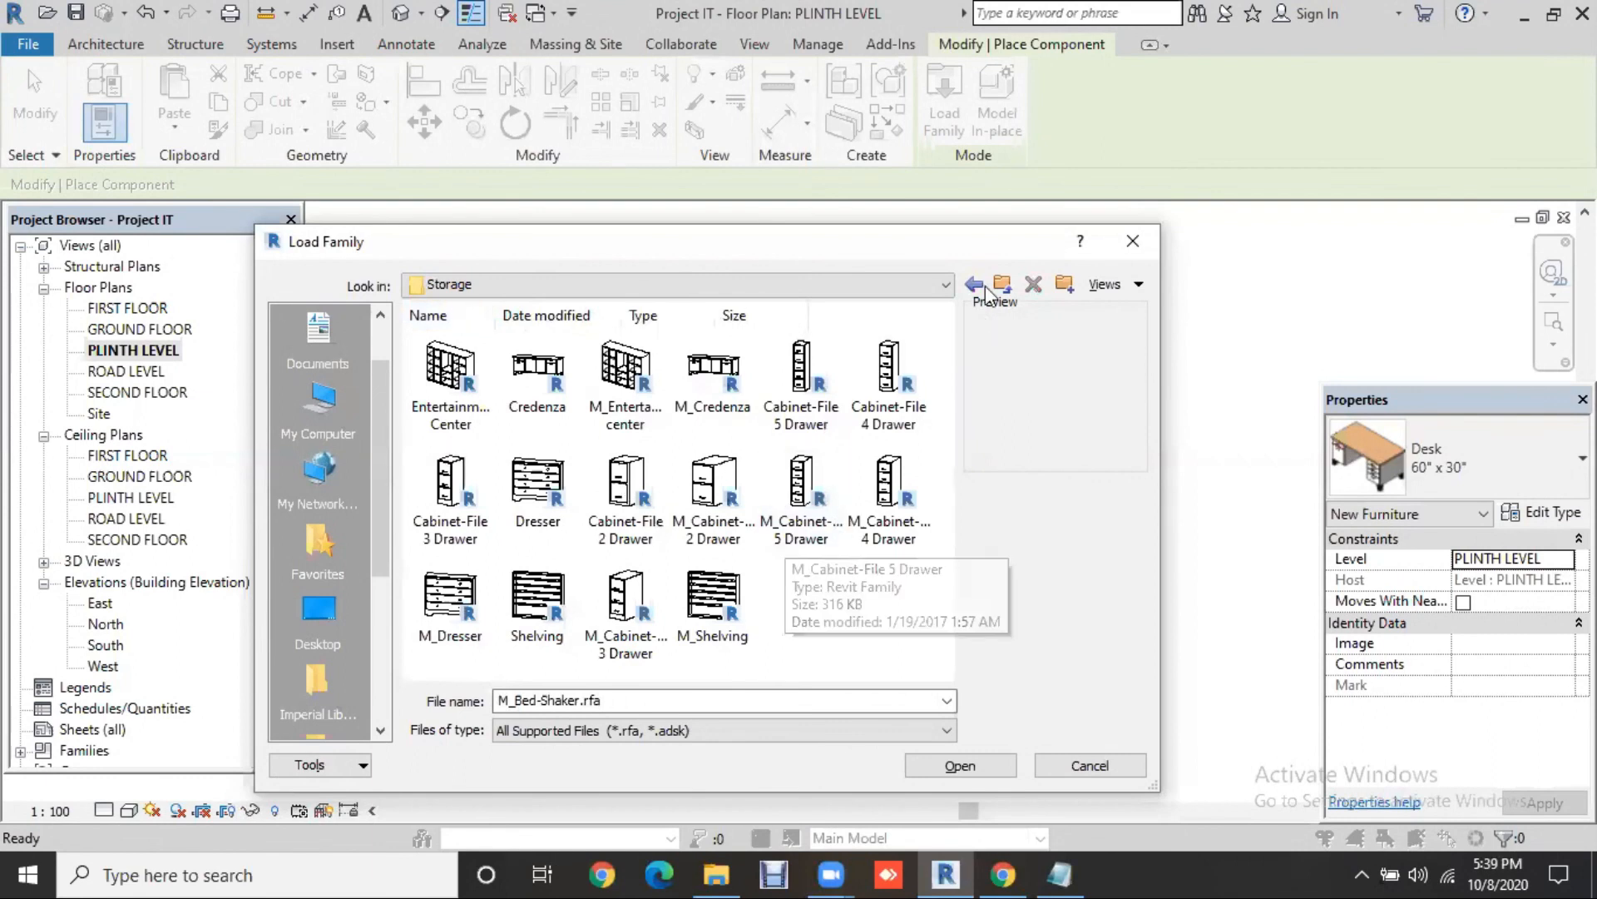
pyautogui.press('BackSpace')
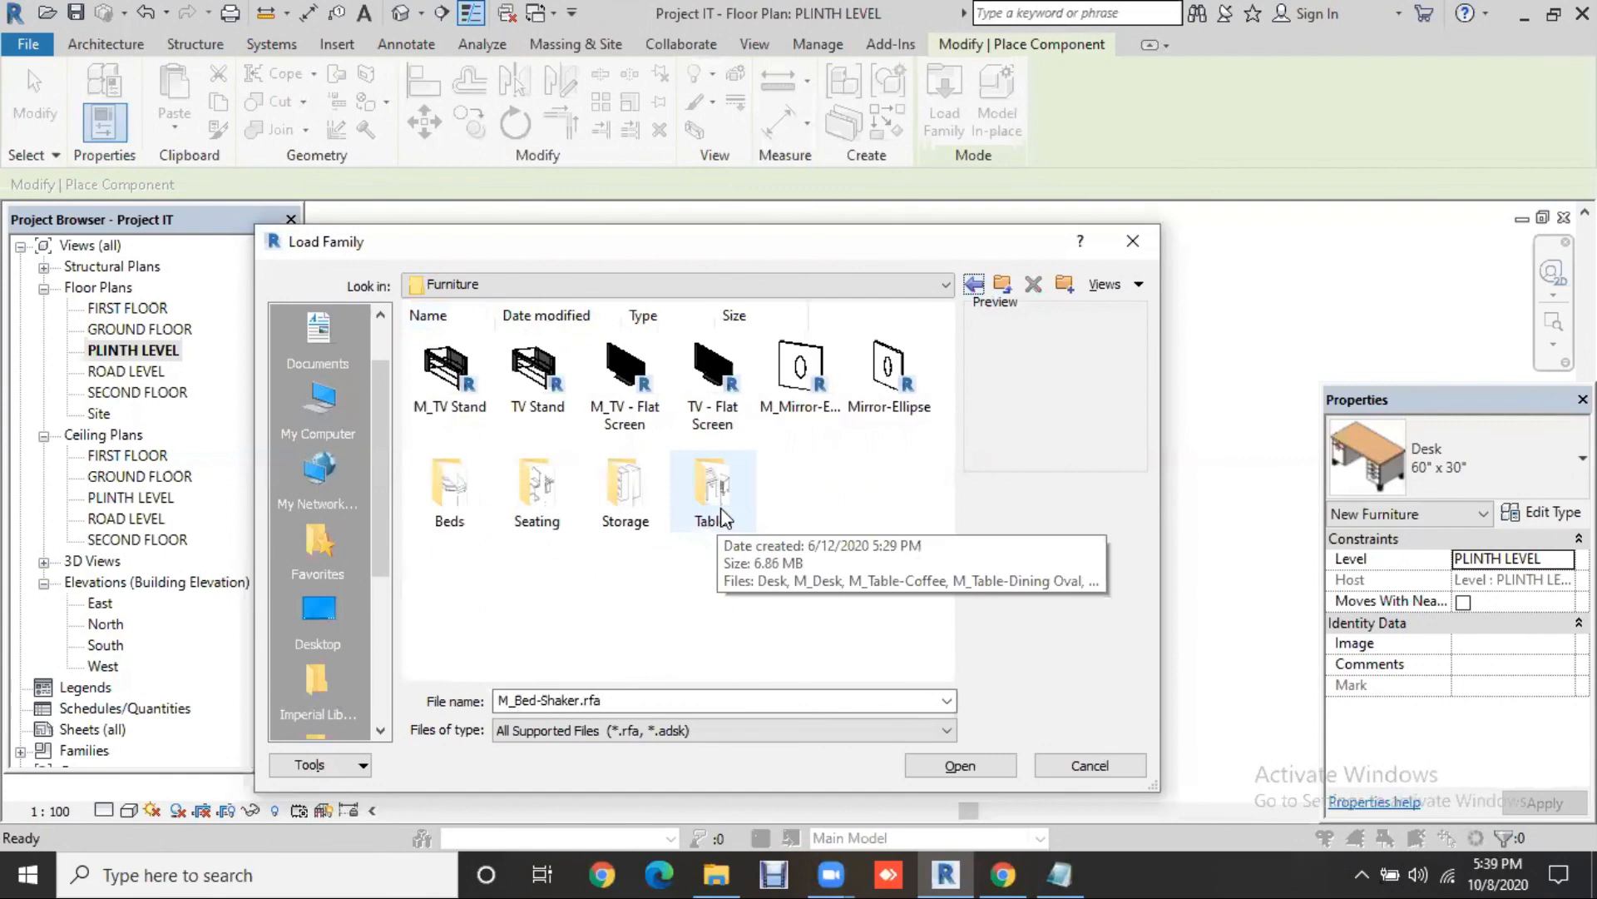
# Step: Preview the dining table and desk families in Tables, then return to Furniture
pyautogui.doubleClick(720, 509)
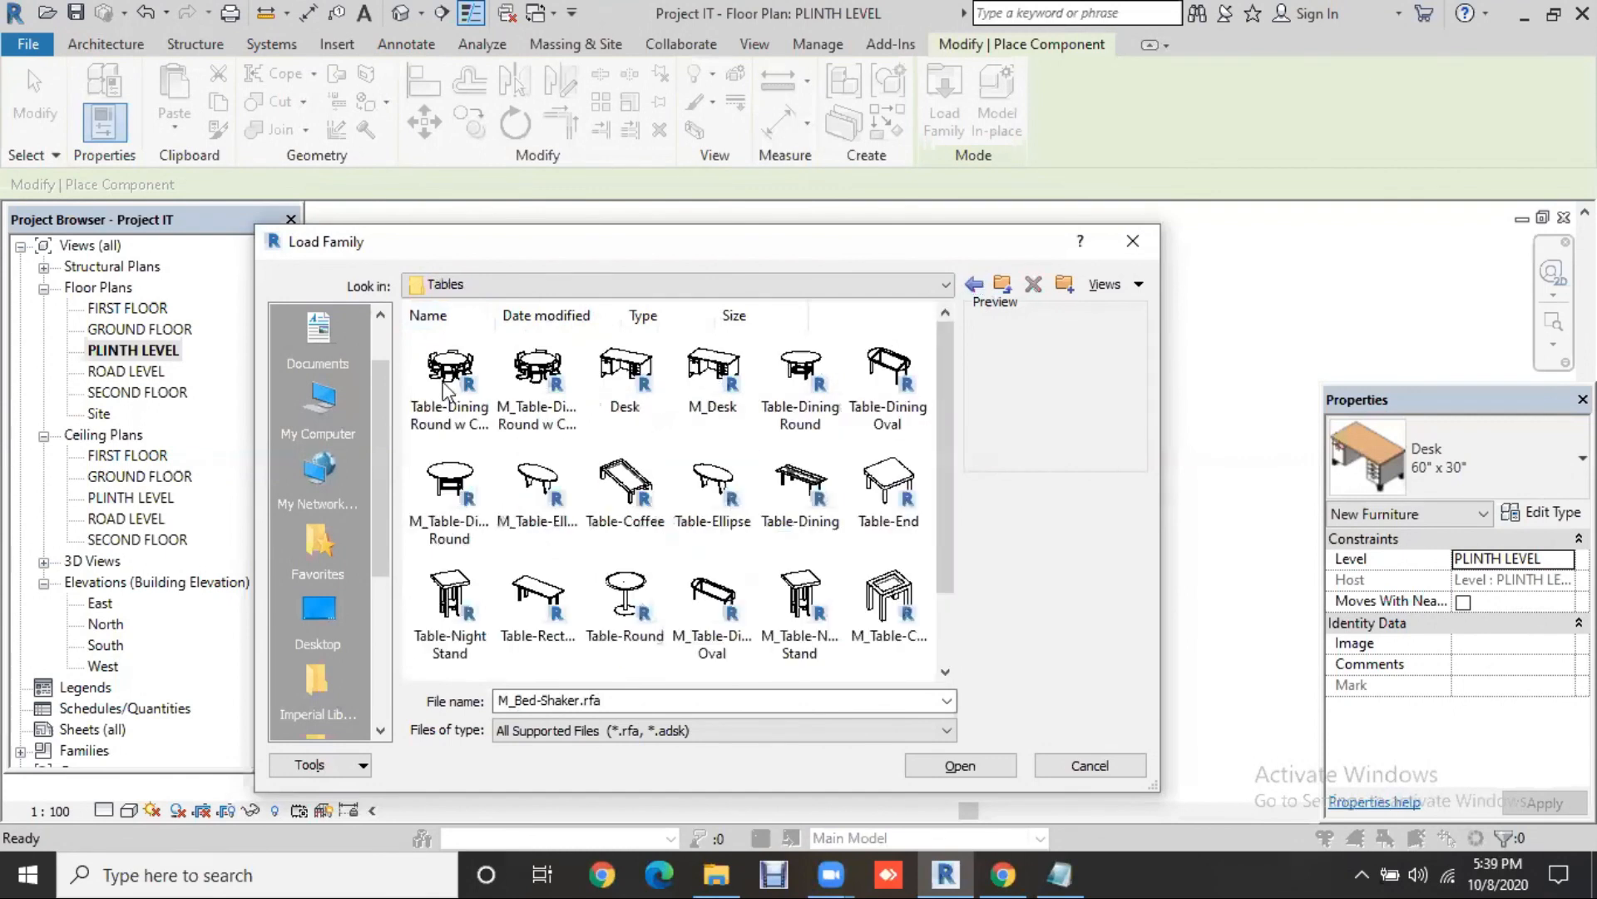
pyautogui.click(449, 382)
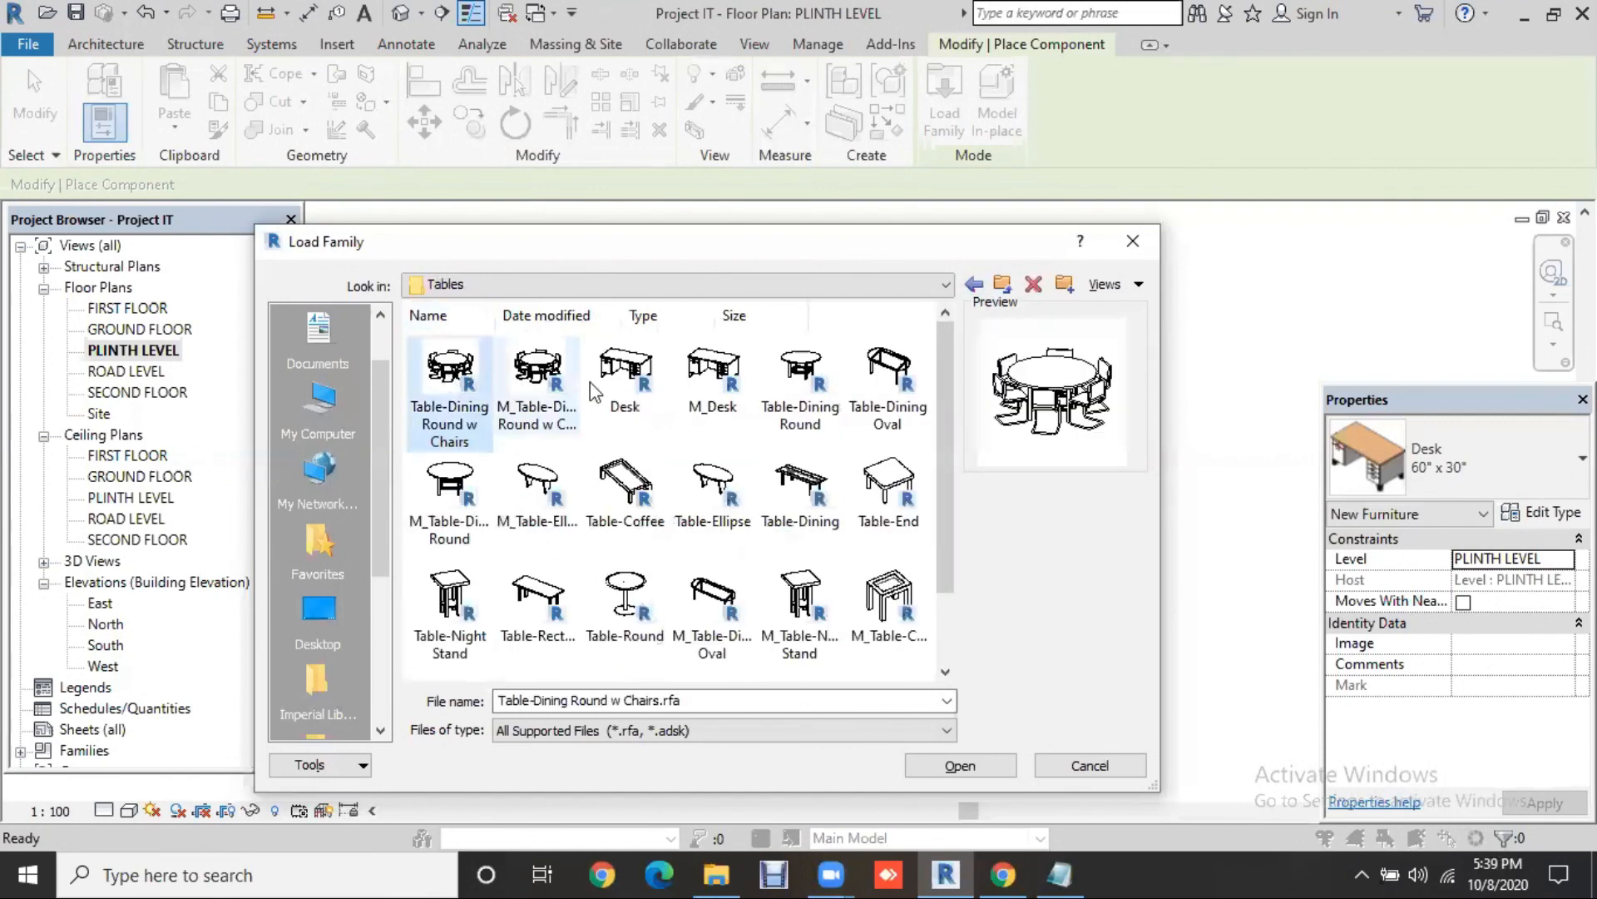
pyautogui.click(626, 379)
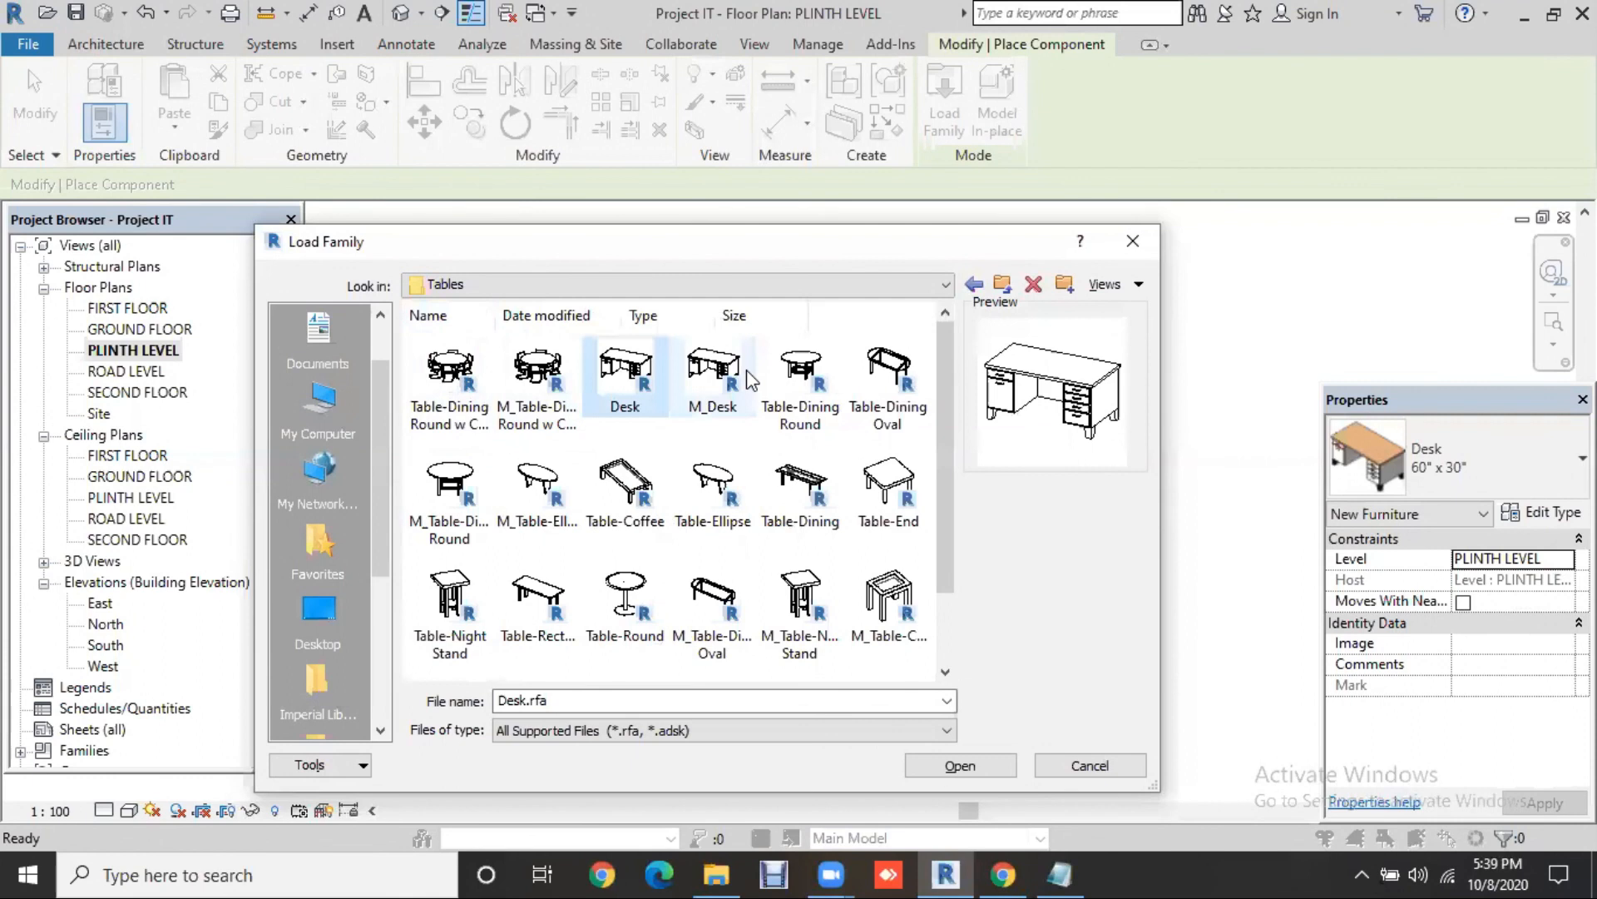
pyautogui.click(896, 397)
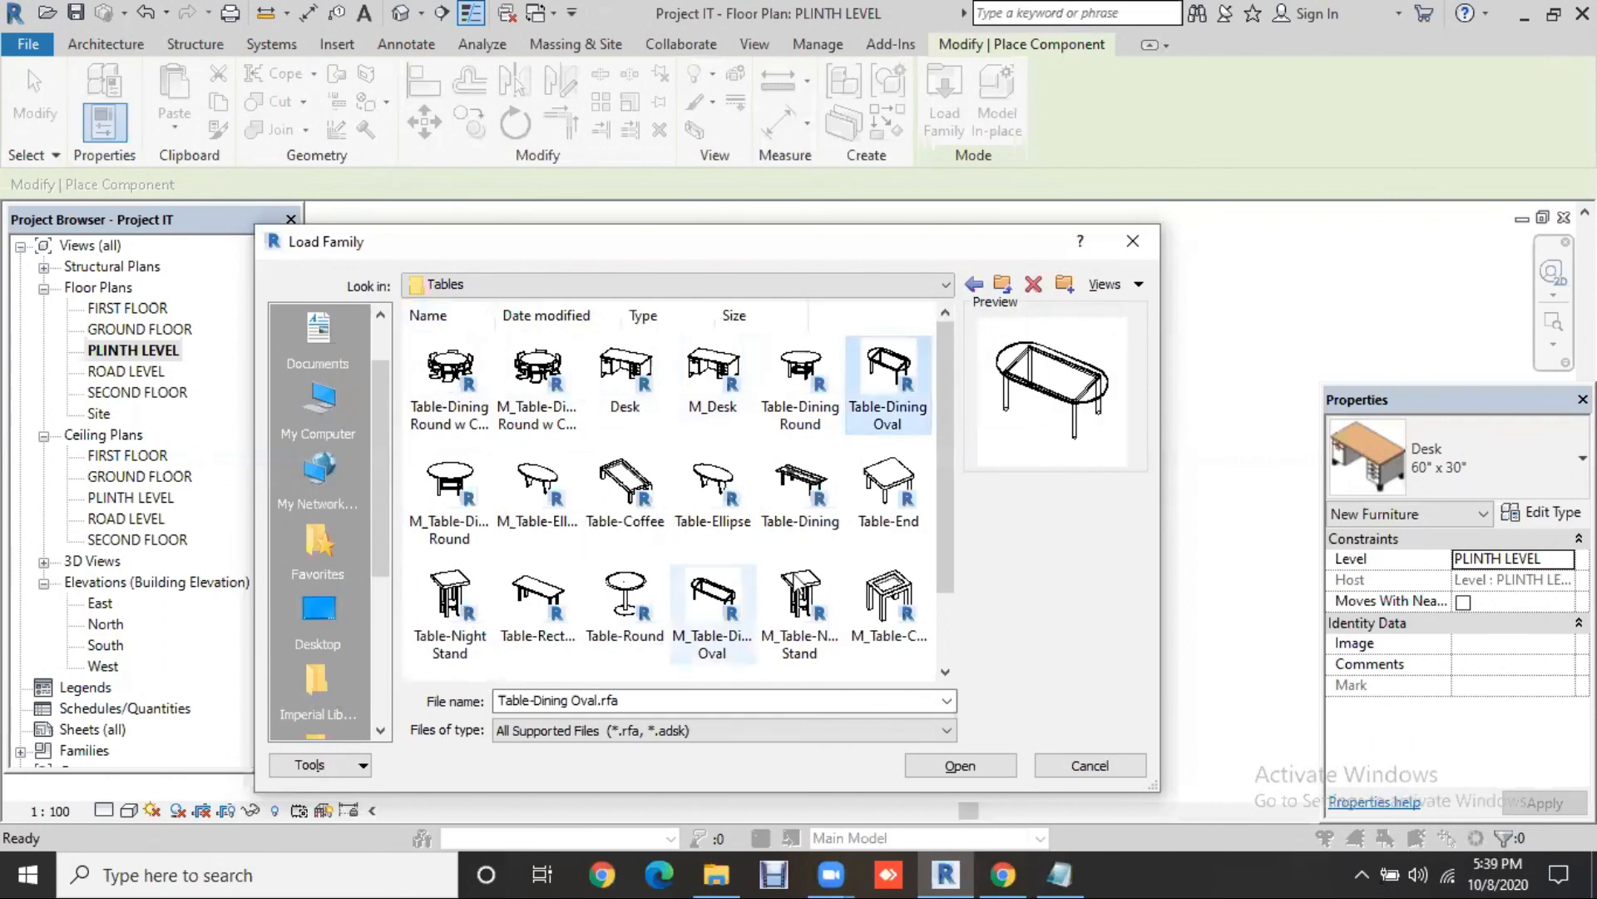
pyautogui.scroll(-1, 942, 411)
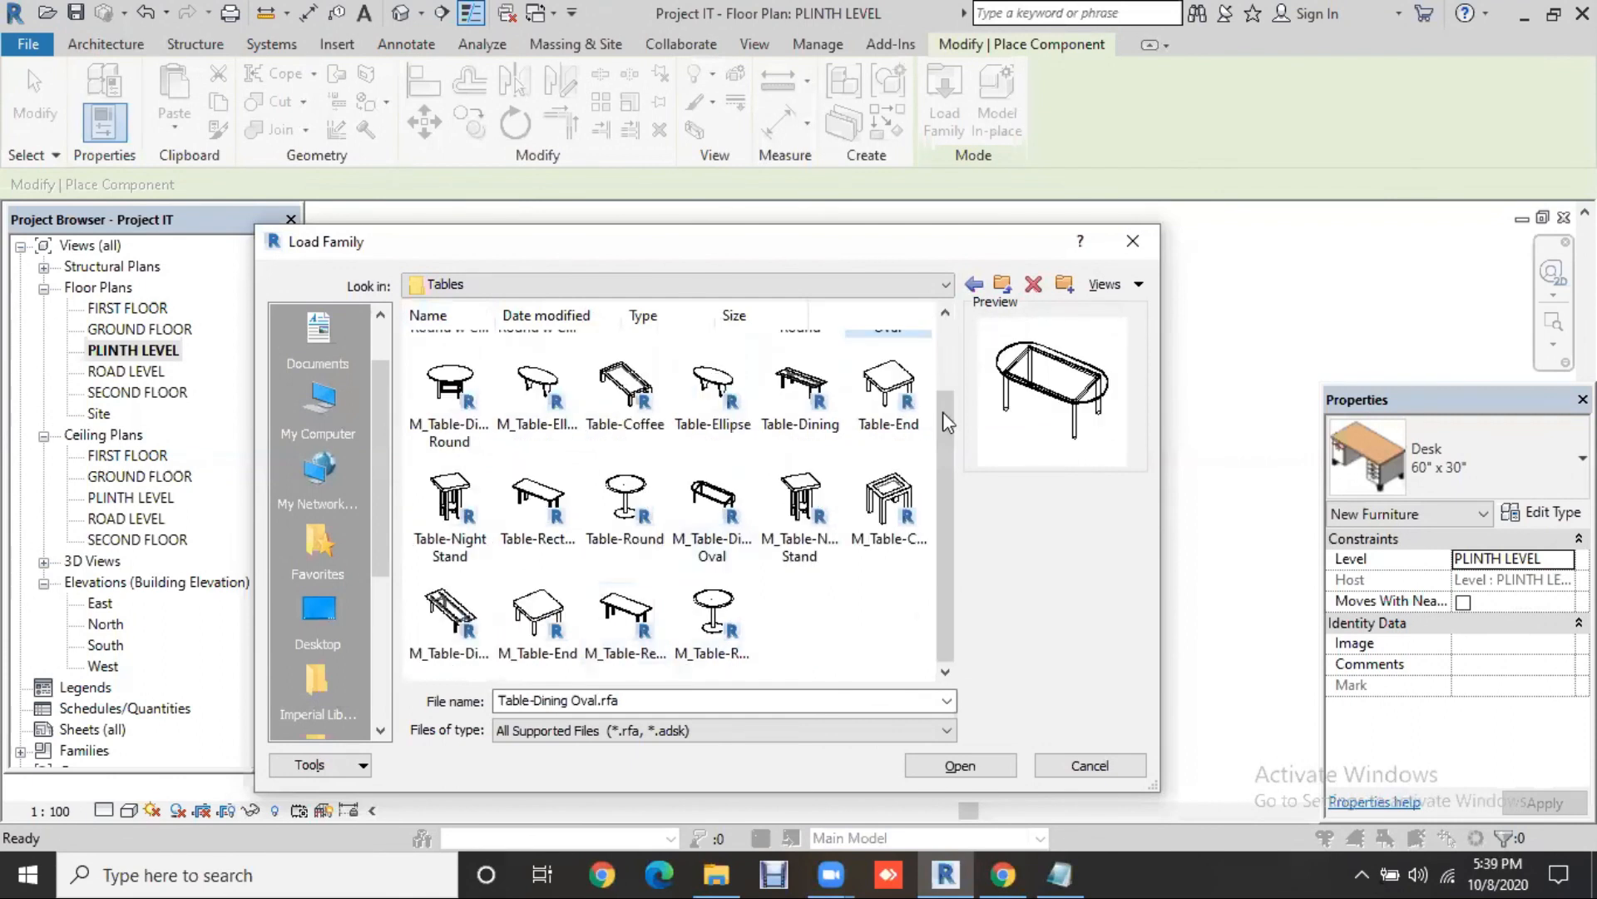
pyautogui.scroll(1, 941, 411)
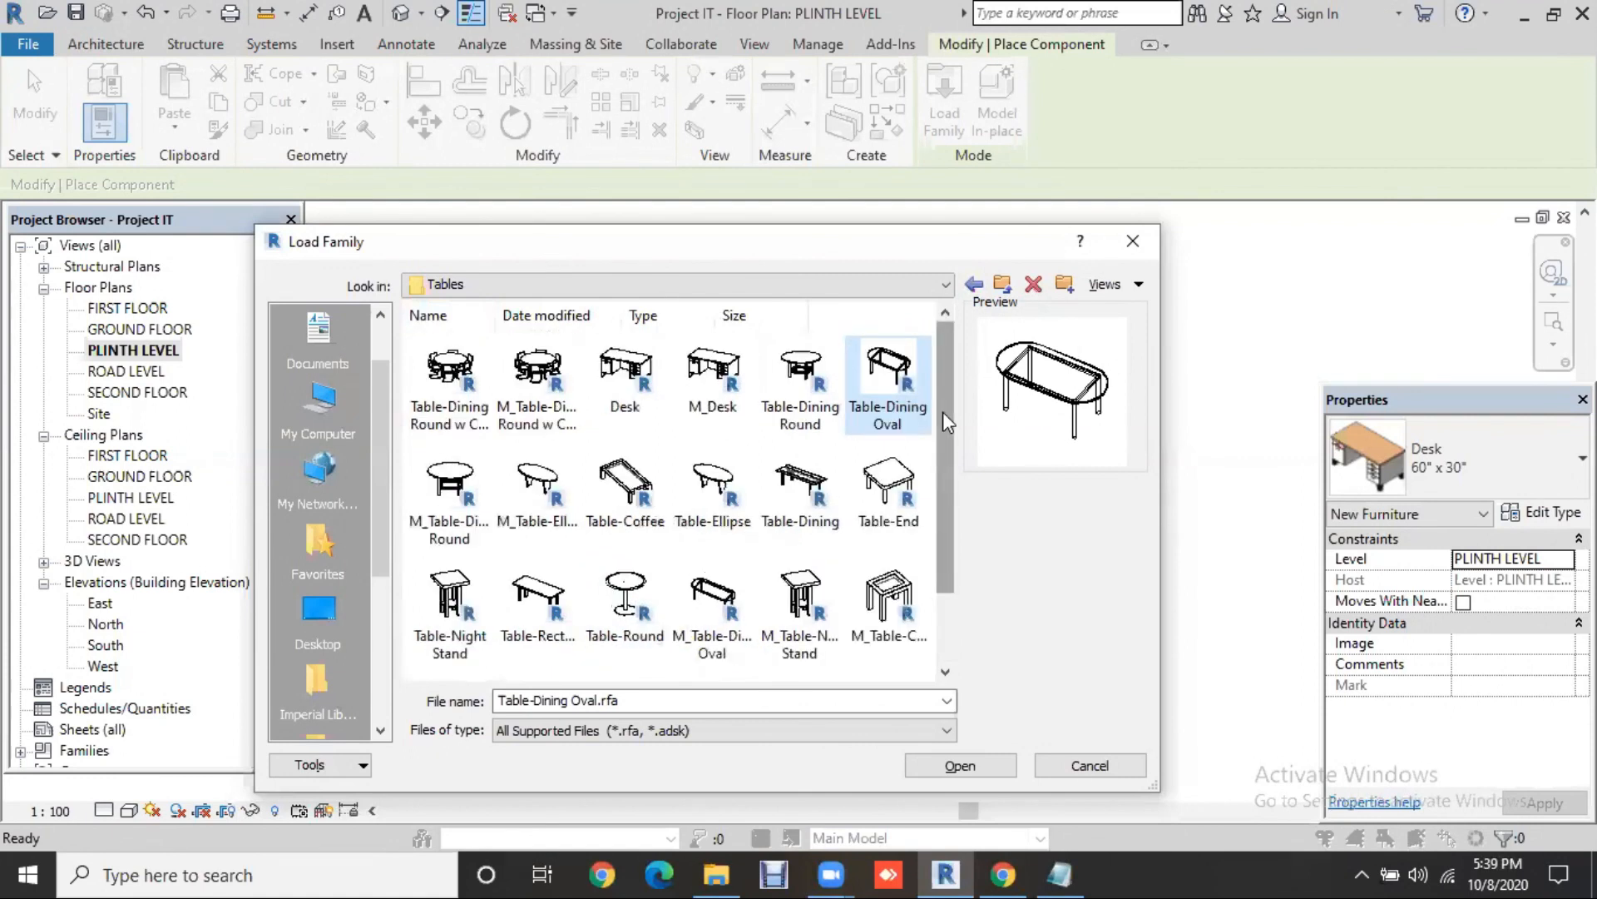
pyautogui.click(975, 285)
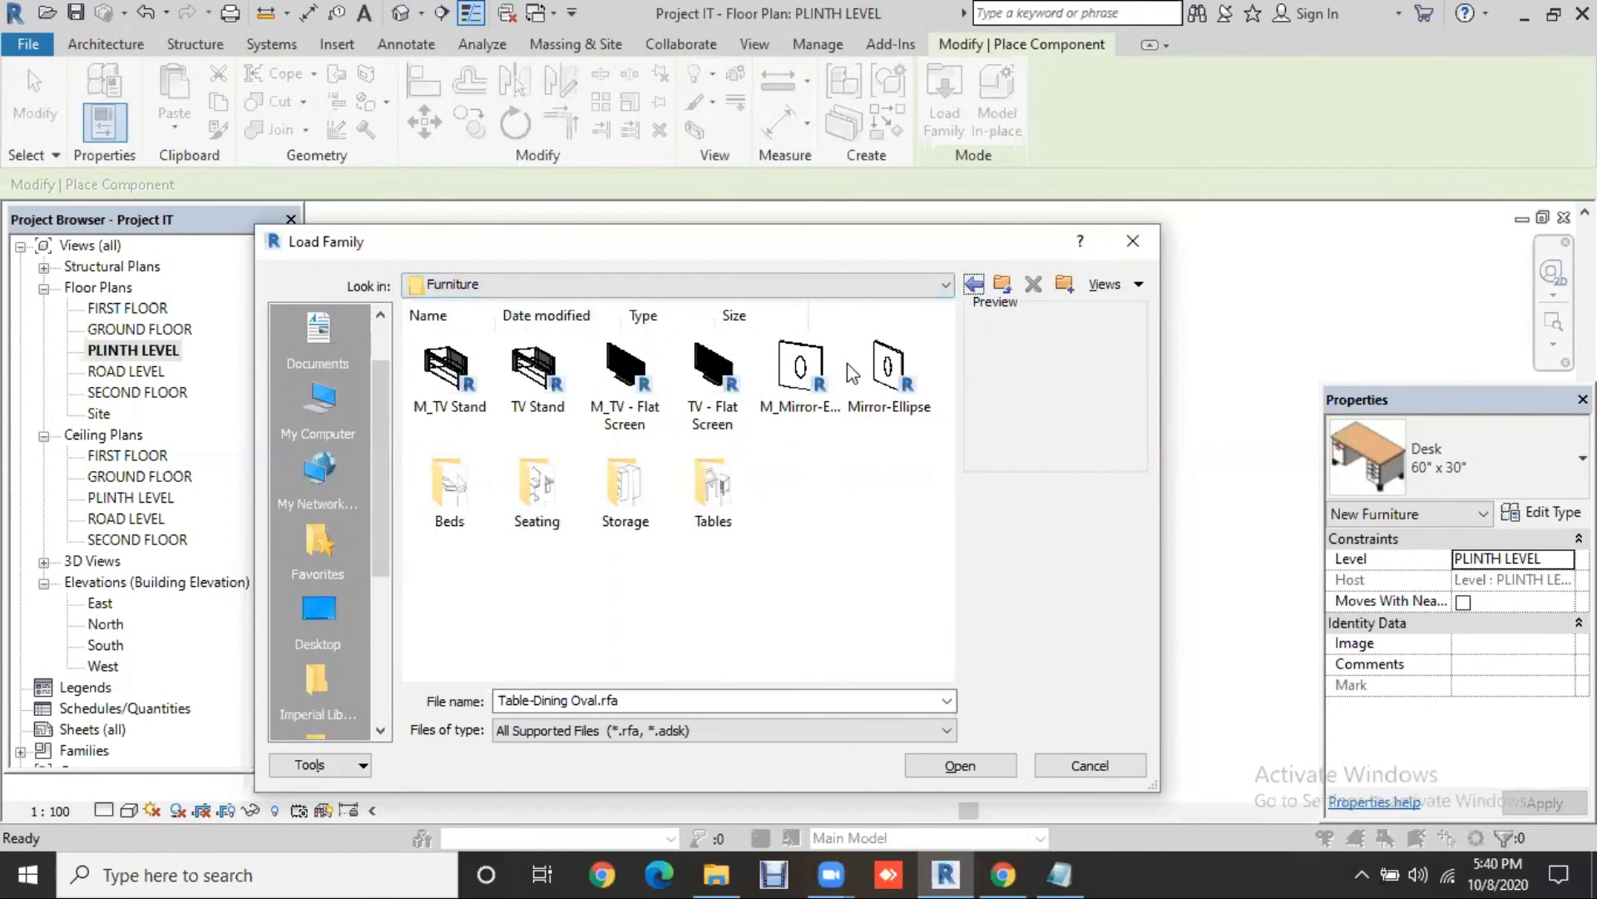
# Step: Load M_Bed-Shaker from Beds and place beds in the top-left, top-right and bottom-left rooms
pyautogui.doubleClick(460, 522)
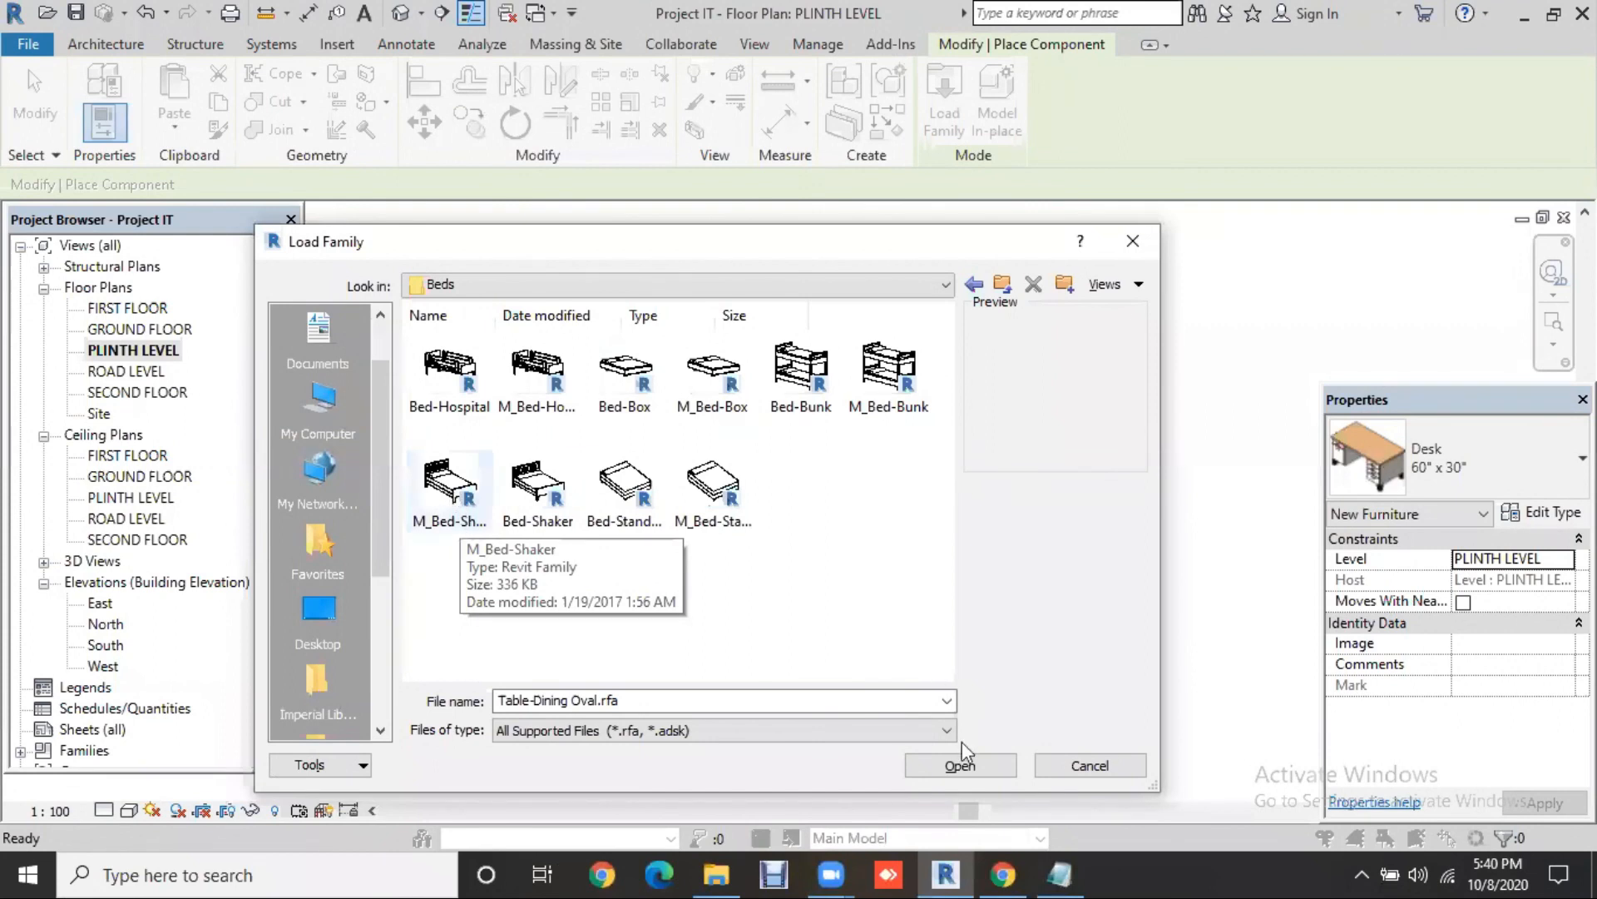
pyautogui.click(958, 765)
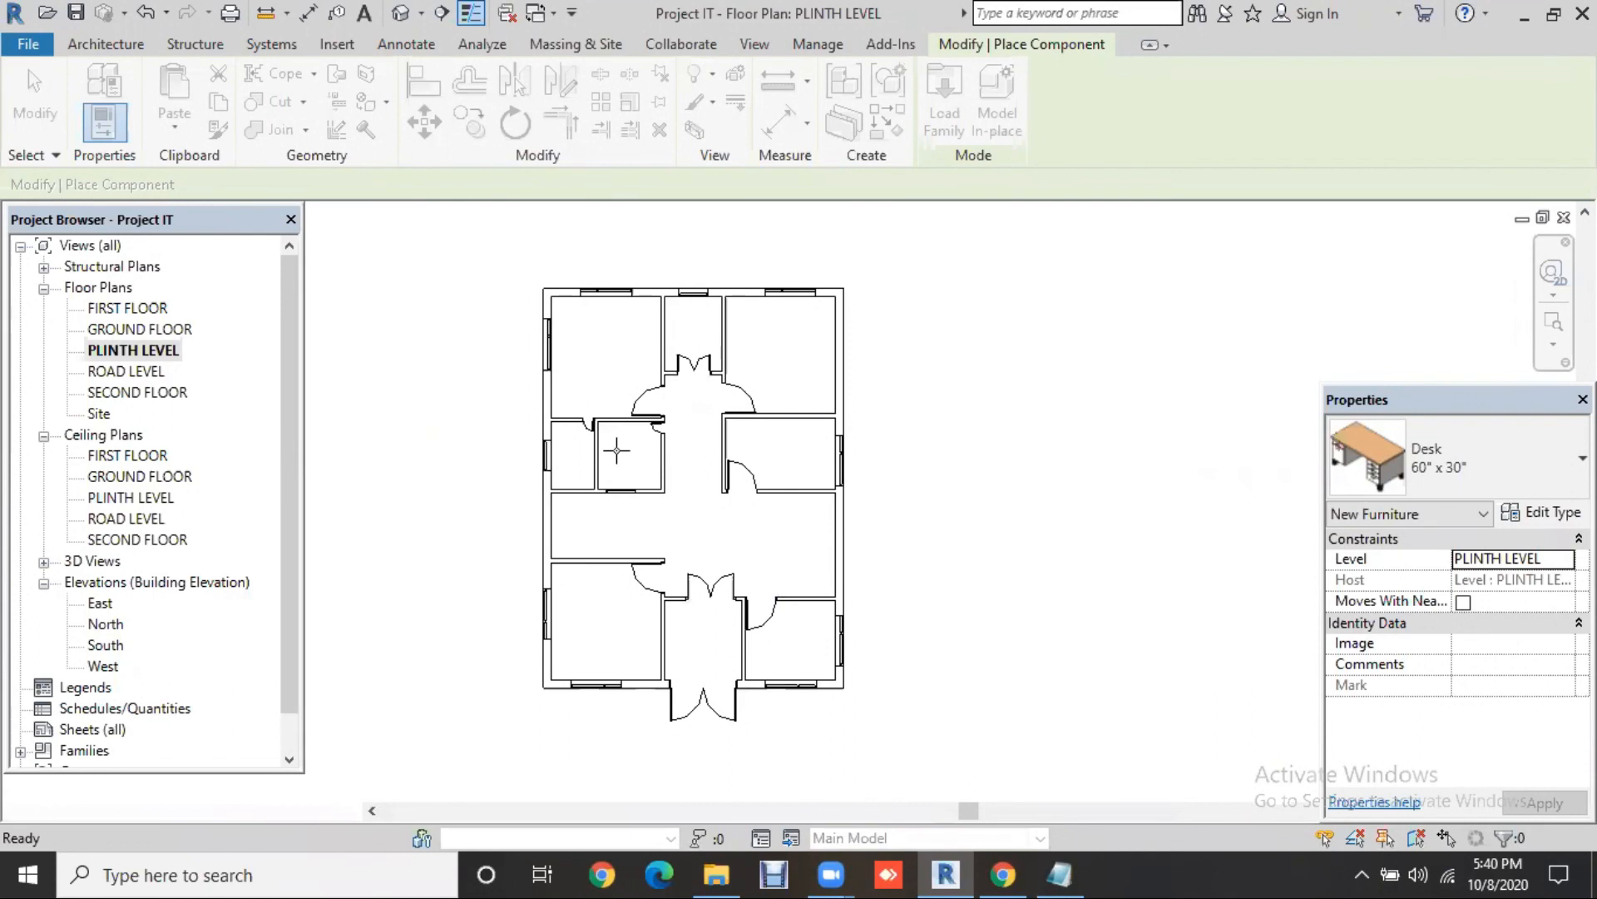
pyautogui.click(620, 322)
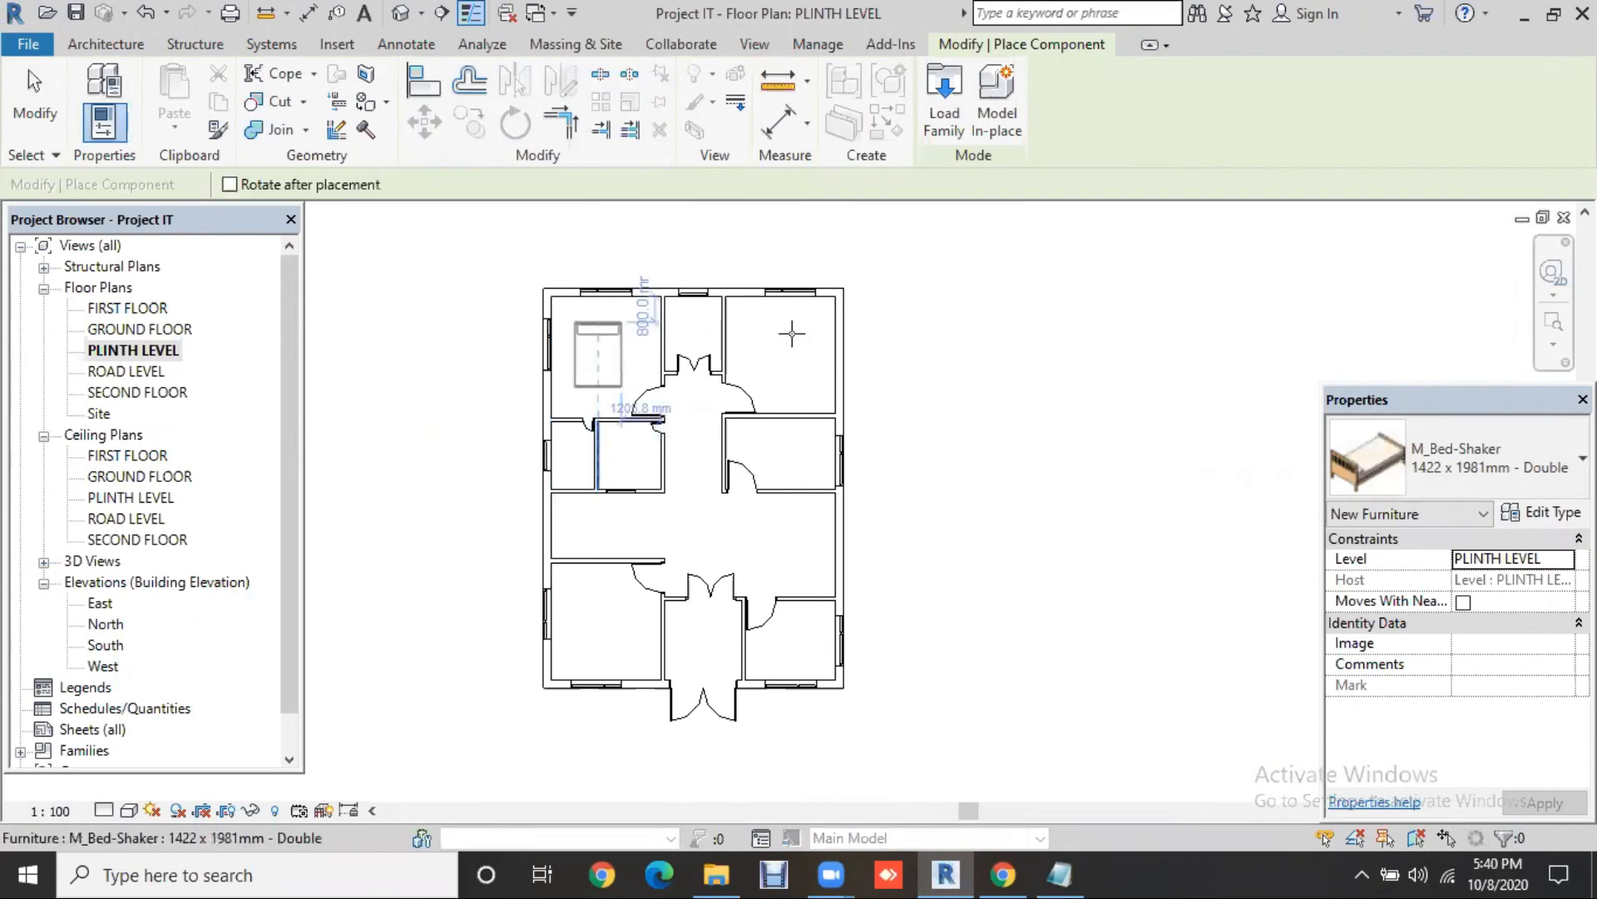
pyautogui.click(792, 326)
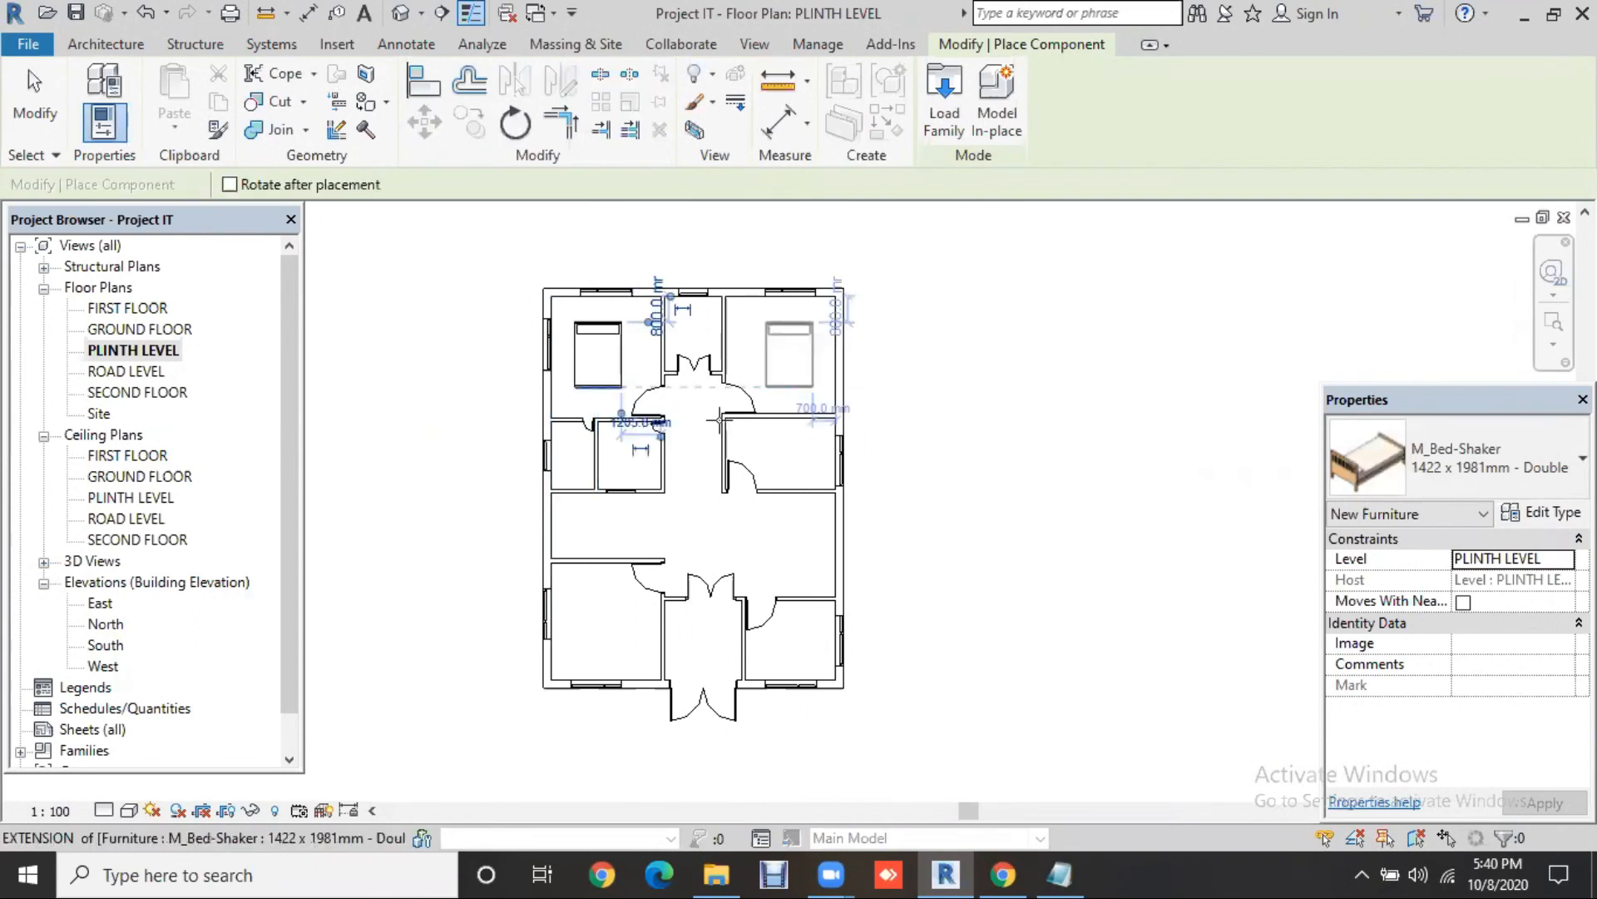
pyautogui.click(595, 604)
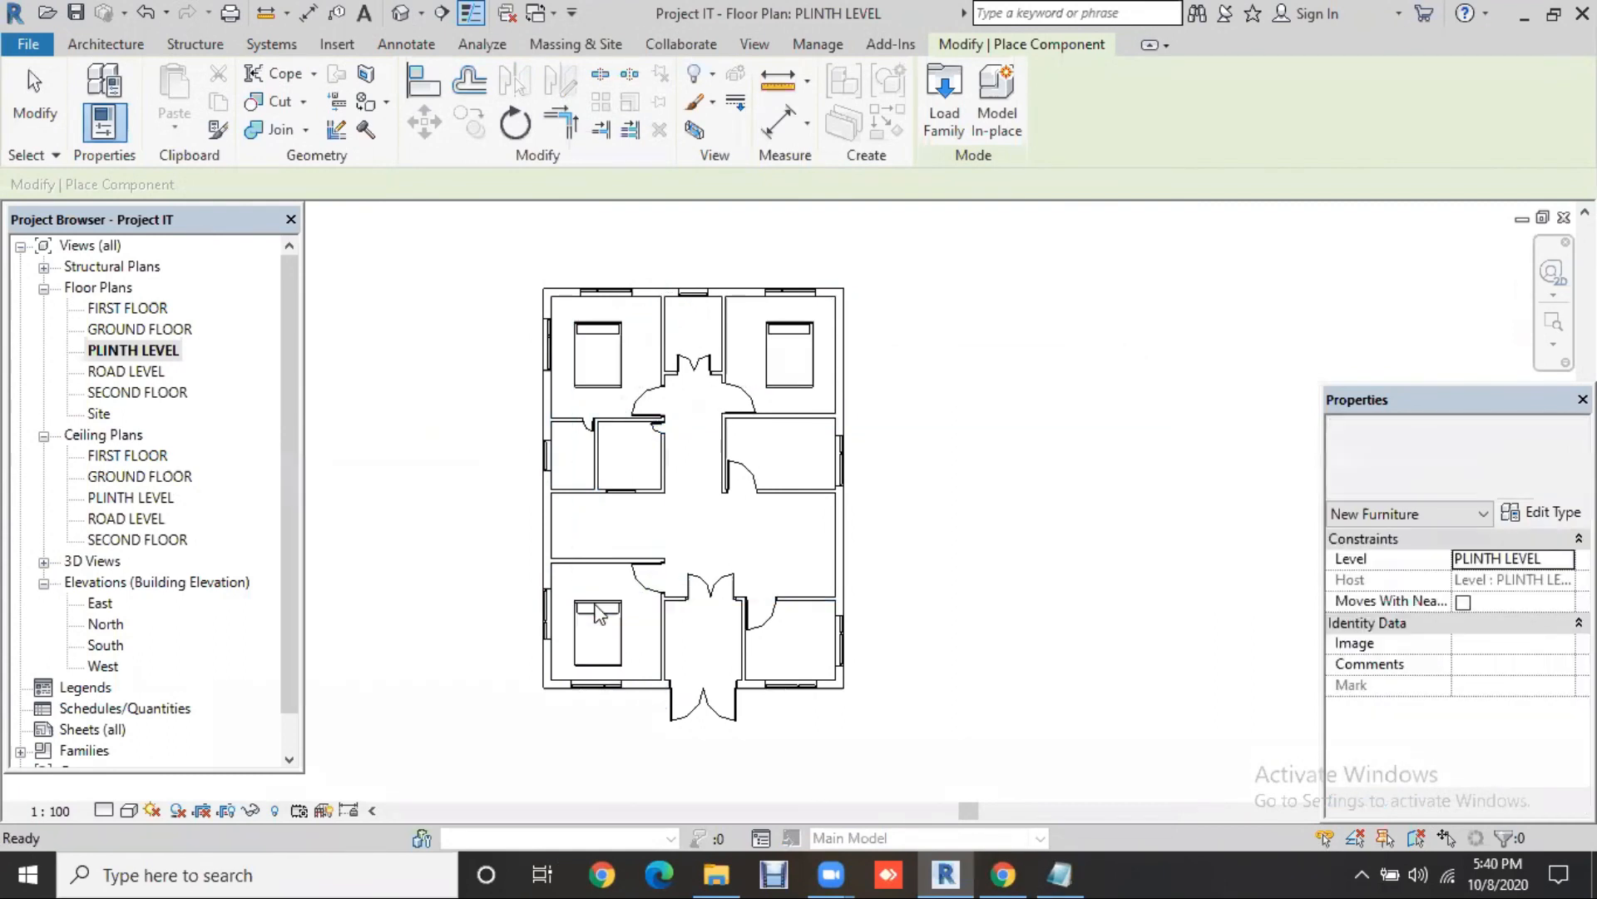
pyautogui.press('Escape')
pyautogui.press('Escape')
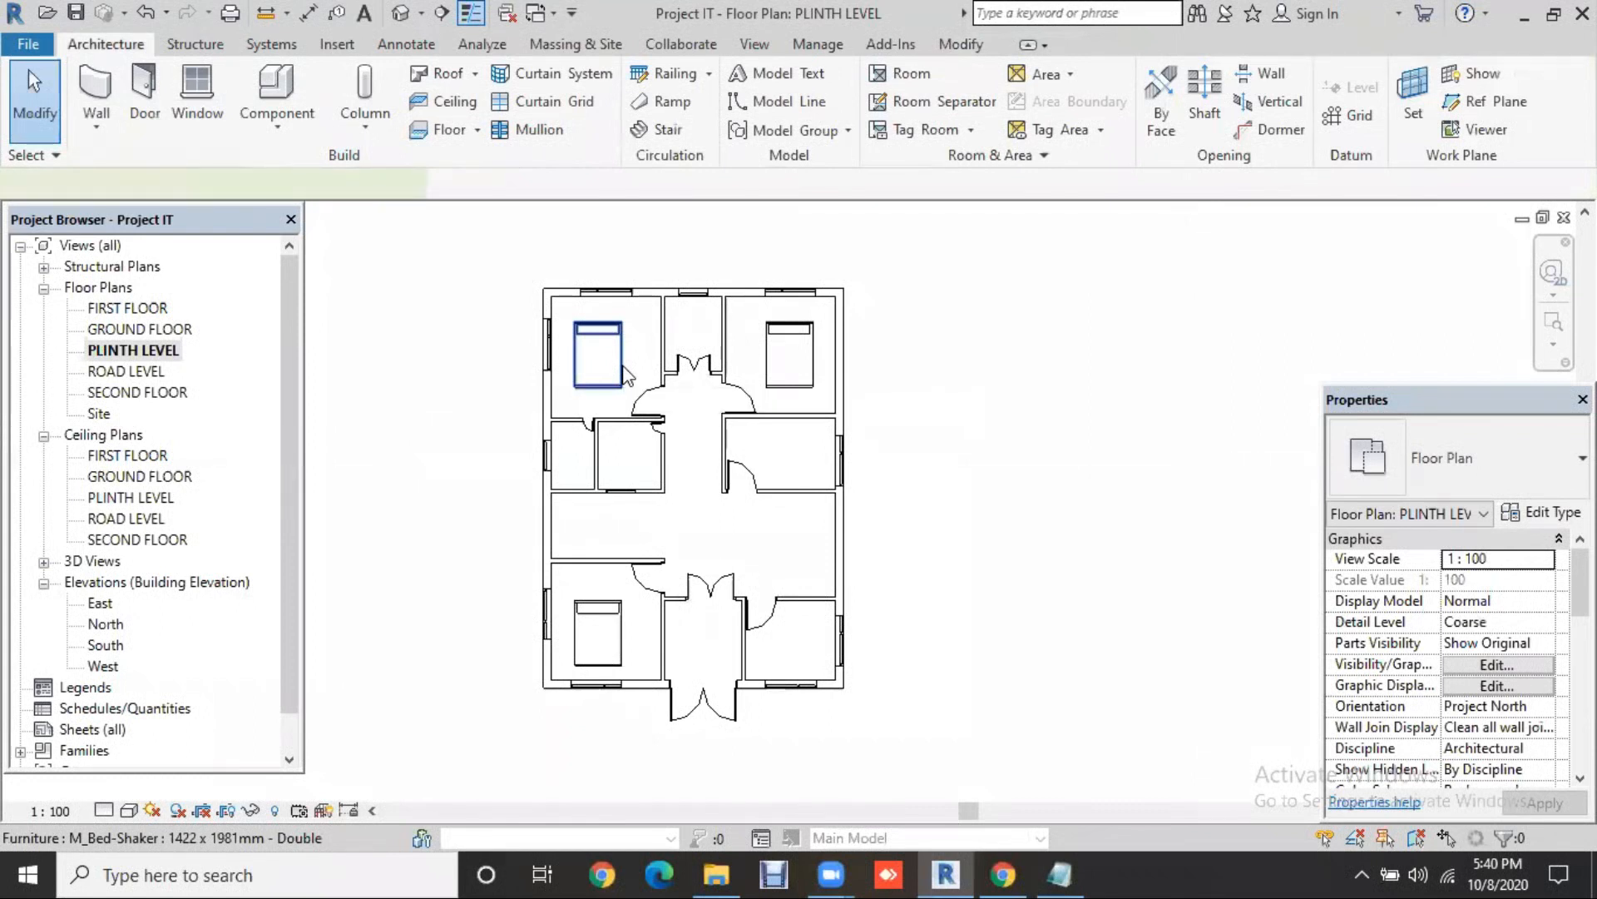
# Step: Keep the top-left bed upright and nudge it two steps up and two steps right
pyautogui.click(622, 366)
pyautogui.press('space')
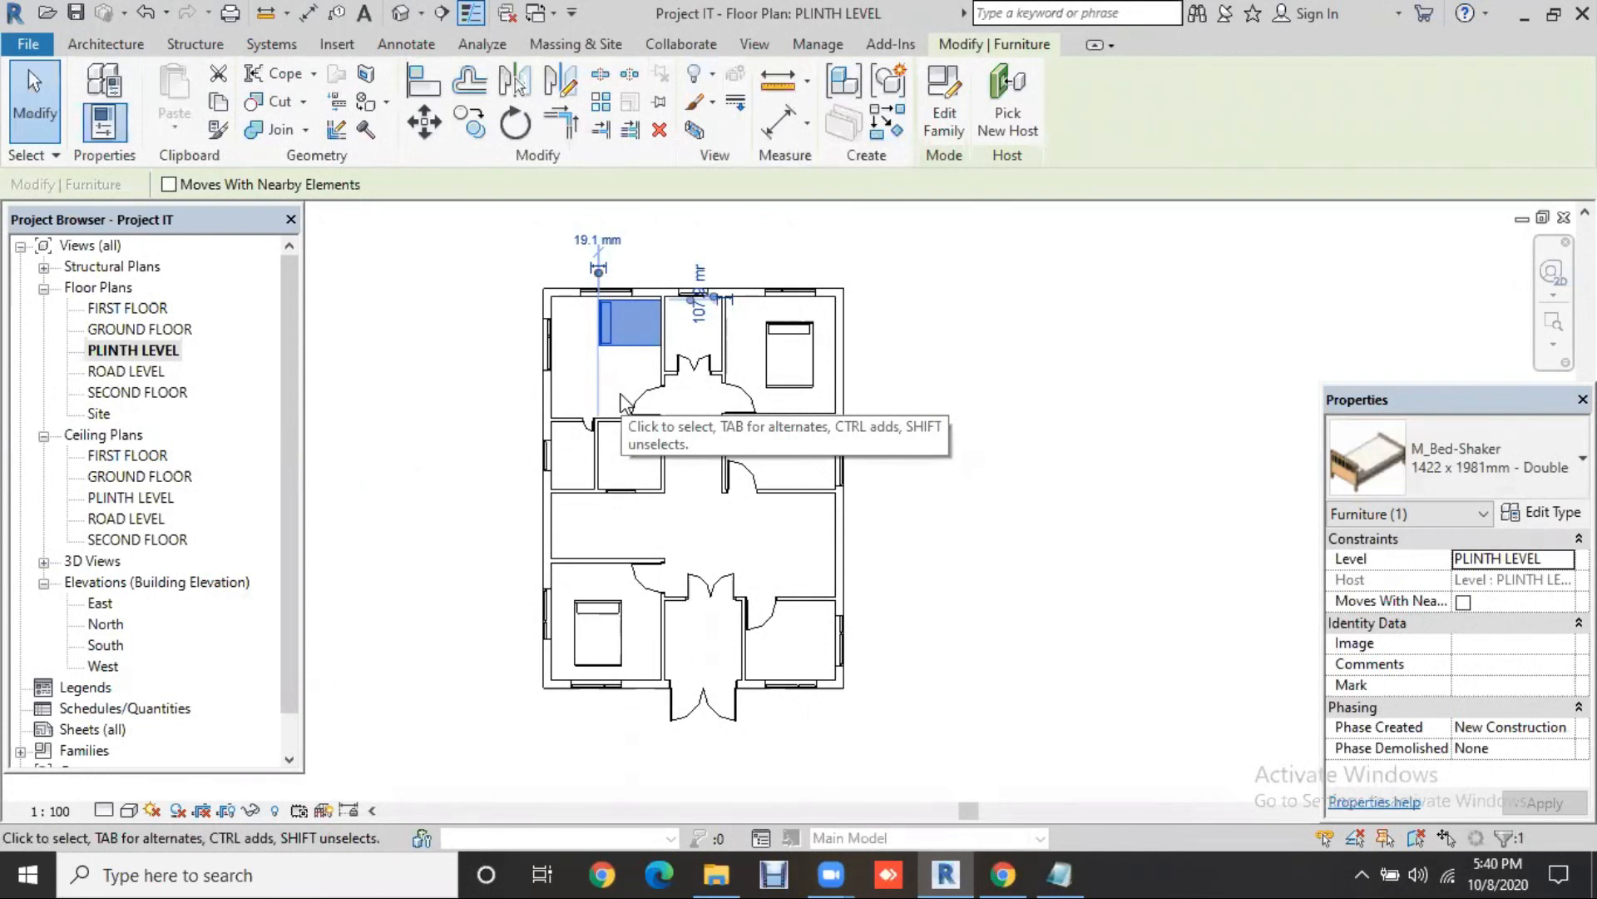
pyautogui.press('space')
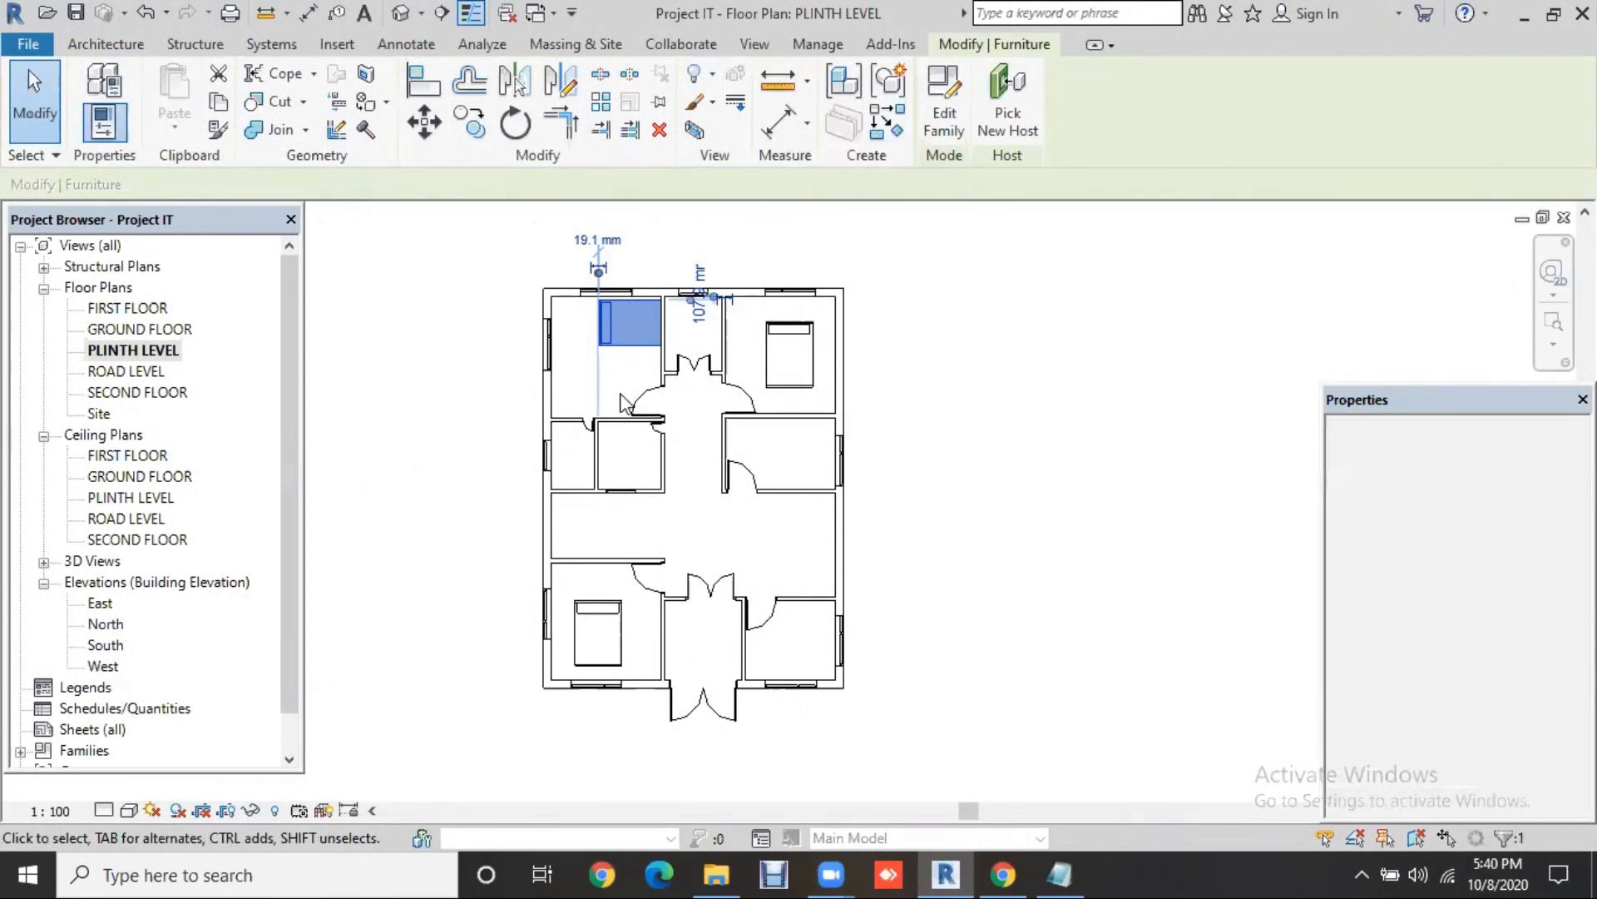
pyautogui.press('space')
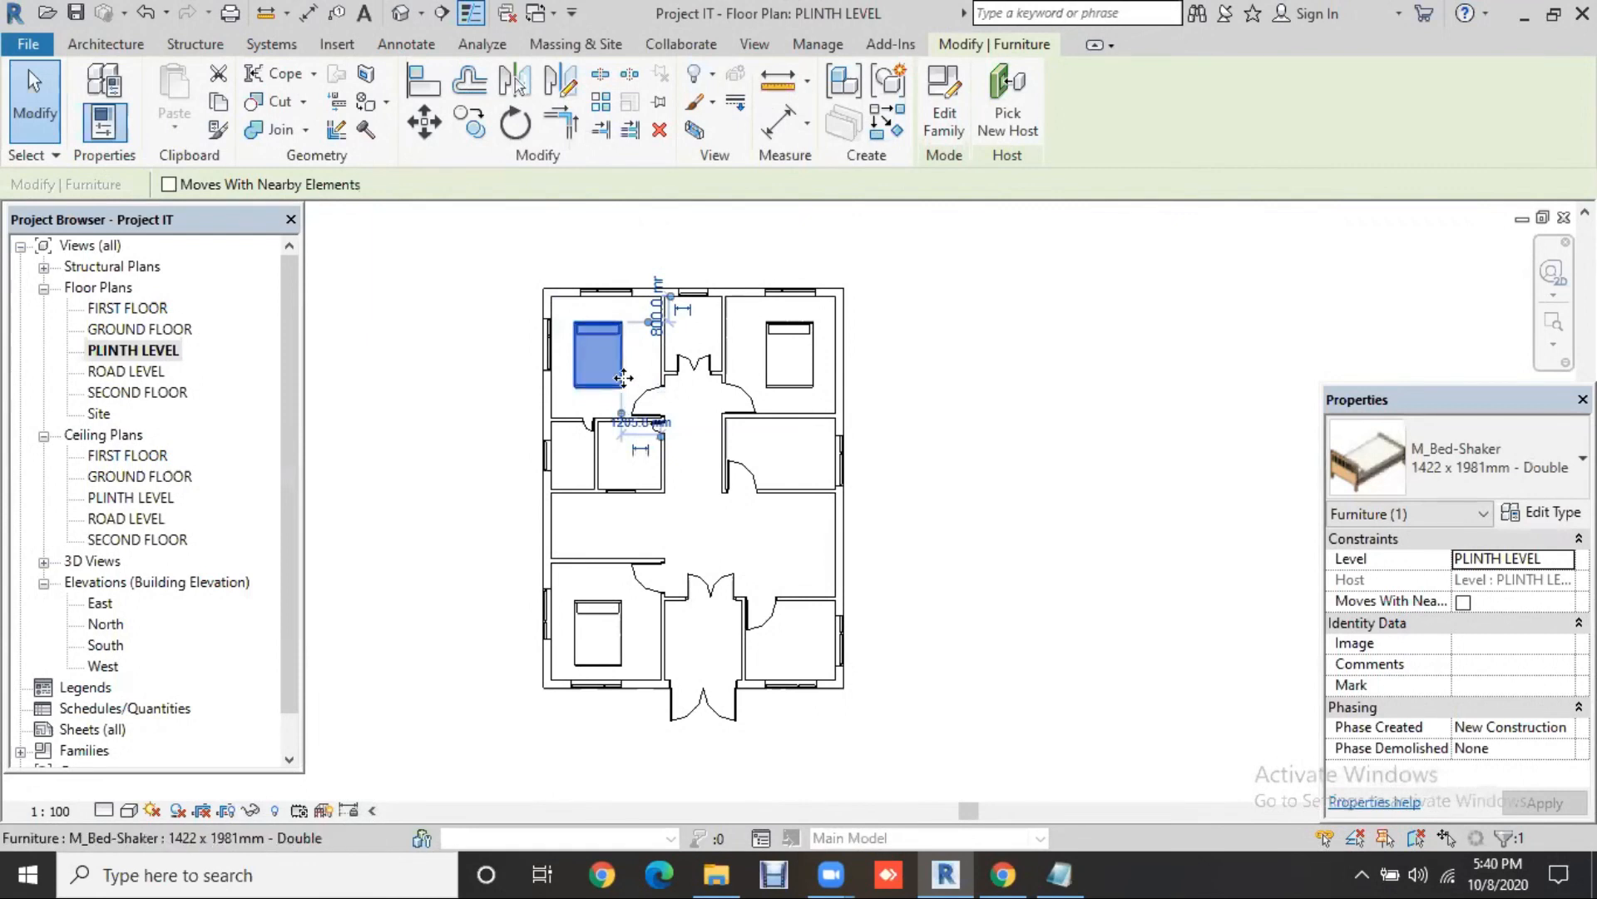
pyautogui.moveTo(622, 371); pyautogui.dragTo(631, 364)
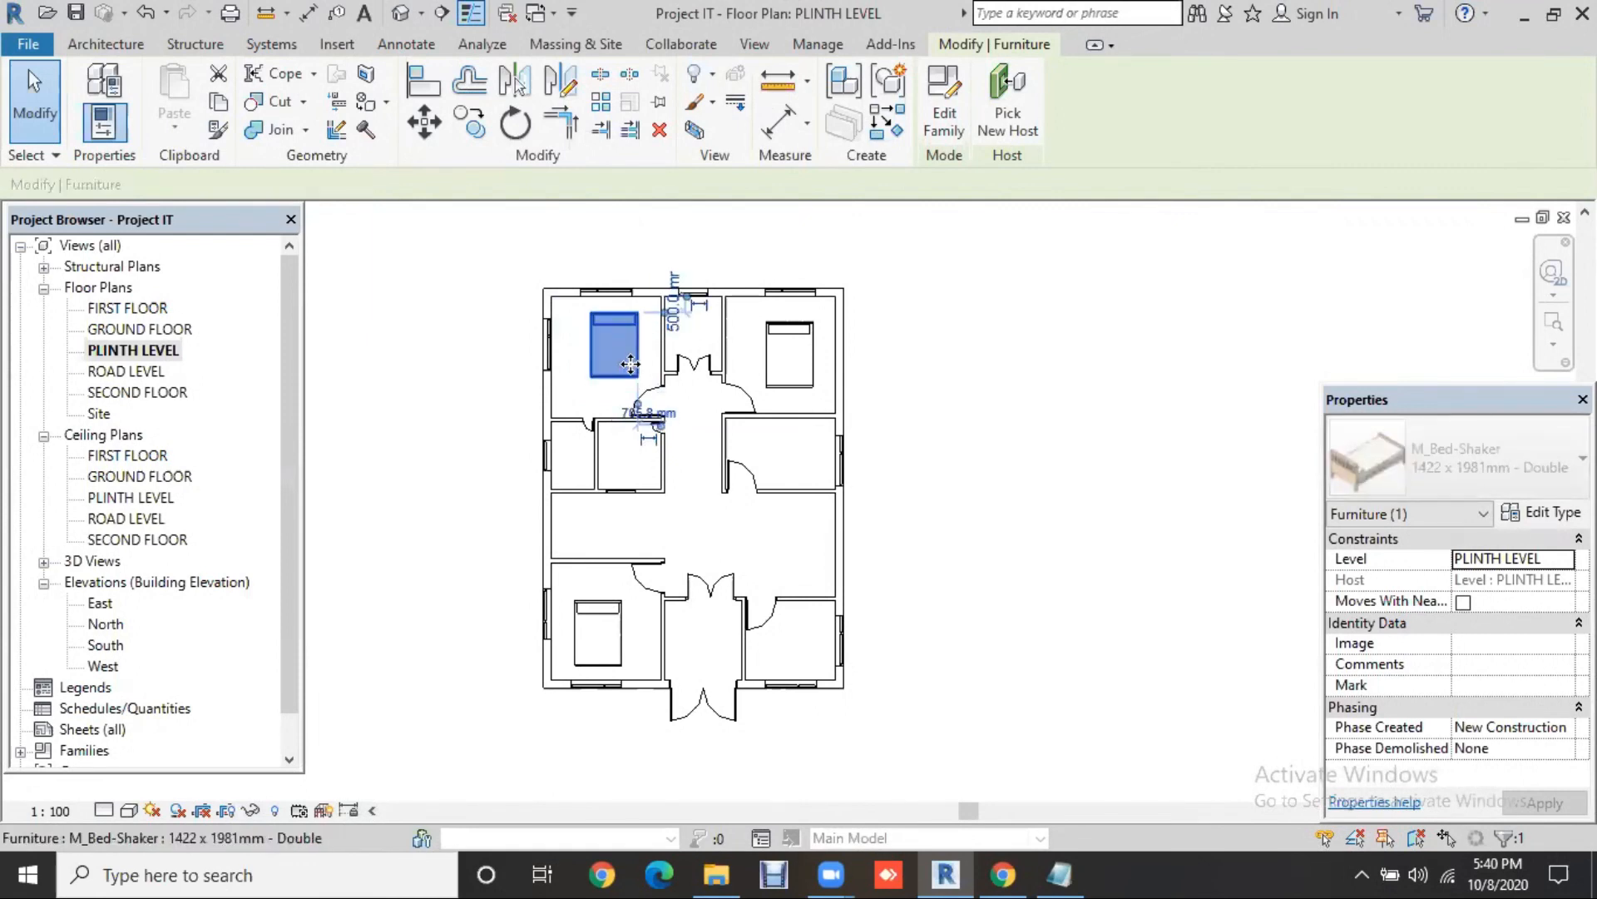
pyautogui.press('Up')
pyautogui.press('Up')
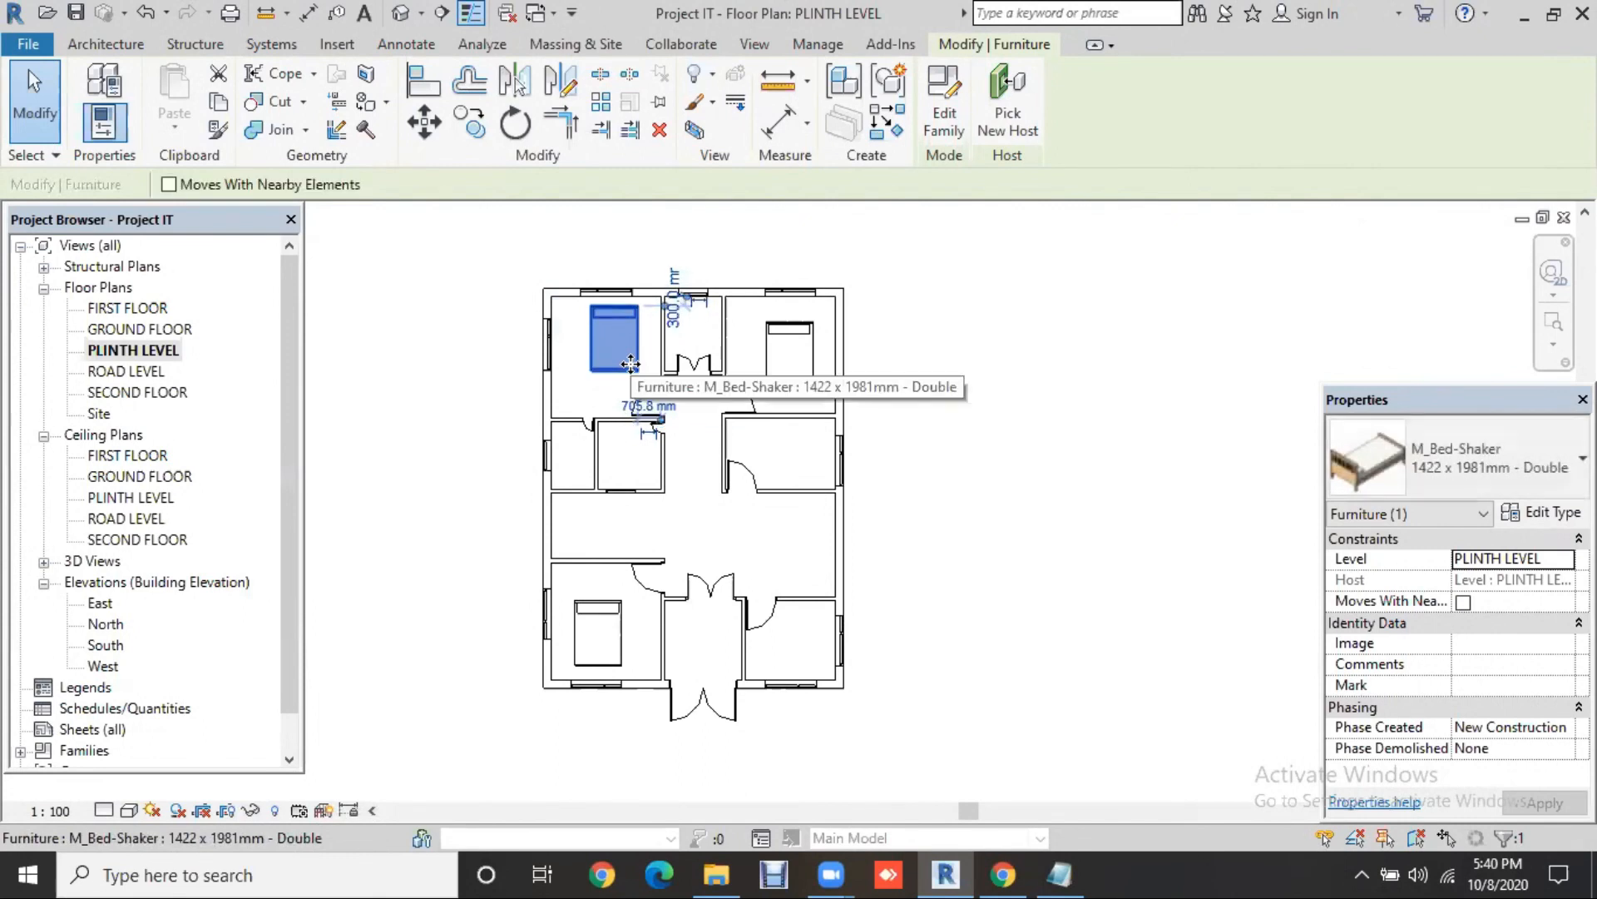
pyautogui.press('Up')
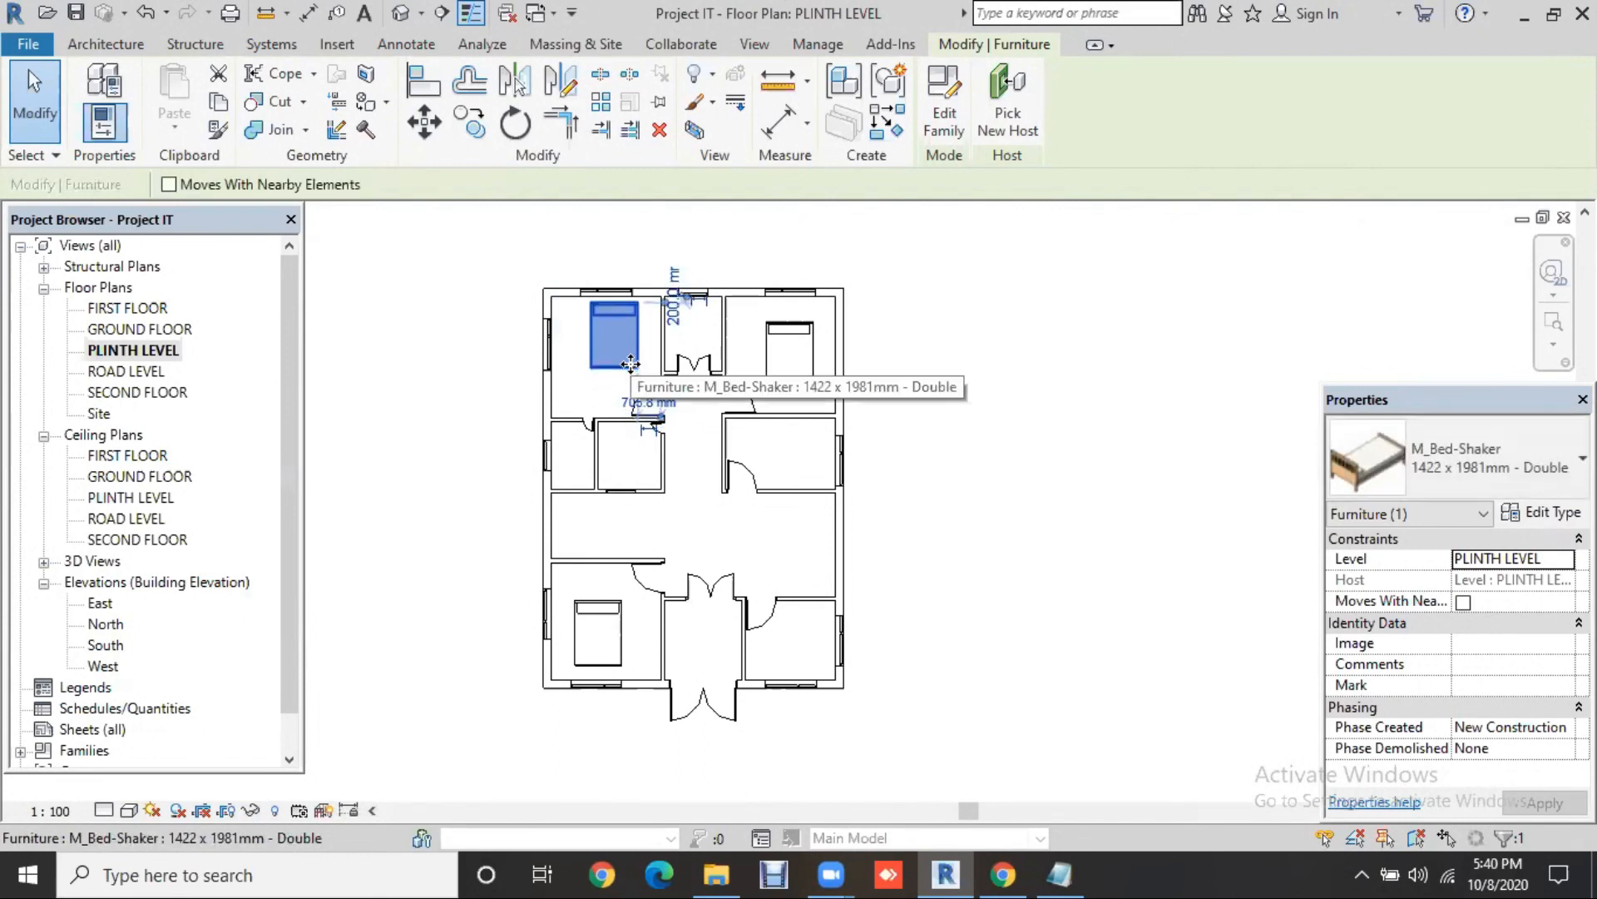
pyautogui.press('Right')
pyautogui.press('Right')
pyautogui.press('Right')
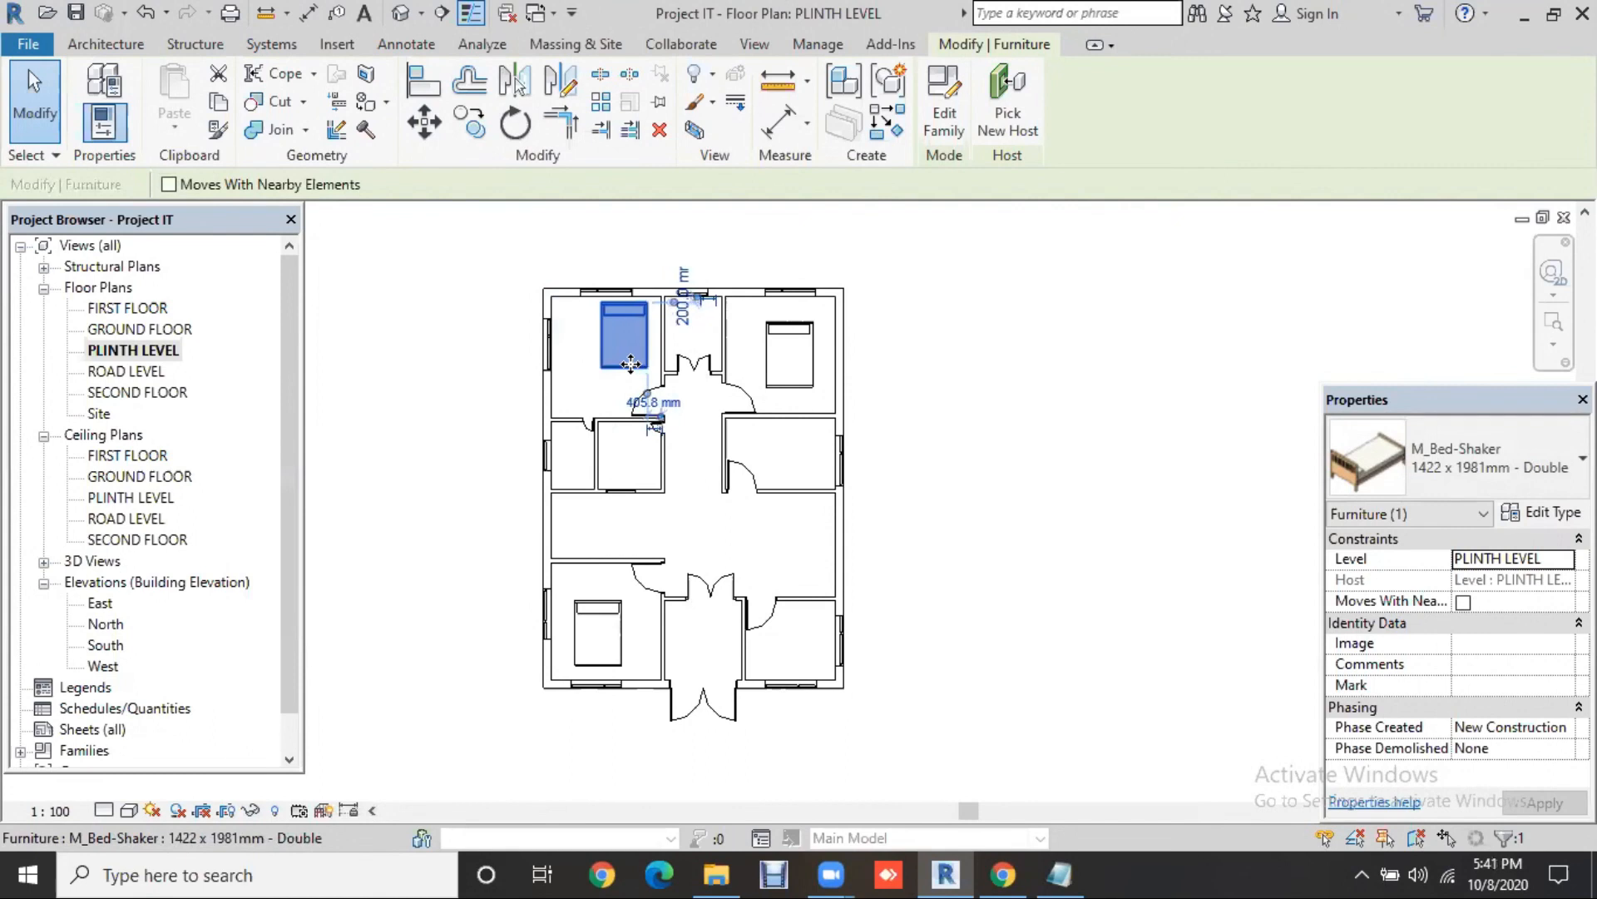
pyautogui.press('Right')
pyautogui.press('Right')
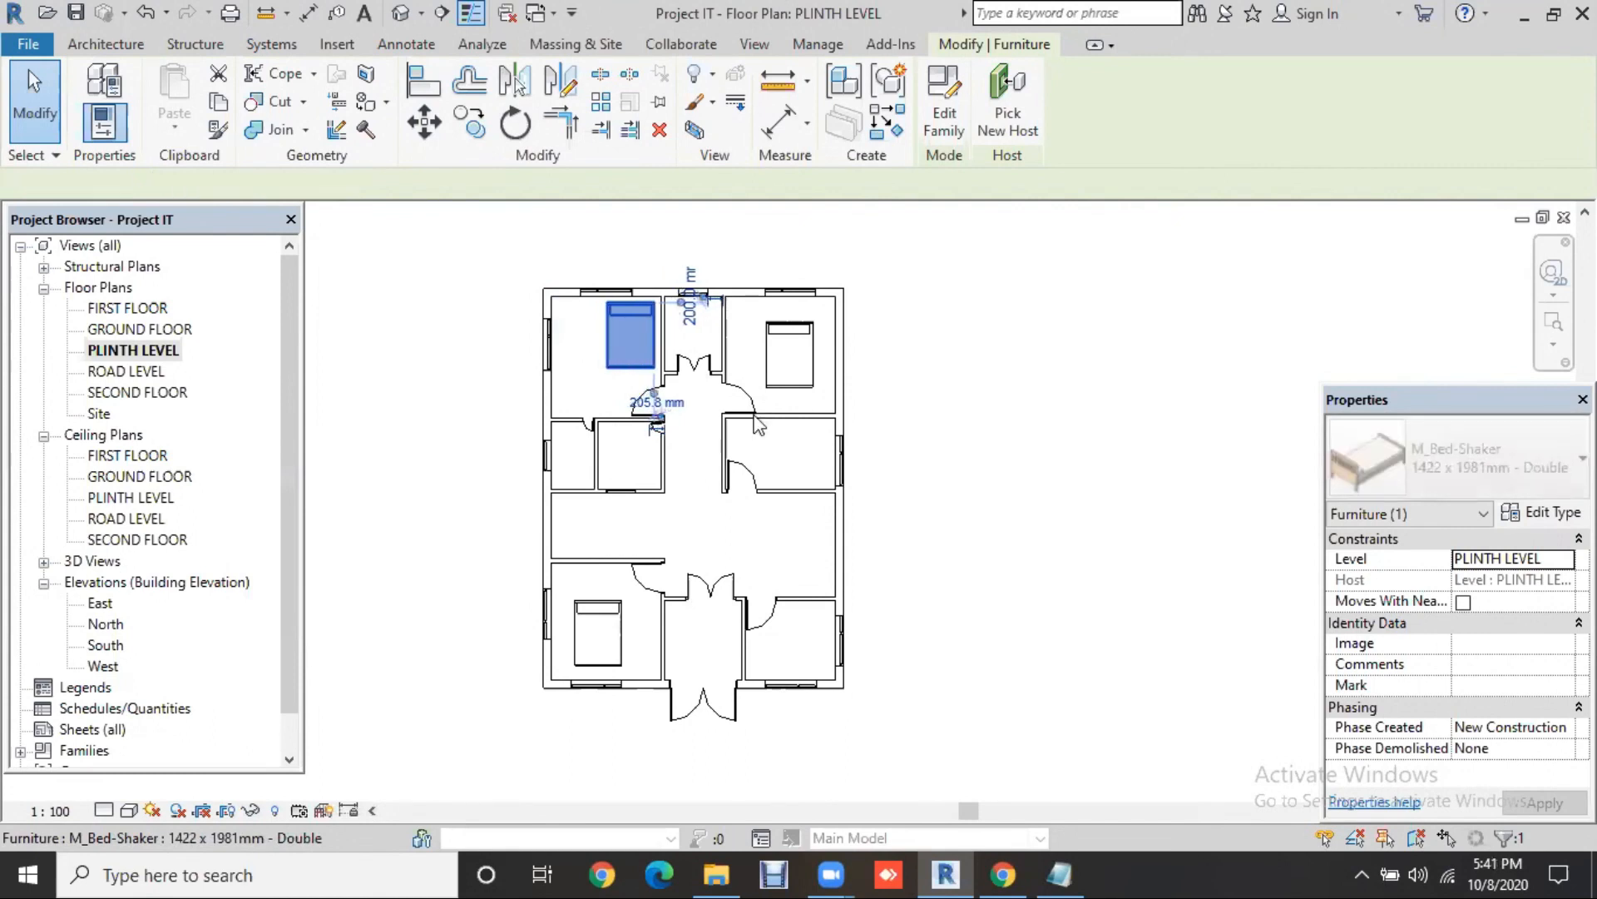
# Step: Turn the top-right bed a quarter turn, place it 300 mm from the right wall, nudge it down
pyautogui.press('Escape')
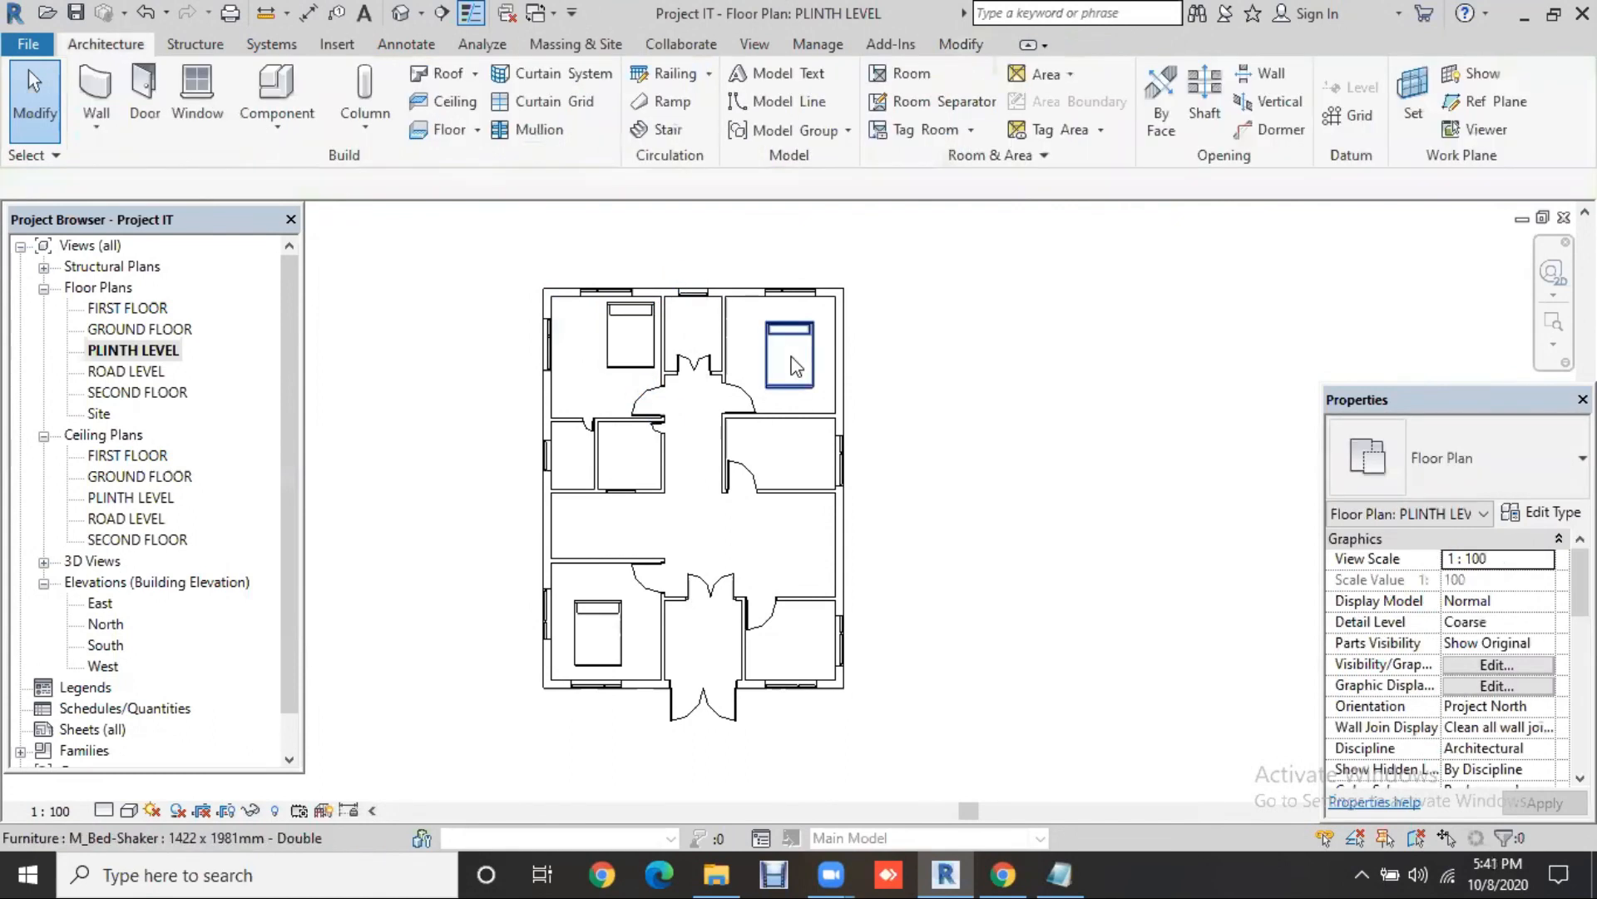
pyautogui.click(794, 364)
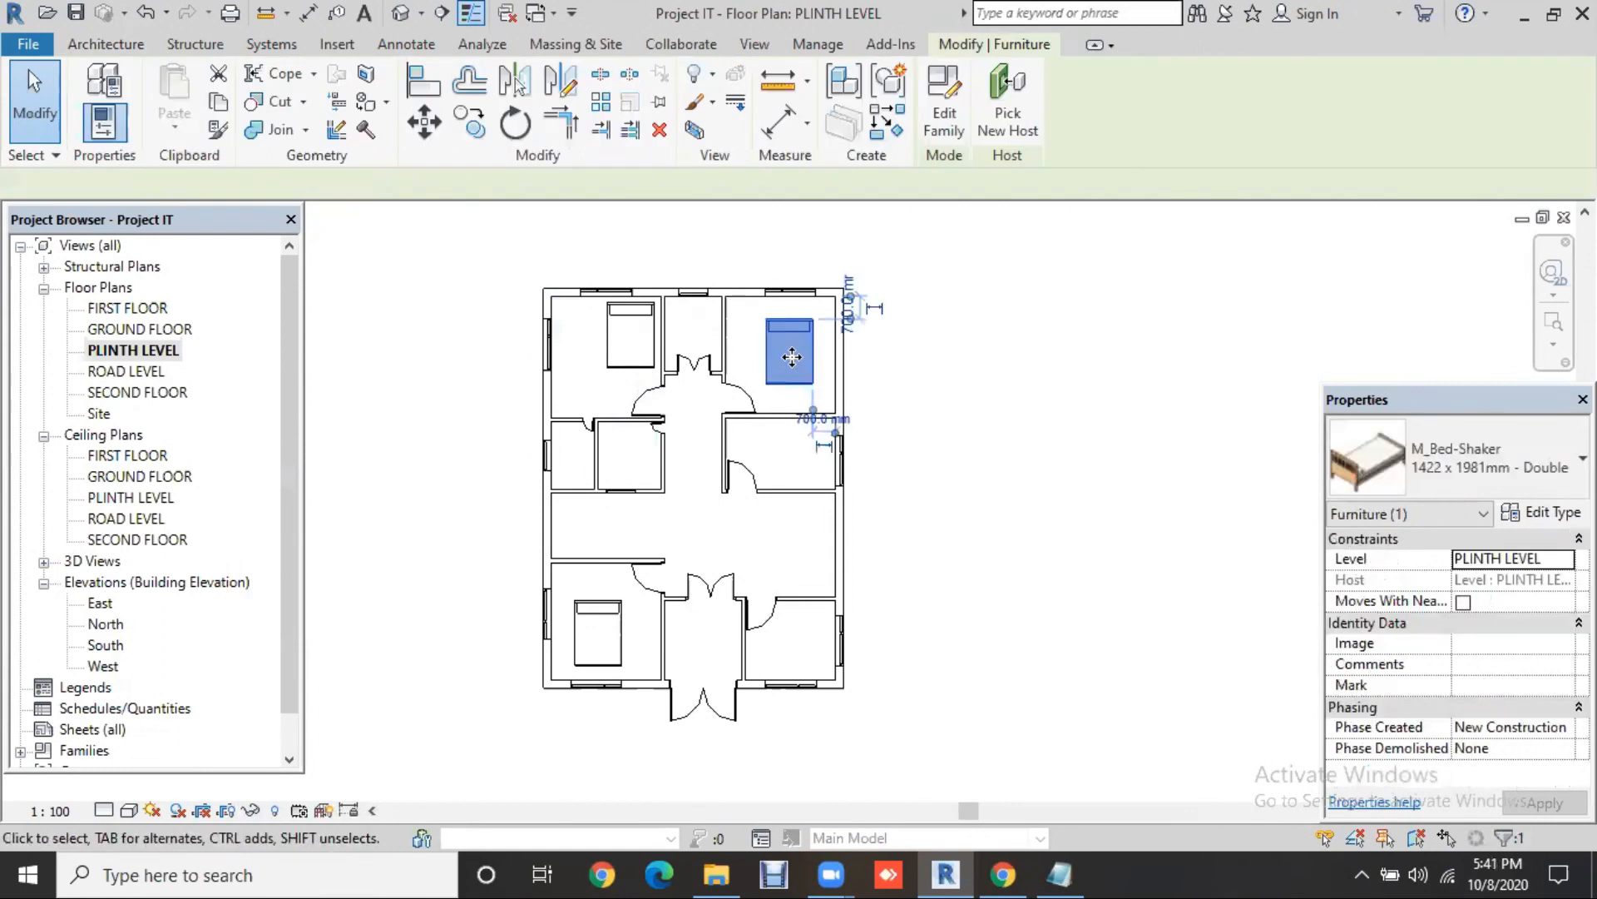
pyautogui.press('Up')
pyautogui.press('Up')
pyautogui.press('Up')
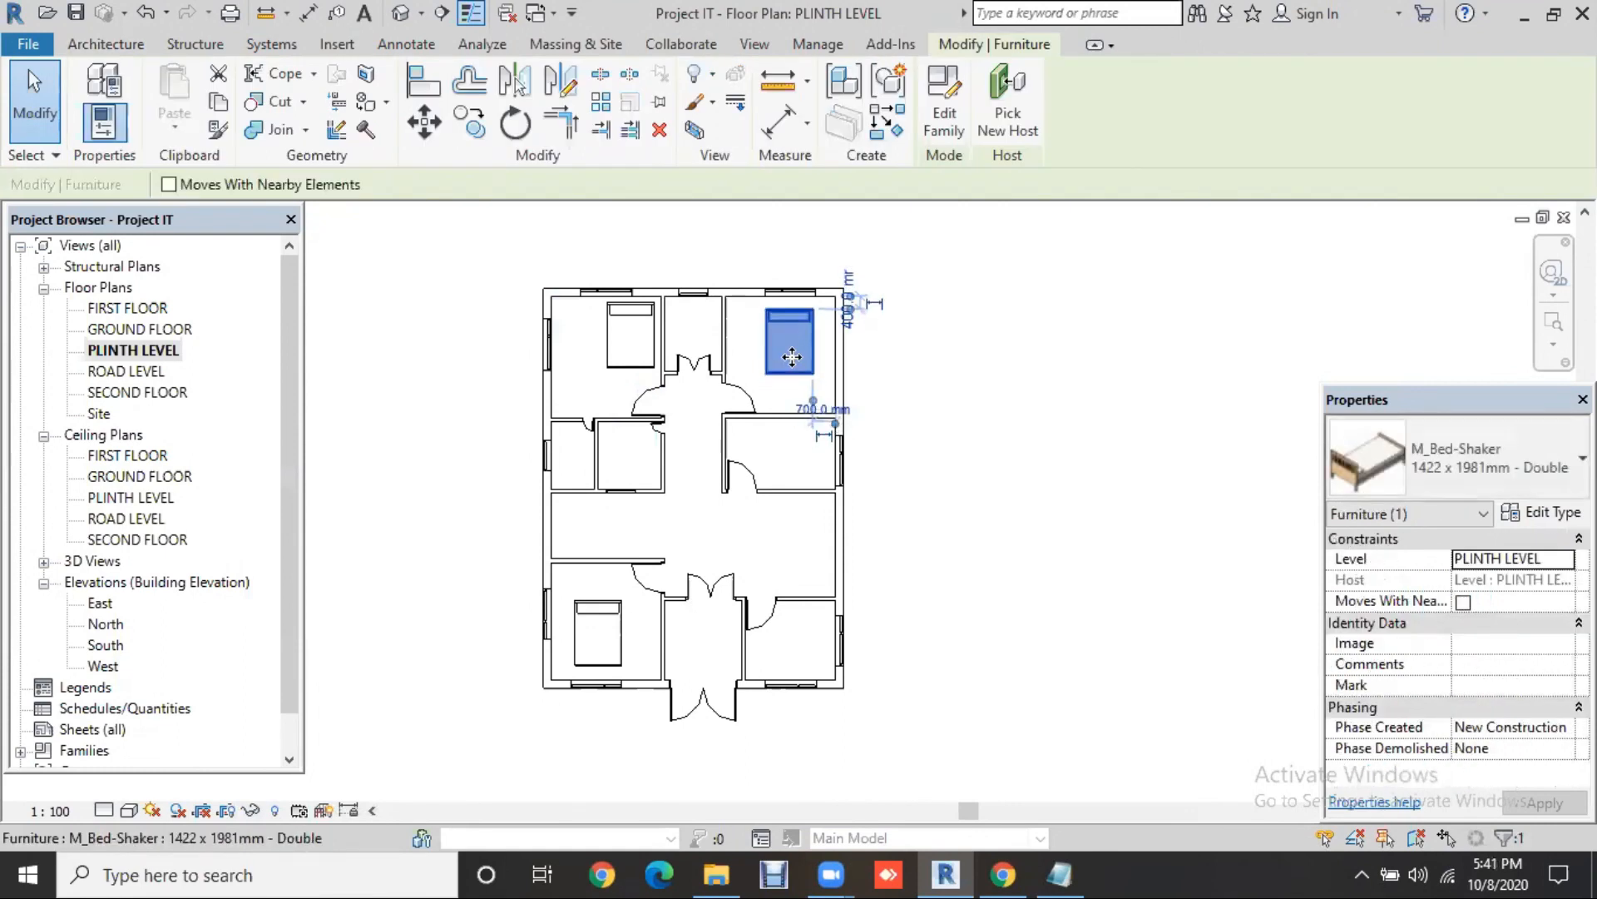
pyautogui.press('space')
pyautogui.press('space')
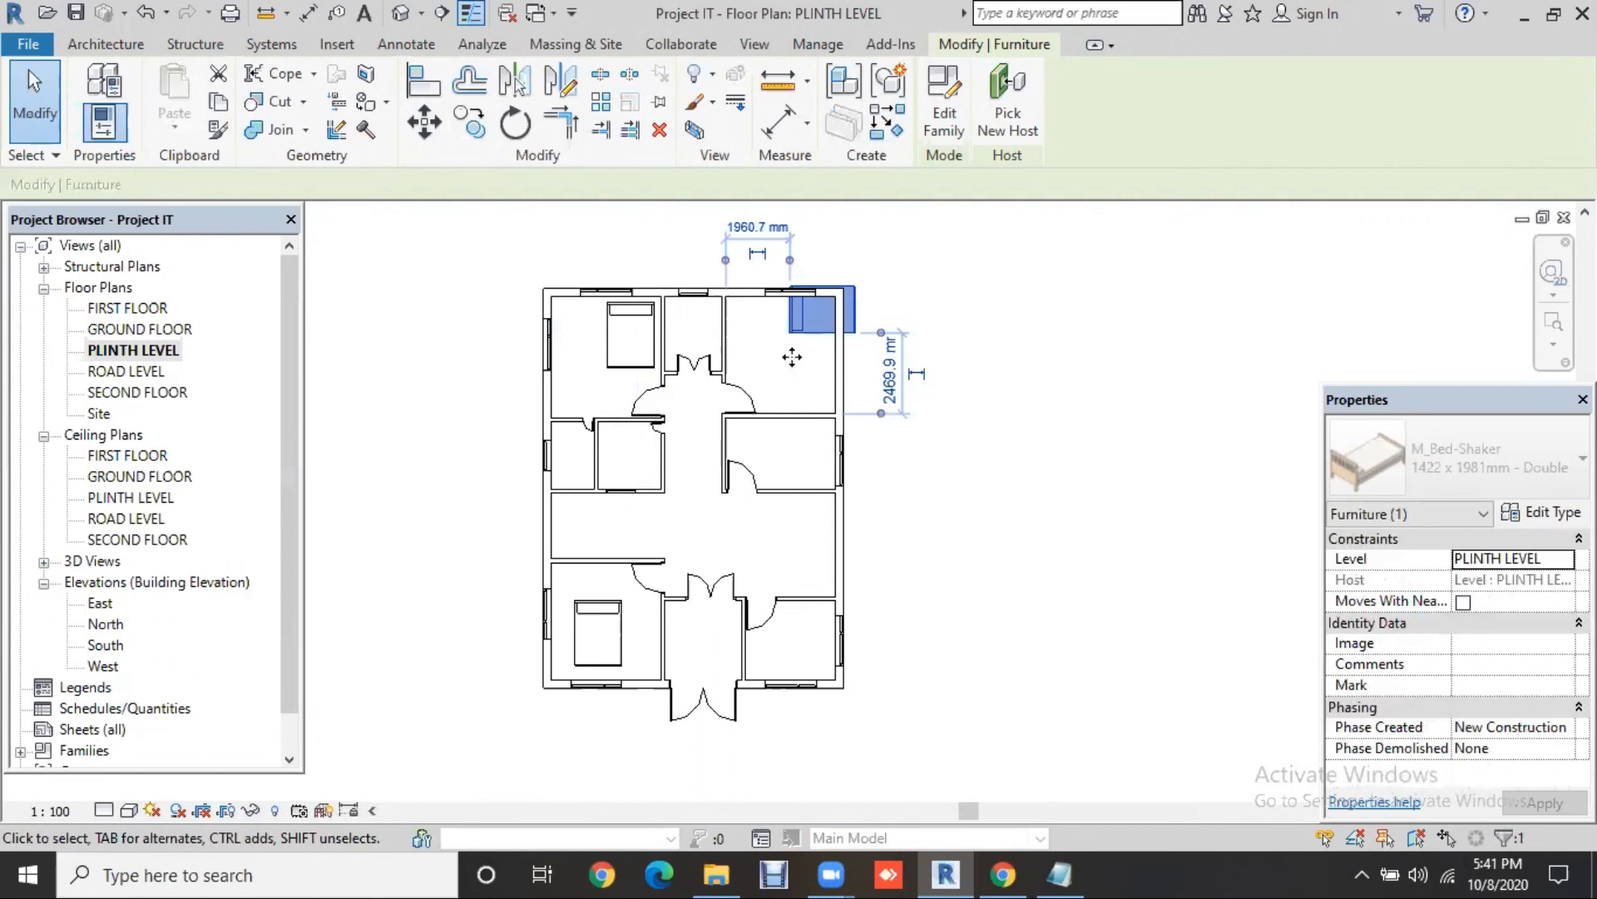
pyautogui.press('space')
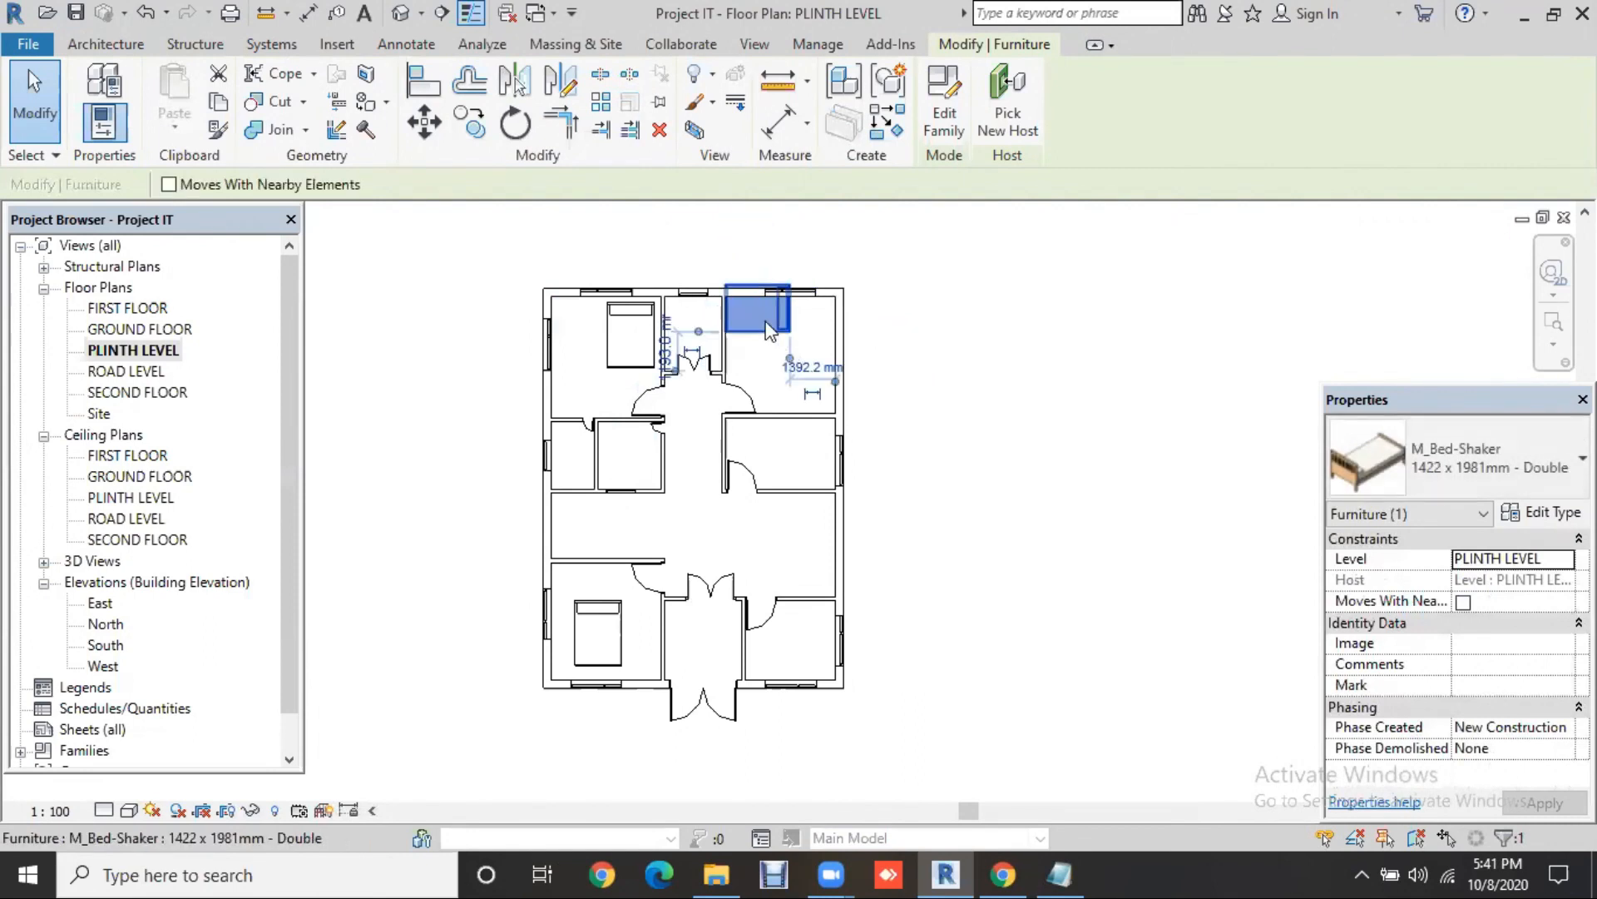
pyautogui.moveTo(788, 390); pyautogui.dragTo(777, 391)
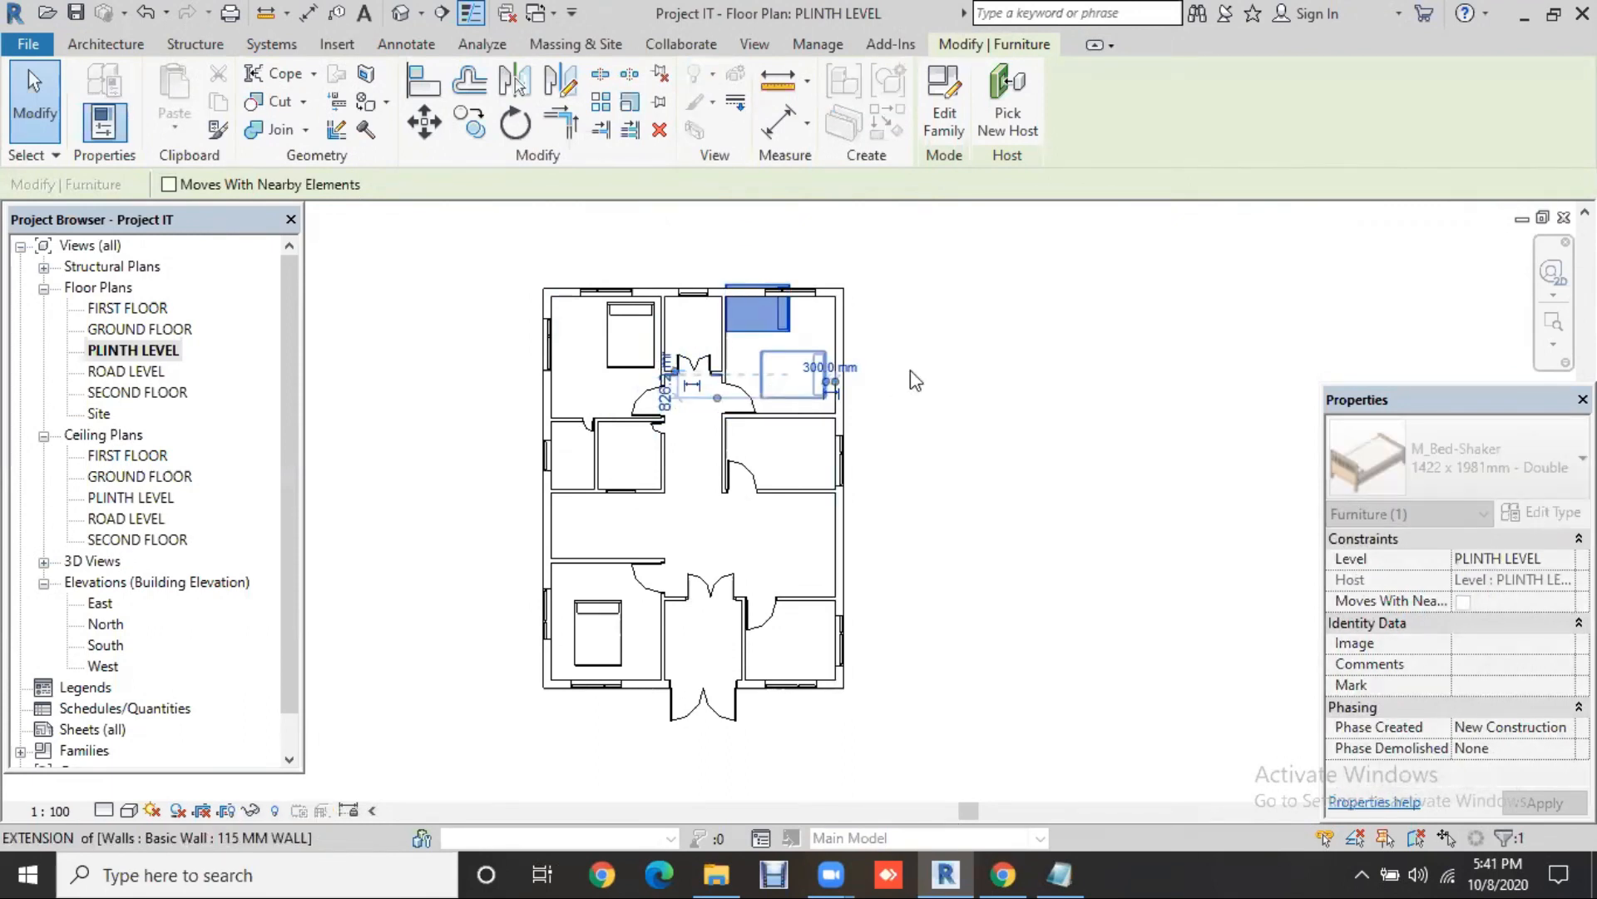
pyautogui.moveTo(913, 368); pyautogui.dragTo(913, 368)
pyautogui.press('Down')
pyautogui.press('Down')
pyautogui.press('Down')
pyautogui.press('Down')
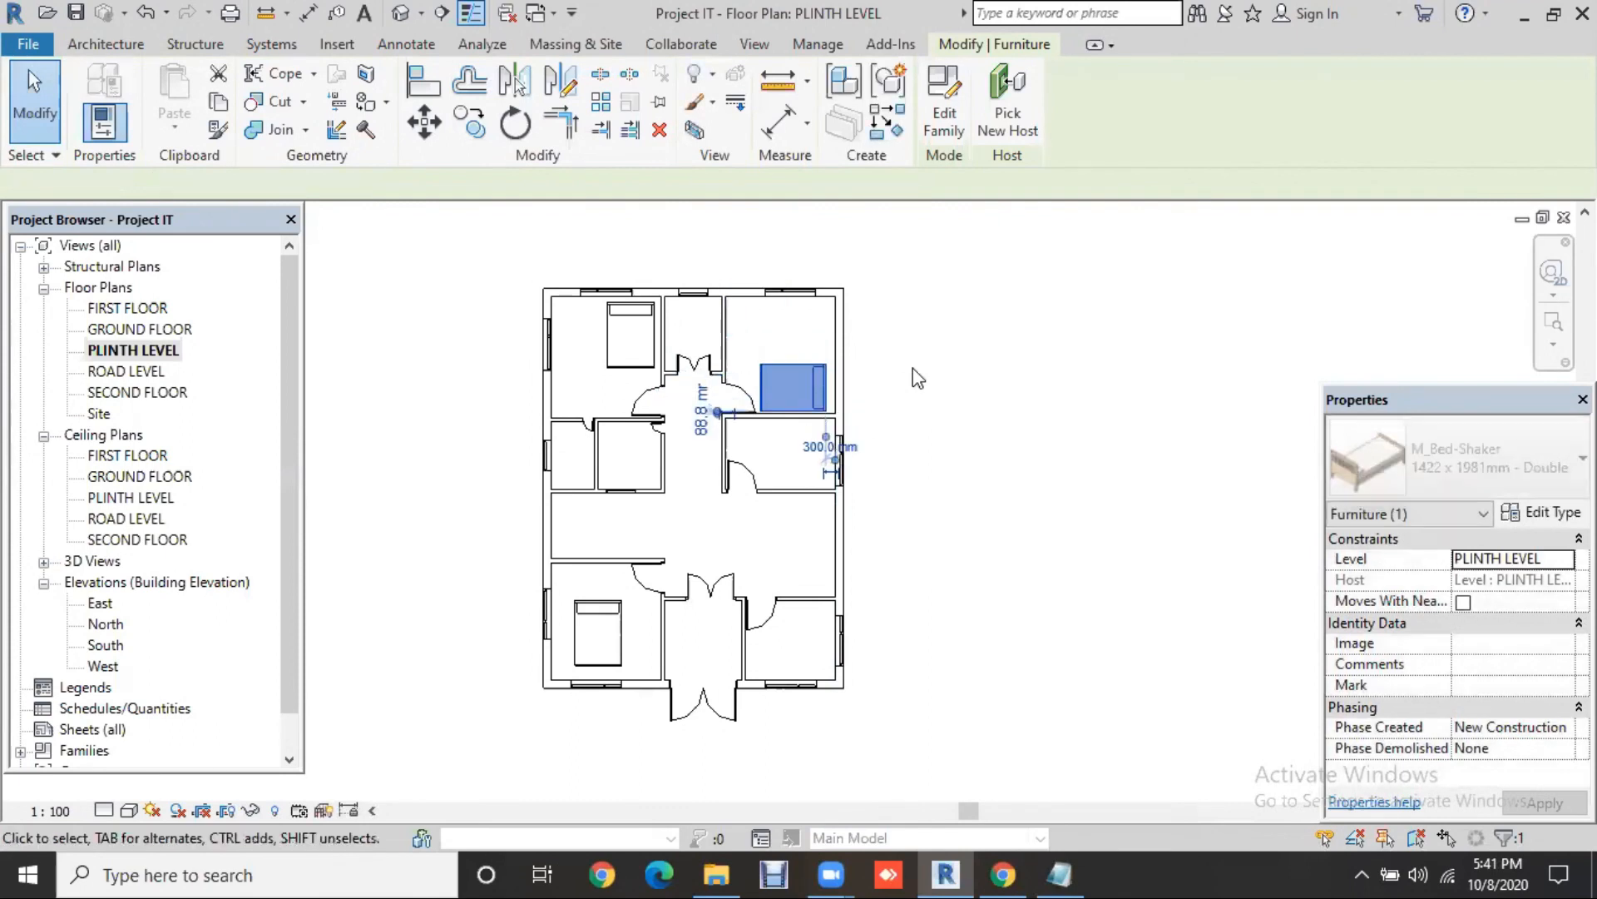
# Step: Nudge the top-right bed right, then rotate the lower-left bed against its room's bottom wall
pyautogui.press('Right')
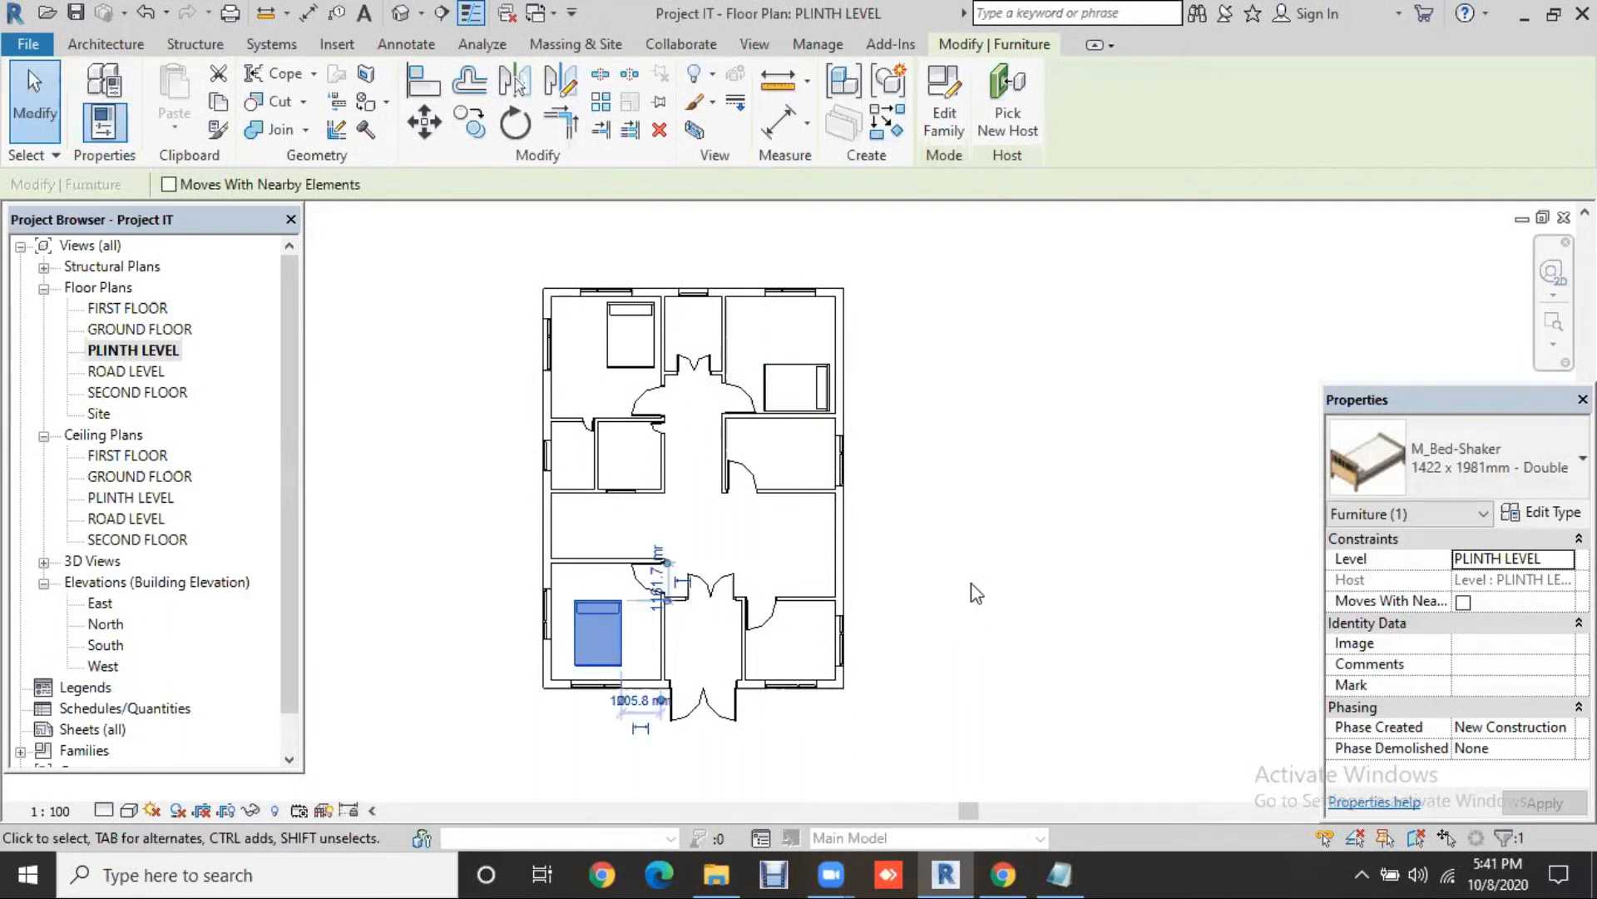
pyautogui.press('space')
pyautogui.press('space')
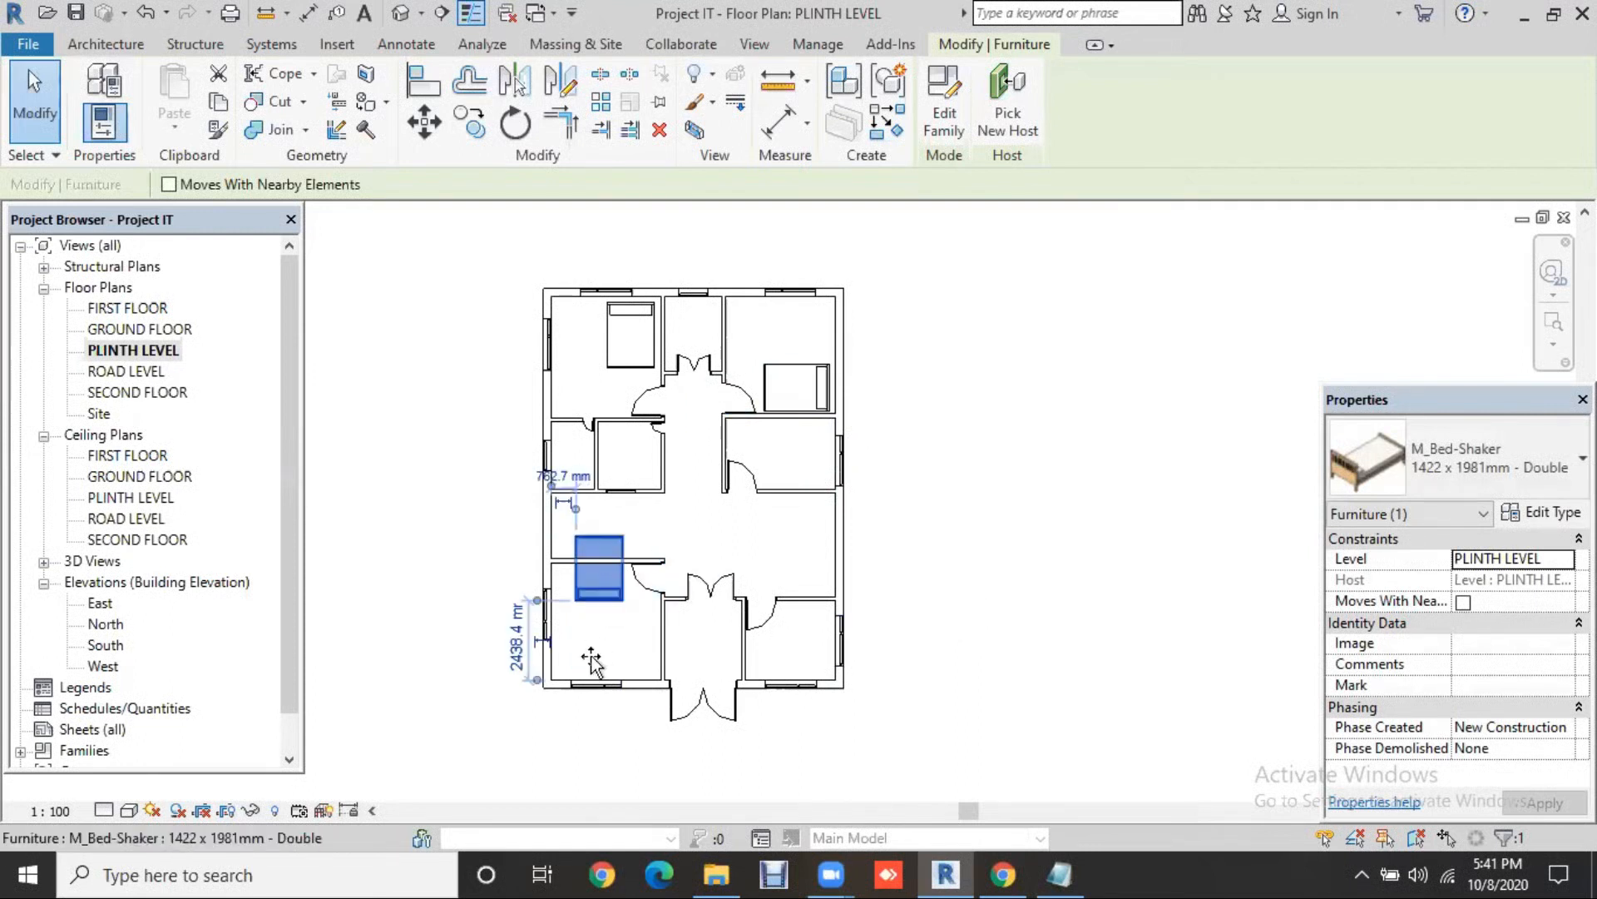
pyautogui.moveTo(592, 661); pyautogui.dragTo(811, 607)
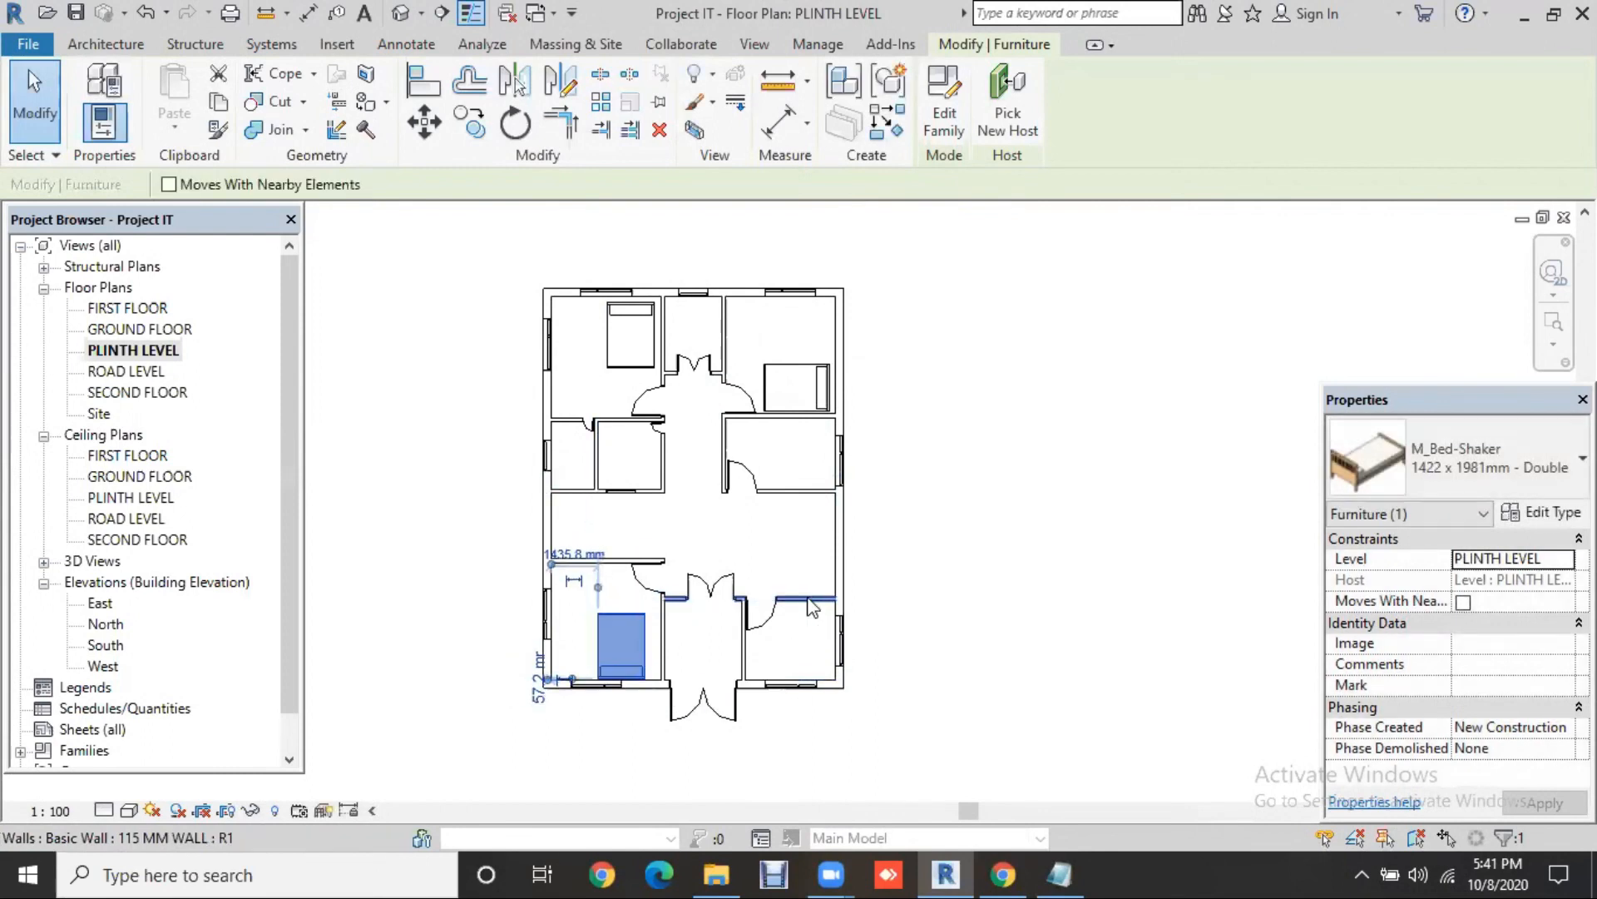
pyautogui.press('Right')
pyautogui.press('Right')
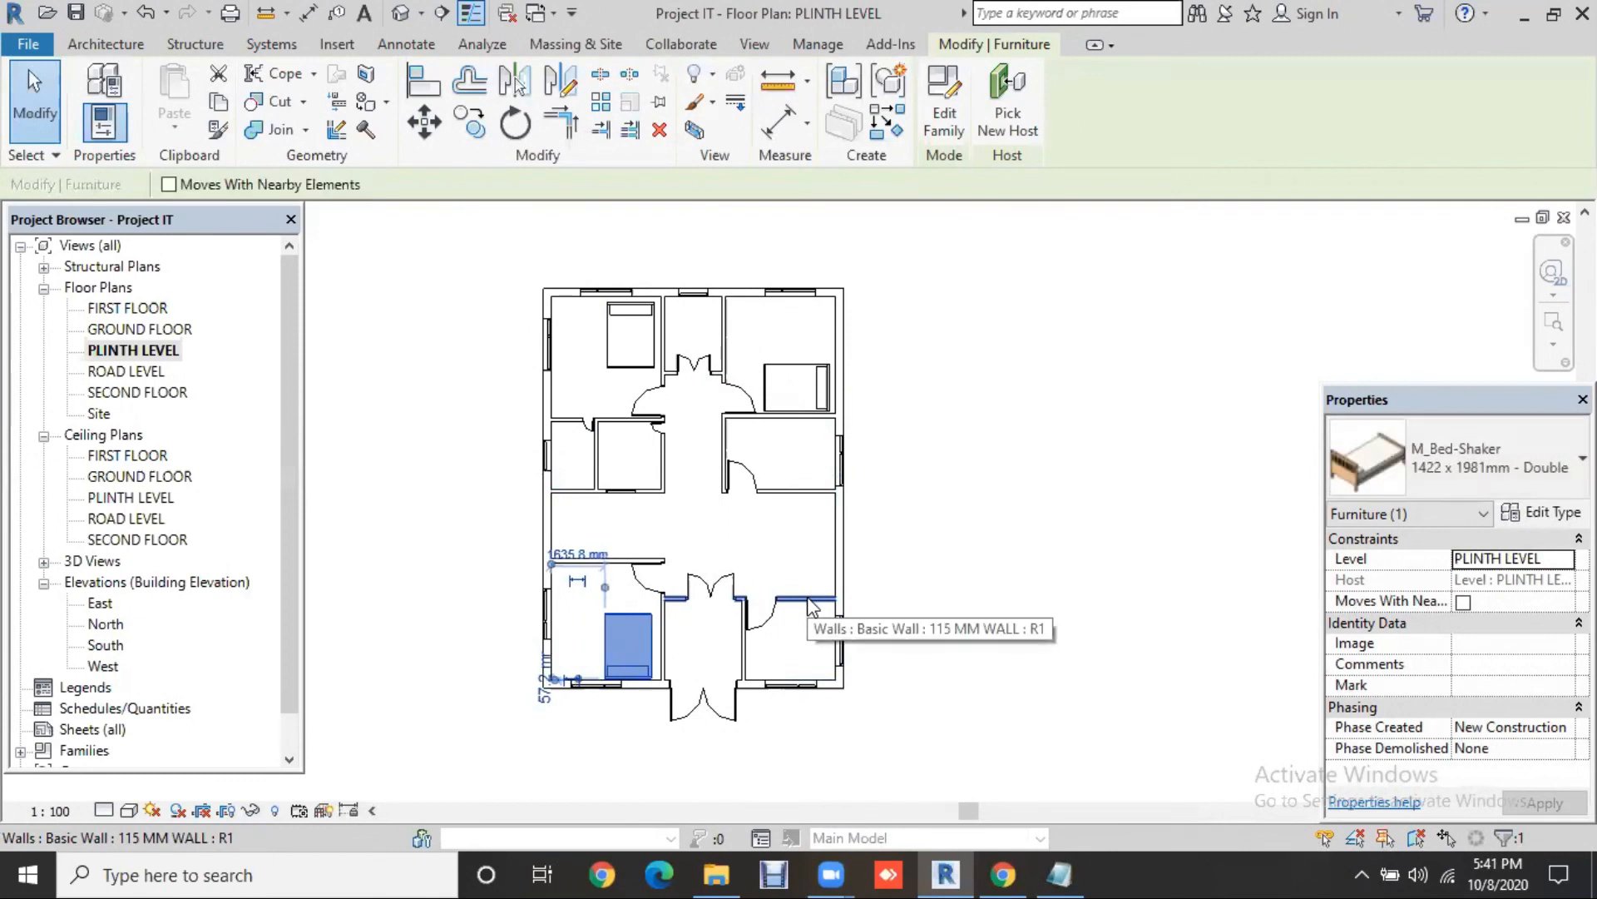
pyautogui.press('Right')
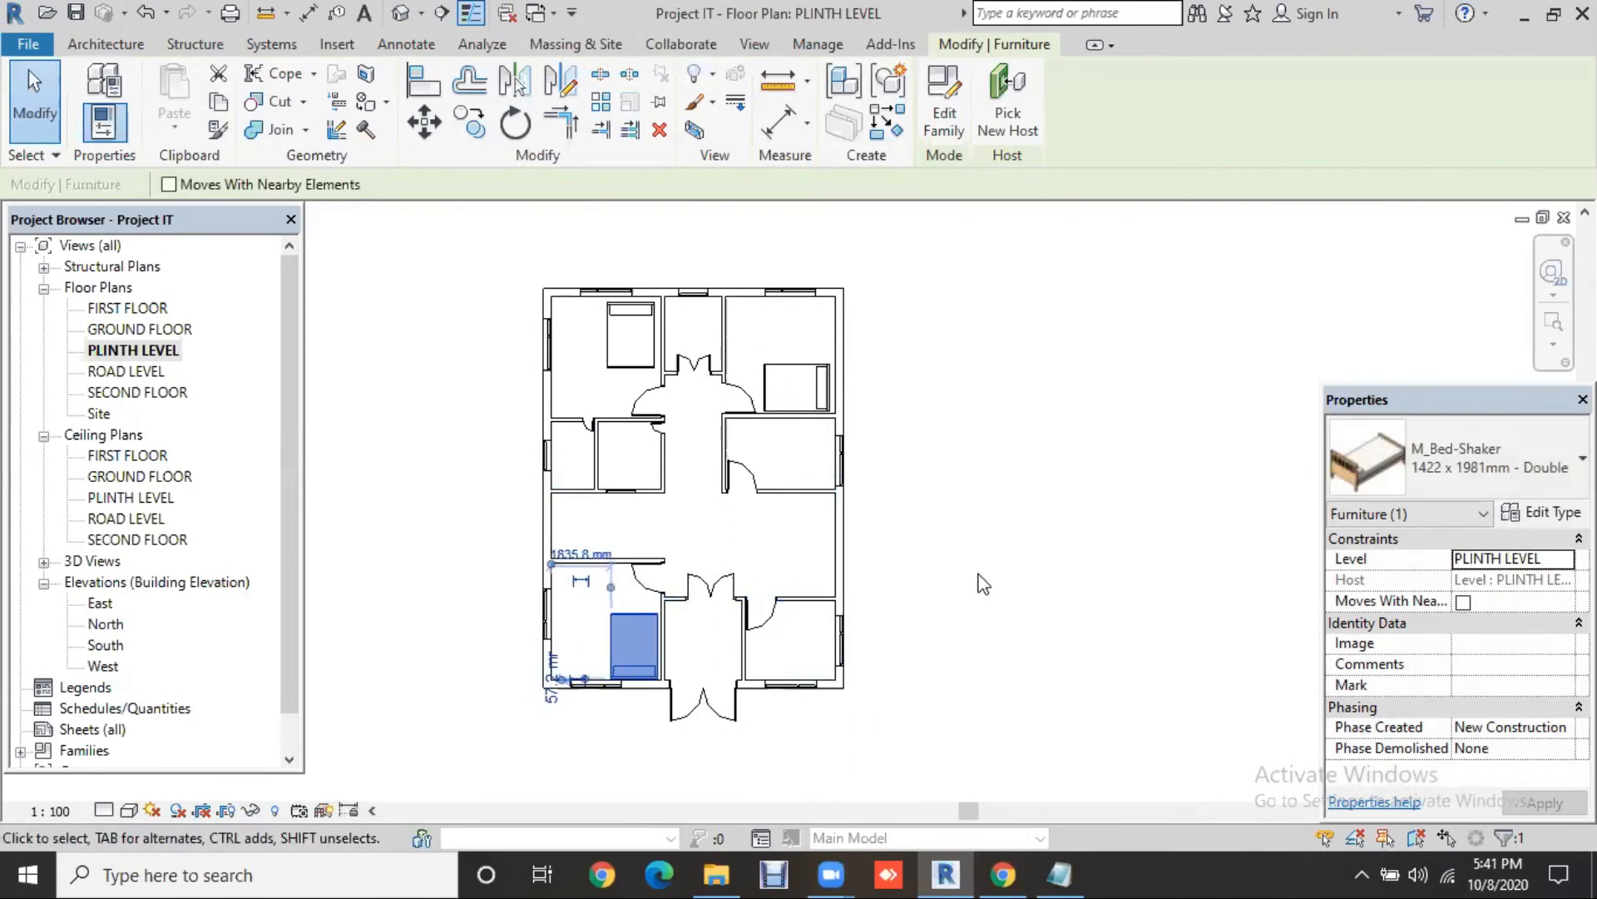
pyautogui.press('Escape')
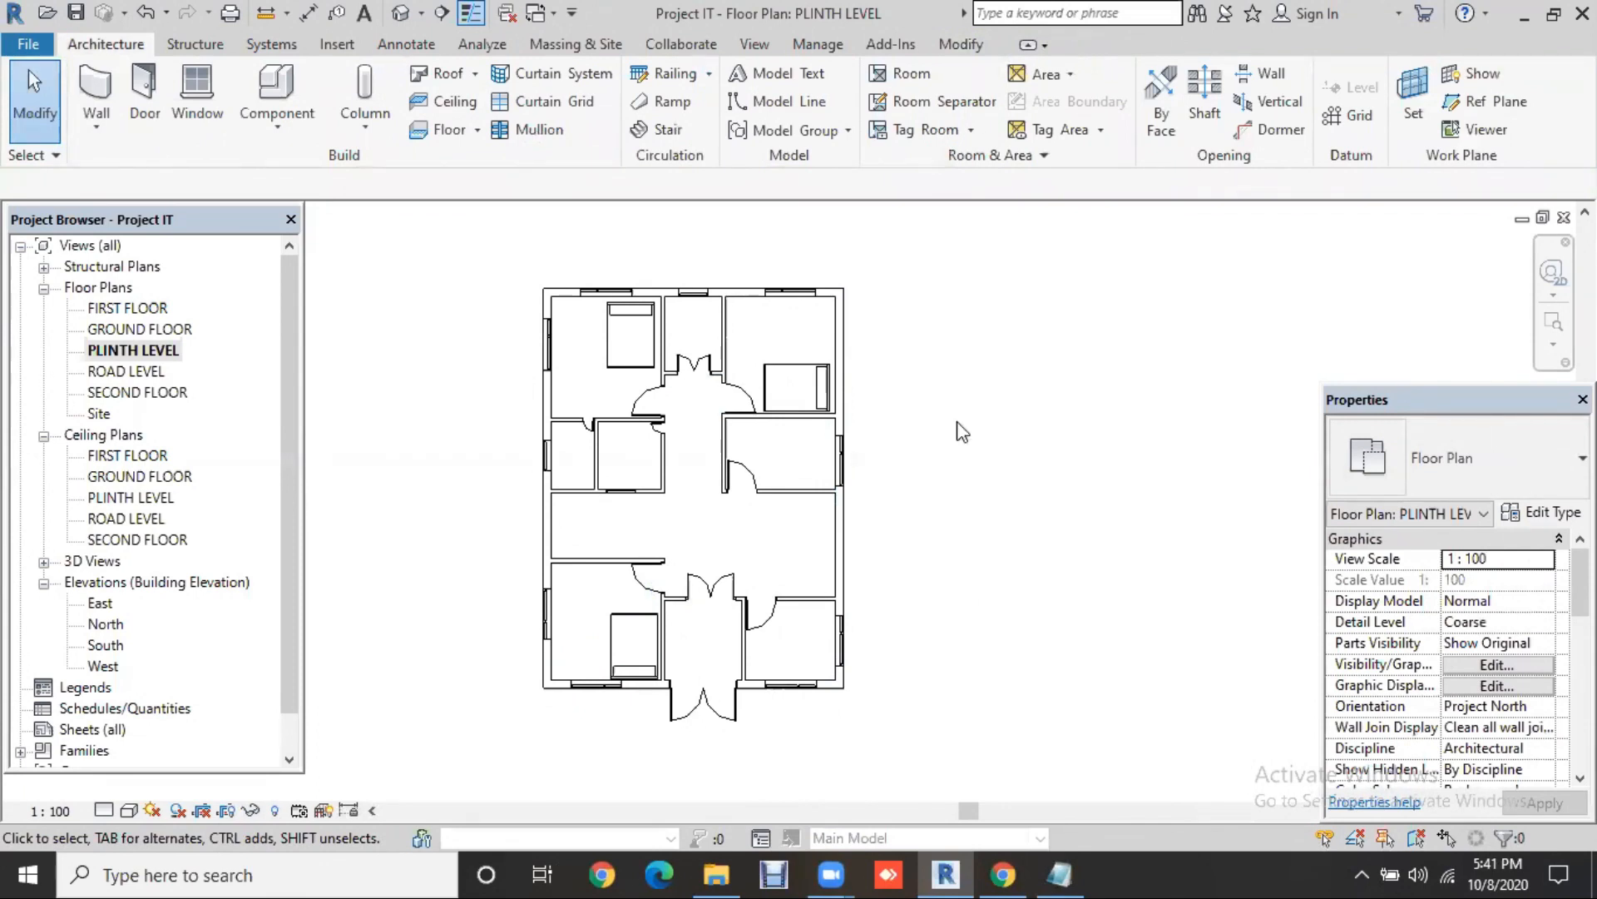
# Step: Select all 40 elements in the plan and open the category Filter
pyautogui.moveTo(955, 243); pyautogui.dragTo(719, 584)
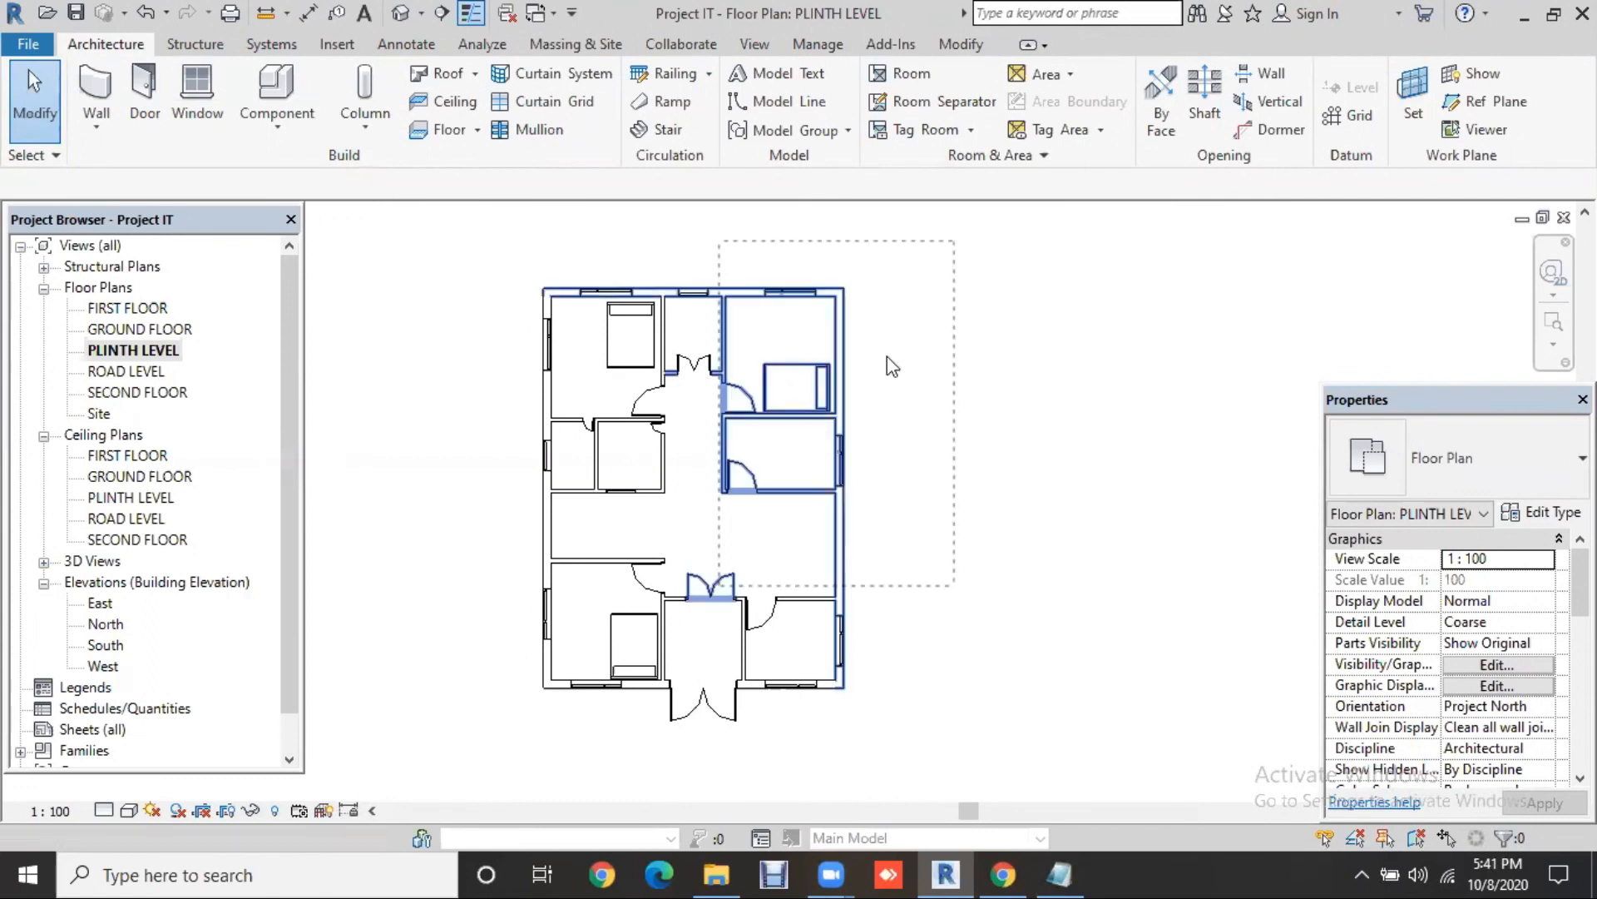
pyautogui.moveTo(491, 751); pyautogui.dragTo(492, 751)
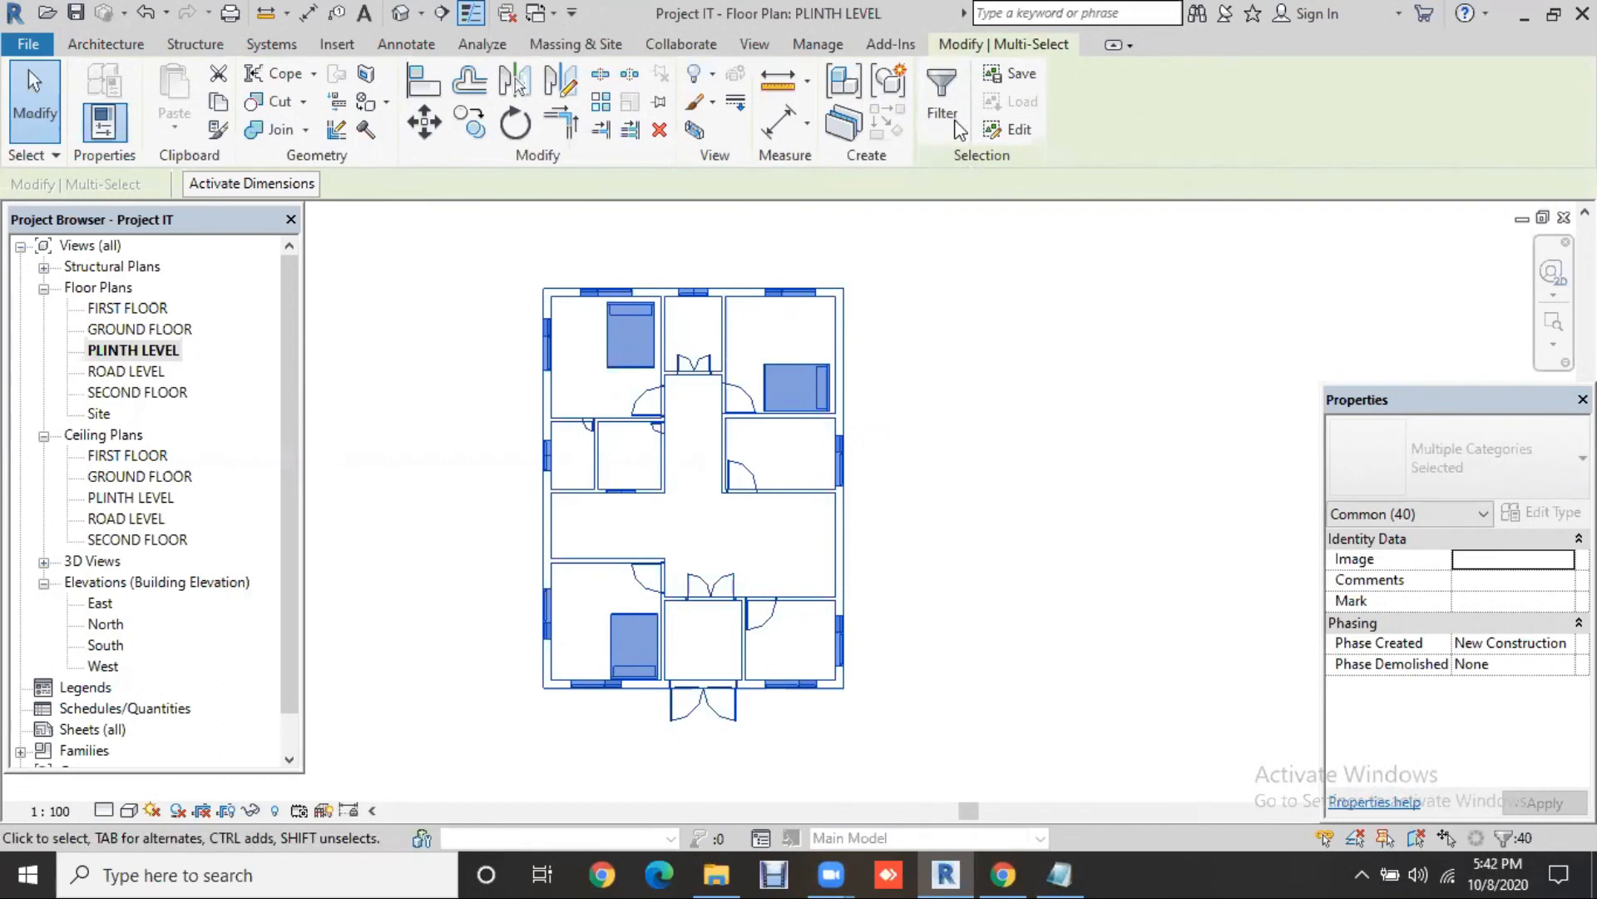
pyautogui.click(942, 99)
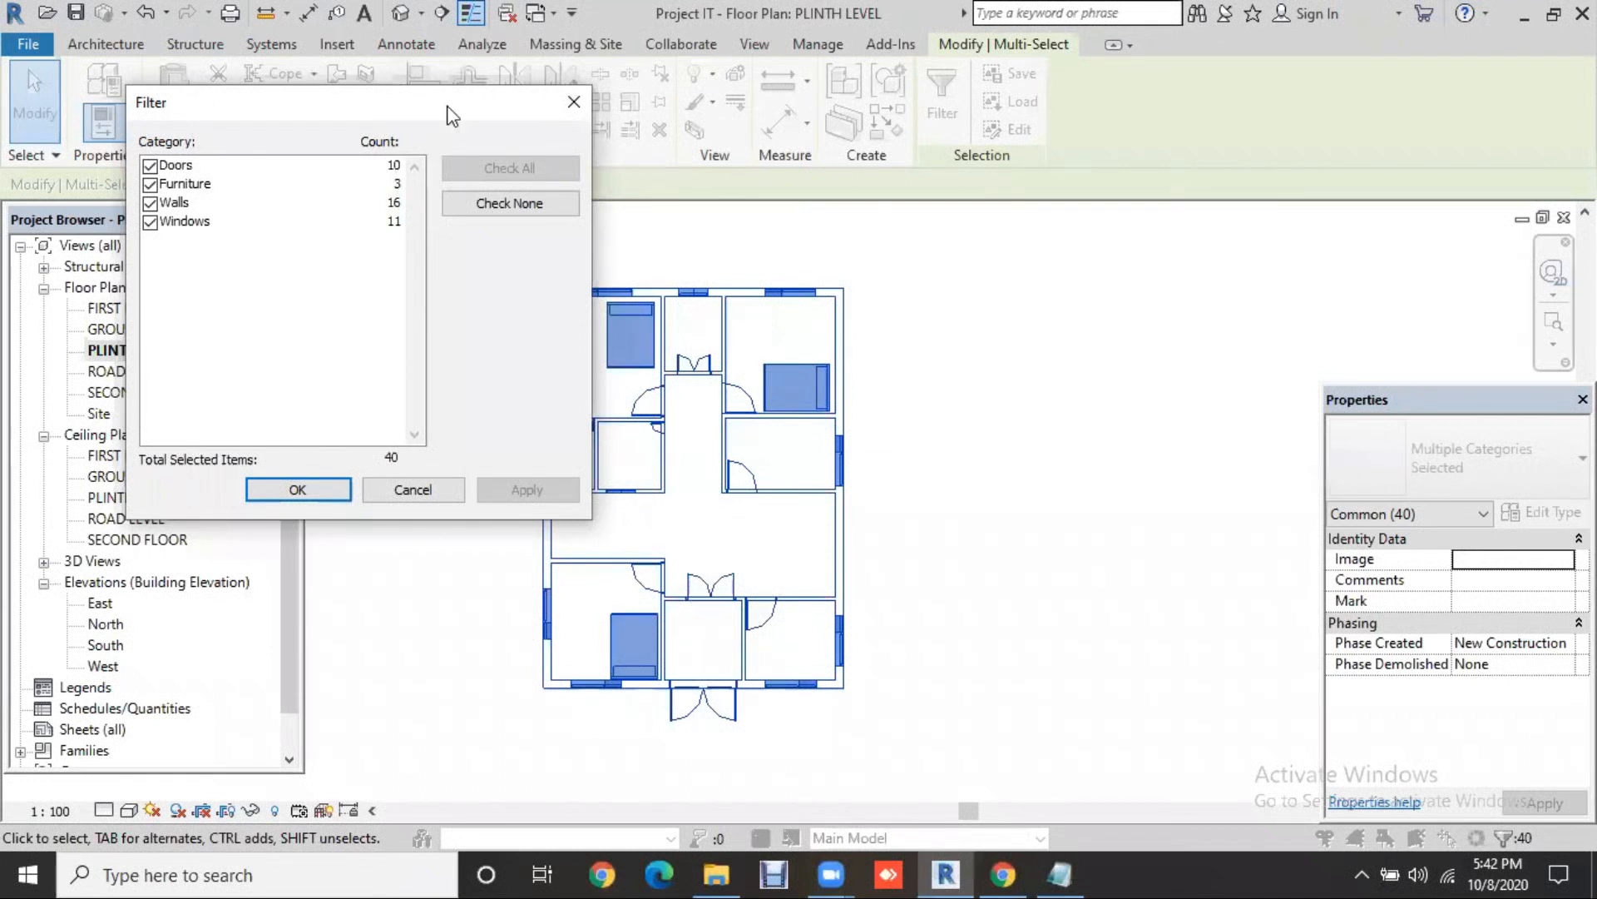
# Step: Clear the filter and try narrowing the selection to only Walls, then Windows, then Doors
pyautogui.moveTo(447, 106); pyautogui.dragTo(329, 74)
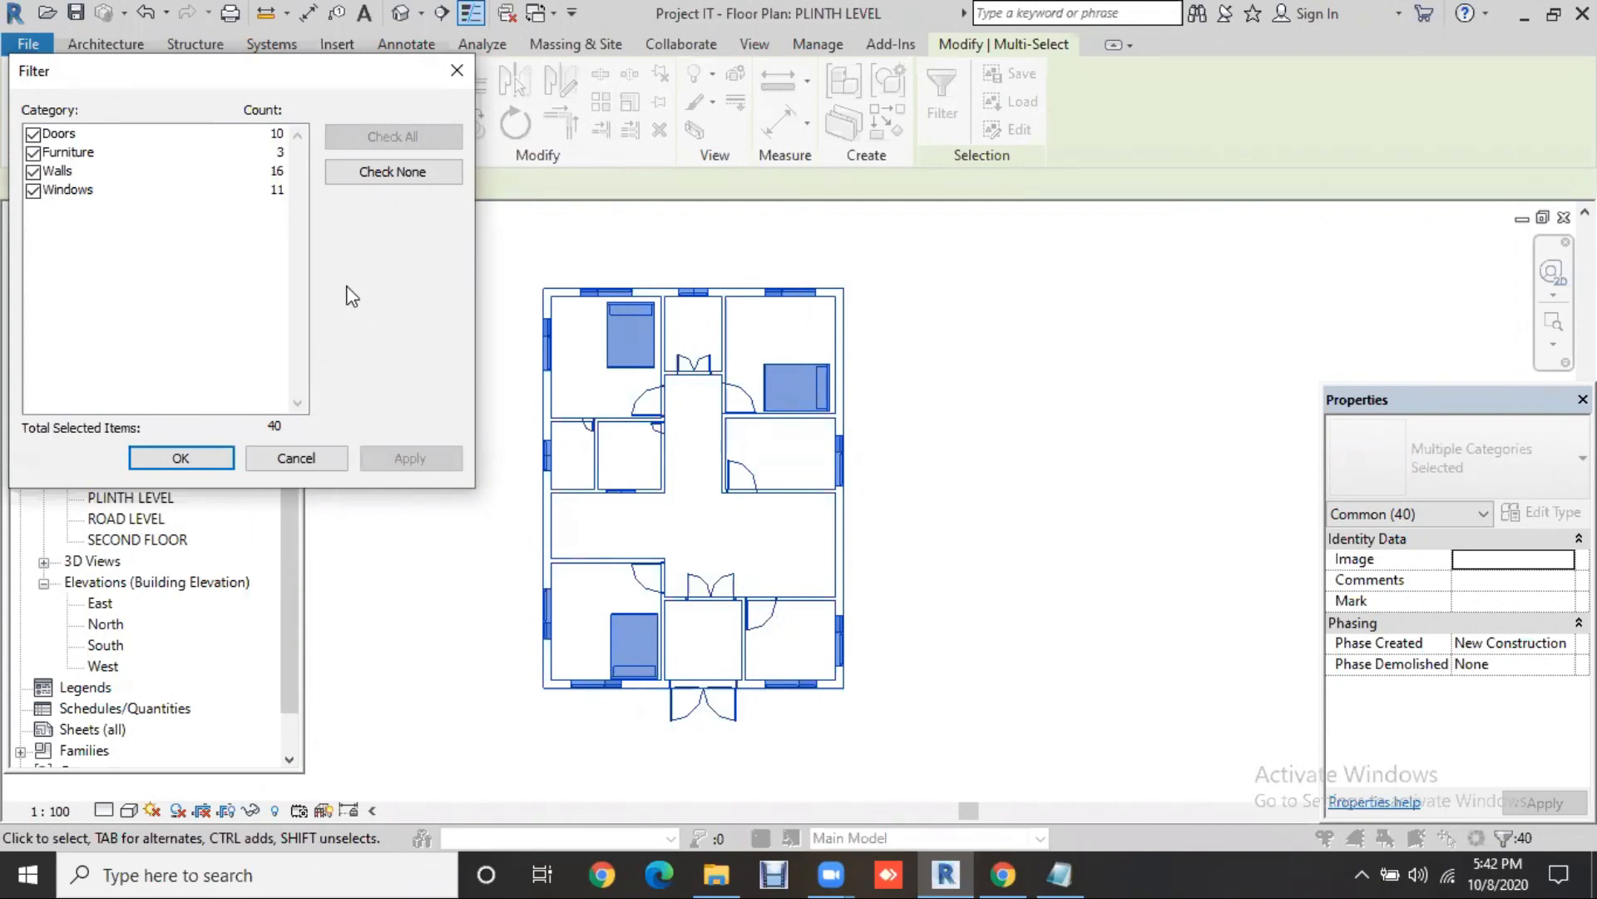
pyautogui.click(397, 172)
pyautogui.click(33, 171)
pyautogui.click(58, 172)
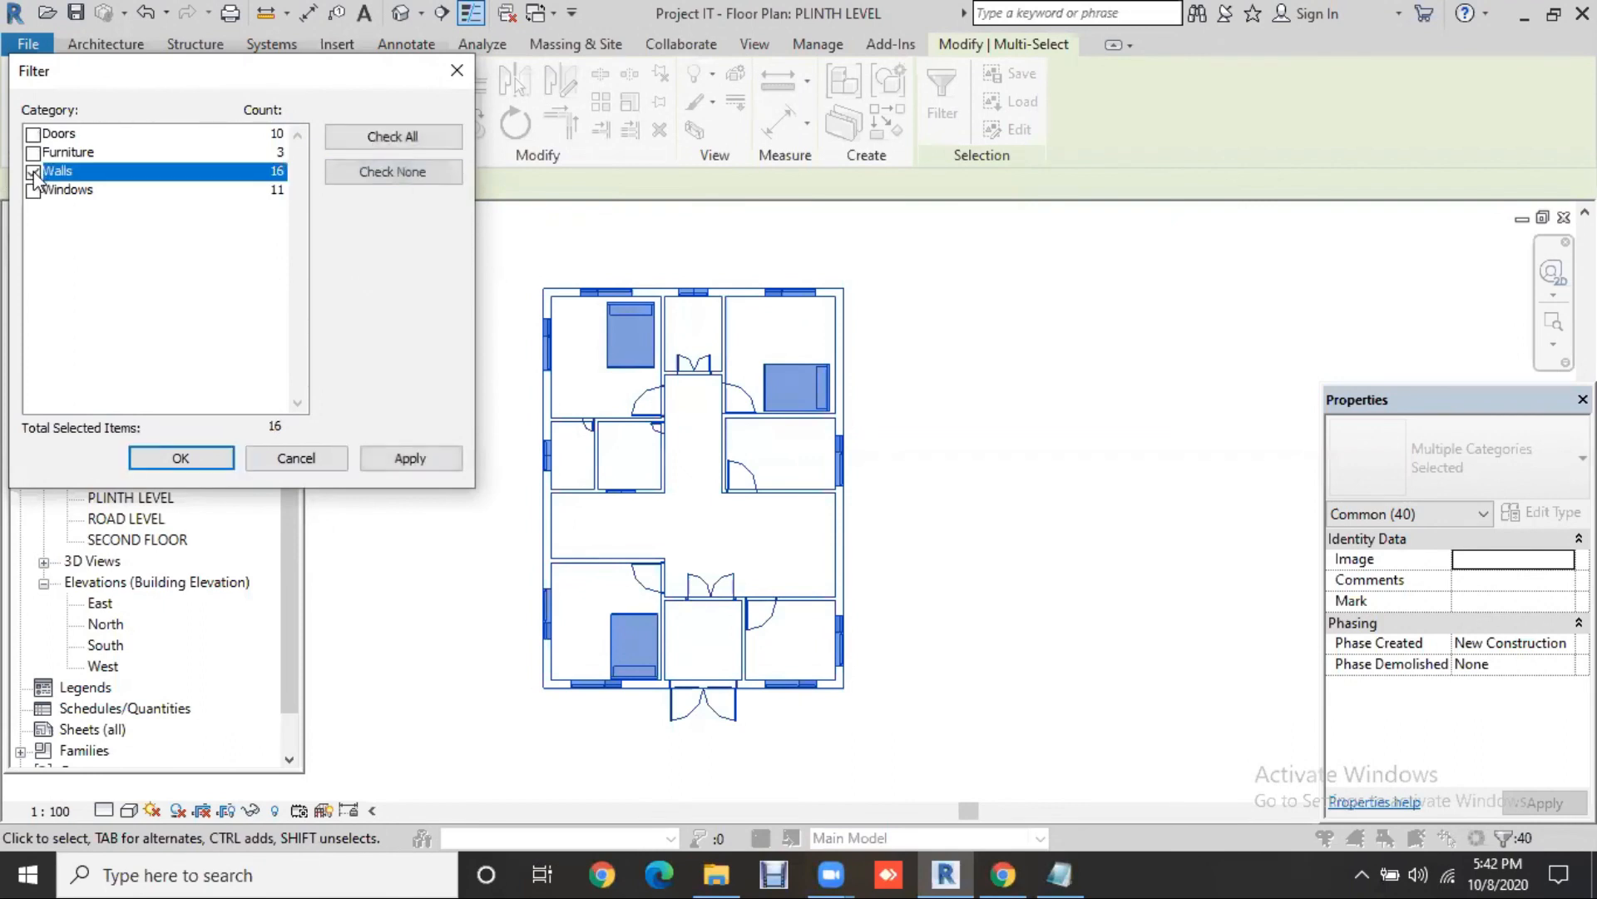
pyautogui.click(400, 460)
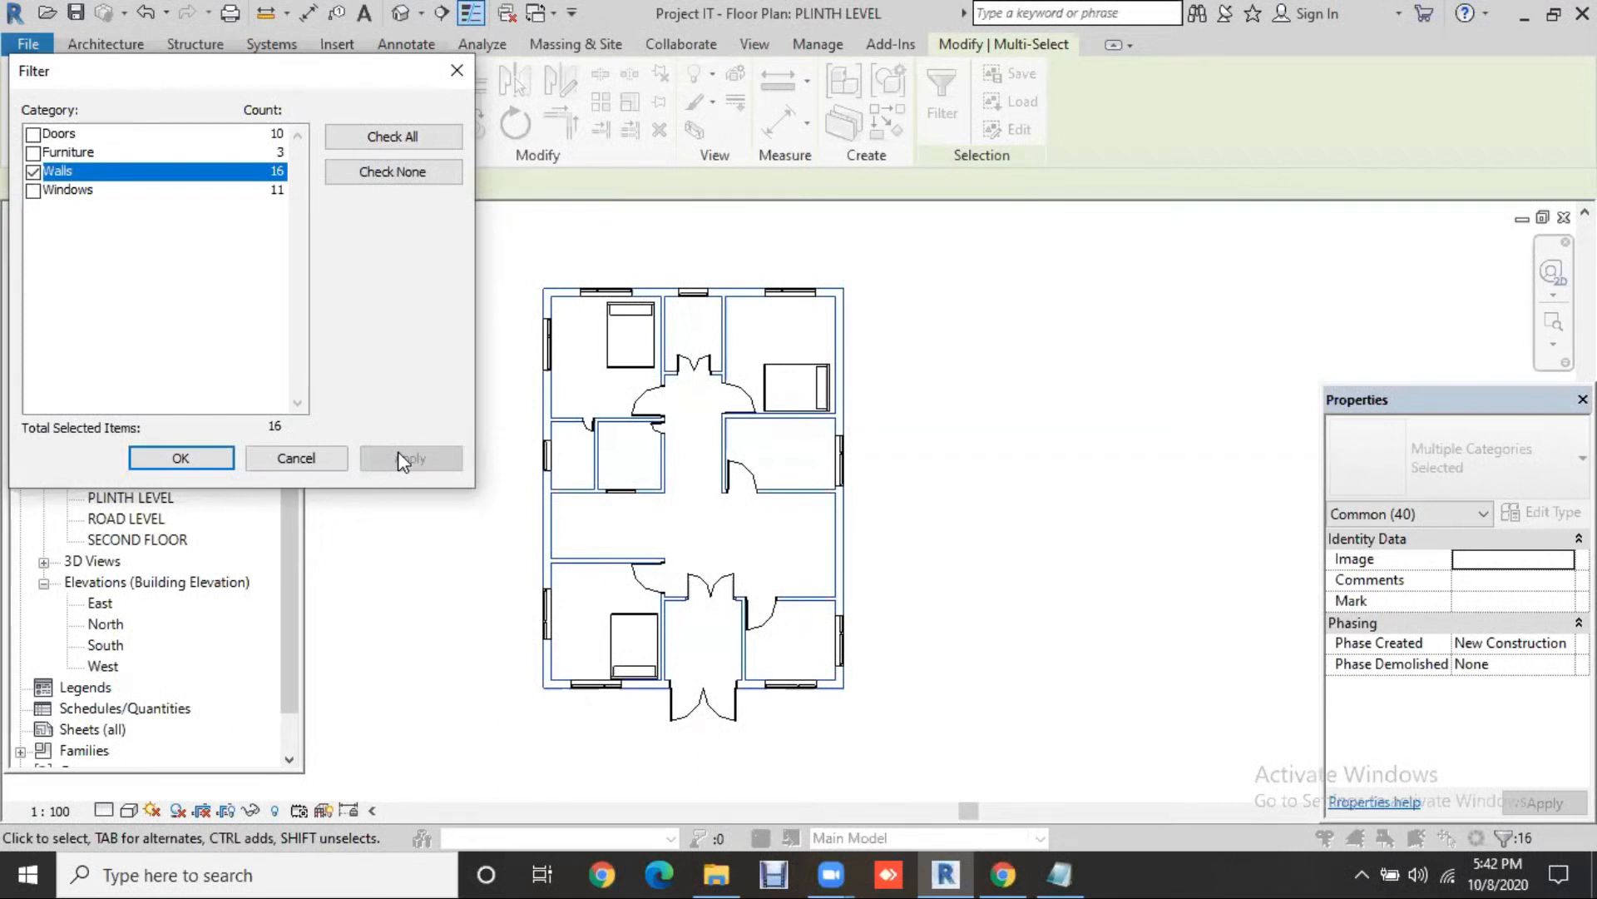
pyautogui.click(33, 171)
pyautogui.click(33, 191)
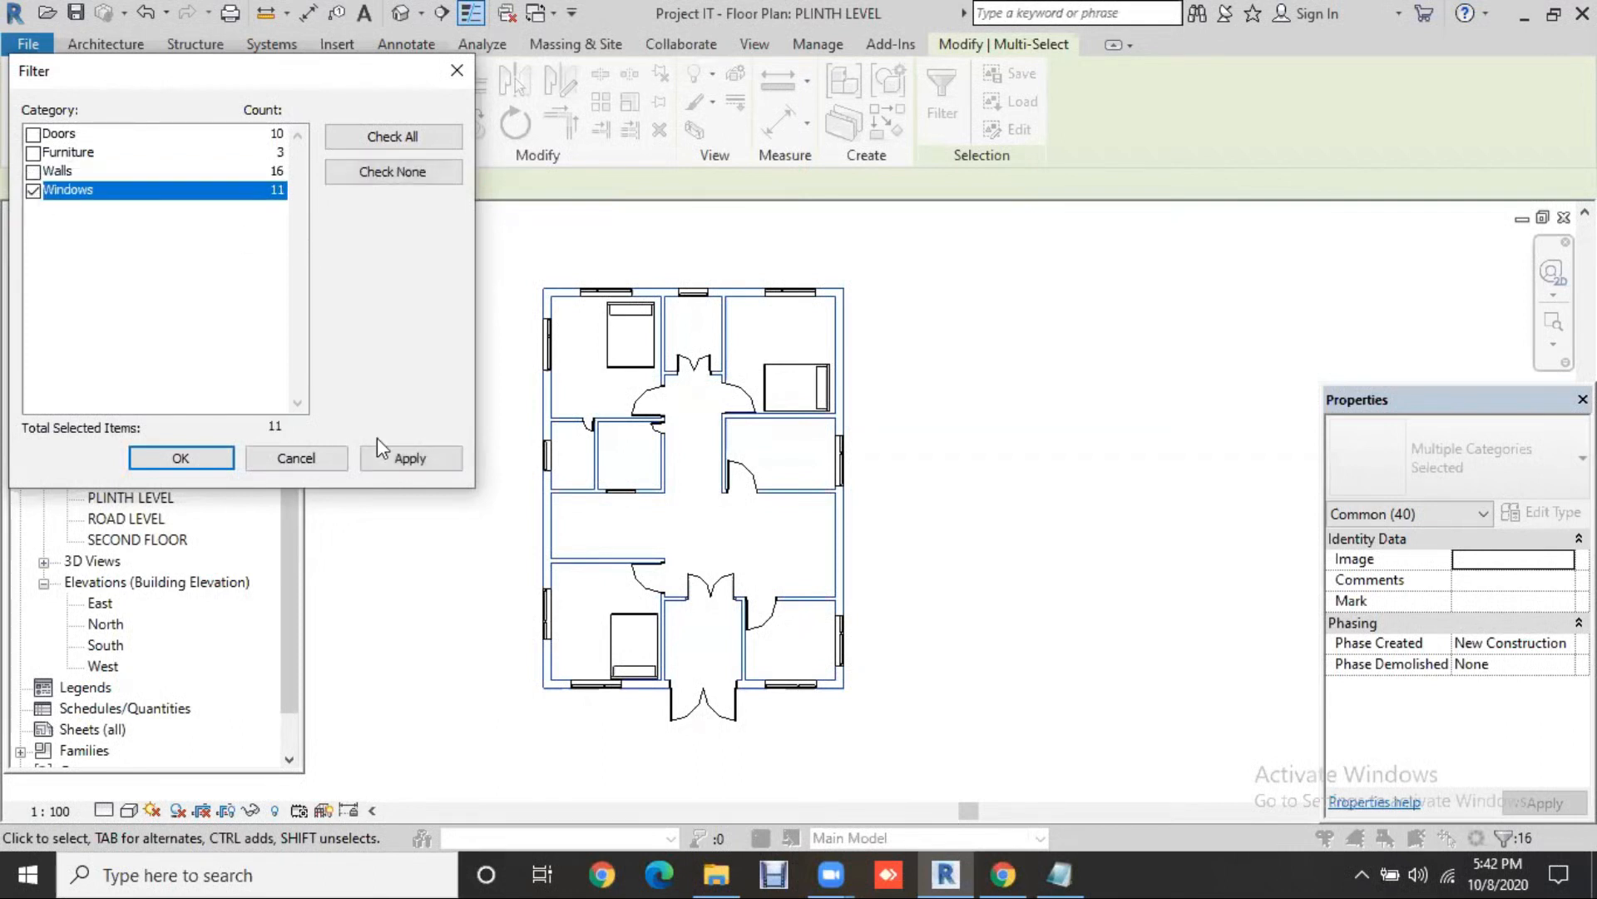
pyautogui.click(411, 458)
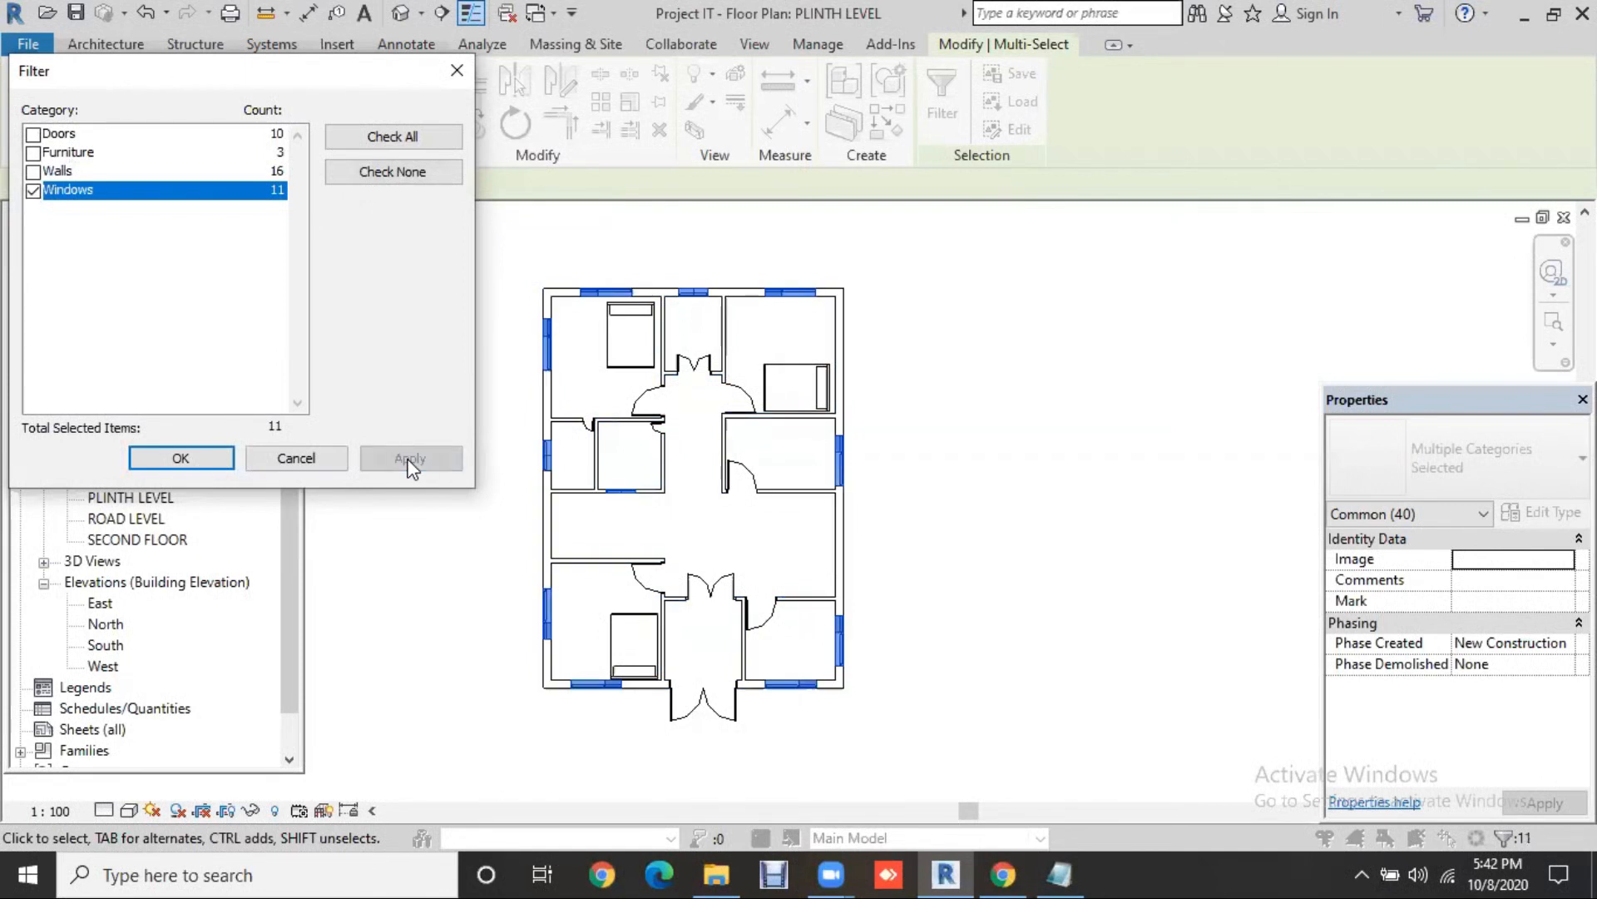
pyautogui.click(33, 191)
pyautogui.click(33, 134)
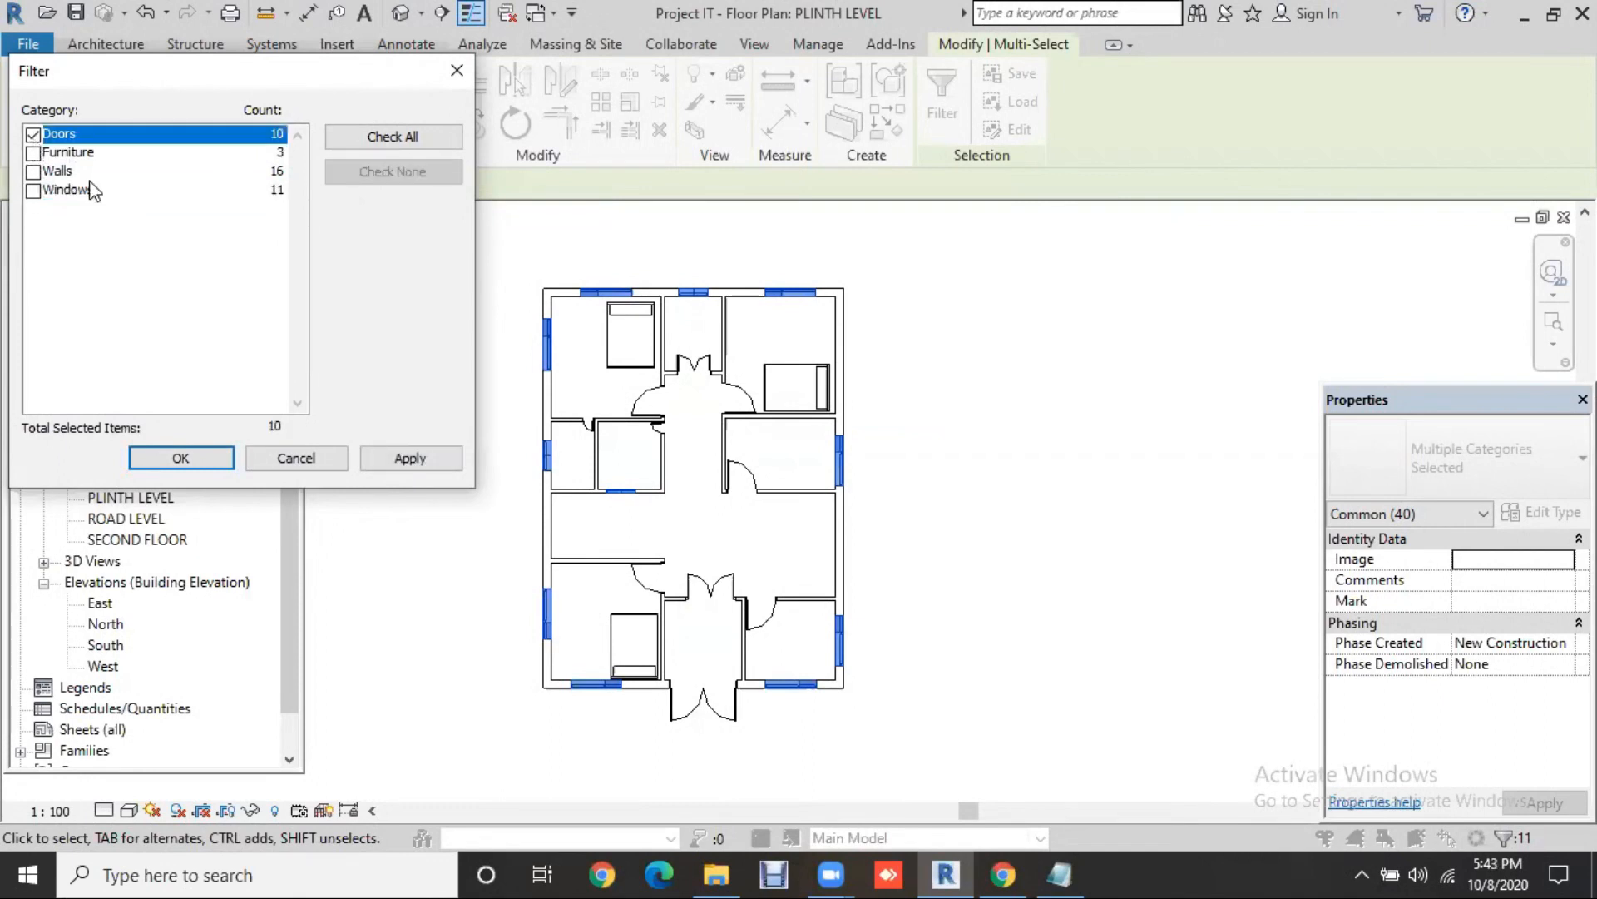
pyautogui.click(426, 460)
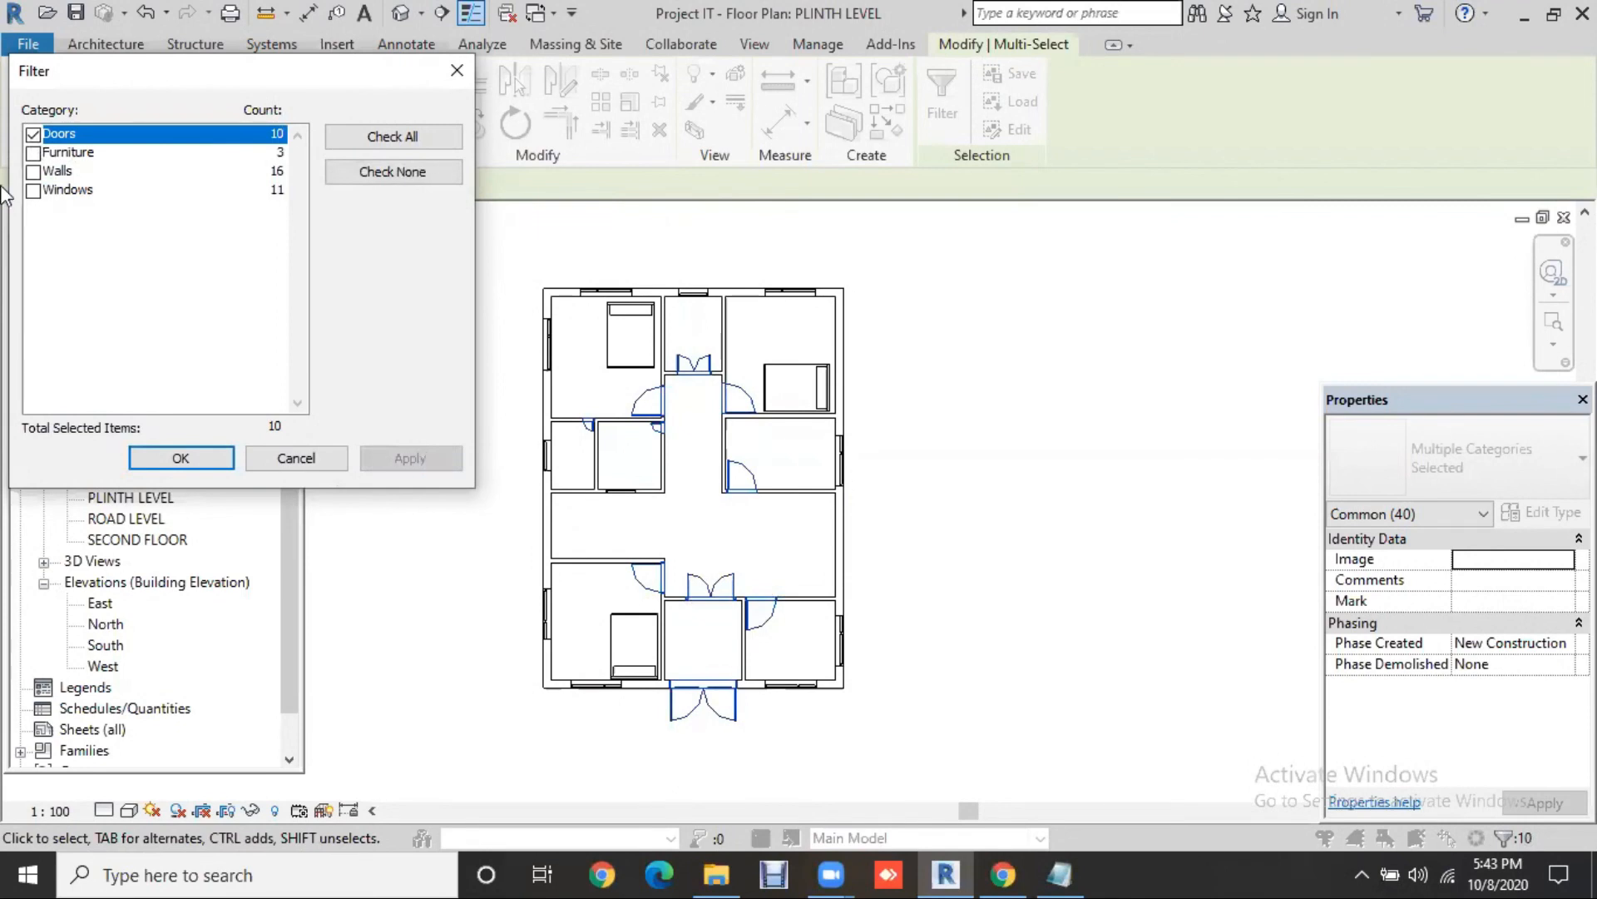
# Step: Filter the selection to Furniture only, leaving the three M_Bed-Shaker beds selected
pyautogui.click(34, 153)
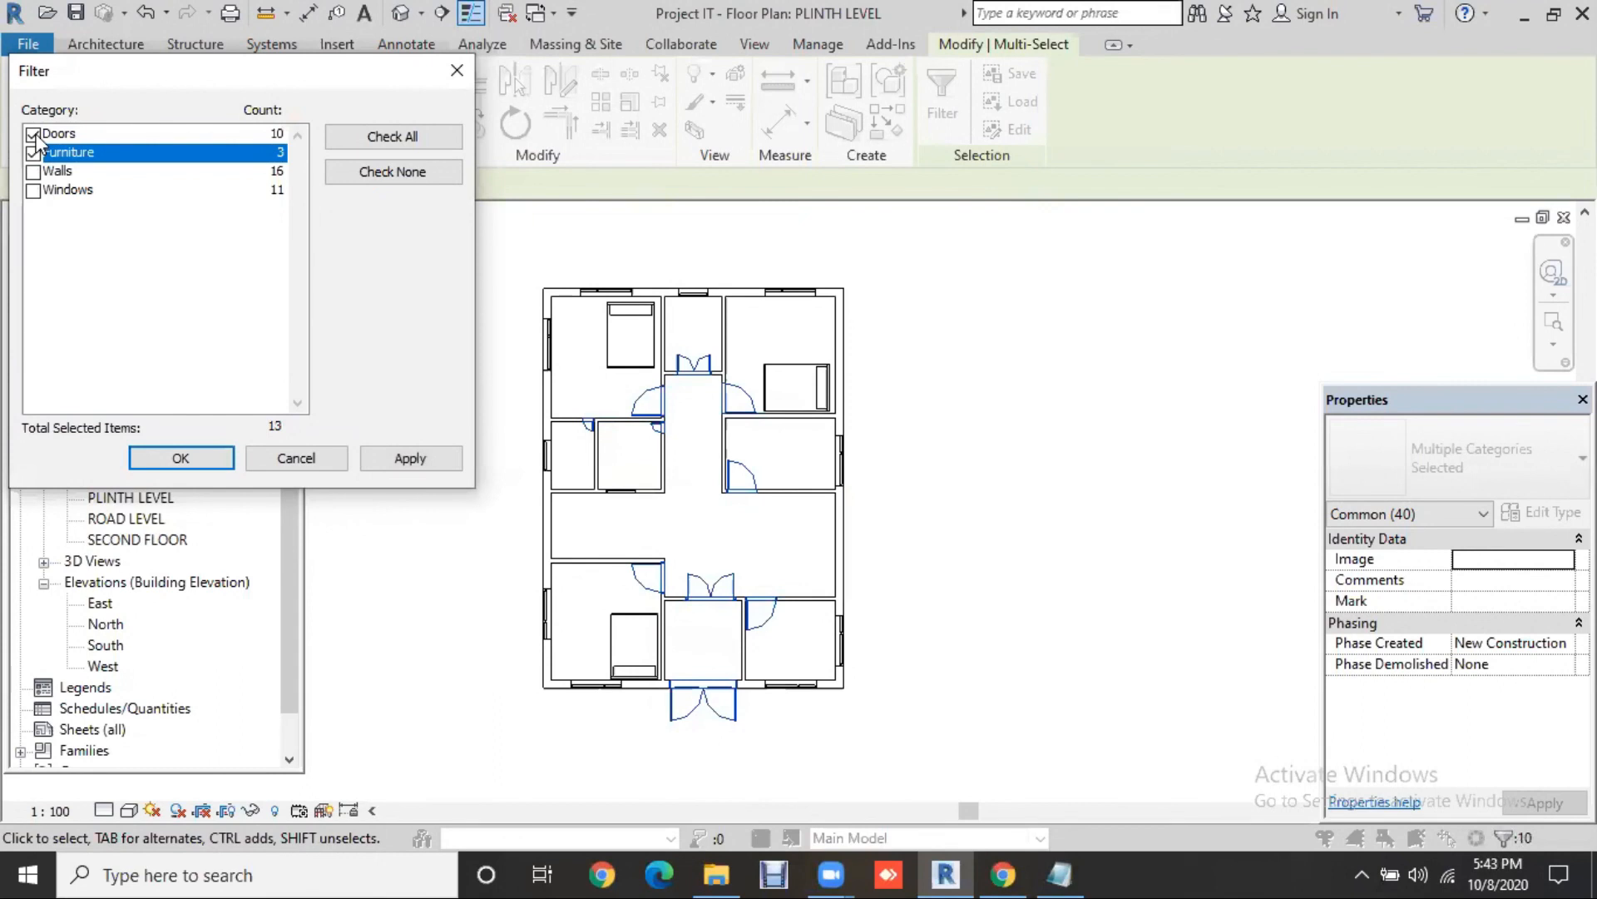
pyautogui.click(33, 134)
pyautogui.click(377, 458)
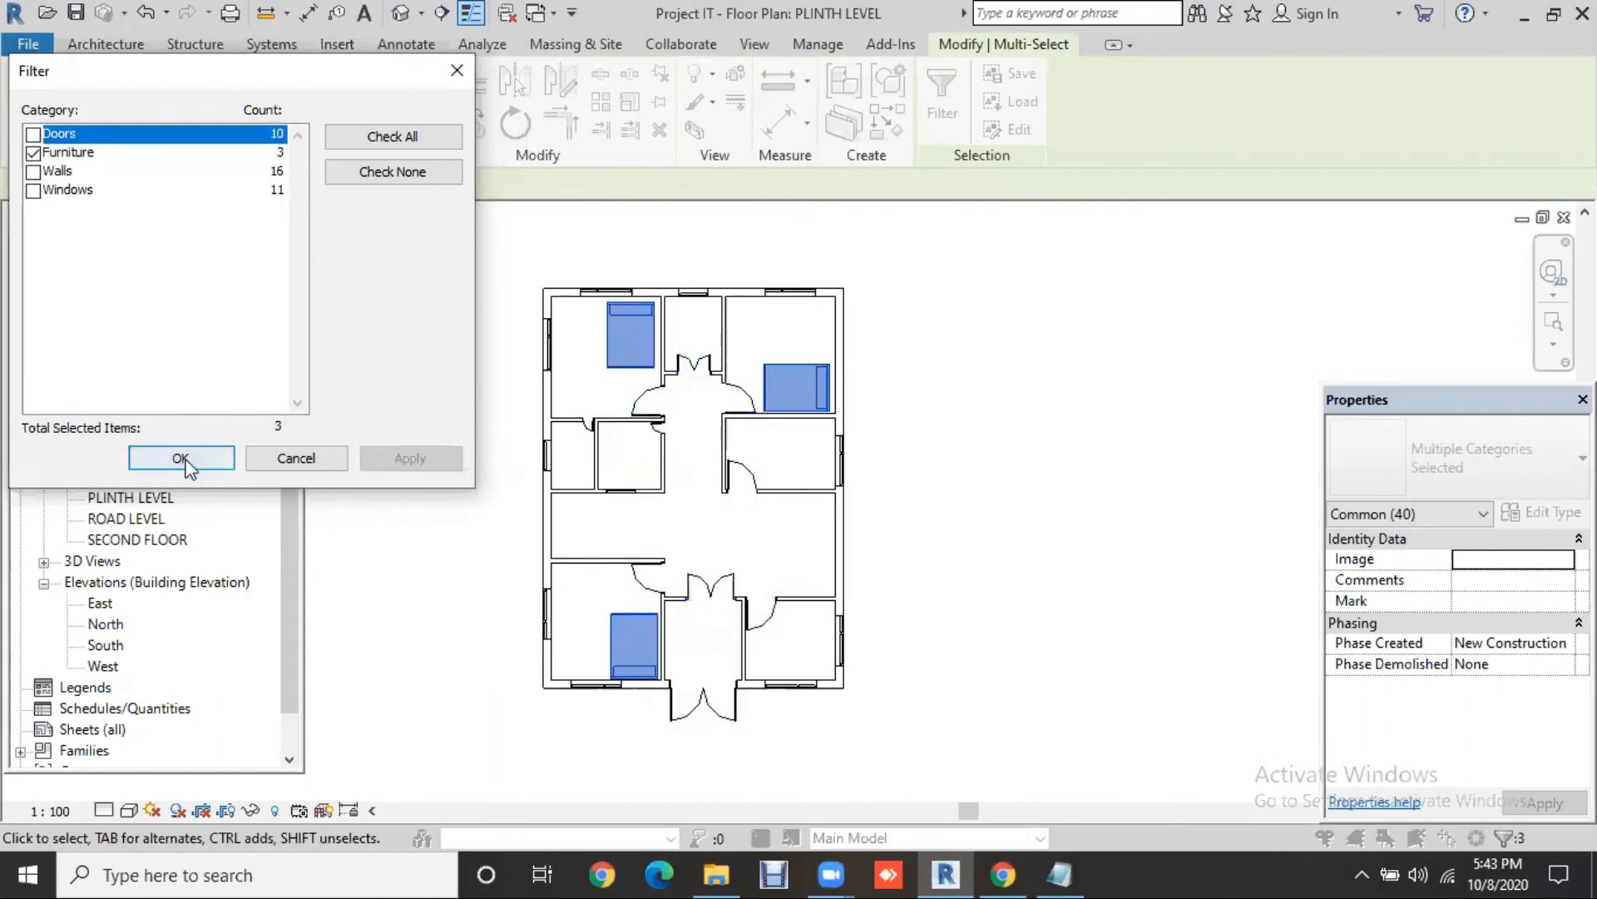
pyautogui.press('Return')
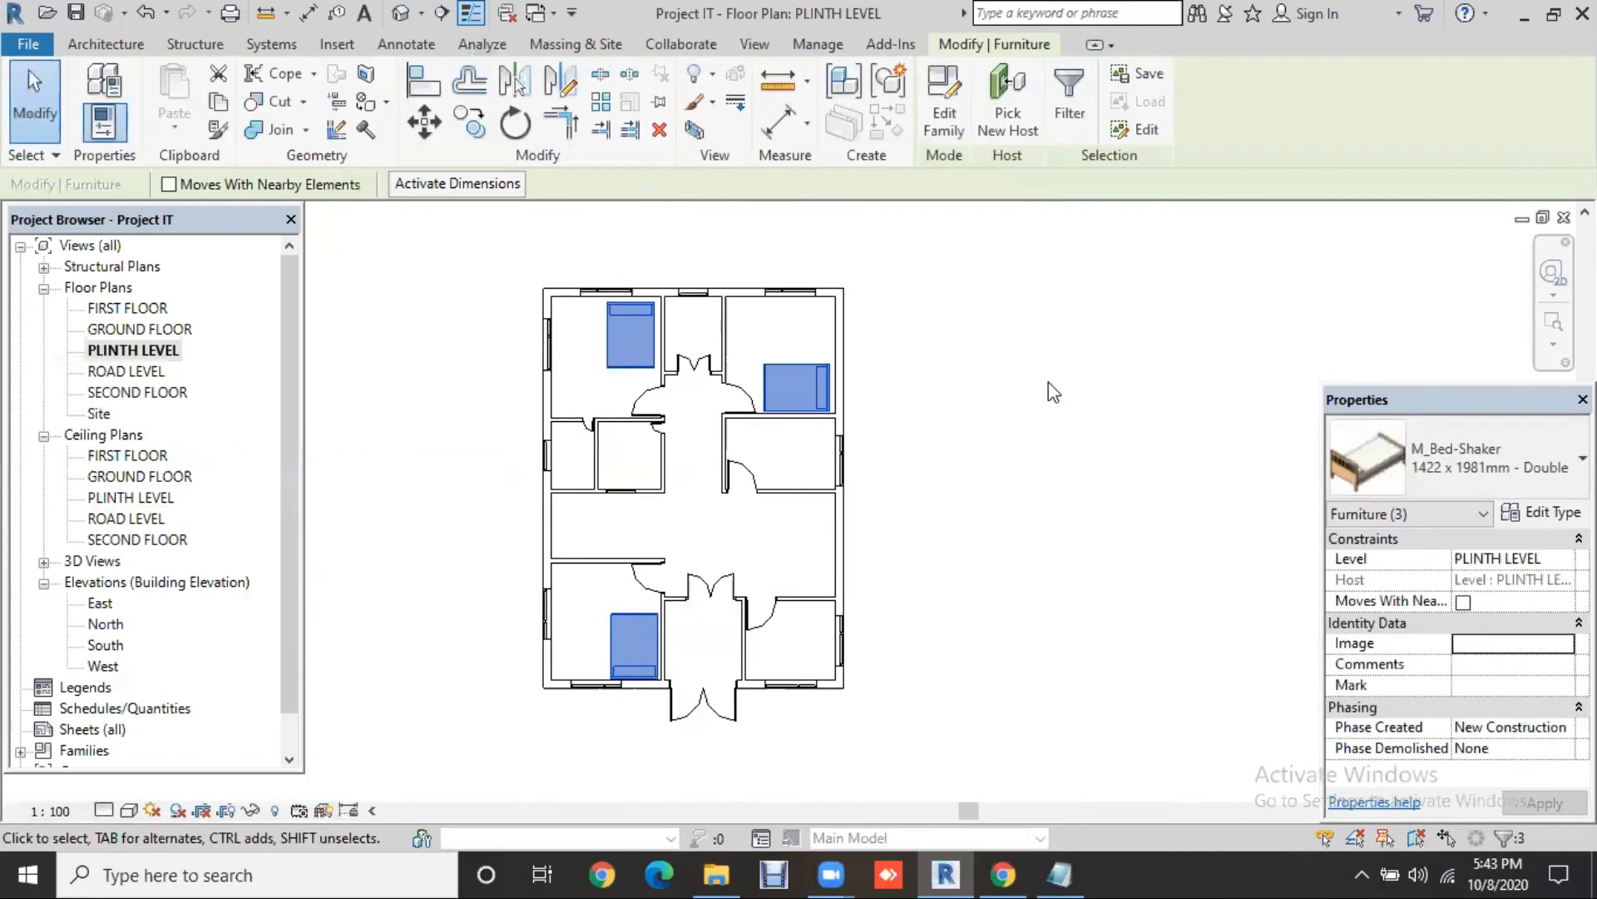
pyautogui.click(941, 312)
pyautogui.moveTo(972, 243); pyautogui.dragTo(492, 743)
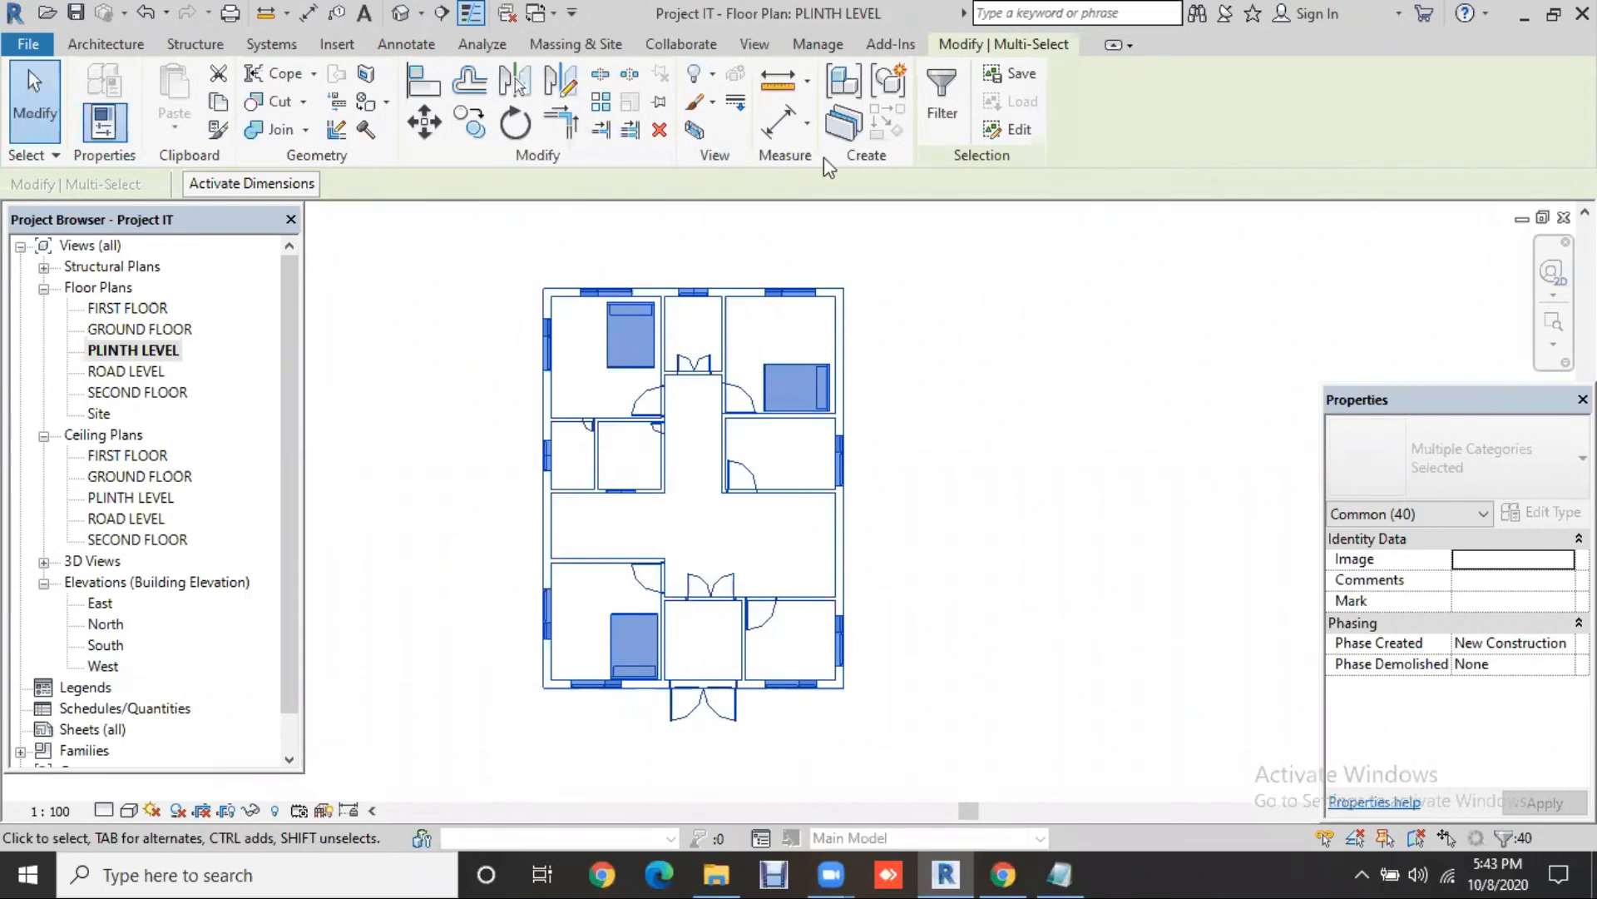
pyautogui.click(951, 84)
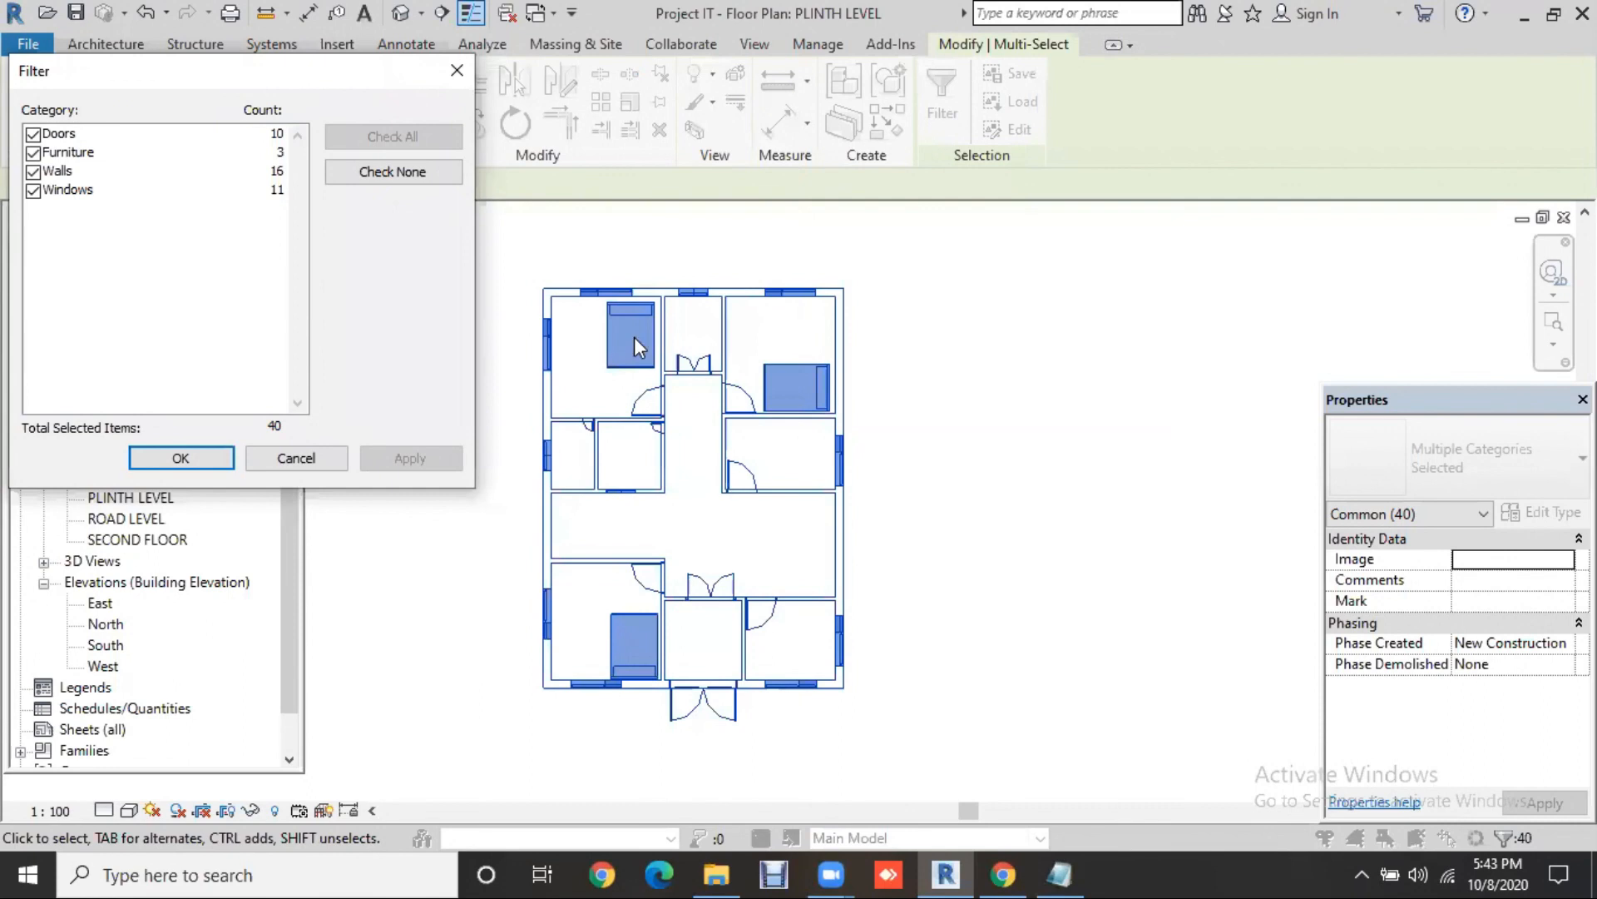
pyautogui.click(417, 178)
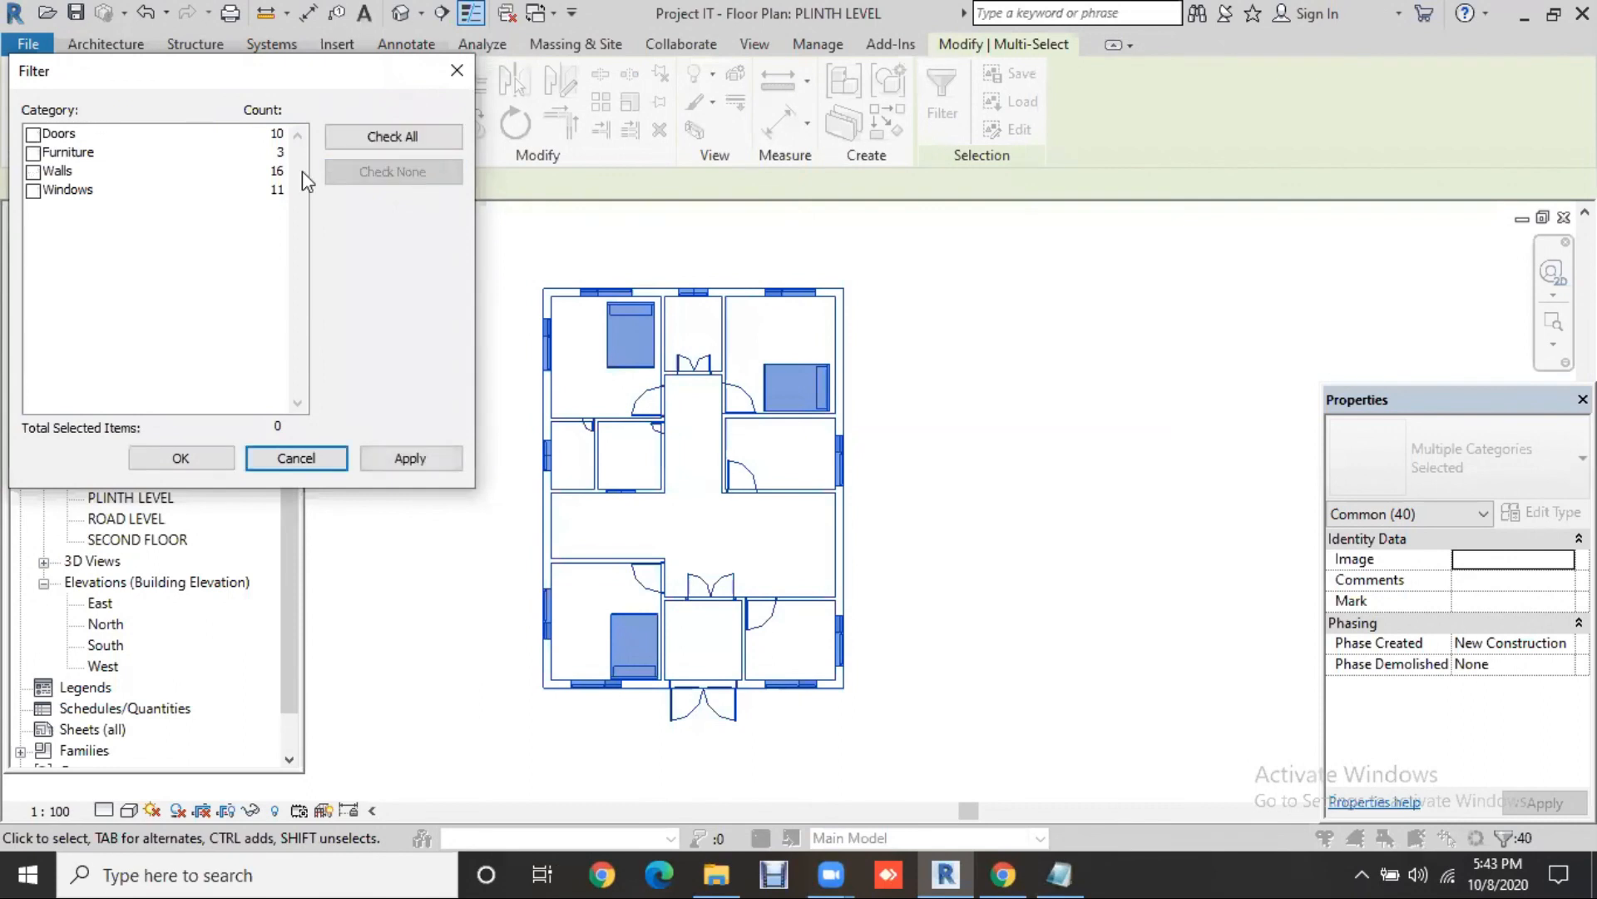
pyautogui.click(33, 134)
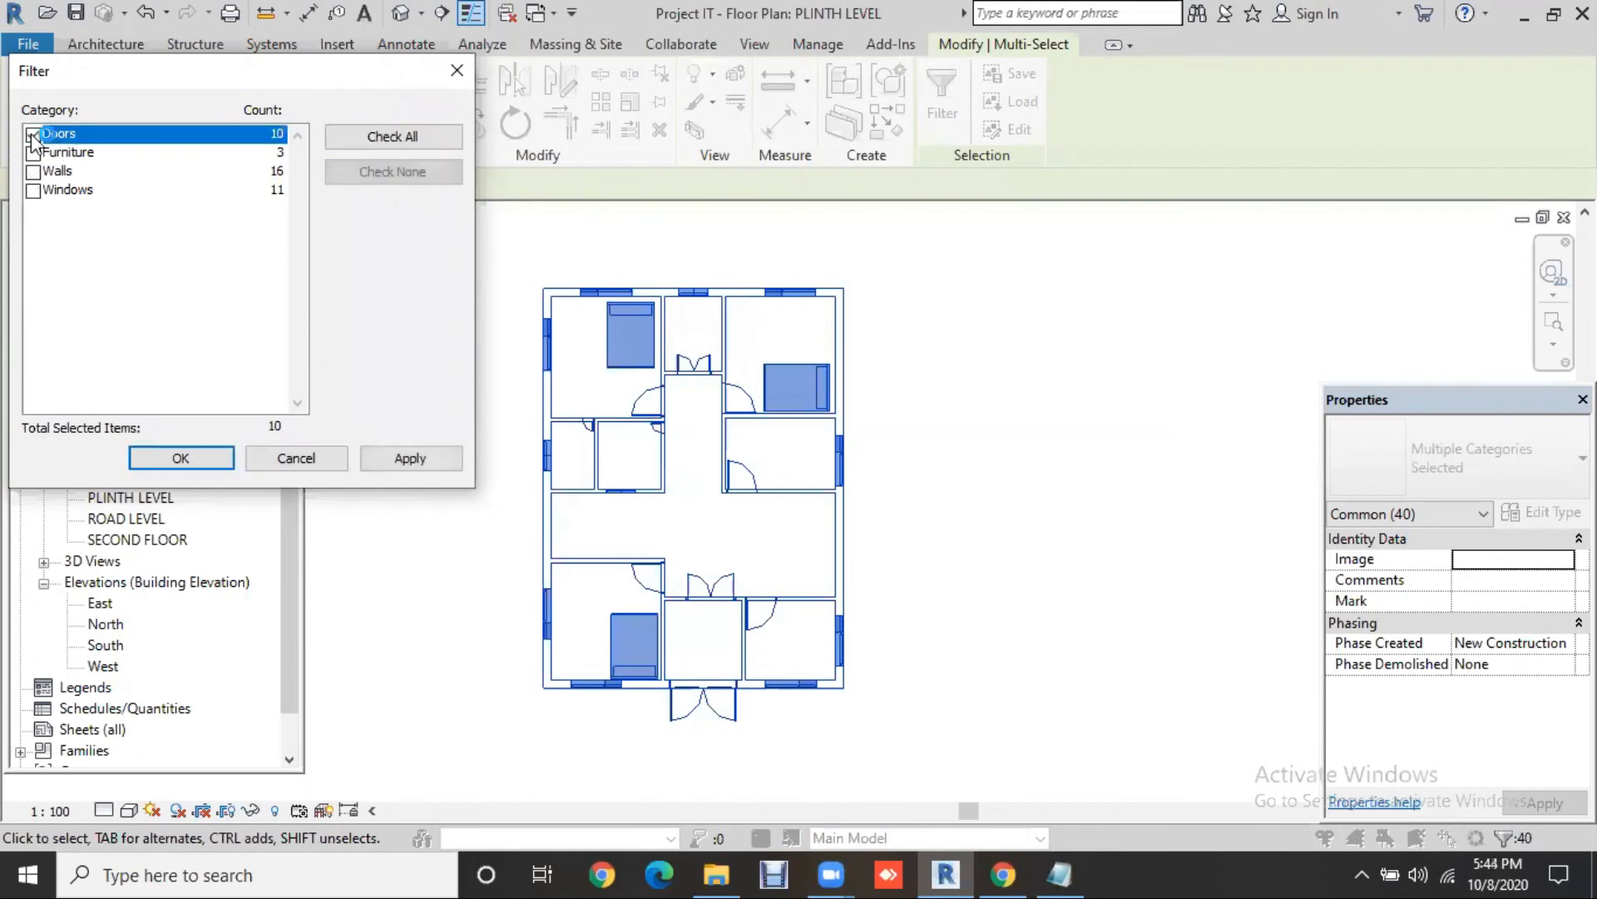
pyautogui.click(411, 458)
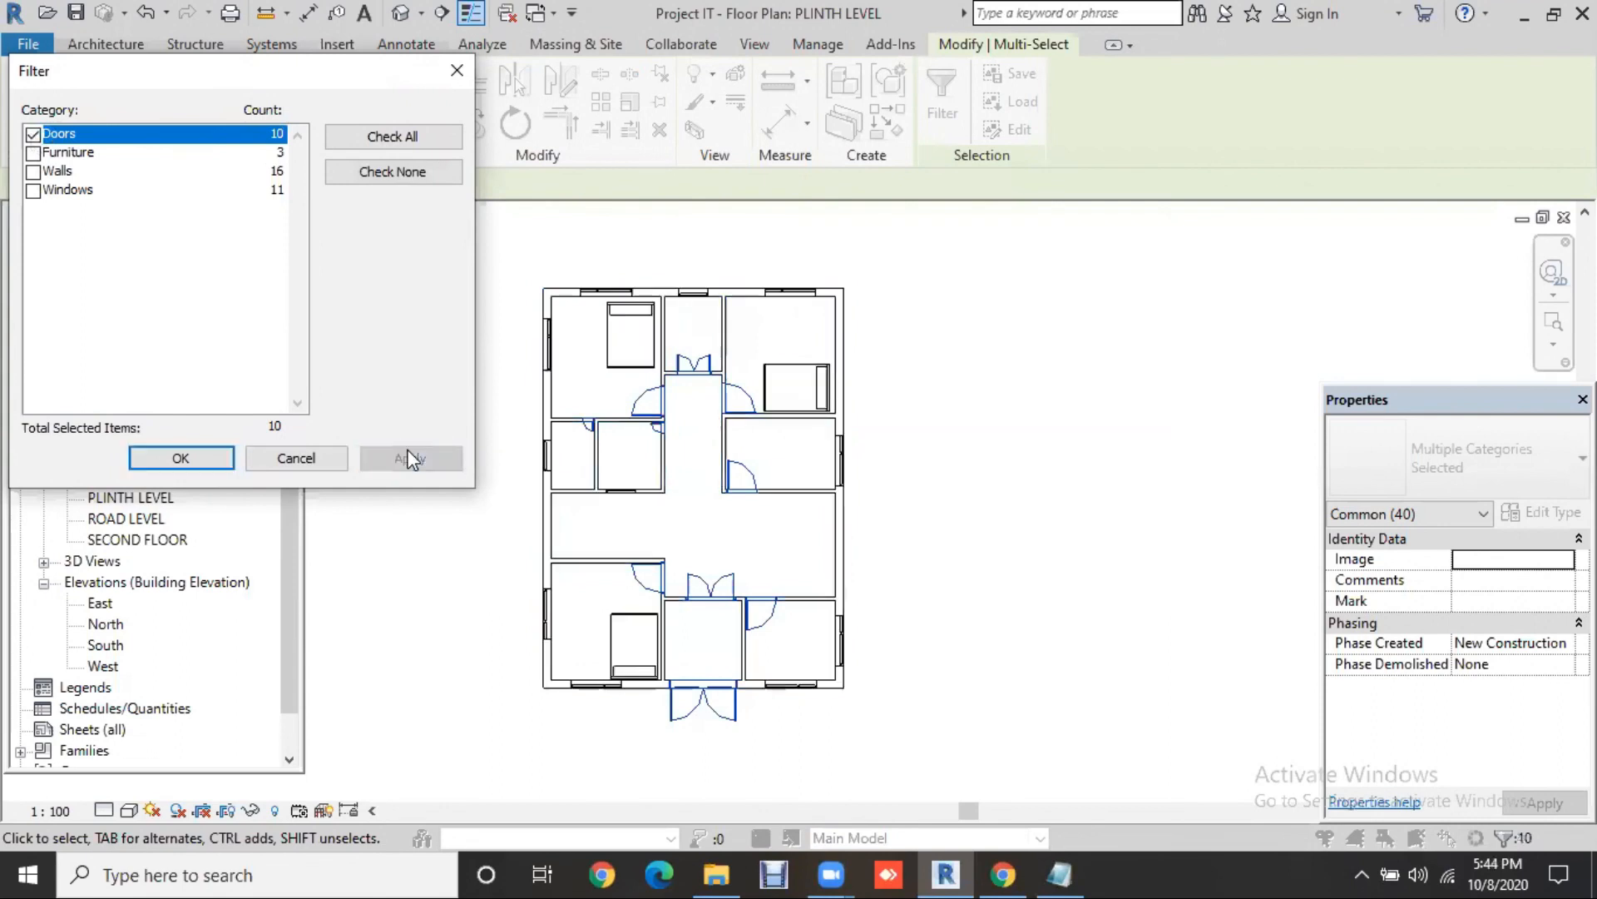
pyautogui.click(33, 134)
pyautogui.click(33, 153)
pyautogui.click(438, 457)
pyautogui.click(33, 171)
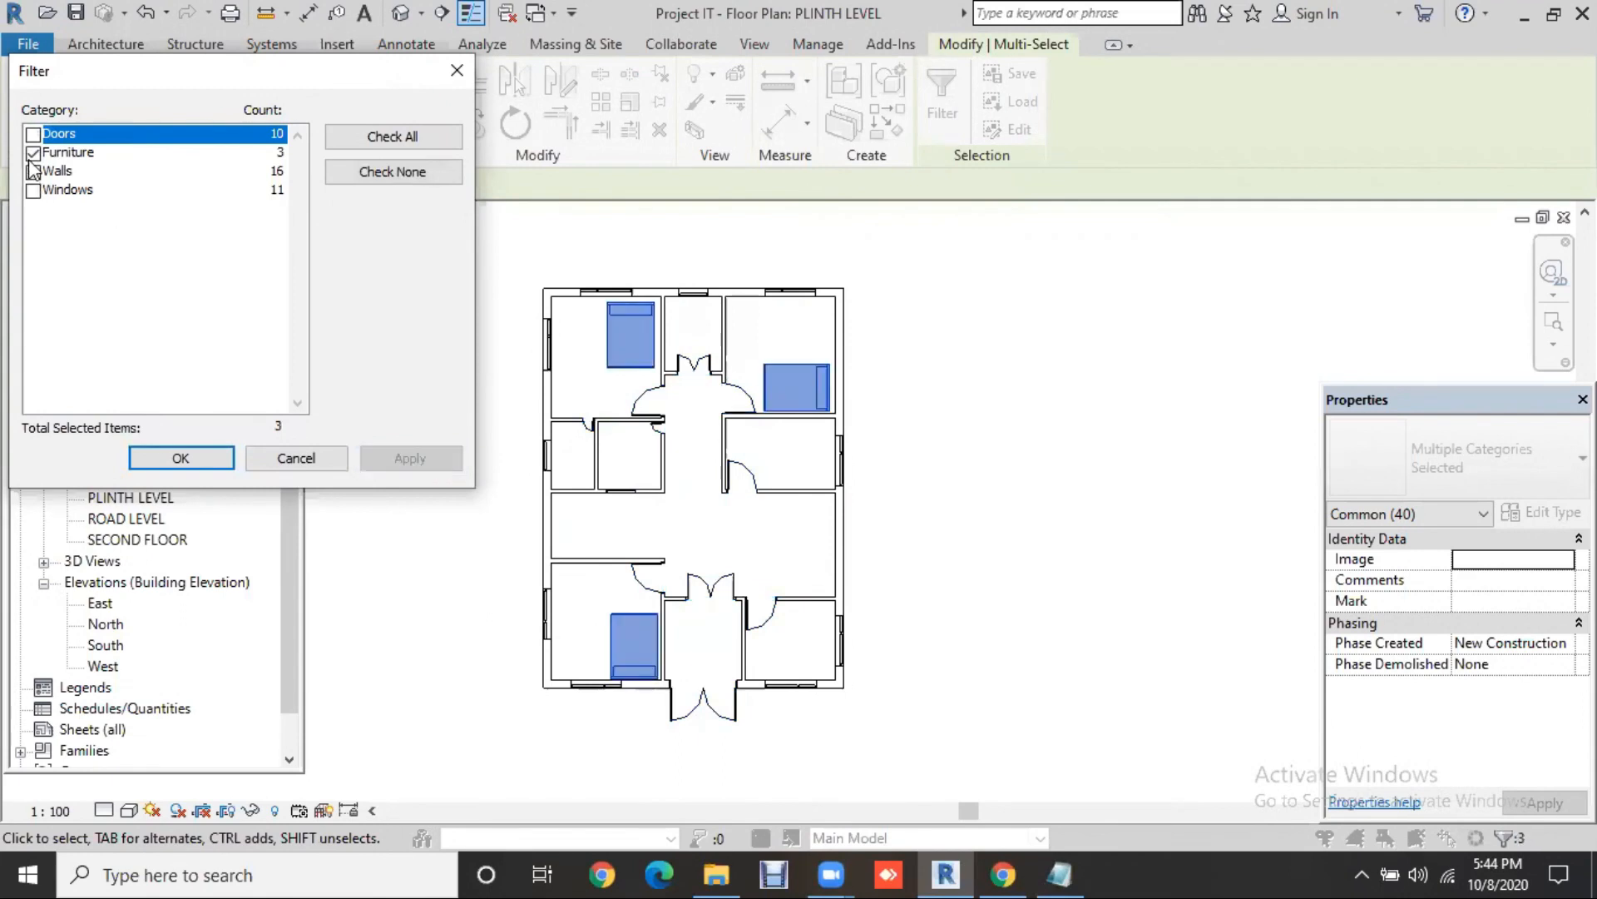
pyautogui.click(34, 153)
pyautogui.click(378, 458)
pyautogui.click(34, 190)
pyautogui.click(35, 173)
pyautogui.click(430, 462)
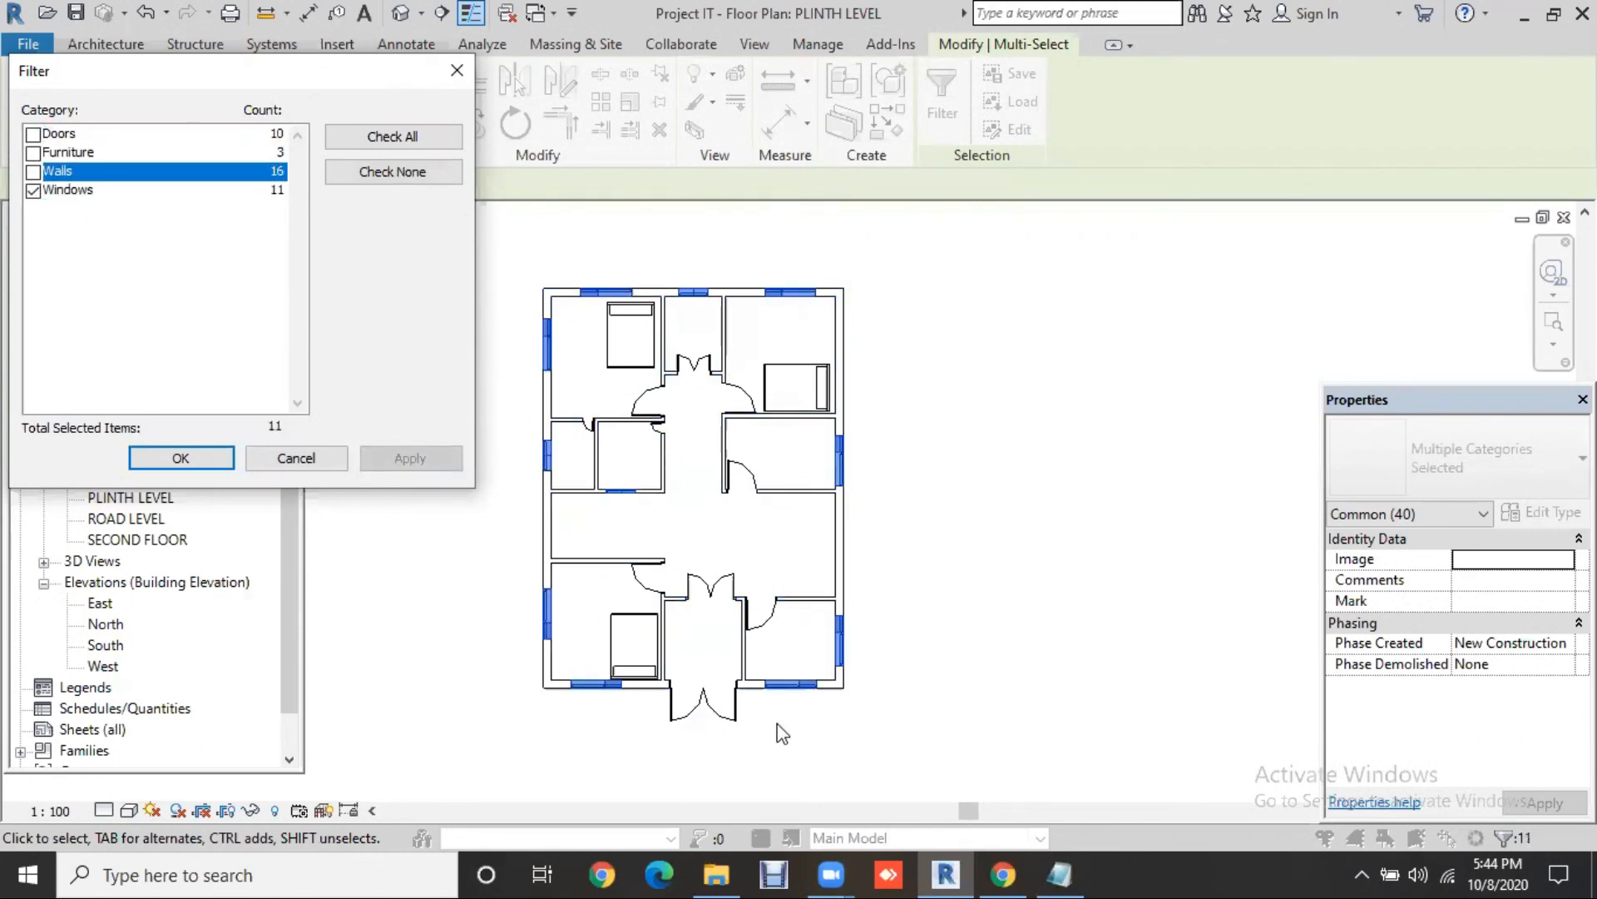
pyautogui.click(459, 66)
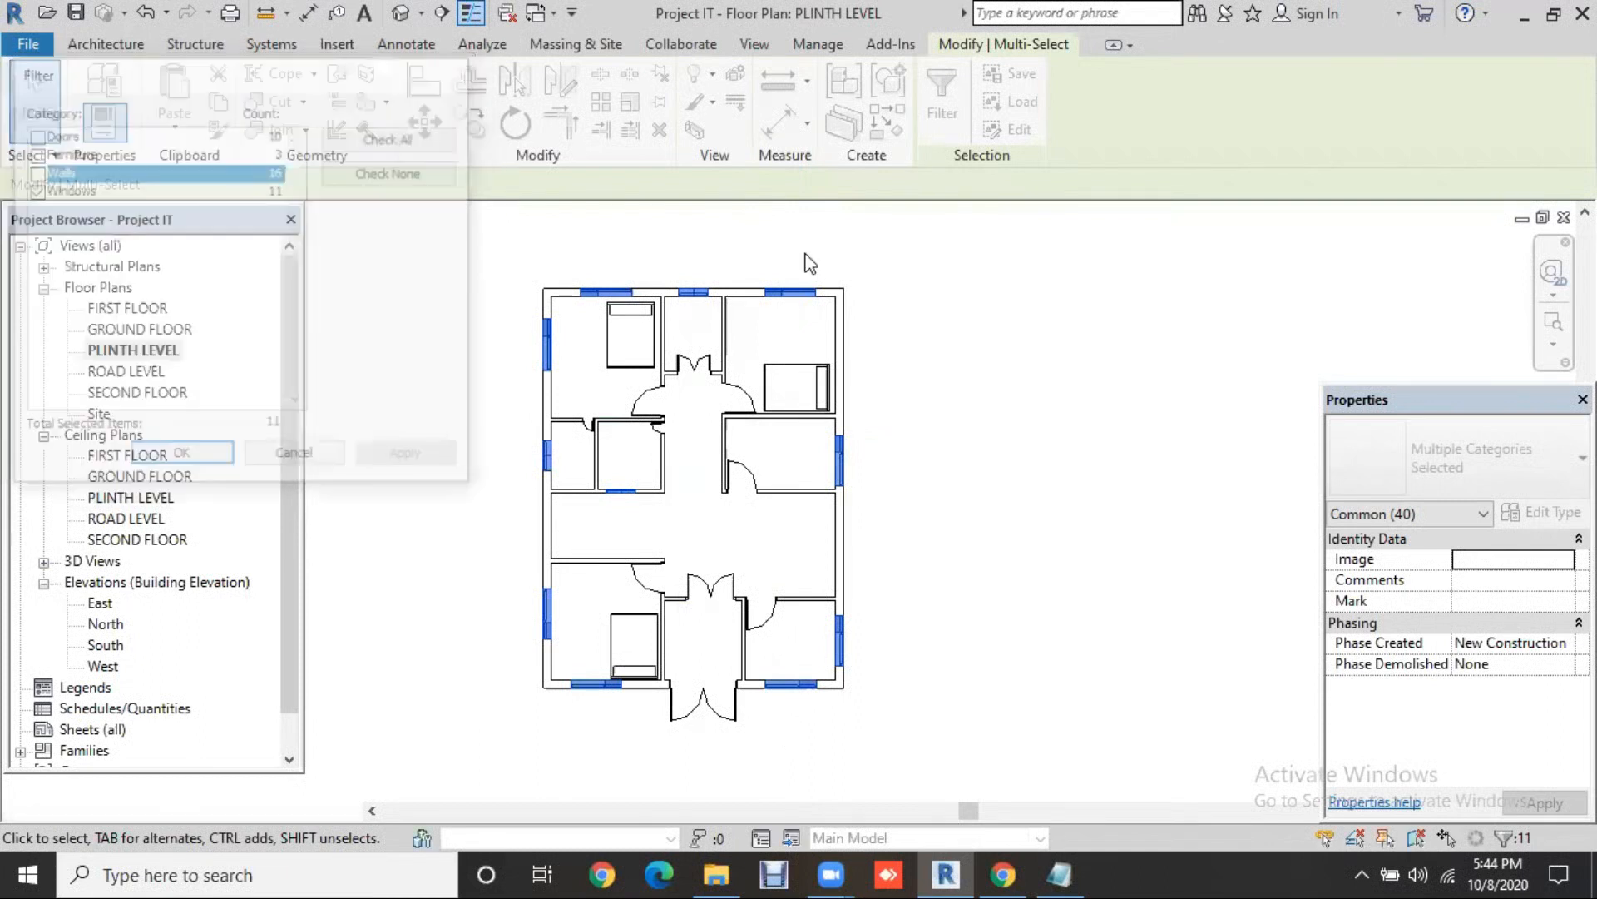
pyautogui.click(982, 281)
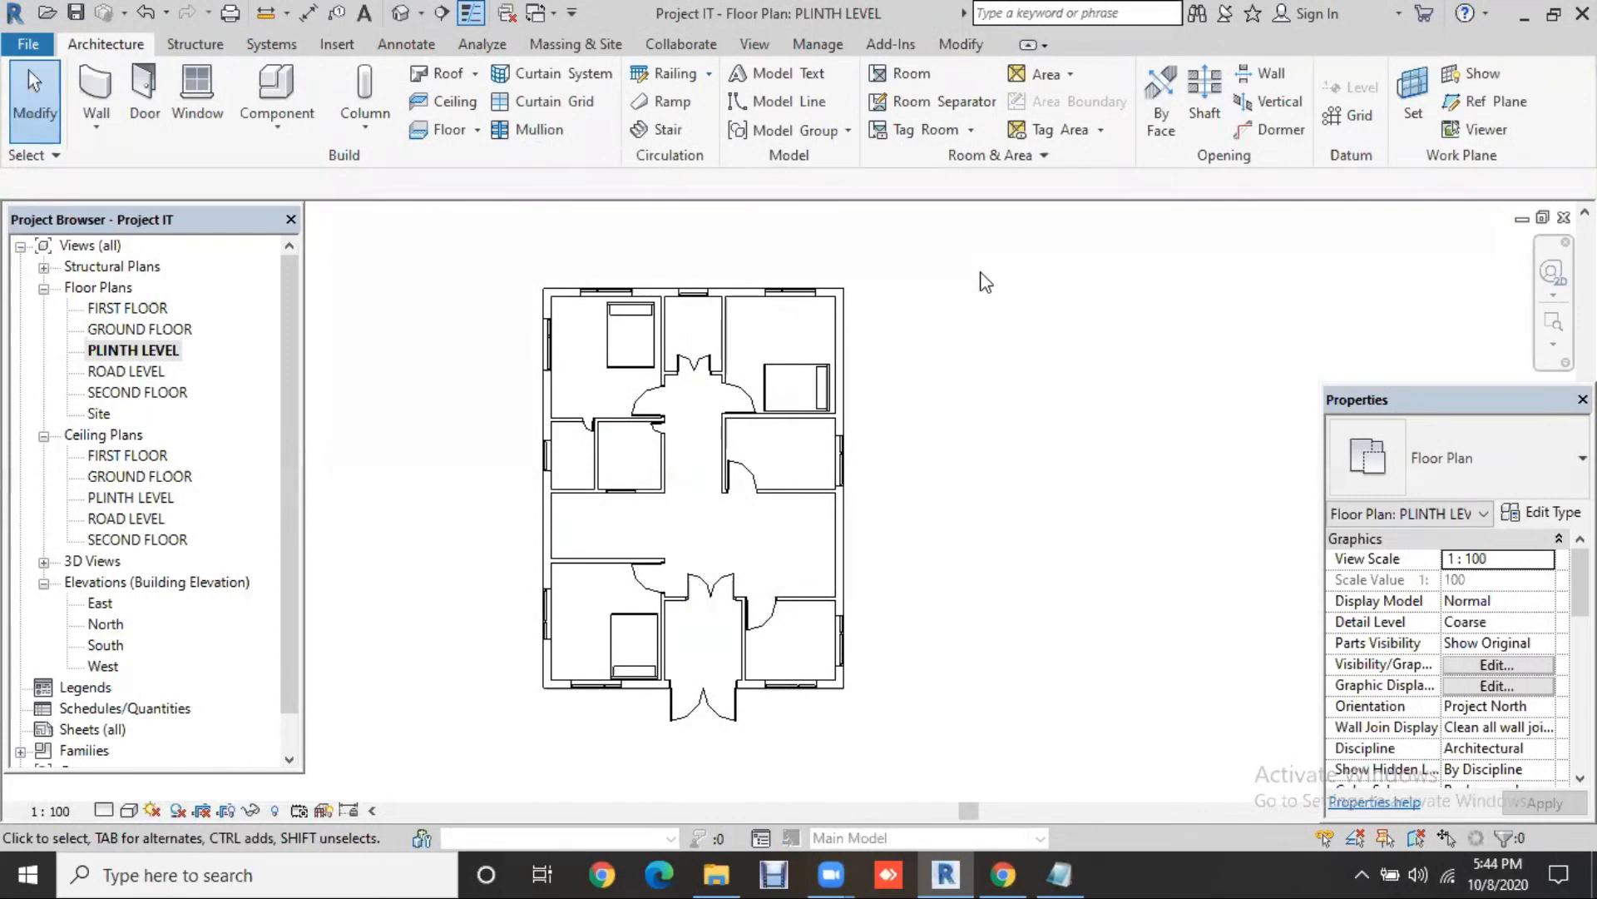
pyautogui.click(548, 529)
pyautogui.press('Tab')
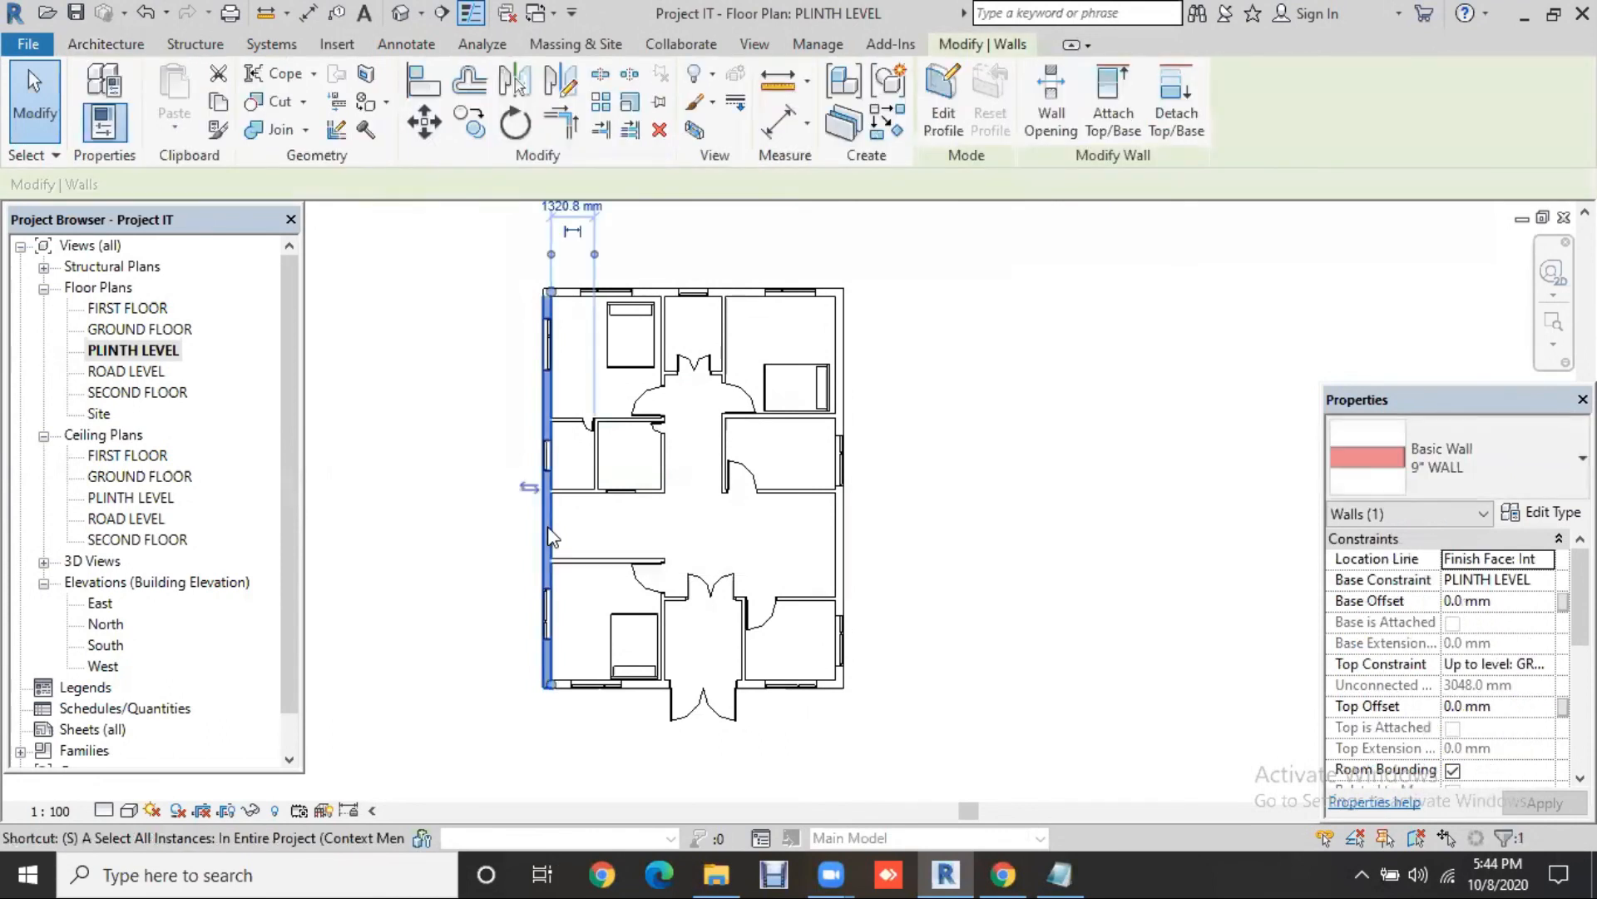
pyautogui.click(547, 525)
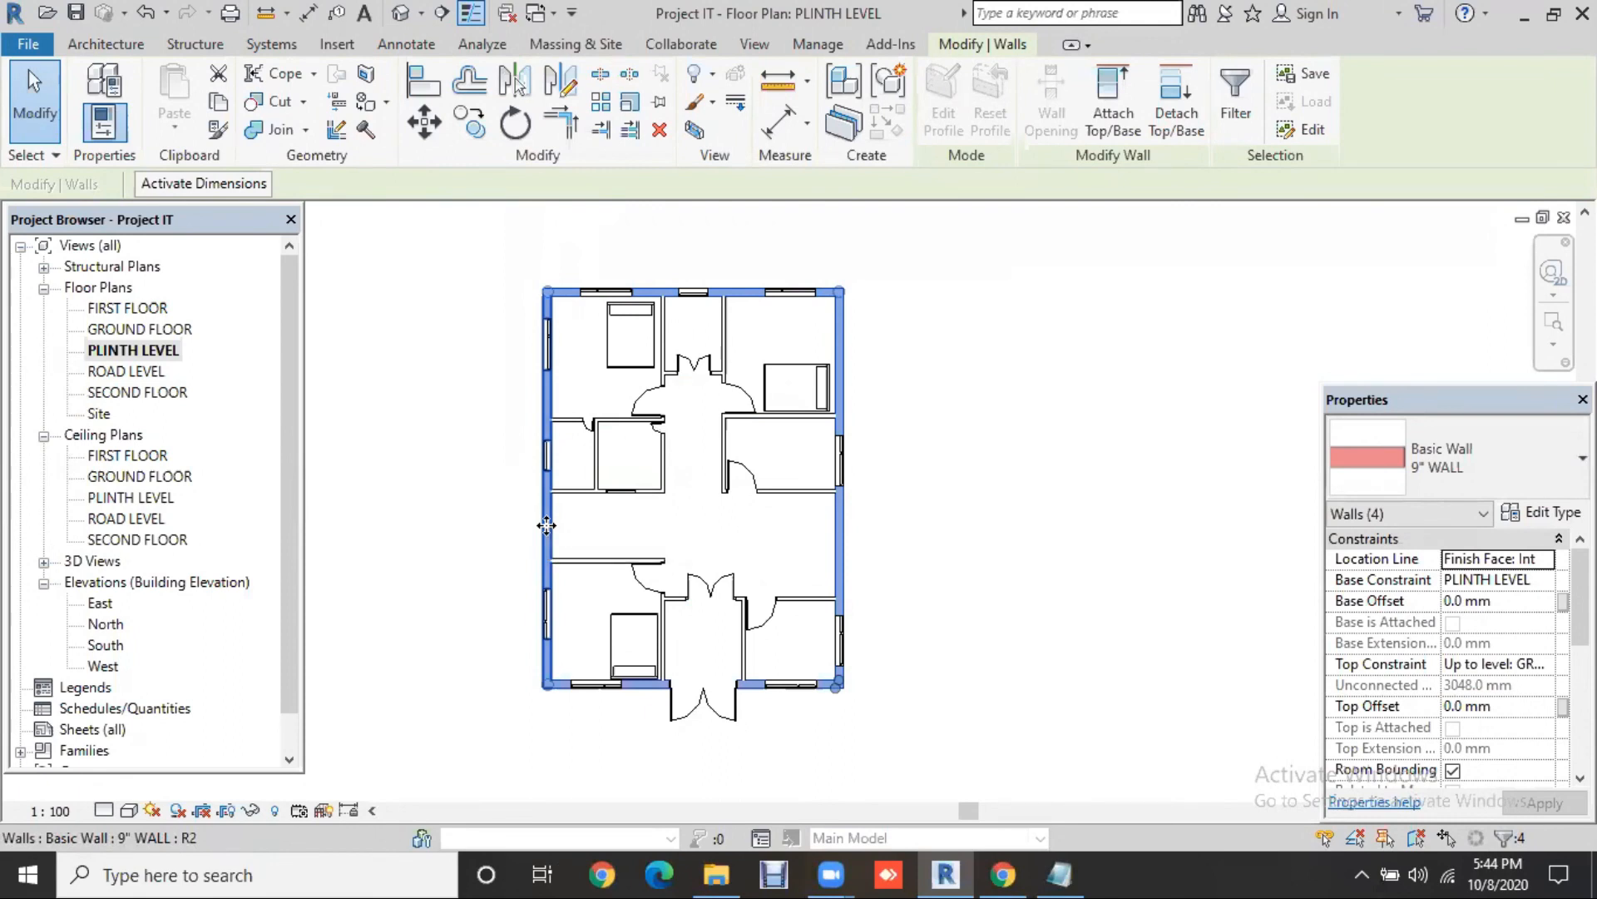
pyautogui.click(1032, 454)
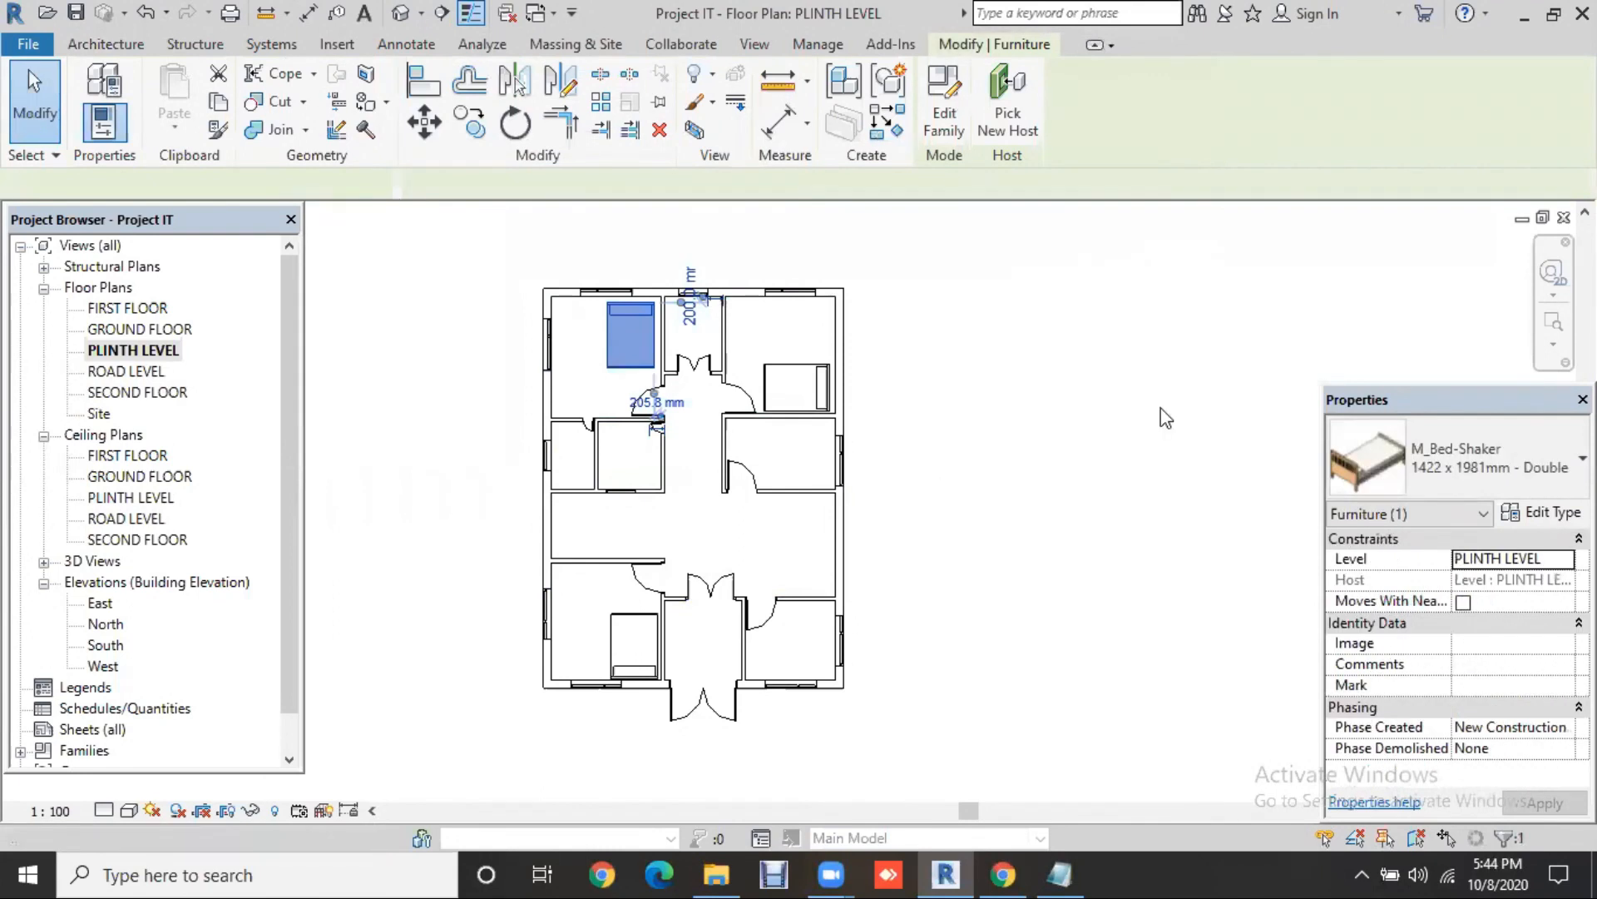
pyautogui.press('s')
pyautogui.press('a')
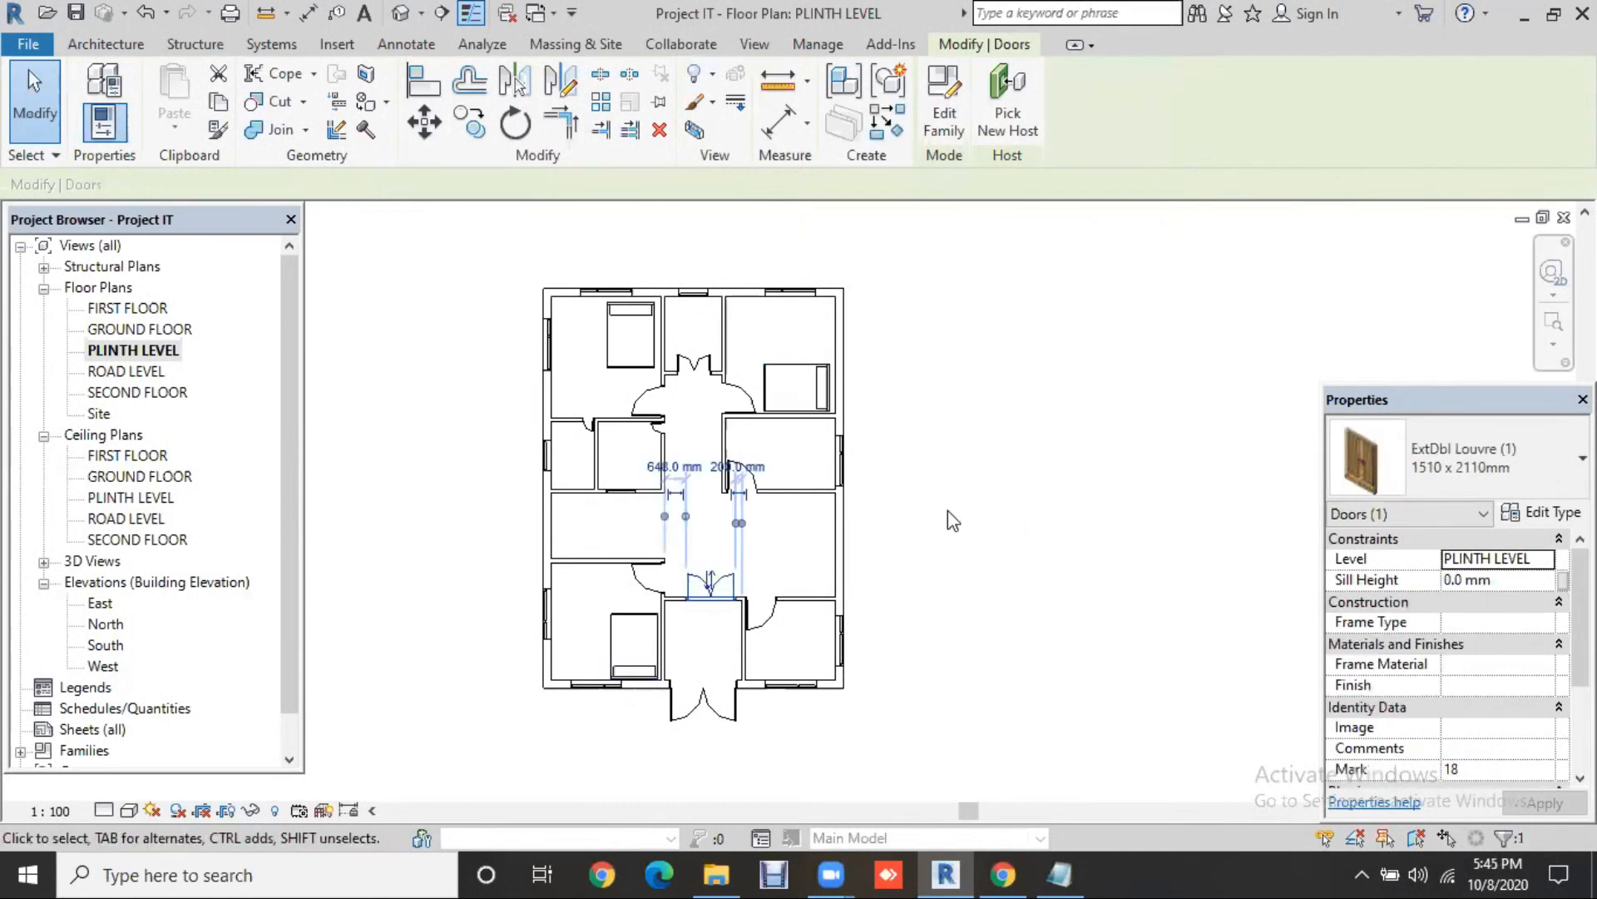
pyautogui.click(767, 616)
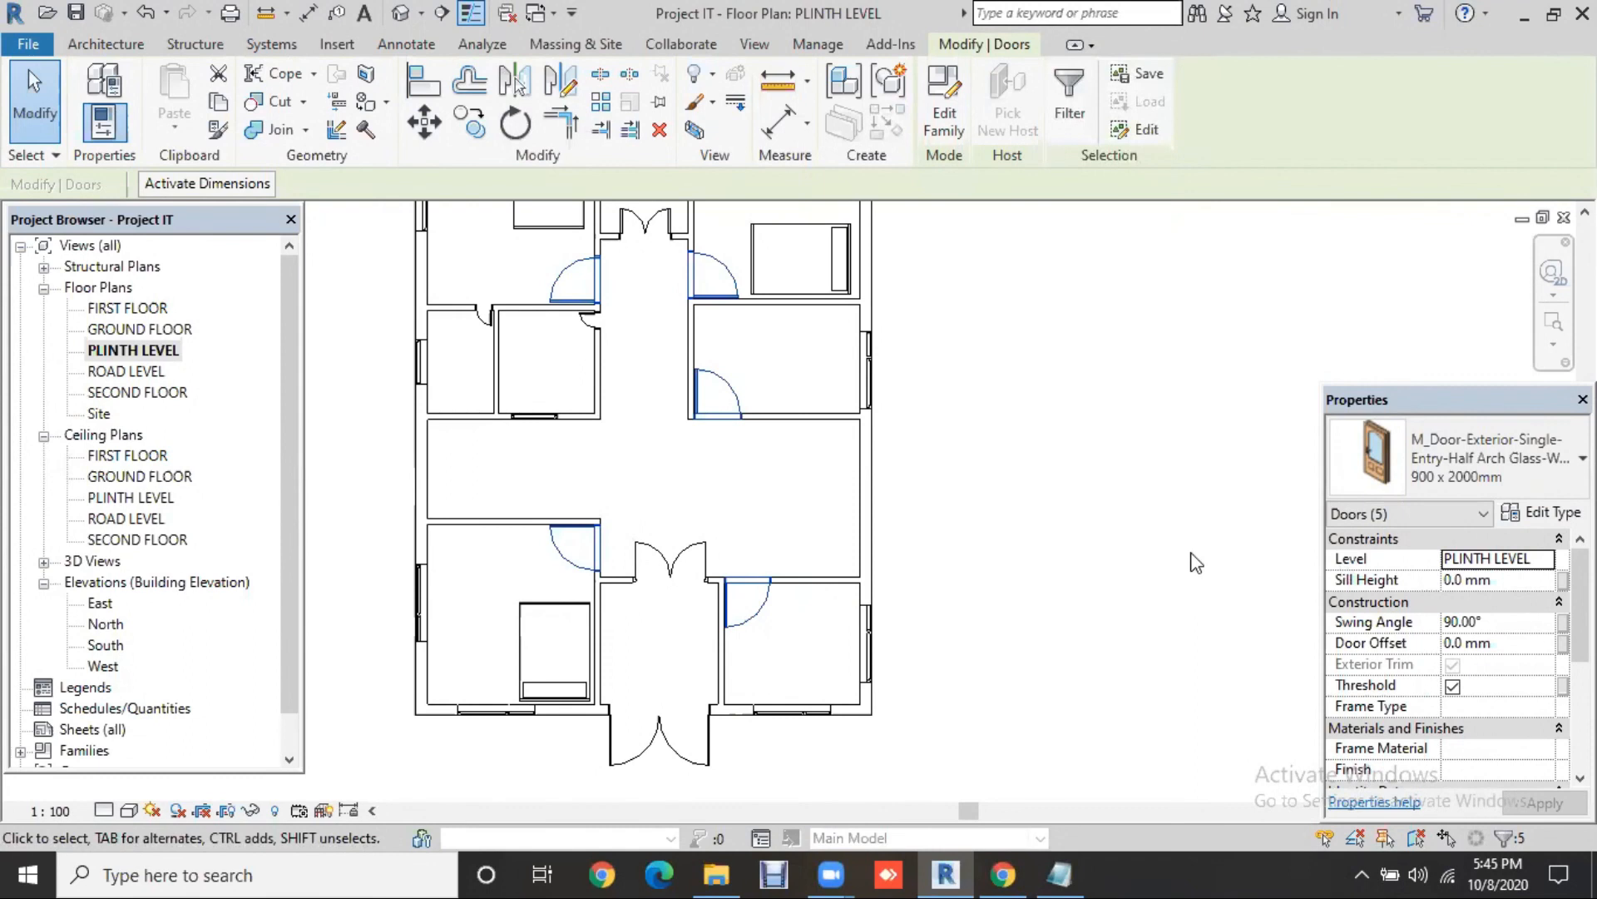
pyautogui.scroll(-1, 1195, 562)
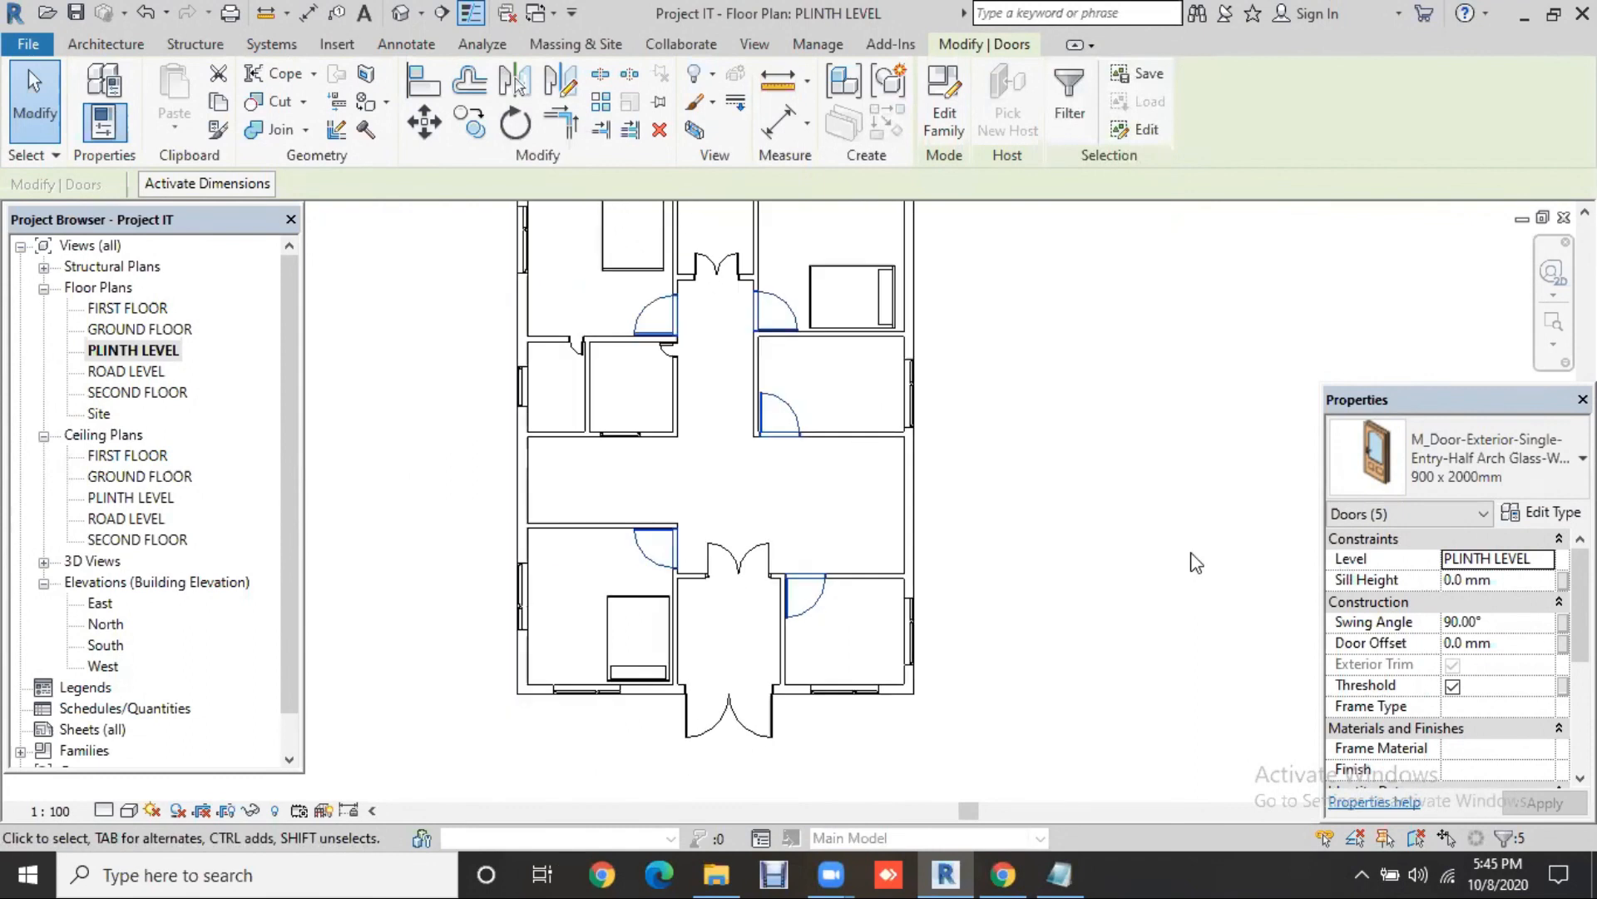
pyautogui.click(642, 373)
pyautogui.scroll(3, 647, 374)
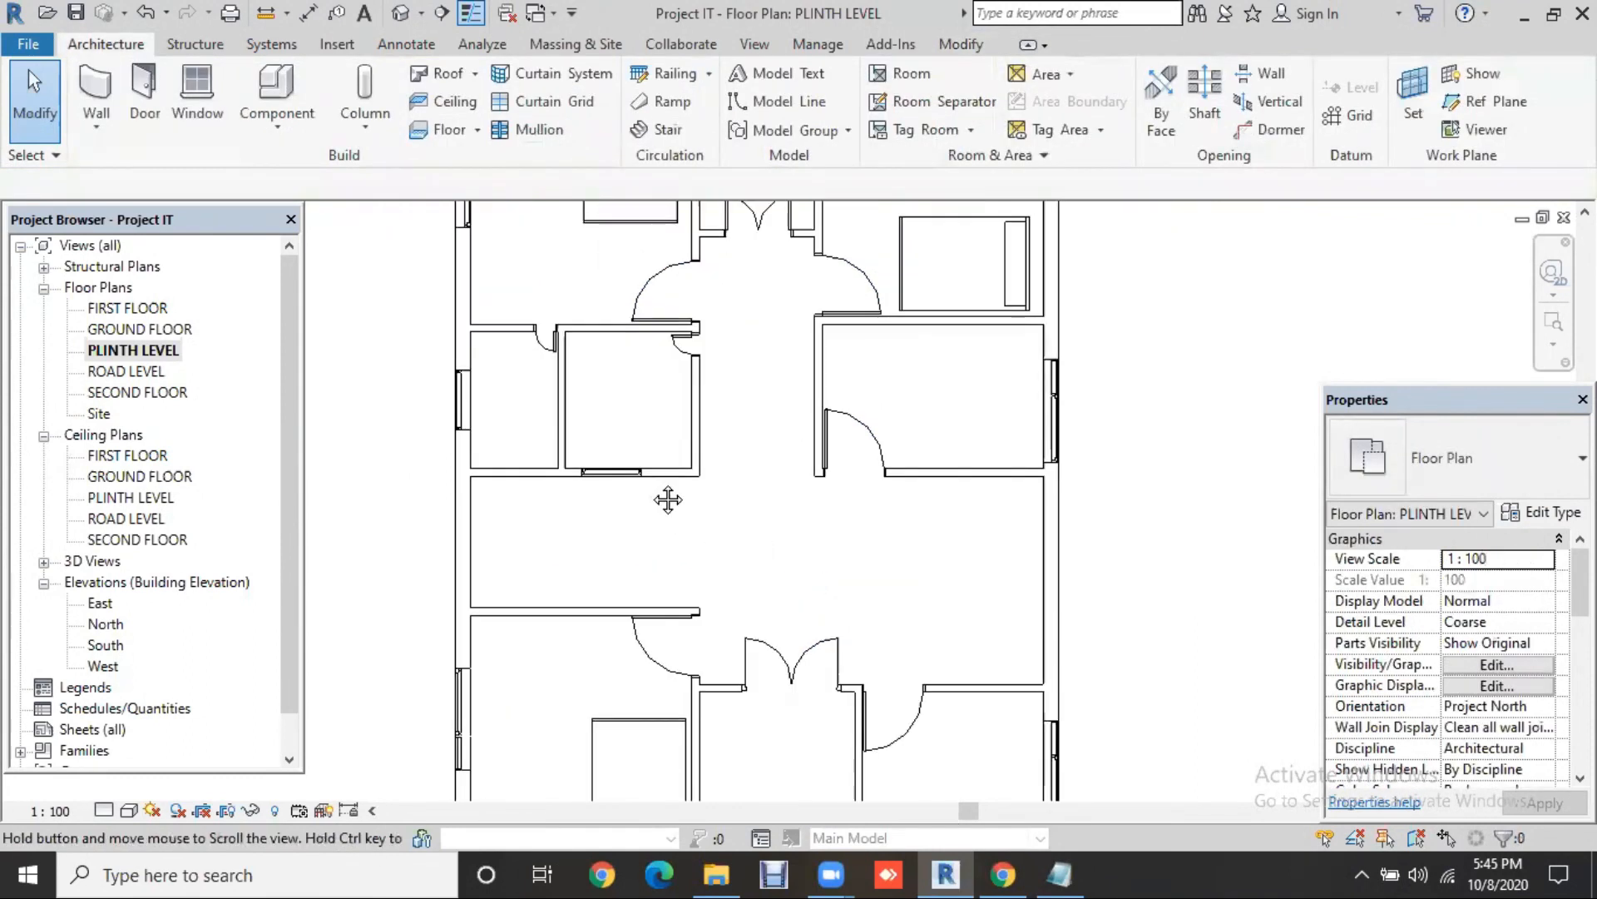
pyautogui.moveTo(728, 350); pyautogui.dragTo(766, 494, button='middle')
pyautogui.scroll(1, 806, 408)
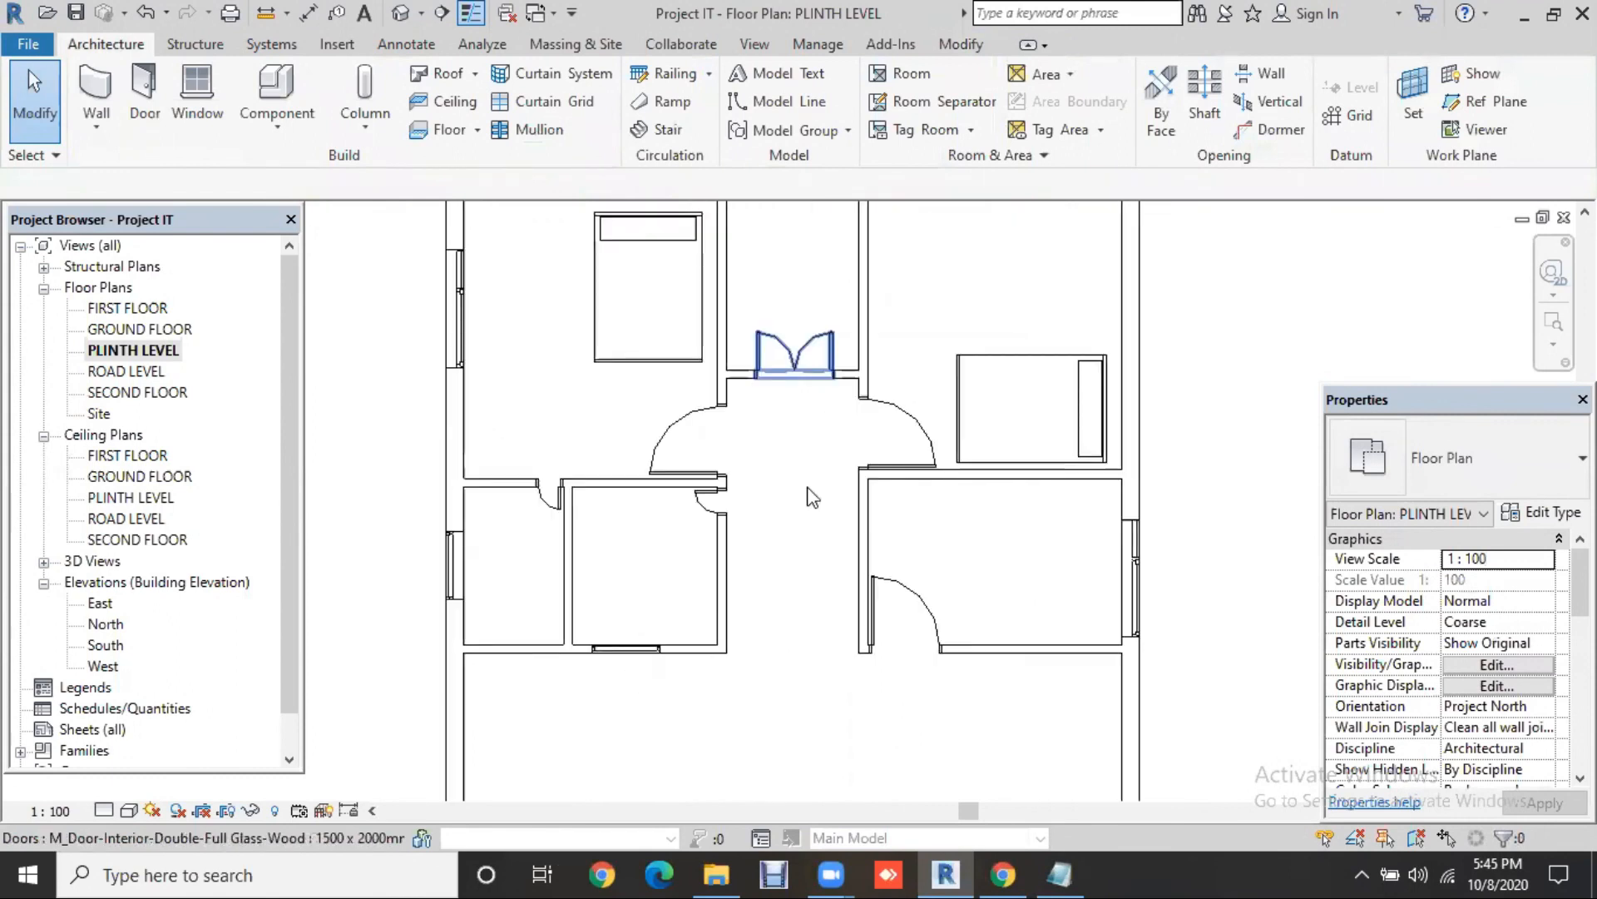
pyautogui.scroll(-5, 807, 456)
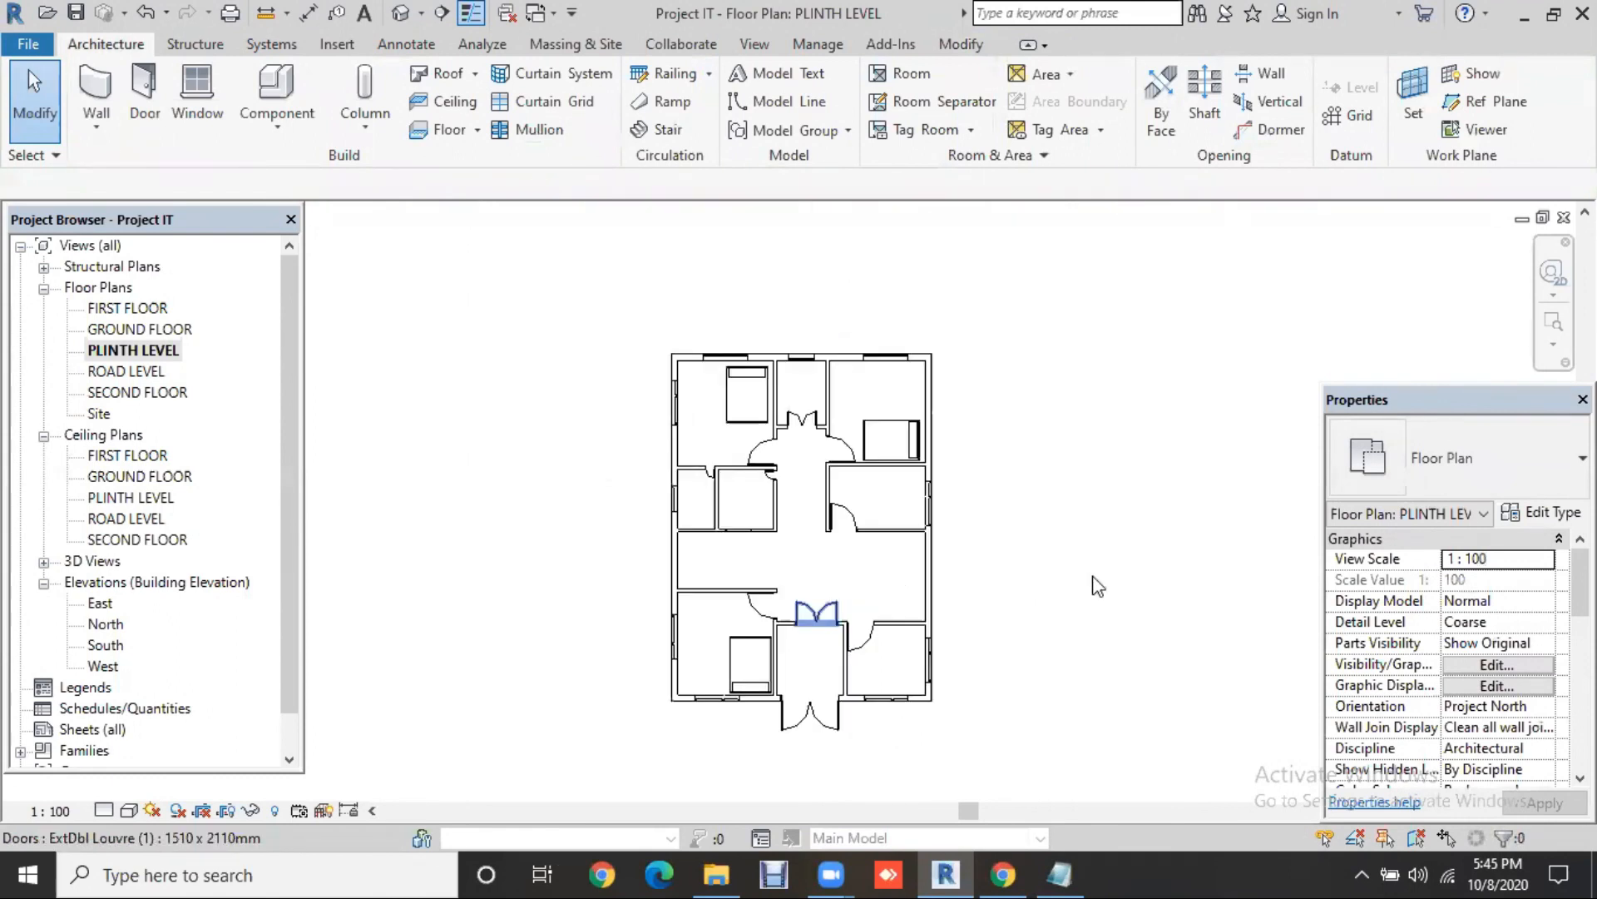
pyautogui.click(816, 612)
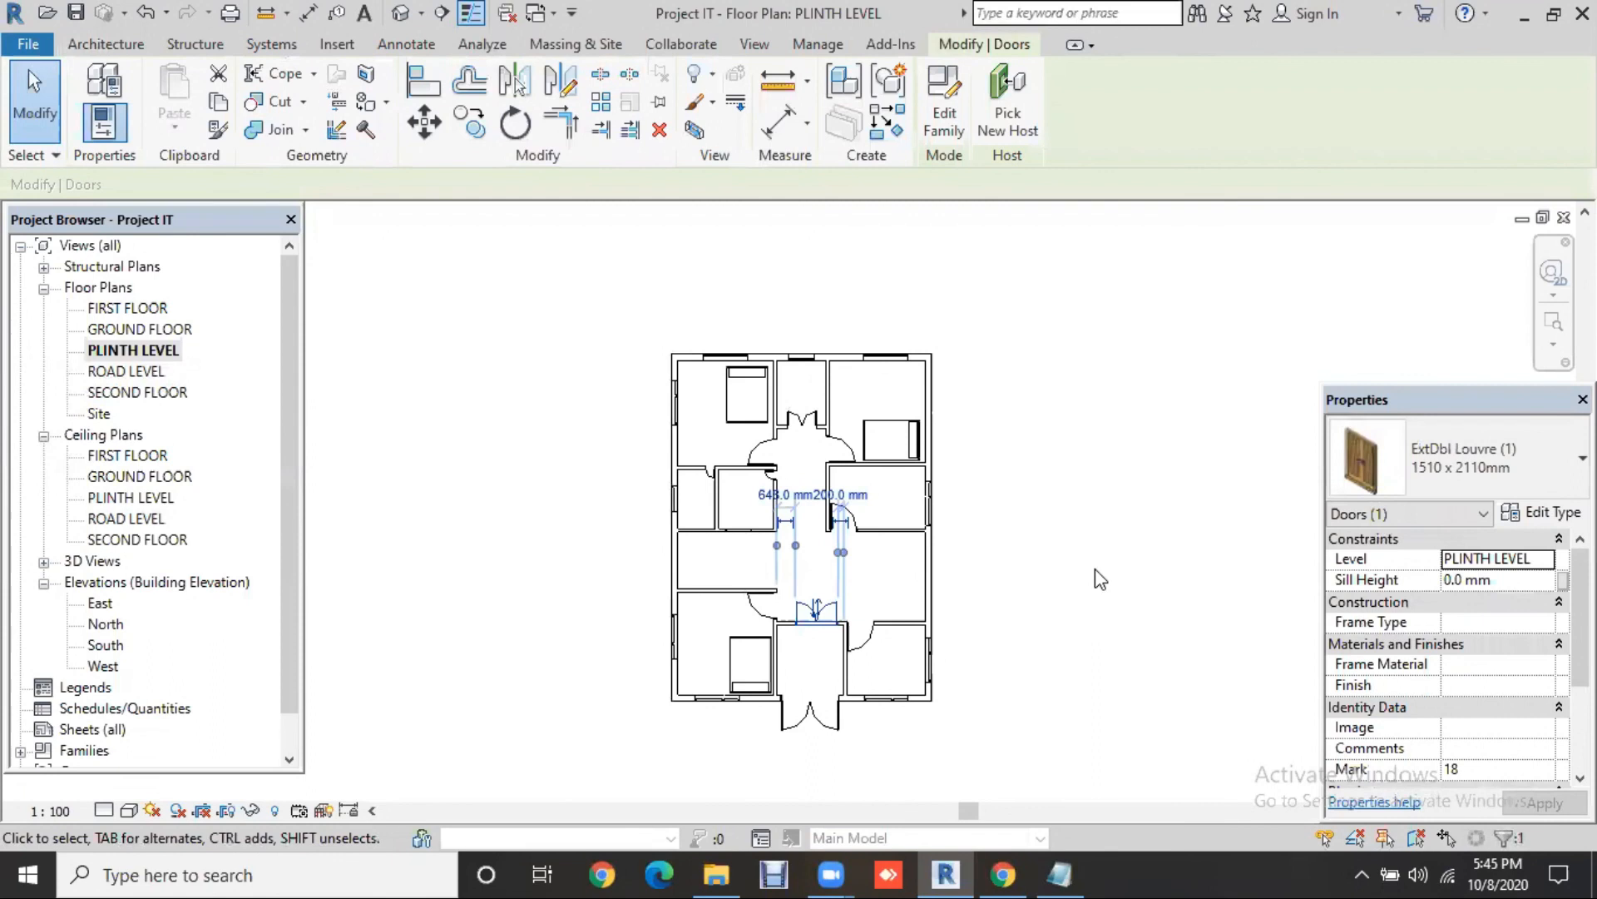
pyautogui.click(1098, 574)
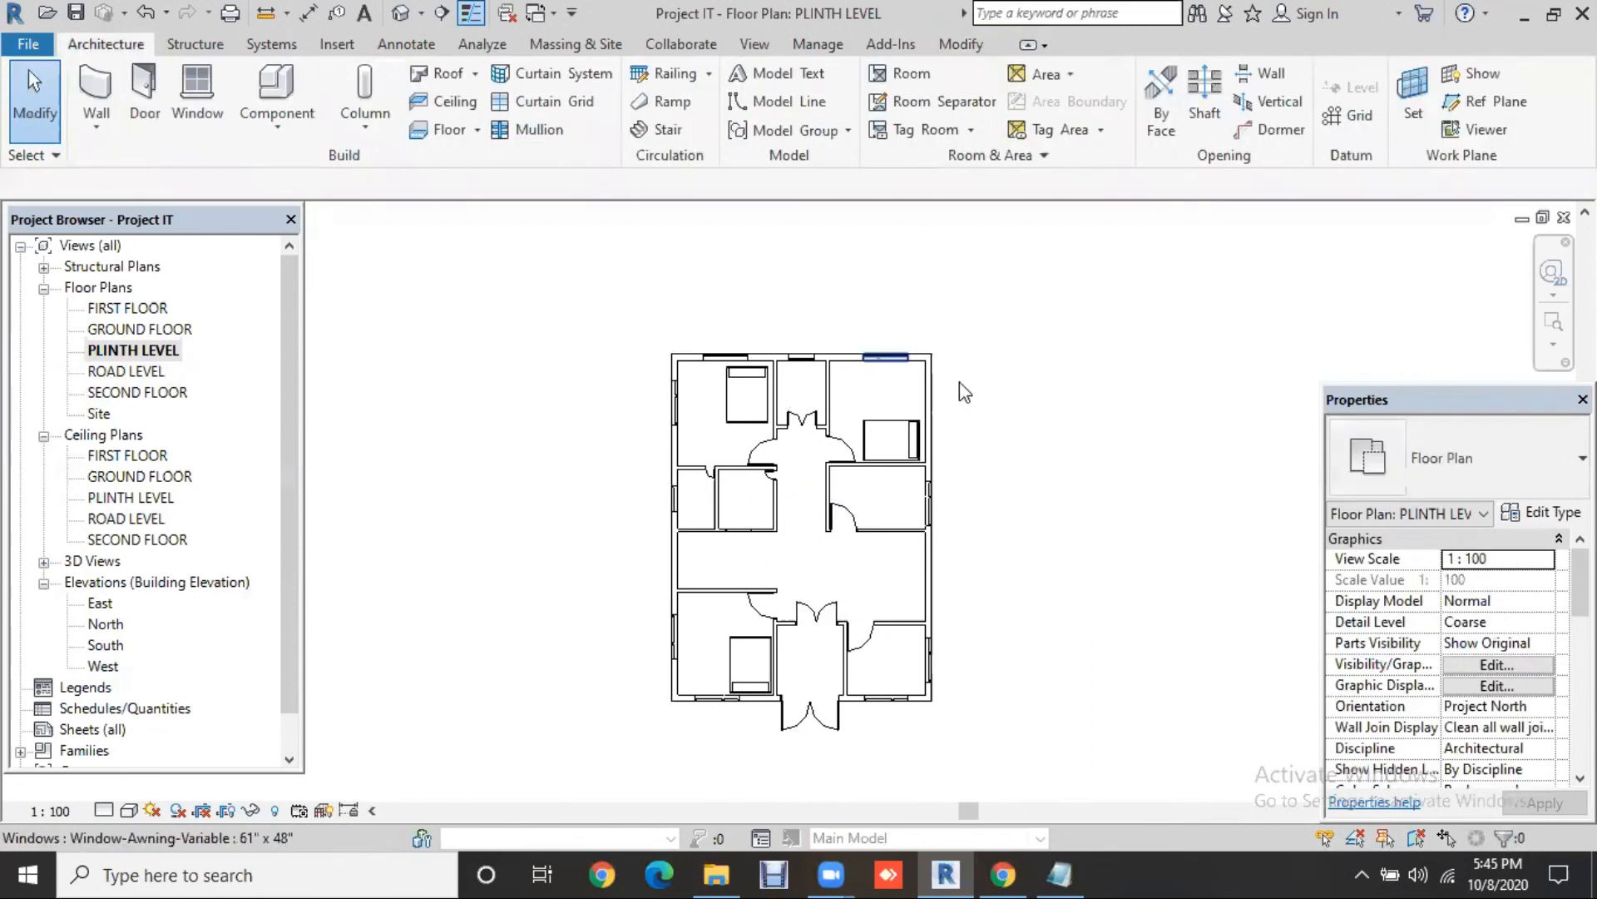
pyautogui.click(959, 382)
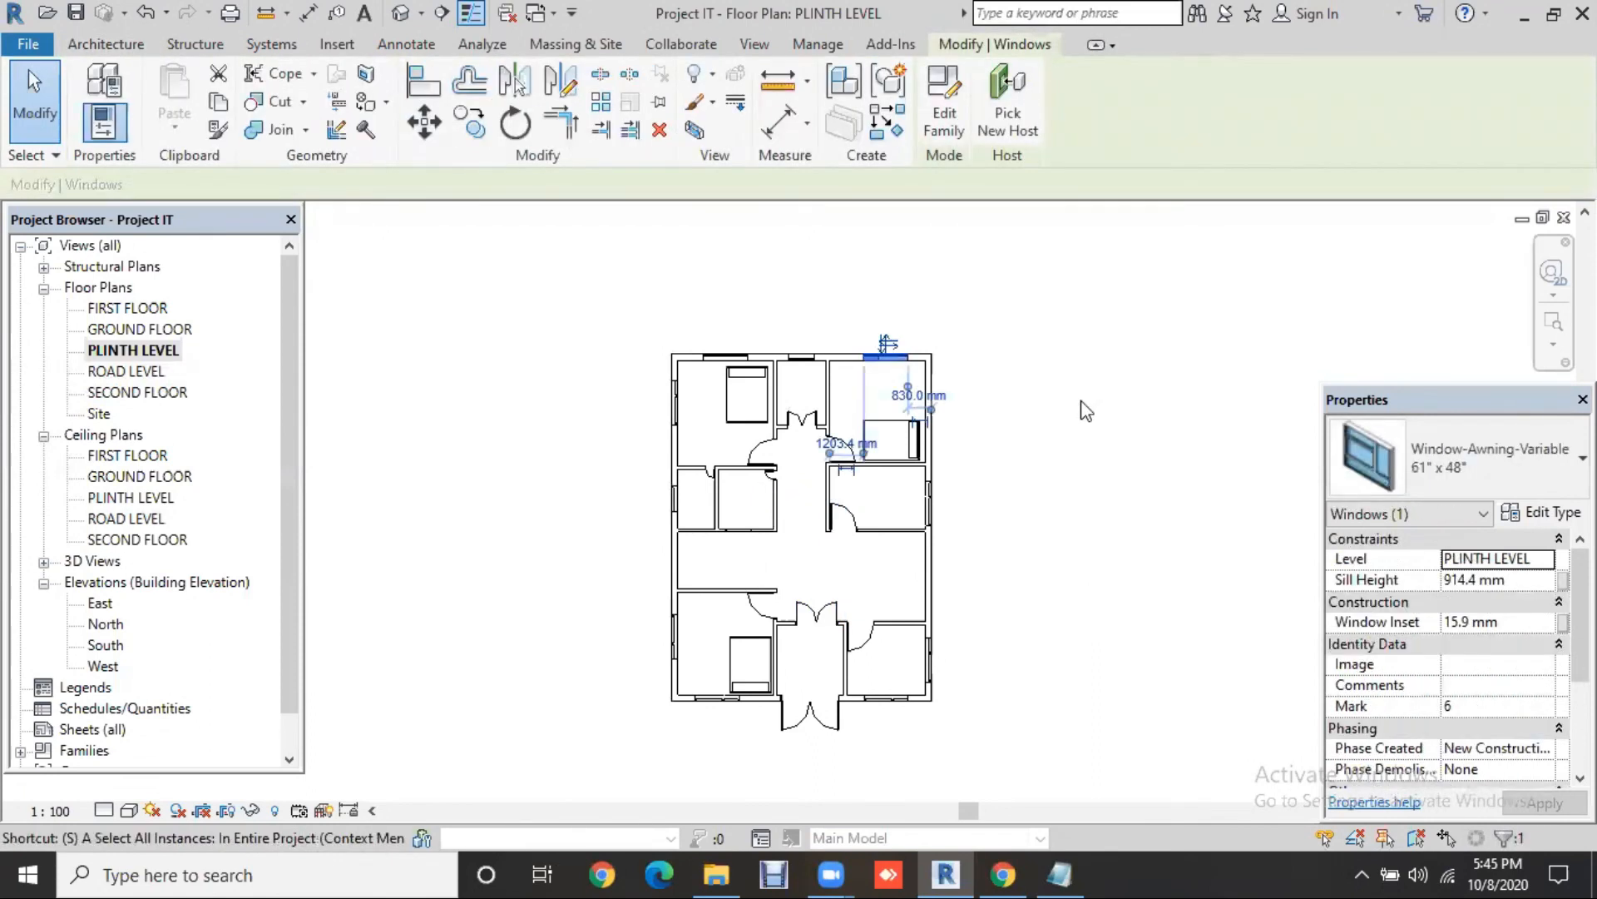
pyautogui.press('s')
pyautogui.press('a')
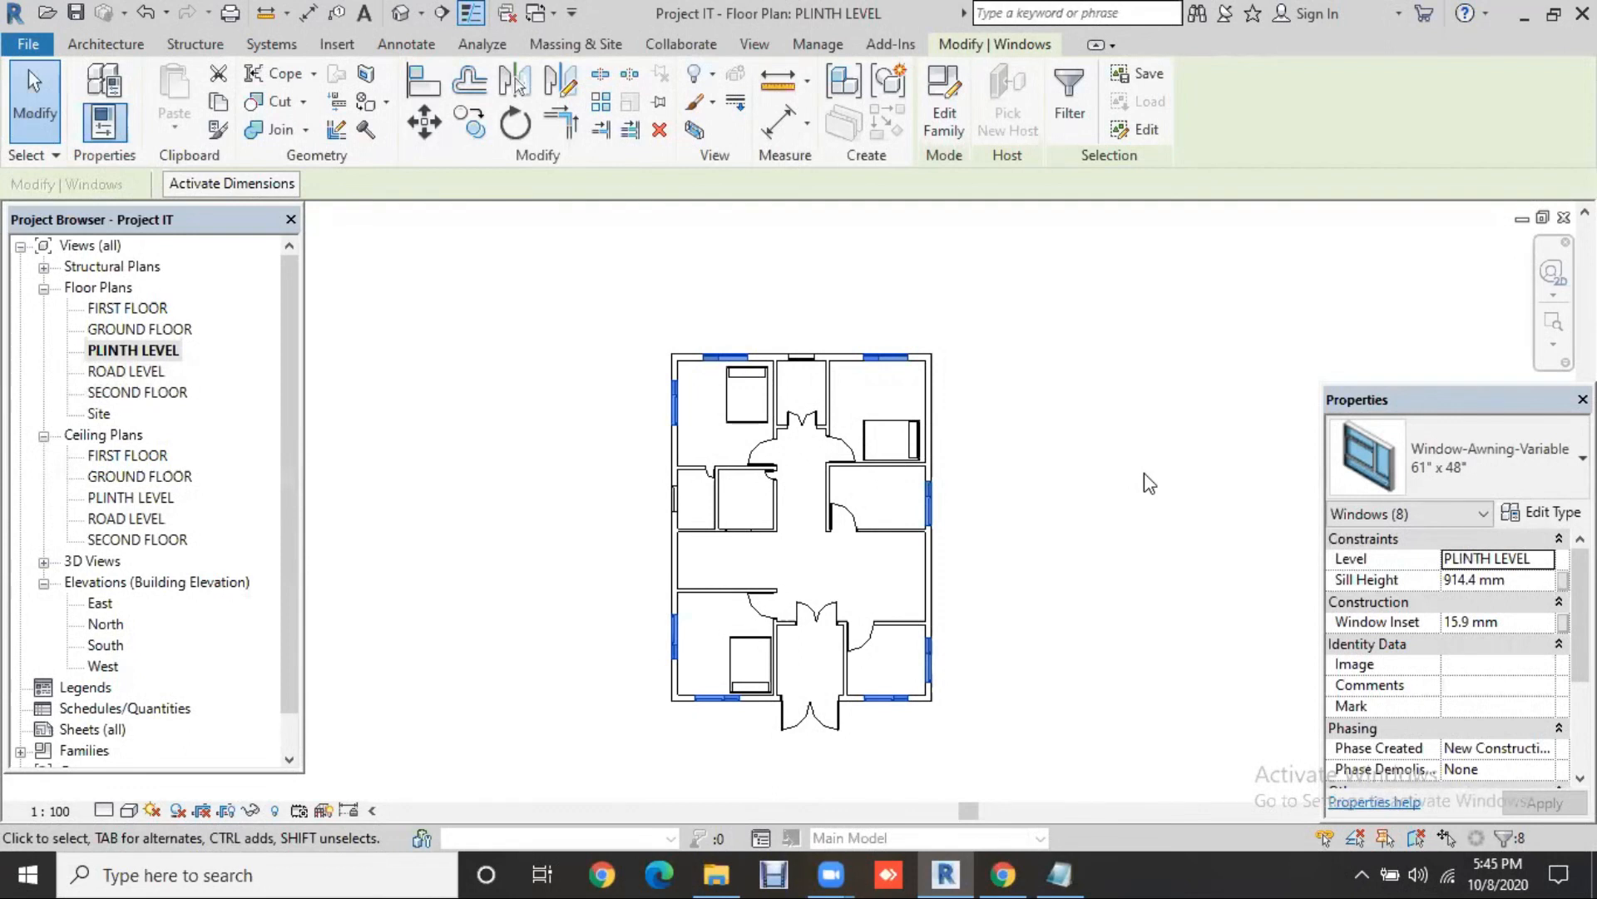
pyautogui.click(1147, 480)
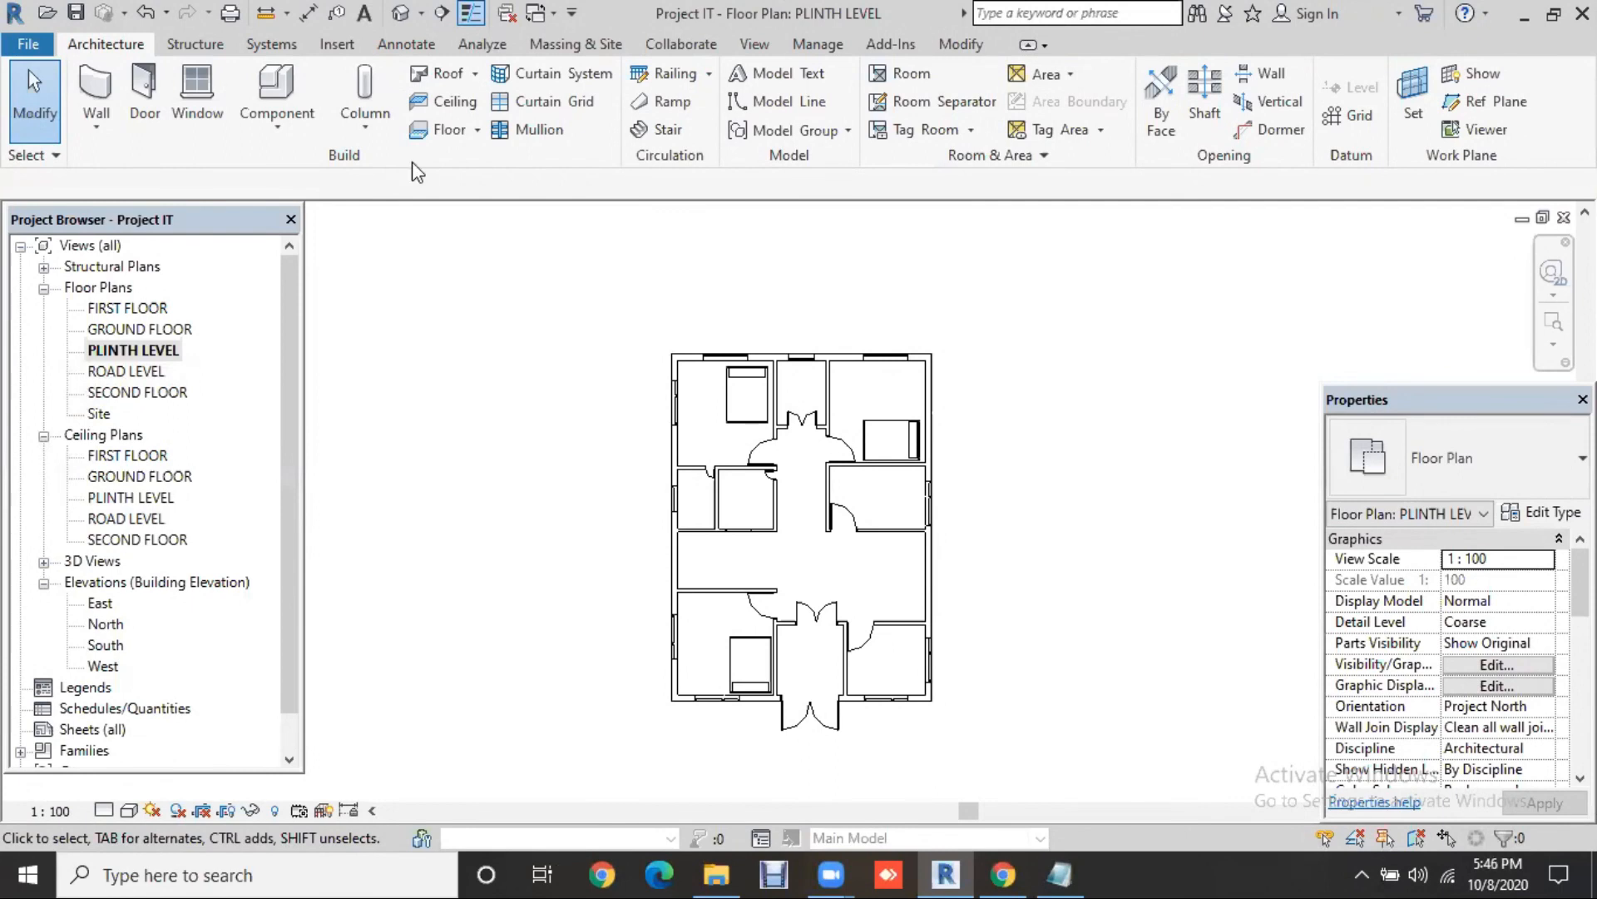
# Step: Load Table-Dining Round w Chairs from the Furniture > Tables library for placing in the hall
pyautogui.click(279, 100)
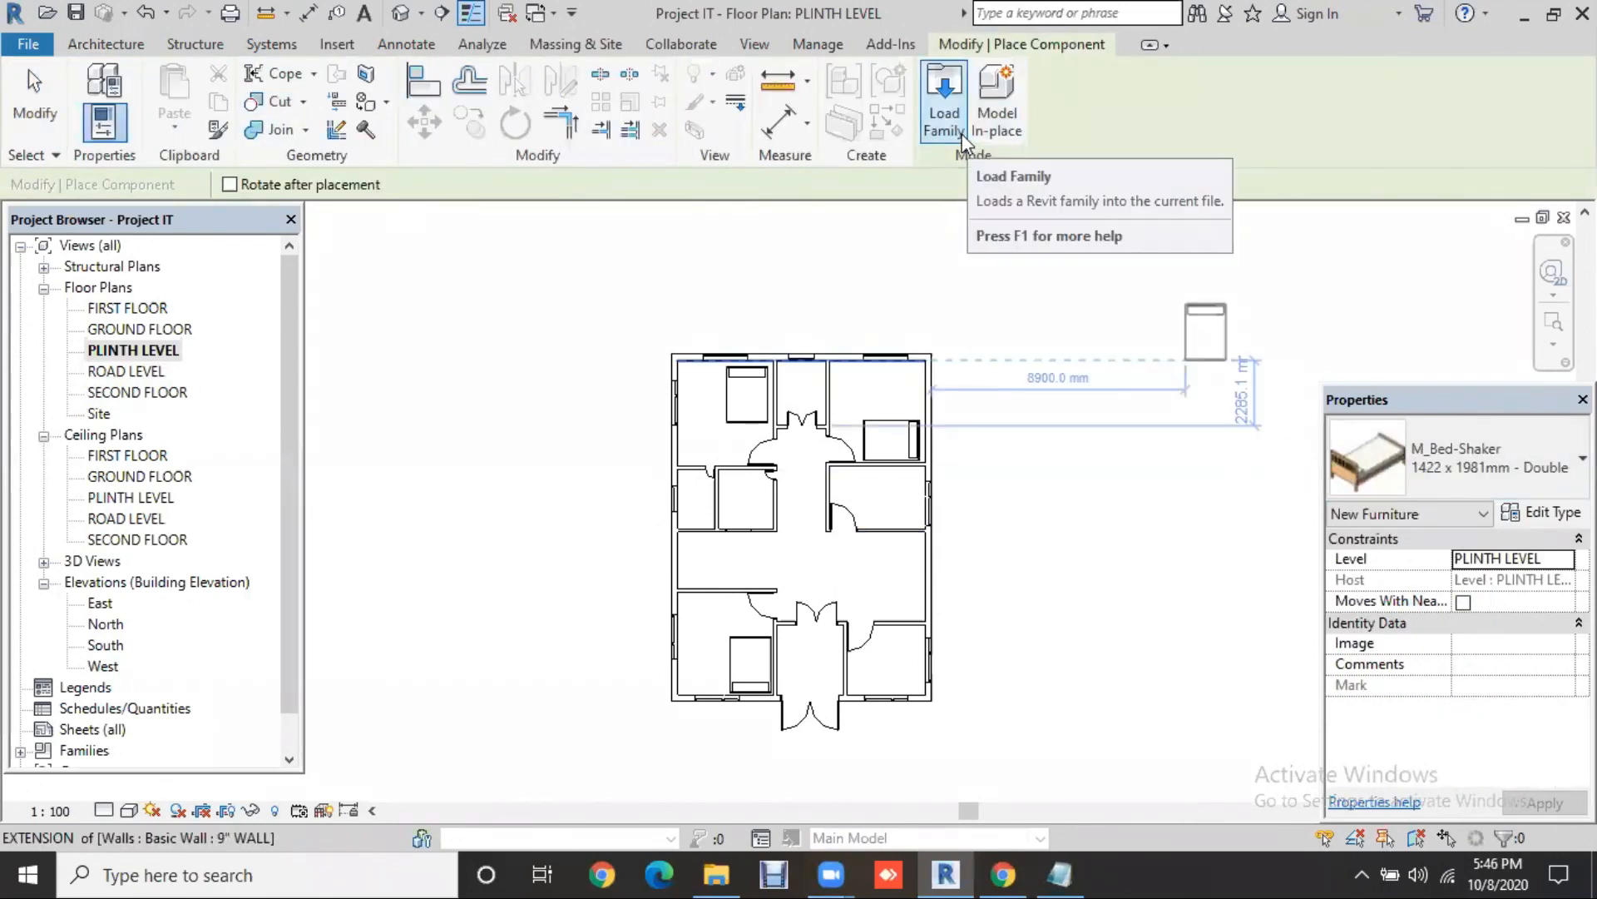
pyautogui.click(963, 140)
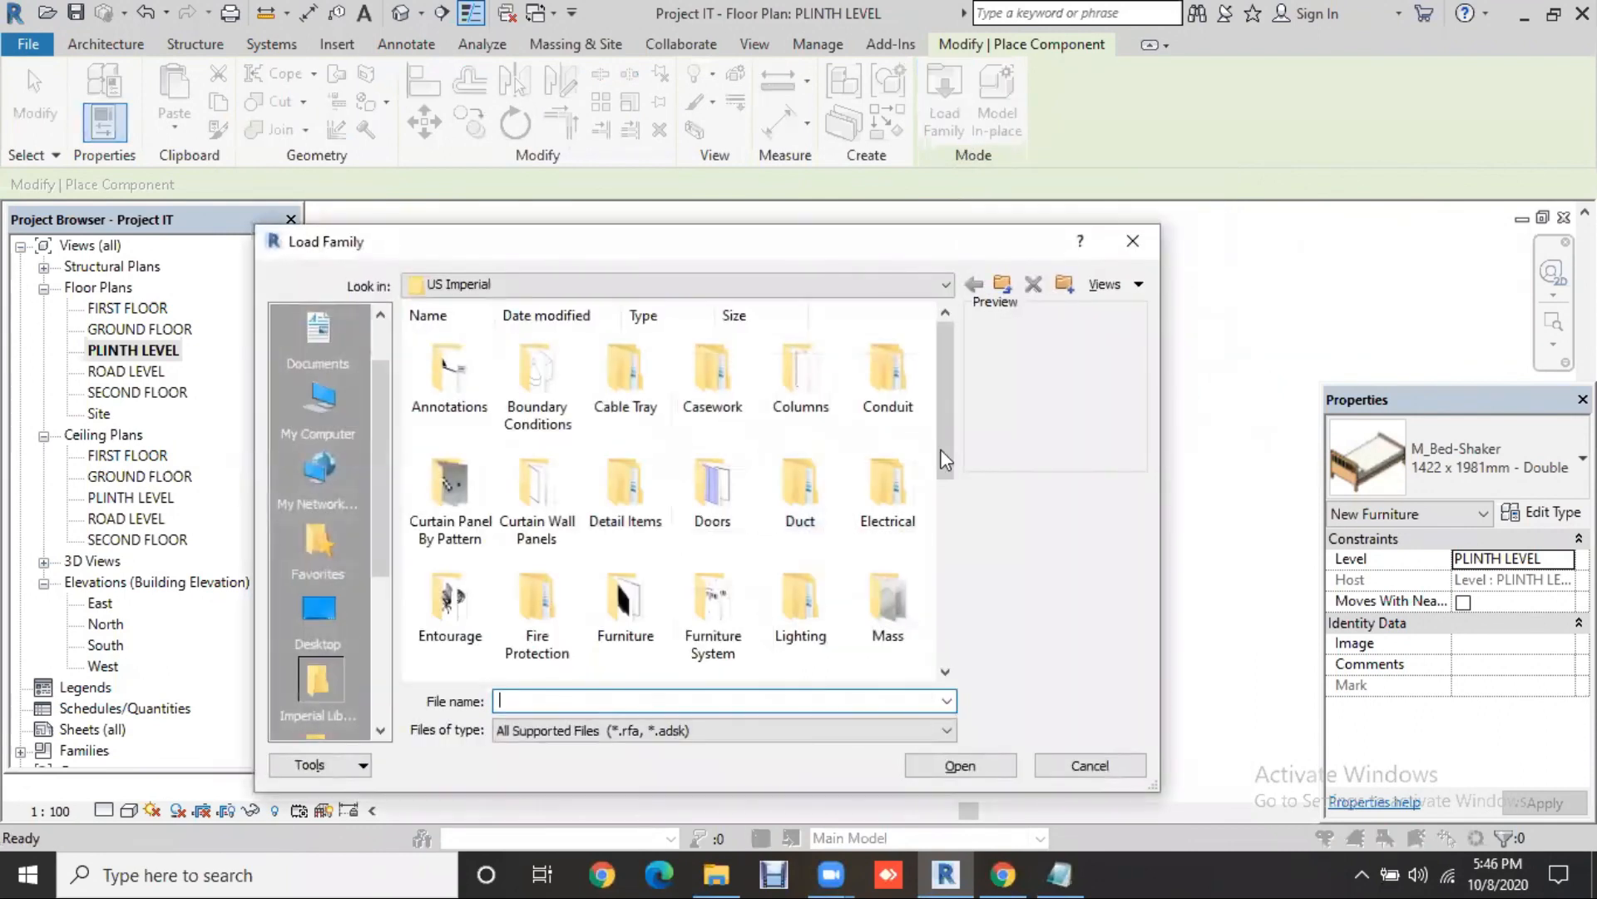
pyautogui.doubleClick(667, 605)
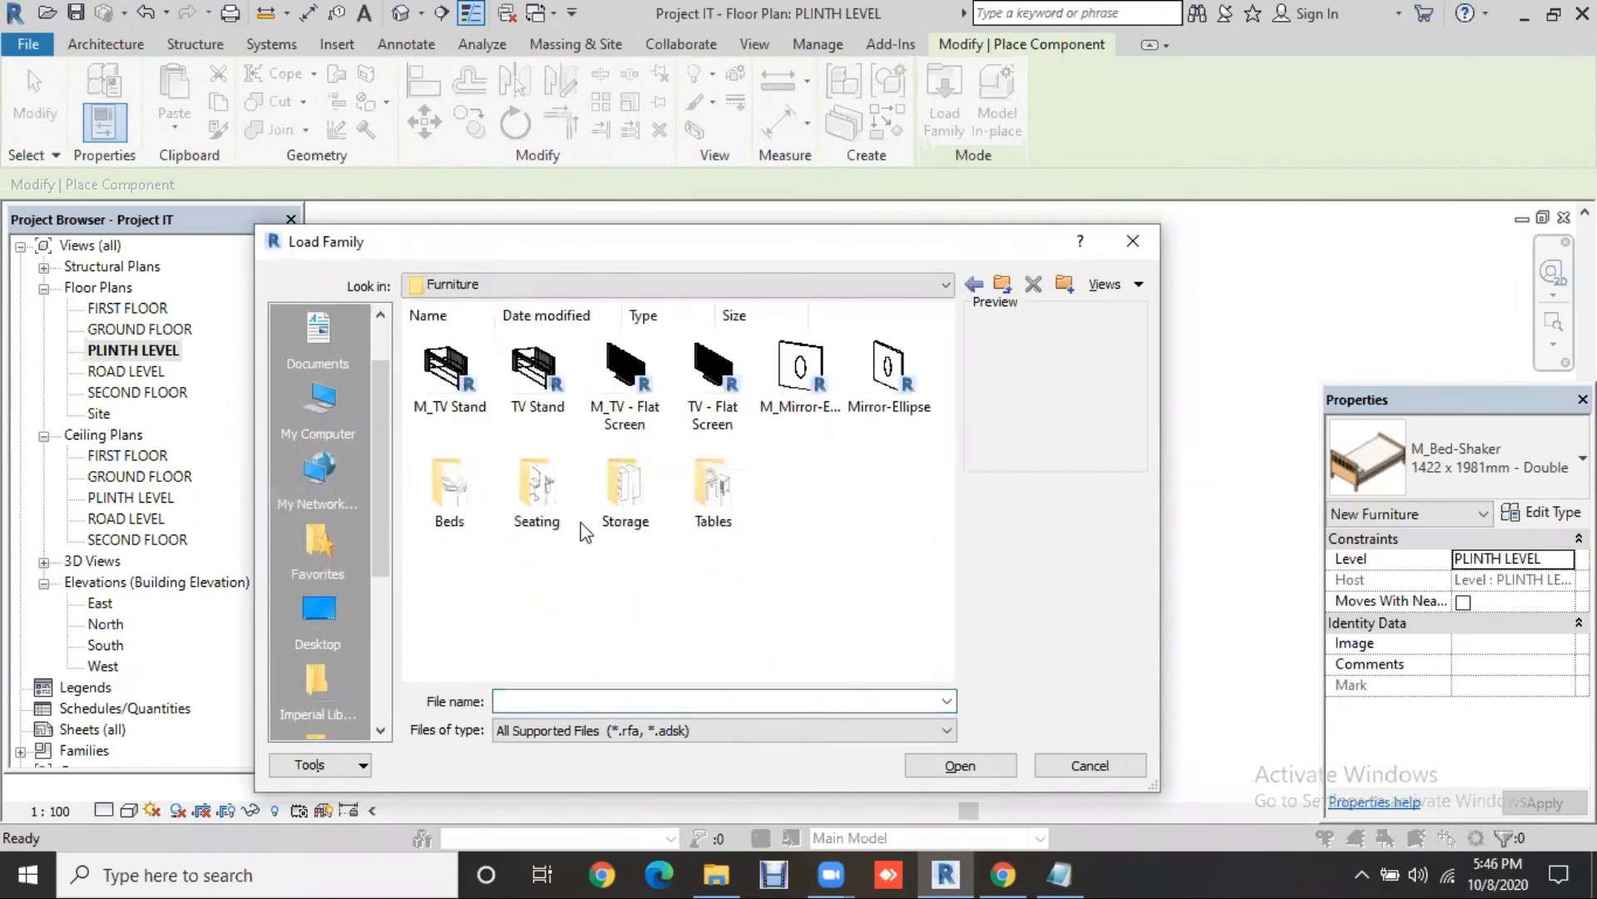
pyautogui.doubleClick(726, 505)
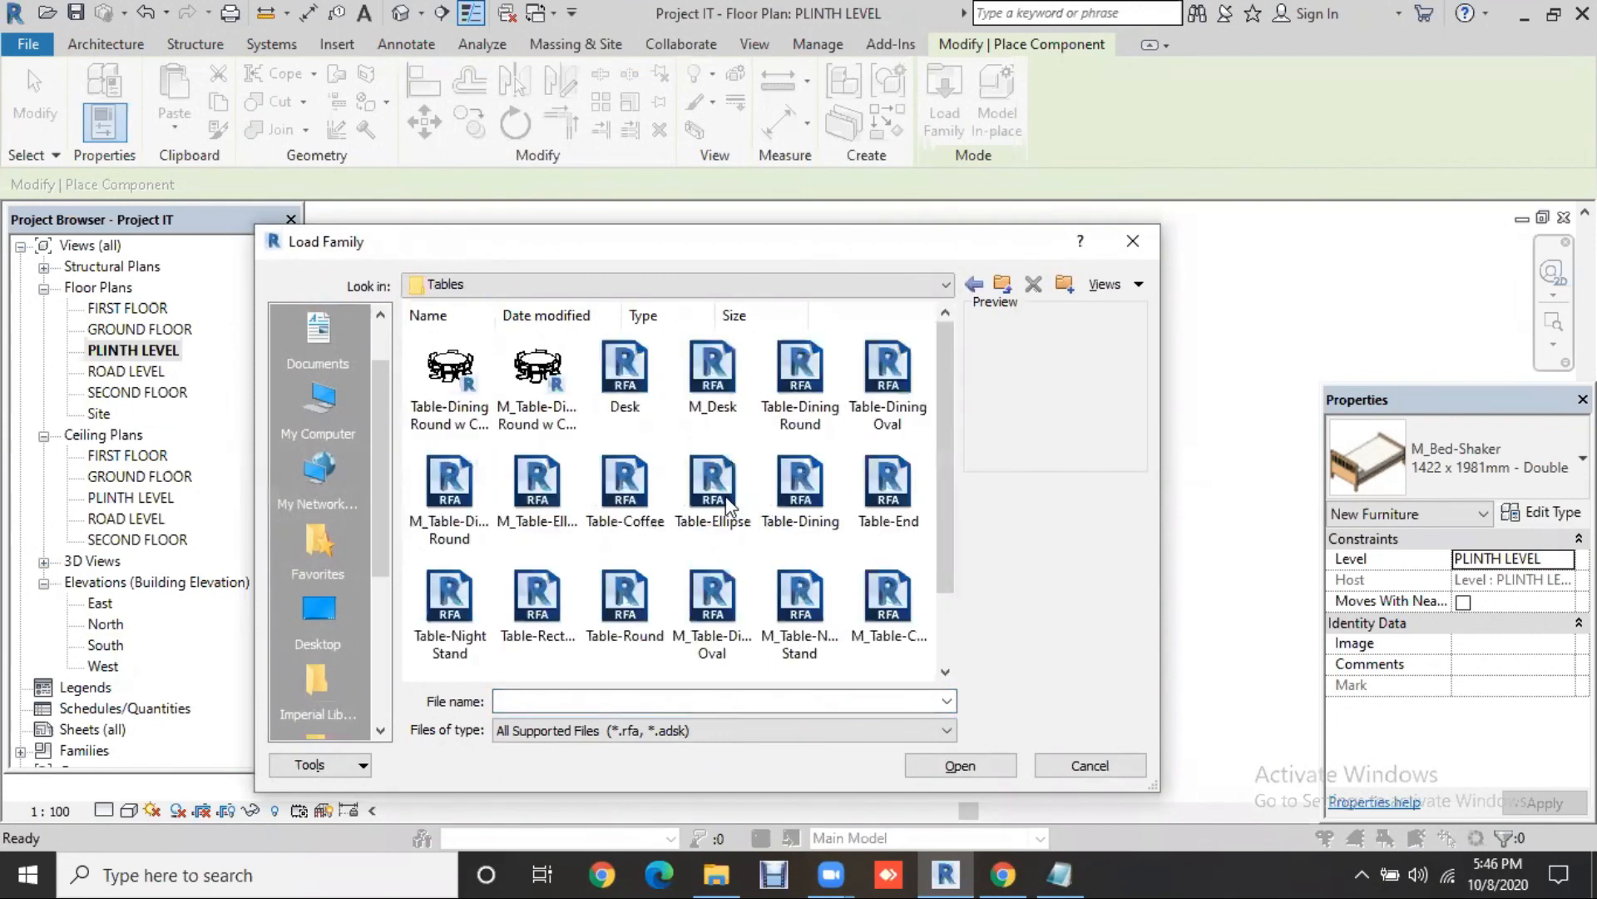
pyautogui.click(464, 384)
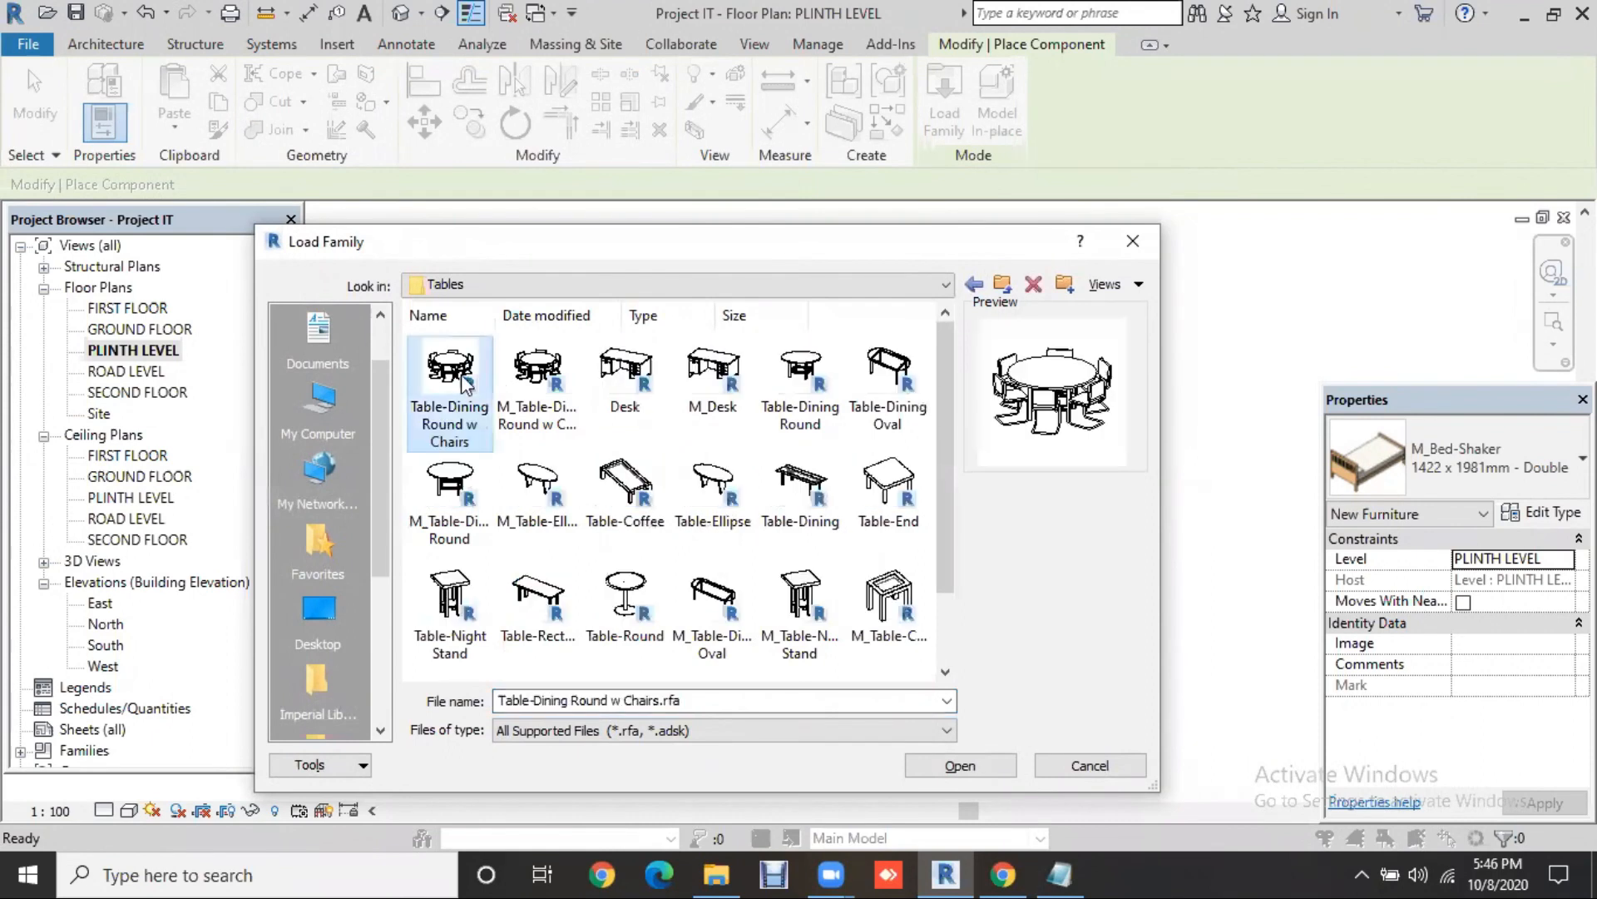
pyautogui.click(933, 762)
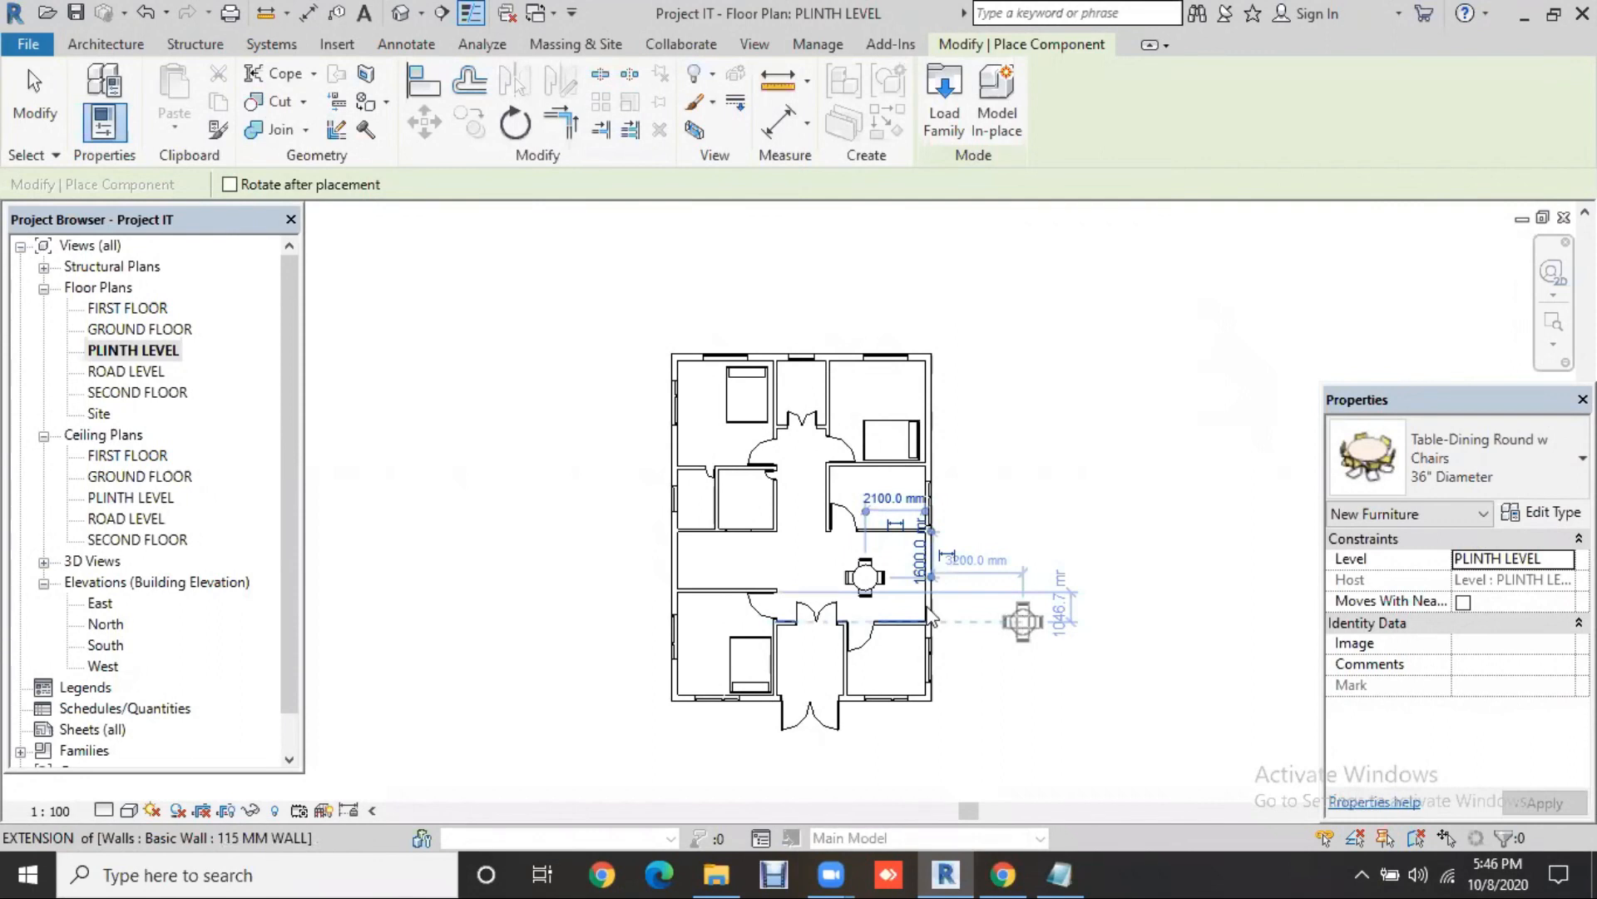
# Step: Switch the placed dining table between 60" and 84" Diameter types, settling on 60" Diameter
pyautogui.press('Escape')
pyautogui.press('Escape')
pyautogui.scroll(5, 910, 591)
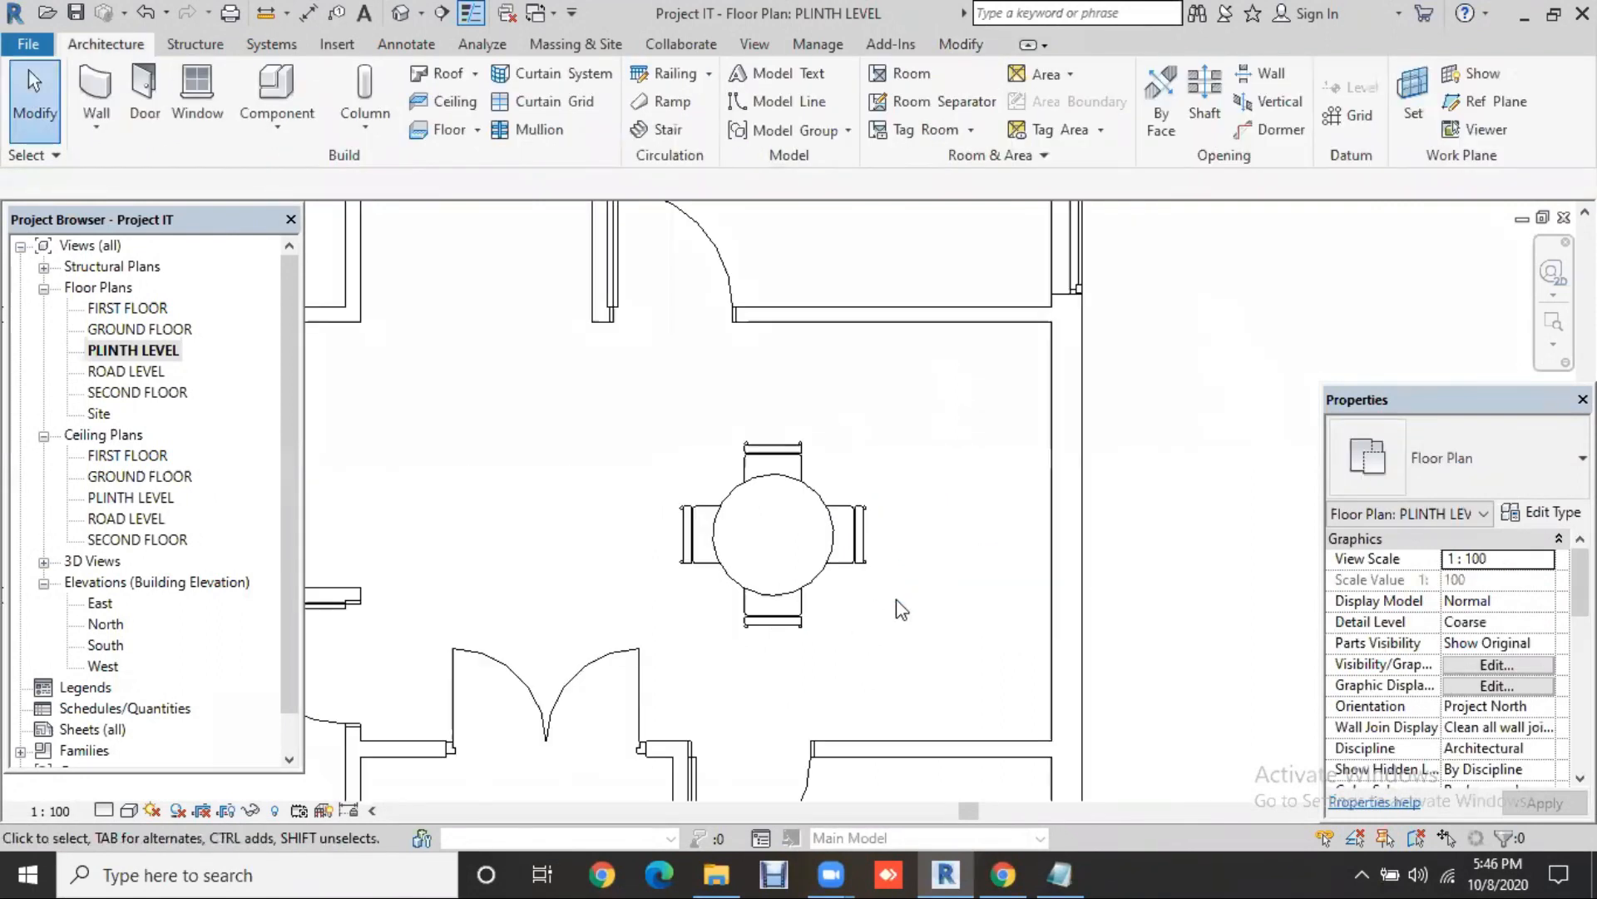
pyautogui.scroll(2, 896, 599)
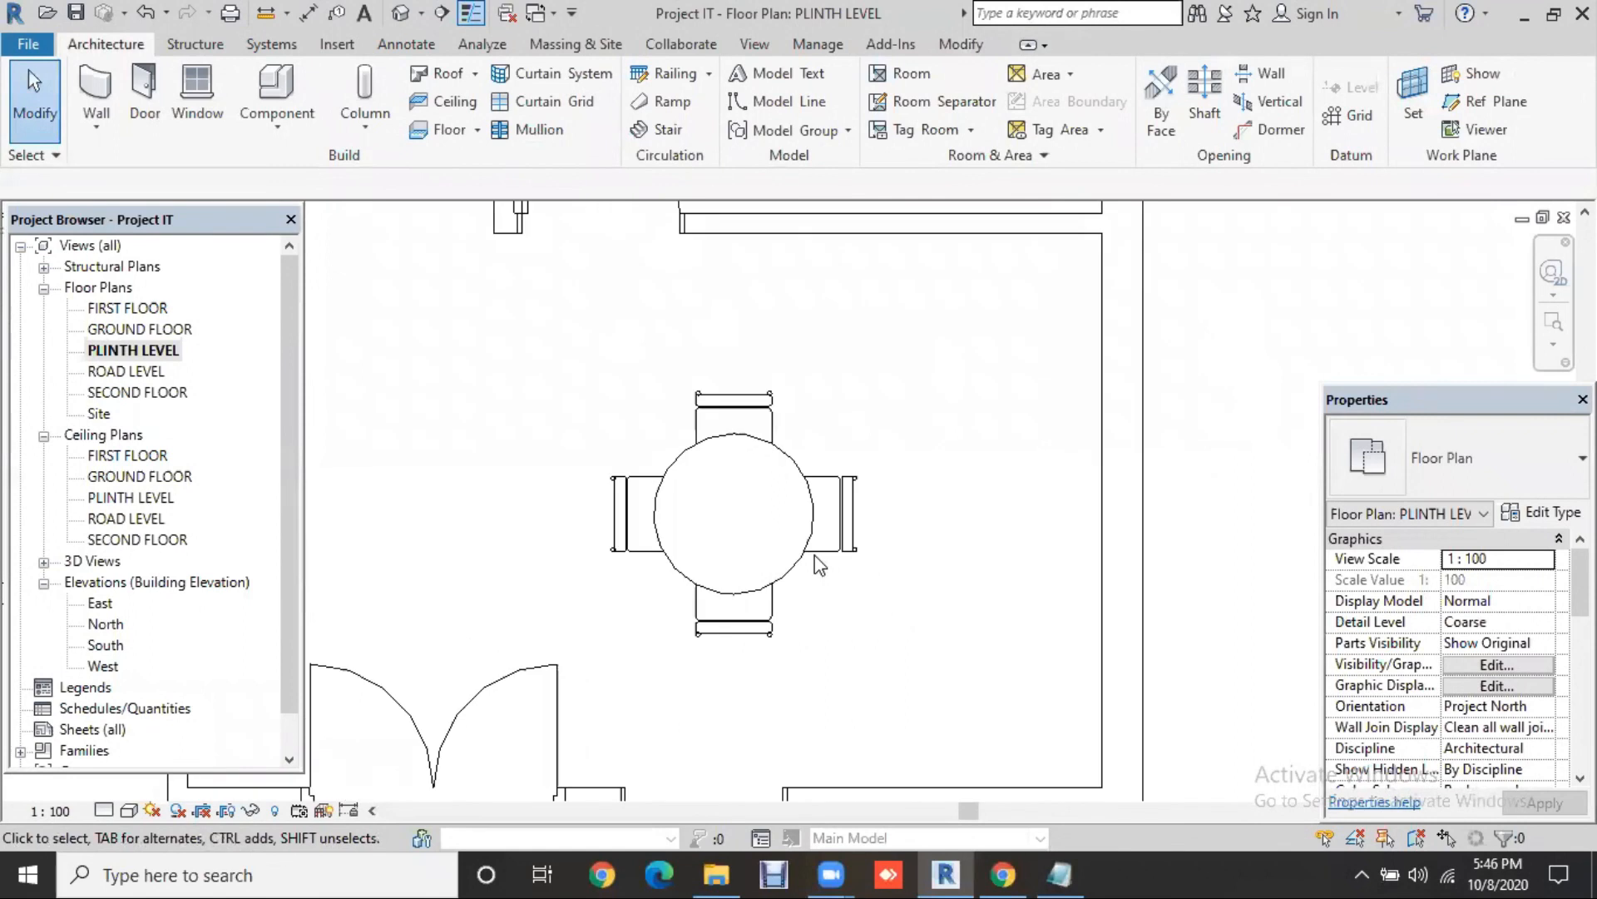
pyautogui.click(812, 552)
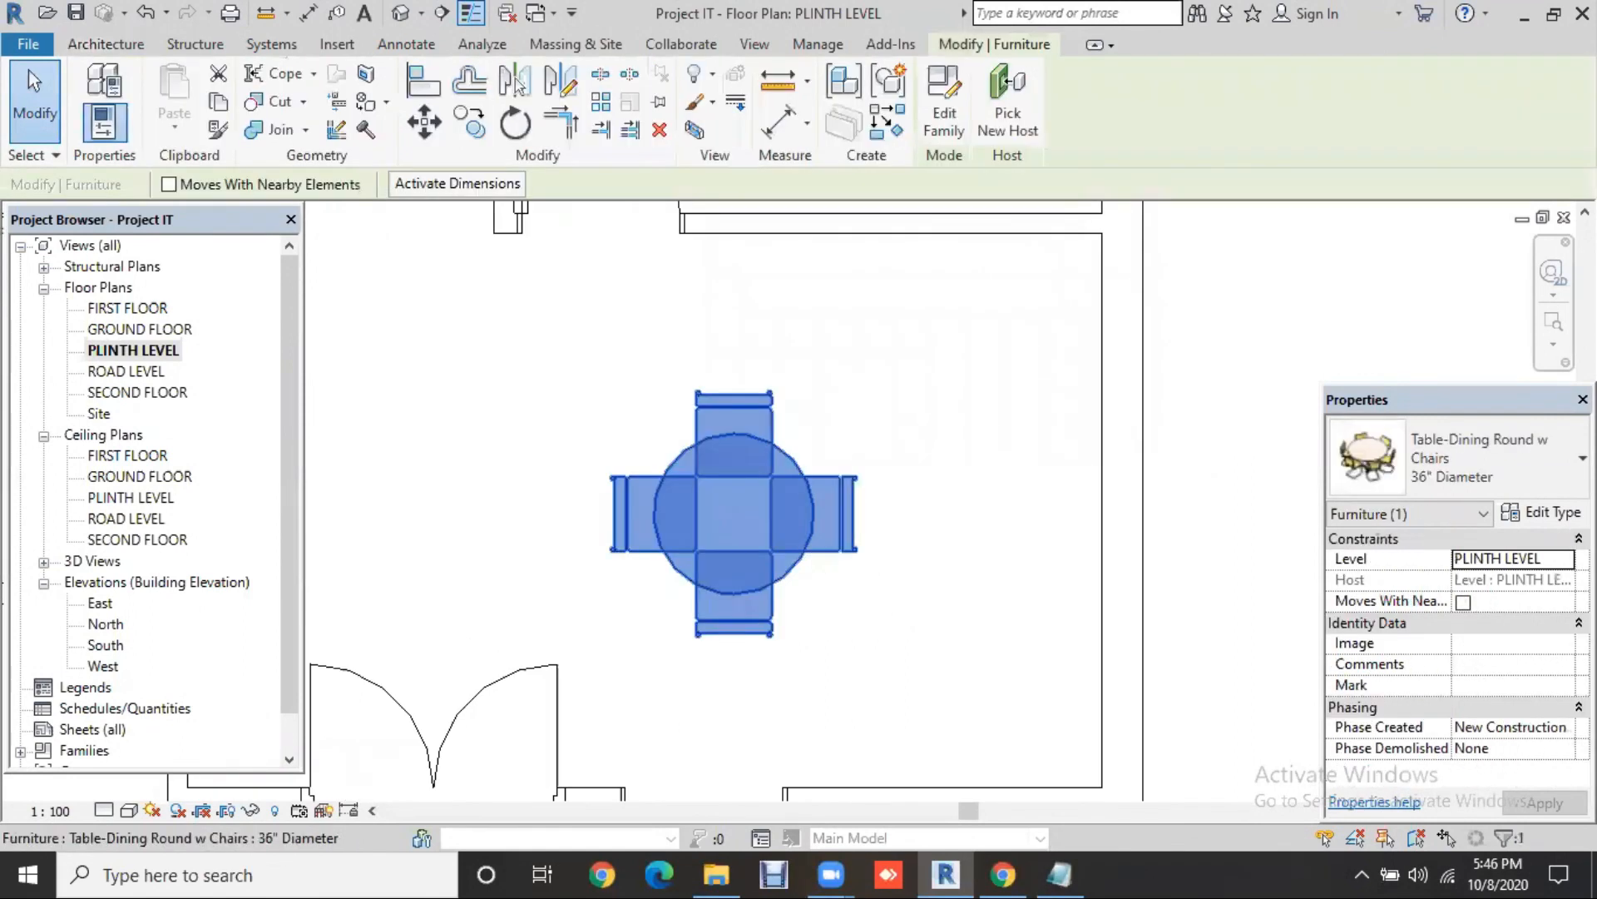
pyautogui.click(1552, 478)
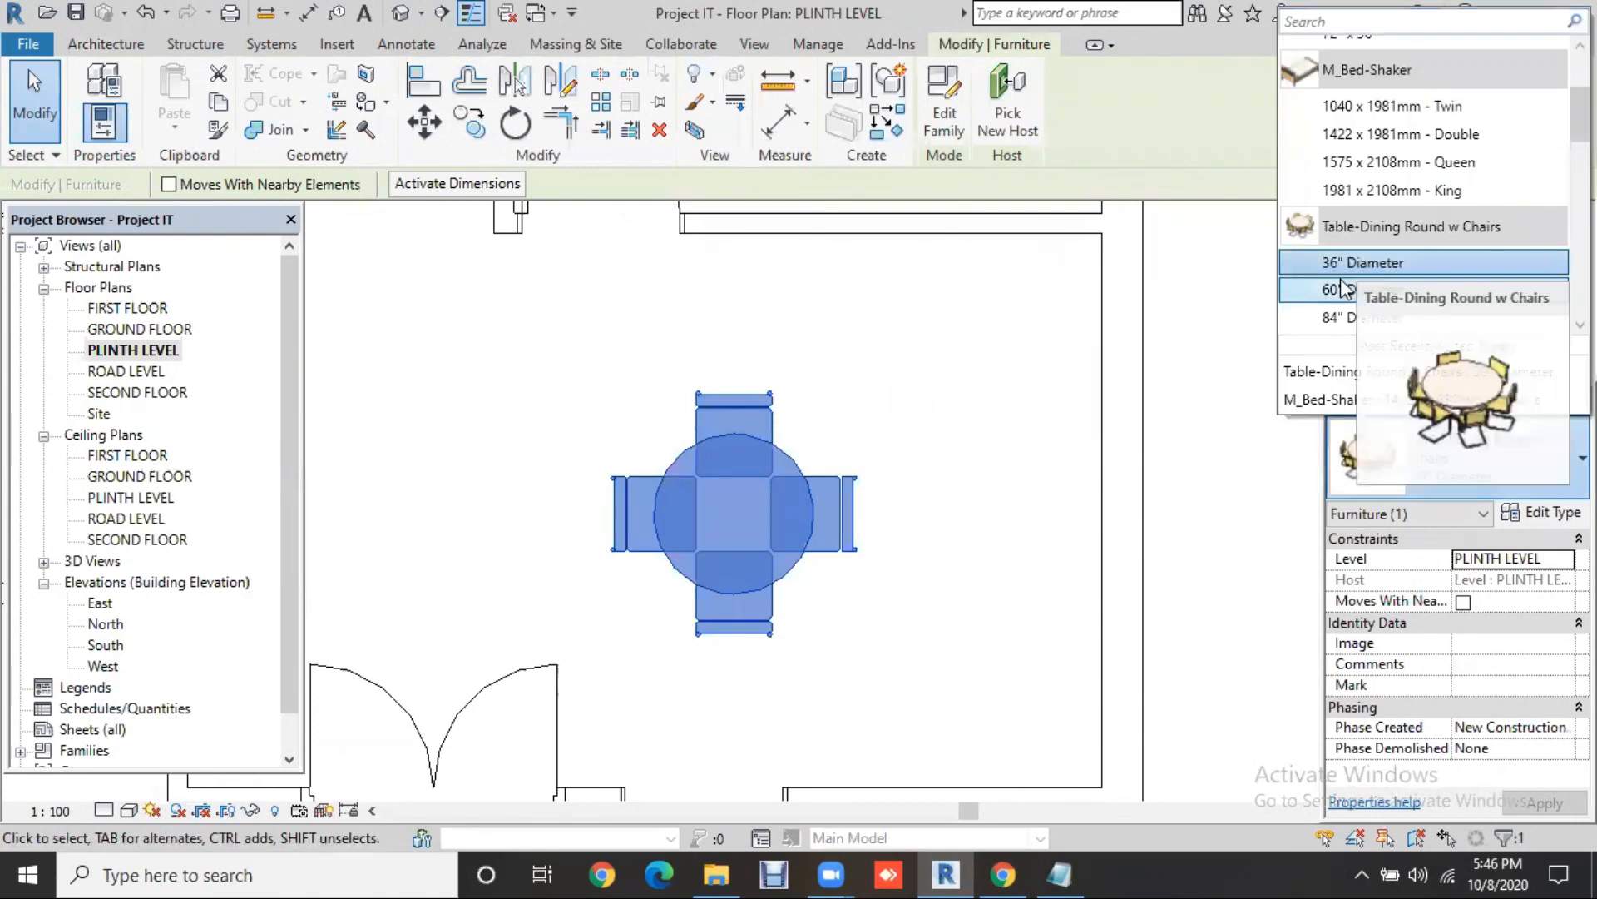
pyautogui.click(1346, 291)
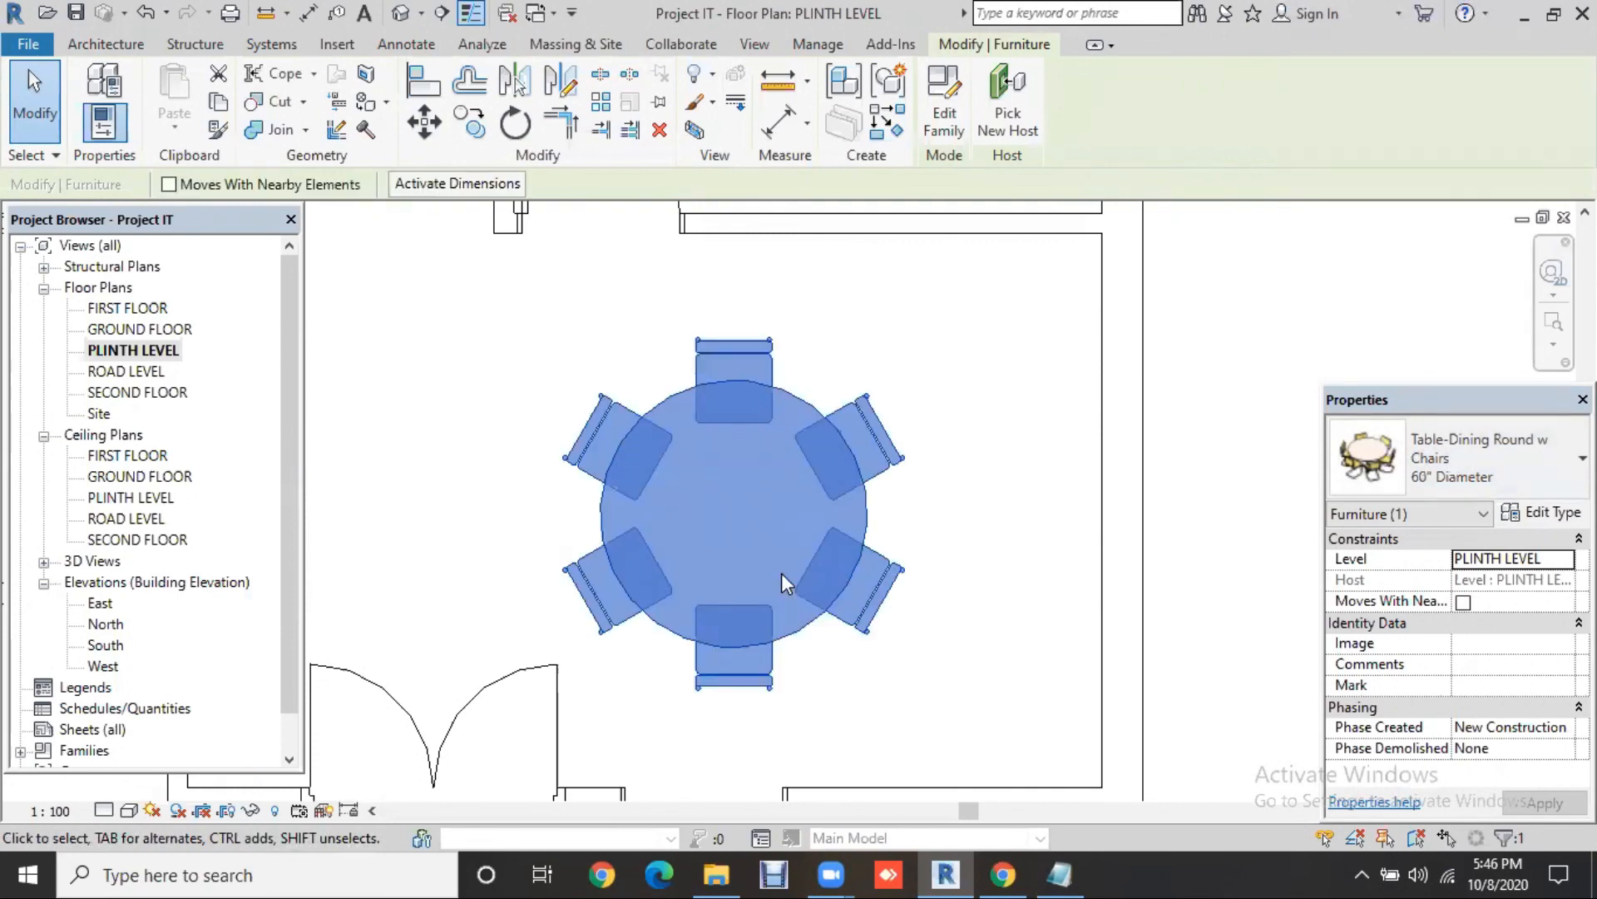
pyautogui.click(1499, 479)
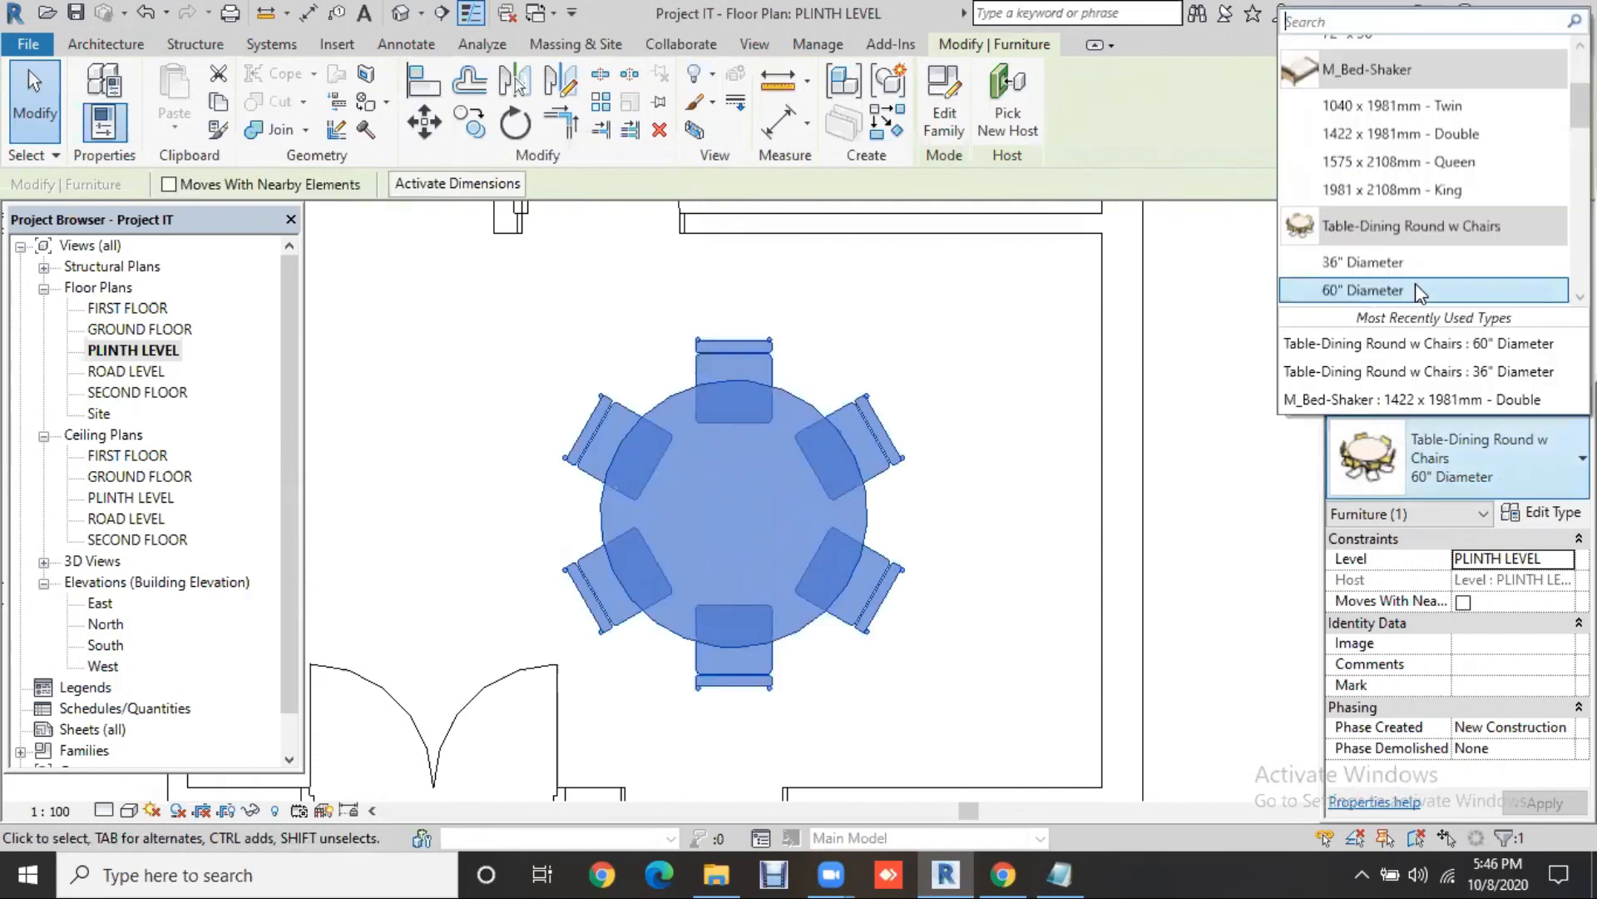
pyautogui.scroll(-1, 1383, 268)
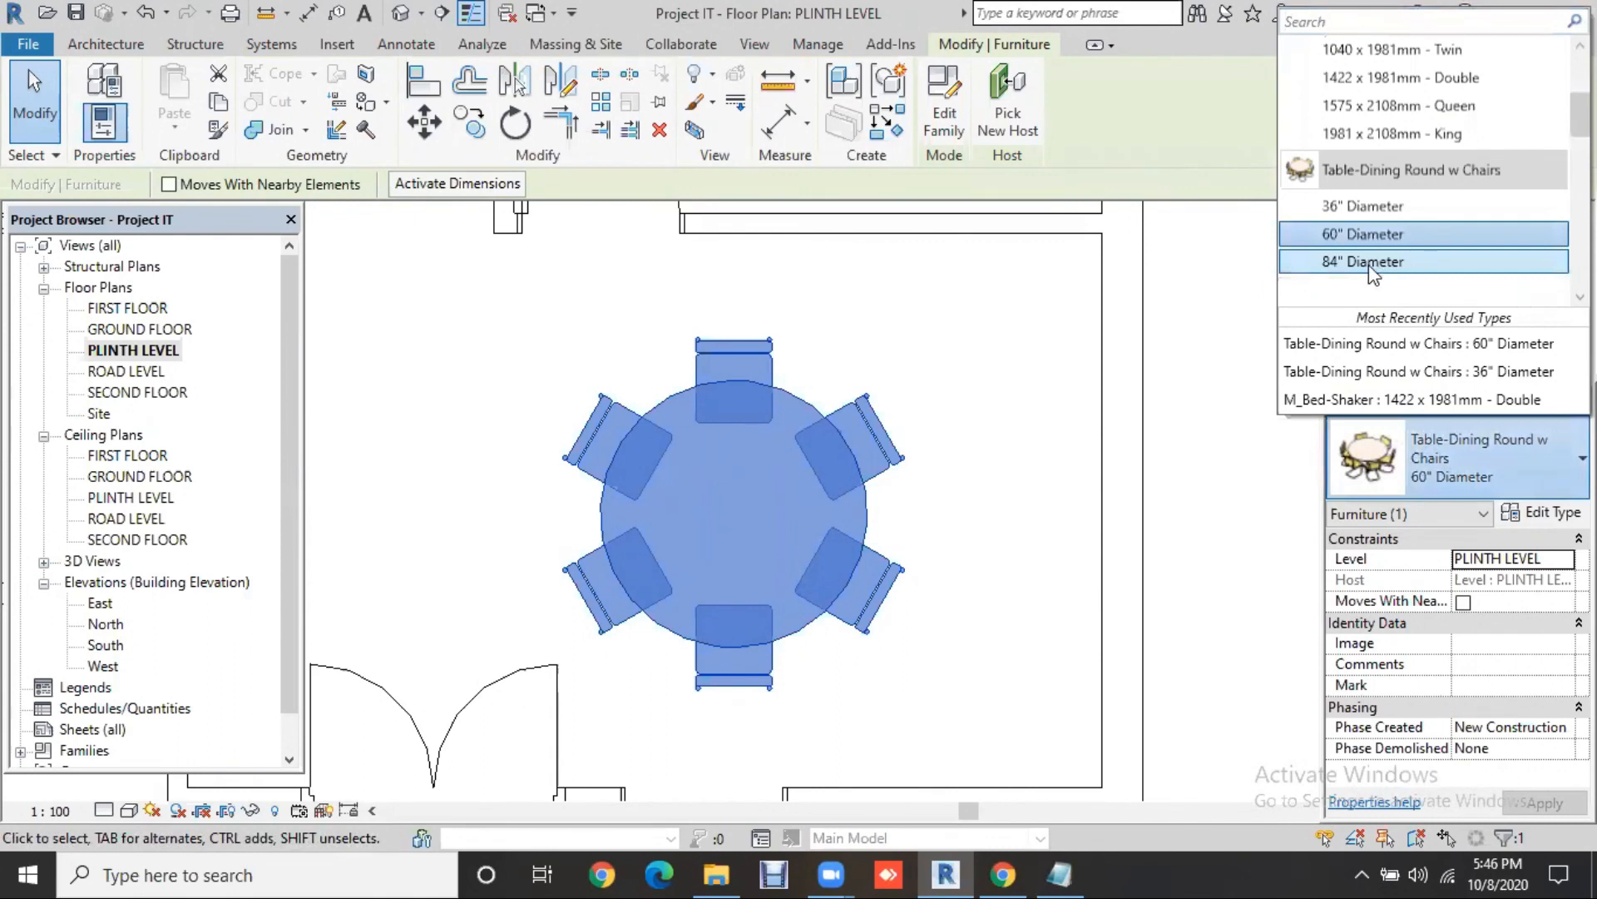
pyautogui.click(1371, 265)
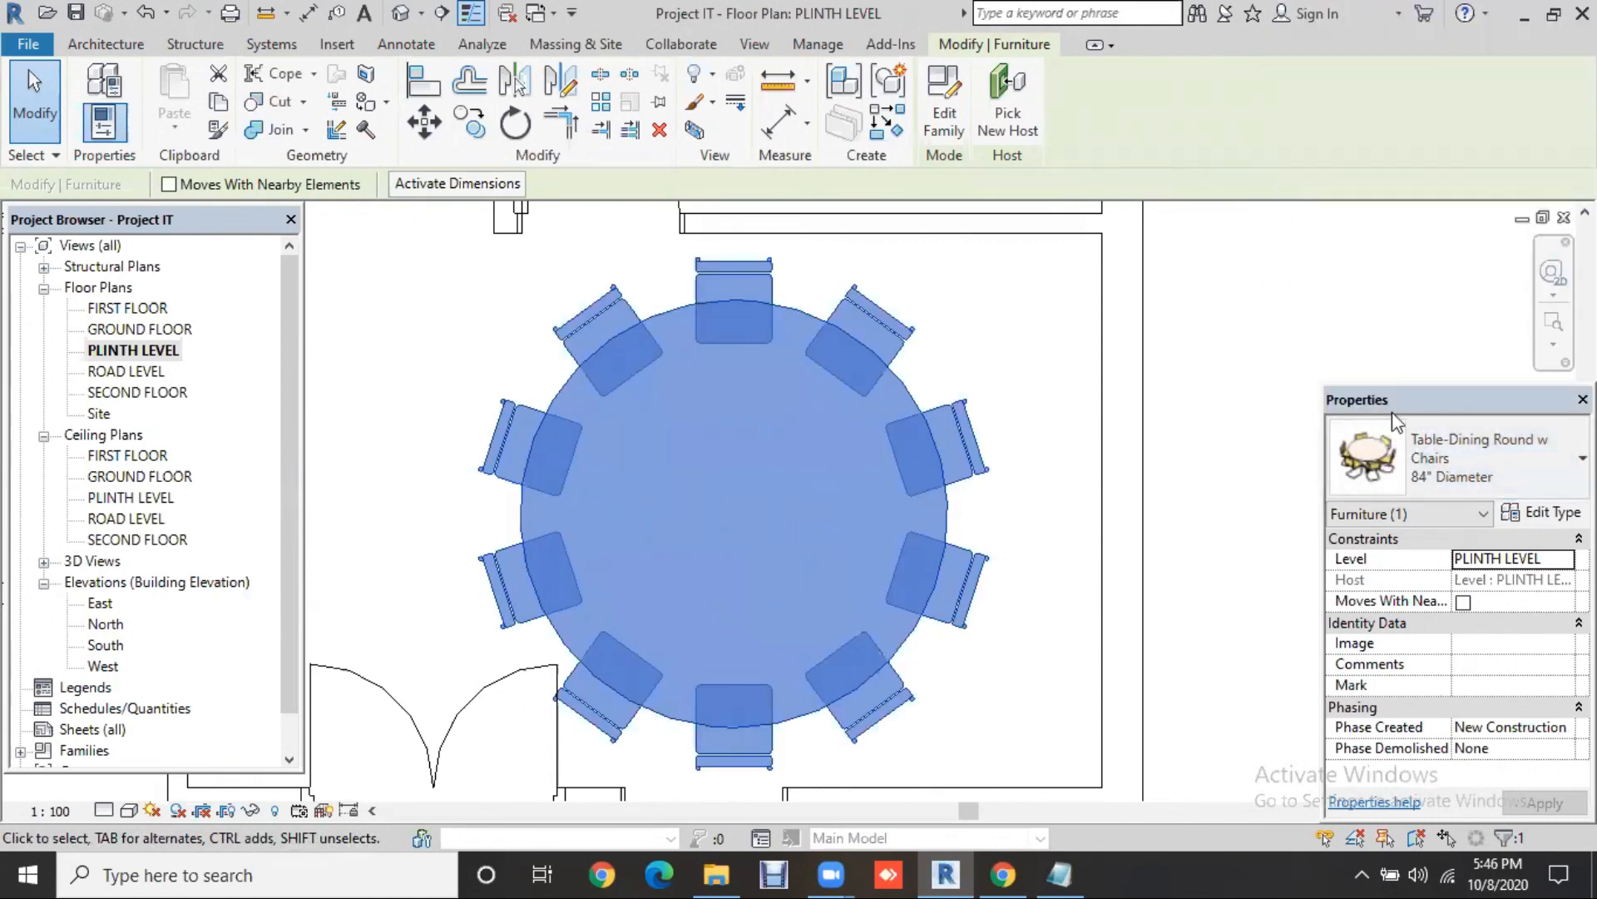
pyautogui.click(1493, 454)
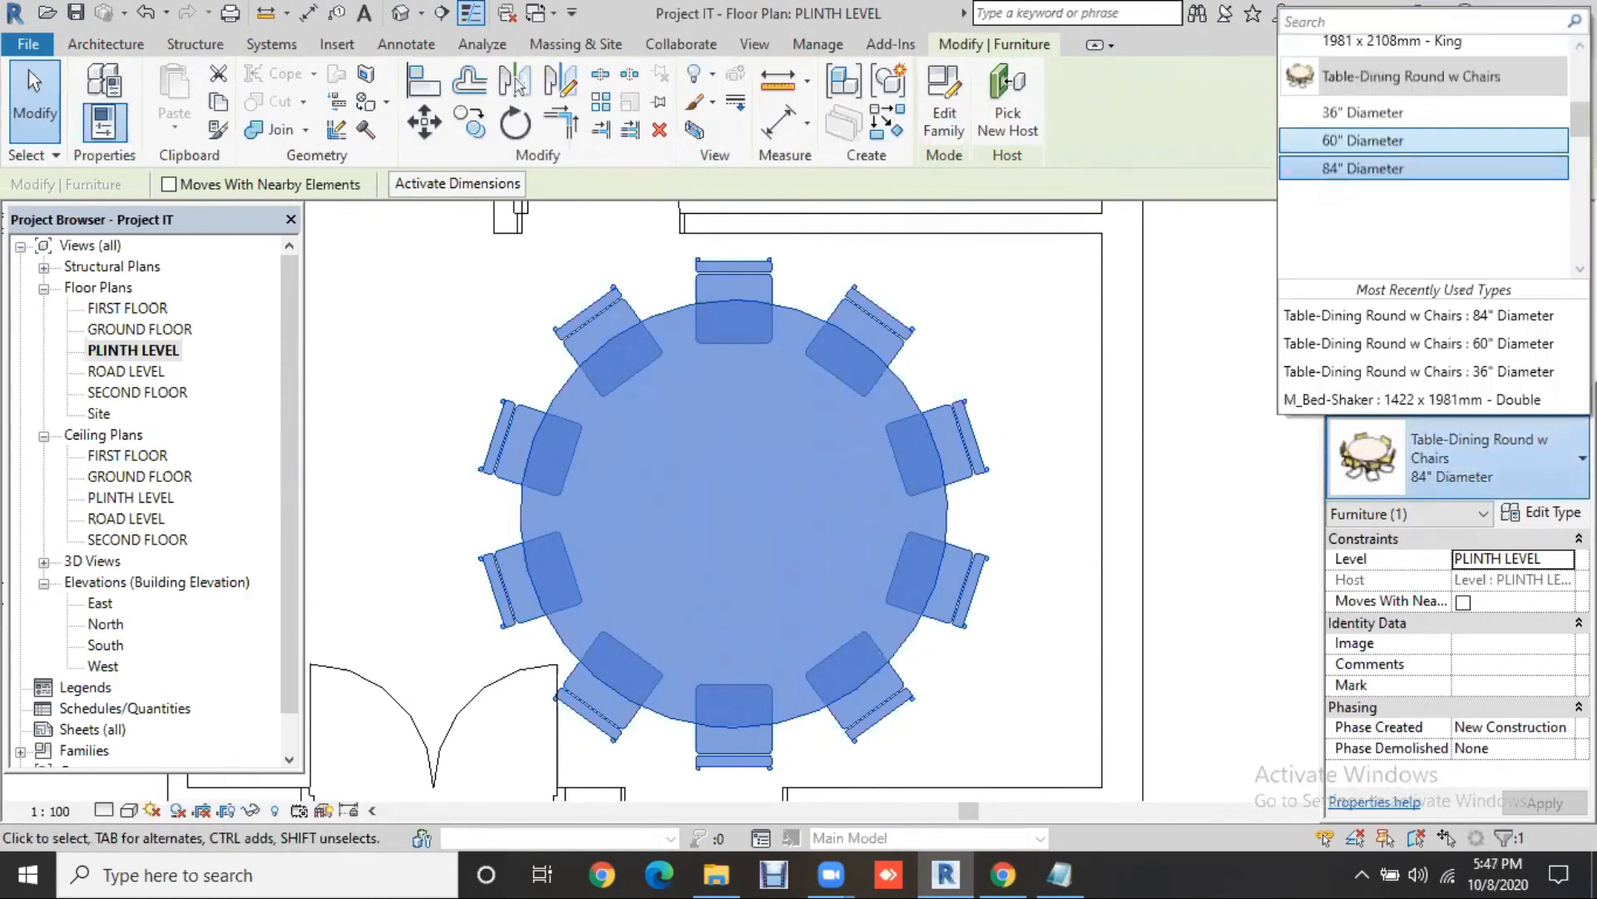
pyautogui.click(1414, 140)
# Step: Review the 60" table's type properties, checking its Radius and 1524.0 mm Diameter
pyautogui.click(1543, 512)
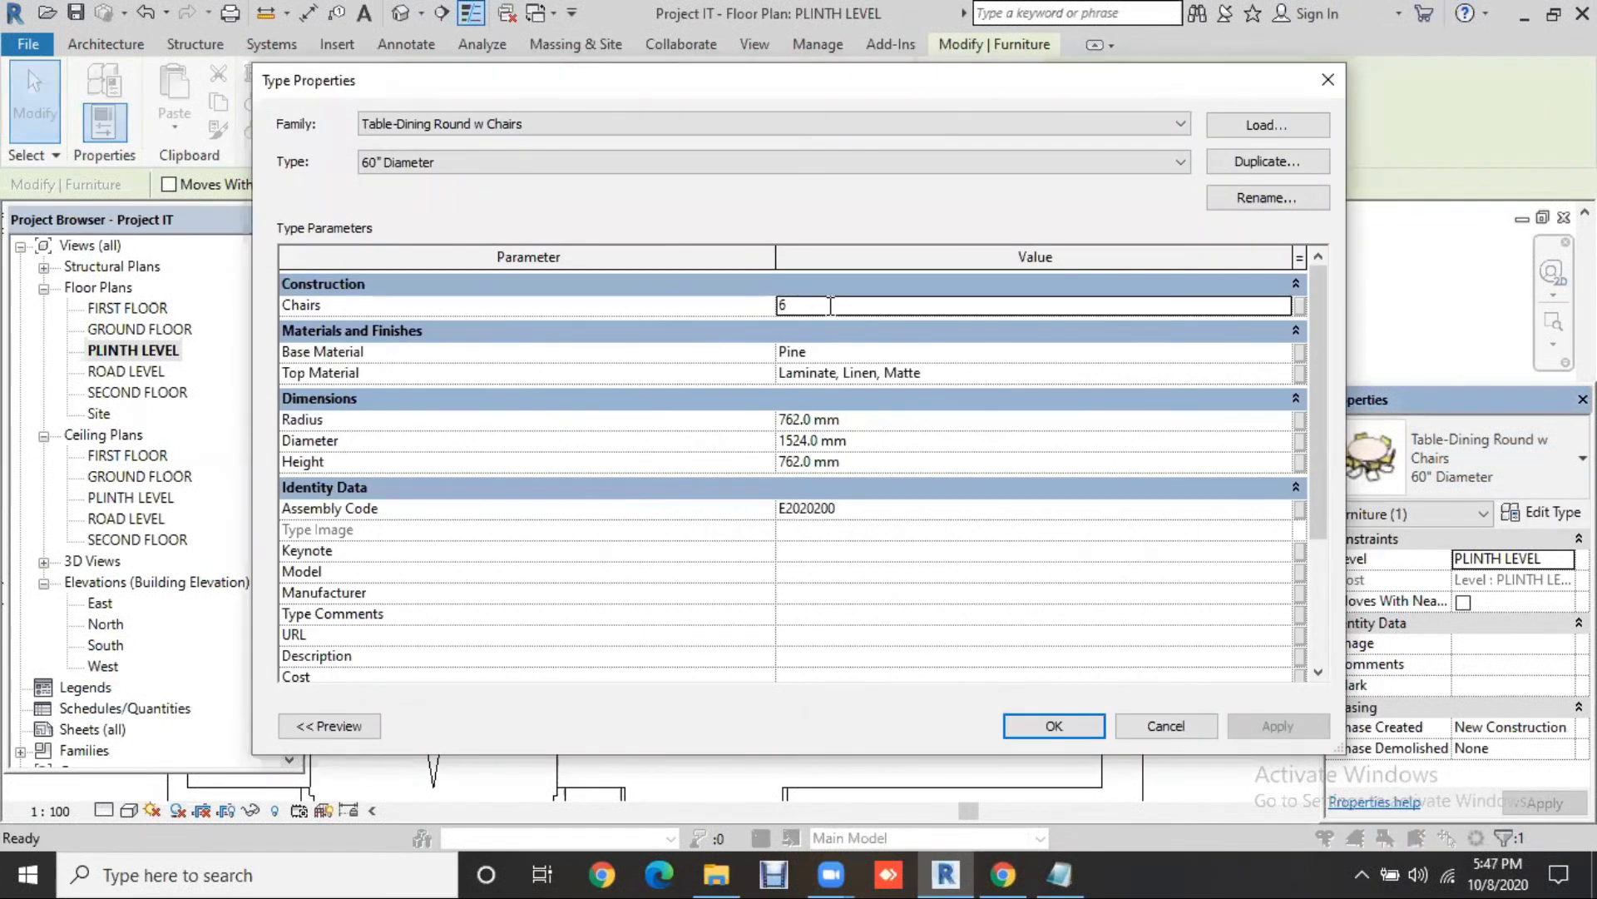
pyautogui.click(873, 424)
pyautogui.click(873, 445)
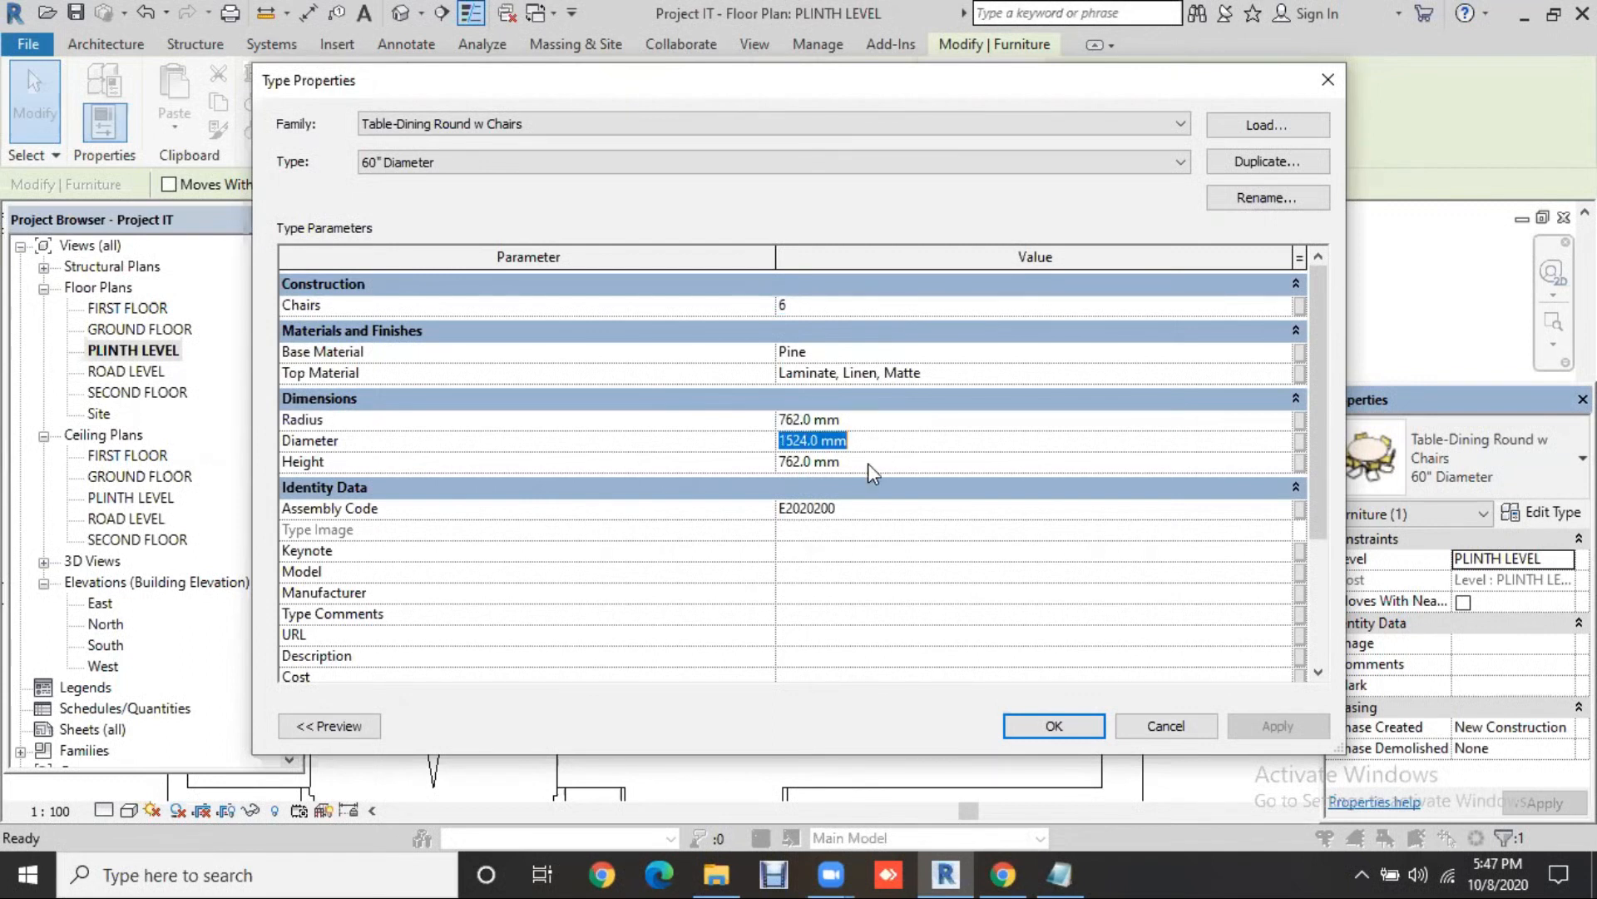
pyautogui.press('Tab')
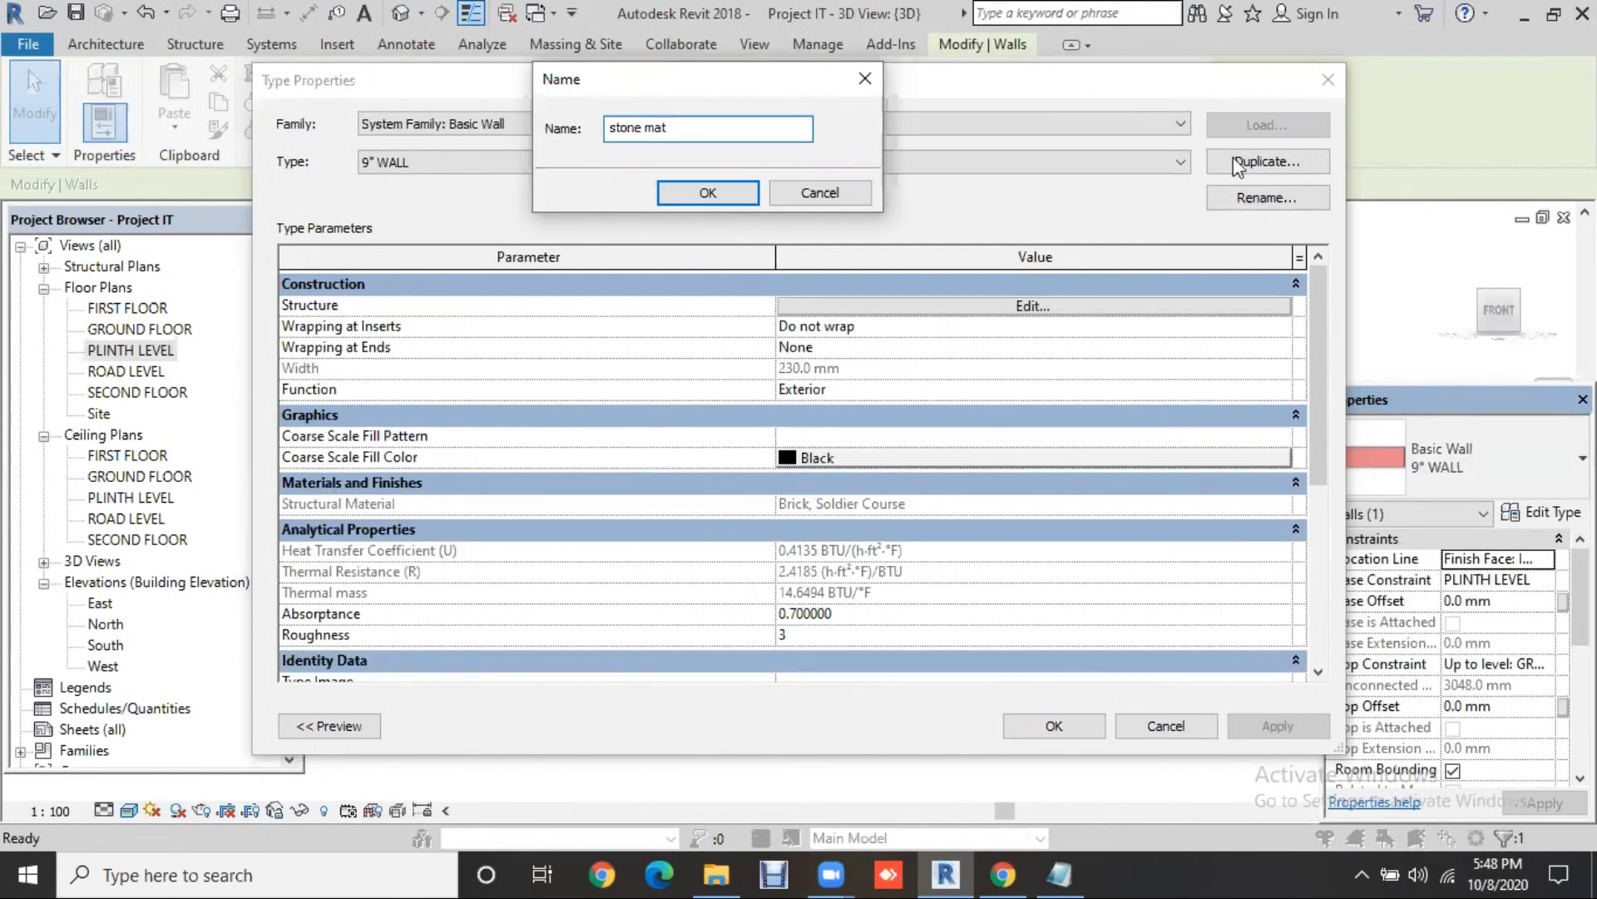
# Step: Create the 'stone mat' wall type and open the Material Browser for its Brick, Soldier Course structure layer
pyautogui.click(714, 203)
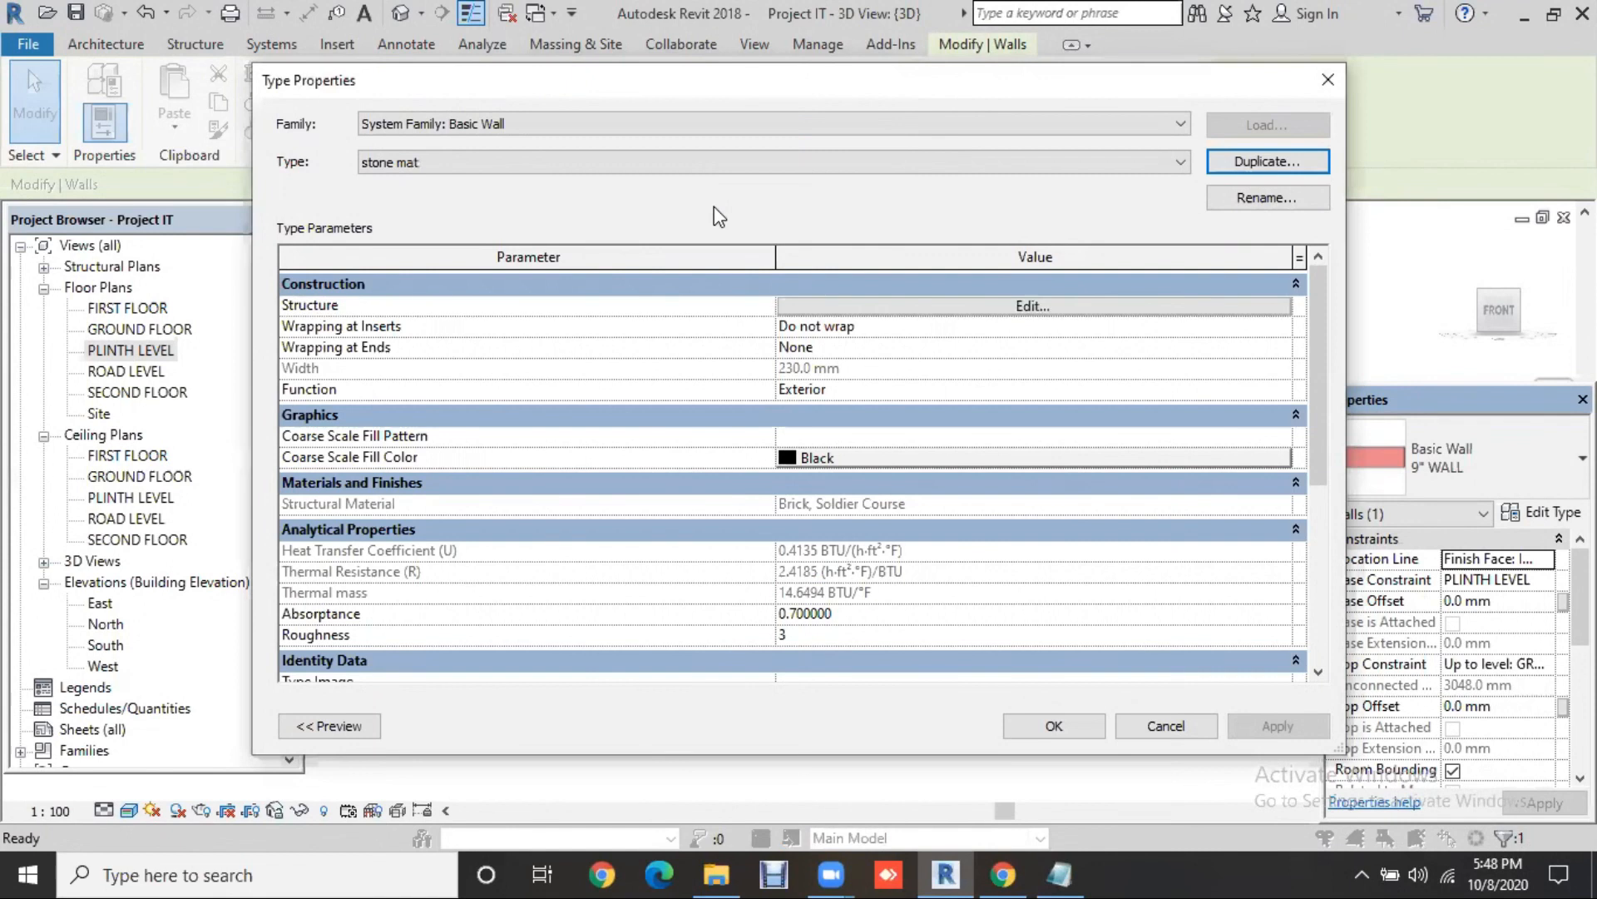
pyautogui.click(982, 307)
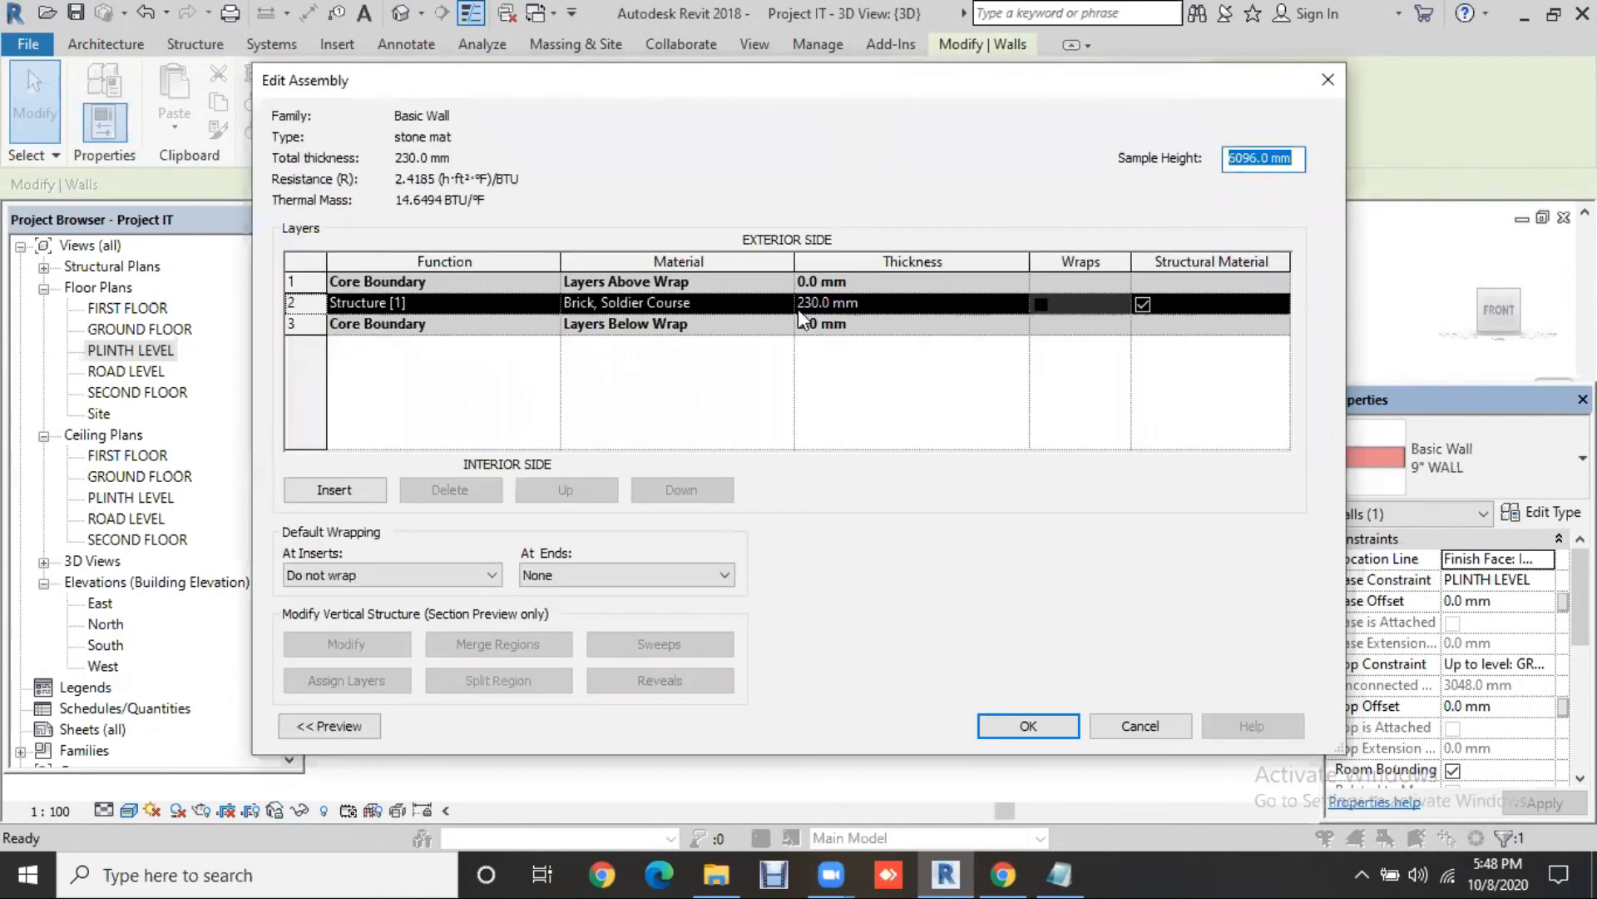
pyautogui.click(782, 299)
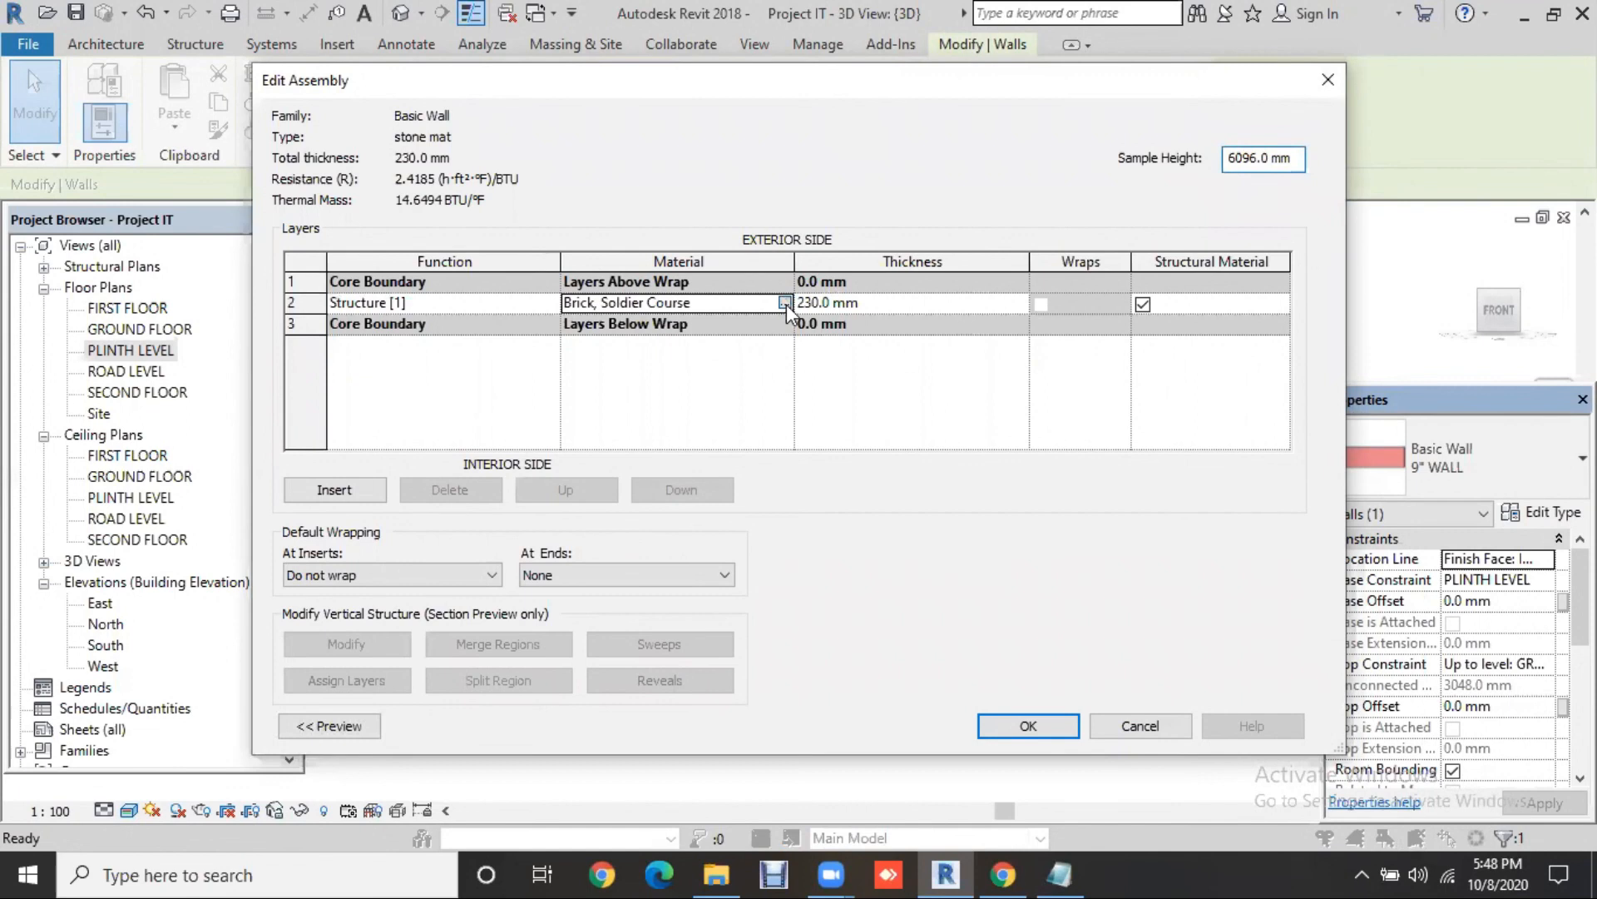
pyautogui.click(784, 302)
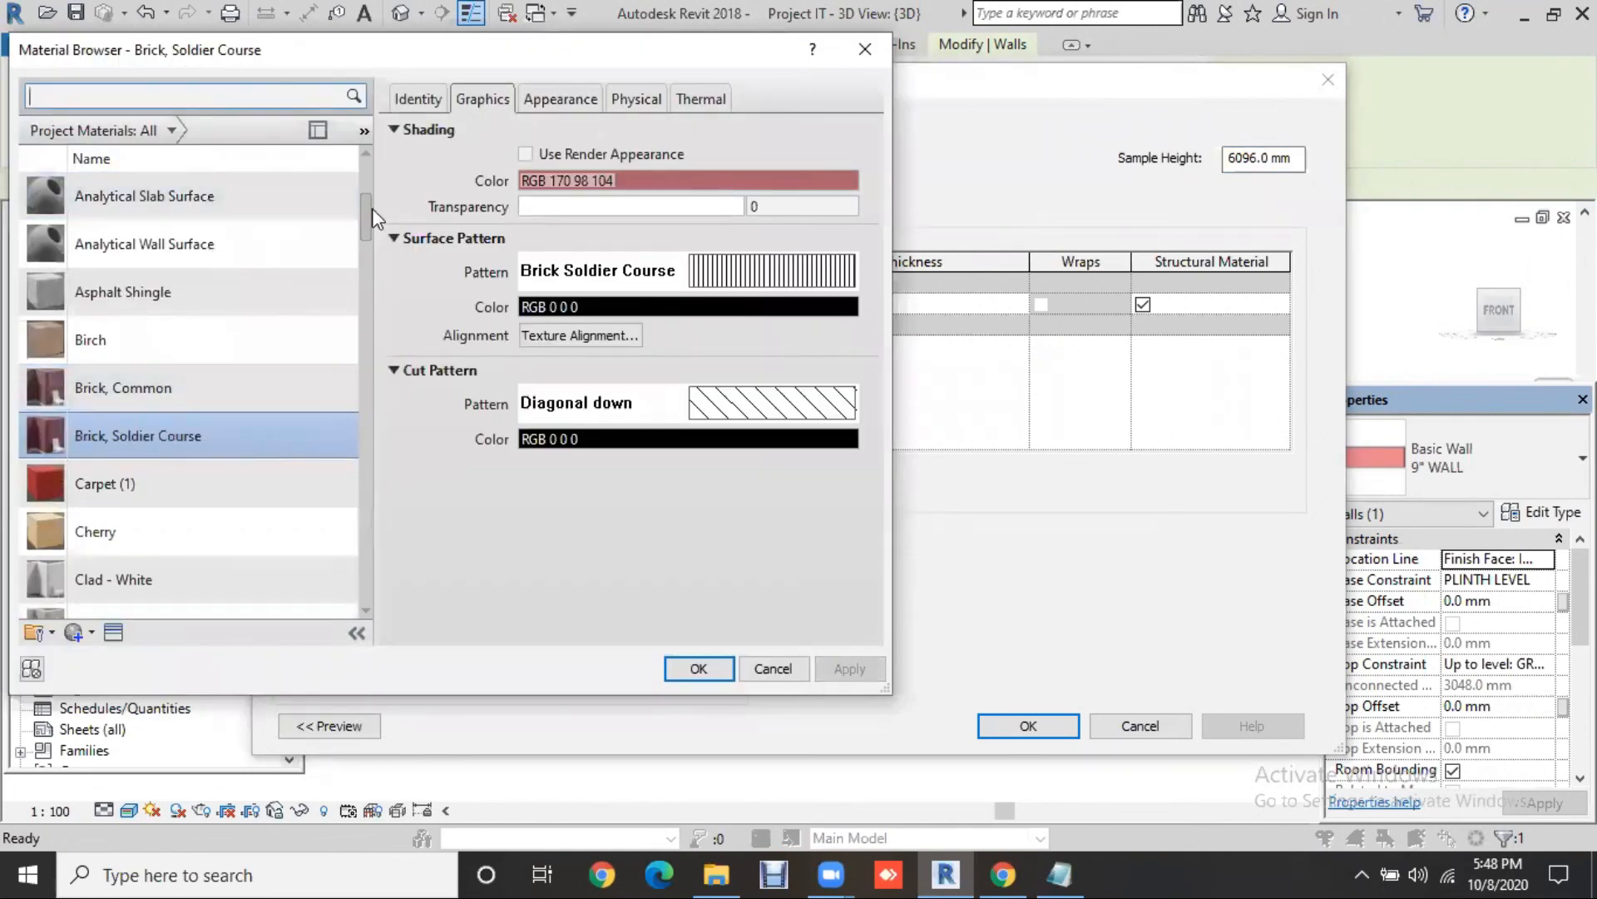
# Step: Browse through the materials listed in the Material Browser library
pyautogui.moveTo(372, 208); pyautogui.dragTo(366, 248)
pyautogui.click(368, 277)
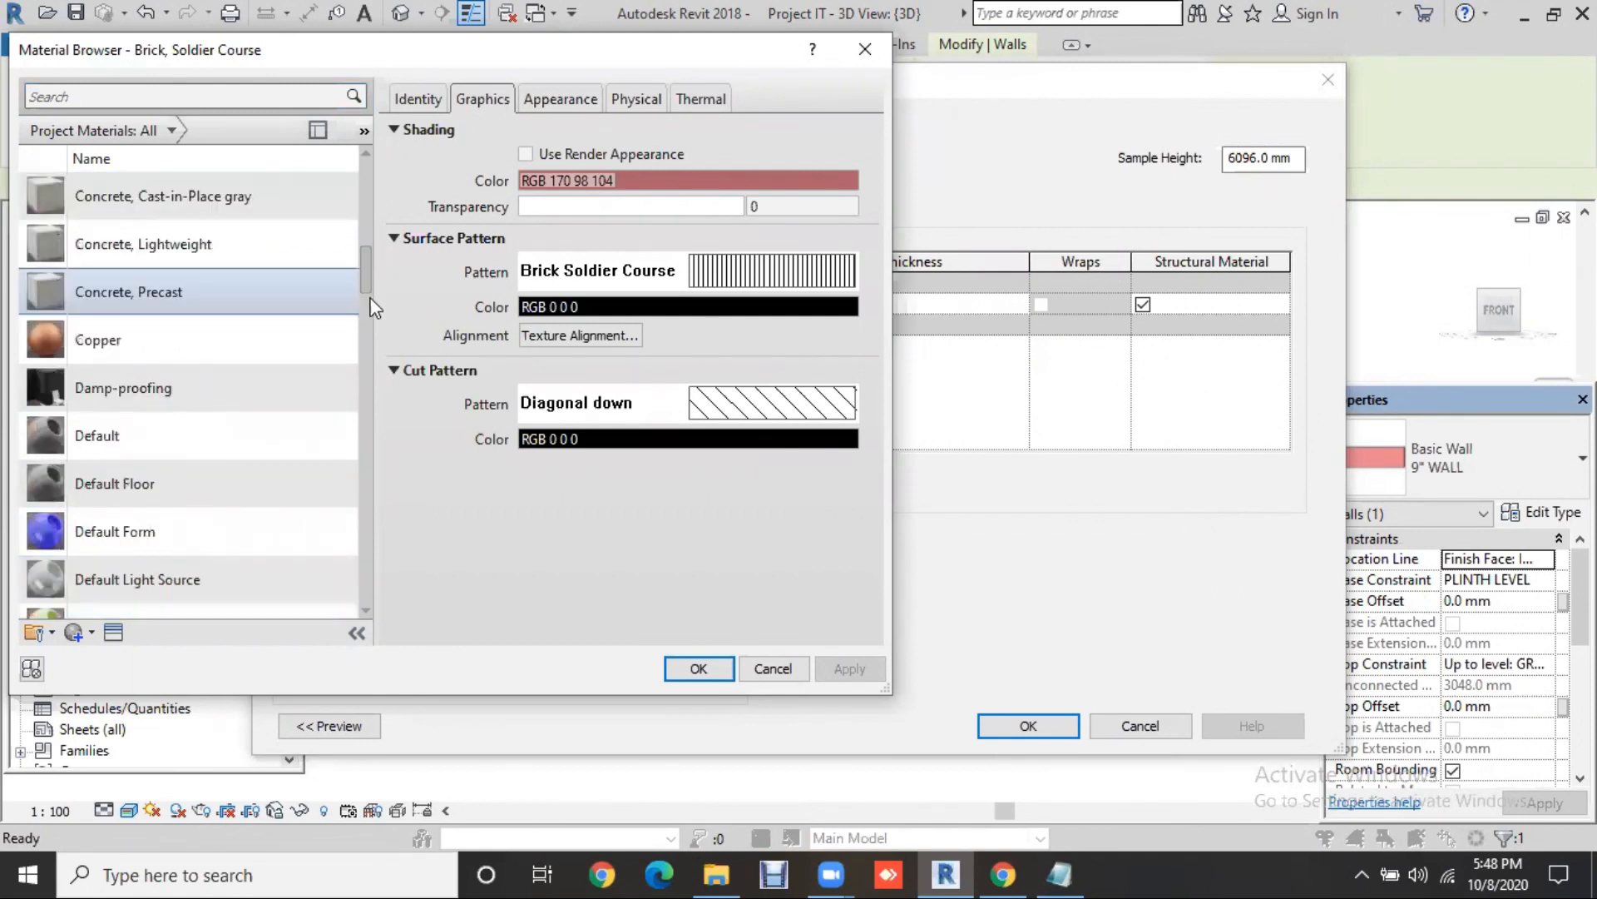
pyautogui.click(372, 312)
pyautogui.click(366, 384)
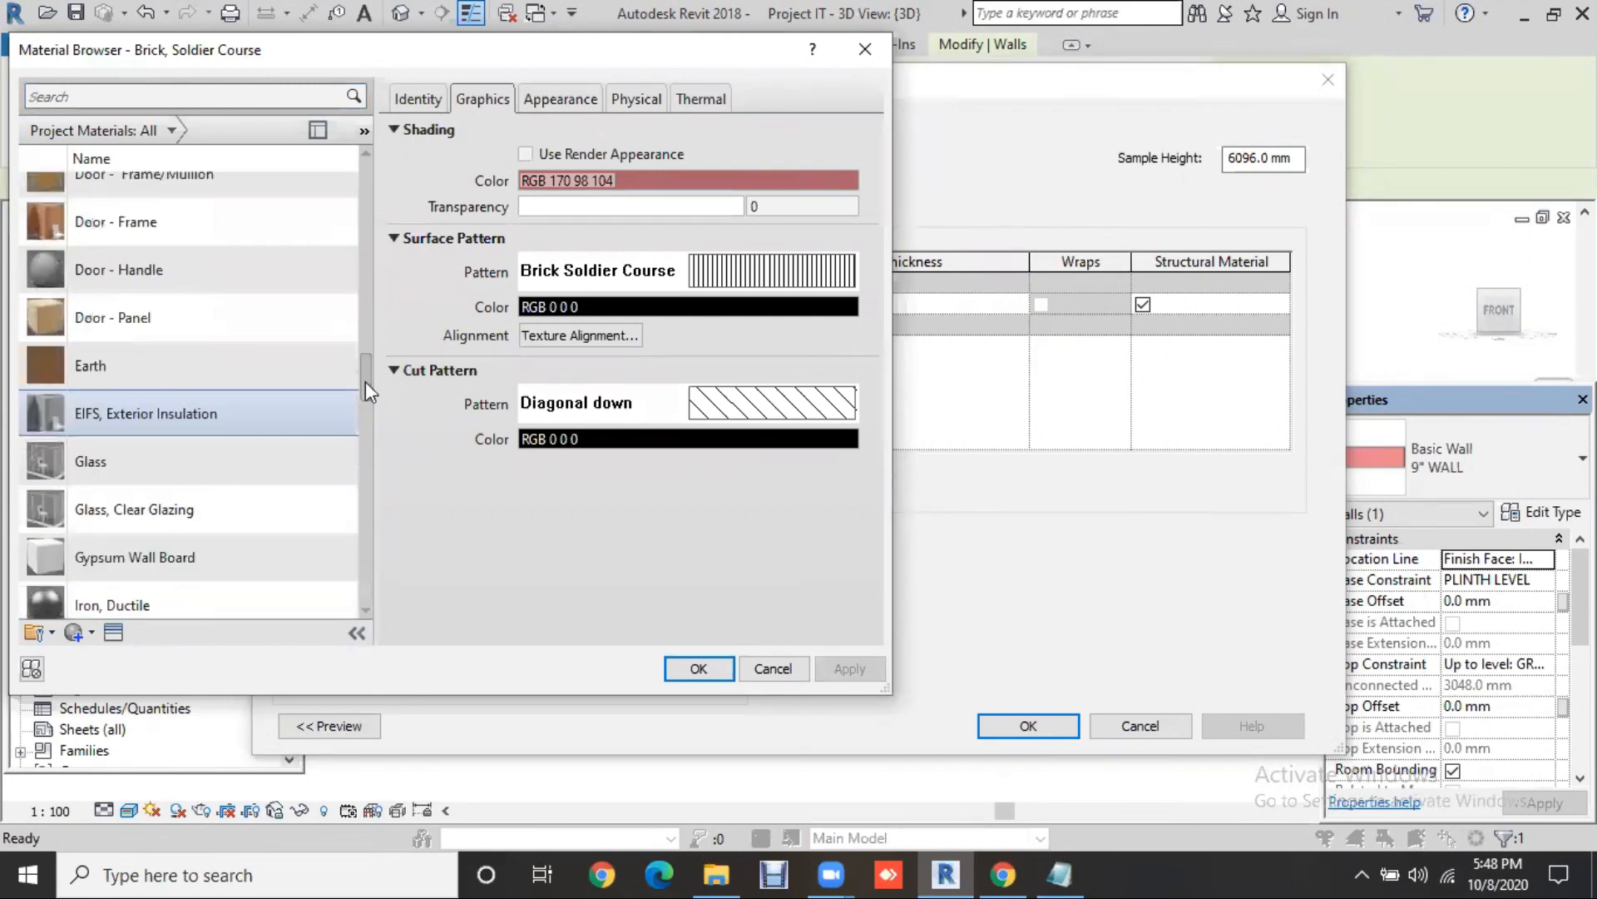
pyautogui.click(362, 444)
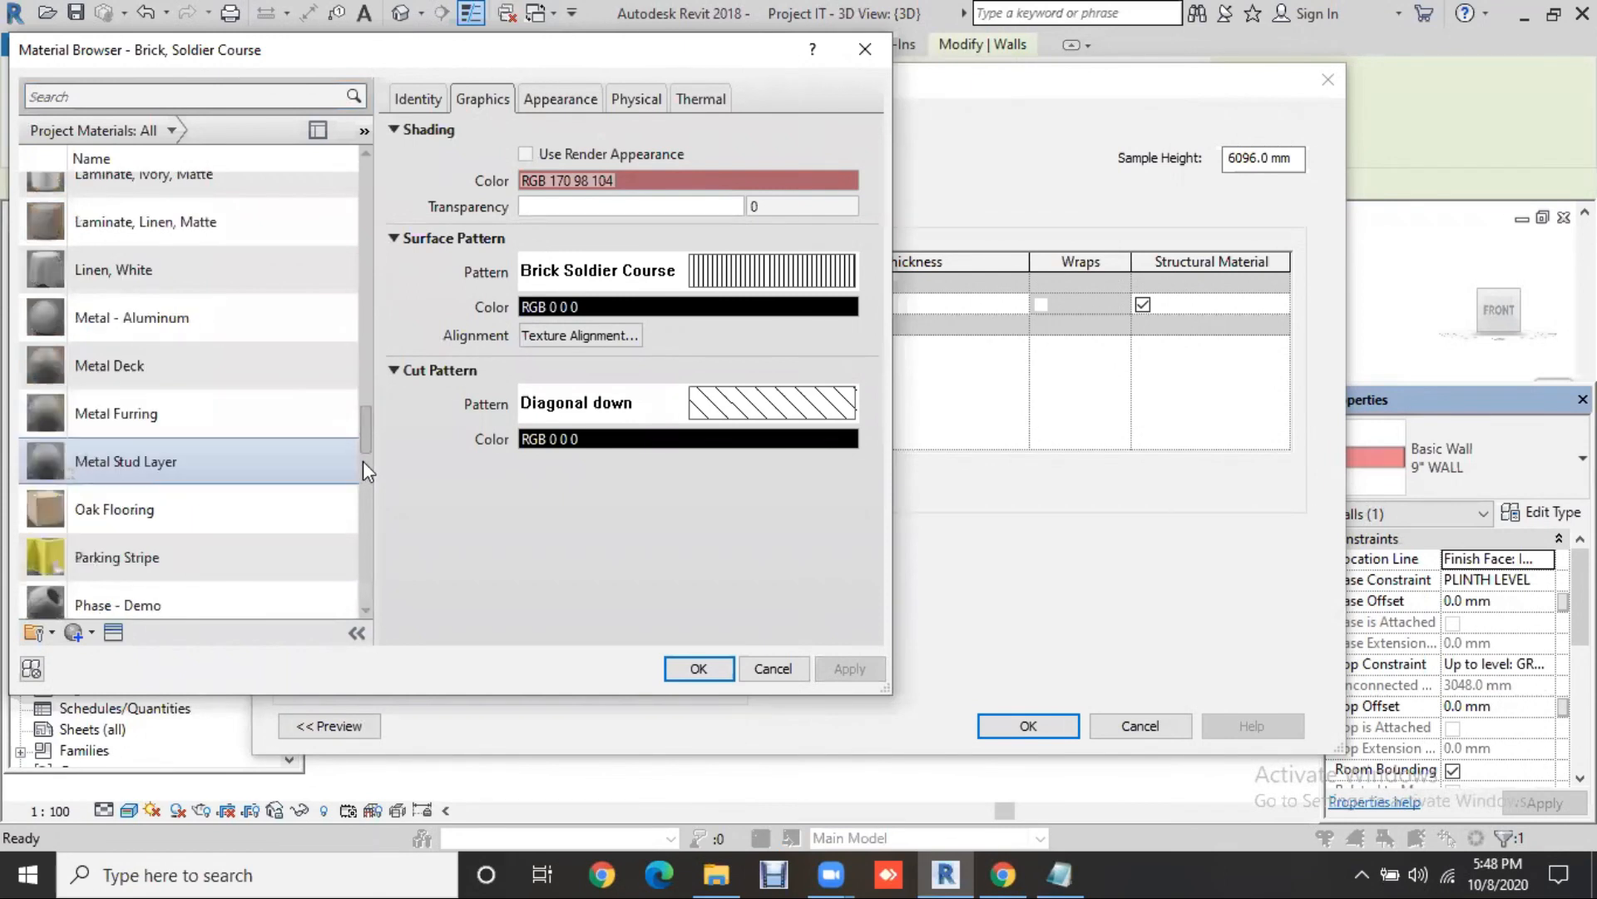
pyautogui.click(366, 481)
pyautogui.click(363, 533)
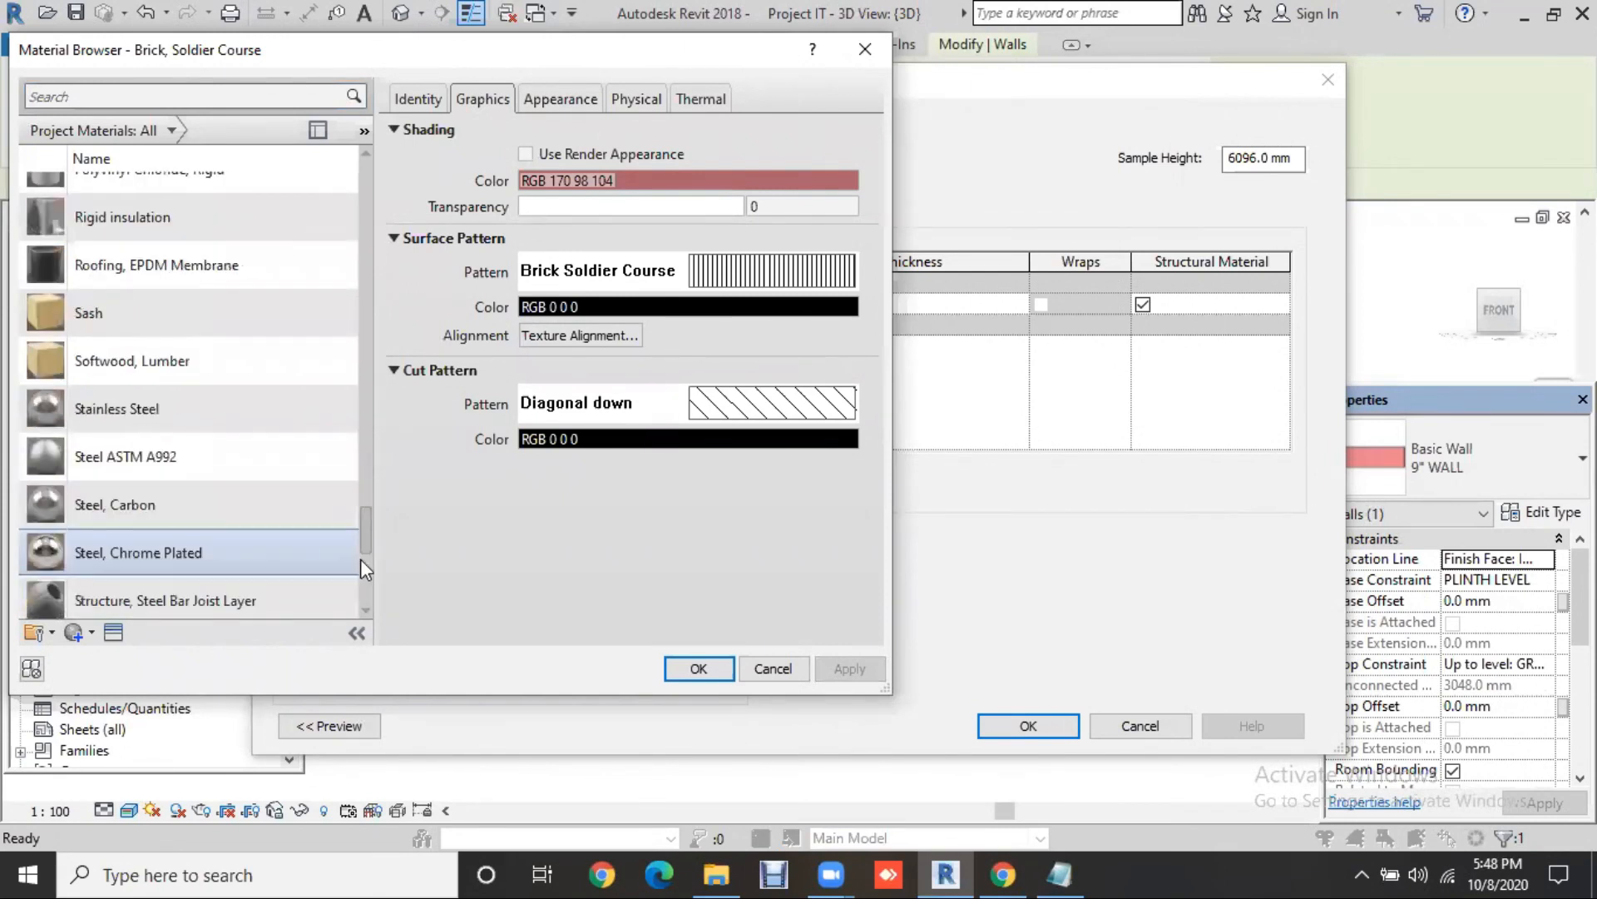
pyautogui.click(361, 568)
pyautogui.scroll(-2, 163, 616)
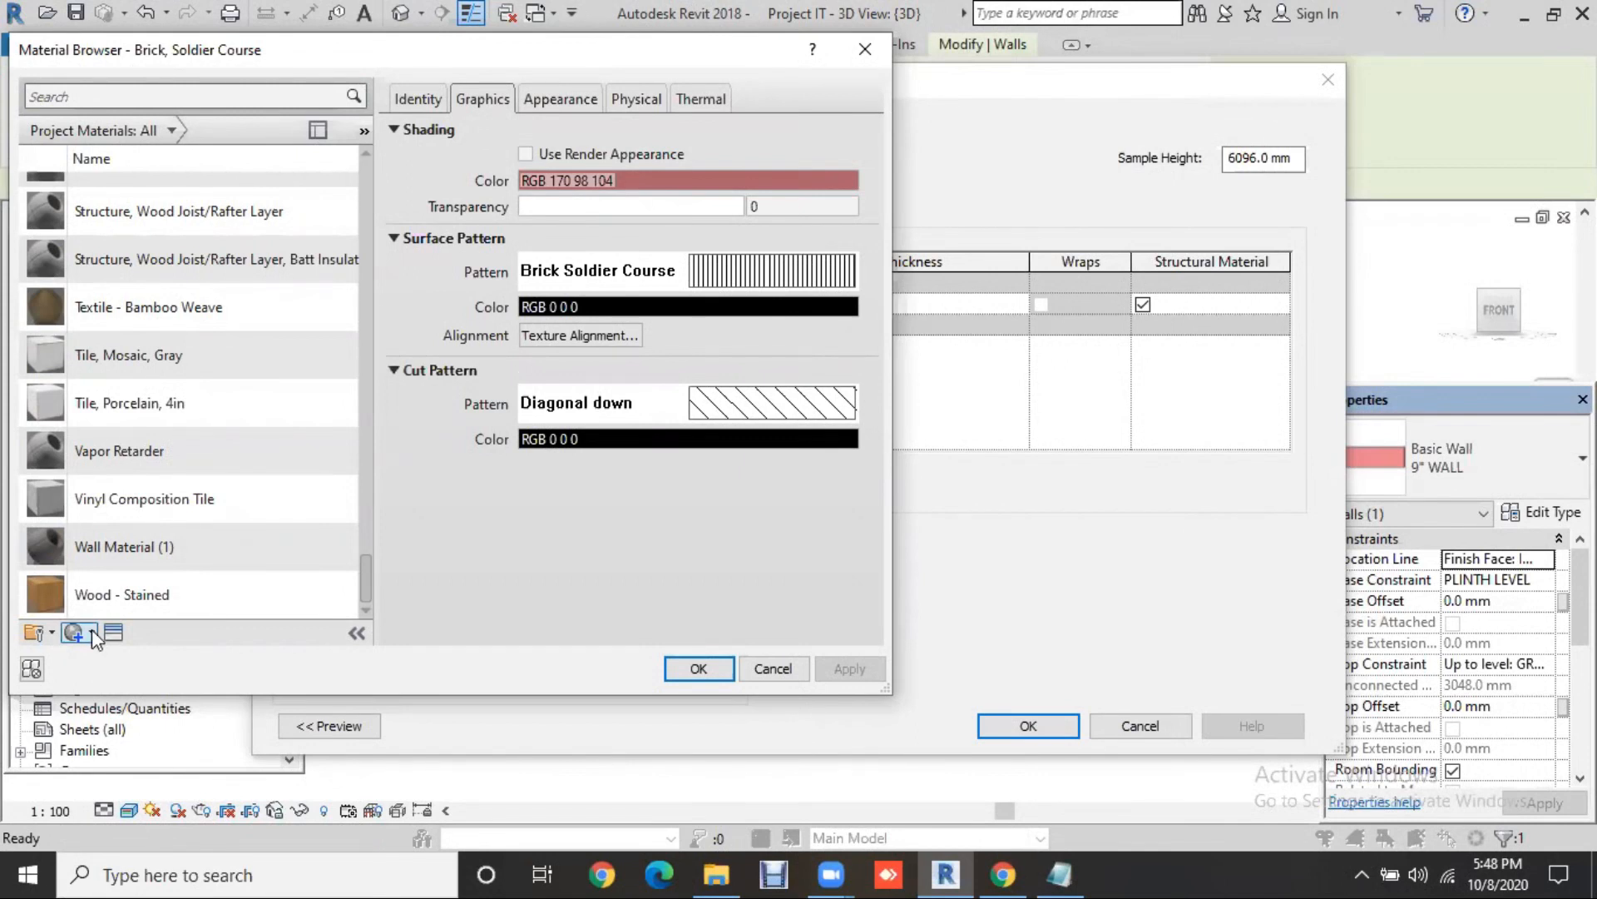
# Step: Create a new material named STONE and display its Generic appearance settings
pyautogui.click(92, 633)
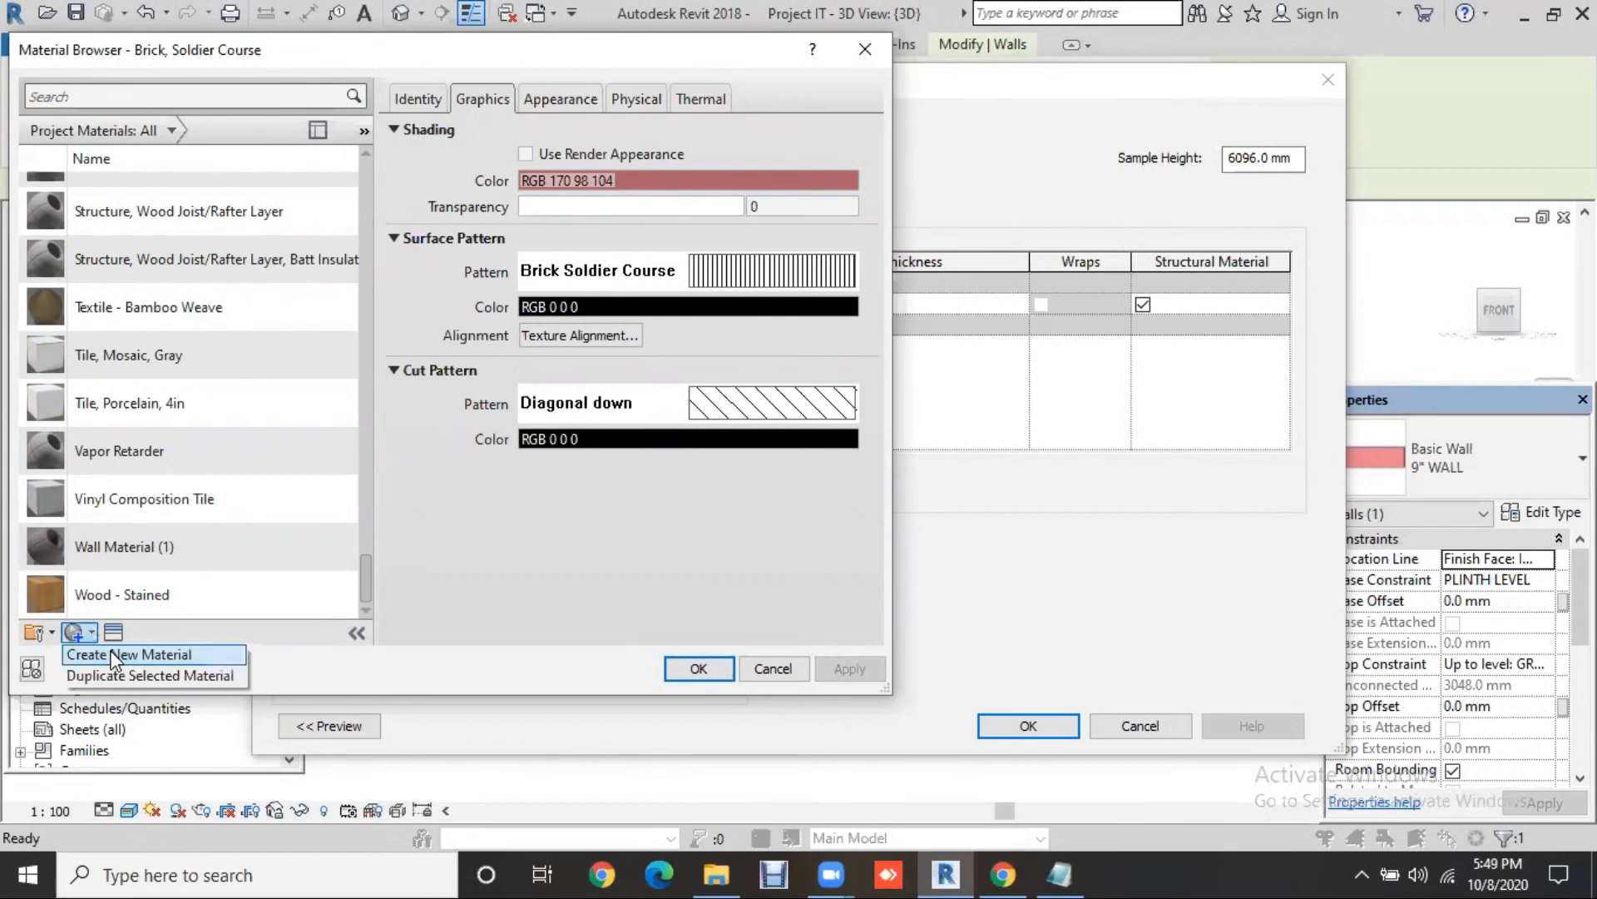
pyautogui.click(160, 661)
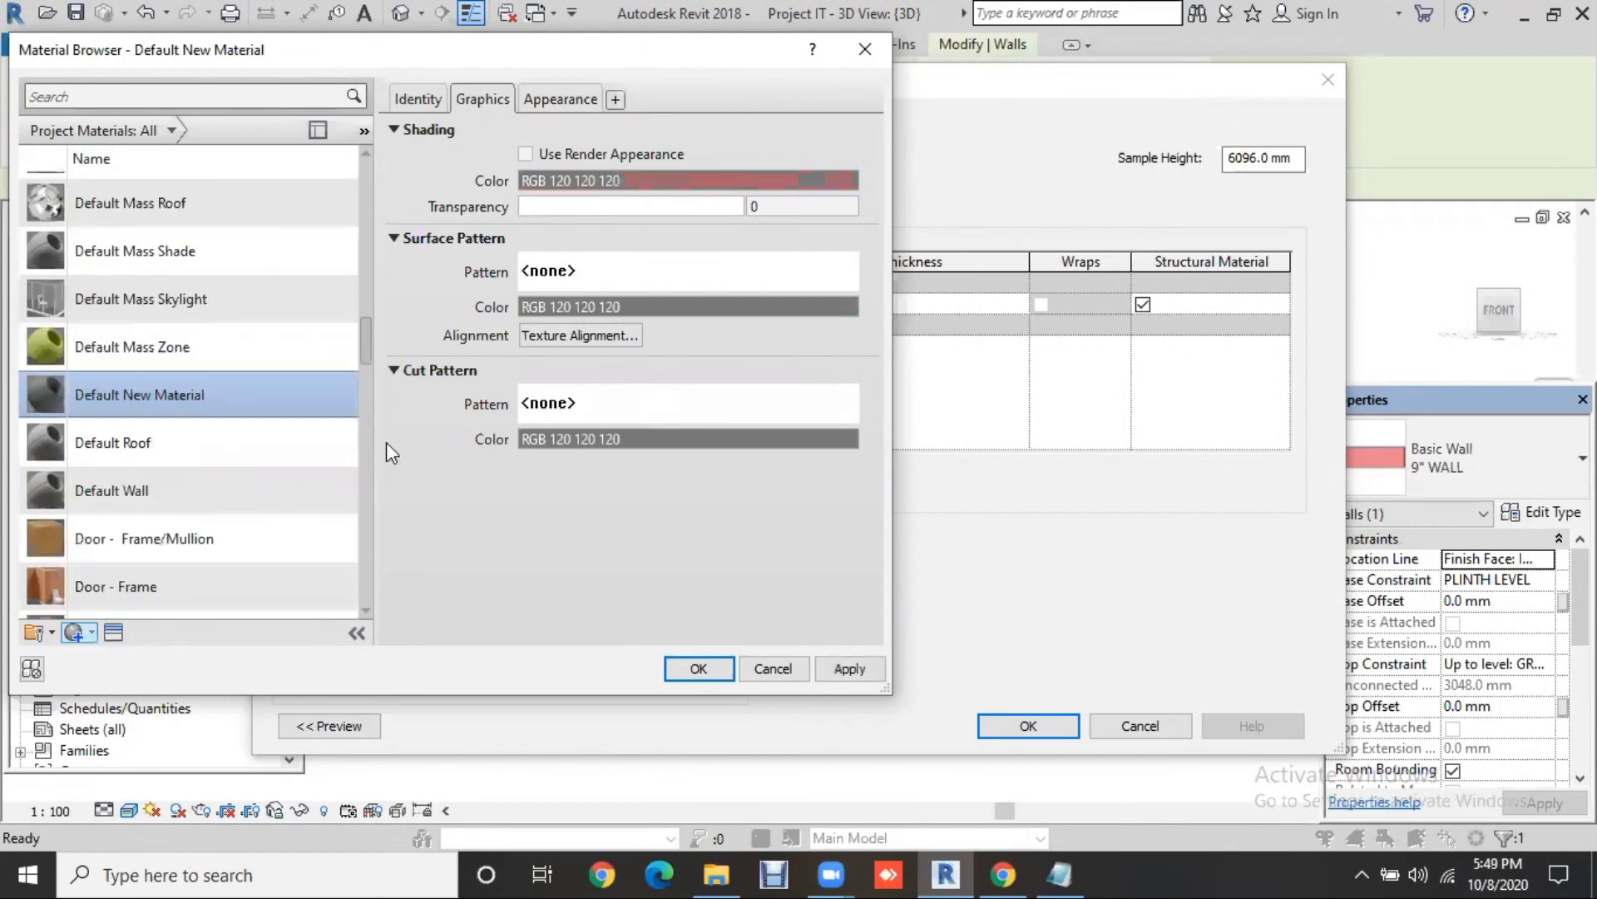
pyautogui.click(437, 98)
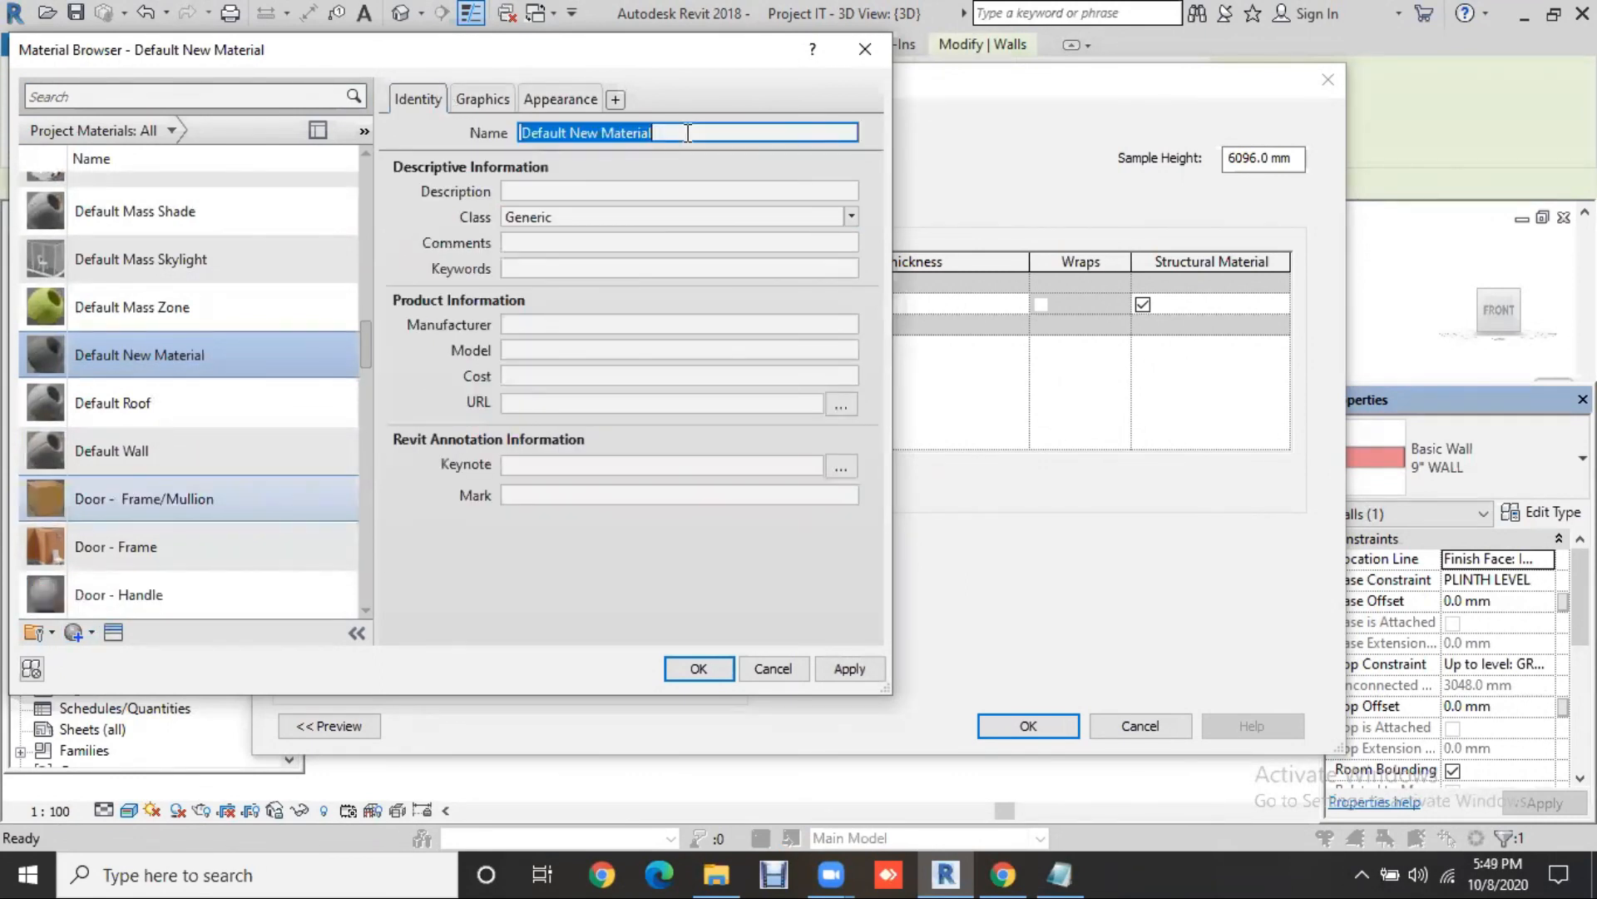
pyautogui.write('STON')
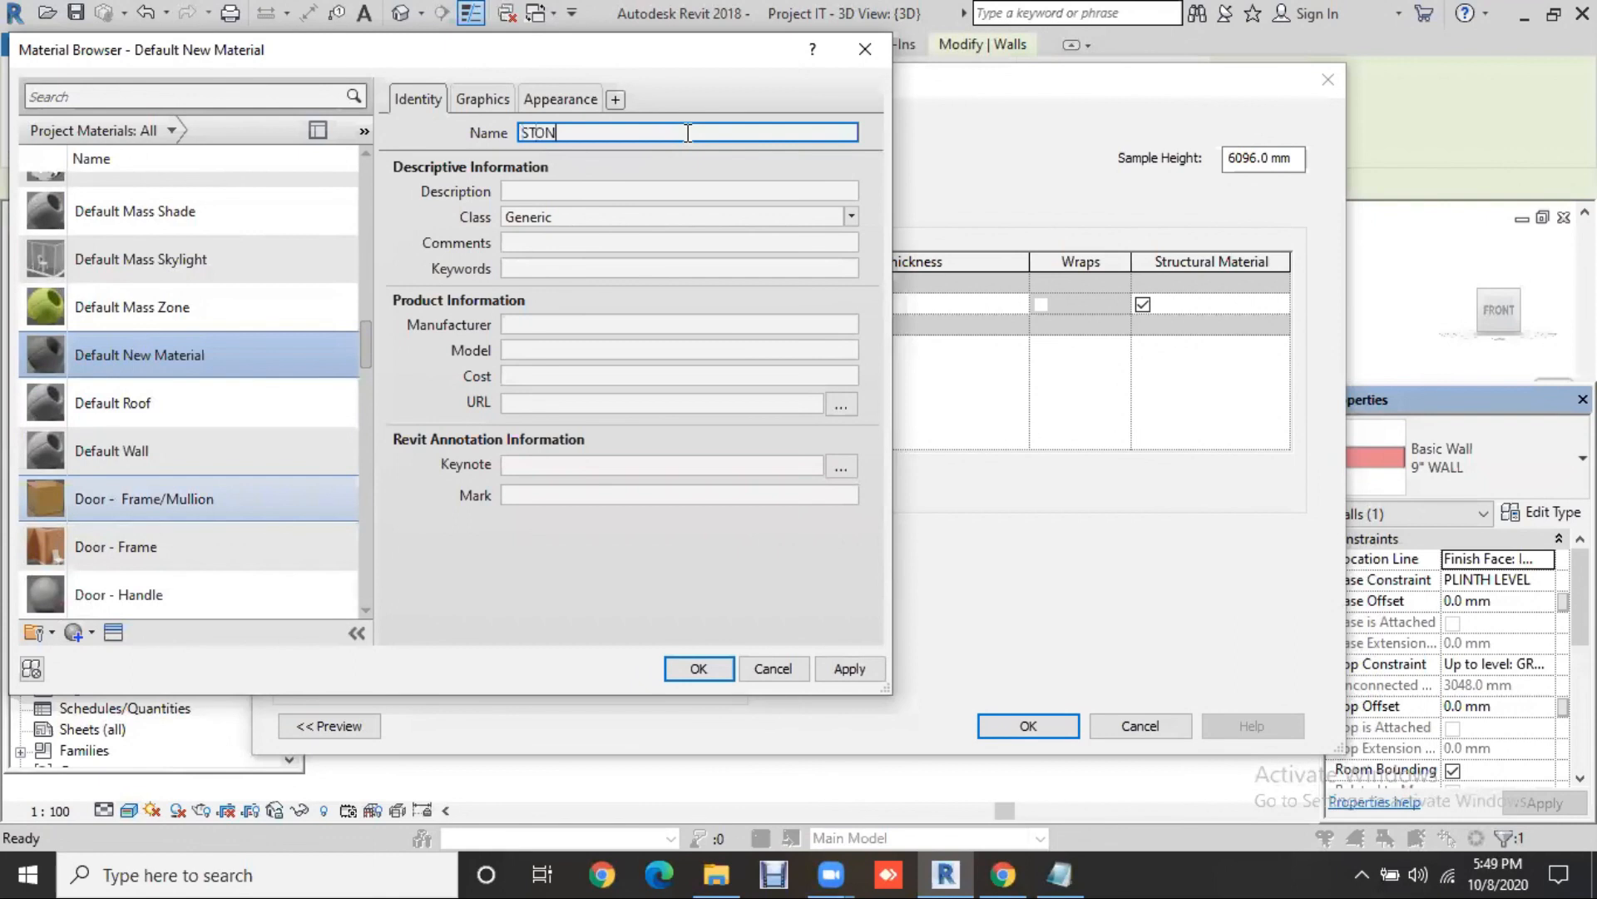
pyautogui.write('E')
pyautogui.click(539, 102)
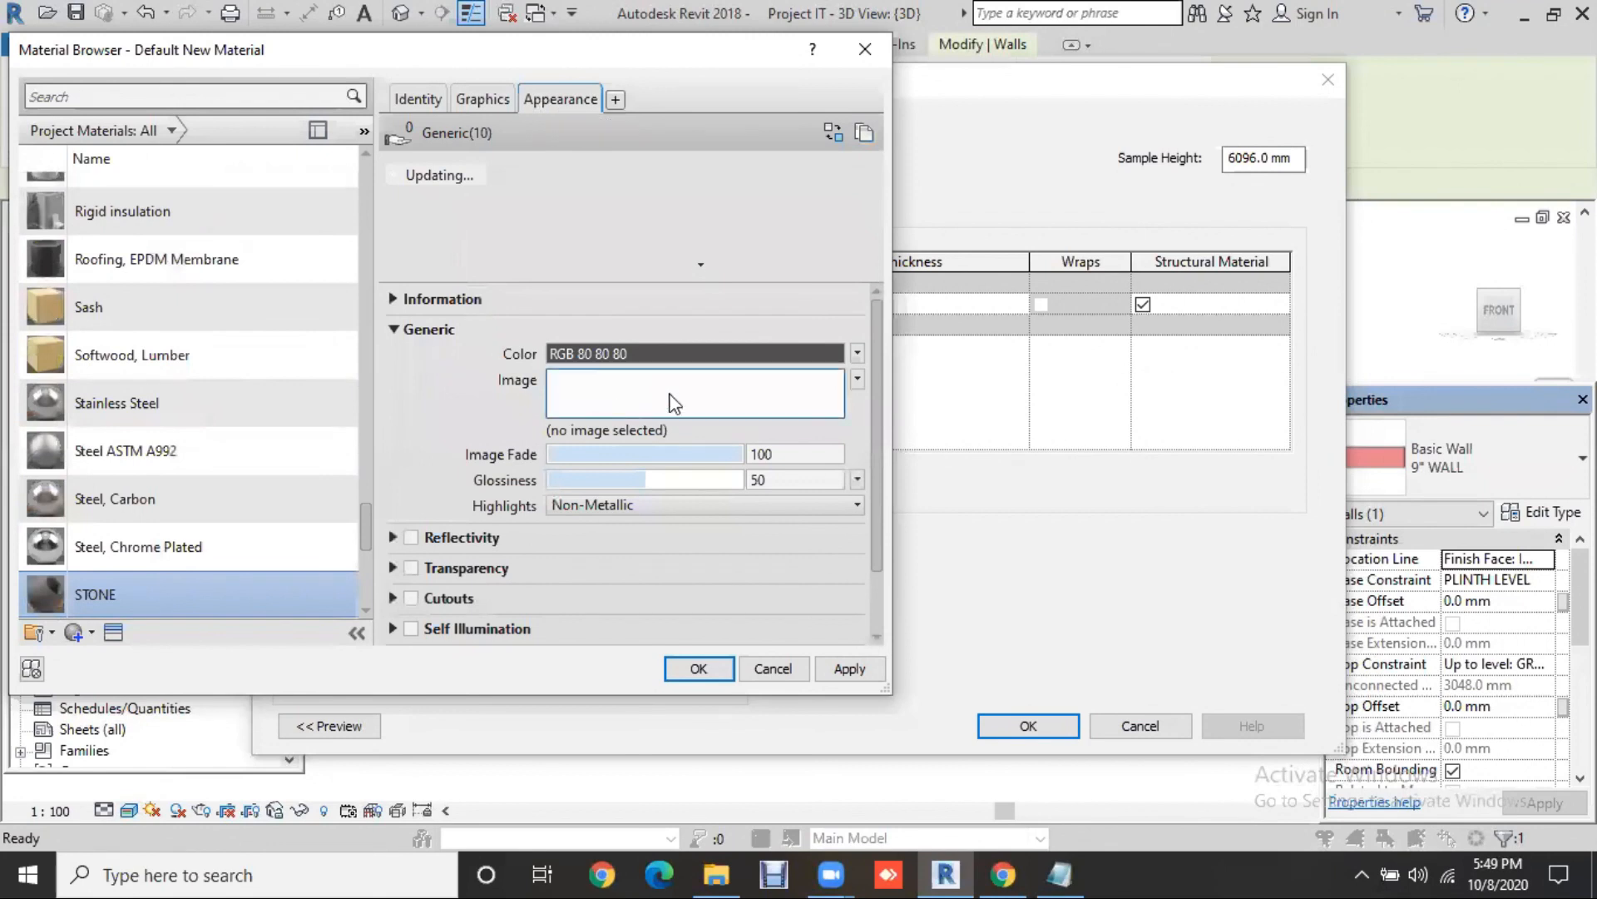
# Step: Assign the 148.png gravel image from Desktop > Materials as the STONE texture and apply it
pyautogui.click(726, 391)
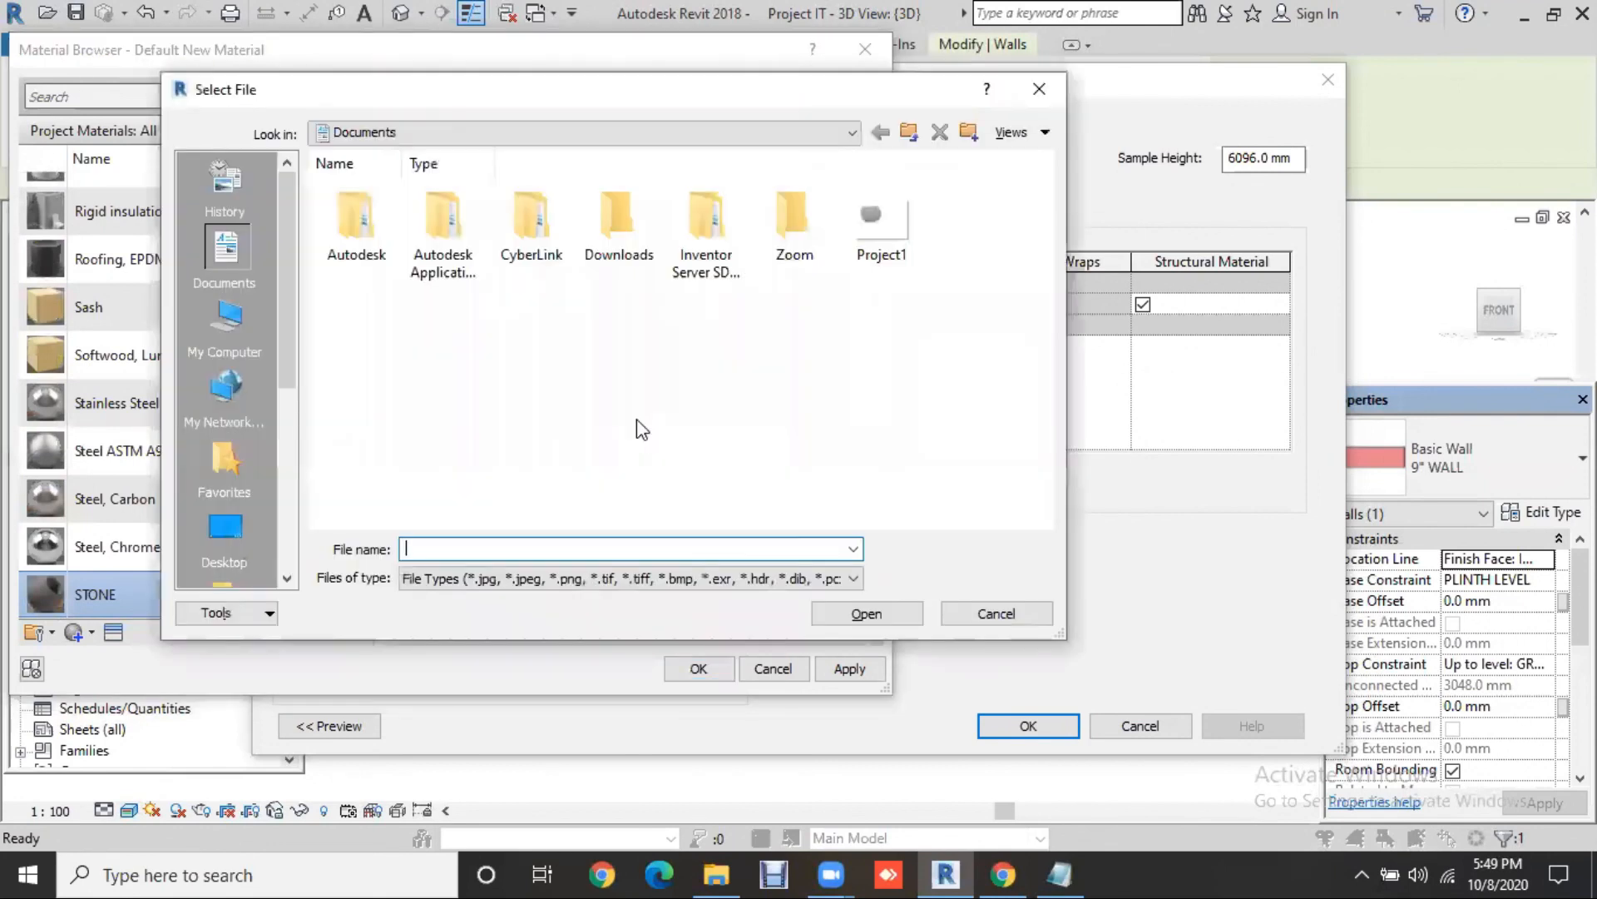
pyautogui.click(258, 528)
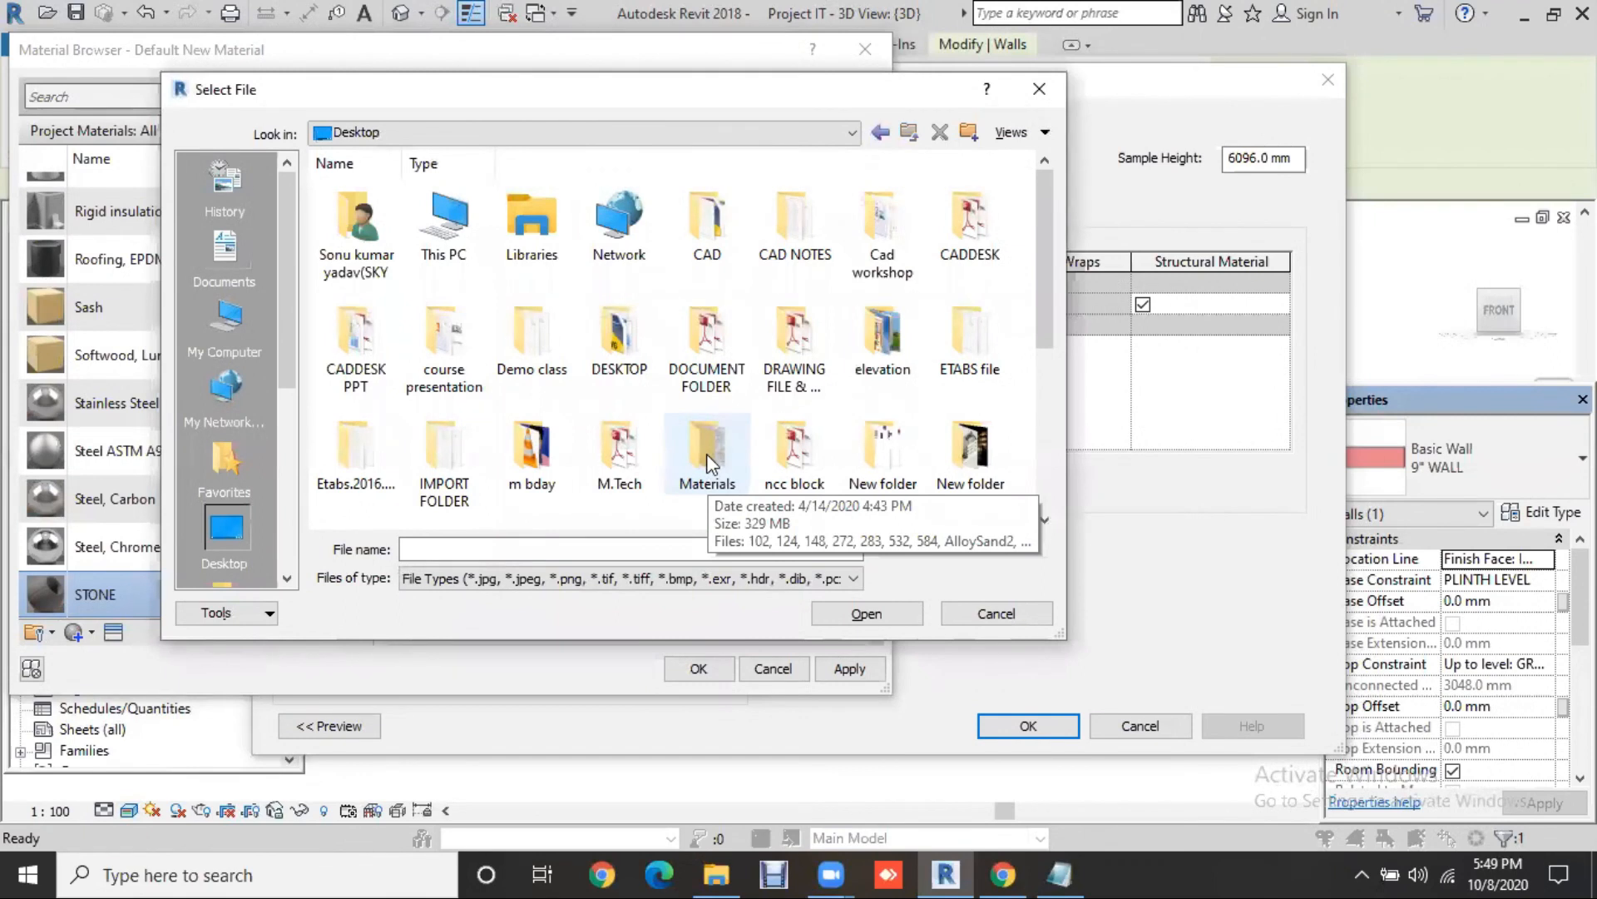
pyautogui.doubleClick(706, 452)
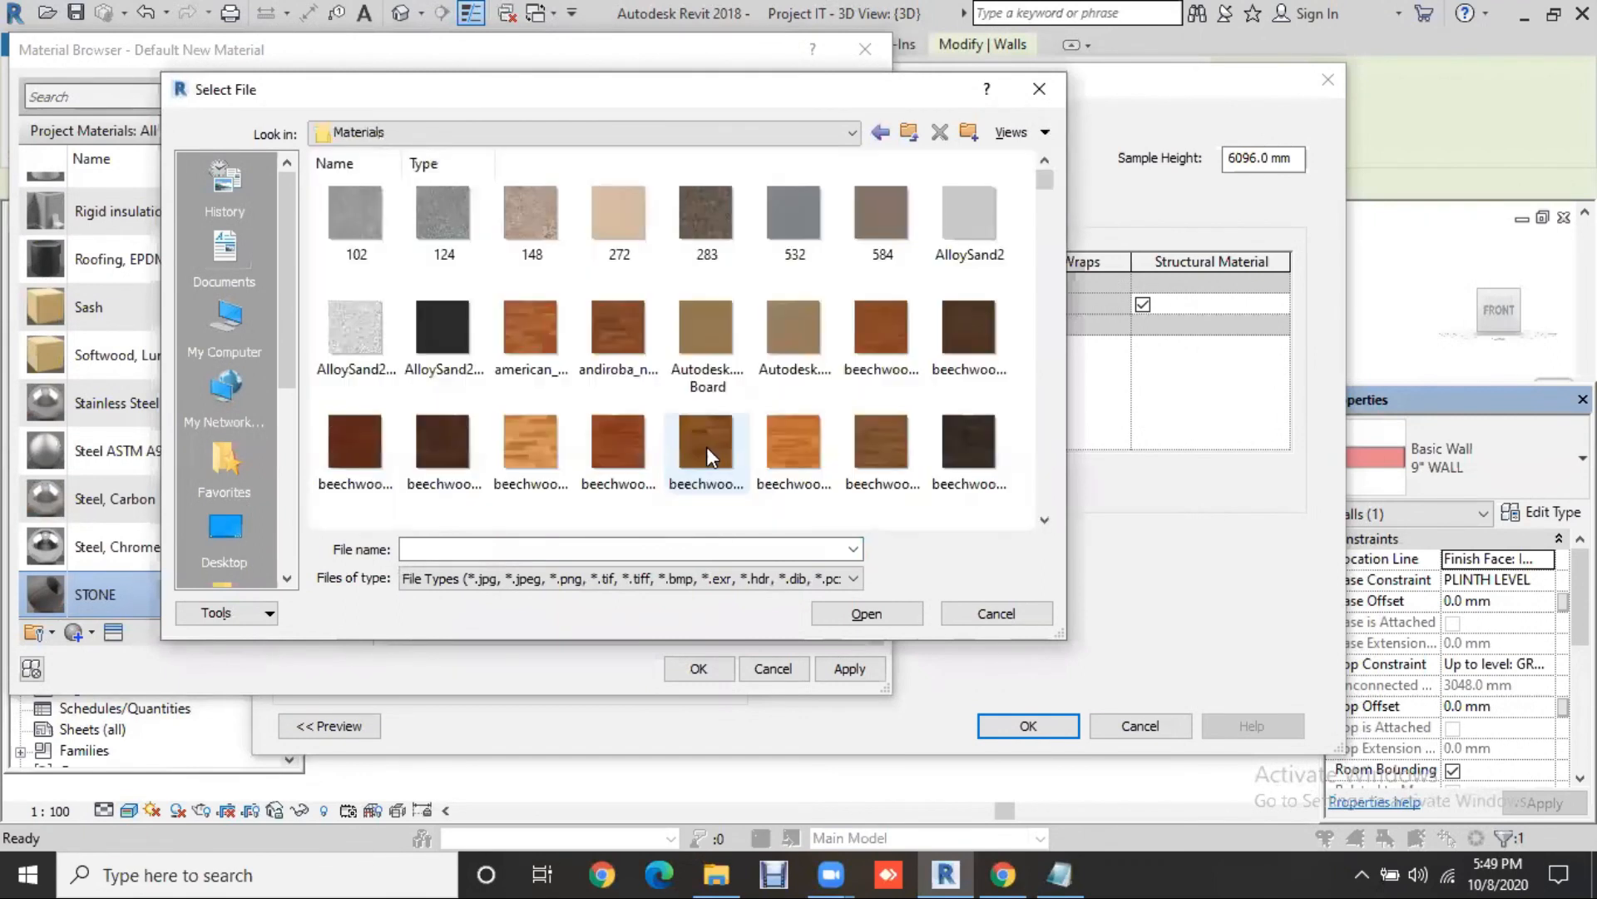
pyautogui.click(512, 231)
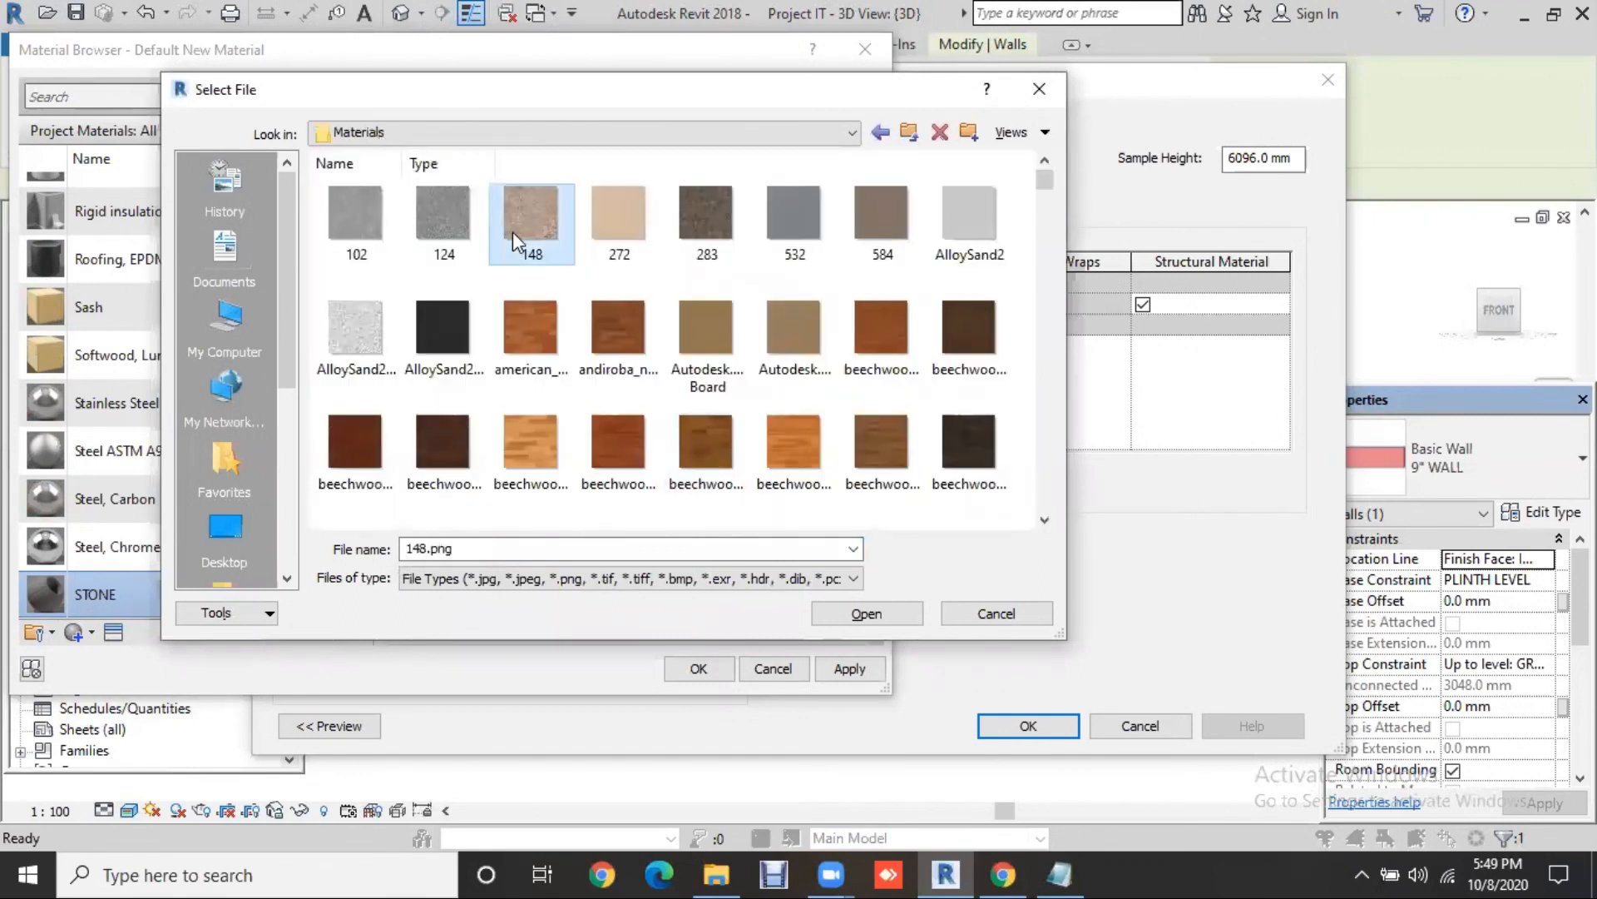
pyautogui.click(619, 229)
pyautogui.click(559, 225)
pyautogui.click(848, 620)
pyautogui.click(847, 621)
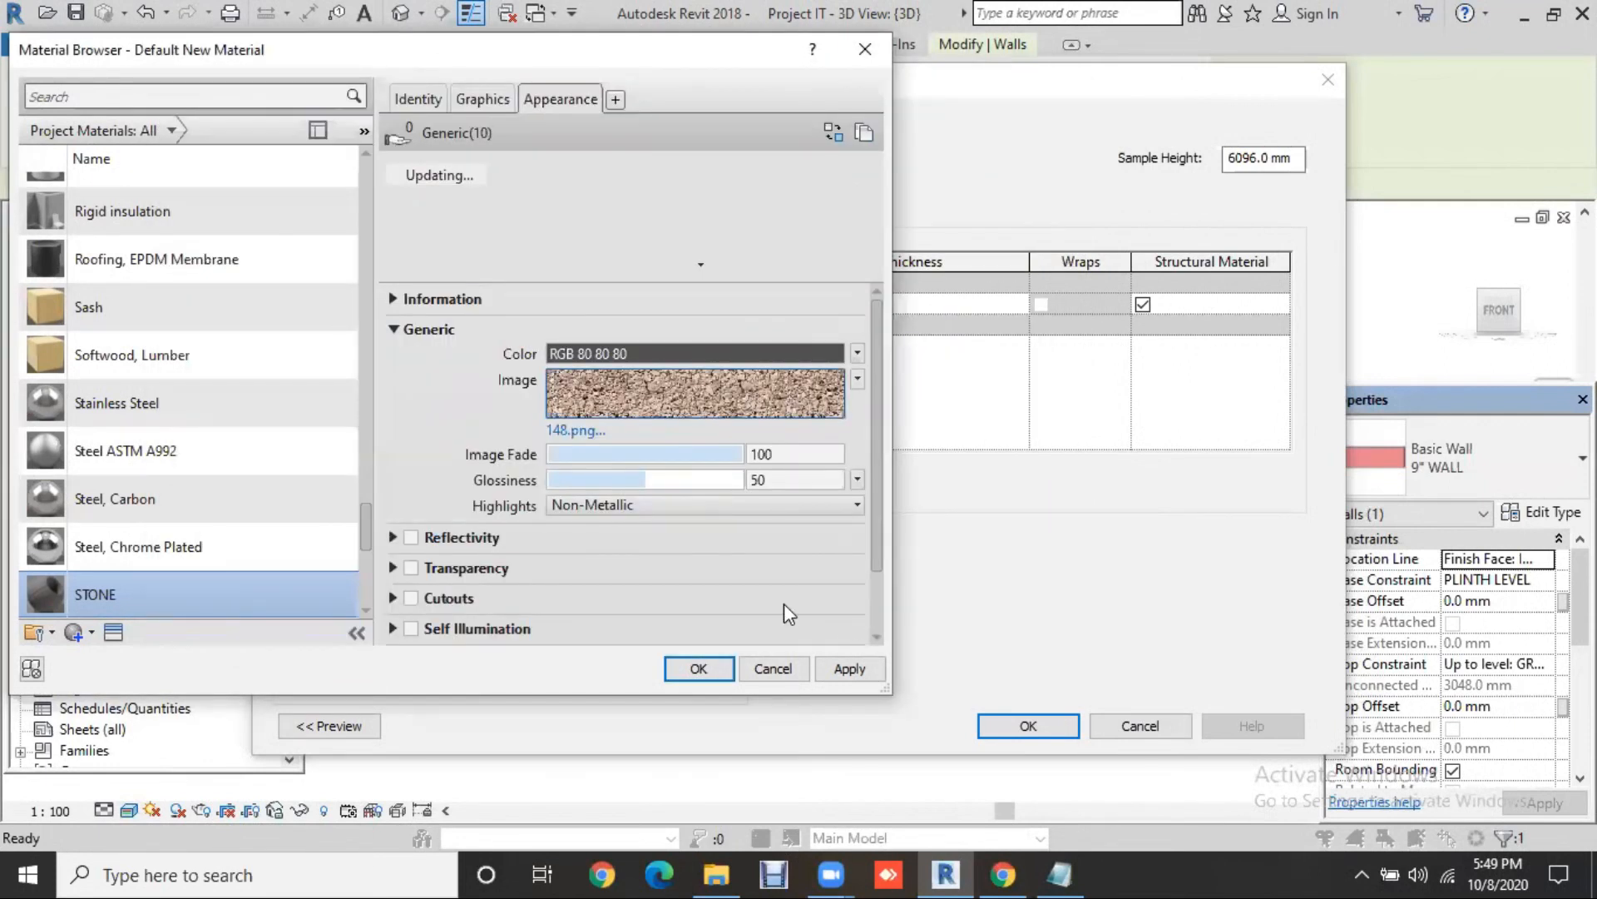
pyautogui.click(840, 672)
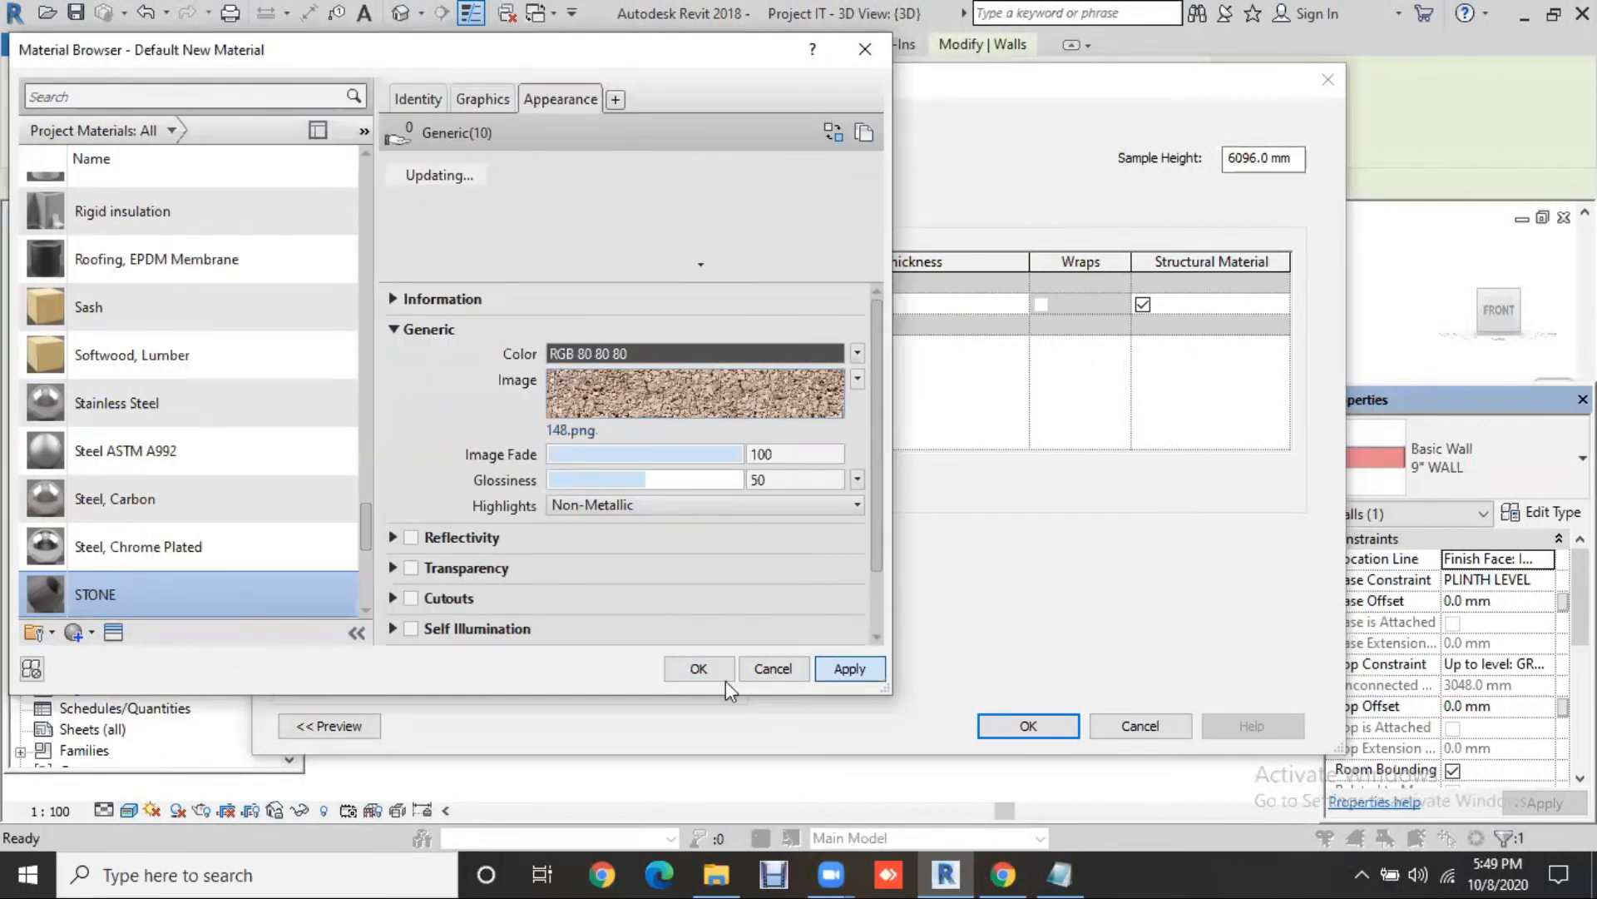
pyautogui.click(699, 668)
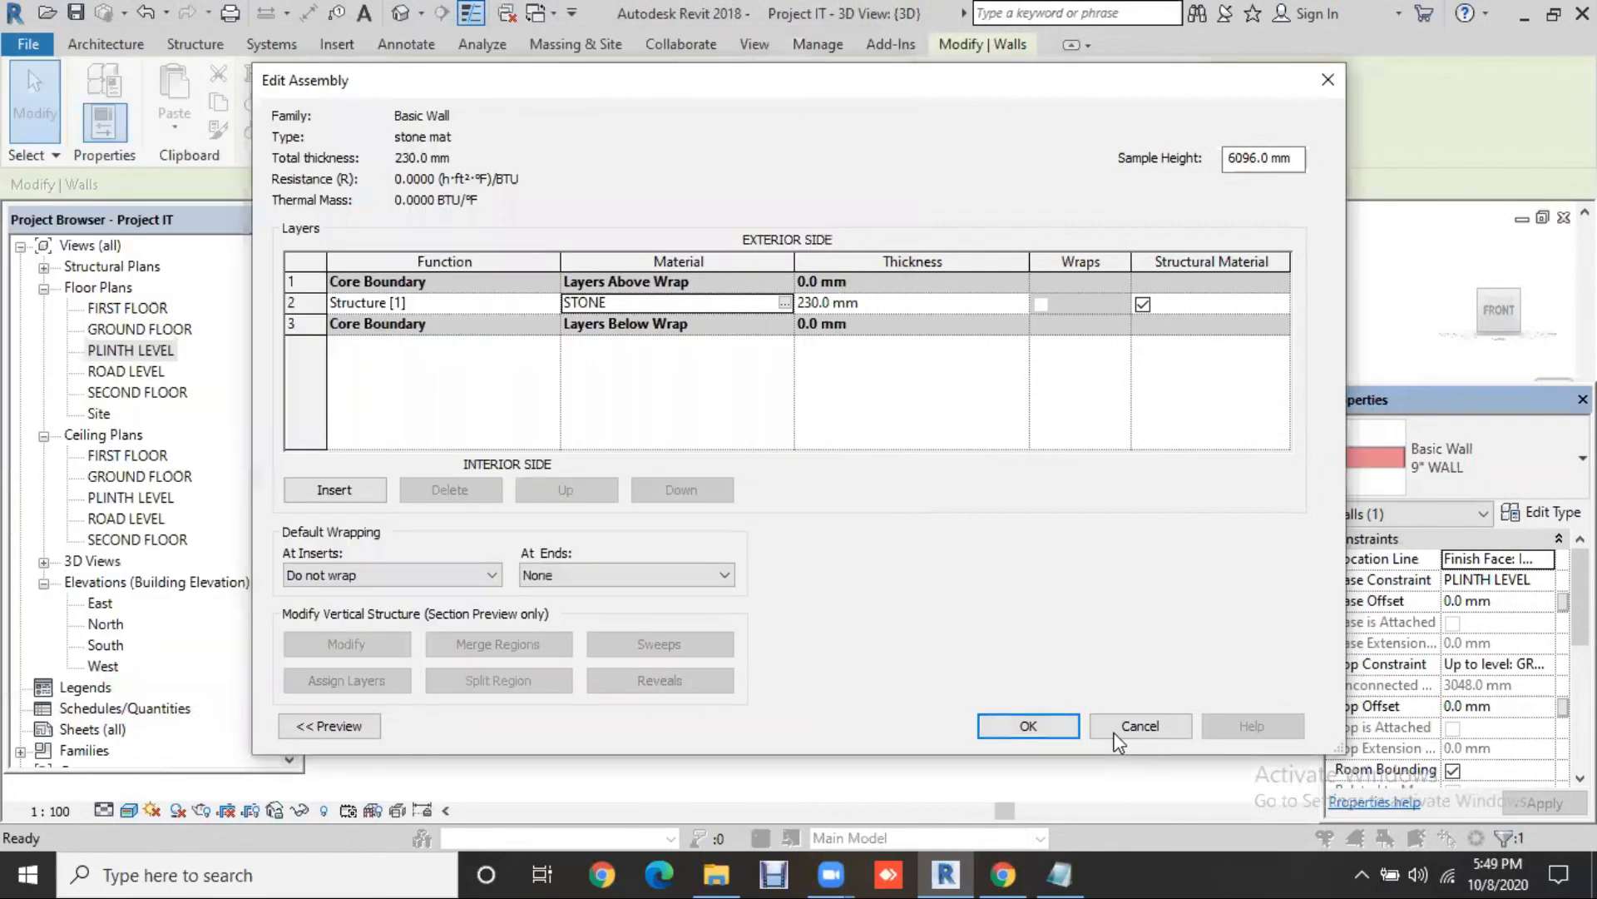
pyautogui.click(1032, 726)
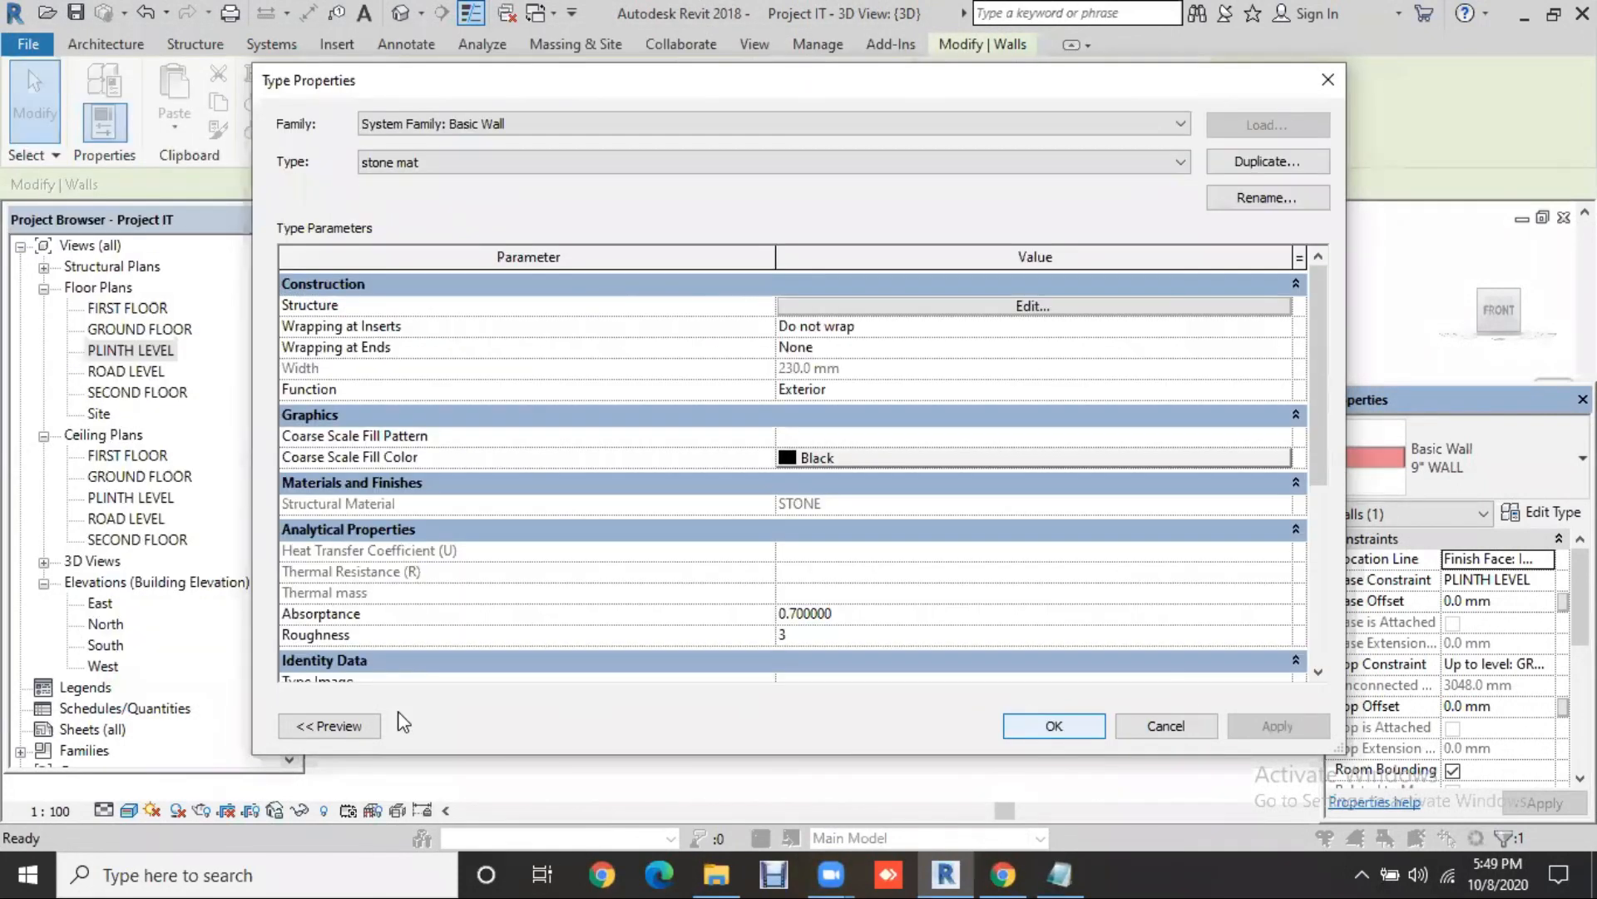
pyautogui.click(367, 720)
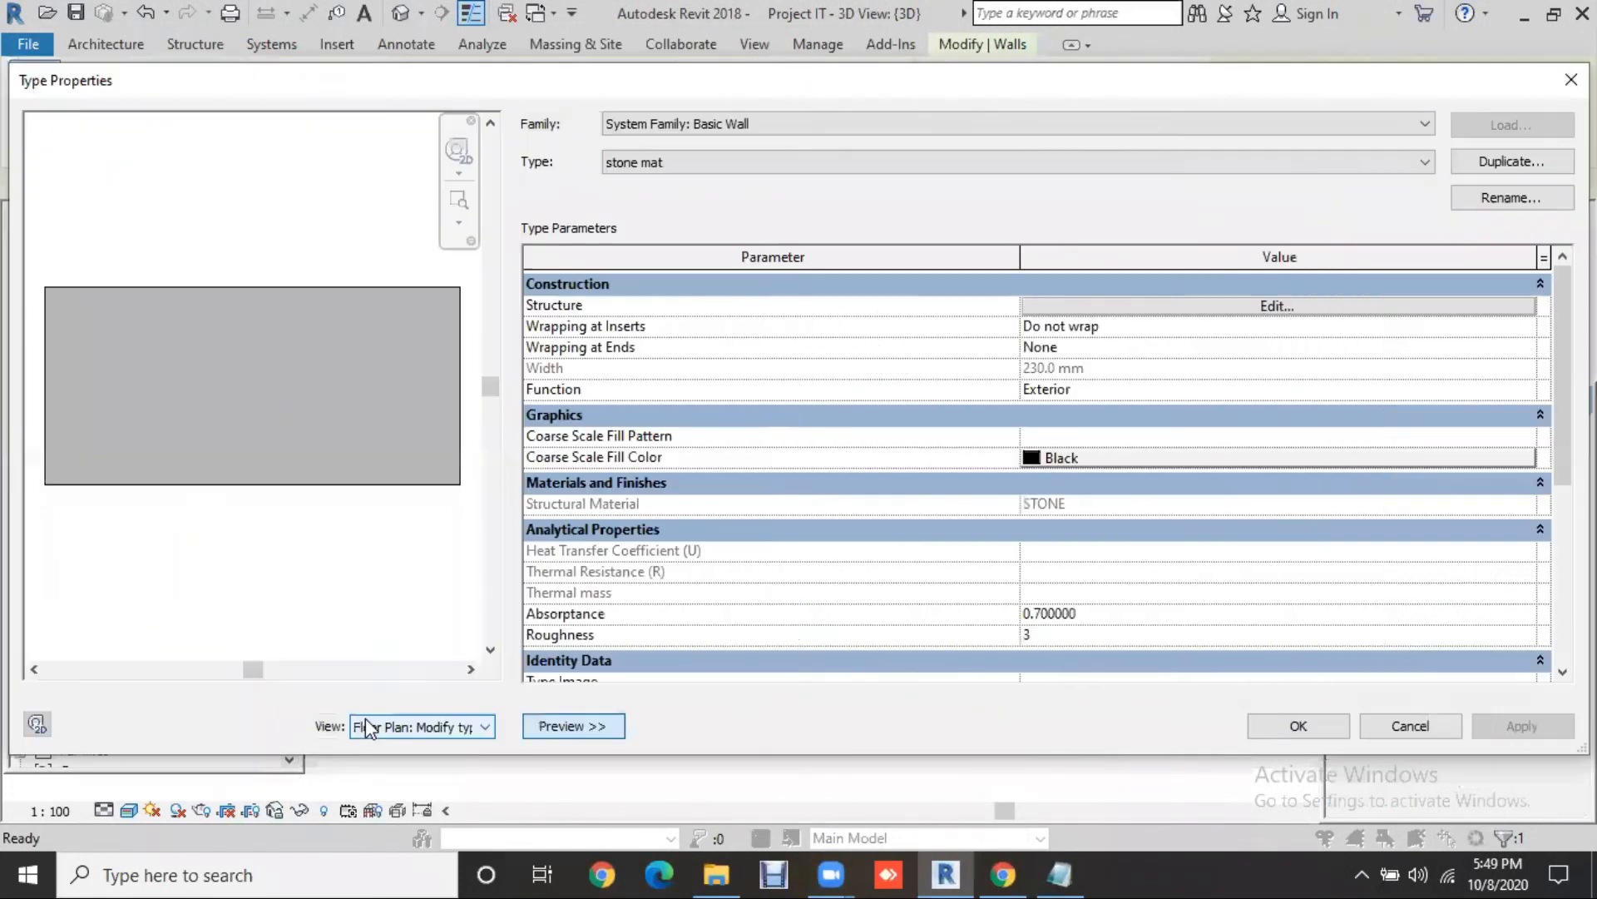
pyautogui.click(1317, 722)
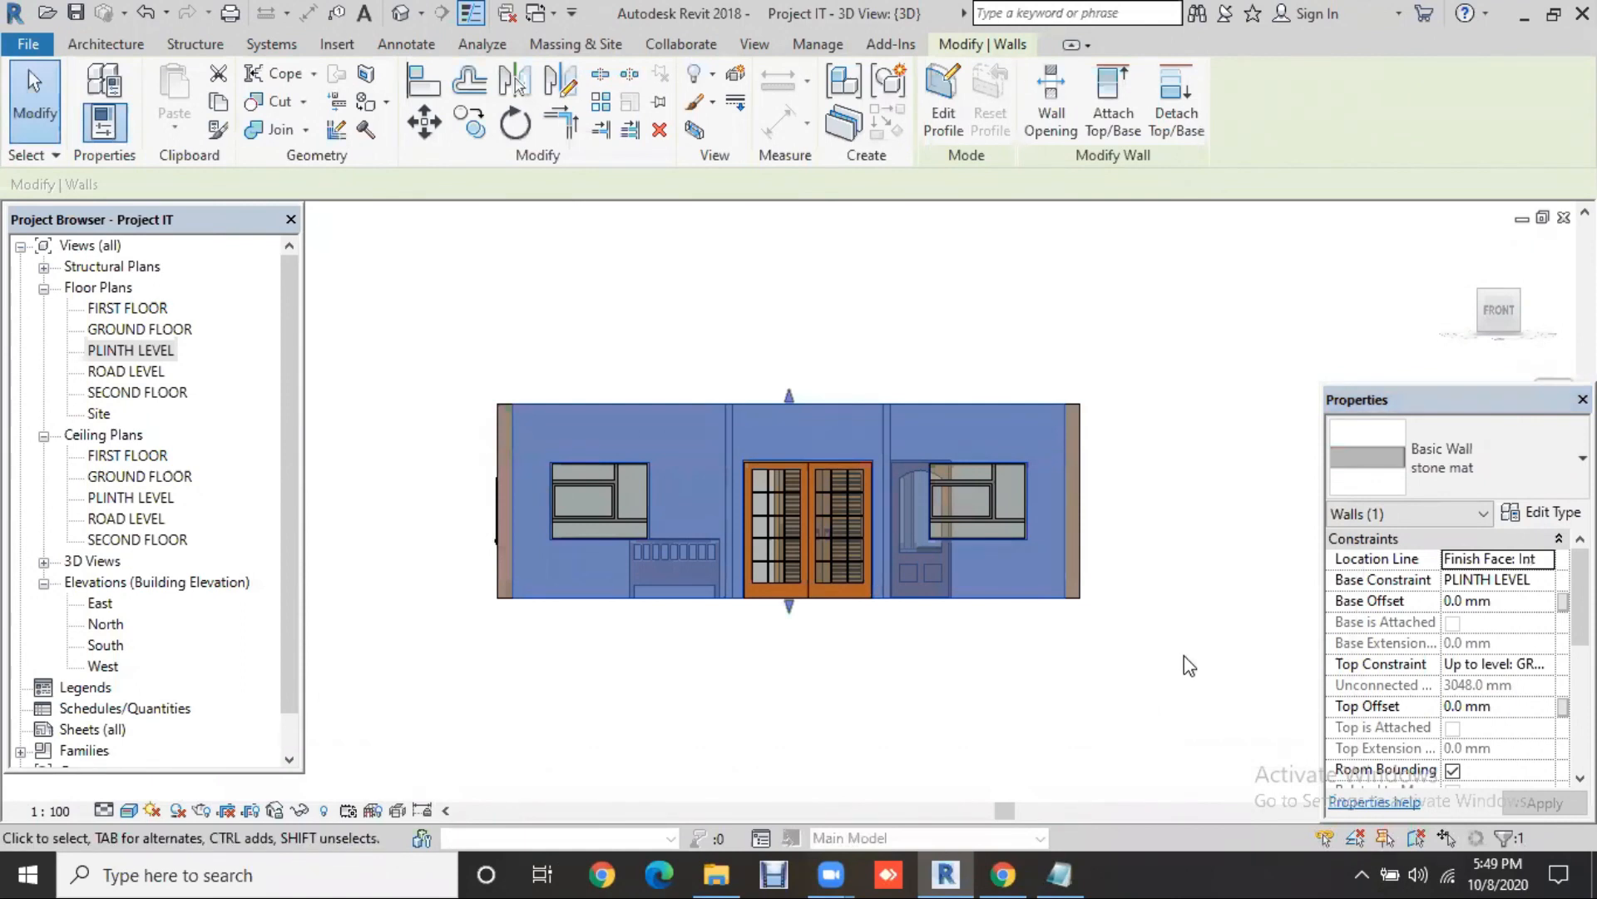
pyautogui.click(824, 628)
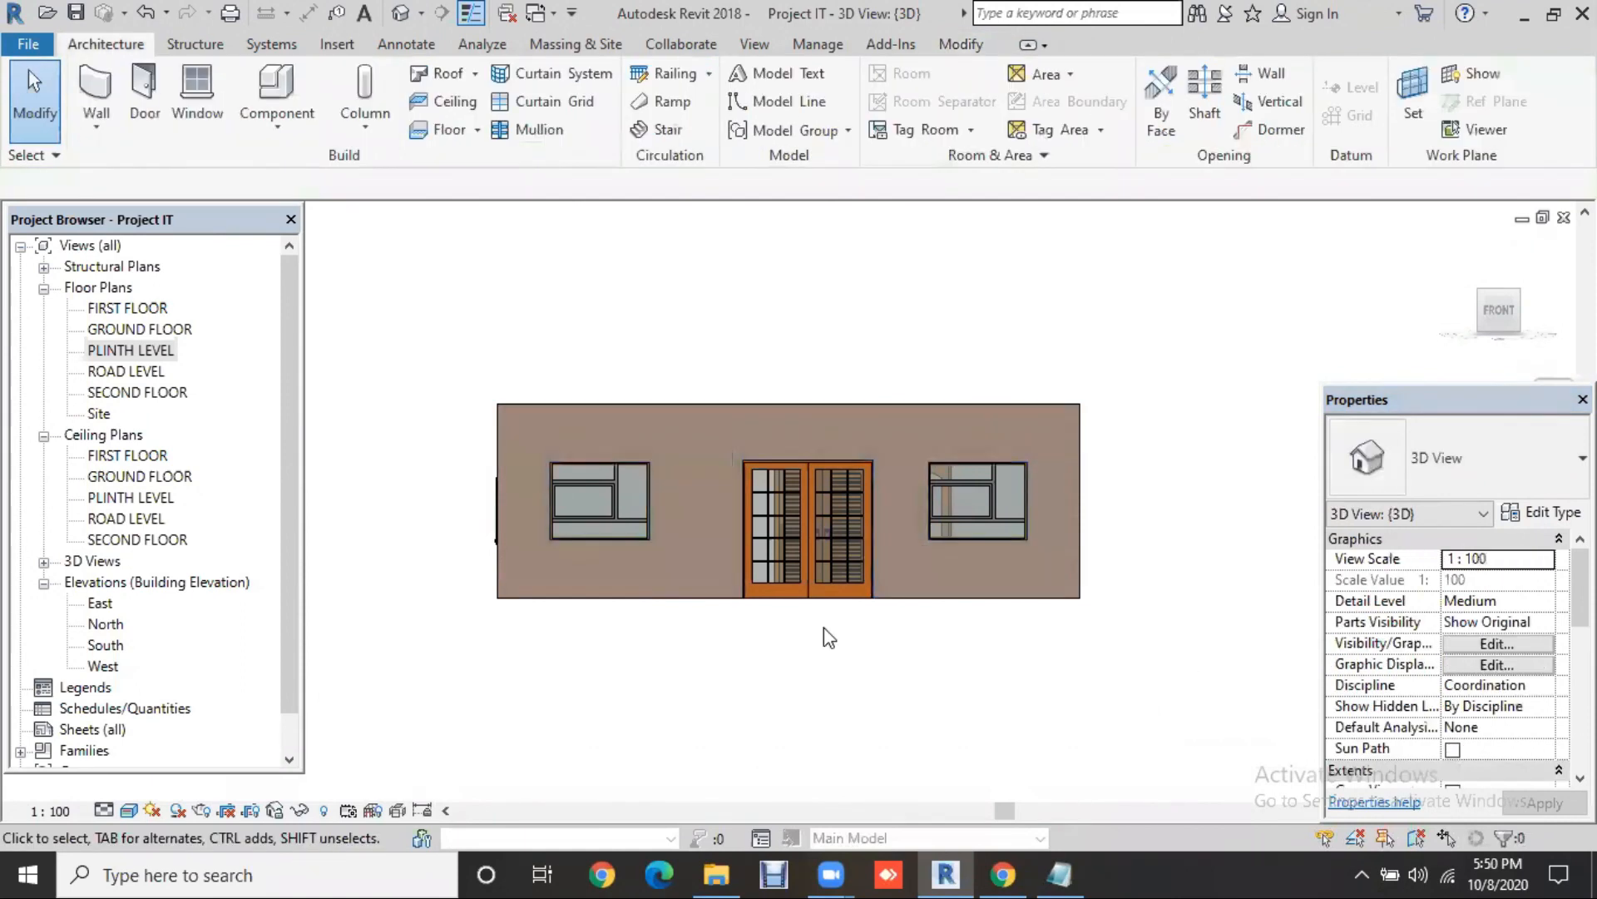
pyautogui.scroll(5, 697, 506)
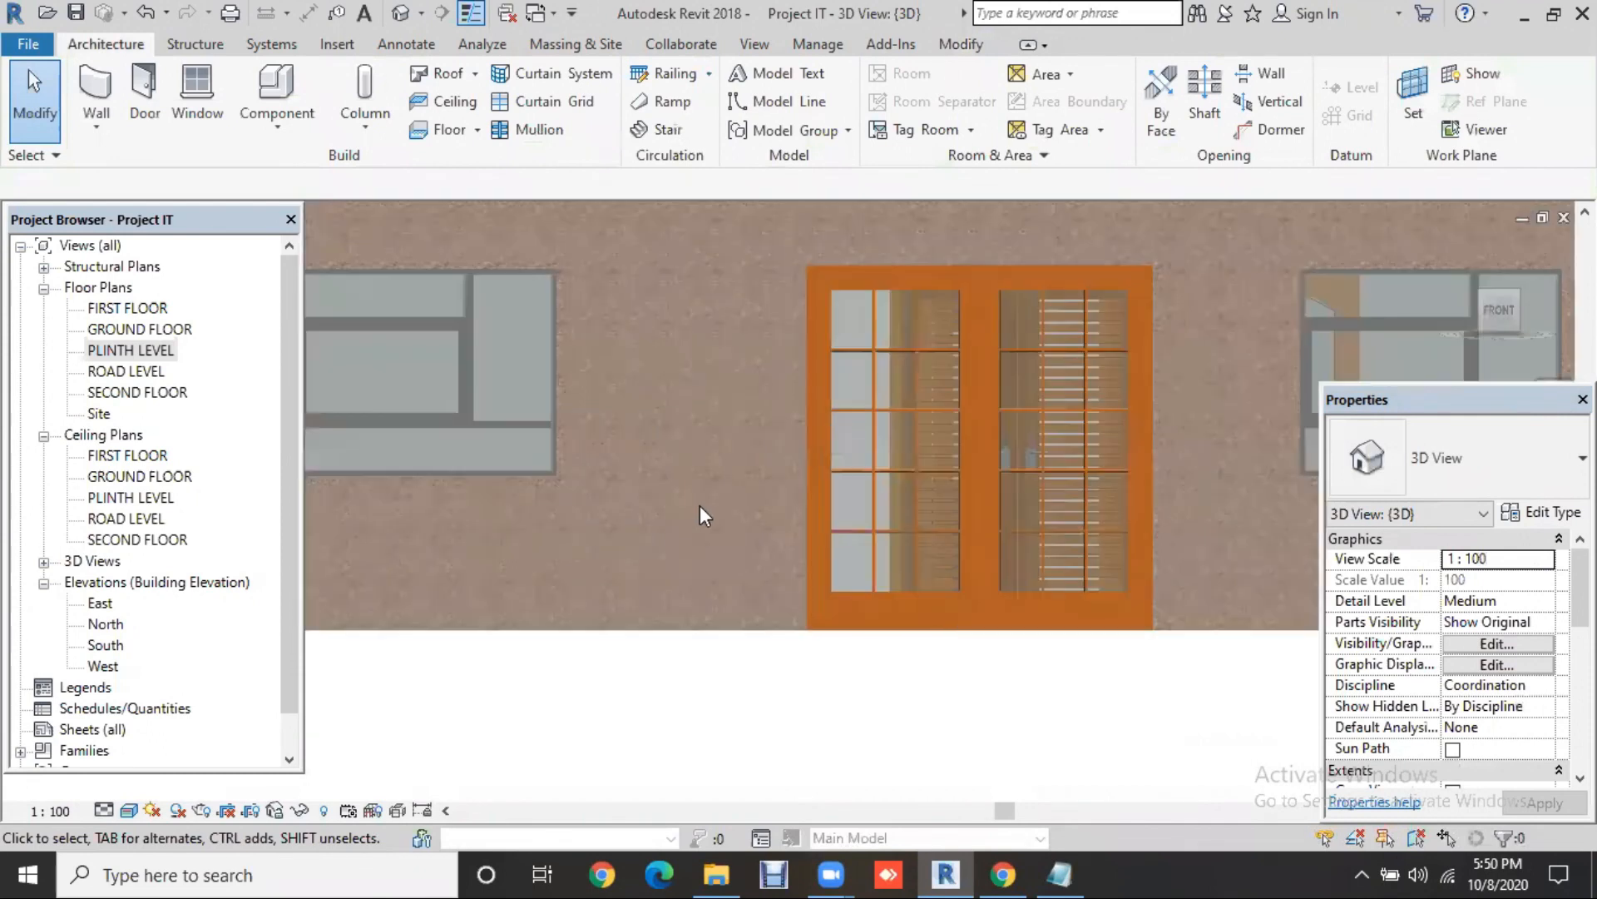
pyautogui.scroll(2, 702, 506)
pyautogui.scroll(4, 702, 506)
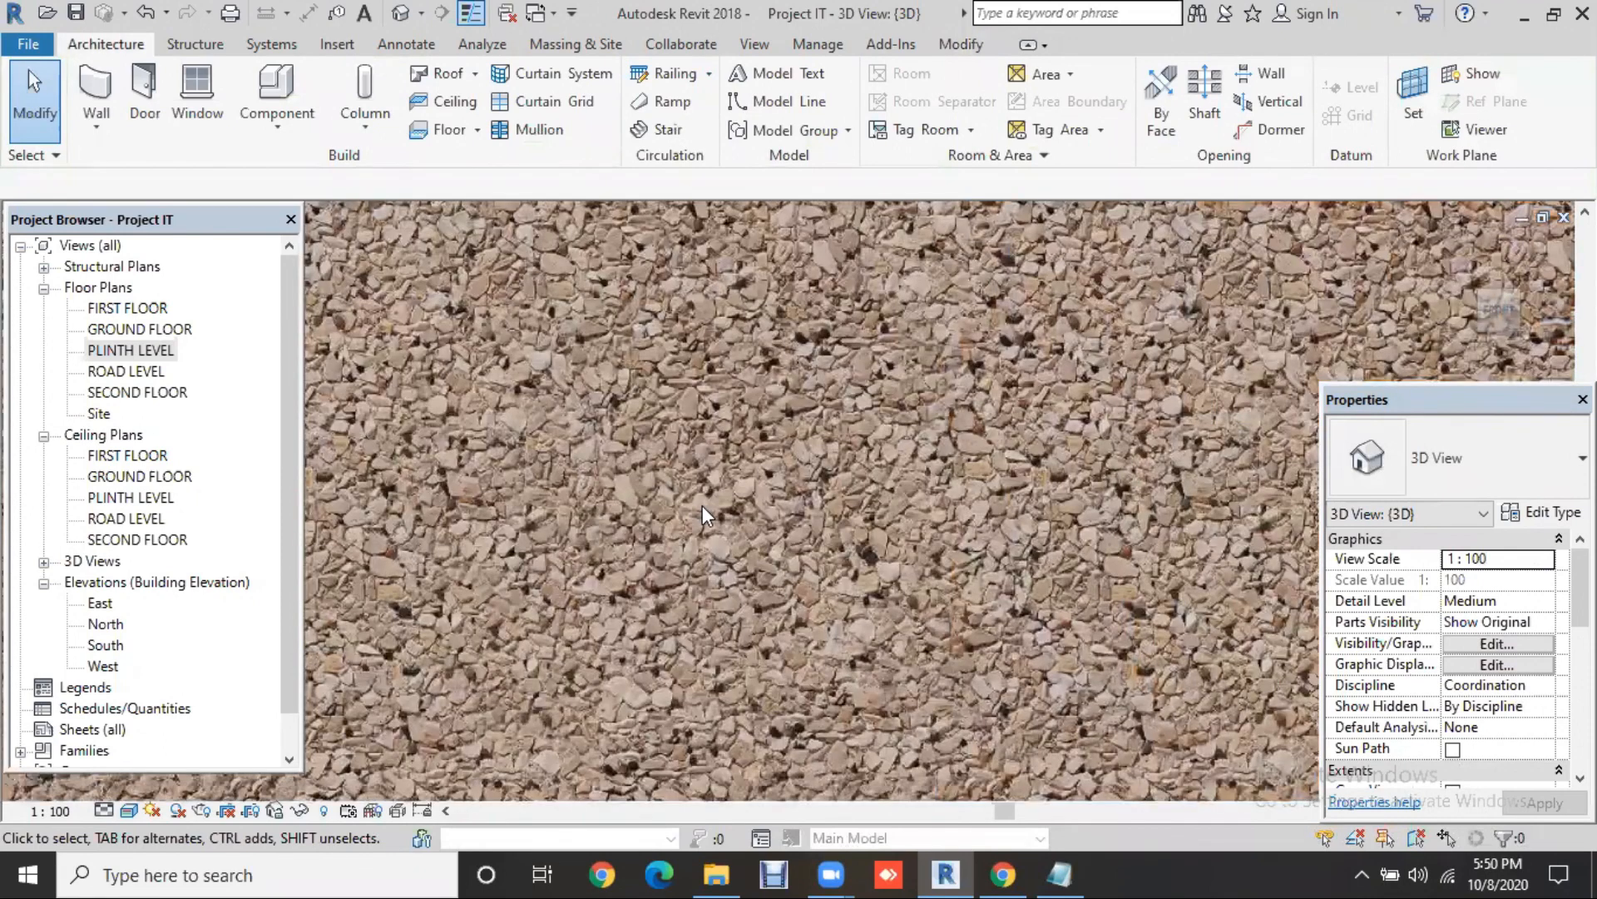
pyautogui.scroll(-2, 702, 505)
pyautogui.scroll(-2, 703, 506)
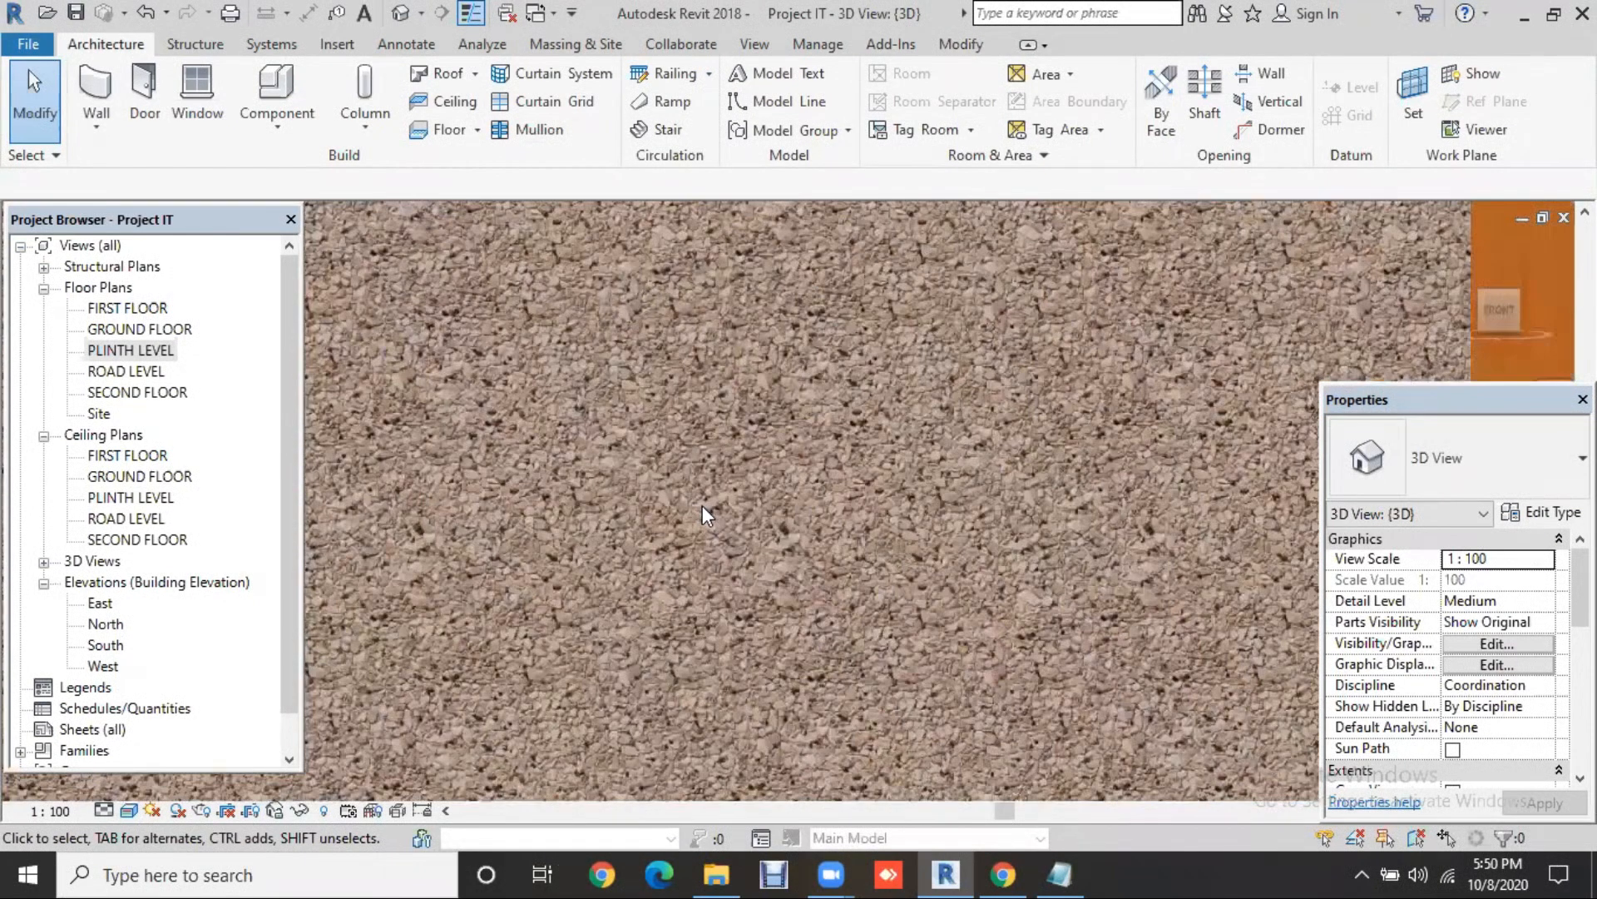
pyautogui.scroll(-4, 702, 506)
pyautogui.scroll(-1, 702, 357)
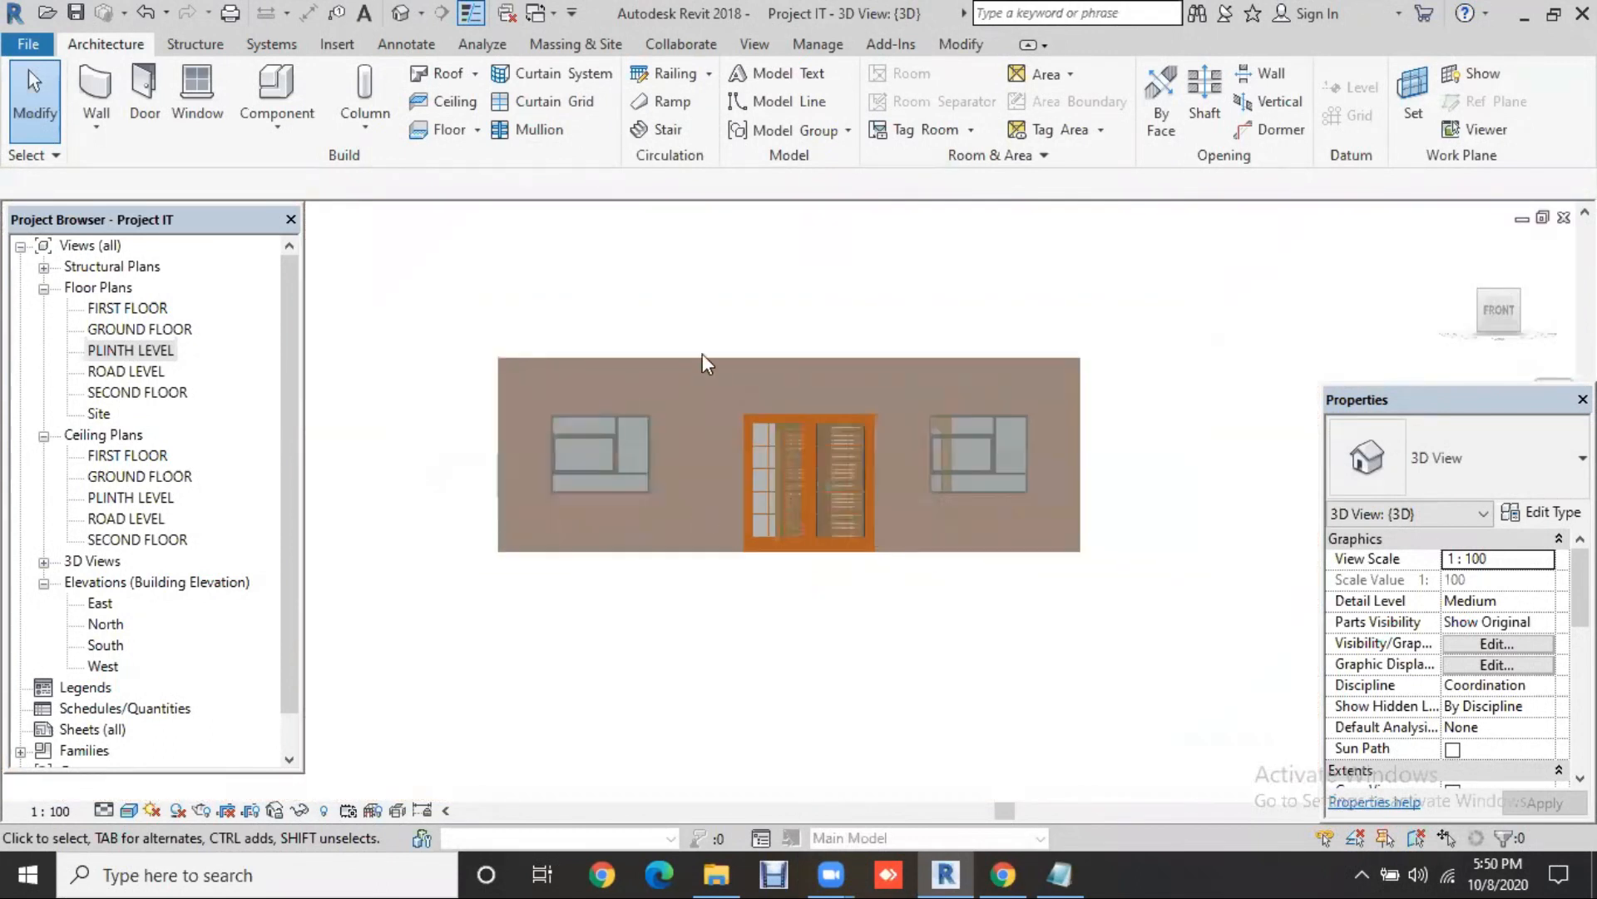
# Step: Reopen the stone mat wall's STONE material and edit the 148.png image texture settings
pyautogui.click(702, 358)
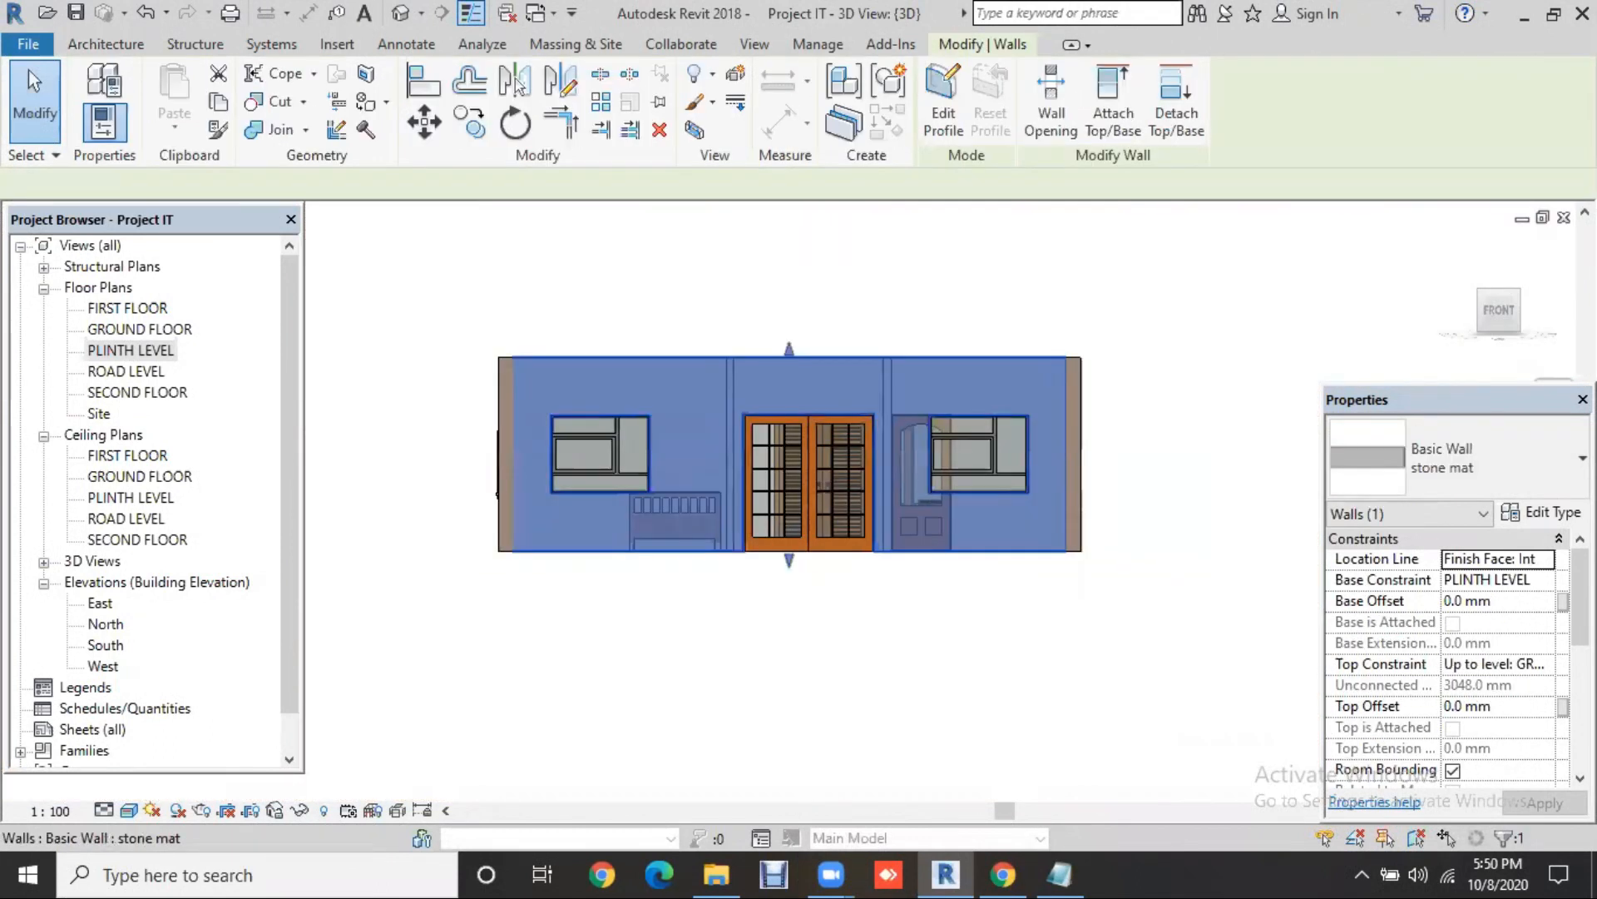
pyautogui.click(1541, 513)
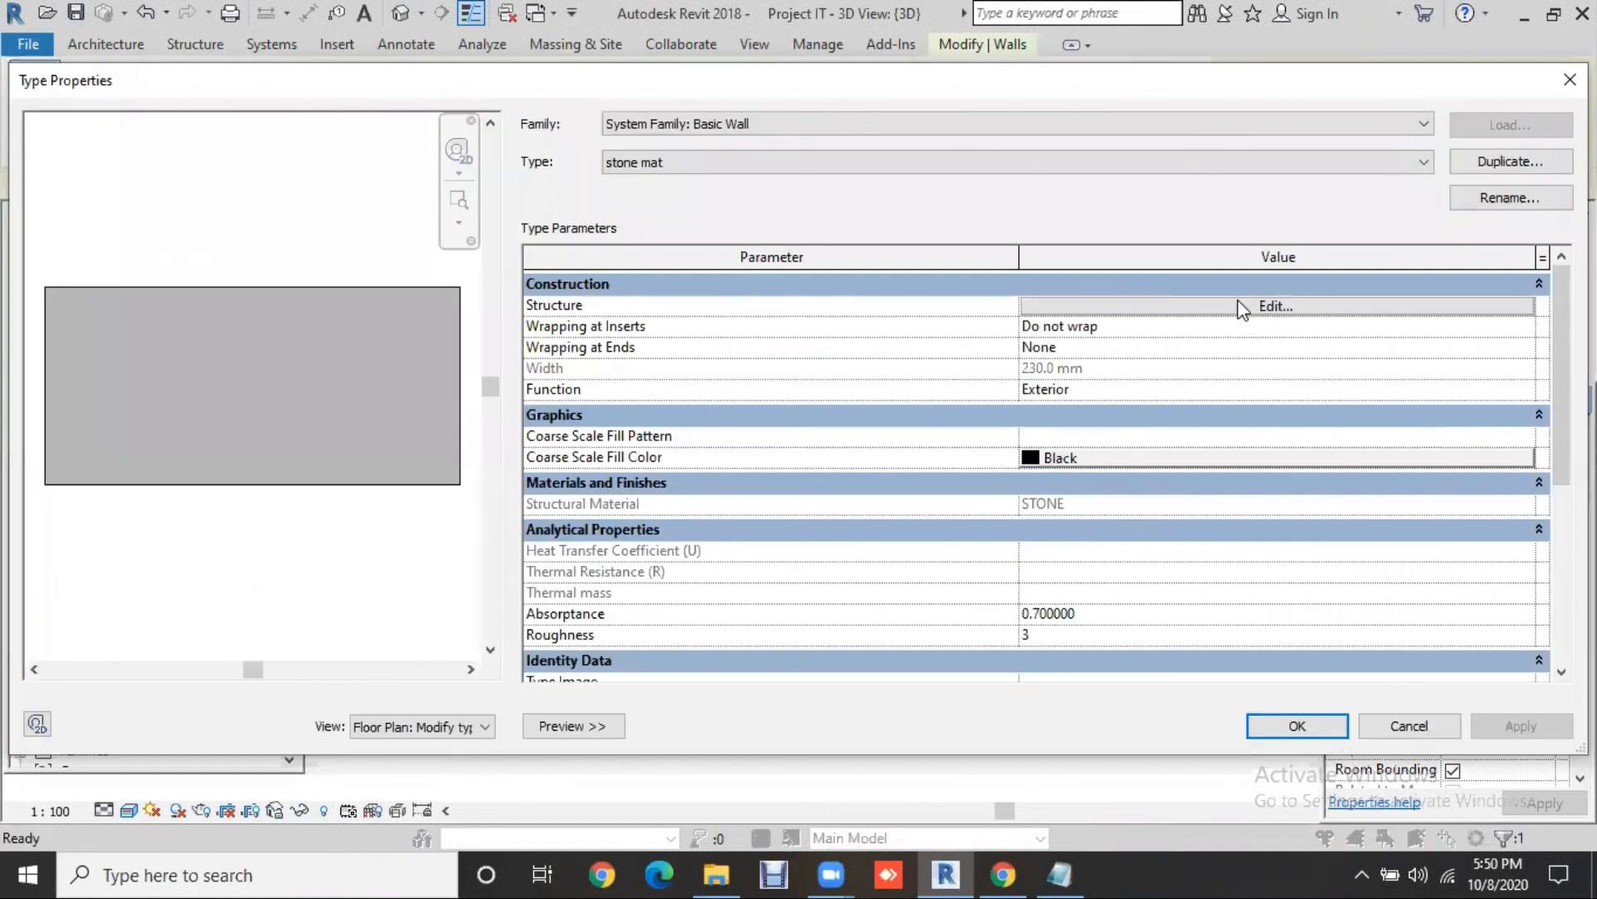
pyautogui.click(1039, 306)
pyautogui.click(1031, 301)
pyautogui.click(1032, 302)
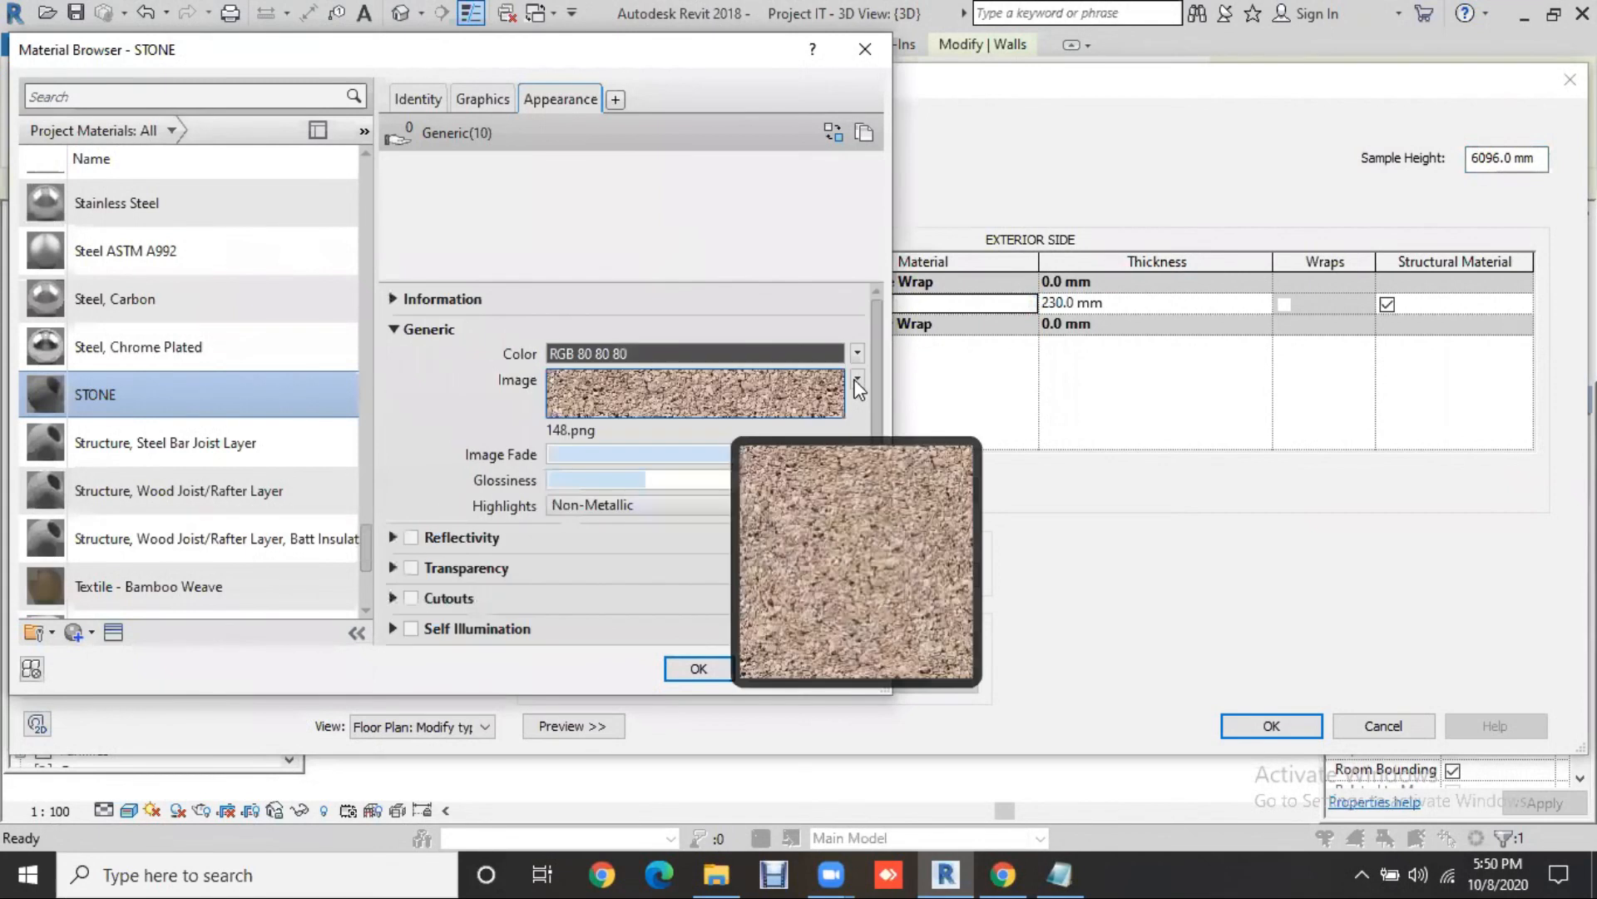
pyautogui.click(857, 380)
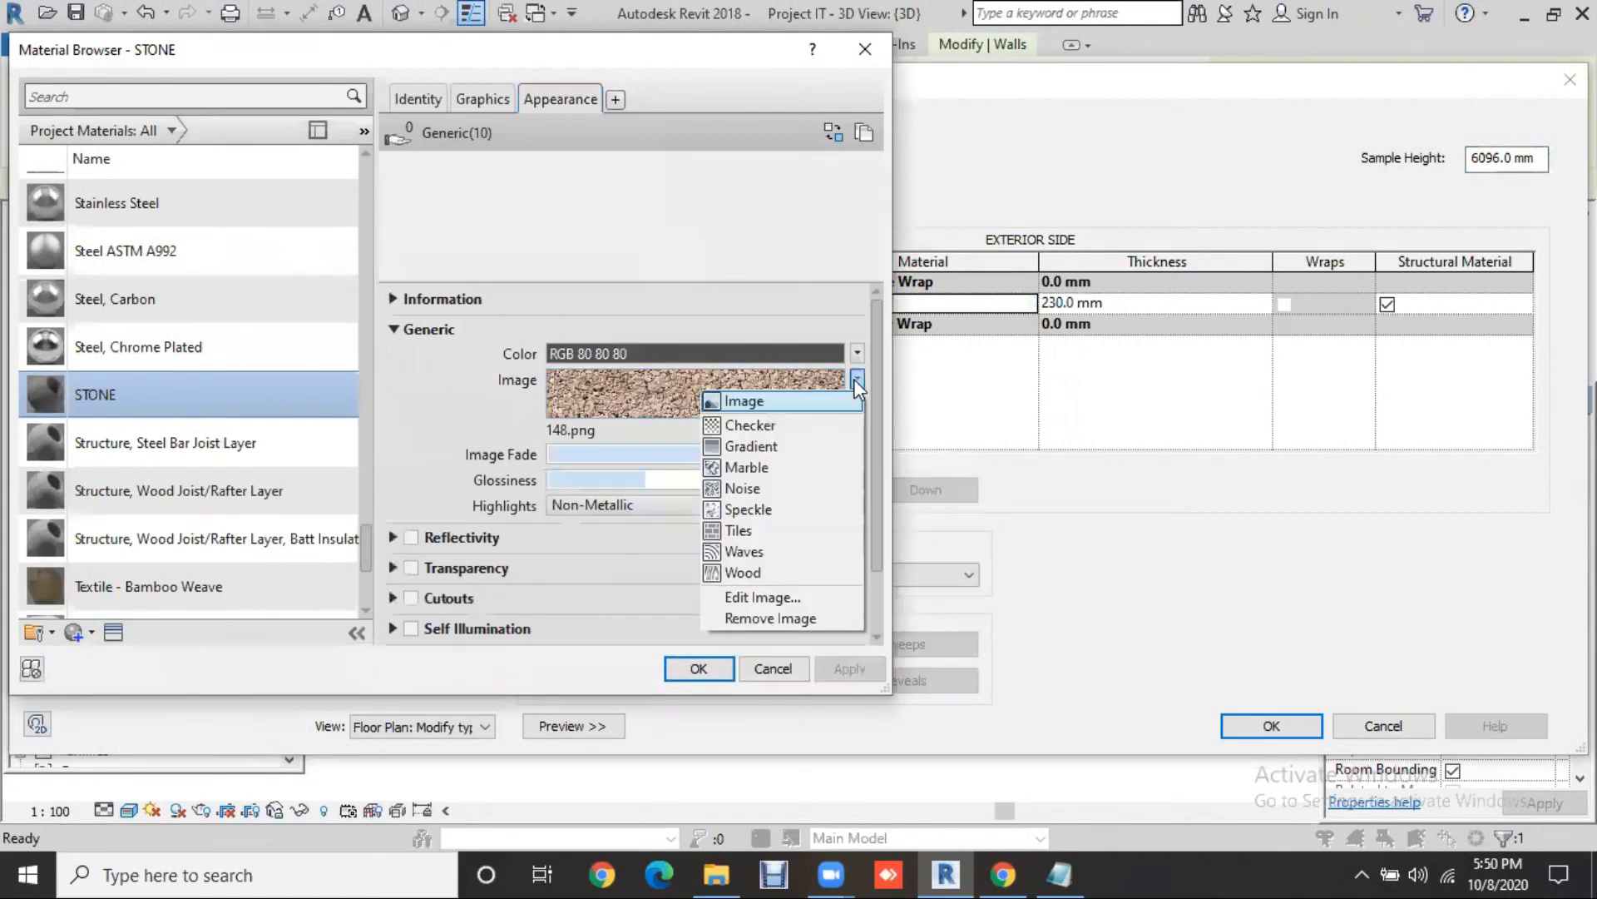
pyautogui.click(776, 596)
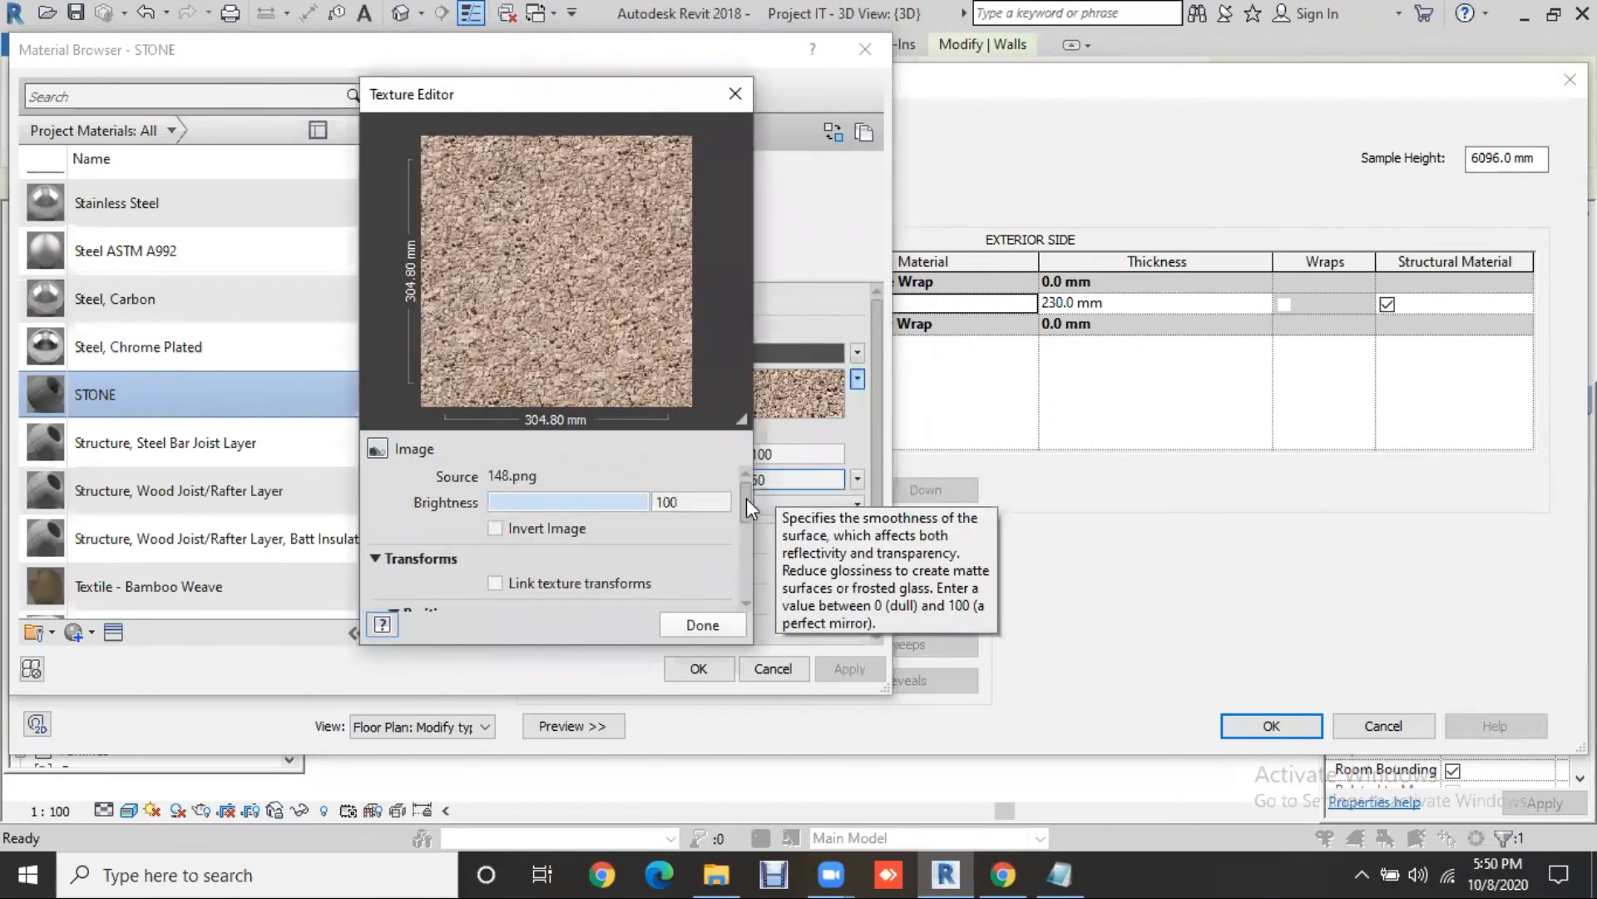
# Step: Set the gravel texture's sample size to 10 ft (3048 mm) in the Texture Editor
pyautogui.moveTo(745, 510); pyautogui.dragTo(743, 548)
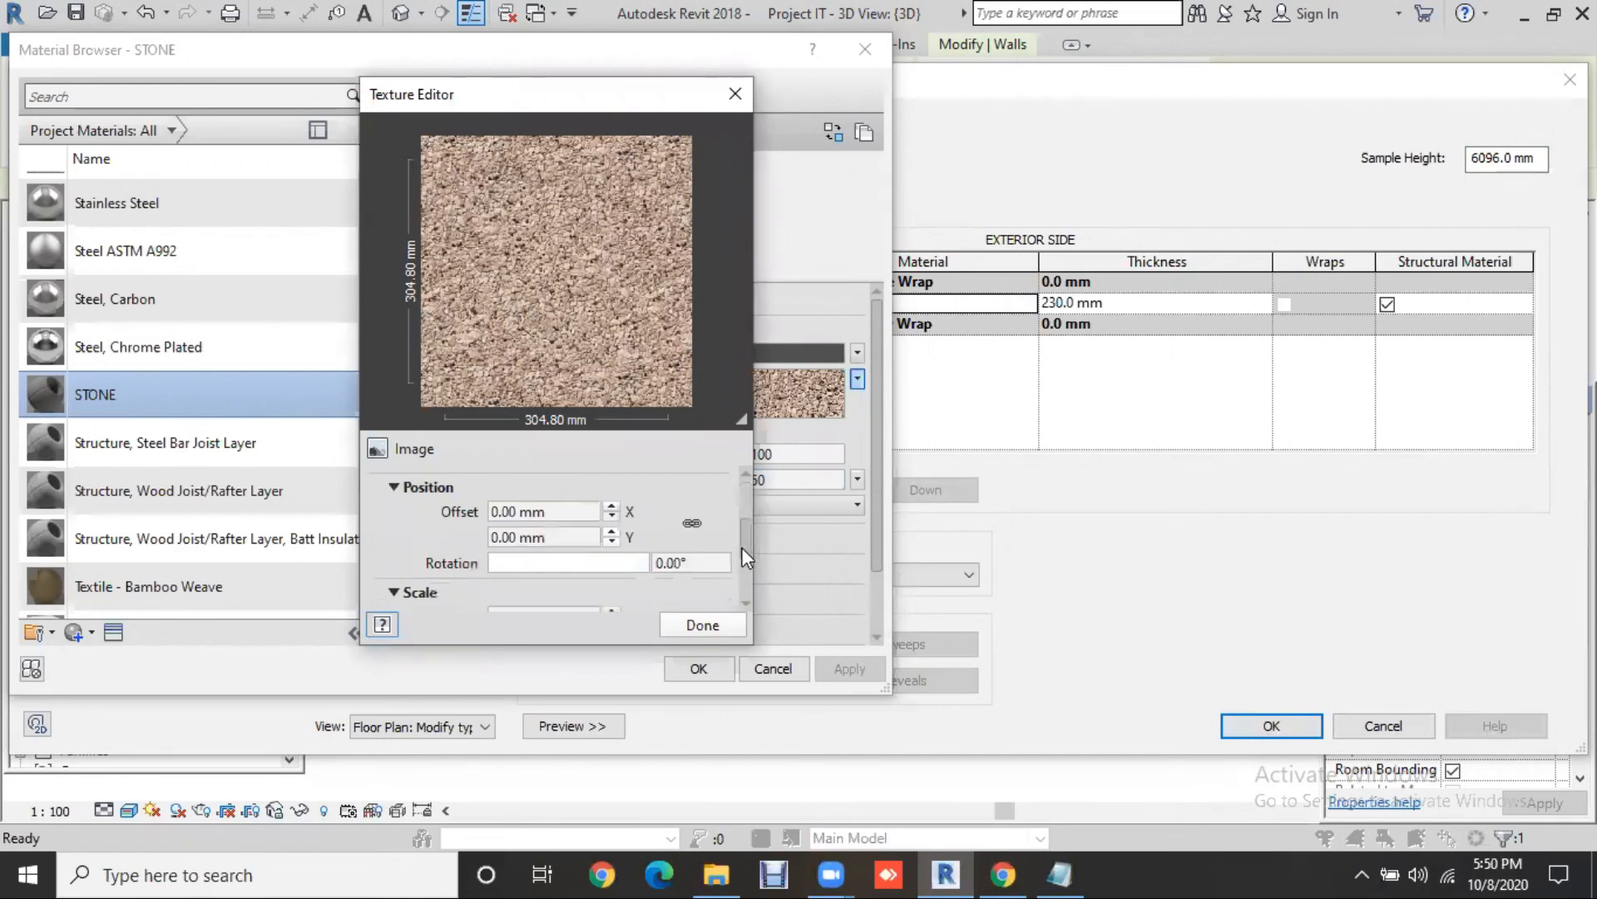
pyautogui.scroll(-2, 683, 562)
pyautogui.scroll(-1, 594, 531)
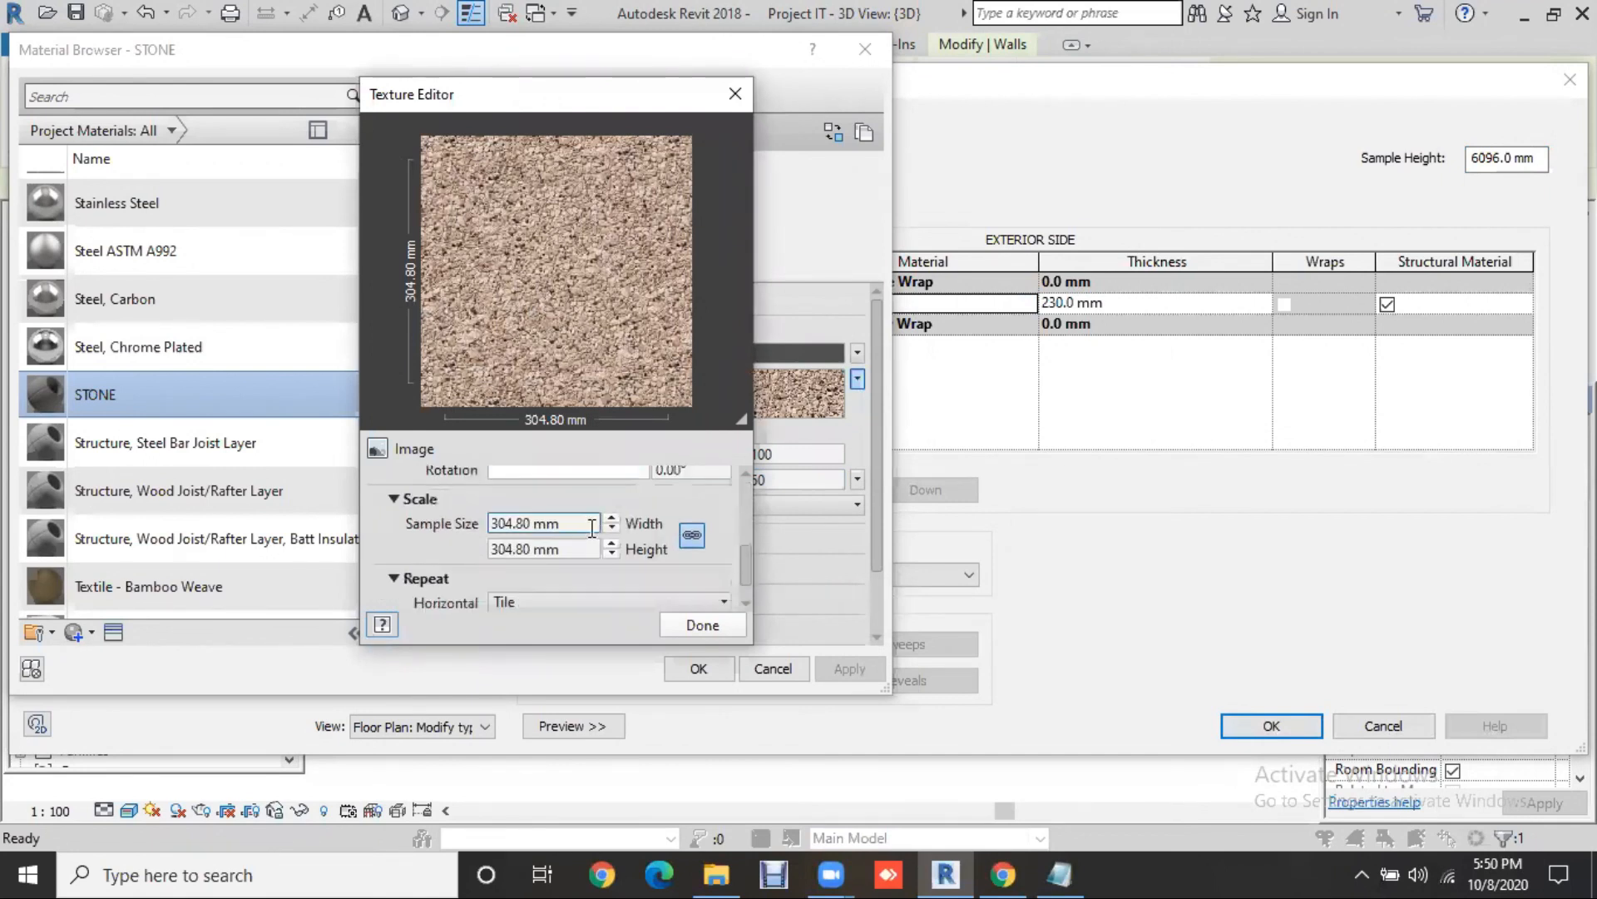
pyautogui.click(591, 528)
pyautogui.write('8')
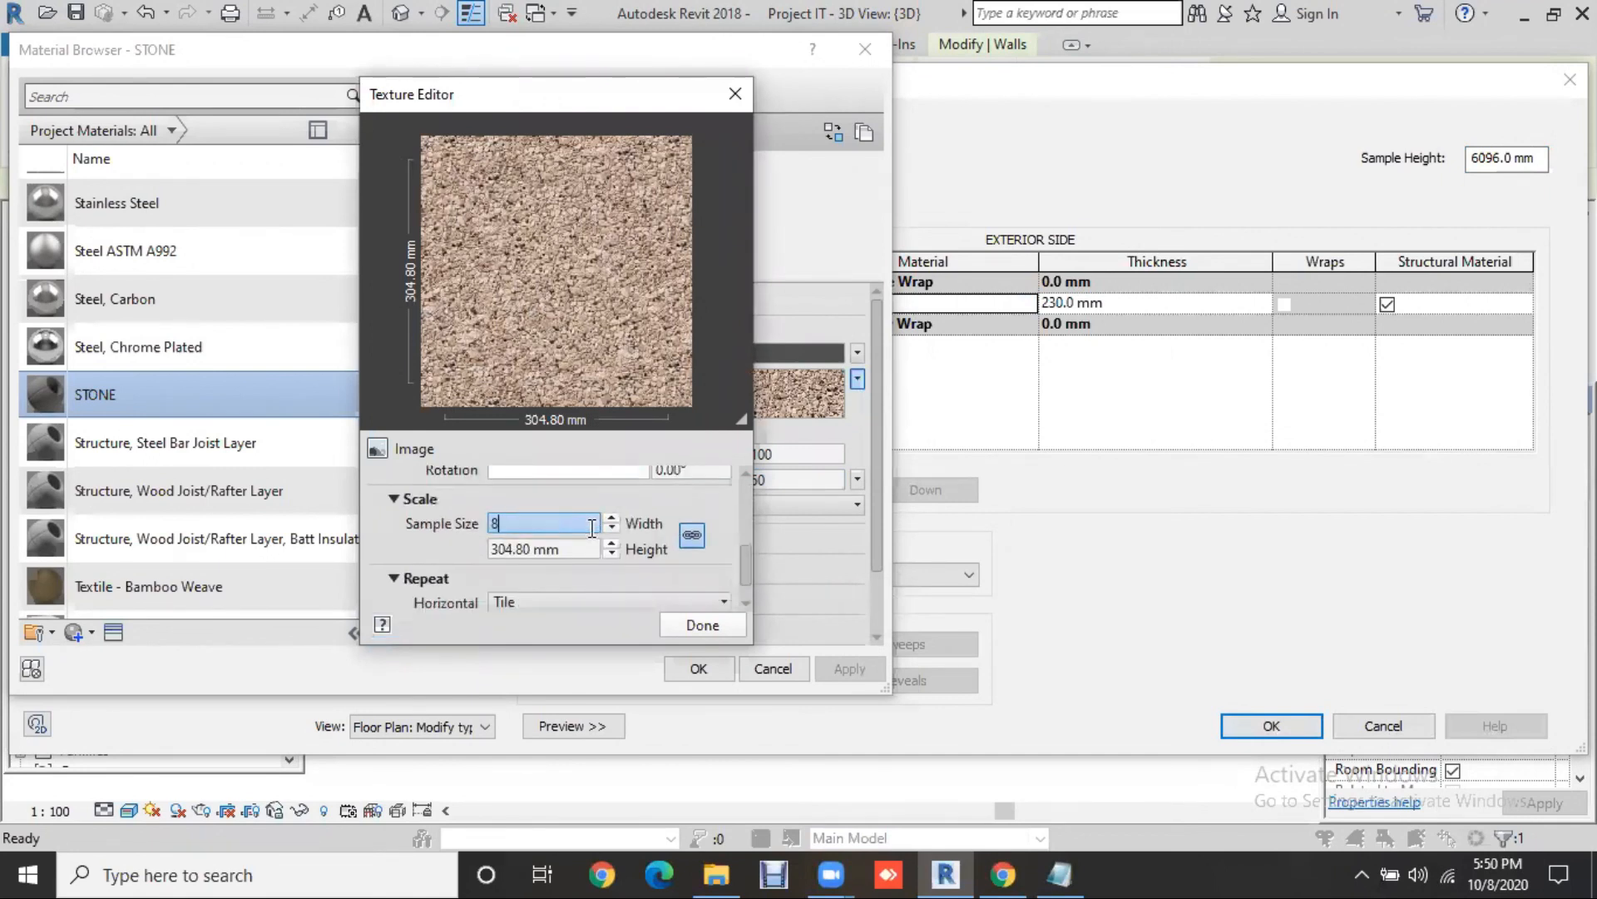
pyautogui.press('Return')
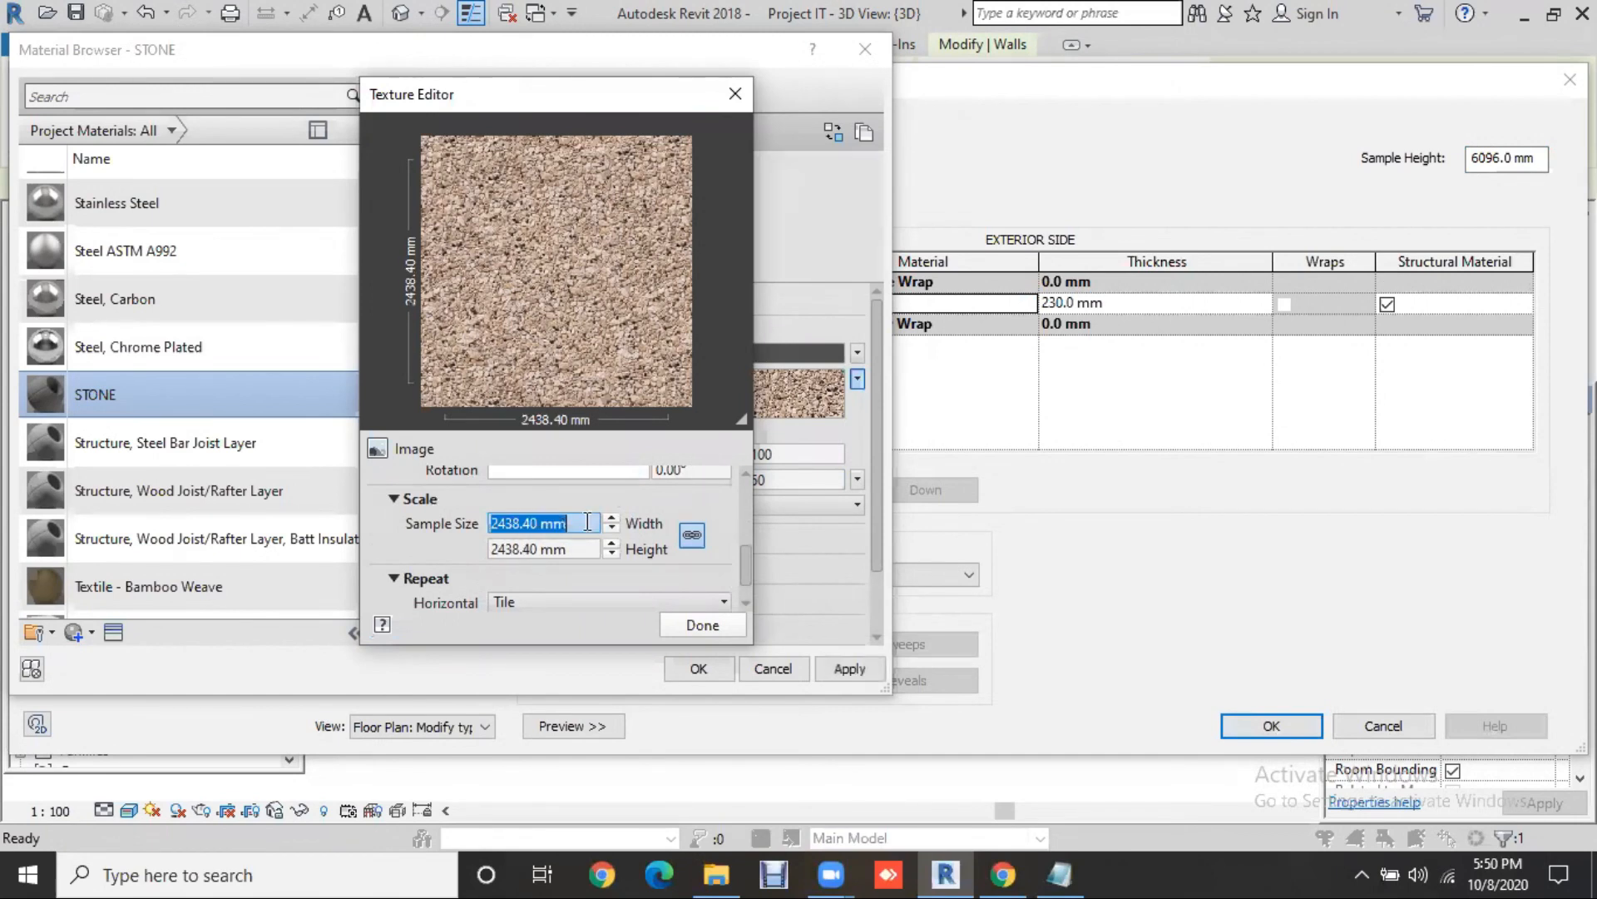
pyautogui.click(587, 522)
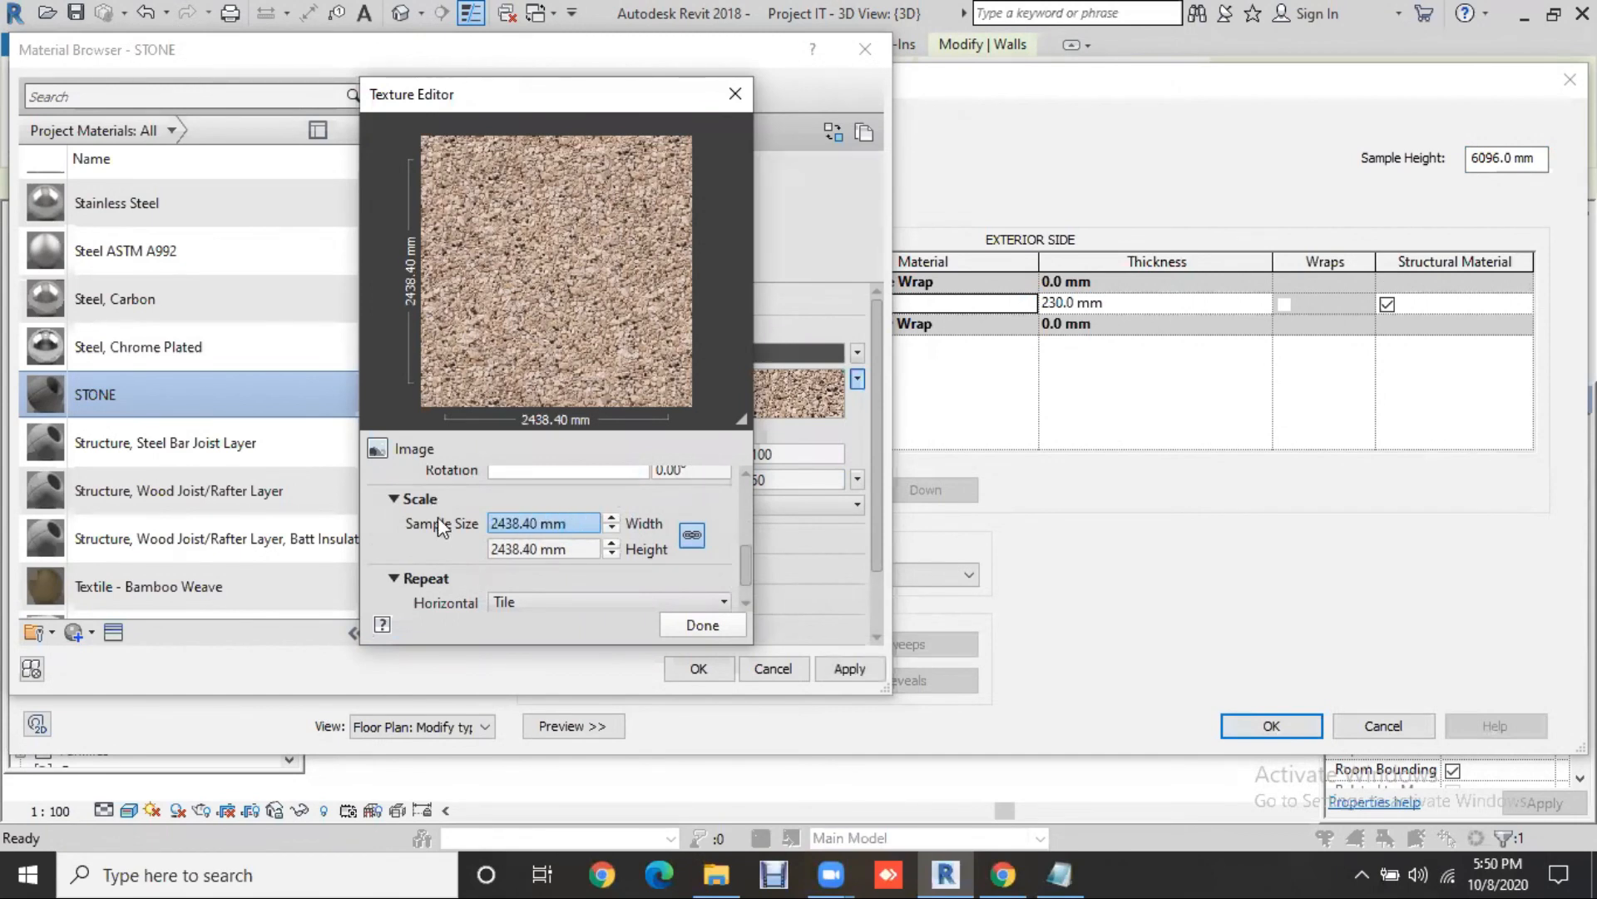
pyautogui.moveTo(587, 522); pyautogui.dragTo(438, 516)
pyautogui.write('10')
pyautogui.press('Return')
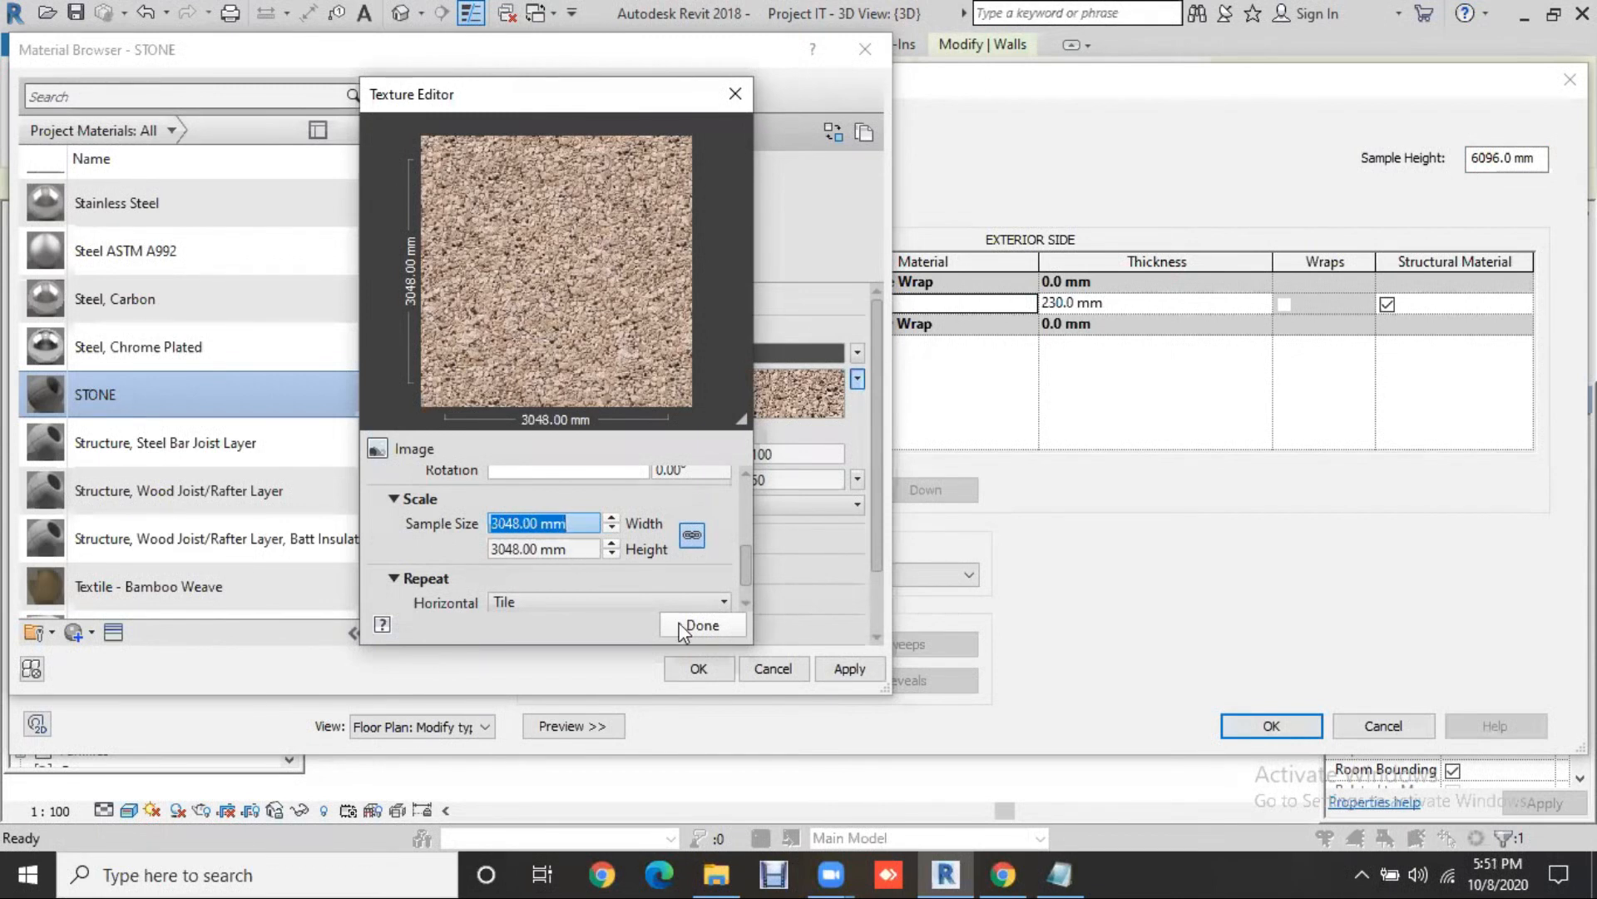
pyautogui.click(701, 626)
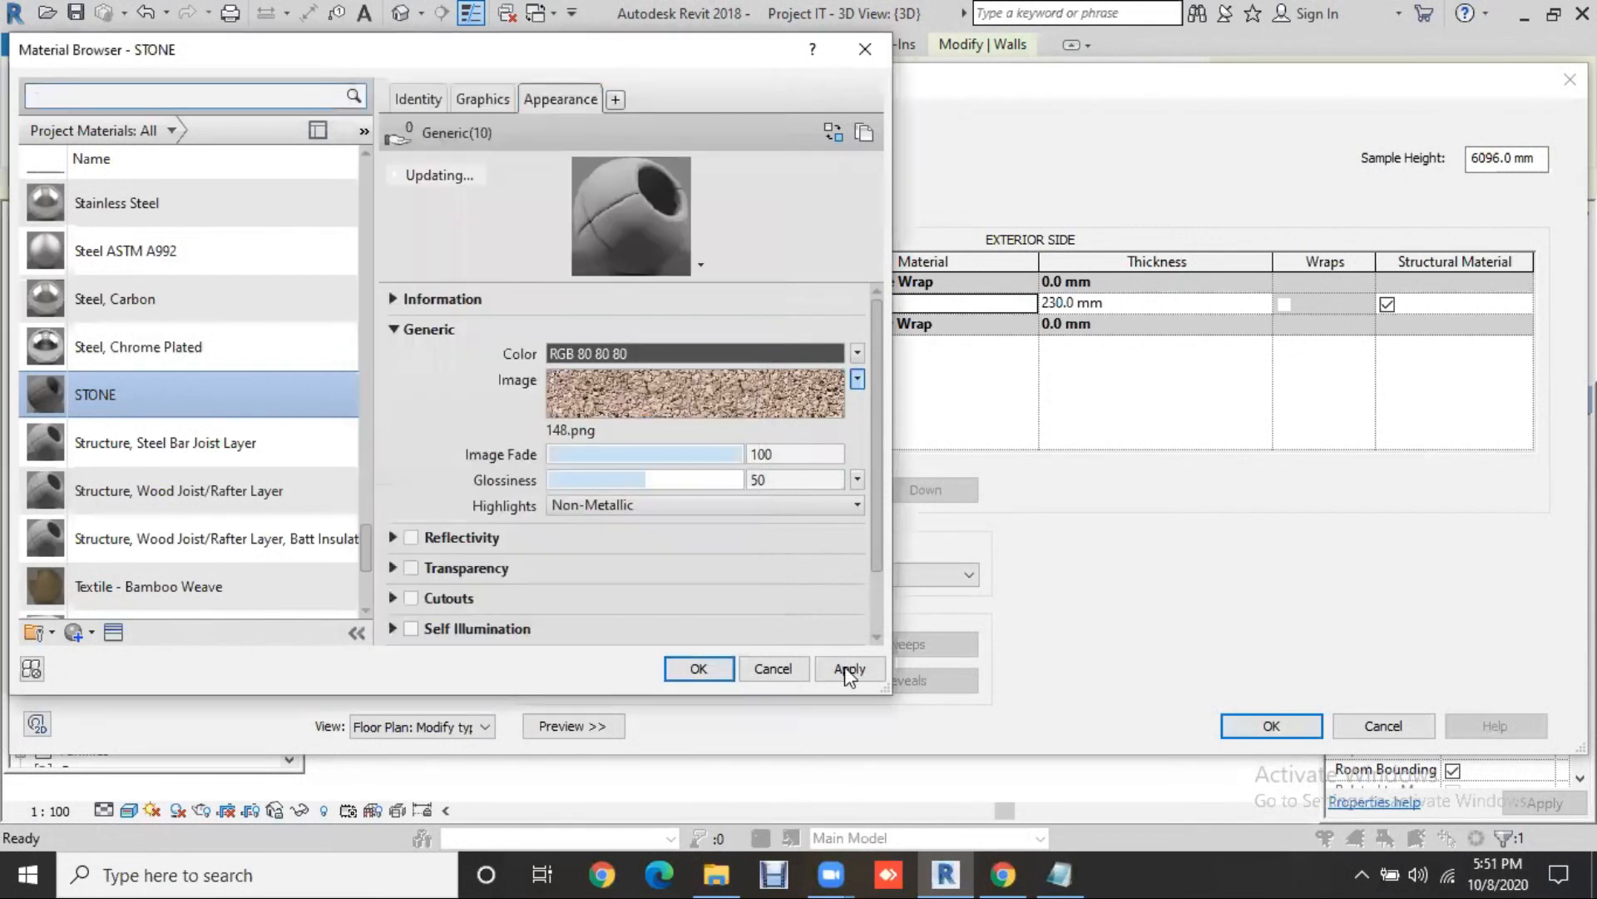
# Step: Apply the updated STONE material and confirm the layer assembly and wall type properties
pyautogui.click(849, 671)
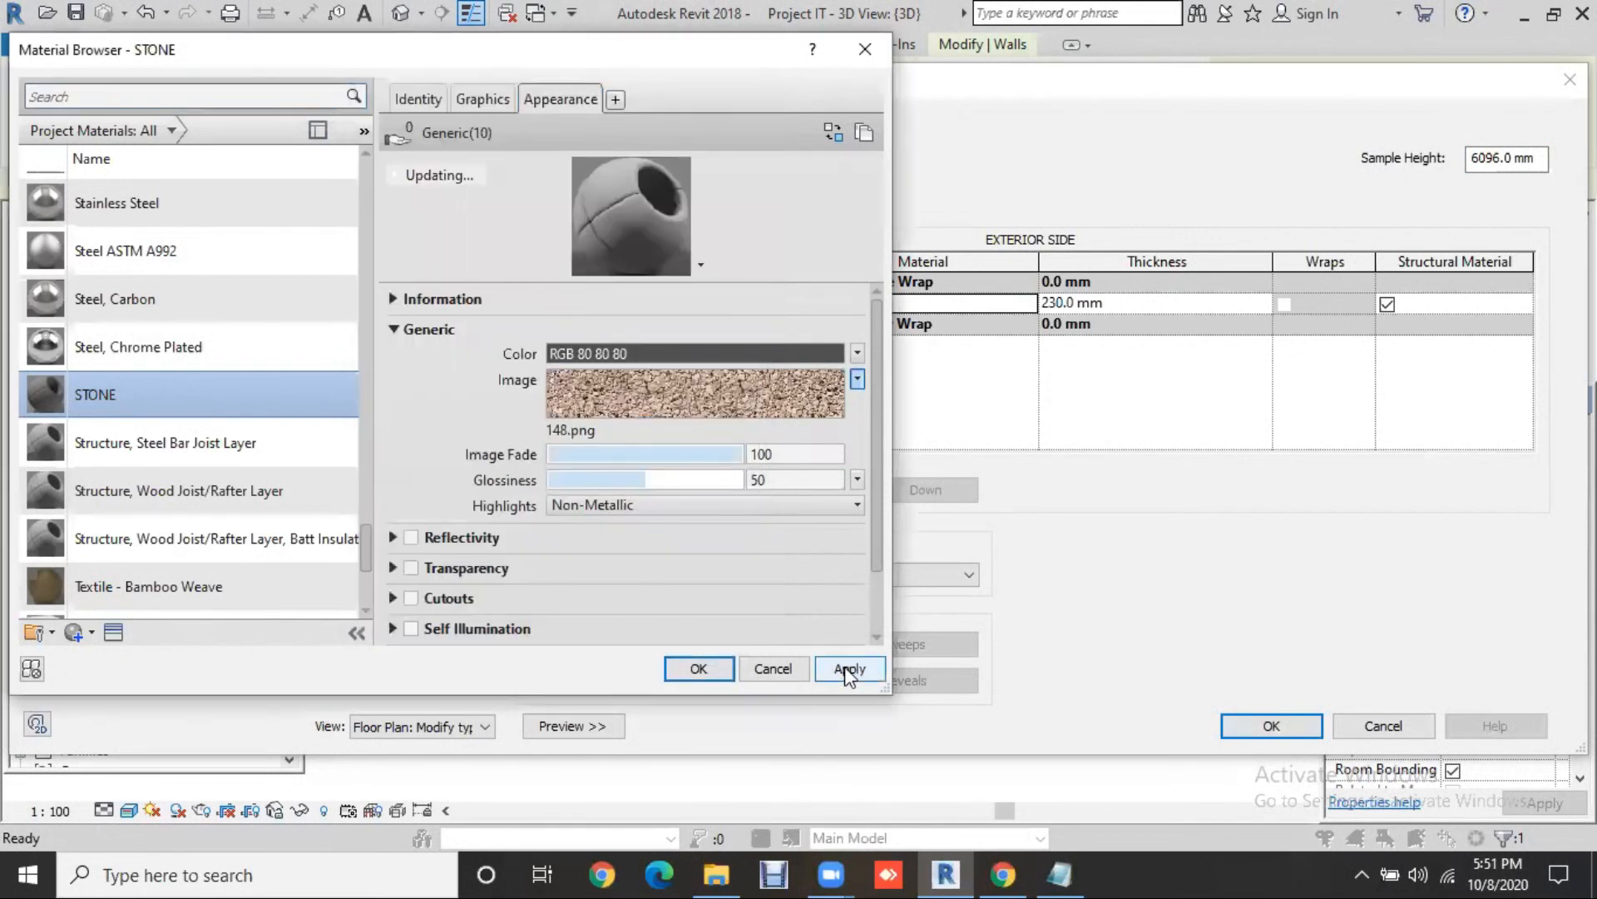
pyautogui.click(699, 669)
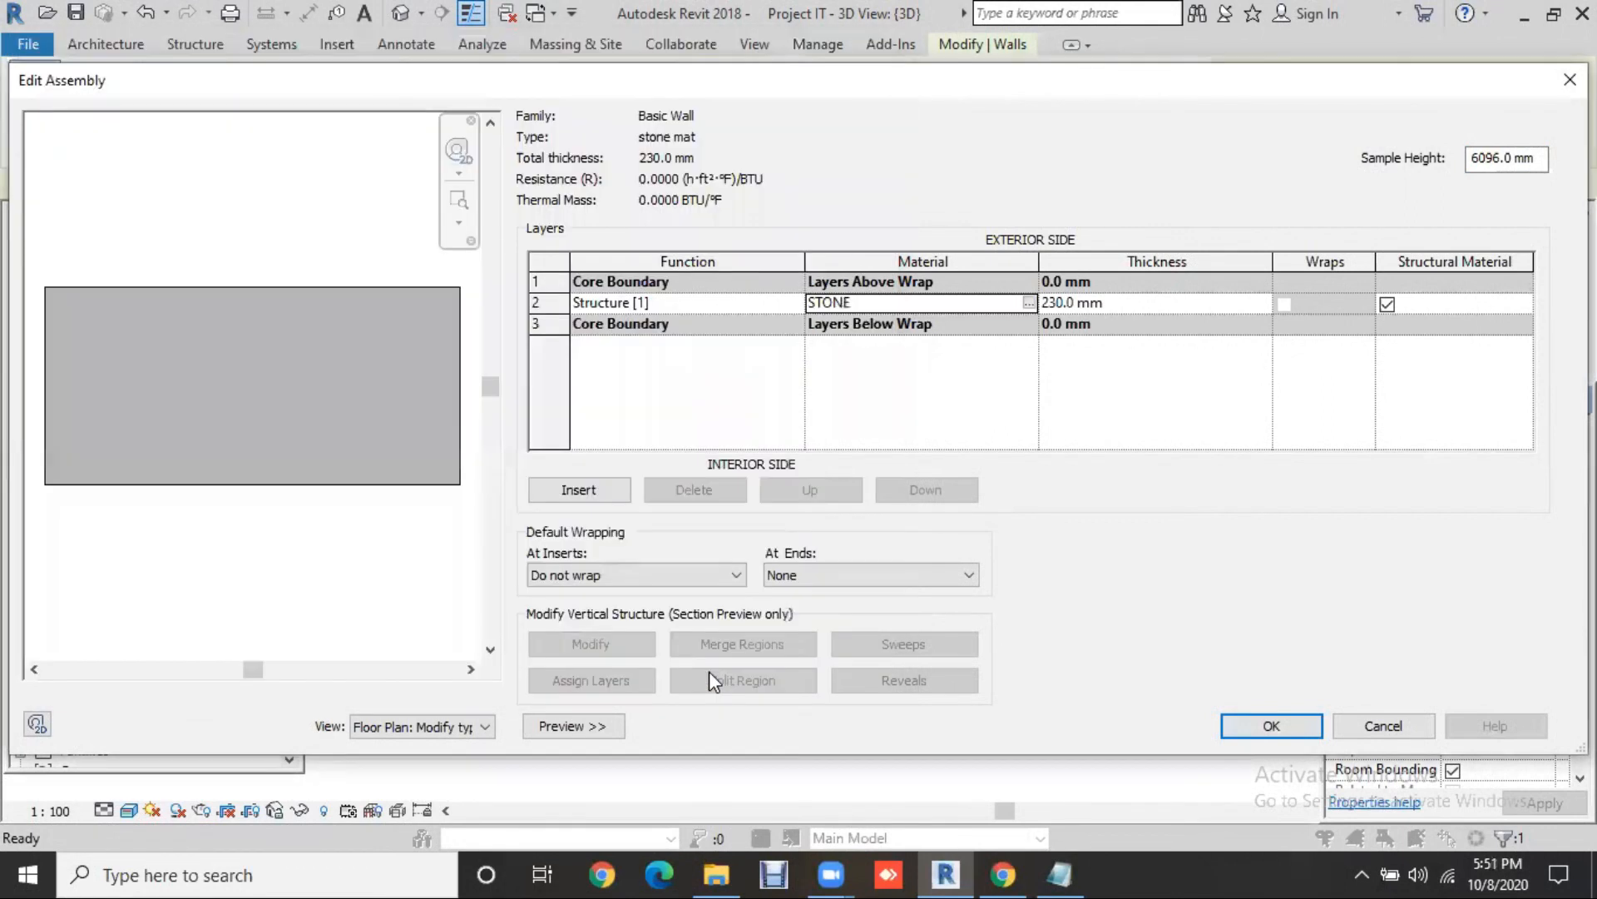
pyautogui.click(1263, 732)
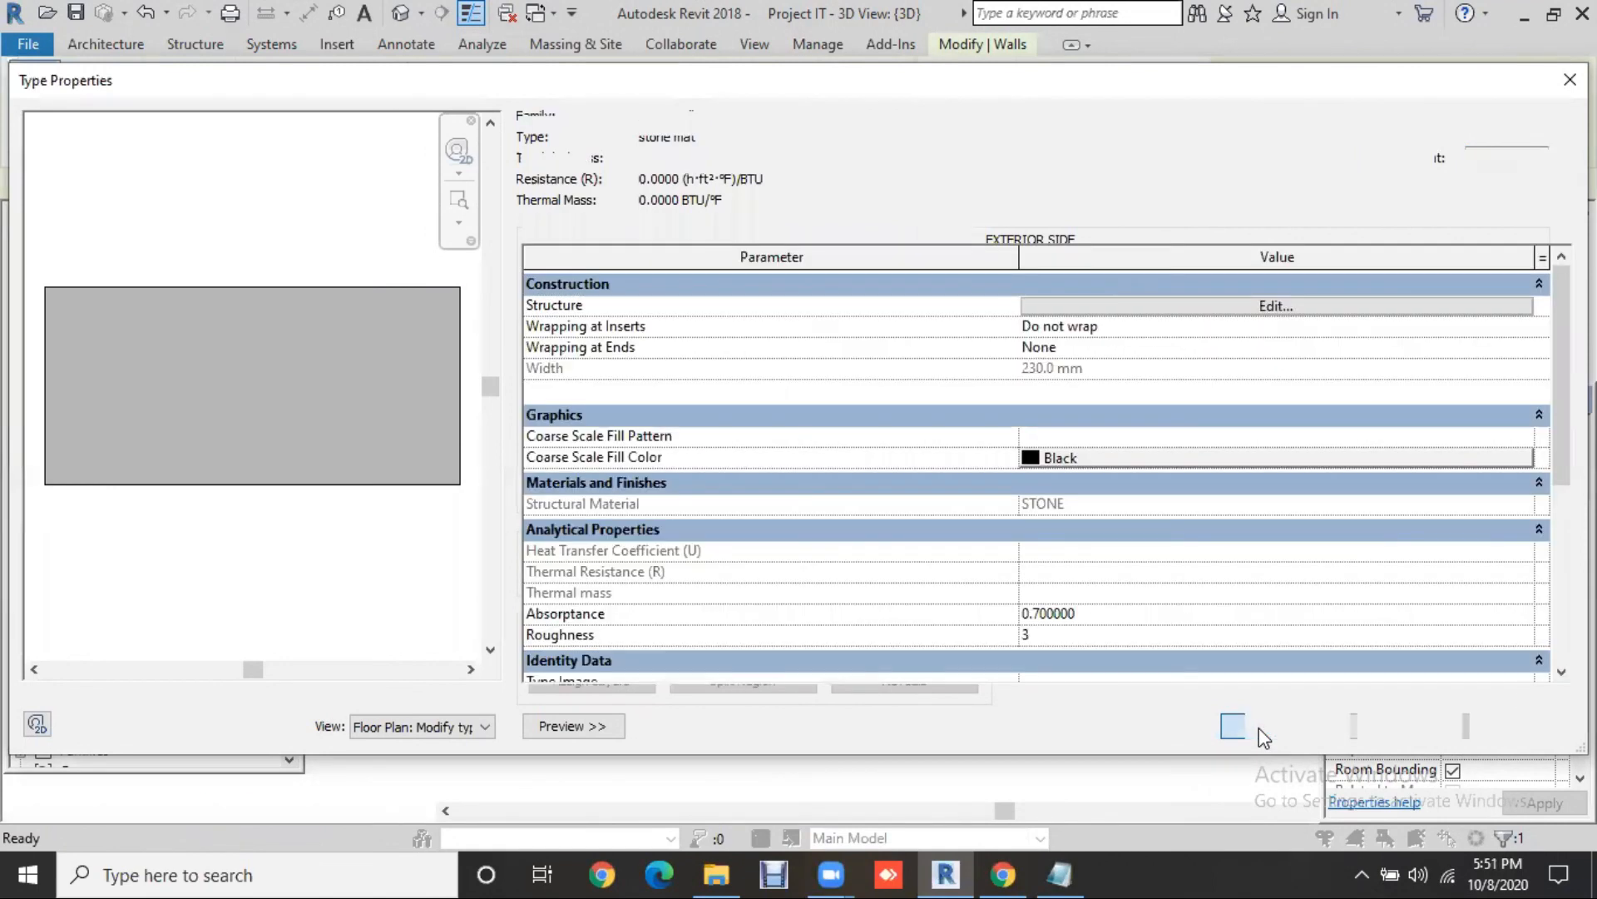
pyautogui.click(1522, 725)
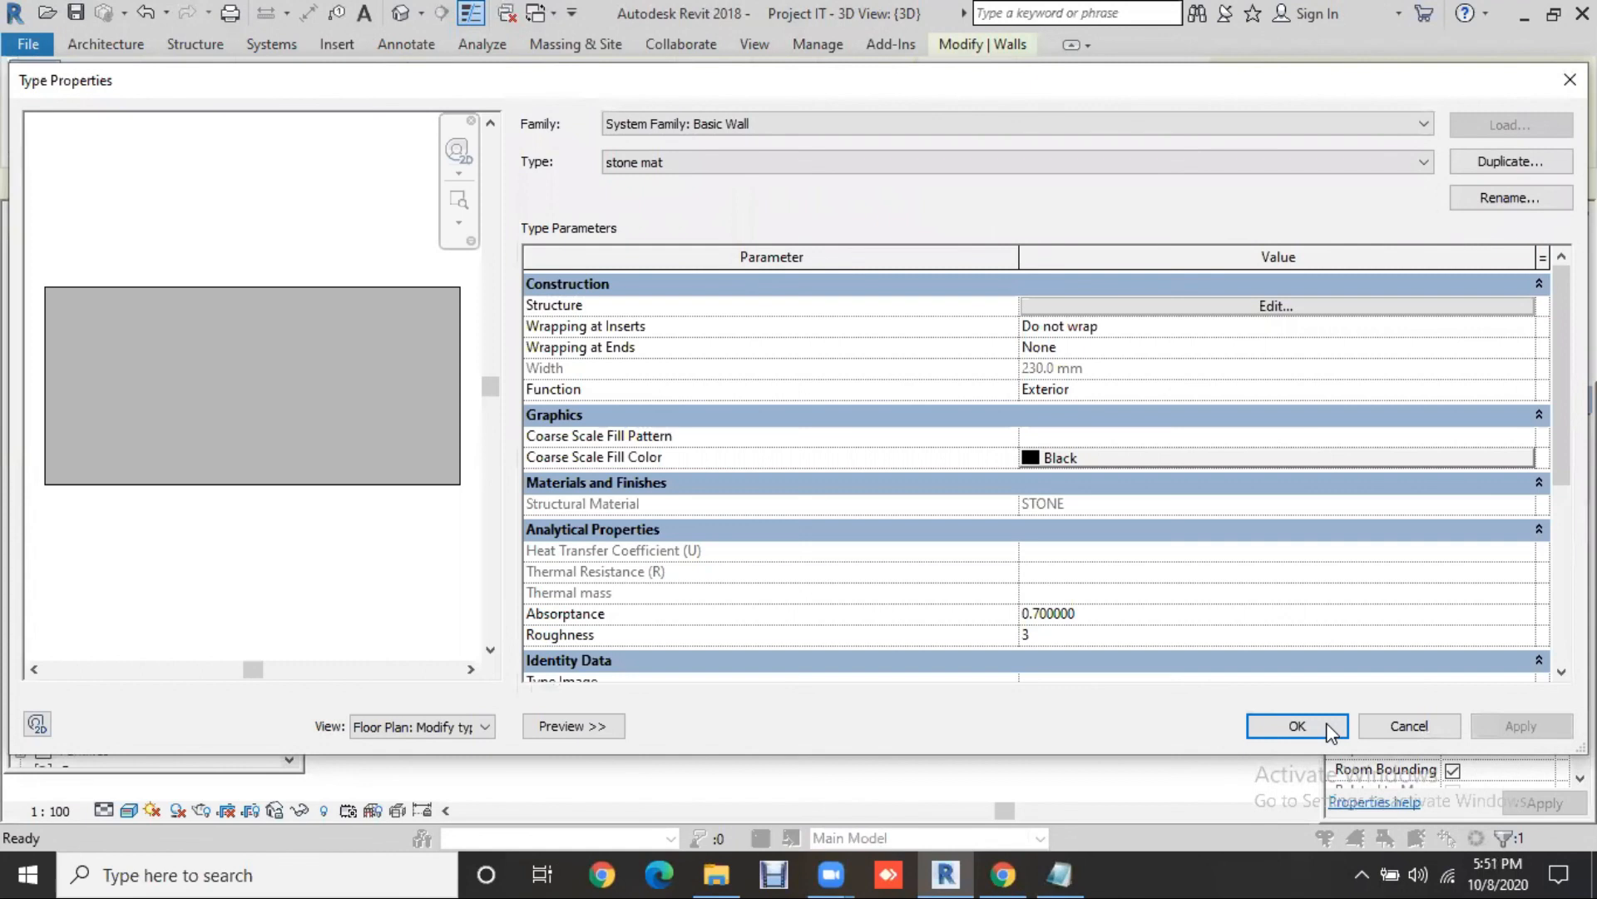
pyautogui.click(1326, 725)
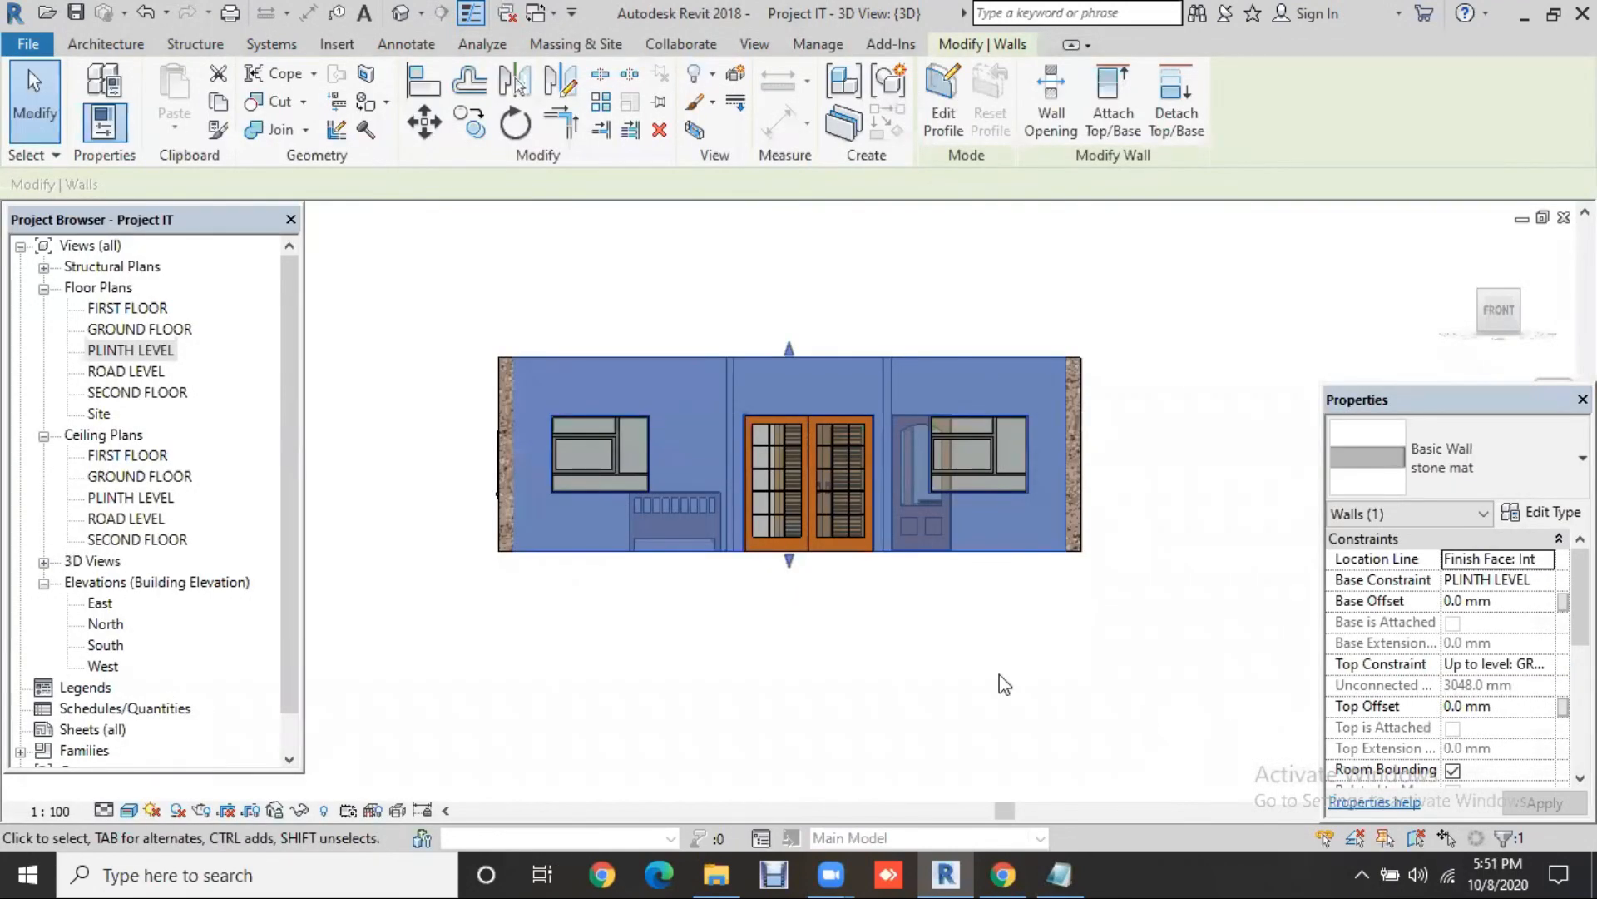
# Step: Deselect the wall and zoom in to inspect the coarser stone texture
pyautogui.click(850, 621)
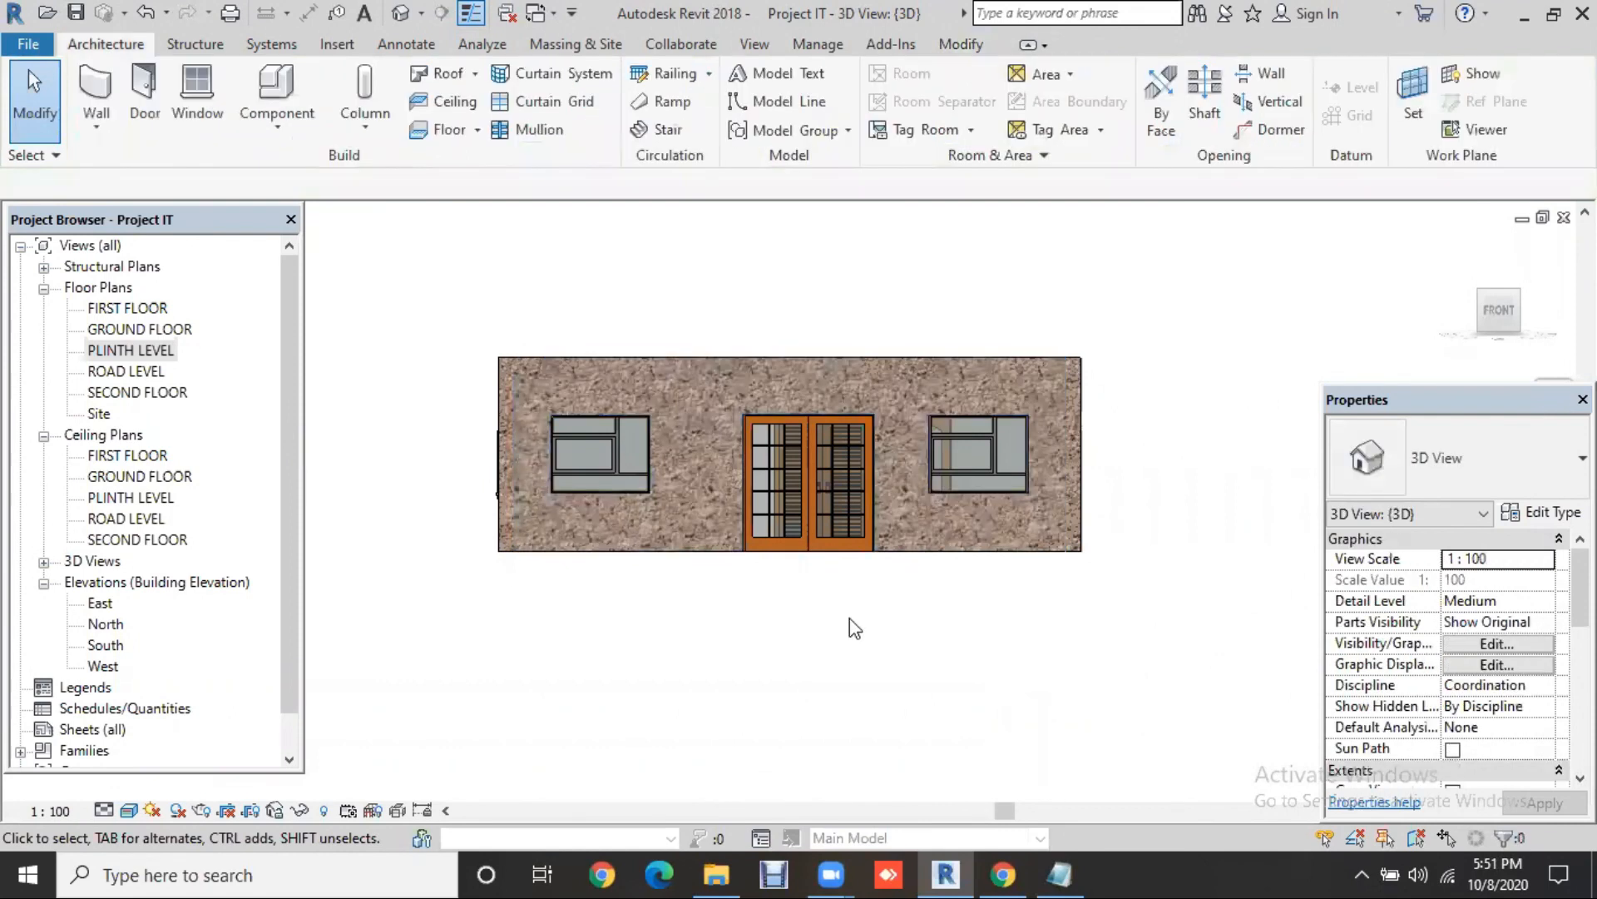
pyautogui.scroll(2, 684, 593)
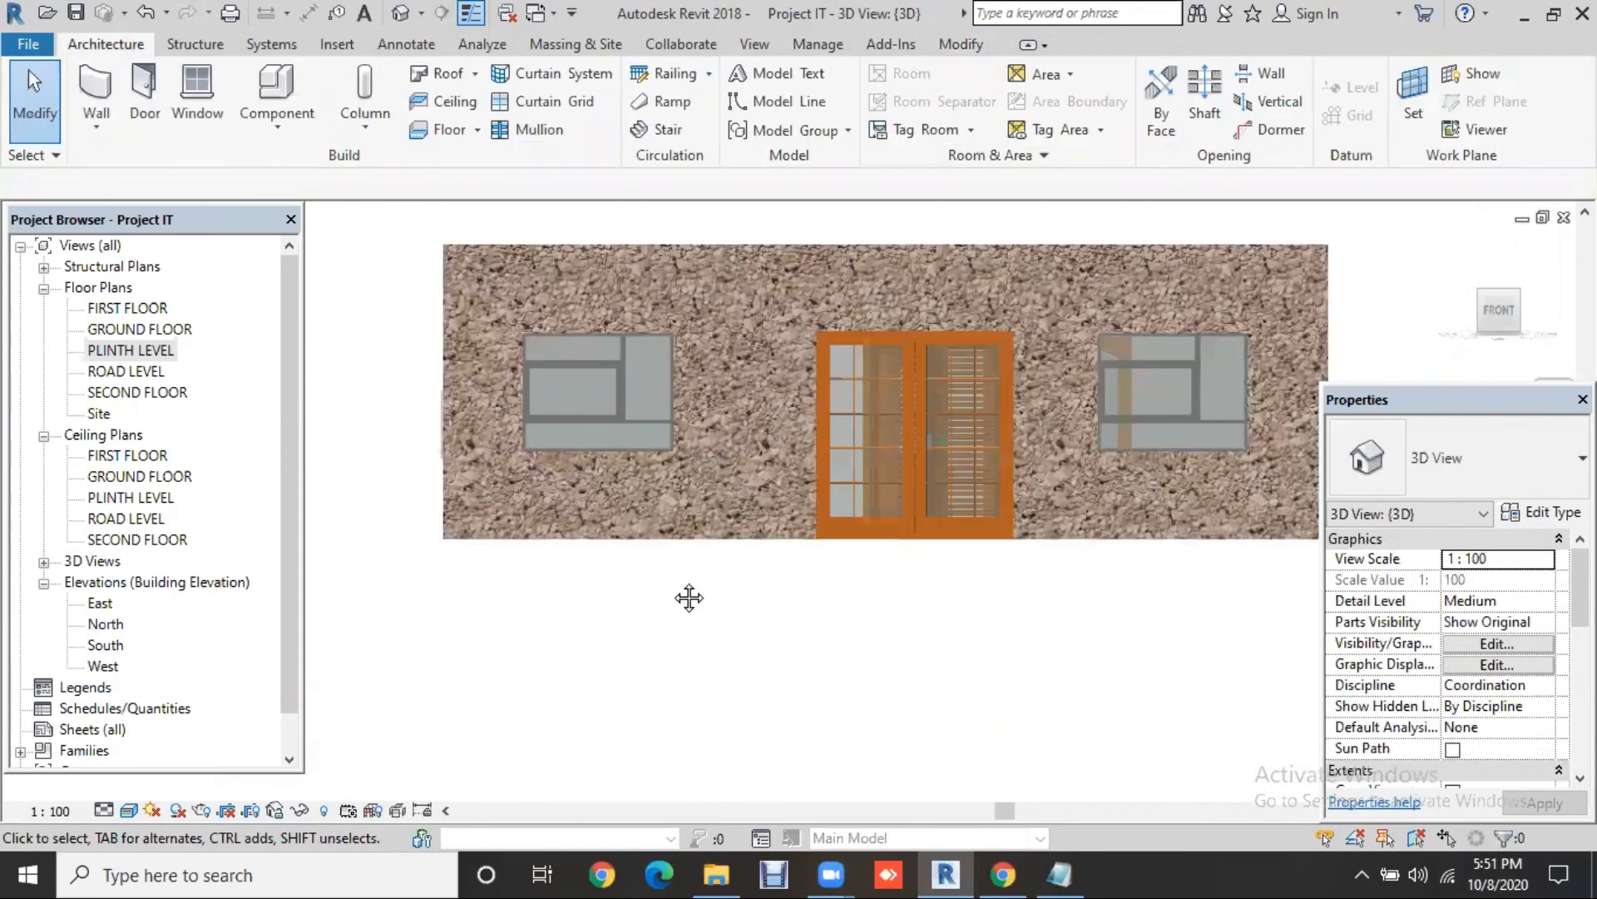
pyautogui.scroll(1, 707, 666)
pyautogui.scroll(1, 731, 659)
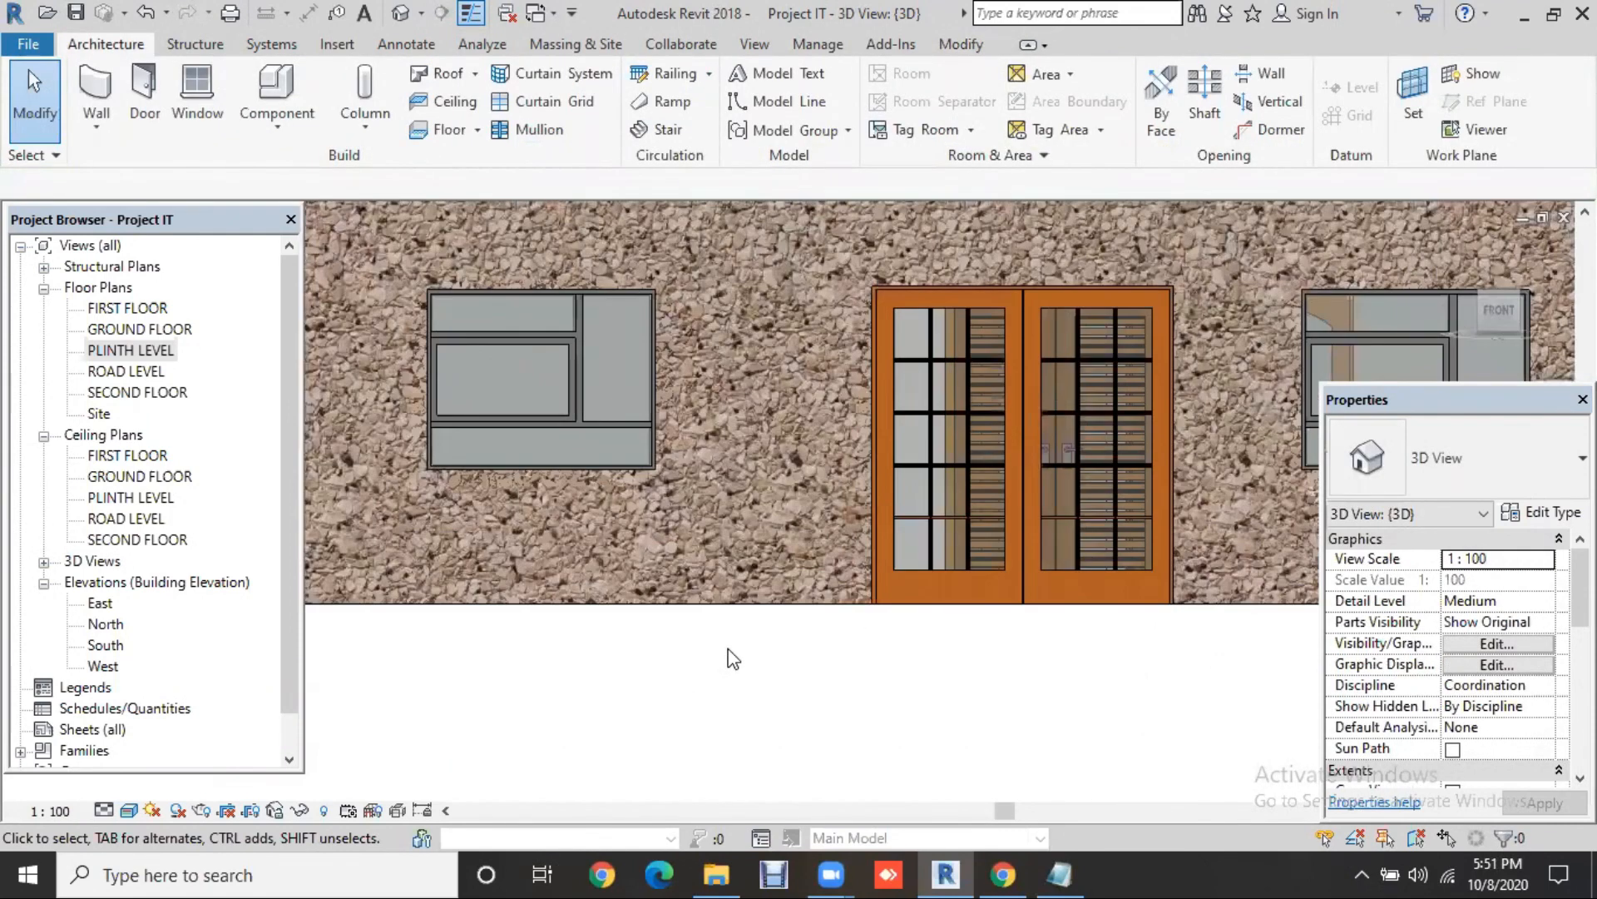
pyautogui.scroll(1, 731, 658)
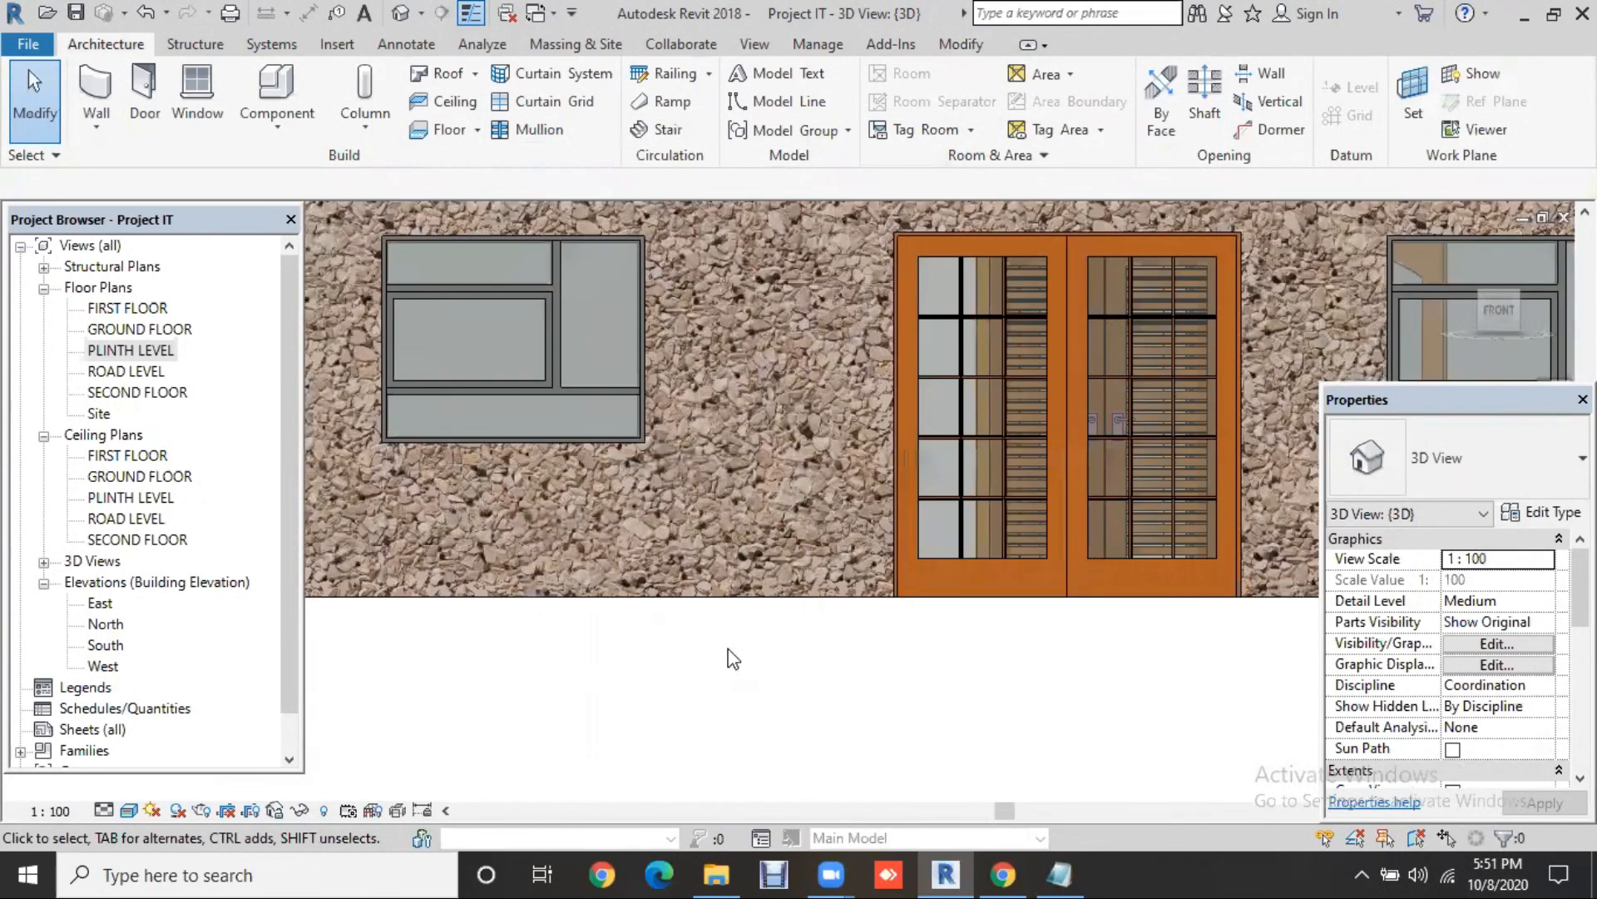
pyautogui.scroll(-2, 728, 649)
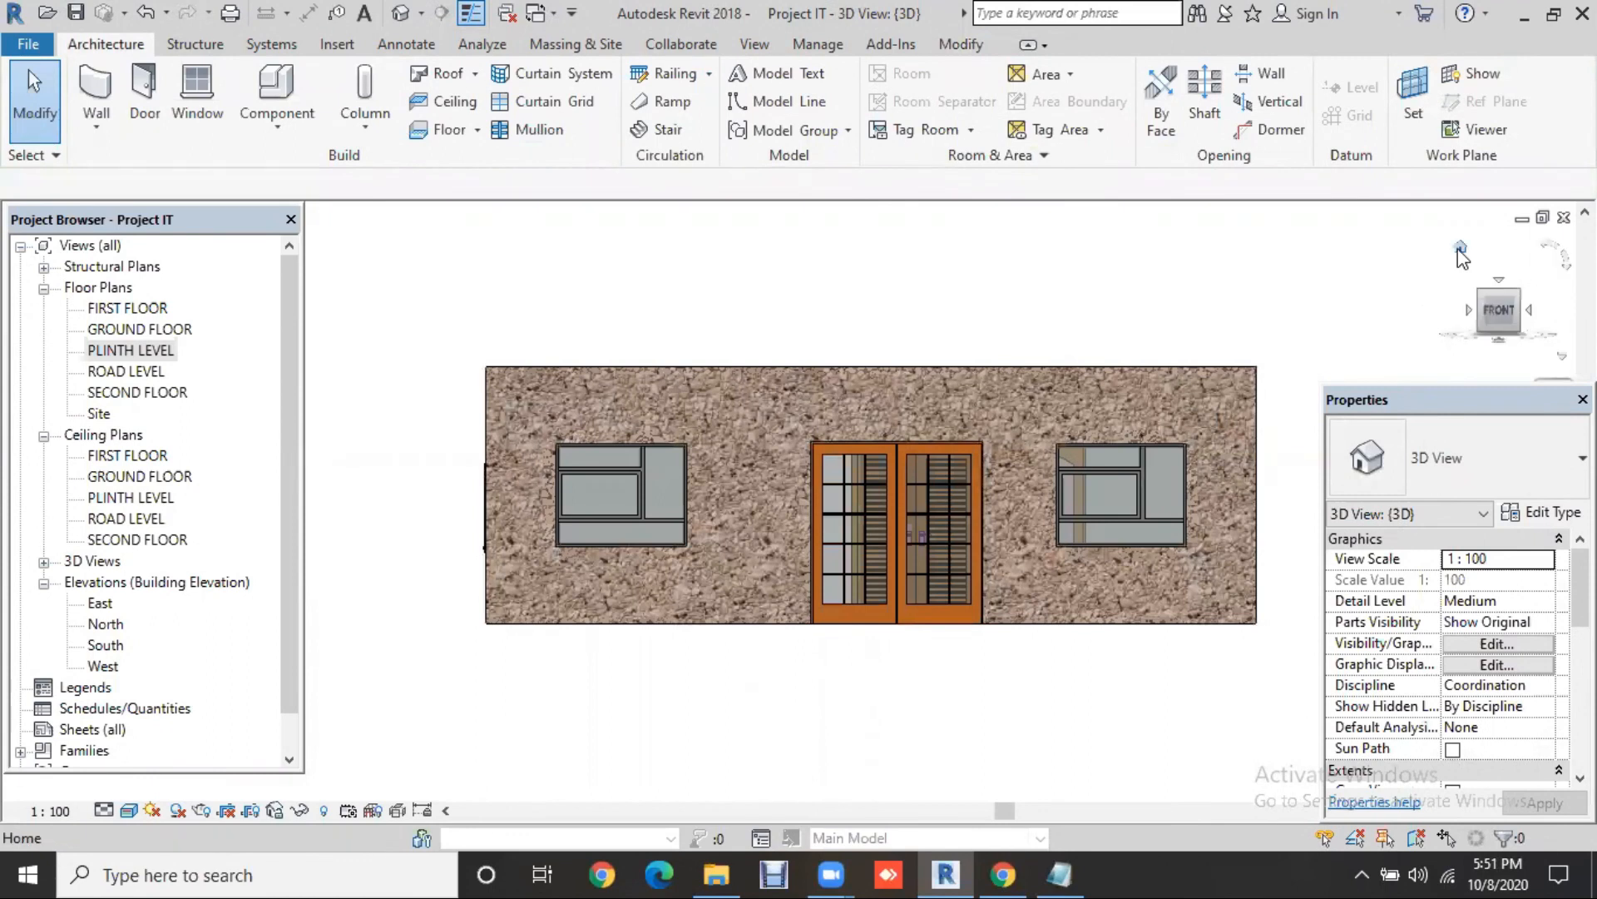
# Step: Return to the default Home view of the whole house and check an exterior wall's type
pyautogui.click(1460, 249)
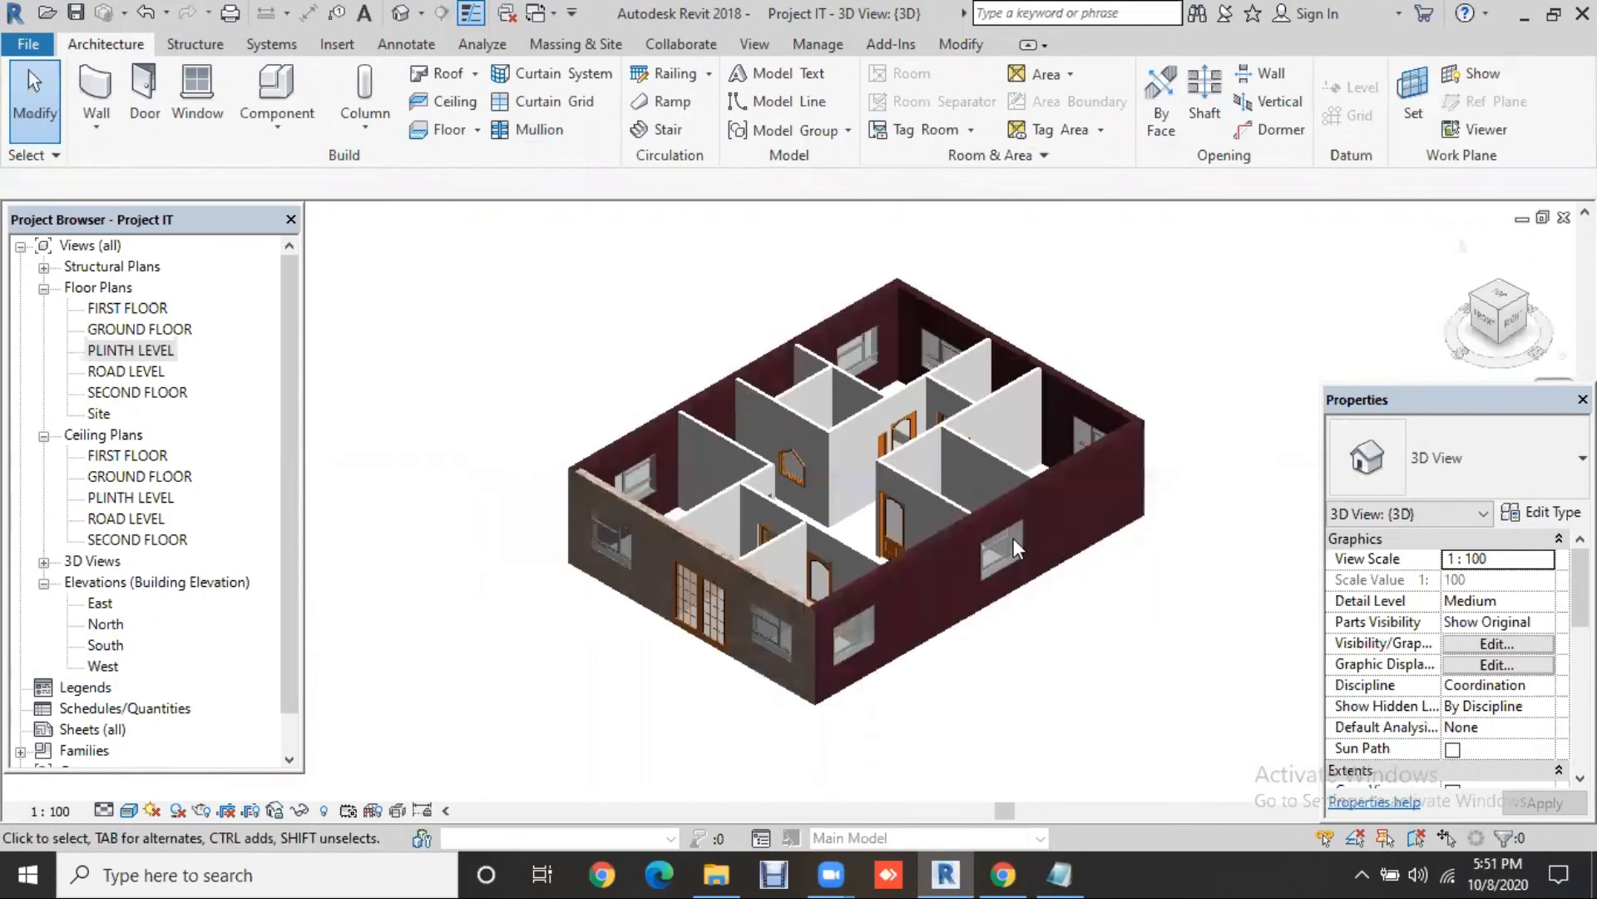
pyautogui.scroll(1, 887, 536)
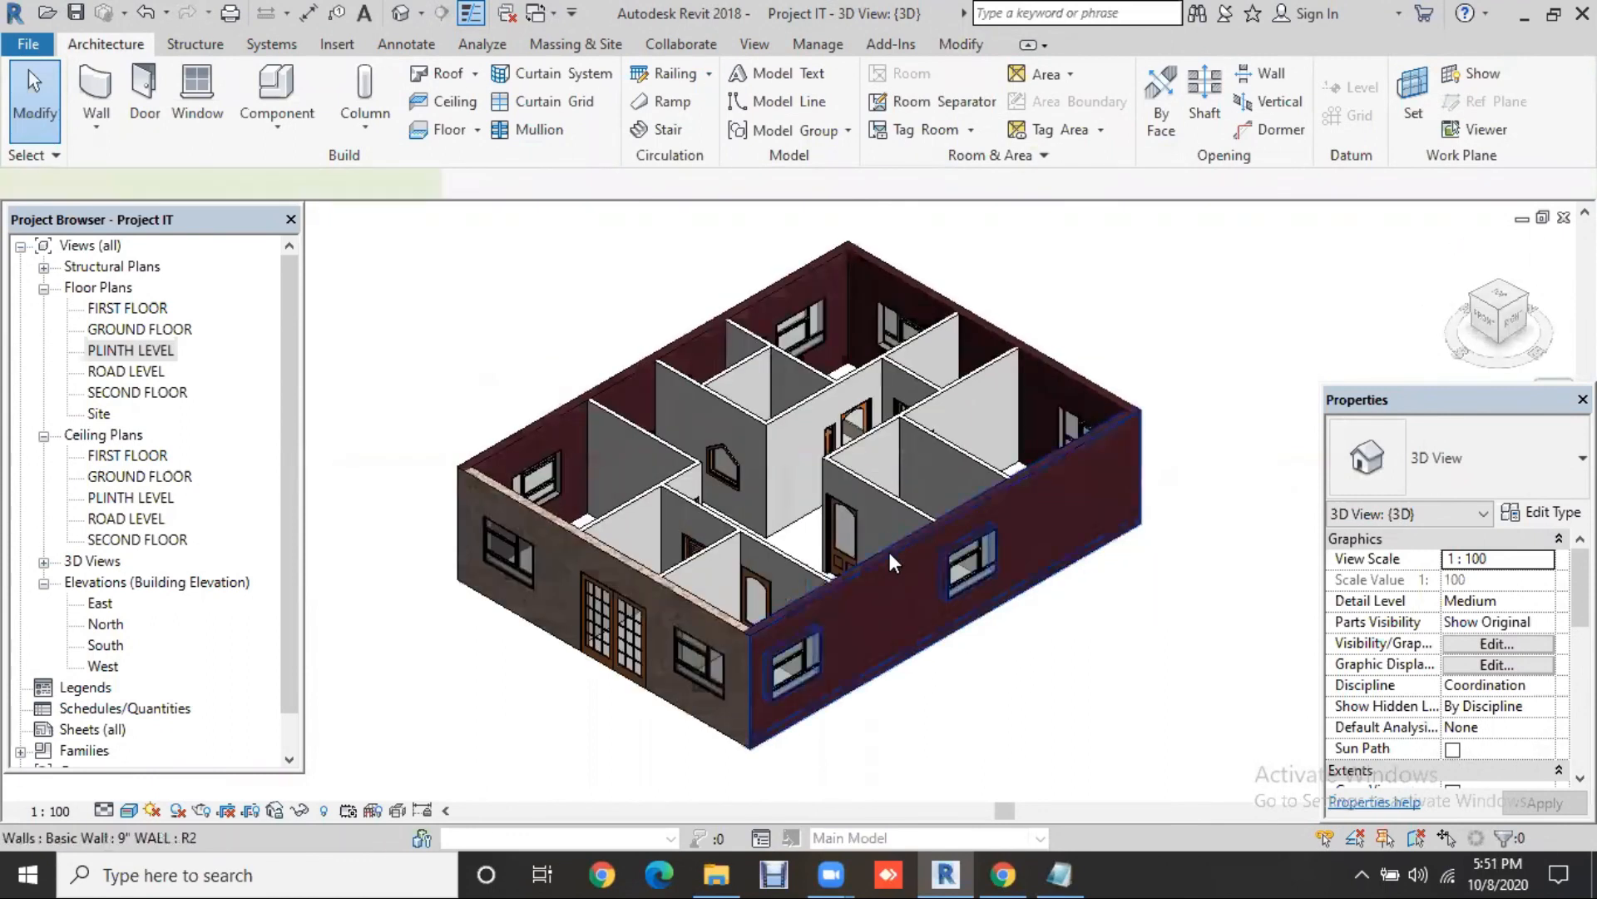
pyautogui.click(889, 553)
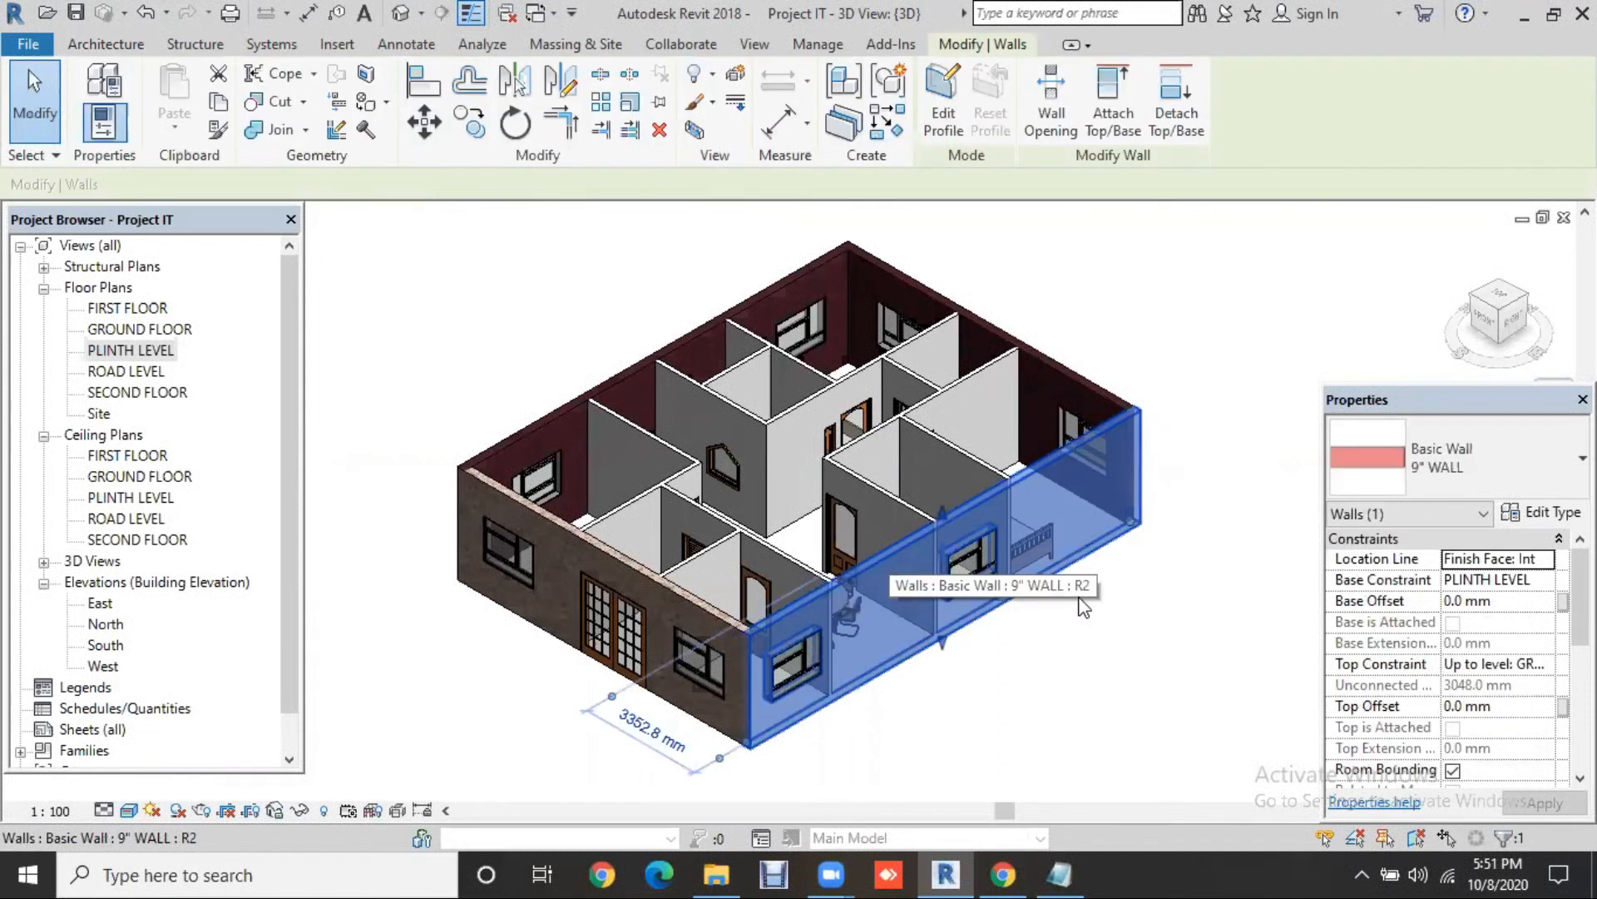
pyautogui.click(1110, 651)
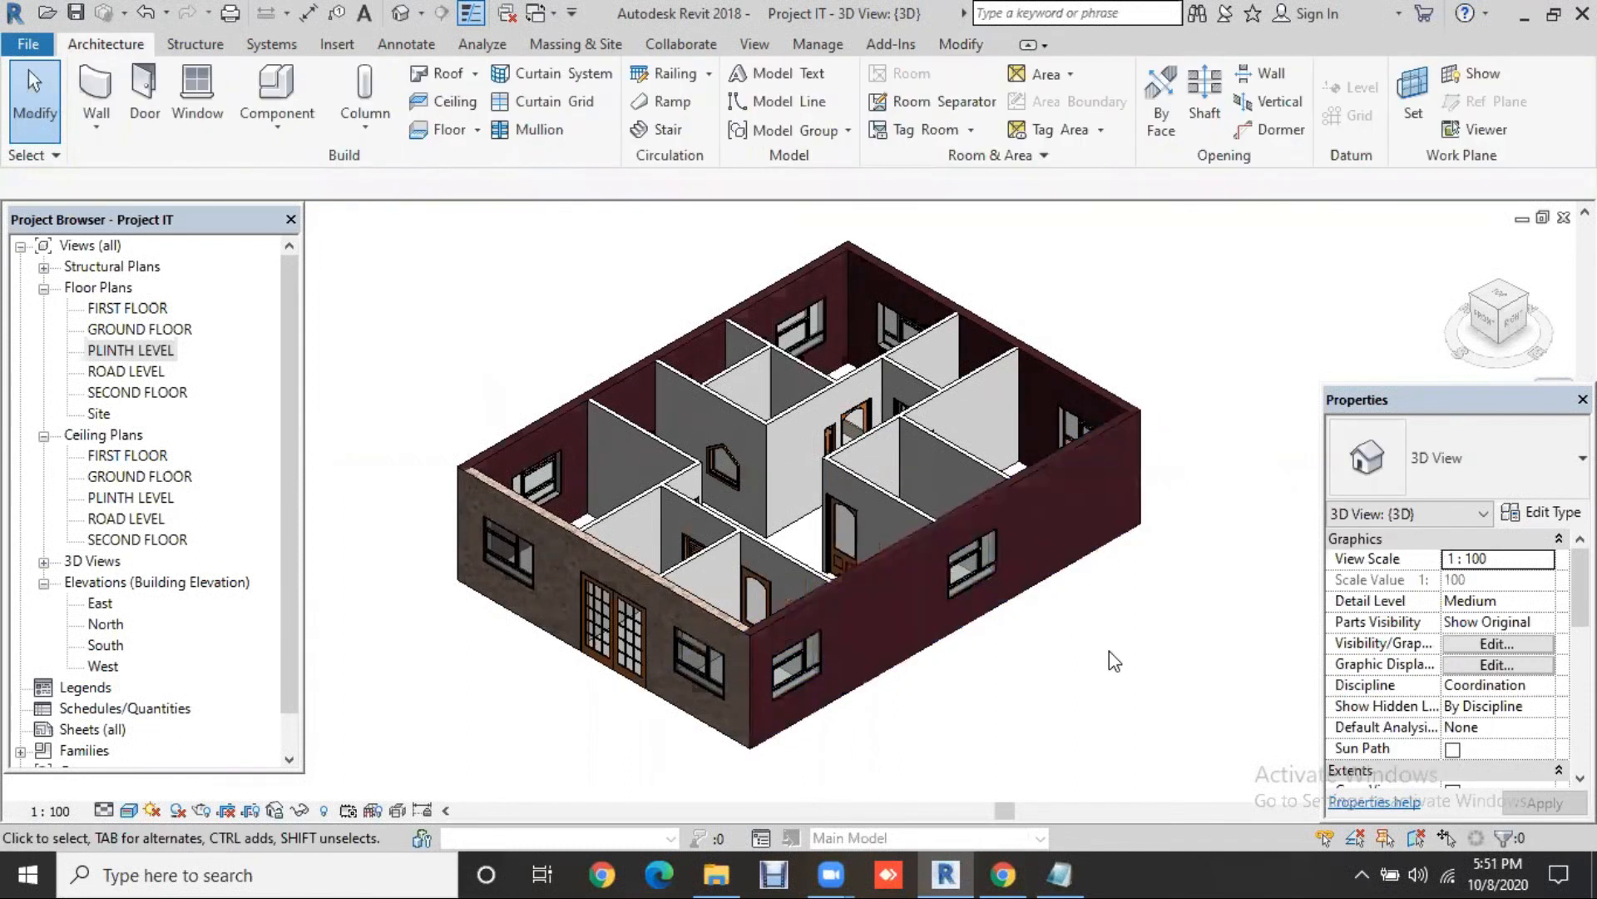